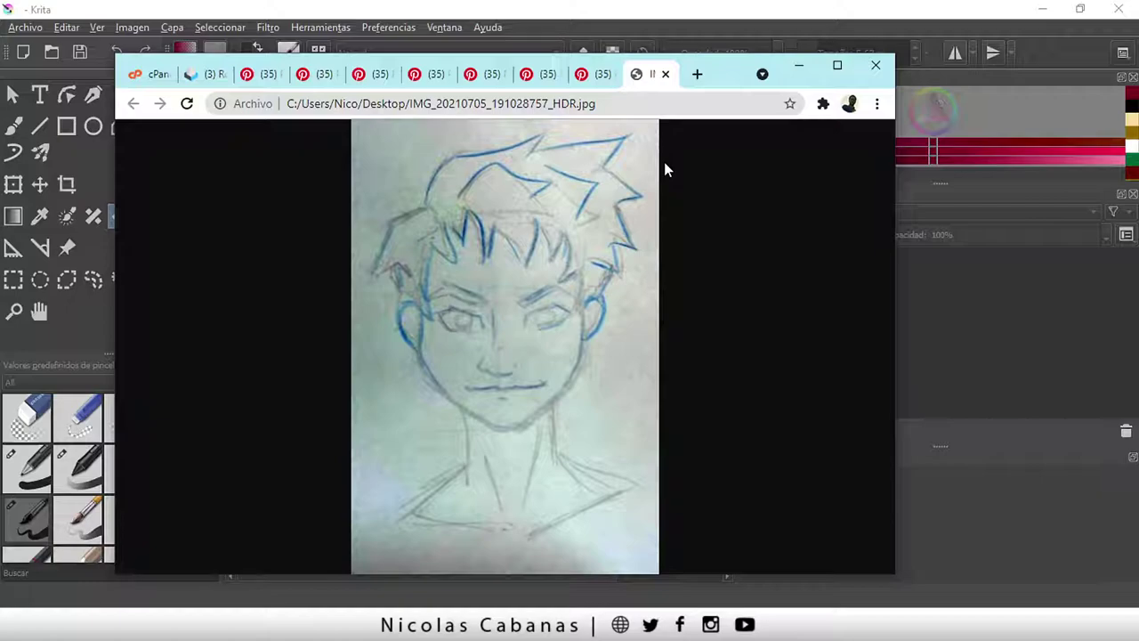
- Flip between the face sketch photo and the Pinterest Hulk pin, scrolling the pin page
click(597, 78)
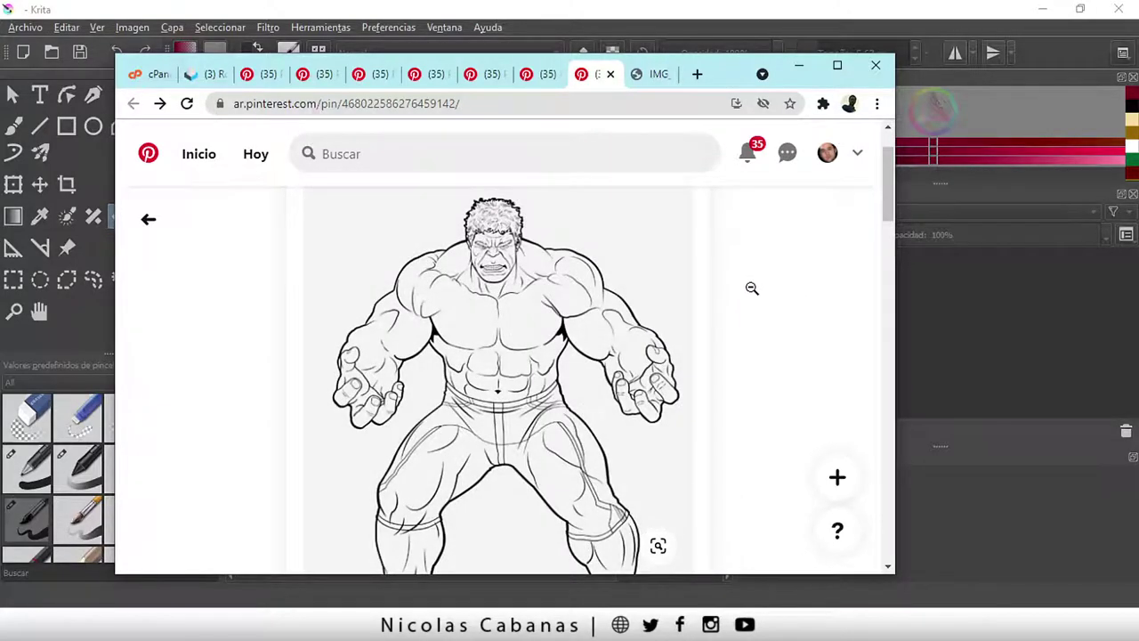
click(654, 74)
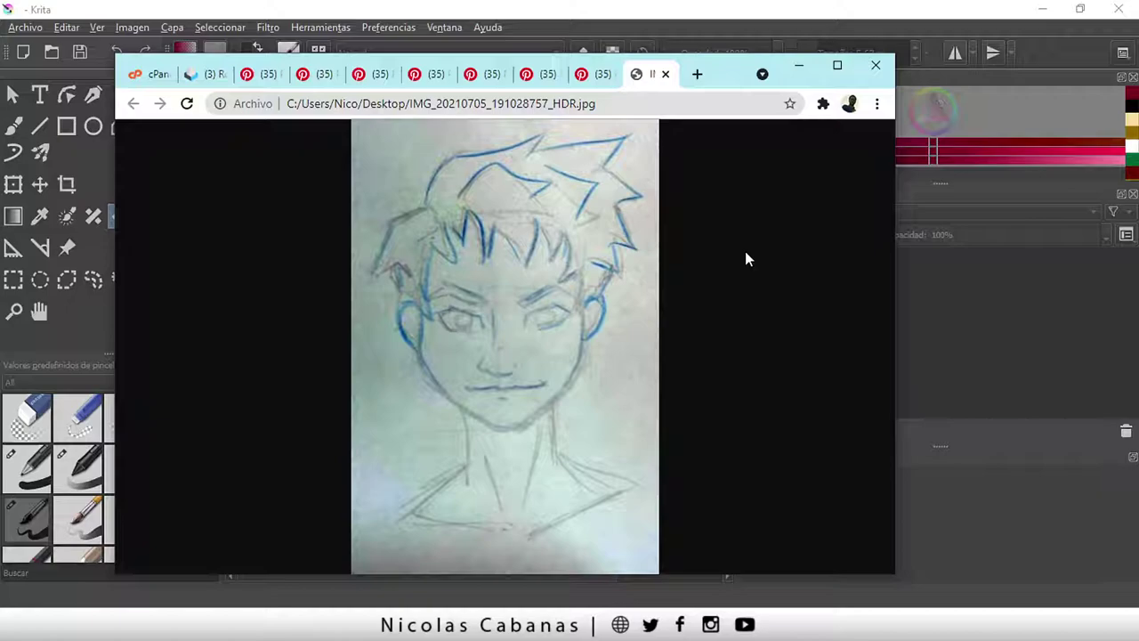
click(596, 78)
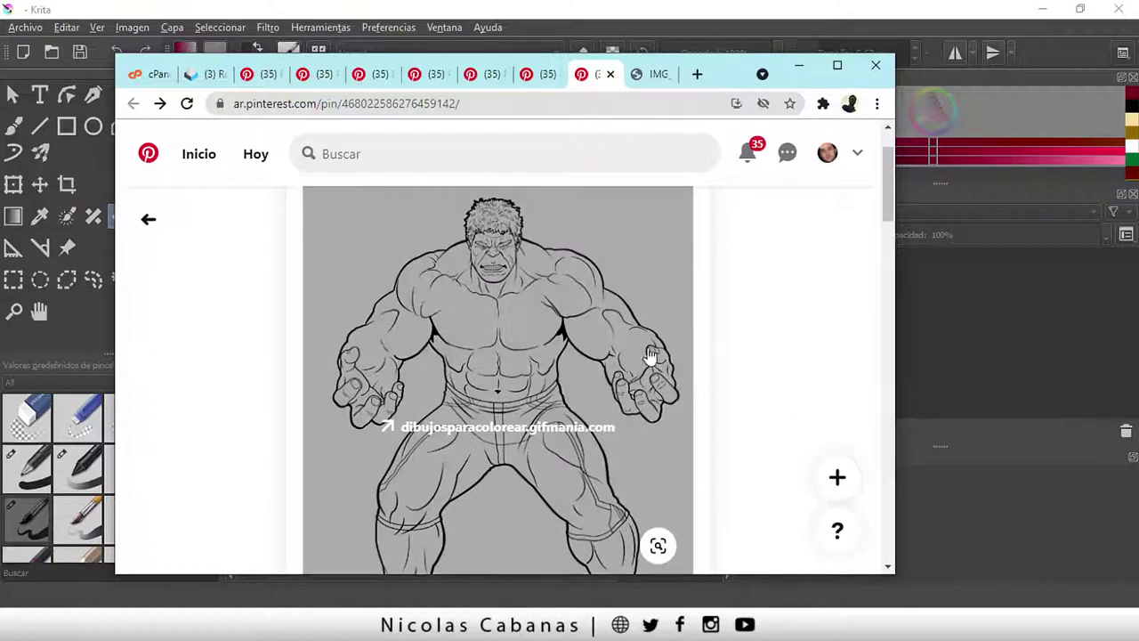
mouse_move(497, 379)
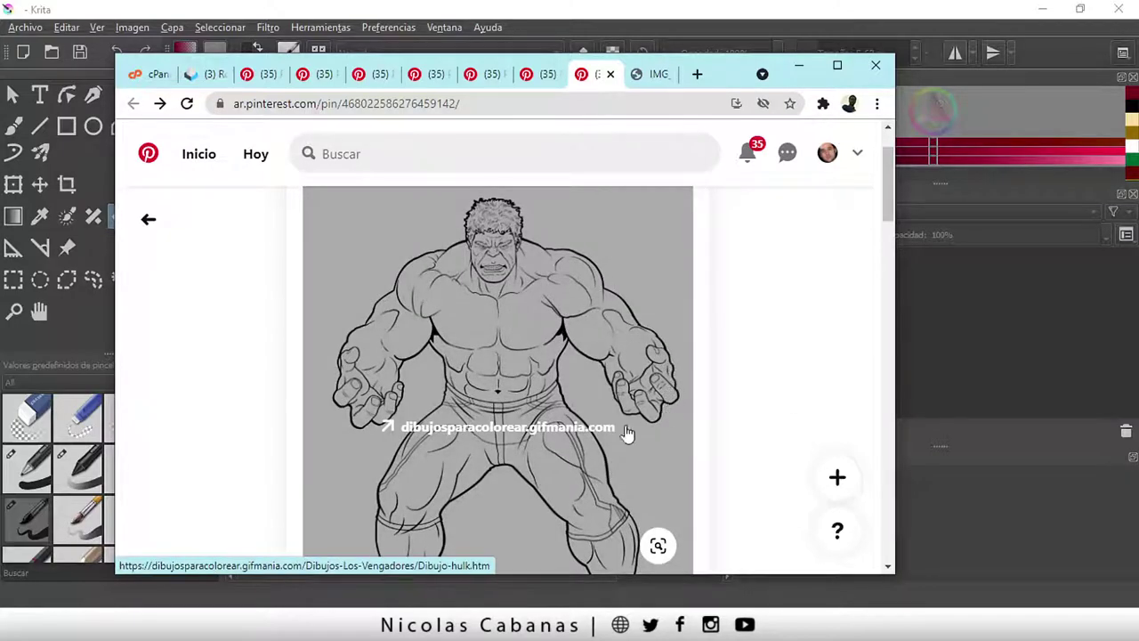
scroll(331, 474, down, 1)
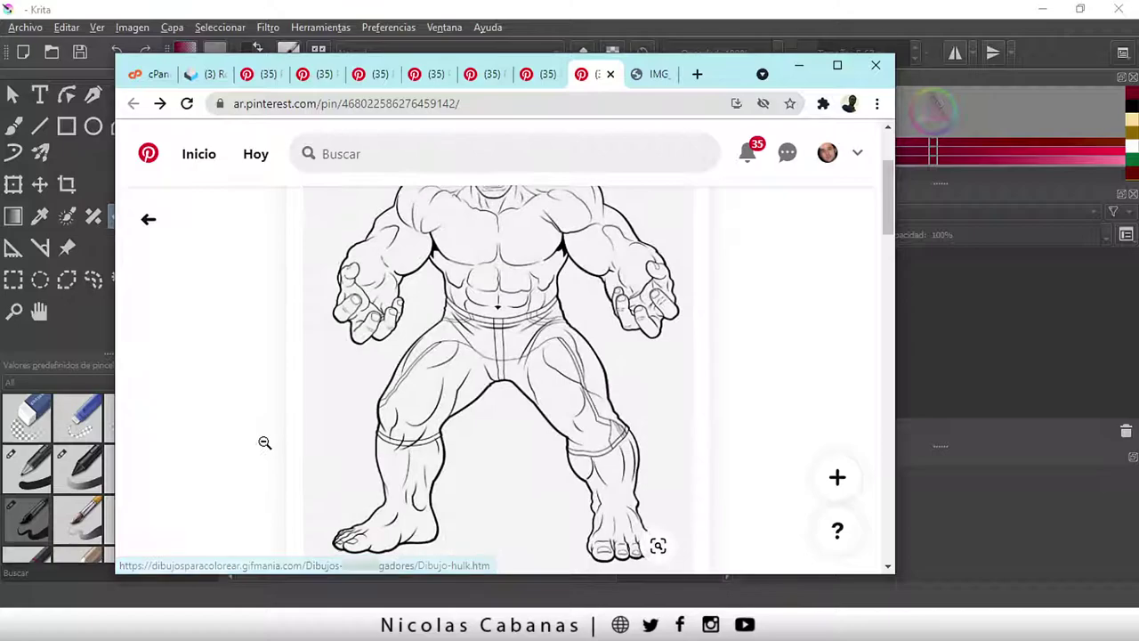
scroll(347, 436, down, 1)
scroll(377, 427, up, 1)
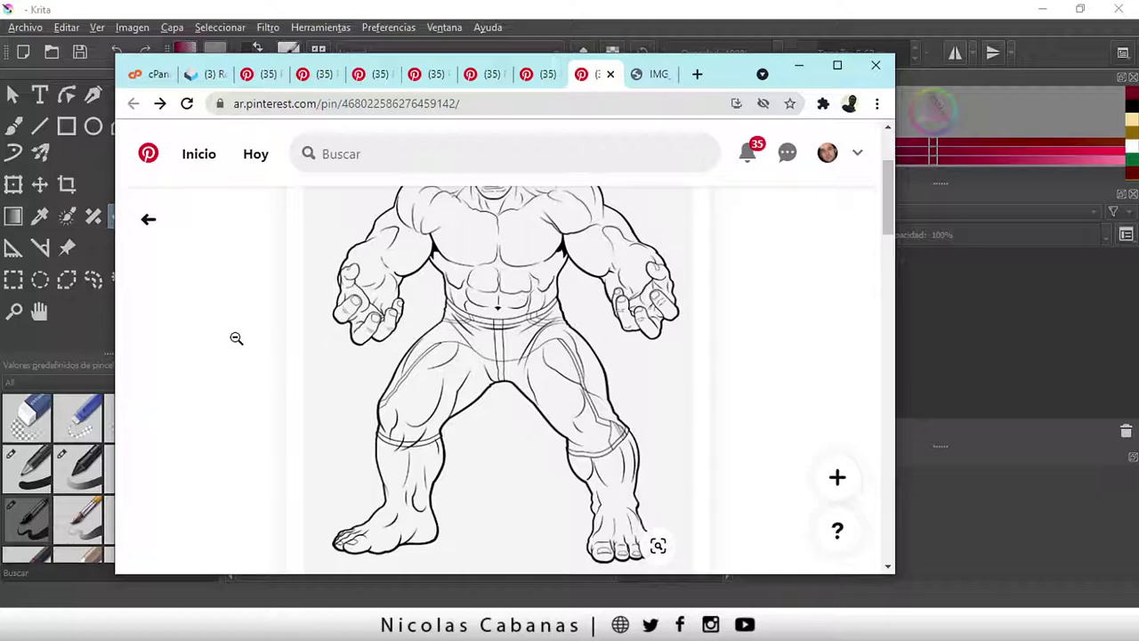
scroll(236, 338, up, 1)
scroll(496, 373, up, 1)
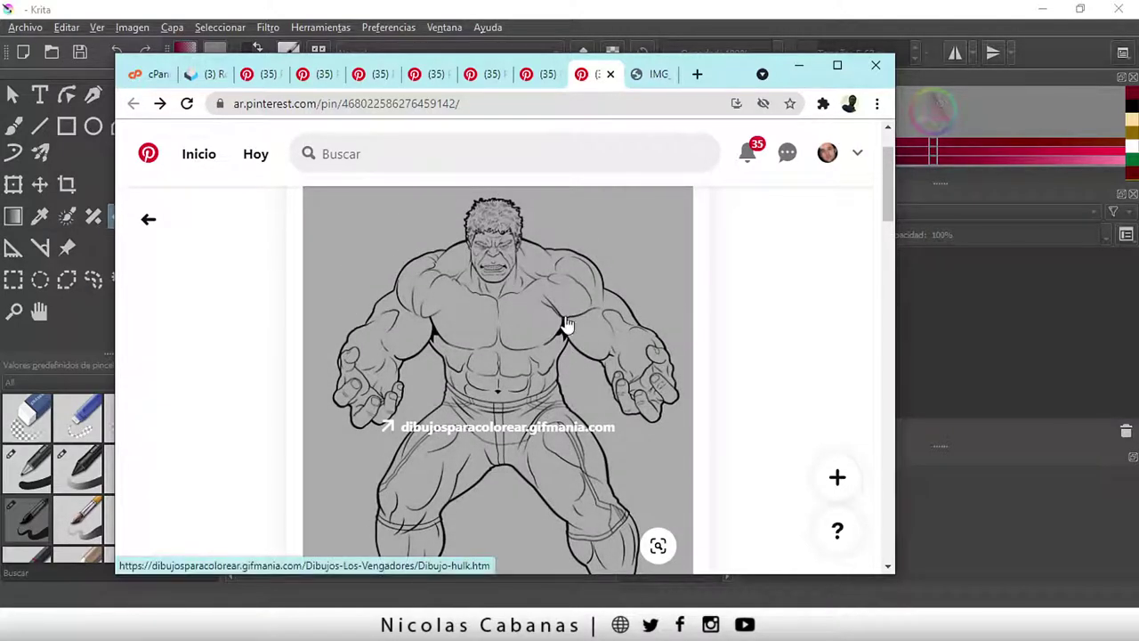
- Compare the face sketch and Hulk drawing once more, ending on the Pinterest pin
click(658, 75)
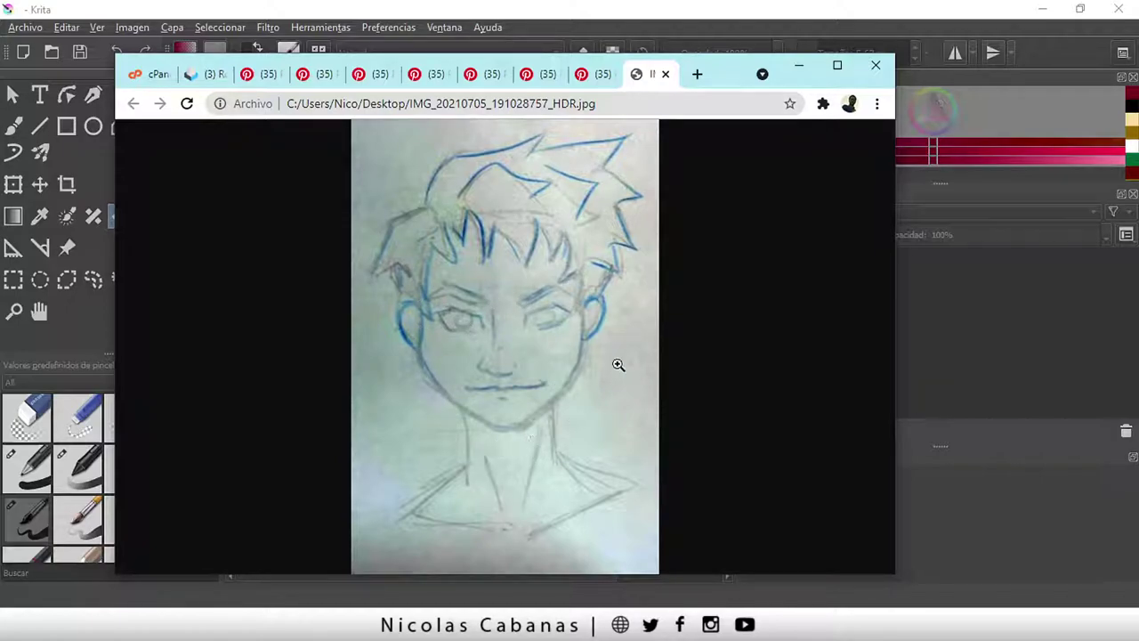
click(593, 75)
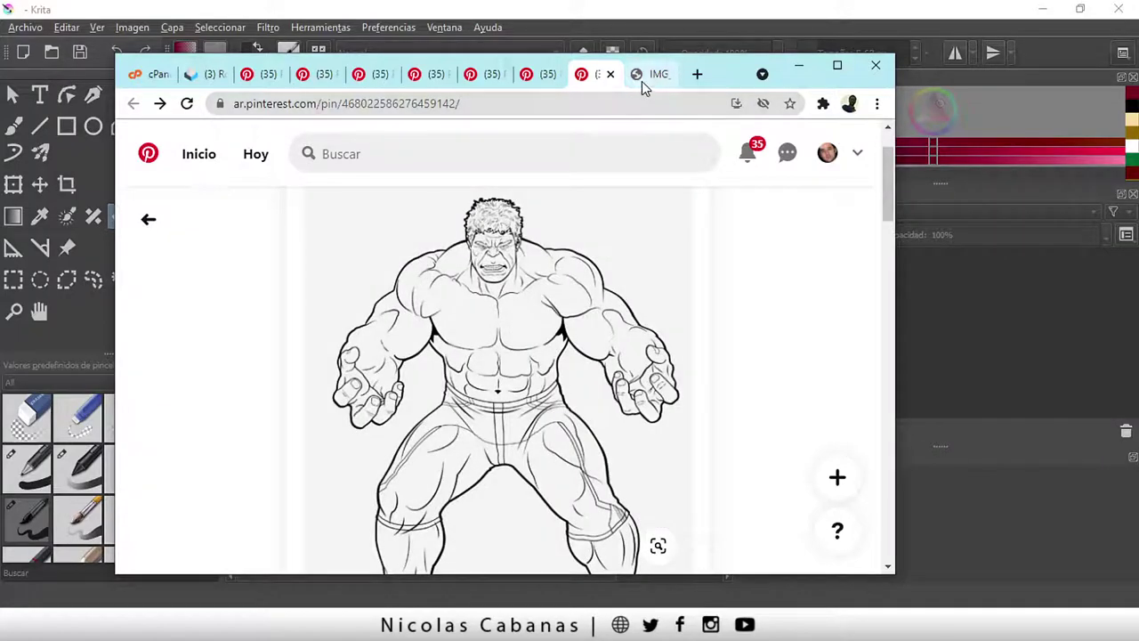
click(645, 77)
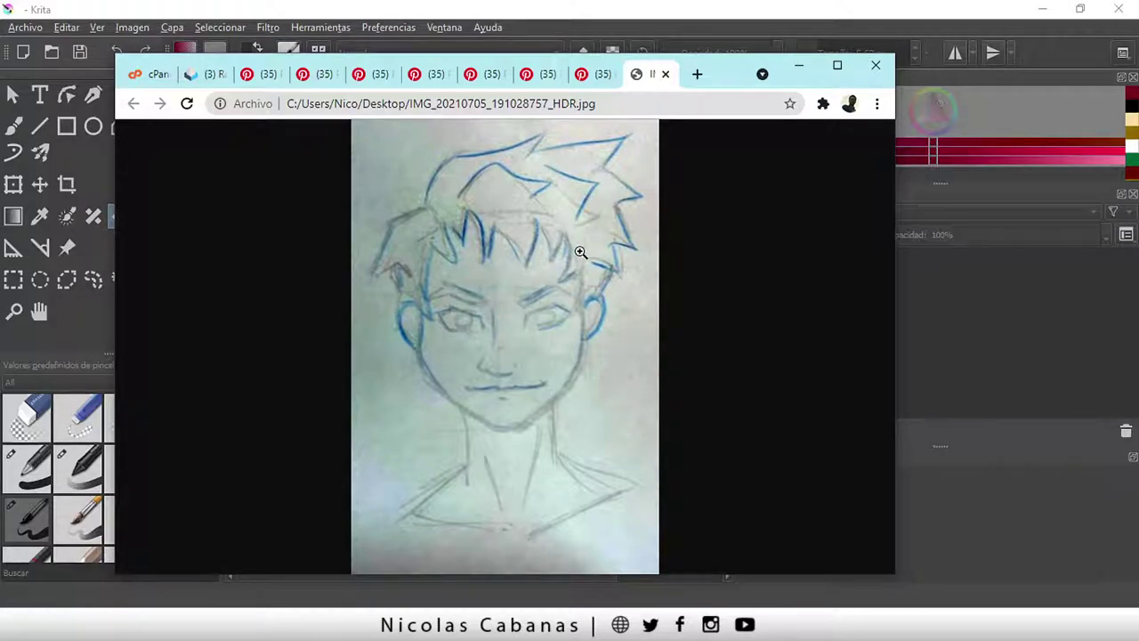
click(586, 76)
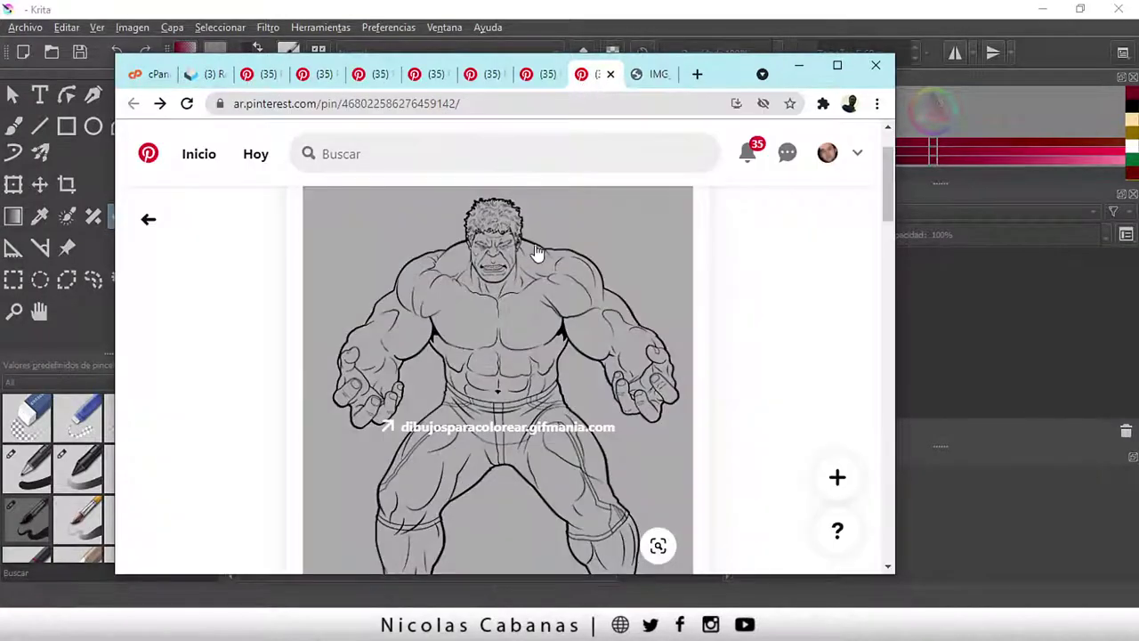
- Nudge the Chrome window up and left, then maximize it over the Hulk pin page
drag(724, 78, 697, 57)
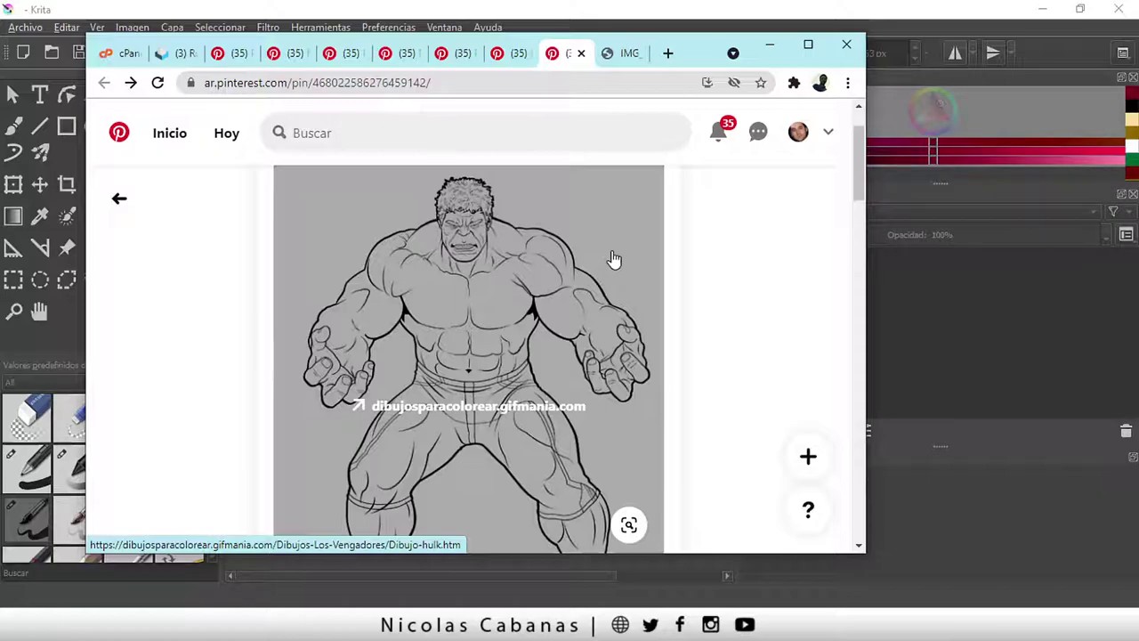
scroll(641, 264, down, 2)
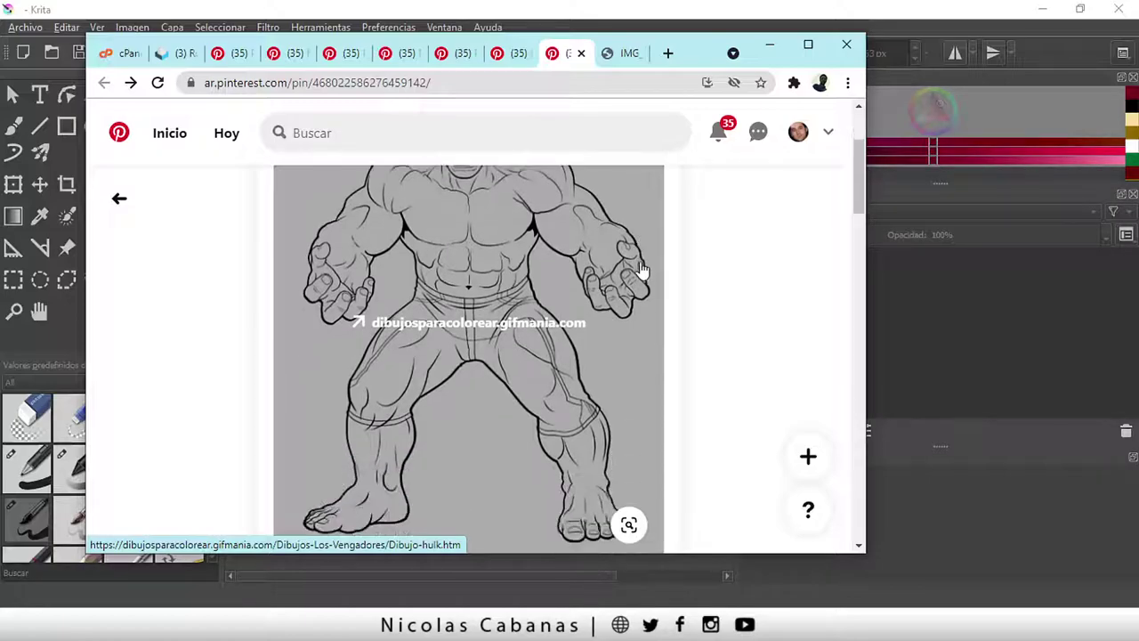
scroll(615, 259, up, 1)
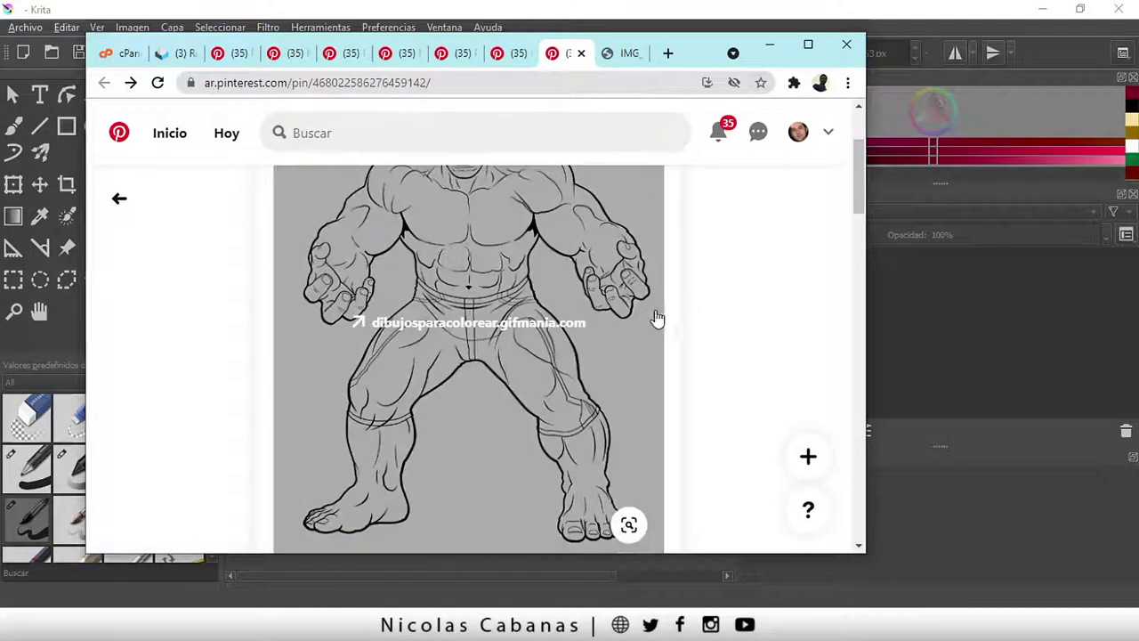
scroll(623, 316, up, 2)
scroll(366, 174, down, 1)
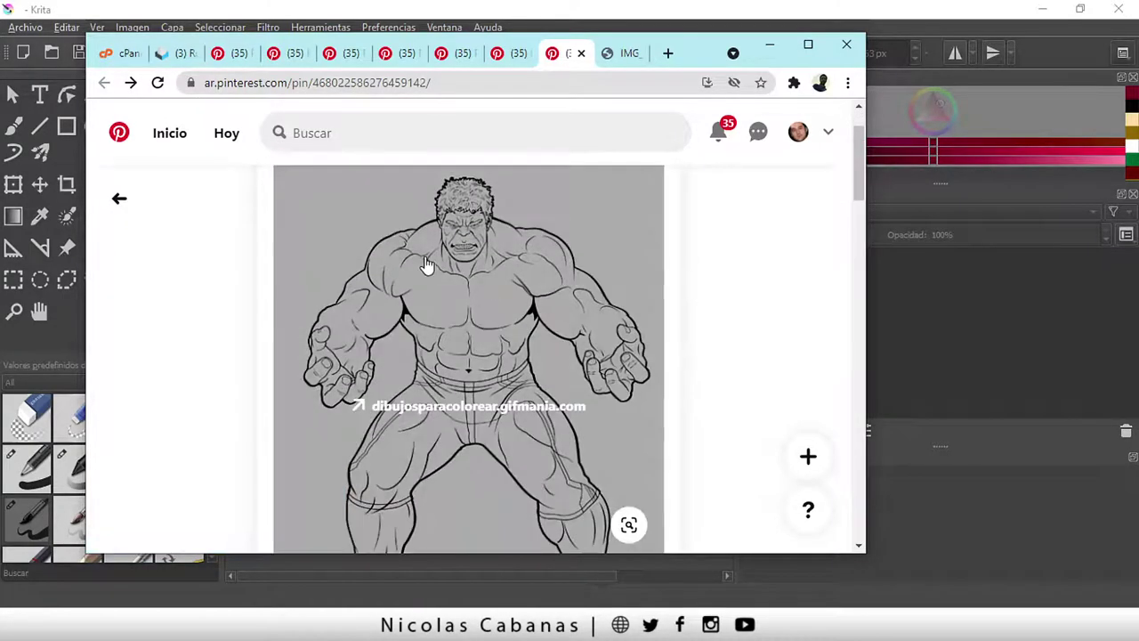
click(808, 47)
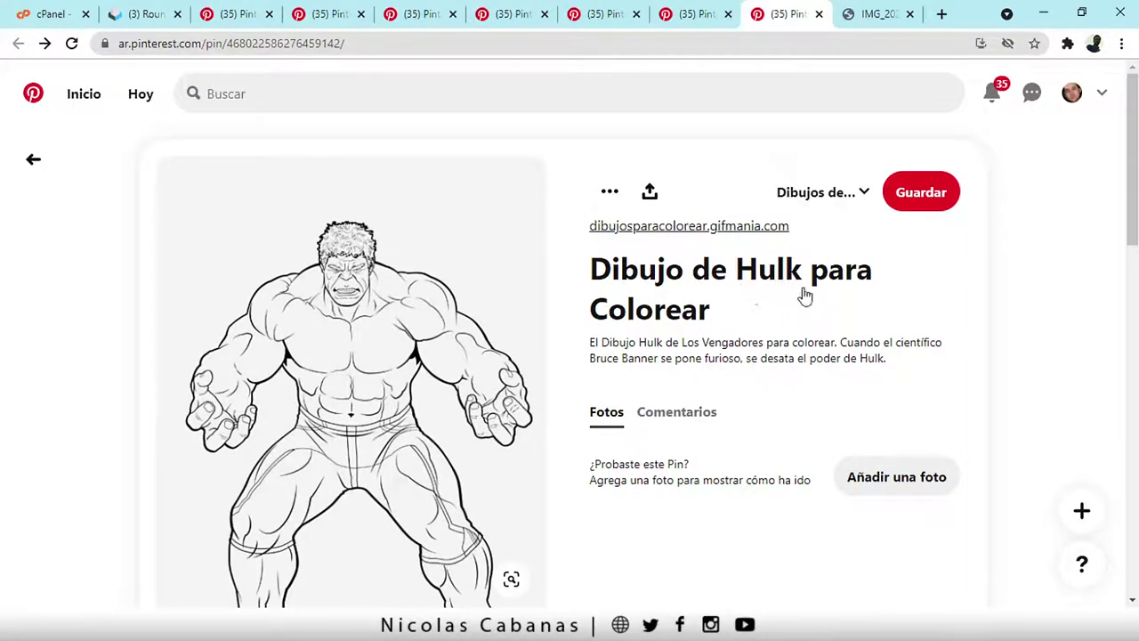
- Browse the 'Más como esto' grid of Spider-Man, Iron Man, Goku and Batman coloring pages
scroll(676, 353, down, 1)
scroll(675, 354, down, 3)
scroll(625, 409, down, 4)
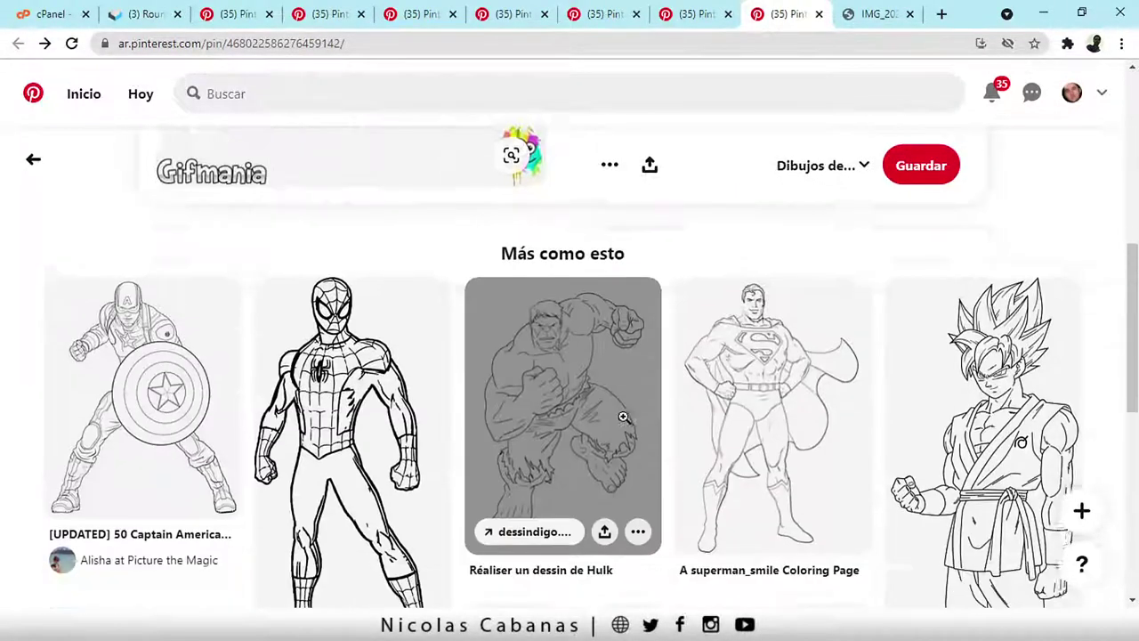
scroll(958, 417, down, 1)
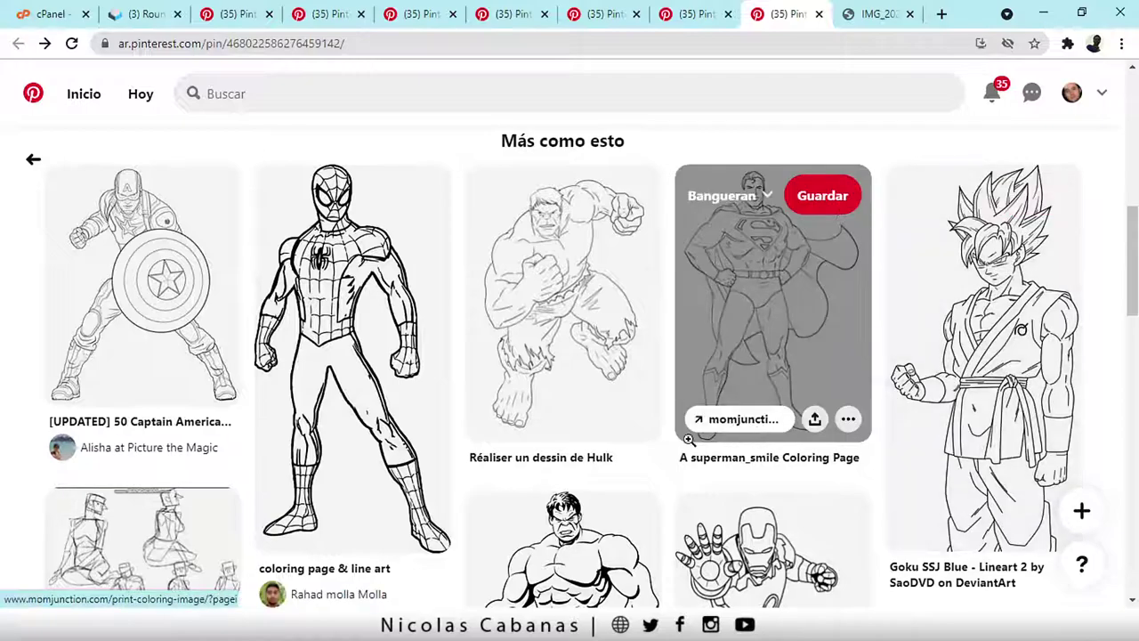
scroll(563, 495, down, 1)
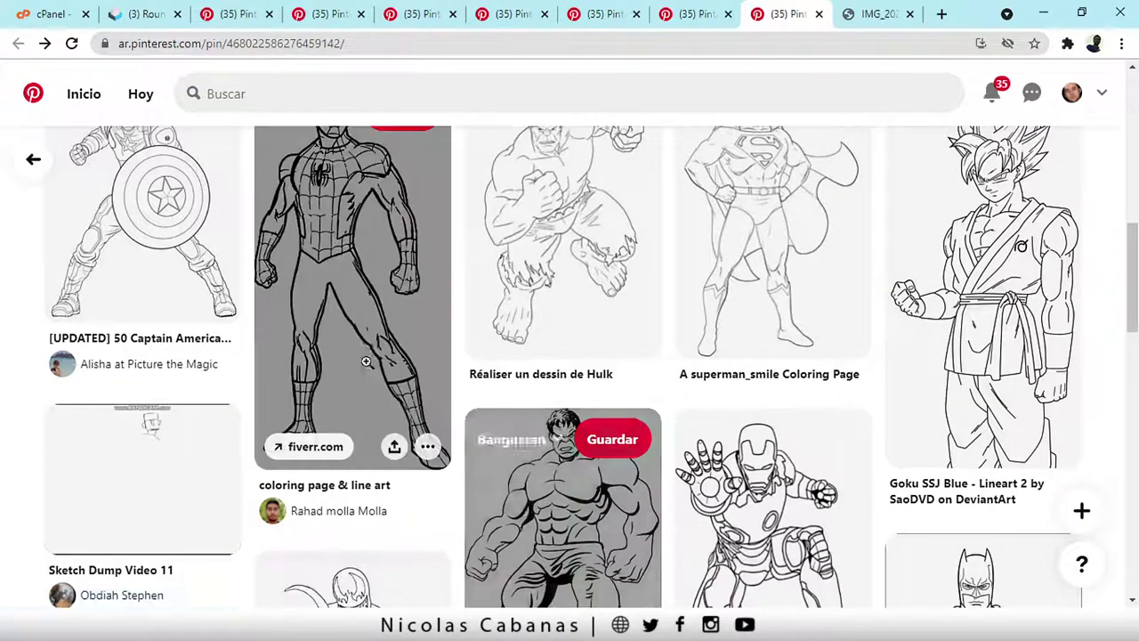
scroll(544, 487, down, 2)
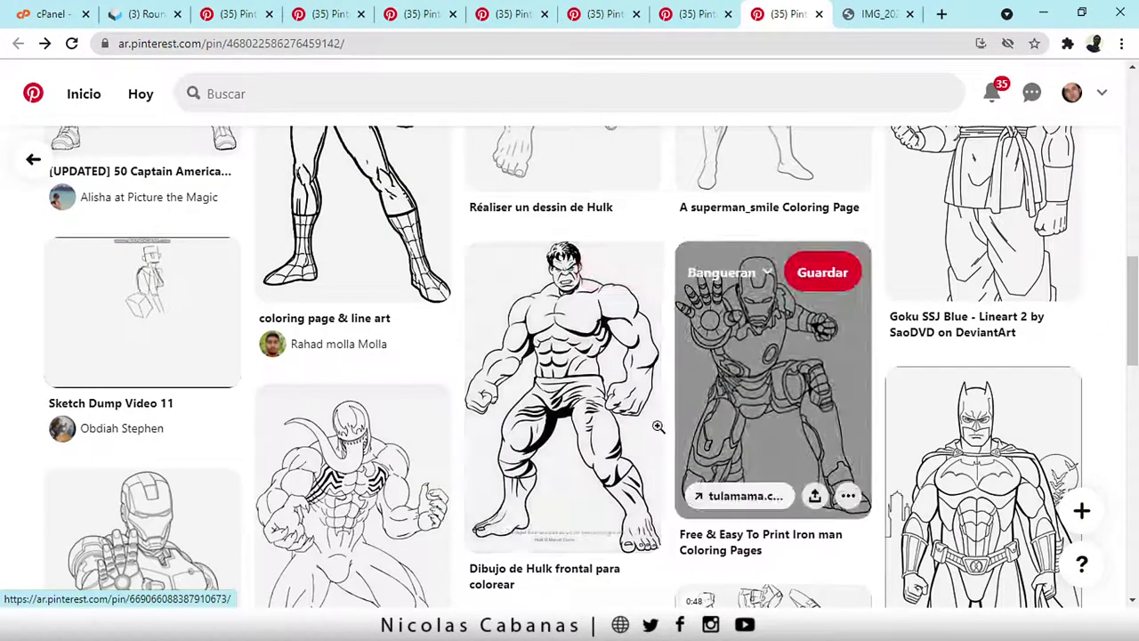
scroll(605, 411, down, 1)
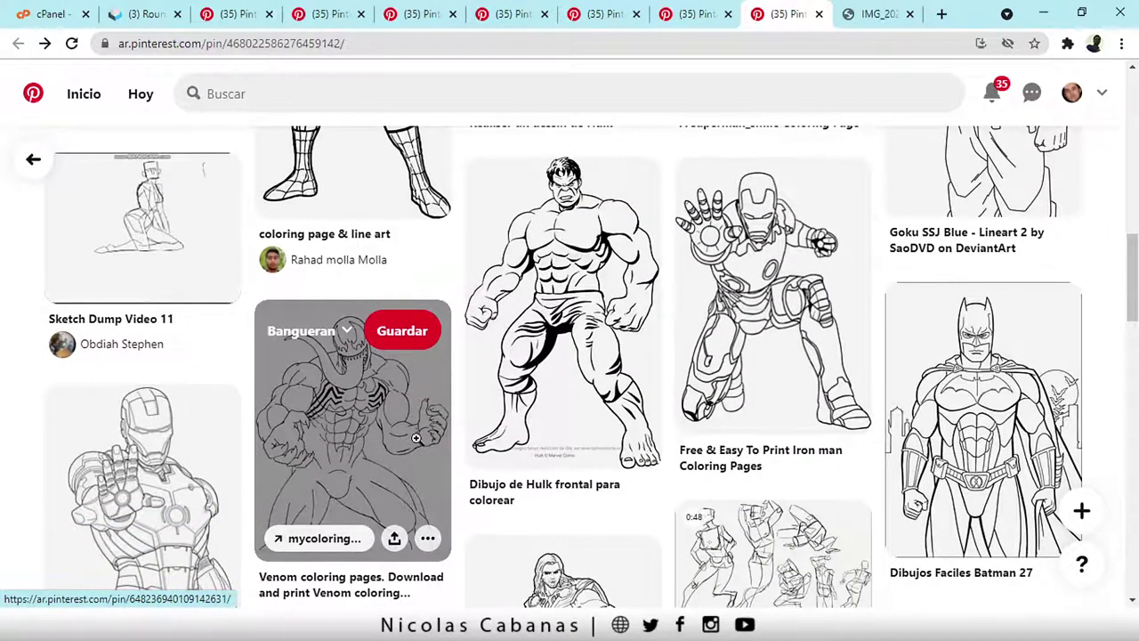
scroll(407, 443, down, 1)
scroll(372, 472, down, 1)
scroll(372, 471, down, 2)
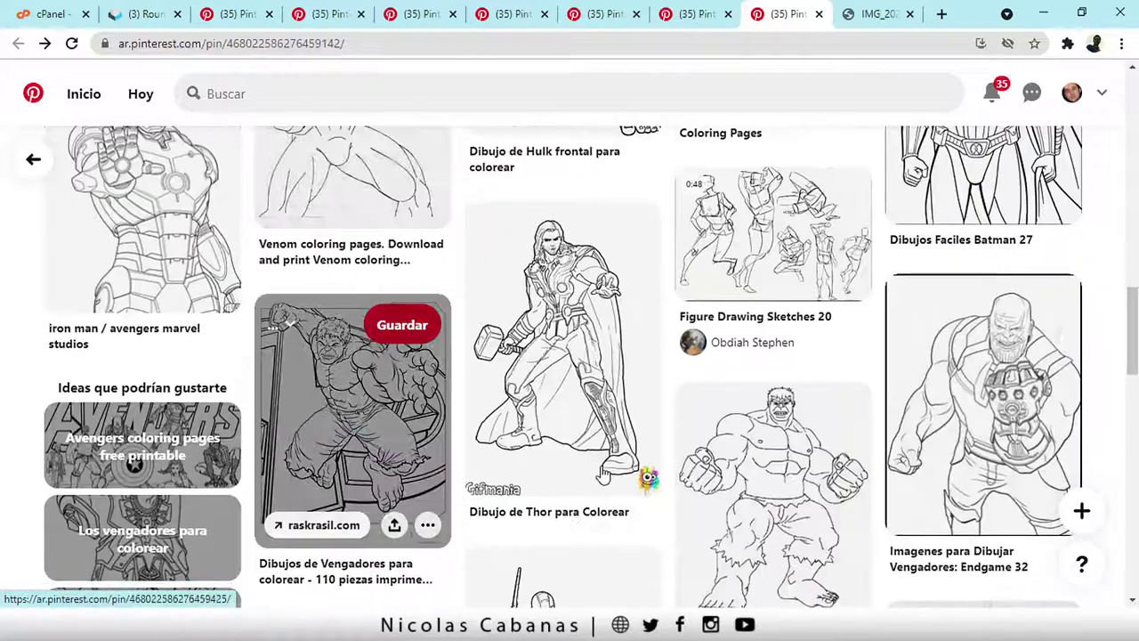
scroll(410, 381, down, 1)
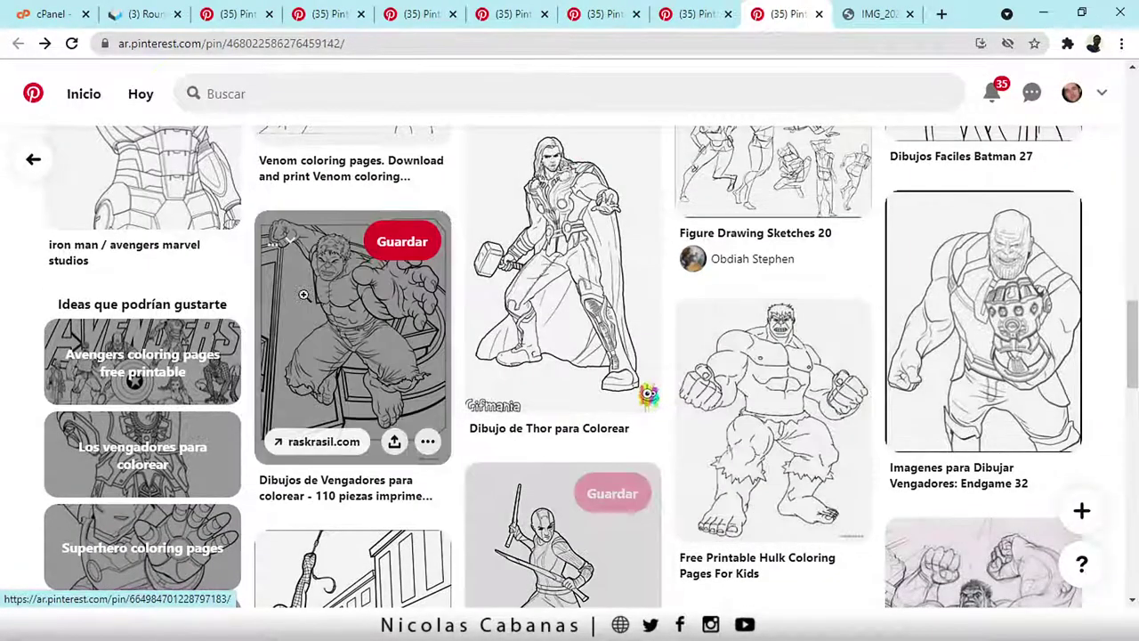
scroll(445, 298, up, 3)
scroll(445, 298, up, 2)
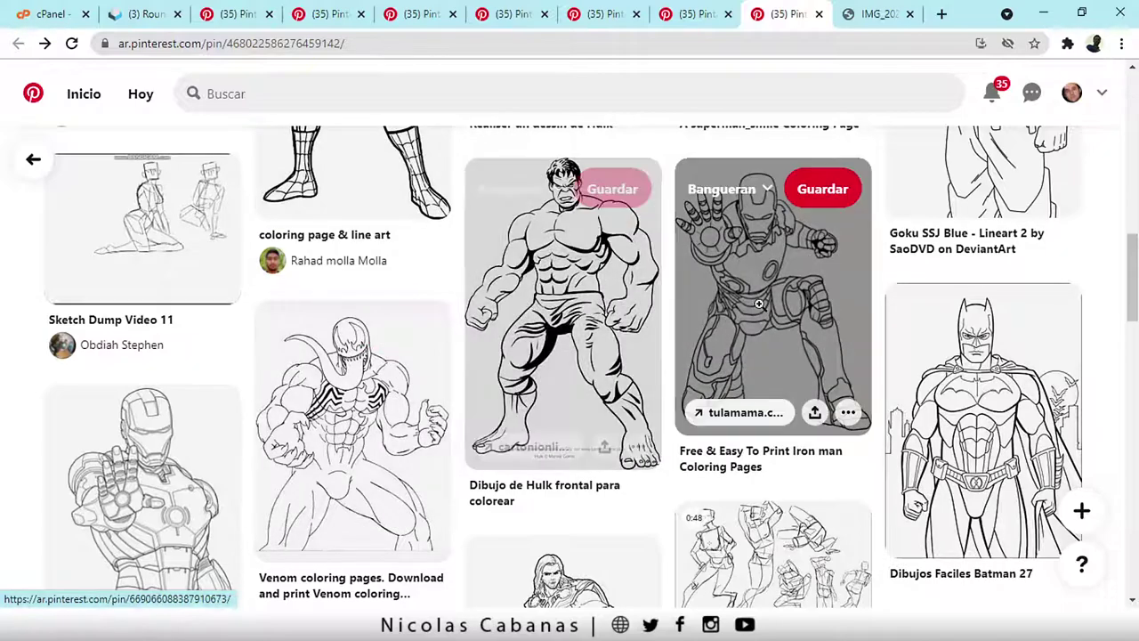
scroll(519, 301, up, 3)
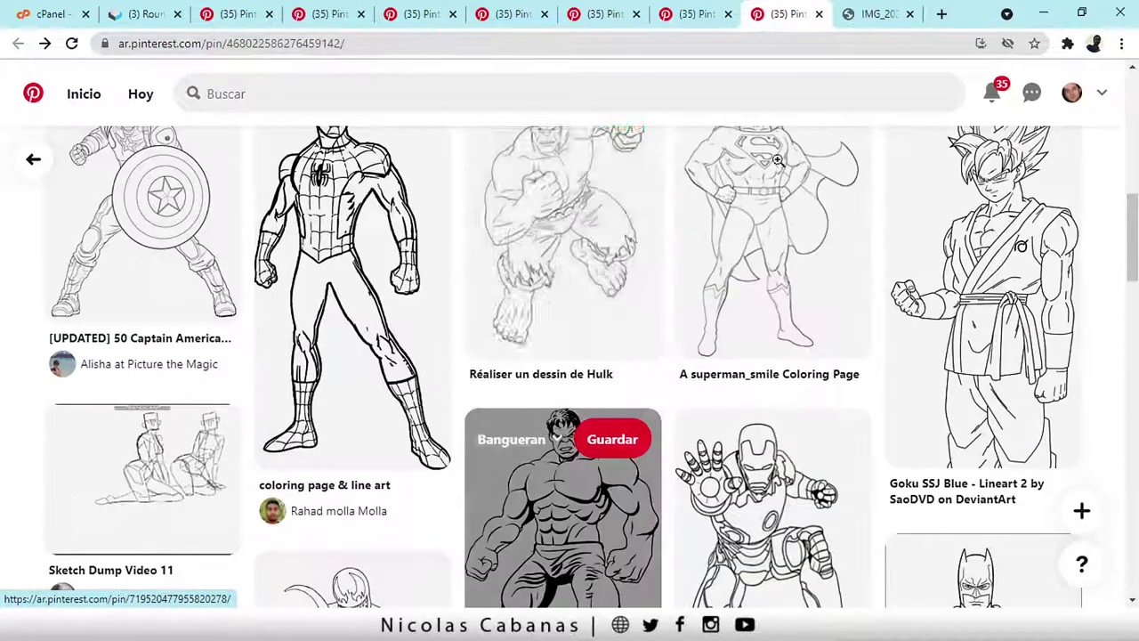
- Create a new A4 (300 ppi) Krita document of 2480 x 3508 pixels
click(1043, 12)
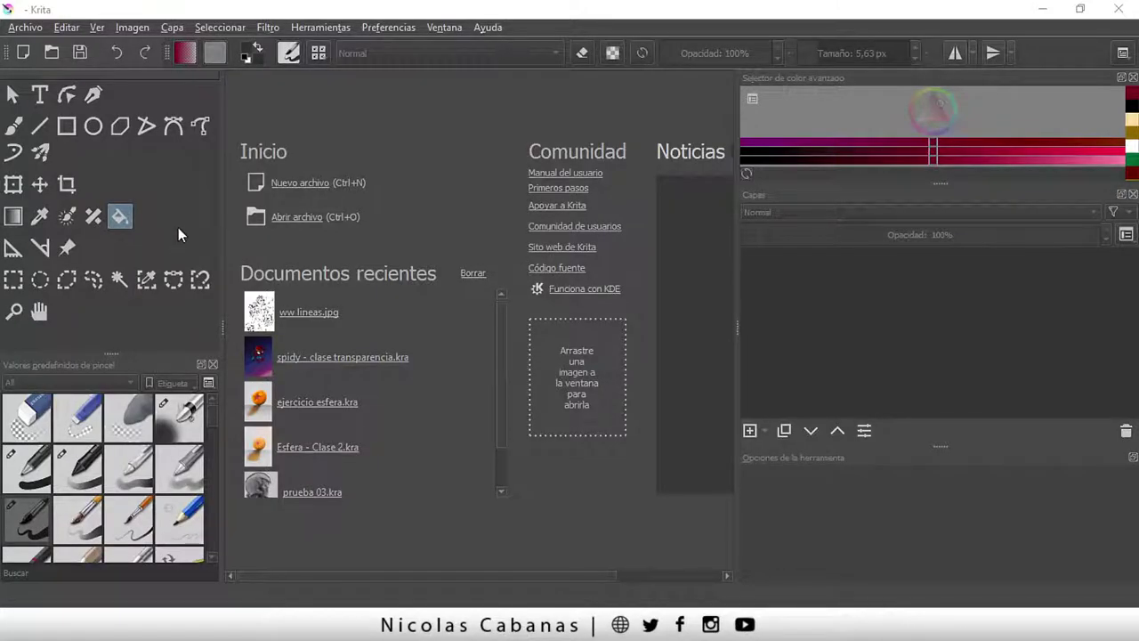
click(24, 26)
click(58, 43)
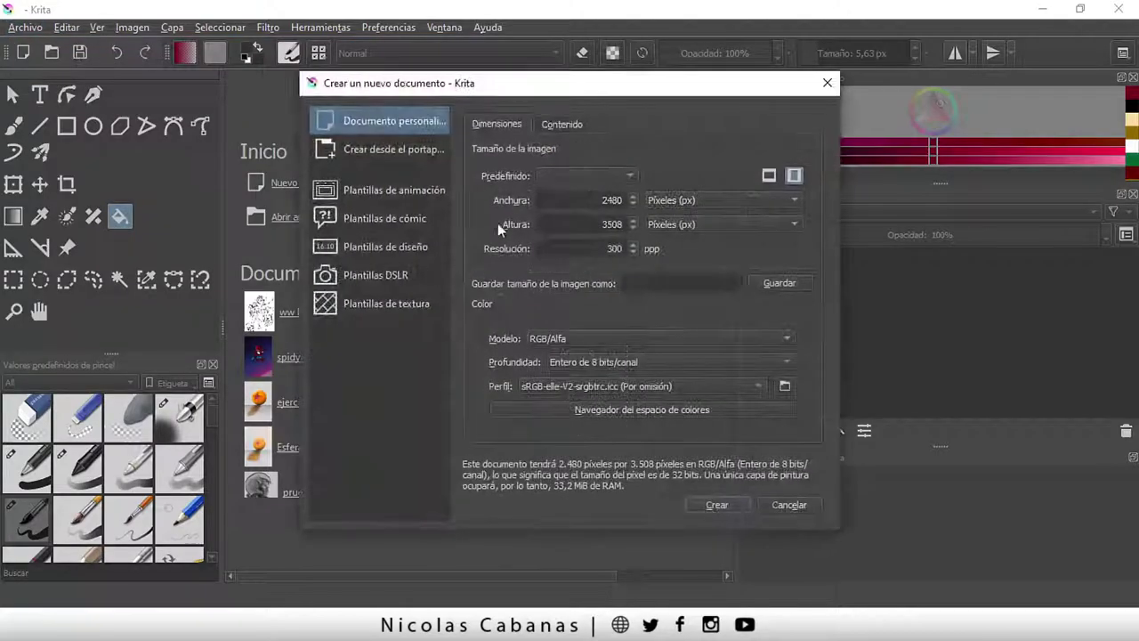
click(616, 174)
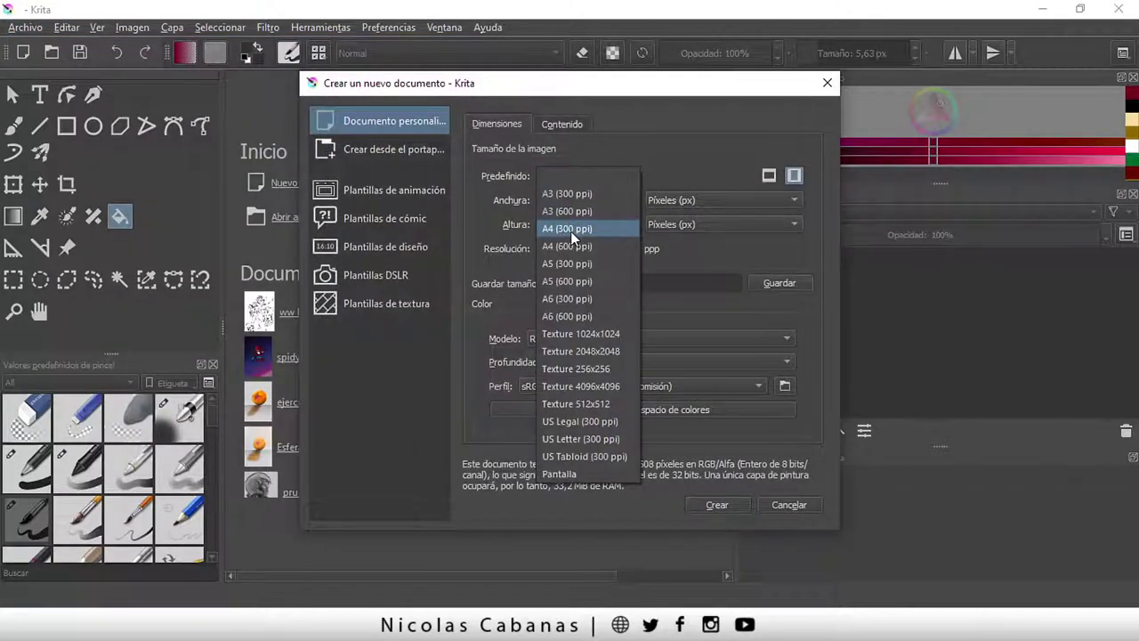
click(571, 229)
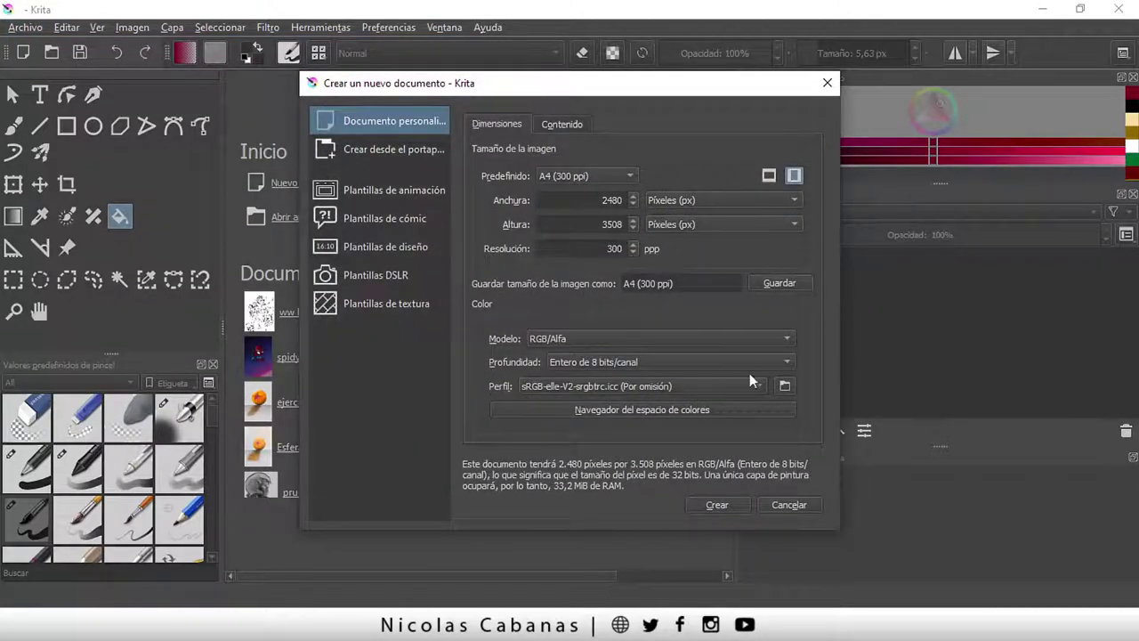
click(717, 504)
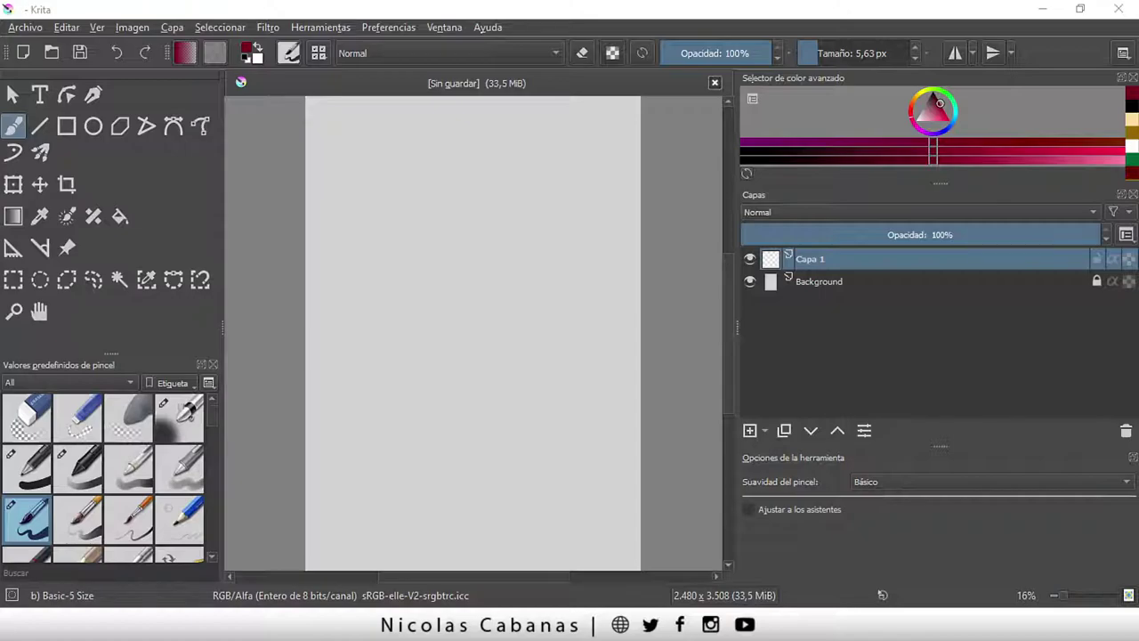
- Insert dibujo-01.jpg as a new layer and move it left and slightly up
mouse_move(597, 223)
mouse_down()
mouse_move(461, 287)
mouse_move(503, 364)
mouse_move(449, 306)
mouse_up()
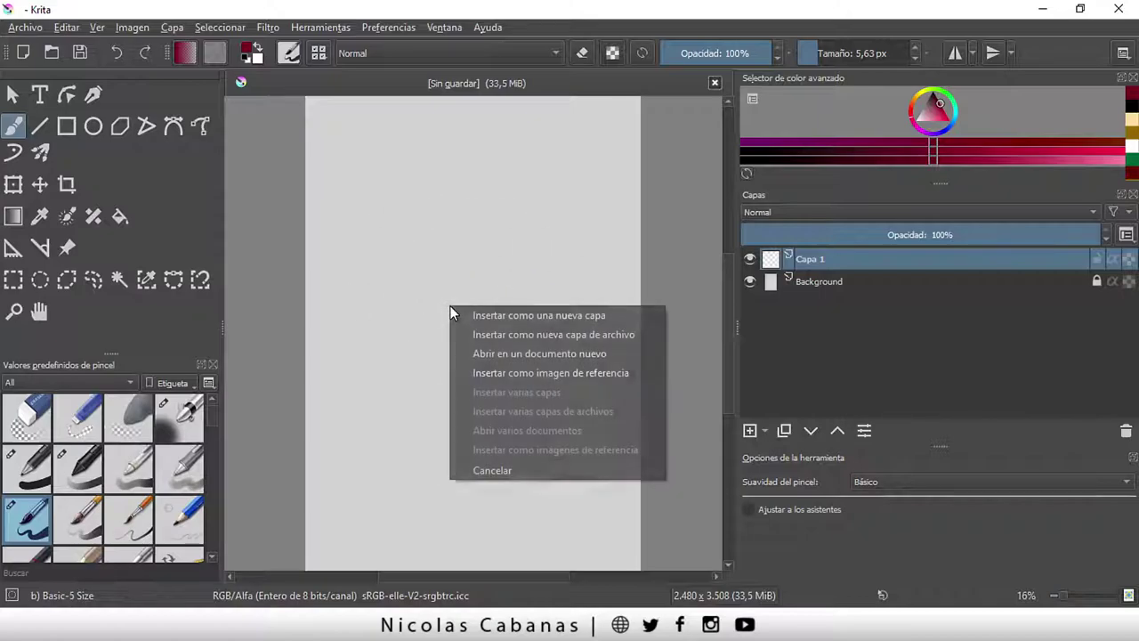
click(621, 316)
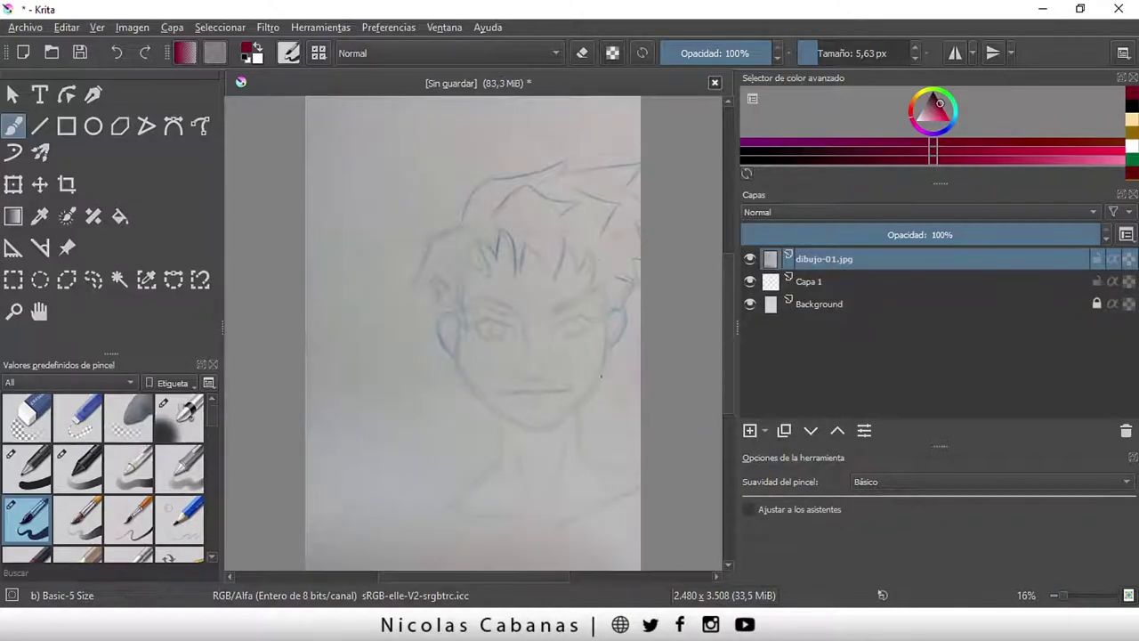
click(39, 185)
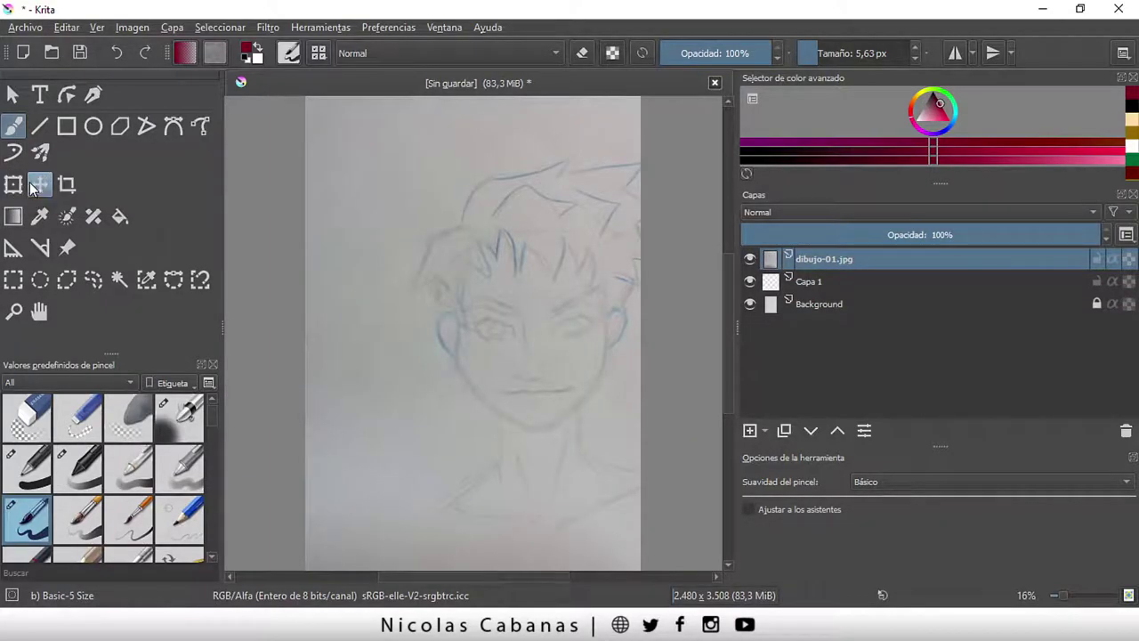
drag(546, 323, 475, 316)
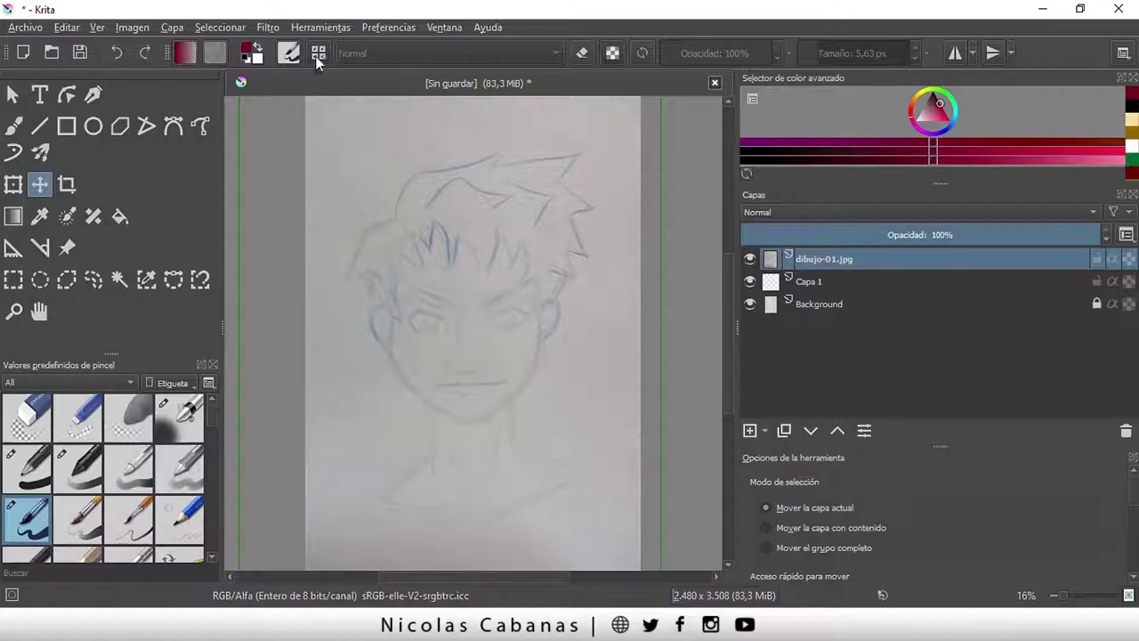
click(263, 30)
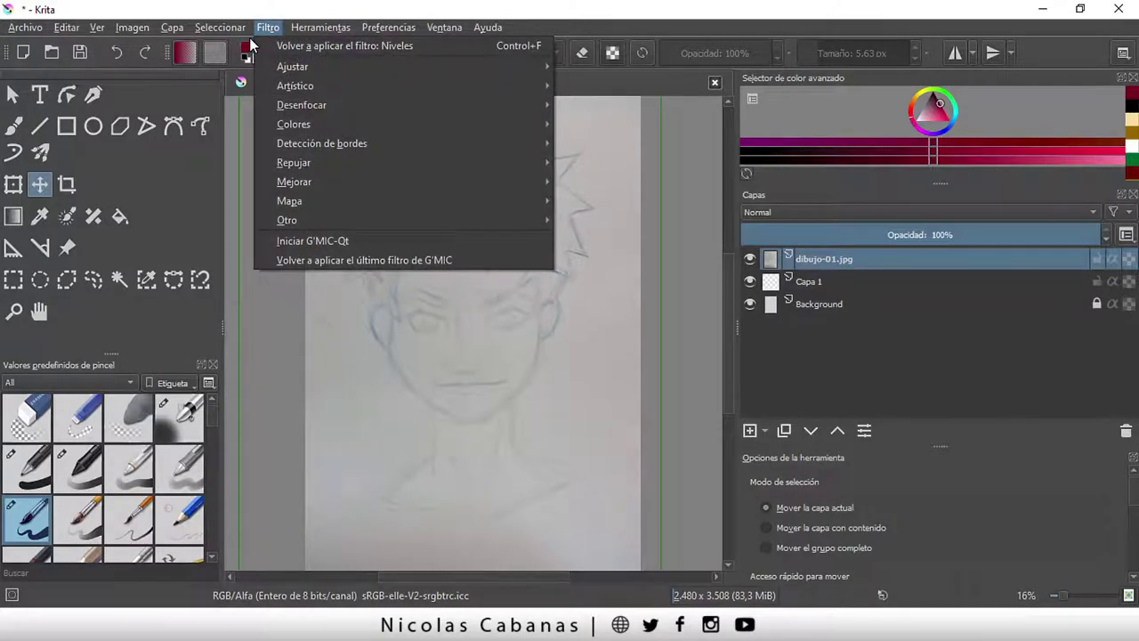
mouse_move(293, 67)
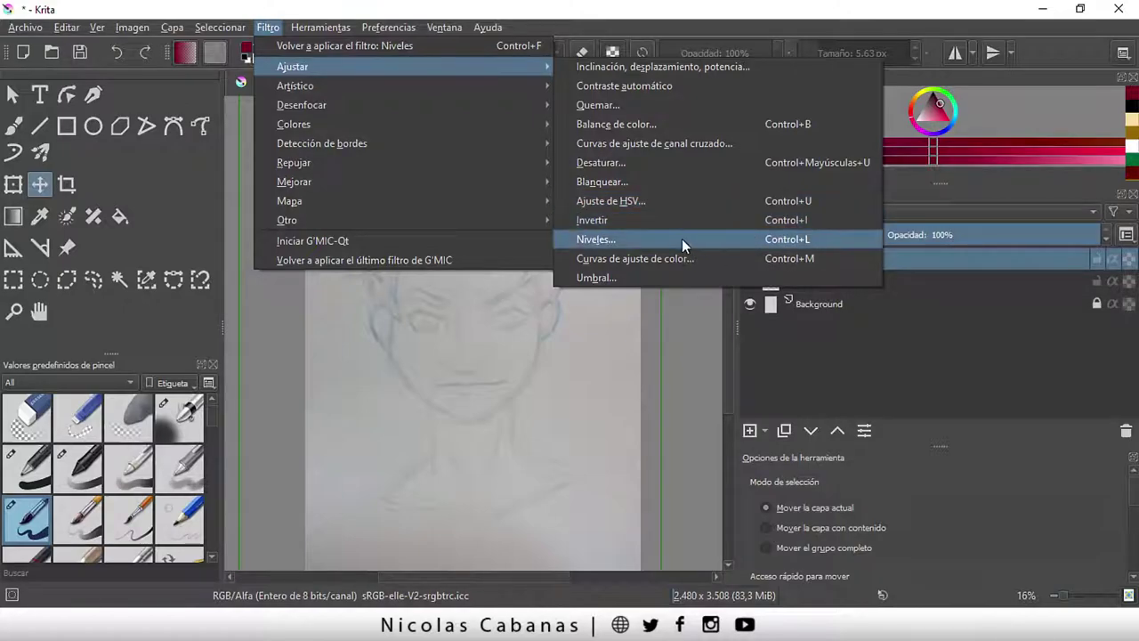
click(626, 237)
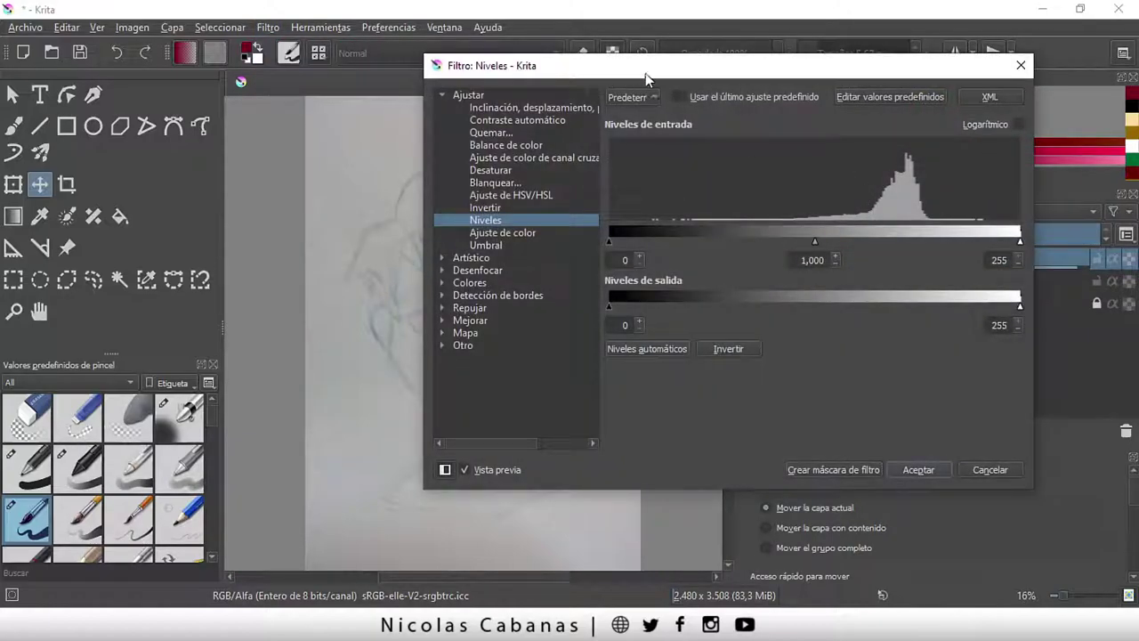
drag(583, 75, 575, 93)
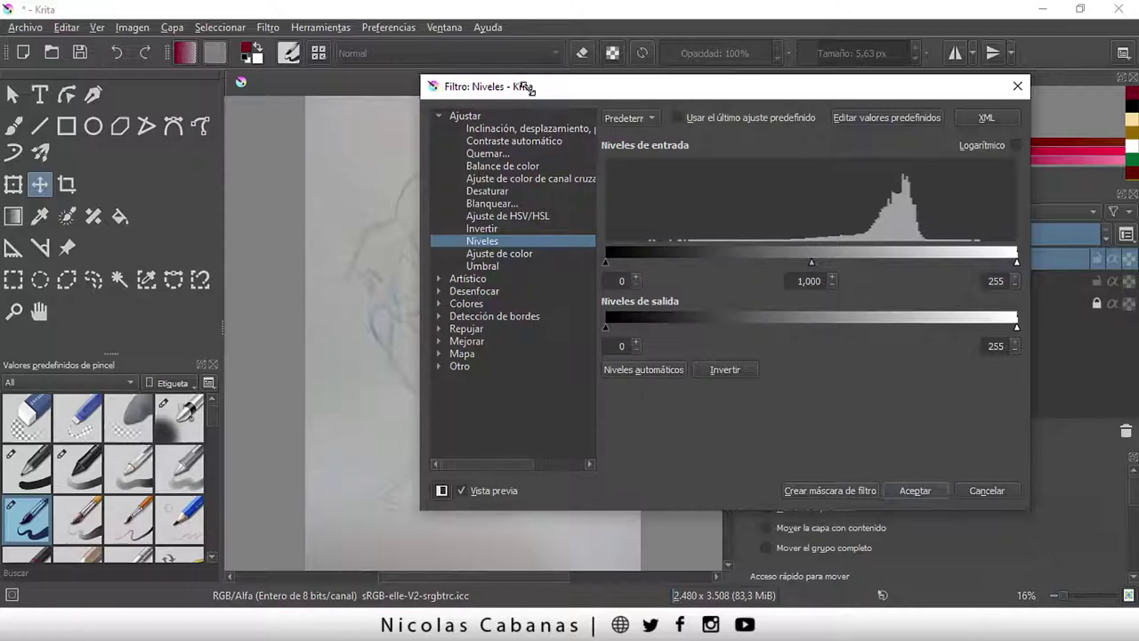
drag(609, 96, 699, 77)
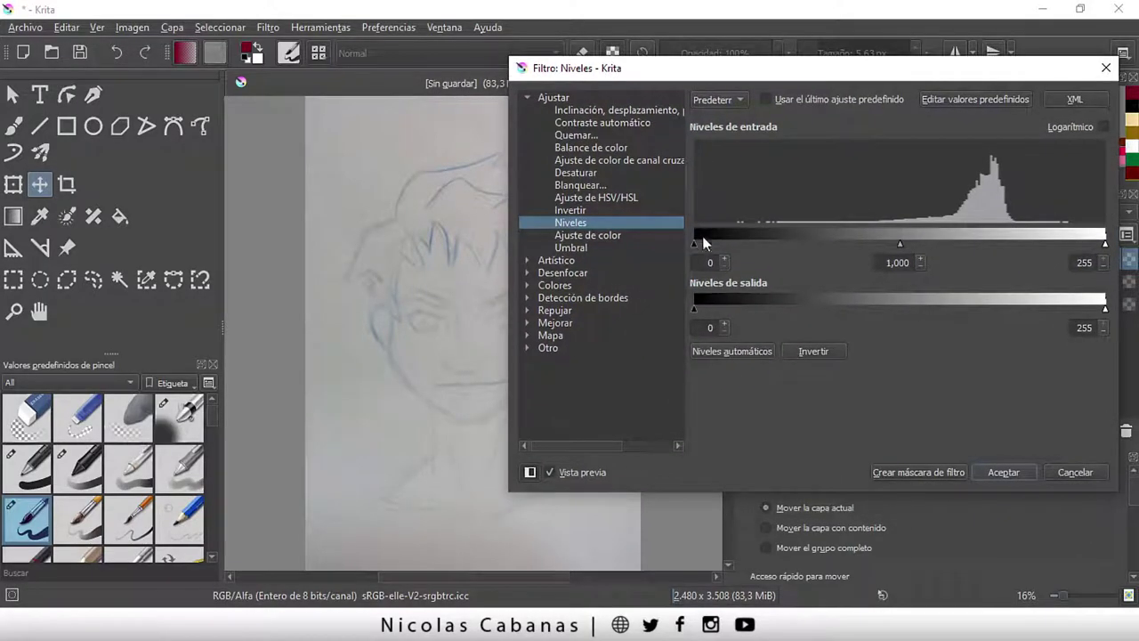
drag(695, 244, 726, 244)
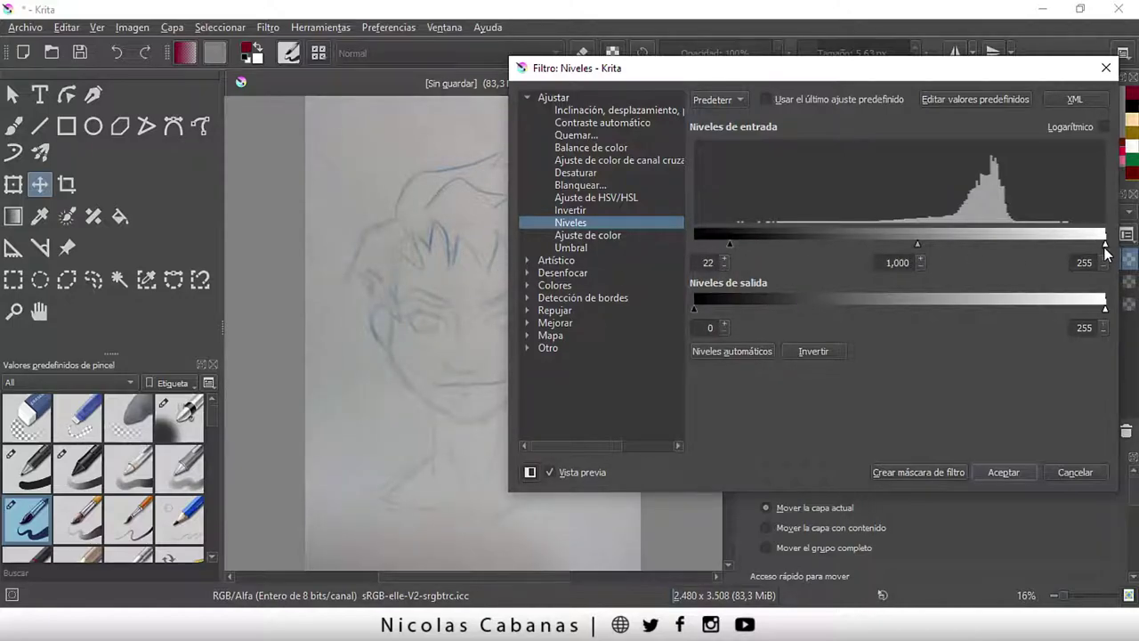
drag(1104, 245, 1003, 249)
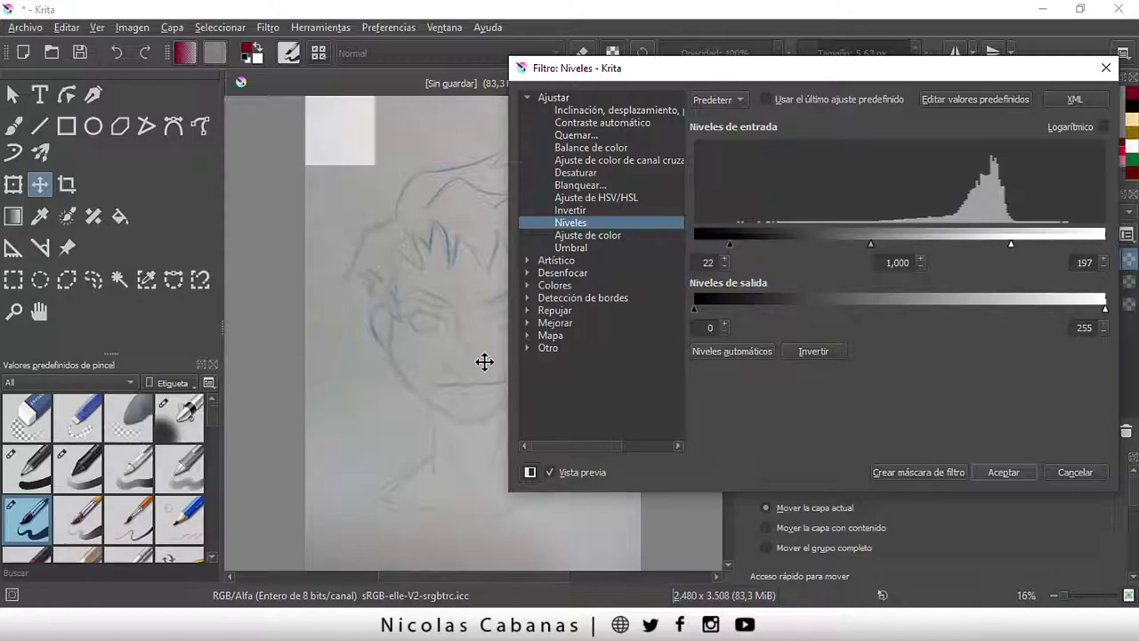
drag(670, 69, 804, 66)
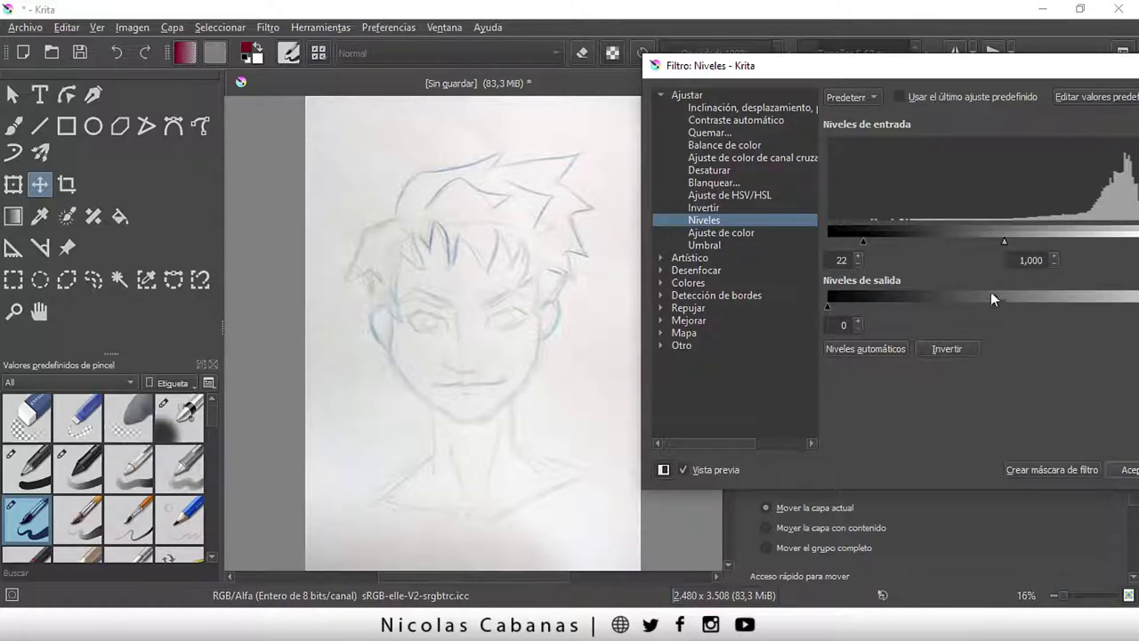
drag(925, 68, 742, 70)
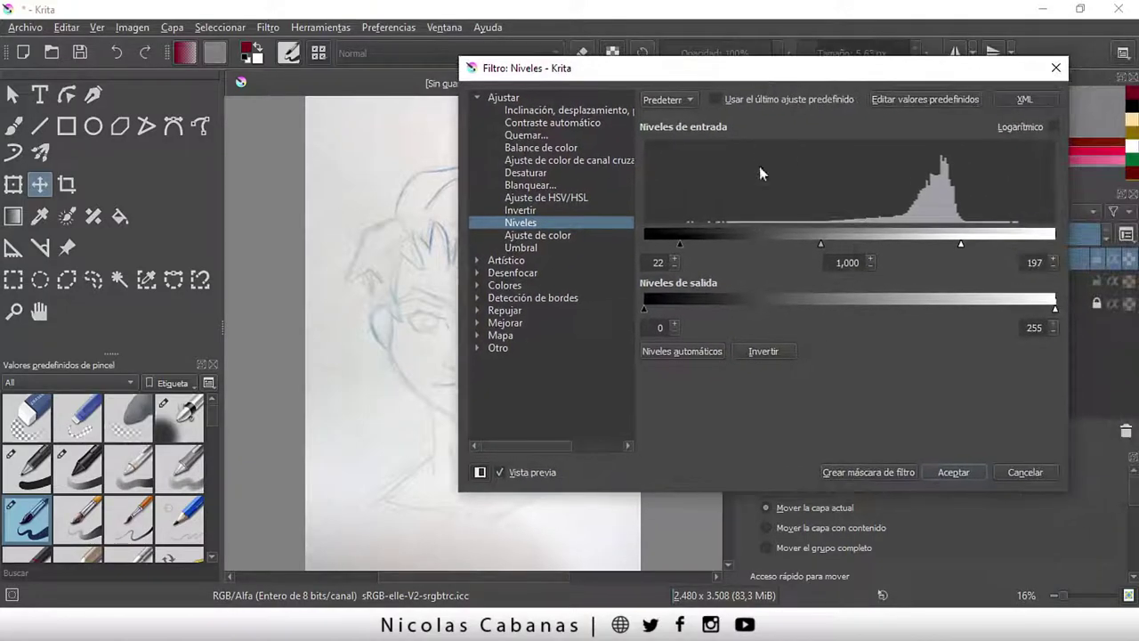
drag(682, 244, 711, 245)
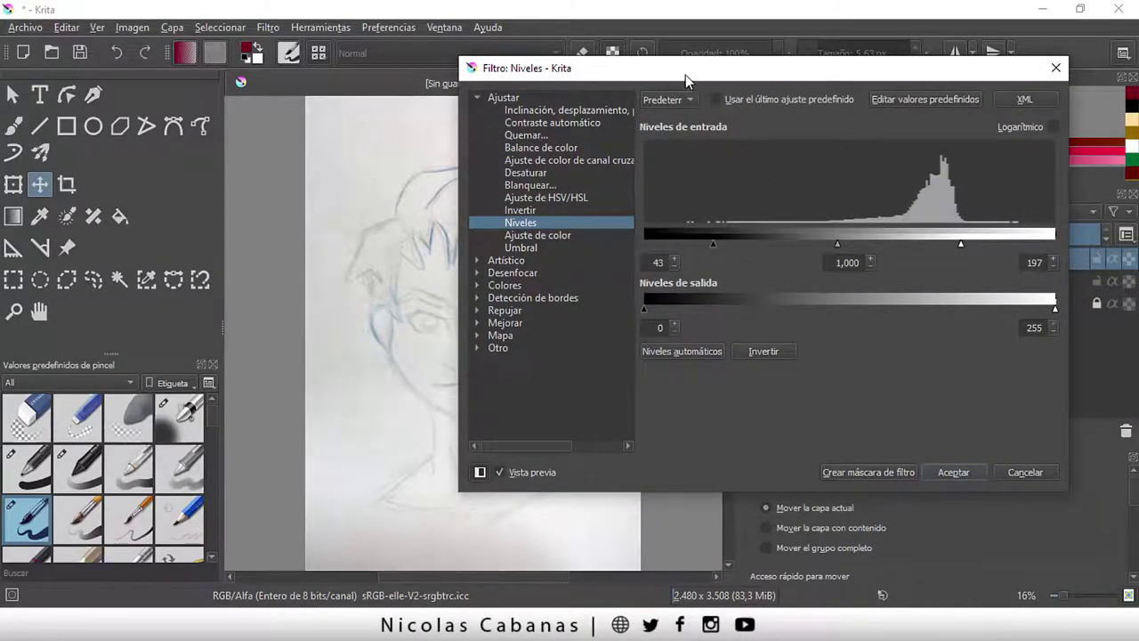
drag(684, 71, 747, 72)
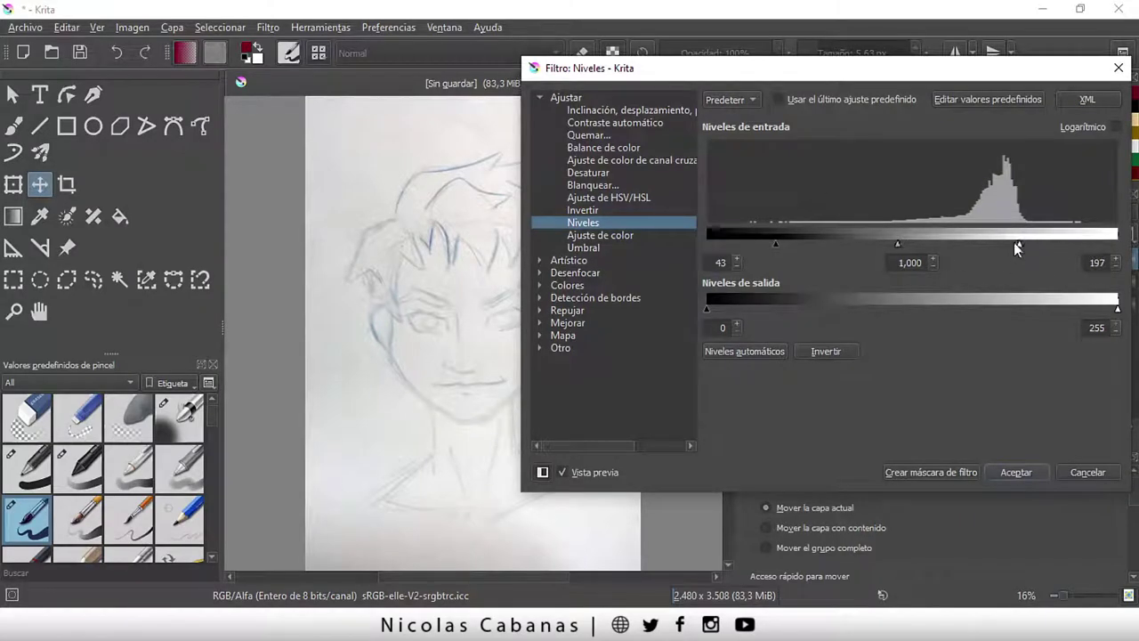
drag(1013, 242, 911, 243)
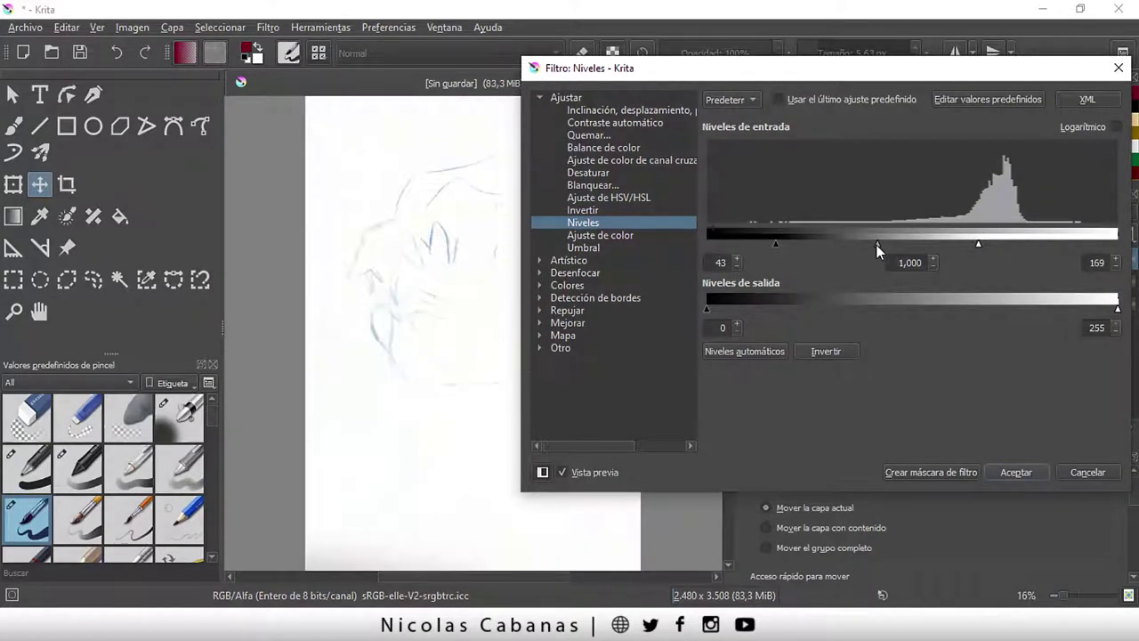
drag(677, 78, 740, 74)
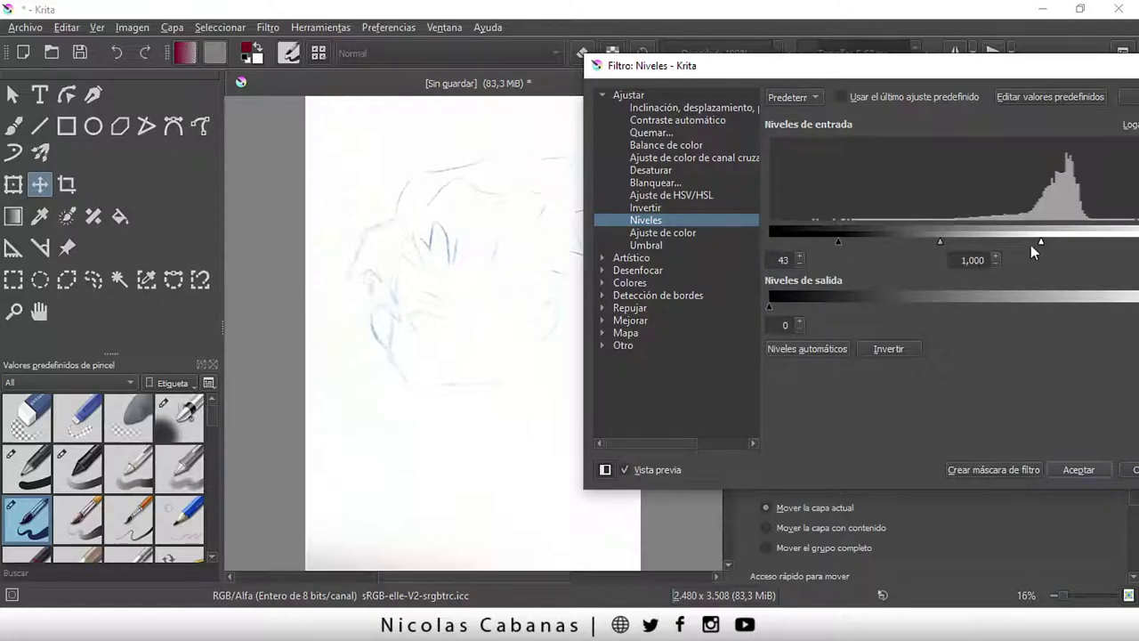
drag(1042, 241, 1082, 242)
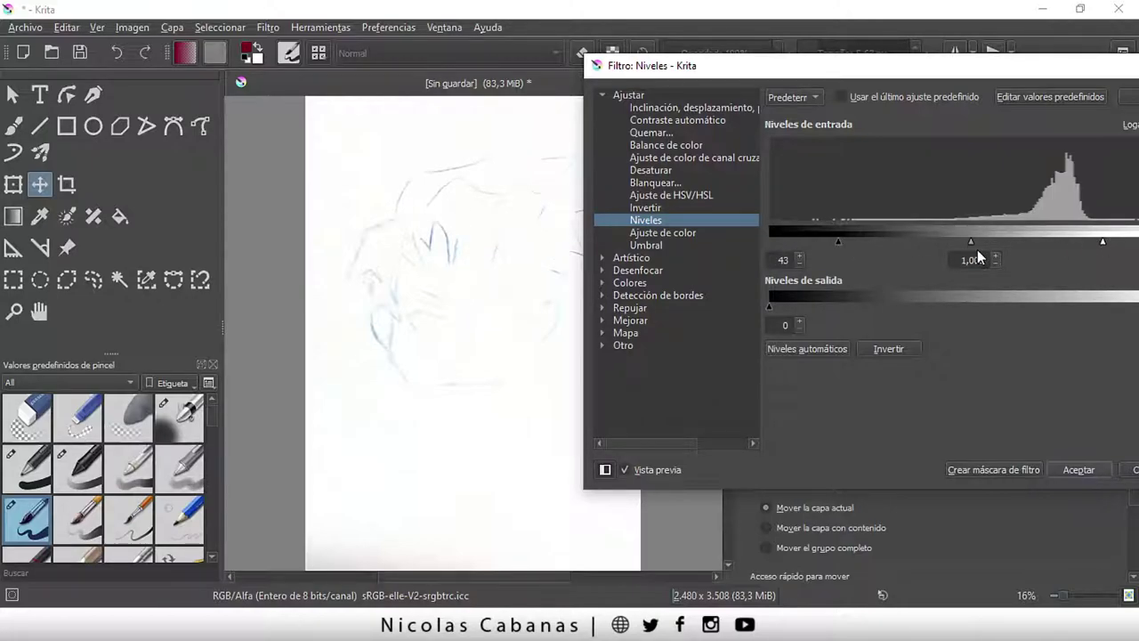
drag(972, 241, 1022, 241)
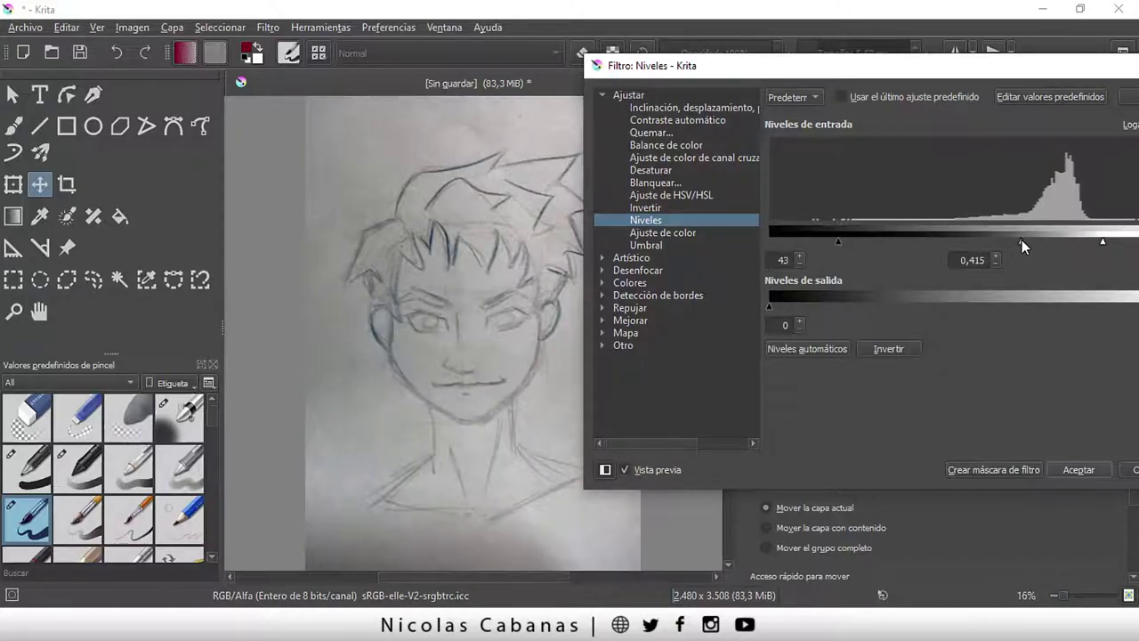
drag(1022, 240, 934, 237)
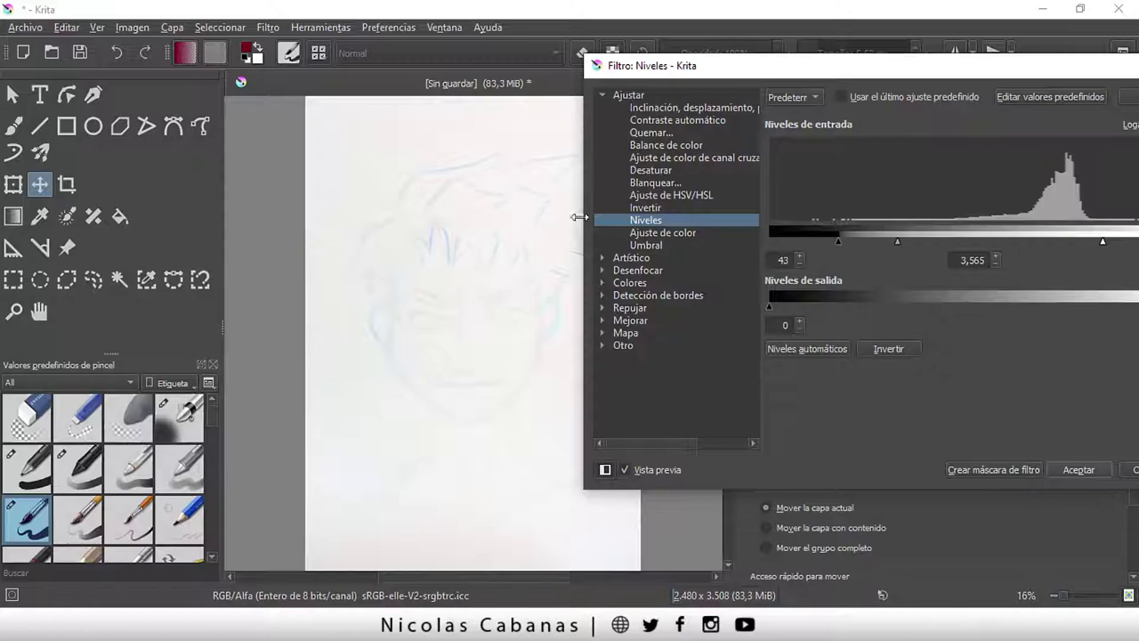
drag(657, 72, 383, 118)
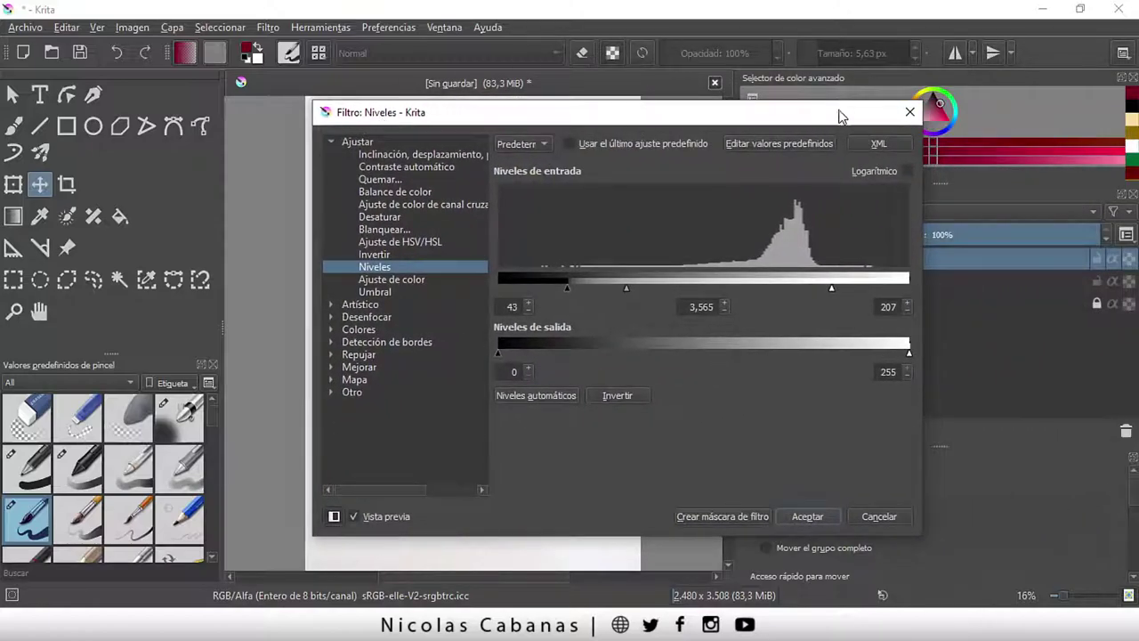
click(905, 113)
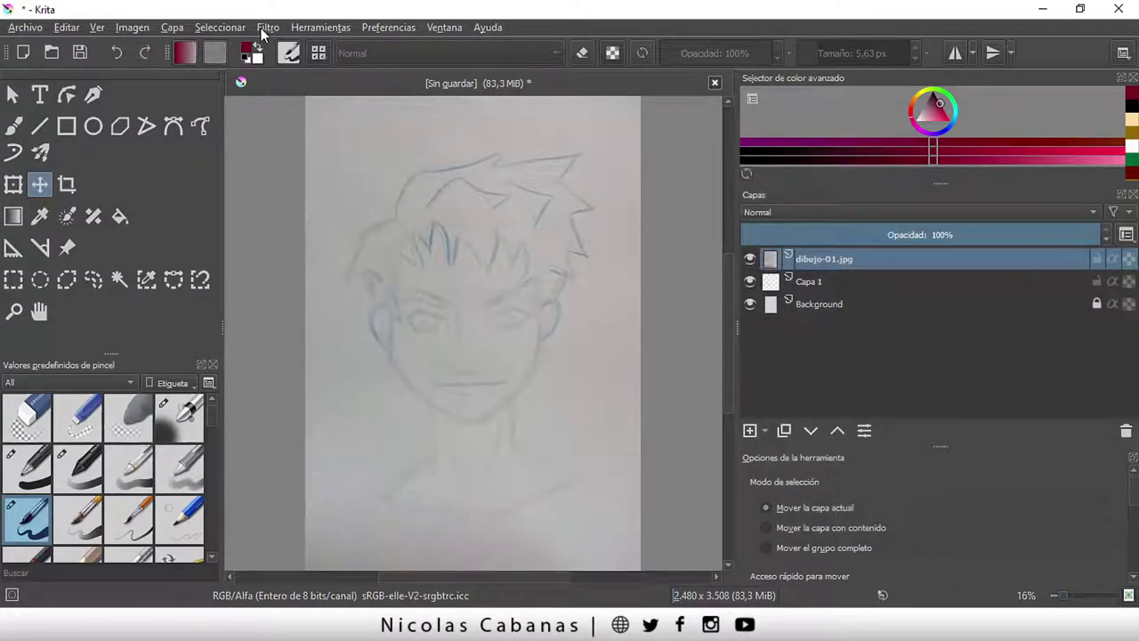
click(268, 27)
mouse_move(293, 67)
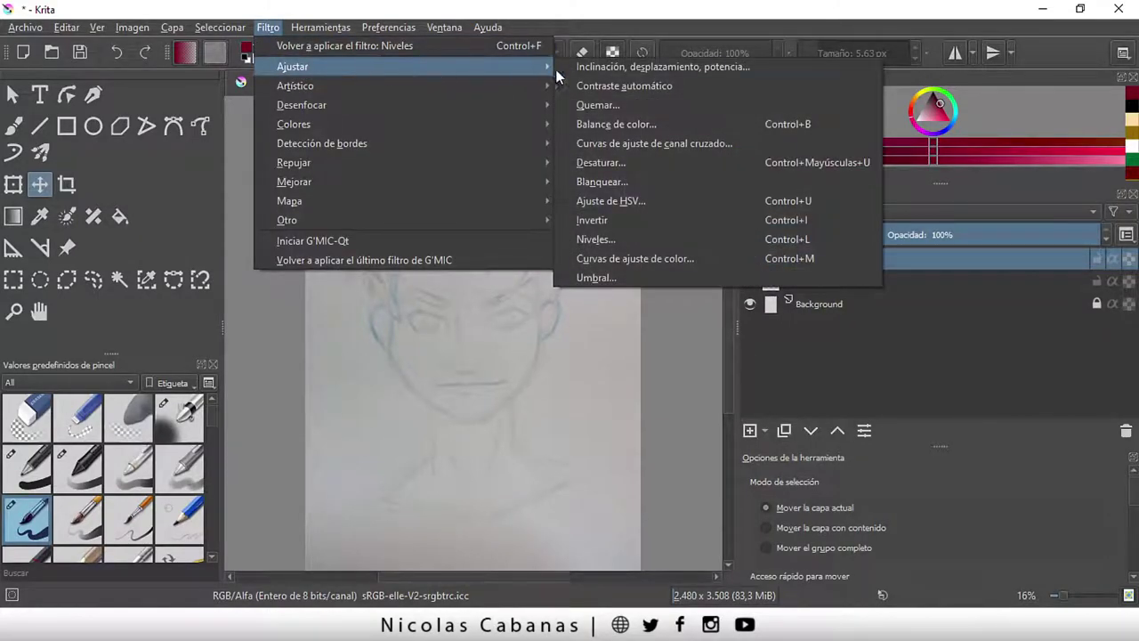
click(596, 238)
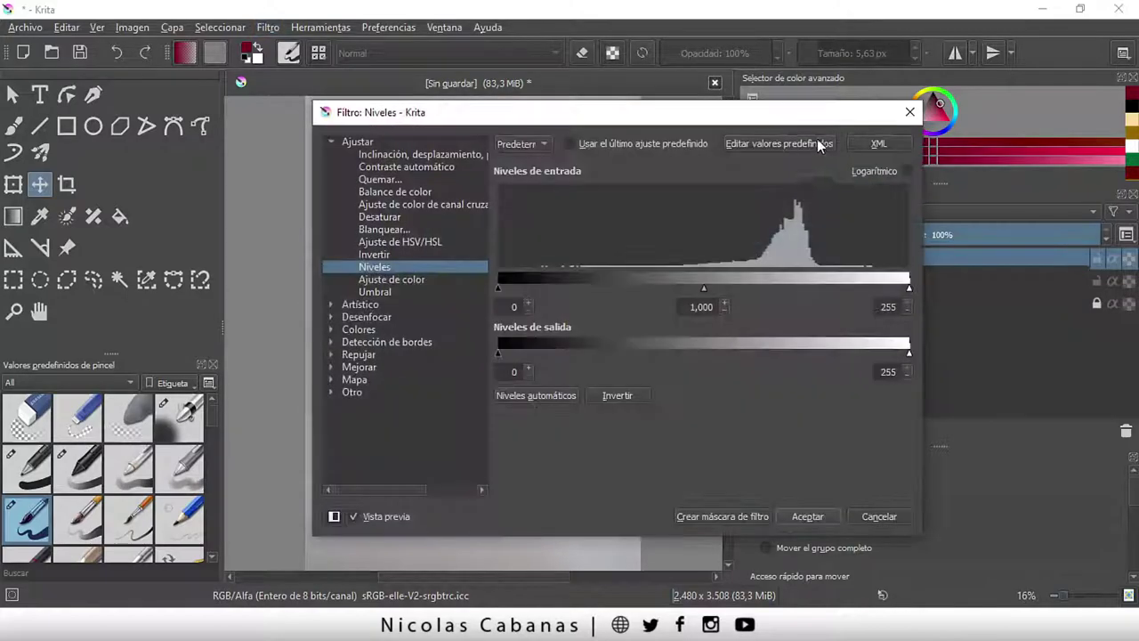
drag(473, 112, 713, 86)
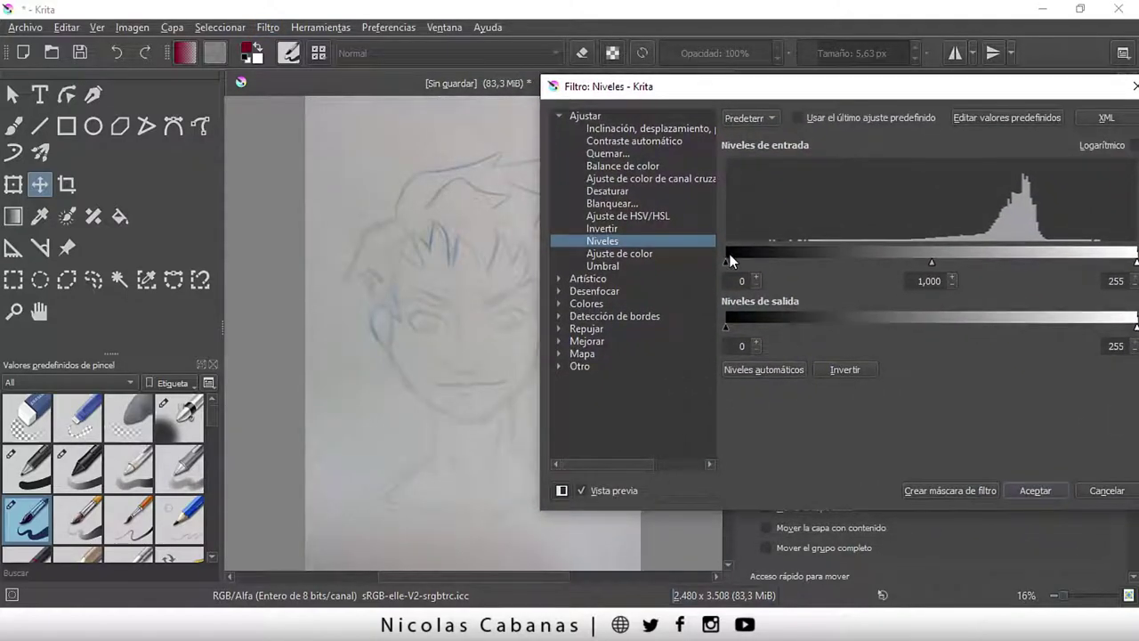
drag(726, 261, 794, 261)
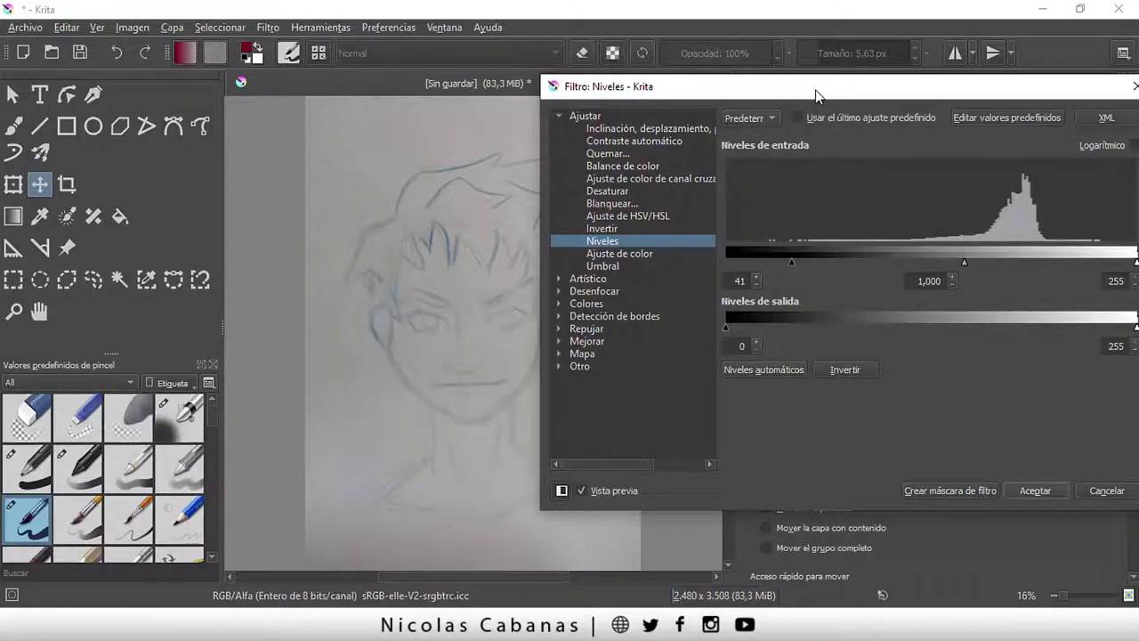
drag(812, 89, 637, 63)
click(955, 63)
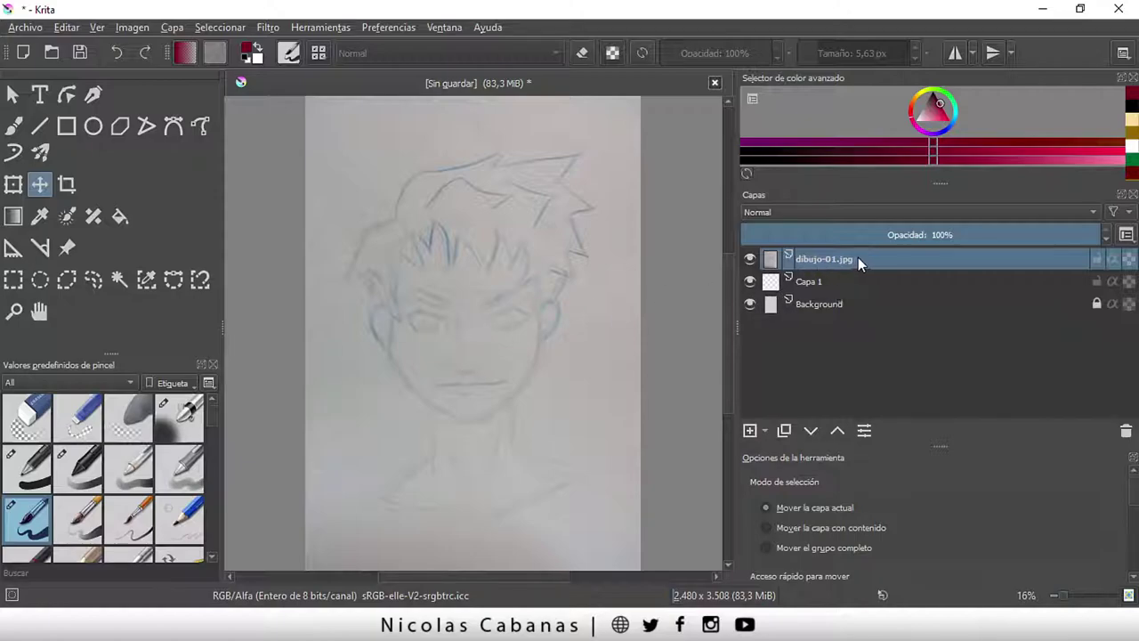
- Delete the dibujo-01.jpg layer and bring Chrome's ww lineas.jpg line art over Krita
click(1126, 431)
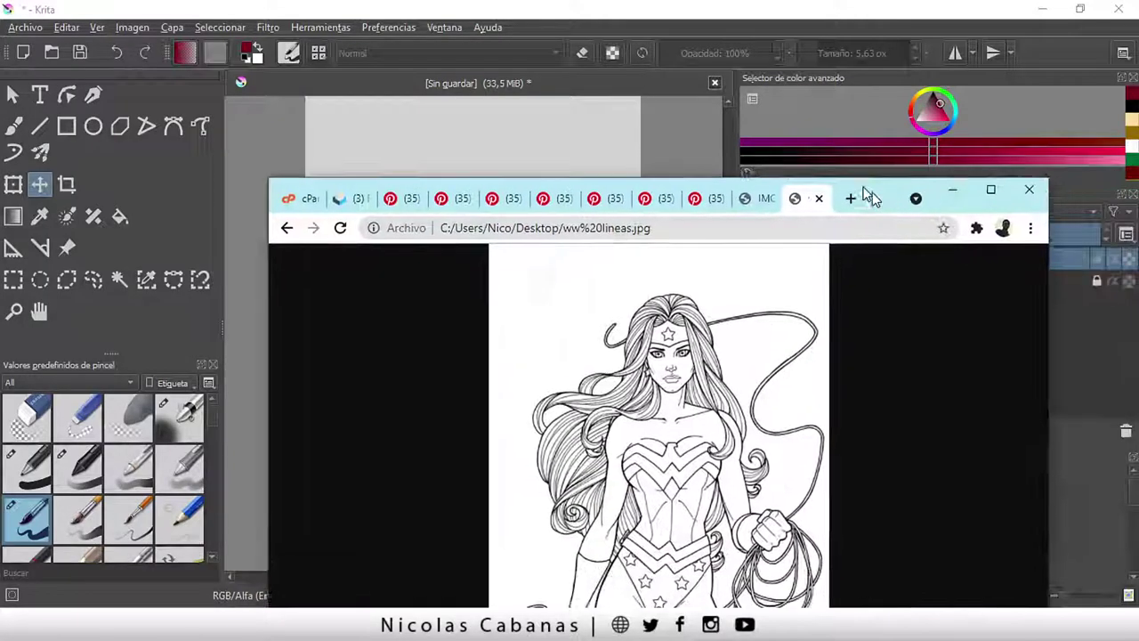
drag(872, 192, 736, 69)
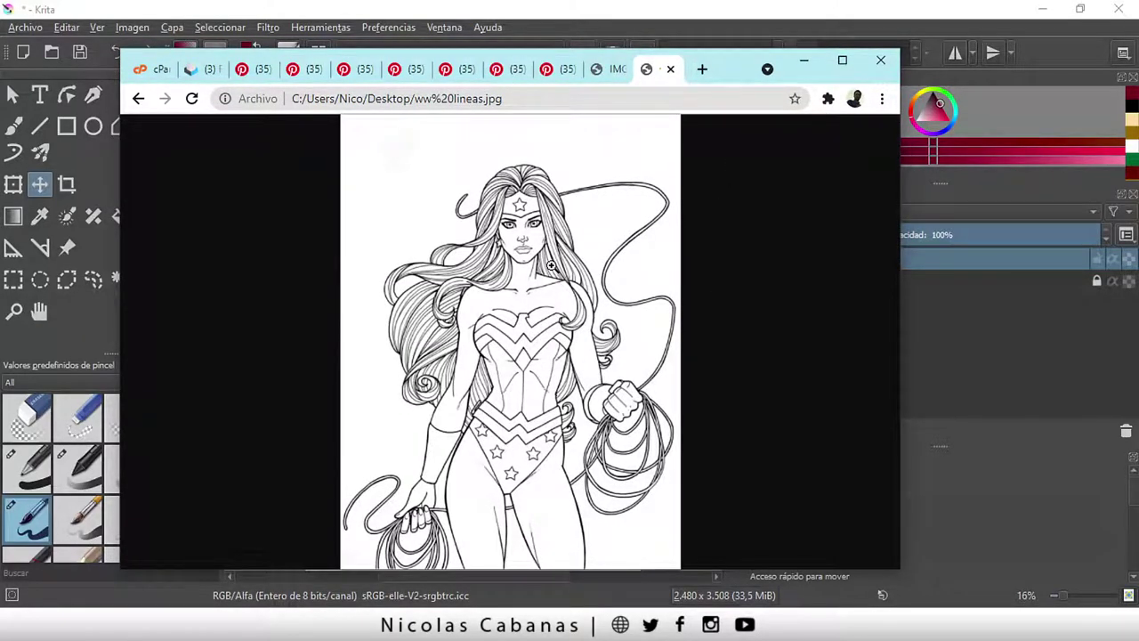
- Review the Wonder Woman line art at full size against the sketch, then minimize Chrome
click(610, 69)
click(654, 71)
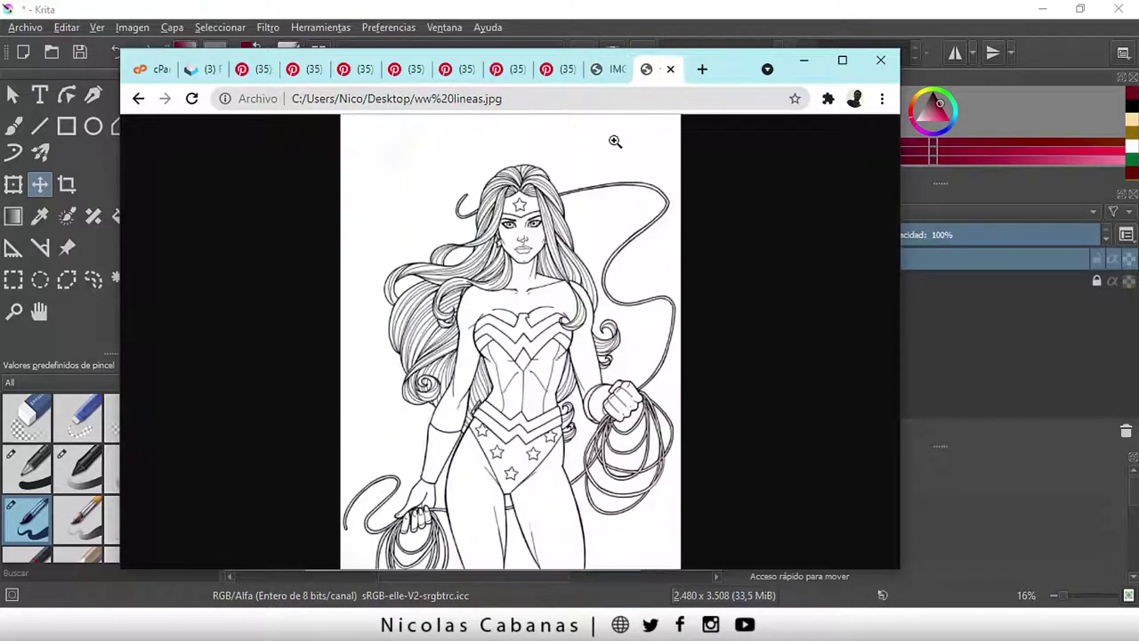
click(520, 216)
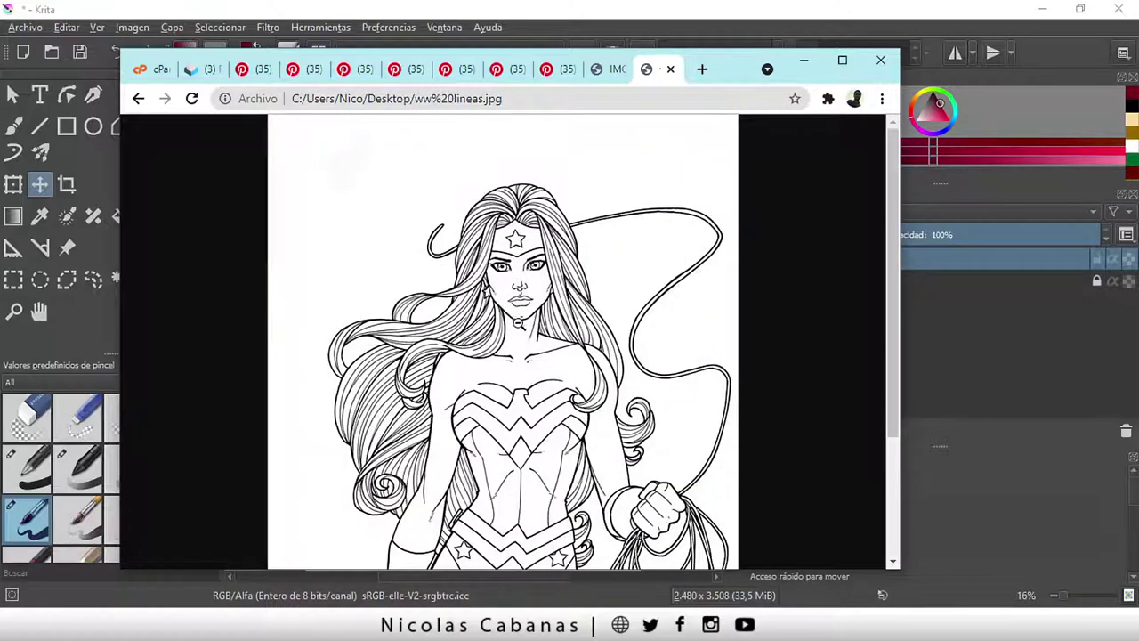
click(610, 72)
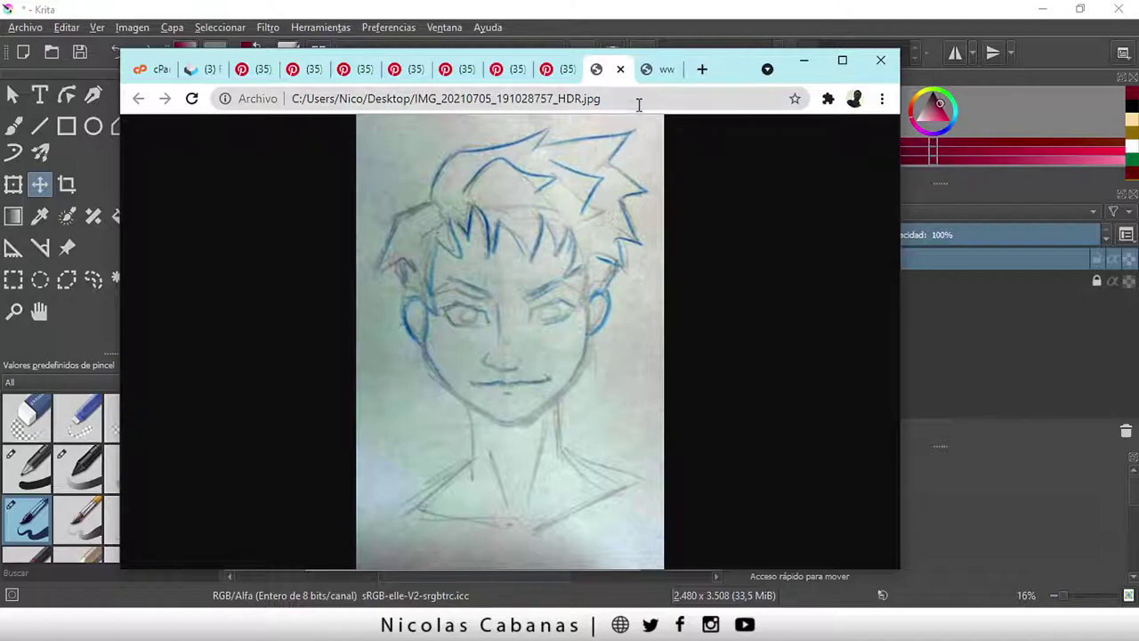
click(650, 75)
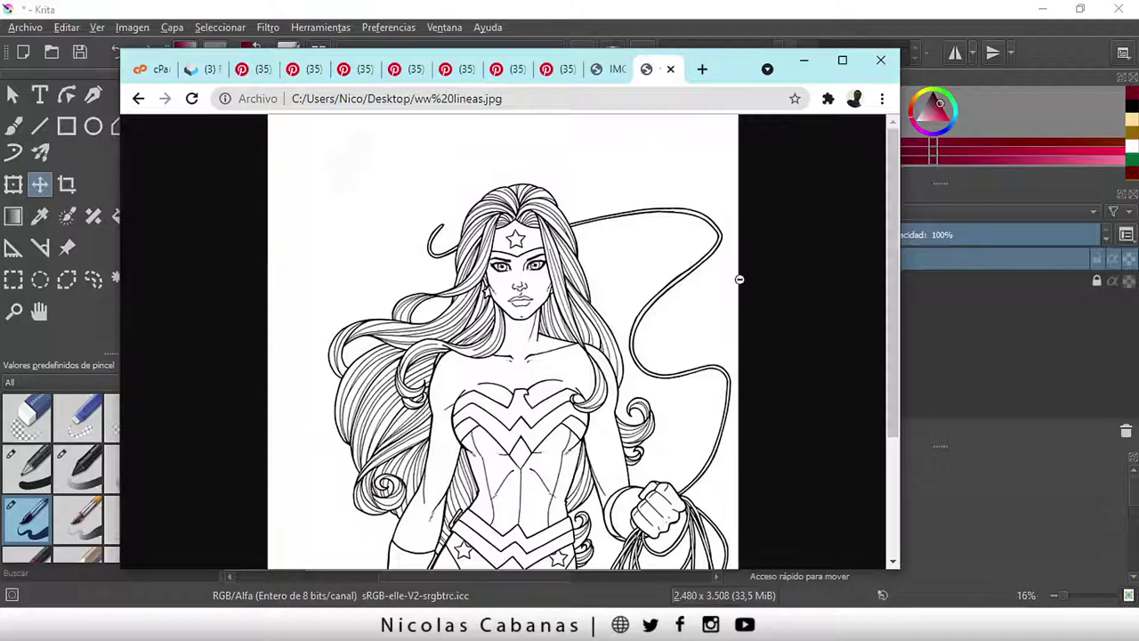
drag(893, 208, 892, 249)
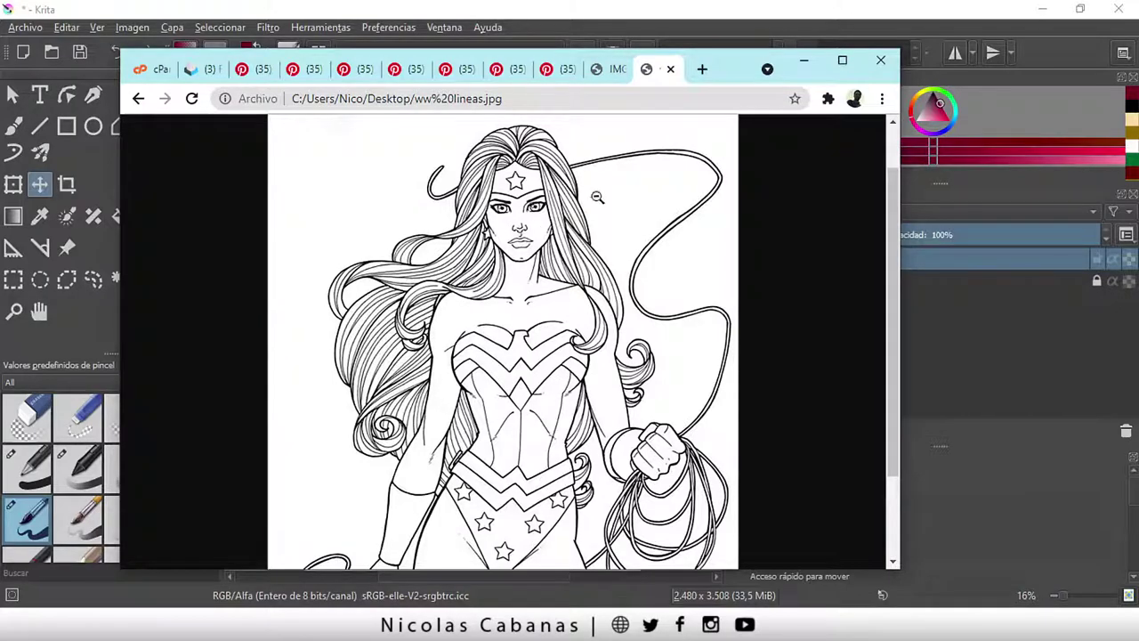
click(804, 61)
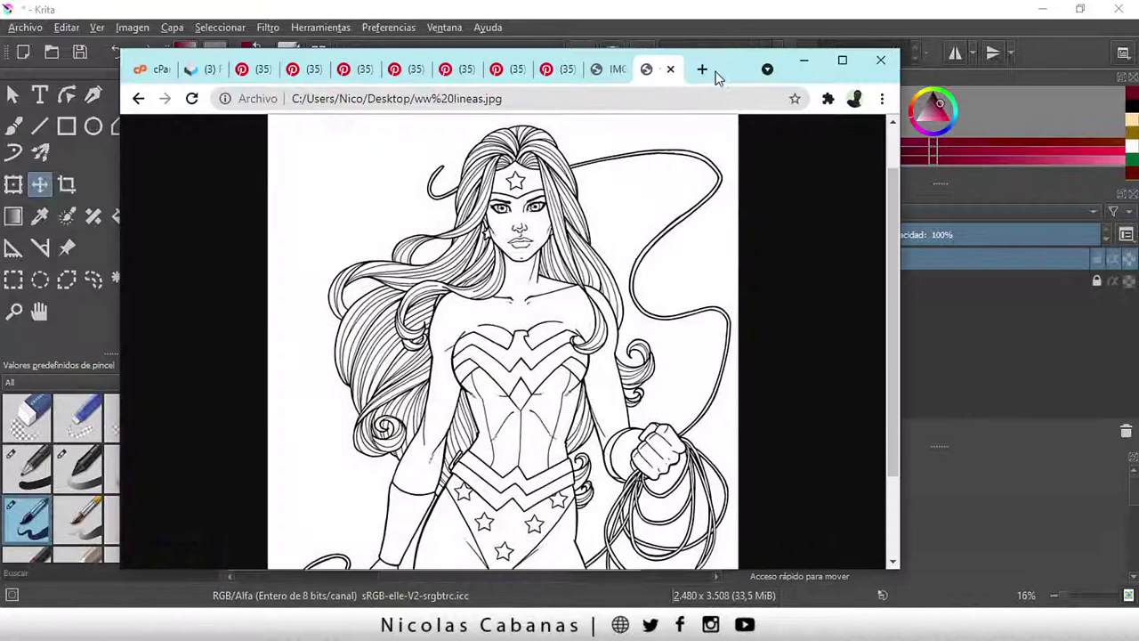
- Move Chrome aside and drop ww lineas.jpg onto the page as a new layer
drag(717, 71, 1138, 36)
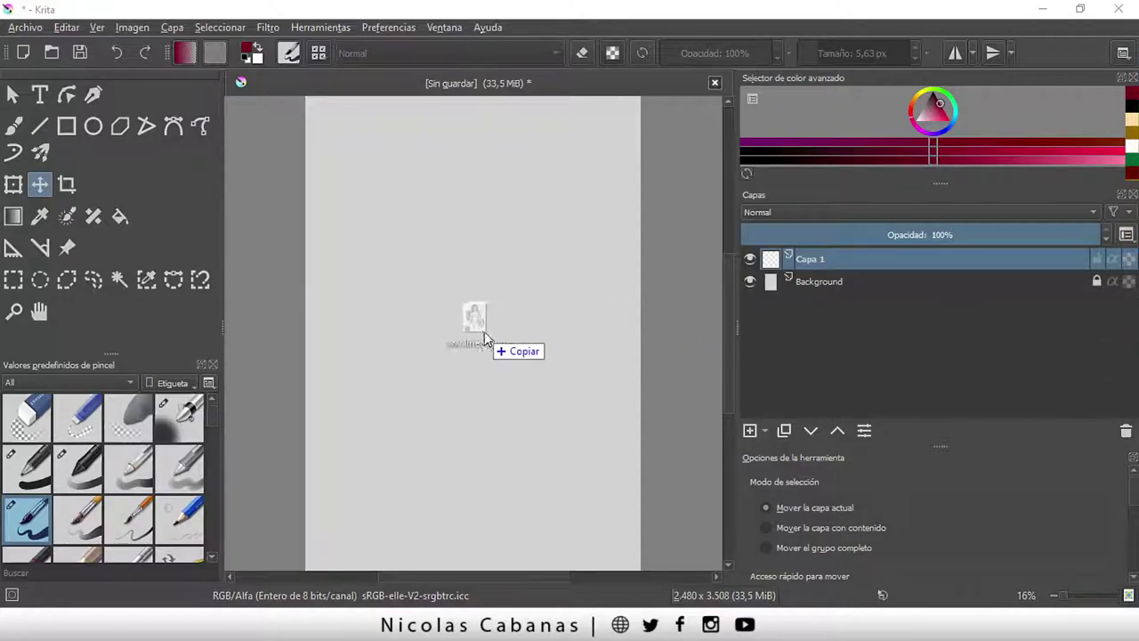
drag(722, 321, 469, 288)
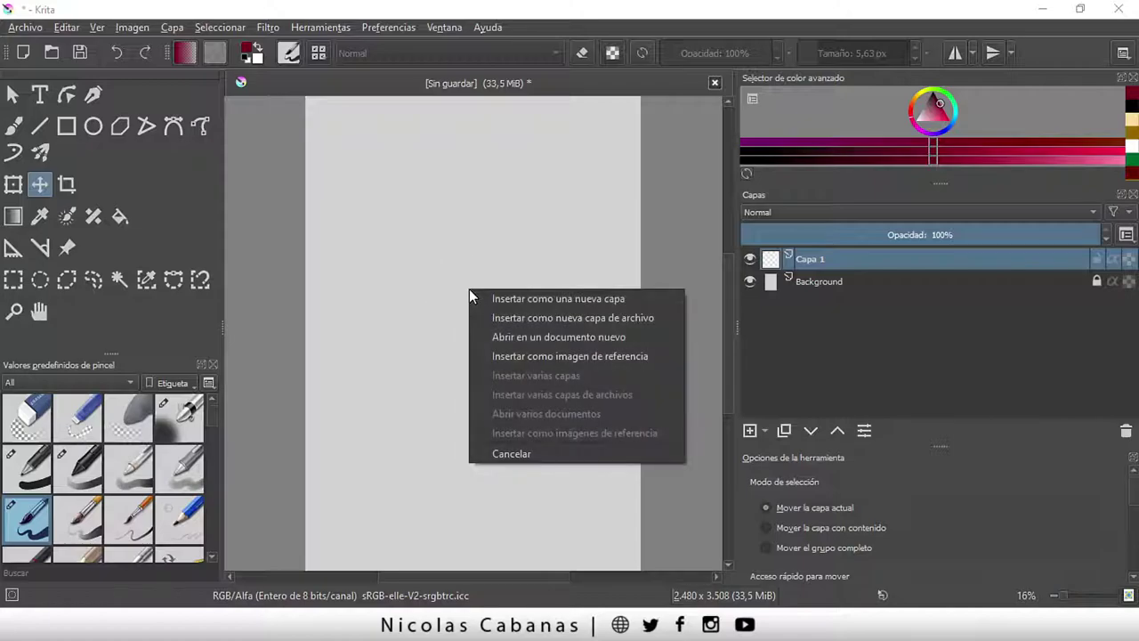
click(560, 300)
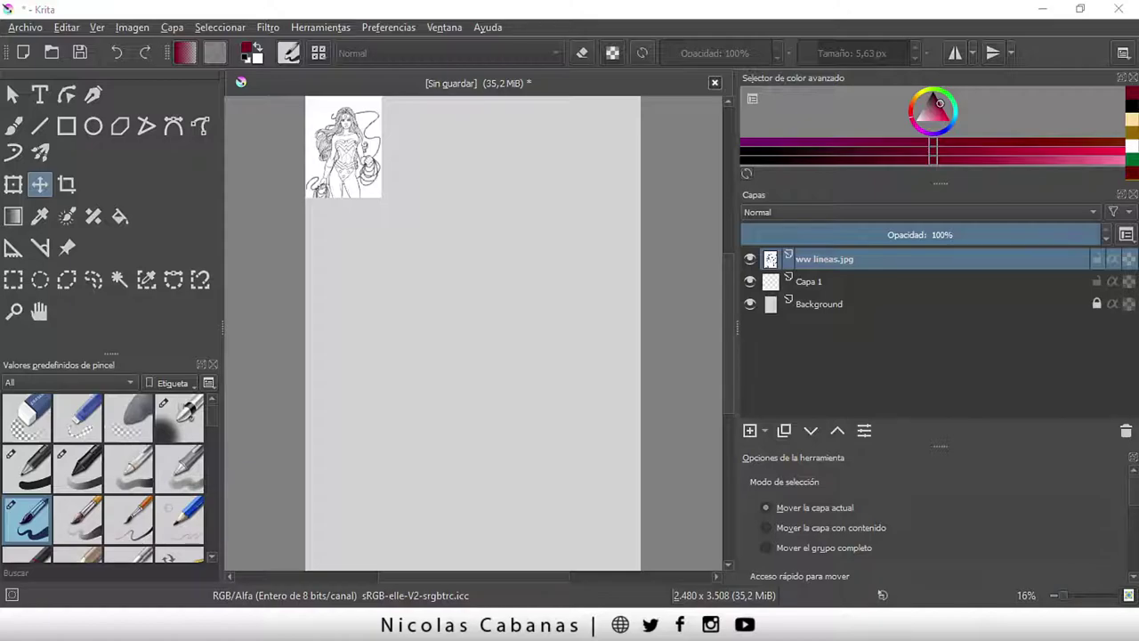
- Scale the ww lineas.jpg line art to the page's full width, shift it up, and apply
click(16, 186)
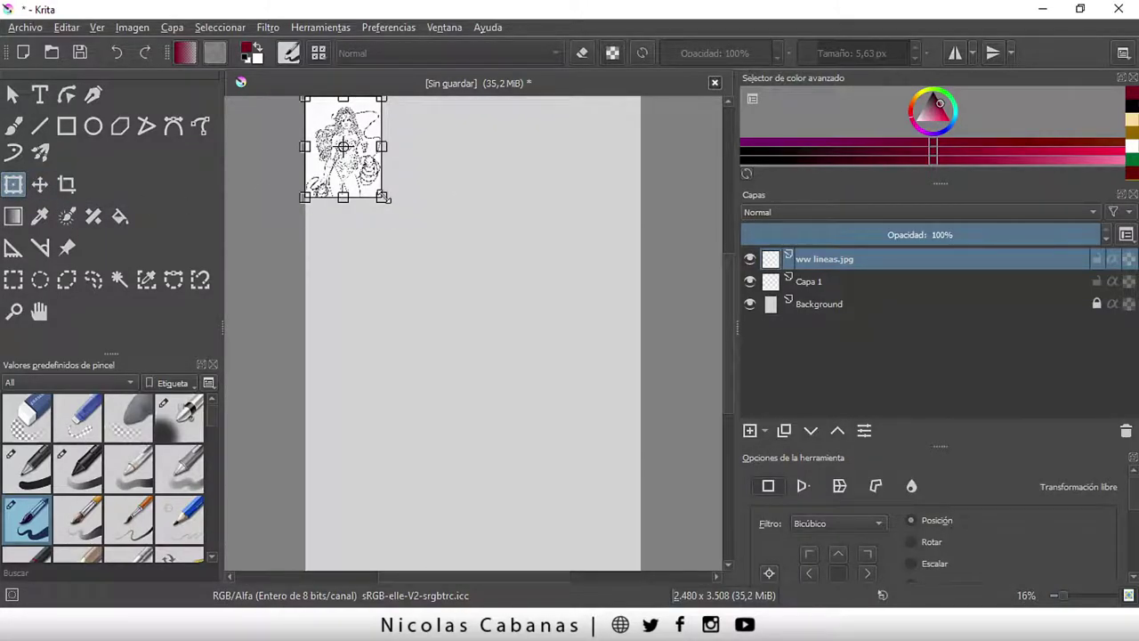
drag(383, 197, 645, 542)
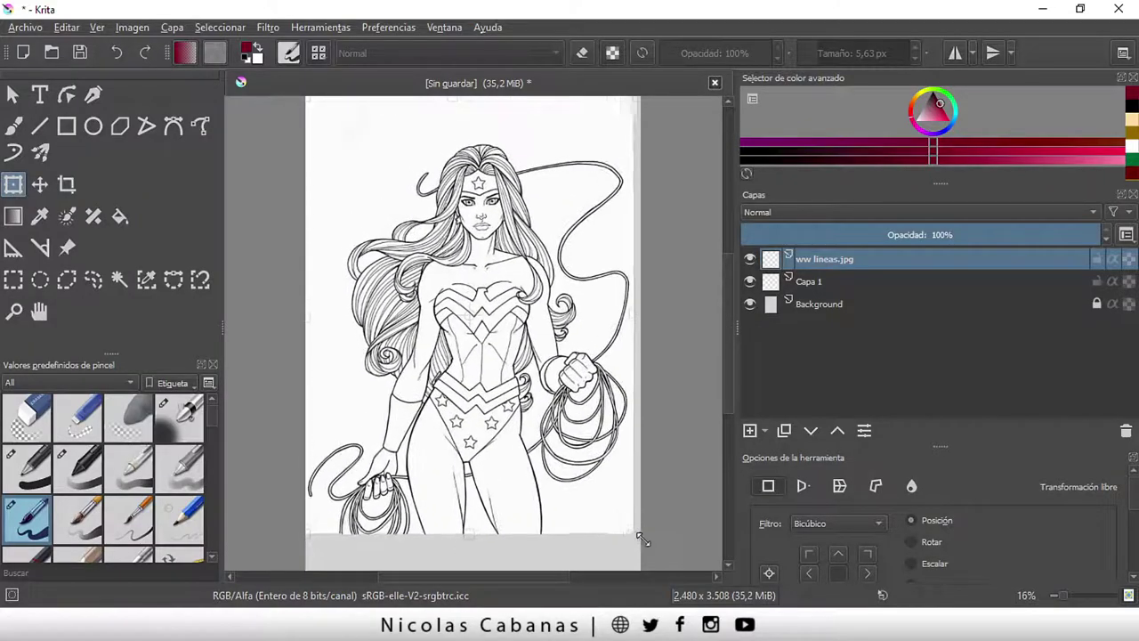
mouse_move(585, 417)
mouse_down()
mouse_move(584, 348)
mouse_move(584, 377)
mouse_up()
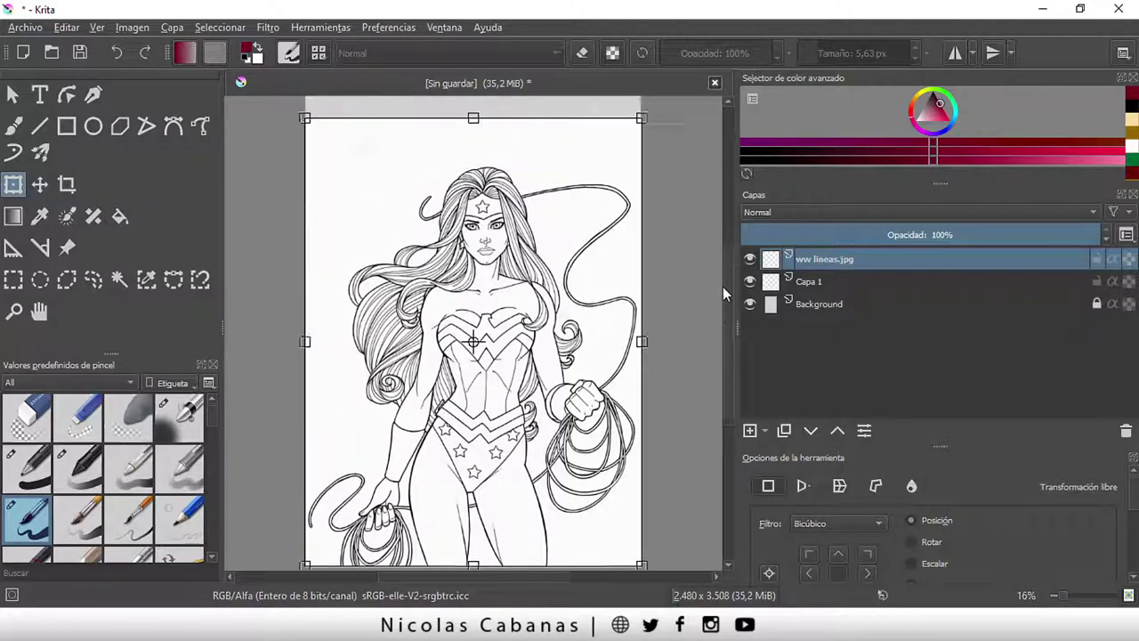
scroll(698, 258, up, 2)
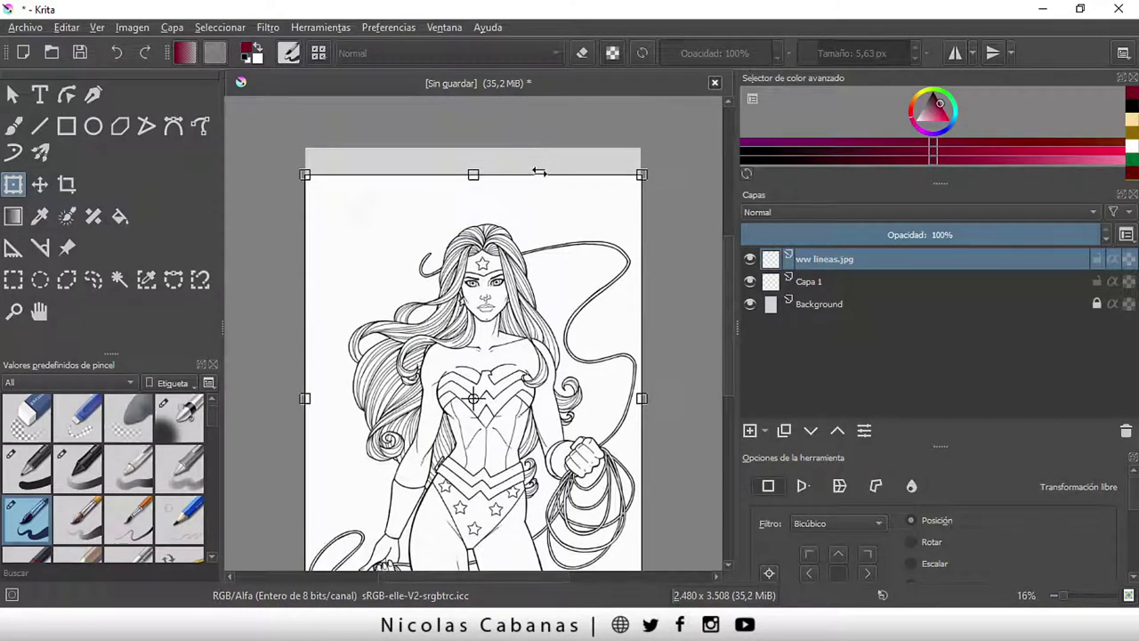
key(Return)
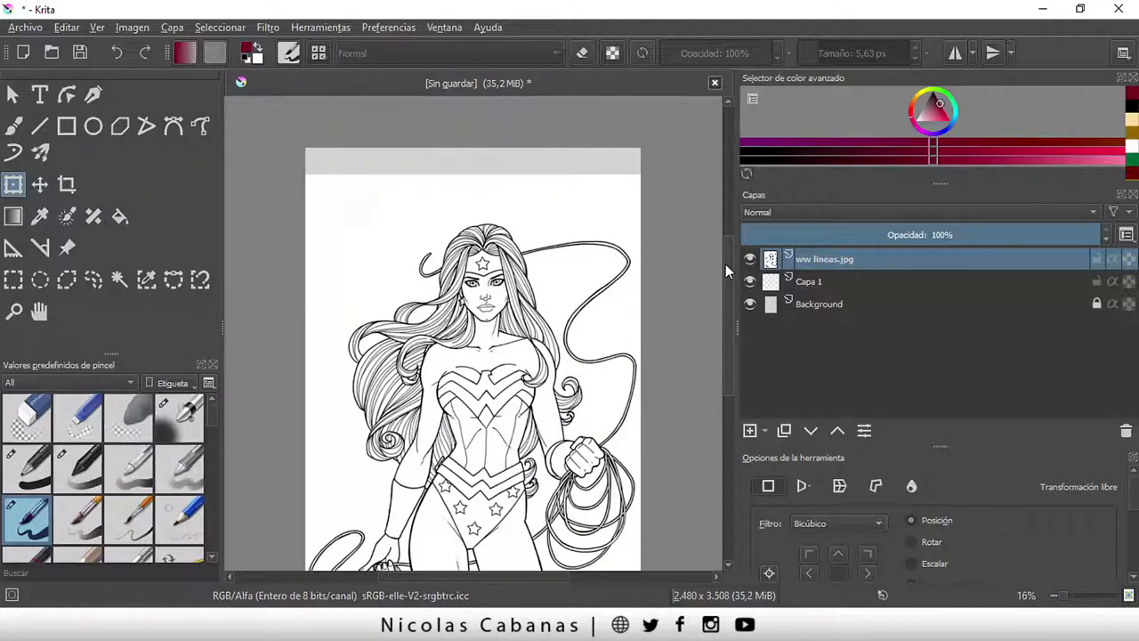
scroll(725, 263, down, 1)
scroll(632, 367, down, 1)
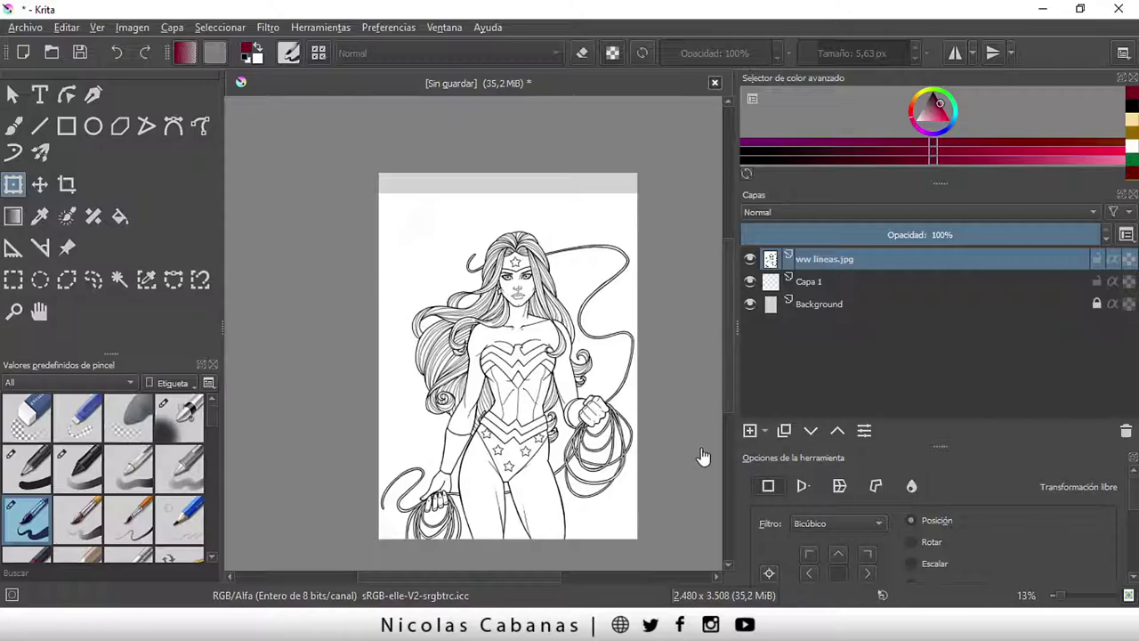
scroll(728, 393, down, 1)
scroll(728, 393, down, 1)
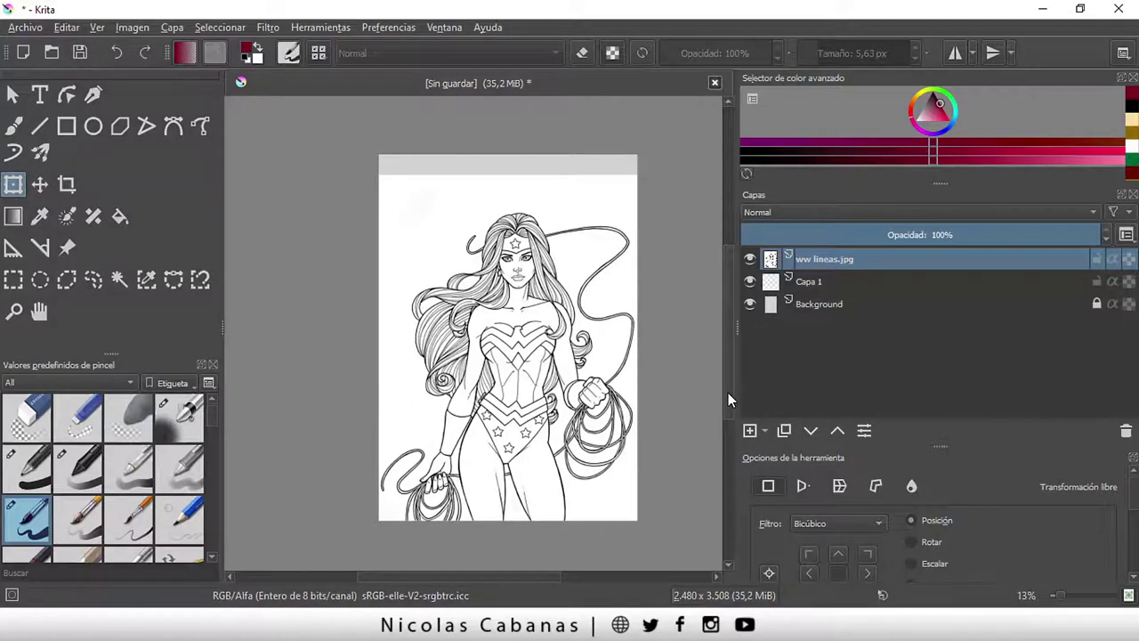
scroll(542, 394, up, 2)
scroll(542, 394, up, 1)
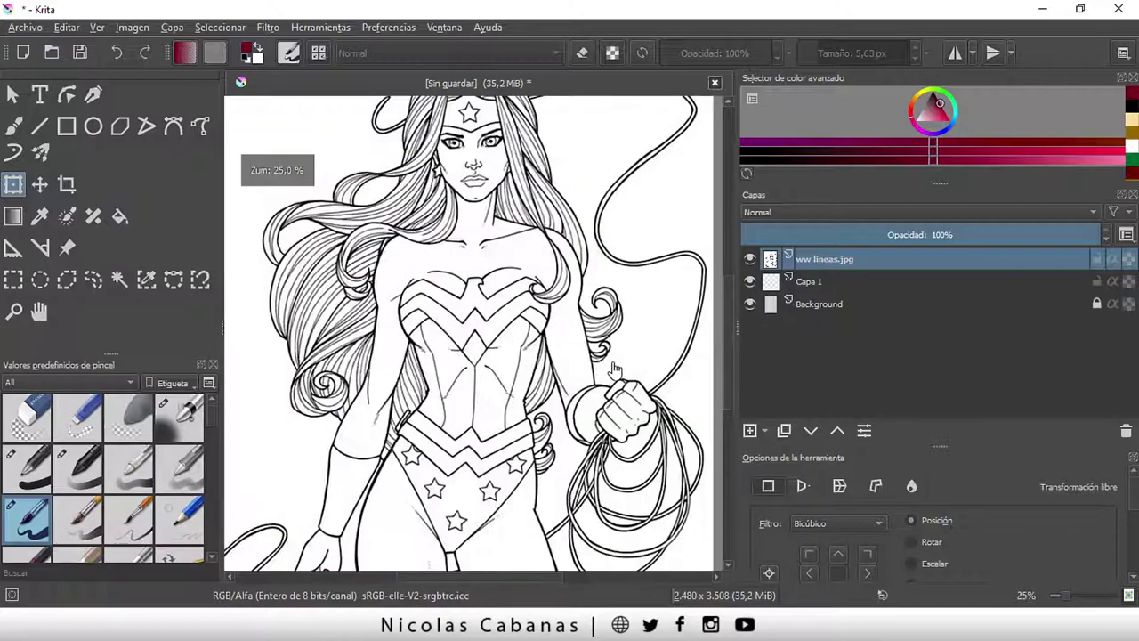
scroll(607, 374, up, 1)
scroll(608, 378, up, 1)
scroll(550, 402, down, 1)
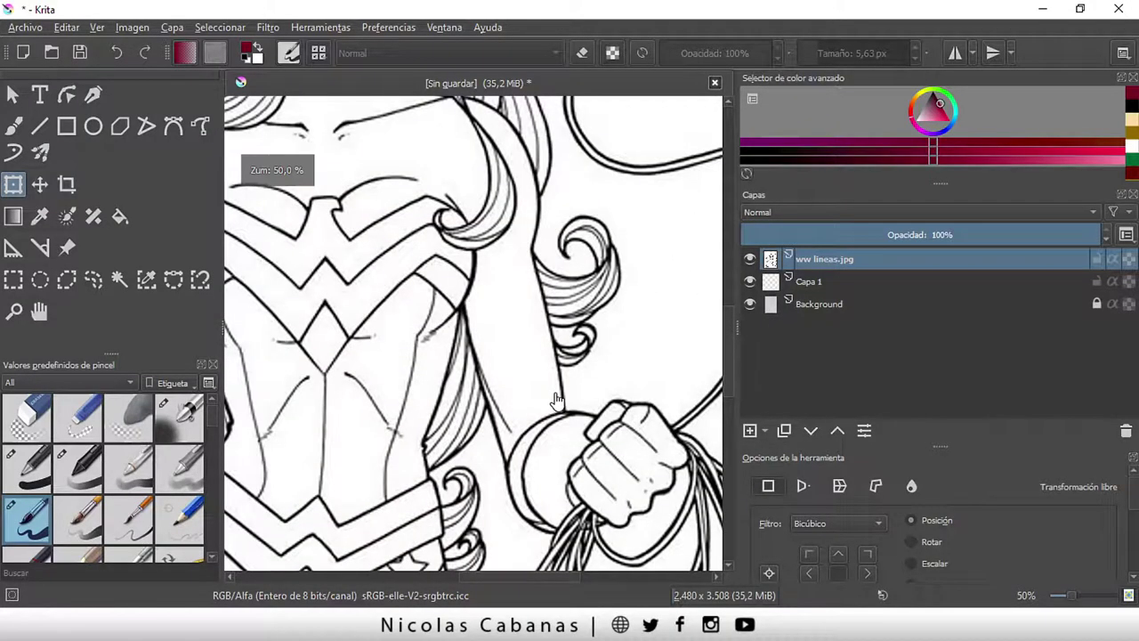
scroll(525, 369, down, 1)
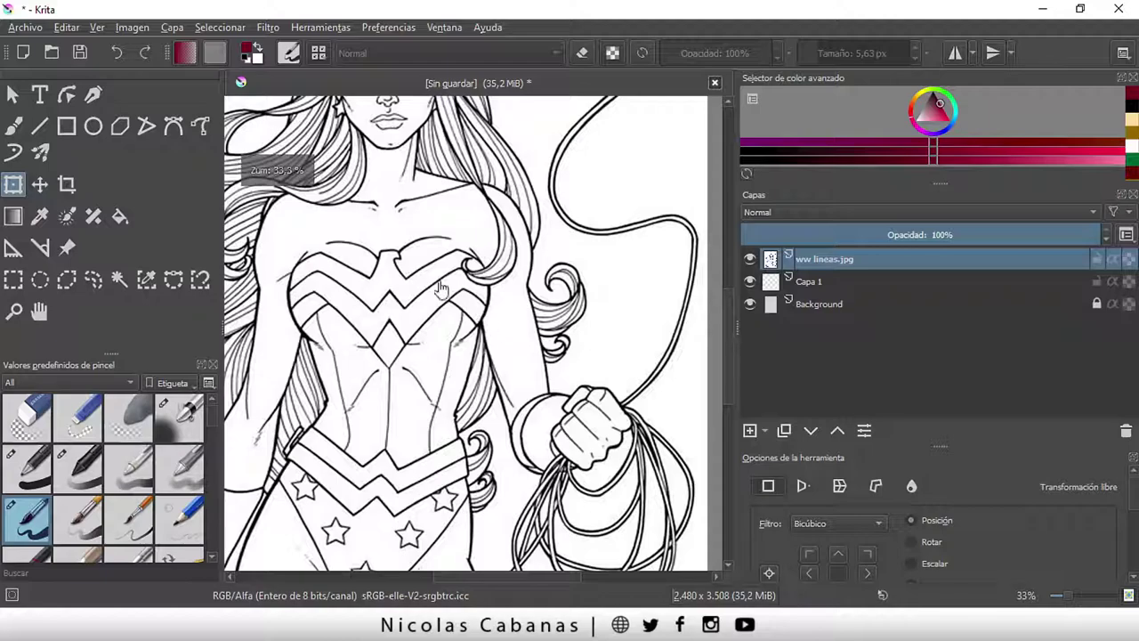
scroll(396, 298, up, 1)
scroll(392, 320, up, 1)
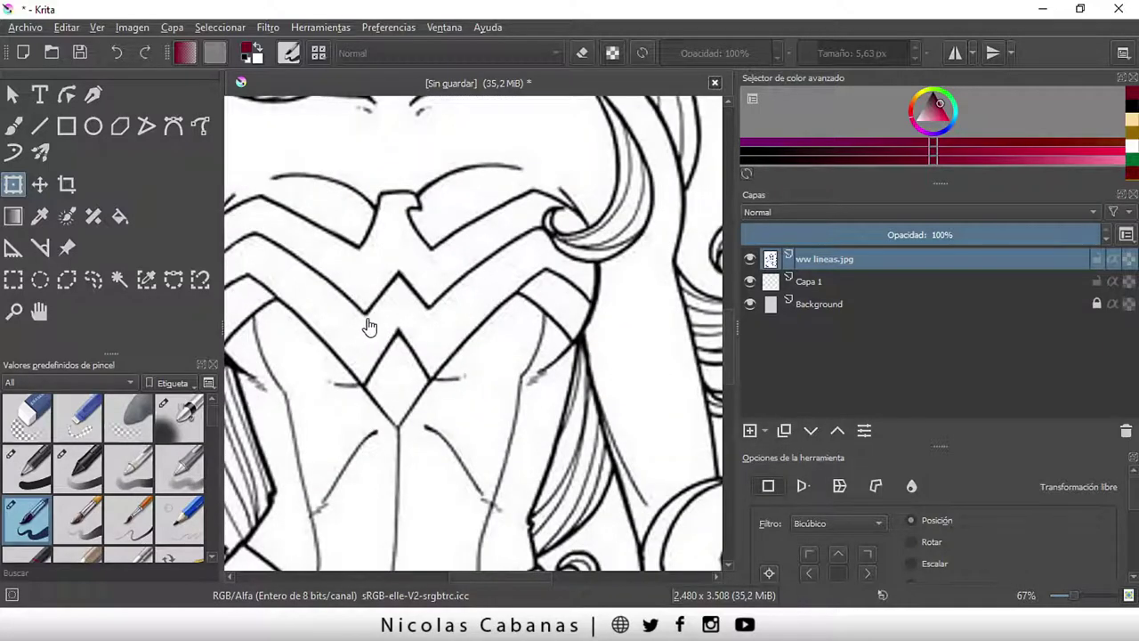
scroll(369, 328, down, 1)
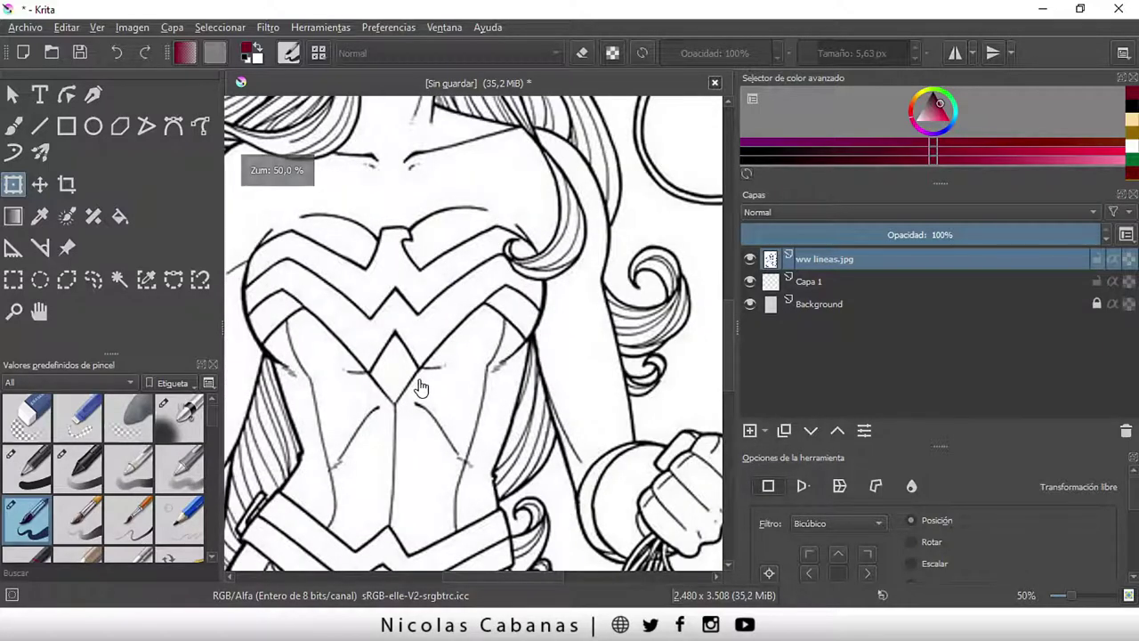
scroll(361, 370, down, 1)
scroll(360, 369, down, 1)
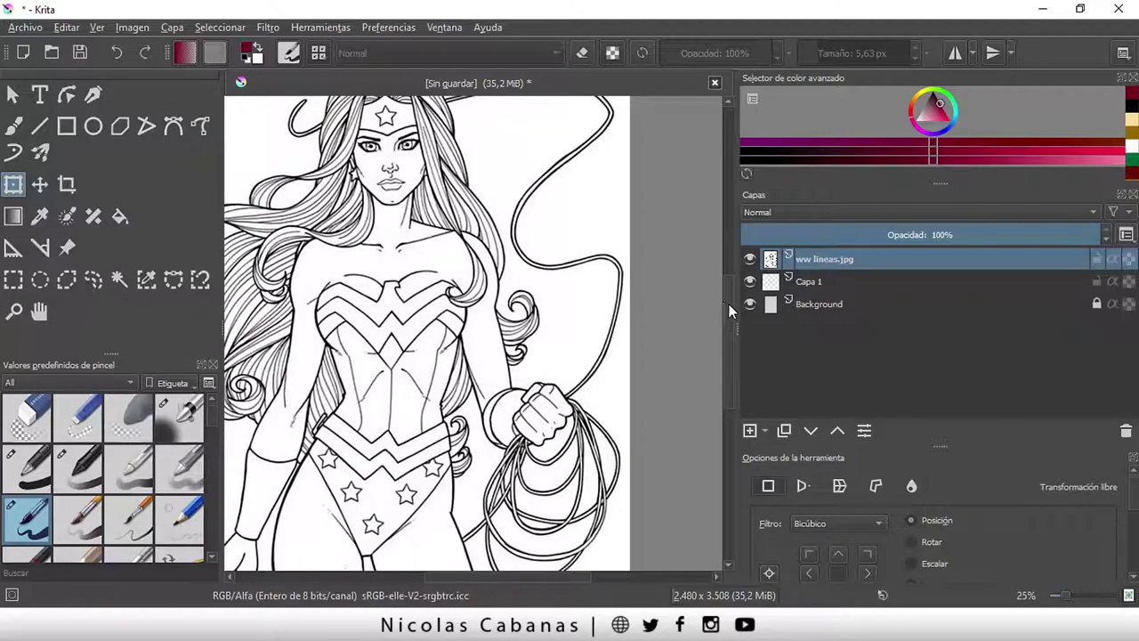
scroll(396, 318, up, 1)
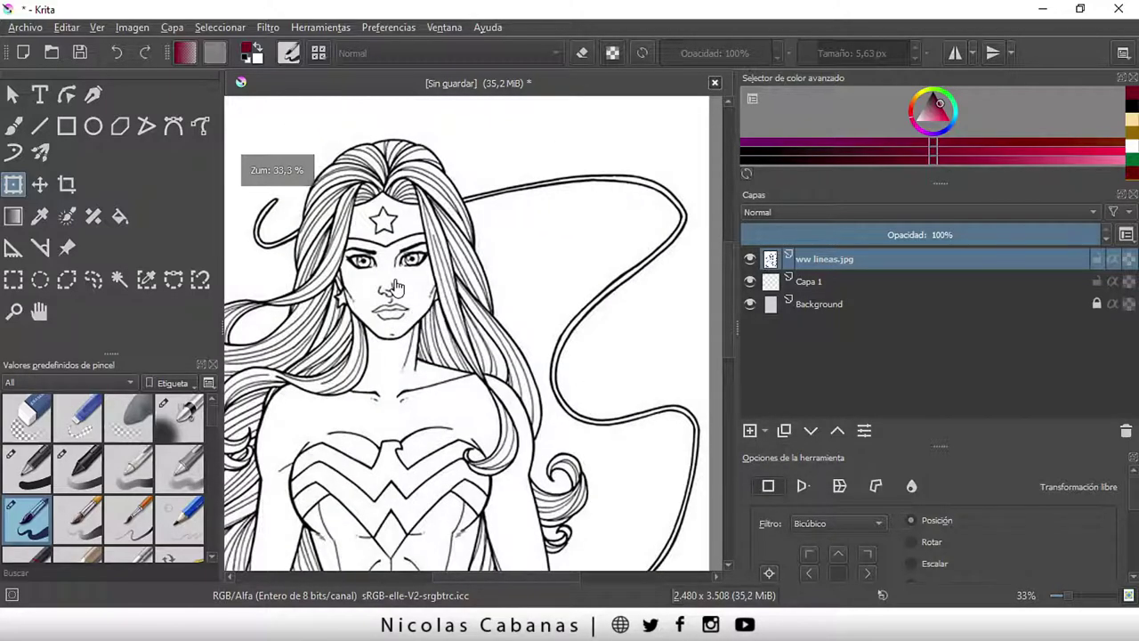
scroll(452, 311, up, 1)
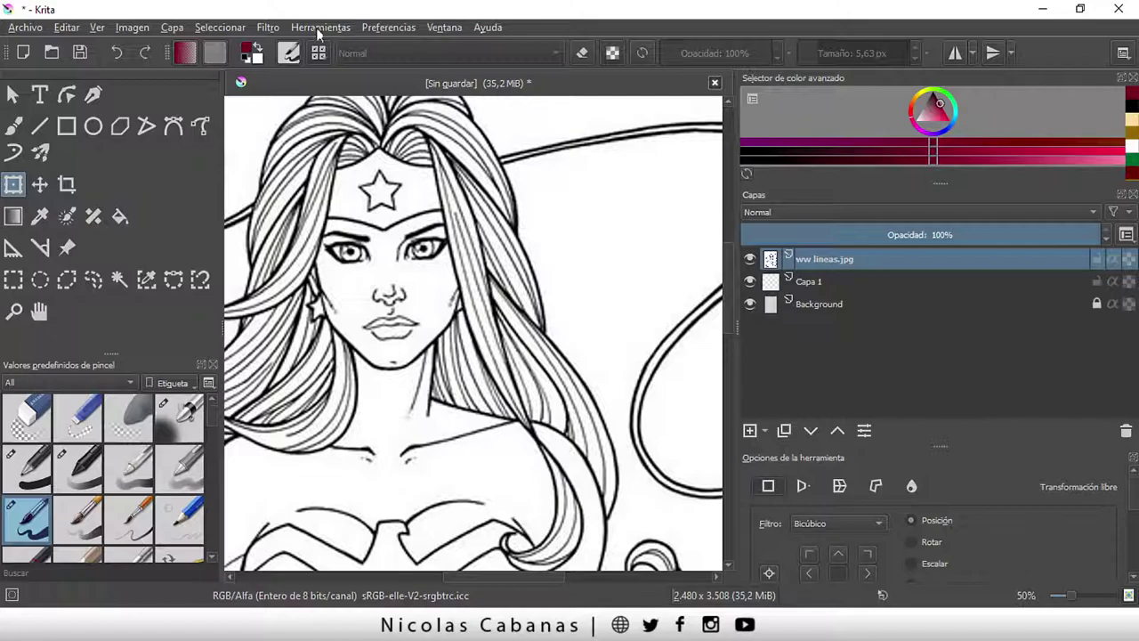
- Open Filtro > Ajustar > Niveles for the line art and try raising the black level
click(268, 28)
mouse_move(292, 67)
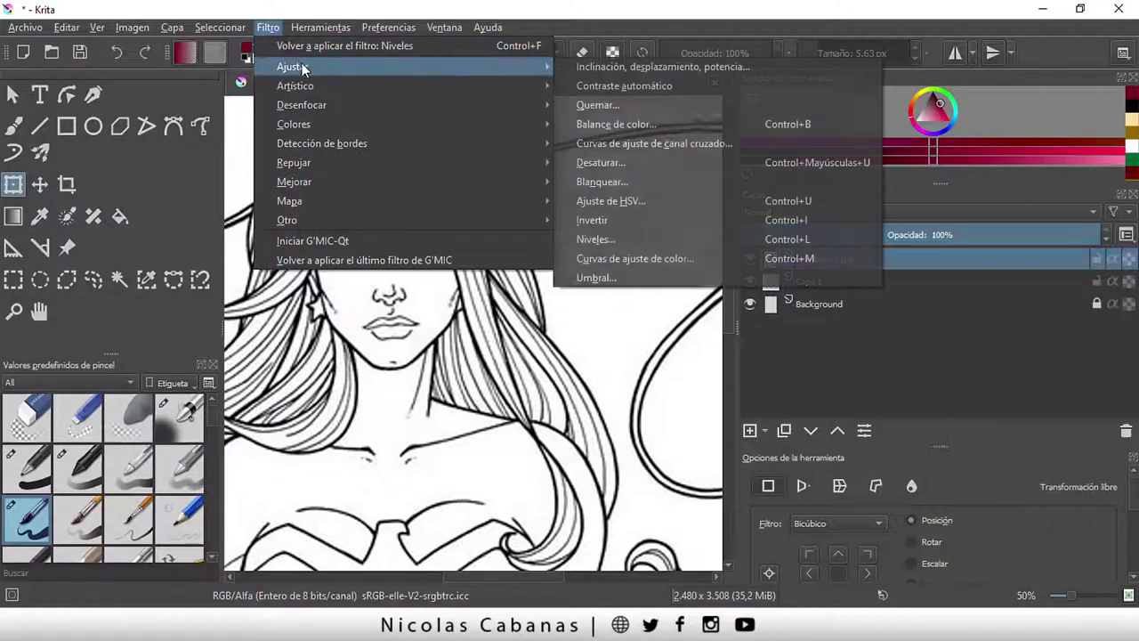
click(638, 239)
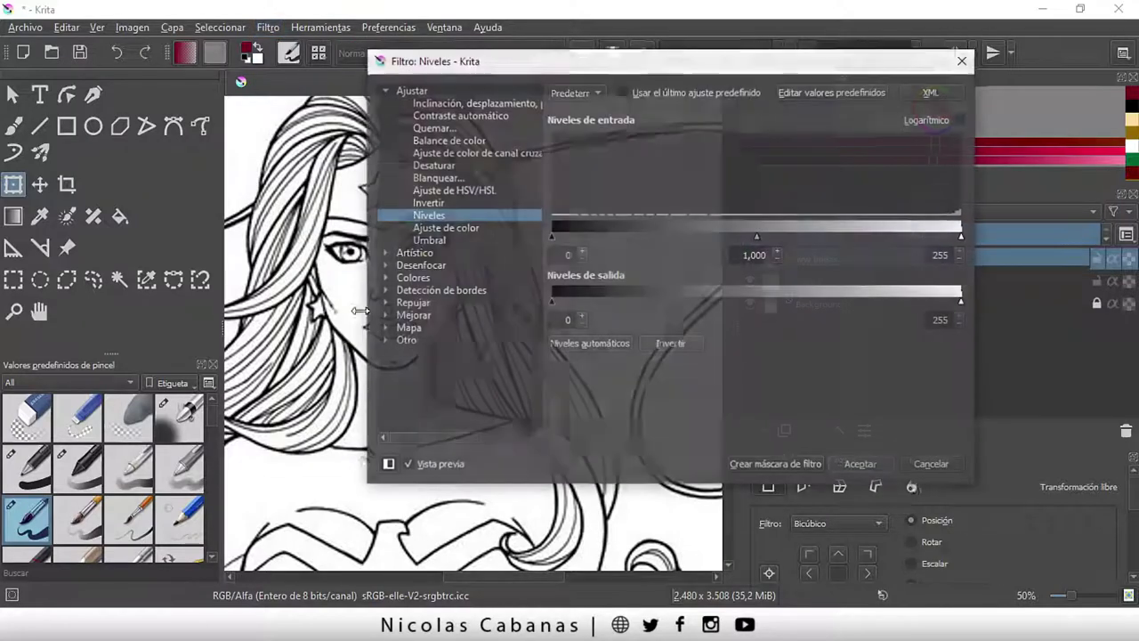
drag(468, 65, 614, 100)
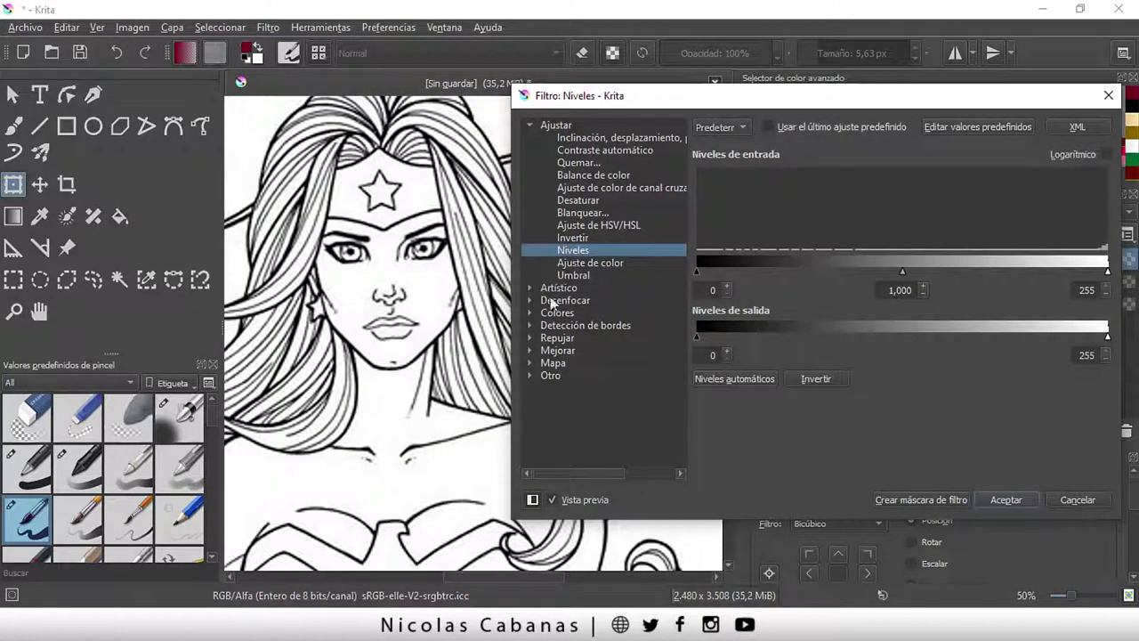
drag(697, 272, 750, 269)
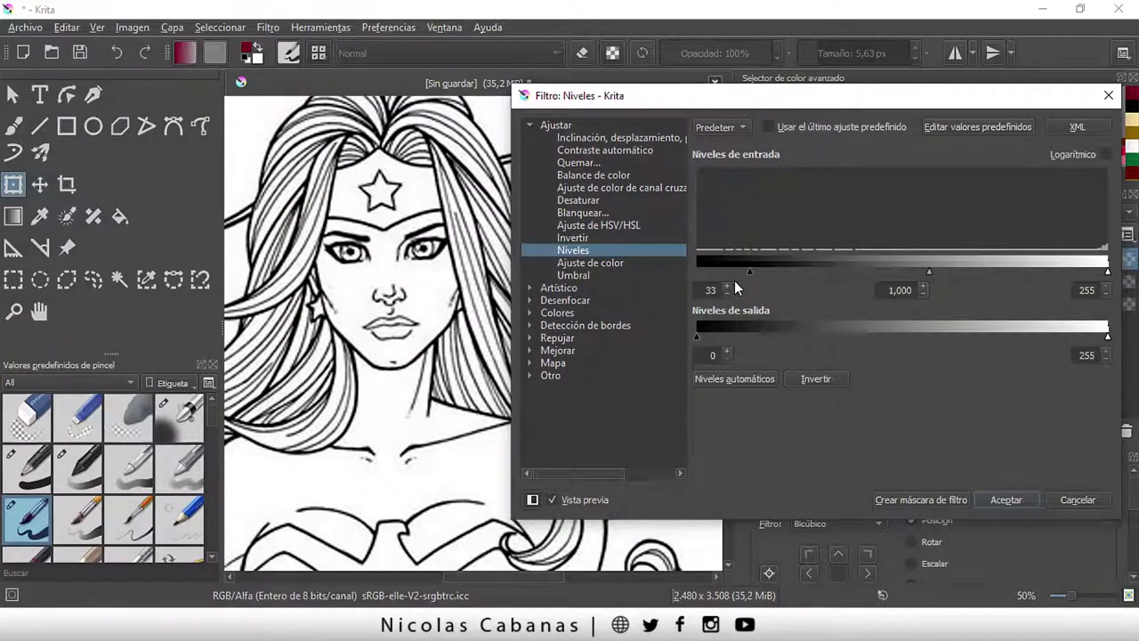
mouse_move(749, 273)
mouse_down()
mouse_move(763, 273)
mouse_move(703, 269)
mouse_move(753, 270)
mouse_up()
- Set the Levels input values to 35 black and 228 white
drag(1108, 272, 1040, 268)
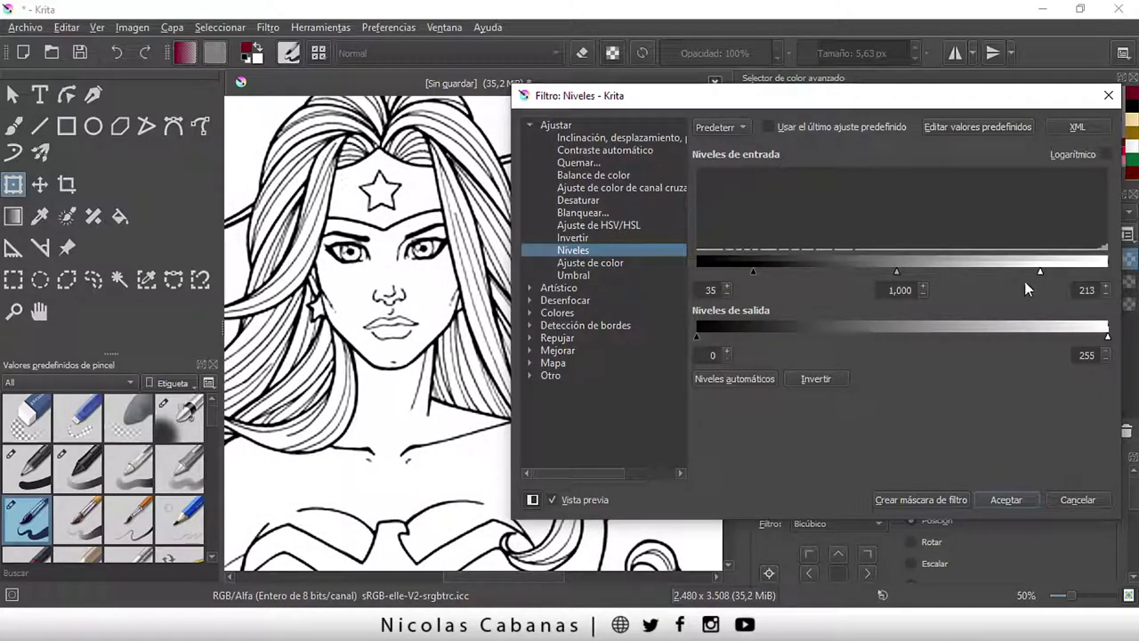
drag(1040, 273, 1063, 272)
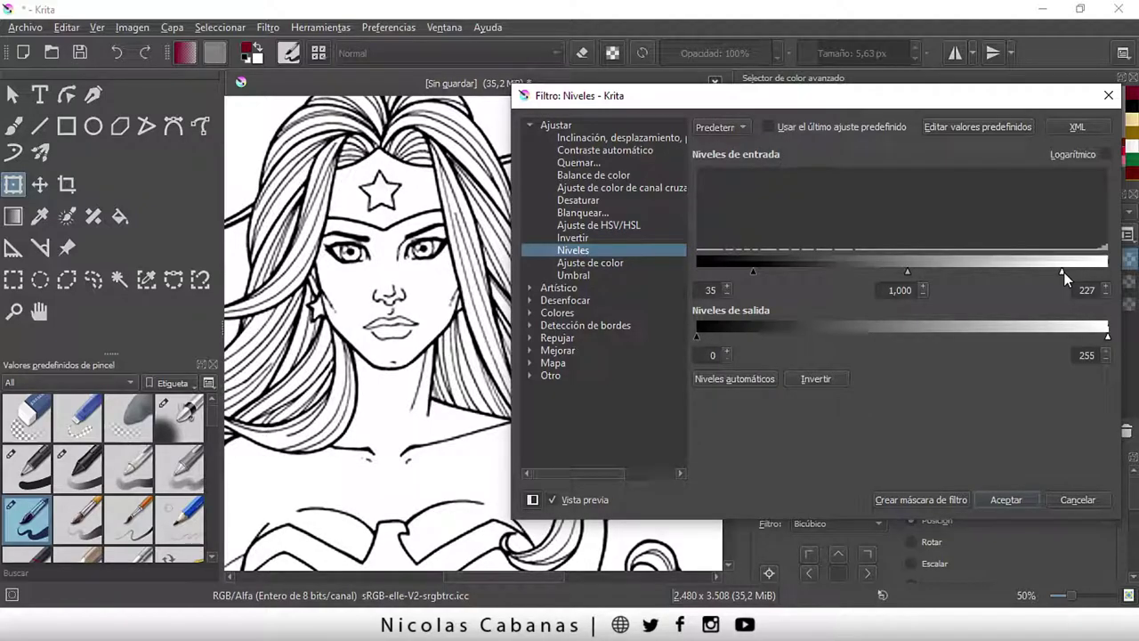
drag(1065, 274, 1065, 274)
click(1066, 273)
double_click(1087, 290)
drag(718, 290, 696, 290)
drag(1080, 286, 1099, 288)
scroll(363, 365, down, 1)
scroll(365, 369, up, 1)
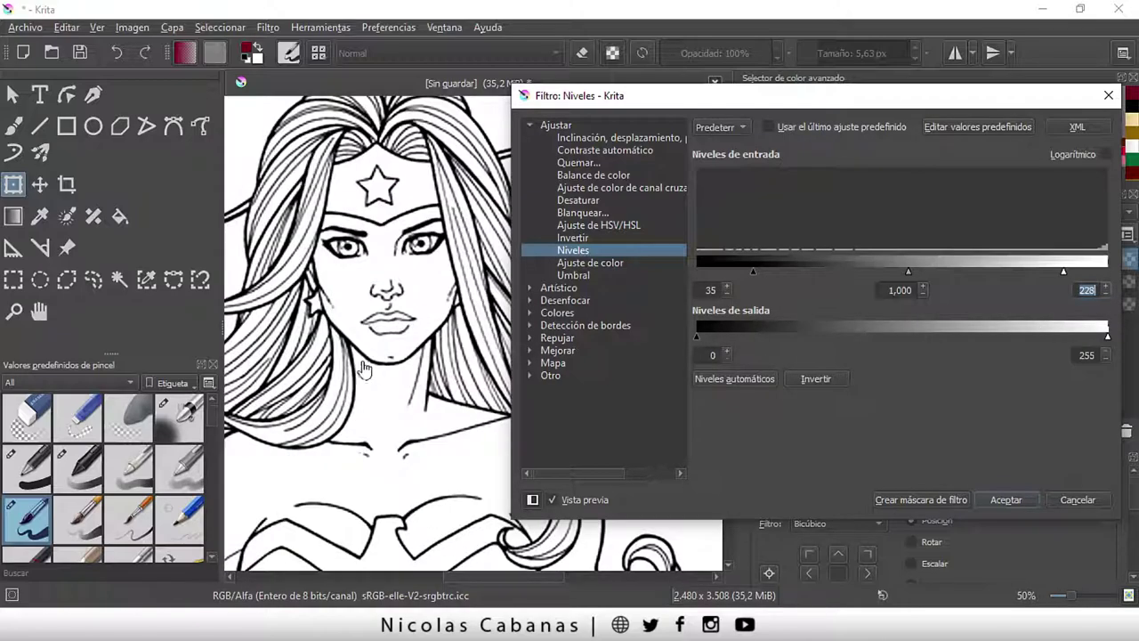
- Compare with Vista previa off and on, then apply the Levels with Aceptar
click(553, 500)
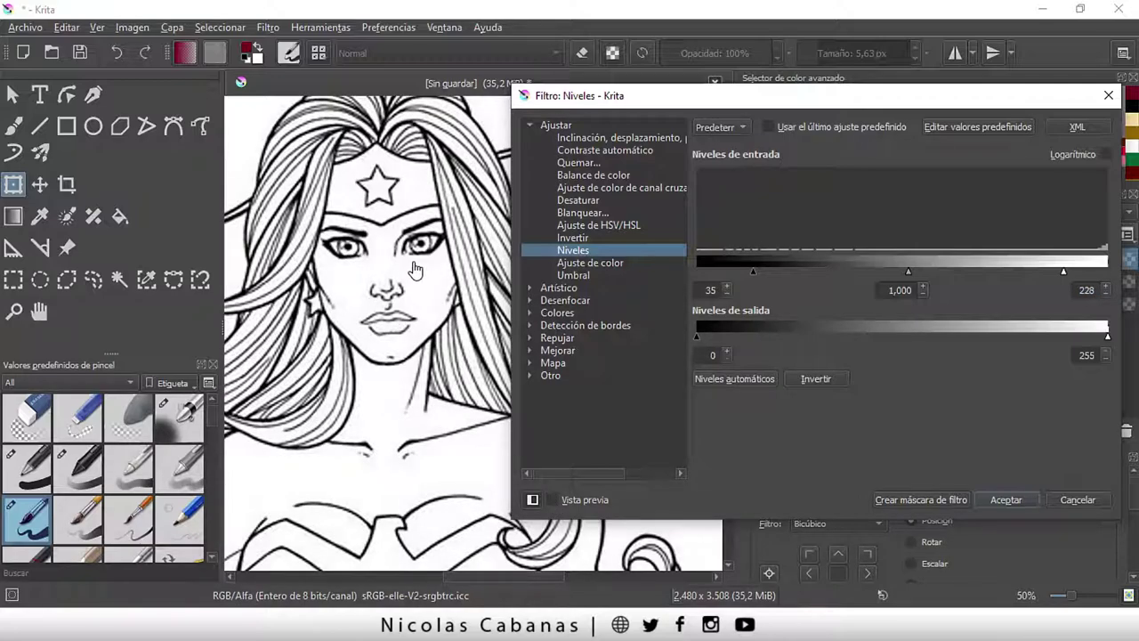
scroll(405, 283, up, 1)
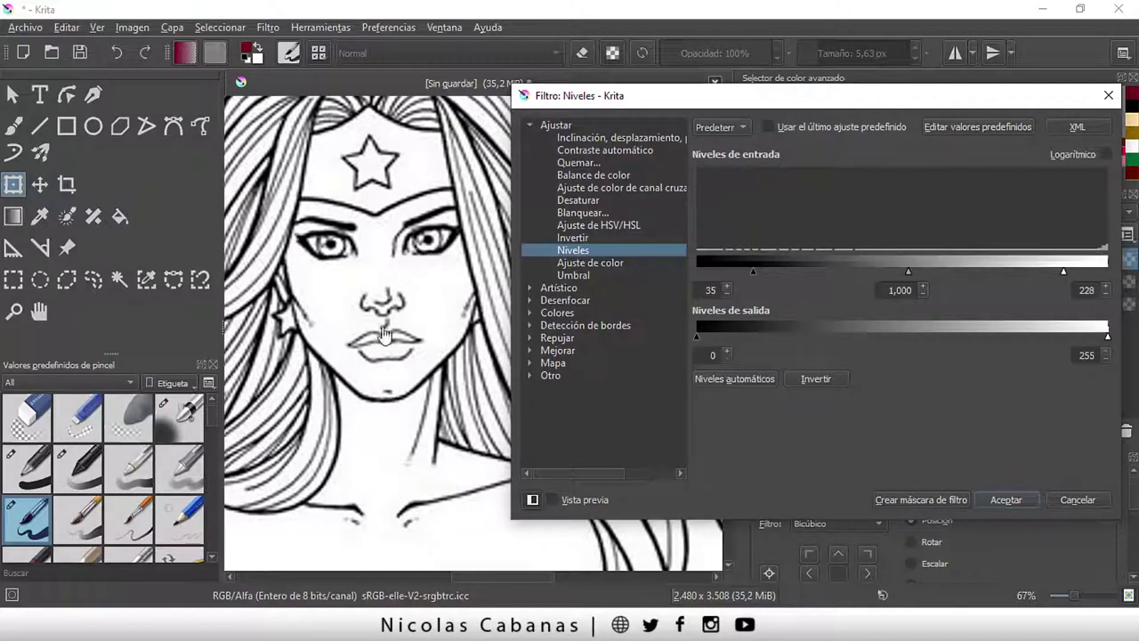
click(553, 499)
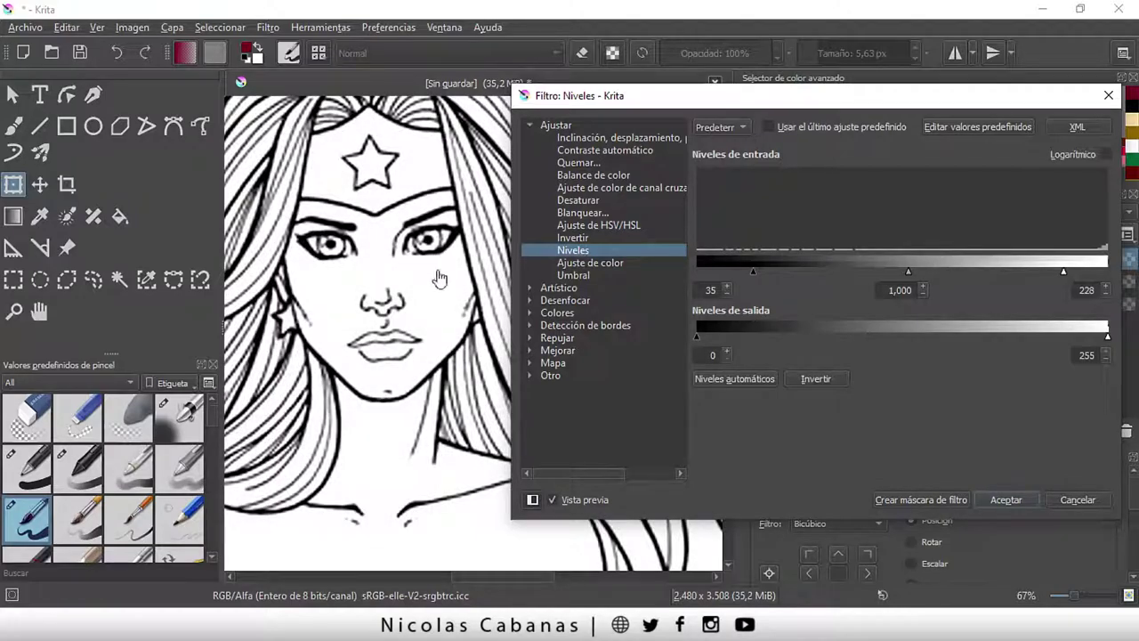
scroll(402, 383, up, 1)
scroll(396, 329, up, 1)
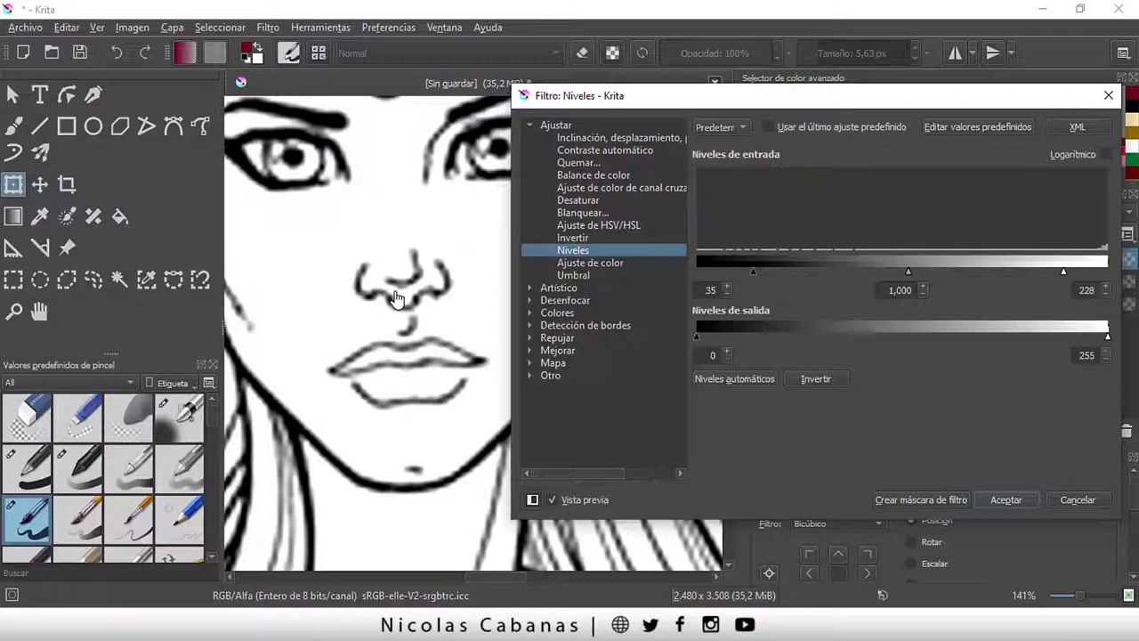
scroll(415, 375, down, 2)
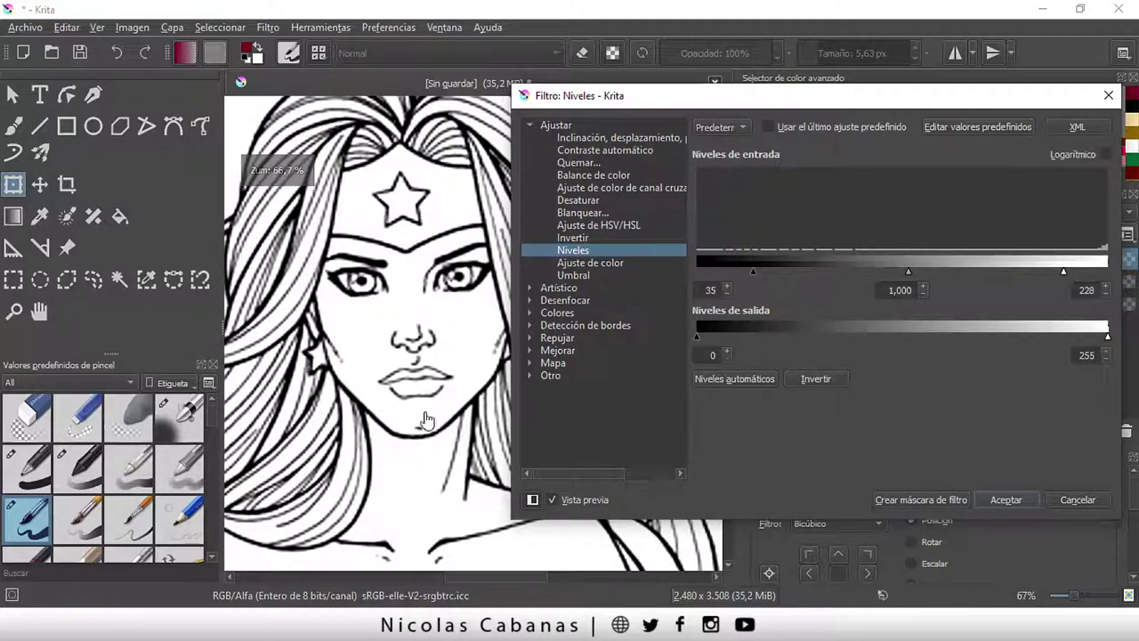
scroll(392, 363, down, 1)
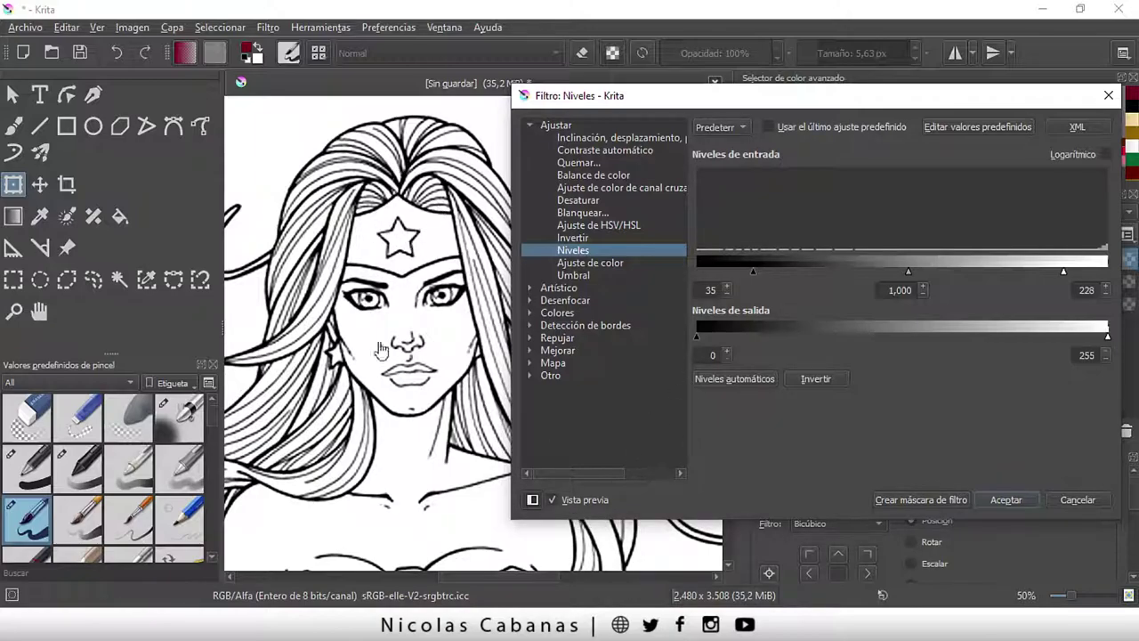
click(1008, 500)
scroll(447, 450, down, 1)
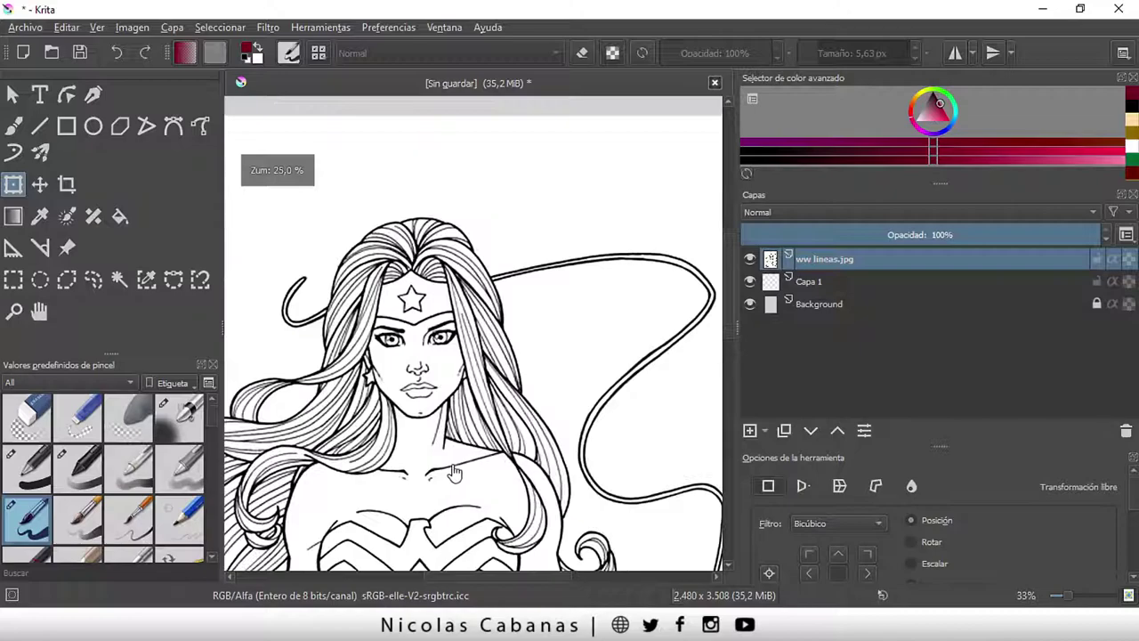
scroll(448, 449, down, 2)
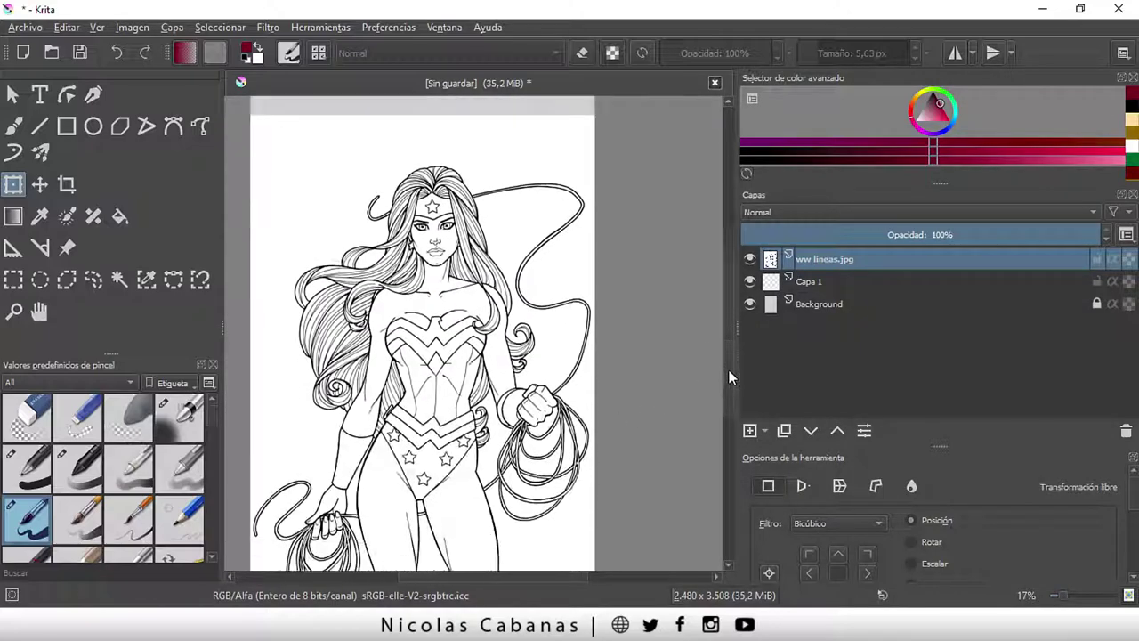
scroll(352, 389, down, 1)
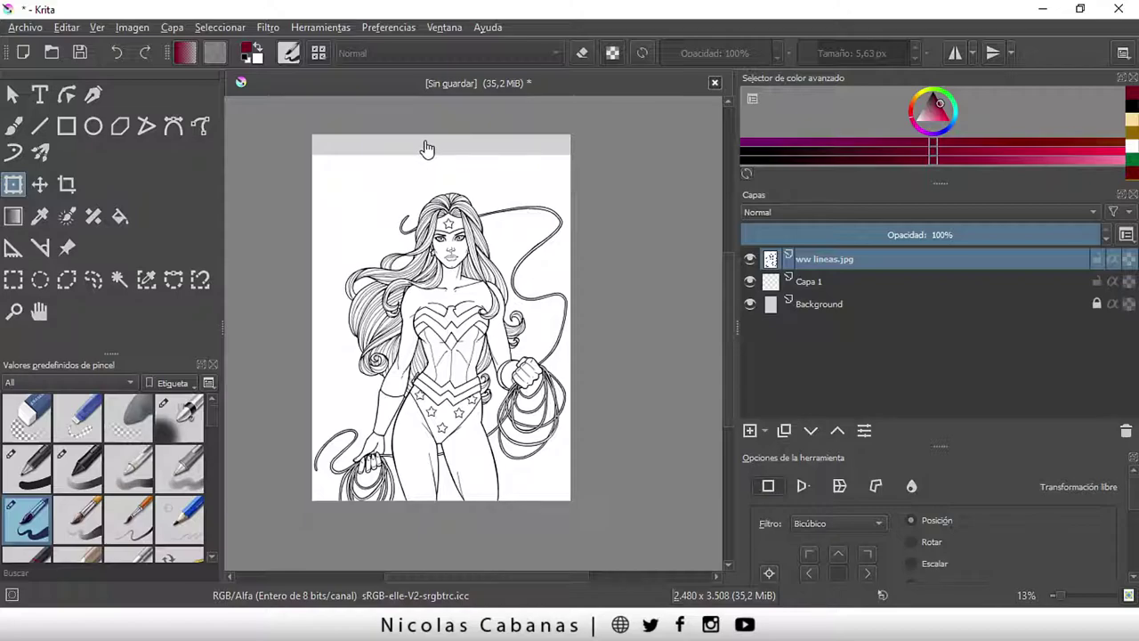
- Select the Background layer and toggle its visibility off and back on
click(806, 305)
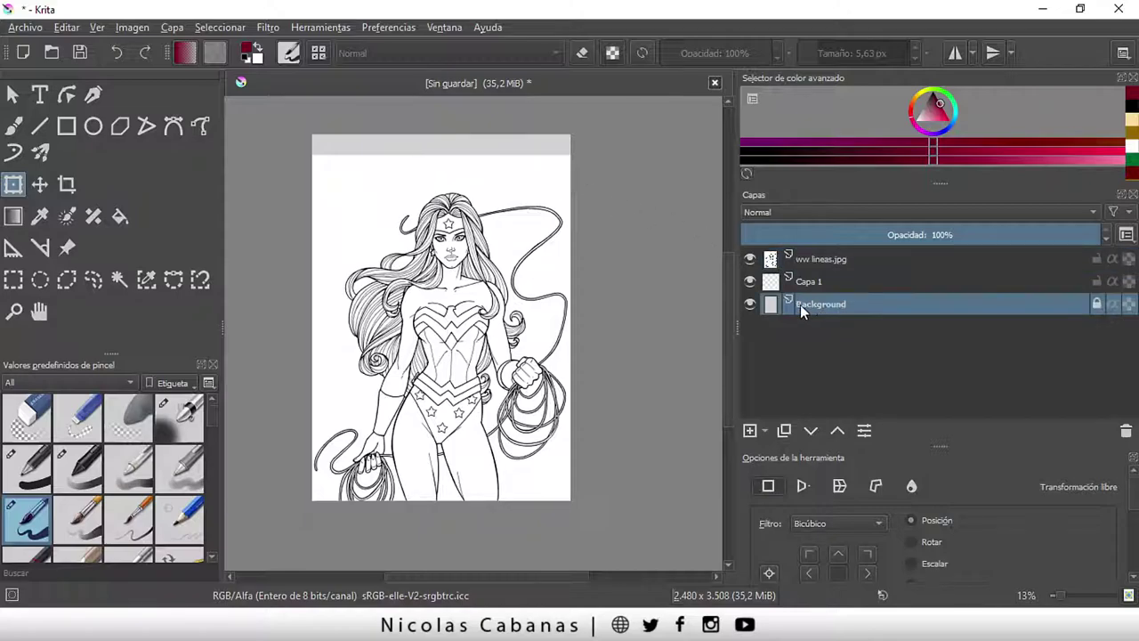
click(750, 305)
click(750, 305)
- Rename the line-art layer to MUJER MARAVILLA DIBUJO and hide the Background layer
click(850, 259)
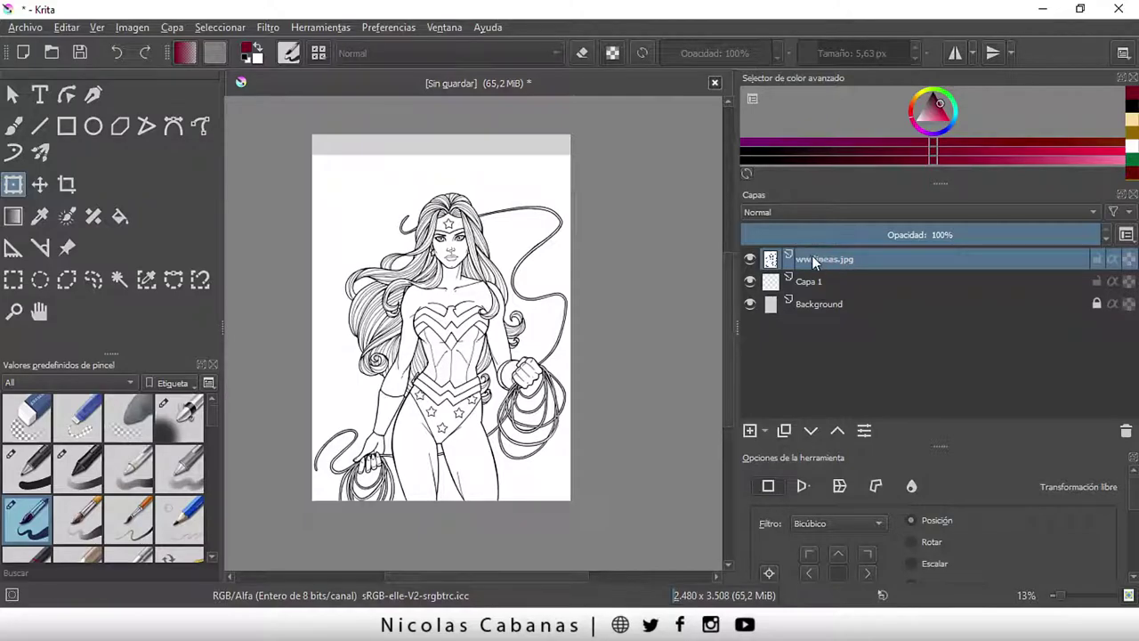
double_click(823, 257)
text(MUJER MARAVILLA DIBUJO)
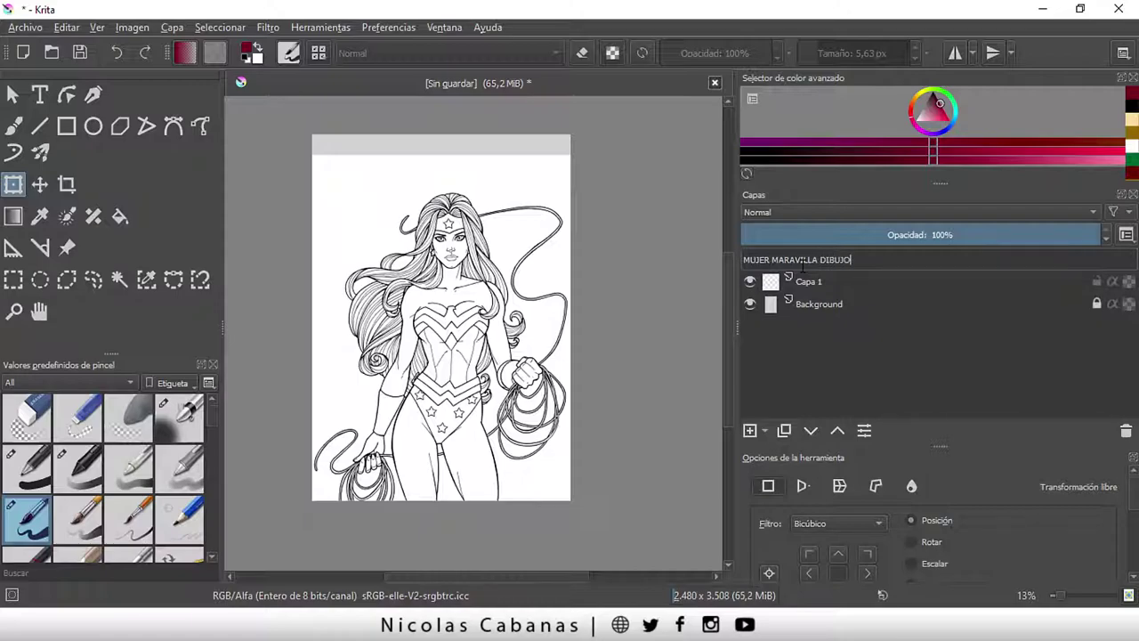
key(Return)
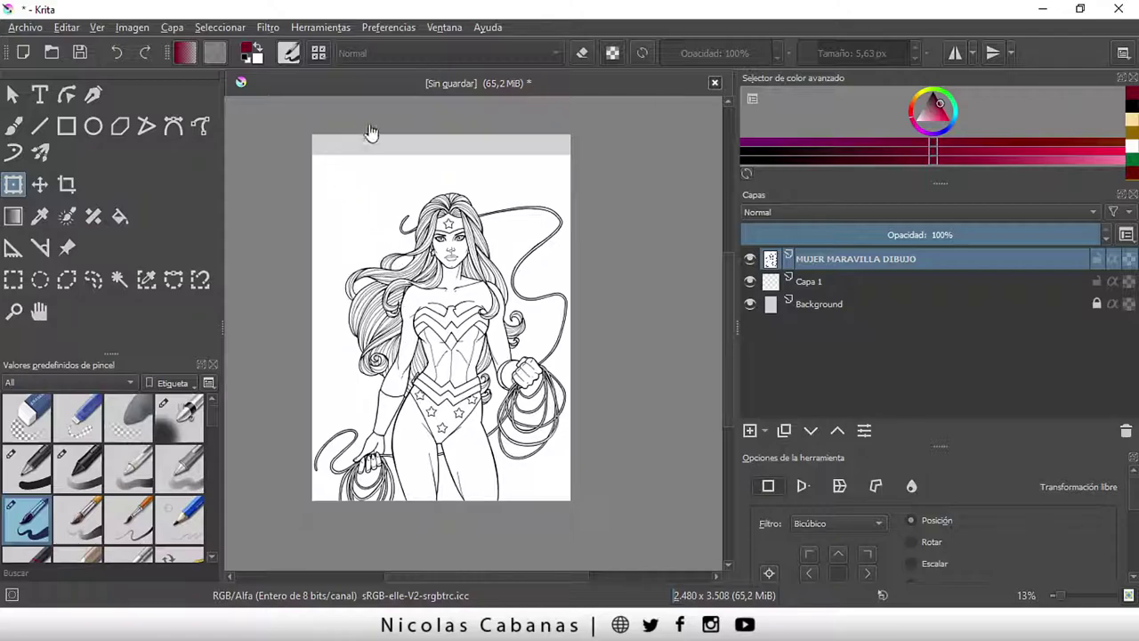
click(751, 303)
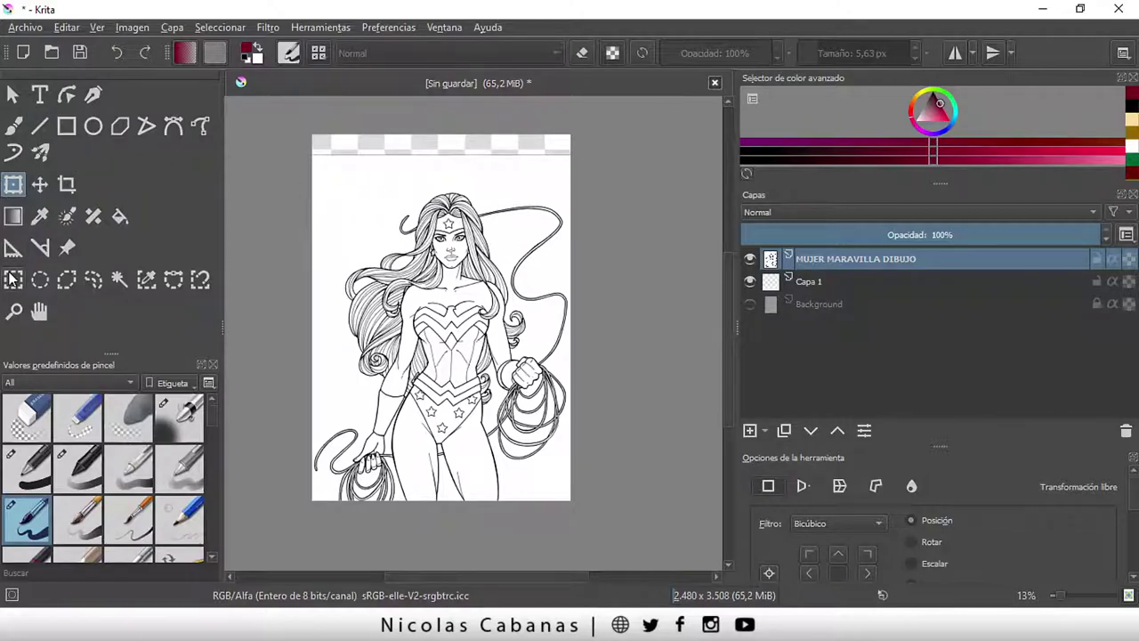
- Select the transparent top strip with a rectangle, fill it white, then deselect
click(13, 281)
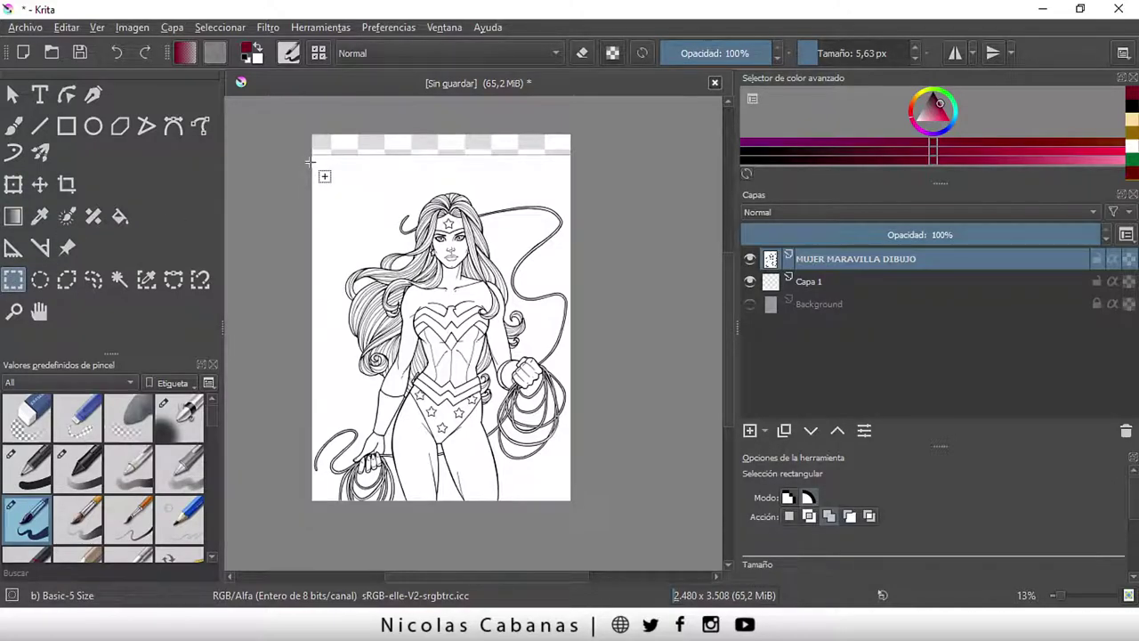
mouse_move(310, 162)
mouse_down()
mouse_move(583, 129)
mouse_move(575, 134)
mouse_up()
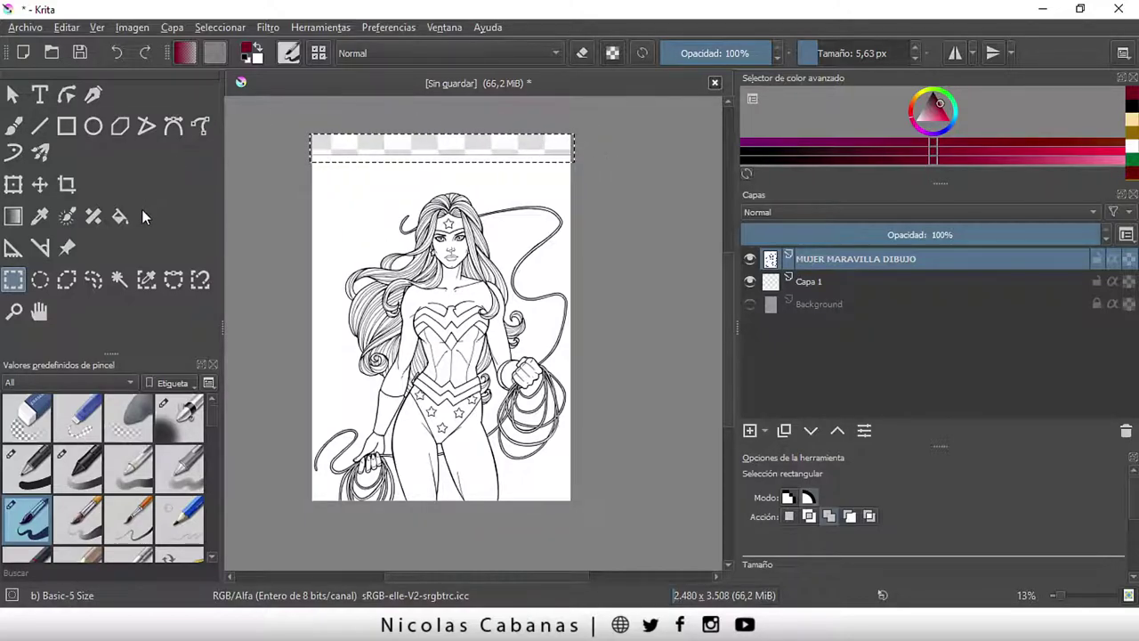
click(119, 216)
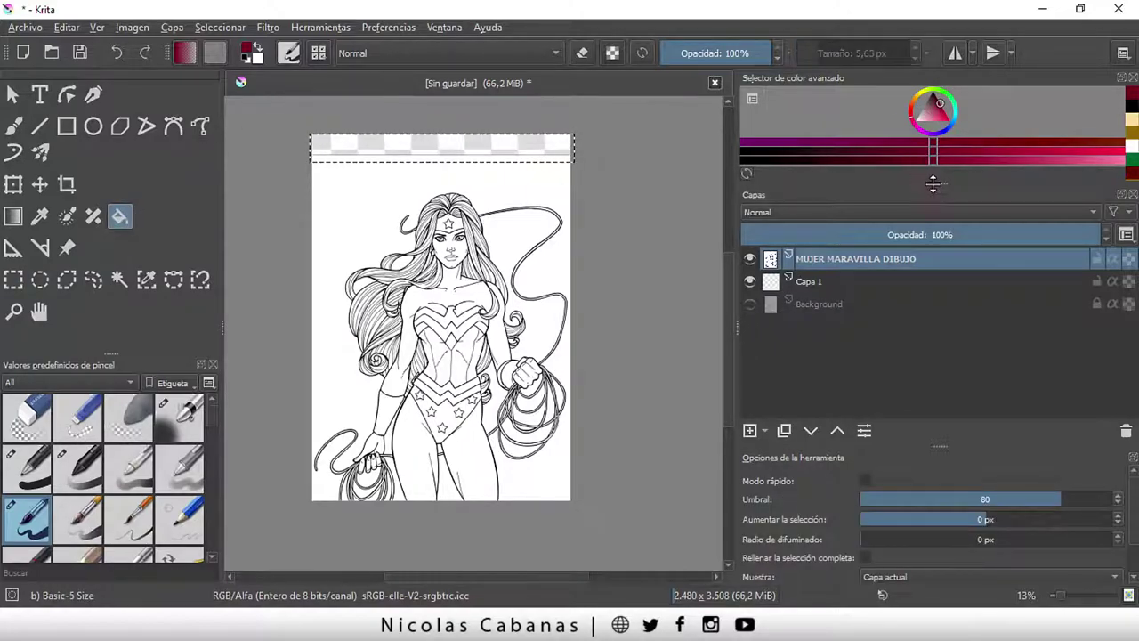
drag(914, 183, 913, 255)
drag(944, 137, 899, 163)
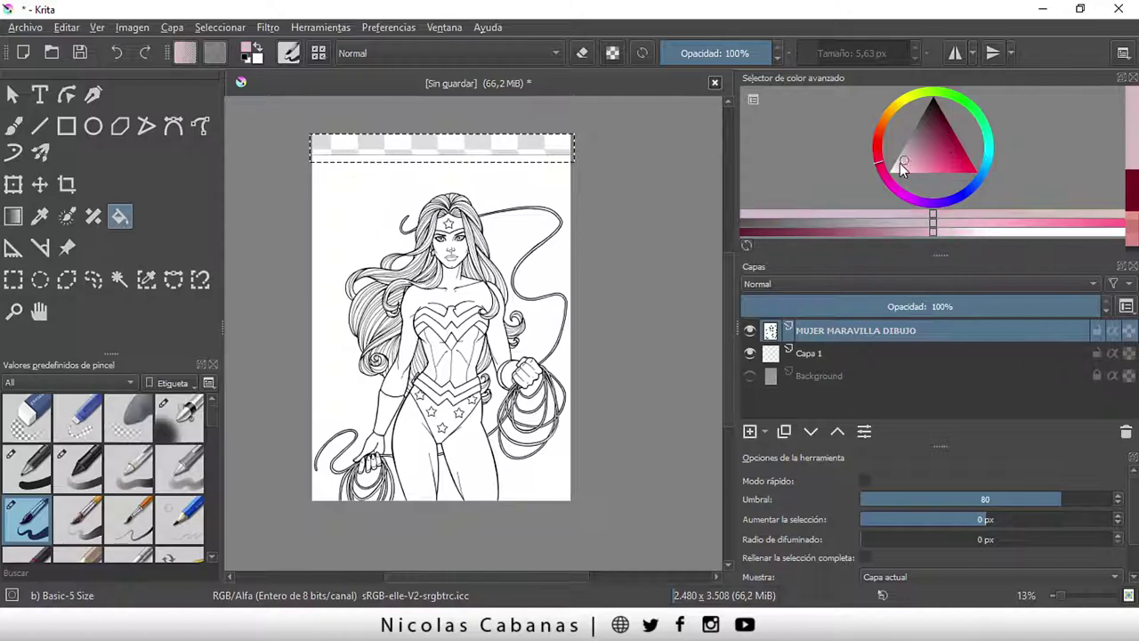
click(464, 152)
click(220, 26)
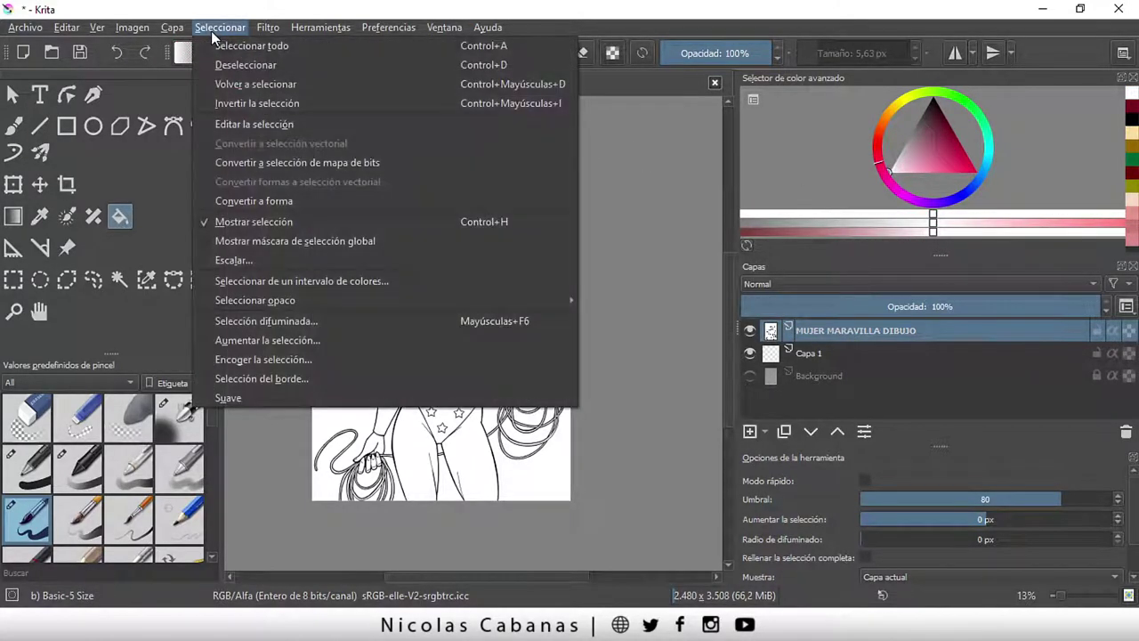
click(232, 62)
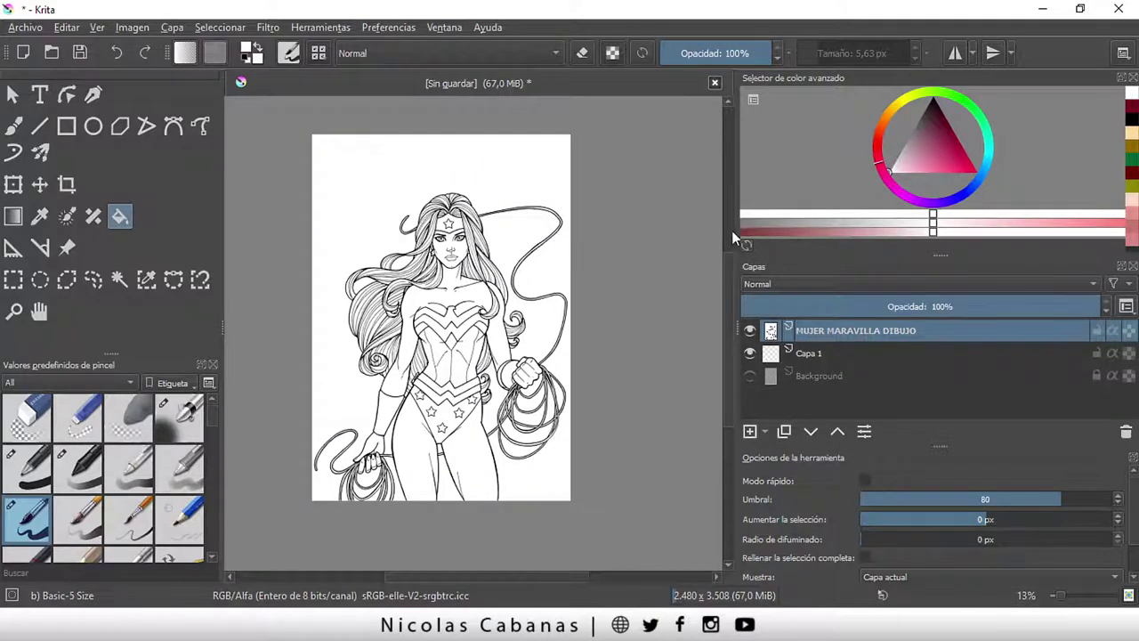
- Scroll and pan around the canvas to inspect the white-backed drawing
scroll(503, 248, up, 1)
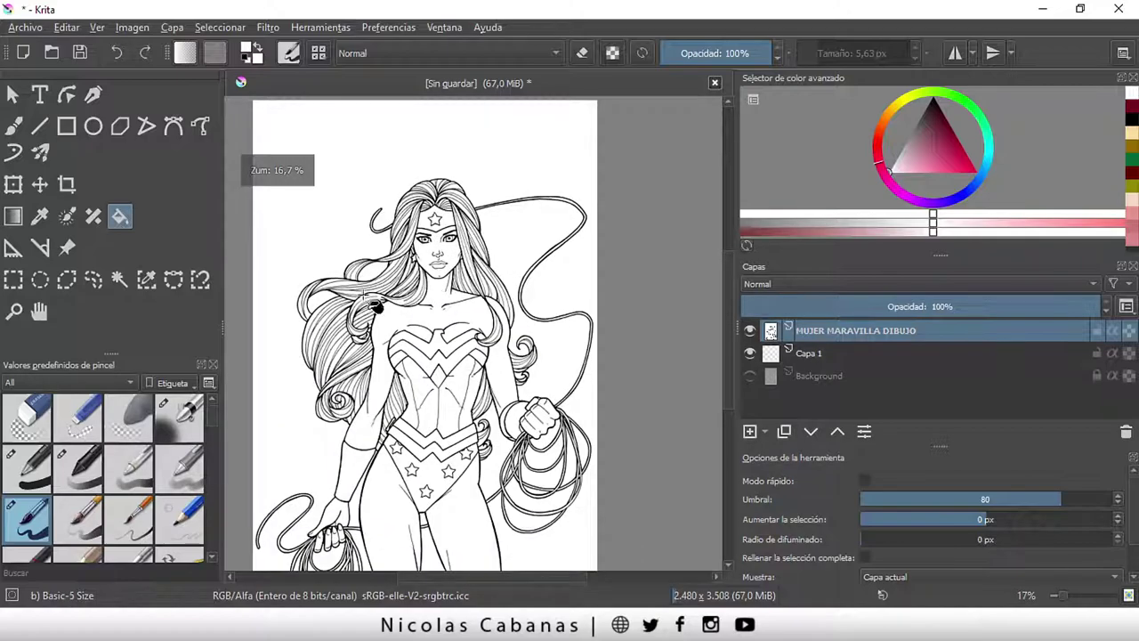
scroll(450, 258, up, 1)
scroll(485, 212, up, 1)
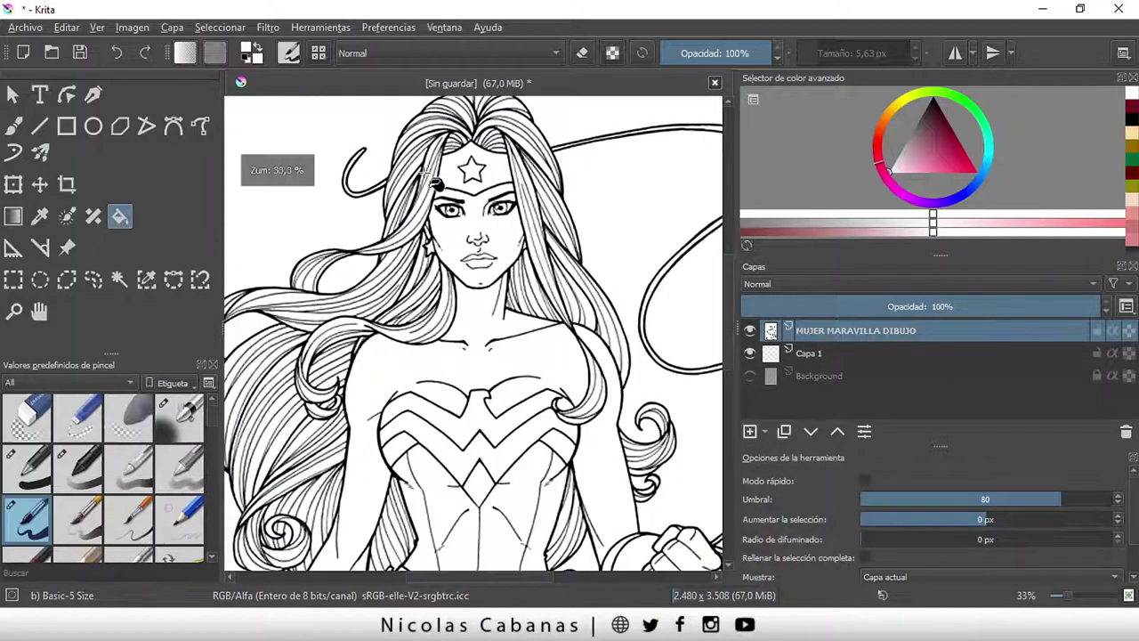
scroll(472, 232, up, 1)
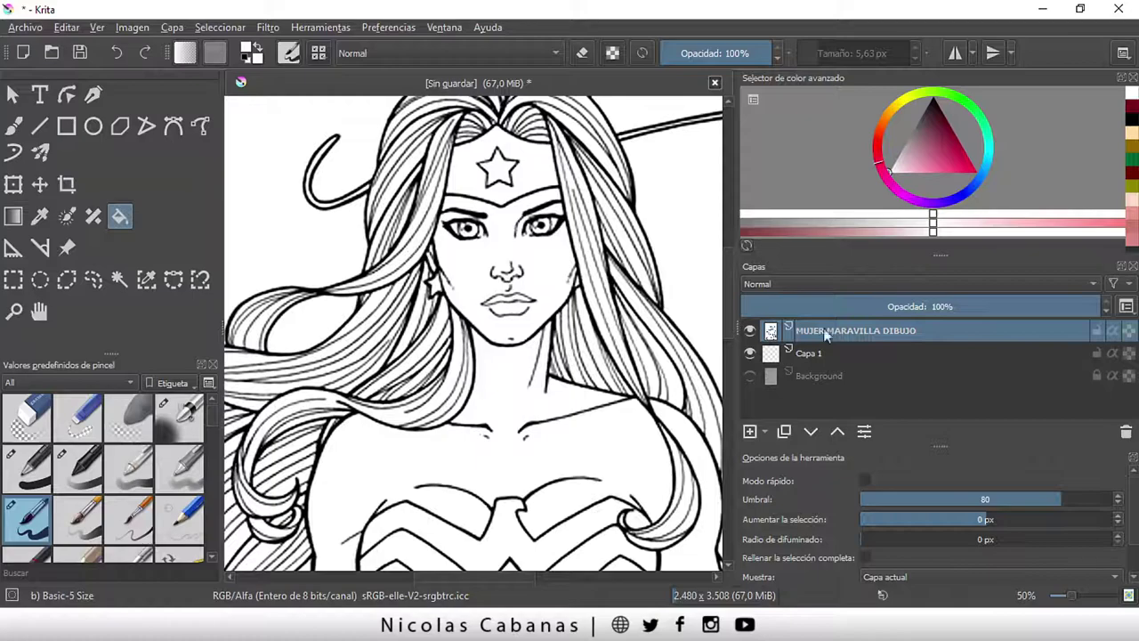
scroll(535, 285, down, 1)
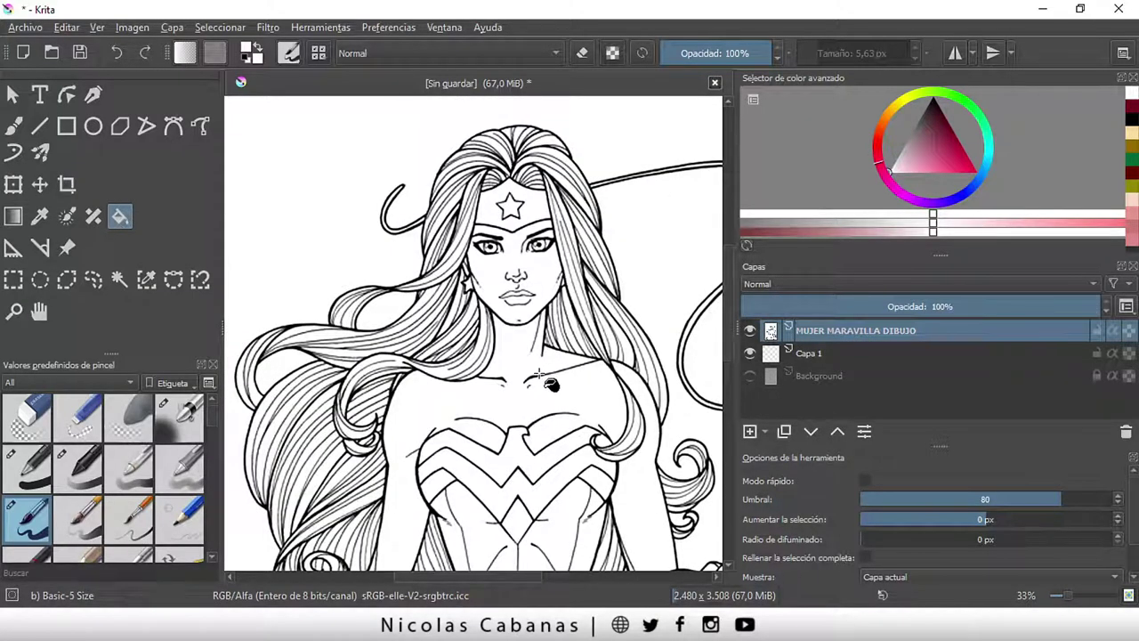
scroll(552, 396, down, 1)
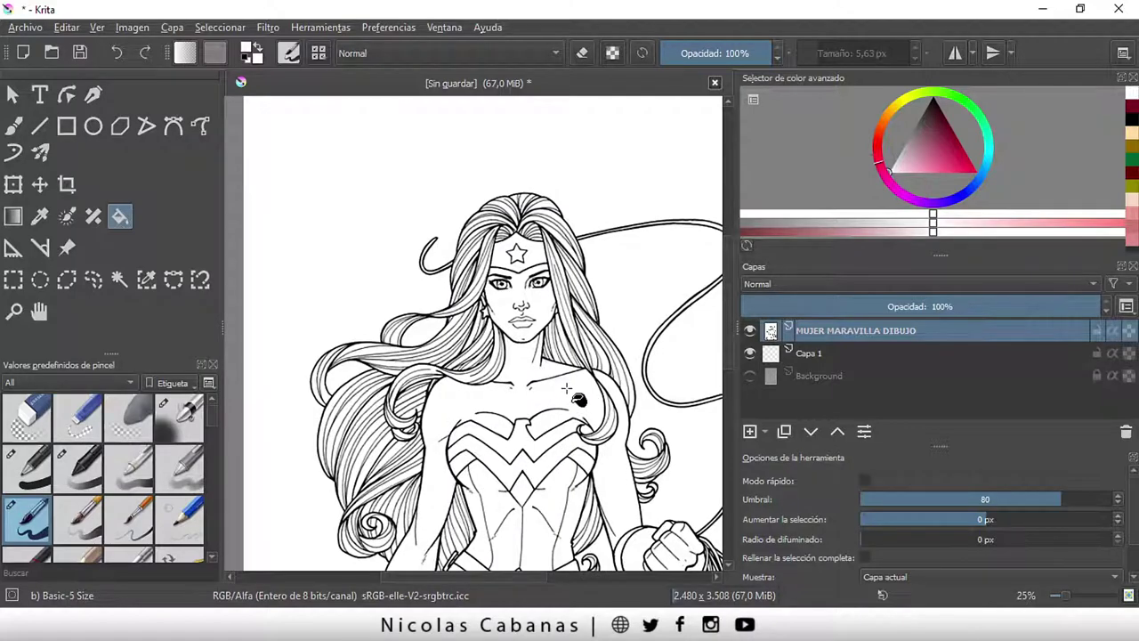
scroll(618, 416, up, 1)
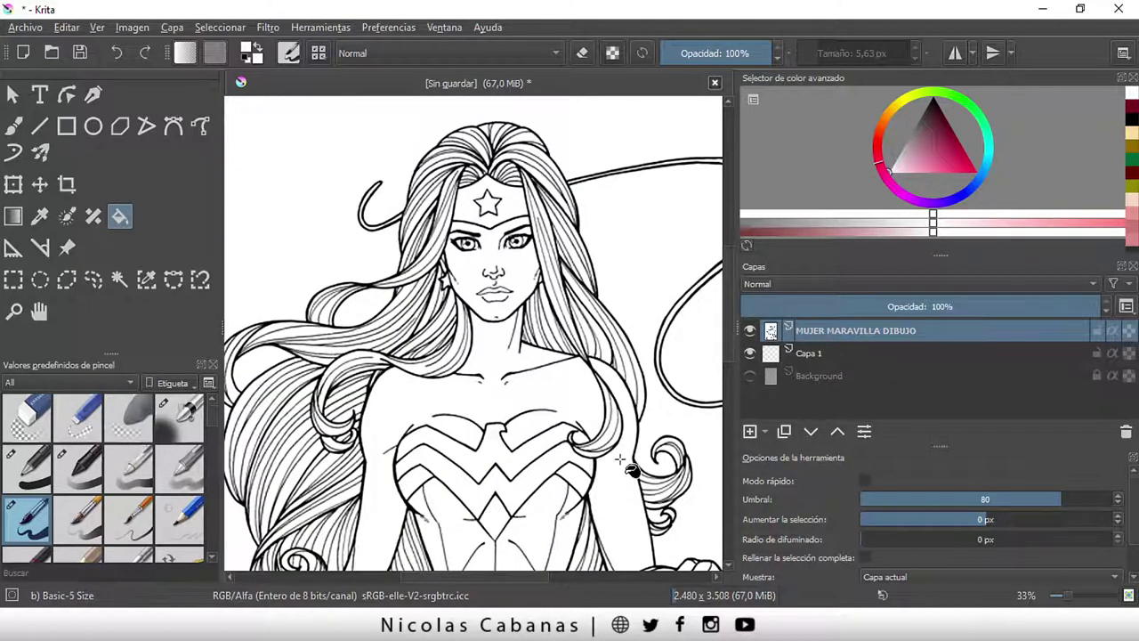
scroll(643, 472, right, 2)
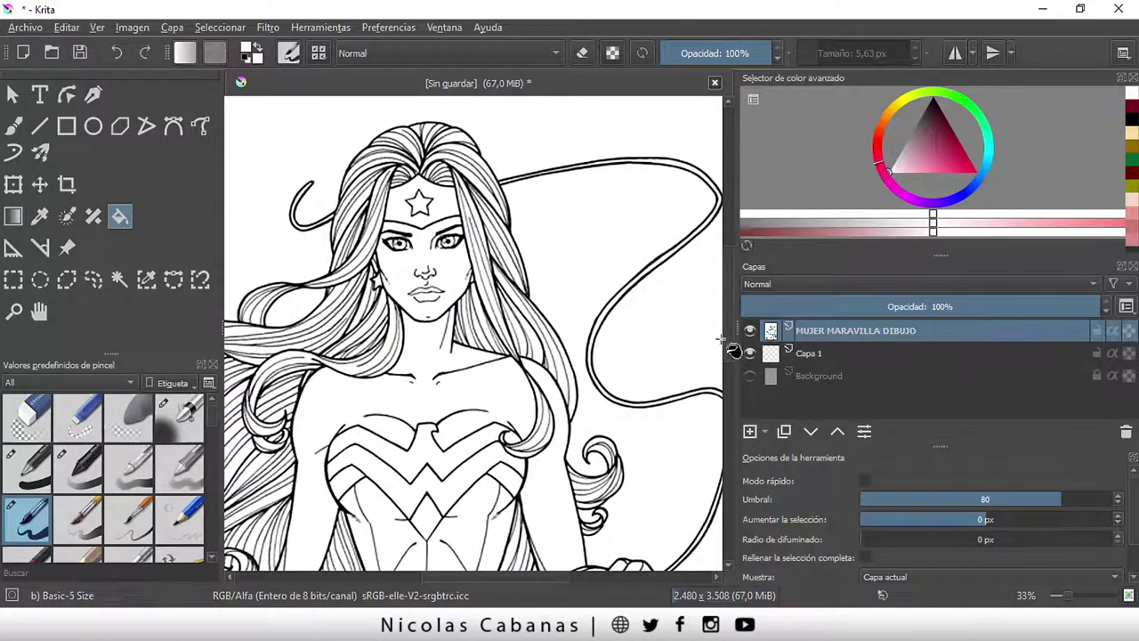
scroll(367, 258, down, 1)
scroll(364, 255, down, 1)
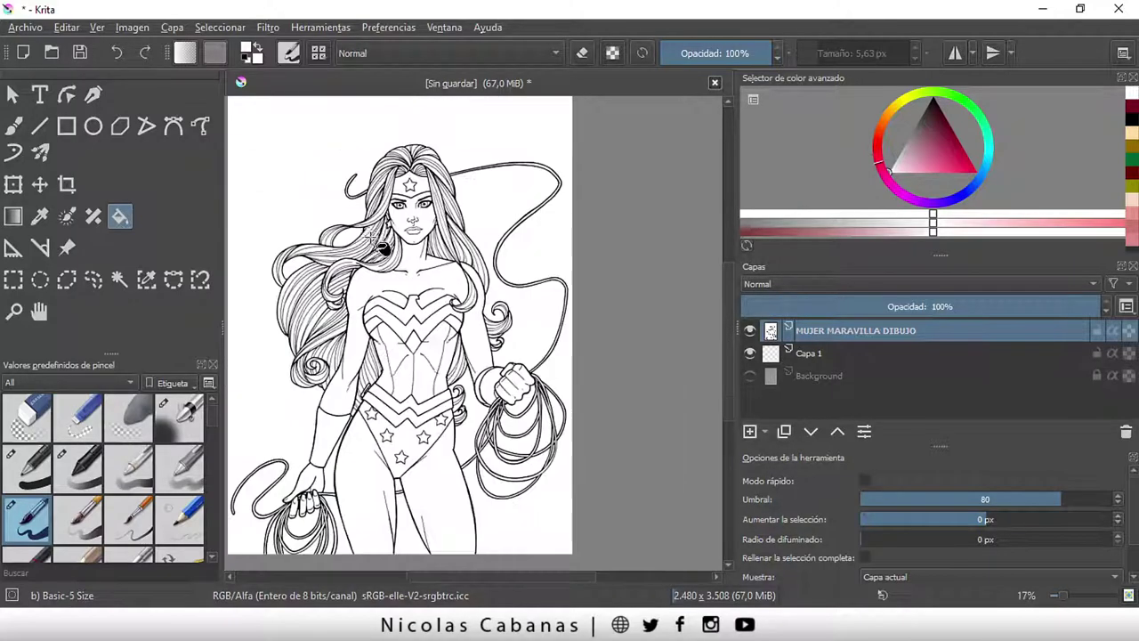
drag(440, 580, 410, 580)
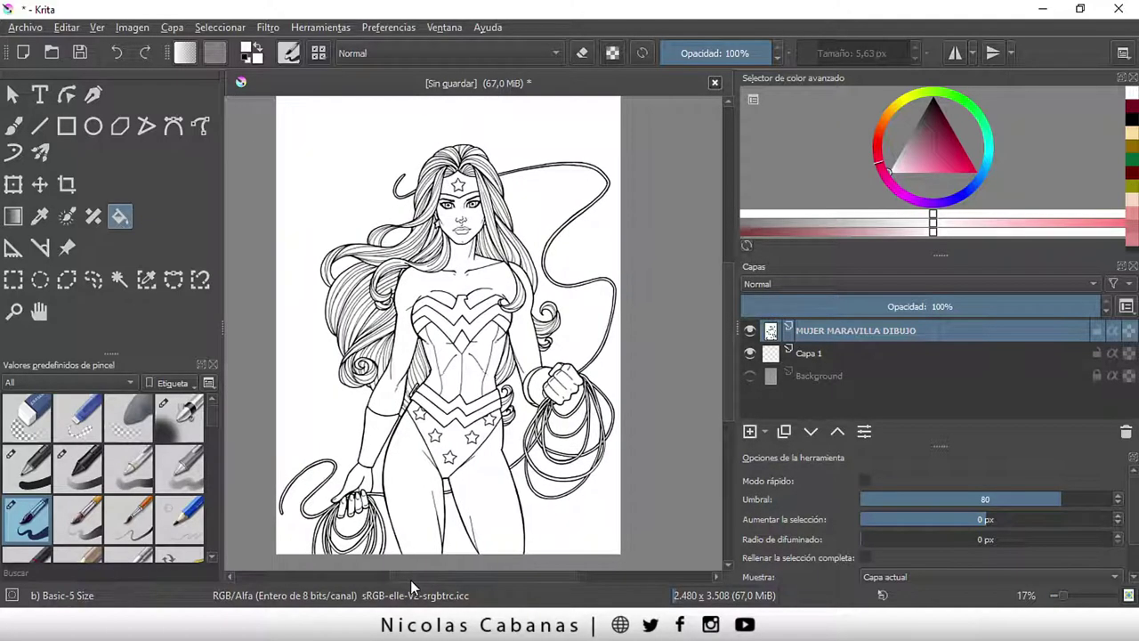
- Delete the empty Capa 1 layer, leaving MUJER MARAVILLA DIBUJO as the active layer
click(815, 357)
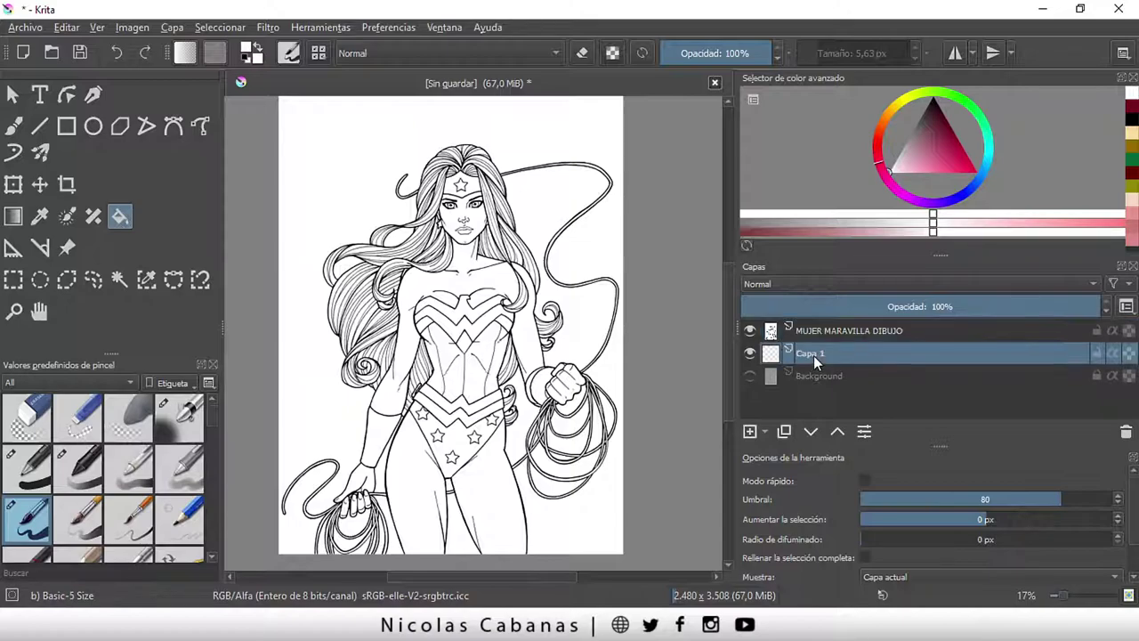
click(1123, 432)
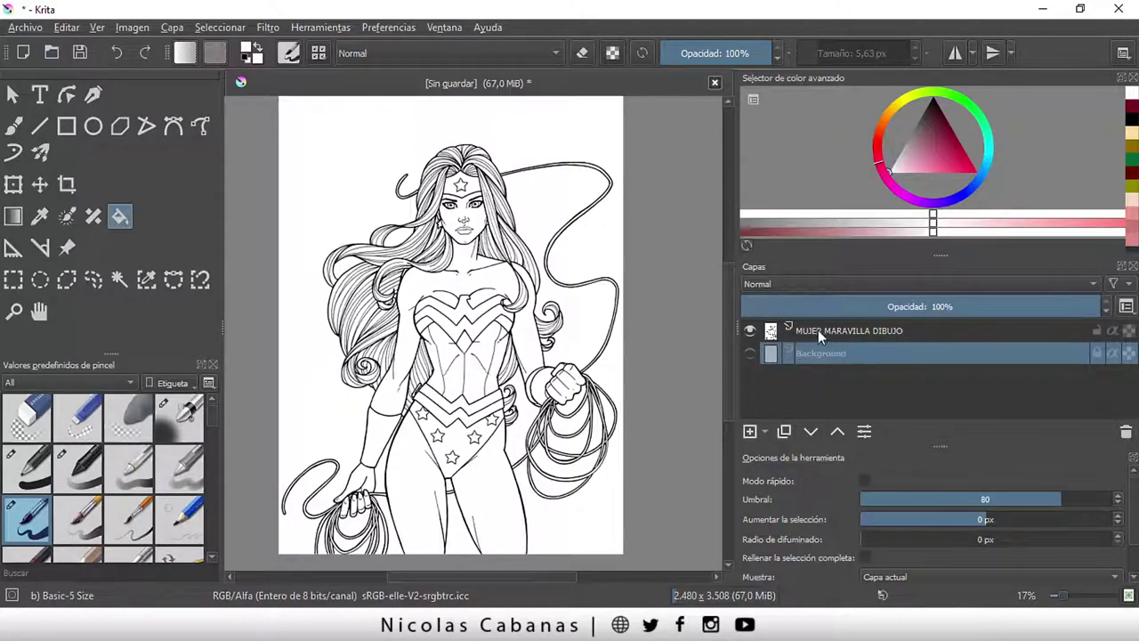
click(850, 331)
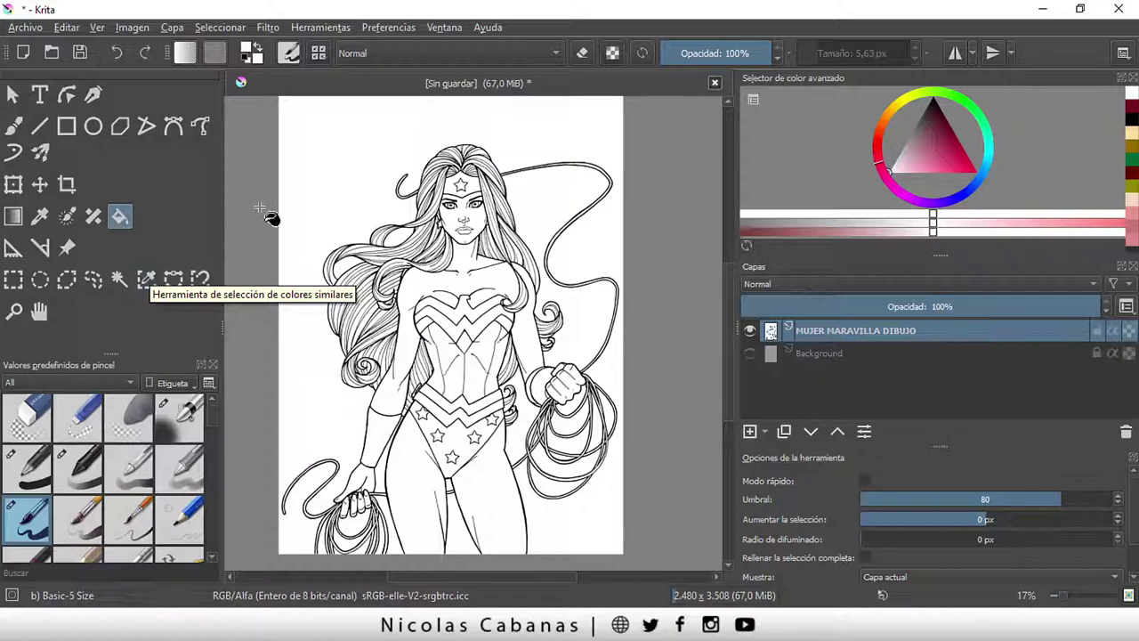
- Select the drawing's white areas with Similar Color Selection, then zoom and pan to check it
click(152, 279)
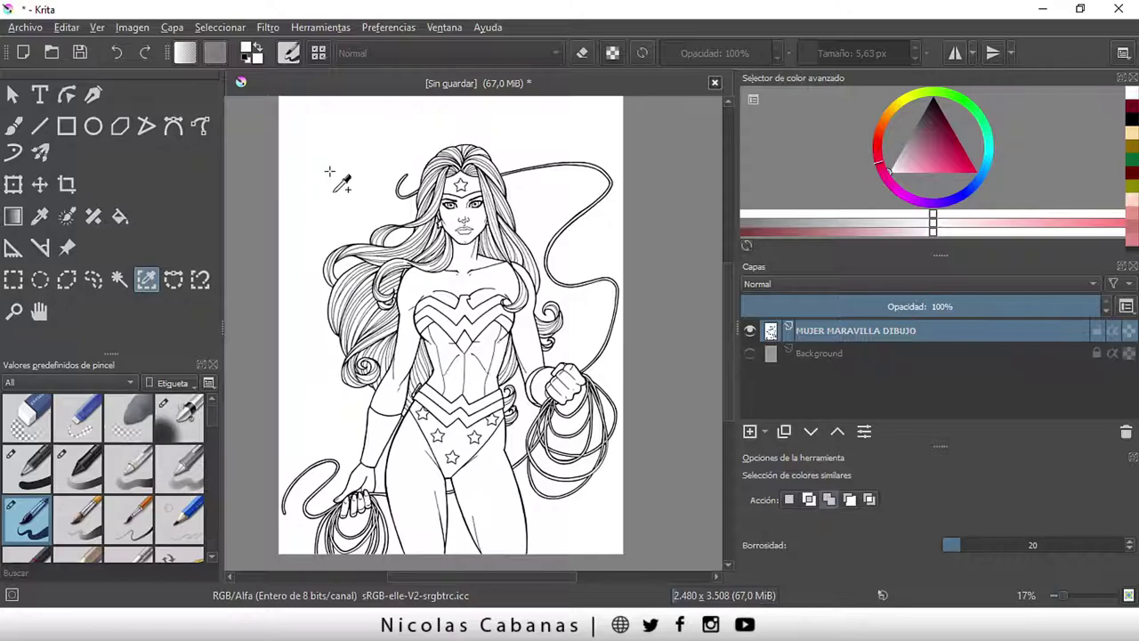
click(330, 144)
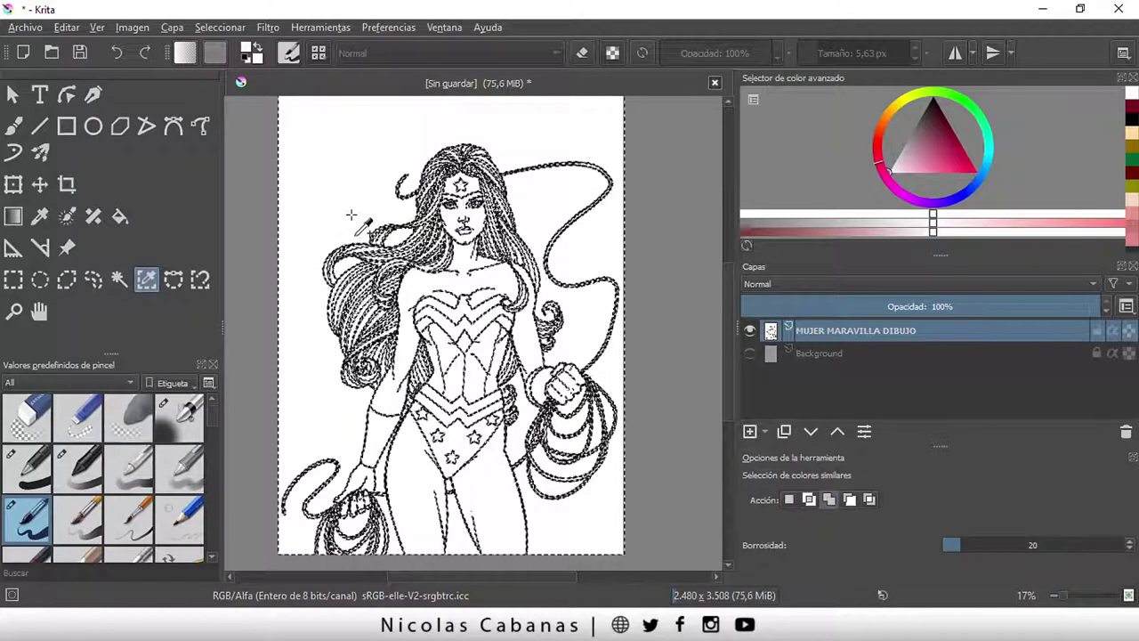
scroll(337, 214, up, 1)
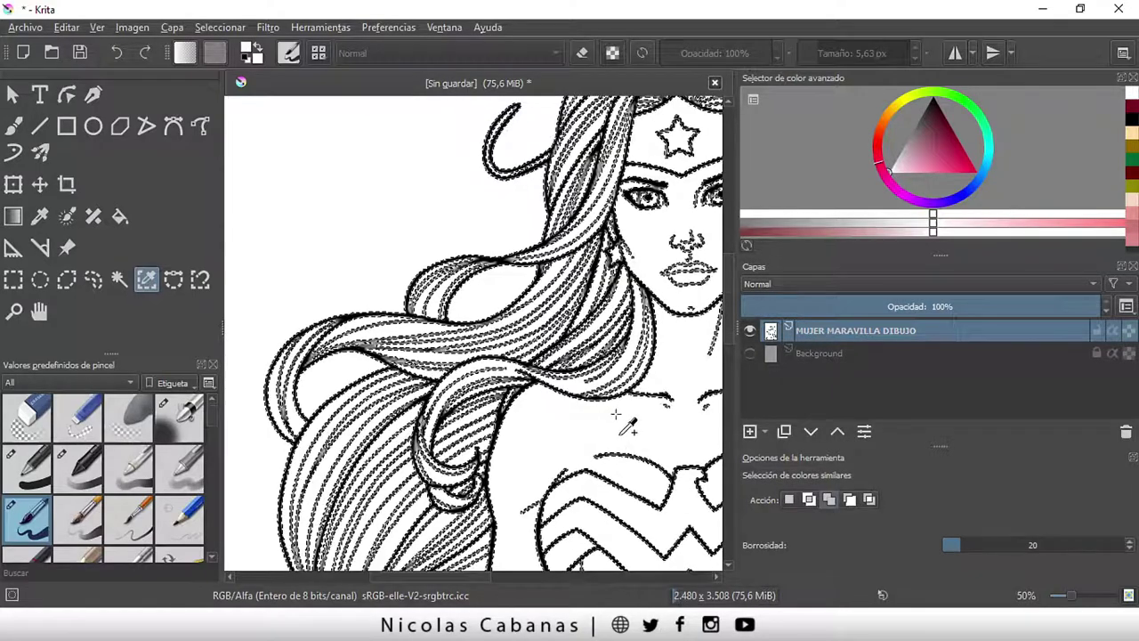
key(minus)
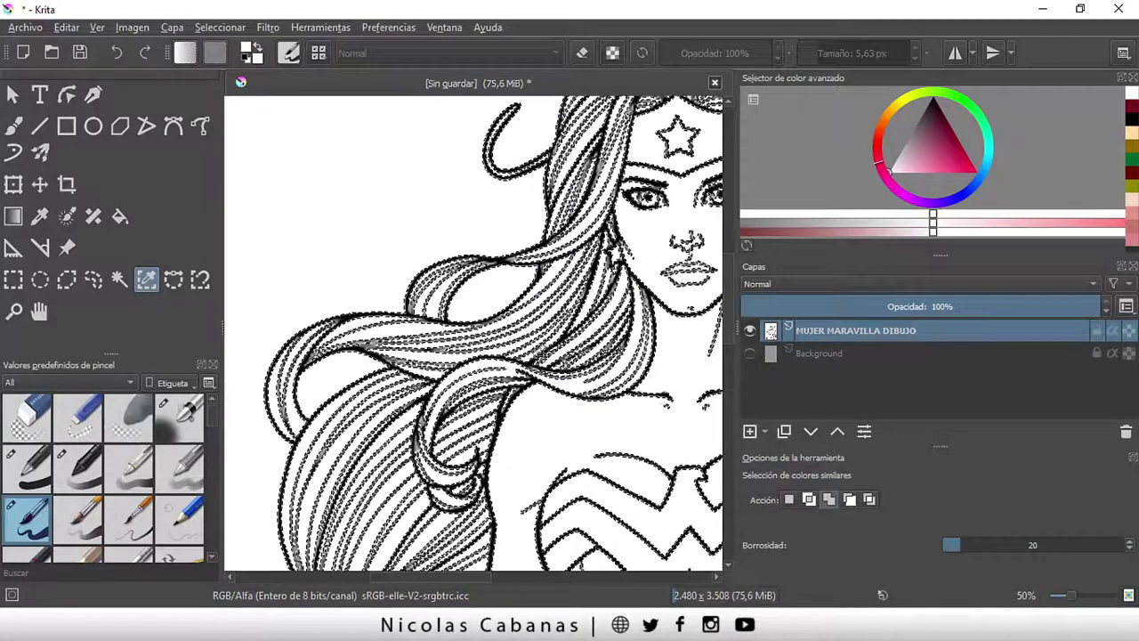
key(minus)
key(minus)
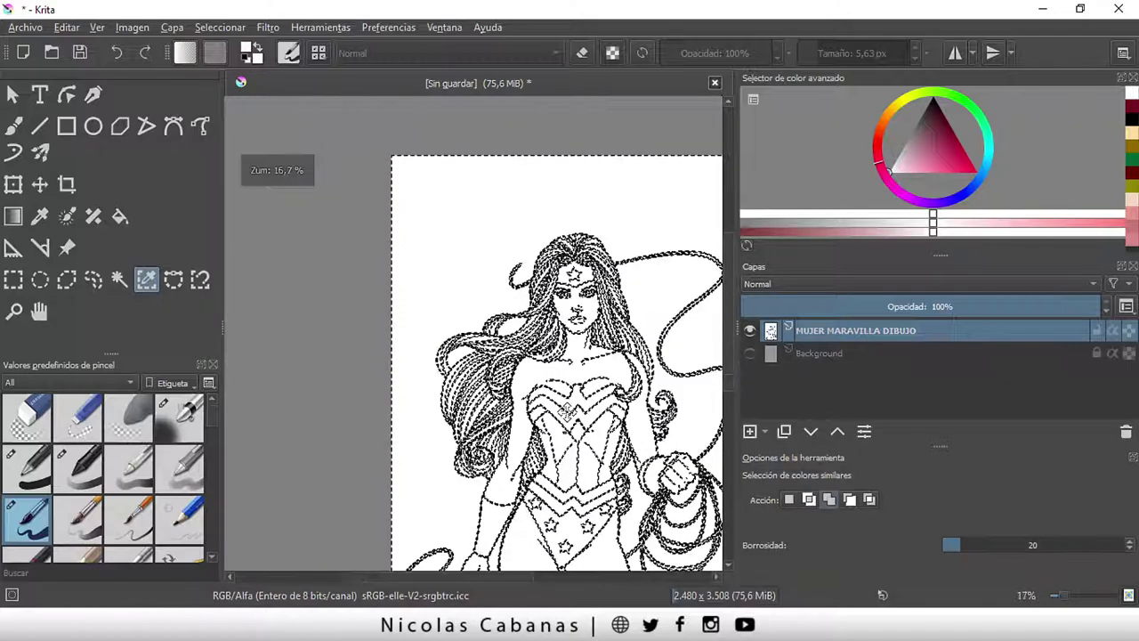
key(plus)
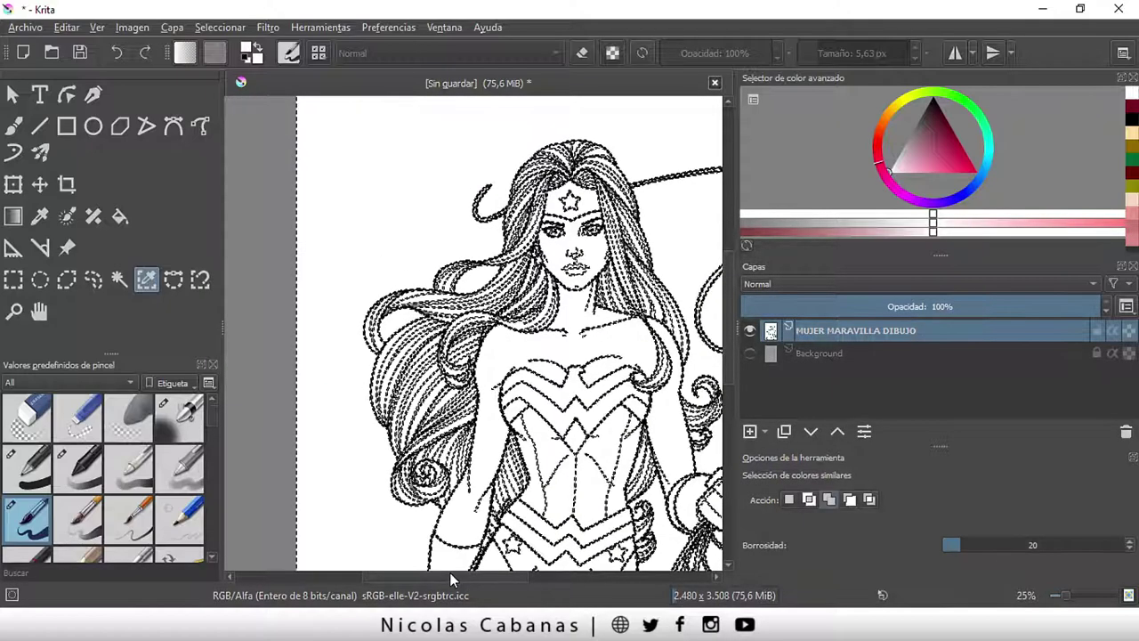
drag(449, 575, 478, 575)
key(minus)
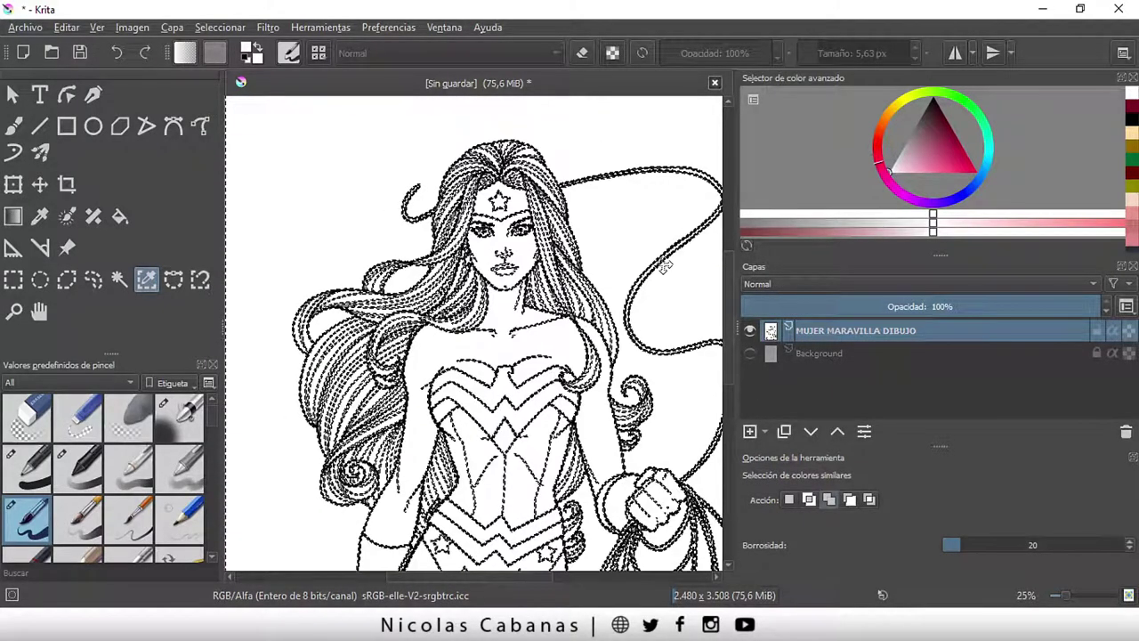
key(minus)
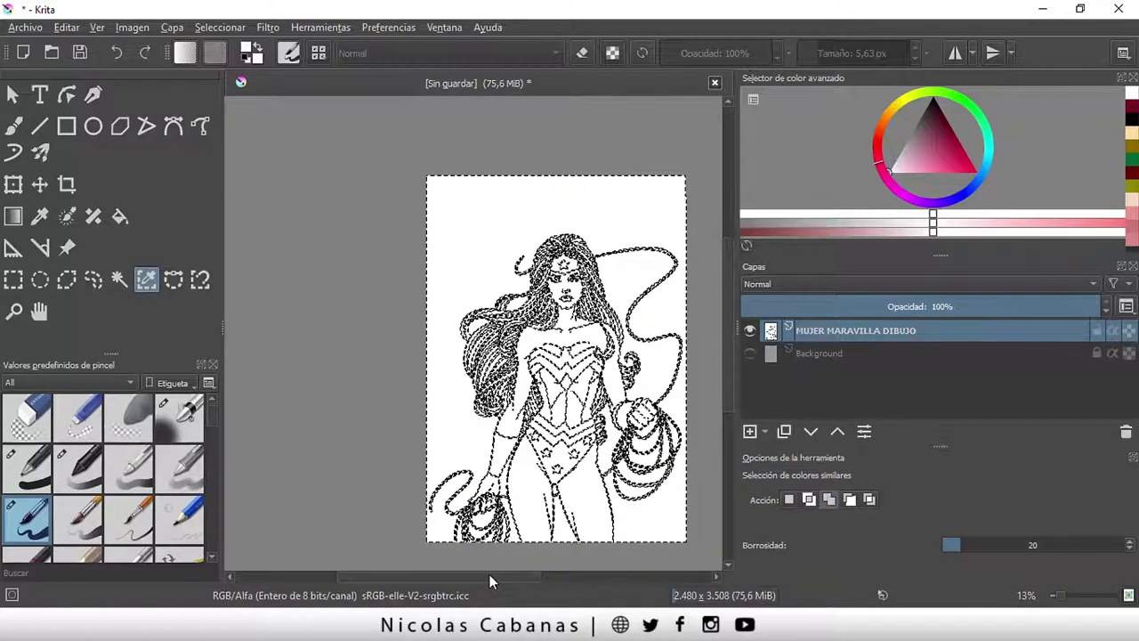
drag(479, 575, 509, 575)
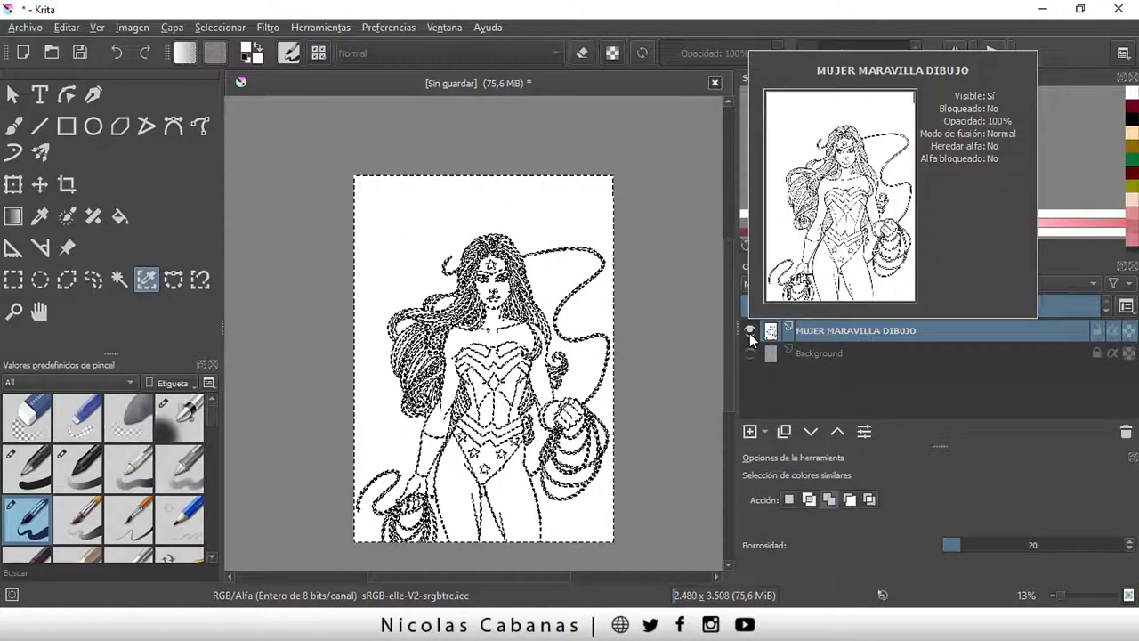
- Hide the line drawing, add a new Capa 2 layer and fill the selection pink
click(749, 333)
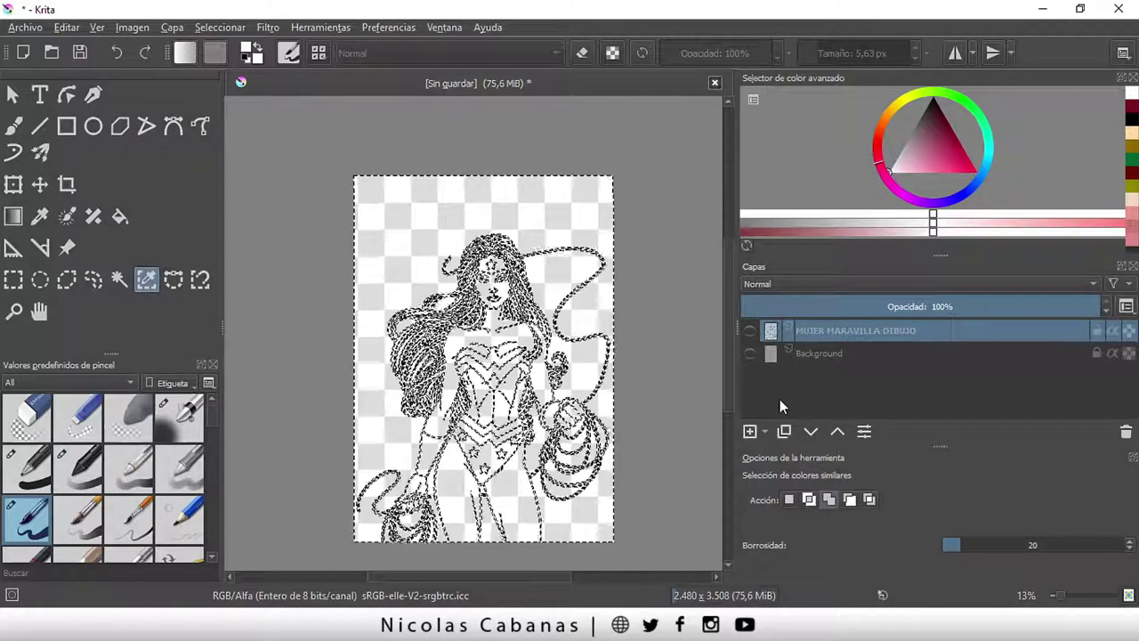
click(750, 432)
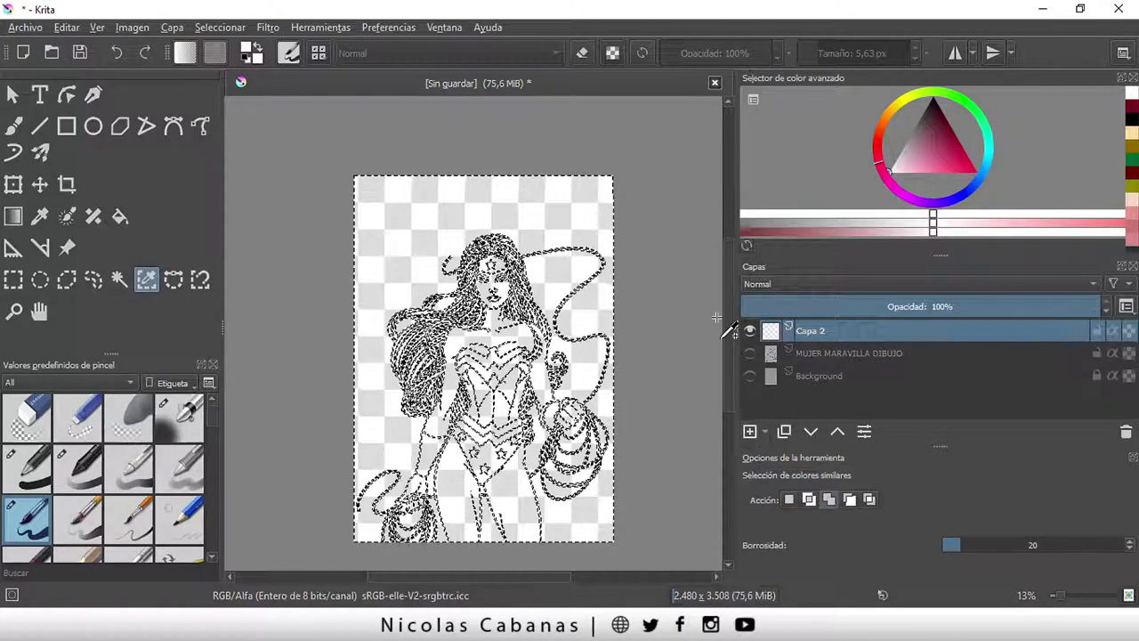
click(120, 216)
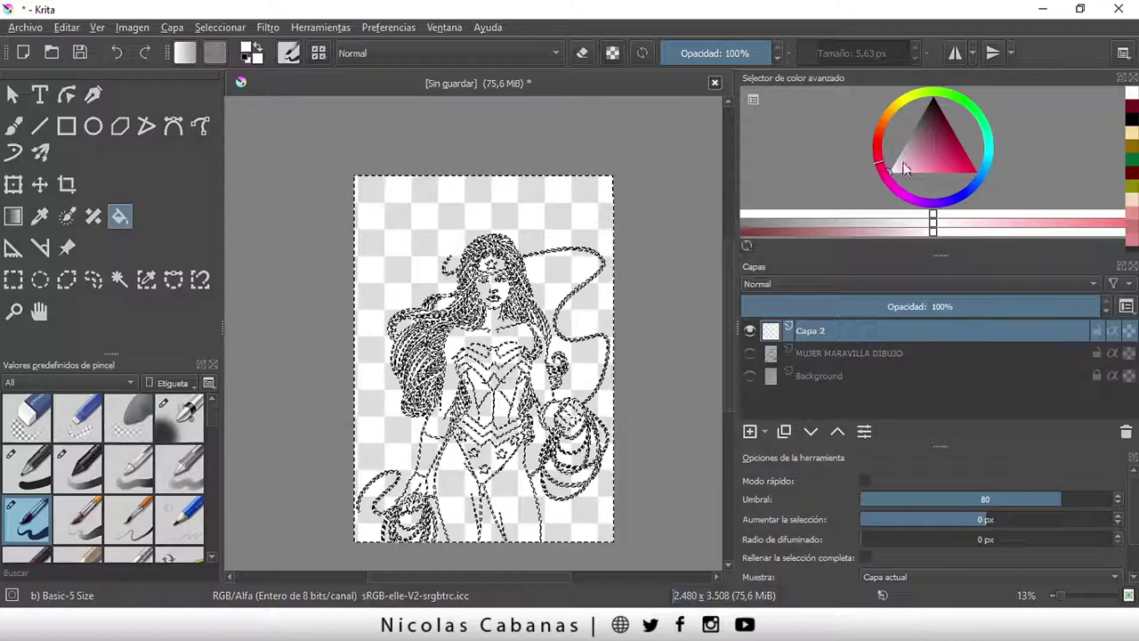
drag(905, 169, 954, 172)
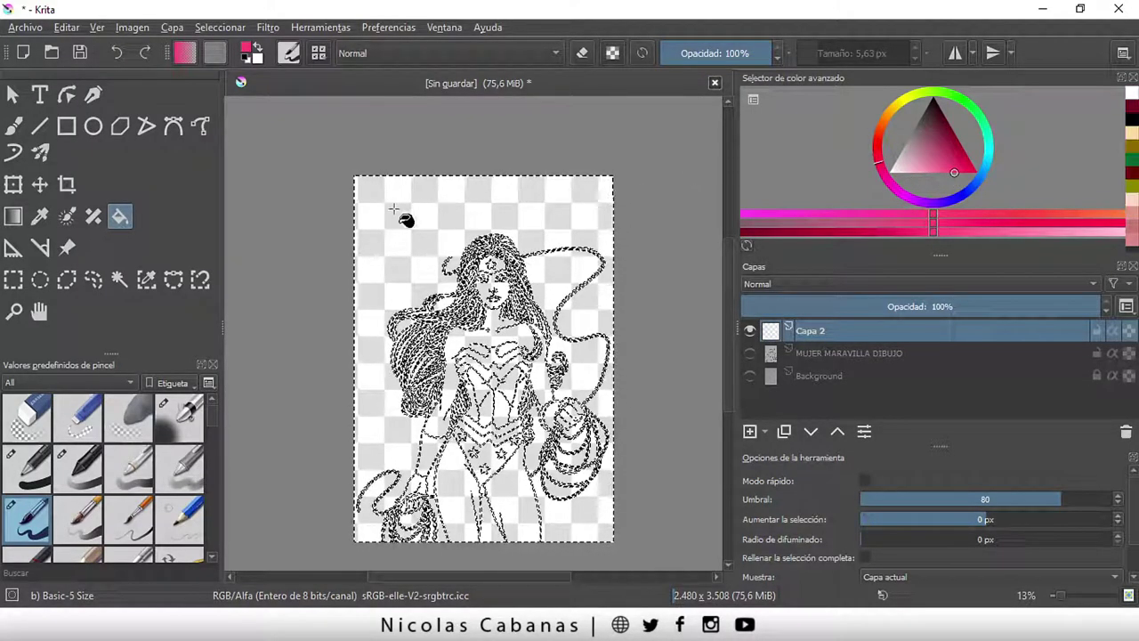
click(421, 438)
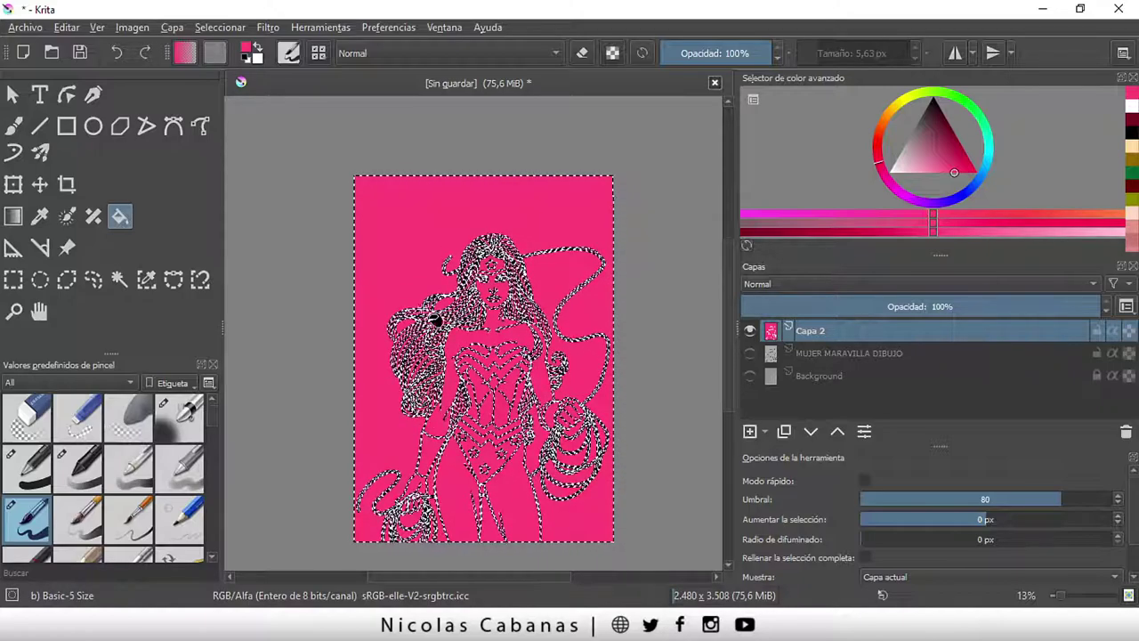
- Clear the selection and scroll around the canvas to inspect the pink fill
scroll(463, 317, up, 3)
scroll(569, 329, up, 2)
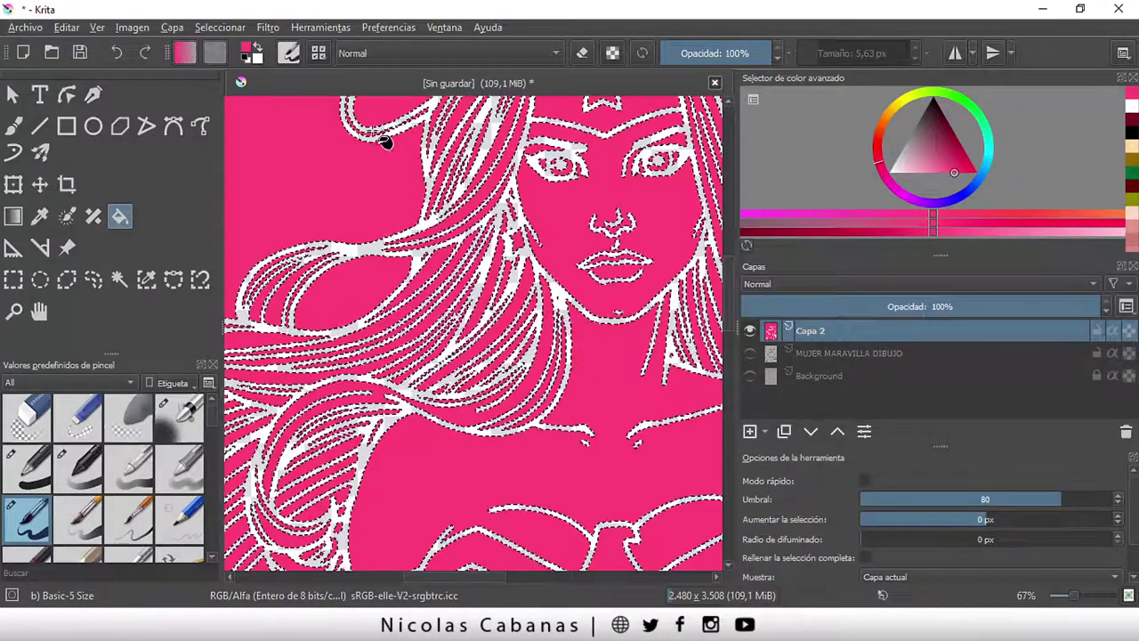
click(219, 27)
click(230, 63)
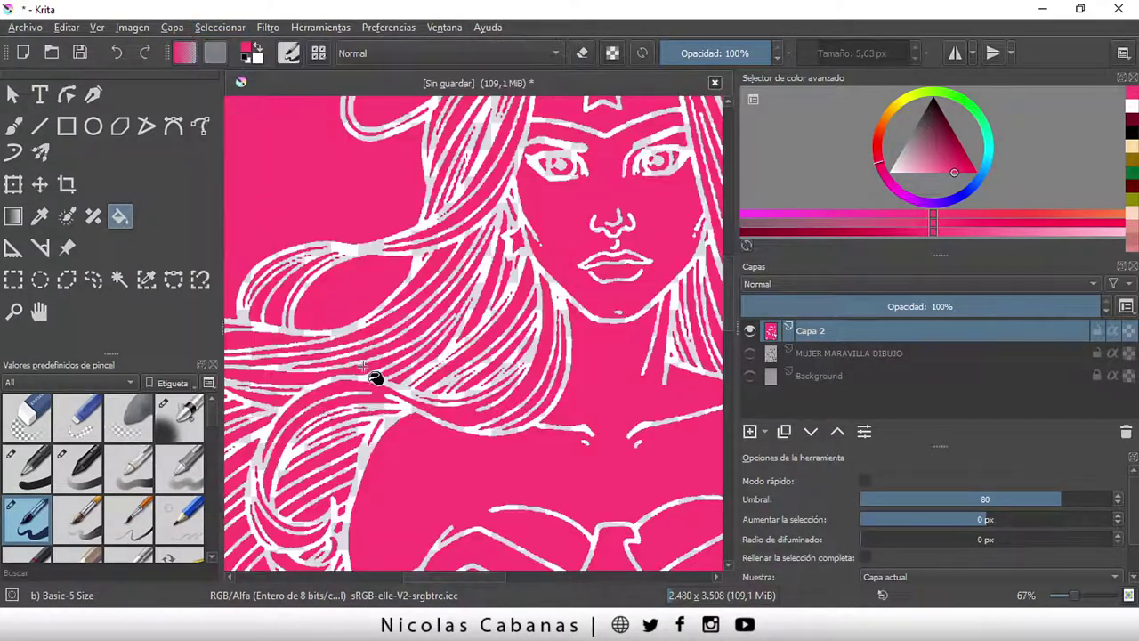
scroll(561, 374, down, 1)
scroll(590, 386, down, 1)
scroll(600, 386, down, 1)
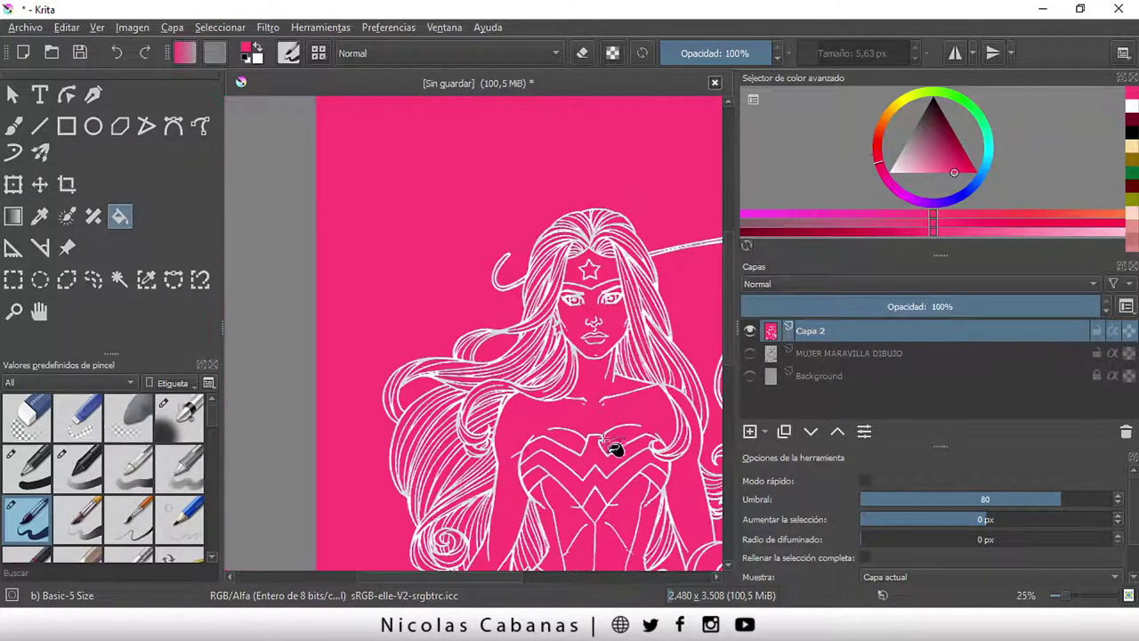
scroll(473, 578, right, 2)
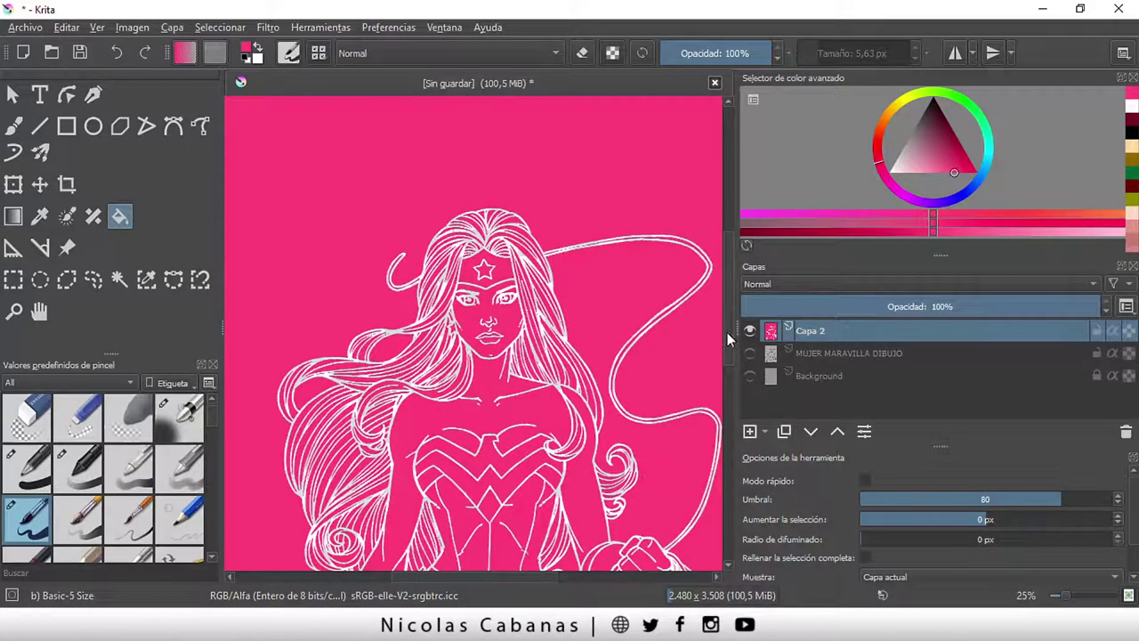
scroll(678, 389, down, 2)
scroll(663, 476, up, 1)
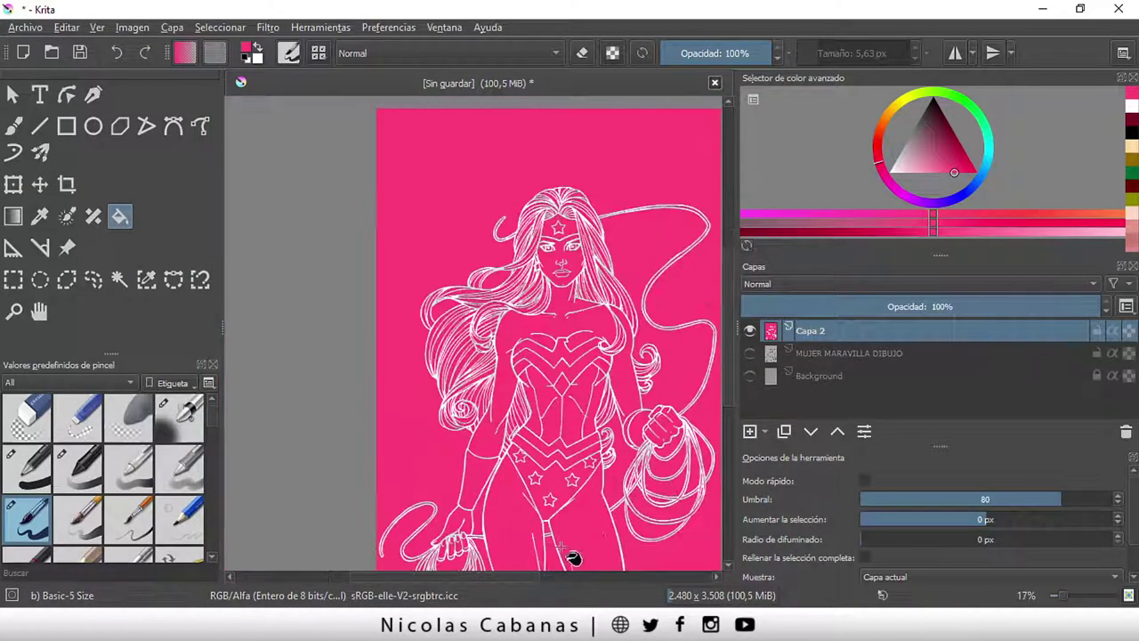
scroll(495, 578, right, 2)
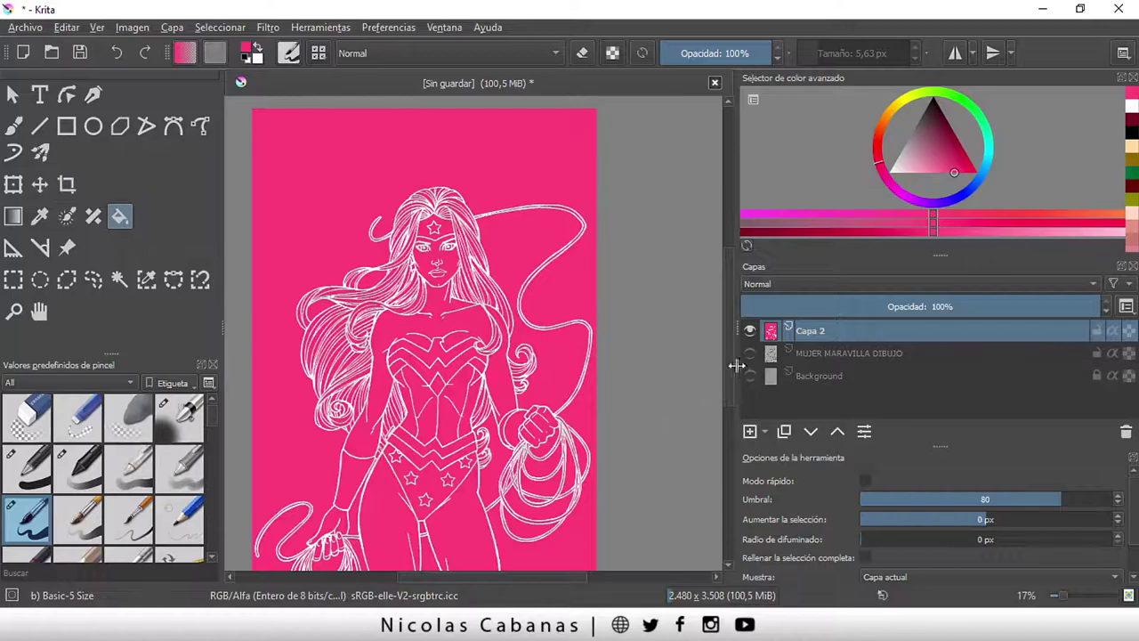
scroll(726, 374, down, 2)
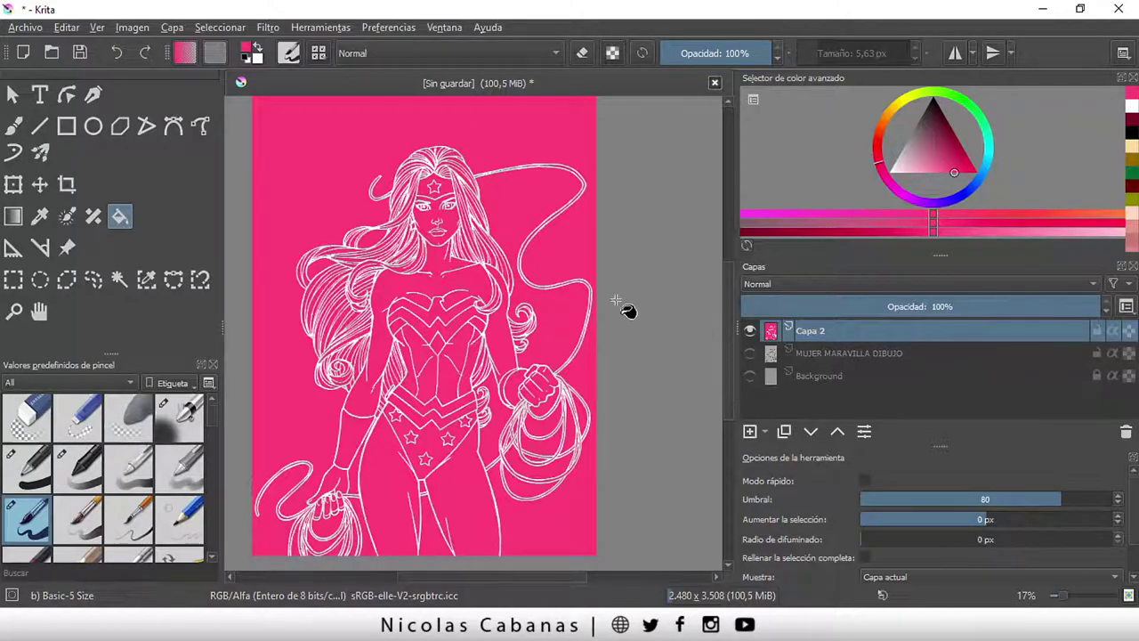
- Undo the pink fill, Capa 2 and selection, show the line drawing, and choose Similar Color Selection
click(118, 54)
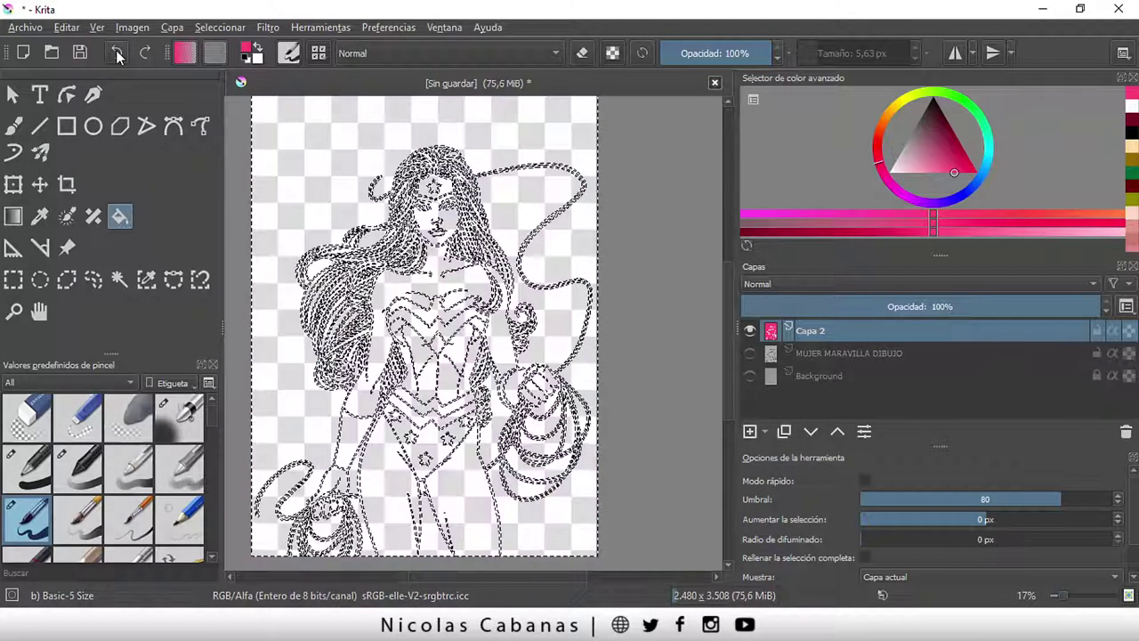
click(118, 53)
click(119, 54)
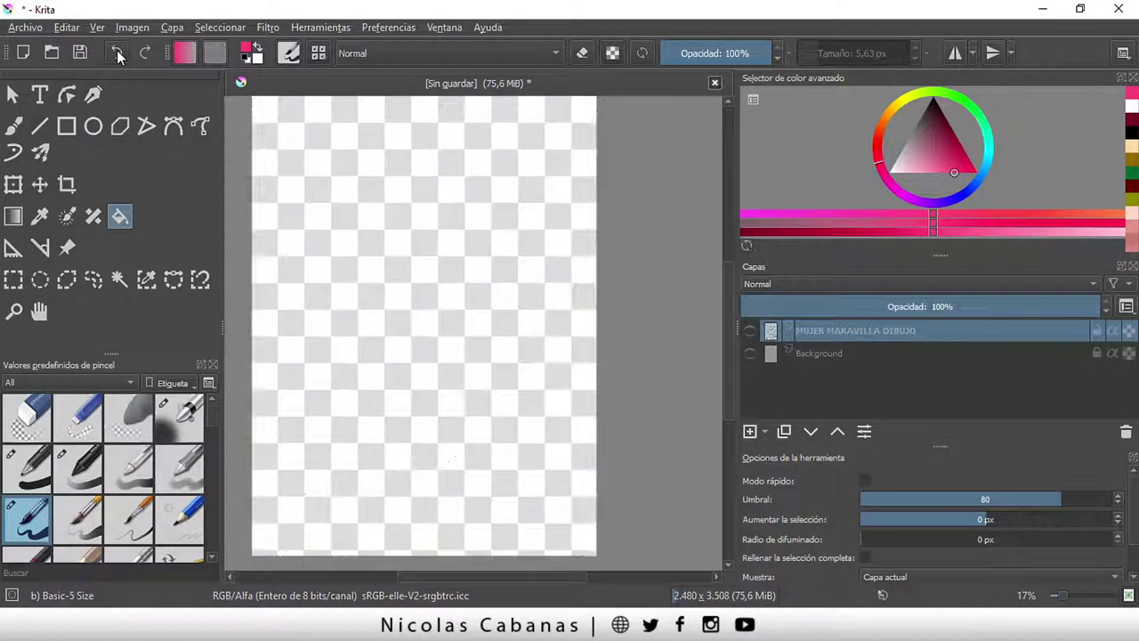
click(751, 332)
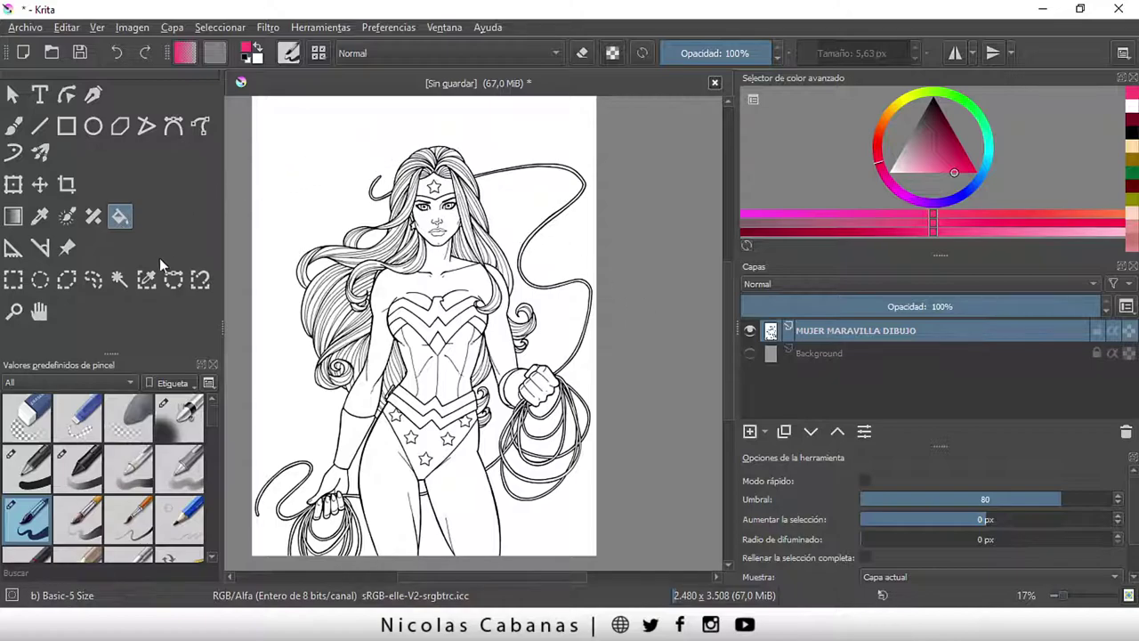
click(147, 281)
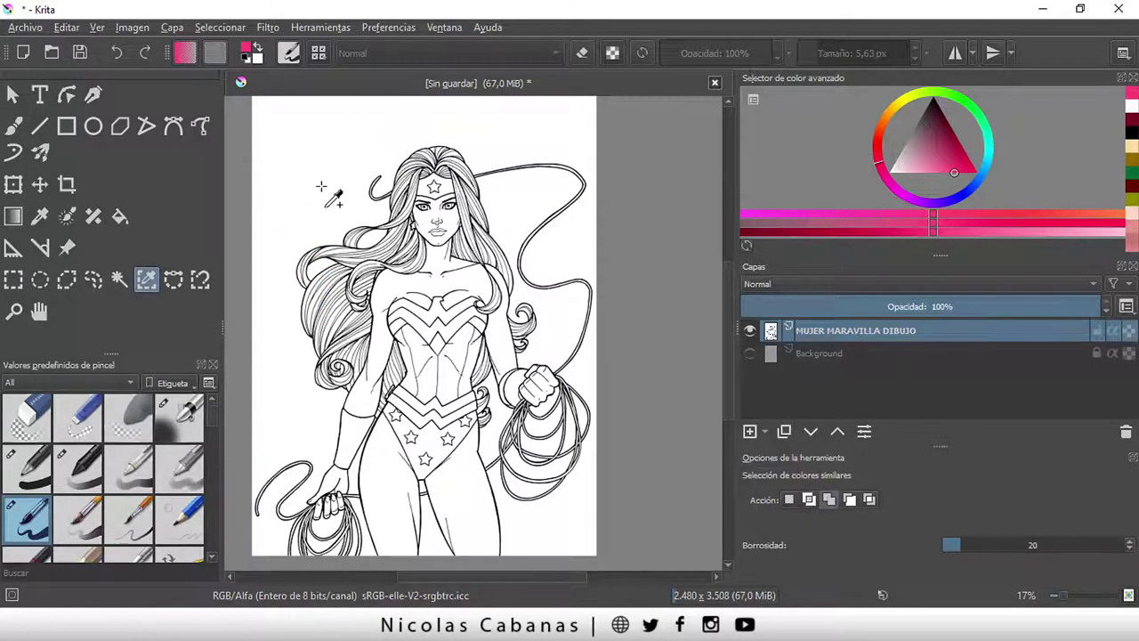
- Select the line art by similar colour and name the new layer FORMAS
click(330, 183)
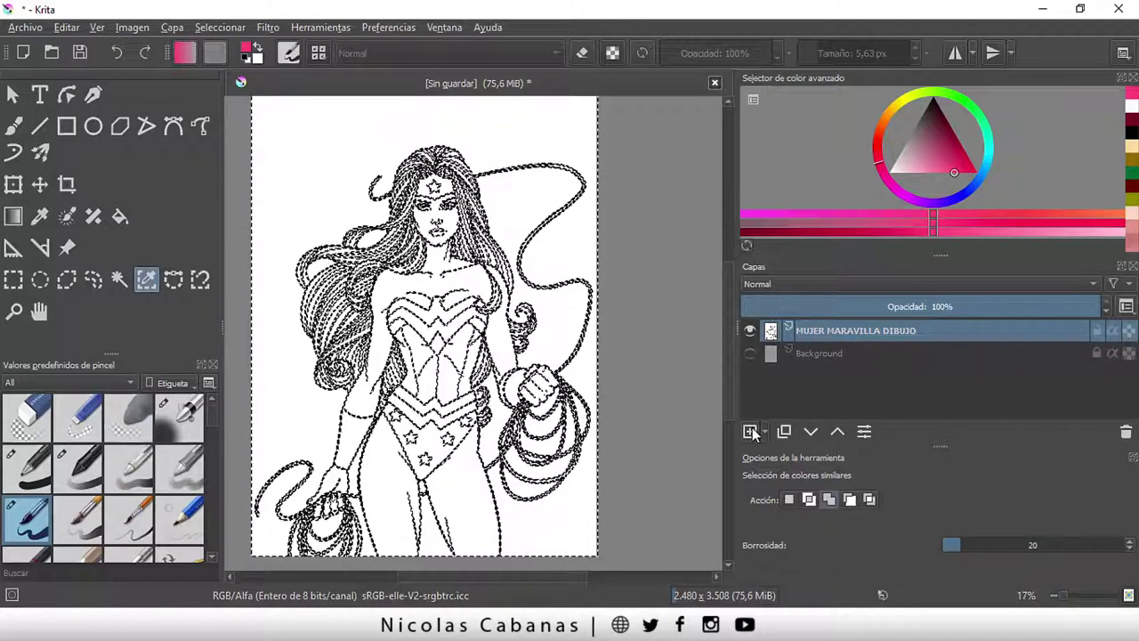
double_click(813, 331)
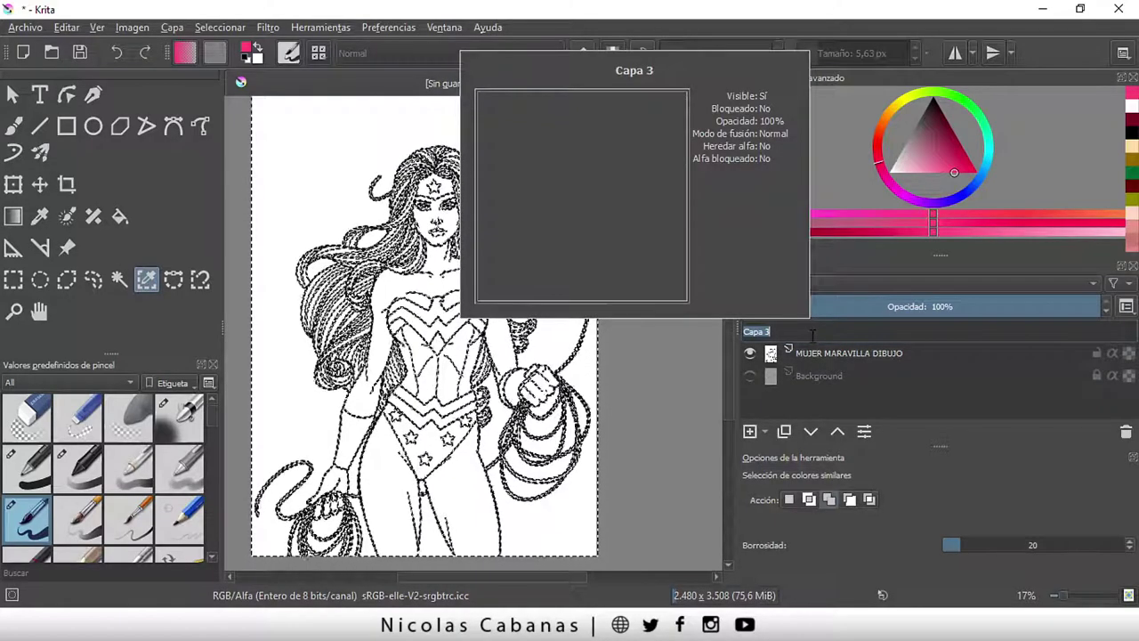
text(FOR)
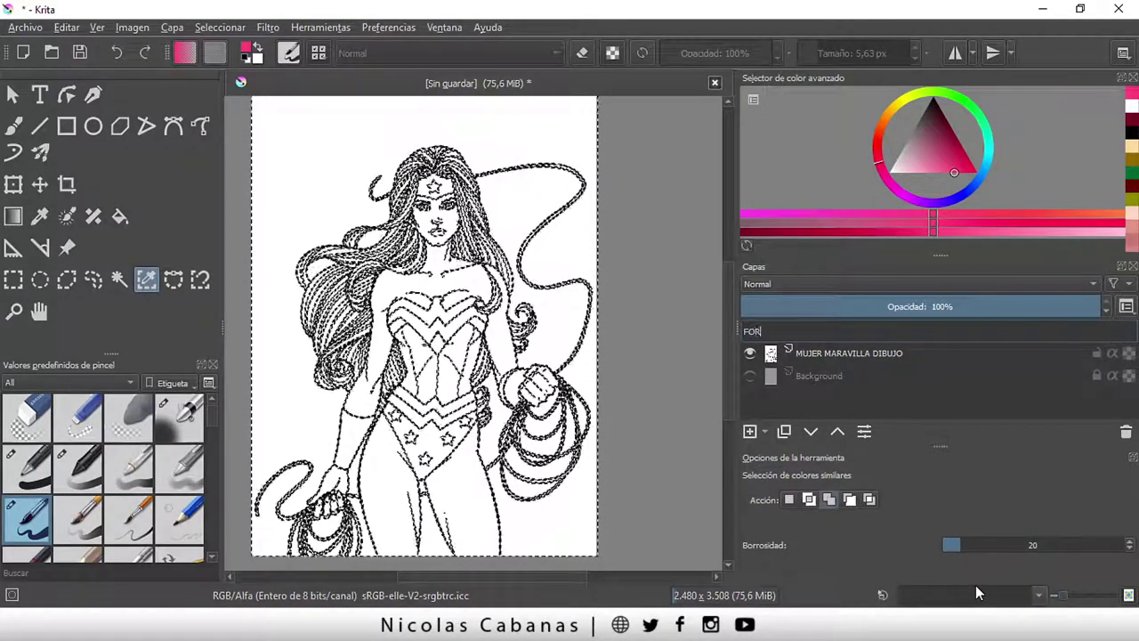
text(MAS)
key(Return)
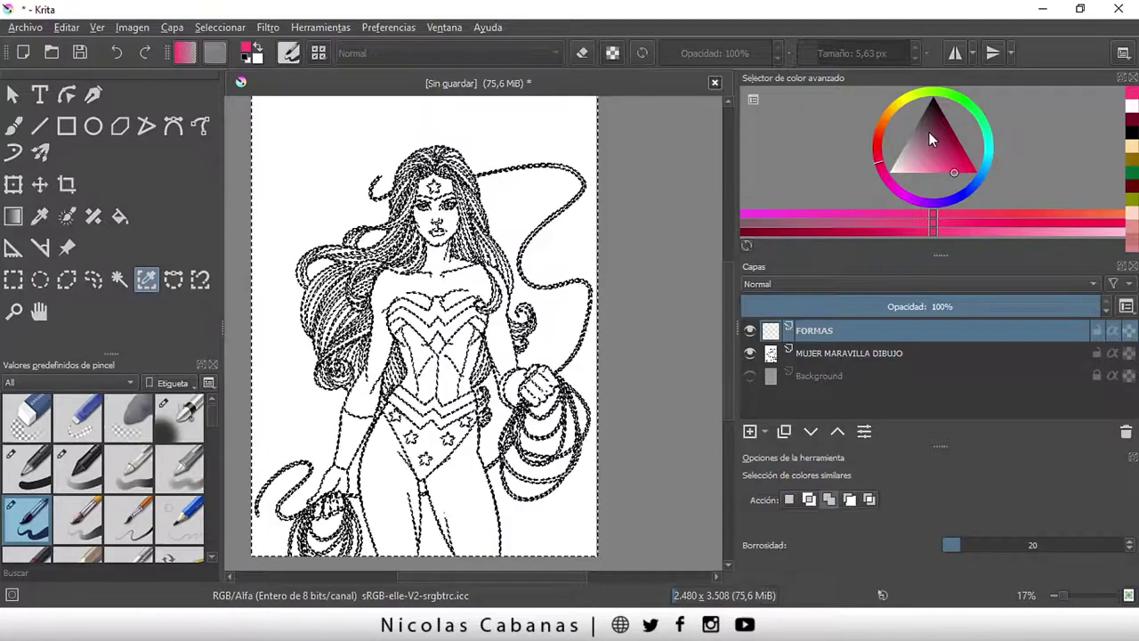
- Fill the selection white on FORMAS and hide the MUJER MARAVILLA DIBUJO layer
drag(929, 132, 885, 182)
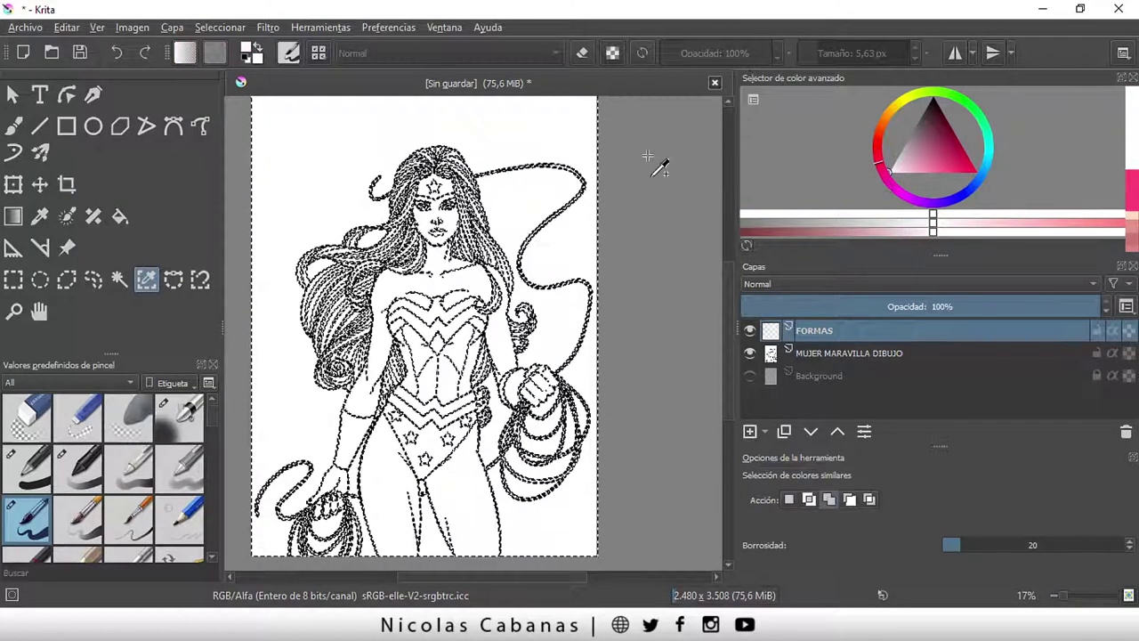
click(120, 216)
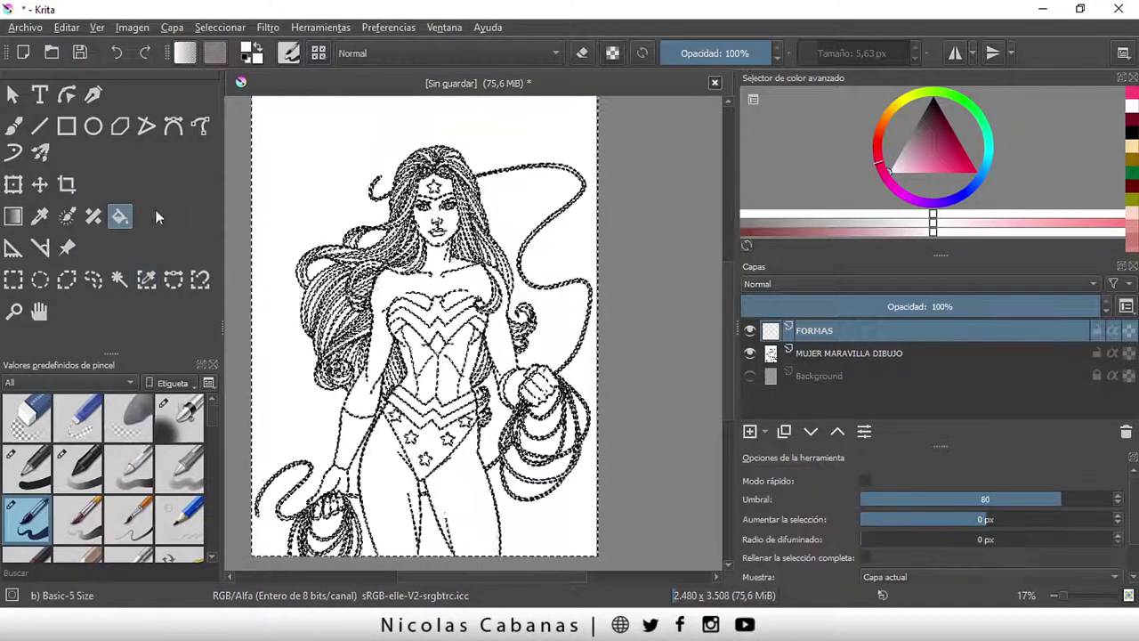
click(300, 198)
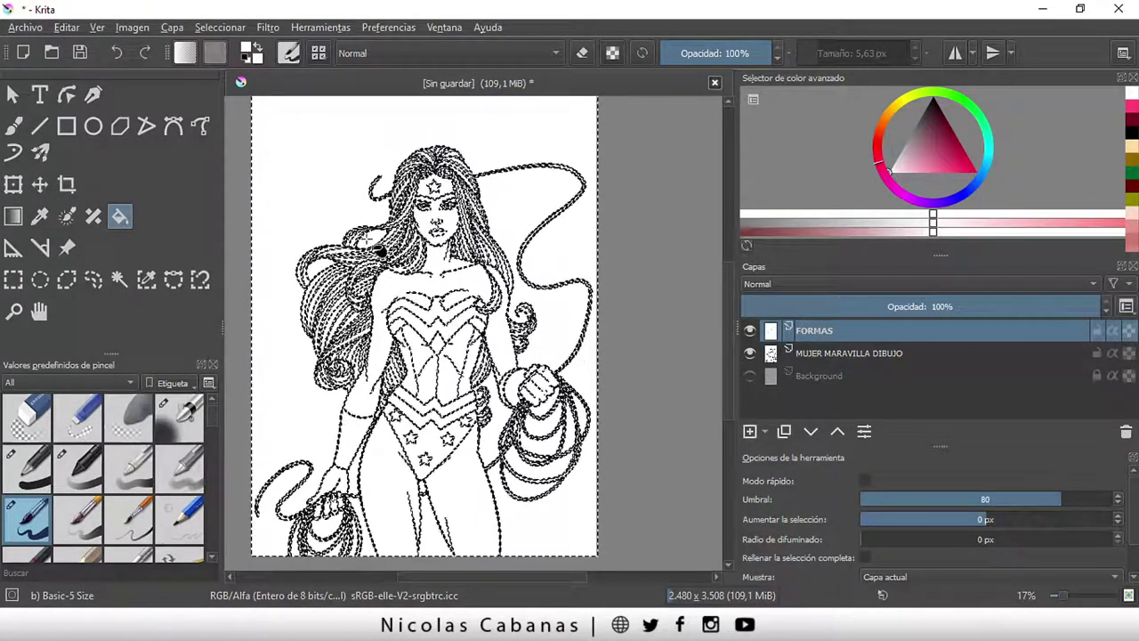
click(751, 357)
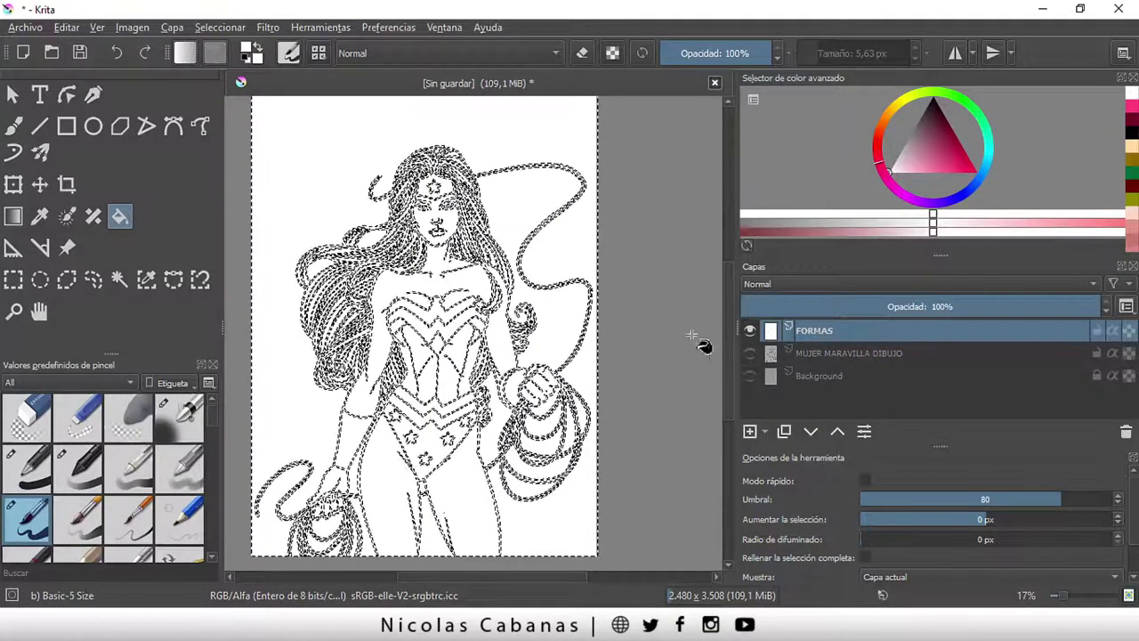
- Zoom in on the white FORMAS fill, toggling the Background layer off and on to compare
scroll(392, 227, up, 1)
scroll(400, 237, up, 1)
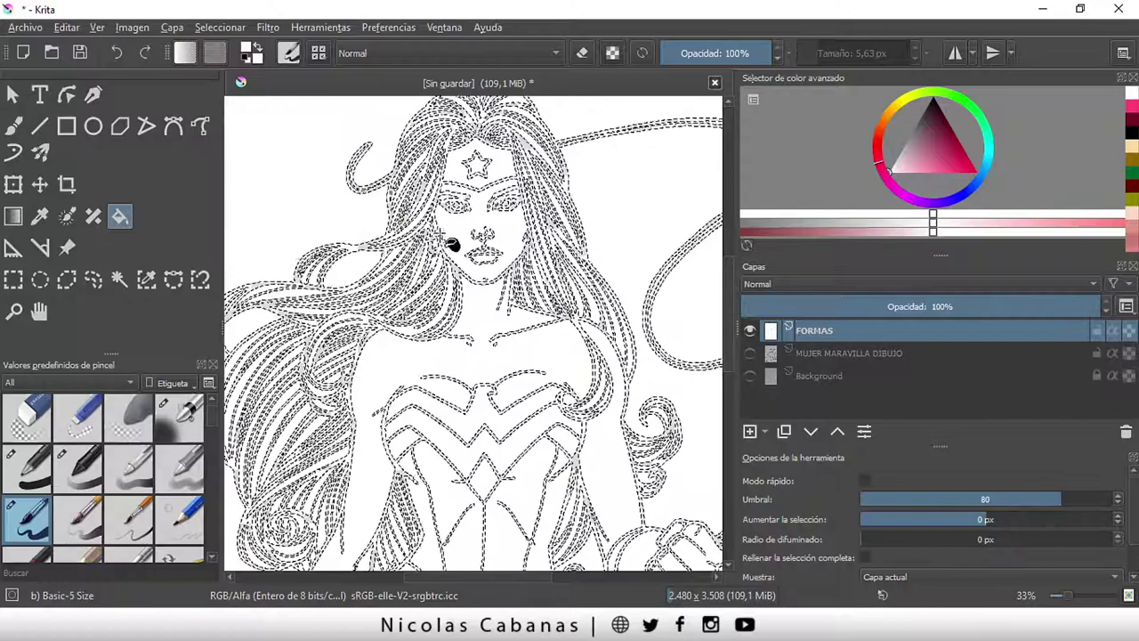
scroll(481, 258, up, 1)
scroll(454, 294, up, 1)
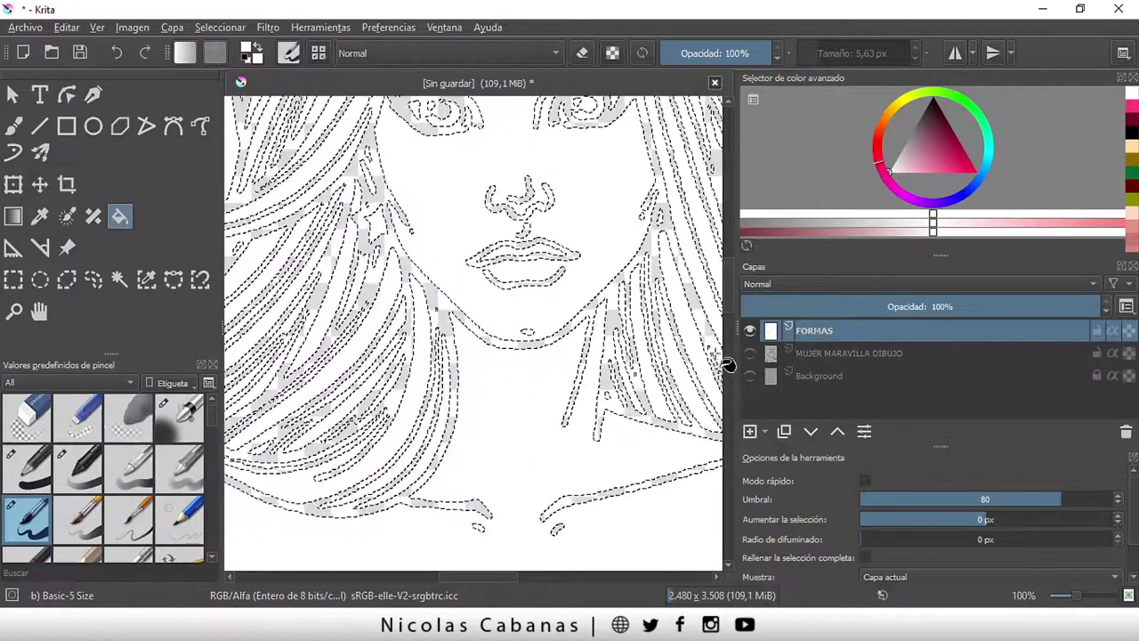
click(749, 376)
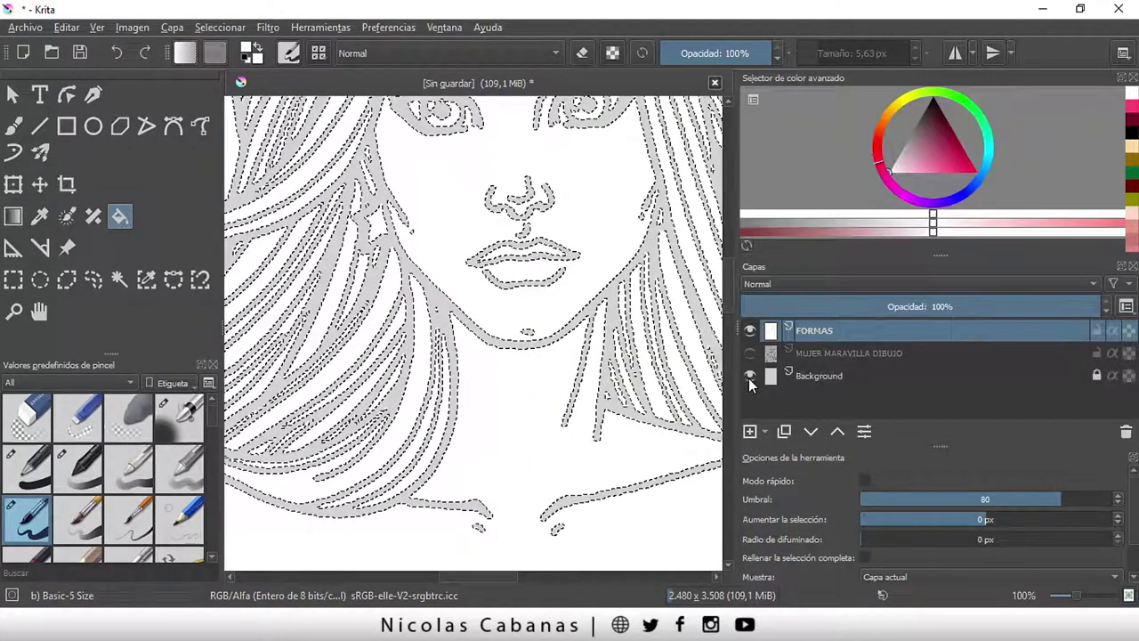
scroll(374, 401, up, 1)
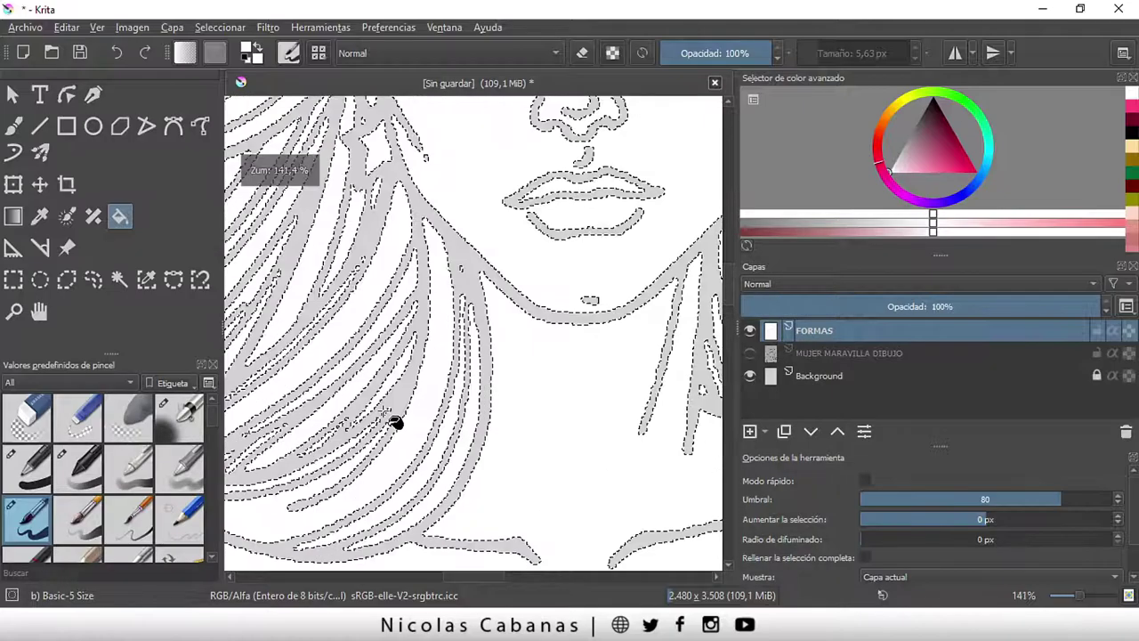
scroll(394, 419, up, 1)
scroll(407, 427, down, 1)
scroll(415, 419, down, 1)
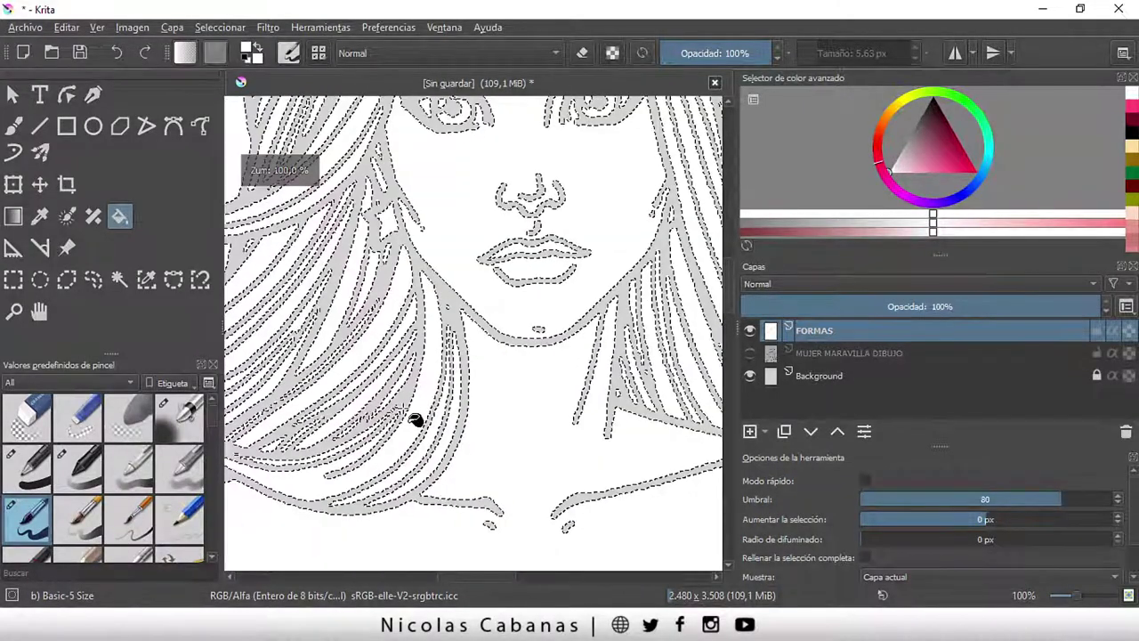
scroll(414, 419, down, 2)
click(747, 376)
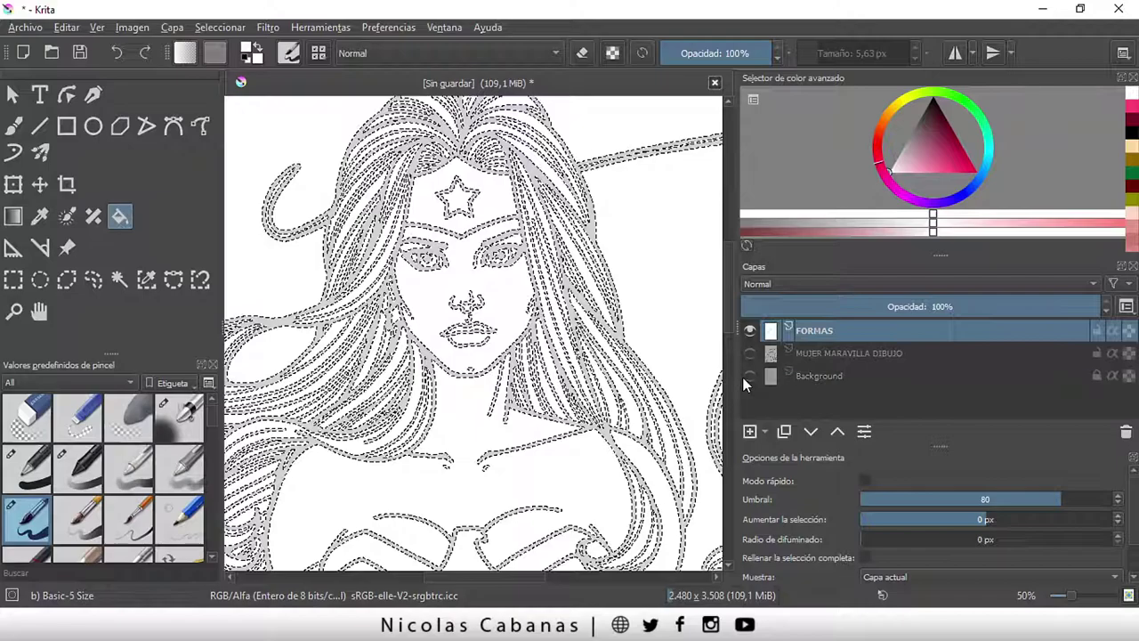
scroll(415, 429, up, 3)
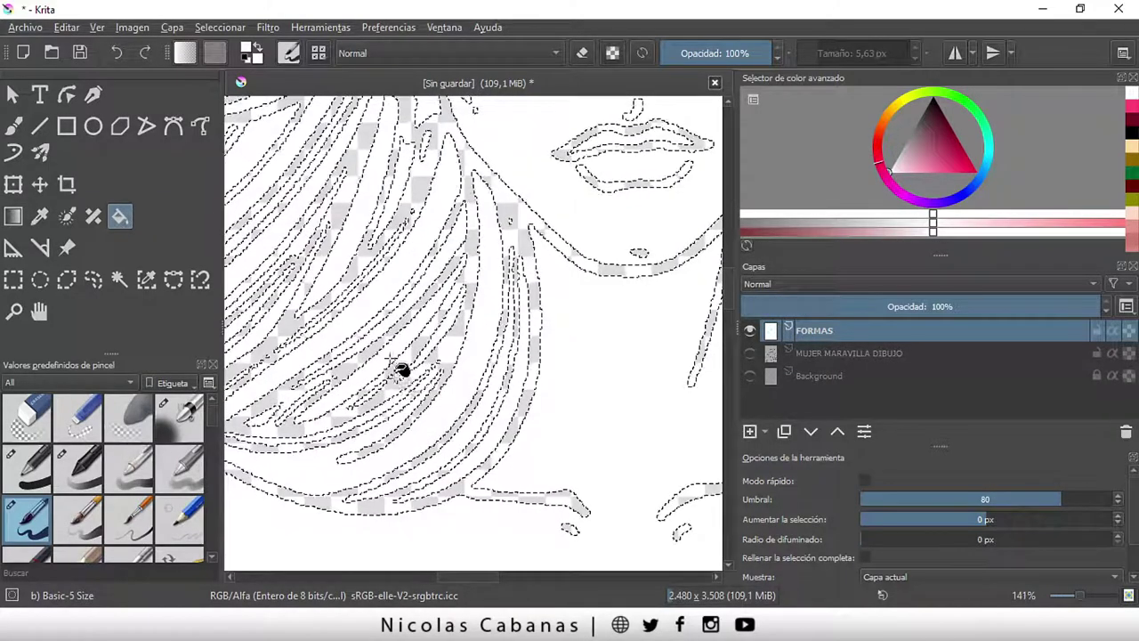
click(747, 376)
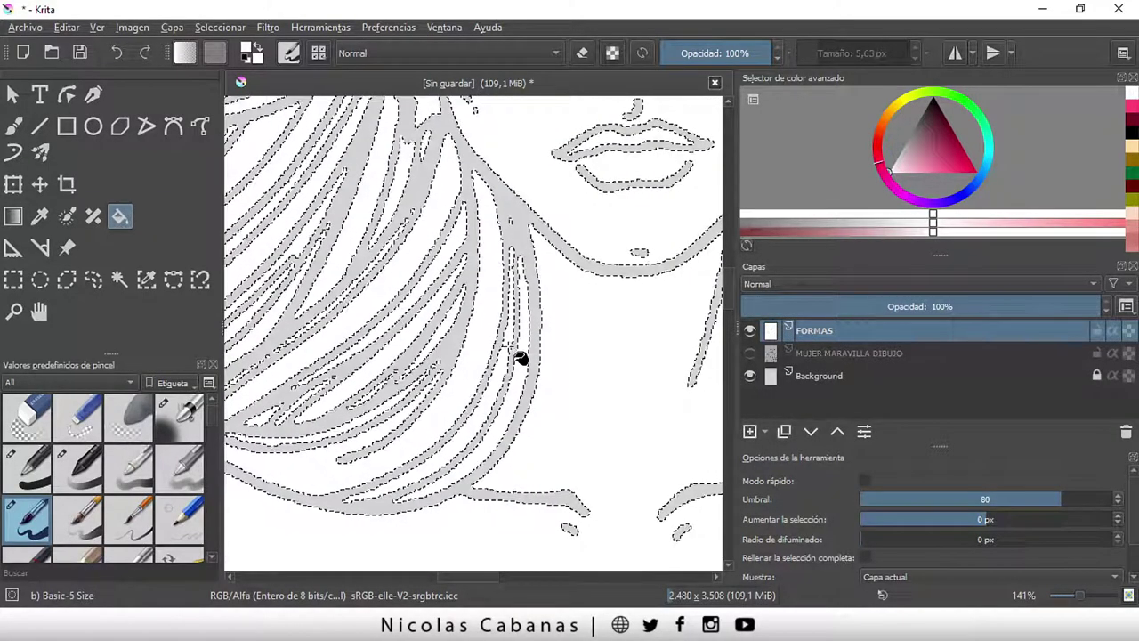
- Pan across the page and briefly show, then re-hide, the MUJER MARAVILLA DIBUJO line art
scroll(540, 368, down, 1)
scroll(539, 368, down, 2)
scroll(565, 391, down, 1)
scroll(579, 397, down, 1)
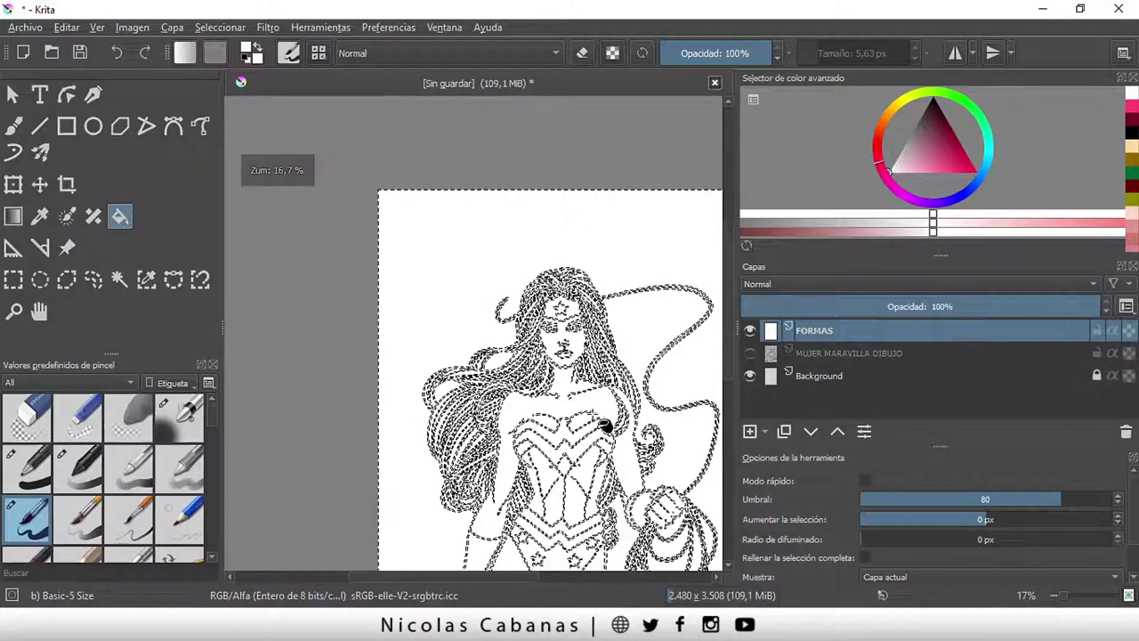
drag(463, 574, 516, 574)
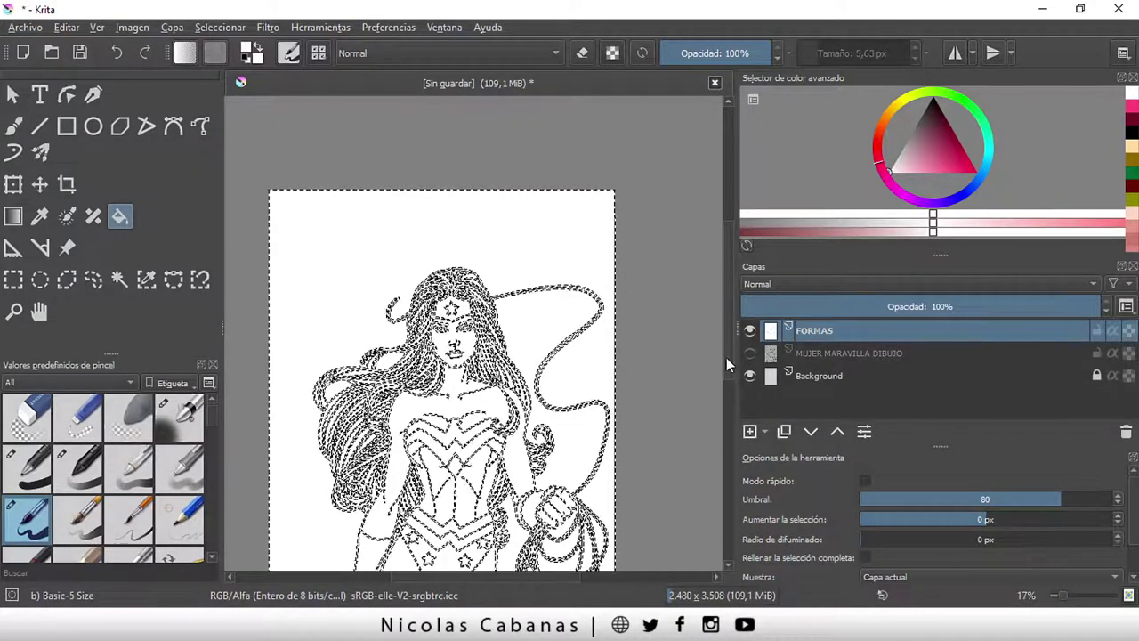
drag(726, 357, 719, 394)
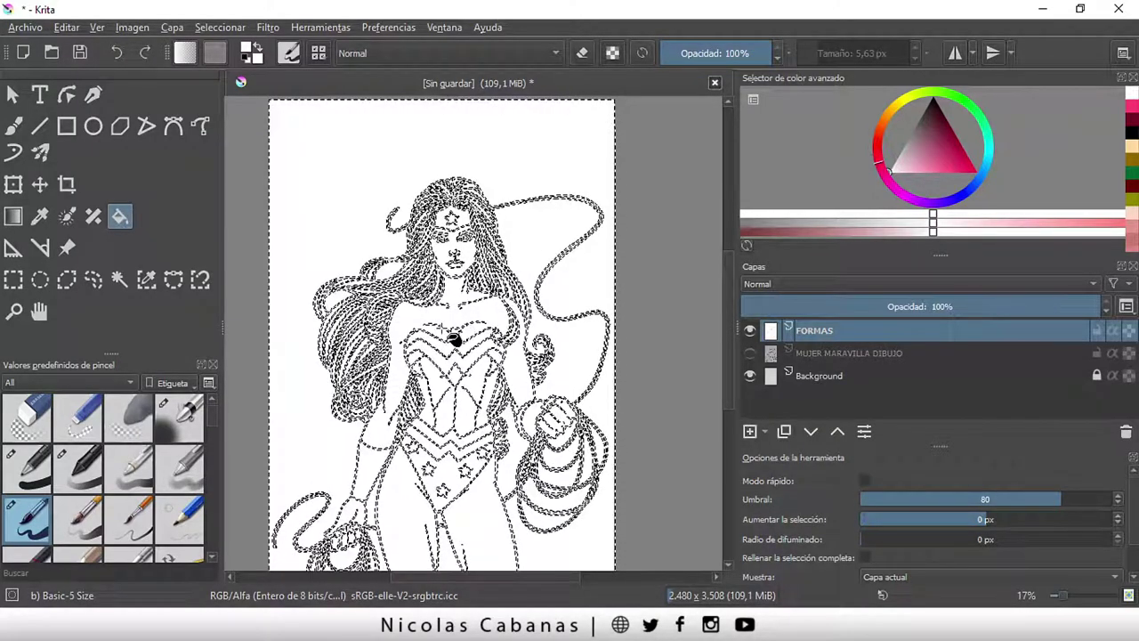
scroll(460, 261, up, 3)
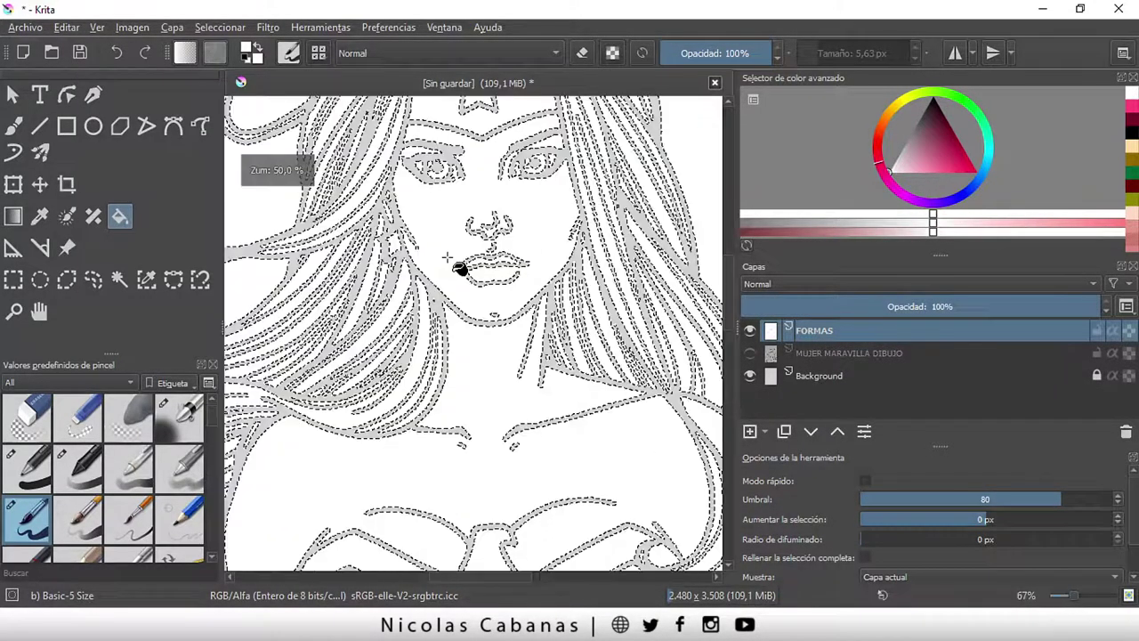
scroll(418, 346, up, 1)
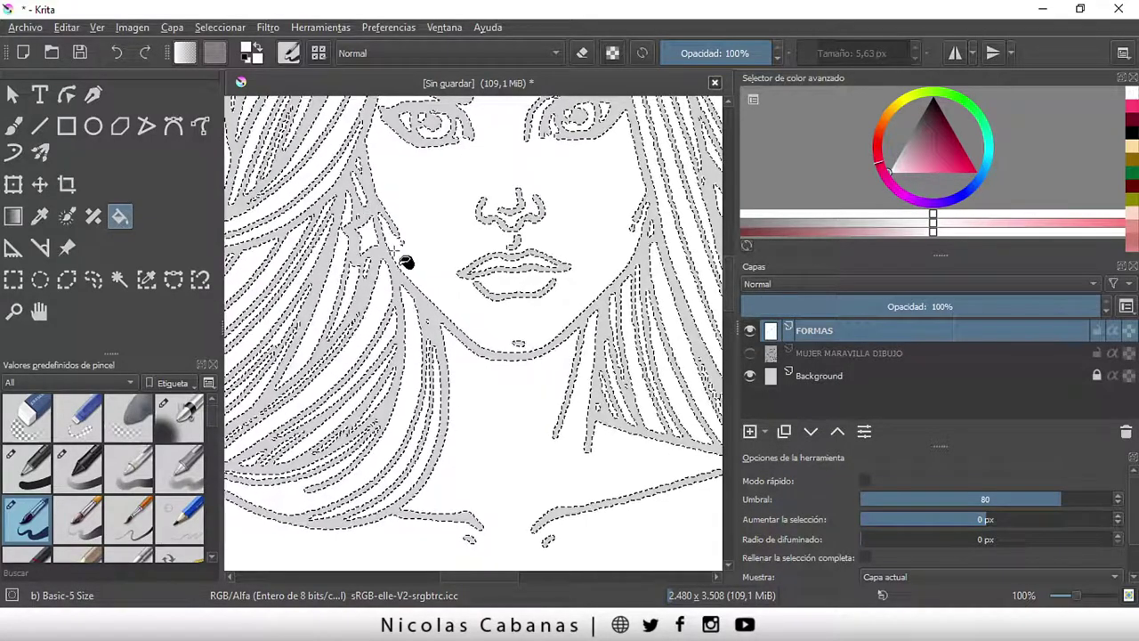
click(747, 355)
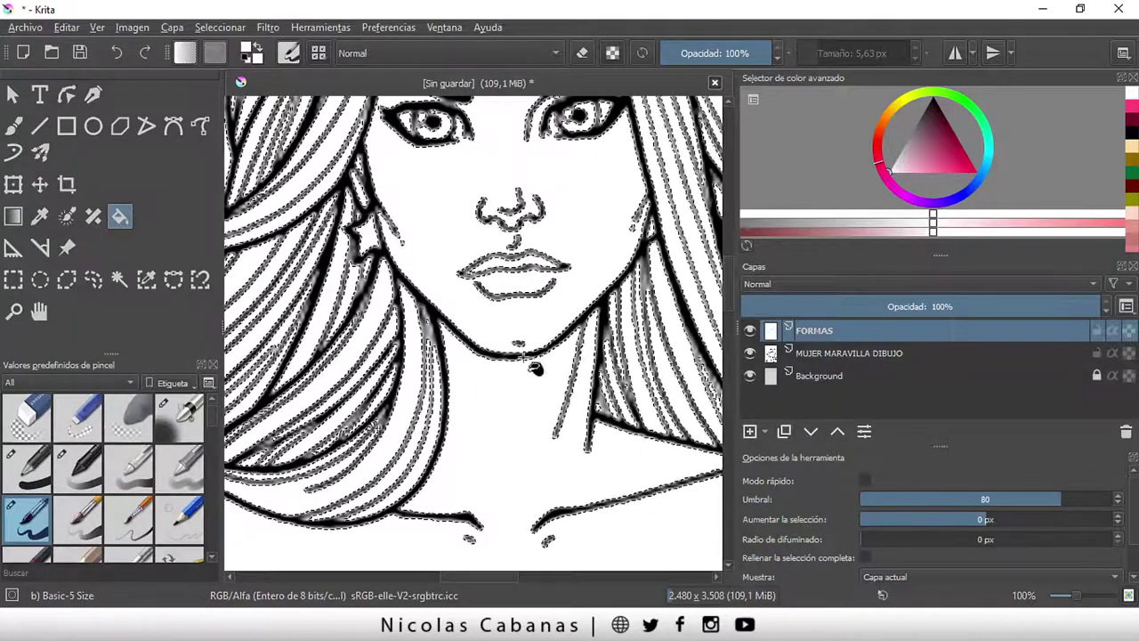
click(751, 354)
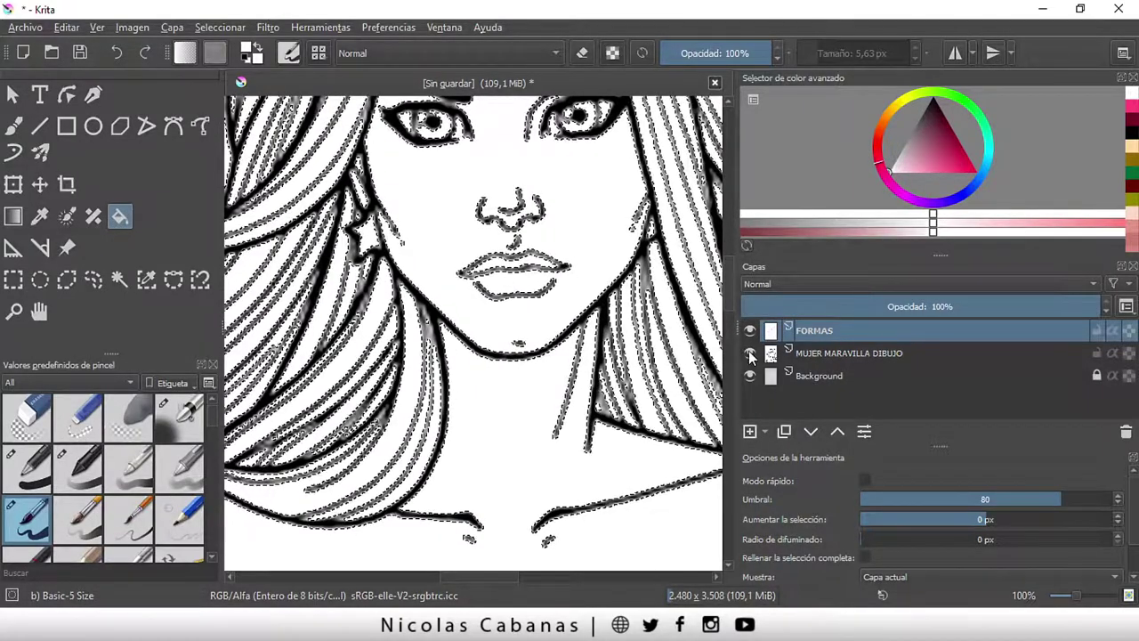
scroll(667, 410, down, 1)
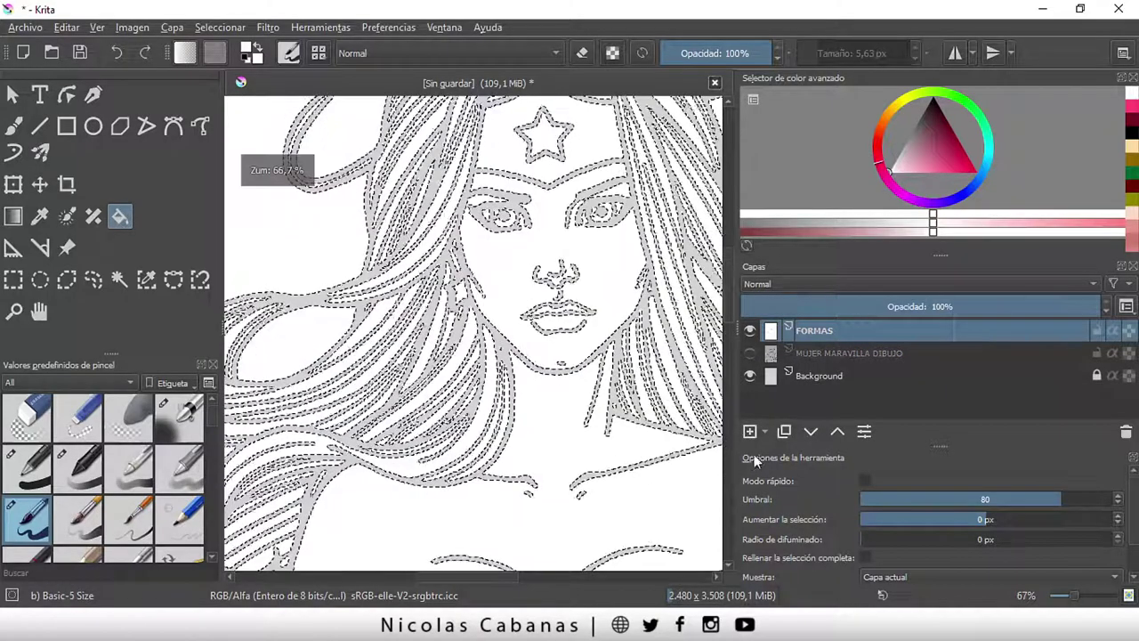
click(750, 433)
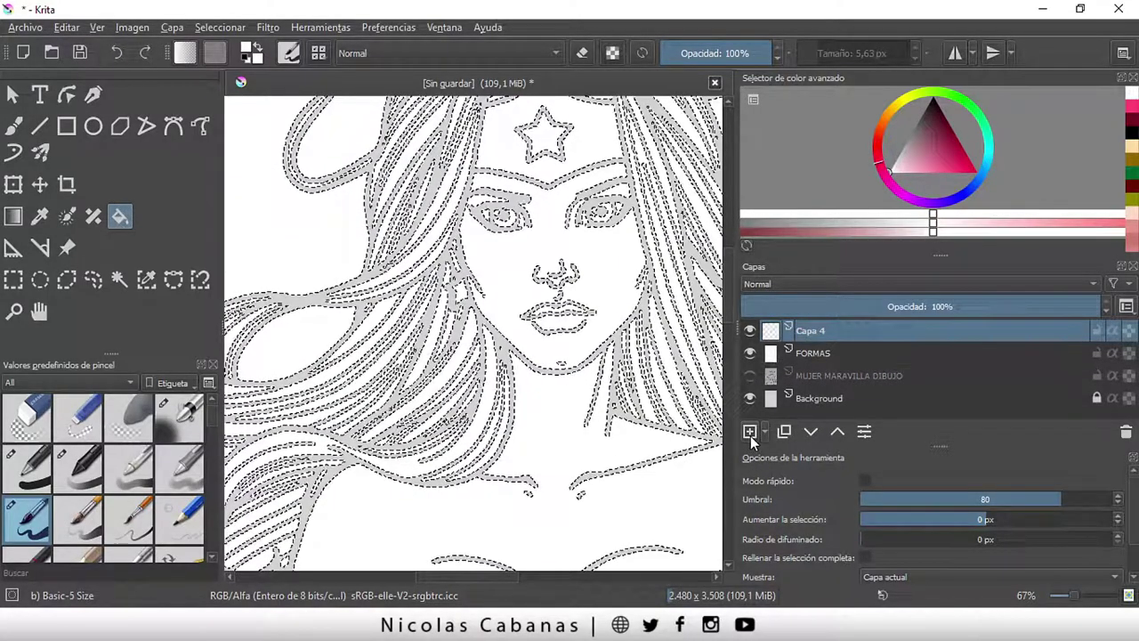
double_click(812, 331)
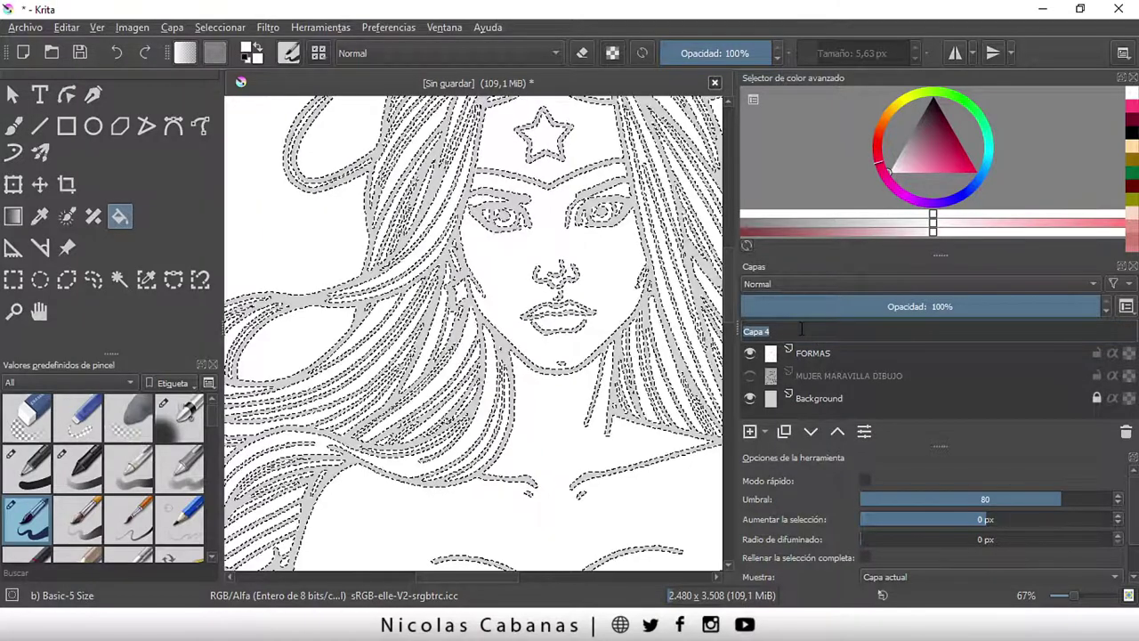
text(LINEAS)
key(Return)
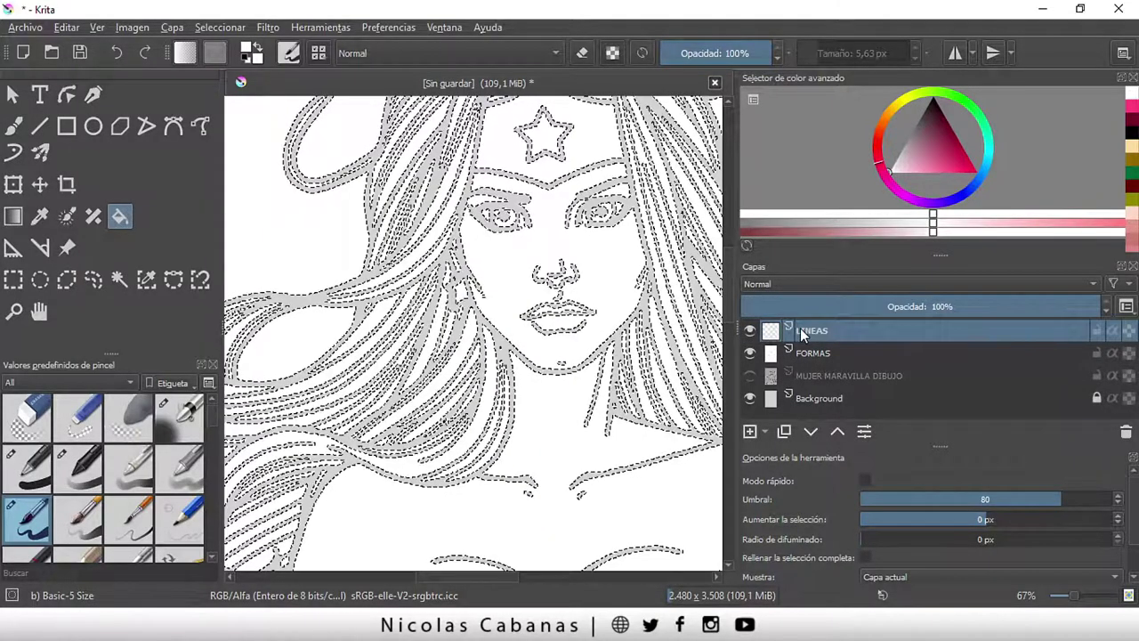
scroll(632, 420, down, 2)
scroll(614, 418, down, 1)
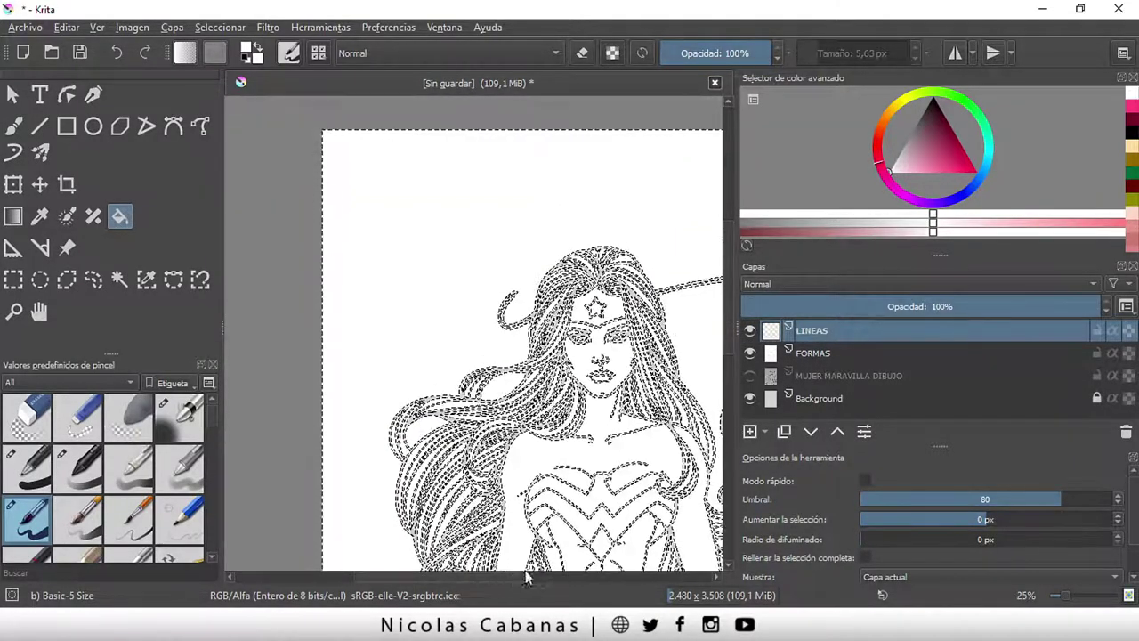
drag(504, 573, 580, 571)
scroll(534, 552, down, 1)
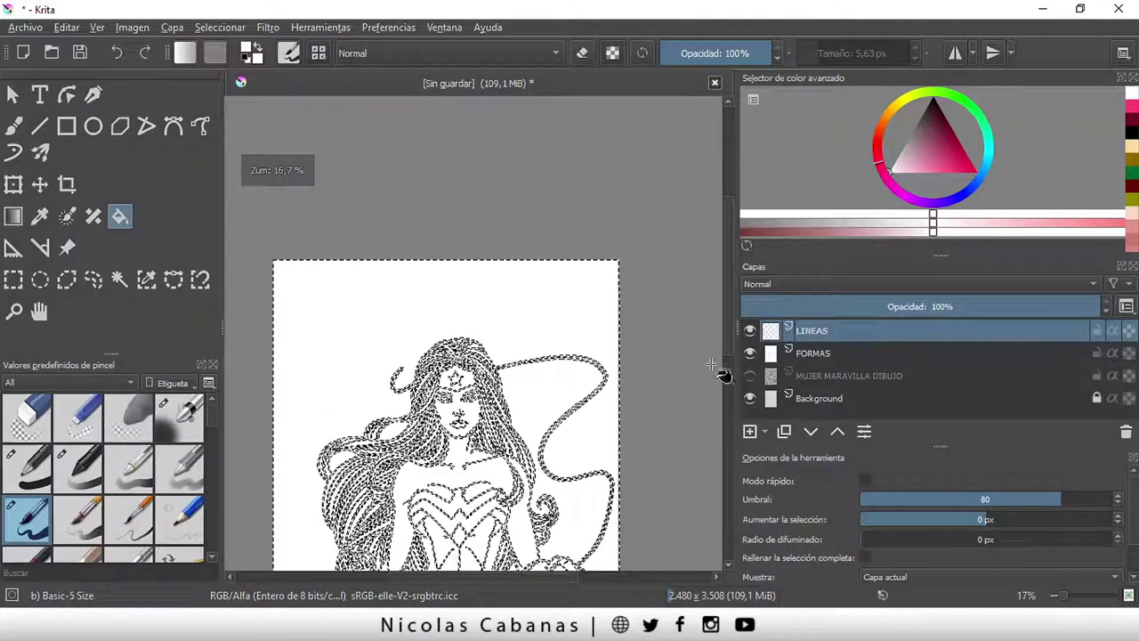
drag(728, 334, 667, 475)
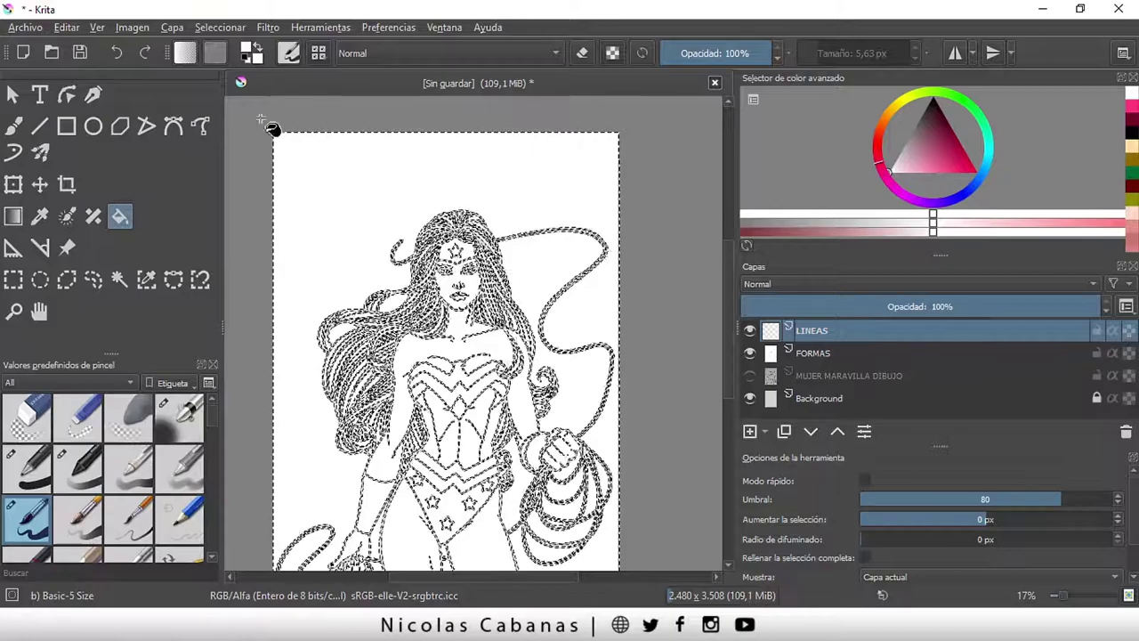
- Invert the line-art selection and choose black in the Advanced Color Selector
click(218, 30)
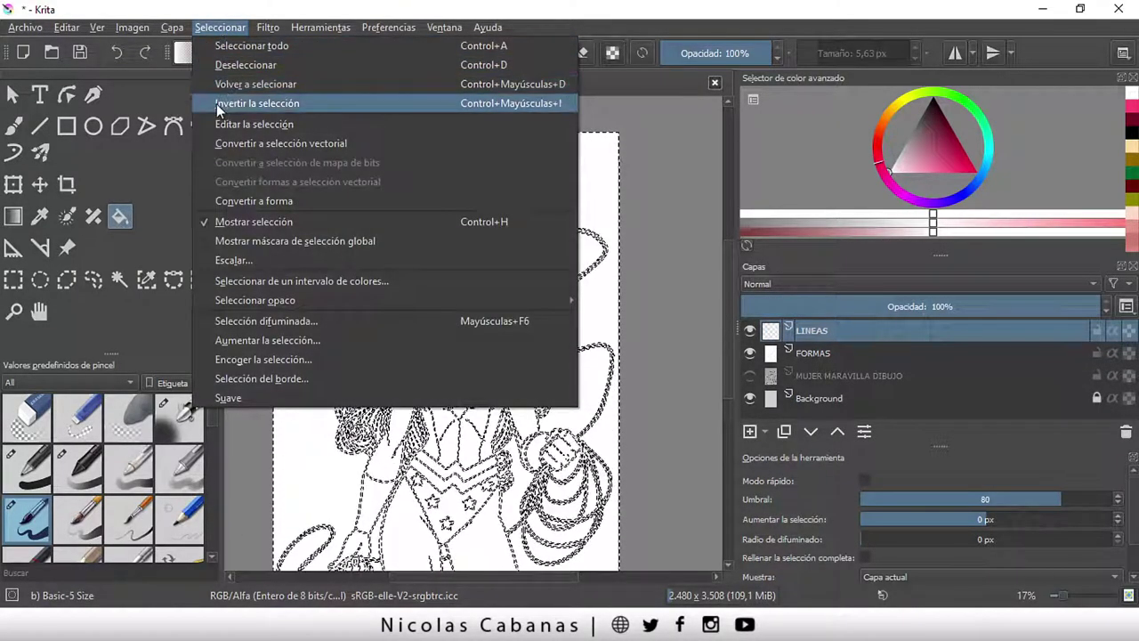
click(301, 104)
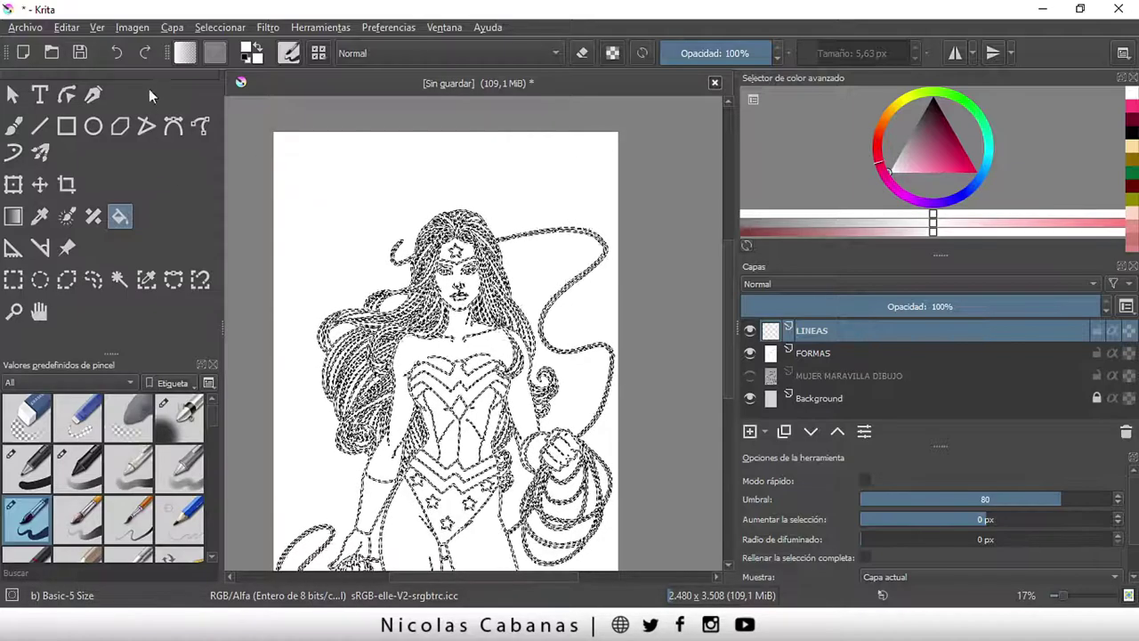
drag(917, 135, 930, 96)
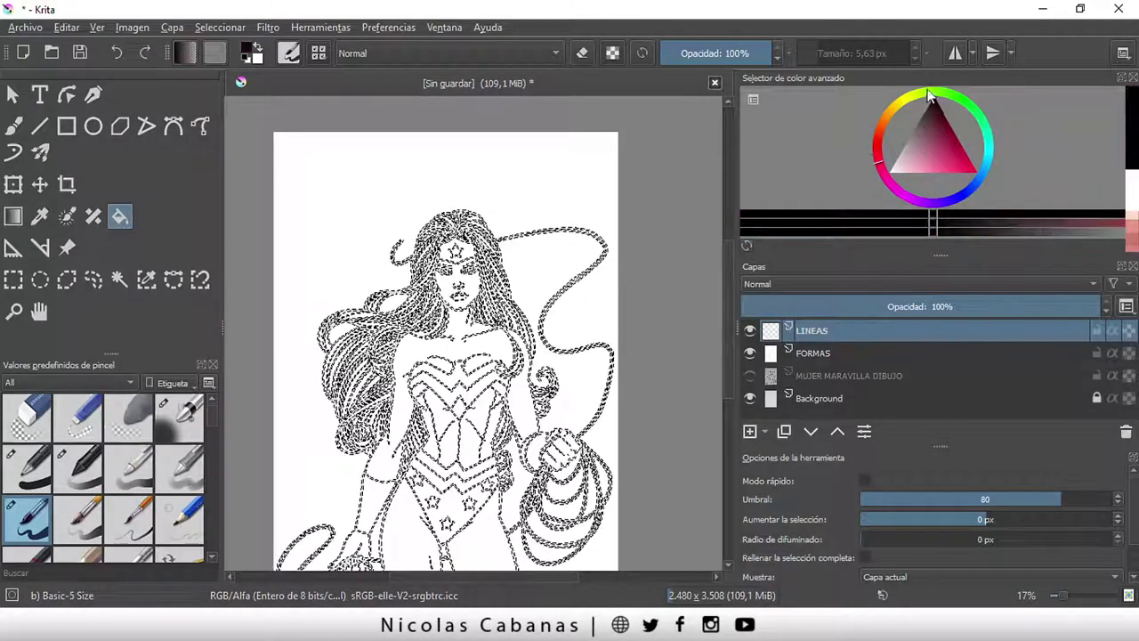
scroll(492, 310, up, 2)
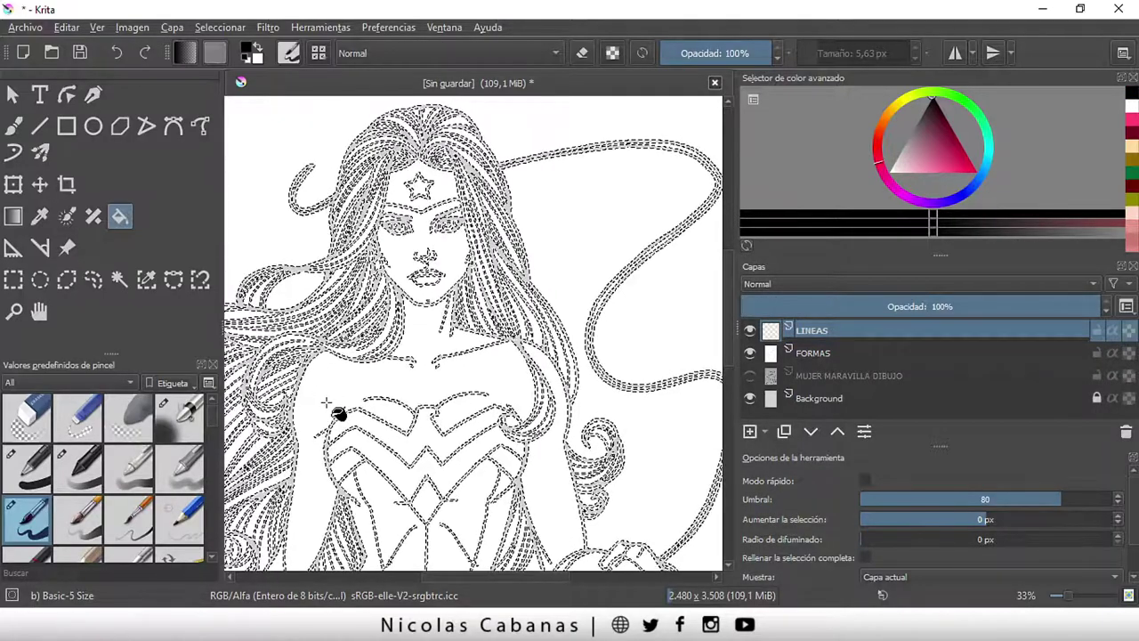
- Fill the selection black twice on LINEAS, then make FORMAS active and deselect
click(329, 404)
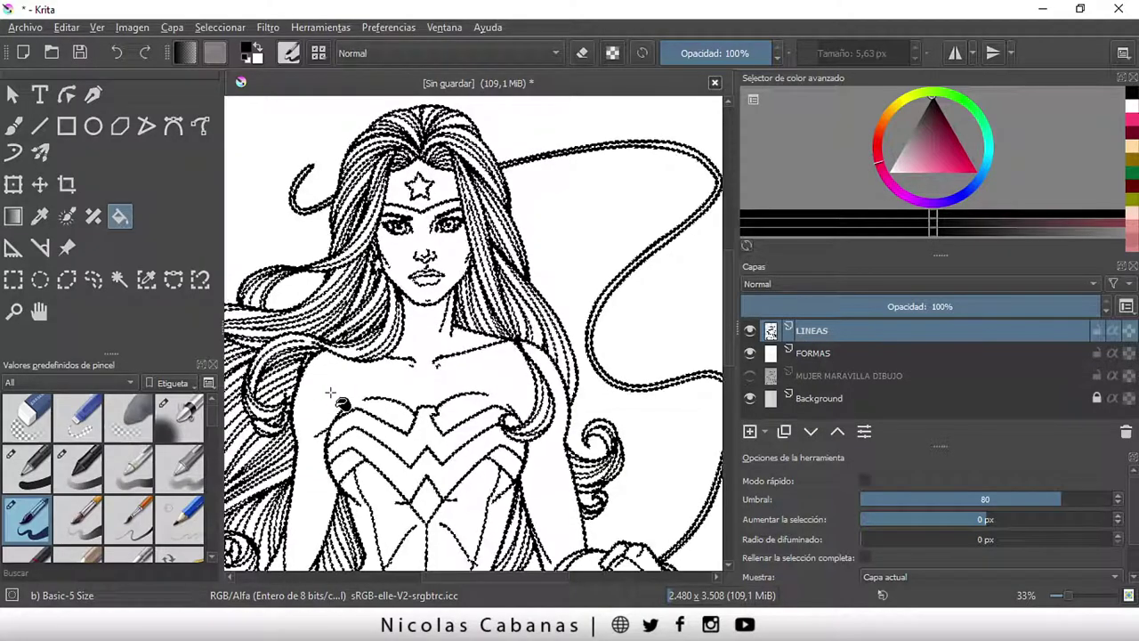
click(438, 349)
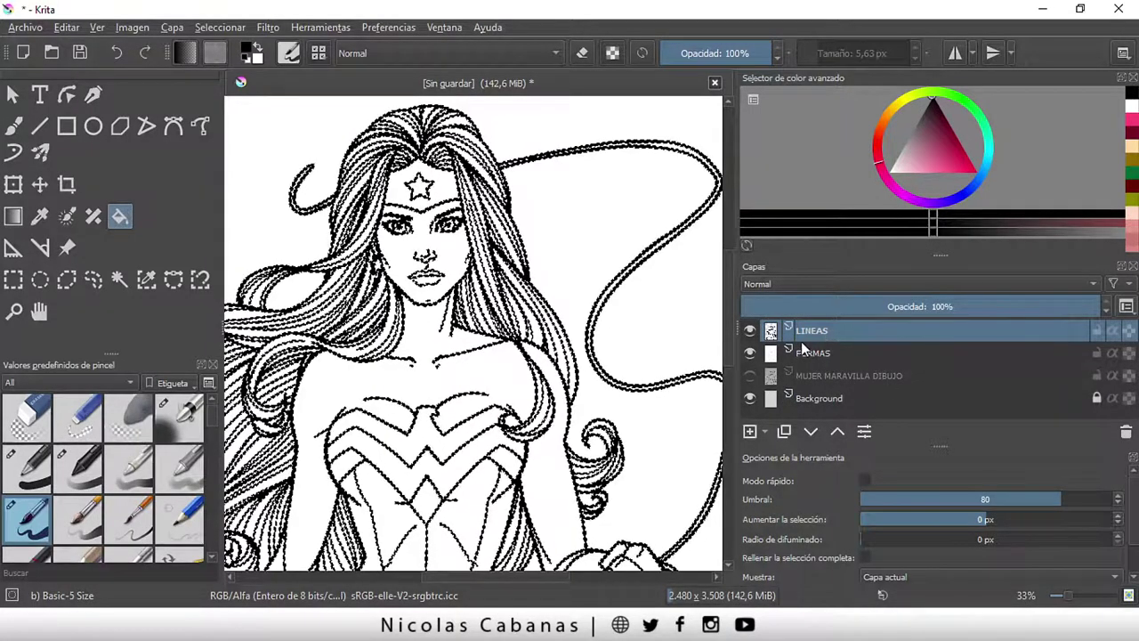
click(824, 353)
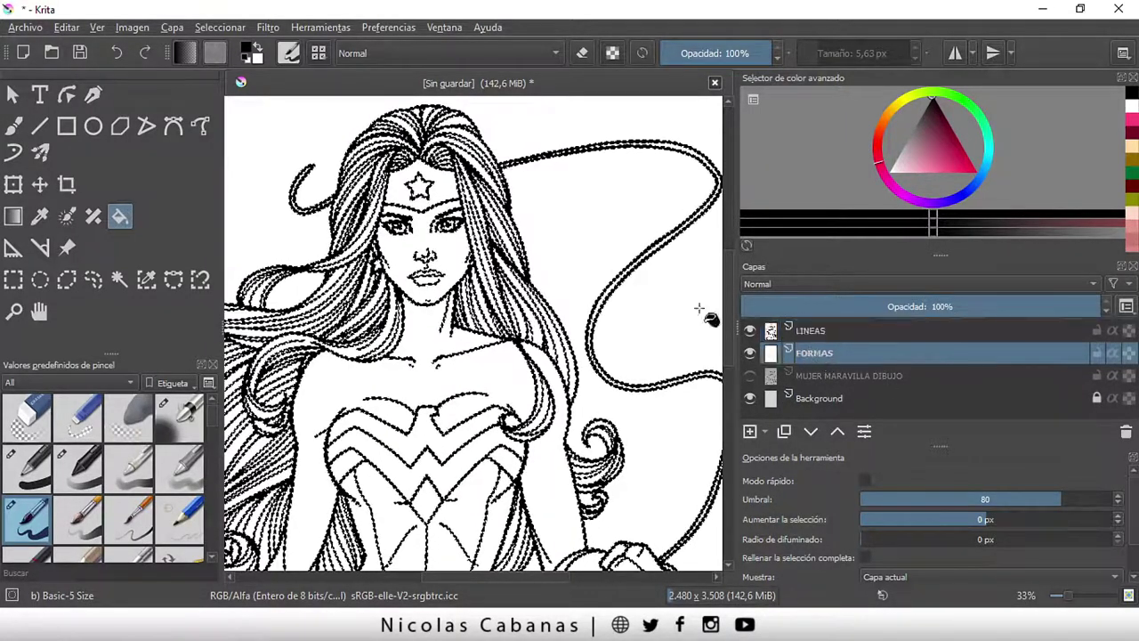
click(222, 26)
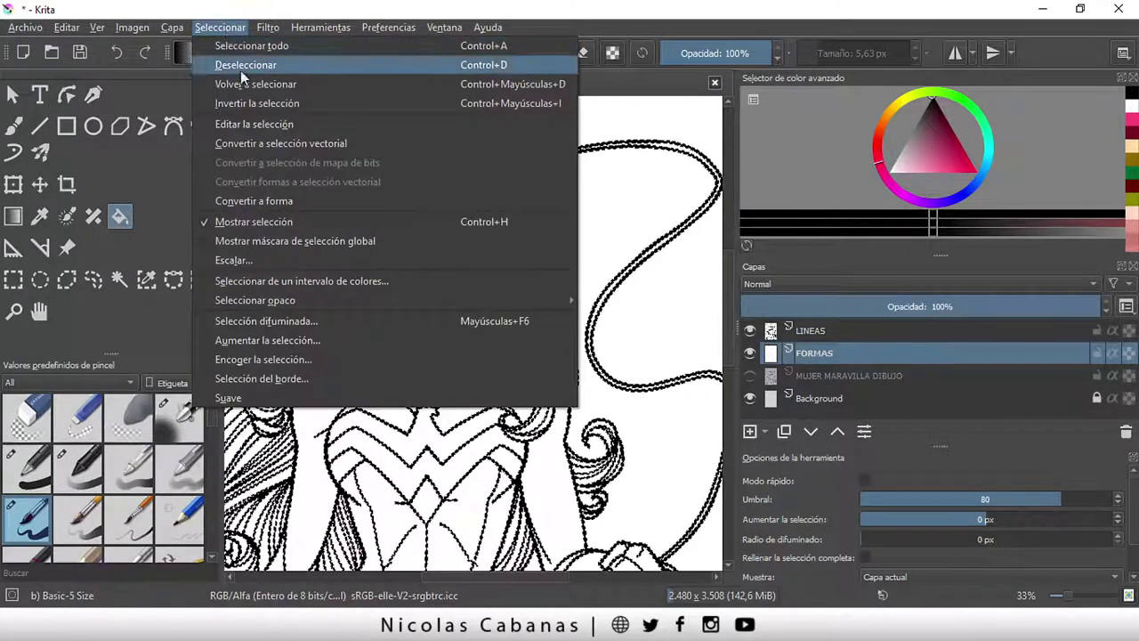
click(242, 67)
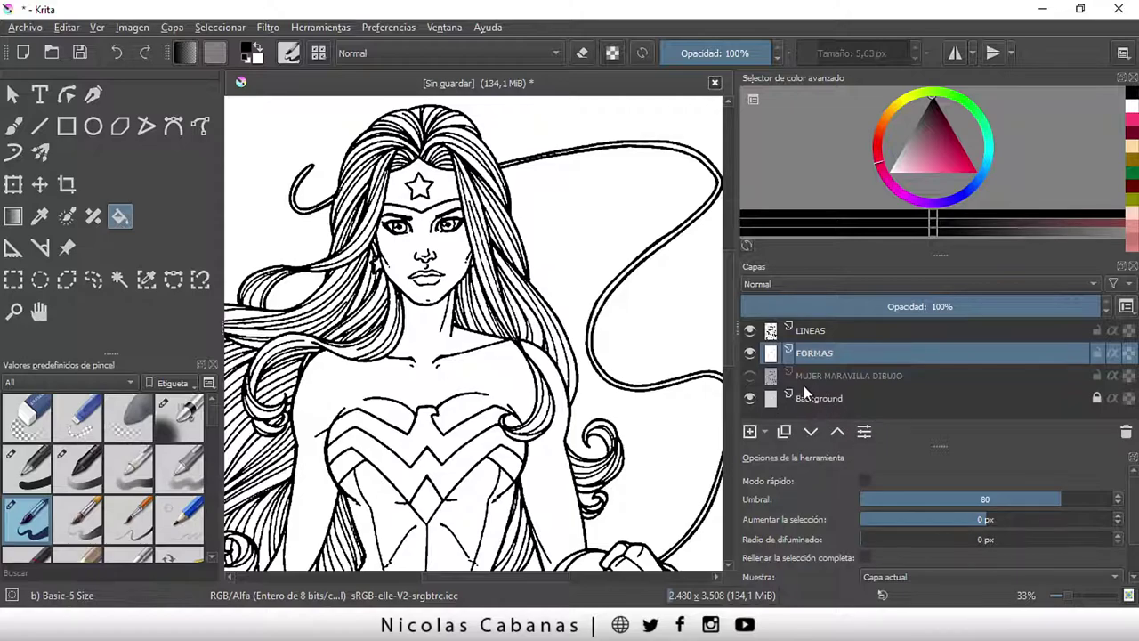
click(749, 376)
click(750, 353)
click(749, 330)
scroll(382, 258, up, 2)
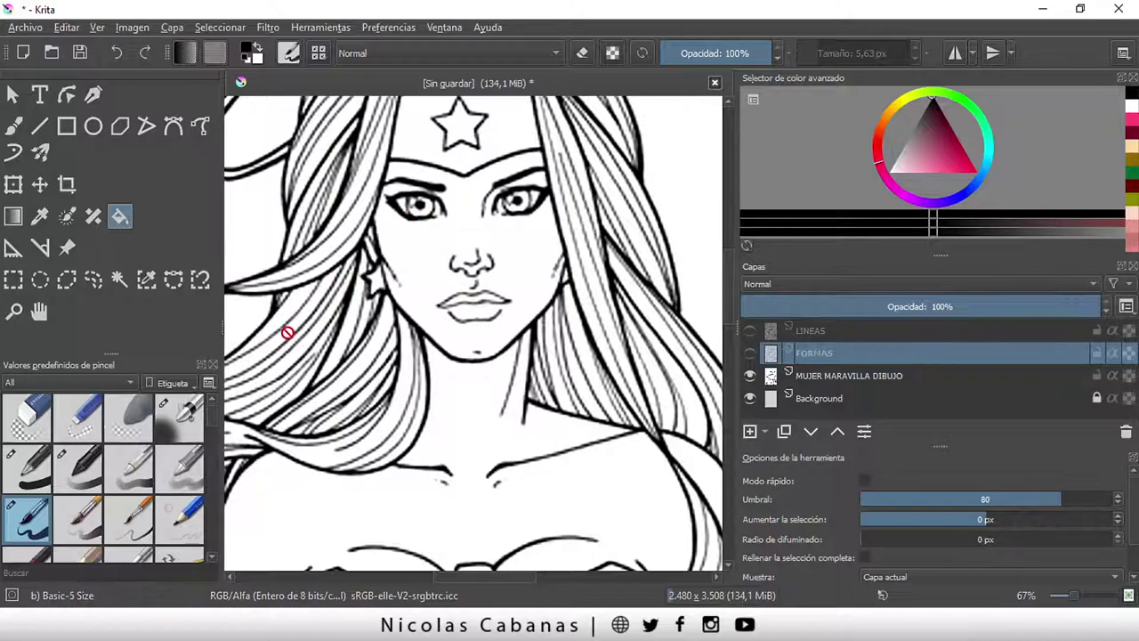
key(Tab)
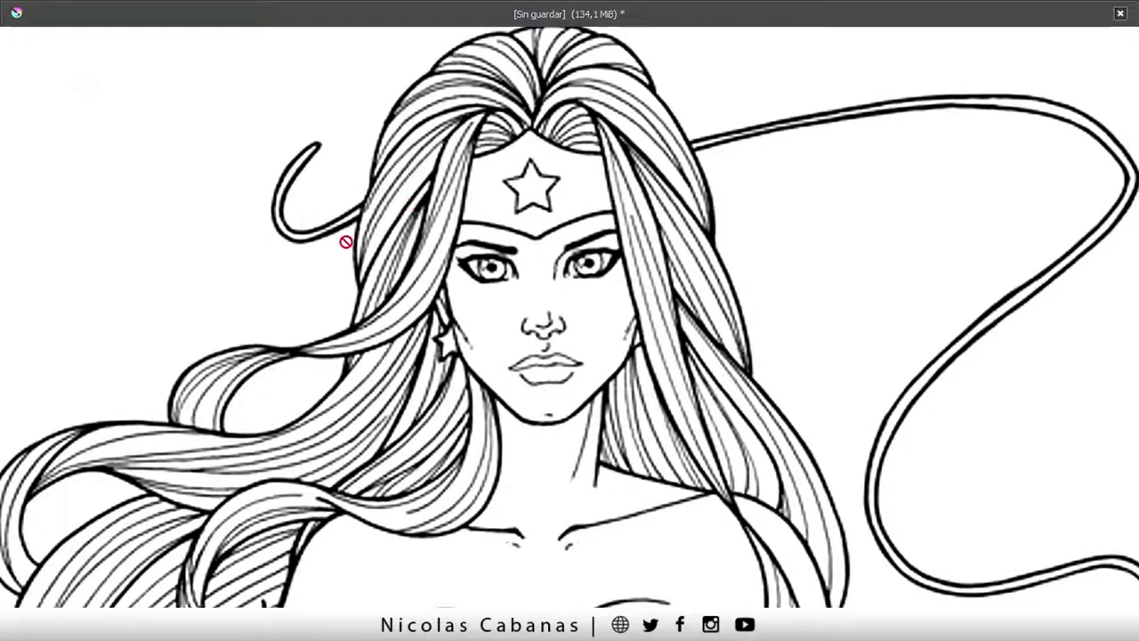
key(Tab)
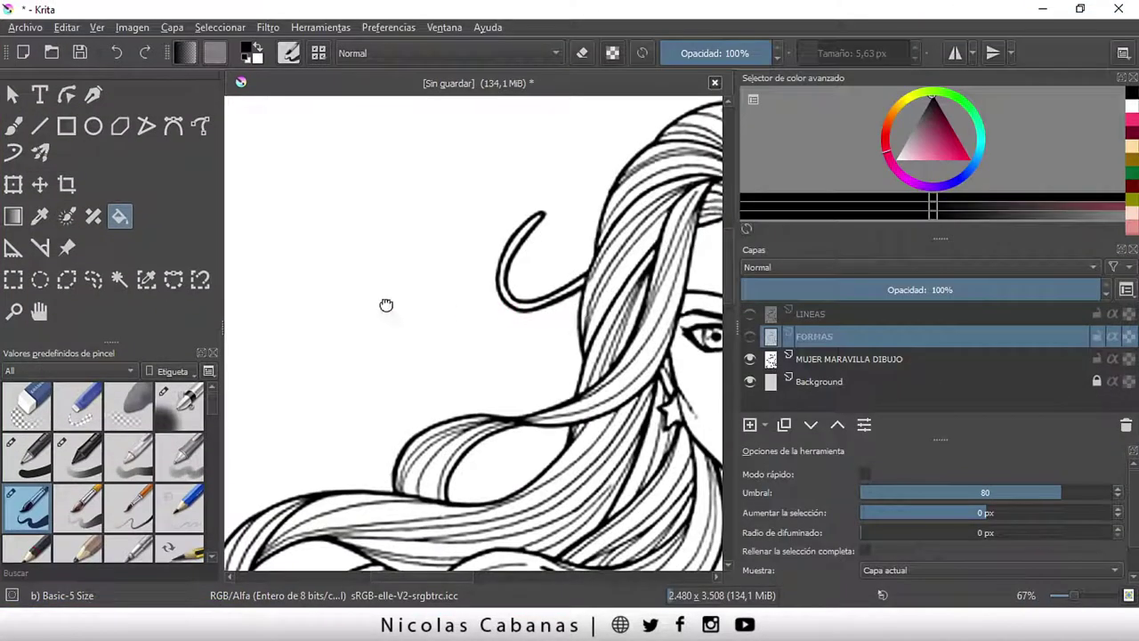
scroll(476, 287, up, 2)
drag(476, 287, 383, 341)
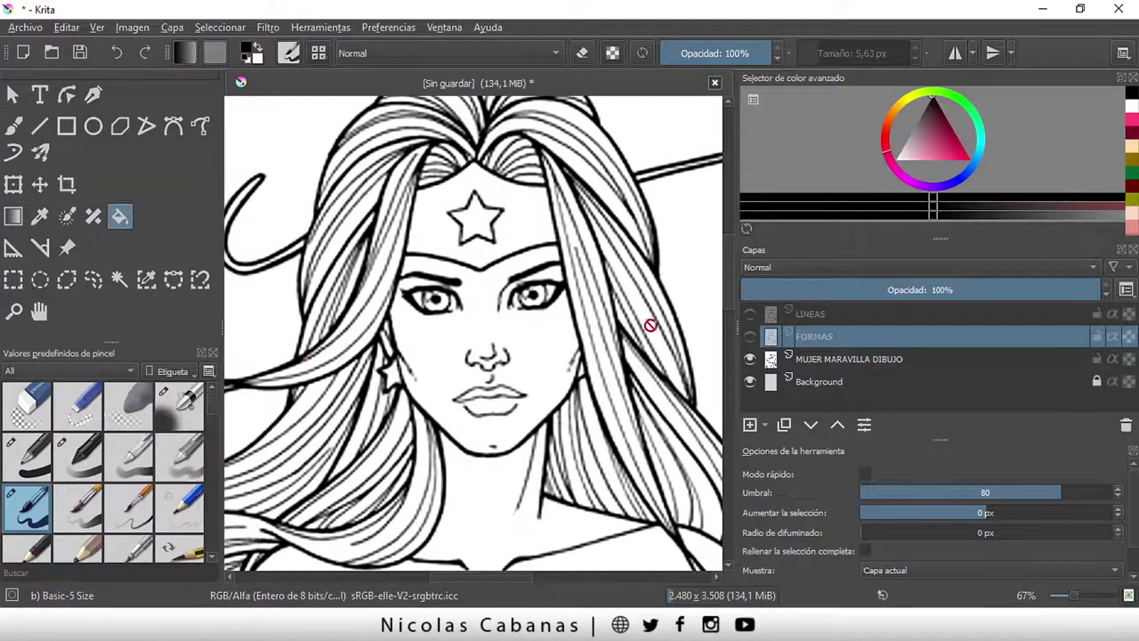
click(752, 363)
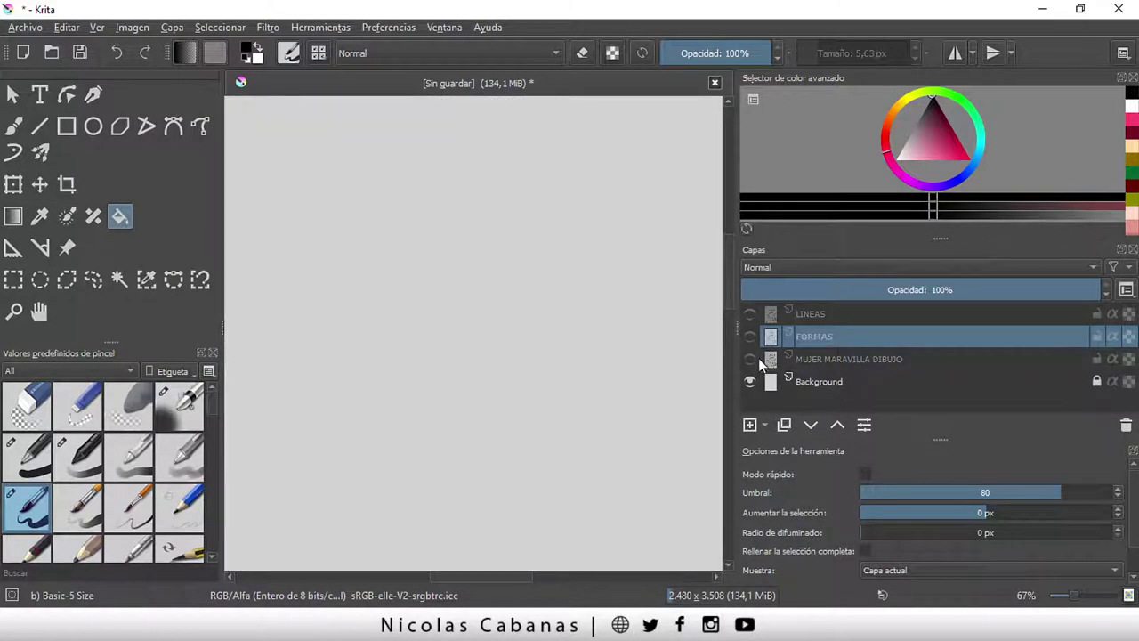
click(750, 314)
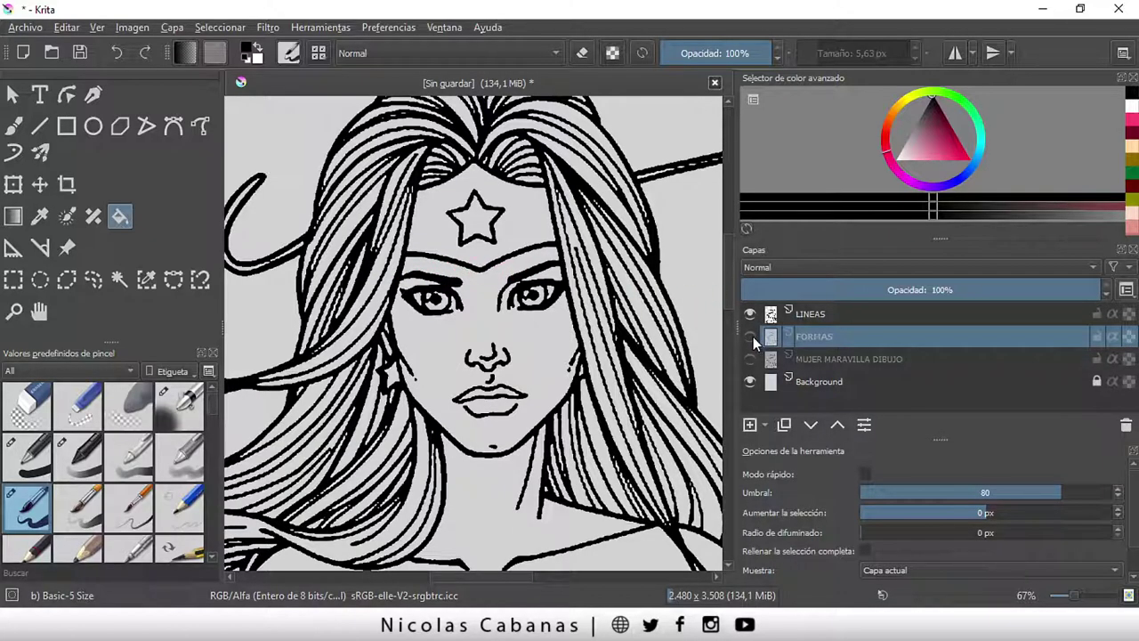
mouse_move(814, 336)
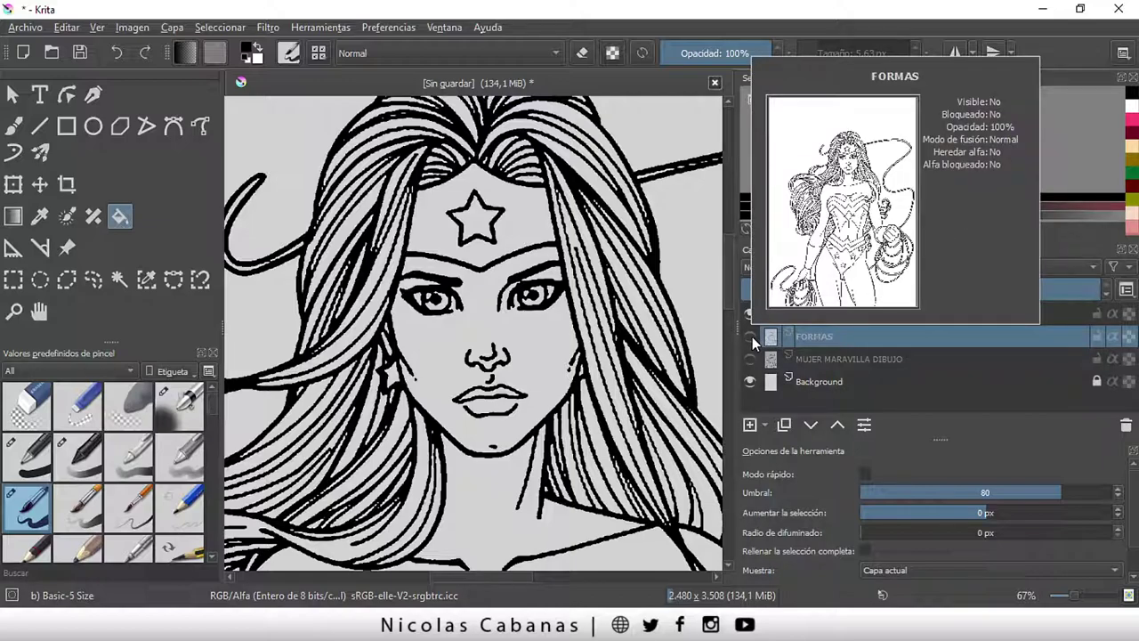
click(750, 336)
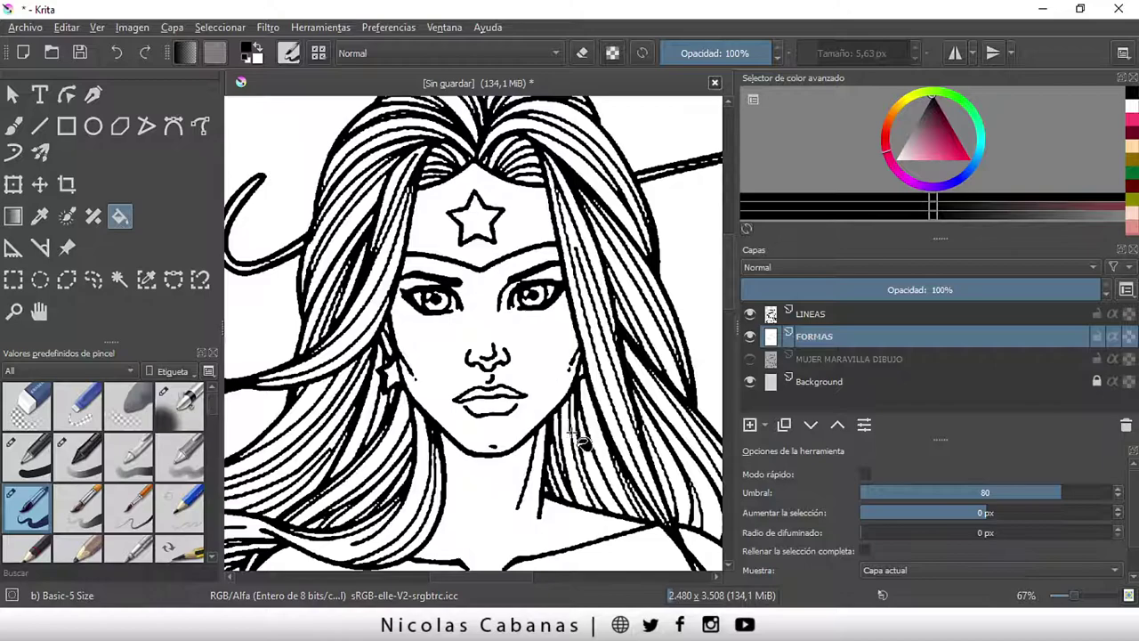
scroll(588, 445, down, 2)
scroll(726, 325, down, 3)
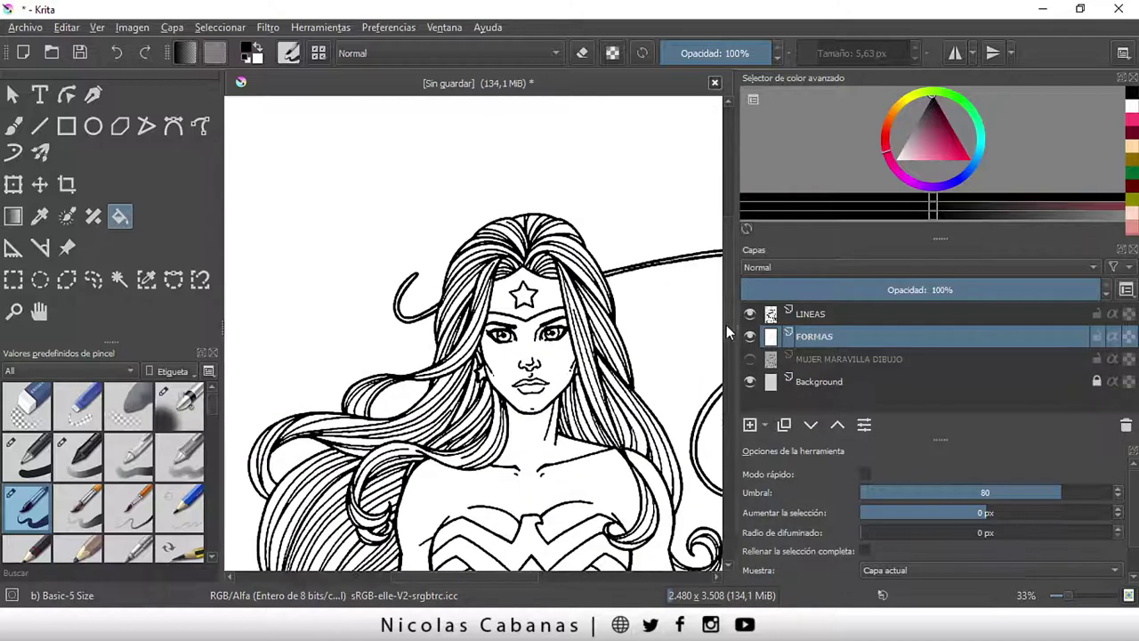
scroll(486, 577, down, 2)
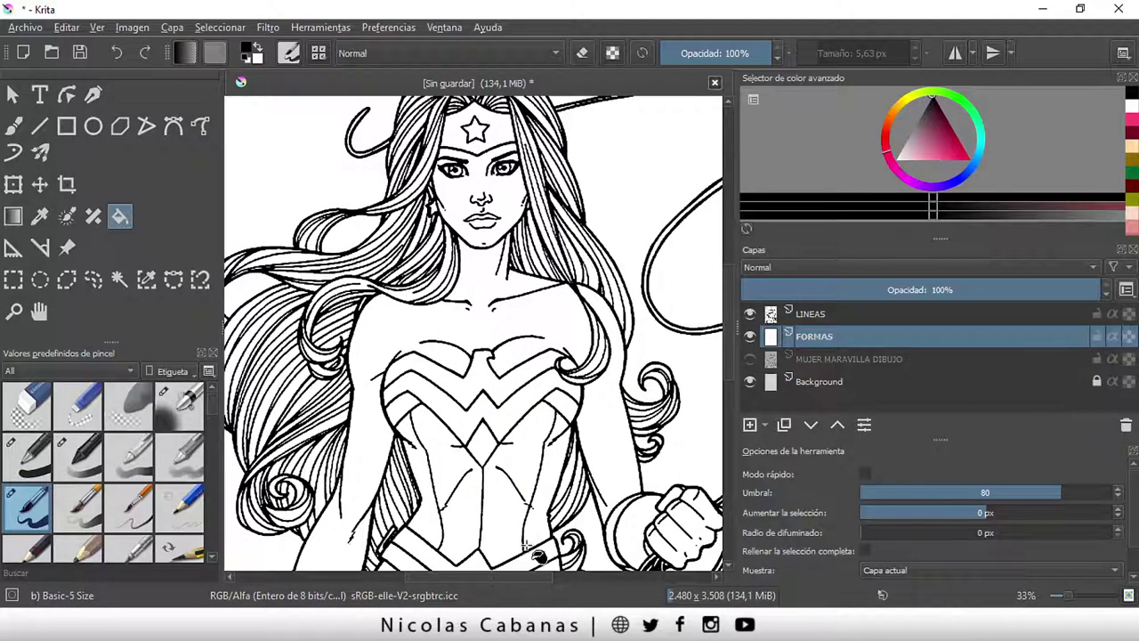
scroll(683, 456, down, 1)
scroll(727, 380, down, 3)
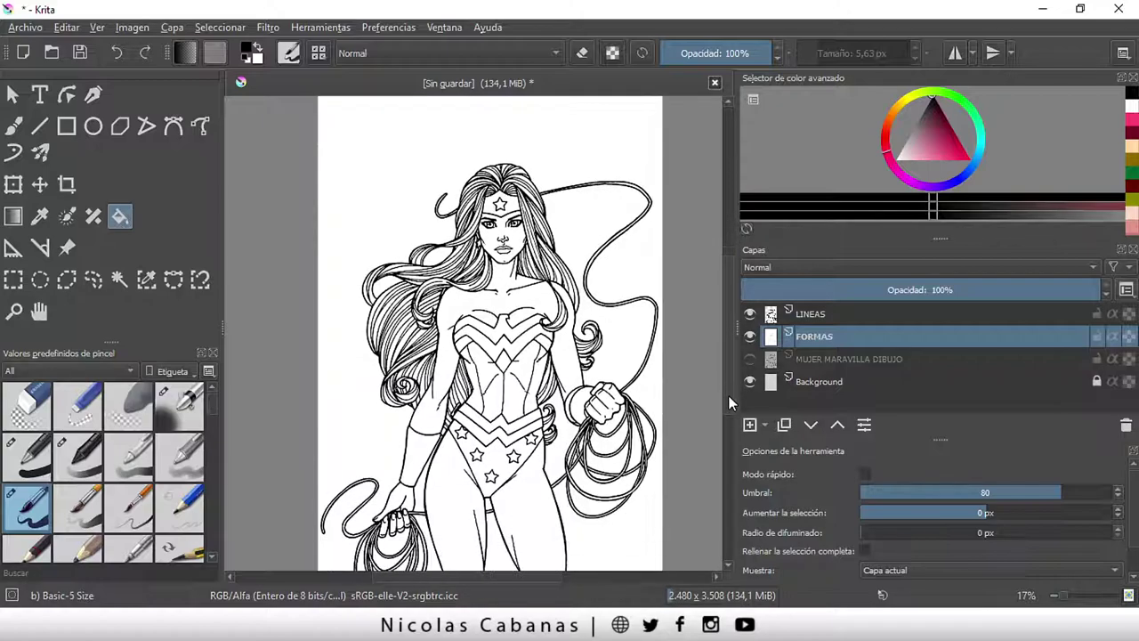
scroll(500, 575, right, 1)
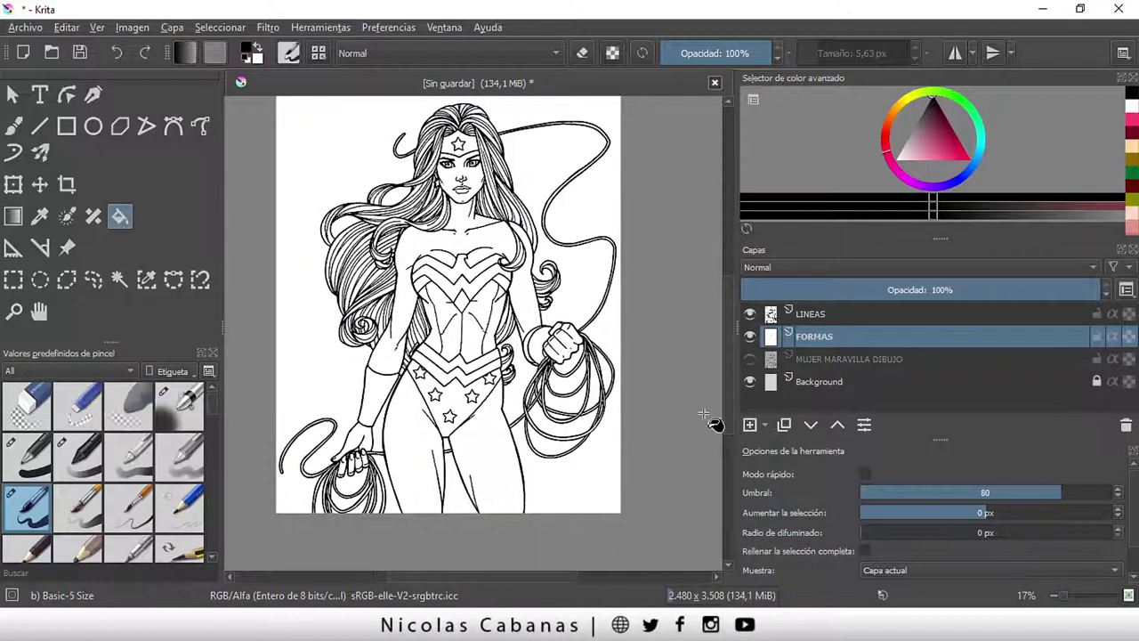
scroll(730, 379, up, 1)
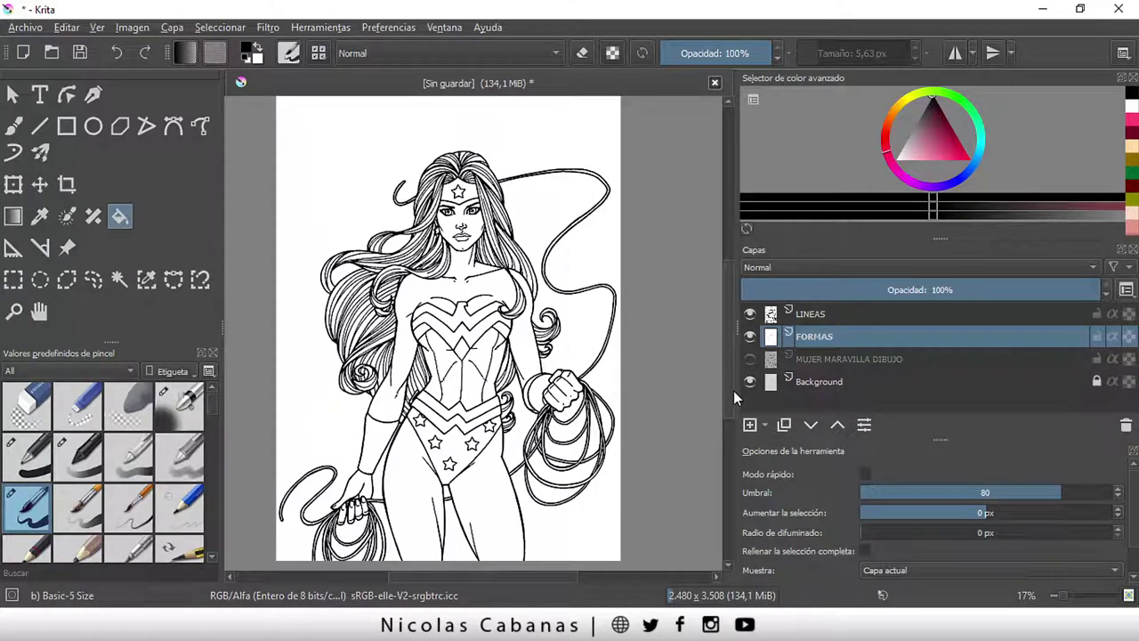
- Delete the LINEAS, FORMAS and MUJER MARAVILLA DIBUJO layers one after another
click(848, 315)
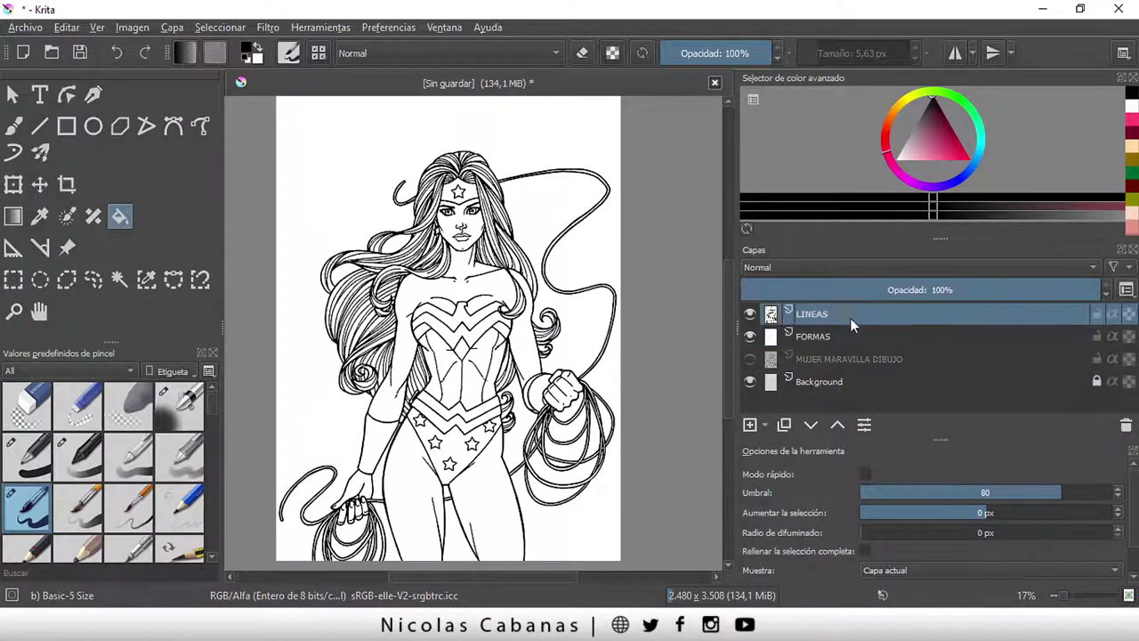
click(1126, 426)
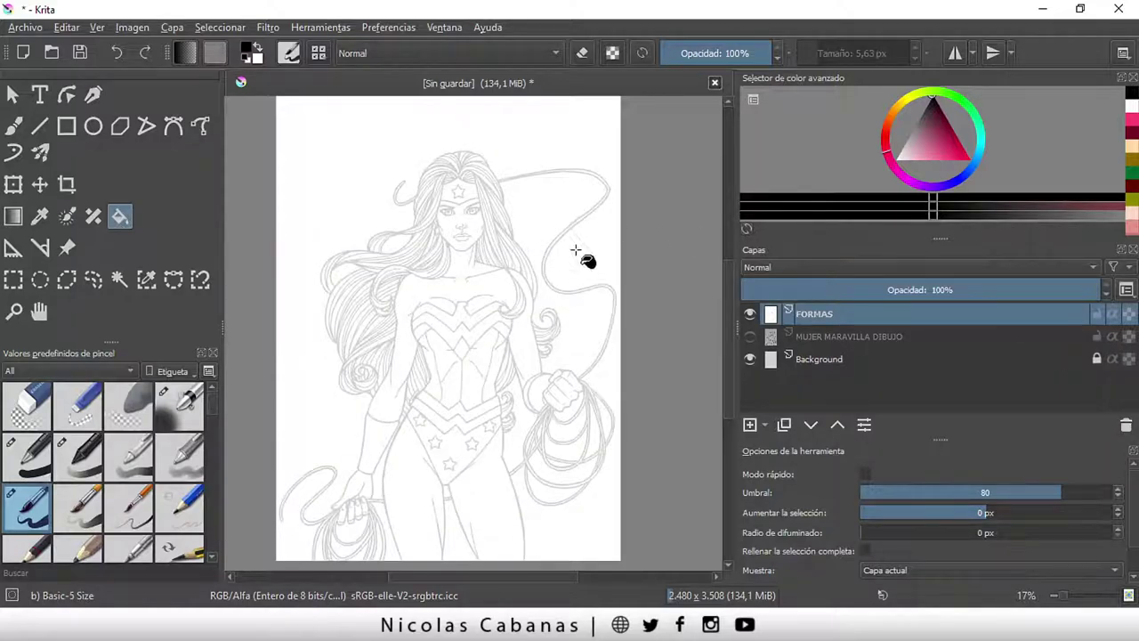
click(753, 359)
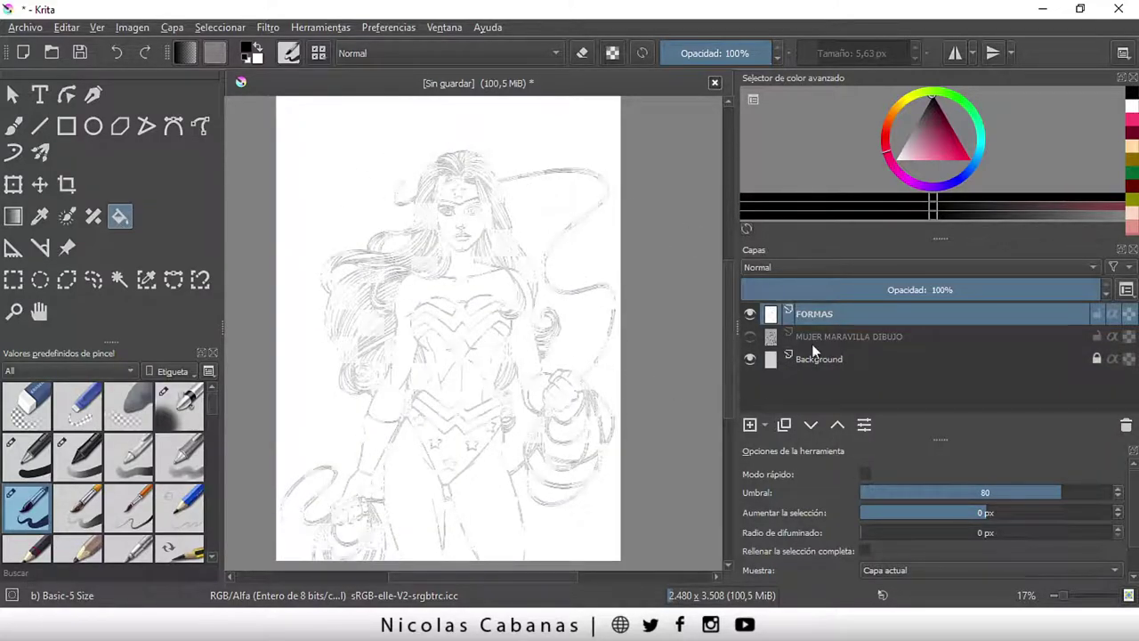
click(1125, 426)
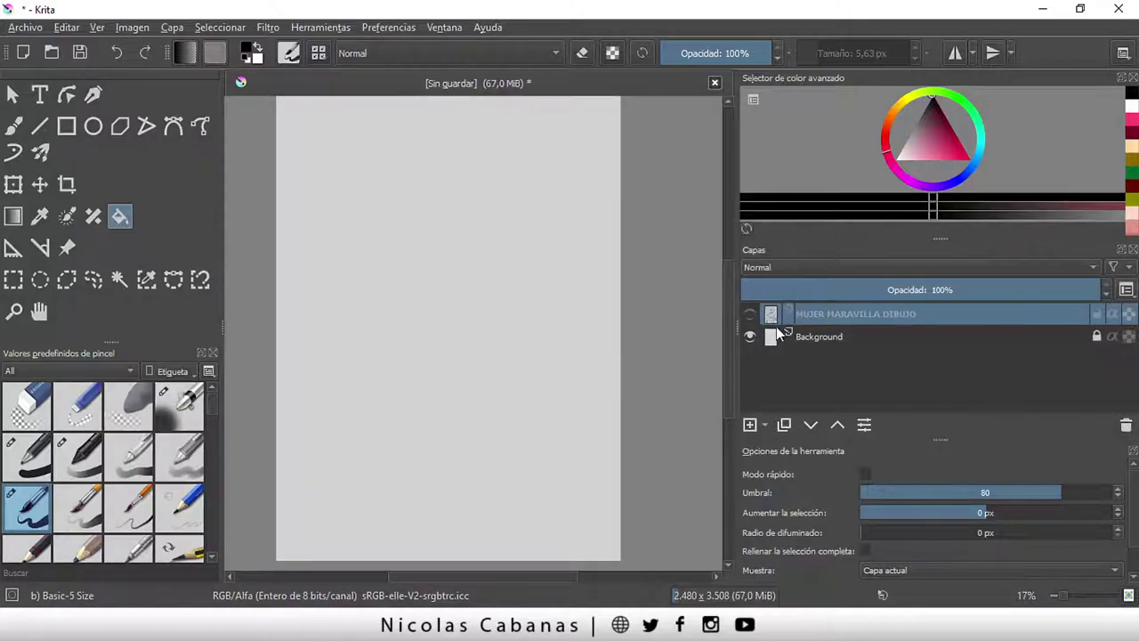
click(752, 313)
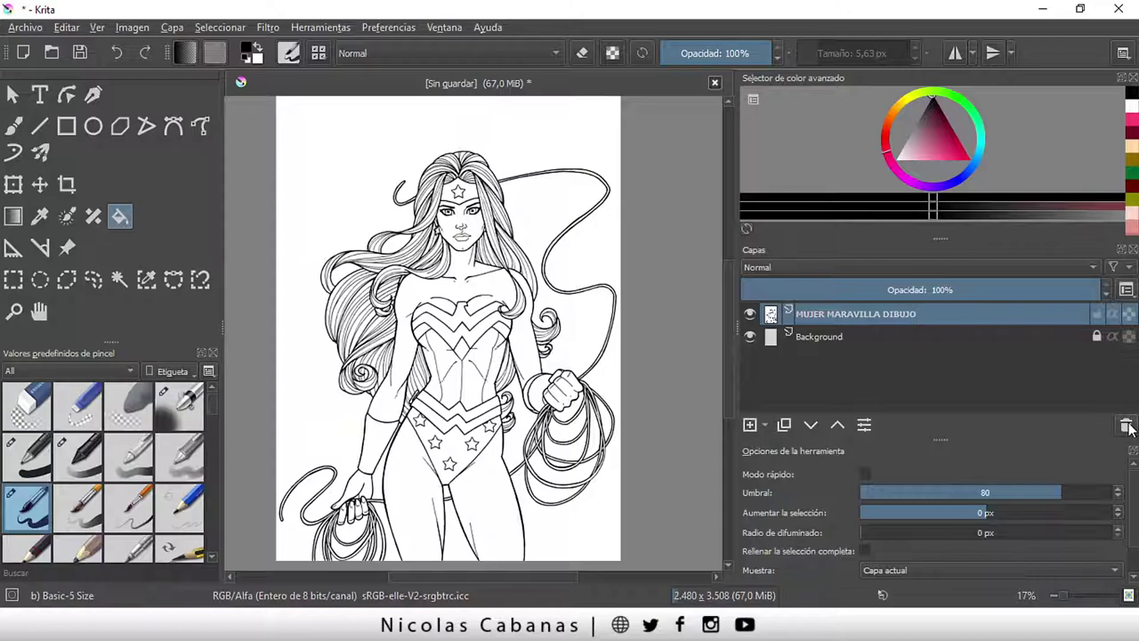
click(1125, 426)
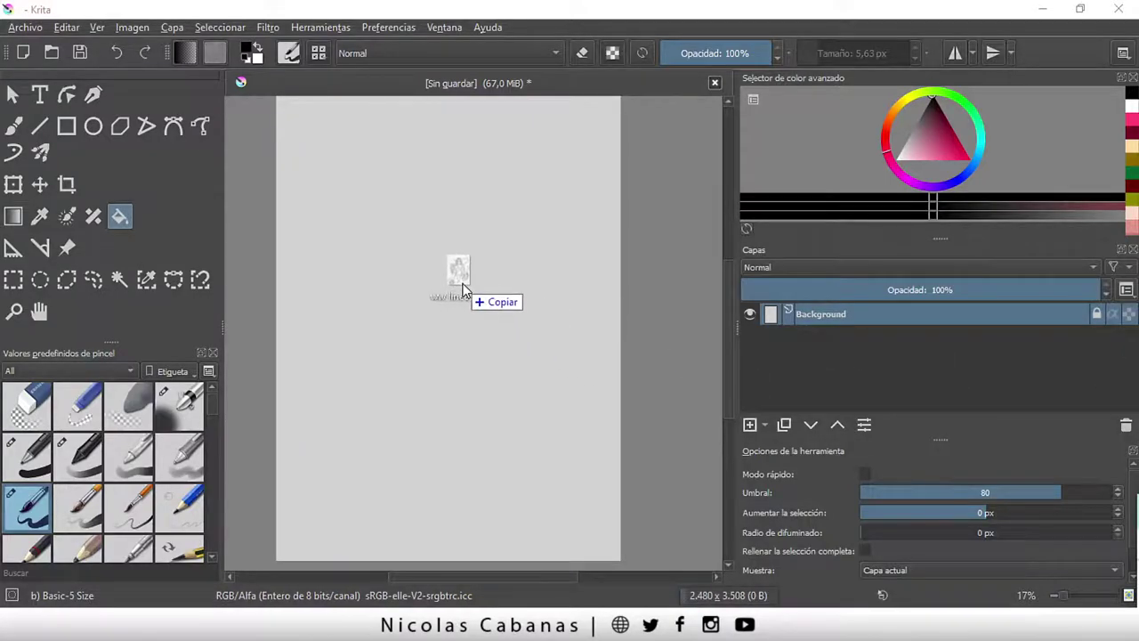
- Drop the Wonder Woman line art (ww lineas.jpg) onto the canvas and insert it as a new layer
drag(914, 376, 463, 278)
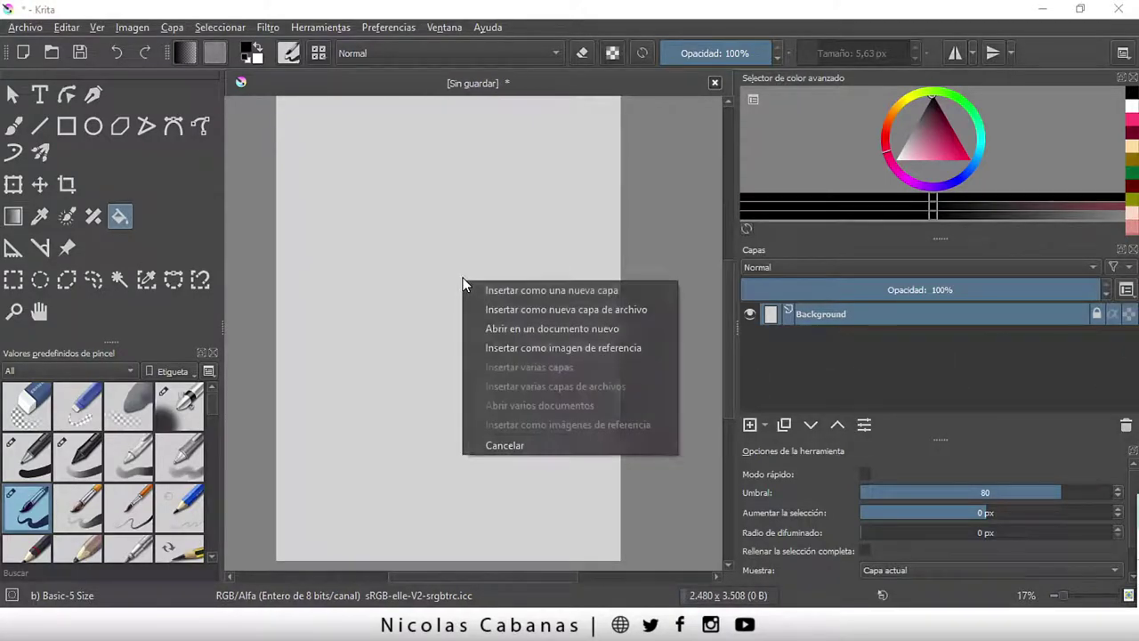
click(607, 290)
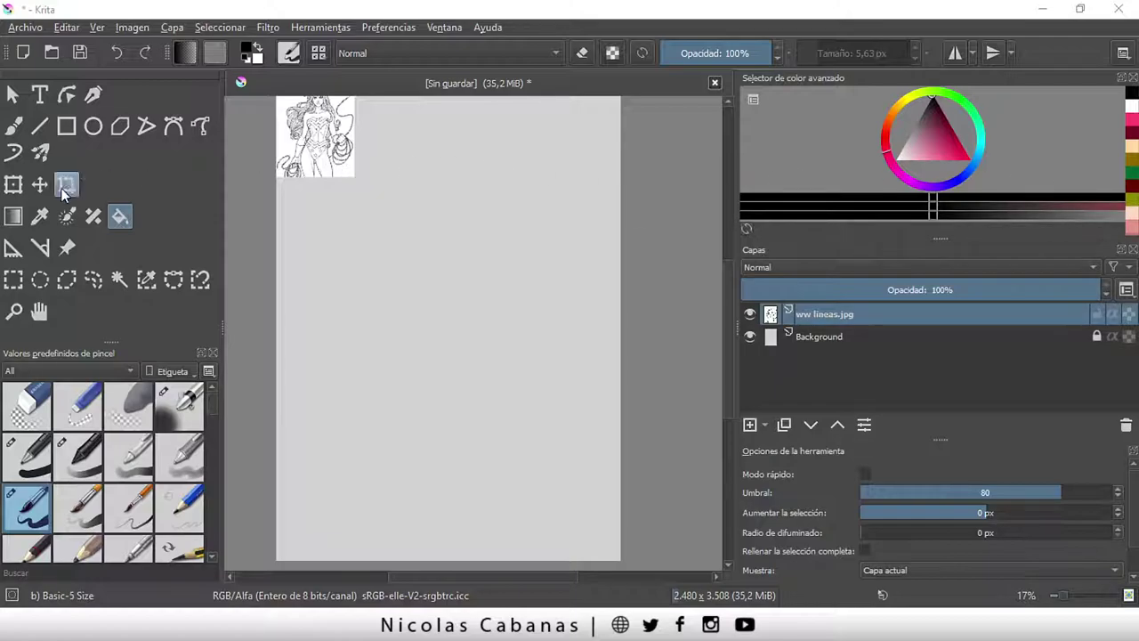
- Scale the ww lineas.jpg line art up with the Transform tool to fill the page, then apply it
click(14, 186)
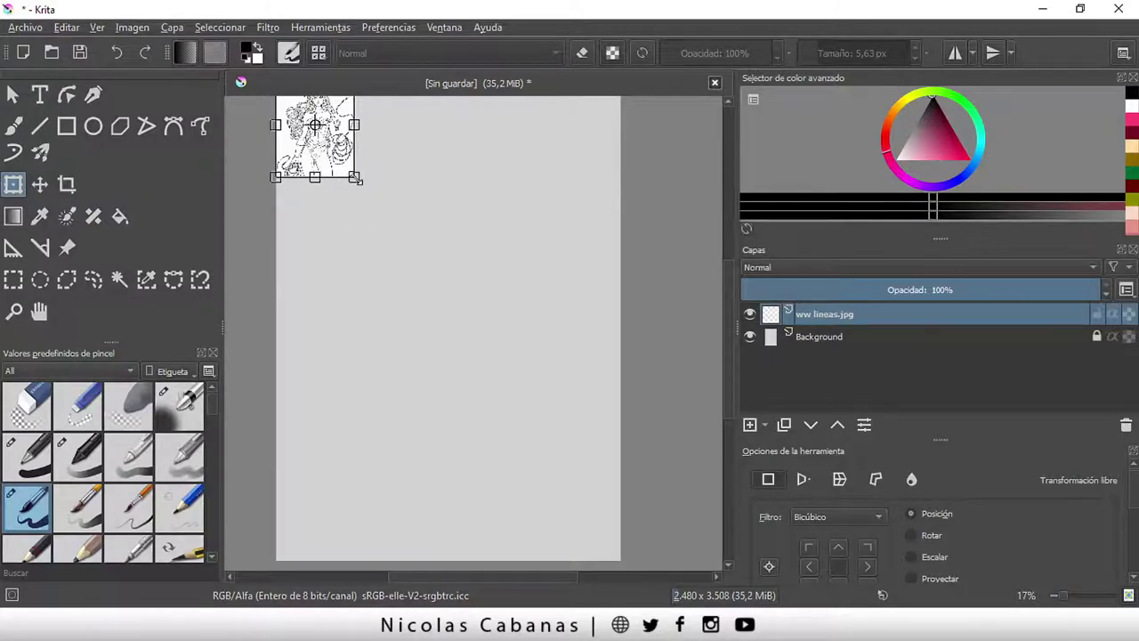
mouse_move(356, 179)
mouse_down()
mouse_move(490, 336)
mouse_move(570, 460)
mouse_move(630, 519)
mouse_up()
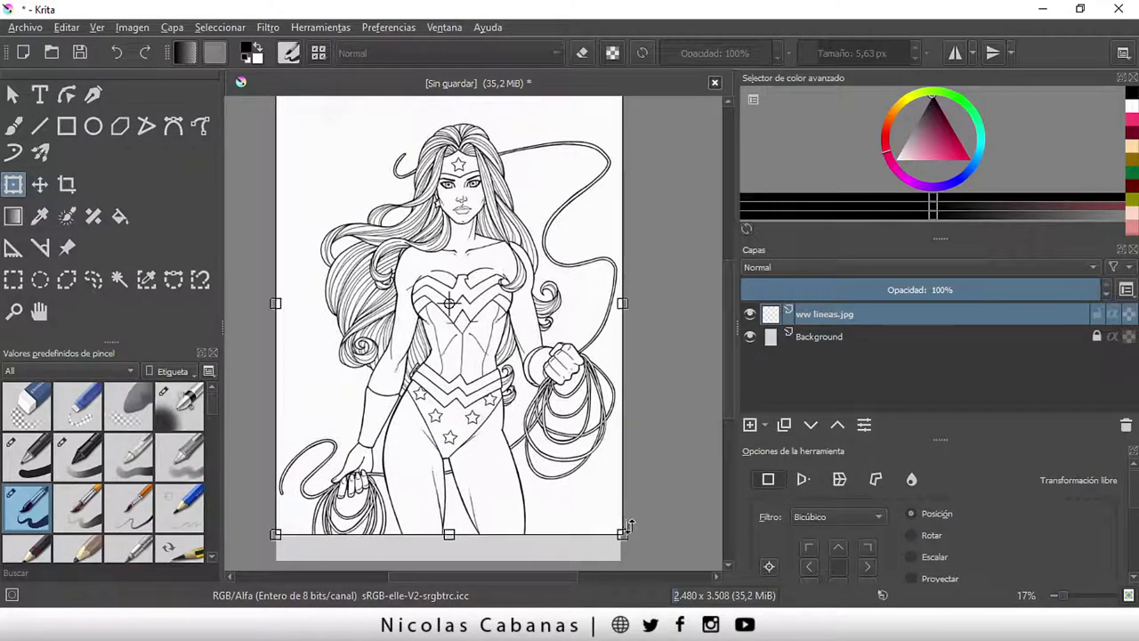
drag(582, 458, 587, 484)
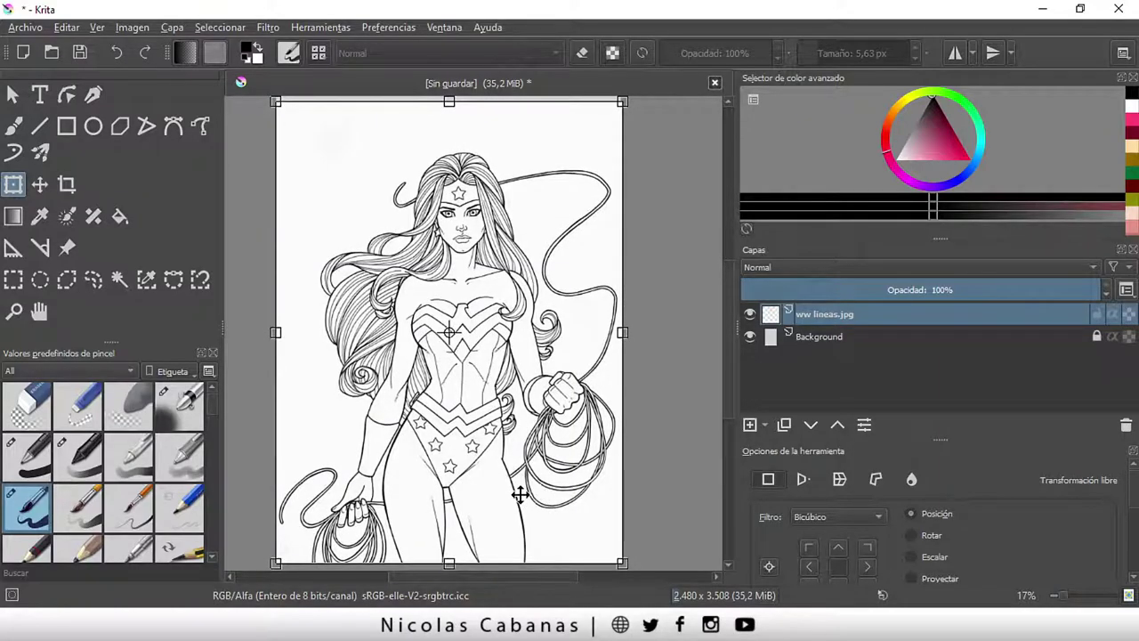
key(Return)
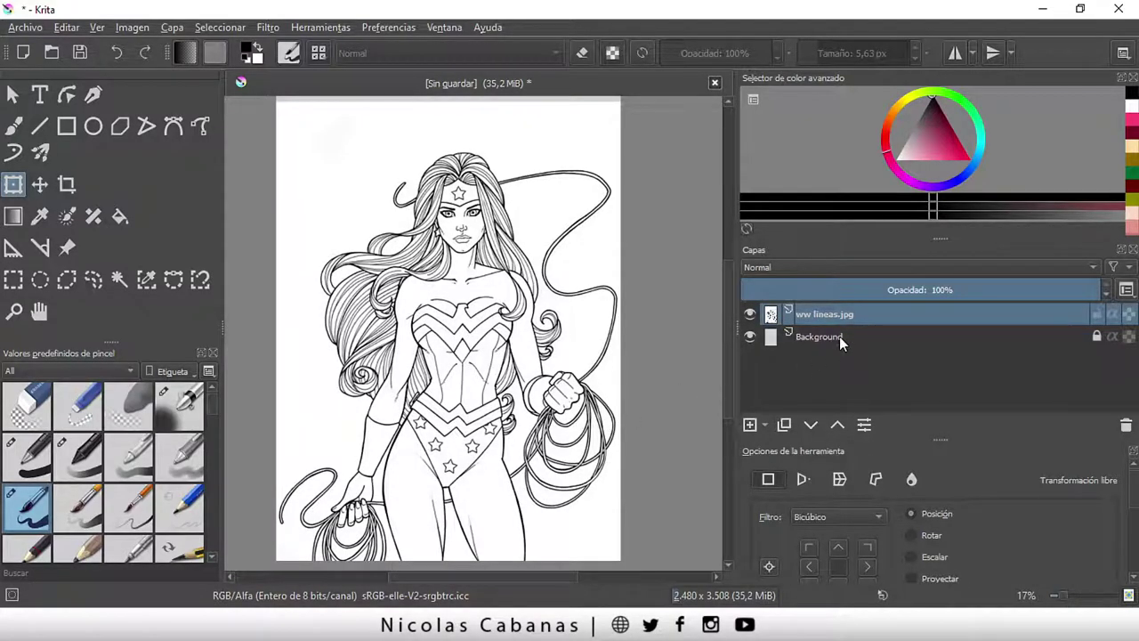
- Delete the Background layer and rename the line art layer to 'REFERENCIA'
click(839, 337)
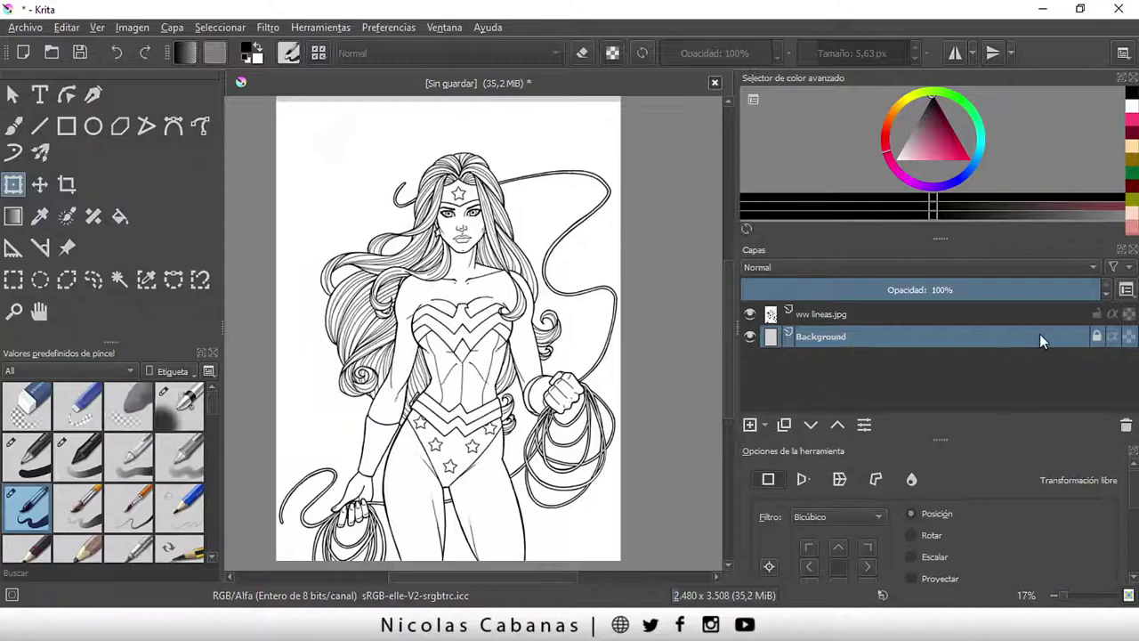
click(1126, 426)
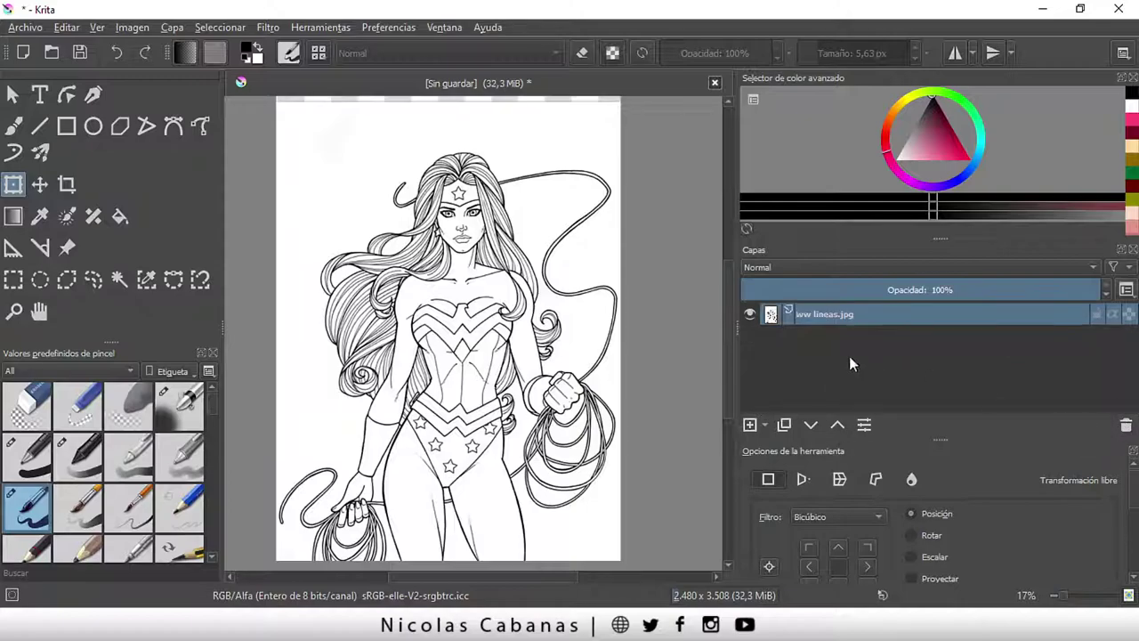
double_click(817, 316)
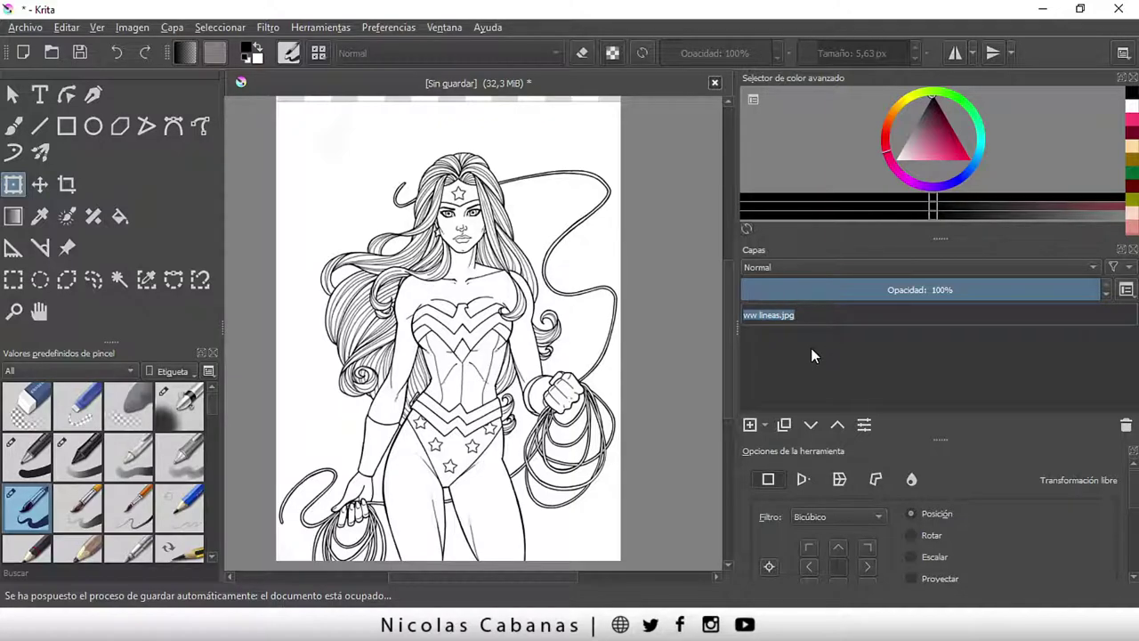
text(REFERENCIA)
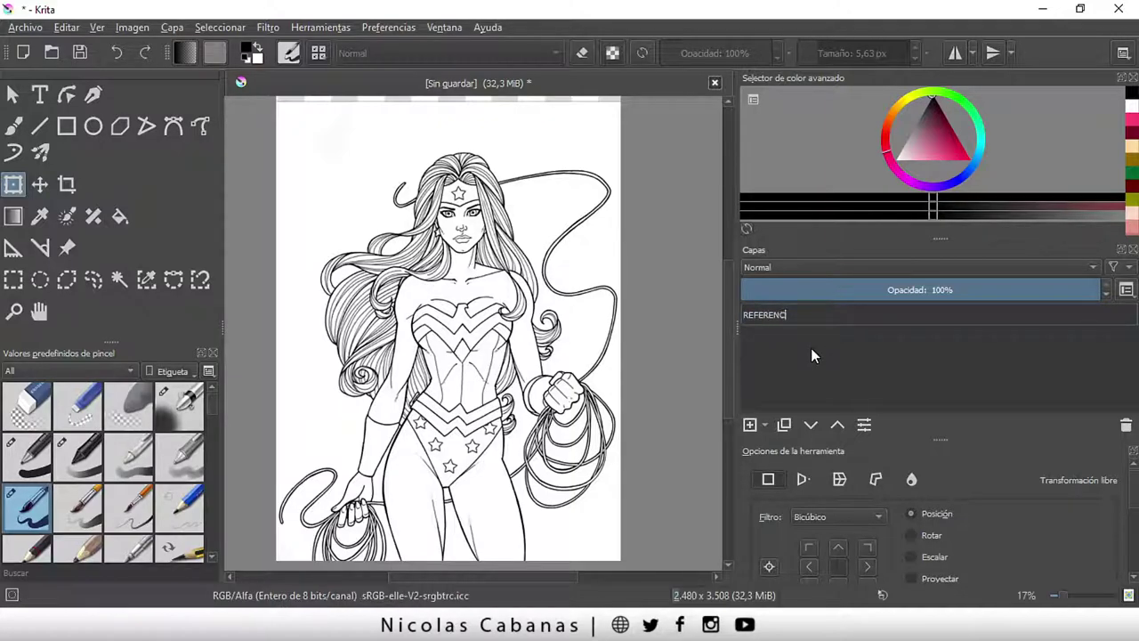
key(Return)
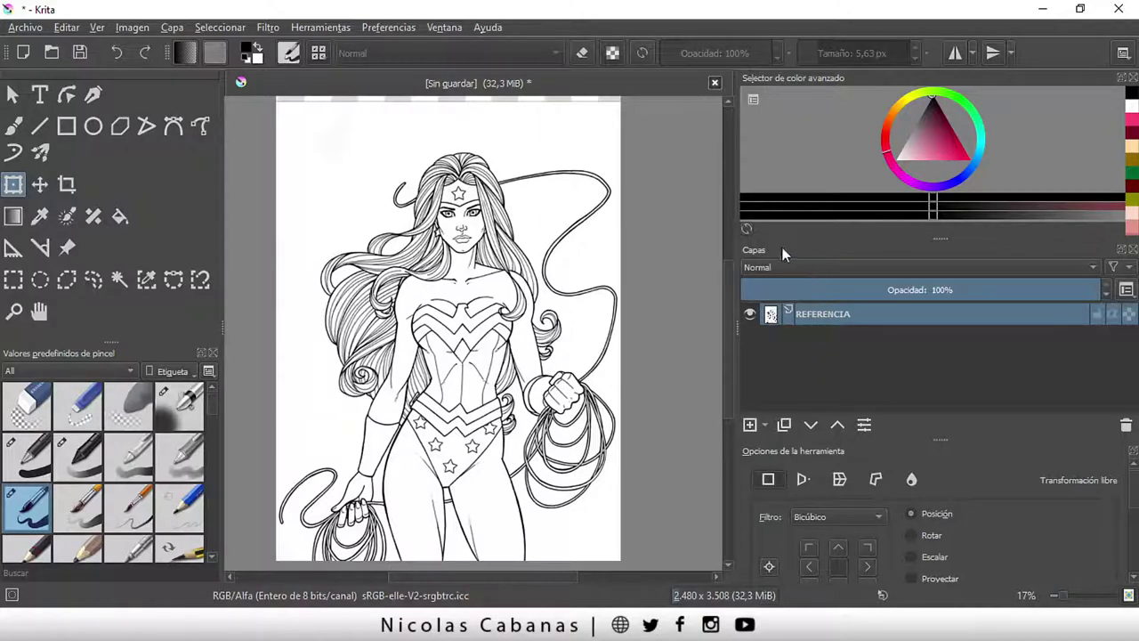
- Select the transparent checkerboard strip across the top of the page with a rectangular selection
ctrl+scroll(686, 331, down, 1)
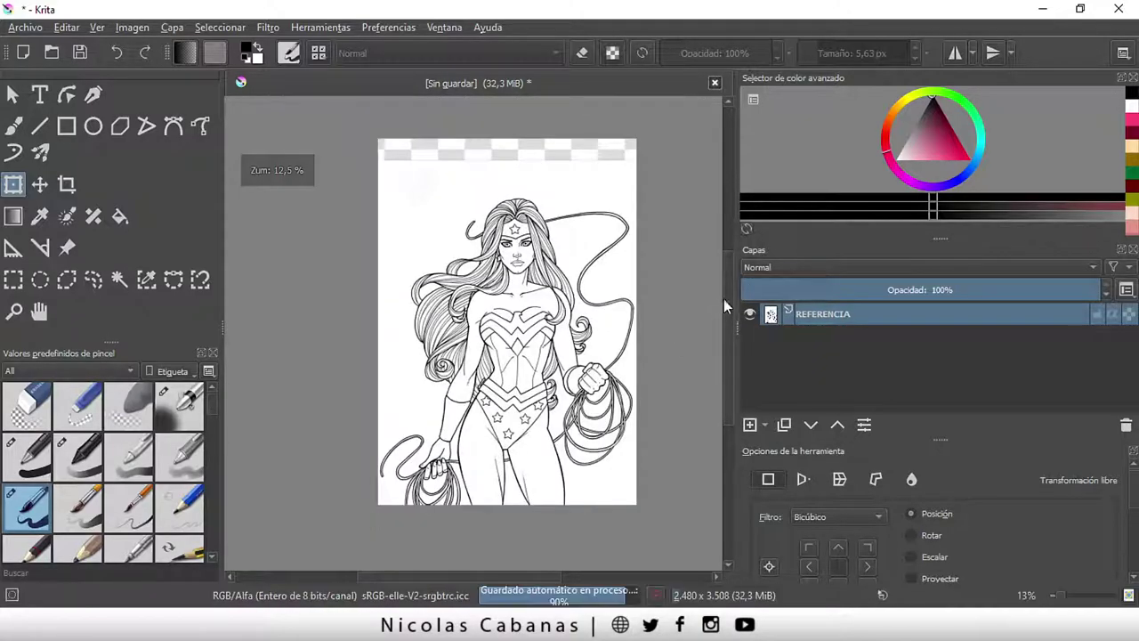
scroll(723, 293, up, 1)
ctrl+scroll(641, 173, up, 2)
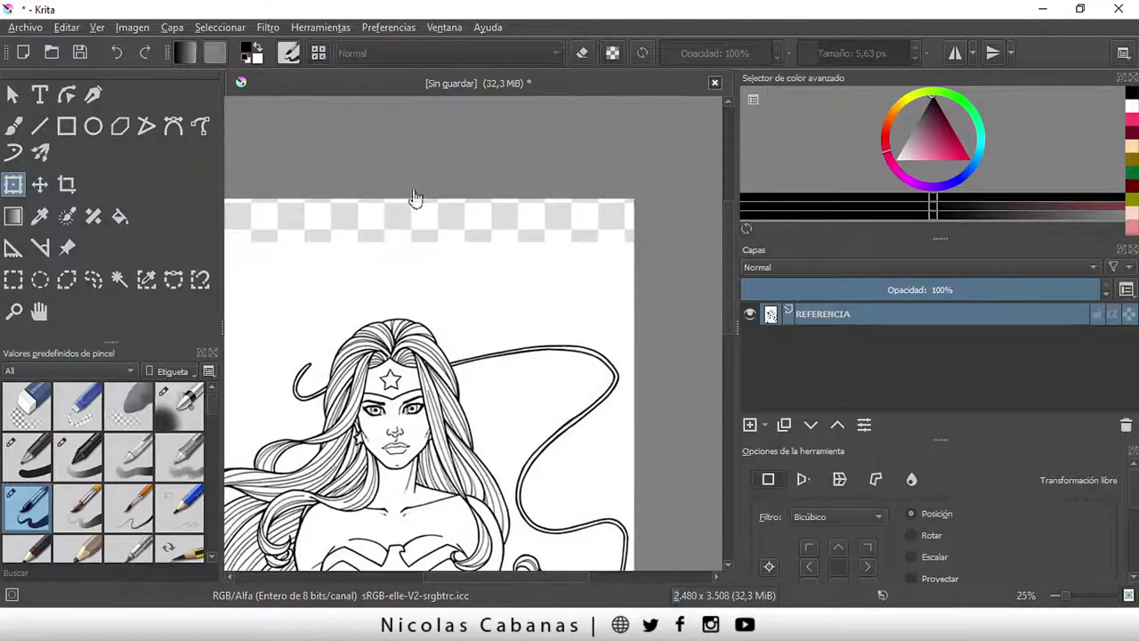
drag(516, 576, 496, 578)
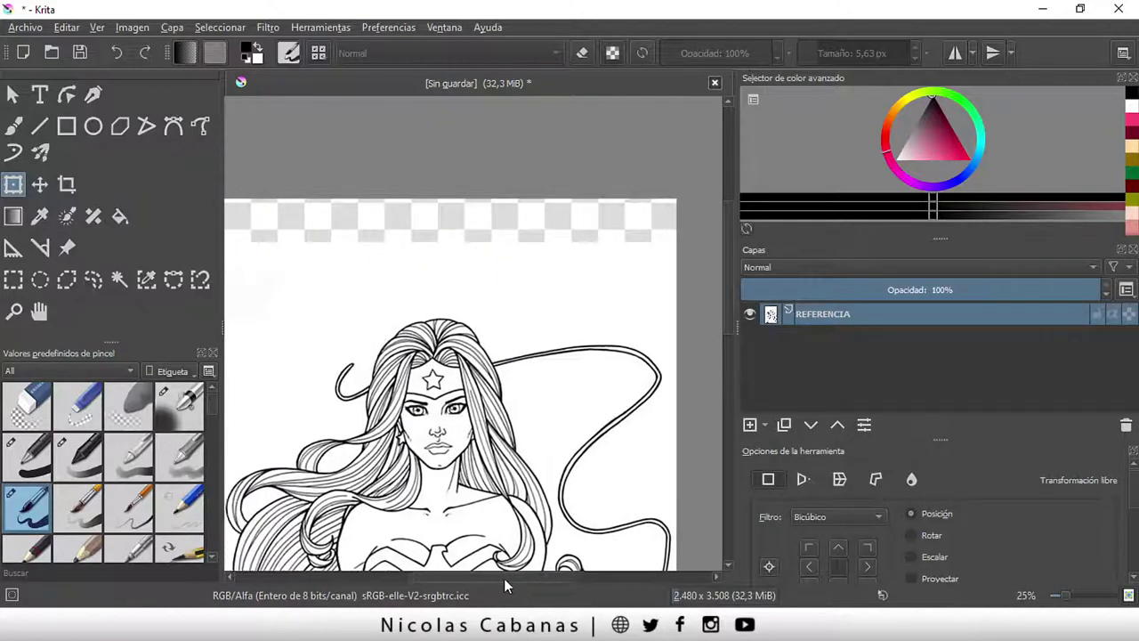
ctrl+scroll(496, 576, down, 1)
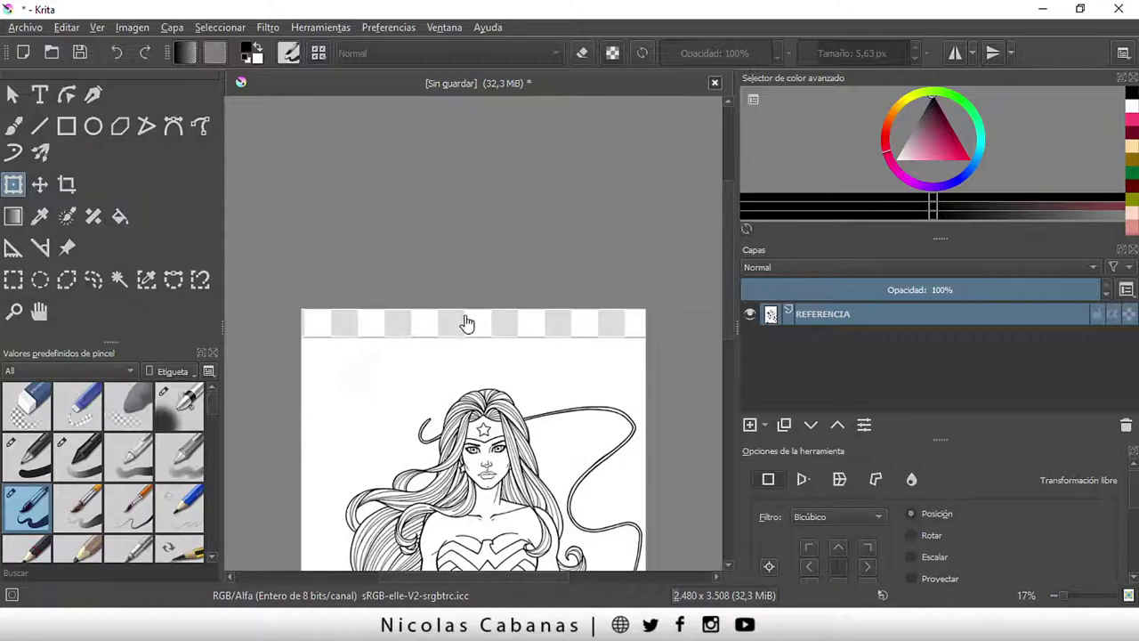
click(13, 279)
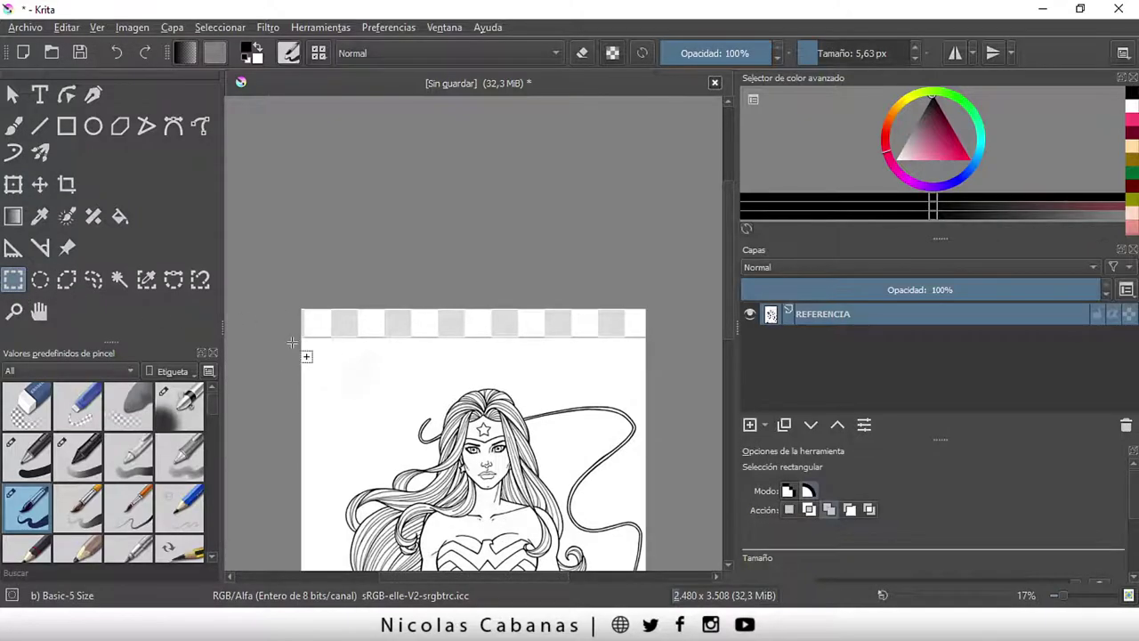
drag(384, 323, 659, 301)
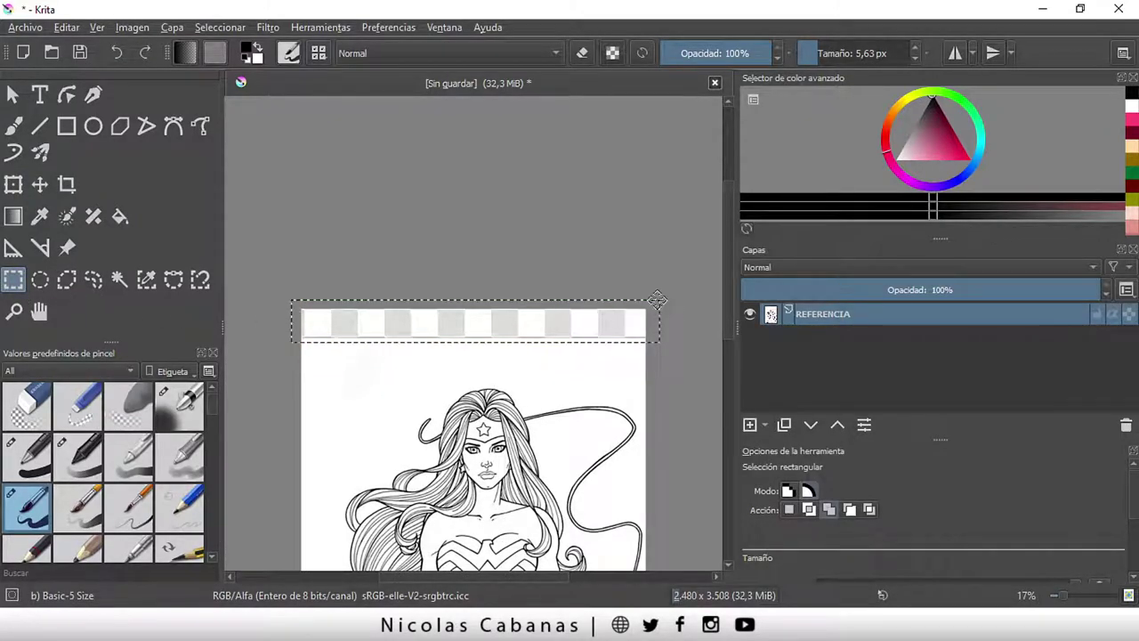
- Fill the selected top strip with white, then clear the selection
click(121, 218)
drag(927, 153, 887, 169)
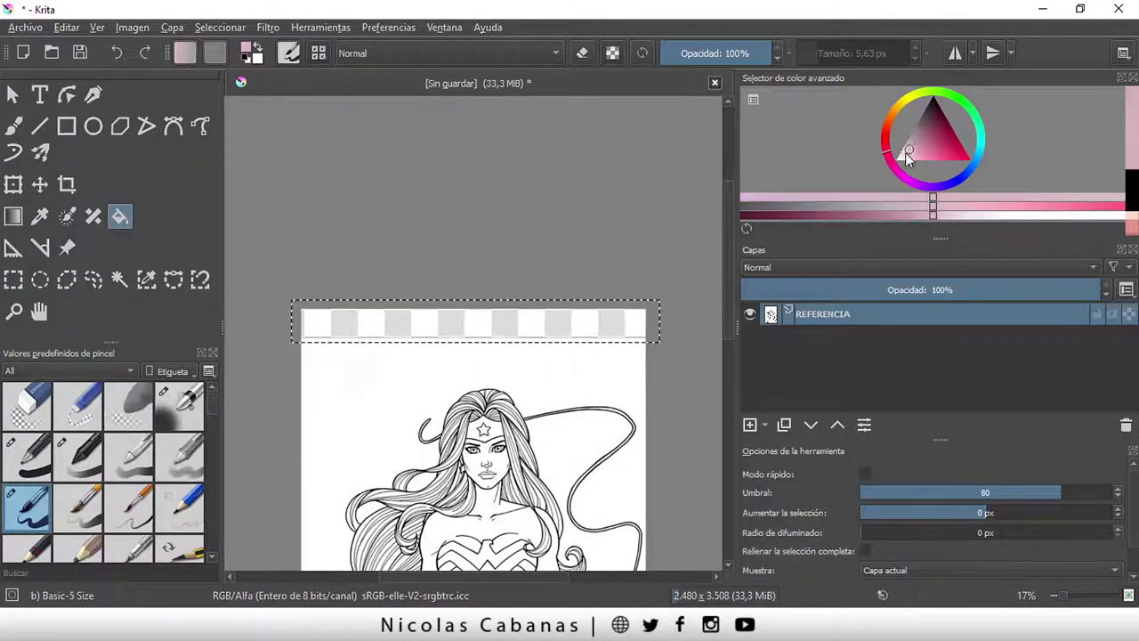
click(470, 323)
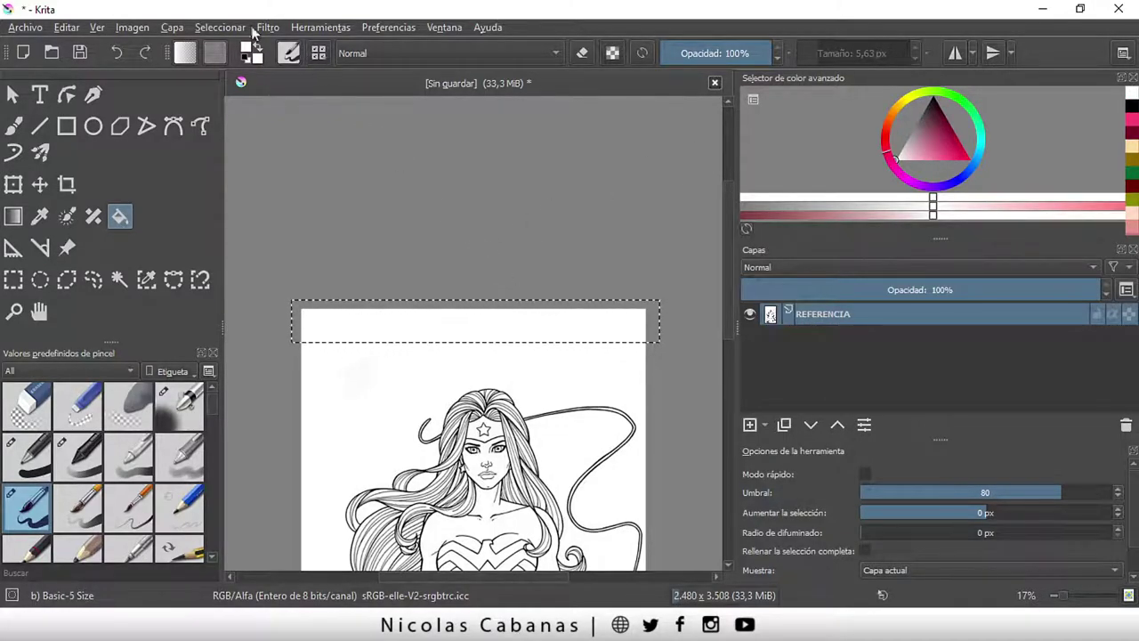
click(222, 28)
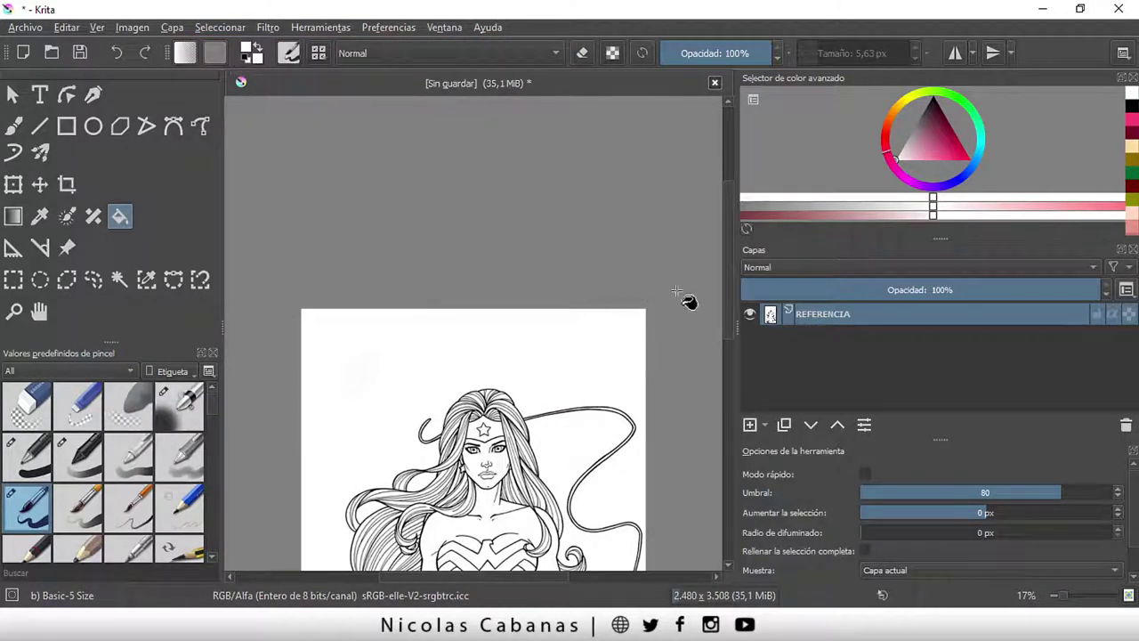
- Zoom in on Wonder Woman's face and narrow the side panels to widen the canvas
drag(731, 261, 716, 351)
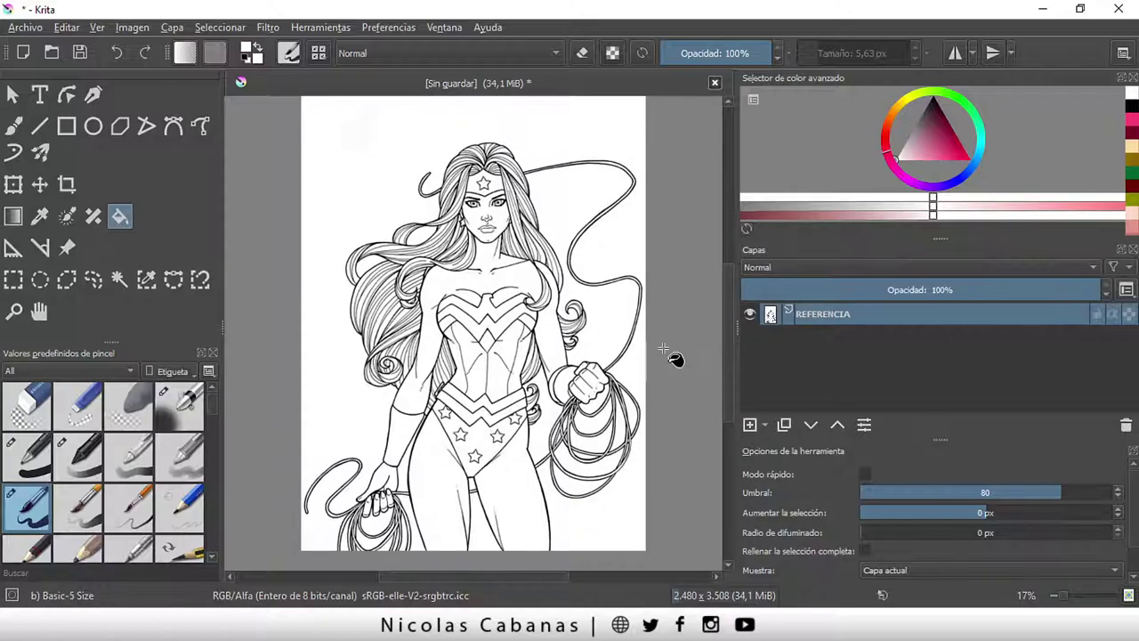
scroll(491, 229, up, 3)
scroll(539, 171, up, 1)
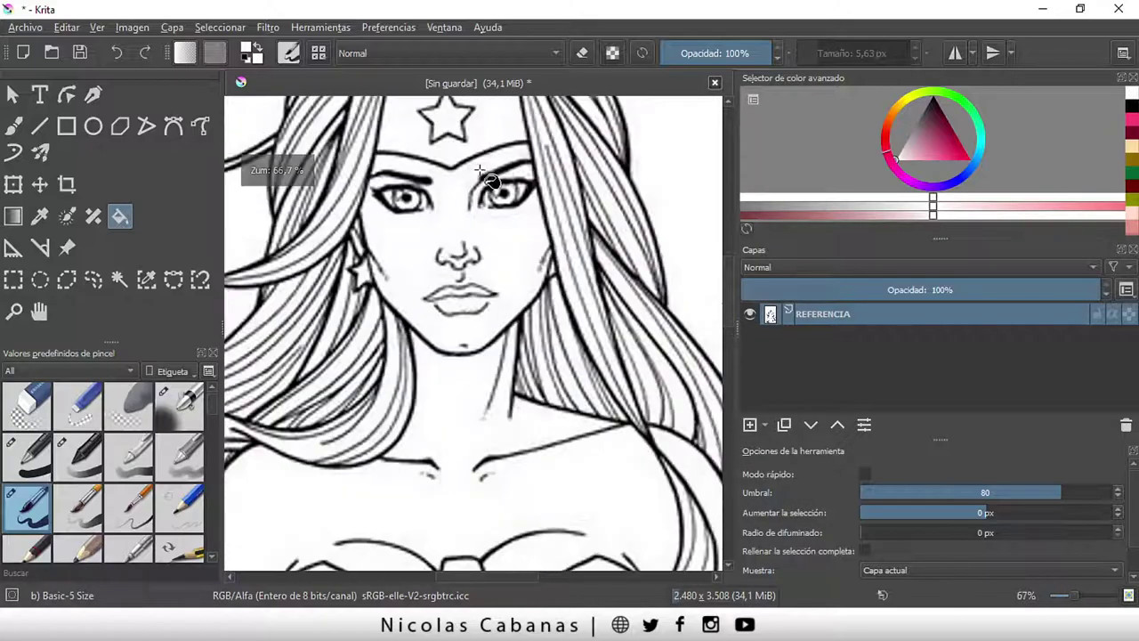
scroll(494, 183, up, 1)
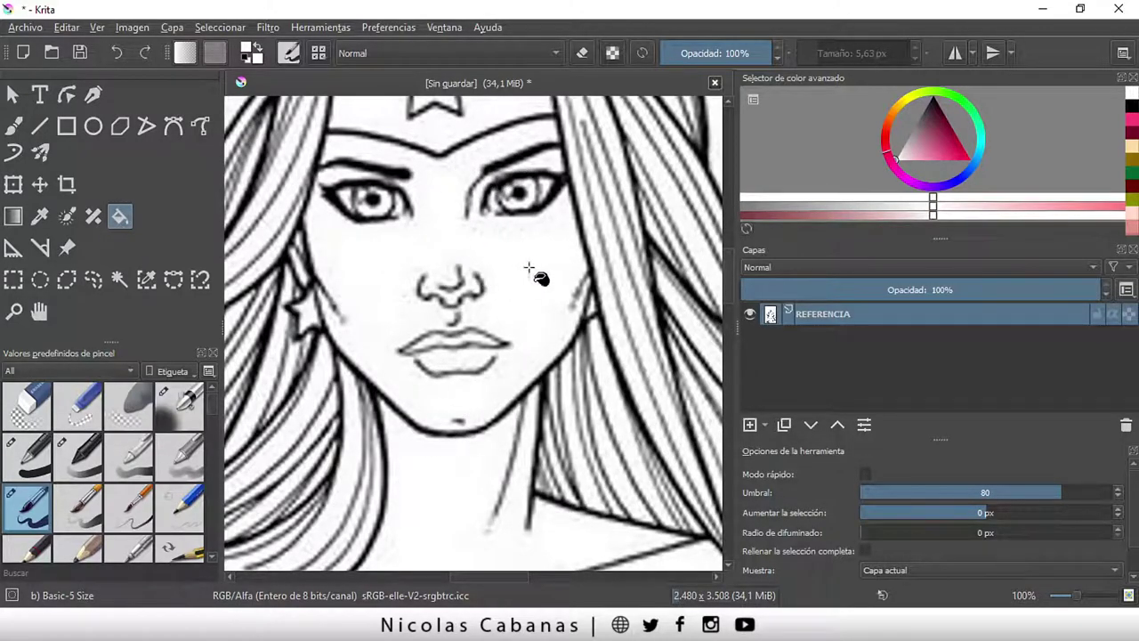
drag(222, 334, 178, 332)
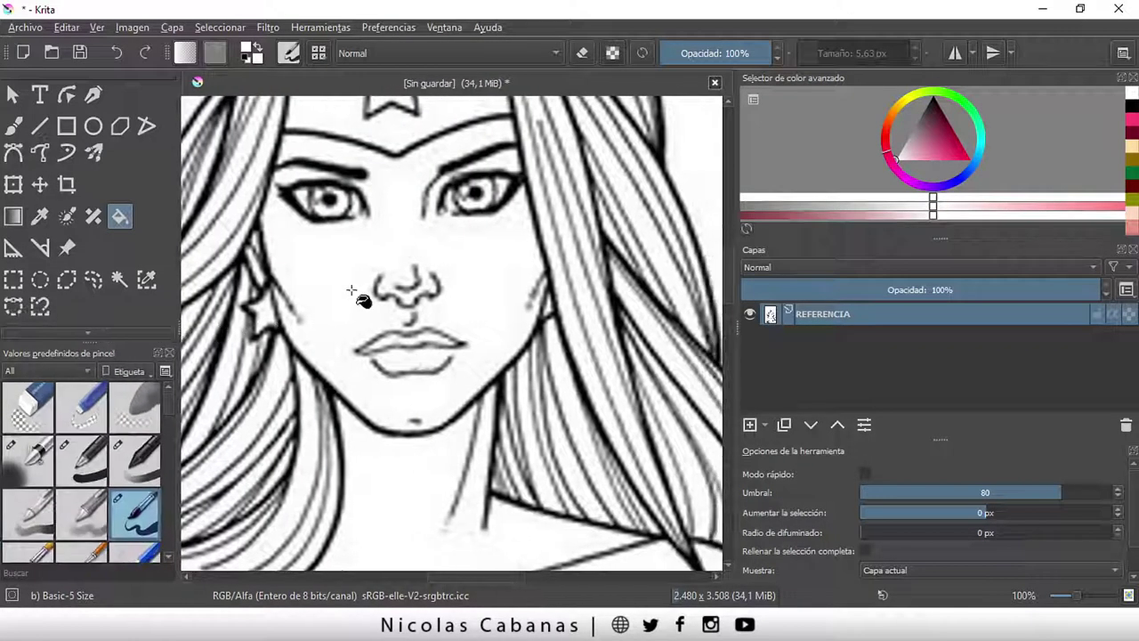
drag(742, 323, 762, 326)
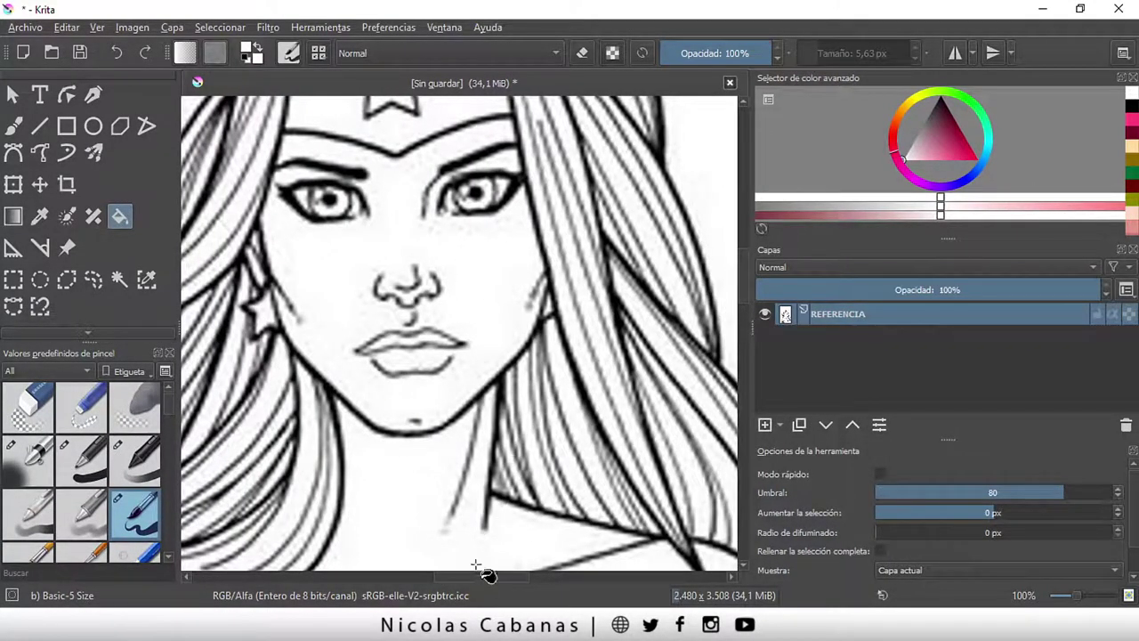
ctrl+scroll(512, 427, down, 1)
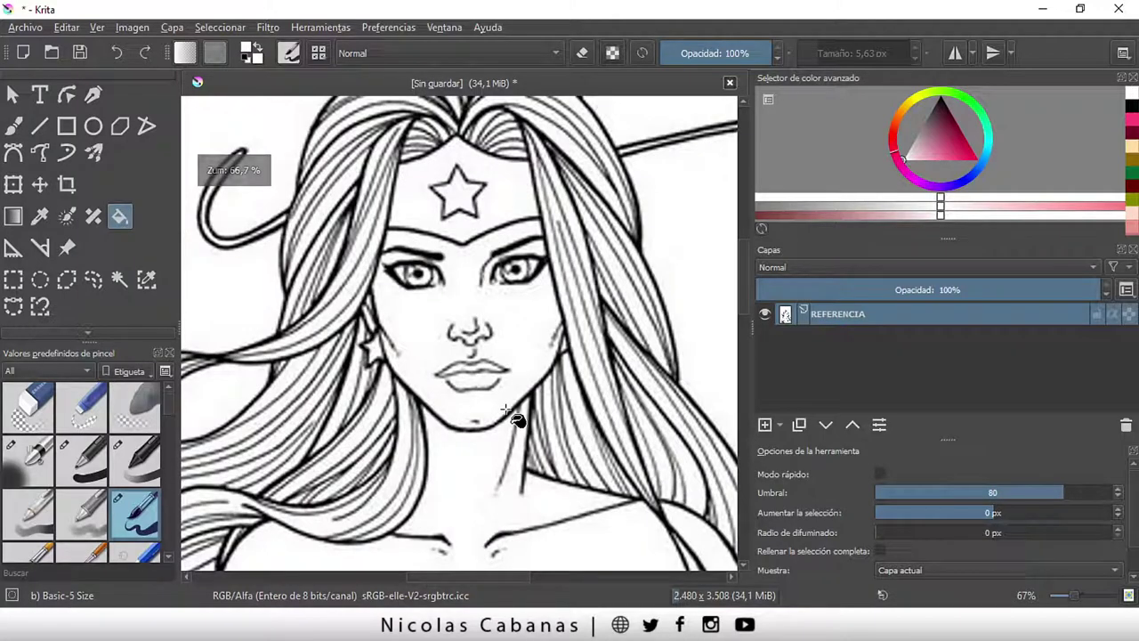
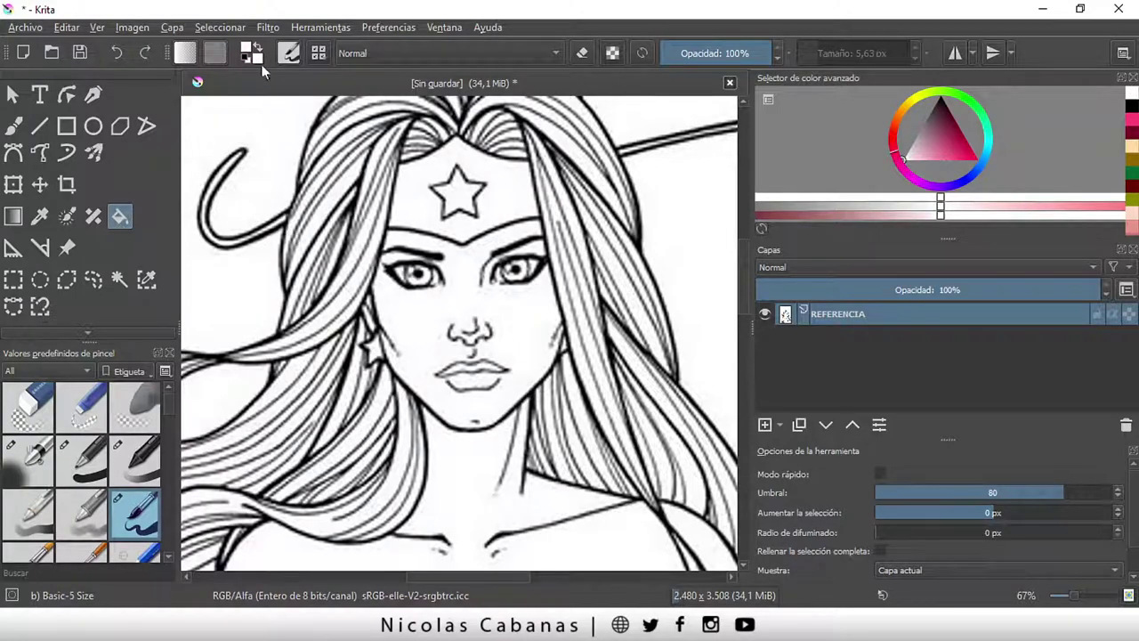
- Try Levels on the line art (black 48, white 216), then cancel without applying
click(268, 27)
mouse_move(294, 66)
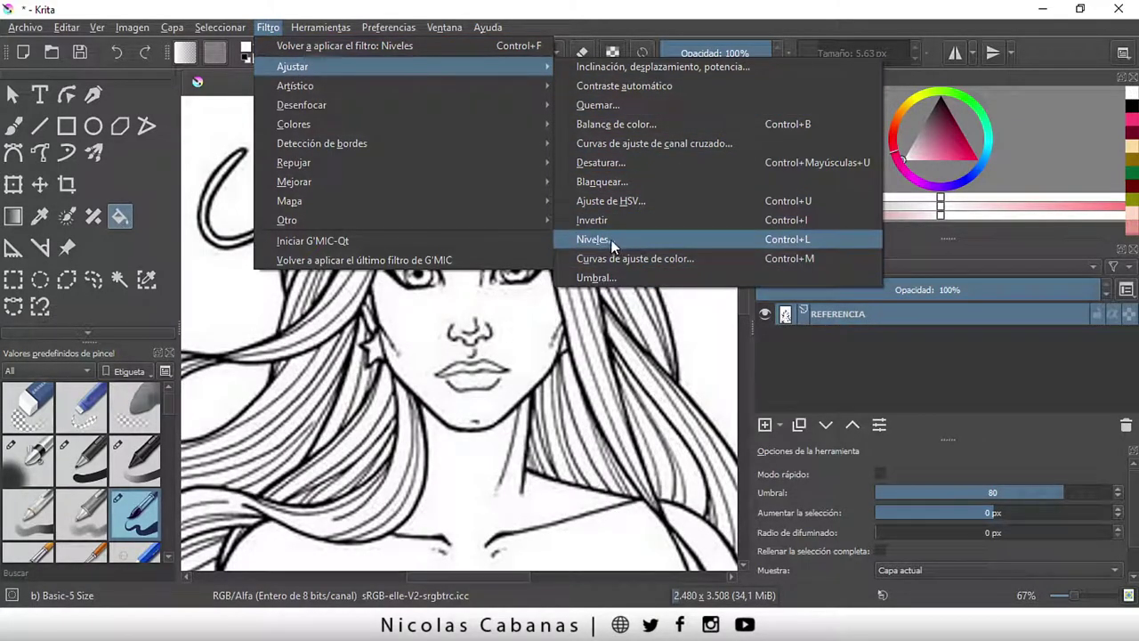
click(630, 239)
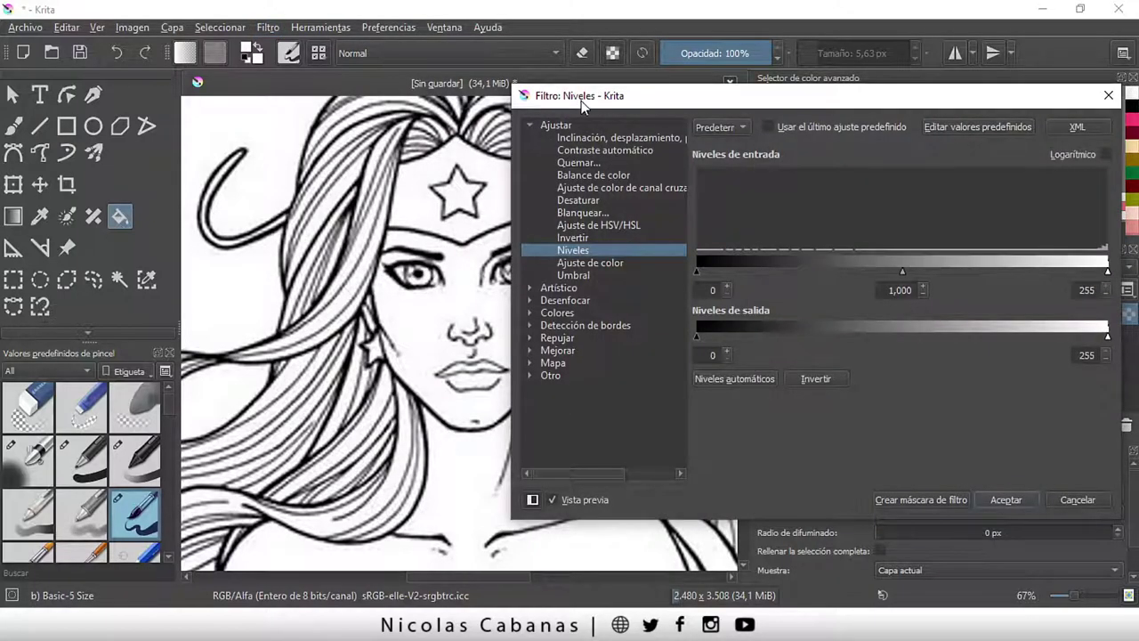
drag(581, 101, 538, 87)
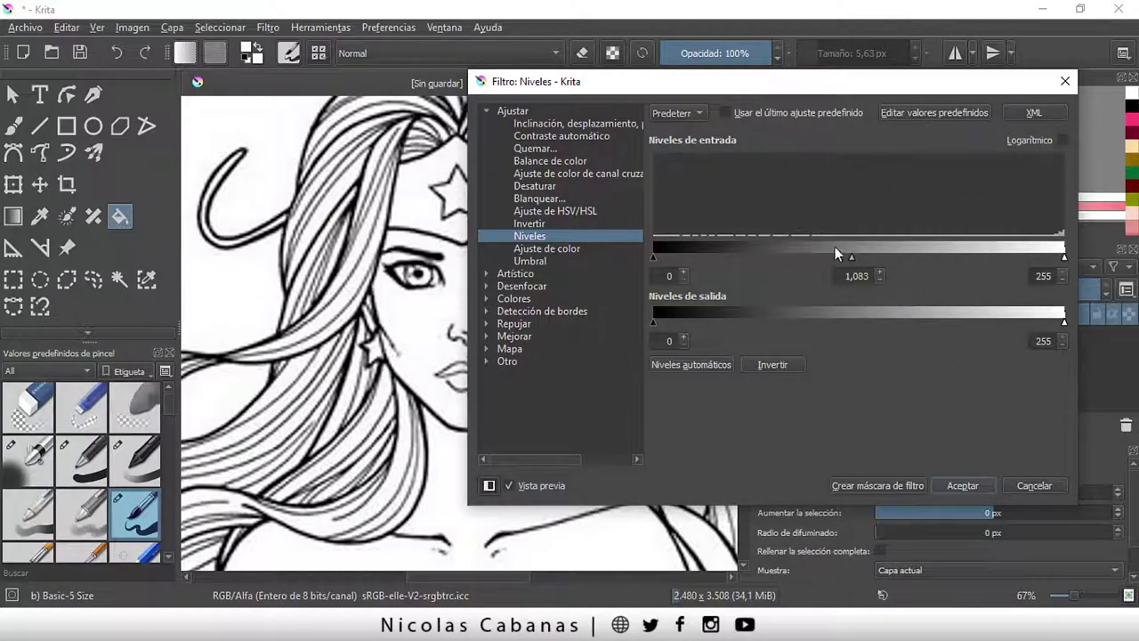
drag(837, 252, 806, 255)
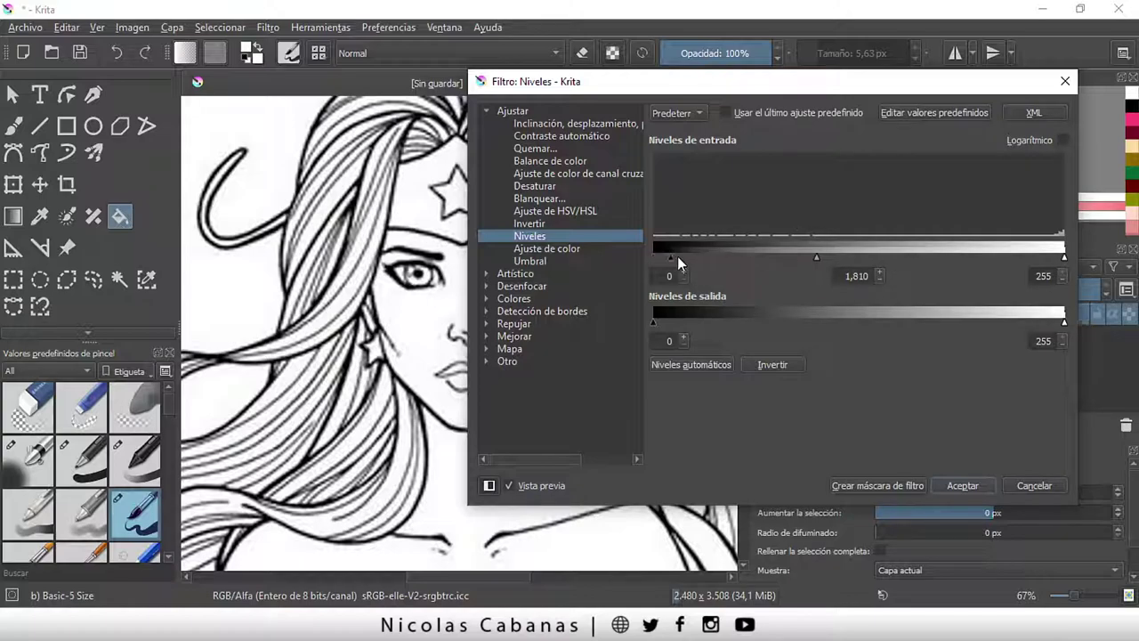
drag(678, 261, 687, 258)
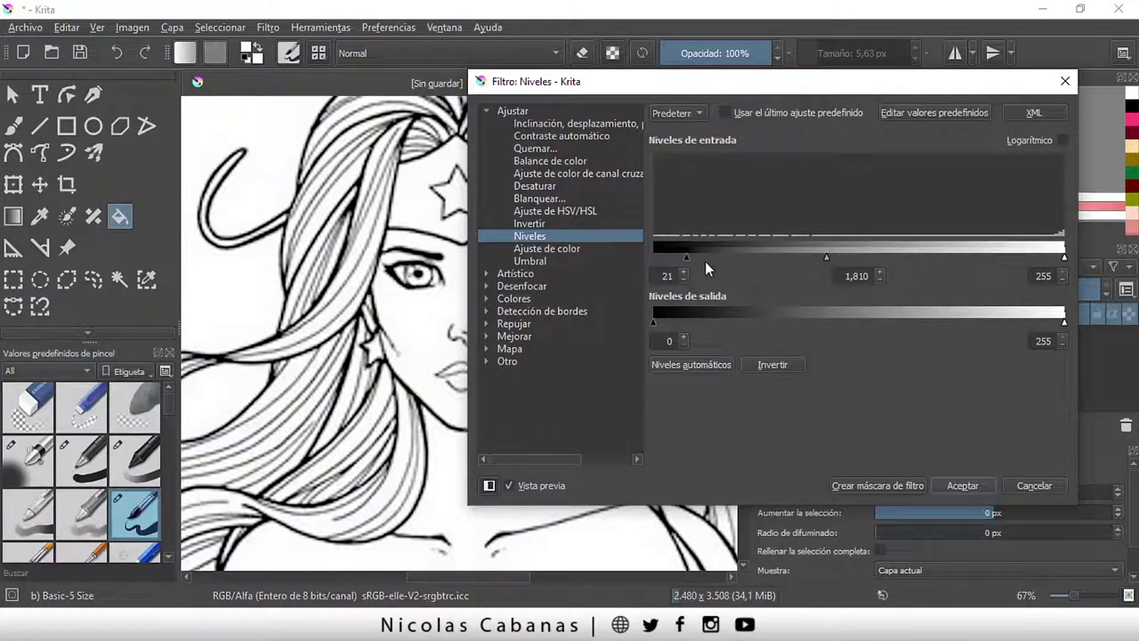
drag(686, 257, 730, 257)
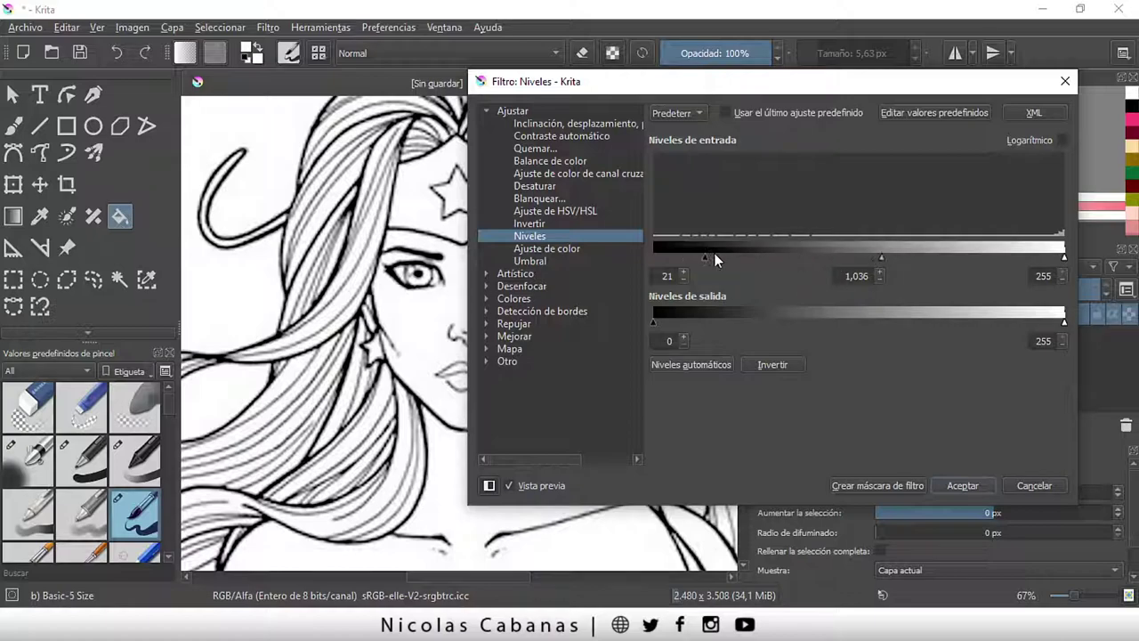
drag(853, 257, 894, 257)
drag(1064, 257, 1001, 257)
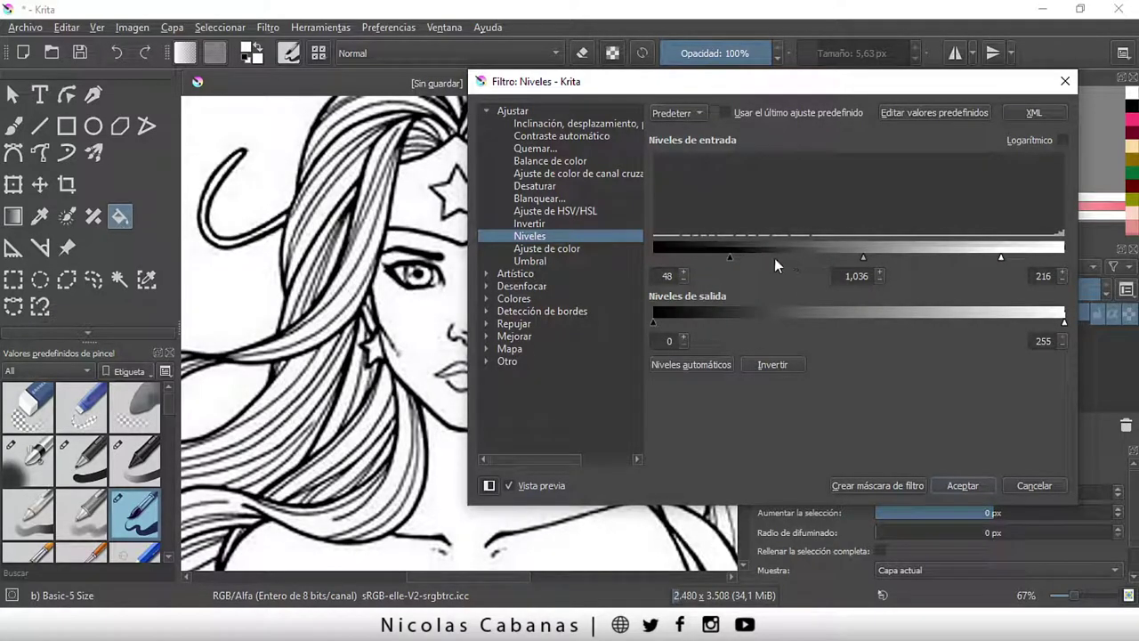
drag(858, 258, 844, 257)
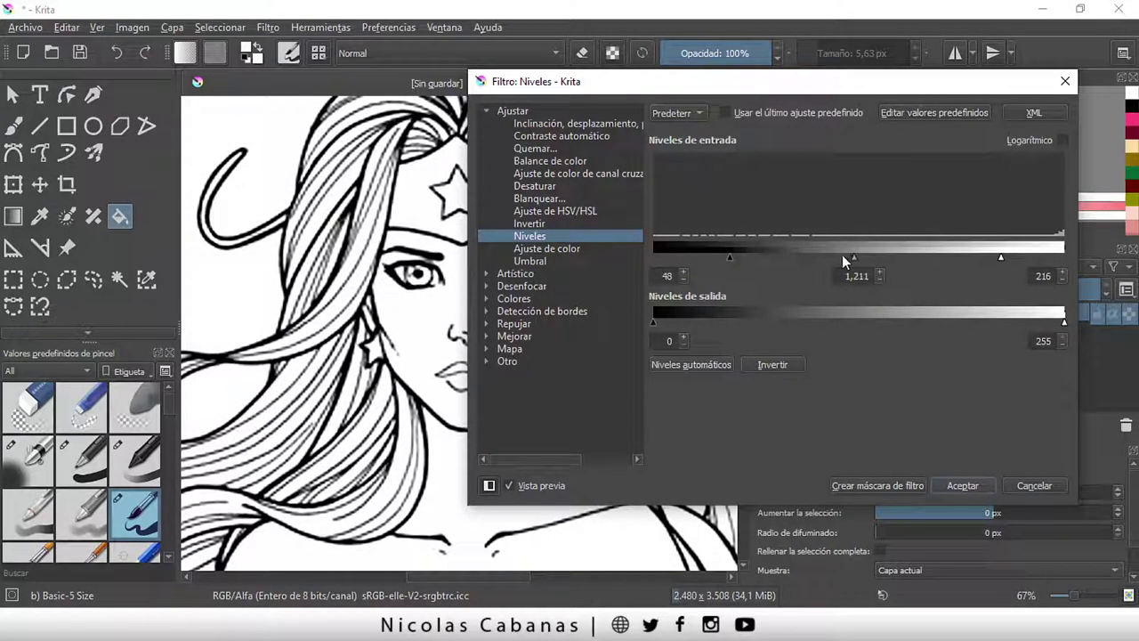
click(1034, 486)
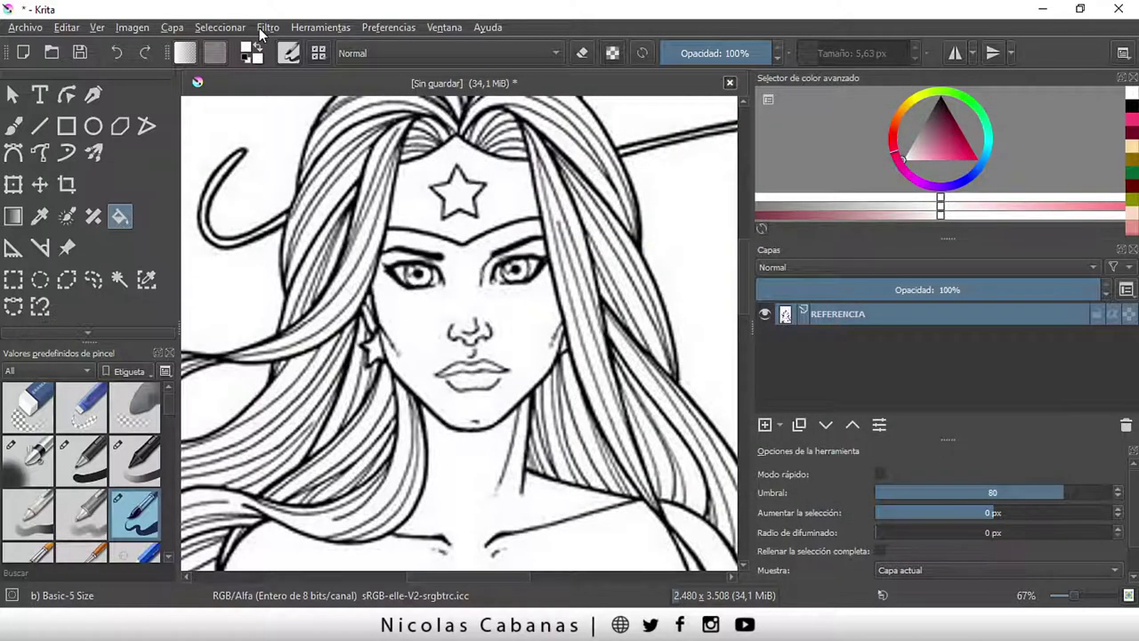
- Reopen Levels and preview input black 34 and input white 237 on the line art
click(268, 28)
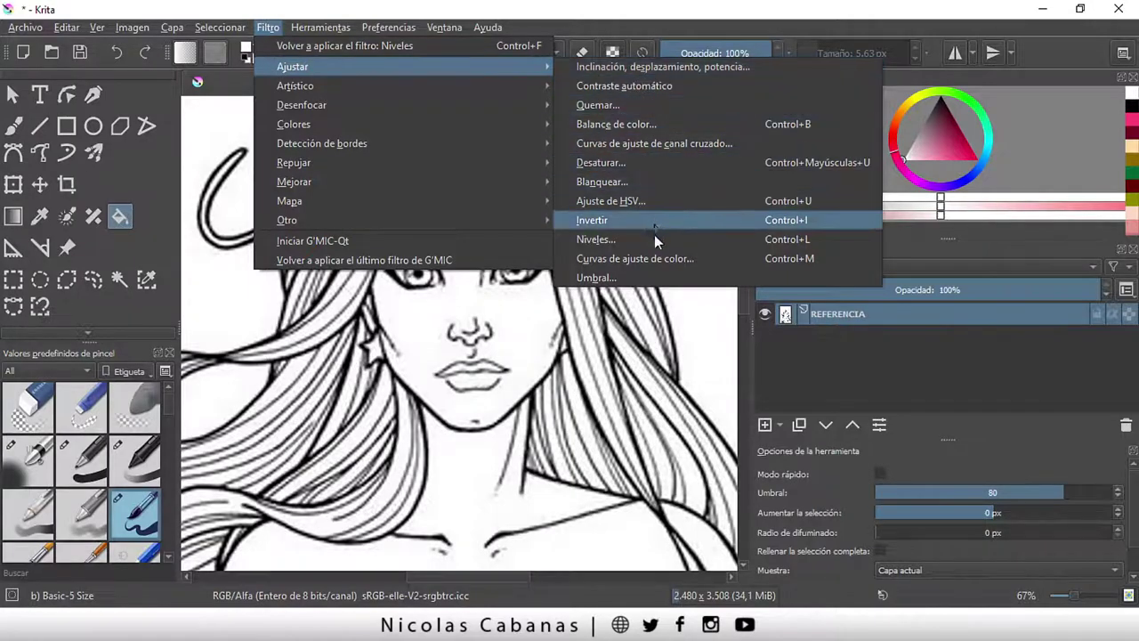
click(654, 242)
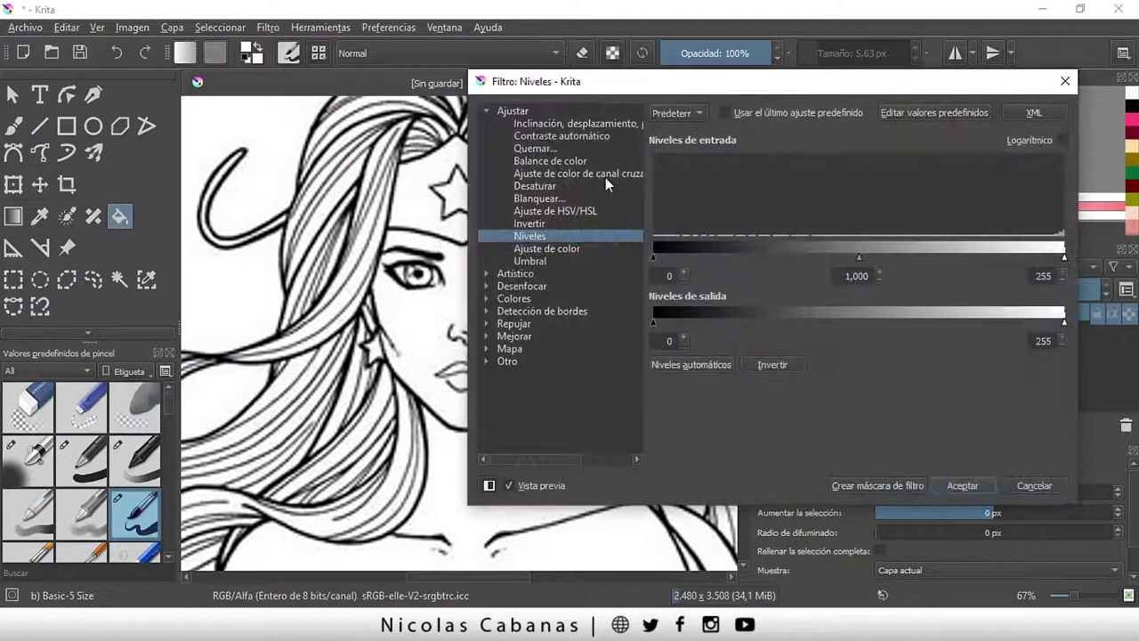
drag(619, 79, 738, 85)
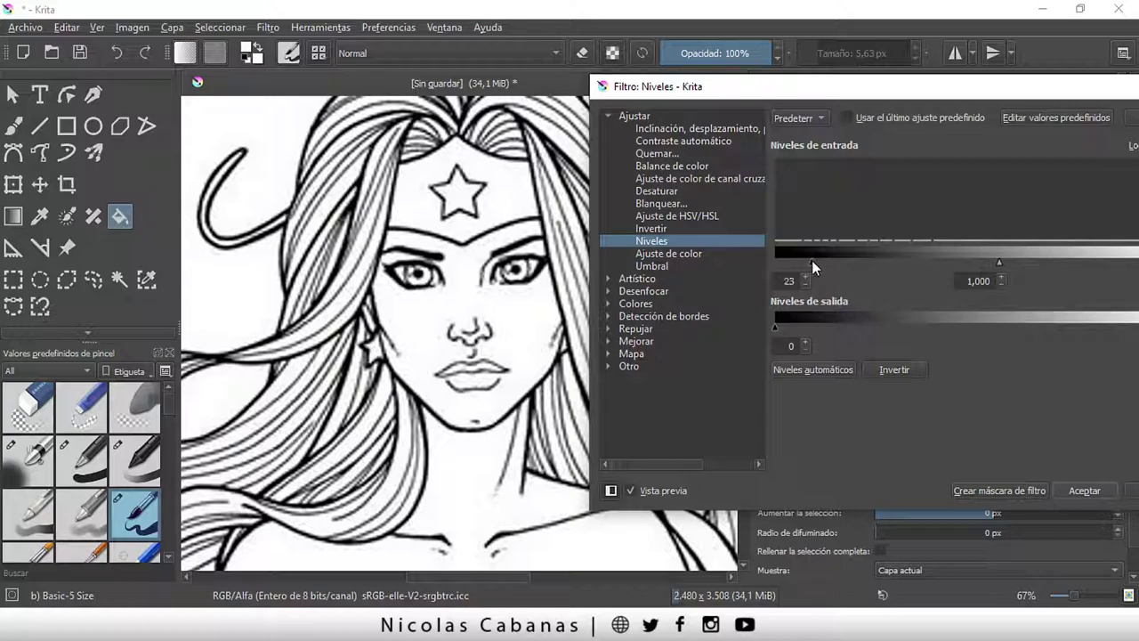
drag(813, 260, 829, 262)
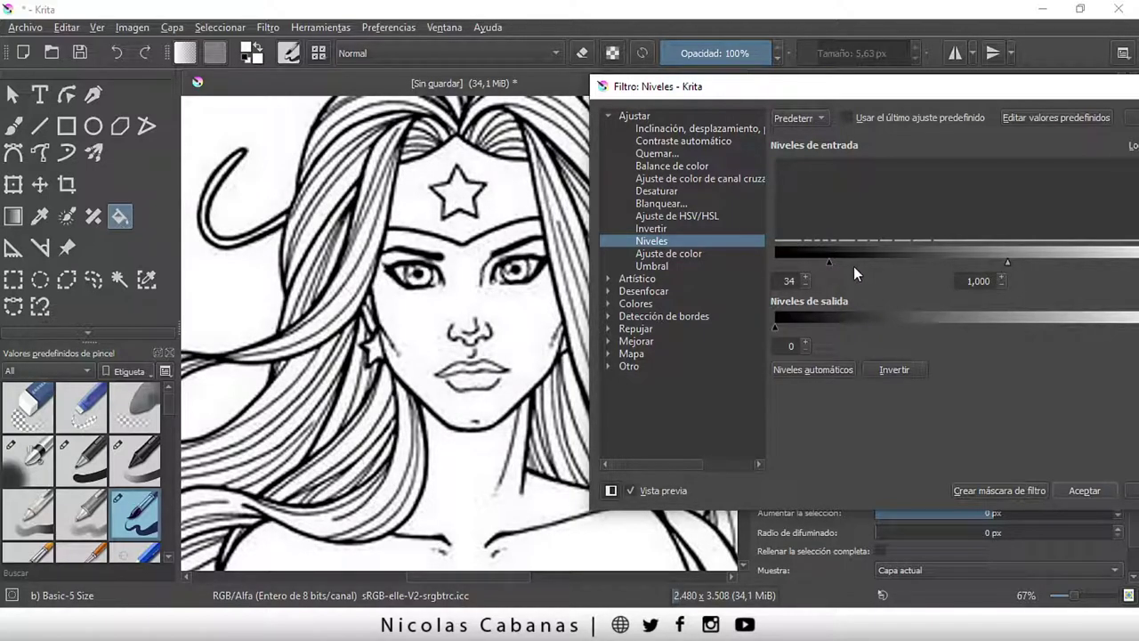
drag(917, 99, 843, 109)
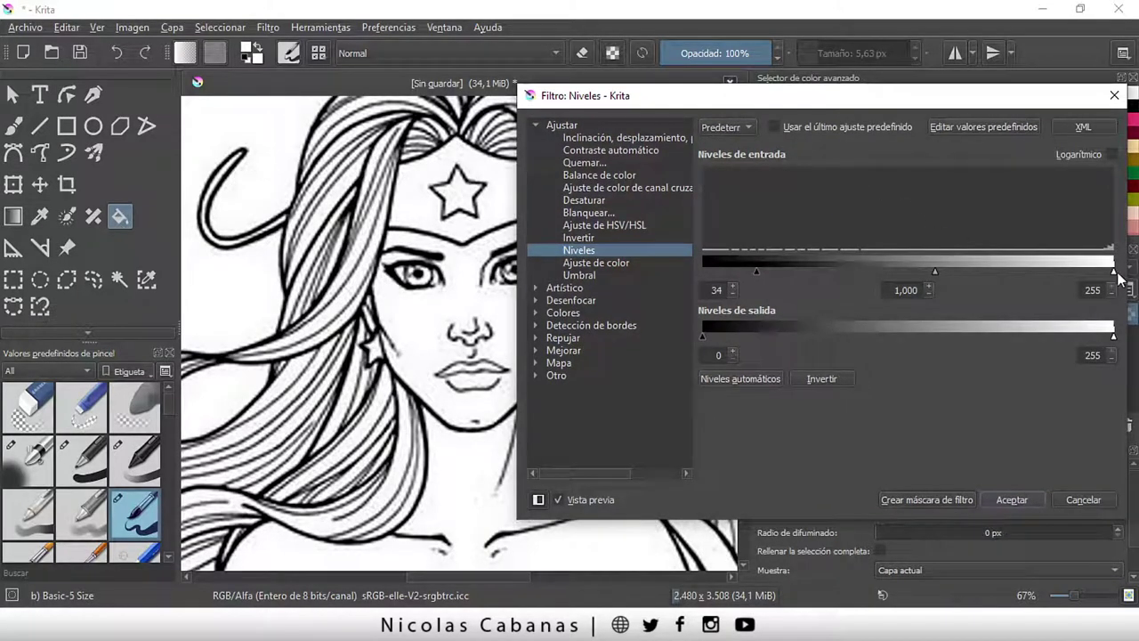
drag(1101, 277, 1097, 277)
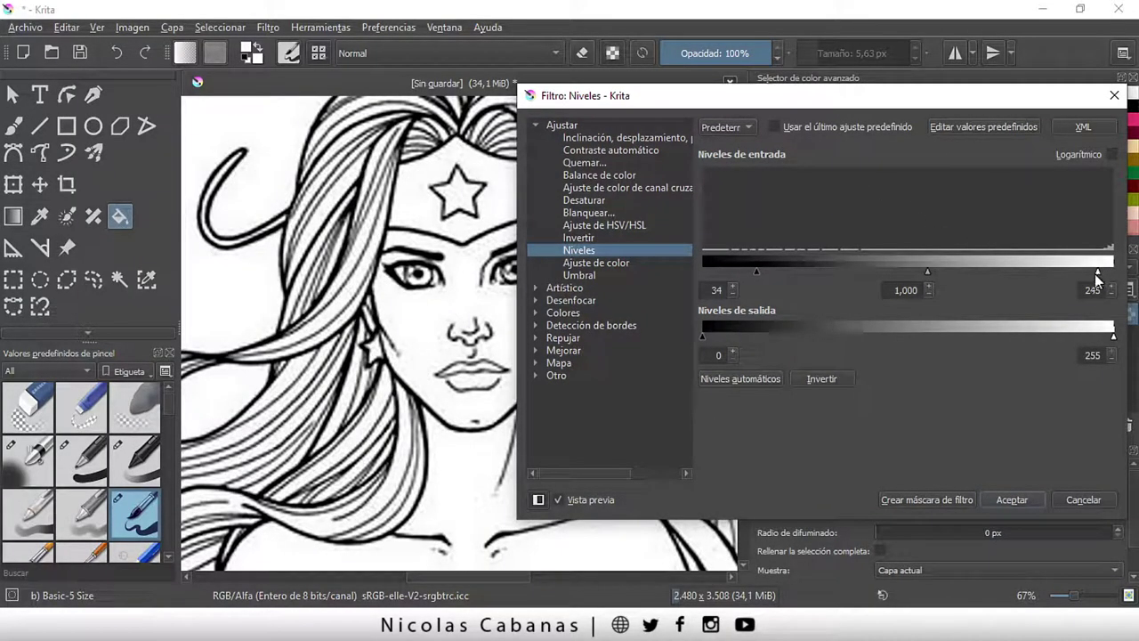
scroll(488, 256, up, 2)
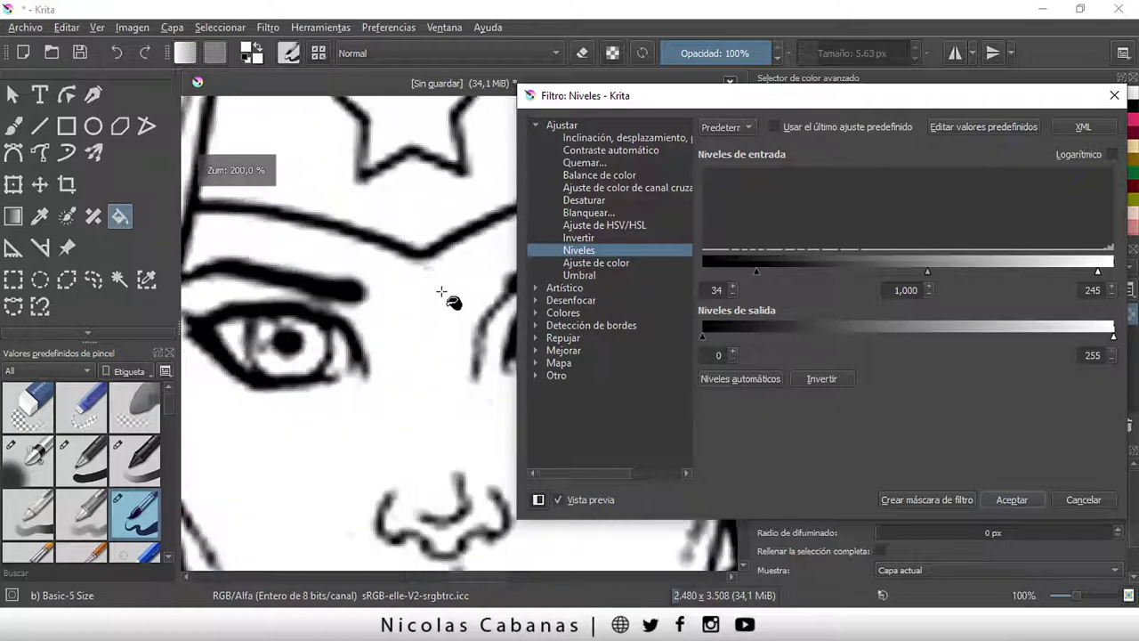
scroll(463, 323, up, 1)
drag(1109, 279, 1127, 279)
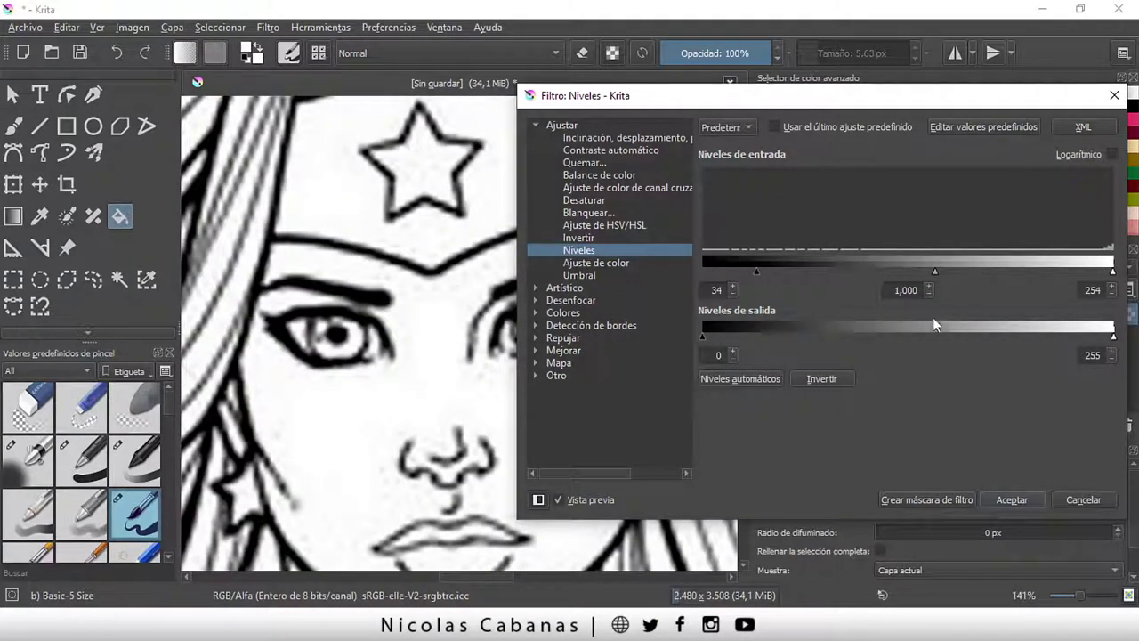
drag(1100, 273, 1082, 273)
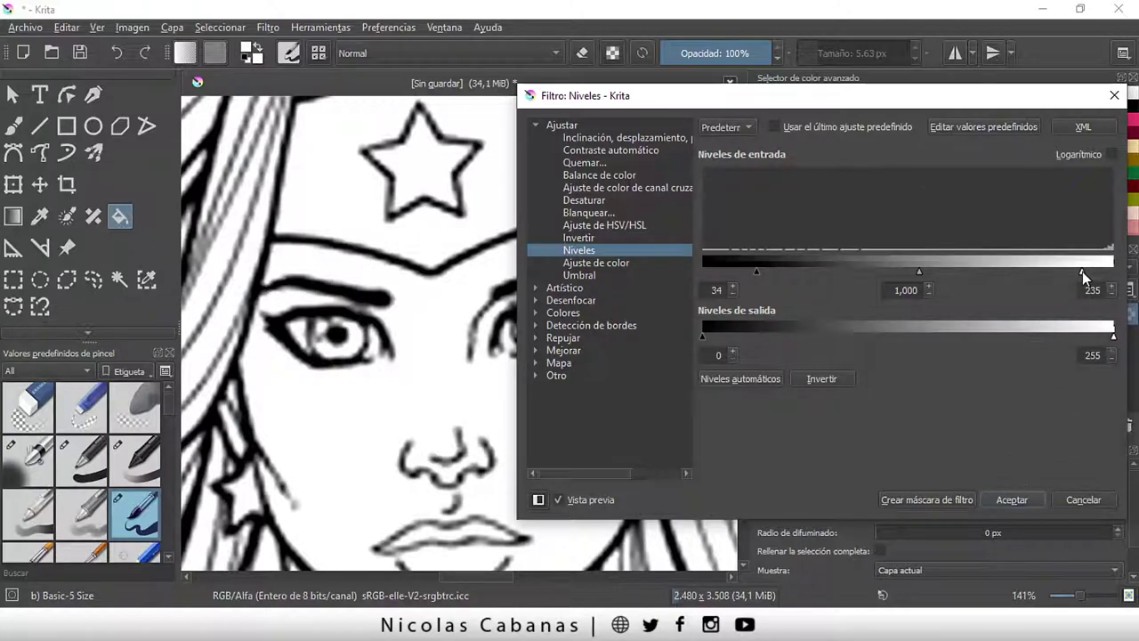
drag(1082, 272, 1085, 272)
click(1081, 271)
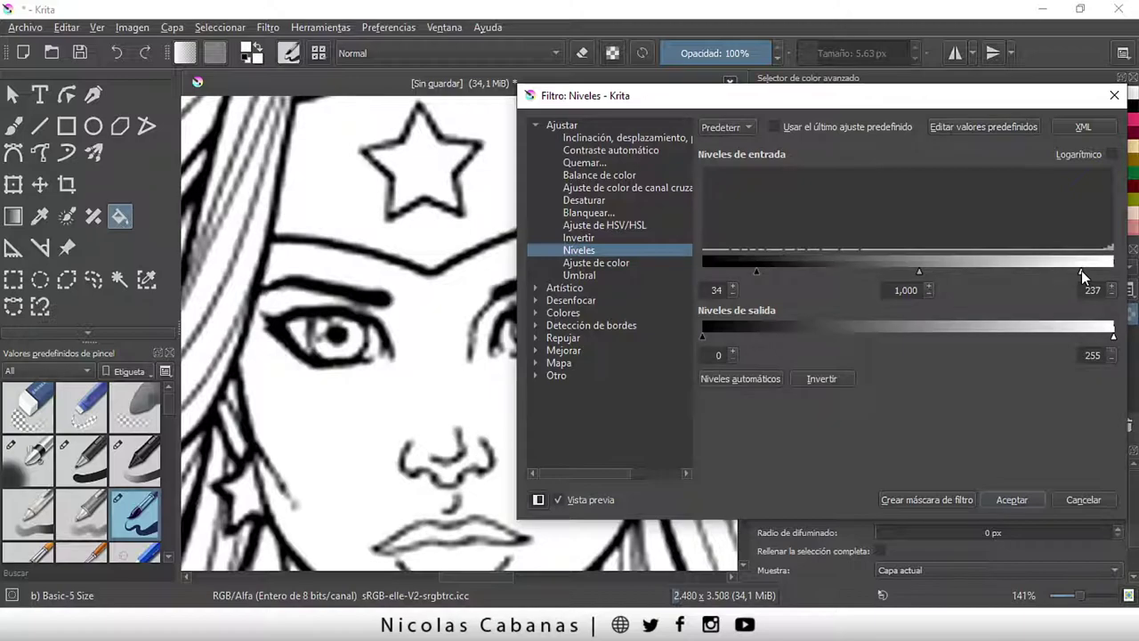
- Apply the Levels adjustment to the line art and zoom out toward the full figure
click(1010, 497)
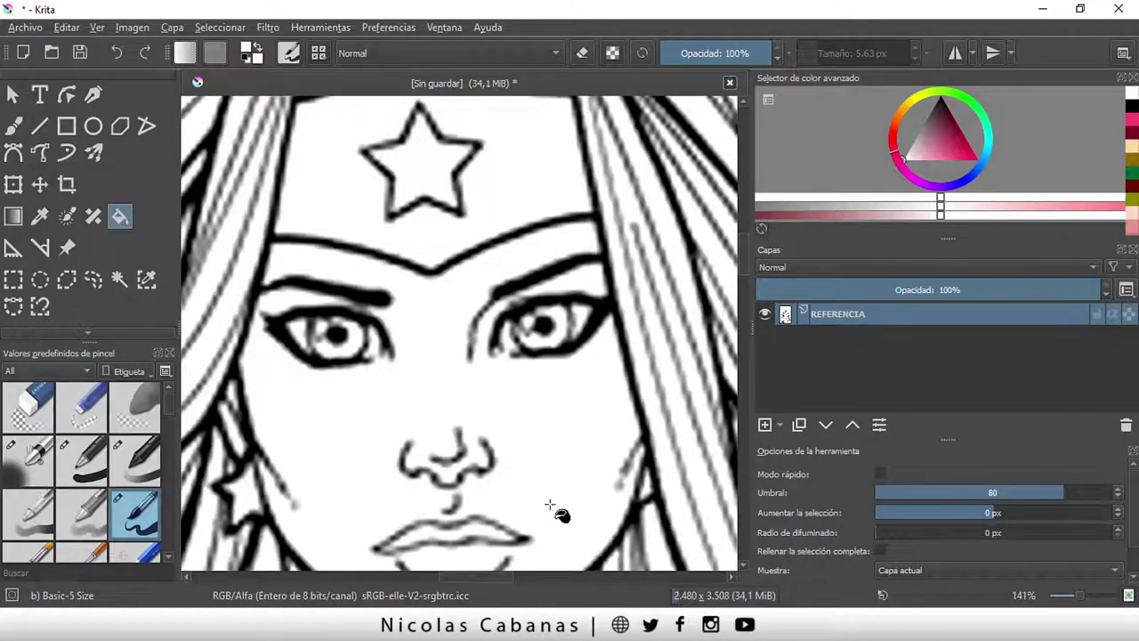
scroll(559, 511, down, 3)
scroll(574, 529, down, 1)
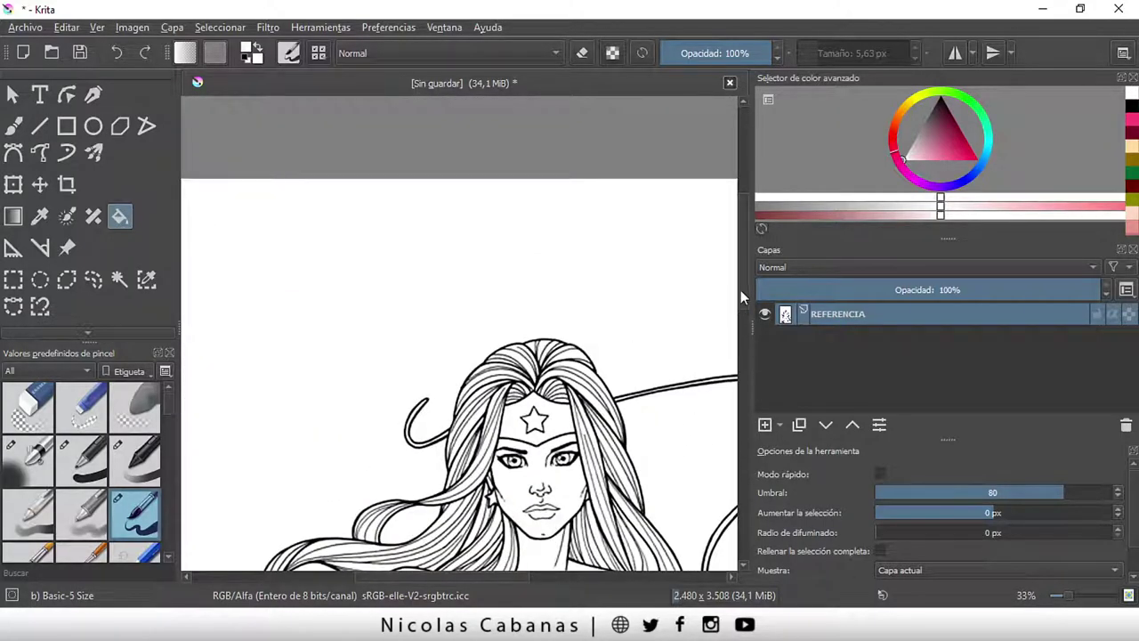
scroll(725, 365, down, 1)
scroll(676, 418, down, 2)
scroll(623, 471, down, 1)
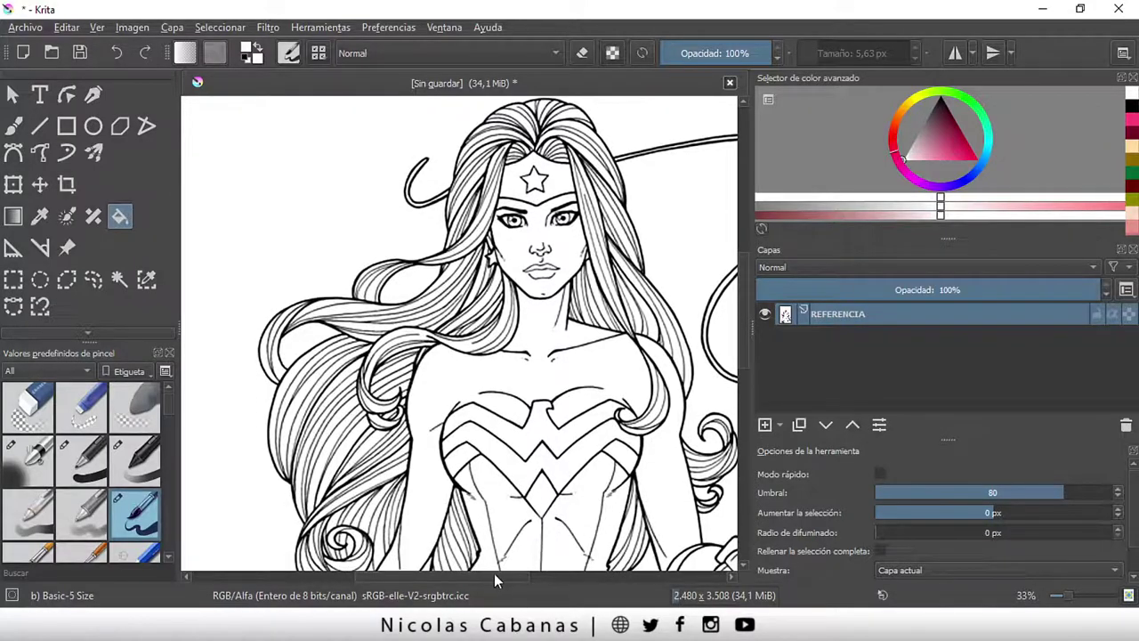
drag(491, 575, 507, 576)
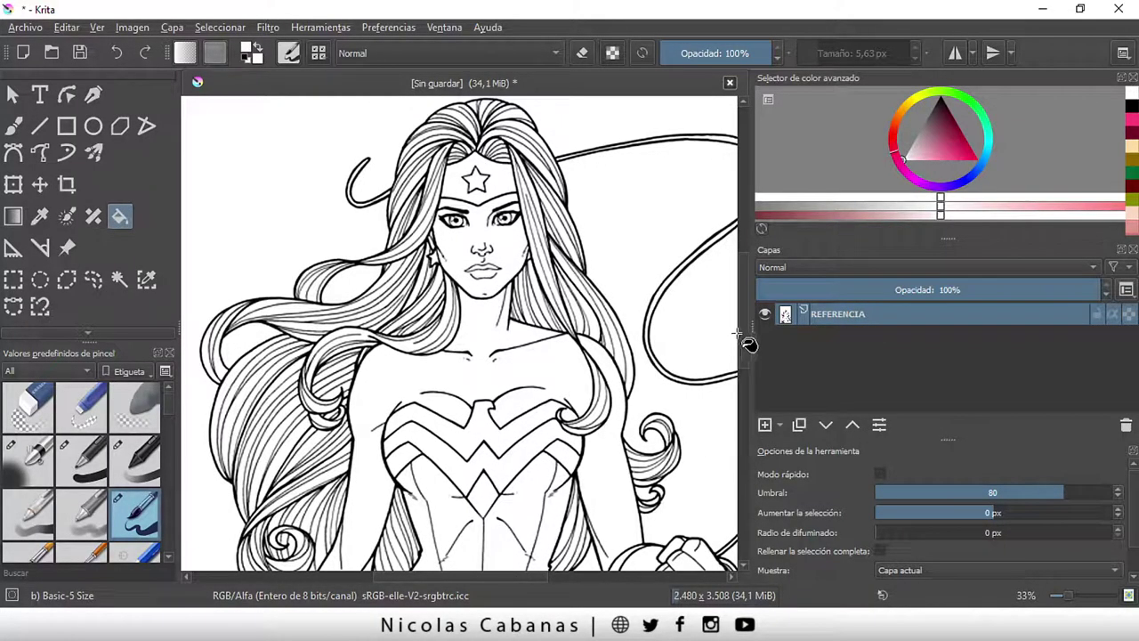
scroll(694, 410, down, 1)
scroll(578, 508, down, 1)
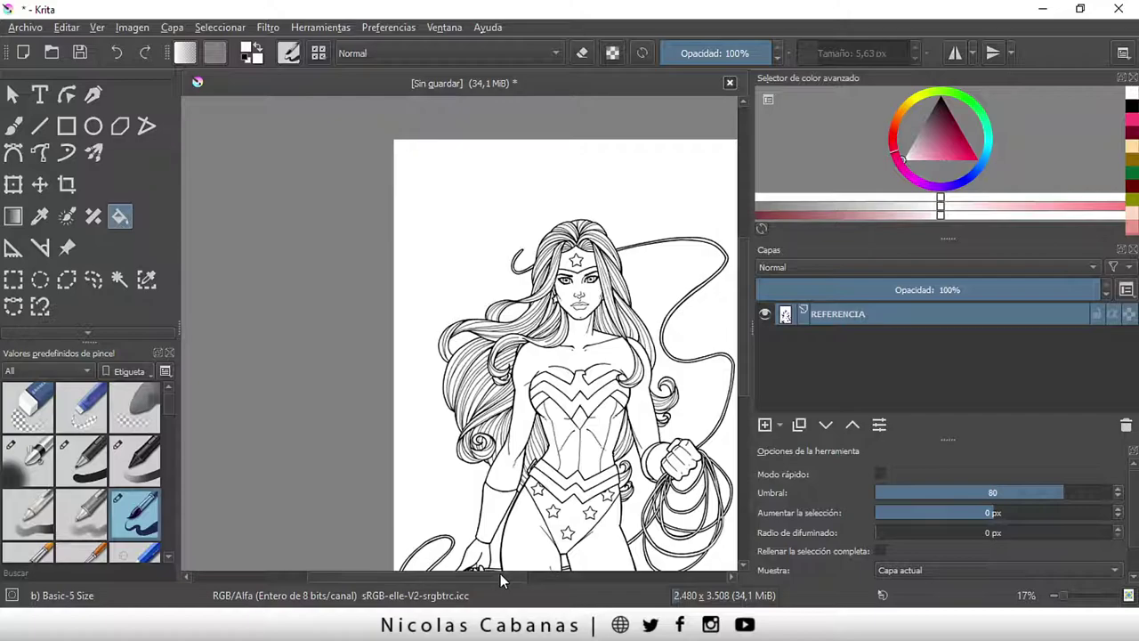
drag(500, 573, 555, 573)
drag(742, 343, 743, 364)
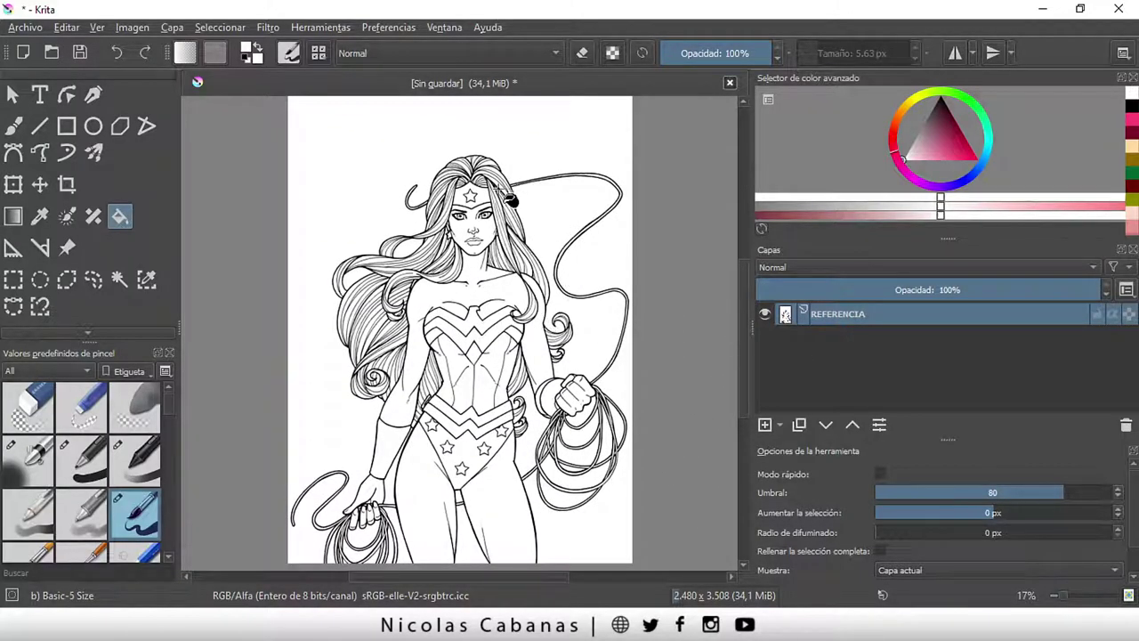
- Set the zoom to about 17% showing the whole figure, and widen the toolbox panel
scroll(508, 205, up, 4)
scroll(407, 254, up, 2)
scroll(388, 359, up, 1)
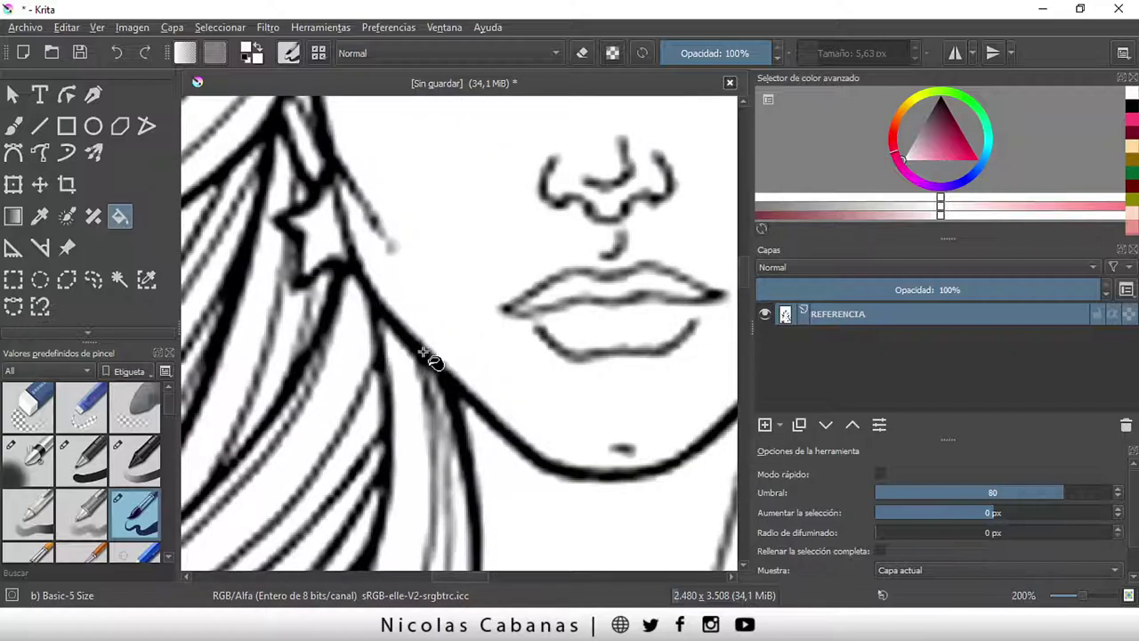
scroll(436, 363, up, 1)
scroll(436, 374, up, 1)
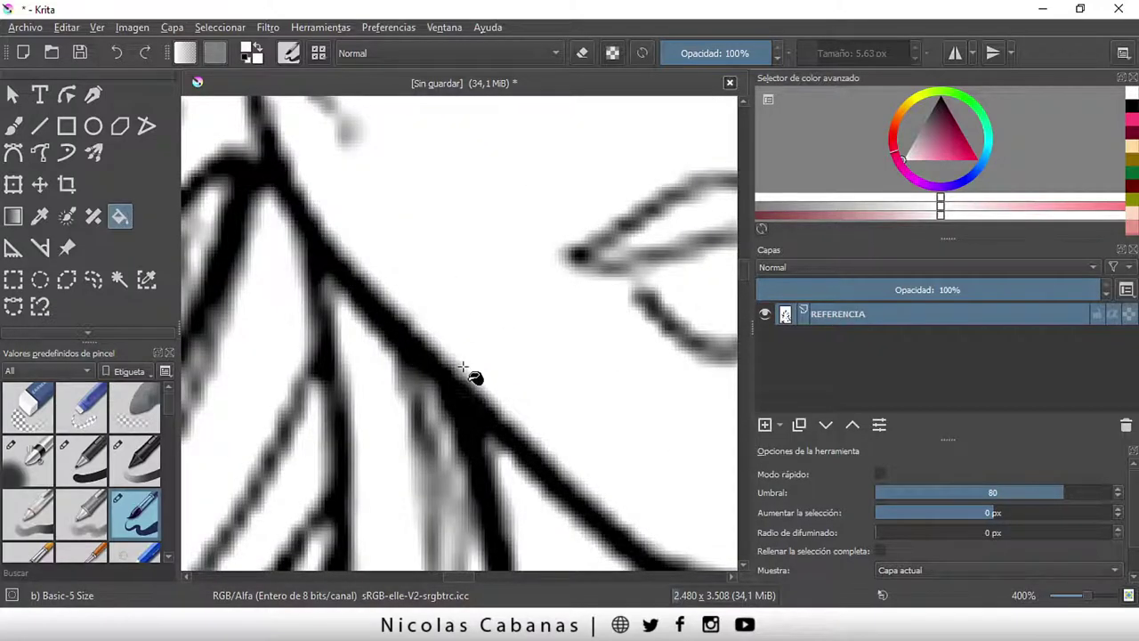
scroll(548, 415, down, 3)
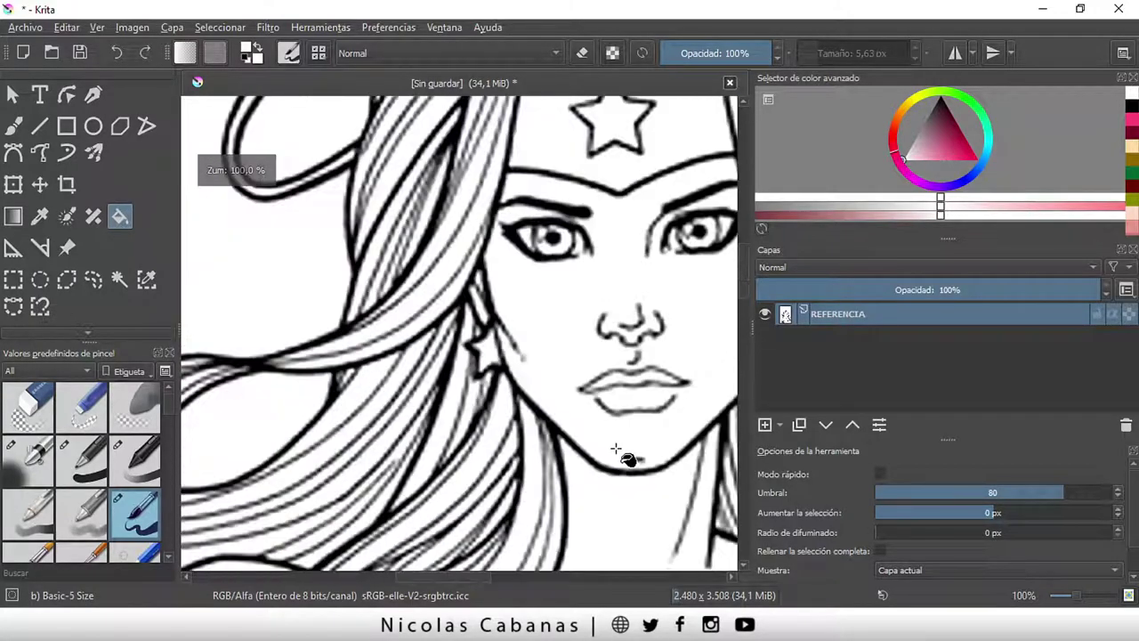
scroll(643, 457, down, 2)
scroll(570, 533, down, 1)
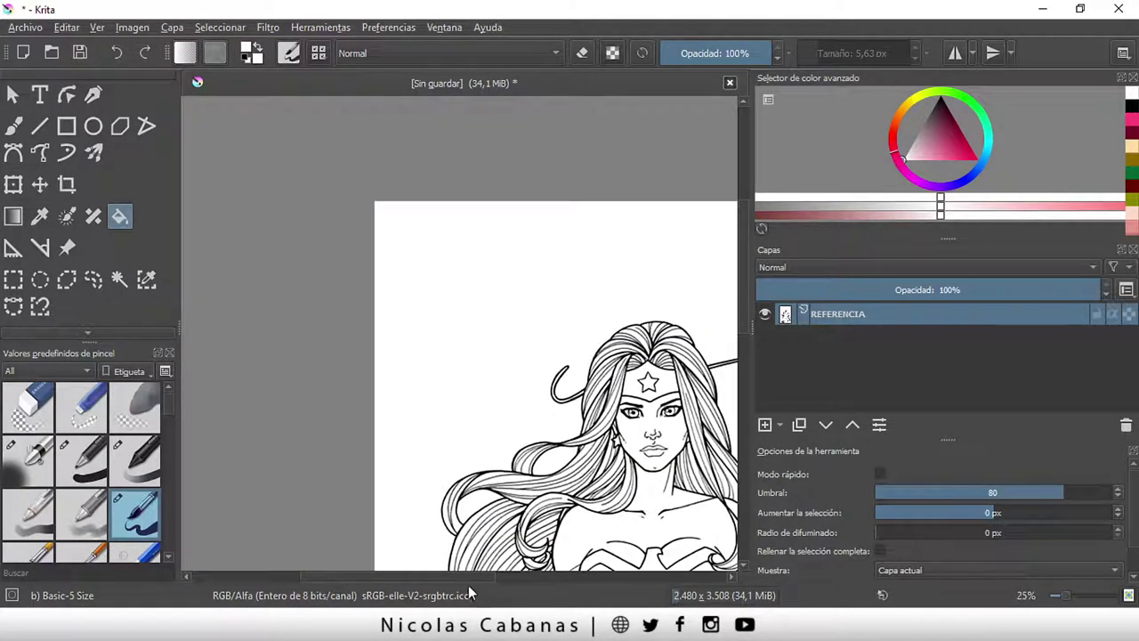
scroll(745, 327, down, 1)
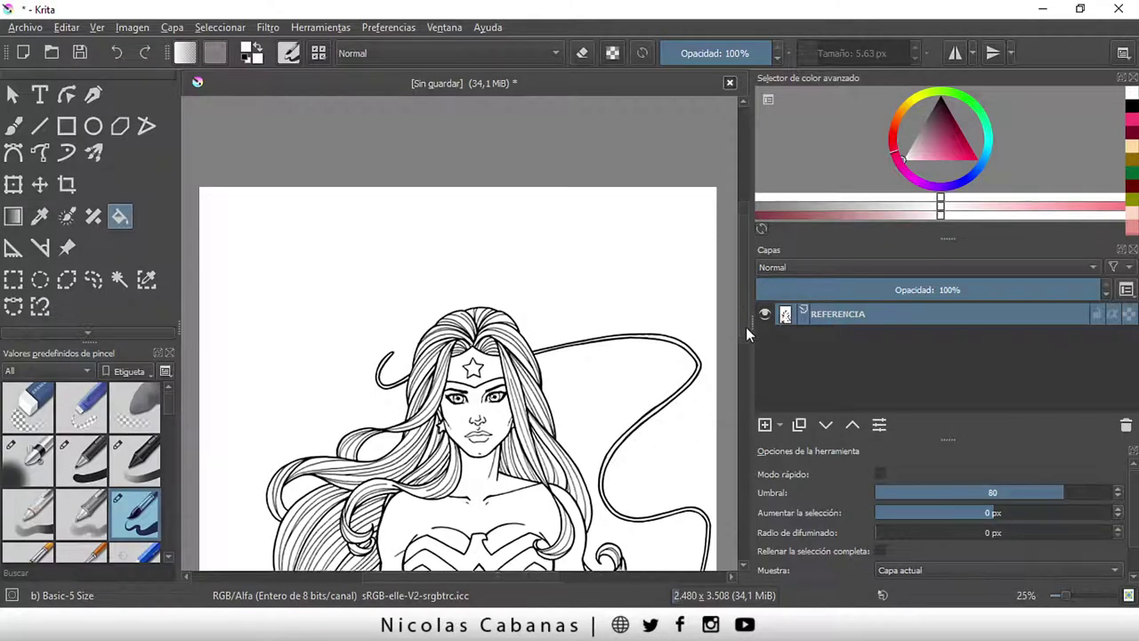
scroll(746, 361, down, 1)
scroll(743, 407, down, 2)
scroll(723, 368, down, 1)
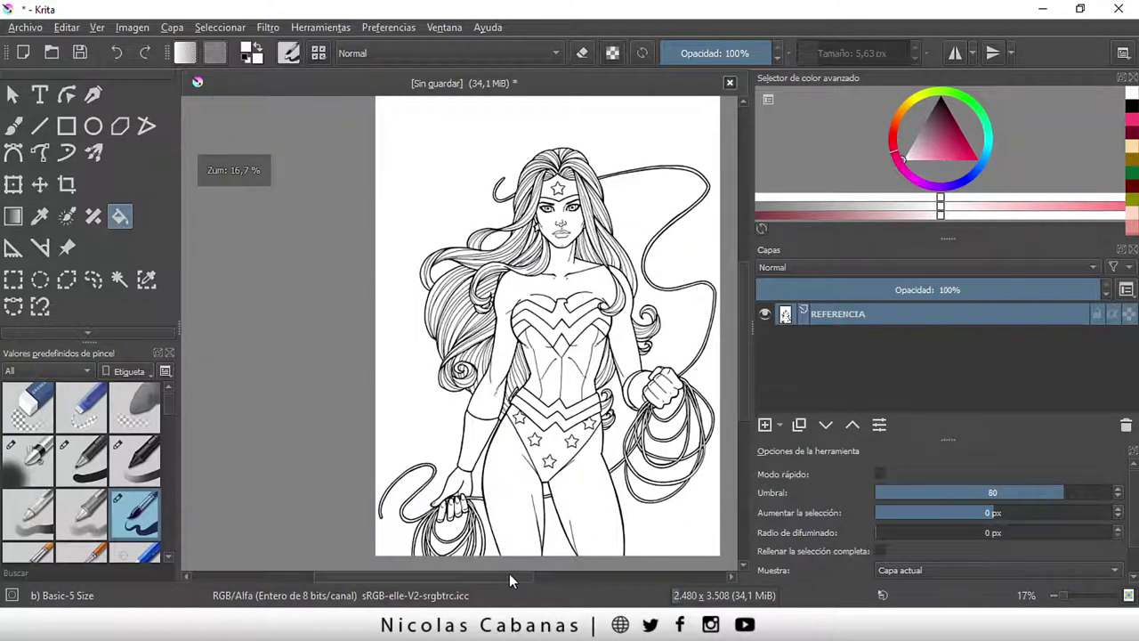
drag(505, 573, 536, 570)
drag(741, 360, 741, 347)
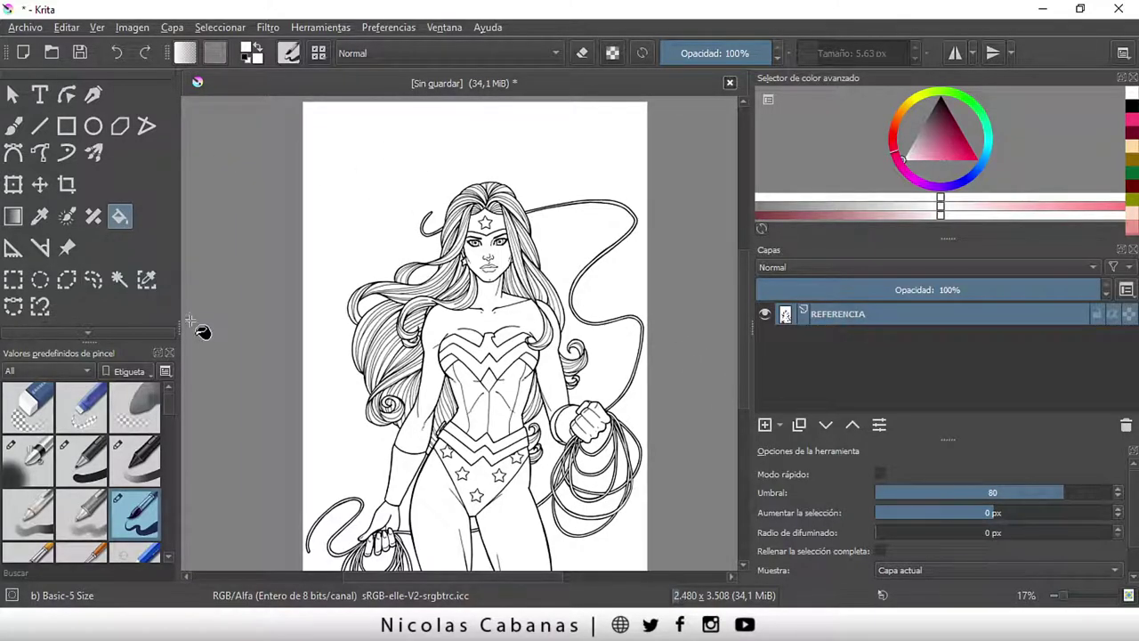
drag(178, 323, 239, 318)
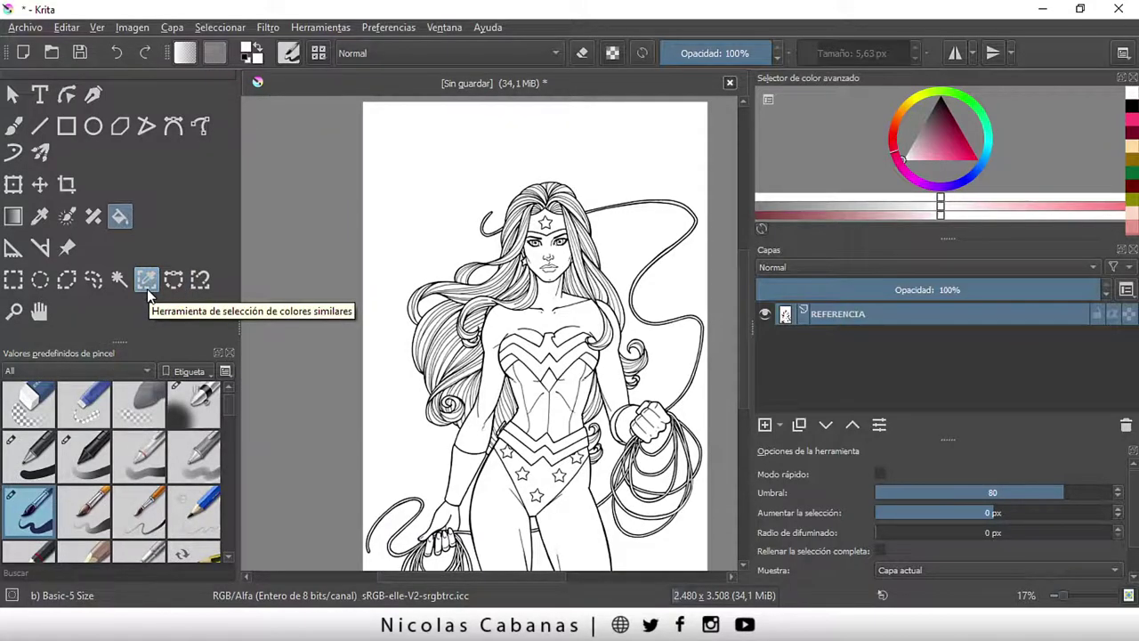
- Select the black line art with the Similar Color Selection tool
click(147, 279)
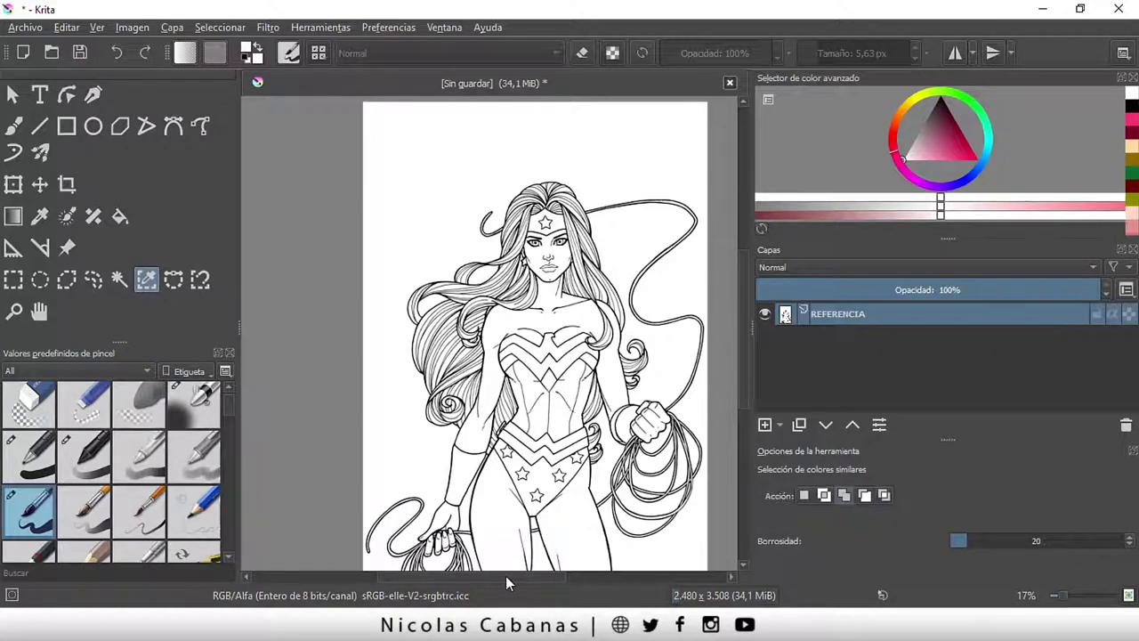
drag(505, 576, 545, 578)
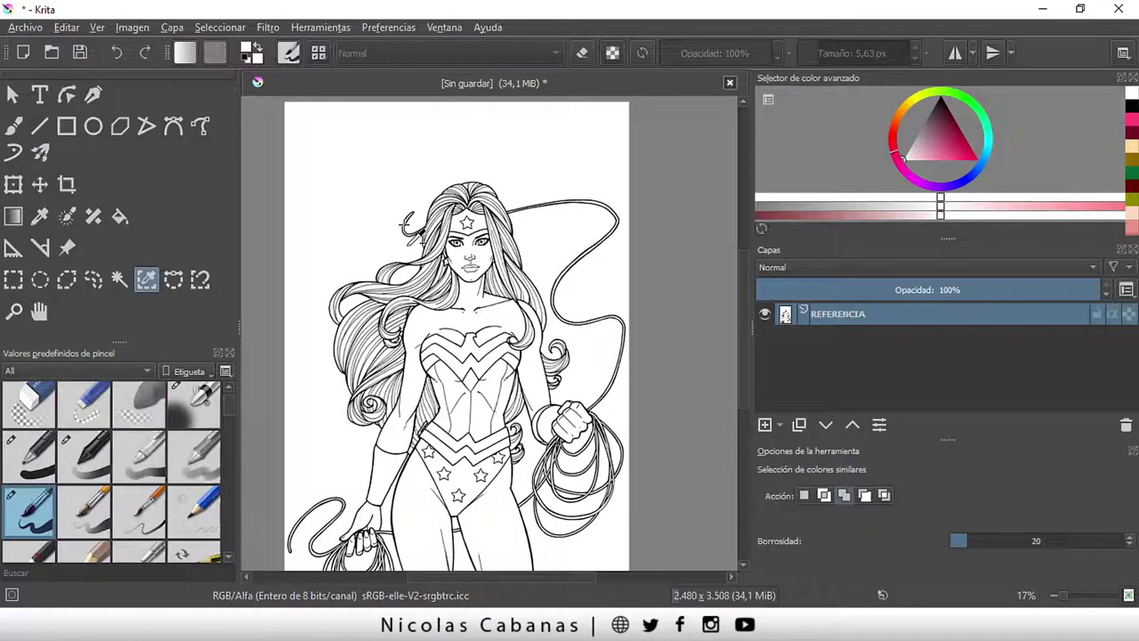
scroll(411, 229, up, 3)
scroll(433, 267, up, 2)
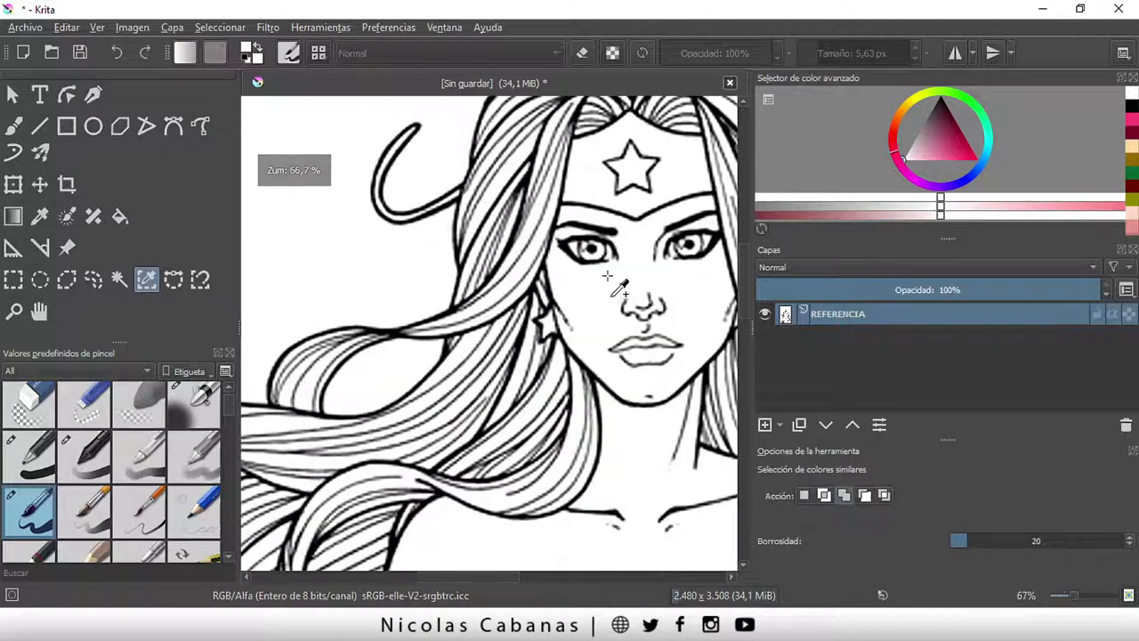
scroll(499, 303, up, 2)
scroll(574, 338, up, 1)
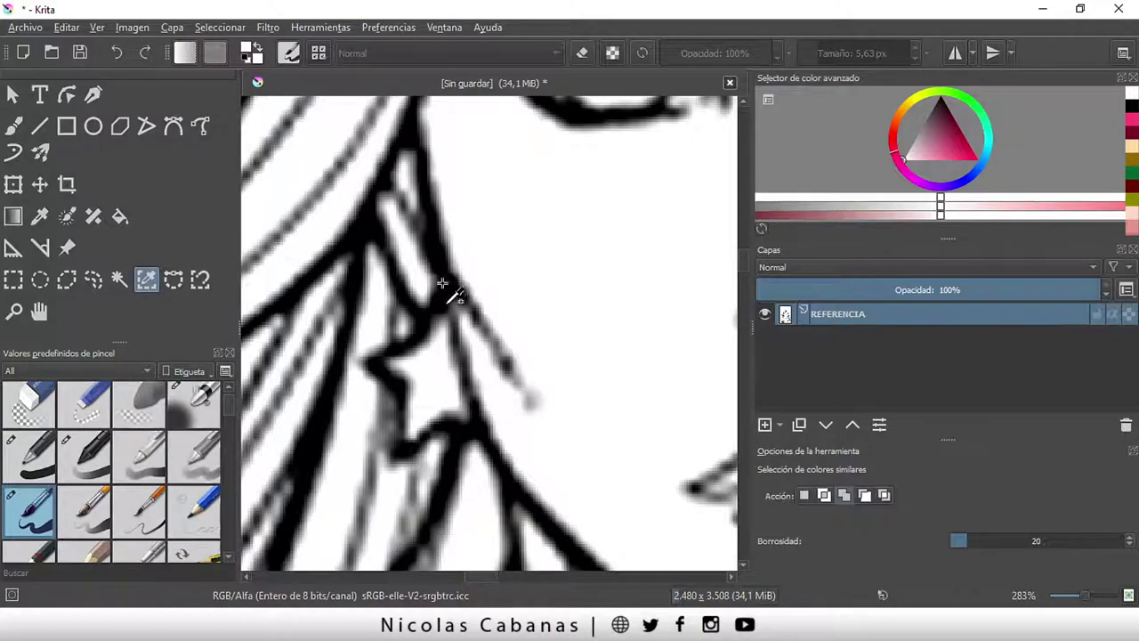
click(446, 285)
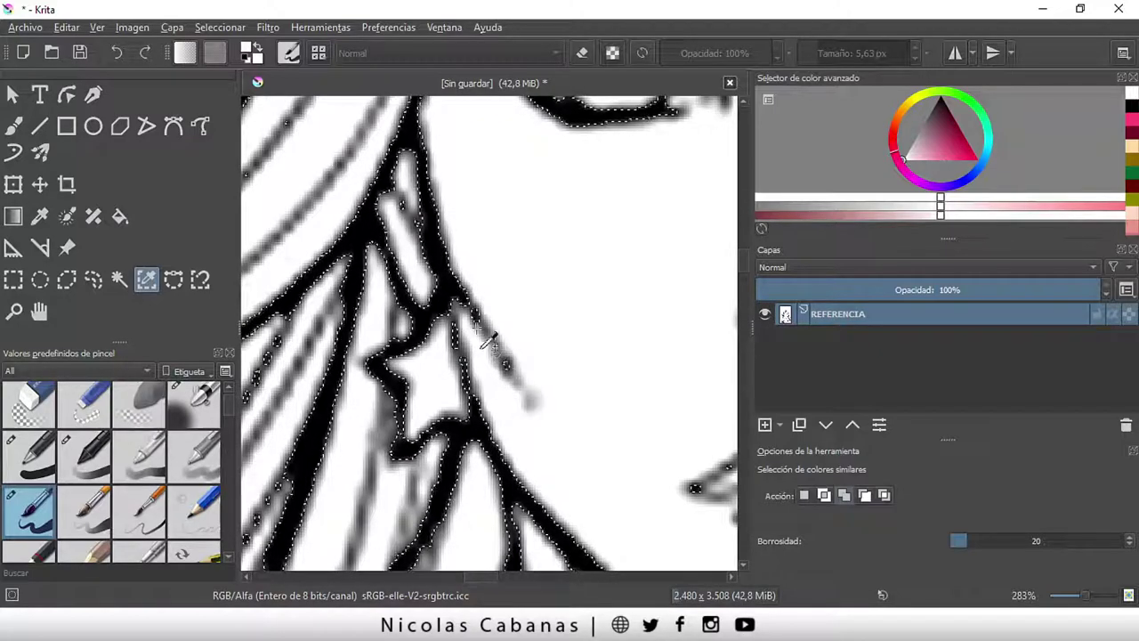
- Zoom in and out to inspect the line-art selection around the face
scroll(474, 389, down, 2)
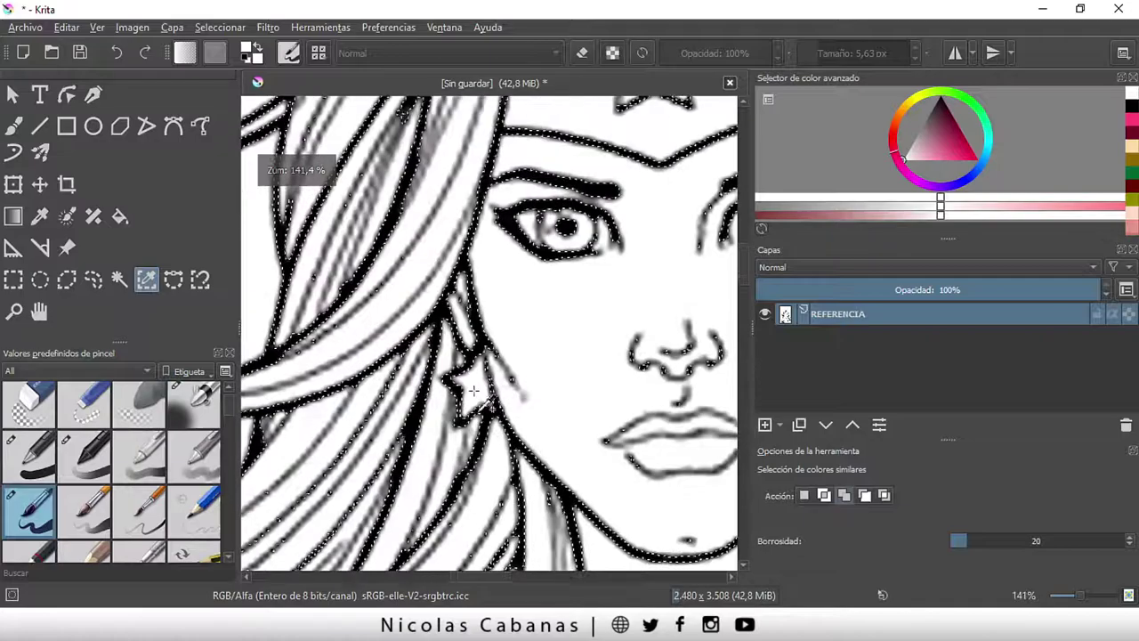
scroll(381, 329, up, 1)
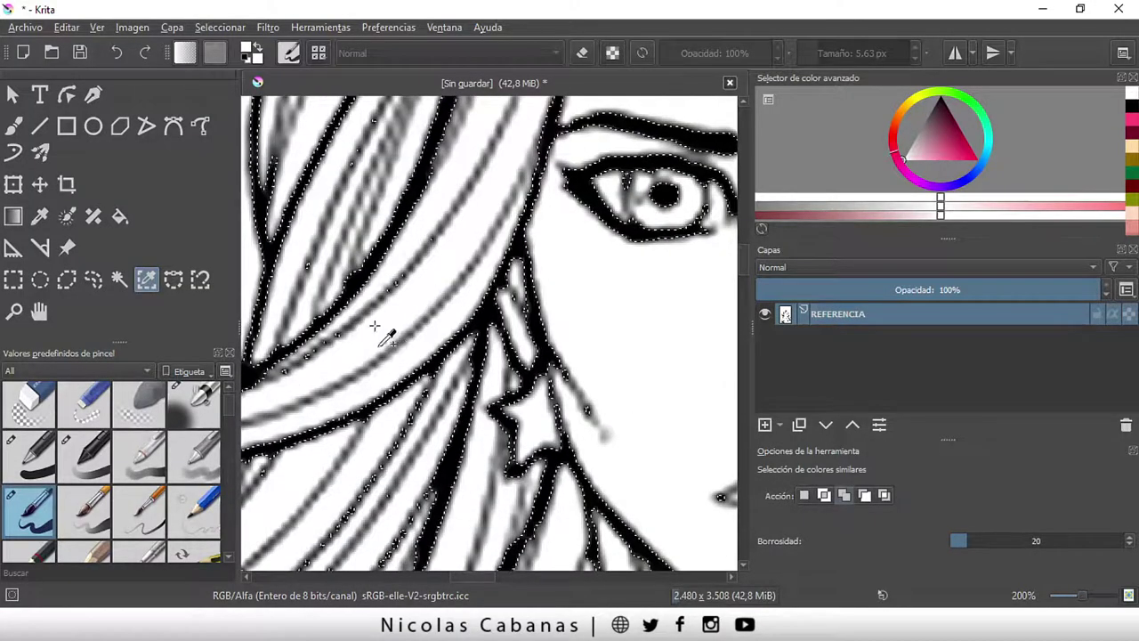
scroll(381, 328, down, 1)
scroll(499, 382, down, 1)
scroll(569, 427, up, 1)
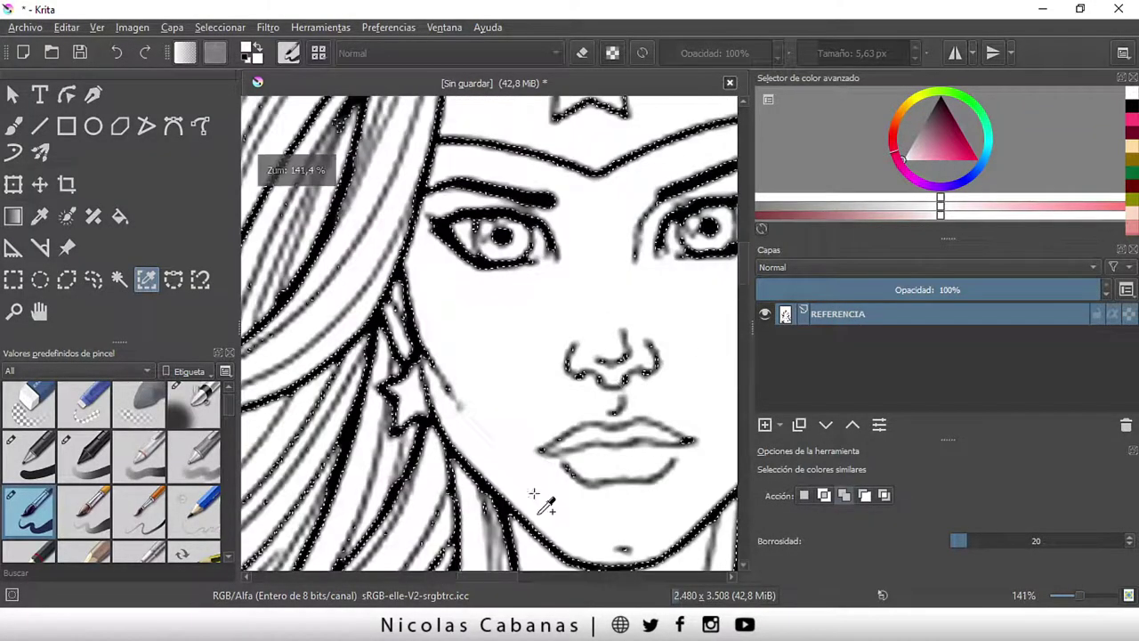
scroll(556, 493, up, 1)
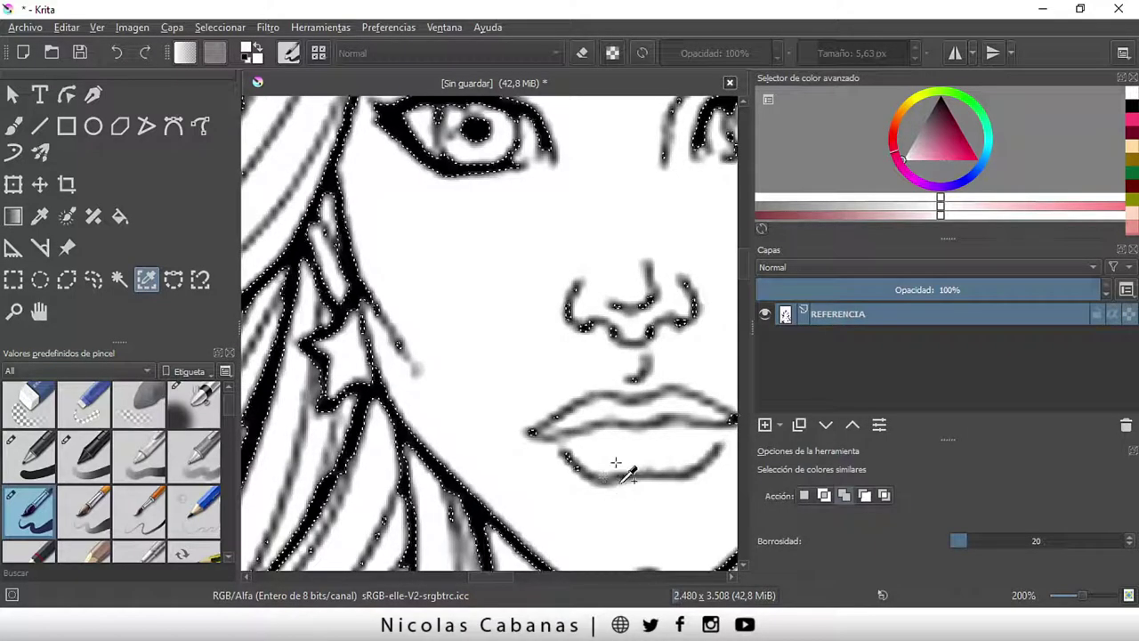
scroll(620, 459, up, 1)
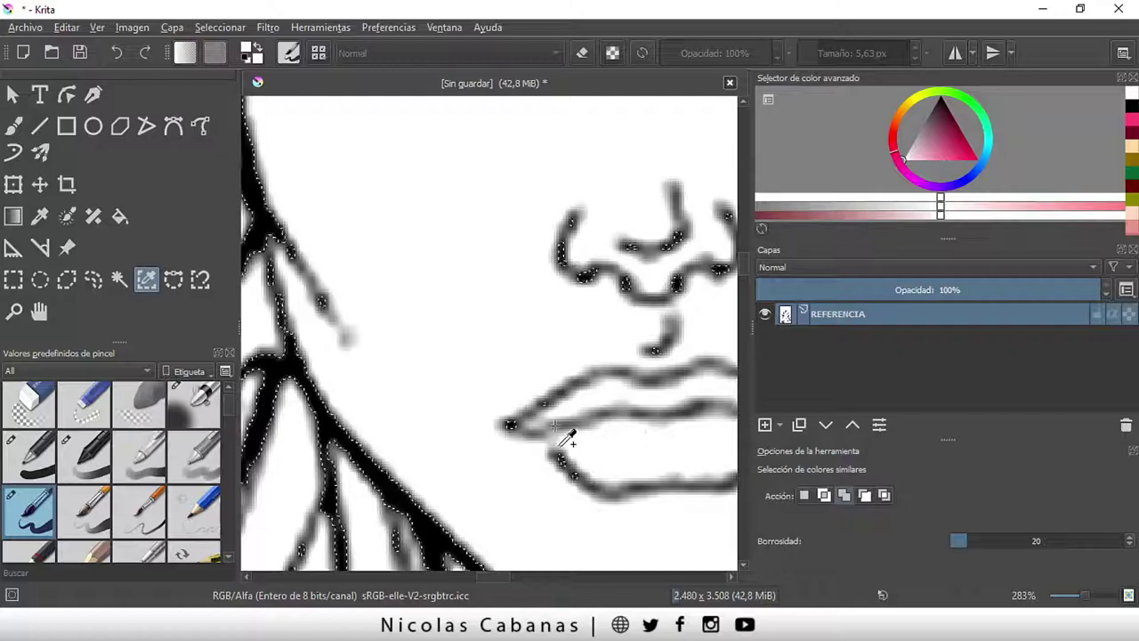
scroll(587, 440, down, 2)
scroll(605, 442, down, 1)
scroll(605, 442, down, 1)
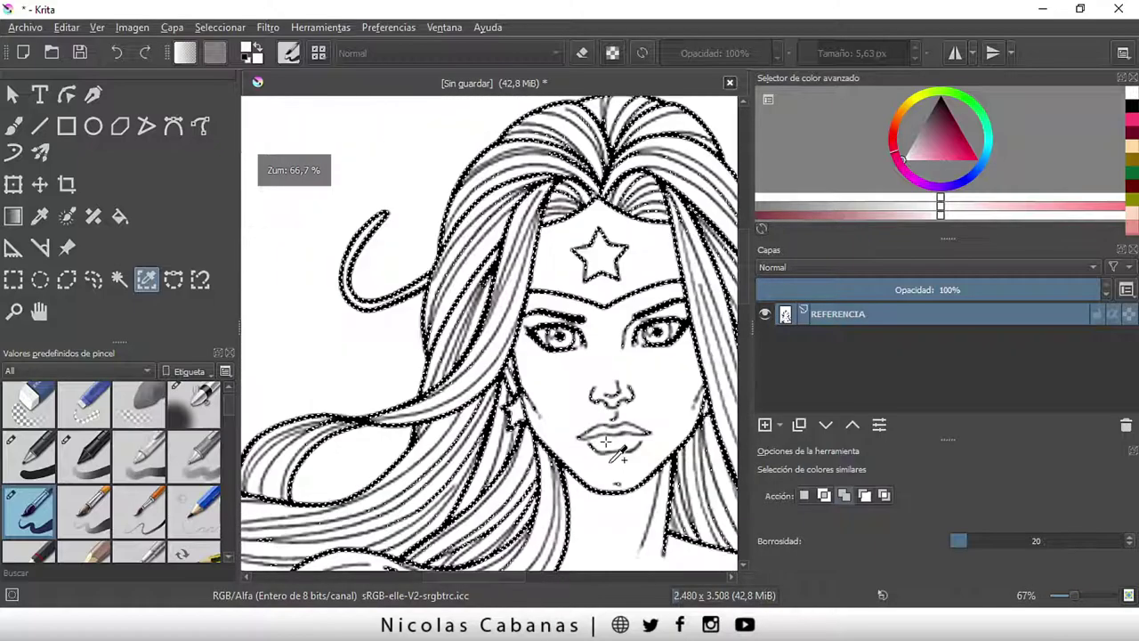
scroll(608, 438, up, 1)
scroll(613, 431, down, 1)
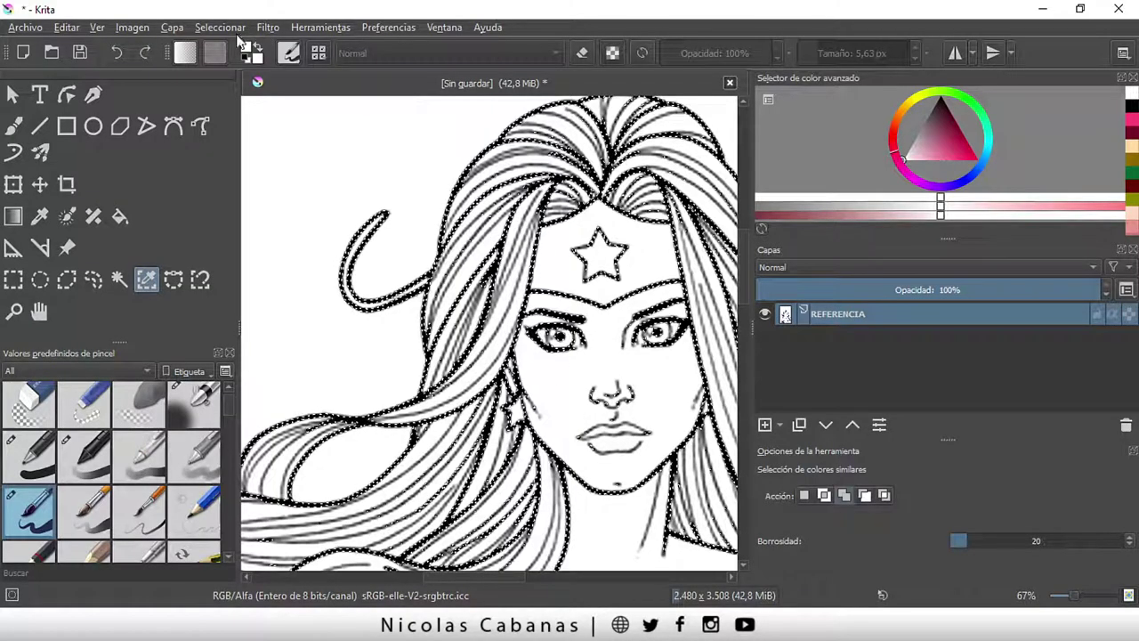
- Clear the selection and select the white areas of the drawing instead
click(220, 27)
click(258, 68)
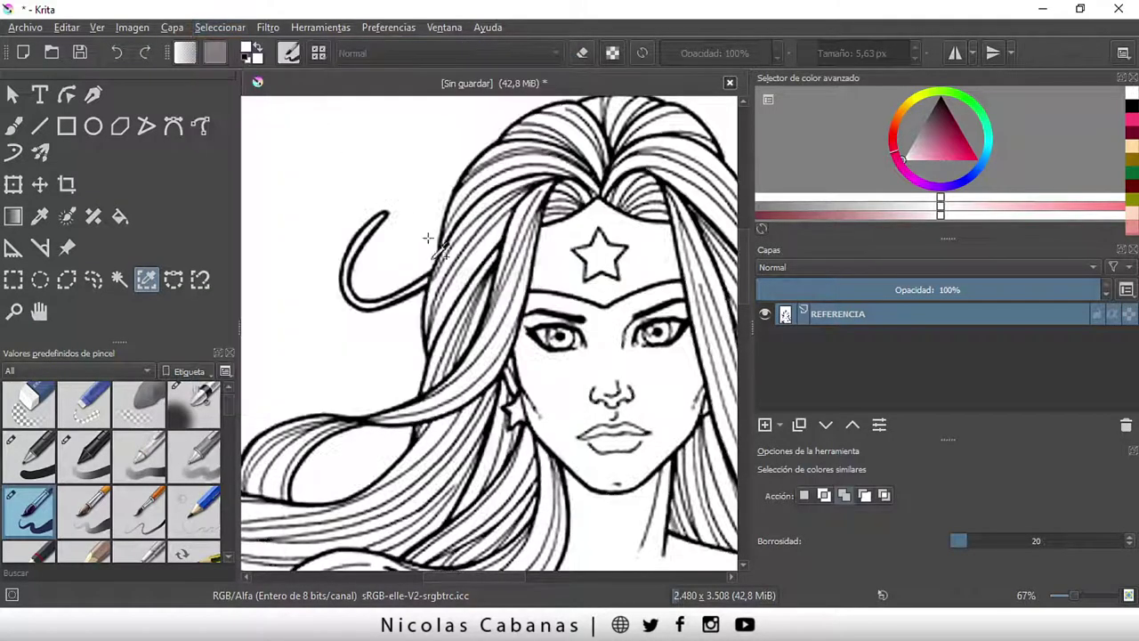
scroll(428, 237, down, 3)
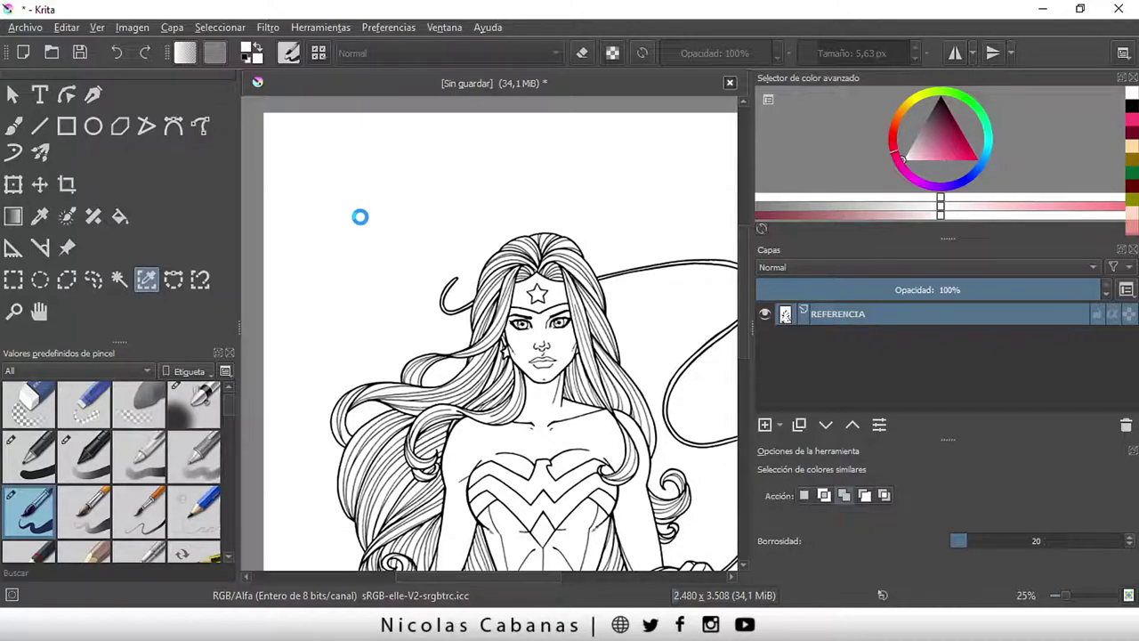
click(360, 217)
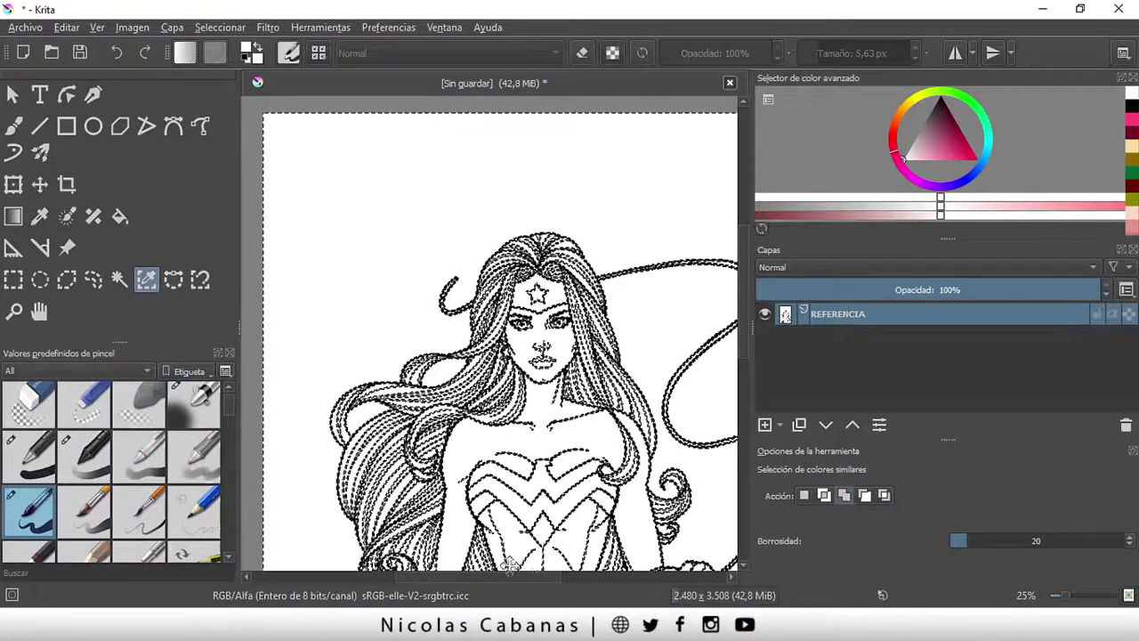
- Add a new layer above REFERENCIA and fill the selected white areas with white
drag(501, 580, 517, 580)
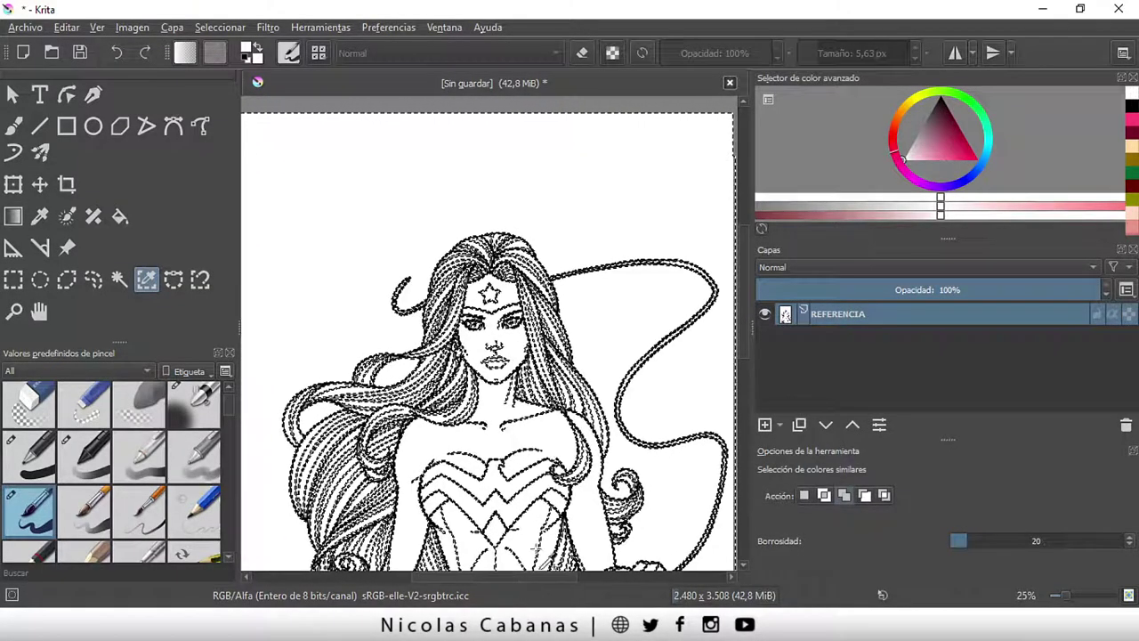
key(minus)
drag(743, 332, 743, 369)
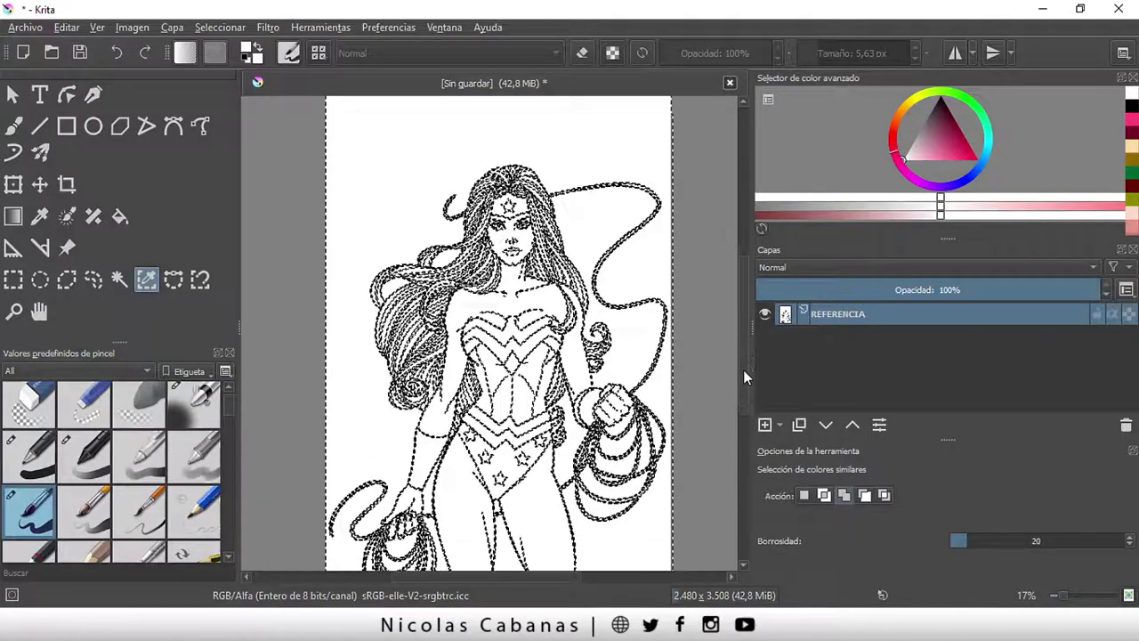
click(764, 425)
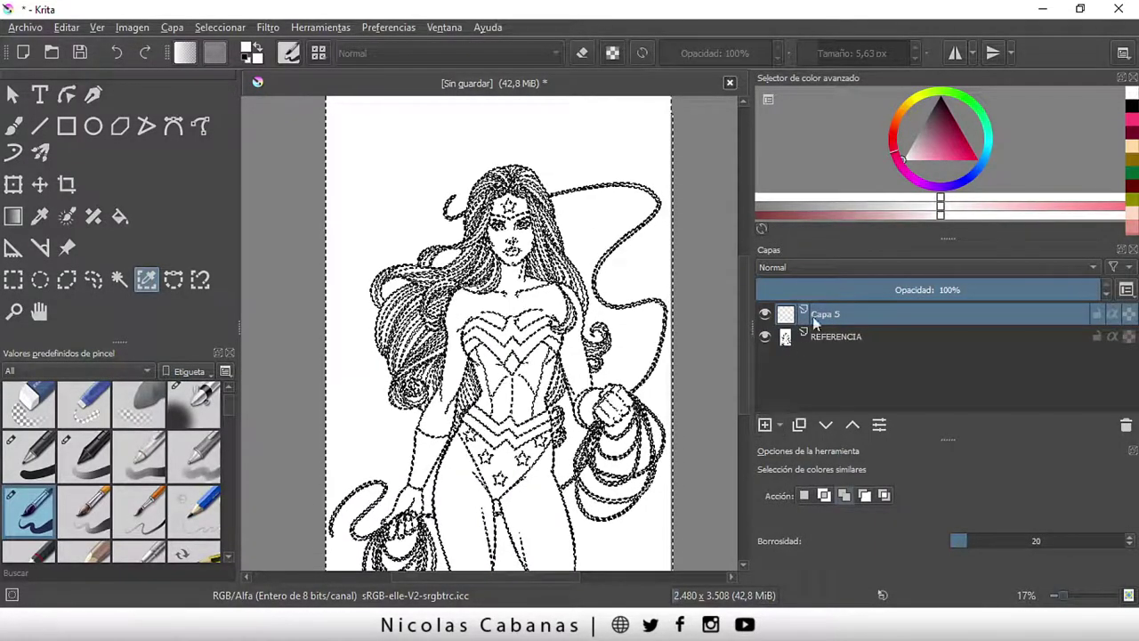
click(120, 217)
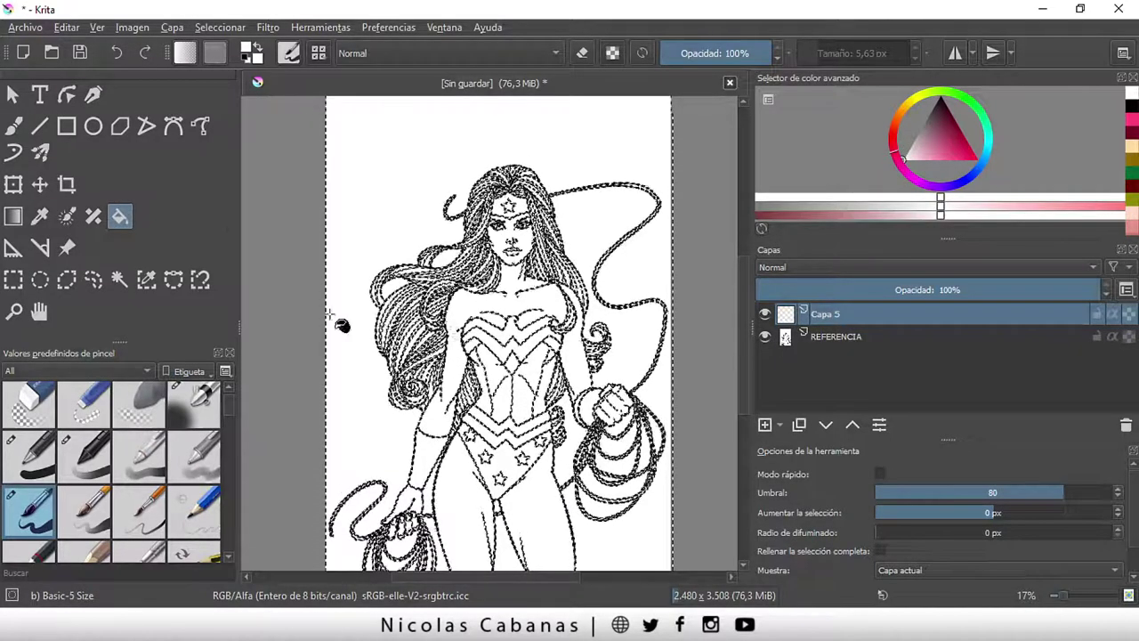
click(397, 235)
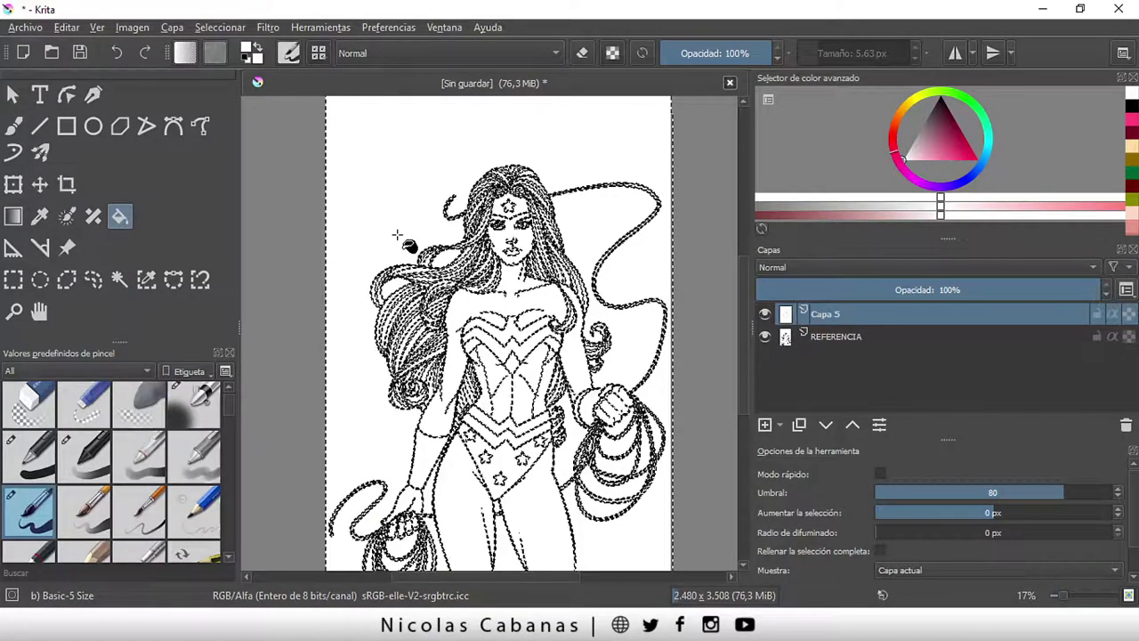
- Rename the new layer FORMAS BLANCAS
double_click(827, 312)
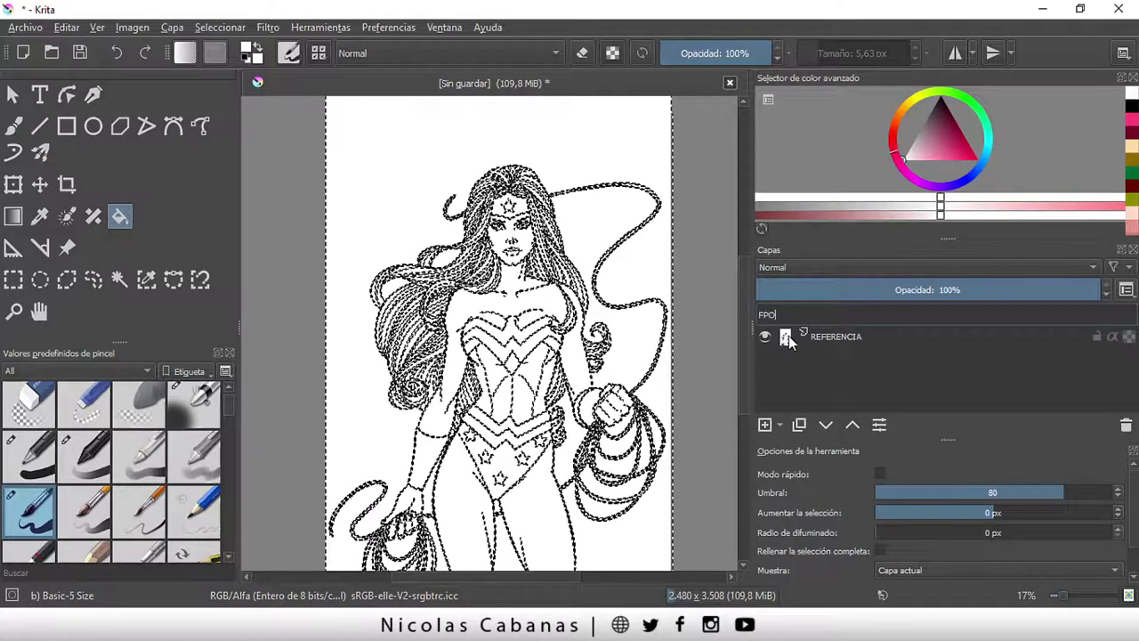
text(S BLANCAS)
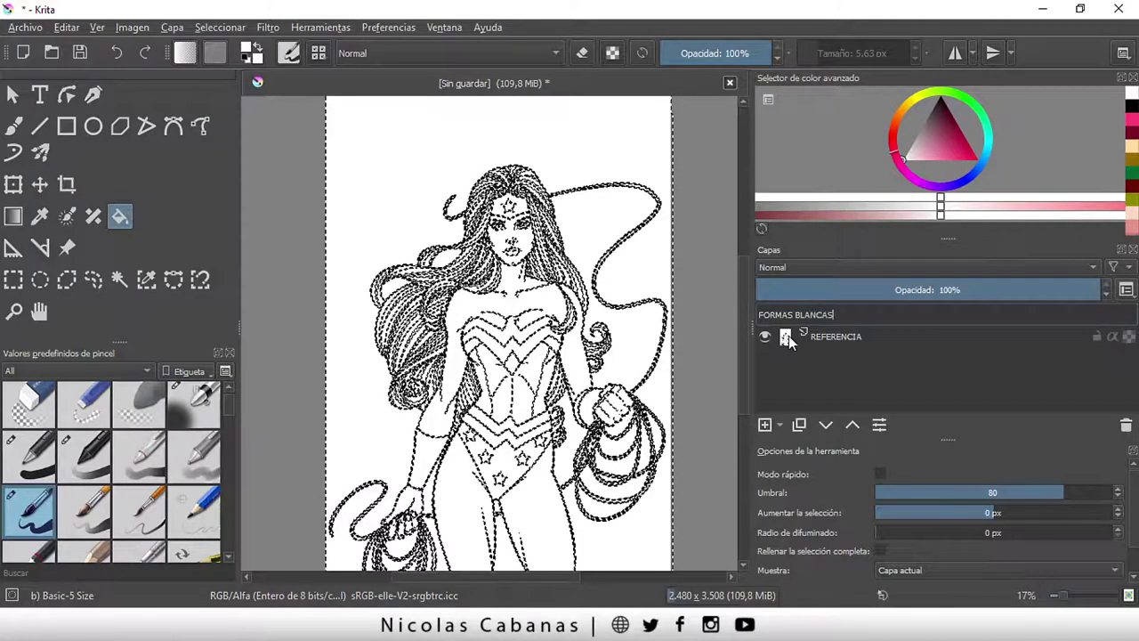
key(Return)
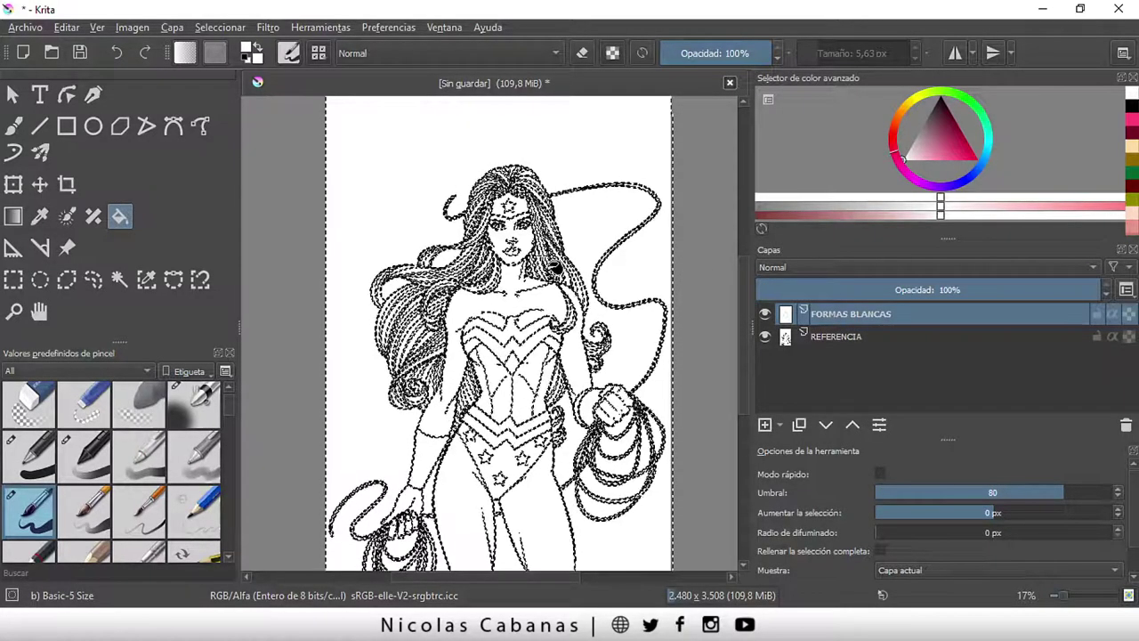
- Invert the selection, hide REFERENCIA, and add a new empty layer, Capa 6
scroll(746, 267, up, 2)
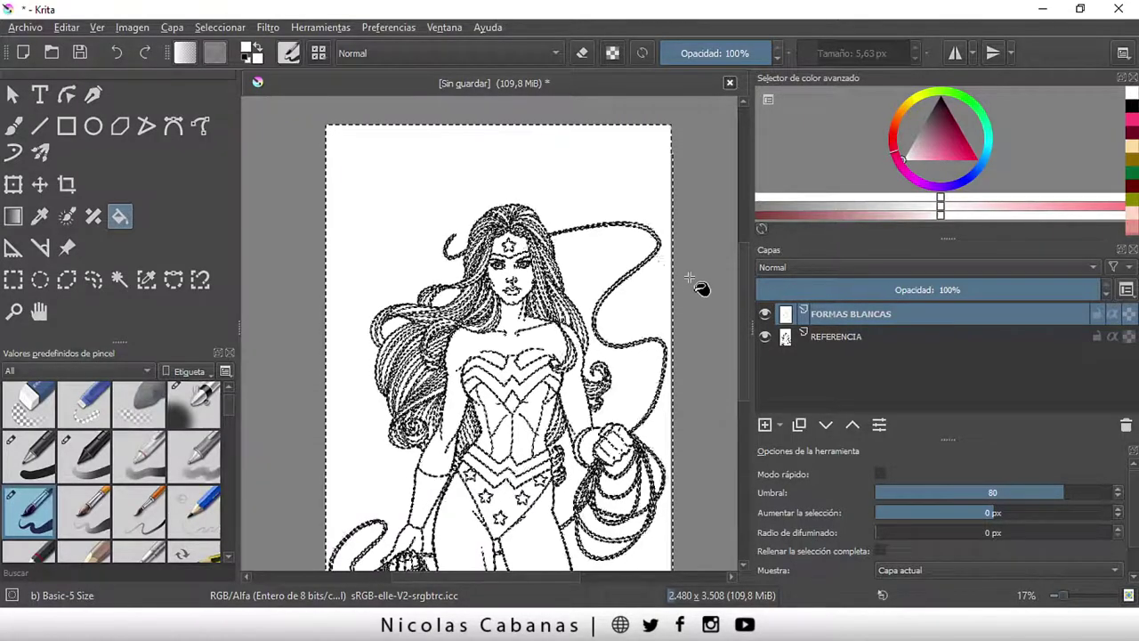
click(222, 27)
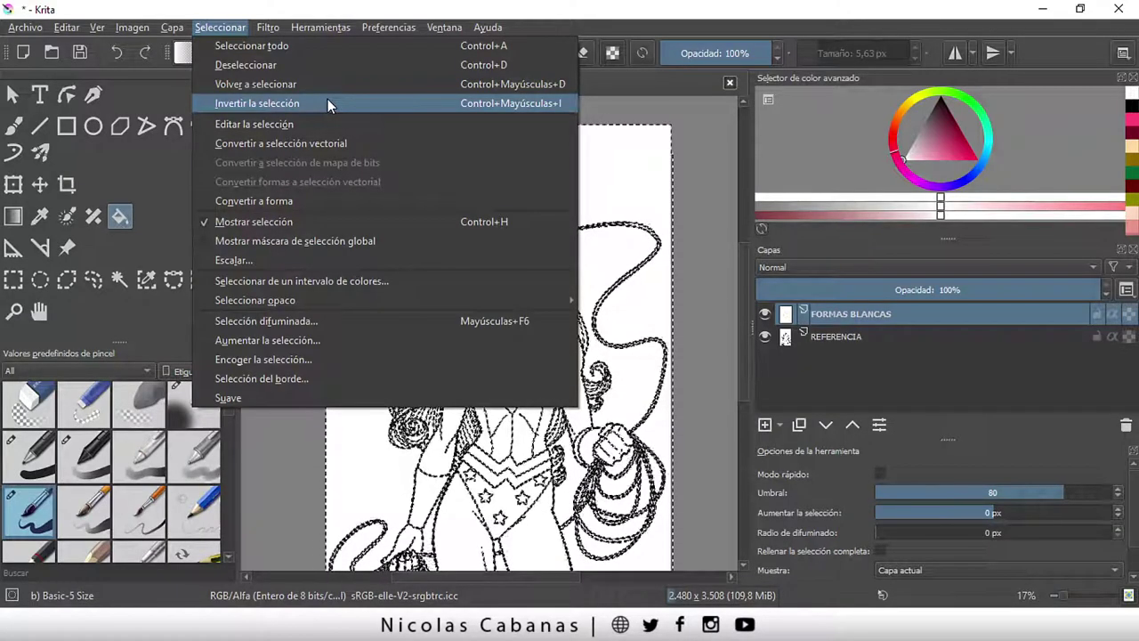
click(328, 103)
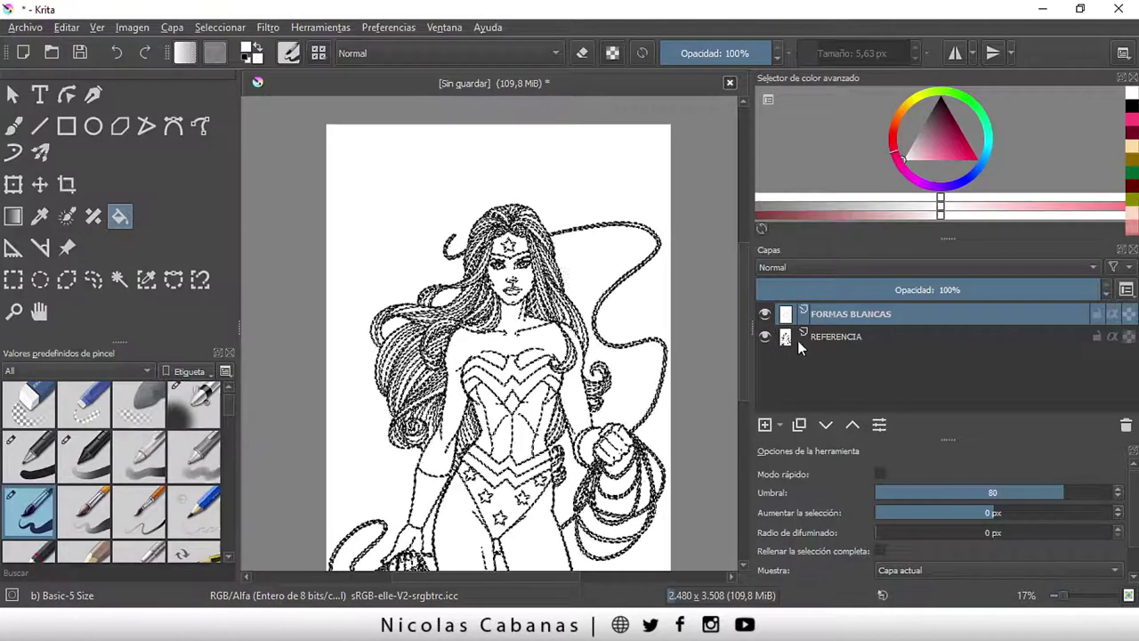
click(764, 337)
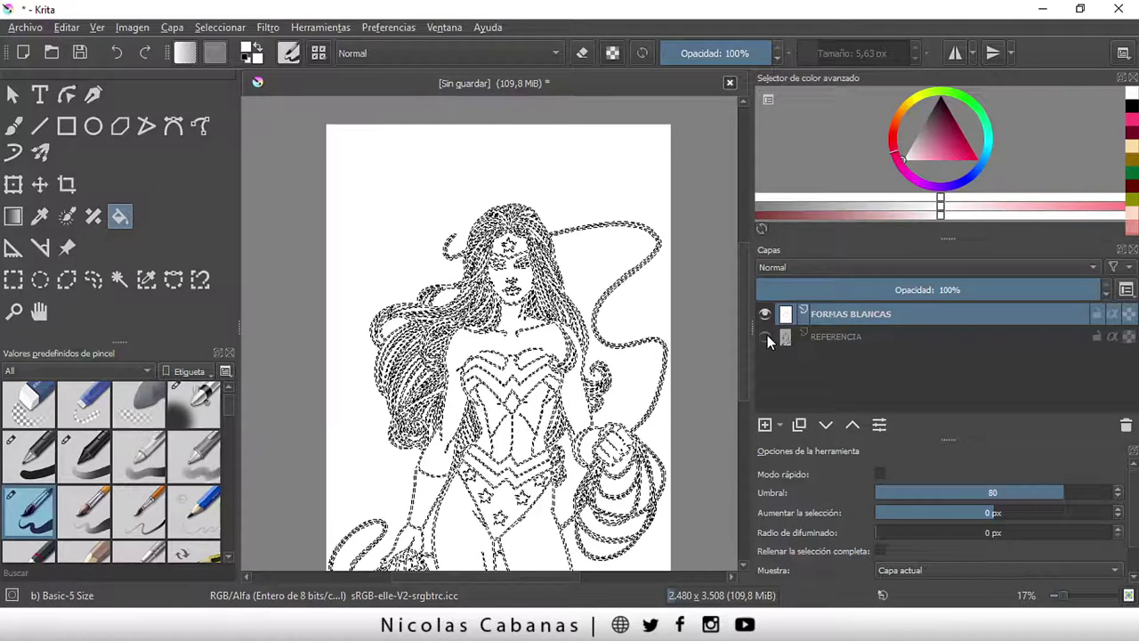
scroll(611, 279, up, 3)
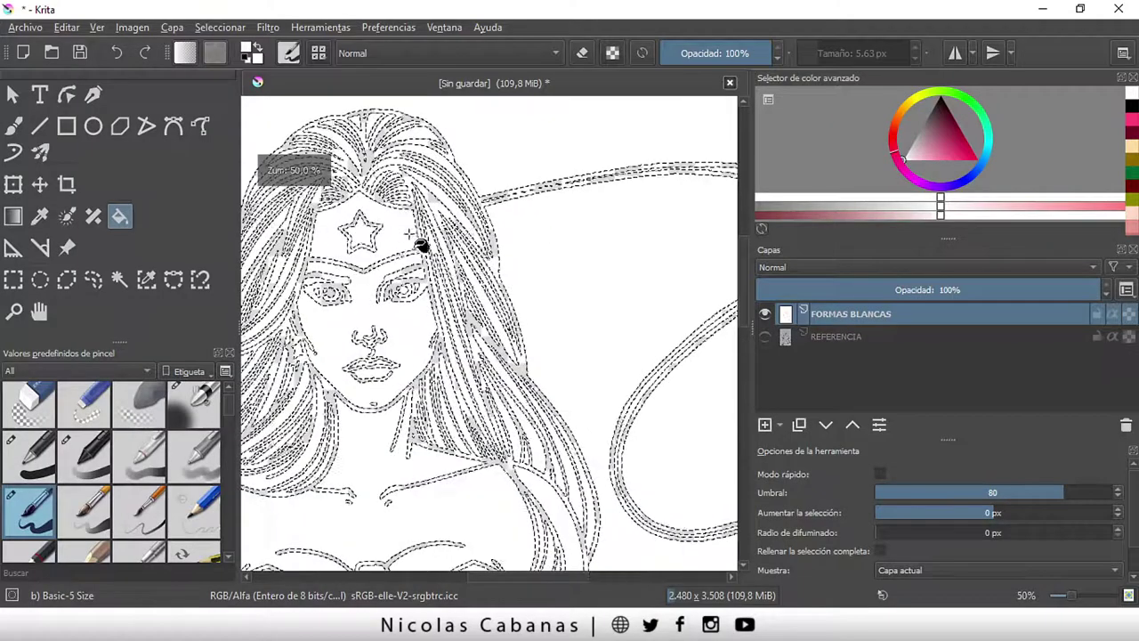
key(Insert)
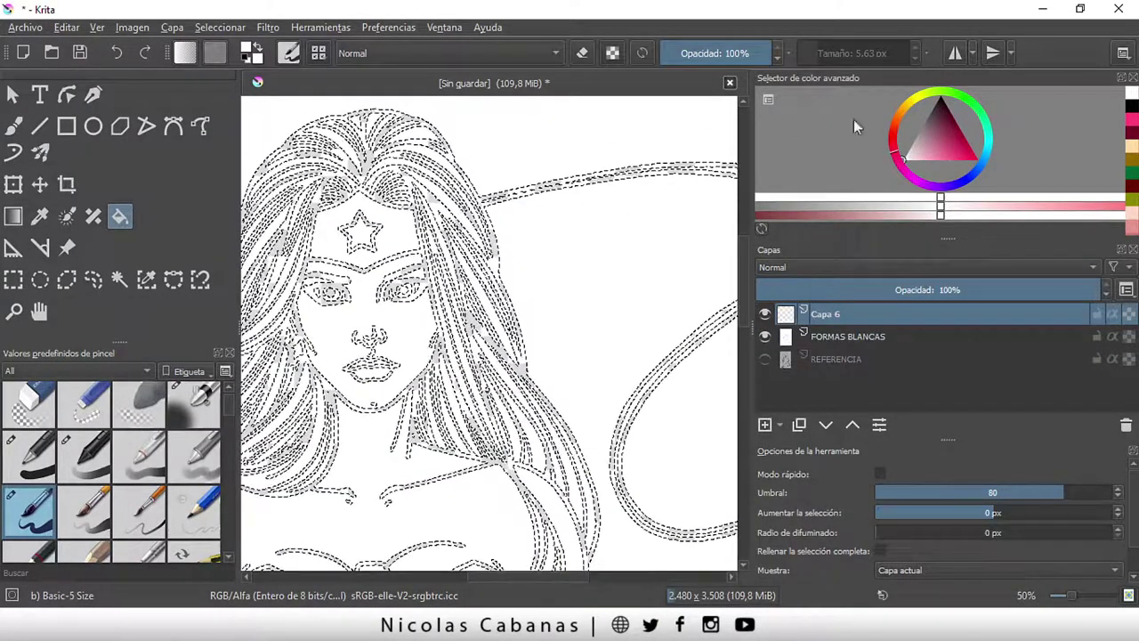
- Fill the line-art selection with black on Capa 6, then deselect and view the whole page
key(d)
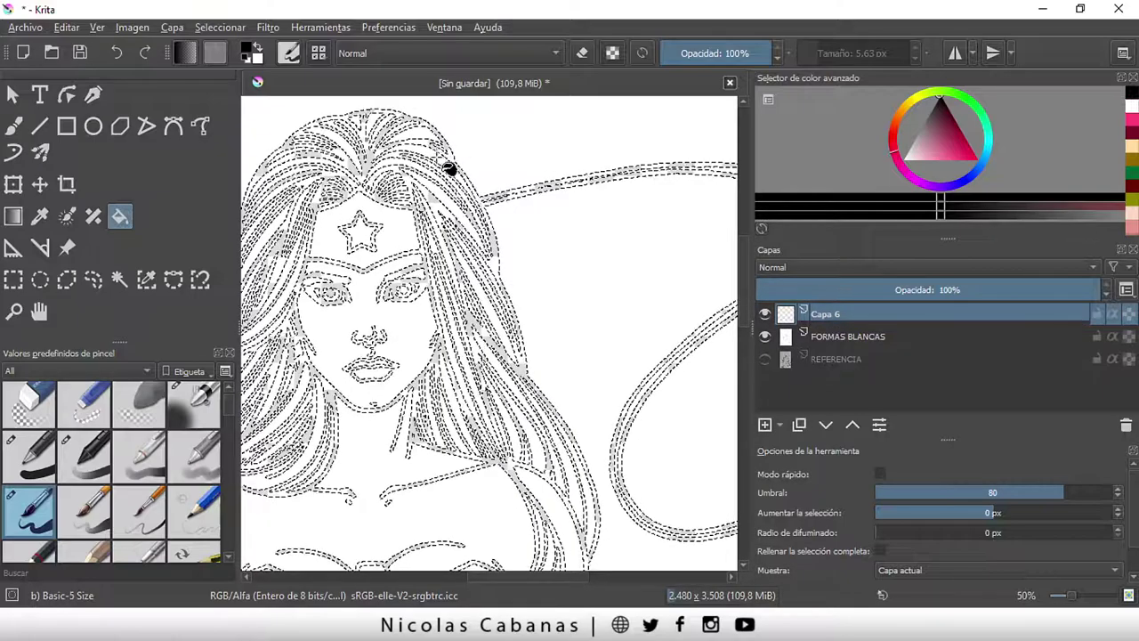
click(530, 294)
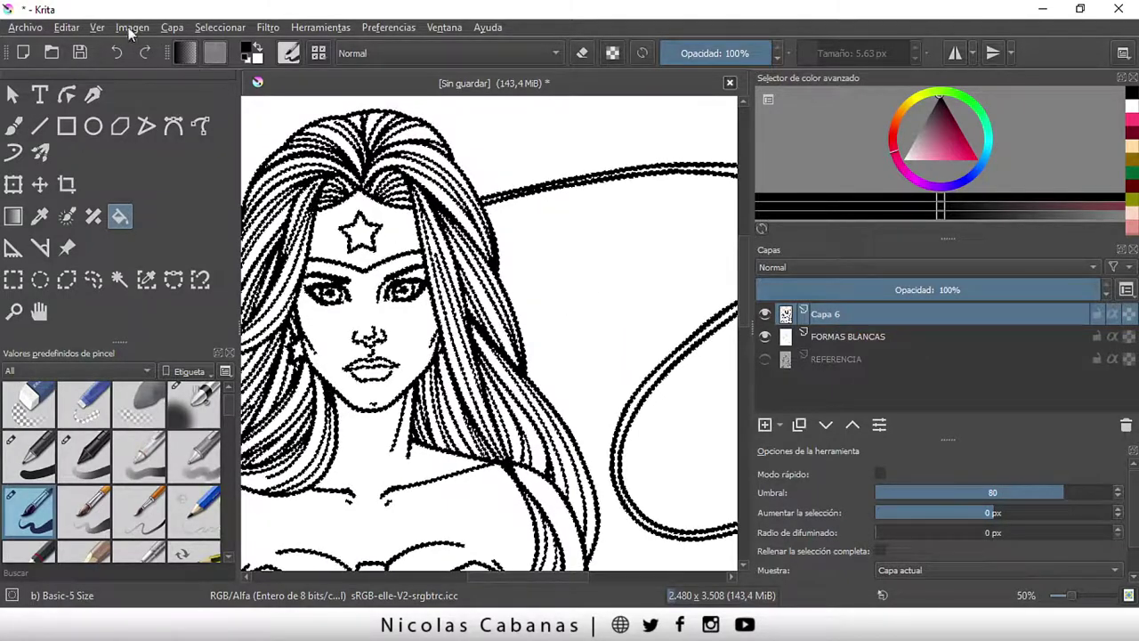
click(204, 29)
click(228, 66)
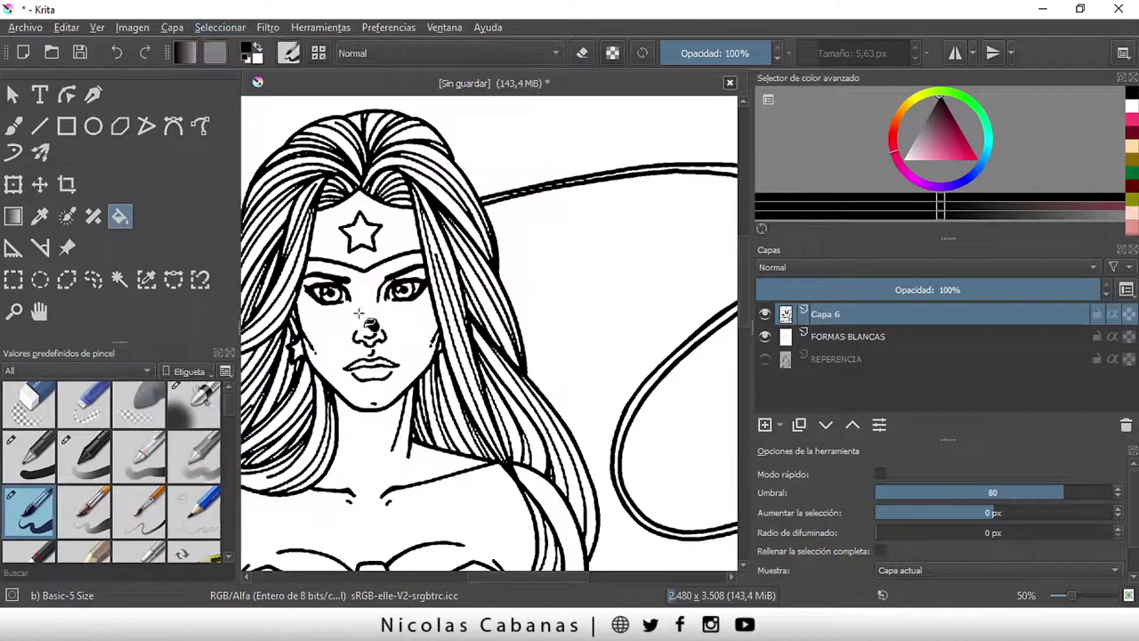
key(minus)
key(minus)
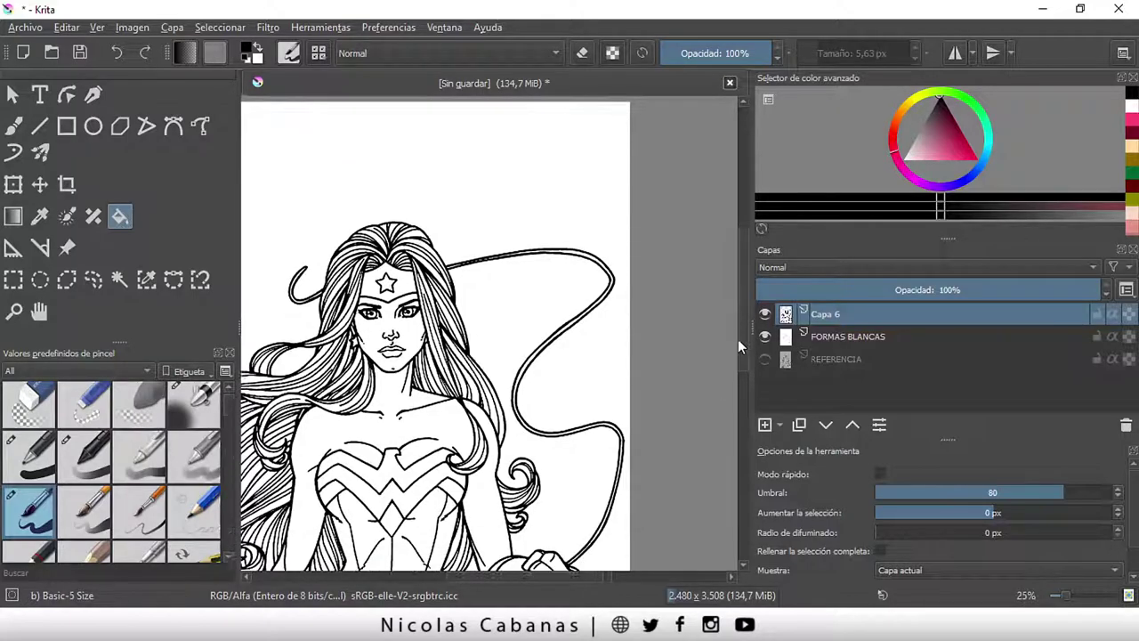
scroll(738, 339, down, 1)
key(minus)
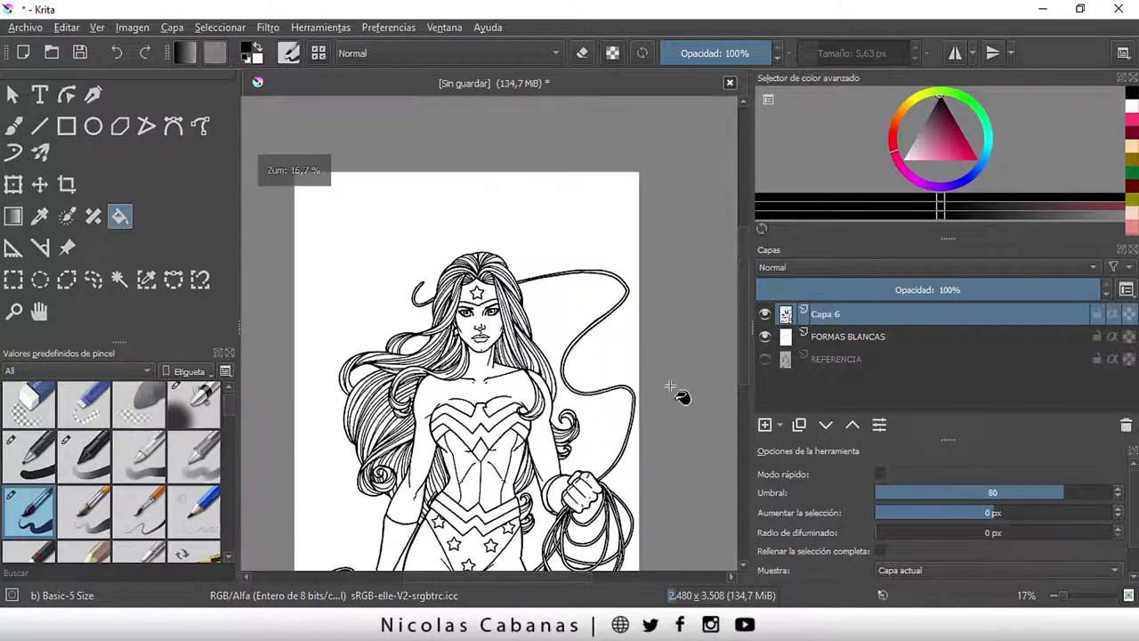
drag(739, 333, 744, 372)
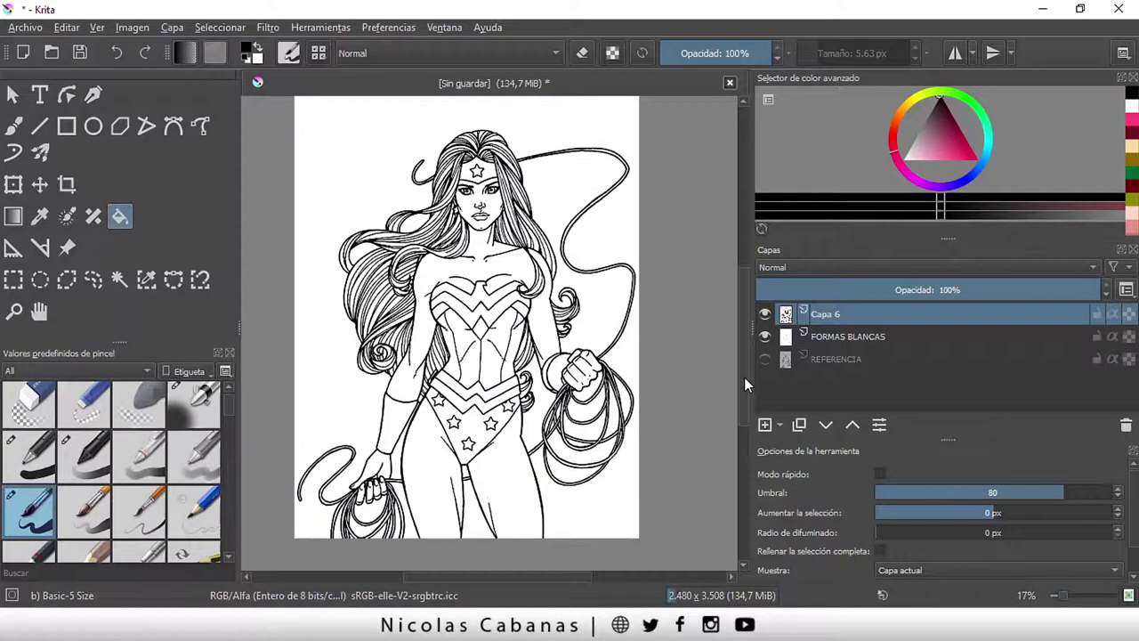
- Save the drawing as Mujer maravilla.kra
click(25, 27)
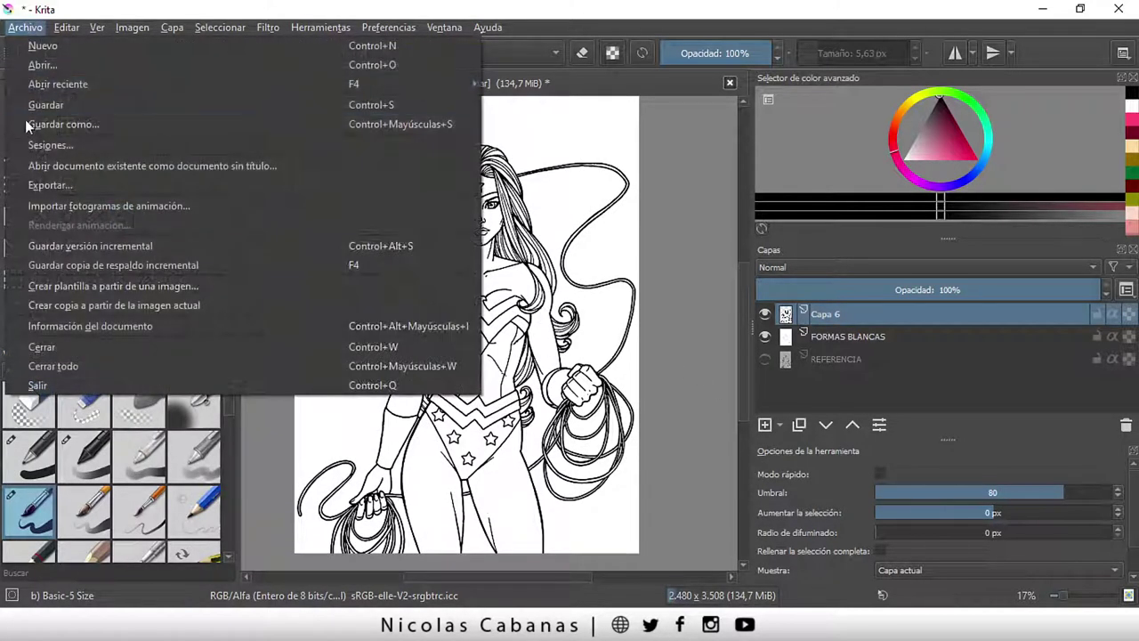
click(70, 125)
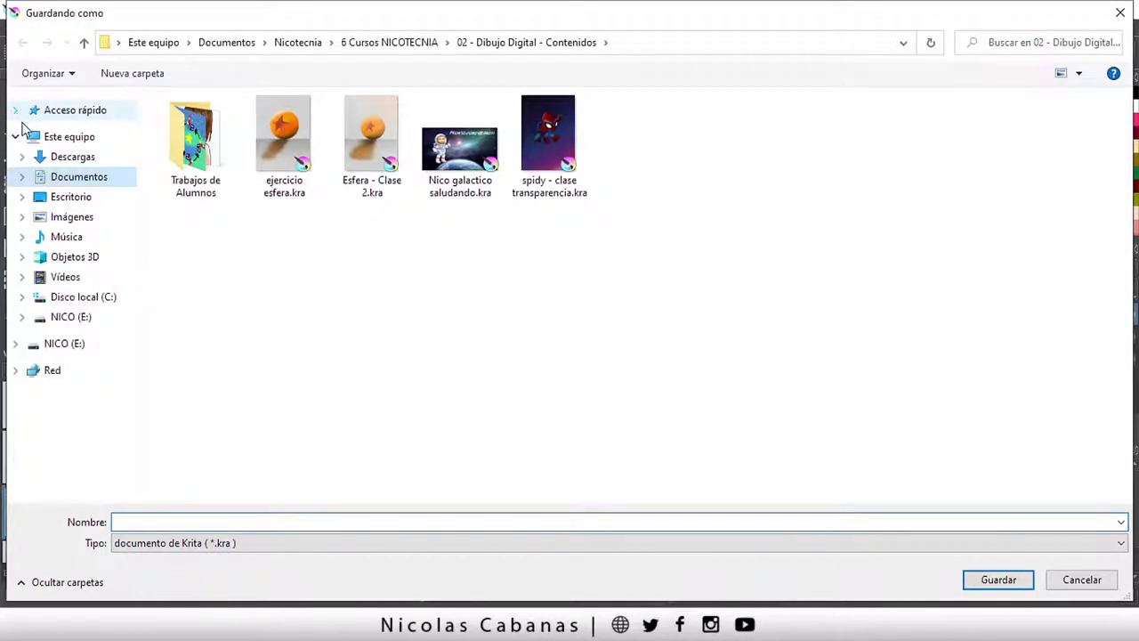
click(214, 522)
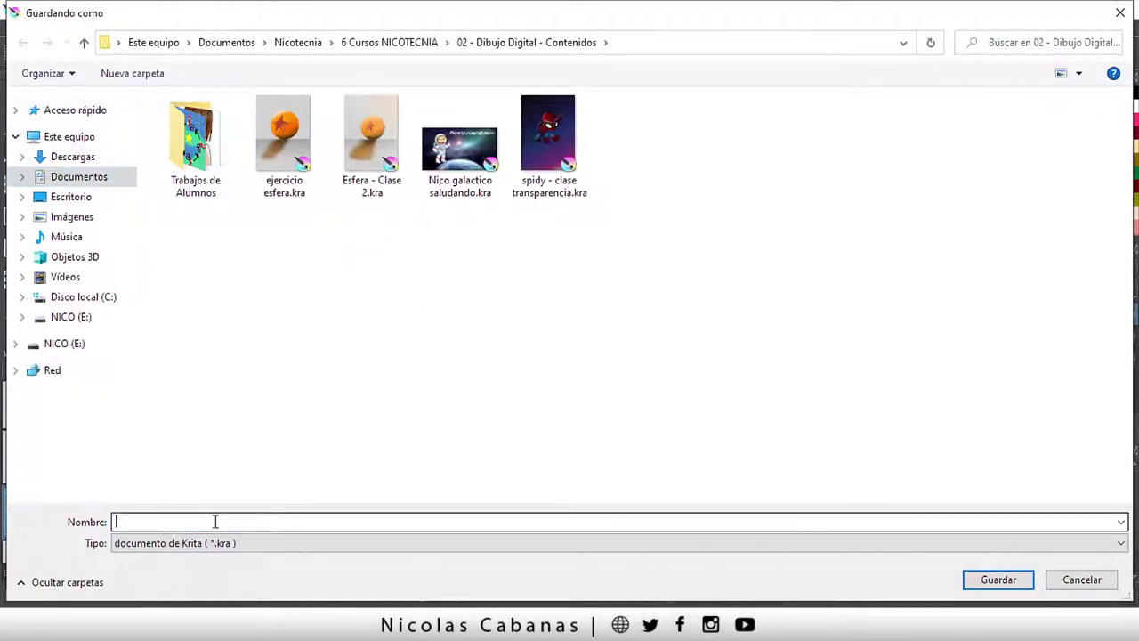
text(M)
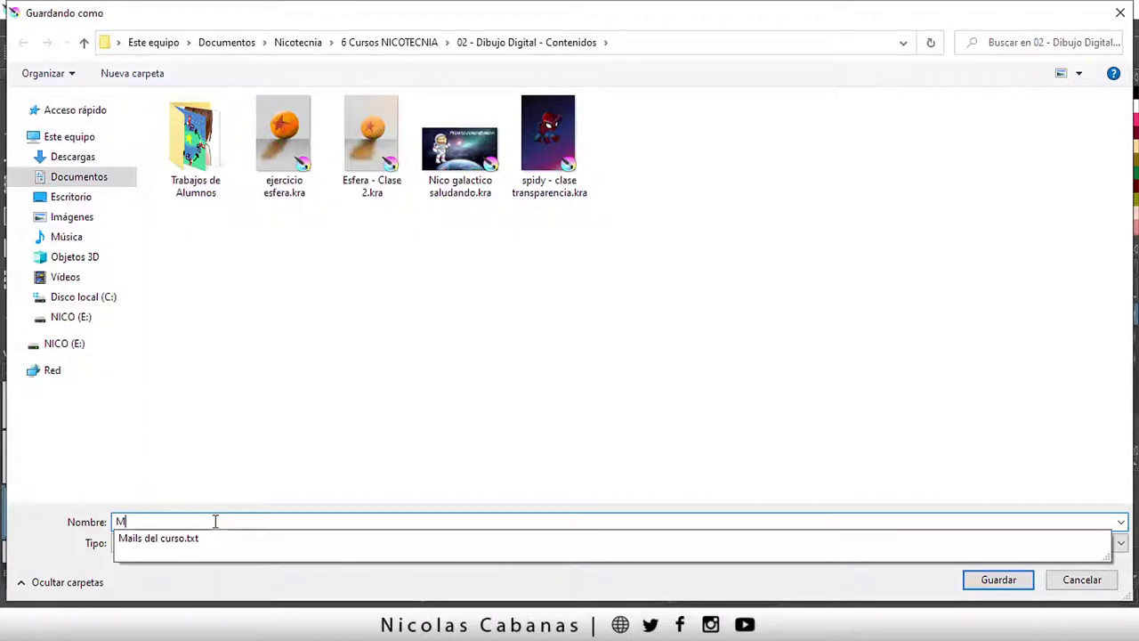
text(u)
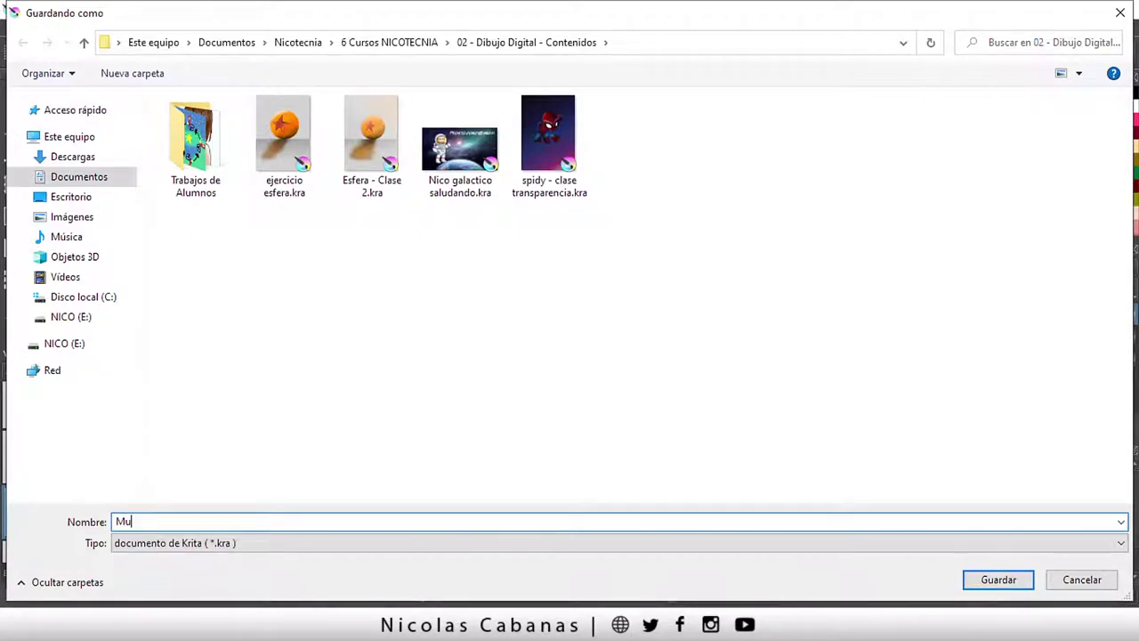
text(jer maravilla)
key(Return)
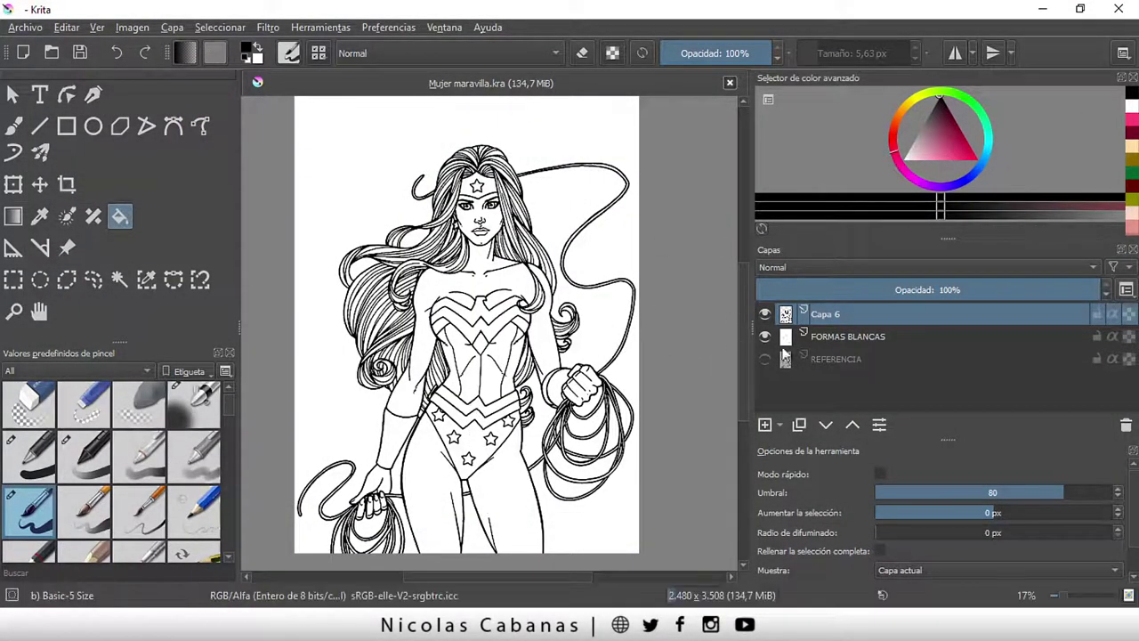
- Delete the REFERENCIA layer, show Capa 6 and FORMAS BLANCAS again, and add a new layer
click(836, 359)
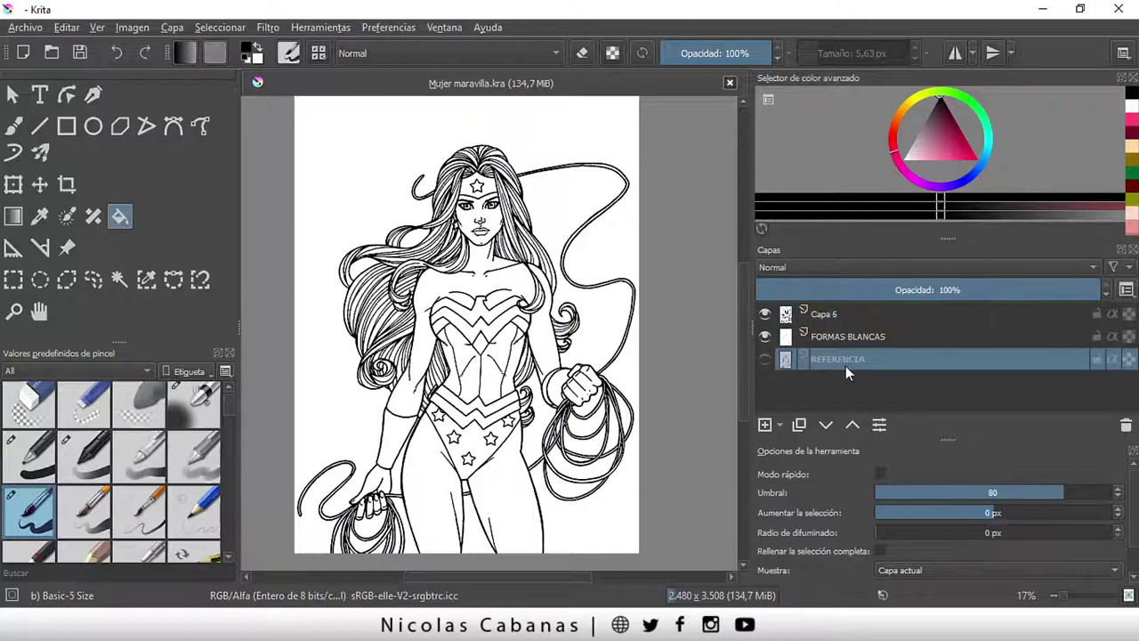
click(765, 336)
click(764, 313)
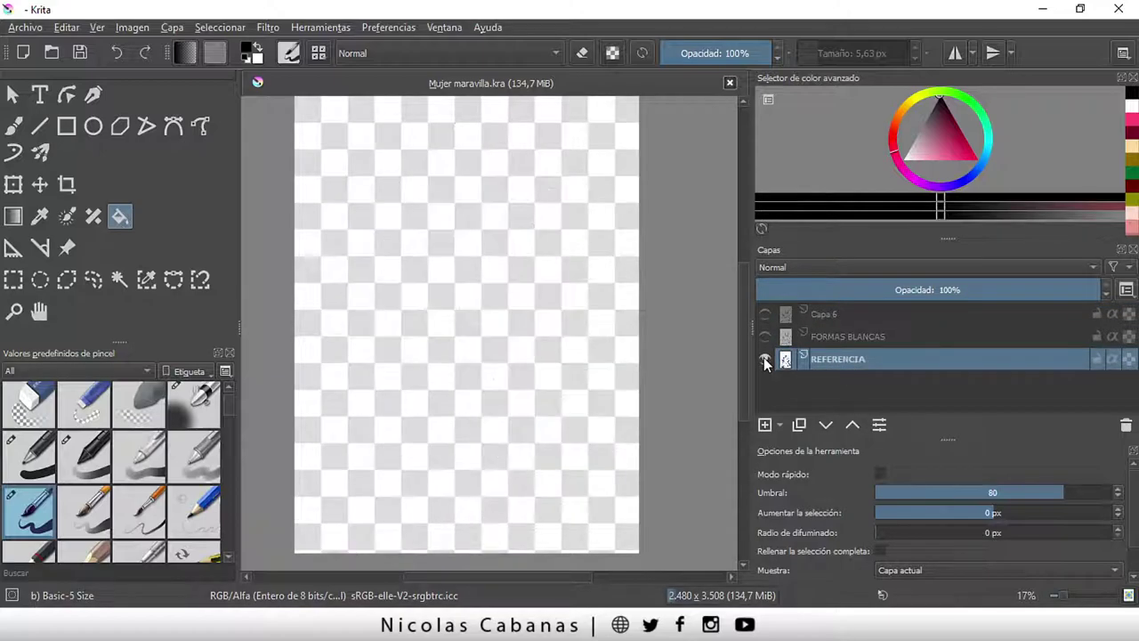
click(763, 357)
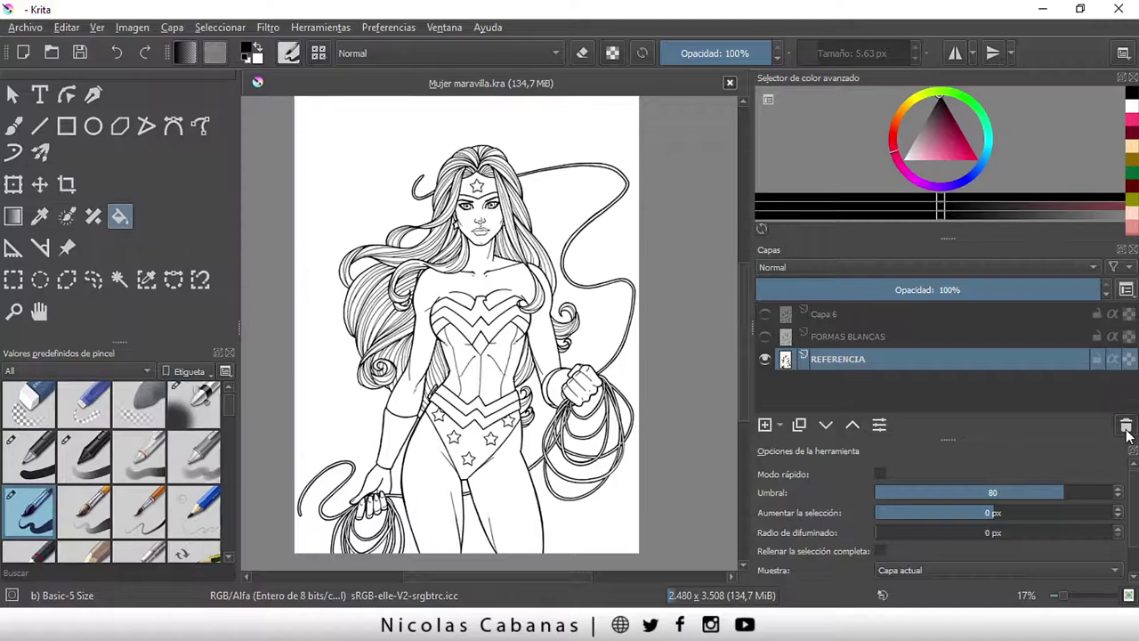
click(1124, 426)
click(764, 336)
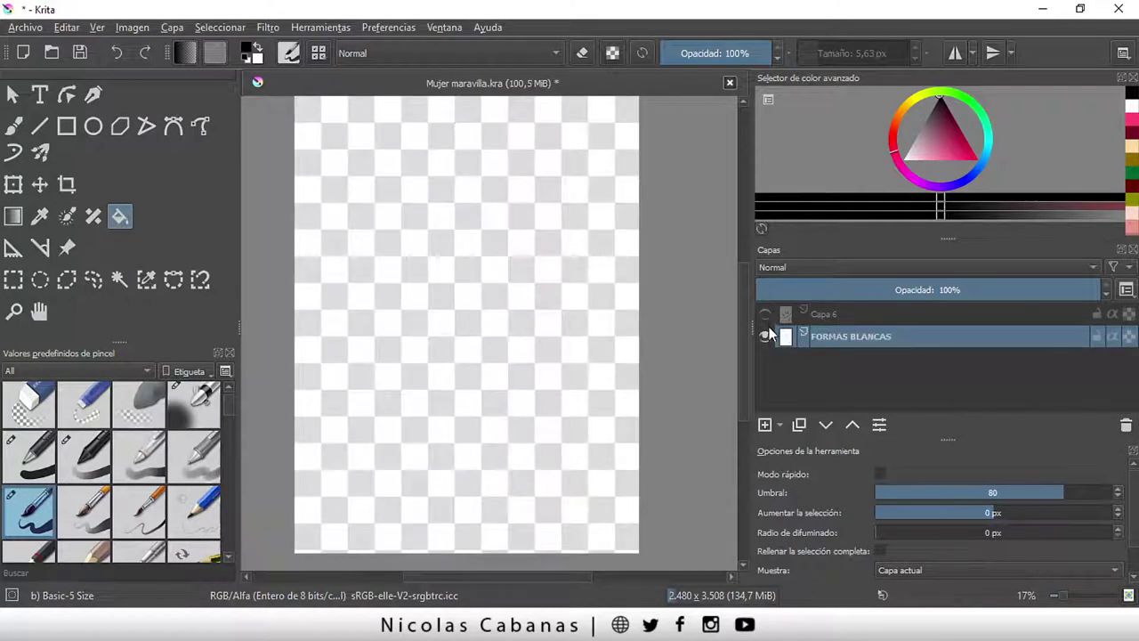
click(765, 313)
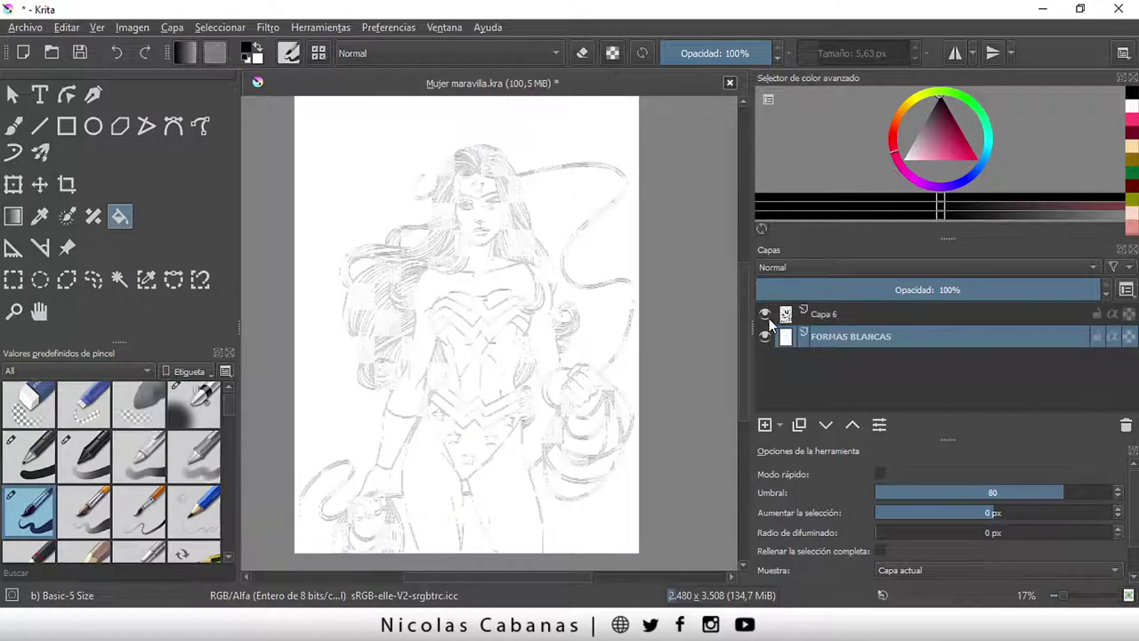
click(764, 425)
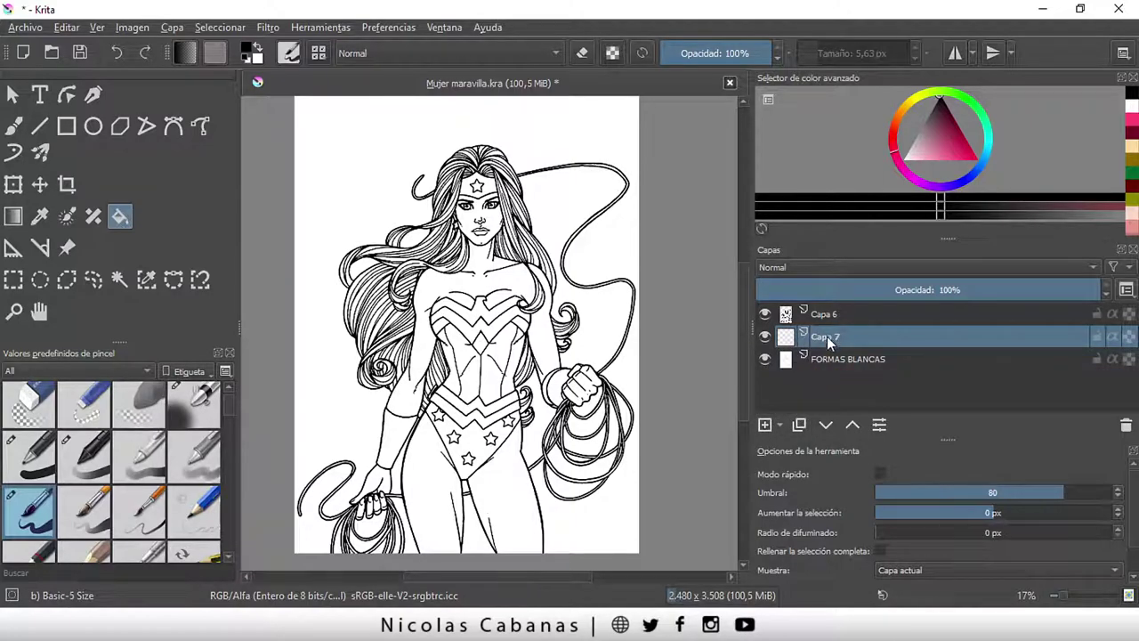
- Move the new layer below FORMAS BLANCAS, name it FONDO, and hide the layers above
mouse_move(823, 338)
mouse_down()
mouse_move(828, 375)
mouse_move(835, 365)
mouse_up()
double_click(824, 358)
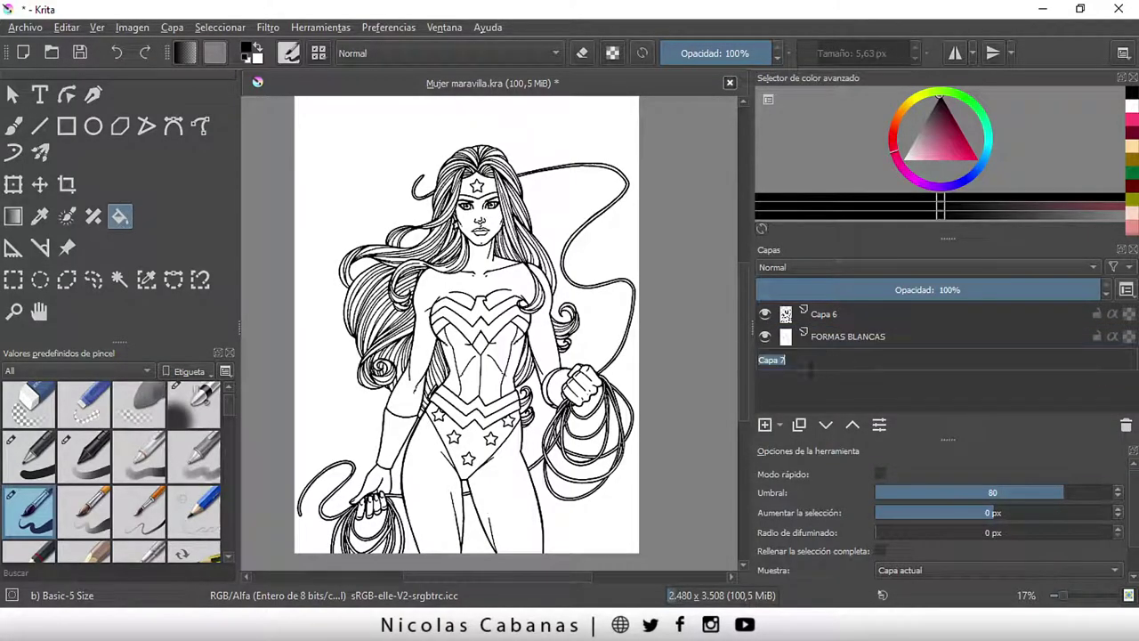
text(FONDO)
key(Return)
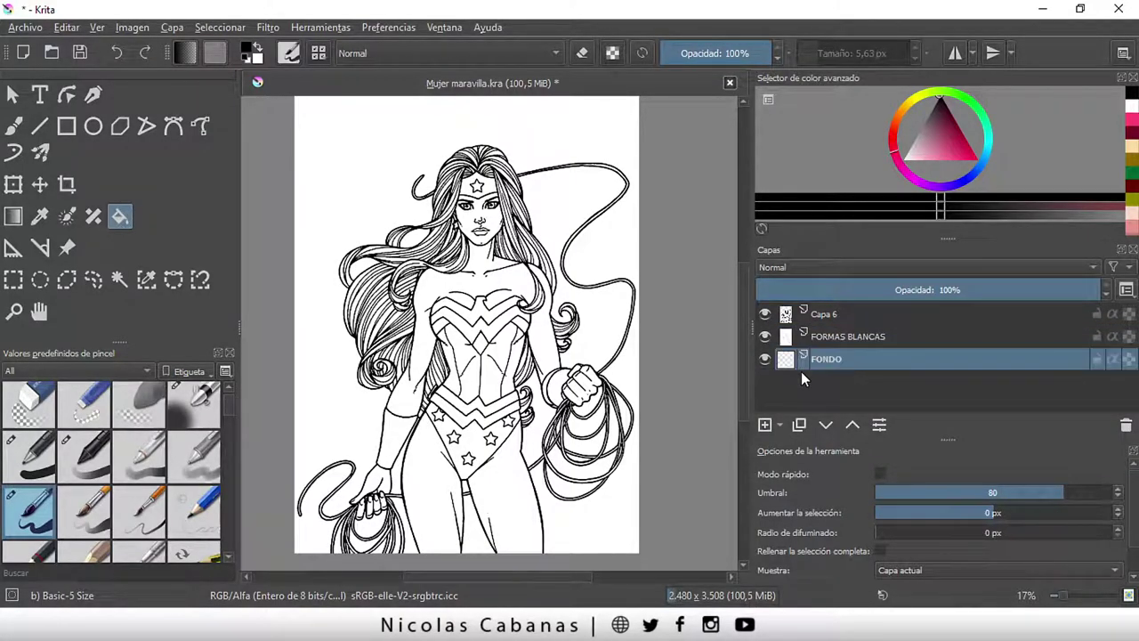
click(767, 335)
click(767, 316)
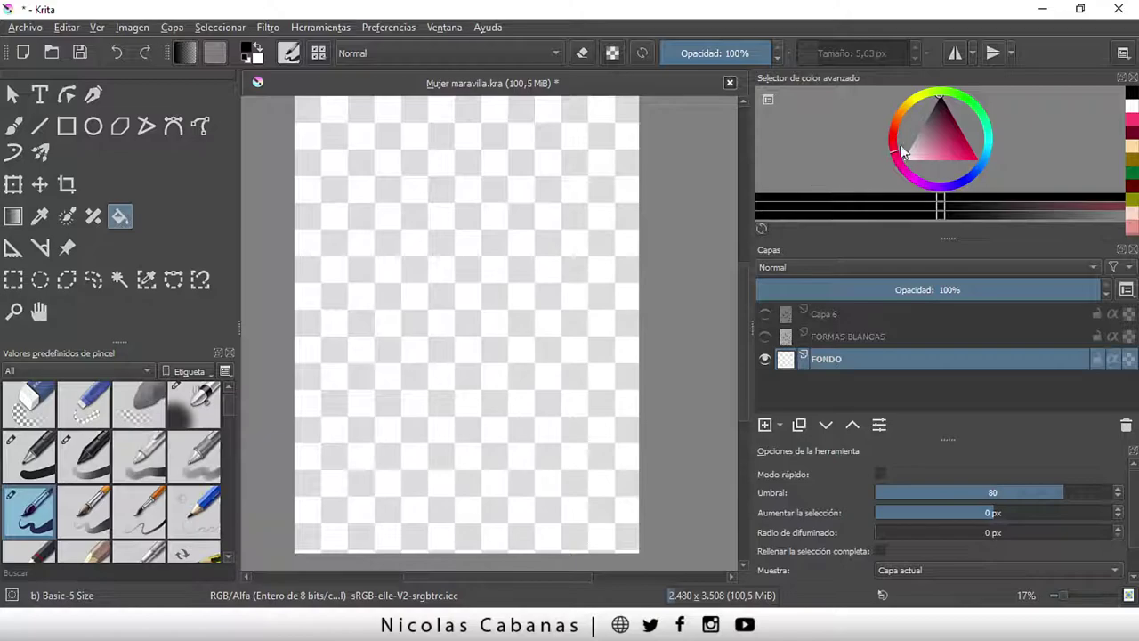
- Fill FONDO with a purple colour and show FORMAS BLANCAS again
click(957, 133)
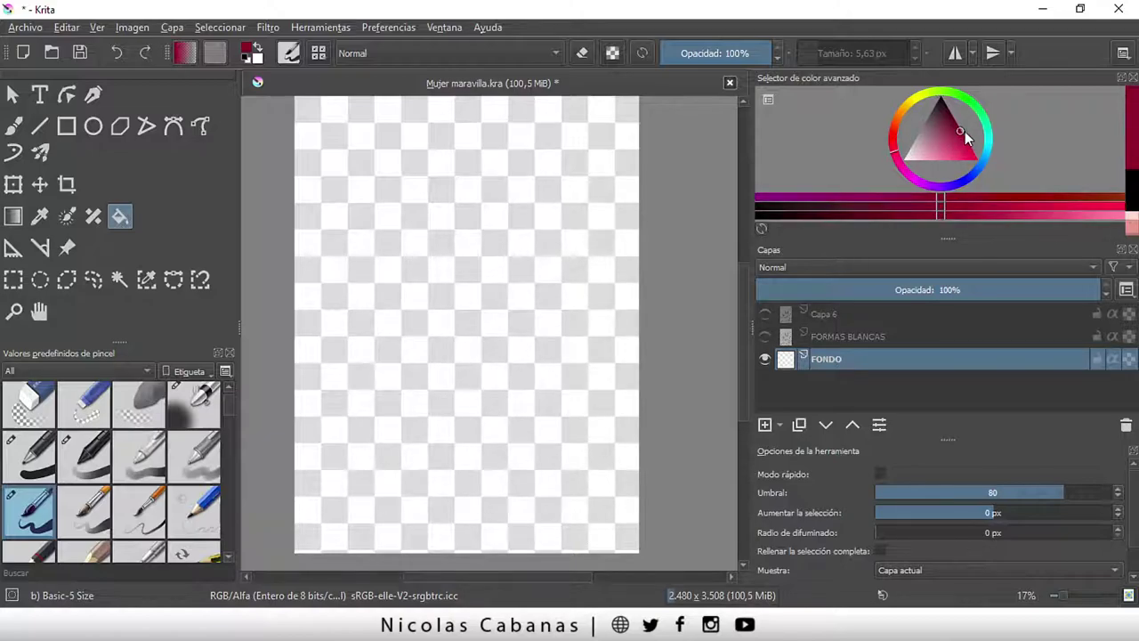
click(938, 148)
click(937, 141)
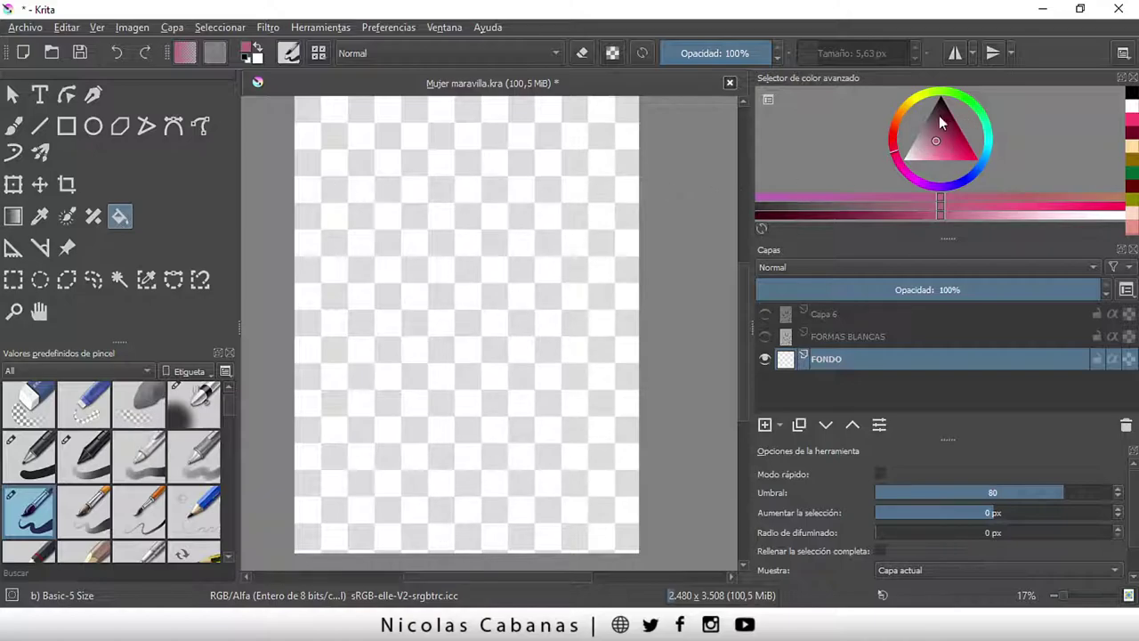
click(937, 186)
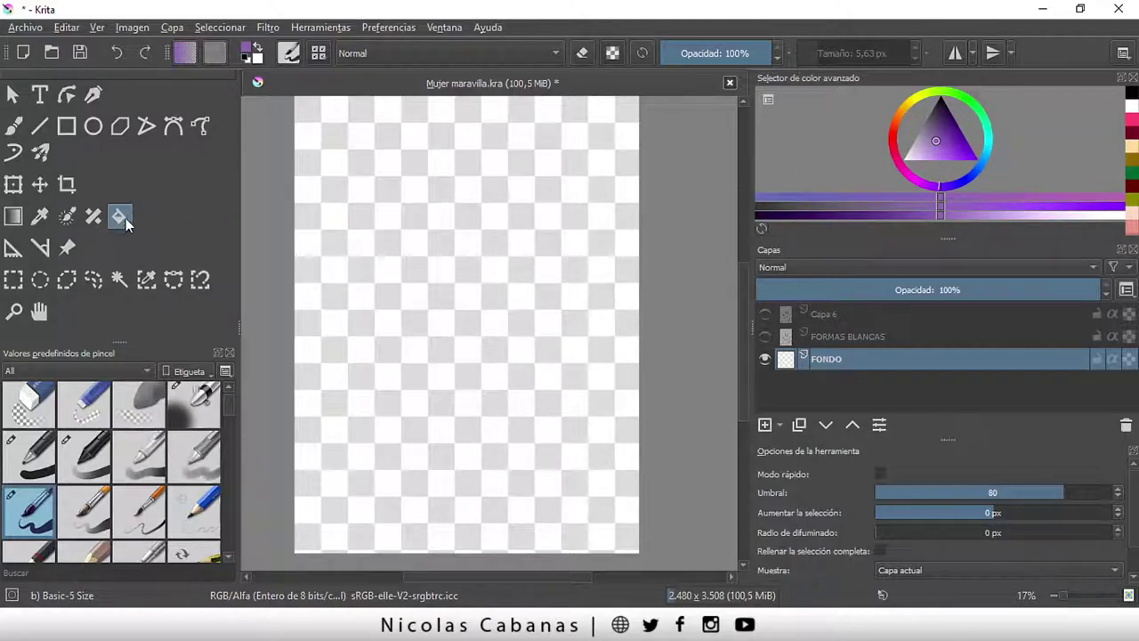
click(409, 275)
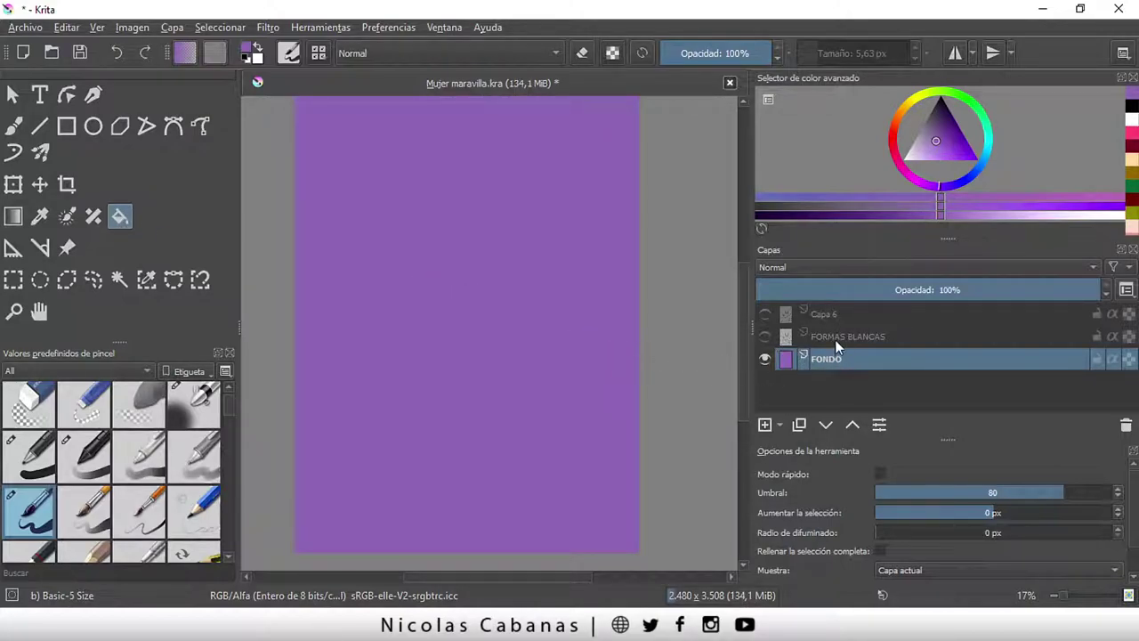
click(767, 335)
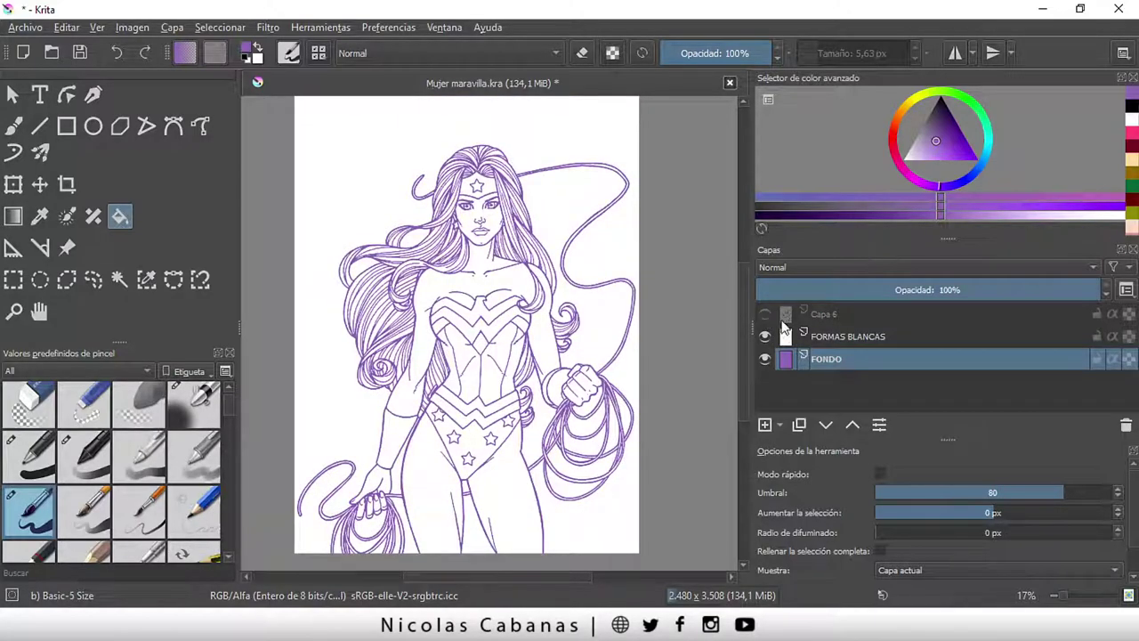
- Make Capa 6 visible again and rename it LINEAS NEGRAS
click(828, 336)
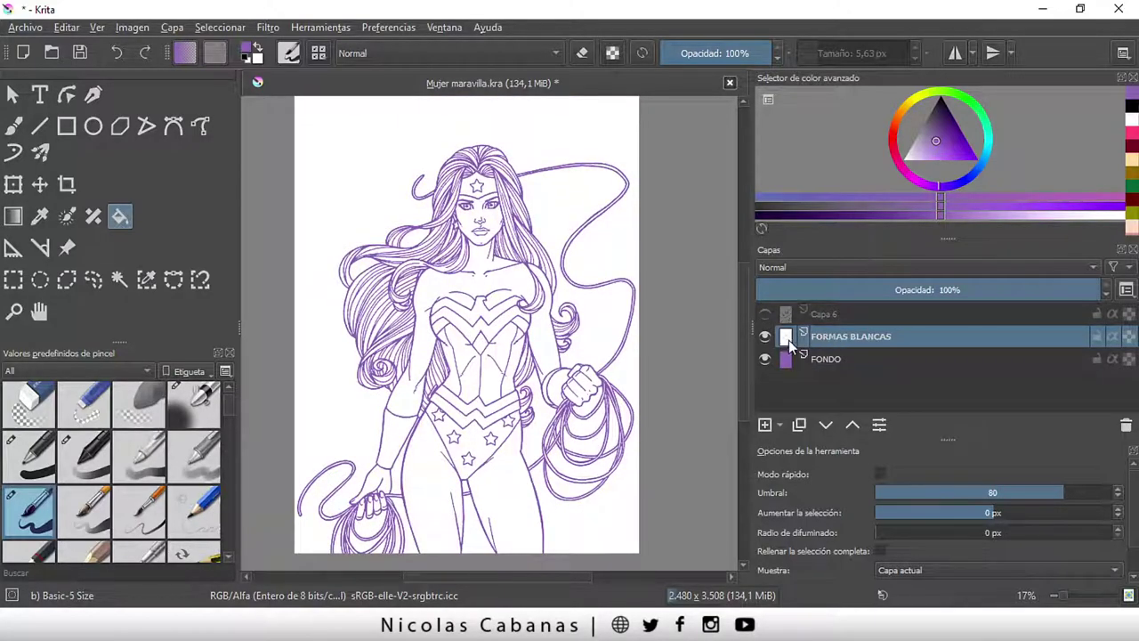
scroll(445, 267, up, 2)
scroll(481, 294, down, 1)
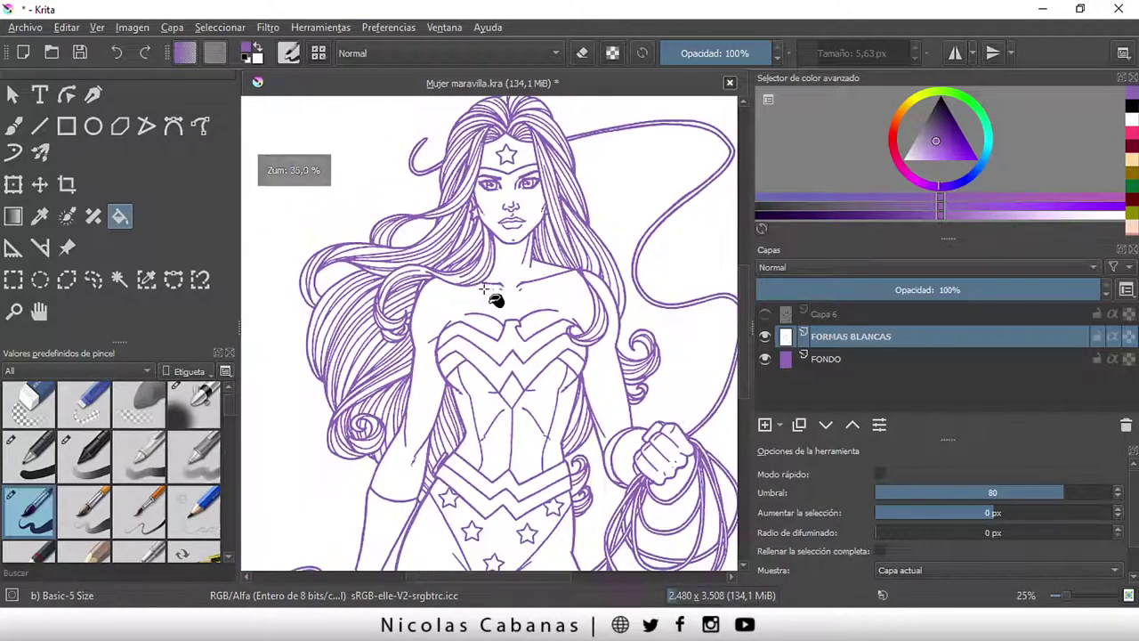
click(765, 315)
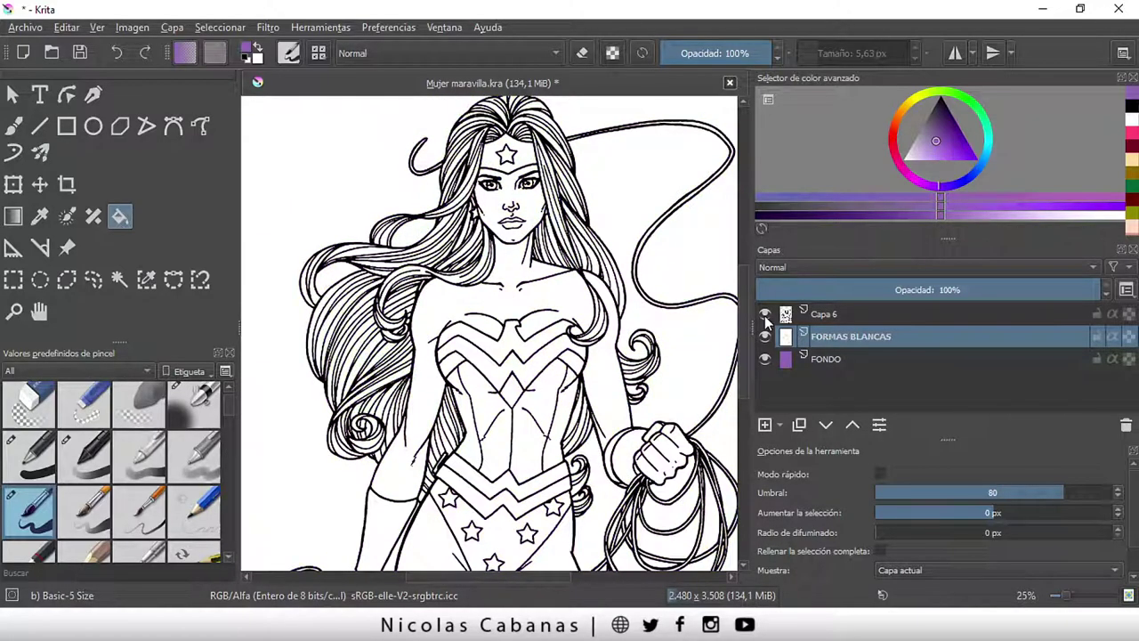
click(816, 315)
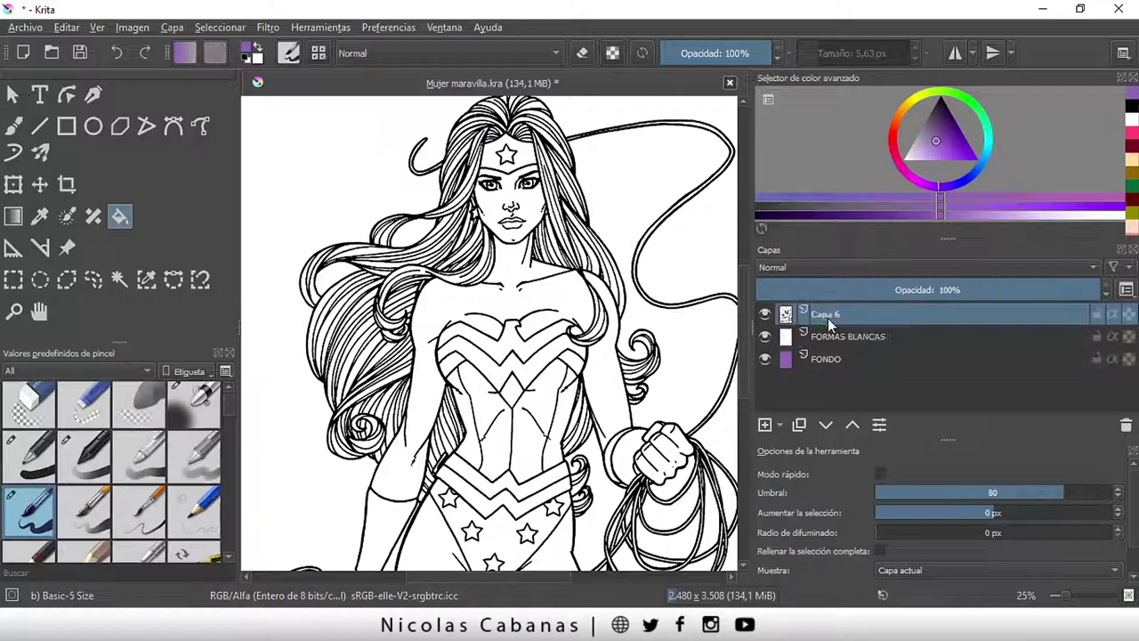
double_click(817, 314)
text(Li)
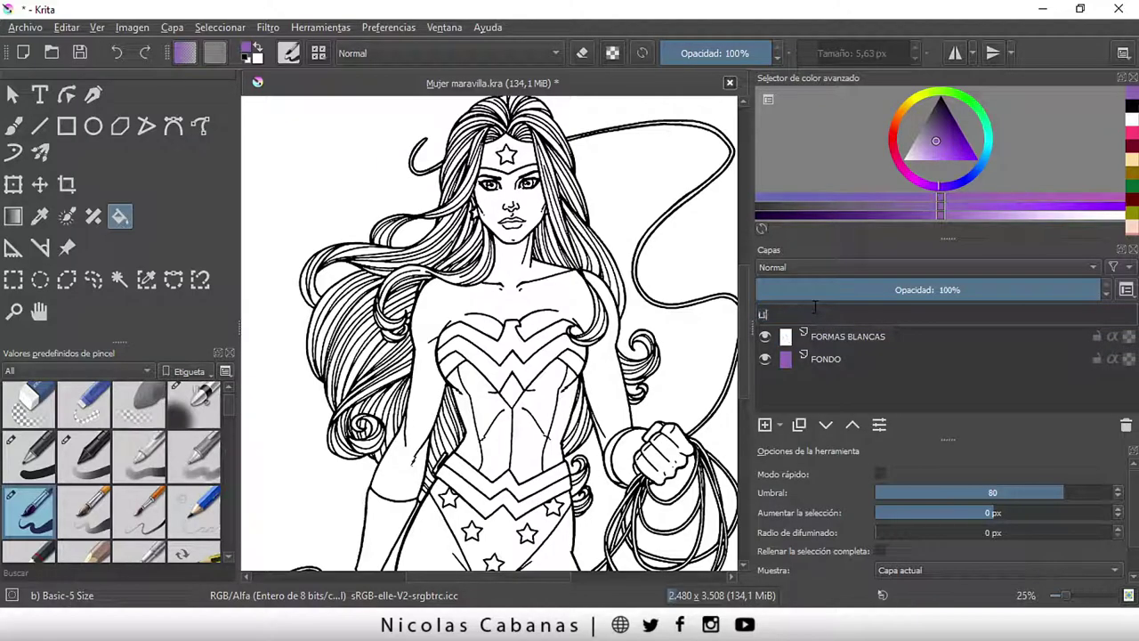
key(Return)
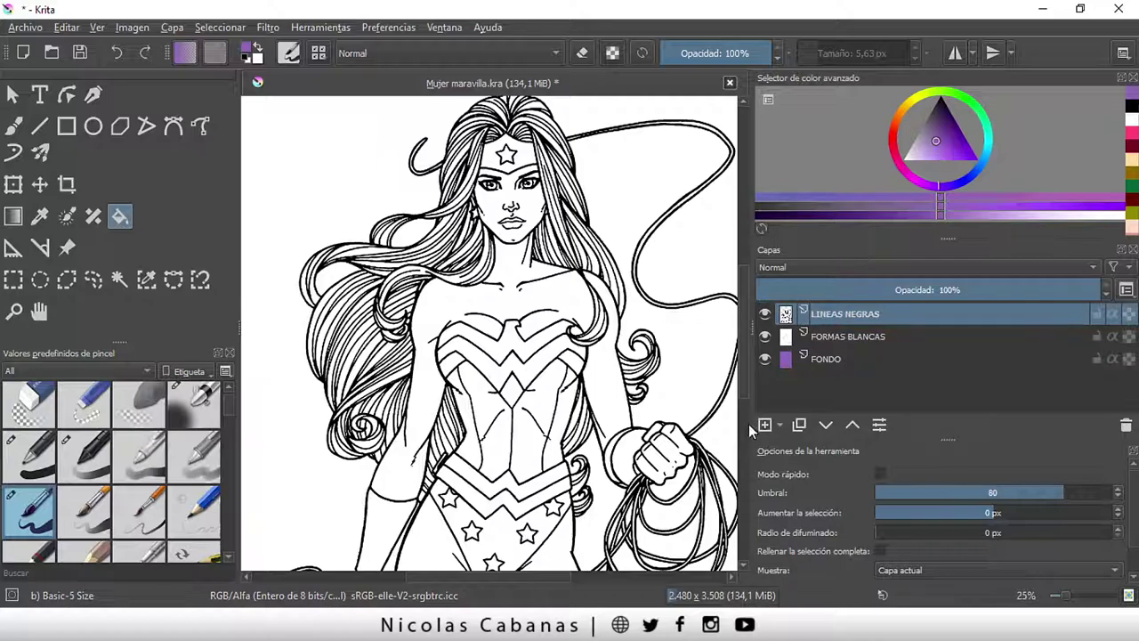
- Reframe the drawing, make FORMAS BLANCAS active, and choose the Contiguous Selection tool
scroll(669, 427, down, 2)
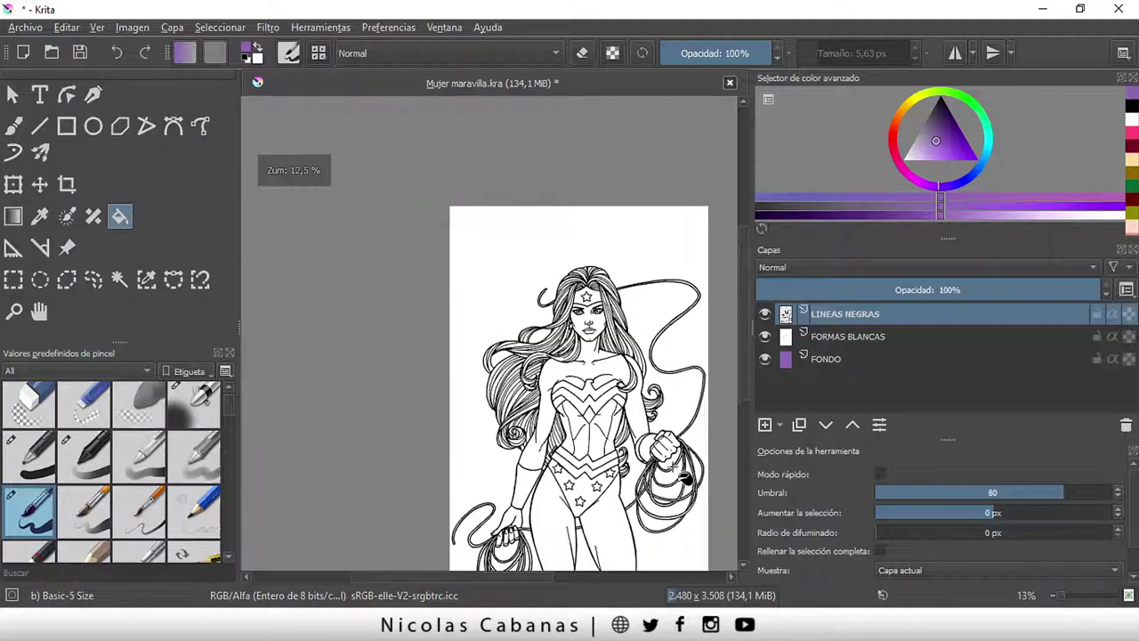
drag(523, 579, 549, 580)
scroll(596, 547, up, 1)
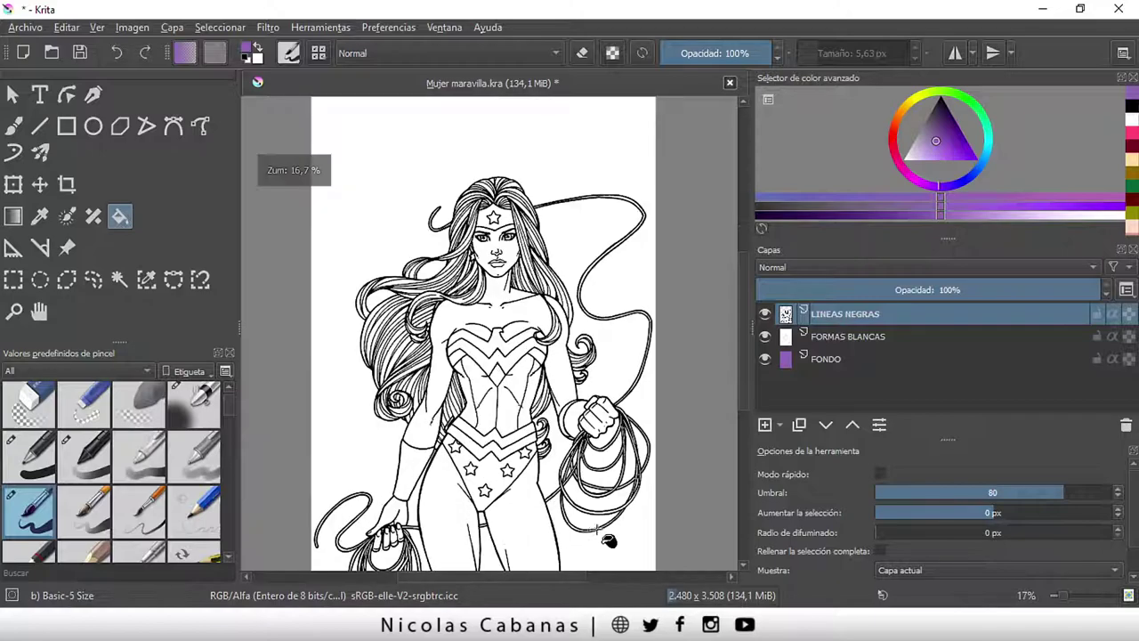
drag(741, 327, 742, 323)
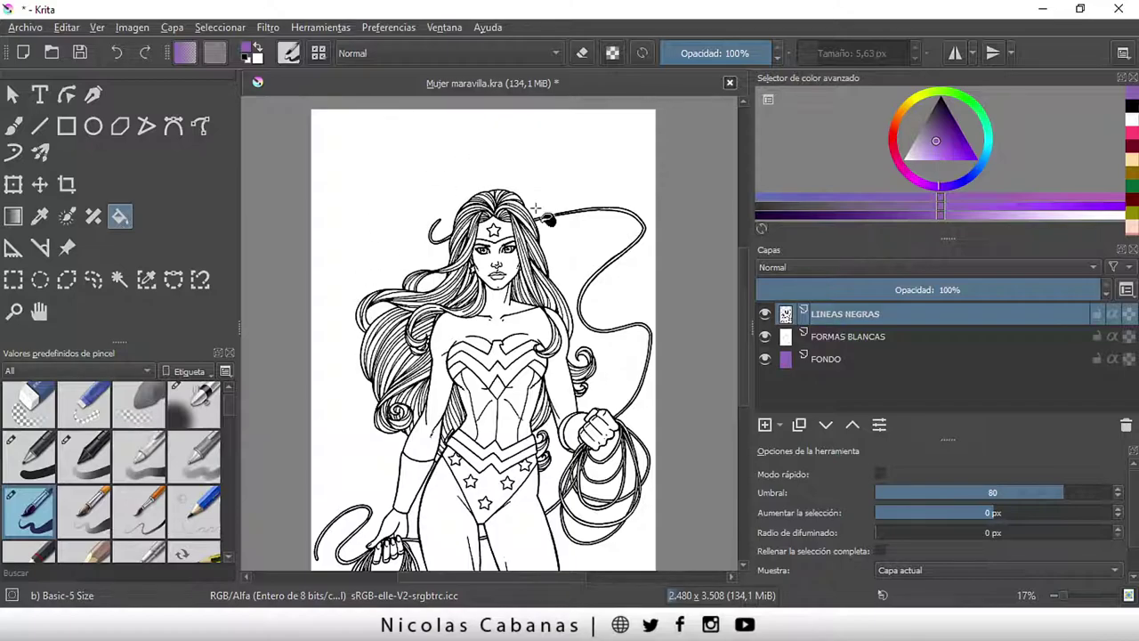
click(864, 337)
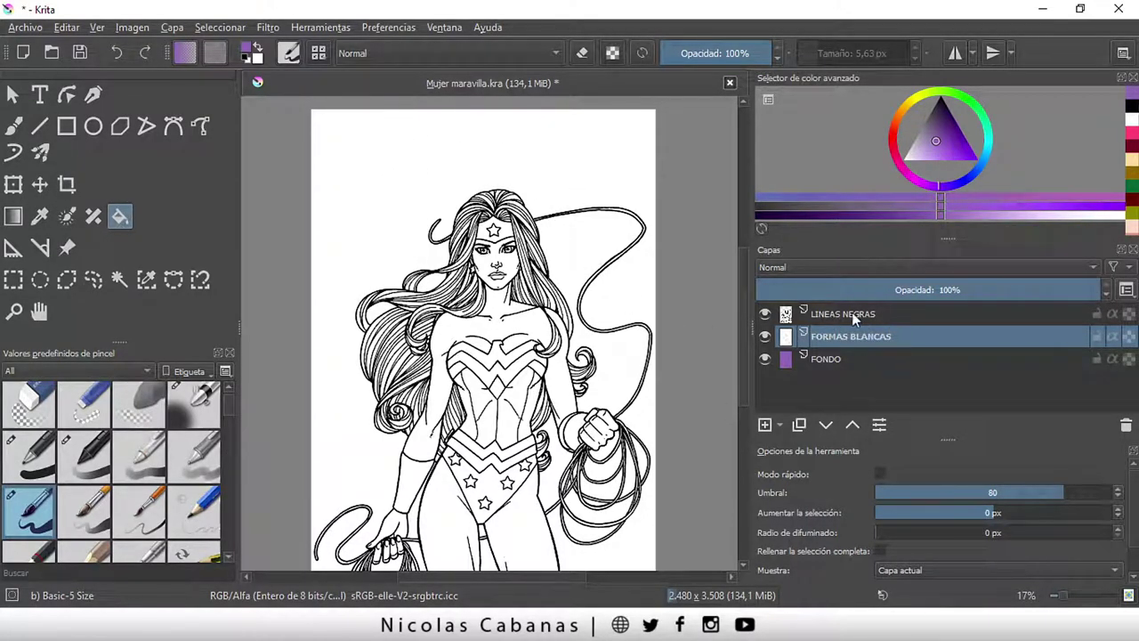
click(118, 282)
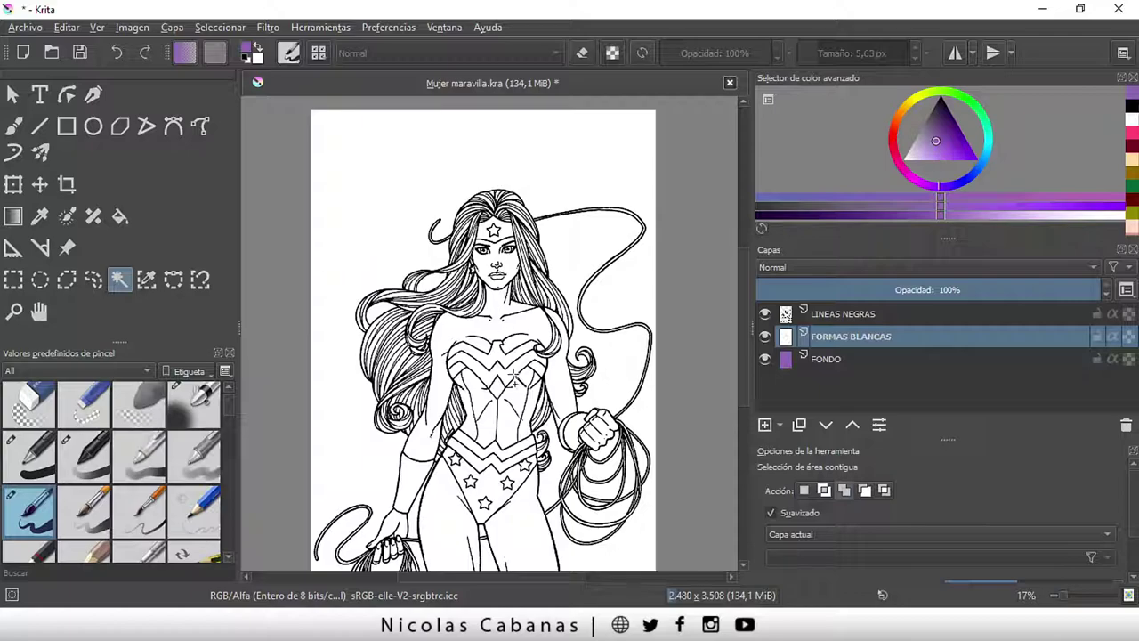
scroll(495, 392, up, 4)
scroll(477, 319, up, 1)
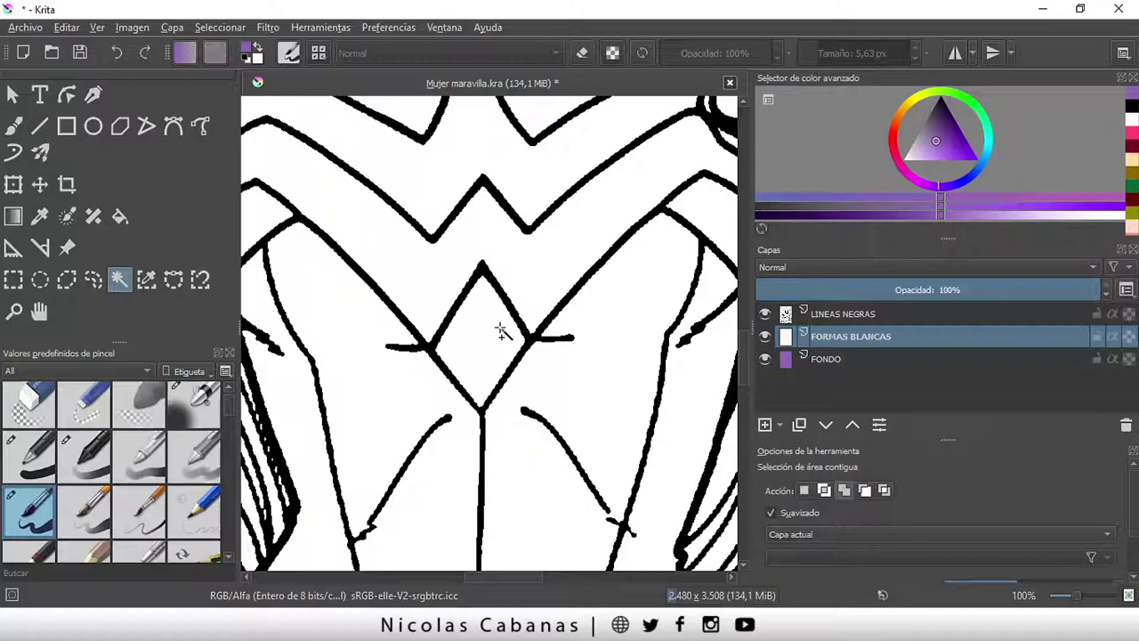
scroll(476, 351, up, 1)
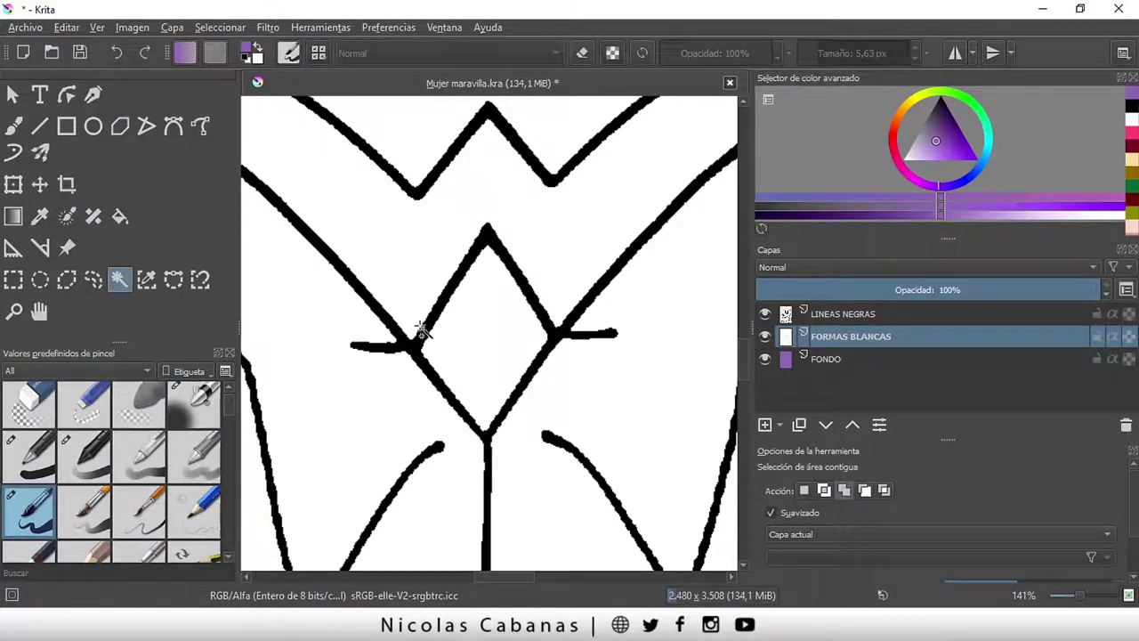
click(481, 334)
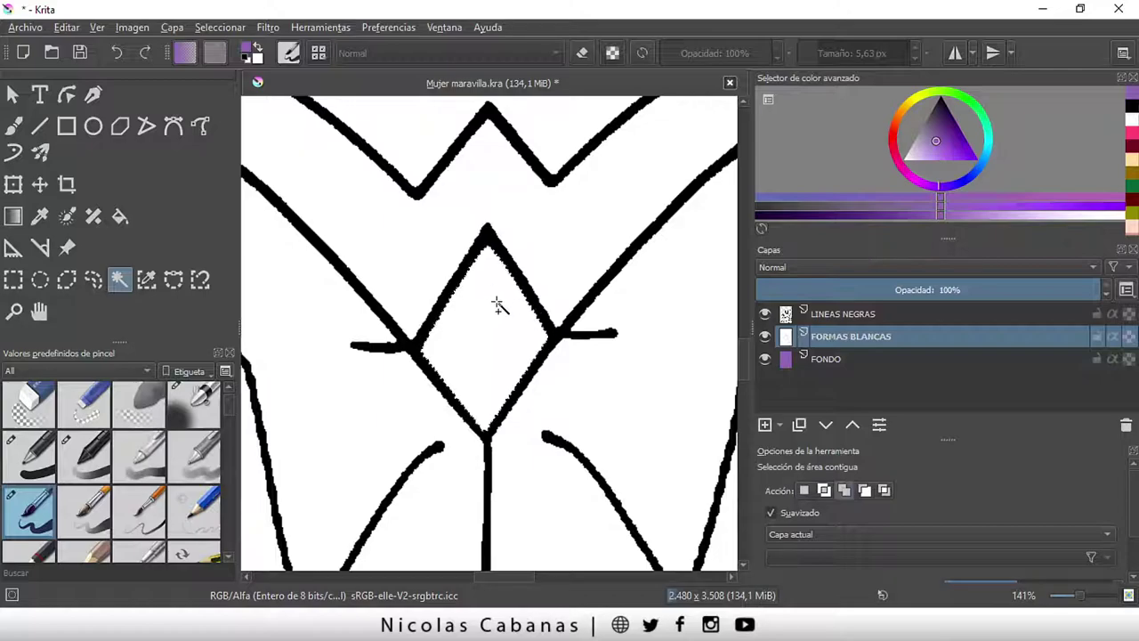
scroll(510, 401, down, 1)
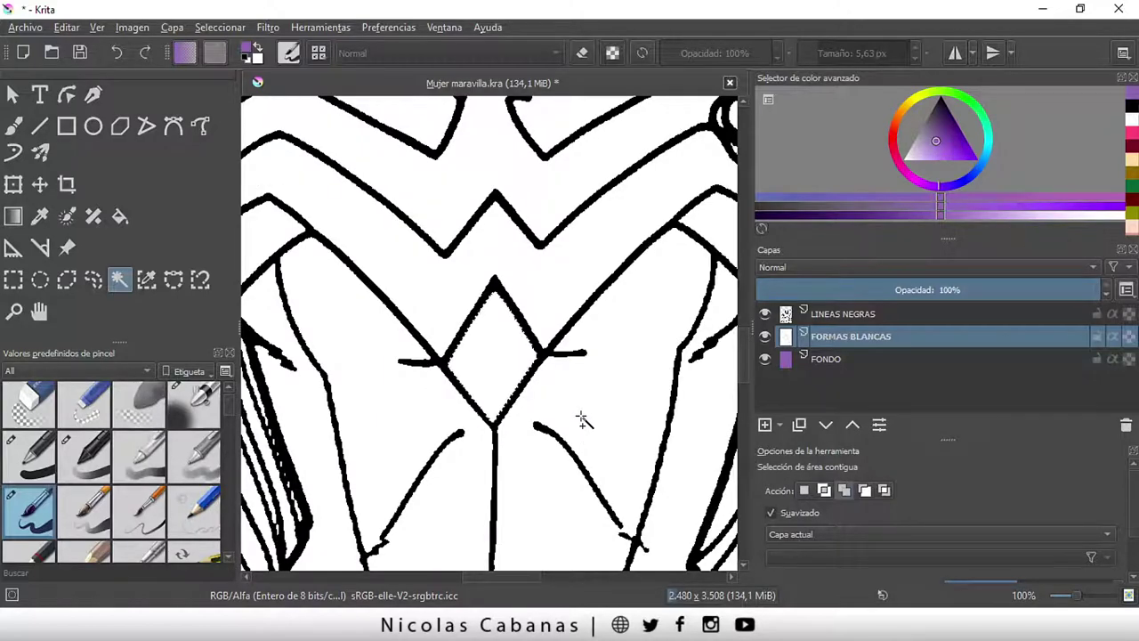
scroll(581, 388, down, 1)
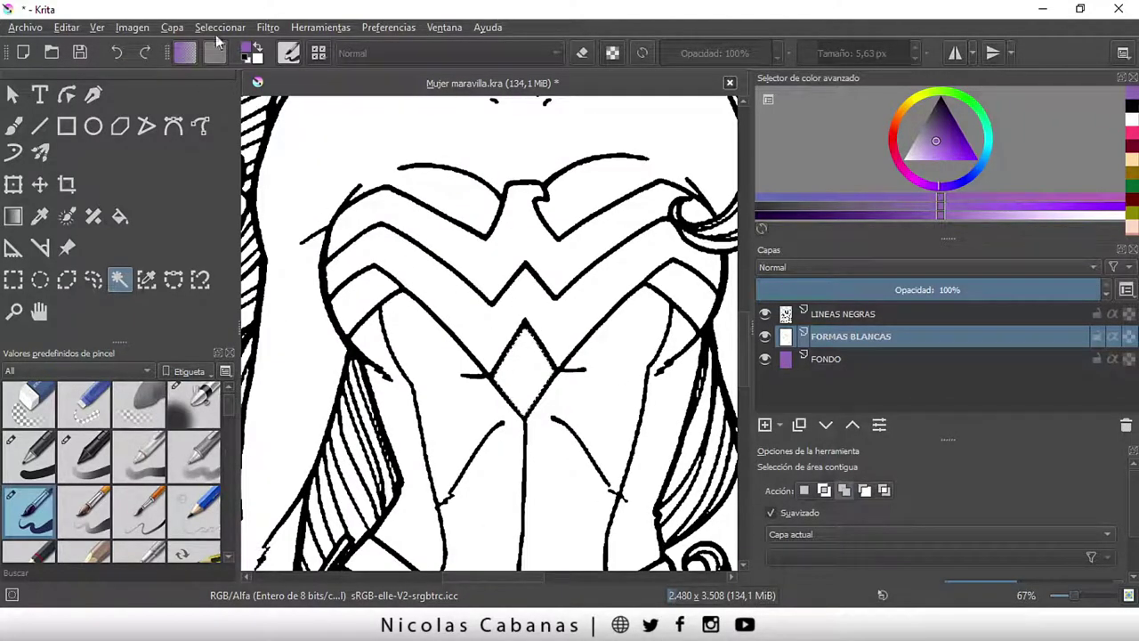
click(221, 28)
click(235, 68)
scroll(589, 313, down, 2)
scroll(589, 314, down, 1)
scroll(589, 313, down, 1)
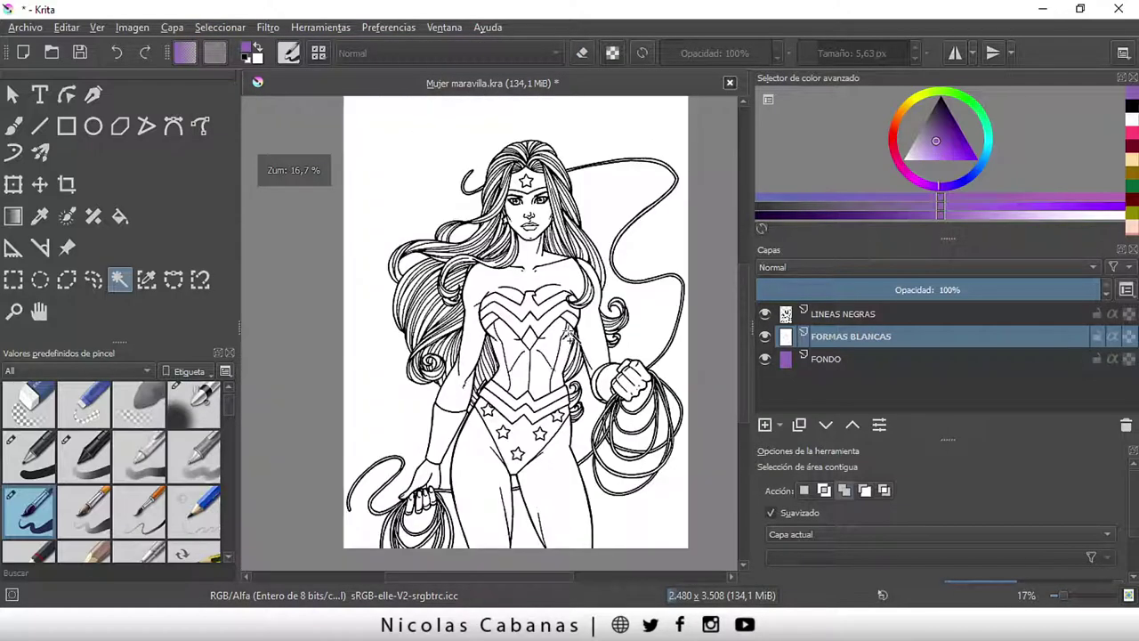
scroll(544, 291, up, 1)
scroll(534, 293, up, 1)
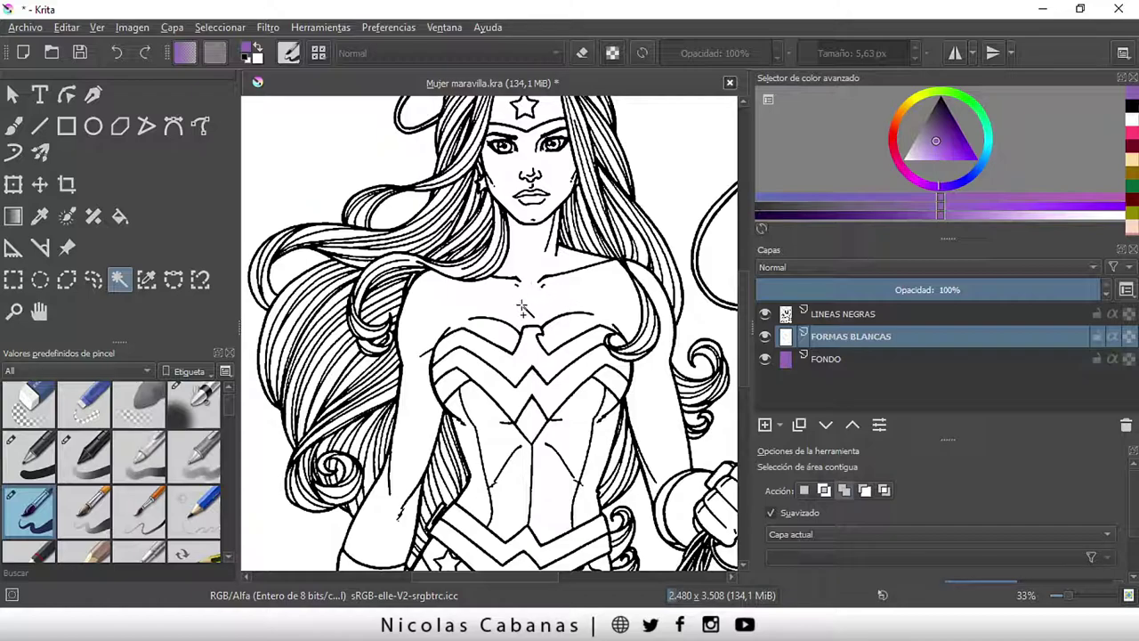
- Magic-wand select the neck, shoulder and chest skin on FORMAS BLANCAS, then pan to check the selection
click(526, 301)
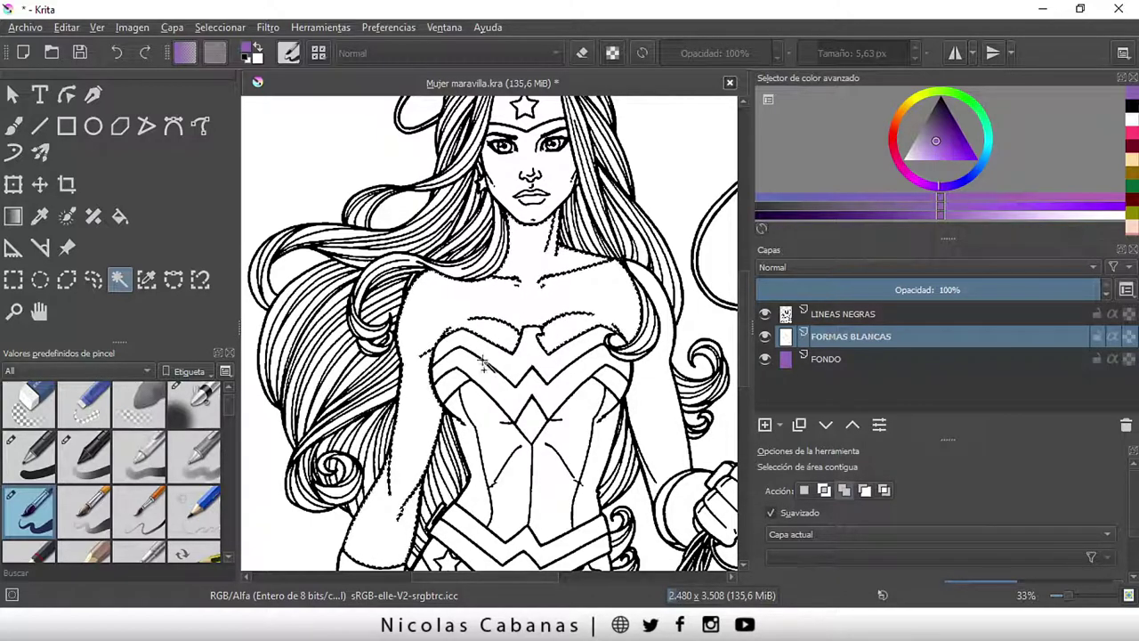
scroll(464, 360, down, 3)
scroll(463, 360, up, 1)
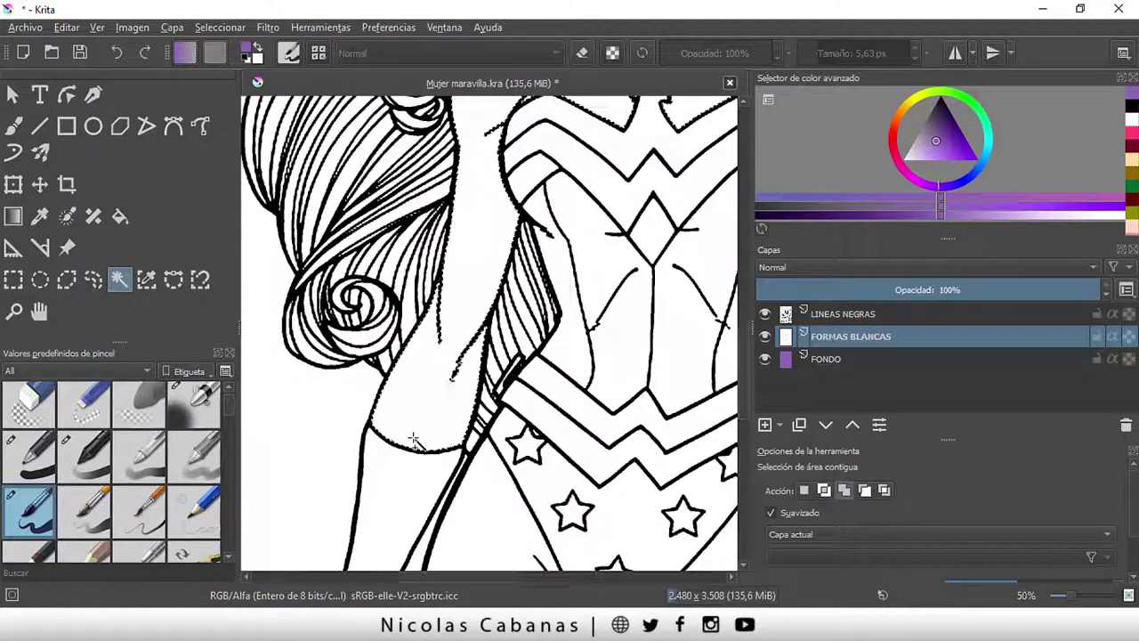
scroll(445, 392, up, 1)
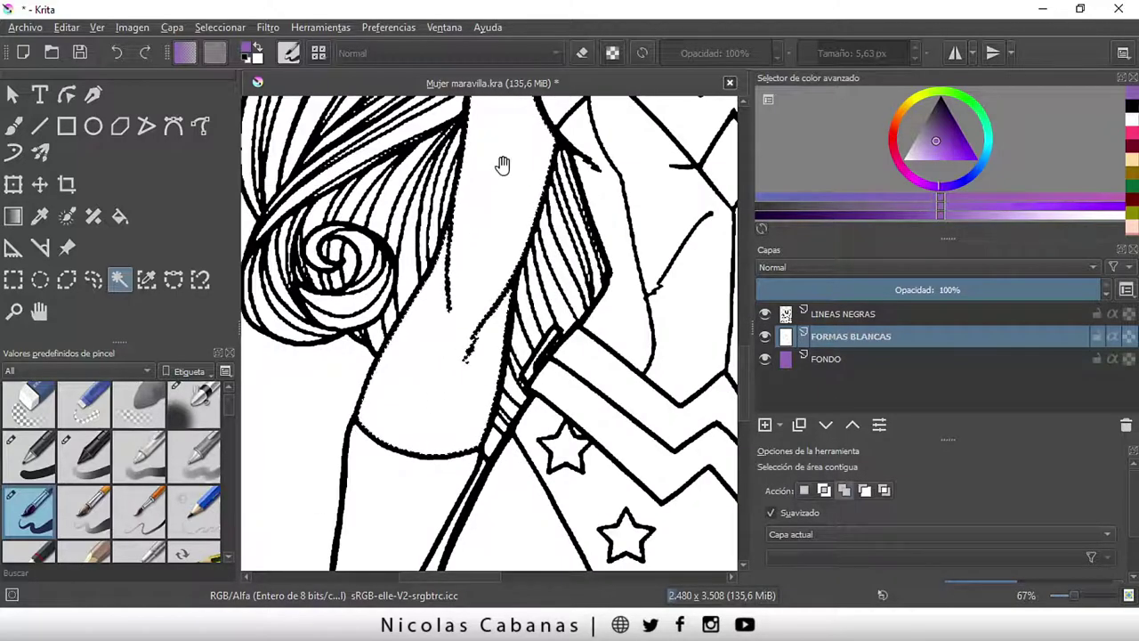
drag(501, 166, 425, 424)
drag(465, 222, 398, 419)
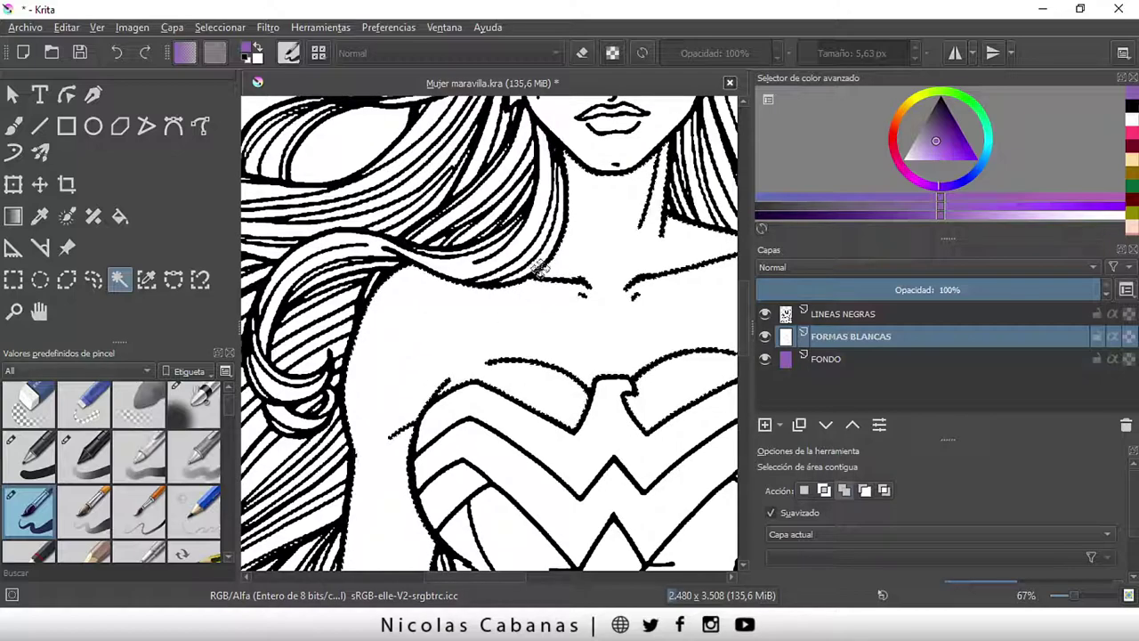
drag(661, 160, 501, 261)
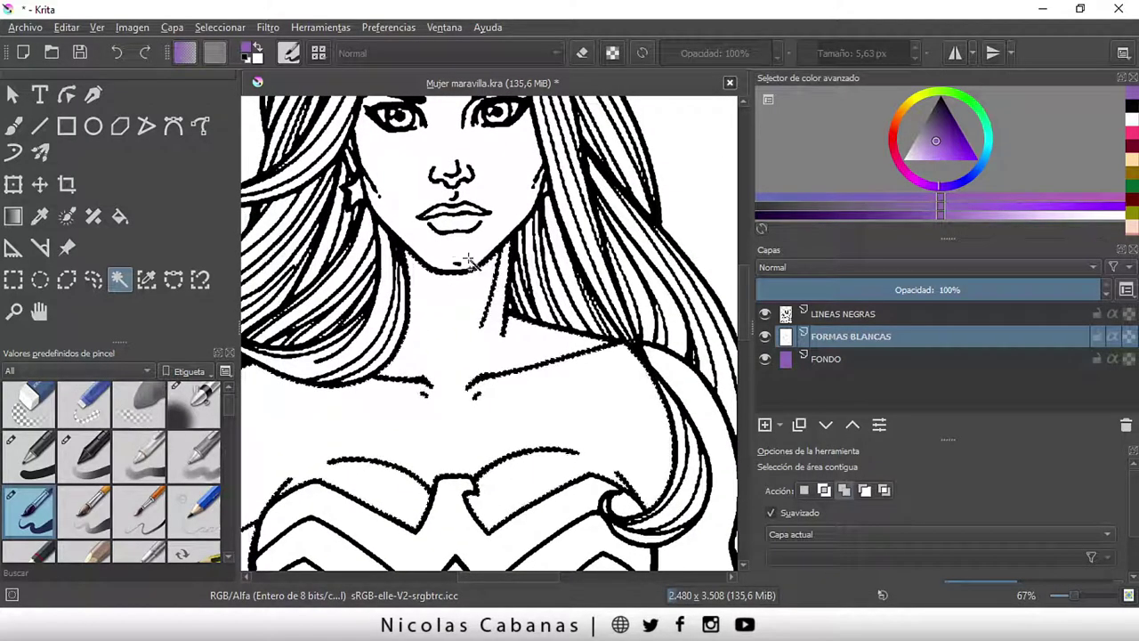
scroll(448, 286, up, 1)
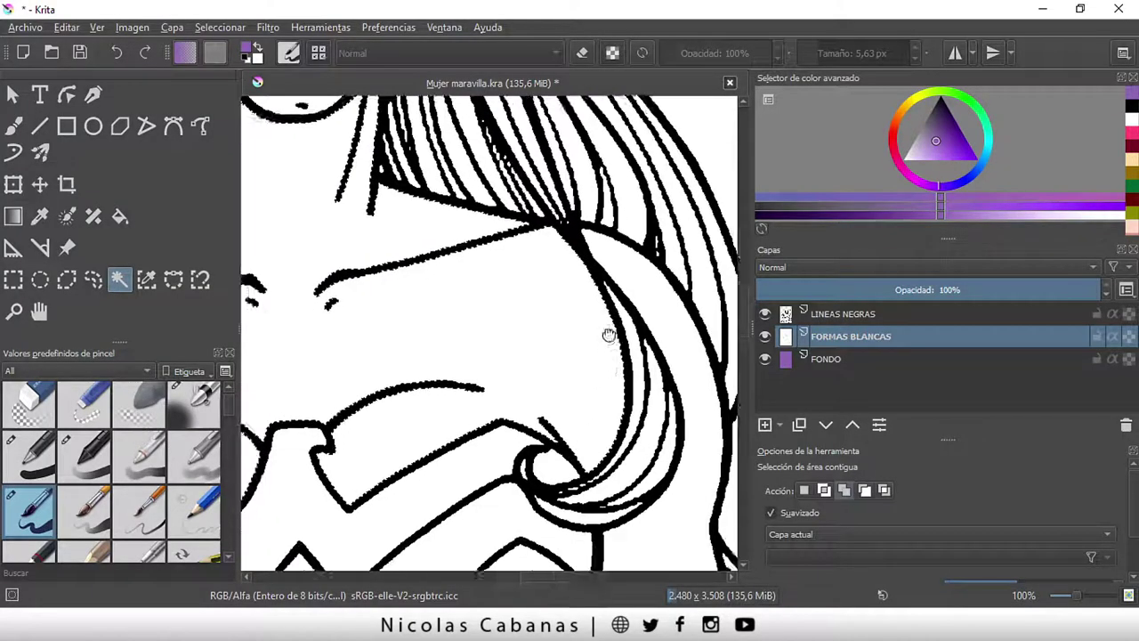
scroll(534, 401, down, 3)
drag(454, 457, 475, 359)
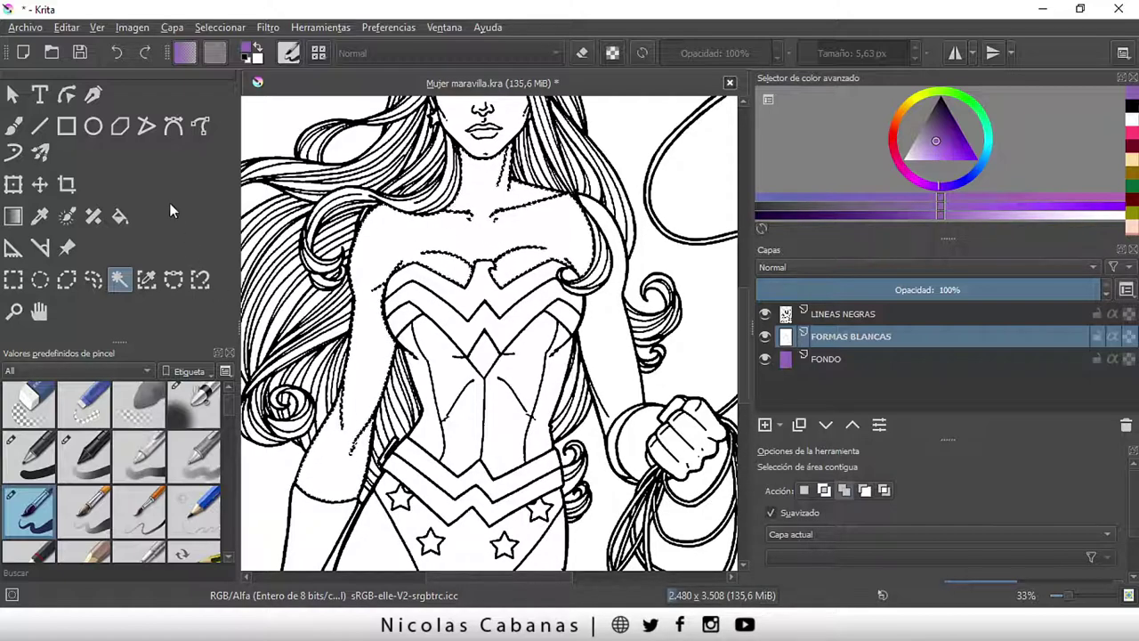
click(120, 219)
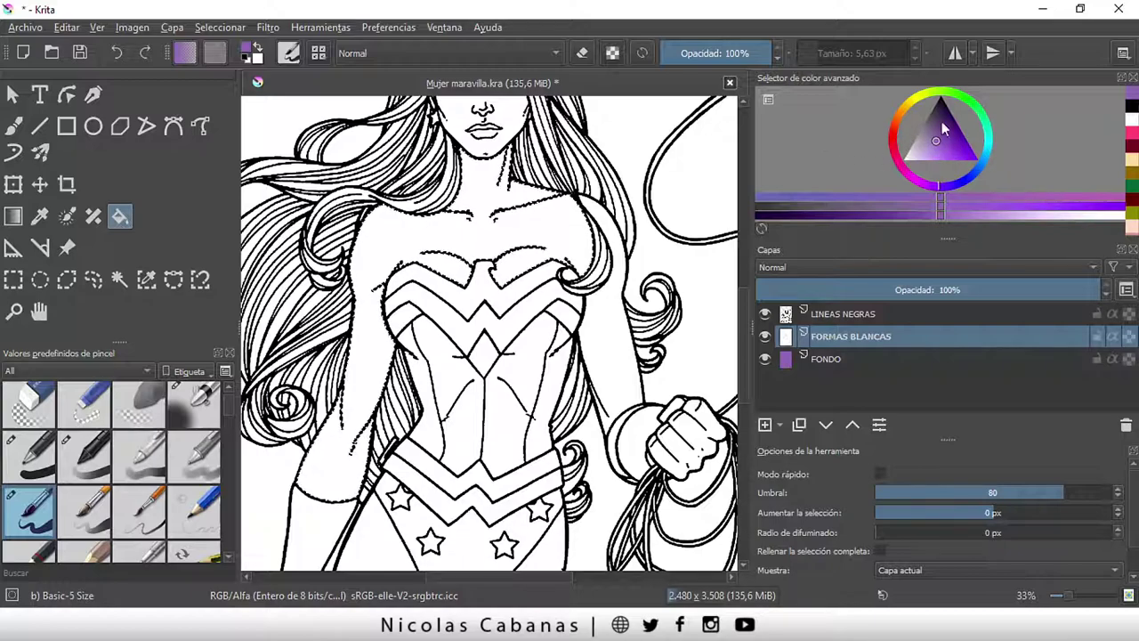
- Bucket-fill the selected neck and shoulder skin with purple, then undo the fill
click(487, 232)
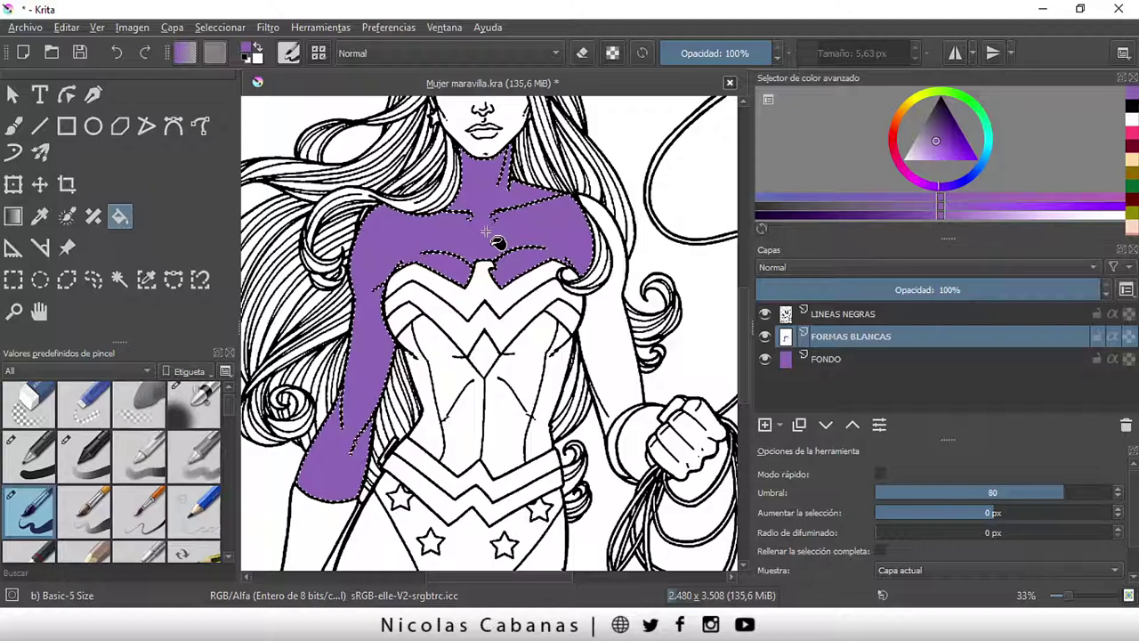
scroll(496, 242, down, 1)
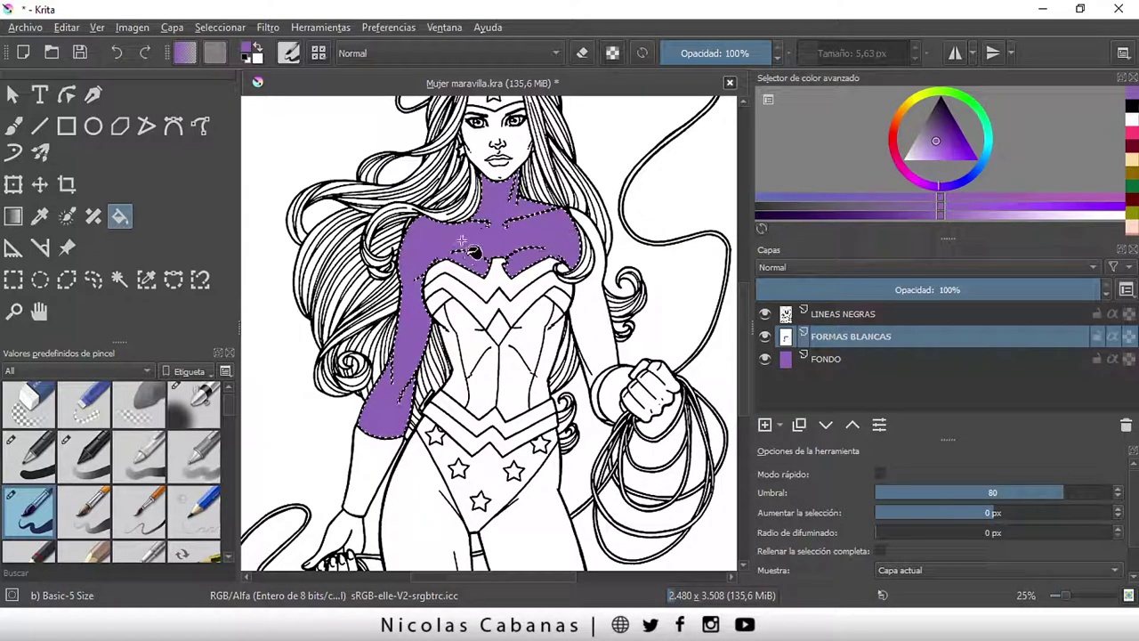
click(118, 53)
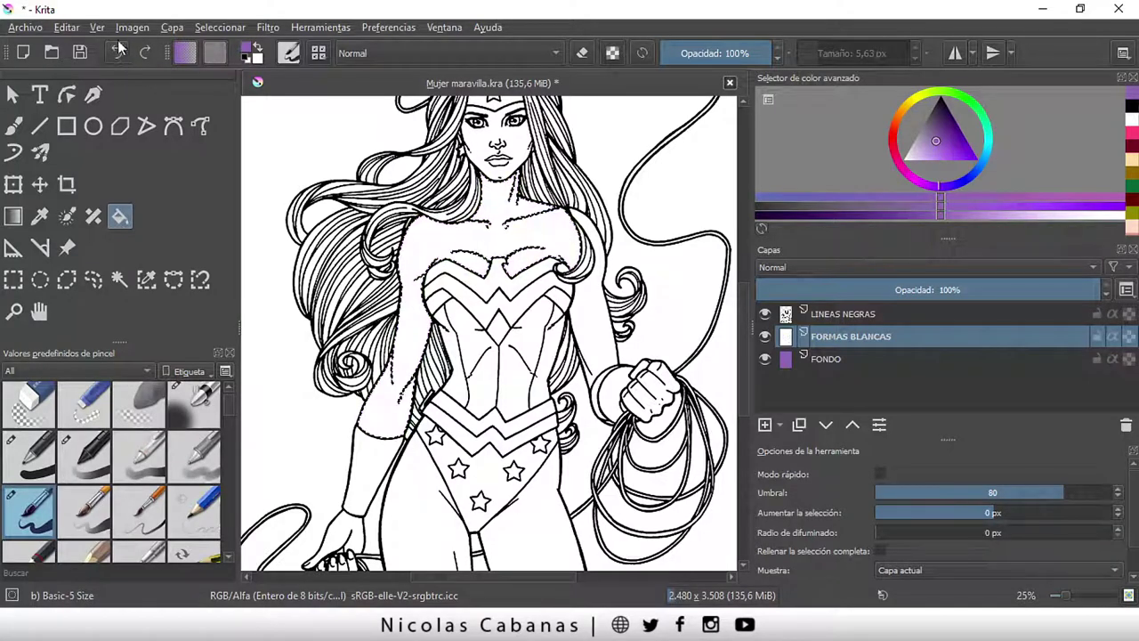
- Deselect everything with Seleccionar > Deseleccionar and zoom out to the whole page
click(209, 29)
click(258, 65)
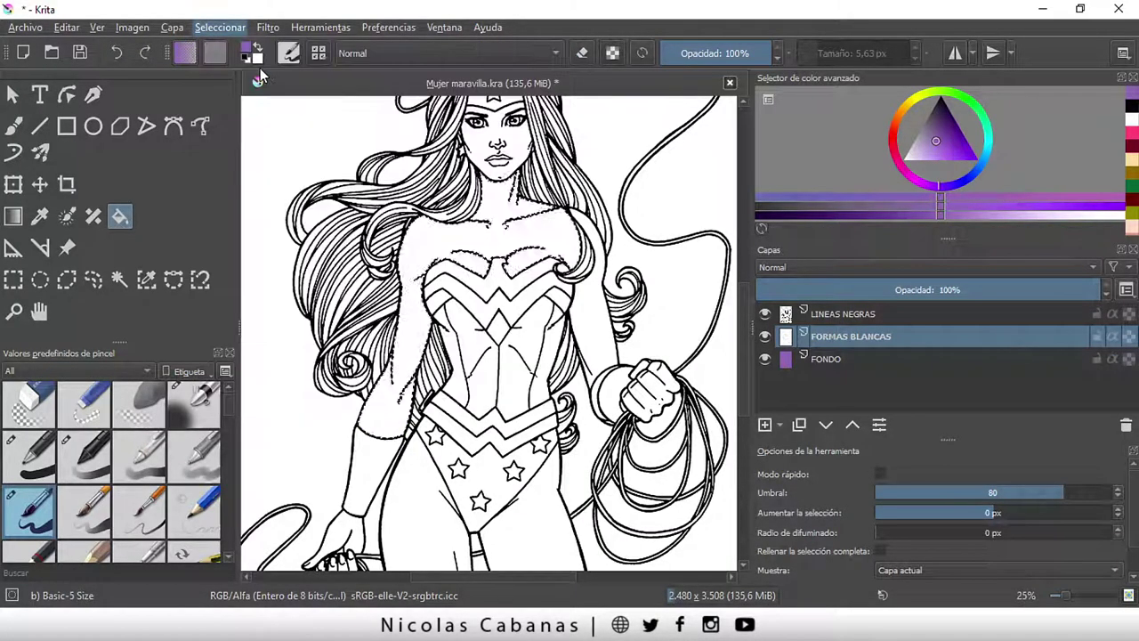
click(230, 28)
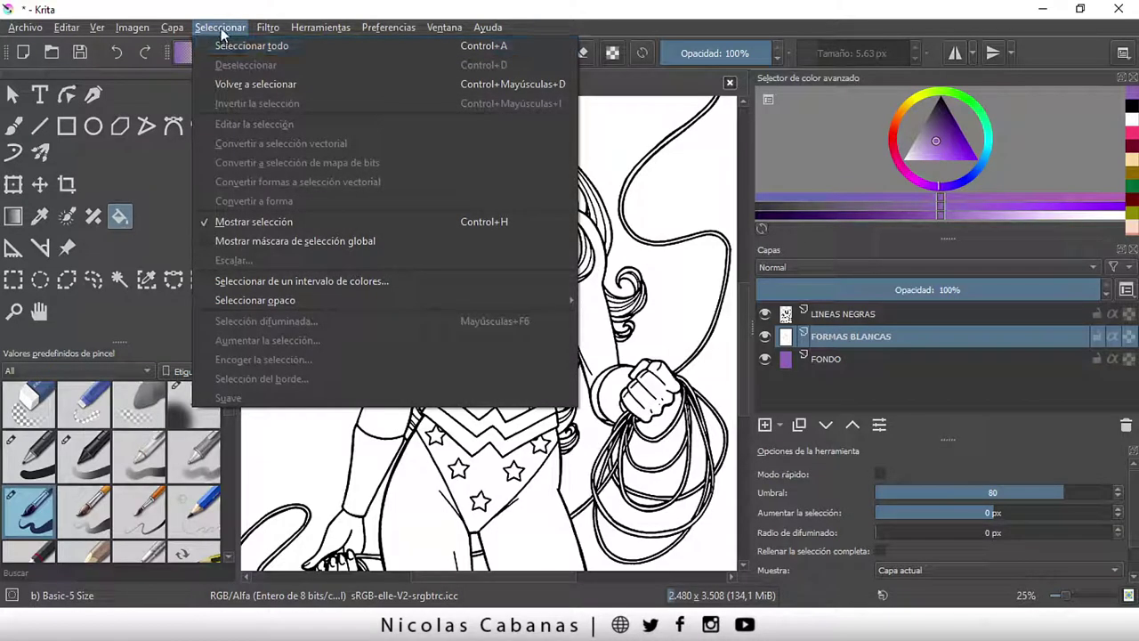
click(225, 27)
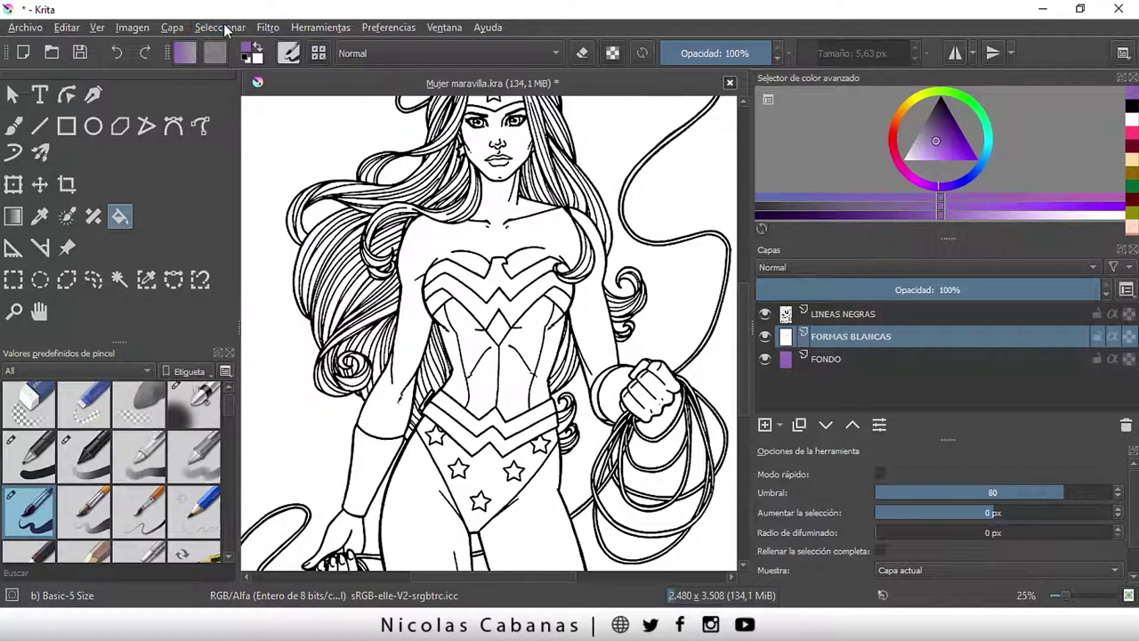
click(222, 28)
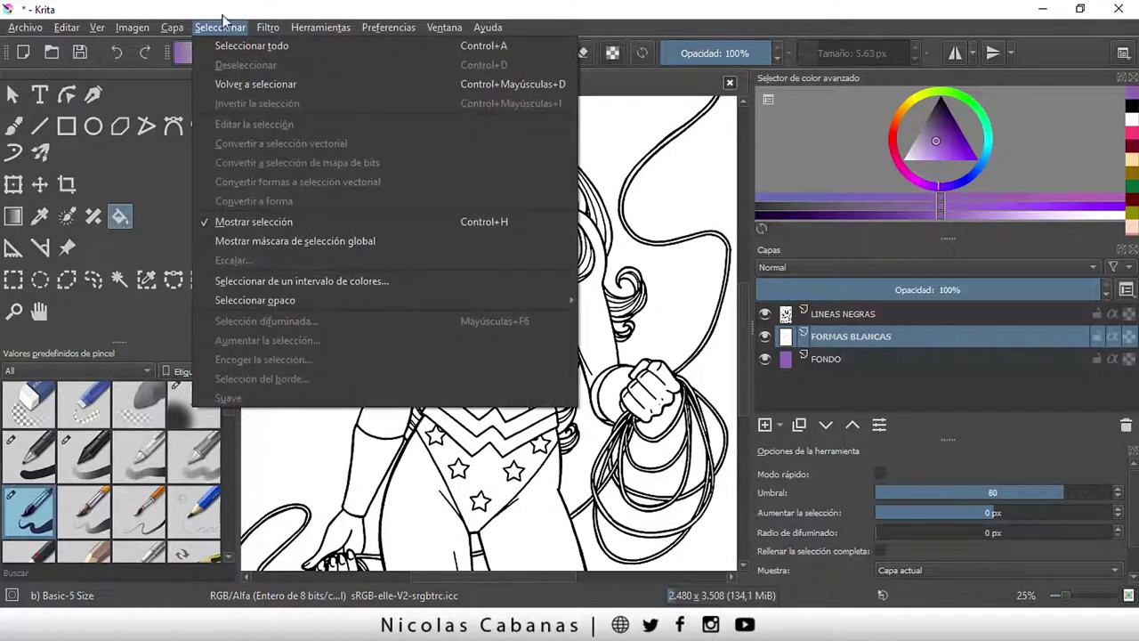
click(224, 19)
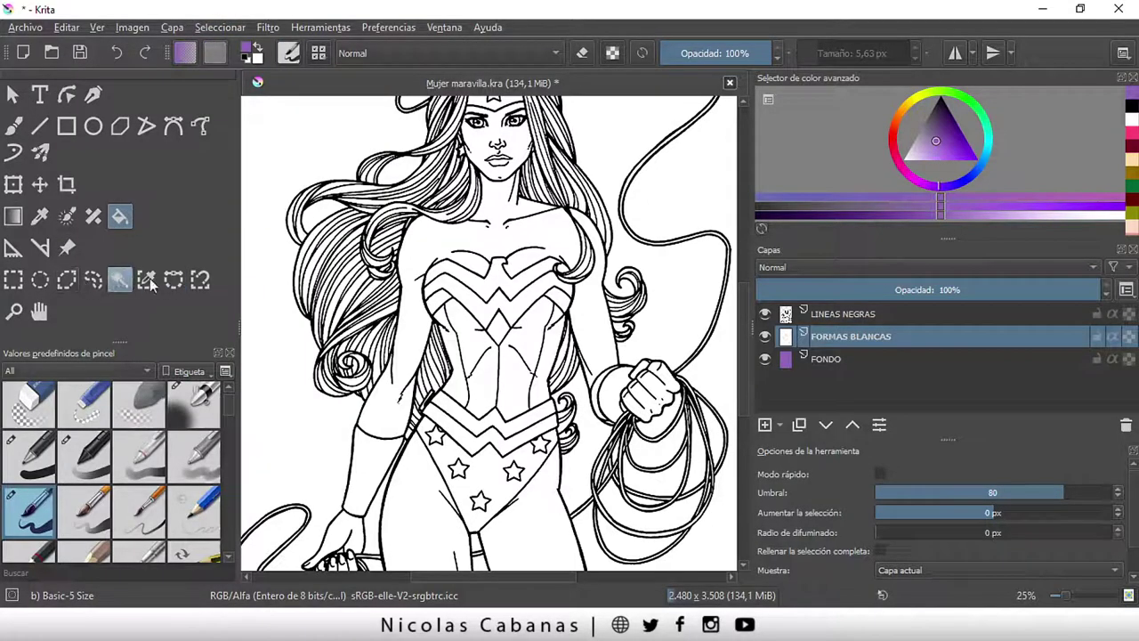
scroll(683, 338, down, 2)
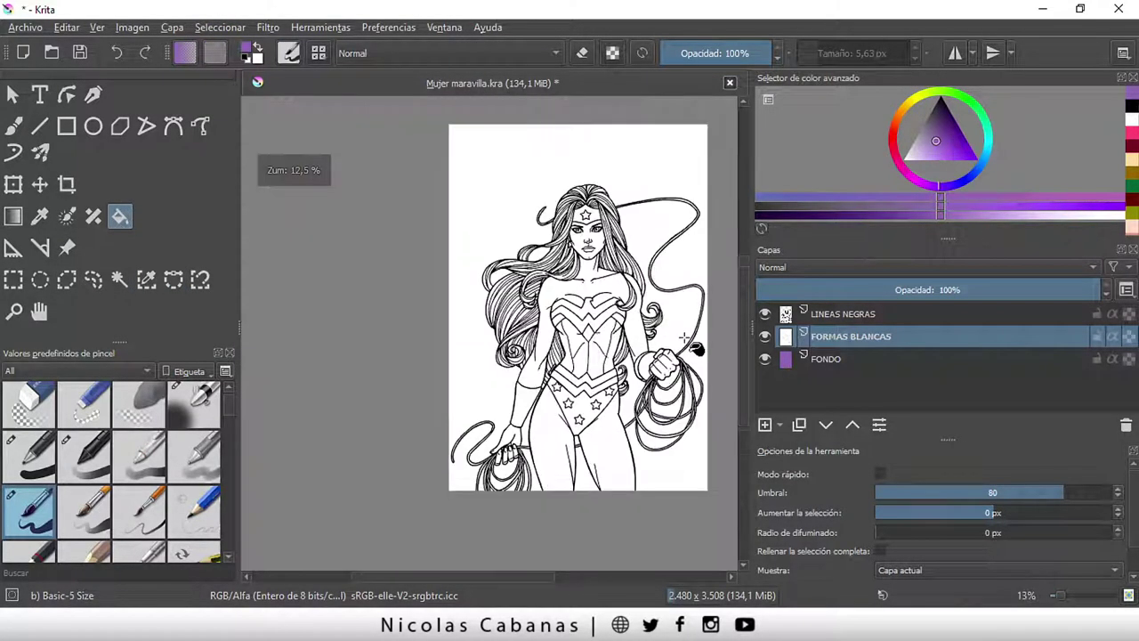
scroll(684, 338, up, 1)
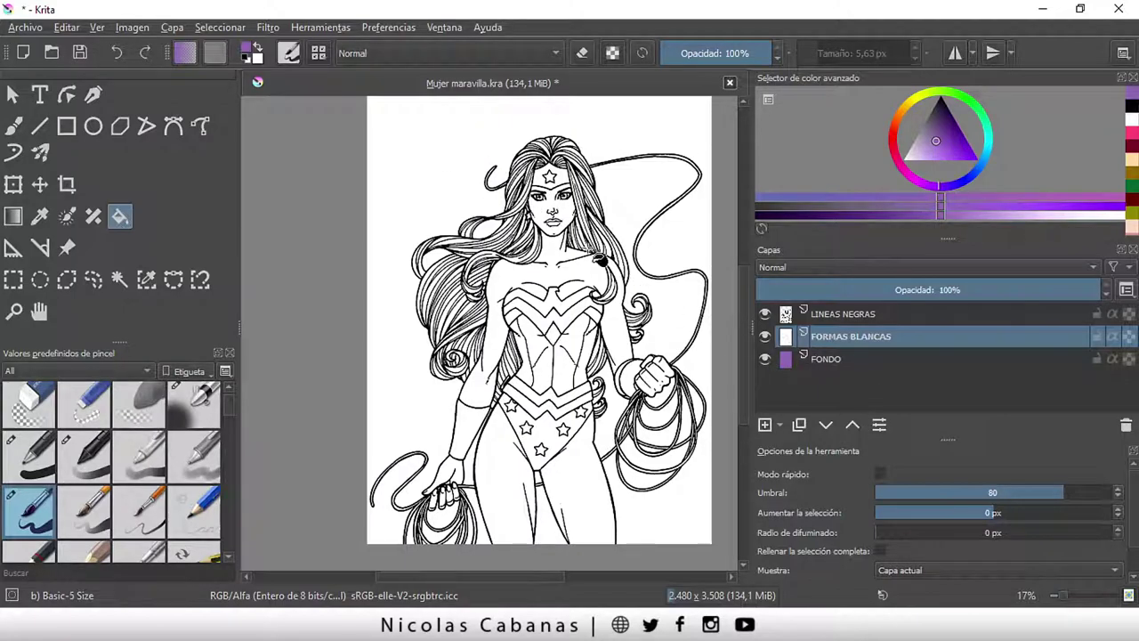
- On FORMAS BLANCAS, magic-wand the white background around the figure and fill it so purple shows
click(119, 282)
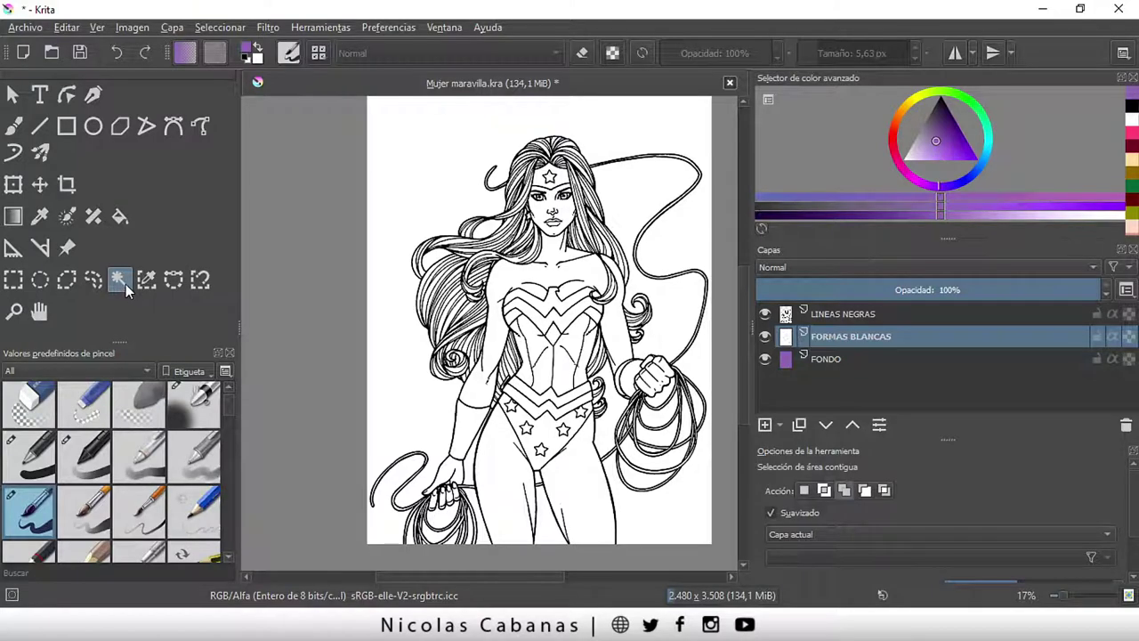
click(870, 313)
click(871, 334)
click(872, 336)
click(431, 176)
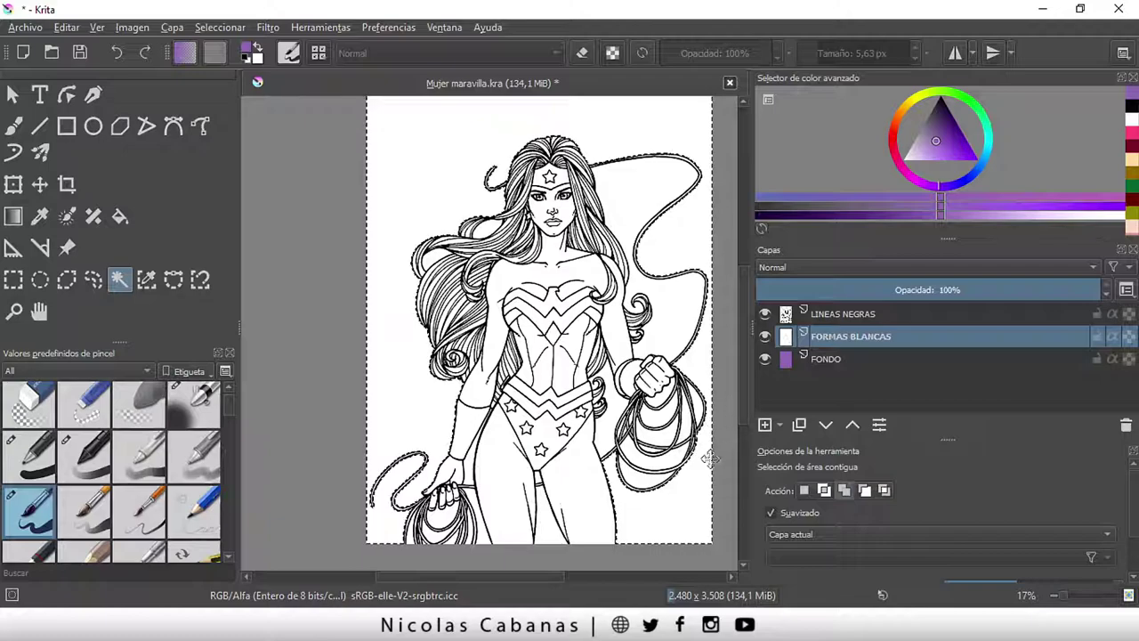
drag(525, 578, 553, 576)
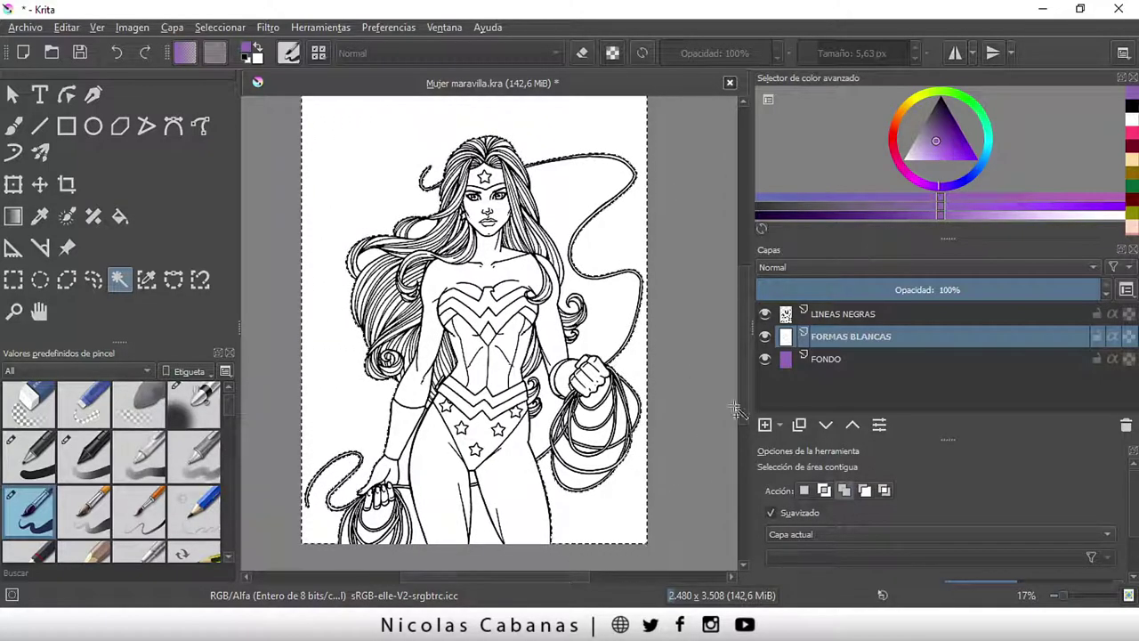
drag(742, 398, 744, 369)
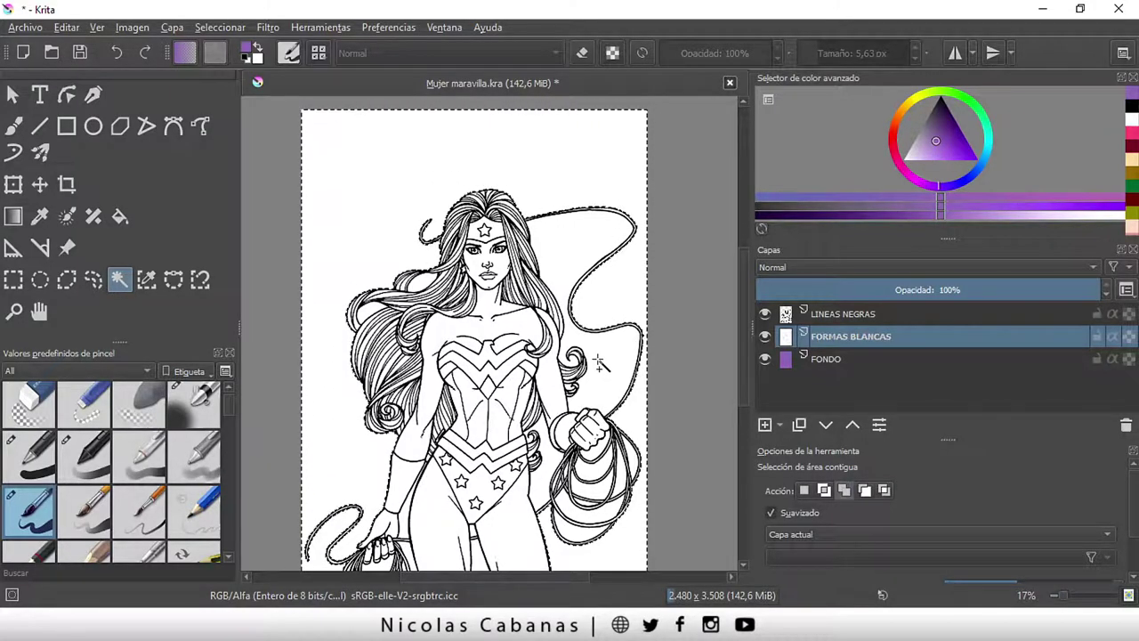
key(shift+BackSpace)
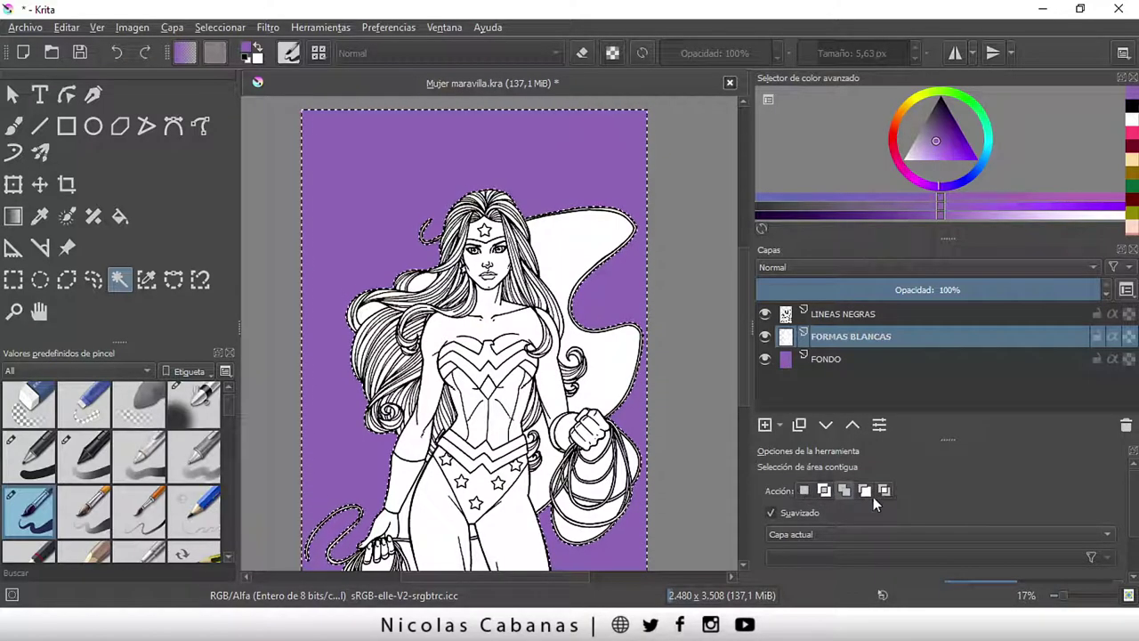
- Set the contiguous selection tool's action to Añadir, adding to the existing selection
click(847, 489)
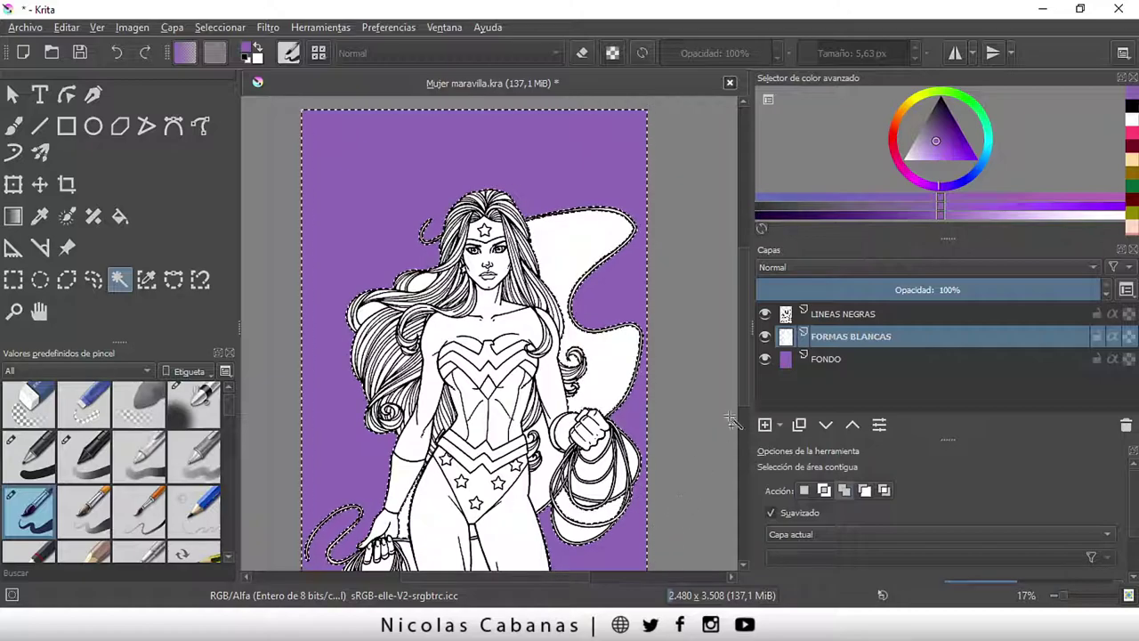
drag(740, 363, 742, 377)
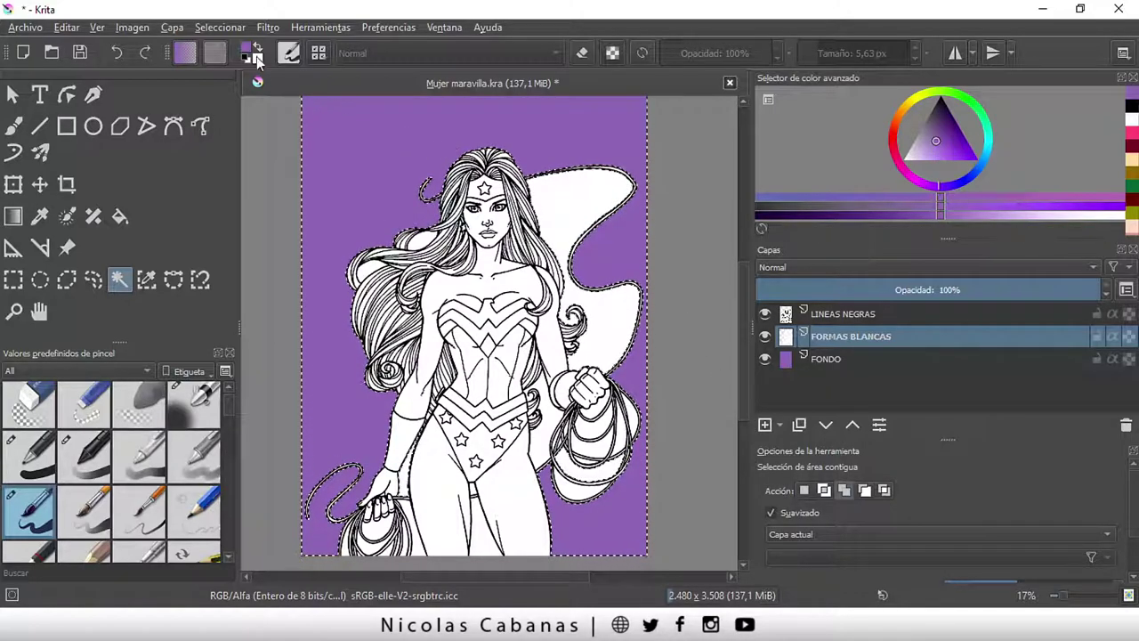
- Deselect, then trial-select the white cape shape and lower lasso loop in replace and add modes
click(220, 27)
click(245, 67)
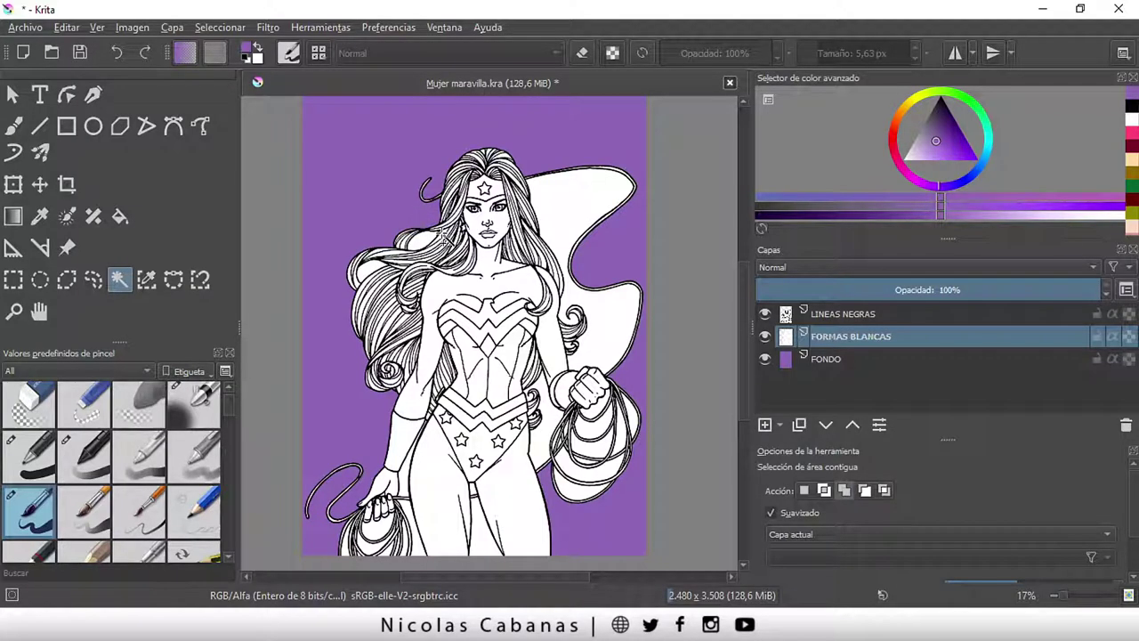
click(804, 490)
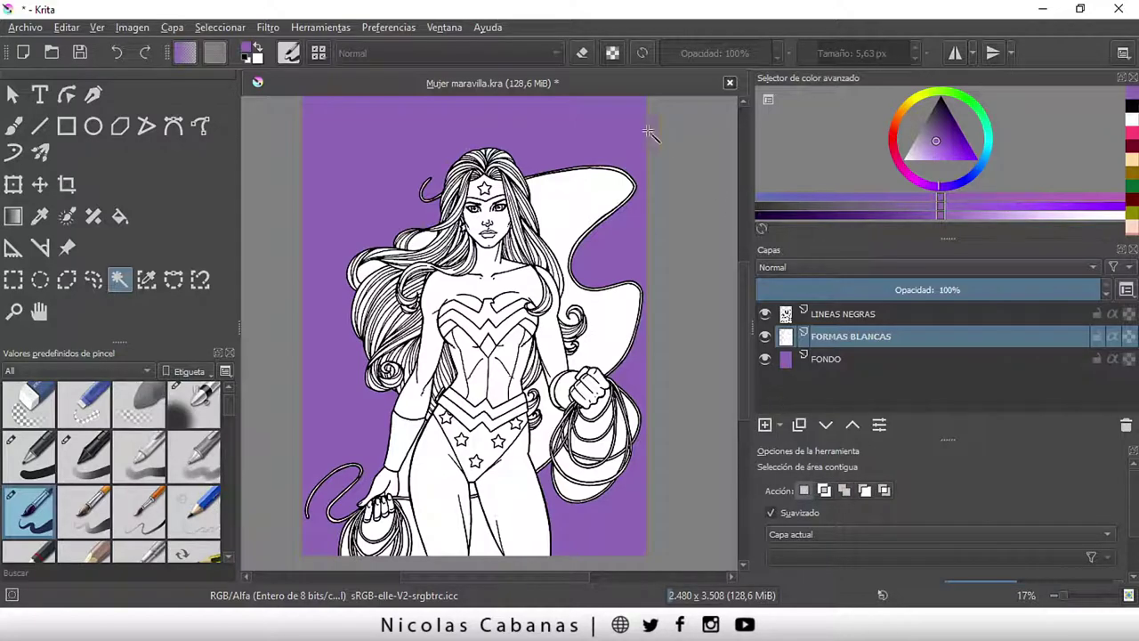
click(576, 208)
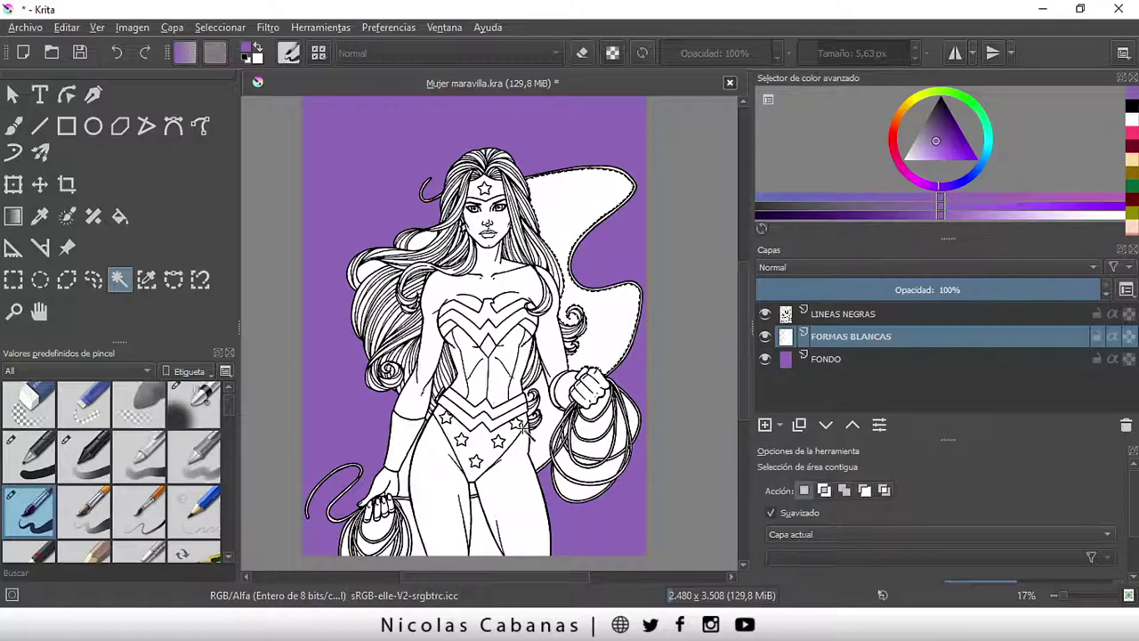
scroll(539, 440, up, 1)
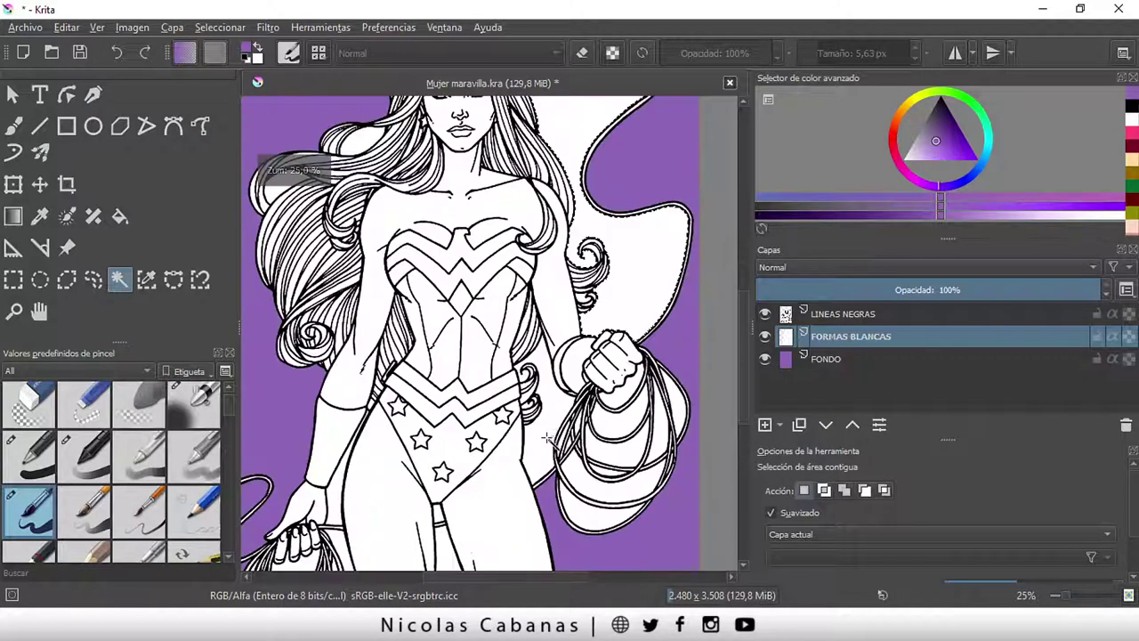
click(541, 450)
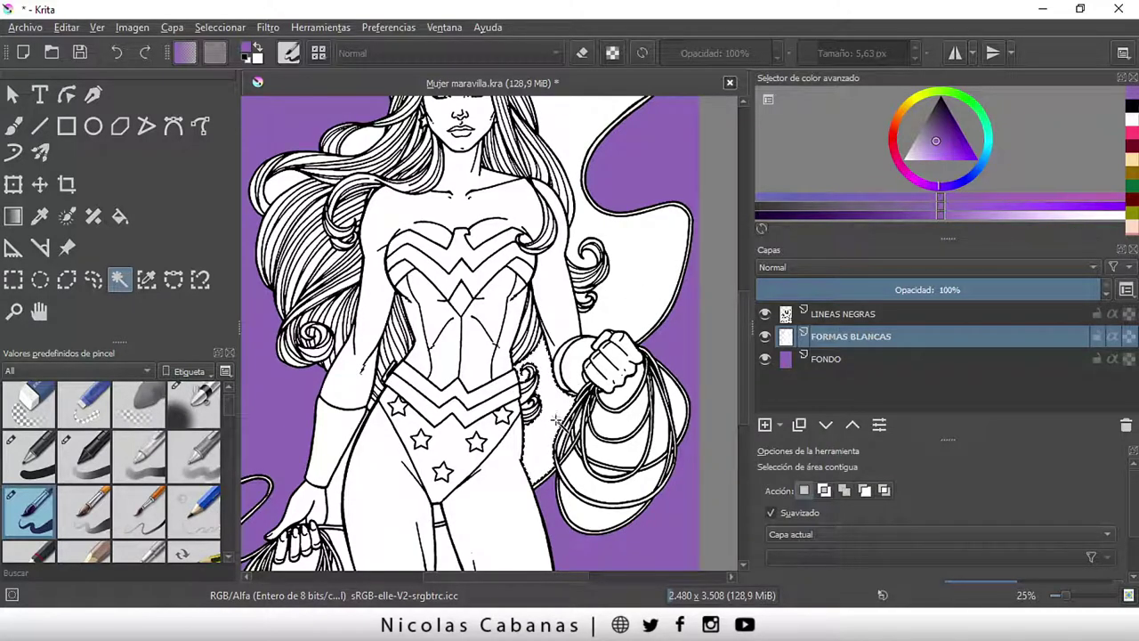
click(637, 276)
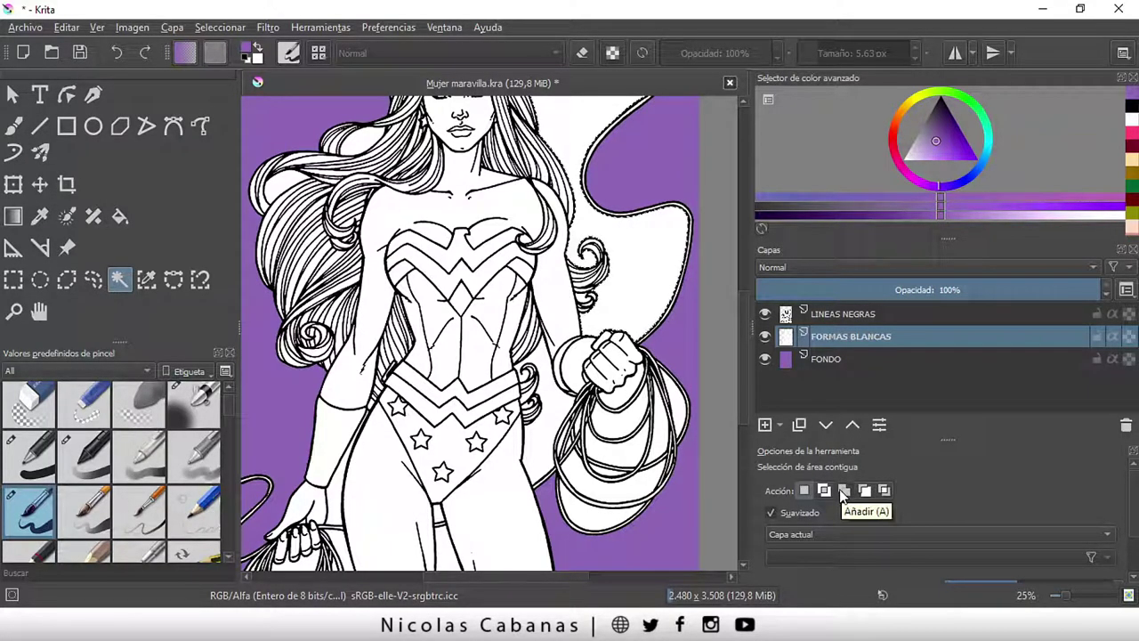
click(843, 491)
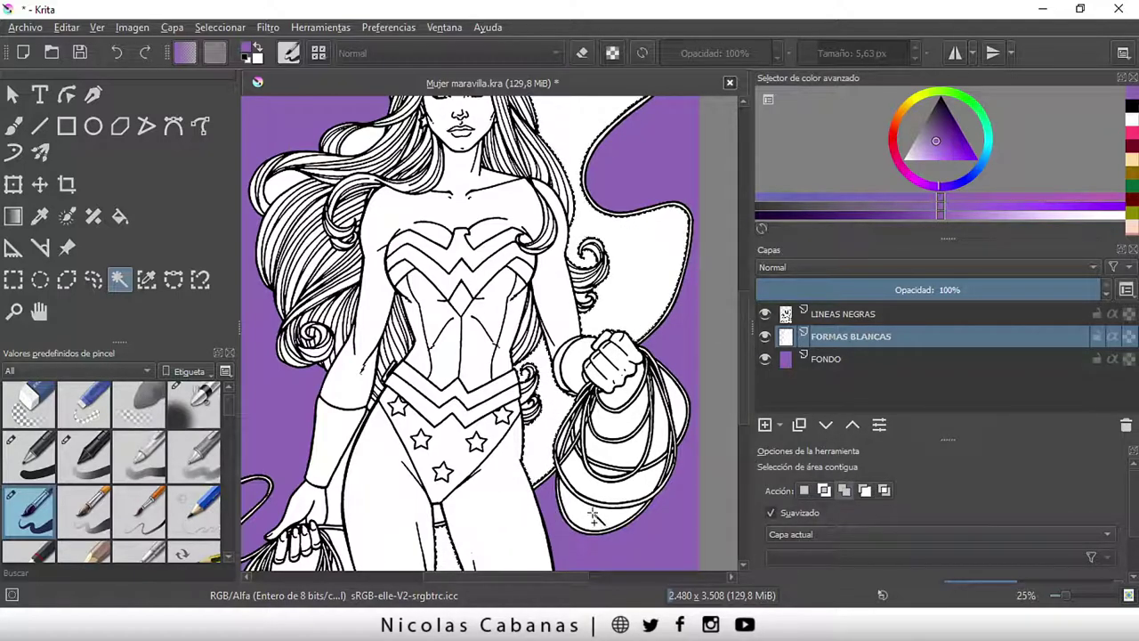
click(619, 493)
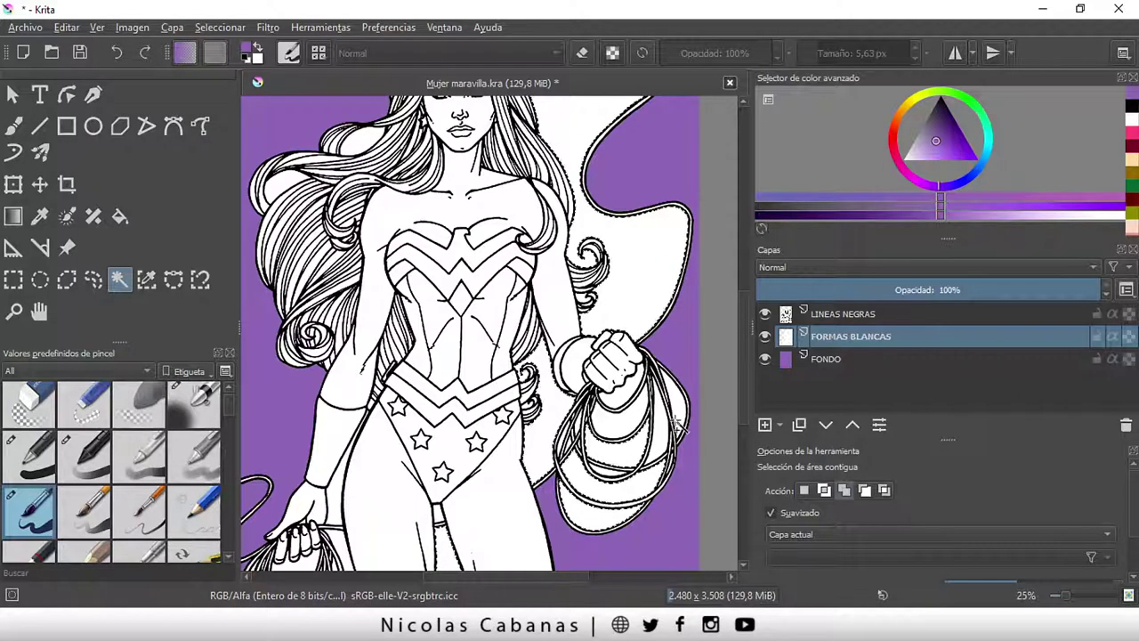
click(805, 491)
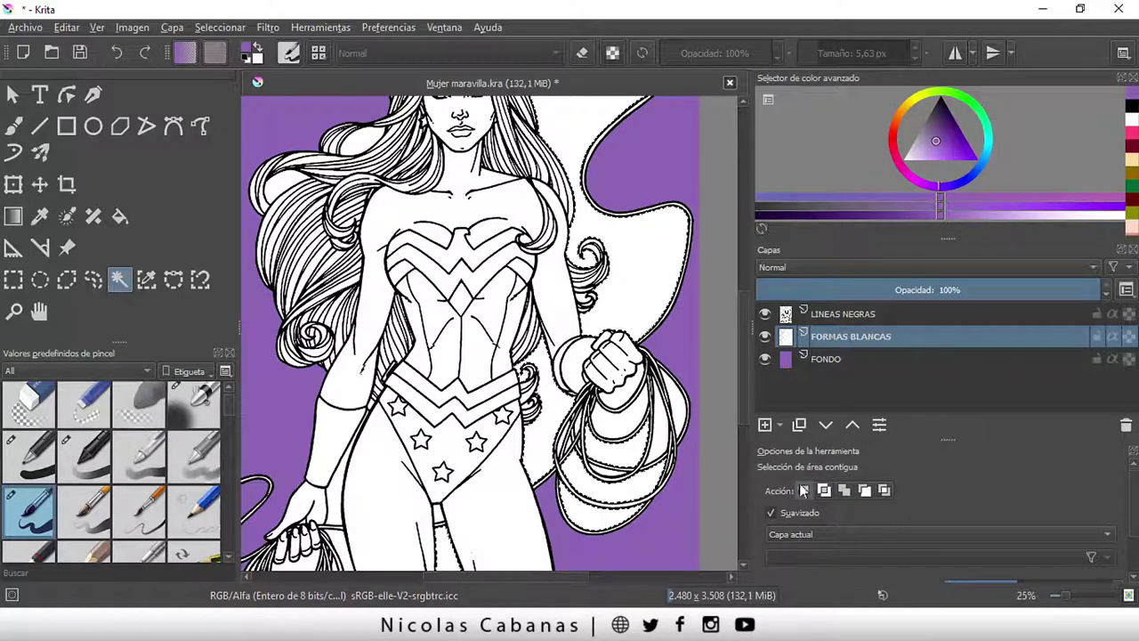
- Clear the selection, then select and delete the white cape shape behind the figure
click(220, 27)
click(230, 65)
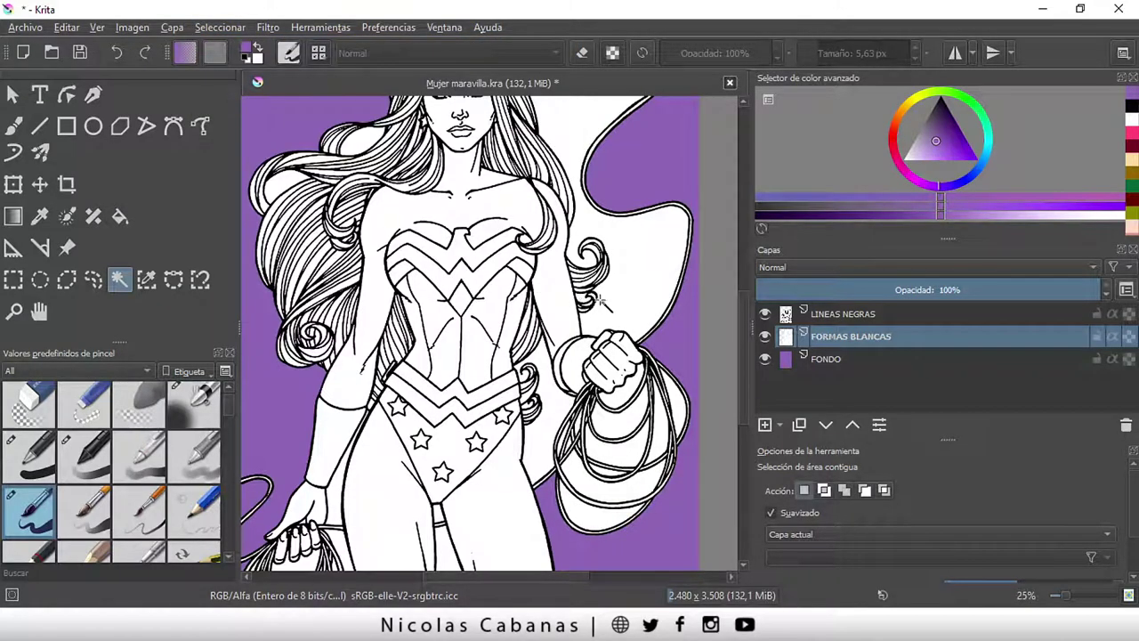
ctrl+scroll(598, 300, down, 1)
drag(740, 307, 743, 291)
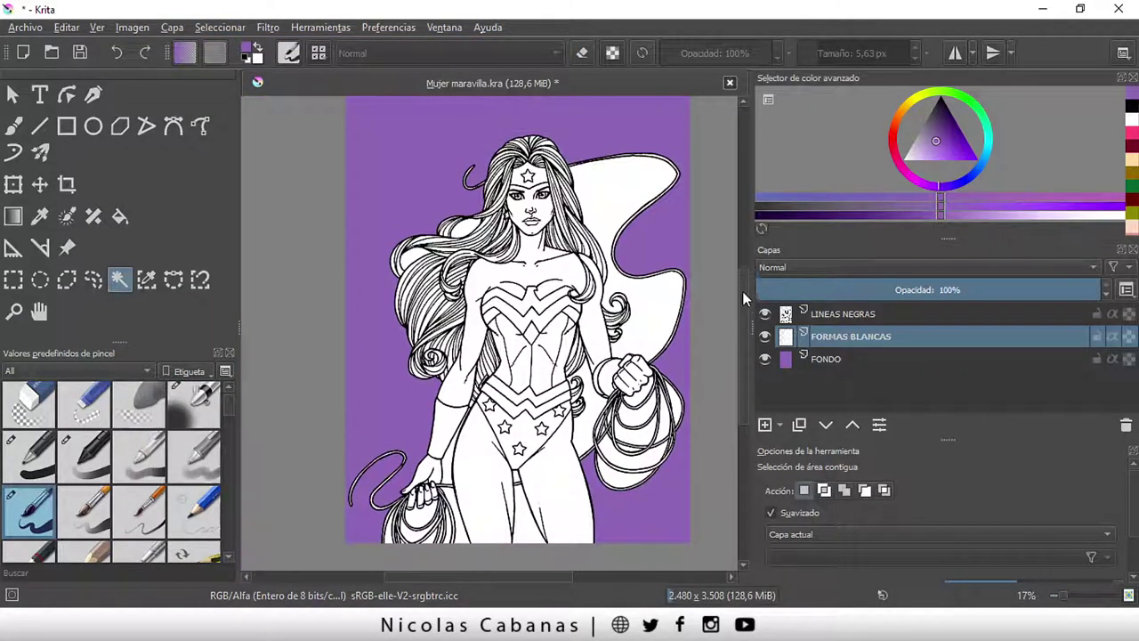
ctrl+scroll(665, 200, up, 1)
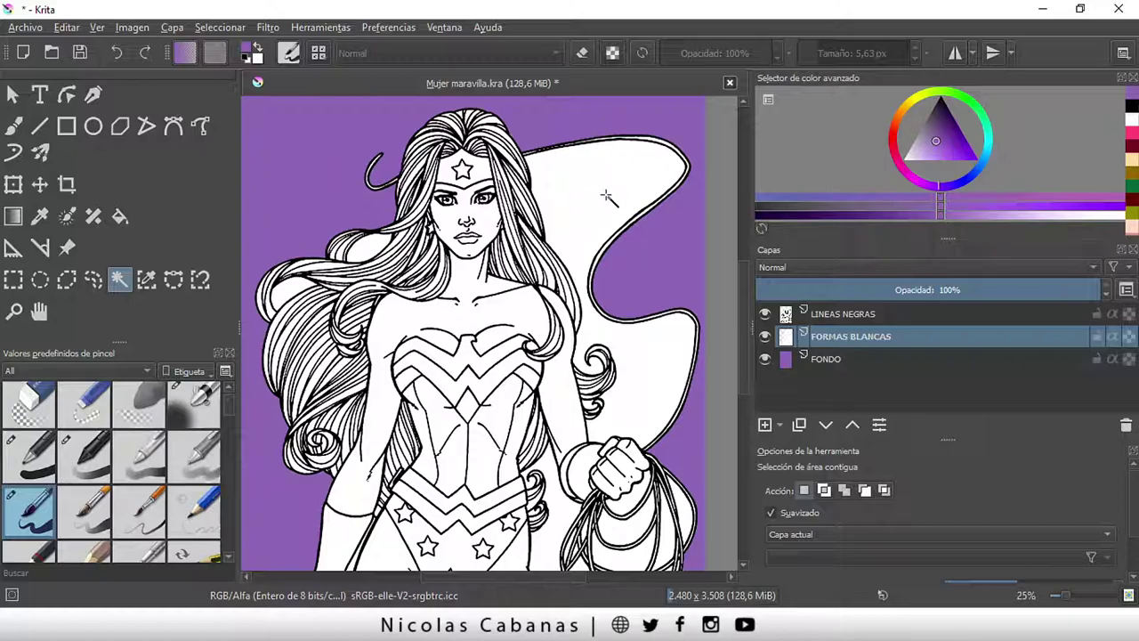
click(605, 196)
key(Delete)
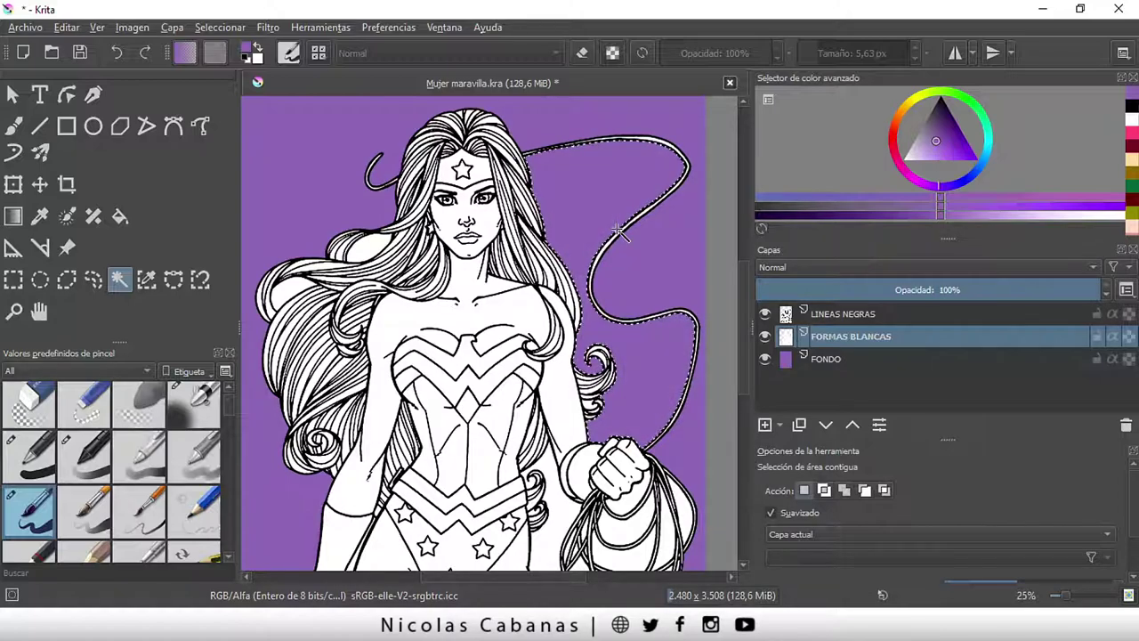
- Select a white gap inside the lasso coils, and undo the accidental fill
drag(743, 345, 743, 418)
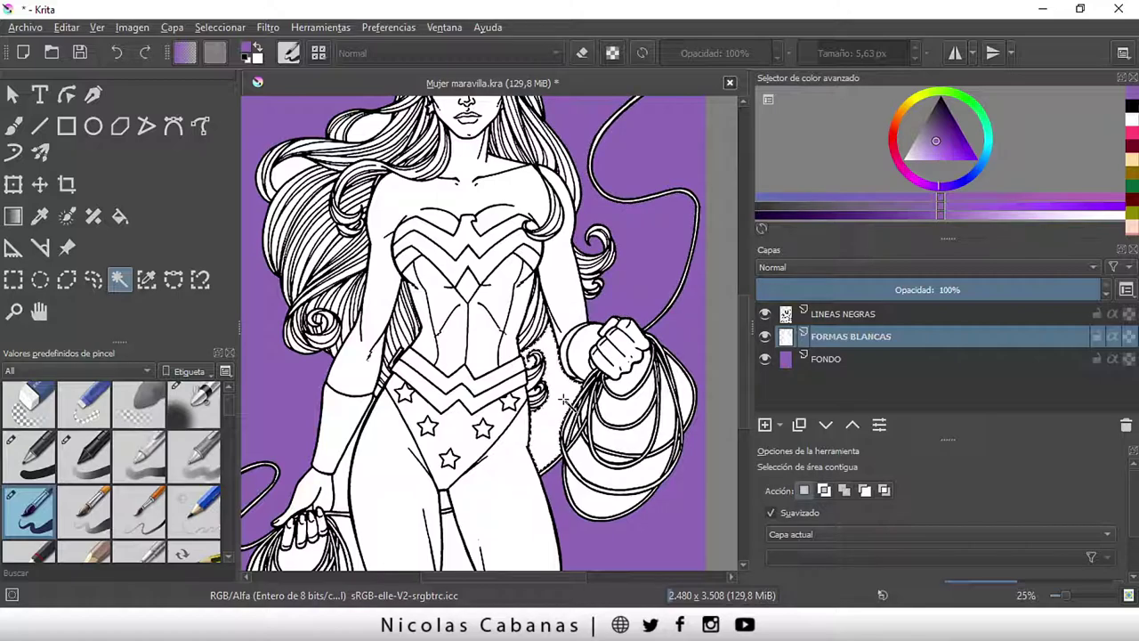
scroll(681, 389, up, 1)
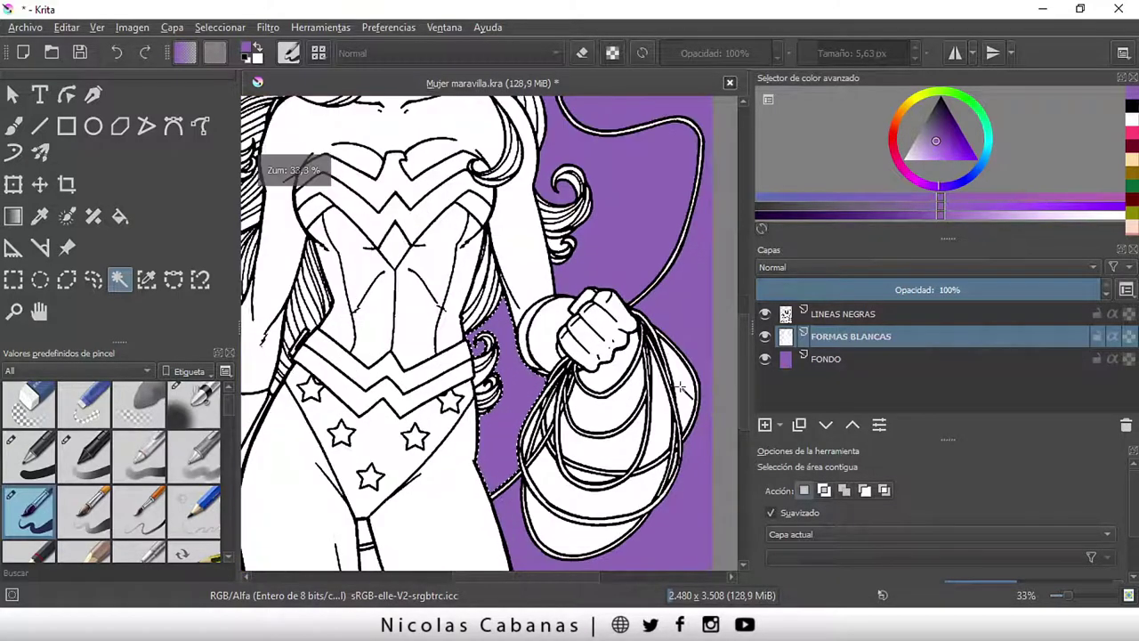
click(618, 386)
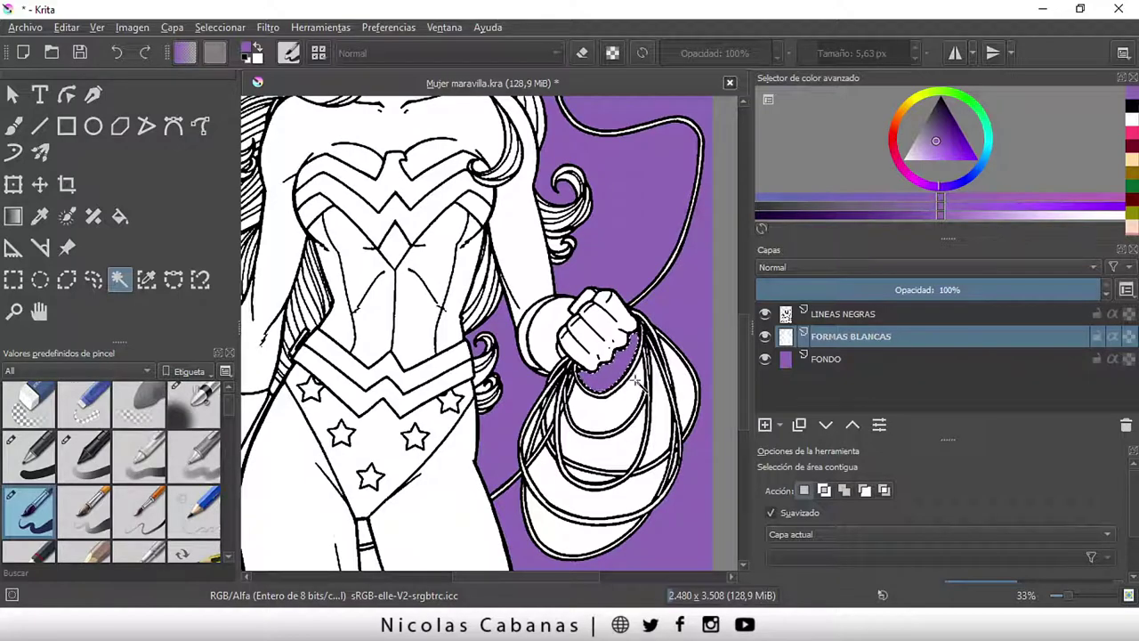
key(BackSpace)
key(ctrl+z)
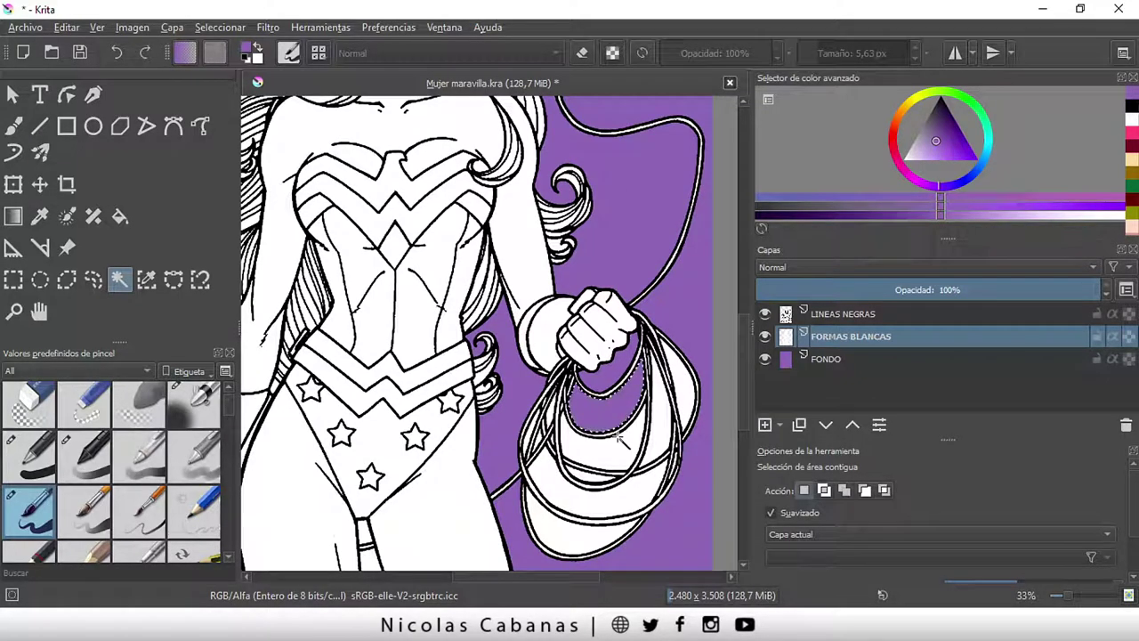
- Select the thin white strips and large crescent inside the lasso and delete the white
click(623, 458)
click(688, 404)
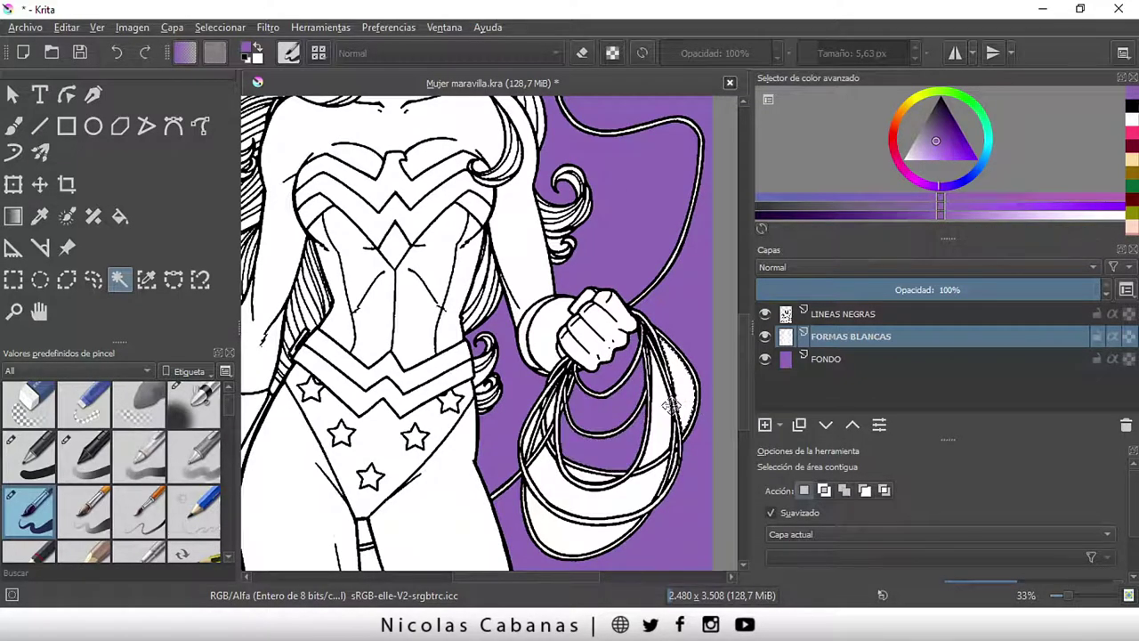
ctrl+scroll(590, 458, up, 2)
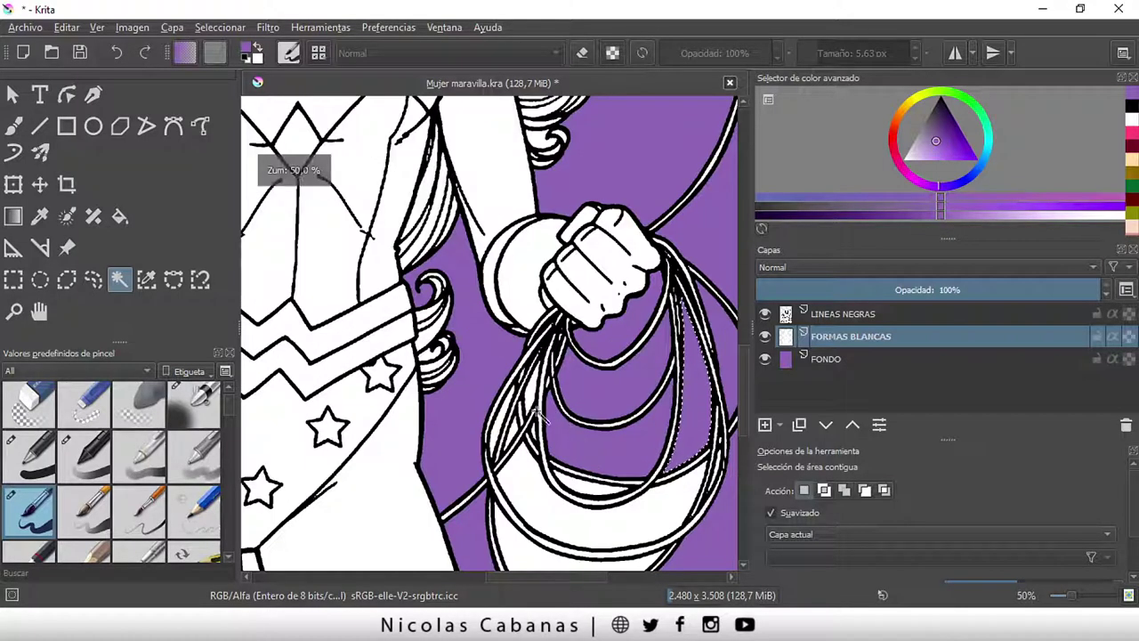
click(533, 435)
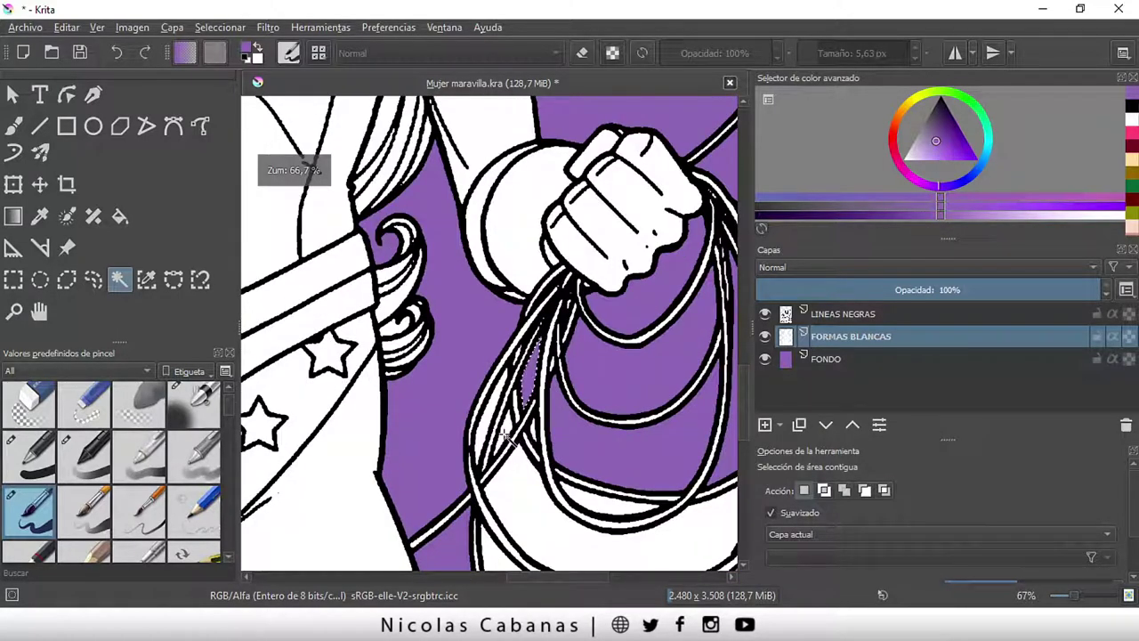
click(486, 416)
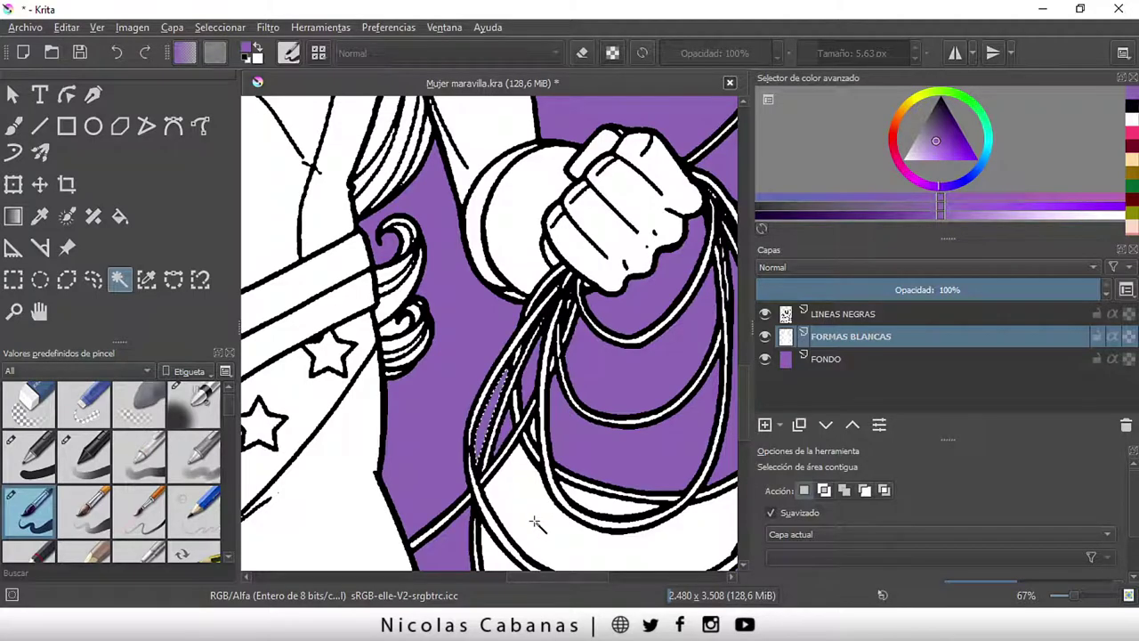
click(603, 505)
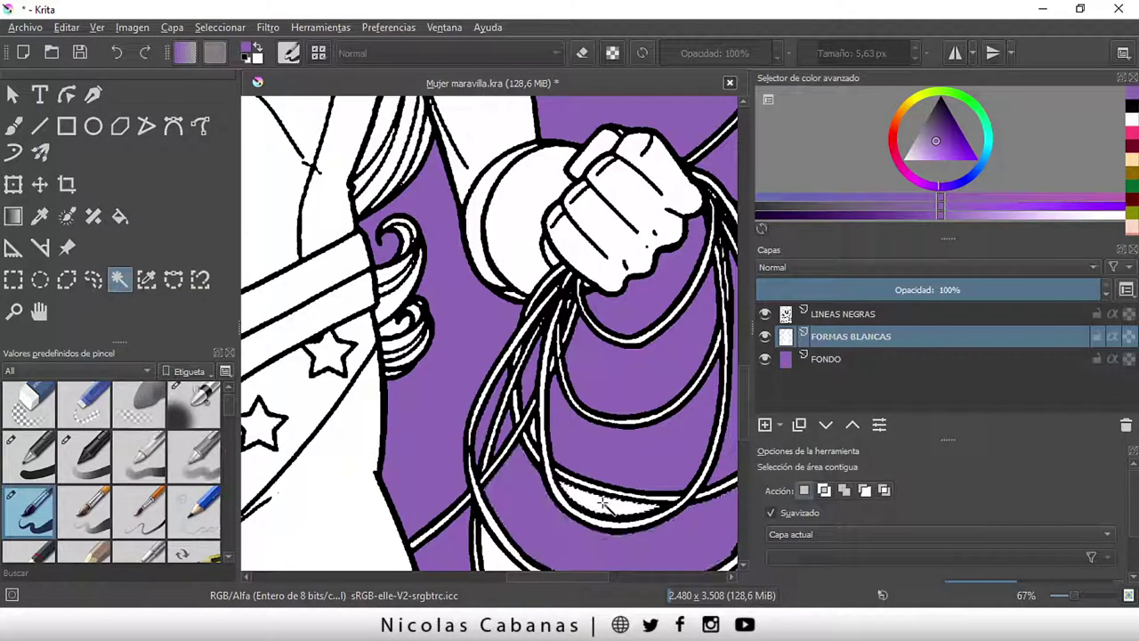
mouse_move(742, 406)
mouse_down()
mouse_move(743, 431)
mouse_move(752, 317)
mouse_up()
click(593, 472)
key(Delete)
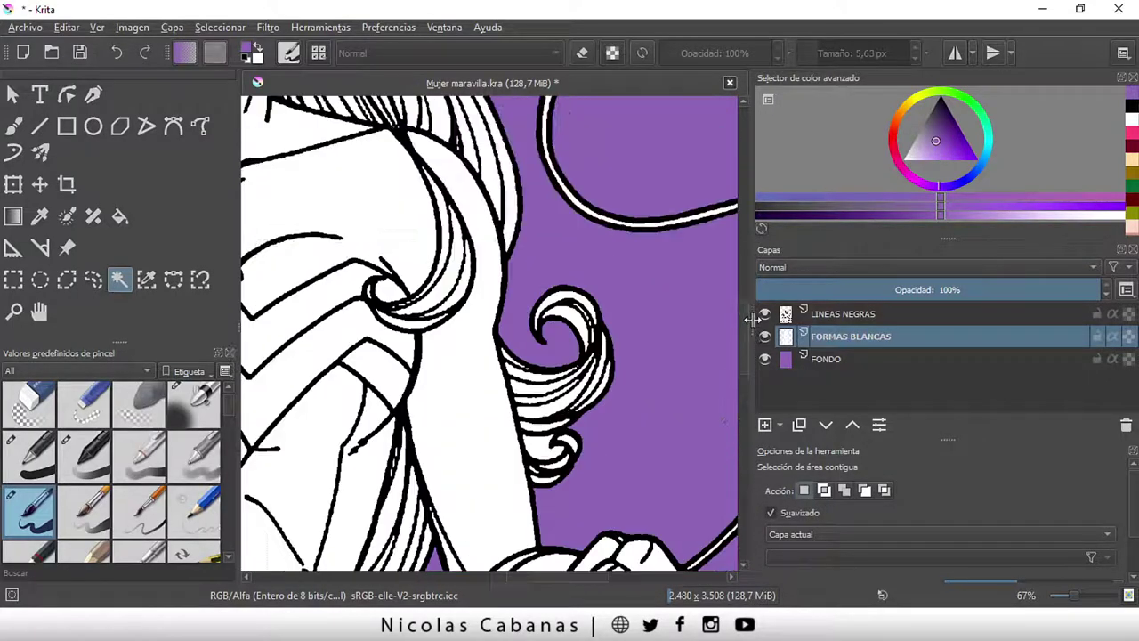
- Clear the selected hair gap, then select the white gap in the hair beside the shoulder
scroll(632, 360, down, 1)
scroll(516, 434, down, 1)
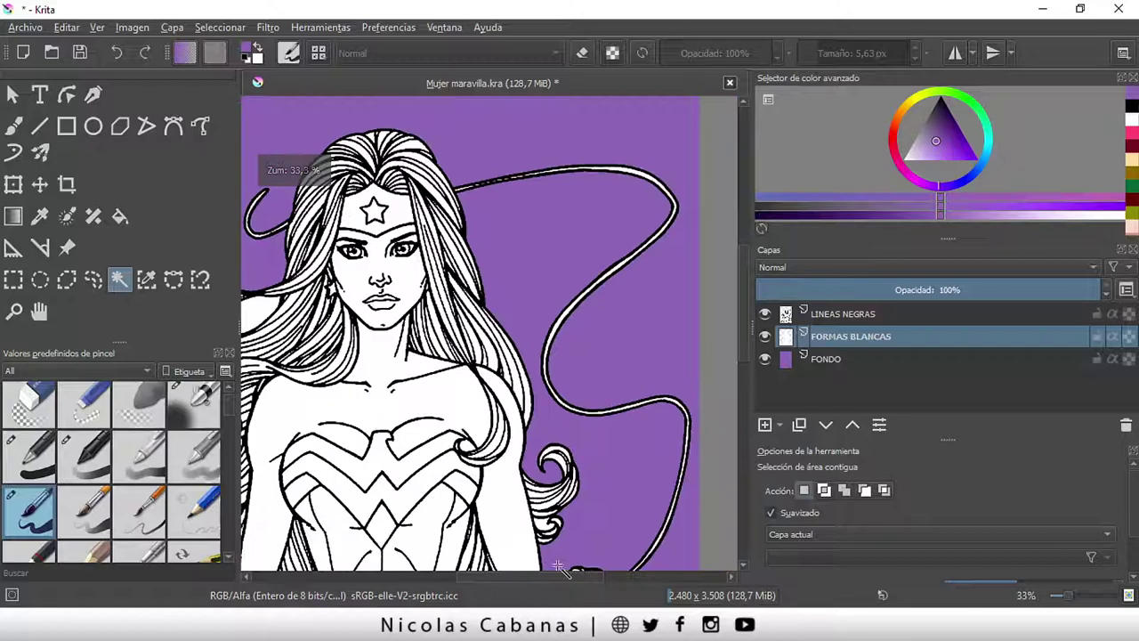
drag(552, 574, 493, 572)
scroll(409, 331, up, 1)
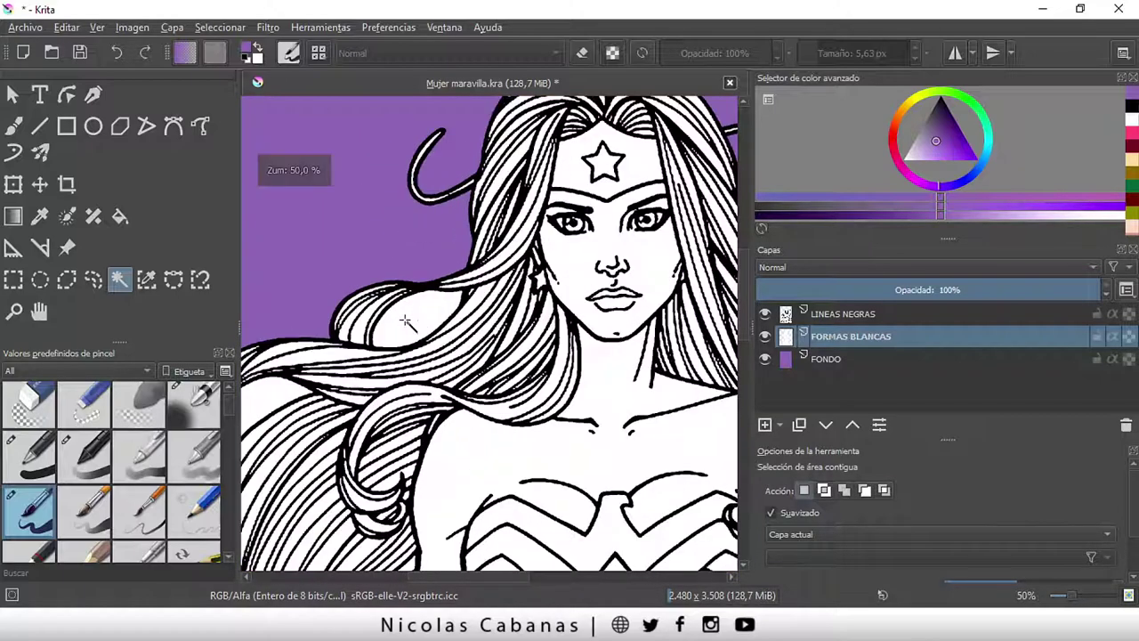
key(shift+BackSpace)
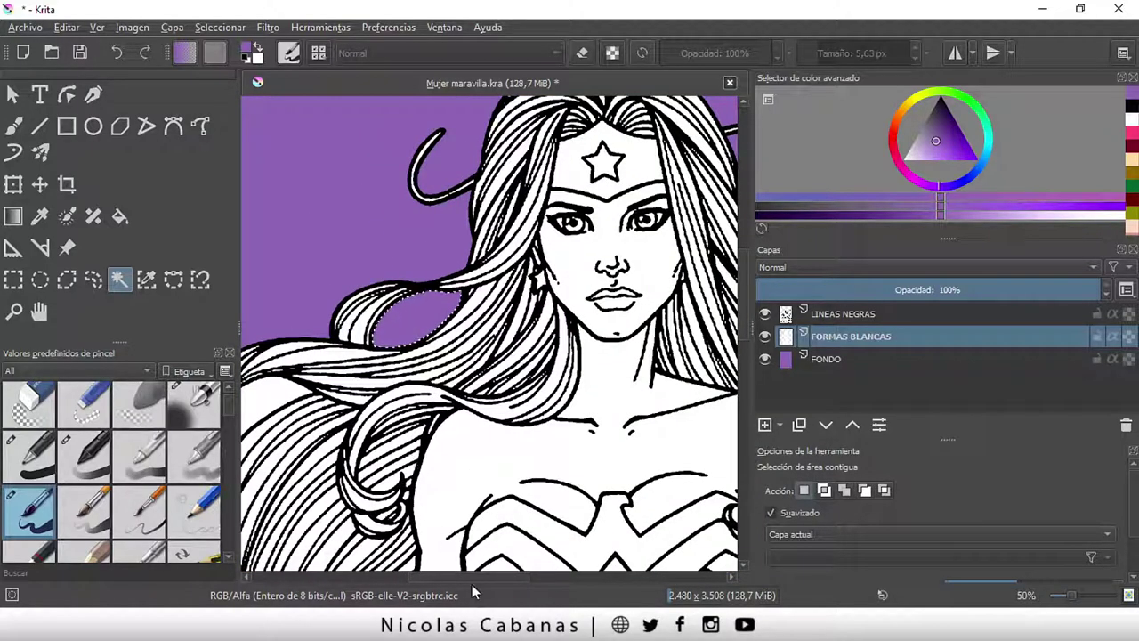
drag(473, 579, 443, 576)
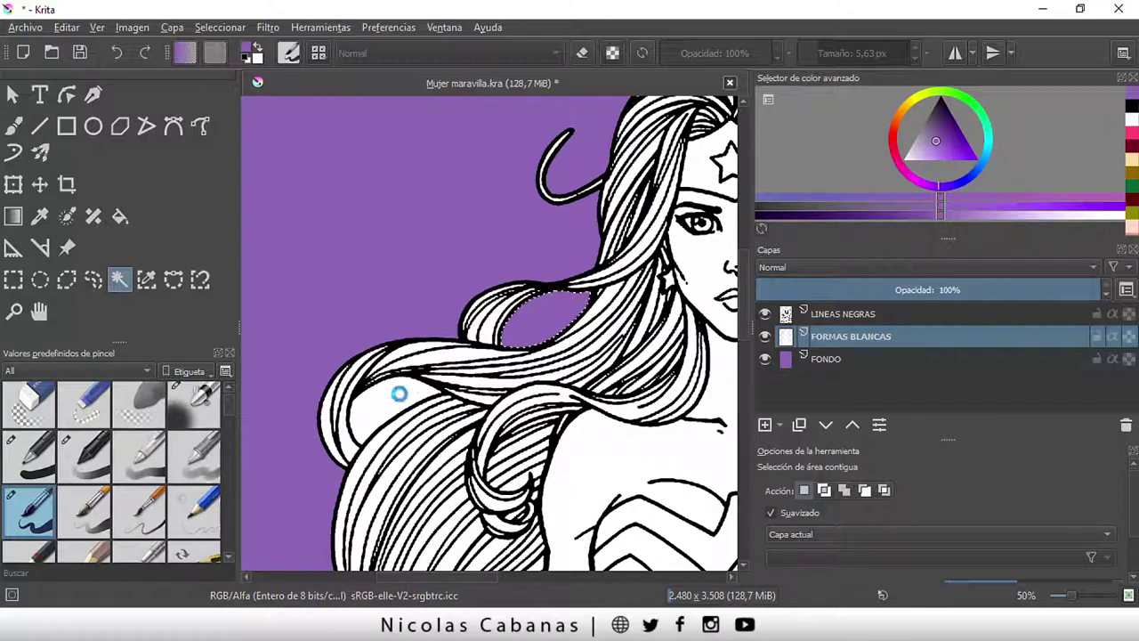
click(407, 396)
scroll(407, 396, down, 2)
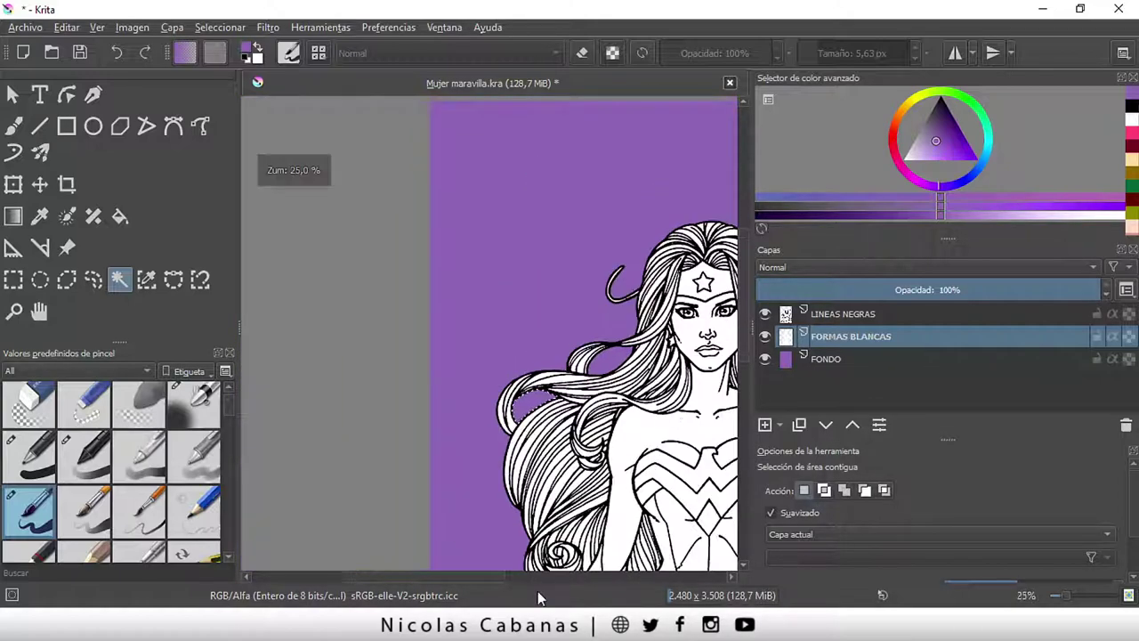
drag(486, 581, 561, 579)
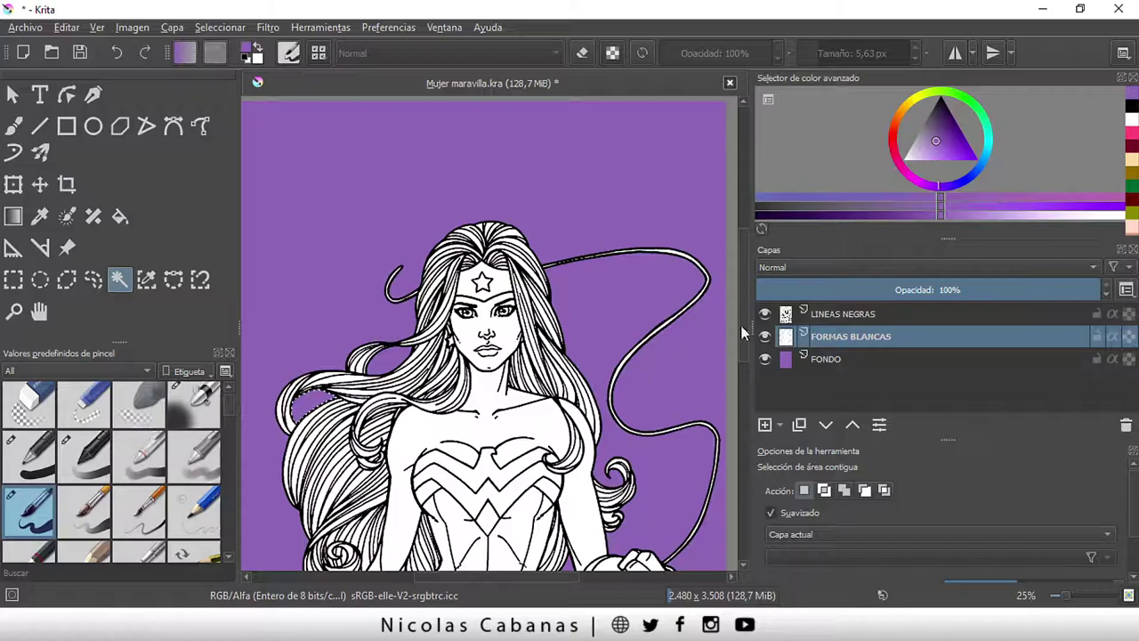
drag(741, 331, 743, 449)
scroll(307, 466, up, 1)
- Delete the white between the legs, beside the arm, and right of the lasso
click(518, 369)
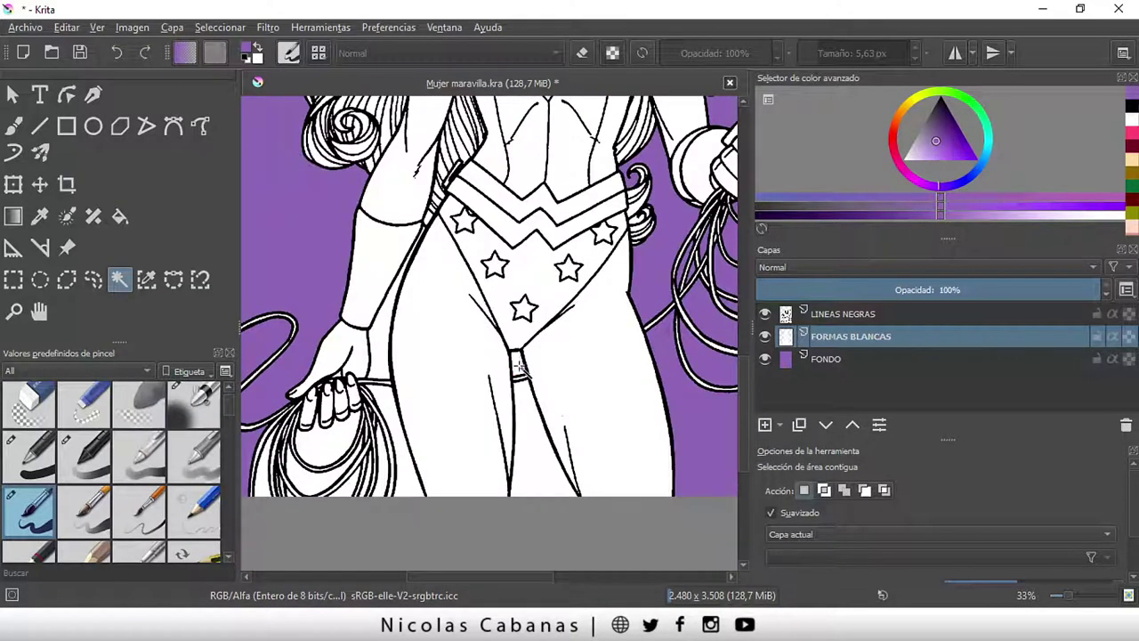
click(535, 458)
key(Delete)
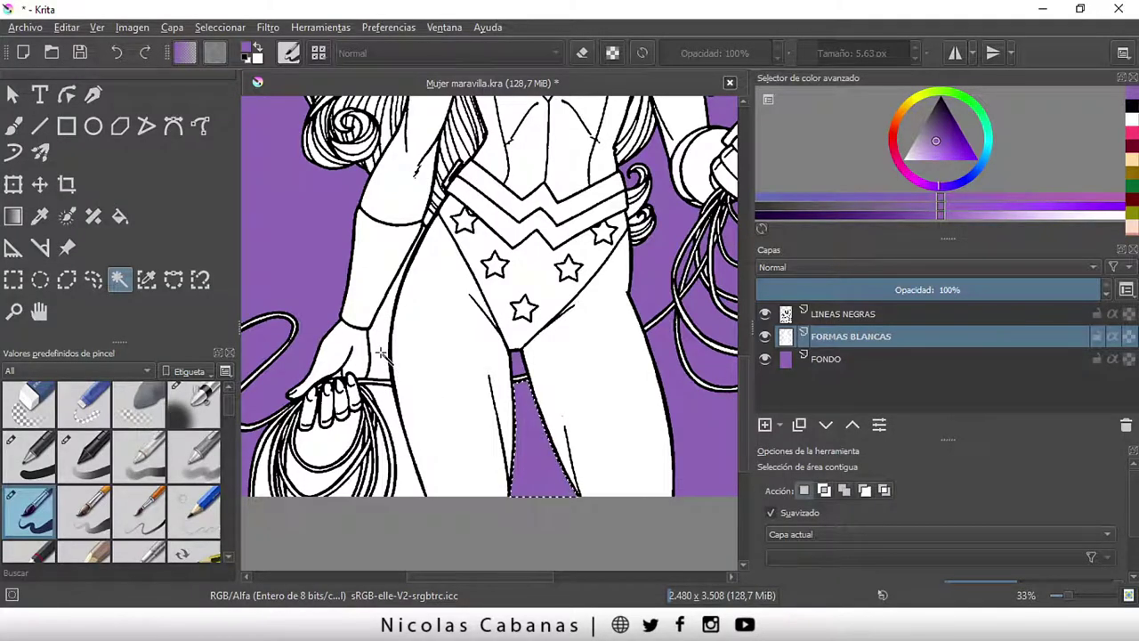
click(383, 365)
key(Delete)
click(396, 431)
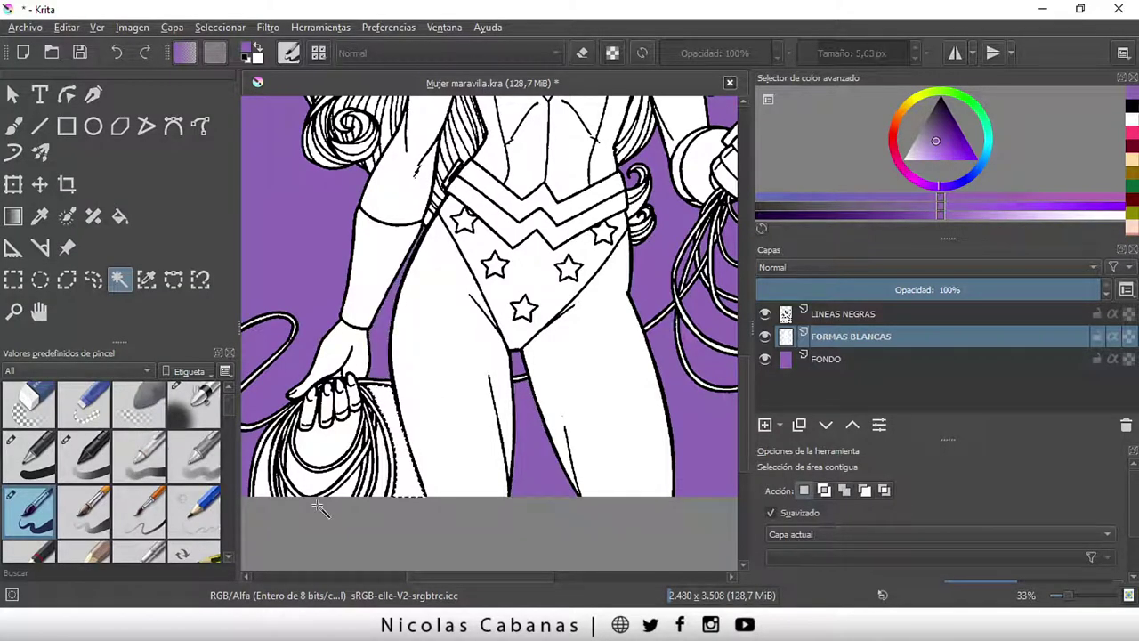
key(Delete)
- Delete the white inside the lower lasso loop and between its coils, then fit to view
scroll(255, 503, up, 1)
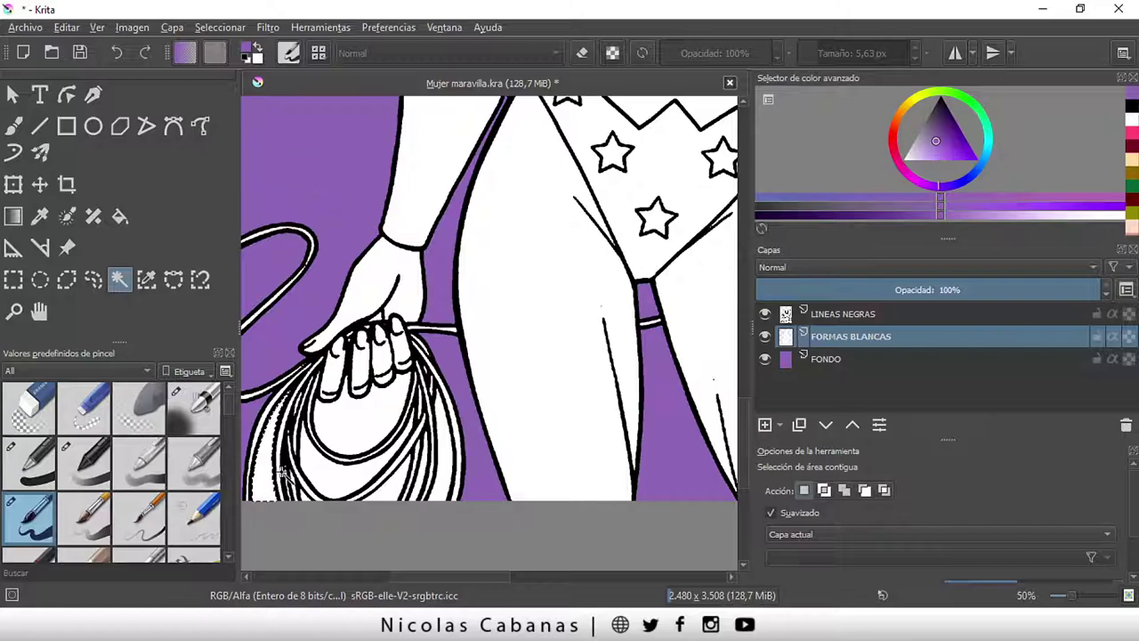
click(365, 426)
key(Delete)
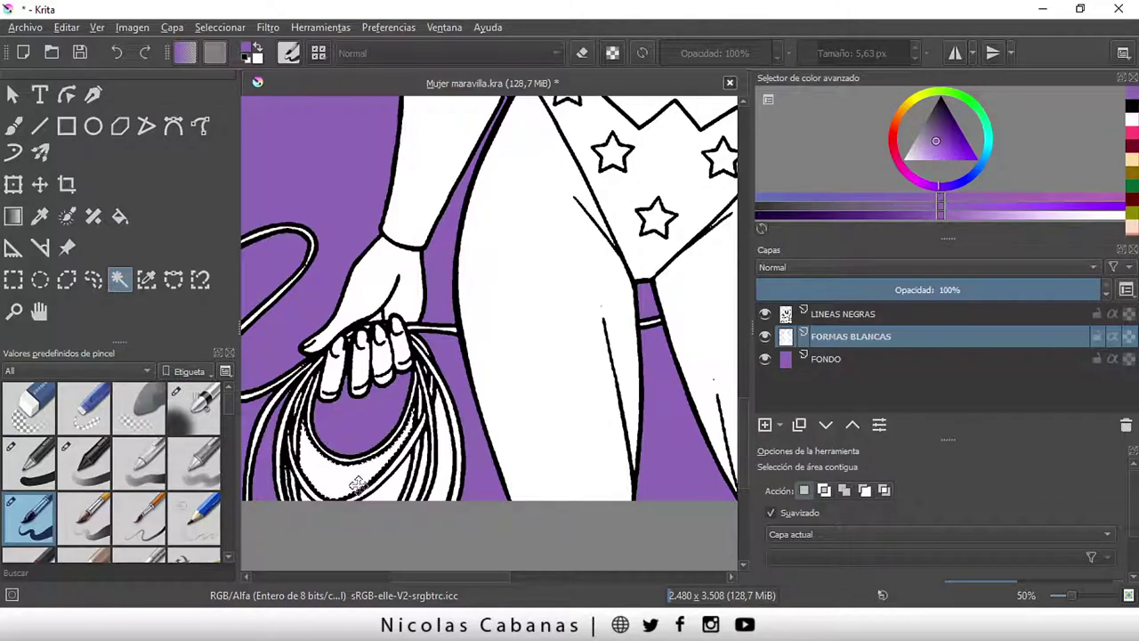
click(381, 485)
key(Delete)
key(Delete)
click(385, 490)
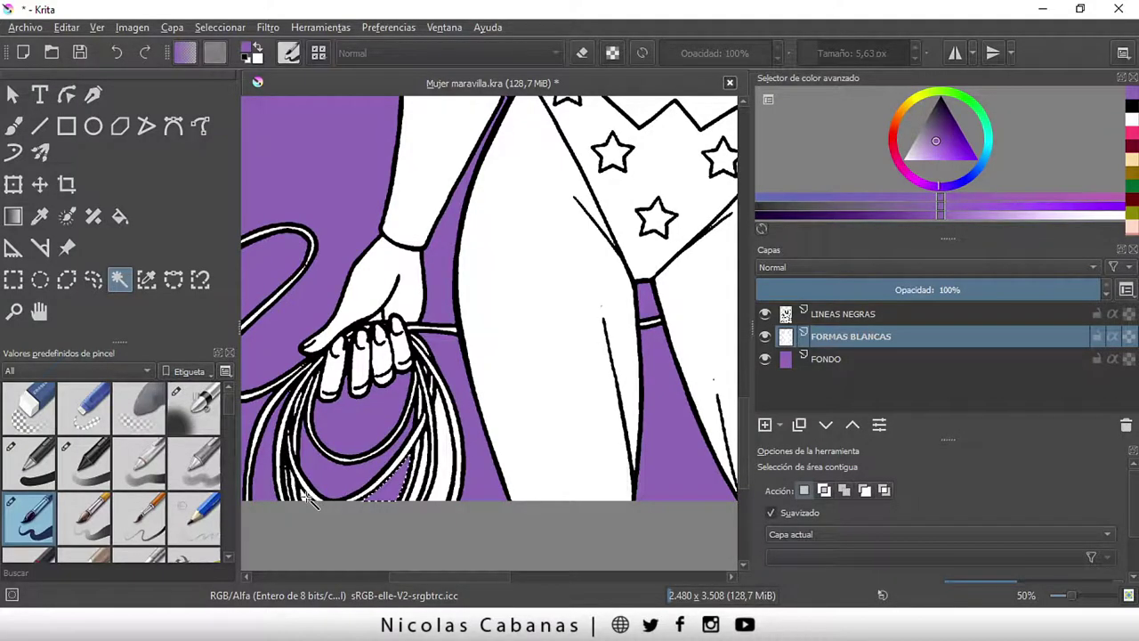
key(Delete)
click(442, 471)
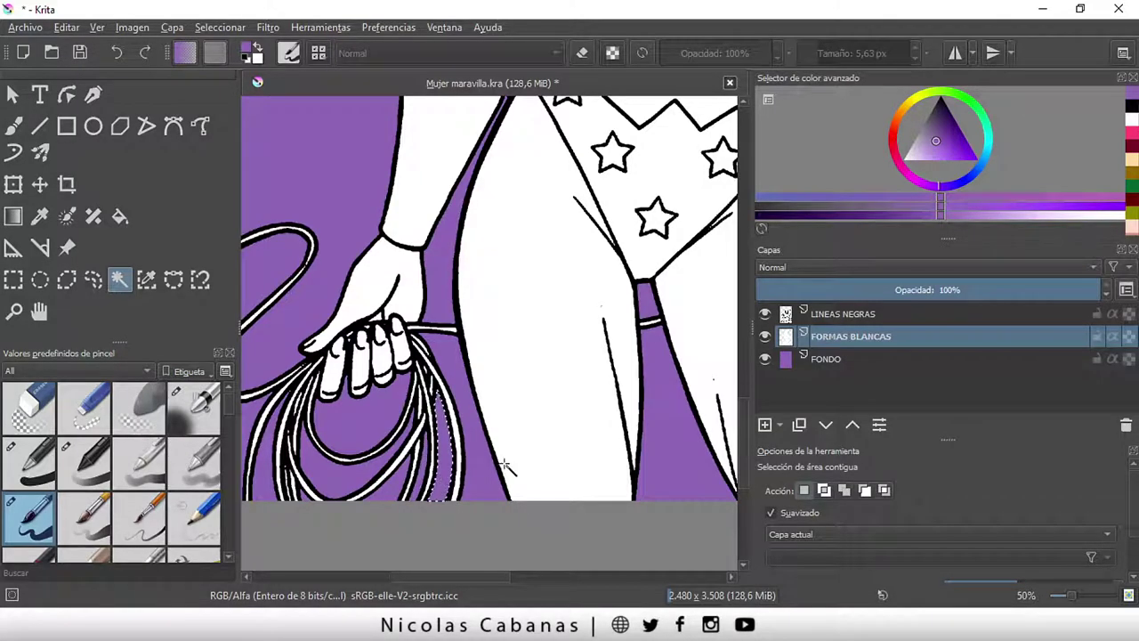
key(2)
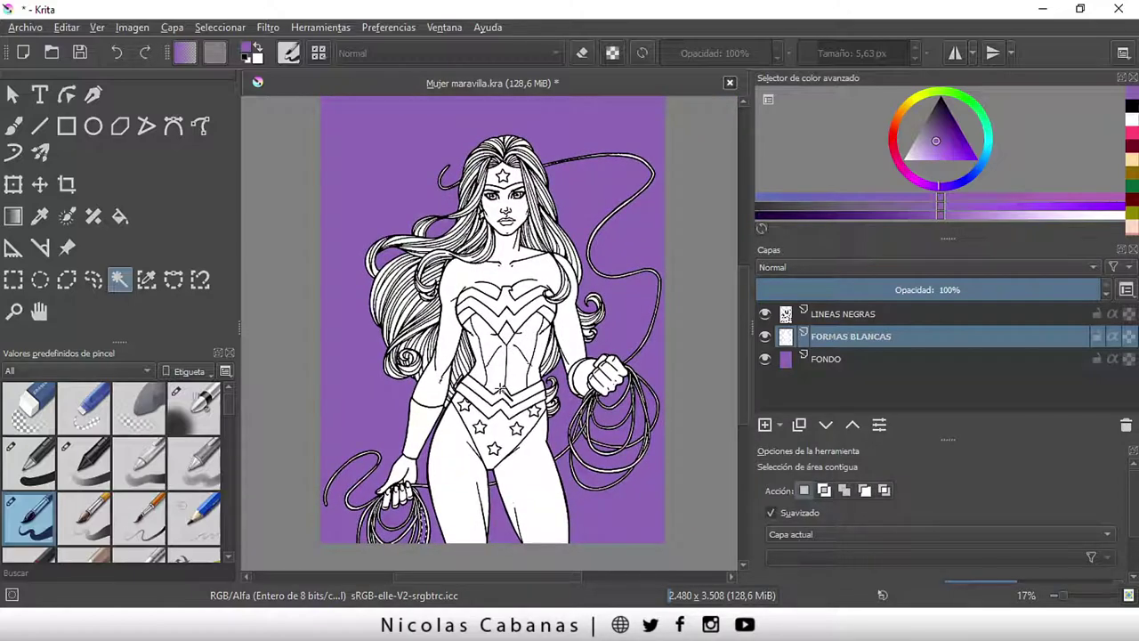
- Deselect all and save Mujer maravilla.kra
click(81, 28)
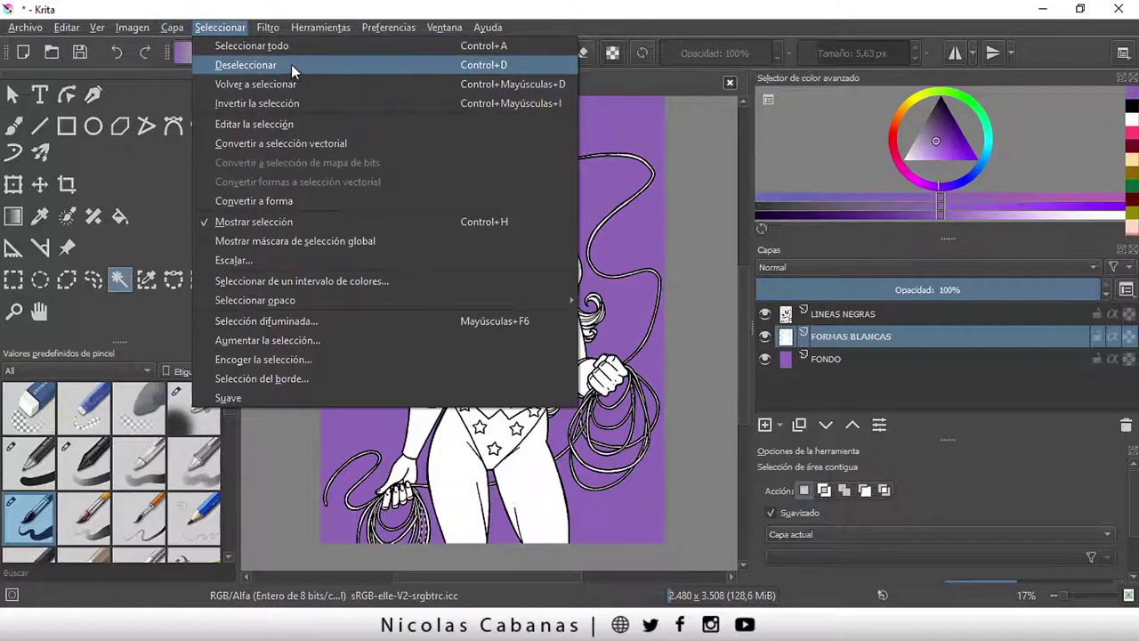
click(291, 64)
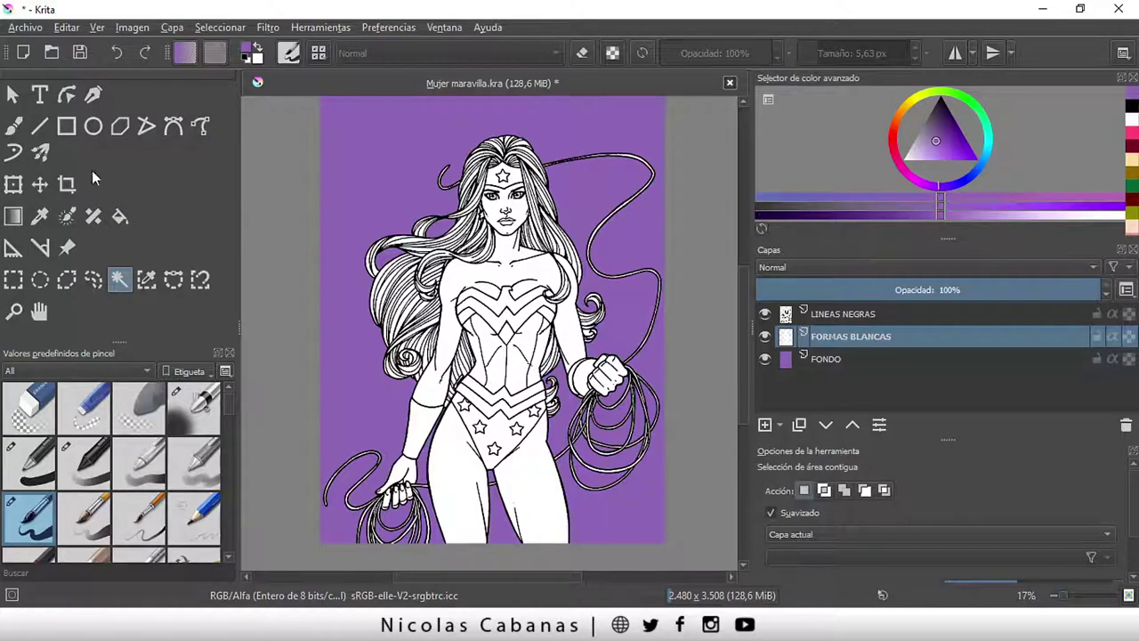
click(67, 28)
click(43, 105)
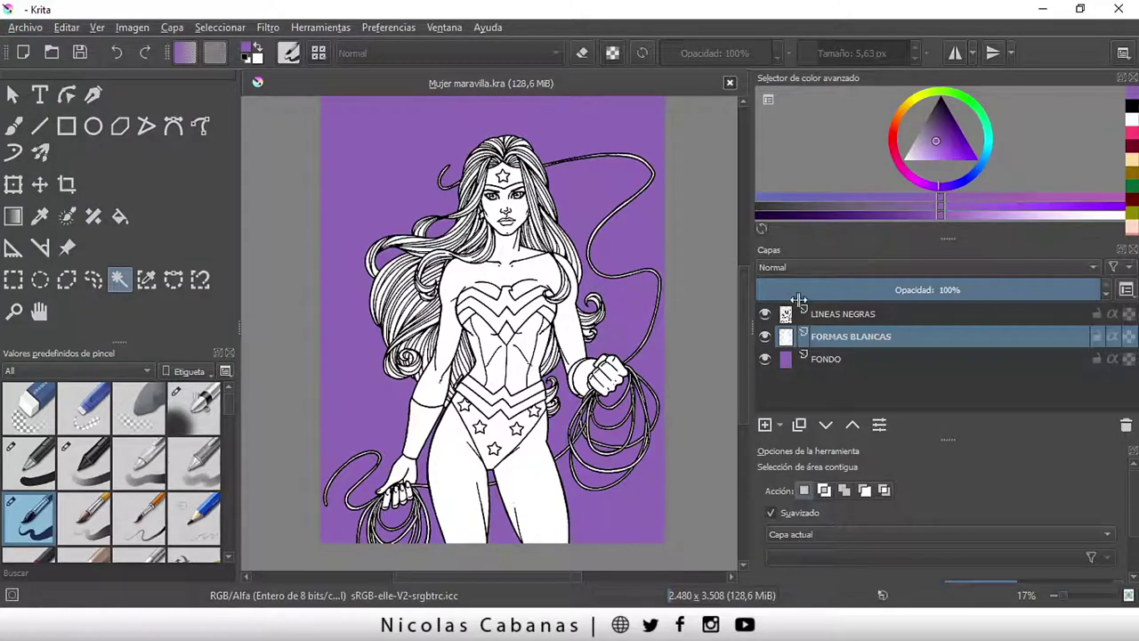
- Toggle the LINEAS NEGRAS layer's visibility to check it, then lock that layer
click(847, 315)
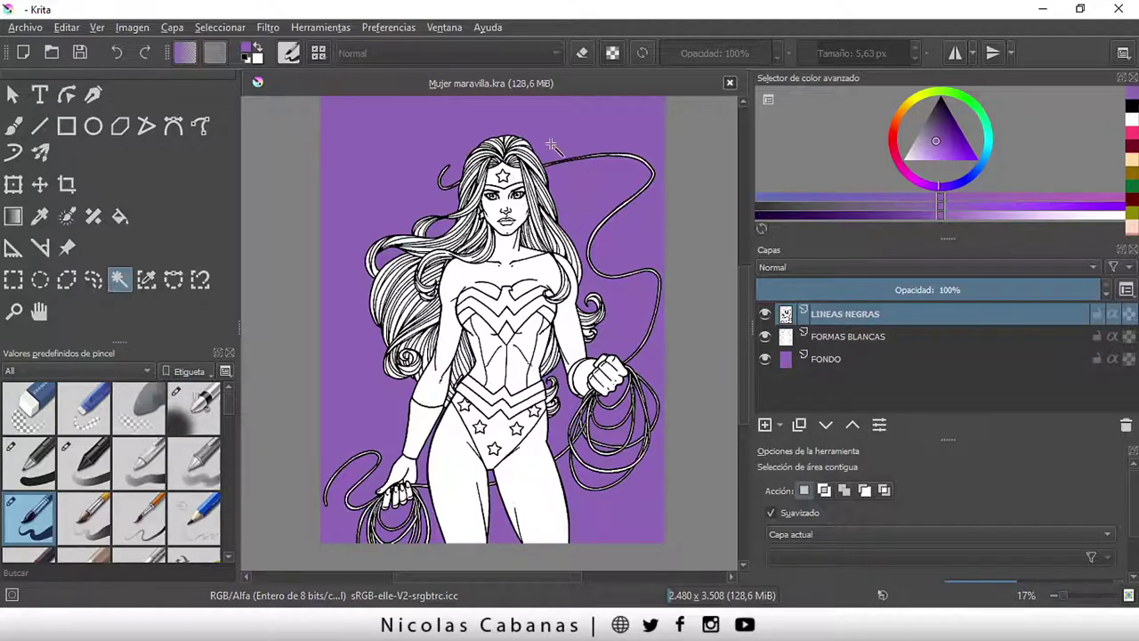
scroll(551, 145, up, 1)
scroll(525, 178, up, 1)
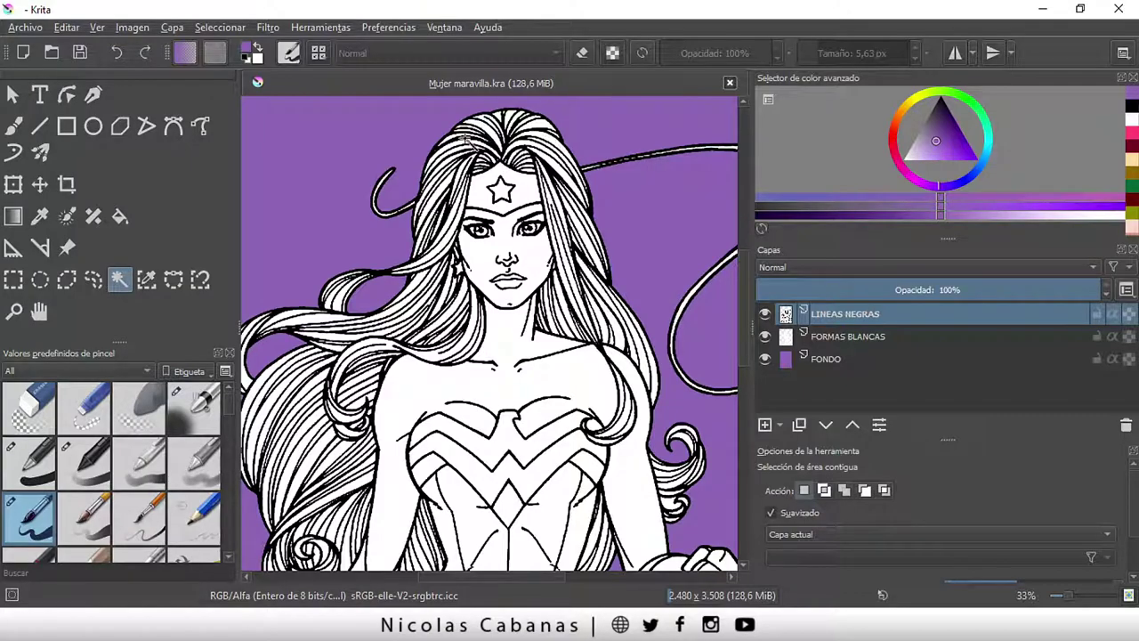
click(765, 313)
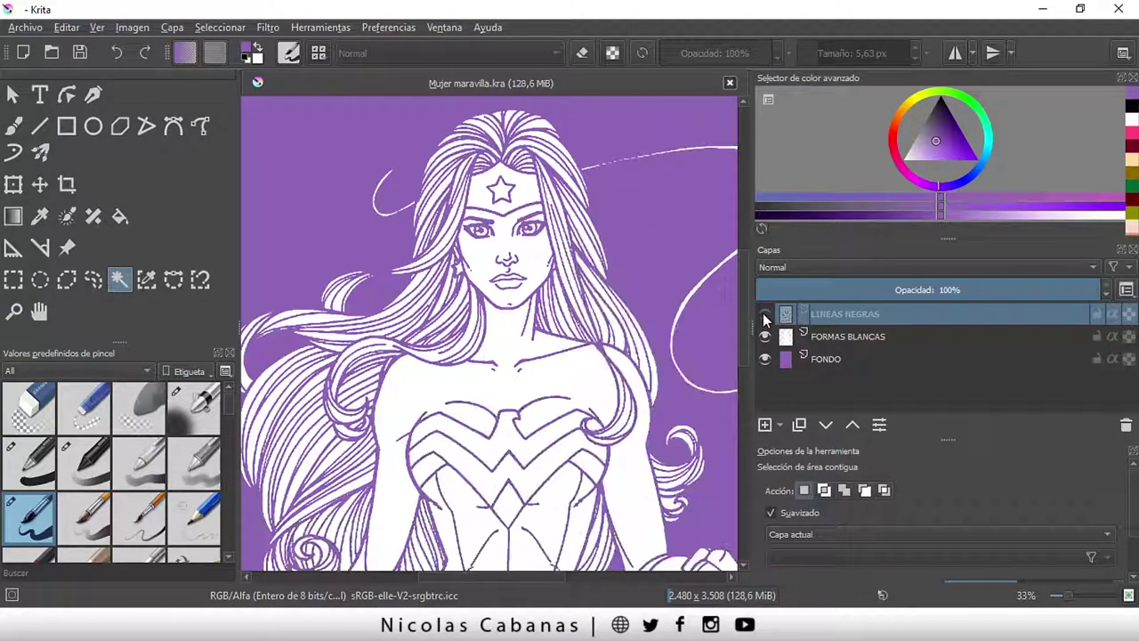
click(764, 313)
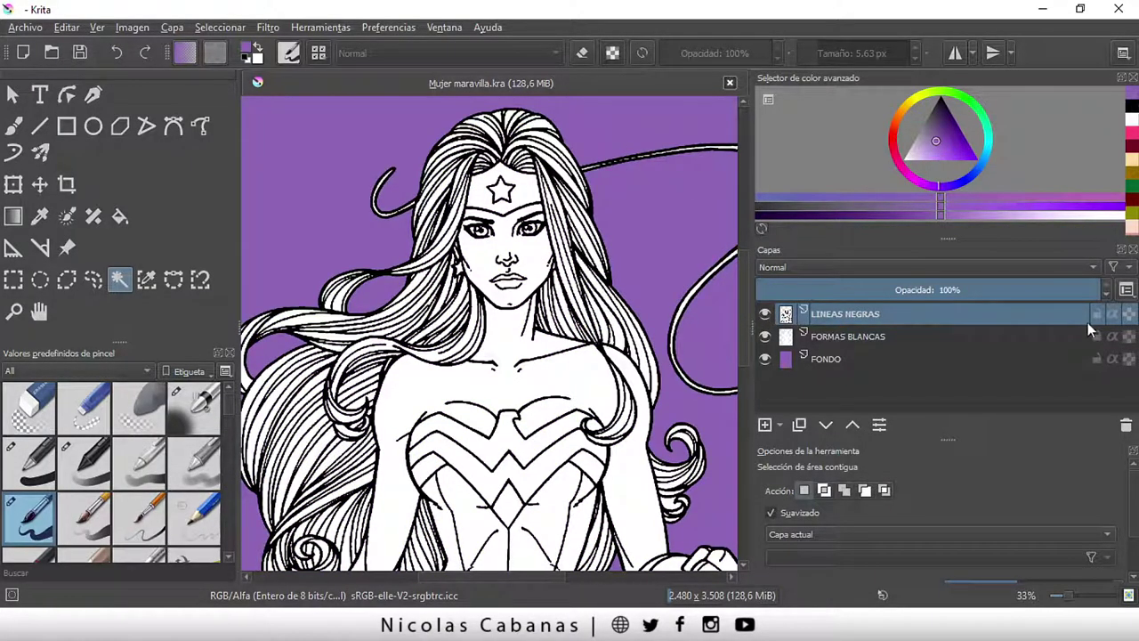
click(1096, 313)
mouse_move(847, 337)
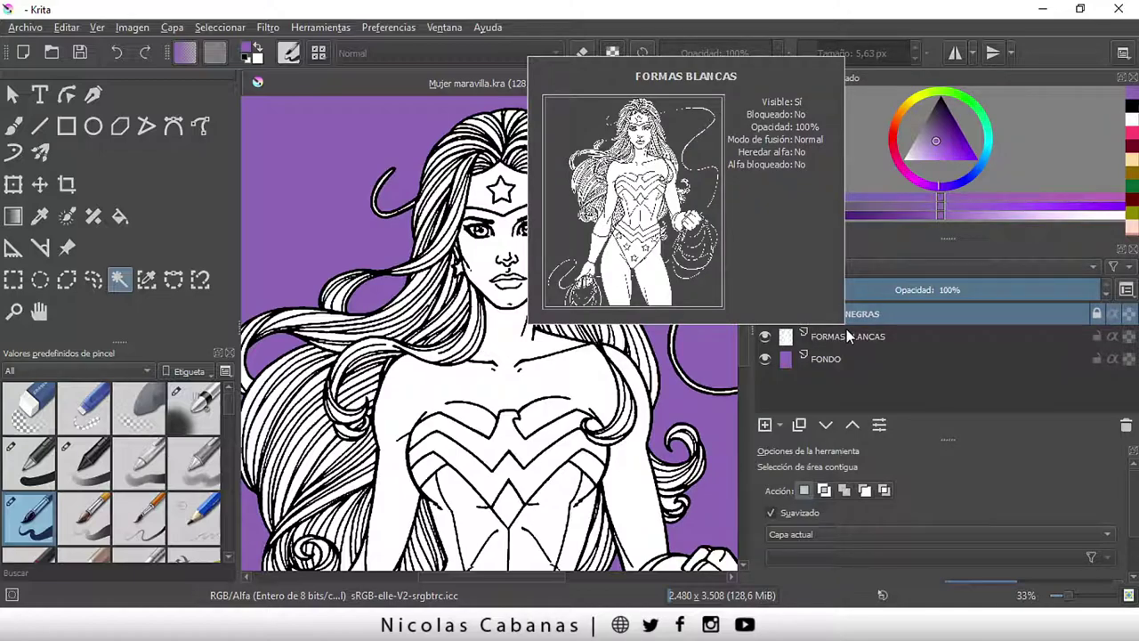
- On FORMAS BLANCAS, magic-wand select the white face and view it at 100%
click(894, 334)
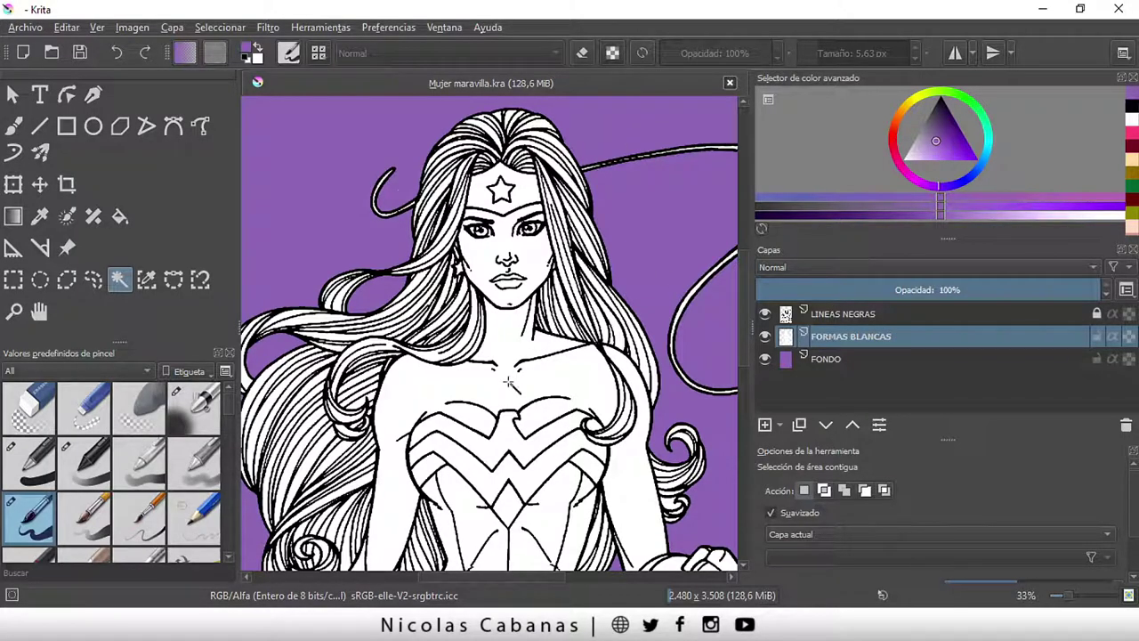
scroll(535, 226, up, 2)
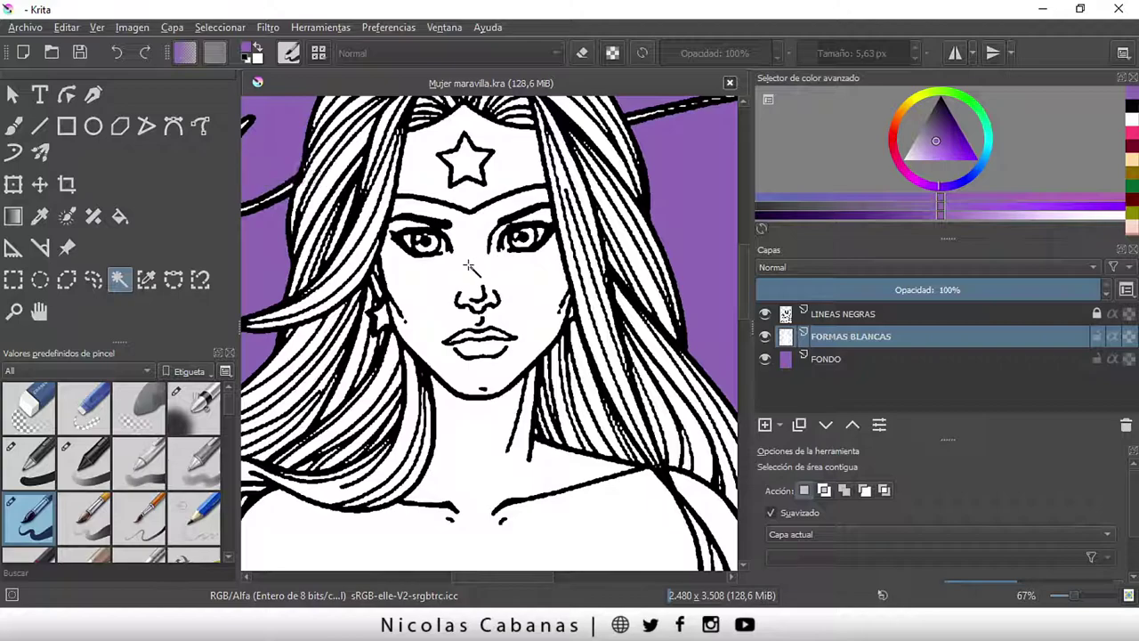
click(467, 264)
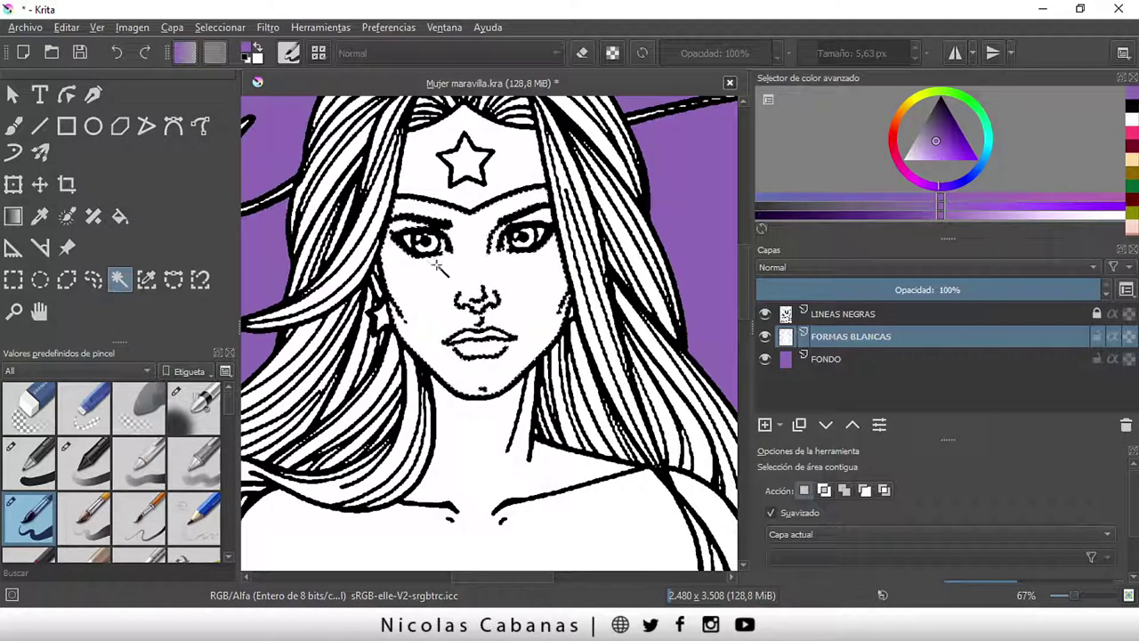
key(1)
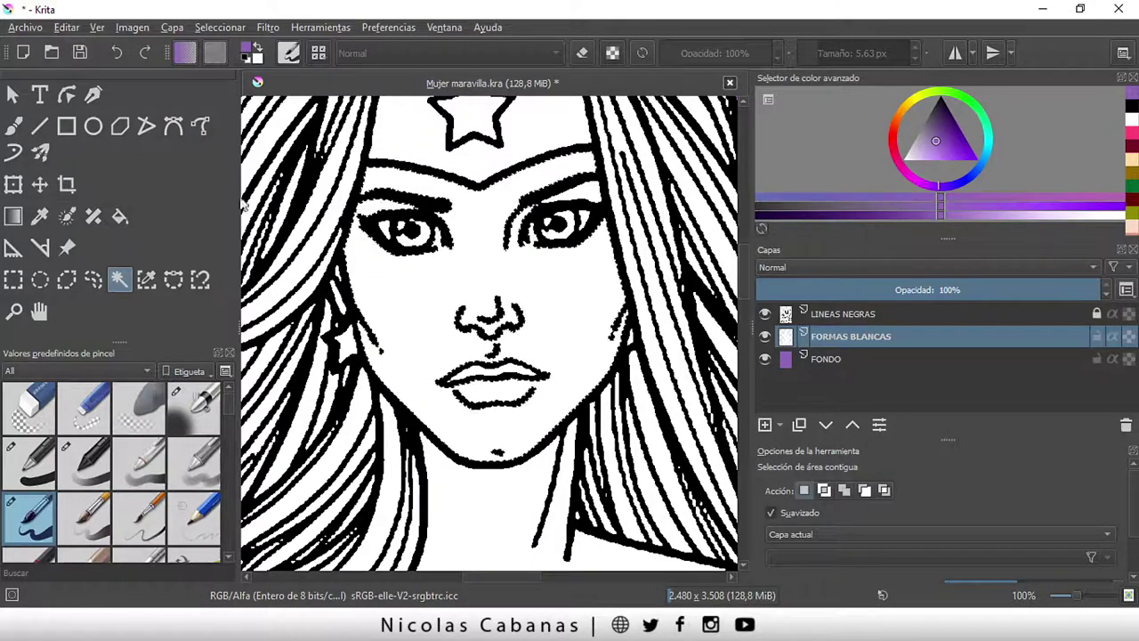
- Load the Airbrush Soft brush at about 47 px with a light gold skin tone
click(15, 129)
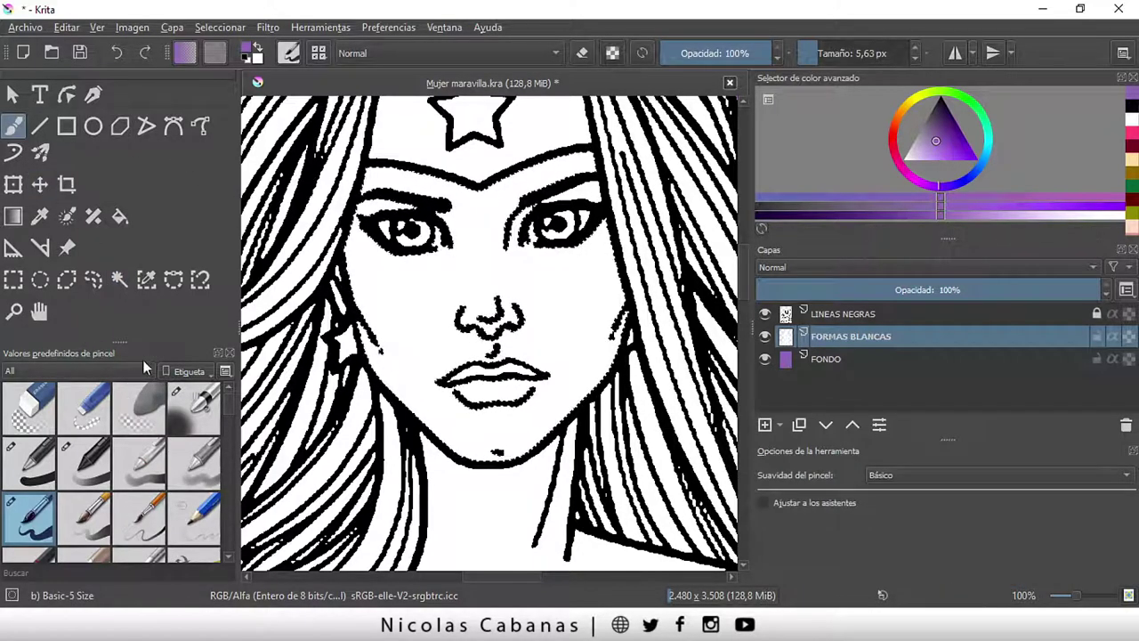
click(191, 397)
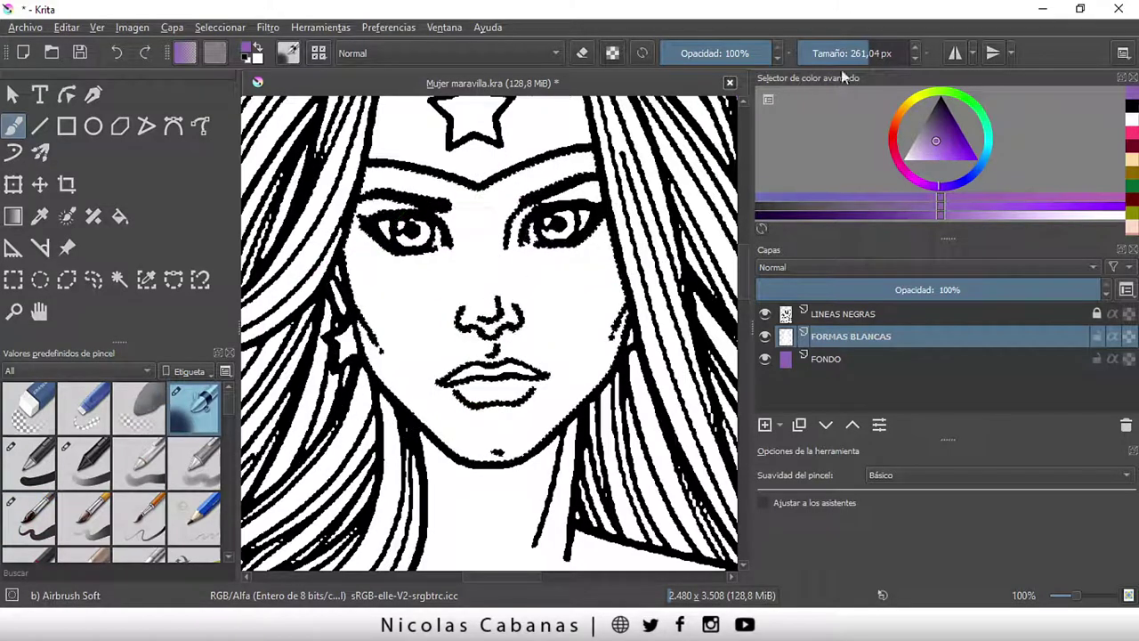
drag(856, 55, 903, 57)
click(908, 109)
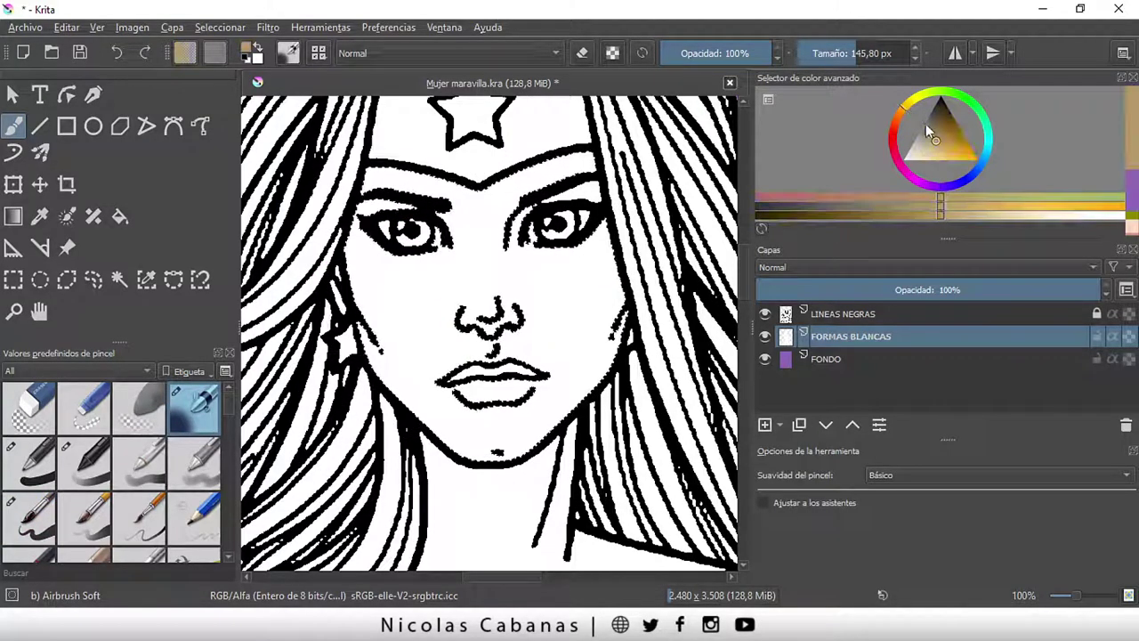
drag(925, 124, 945, 134)
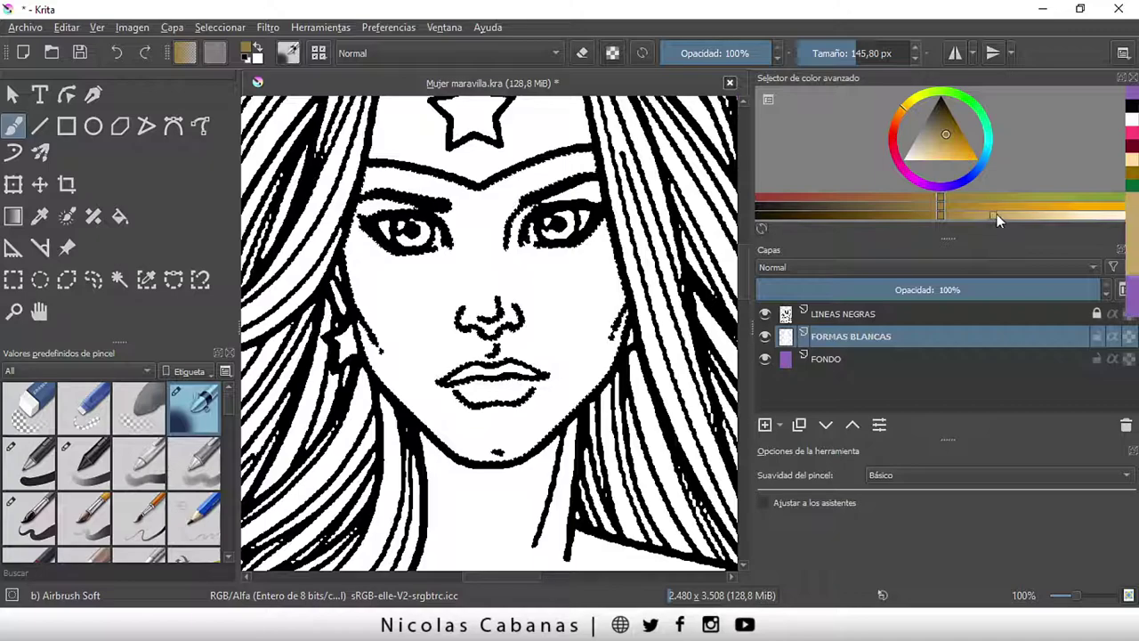
click(1031, 214)
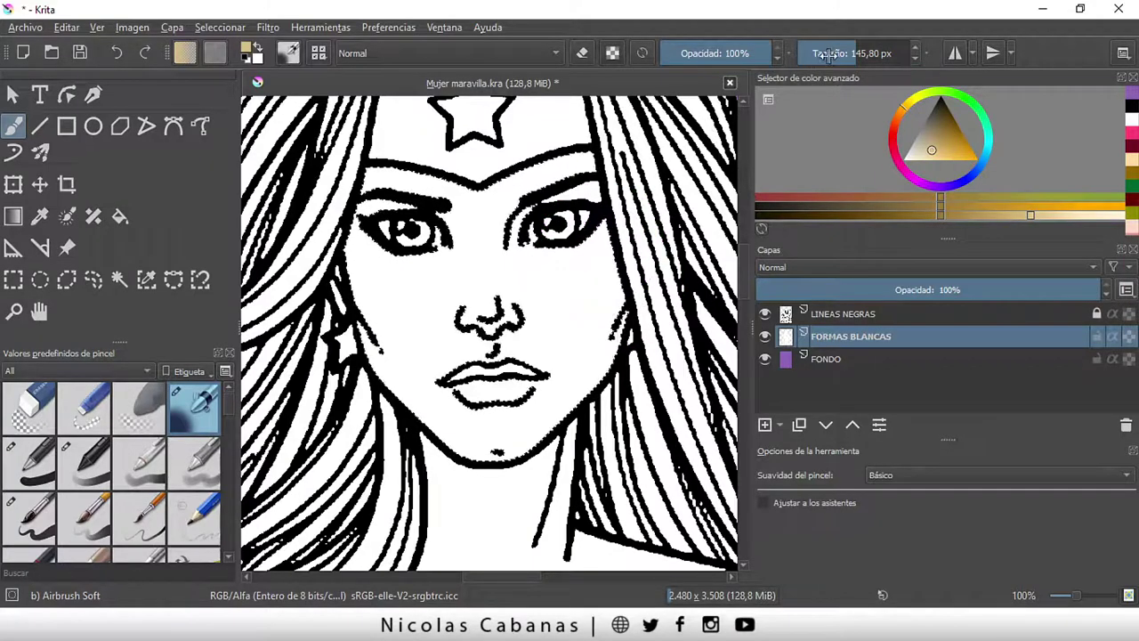
key(bracketleft)
key(bracketleft)
key(bracketleft)
- Airbrush the skin tone on the right cheek and jaw, then bucket-fill the whole face
mouse_move(594, 320)
mouse_down()
mouse_move(605, 237)
mouse_move(603, 290)
mouse_up()
mouse_move(619, 331)
mouse_down()
mouse_move(590, 350)
mouse_move(607, 285)
mouse_up()
drag(601, 330, 564, 267)
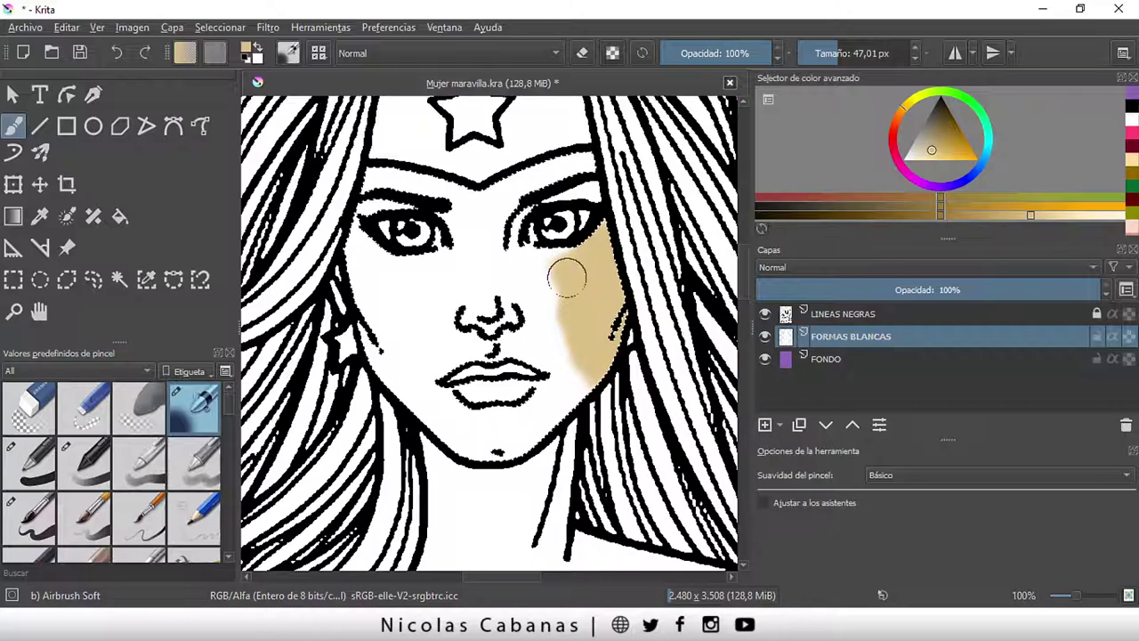
click(120, 218)
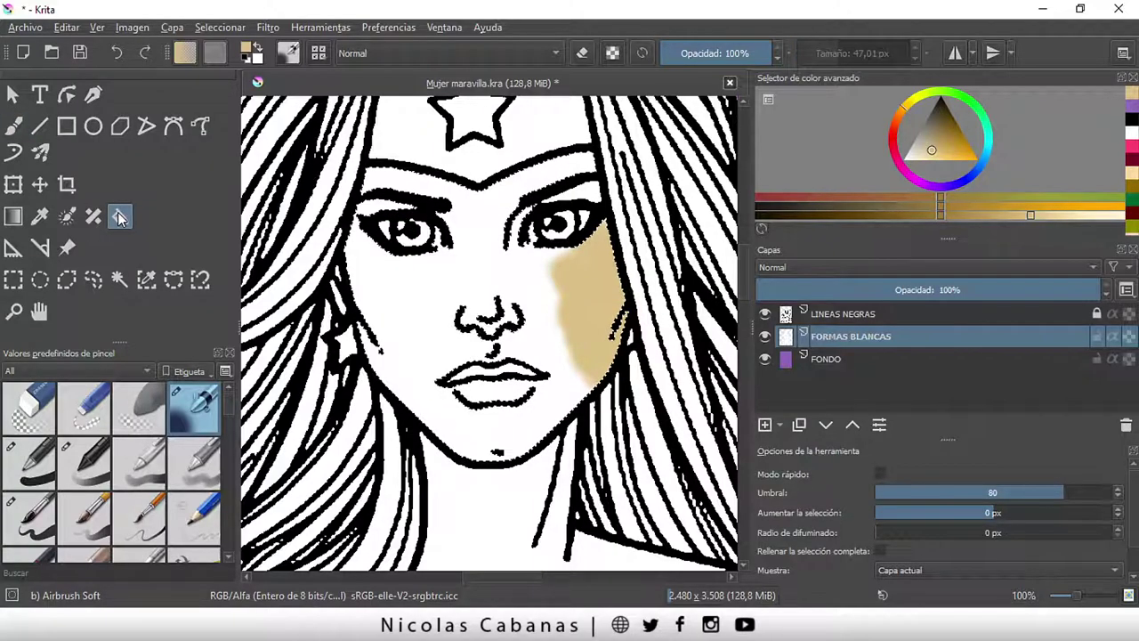
click(413, 284)
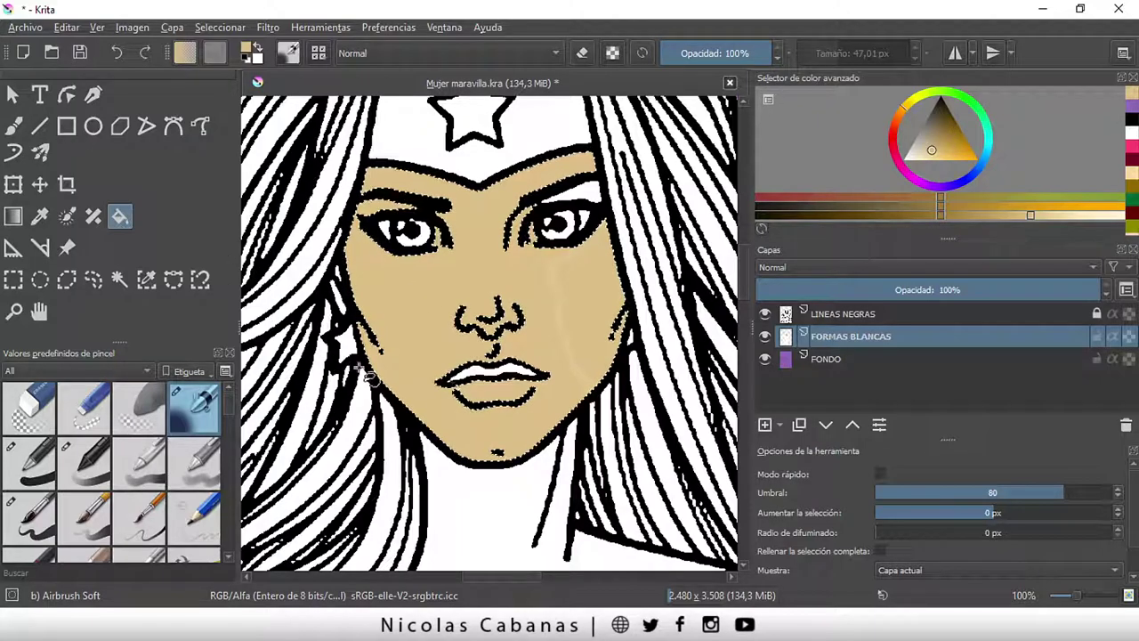
- Return to the freehand brush and zoom in on the lips
scroll(572, 356, up, 2)
scroll(575, 348, up, 1)
scroll(538, 254, down, 2)
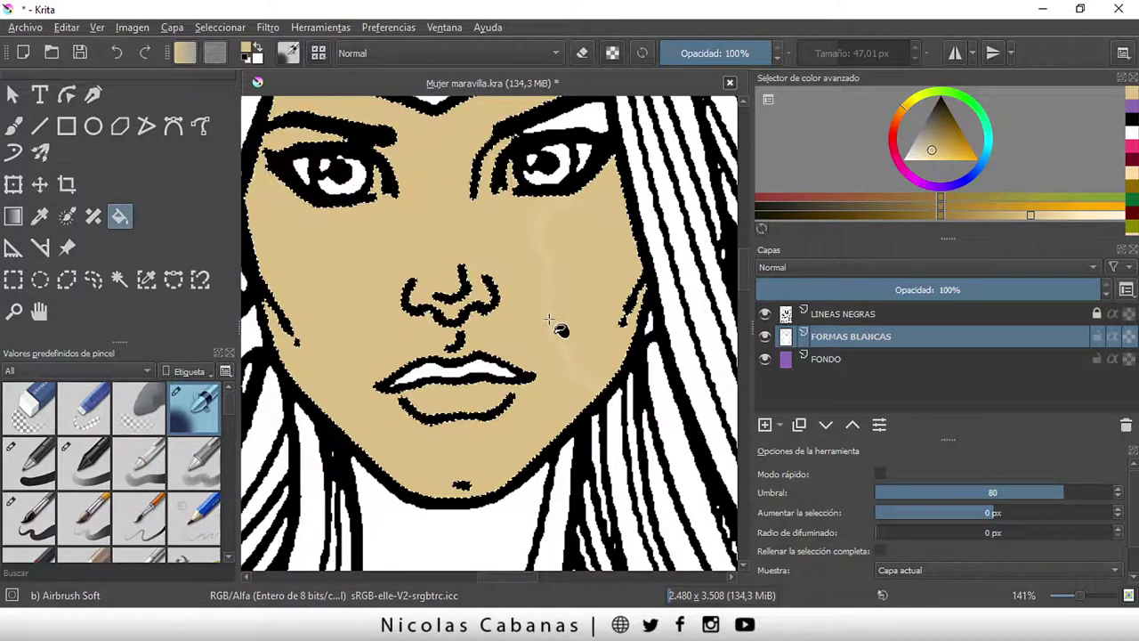
click(14, 129)
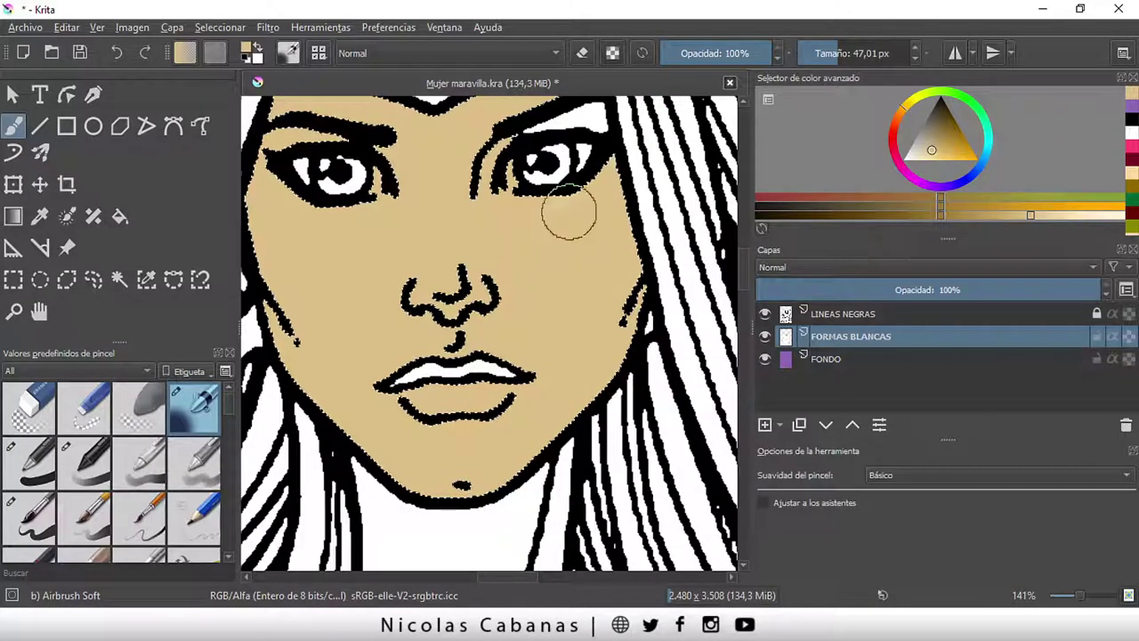
scroll(508, 405, down, 1)
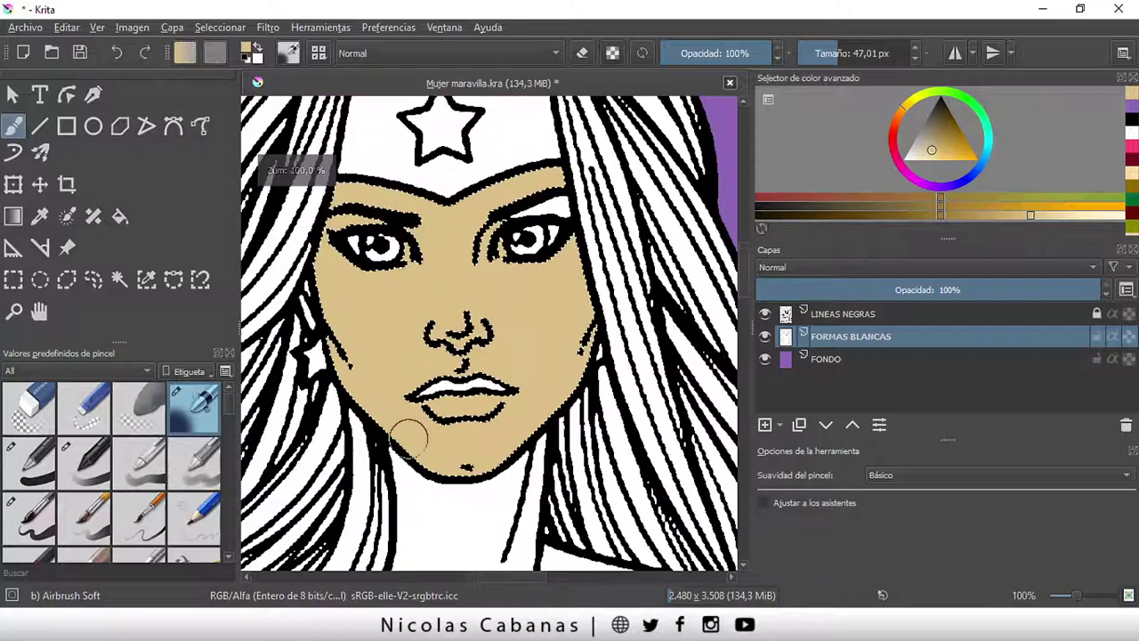
scroll(394, 412, up, 2)
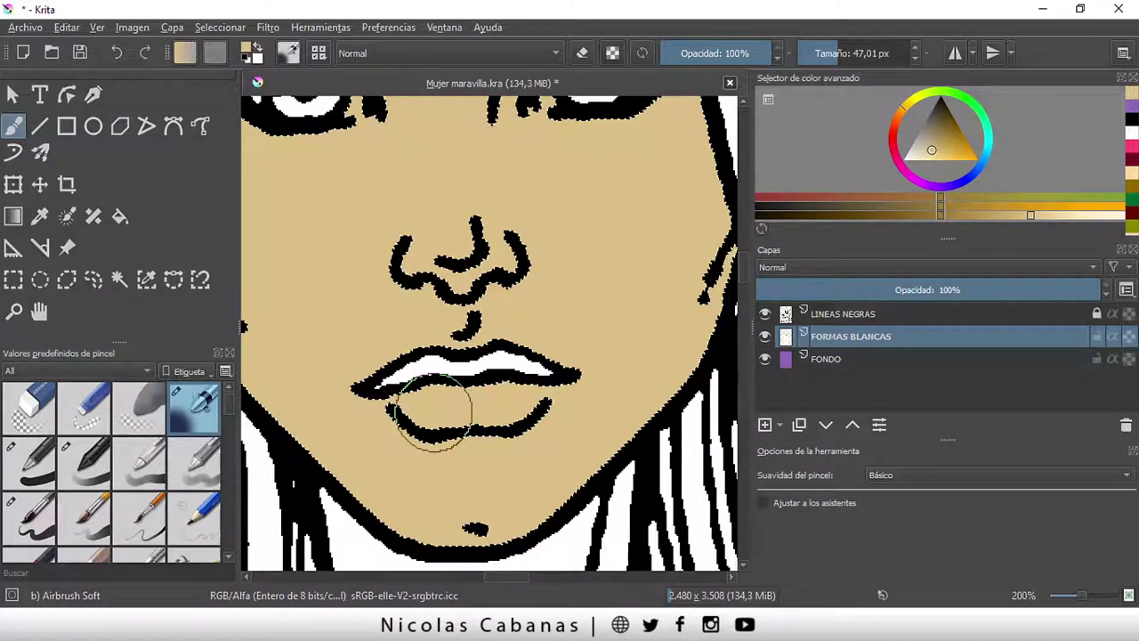
scroll(431, 411, down, 2)
scroll(396, 445, up, 1)
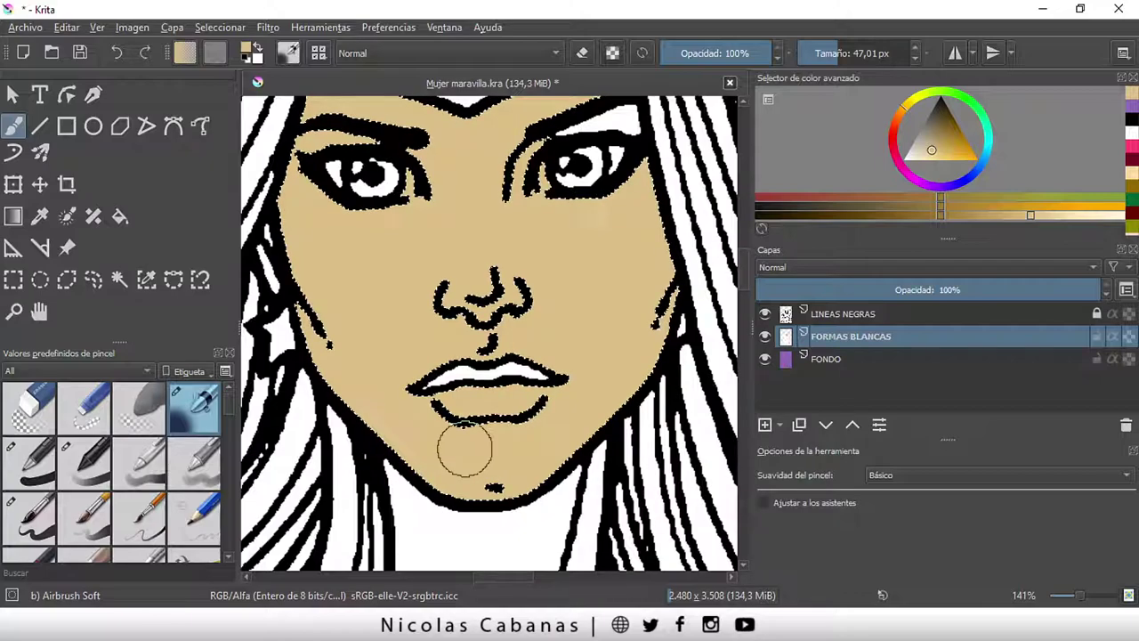
scroll(432, 450, up, 1)
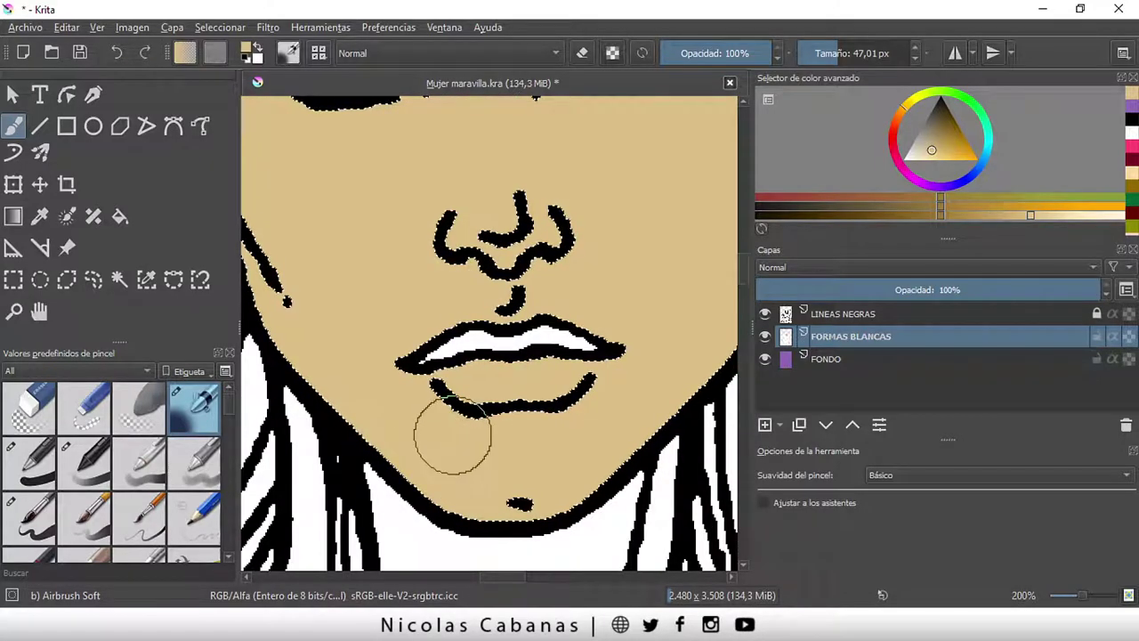
scroll(490, 356, up, 1)
scroll(521, 376, up, 1)
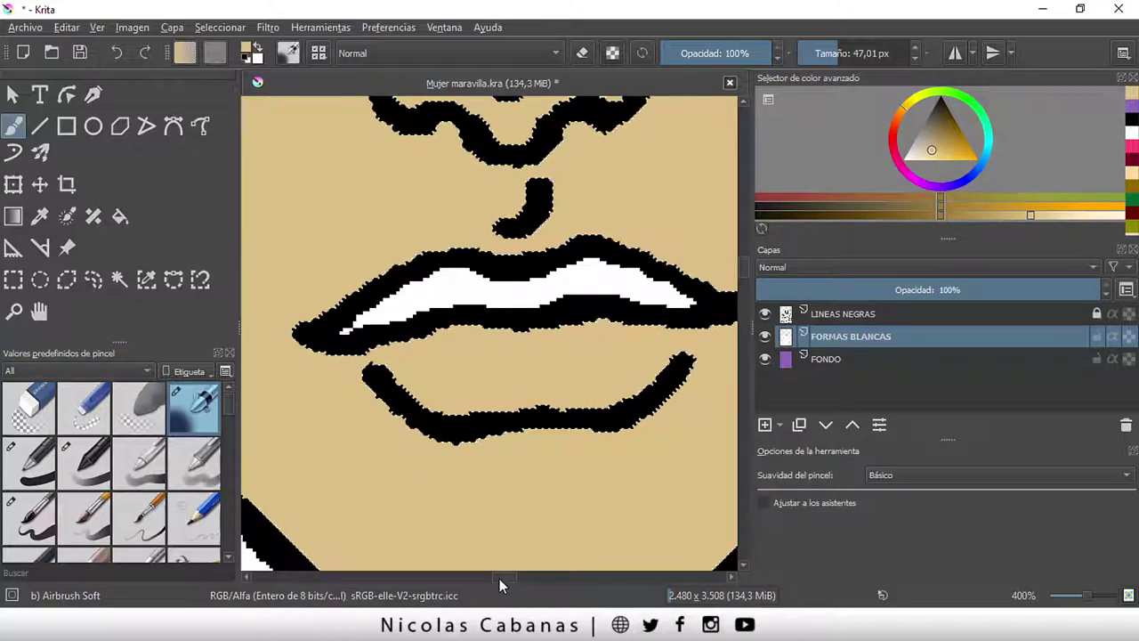
drag(499, 578, 503, 576)
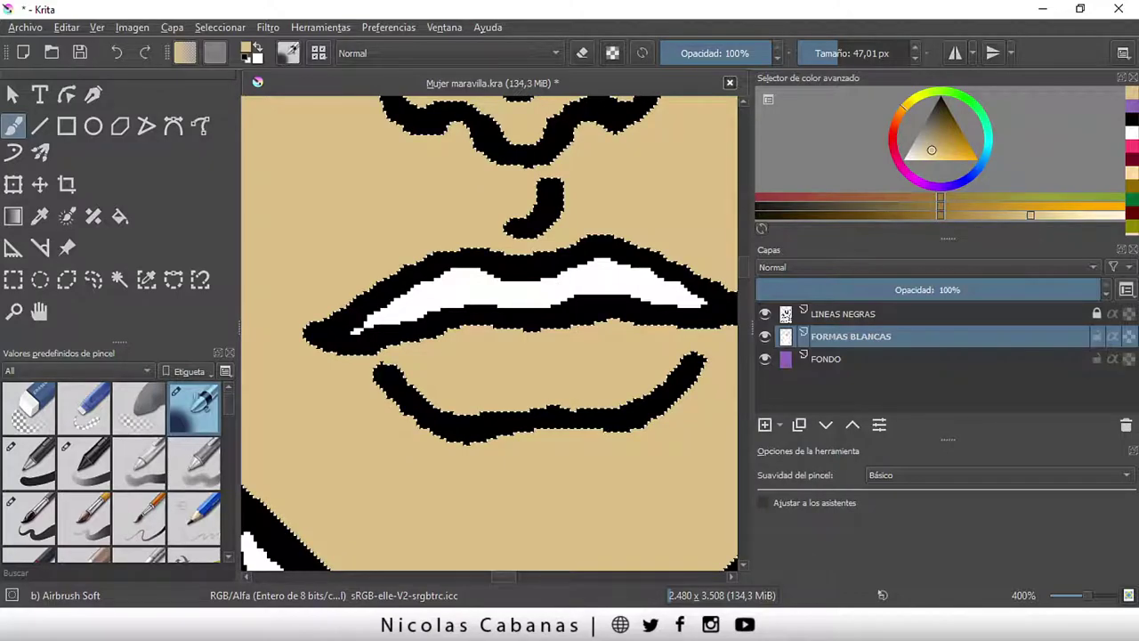
click(214, 29)
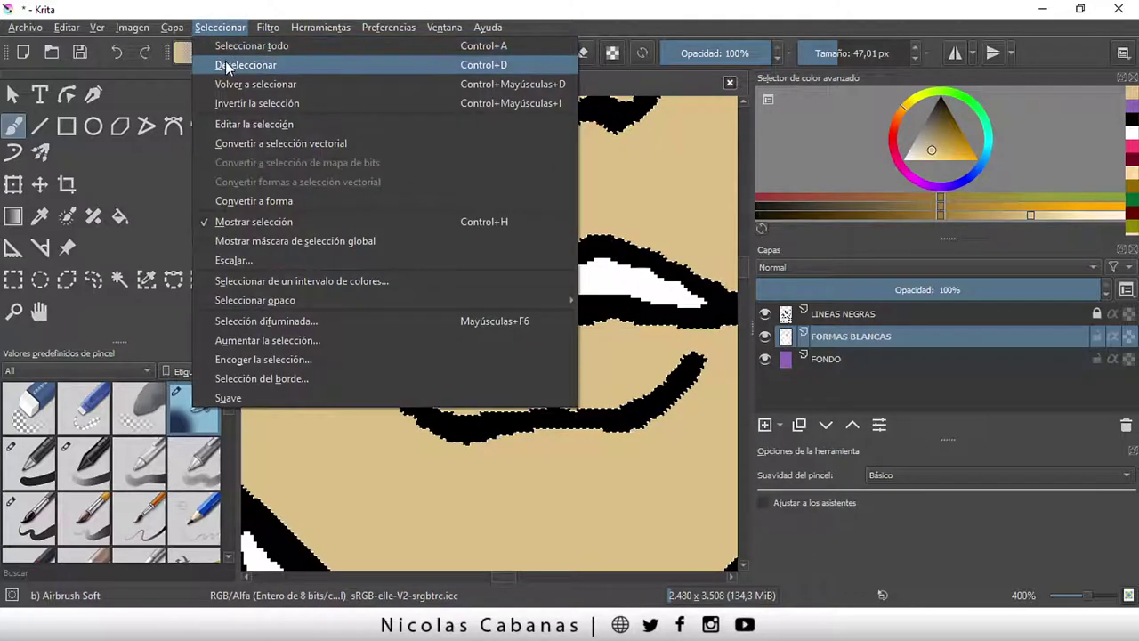
- Deselect the face and set up a basic hard brush at about 14 px, 100% opacity, in black
click(225, 64)
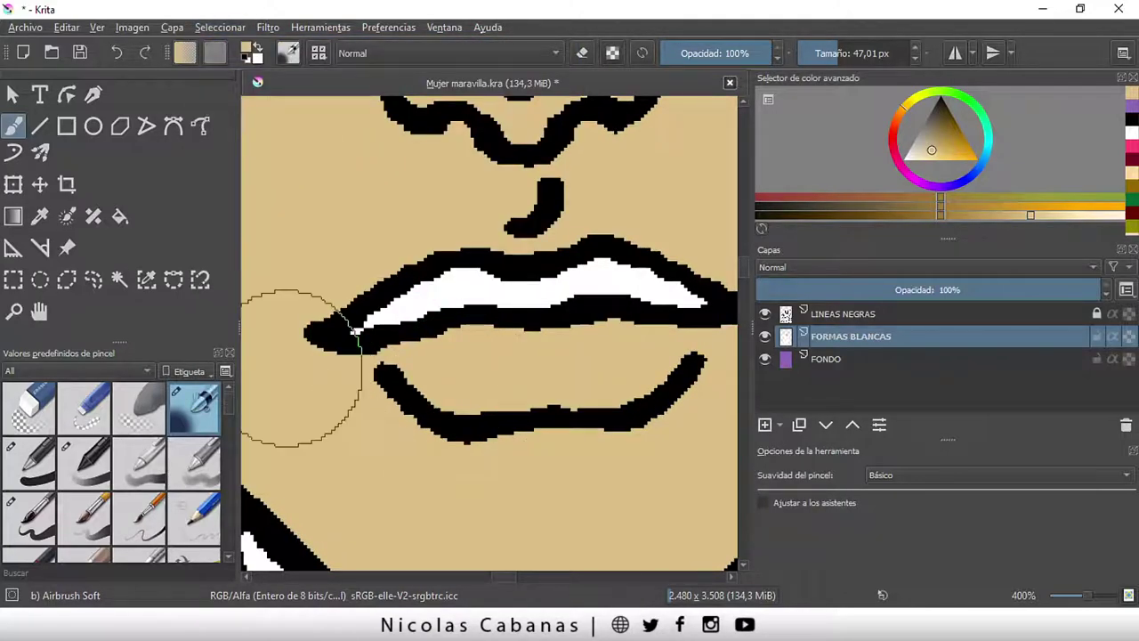
click(47, 464)
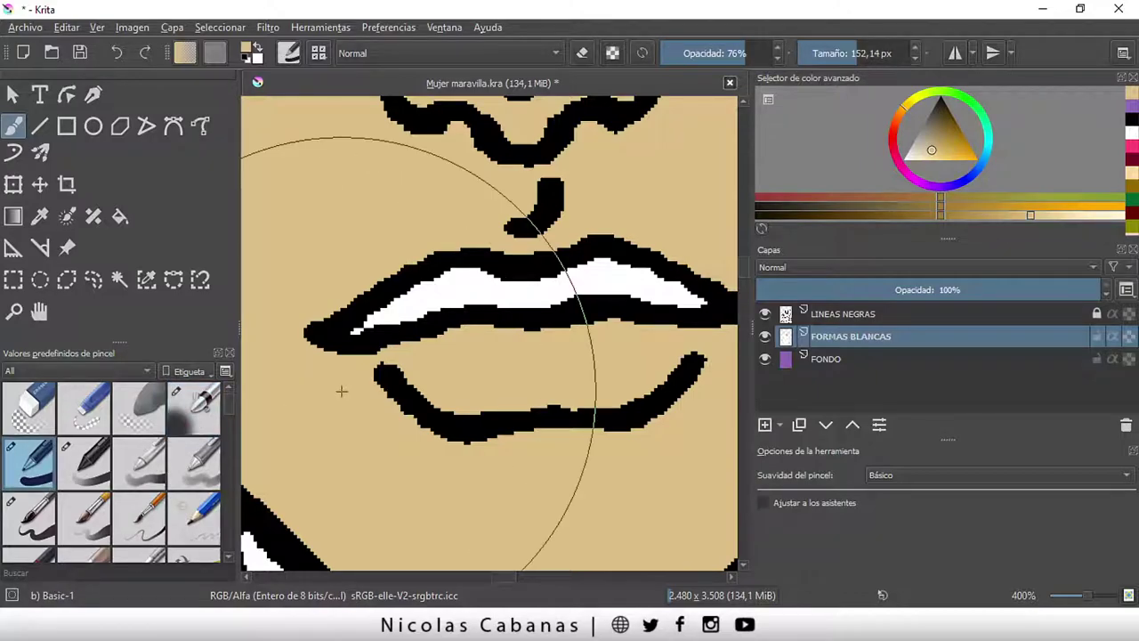
drag(493, 340, 471, 344)
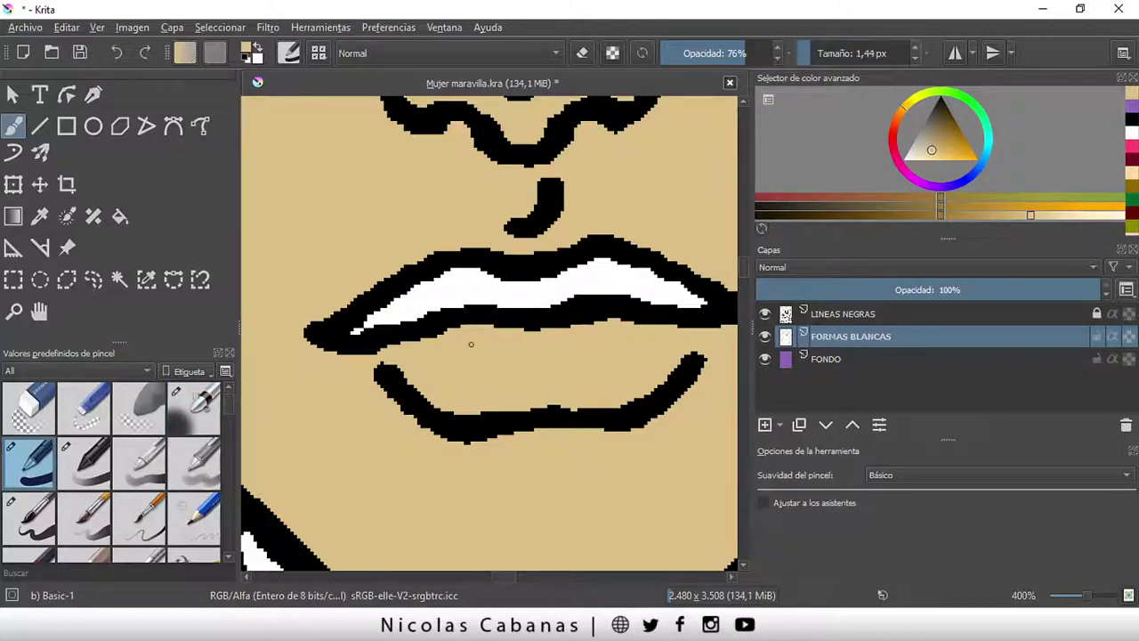
mouse_move(806, 53)
mouse_down()
mouse_move(832, 54)
mouse_move(812, 53)
mouse_up()
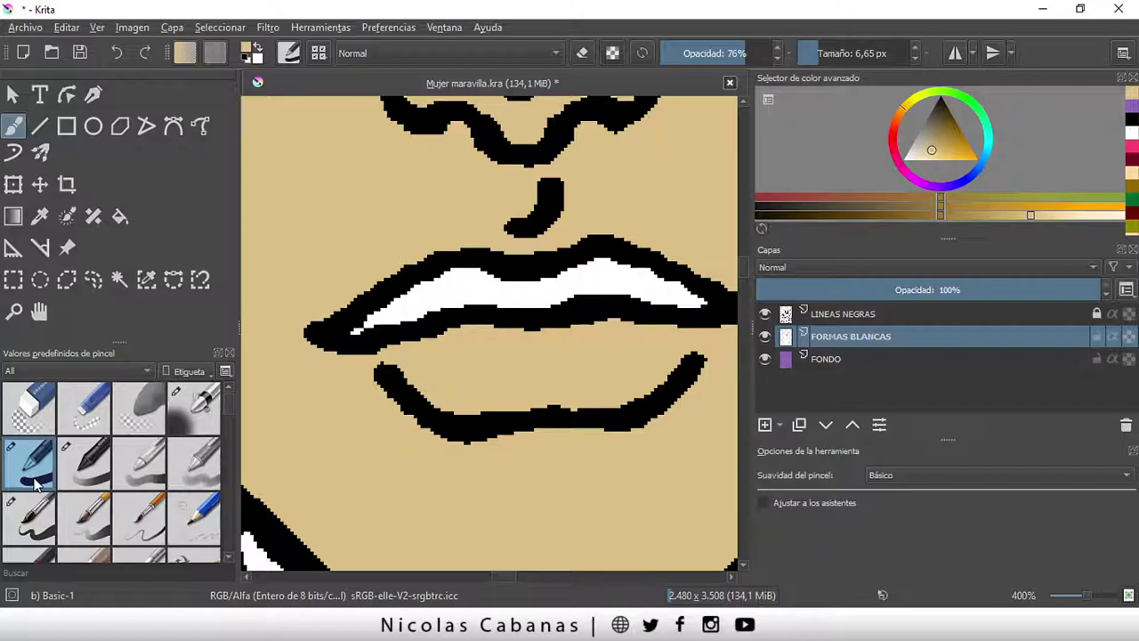
drag(743, 51, 770, 49)
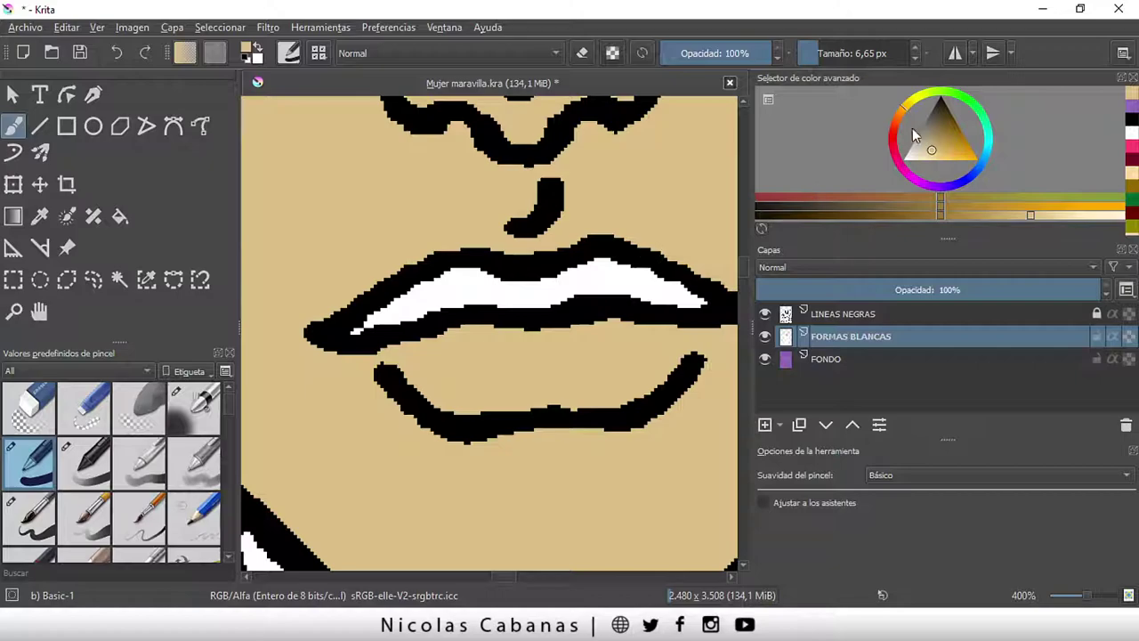
drag(931, 148, 928, 94)
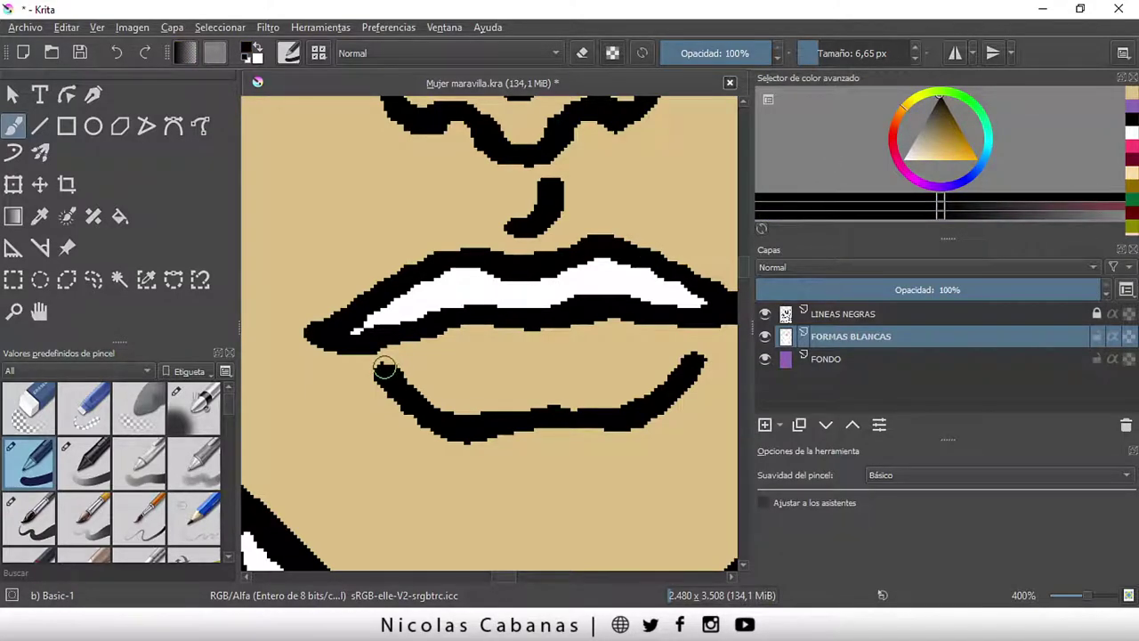
- Paint black strokes joining the lower lip line to the upper lip and mouth corner
drag(384, 368, 365, 349)
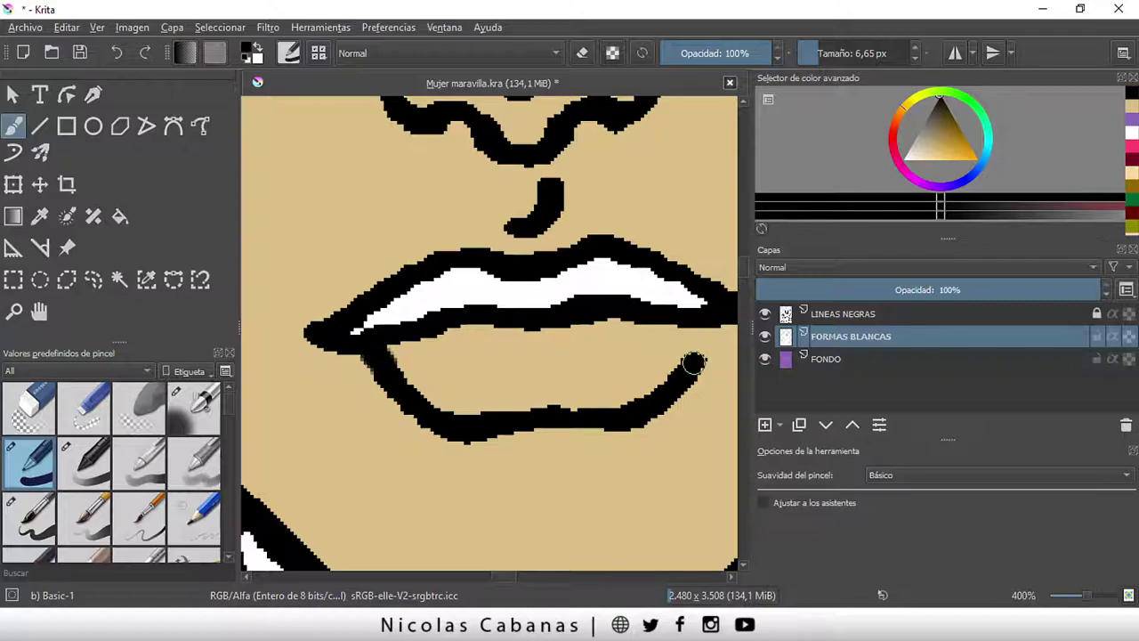
scroll(503, 579, right, 3)
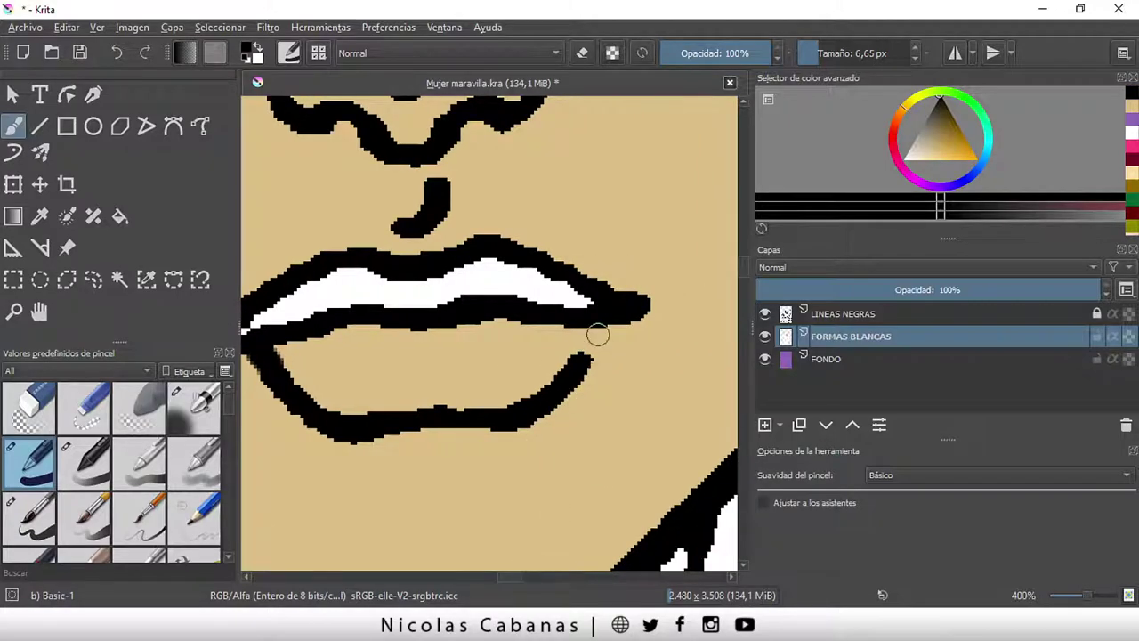
mouse_move(585, 357)
mouse_down()
mouse_move(587, 333)
mouse_move(604, 322)
mouse_up()
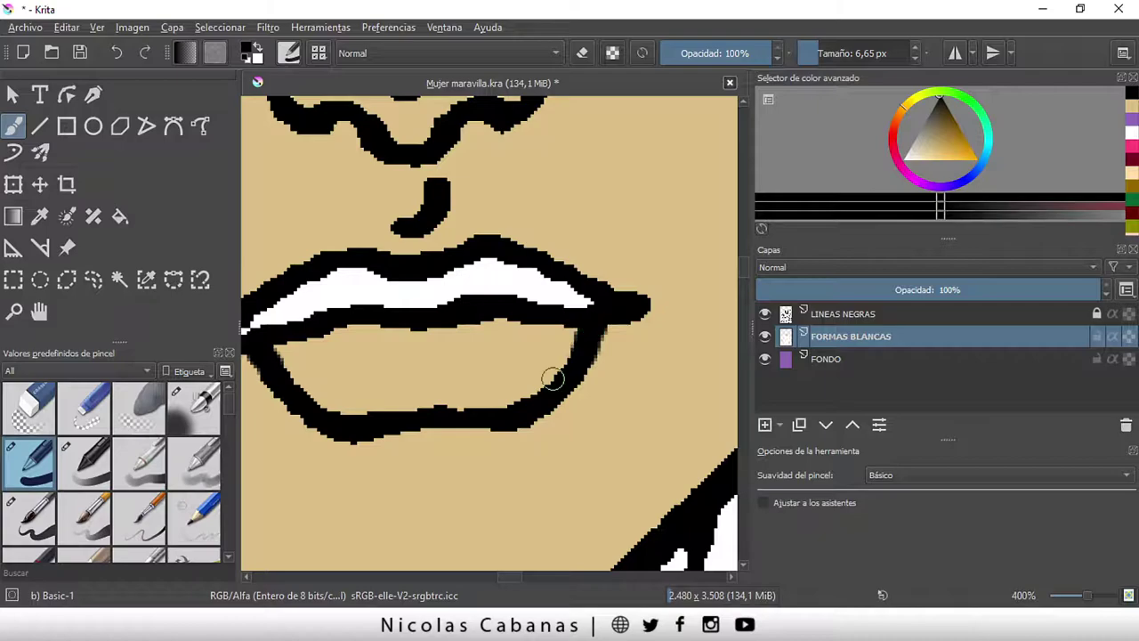
scroll(534, 400, down, 1)
scroll(435, 466, down, 1)
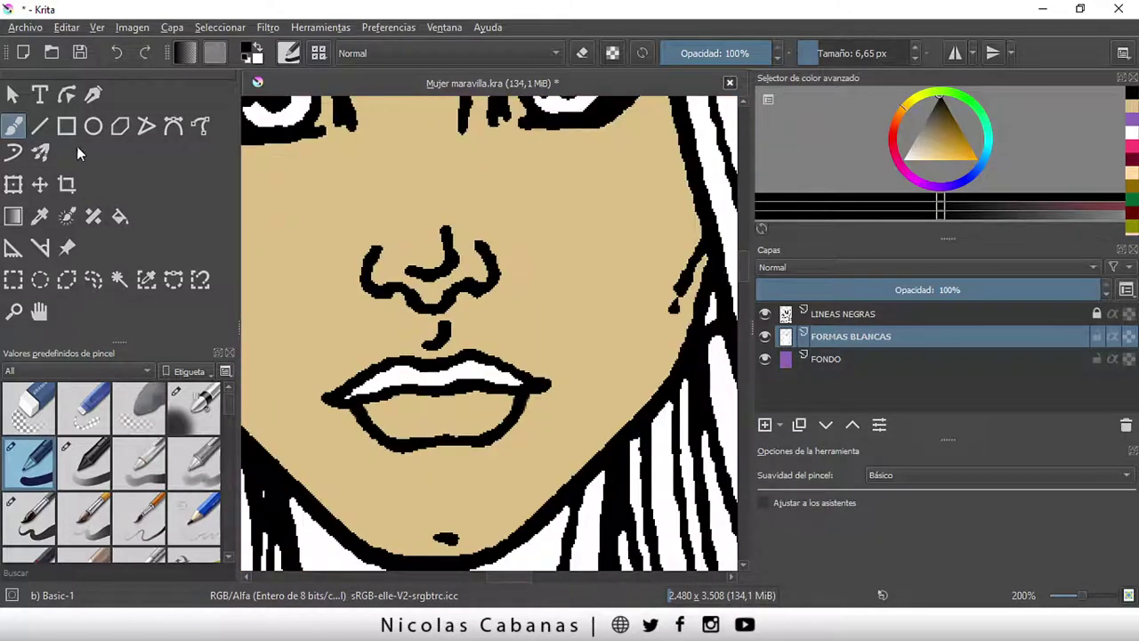
- Switch to the Contiguous Selection tool and hide the LINEAS NEGRAS layer
click(119, 279)
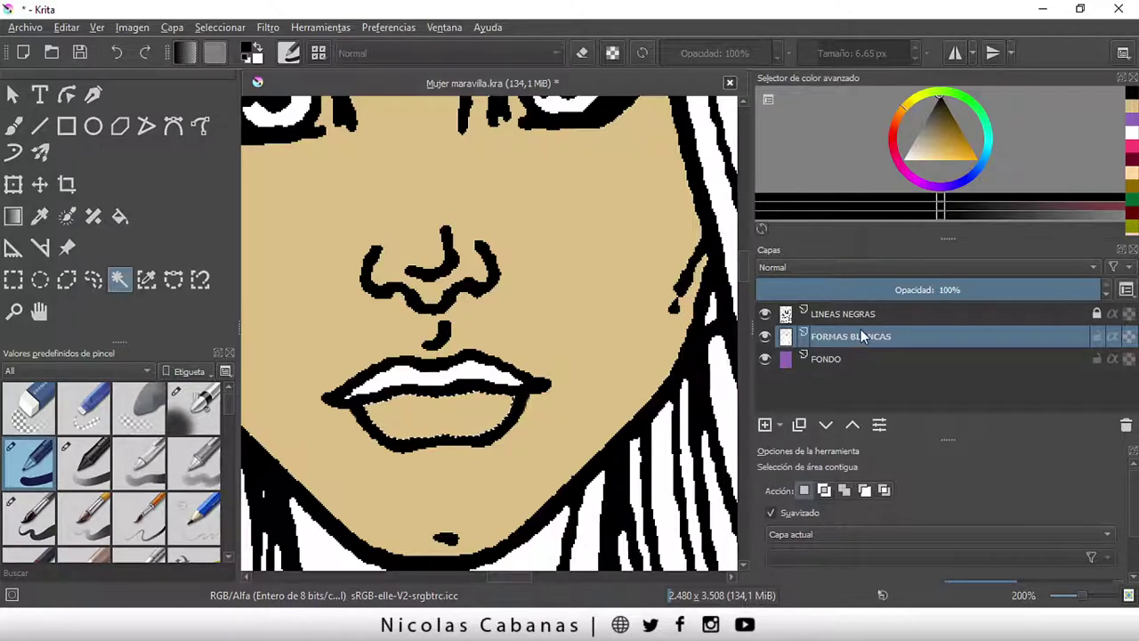
click(764, 315)
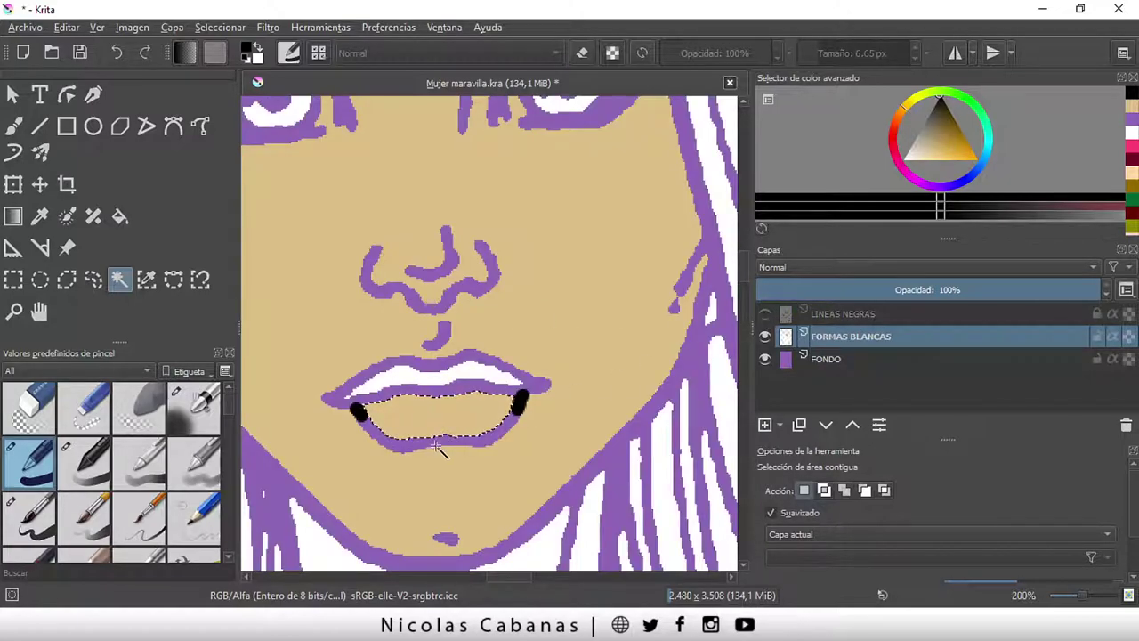
scroll(369, 463, up, 1)
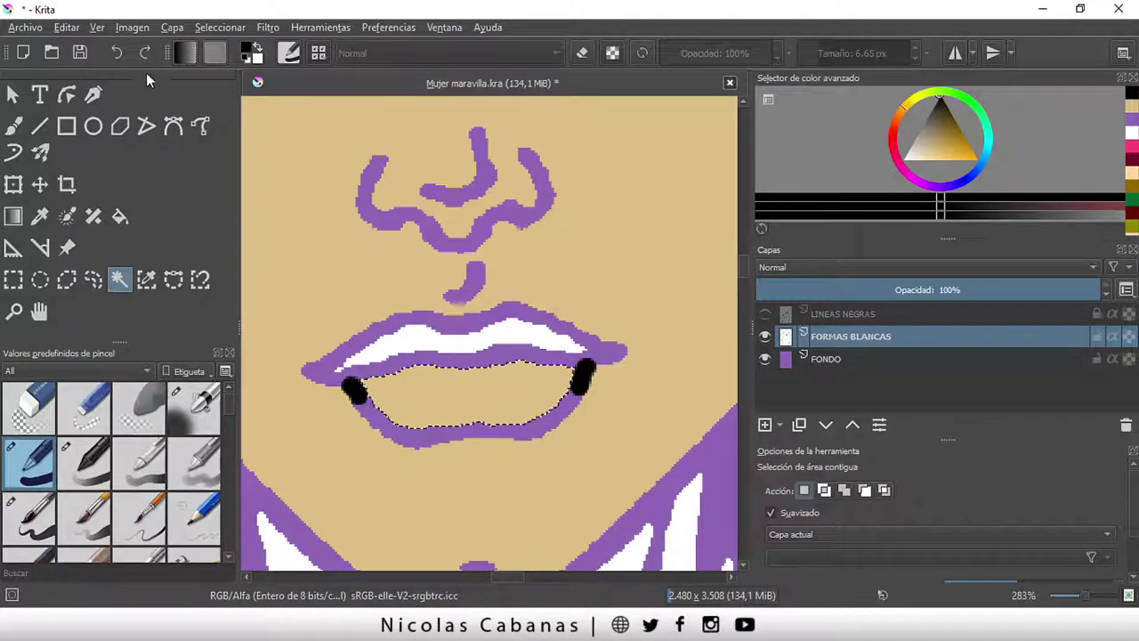
- Undo the lip selection, both lip-corner marks and the tan skin fill on the face
click(115, 52)
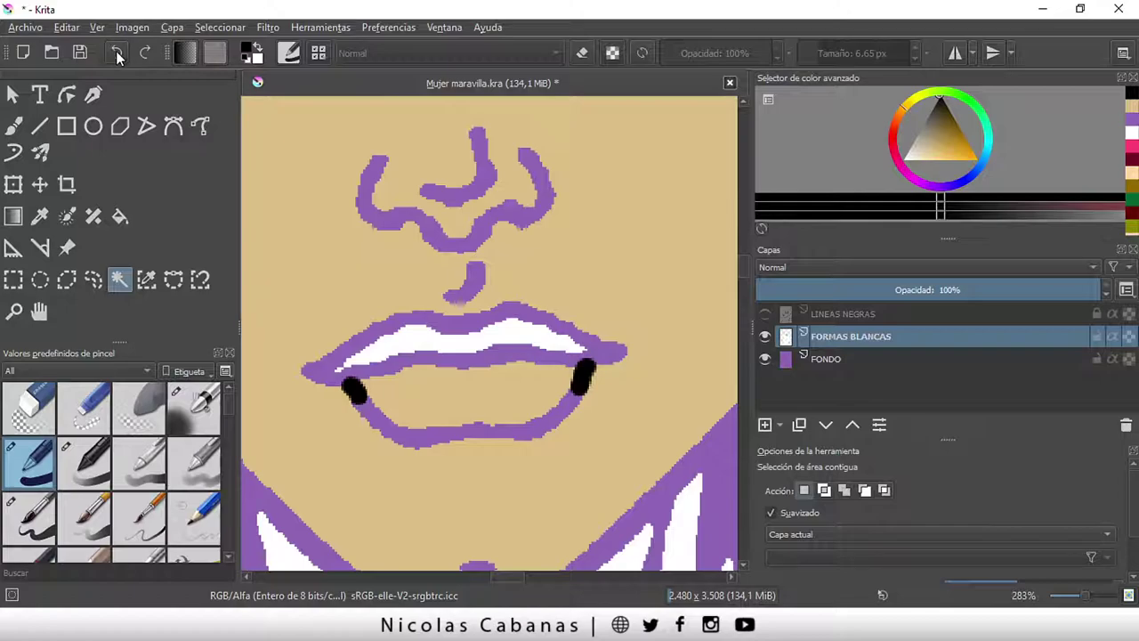
click(115, 53)
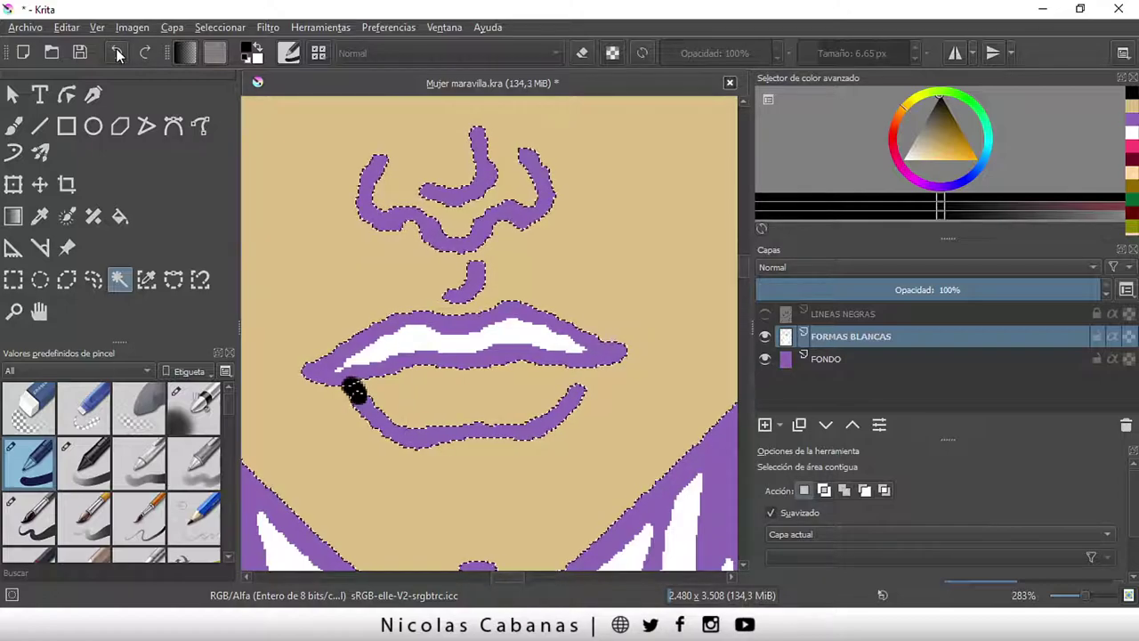
click(116, 53)
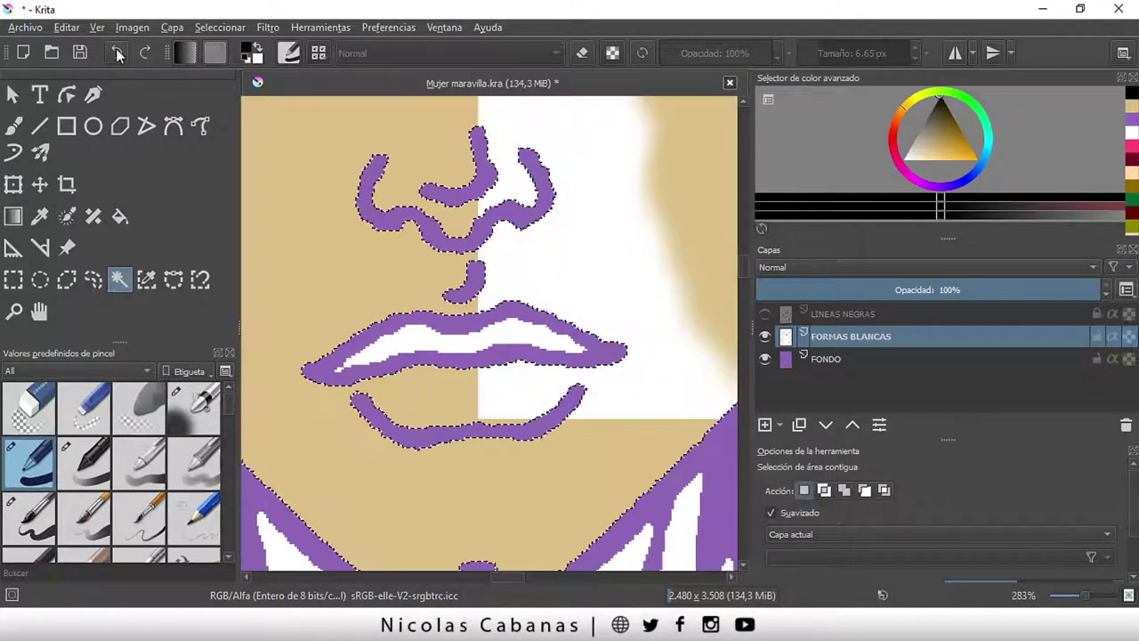
scroll(532, 219, down, 2)
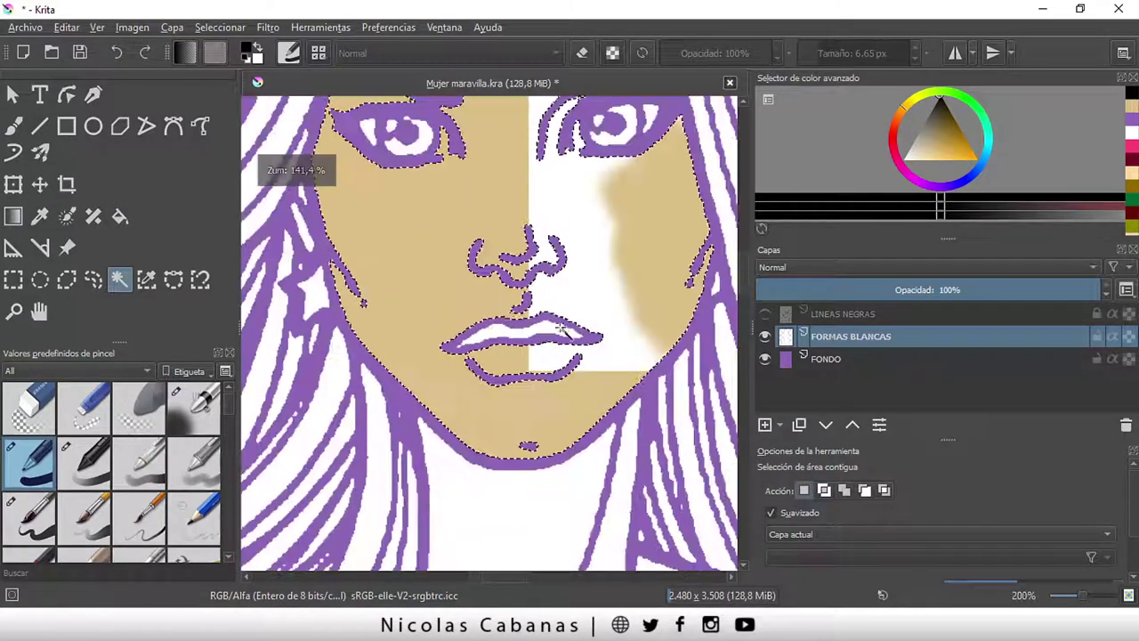
scroll(532, 219, down, 1)
click(121, 51)
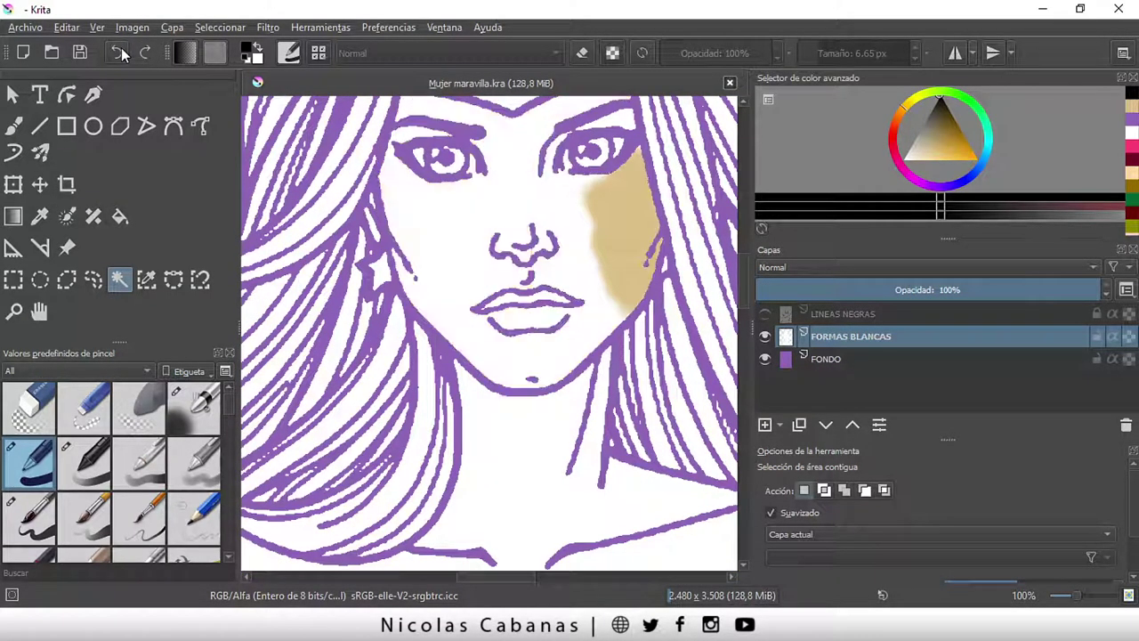
click(121, 48)
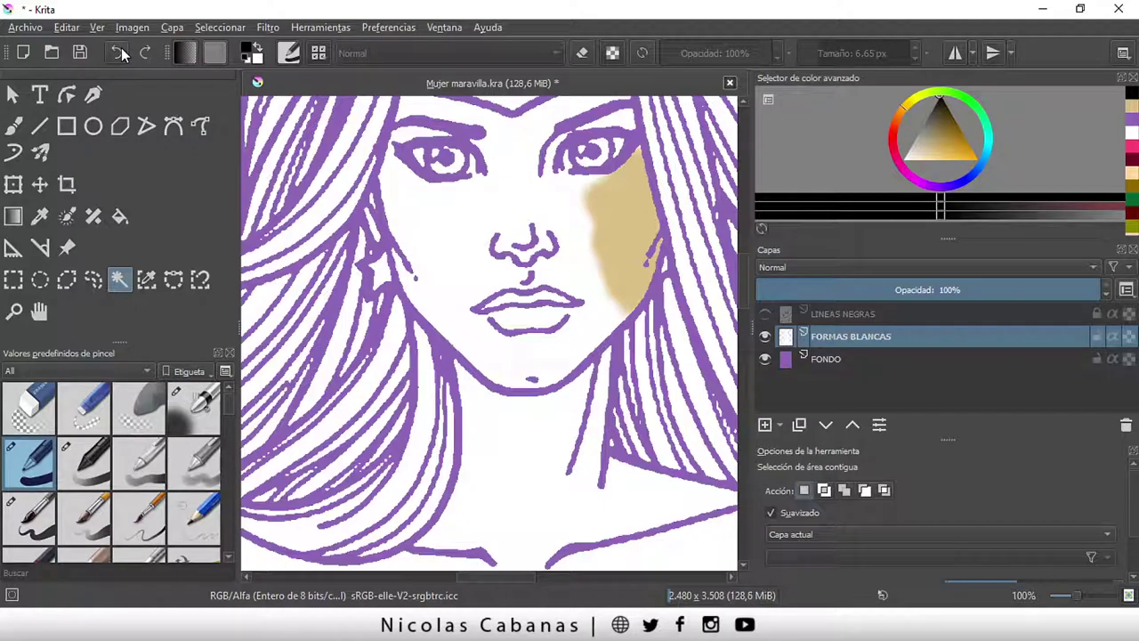
click(121, 48)
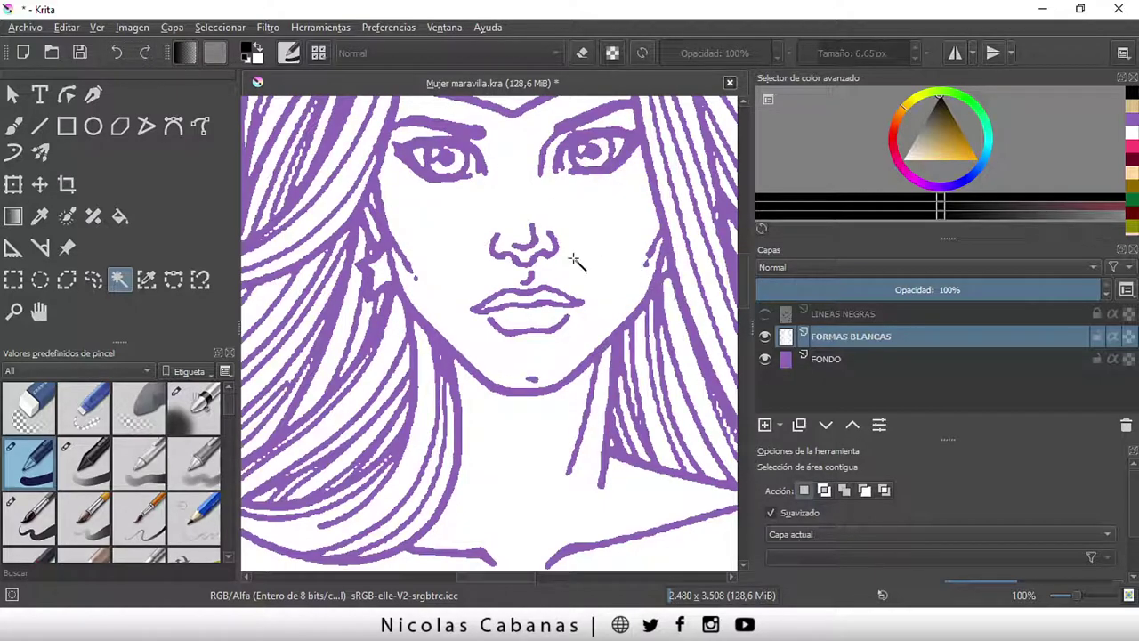
- Toggle the LINEAS NEGRAS layer on and off to compare the outlines
scroll(623, 134, down, 2)
scroll(430, 427, up, 2)
scroll(430, 427, up, 1)
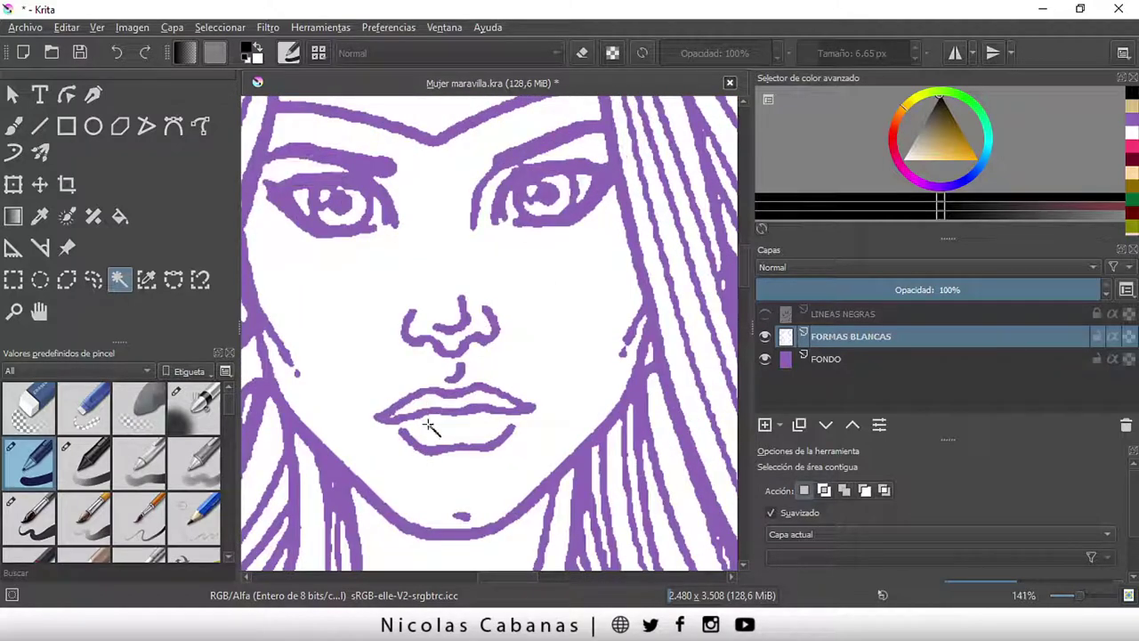
scroll(438, 415, up, 1)
scroll(419, 483, up, 1)
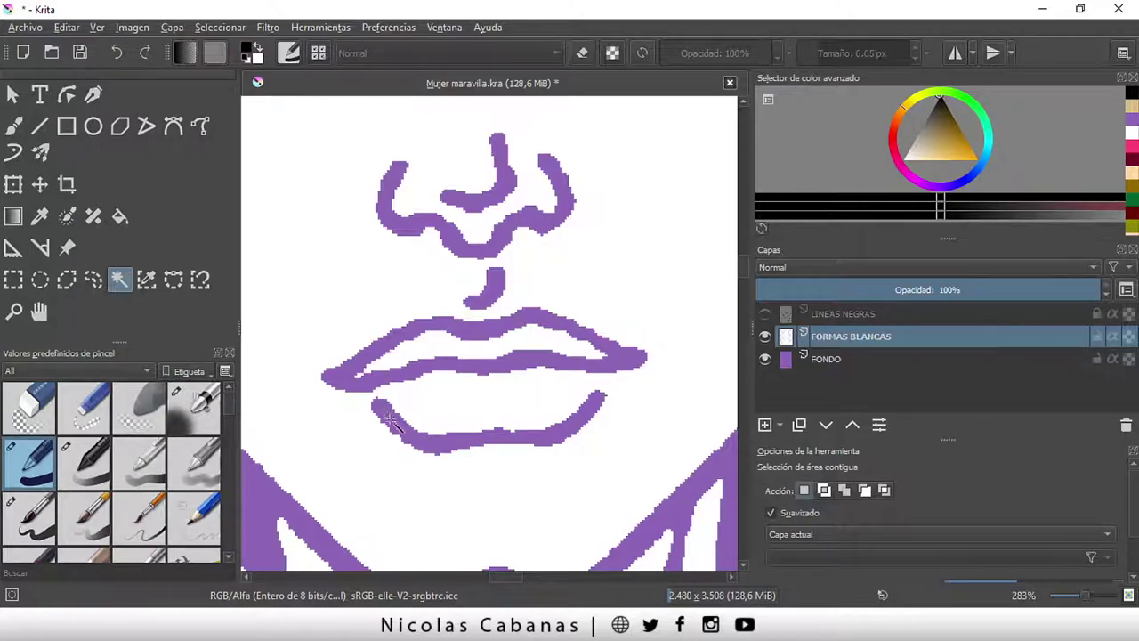
click(764, 313)
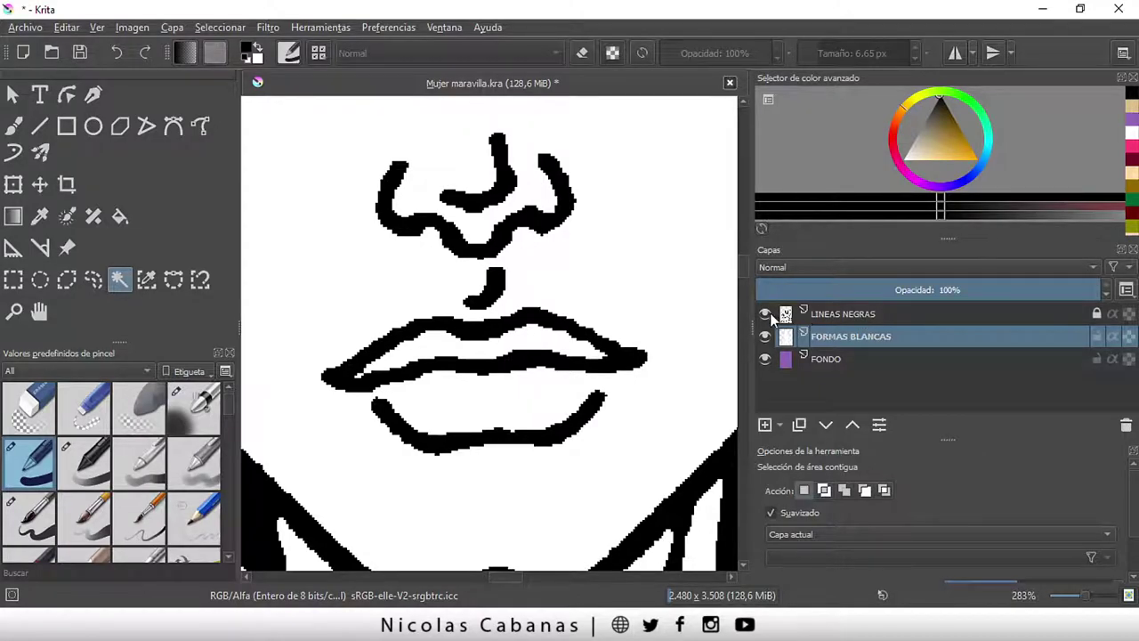
click(765, 314)
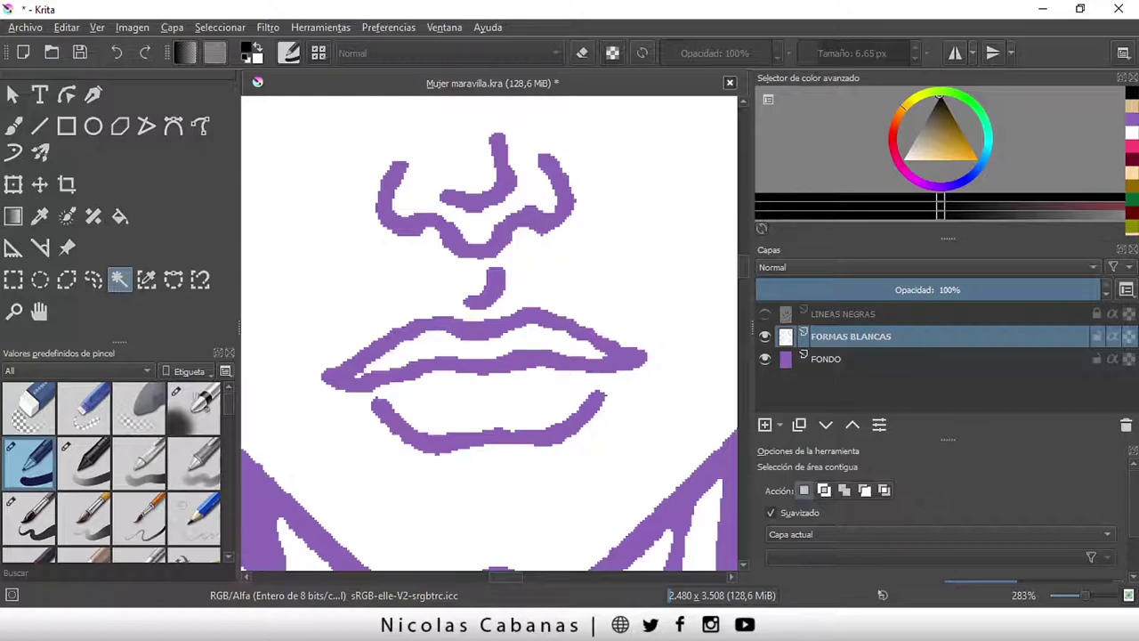
- Show LINEAS NEGRAS again and select the blank face area inside the outlines
scroll(569, 322, down, 3)
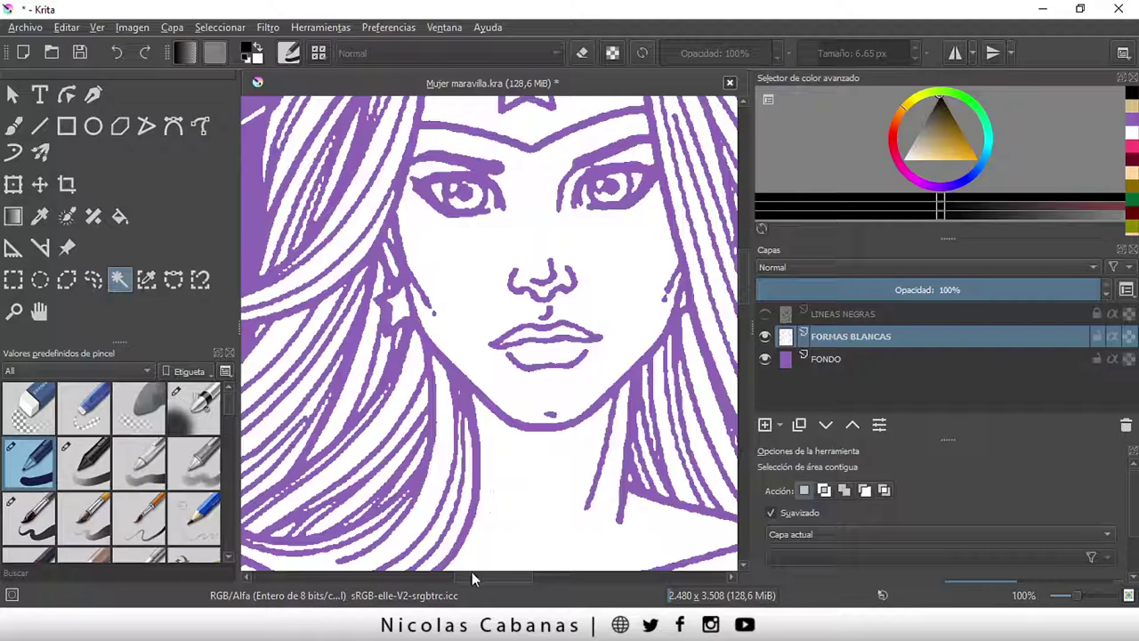
scroll(439, 274, down, 1)
scroll(427, 279, up, 1)
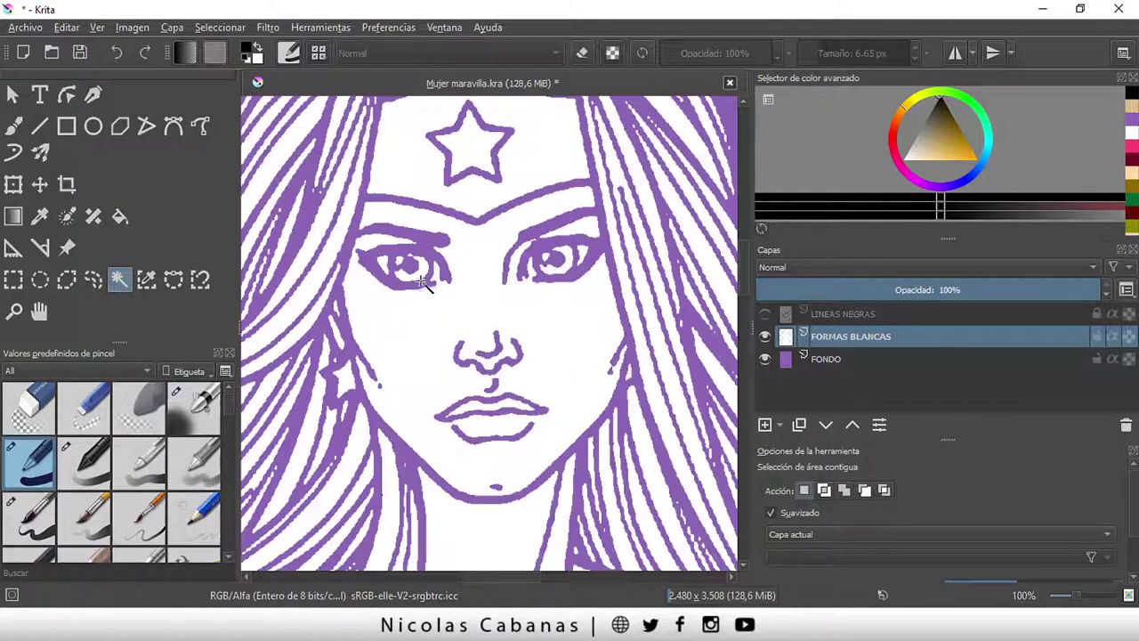
click(765, 314)
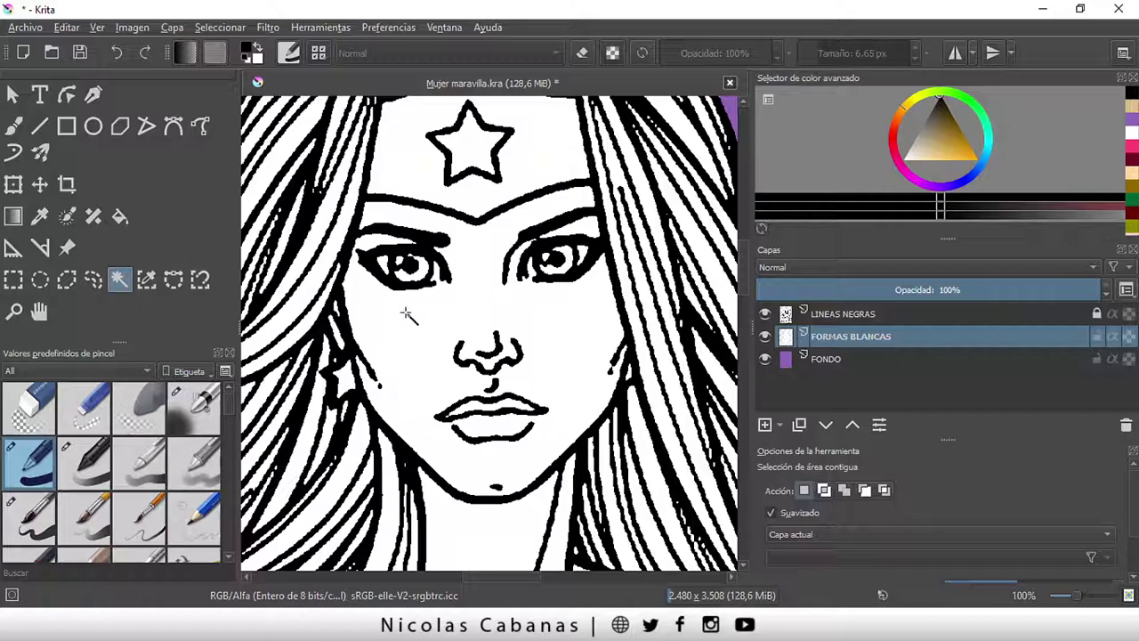
click(489, 286)
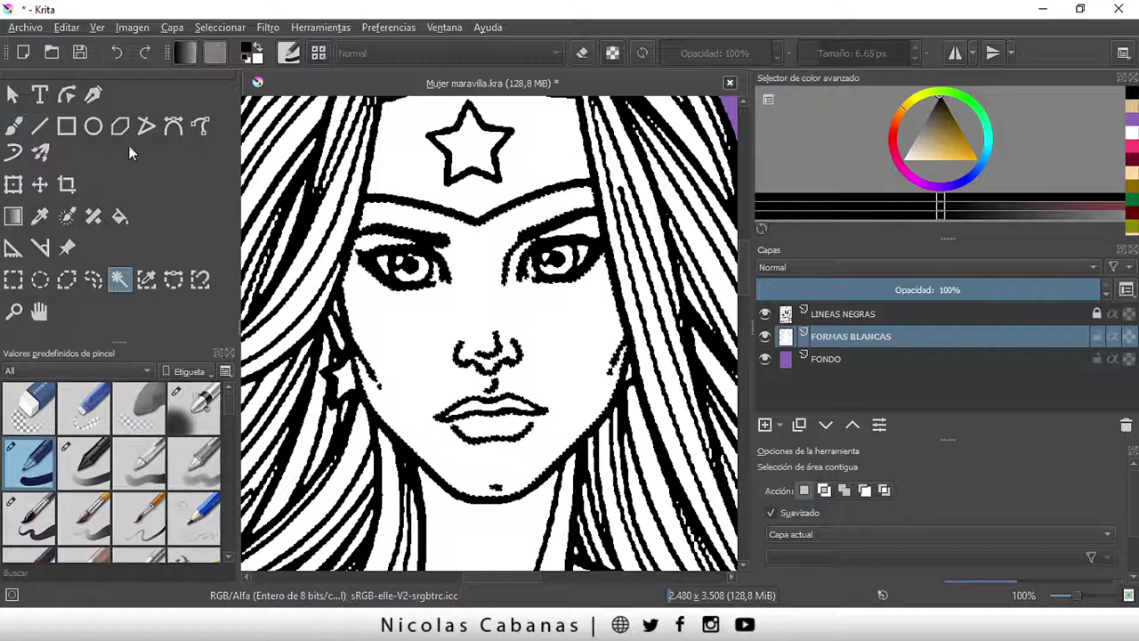
- Fill the selected face with a light gold skin tone
click(119, 217)
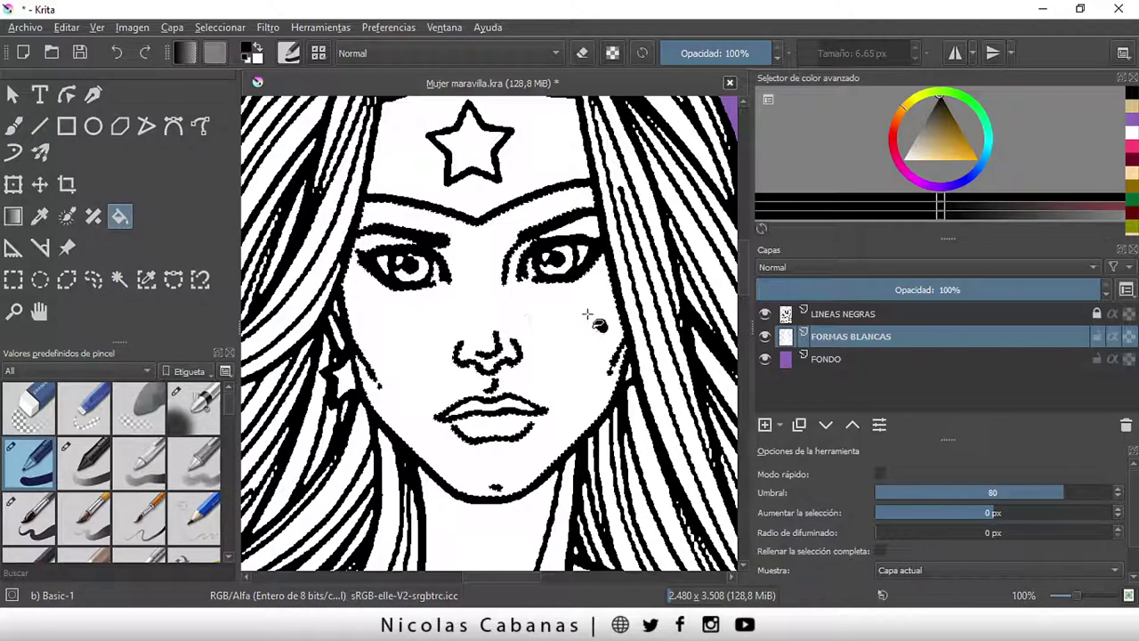
click(952, 143)
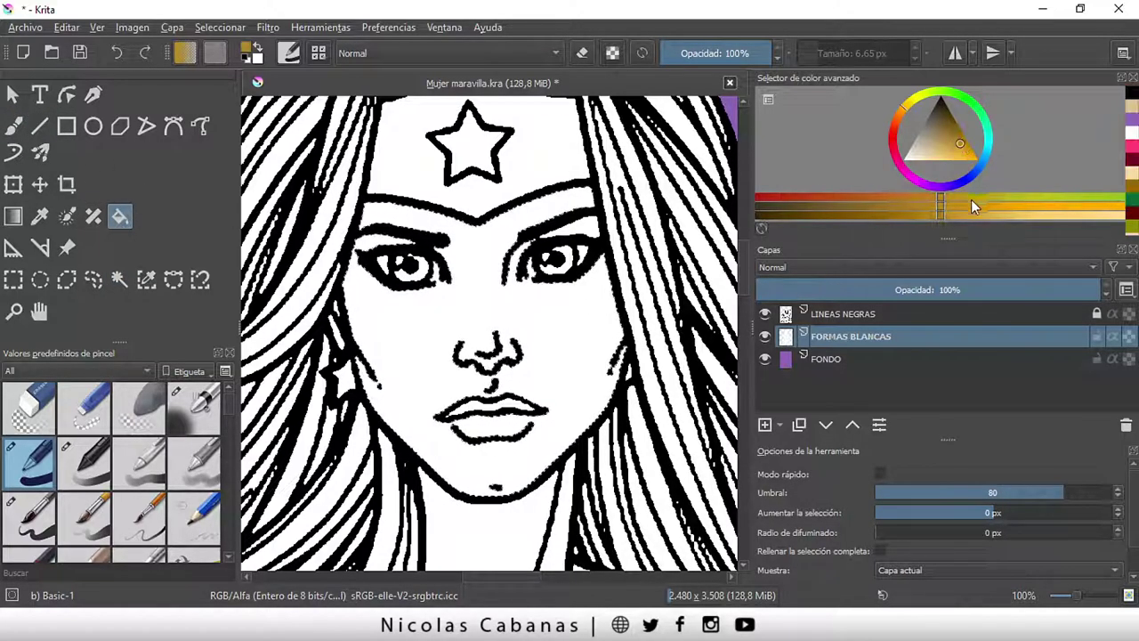
click(1051, 214)
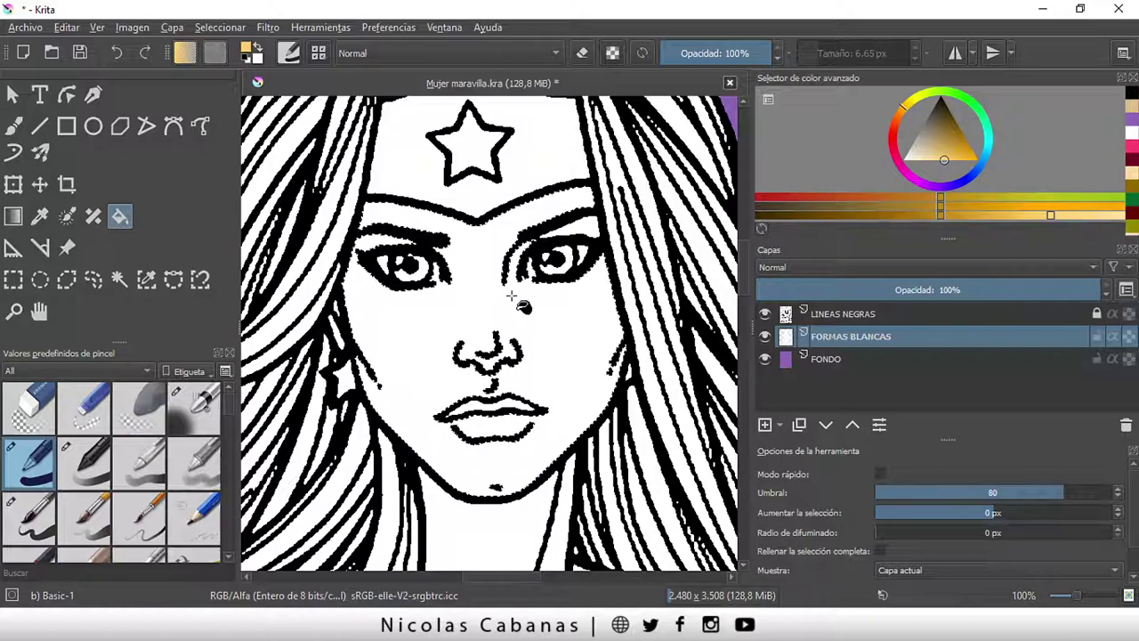
click(471, 458)
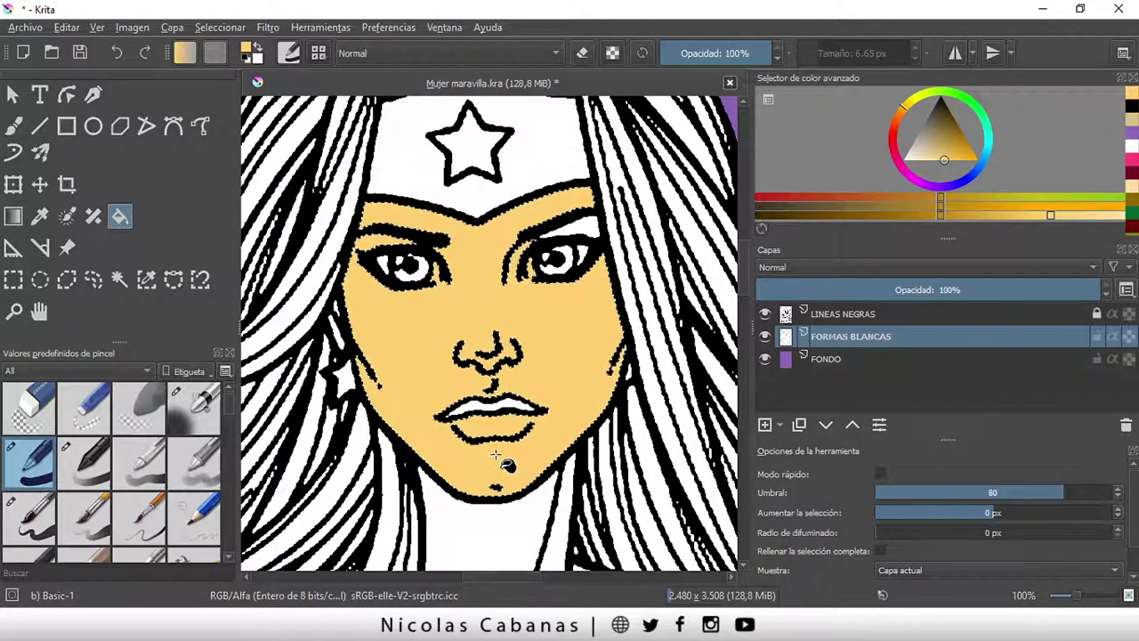
scroll(461, 427, up, 2)
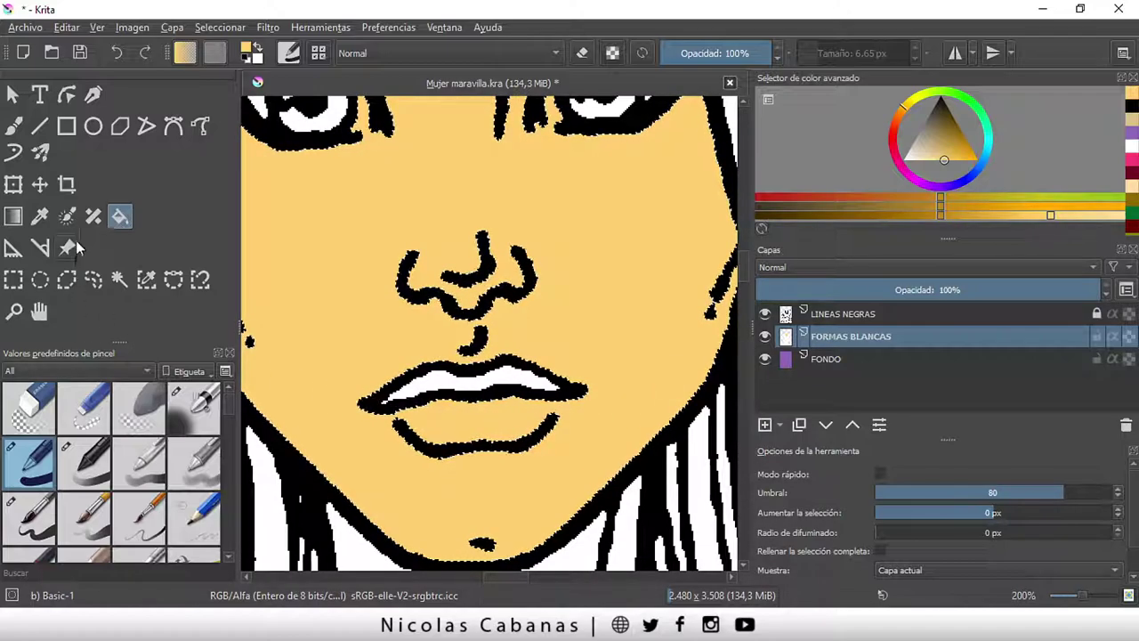
- Load an enlarged Airbrush Soft freehand brush in pink for the lips
click(12, 129)
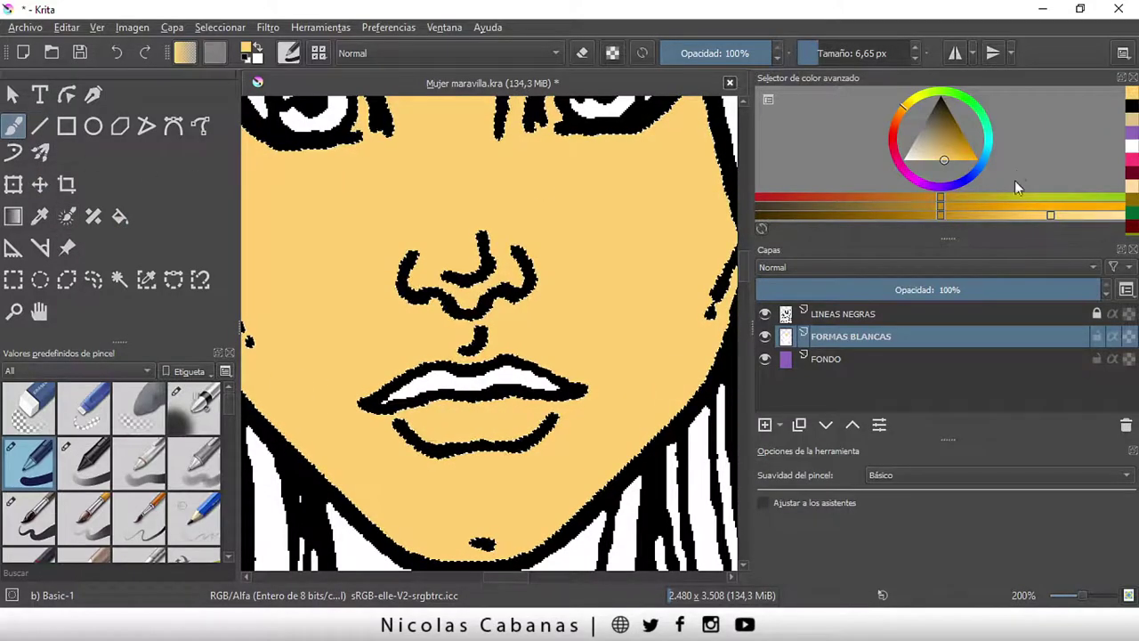
click(898, 167)
click(959, 138)
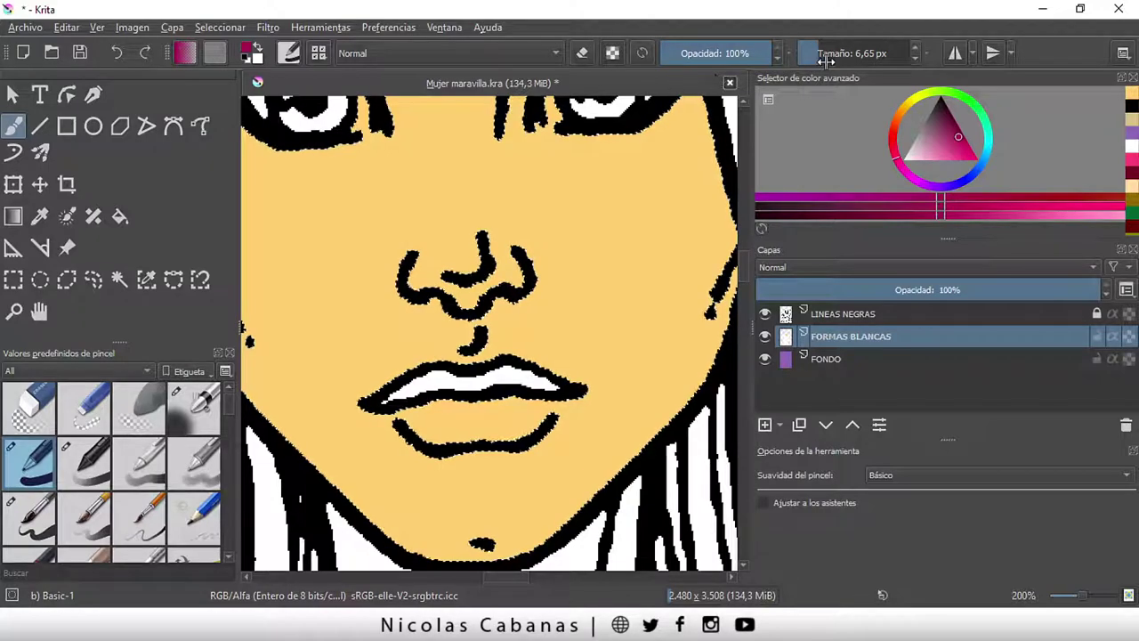
drag(826, 59, 841, 55)
click(197, 422)
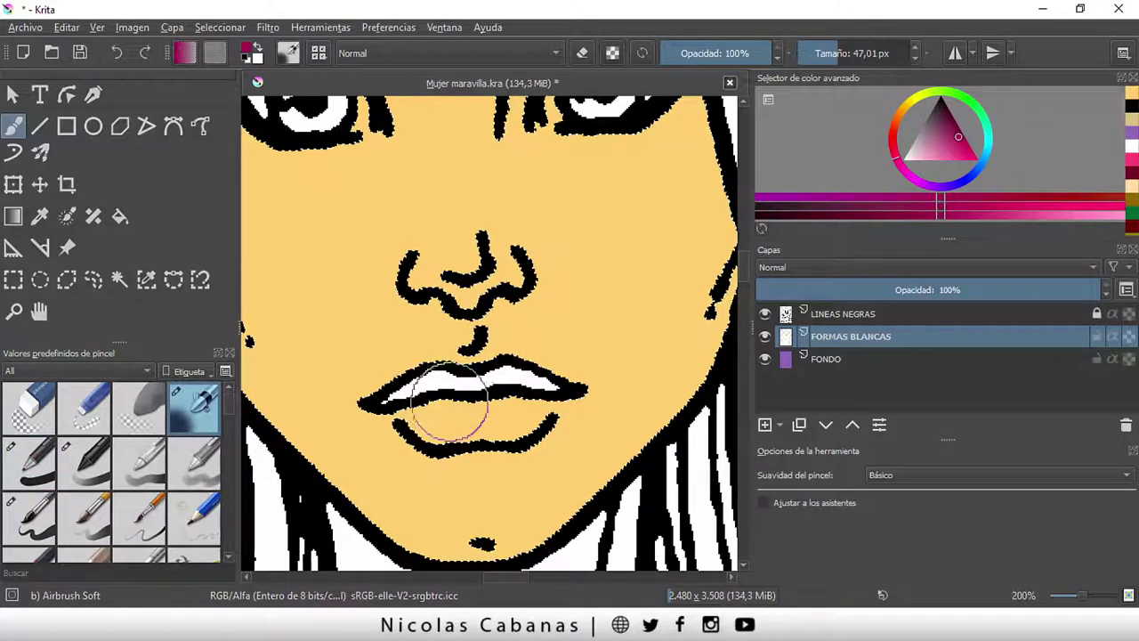
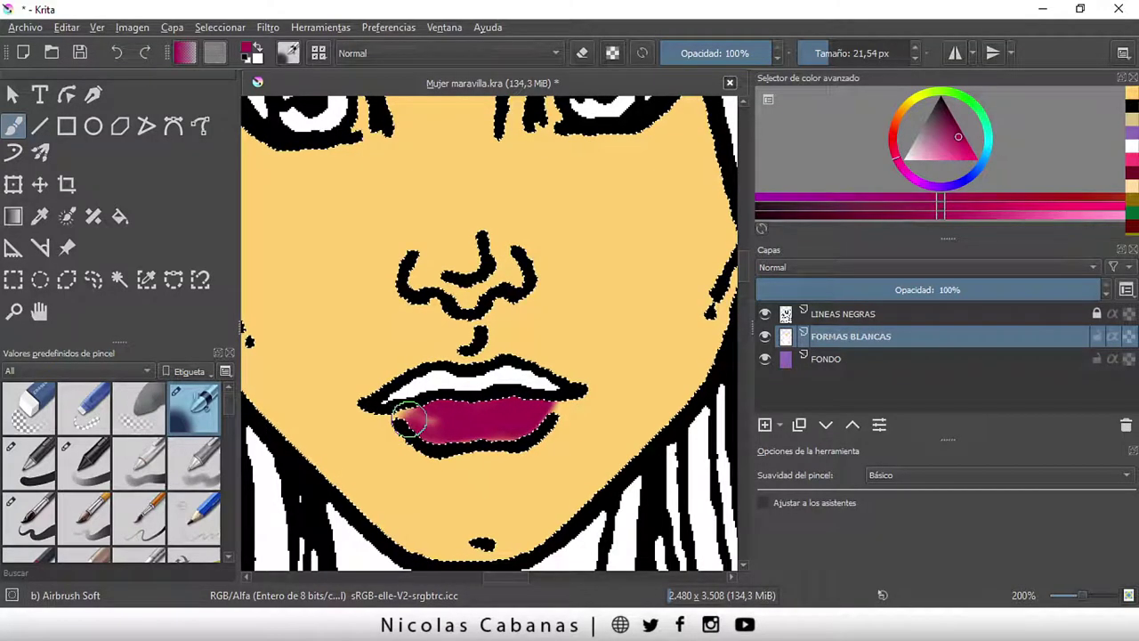
- Airbrush magenta over the left side of the lower lip, then deselect
drag(405, 420, 456, 429)
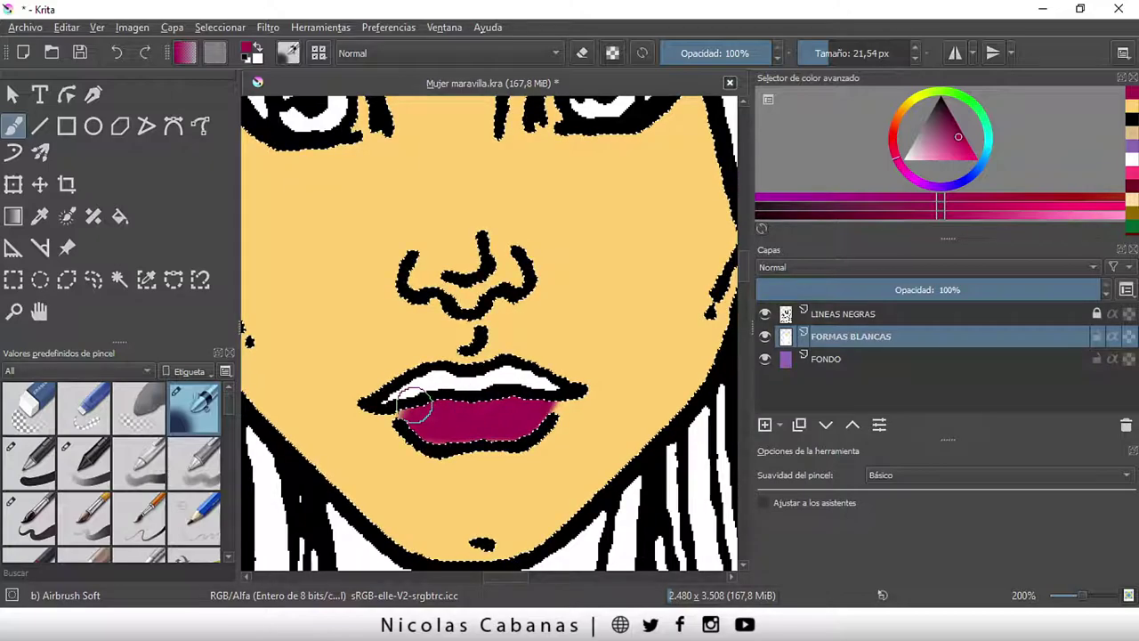
click(75, 28)
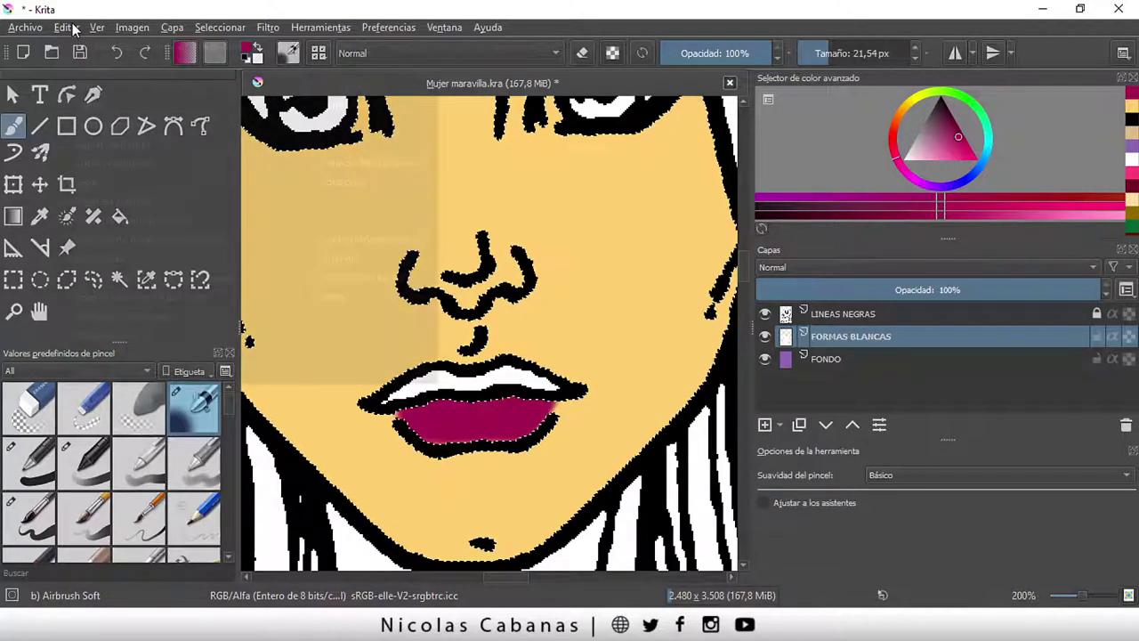
mouse_move(220, 26)
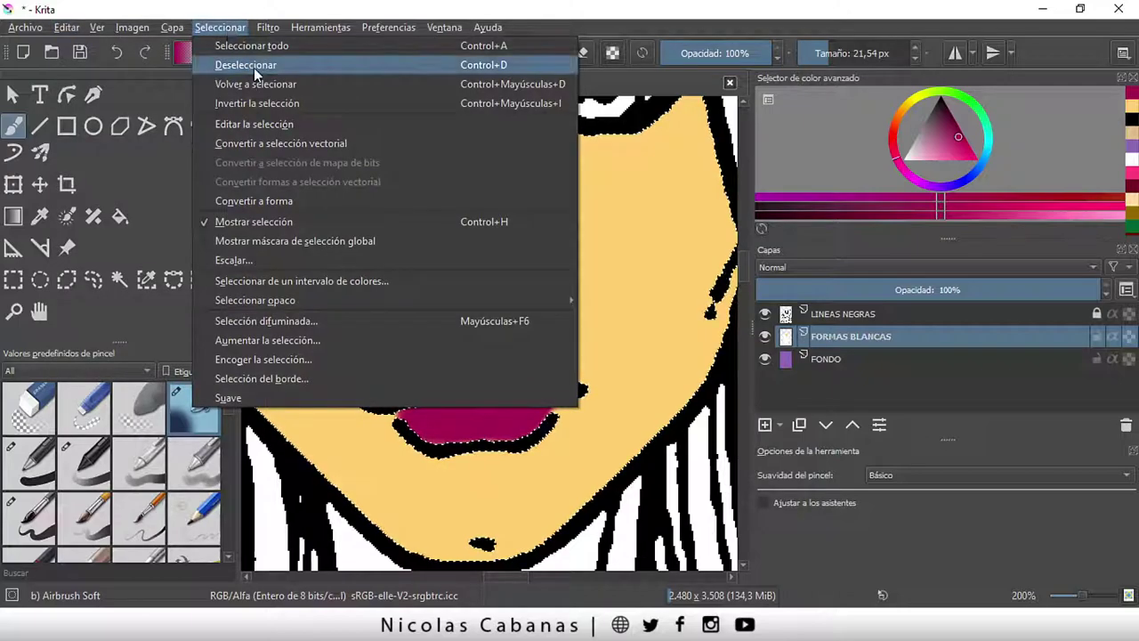
click(253, 65)
- With the brush shrunk to 12.67 px, airbrush pink over the upper-lip highlights and lip corner
scroll(399, 388, up, 2)
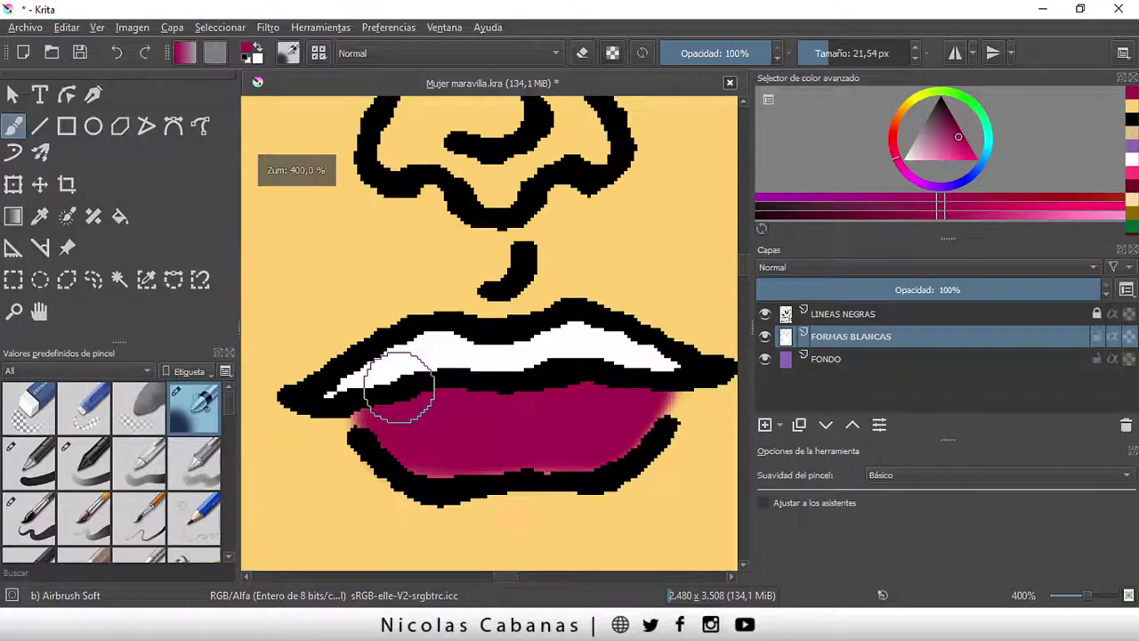
mouse_move(382, 373)
mouse_down()
mouse_move(555, 351)
mouse_move(646, 356)
mouse_up()
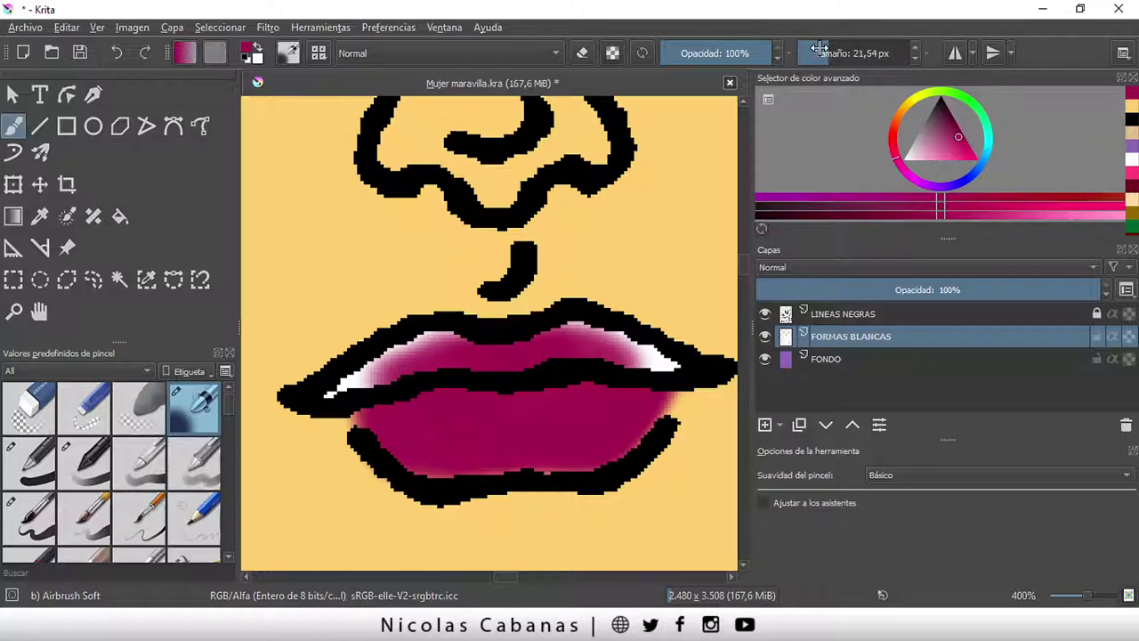
drag(818, 48, 800, 50)
mouse_move(614, 344)
mouse_down()
mouse_move(656, 387)
mouse_move(630, 343)
mouse_up()
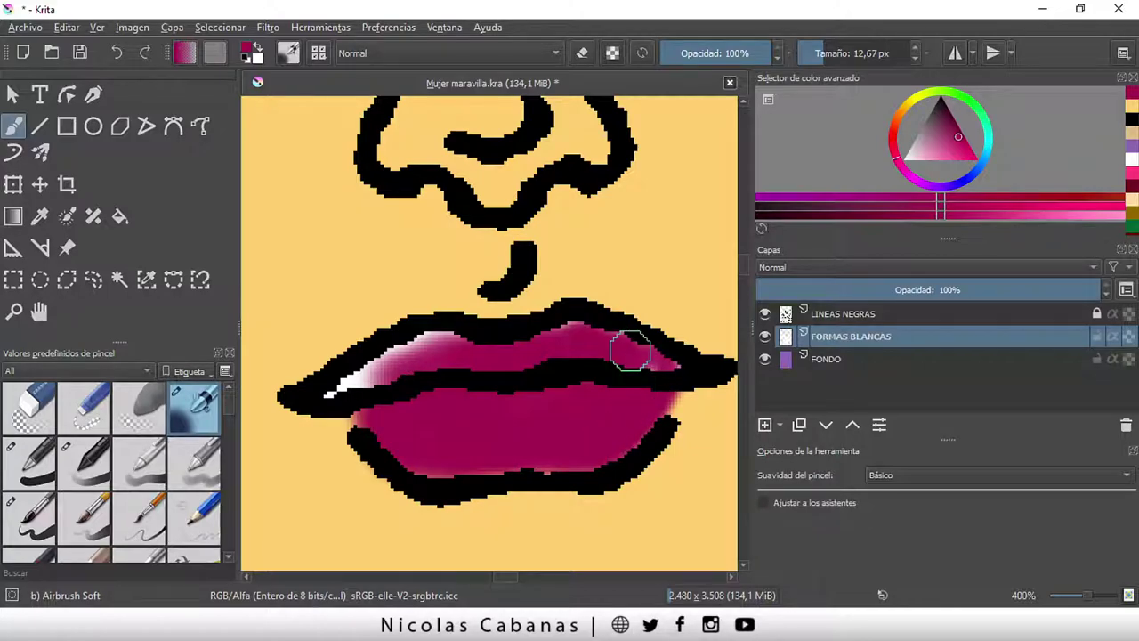
mouse_move(529, 350)
mouse_down()
mouse_move(432, 338)
mouse_move(348, 377)
mouse_move(332, 388)
mouse_move(372, 427)
mouse_up()
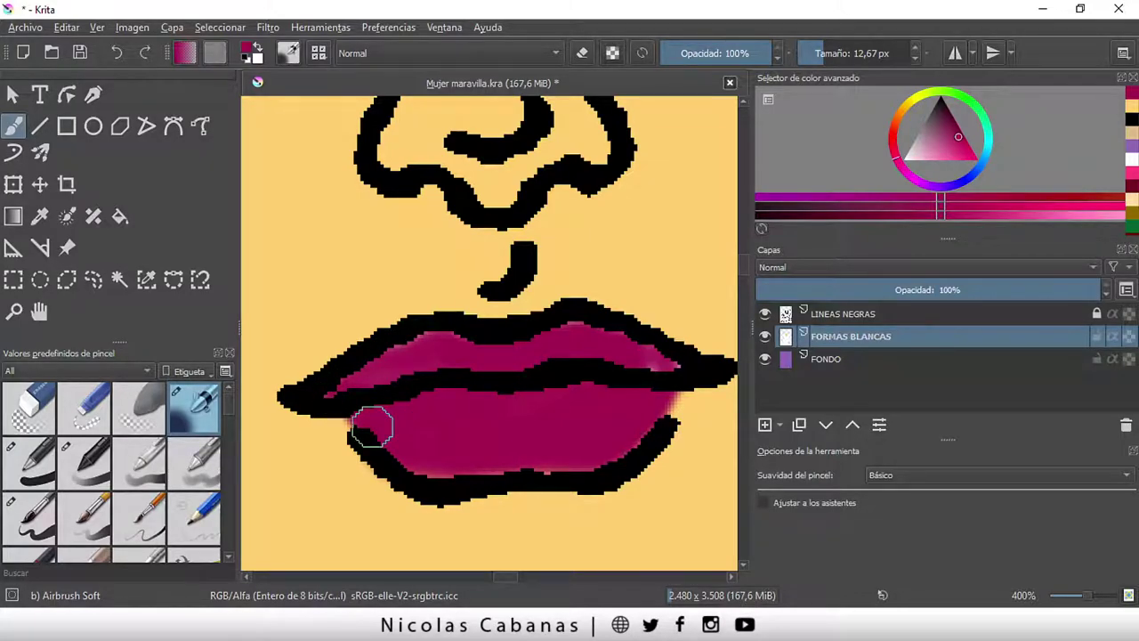
drag(442, 460, 368, 411)
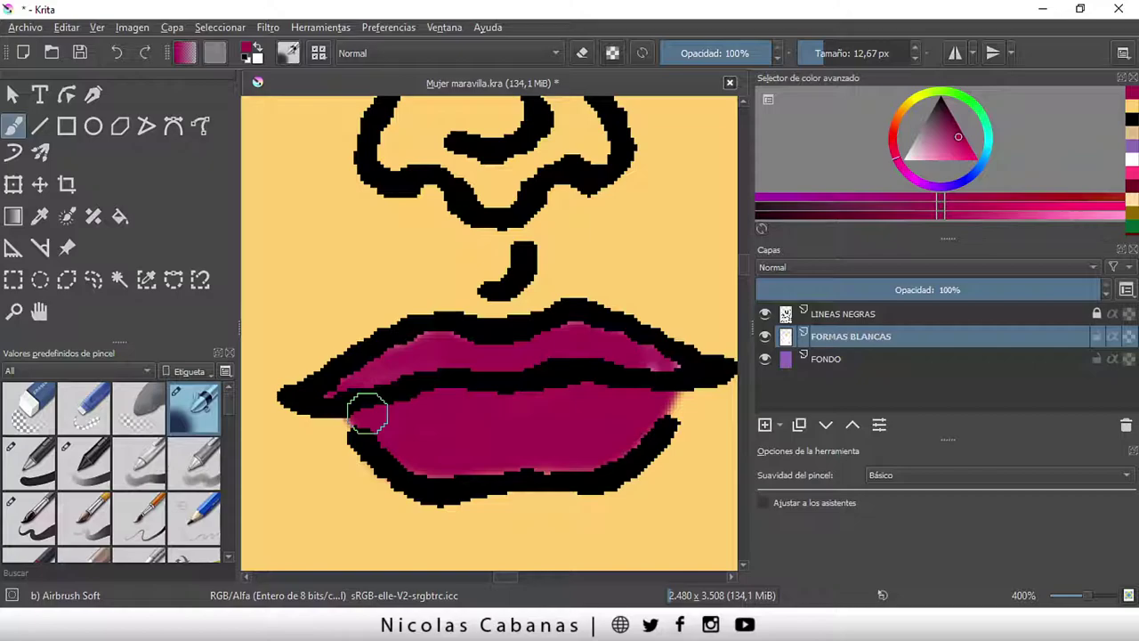
key(Page_Up)
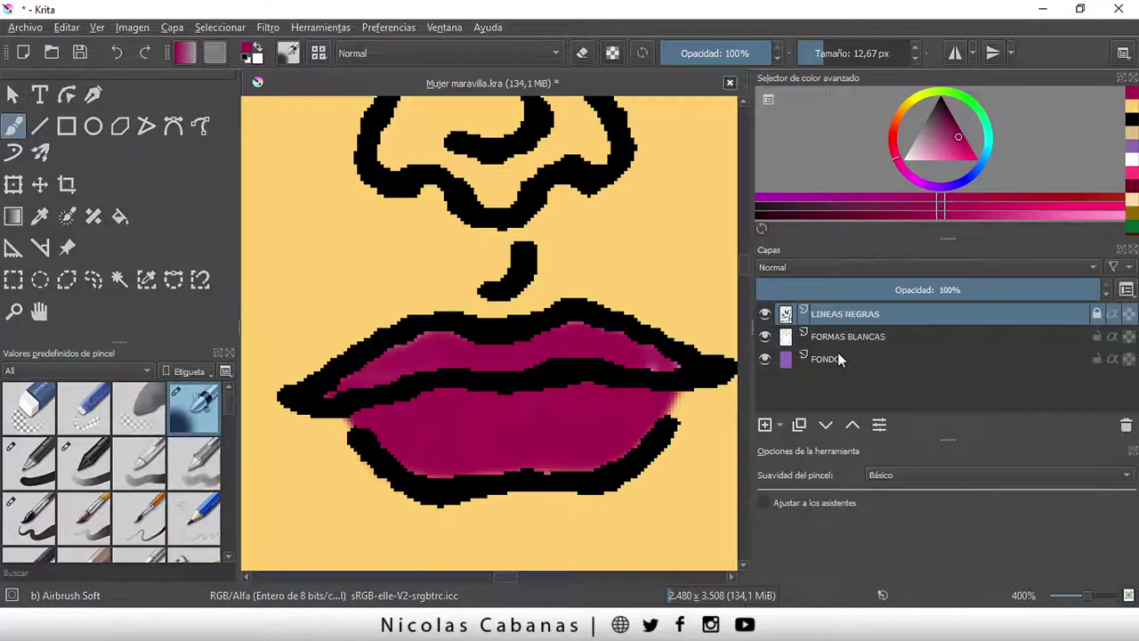
click(837, 340)
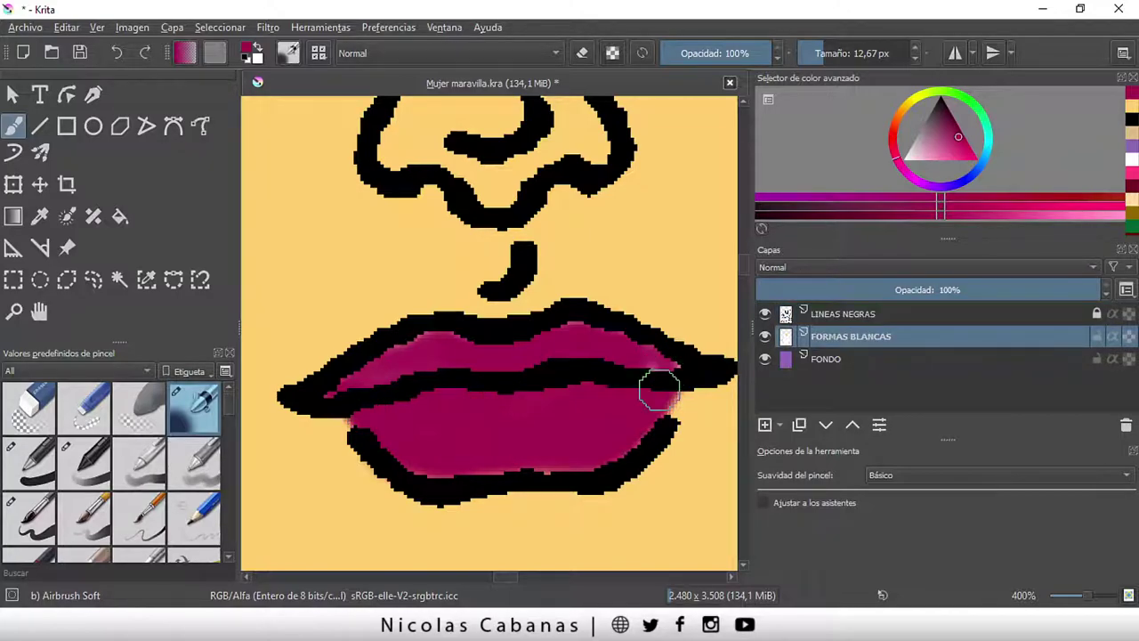
click(765, 315)
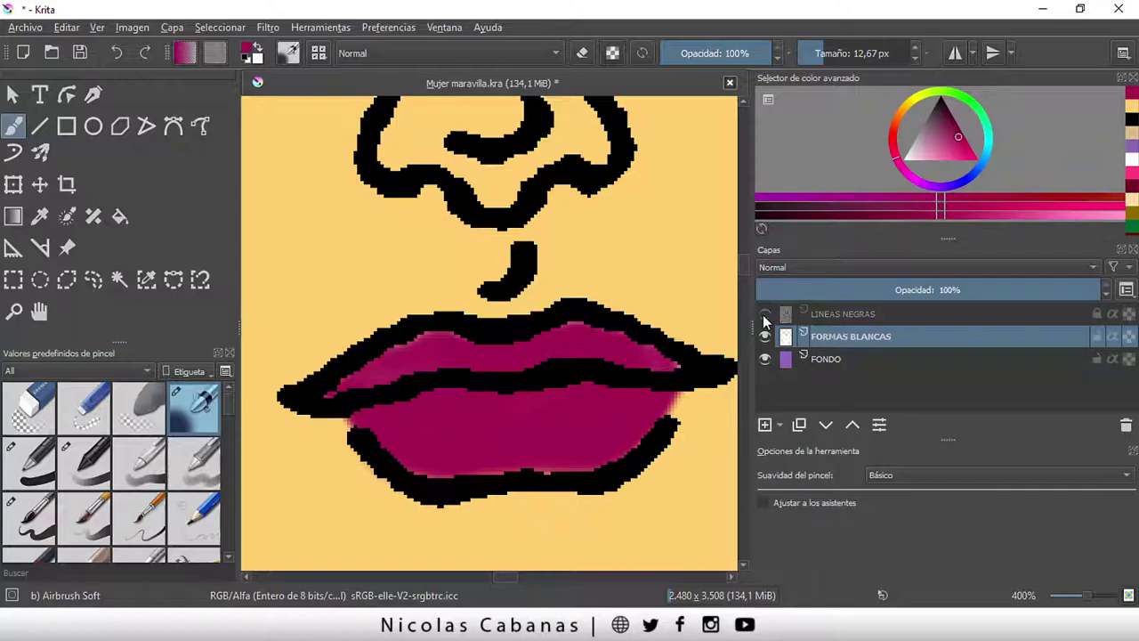
key(2)
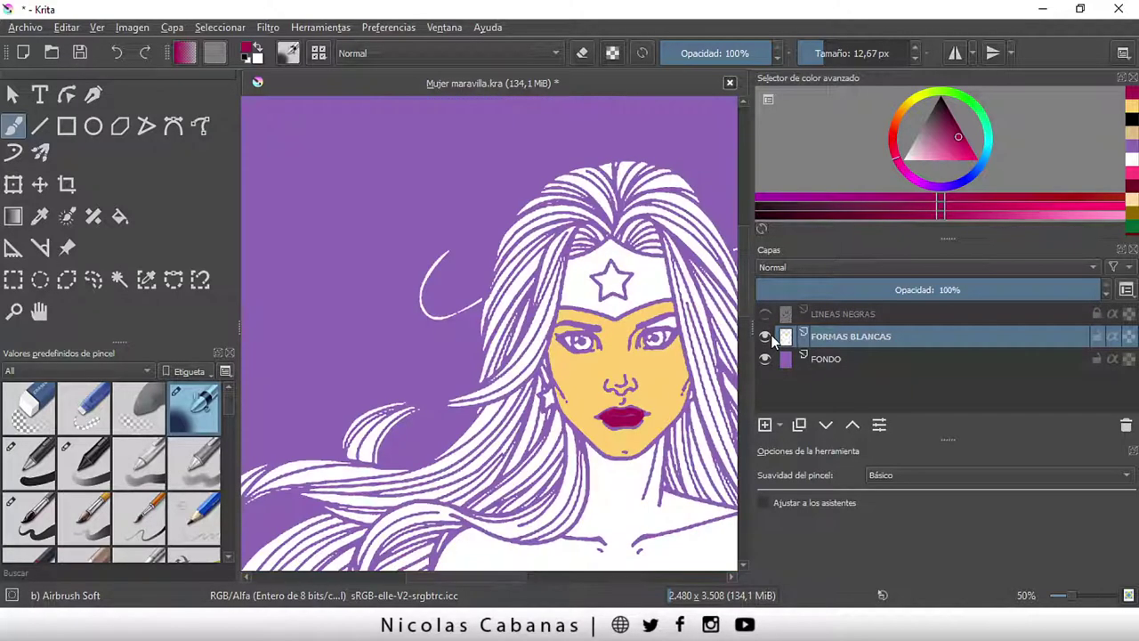
click(764, 336)
click(764, 336)
click(764, 314)
key(1)
scroll(649, 387, up, 1)
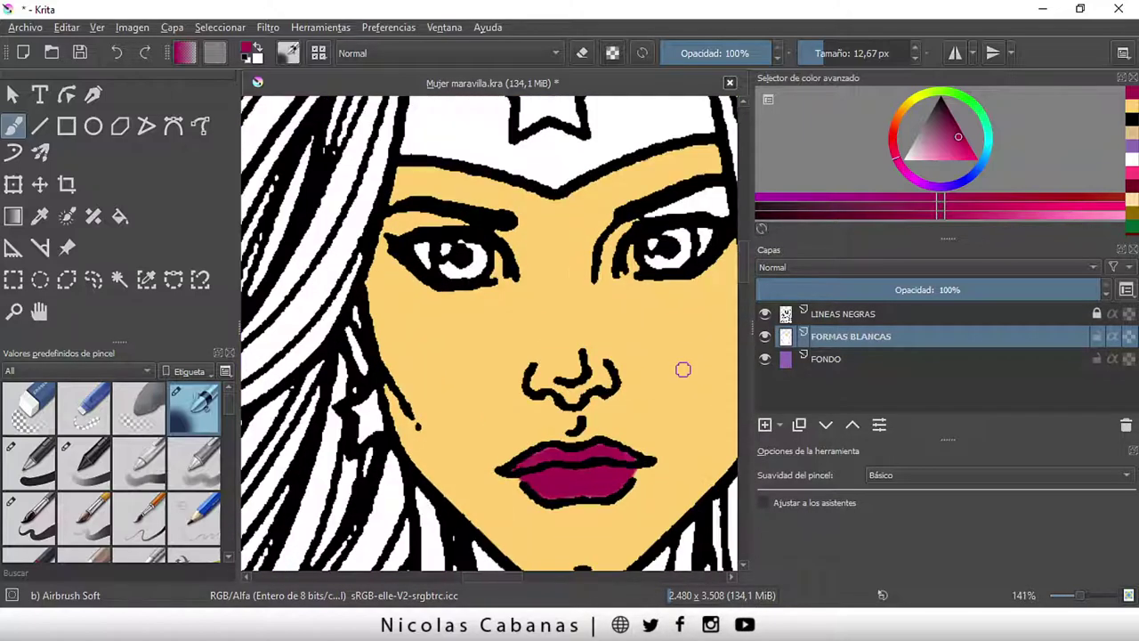
drag(484, 578, 502, 579)
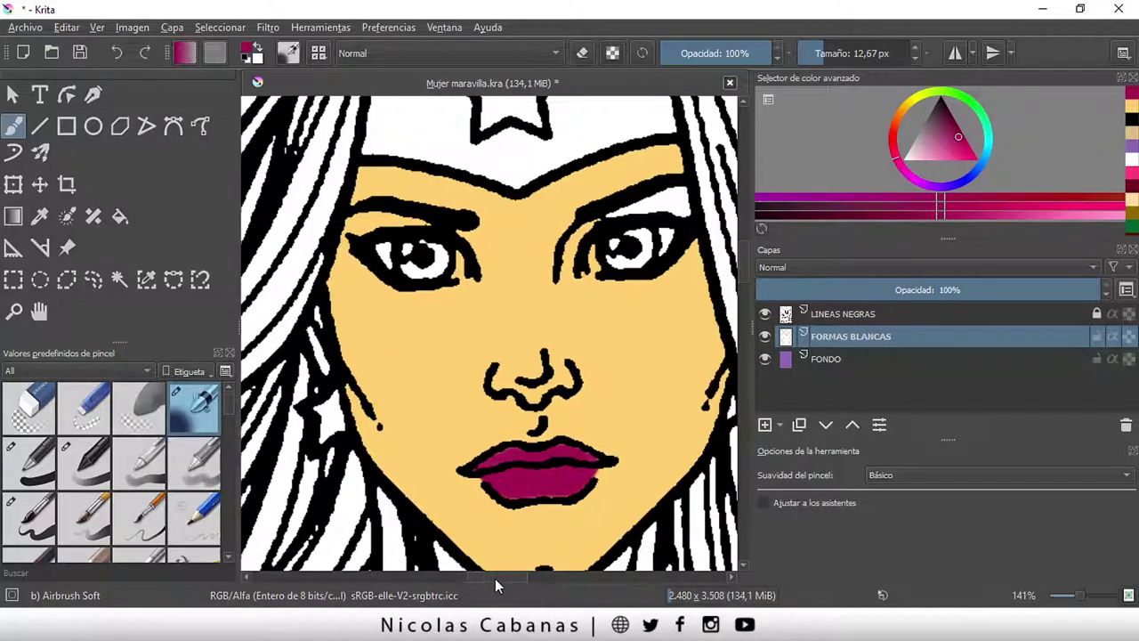
- Paint white back inside the eye's black area
scroll(538, 234, up, 2)
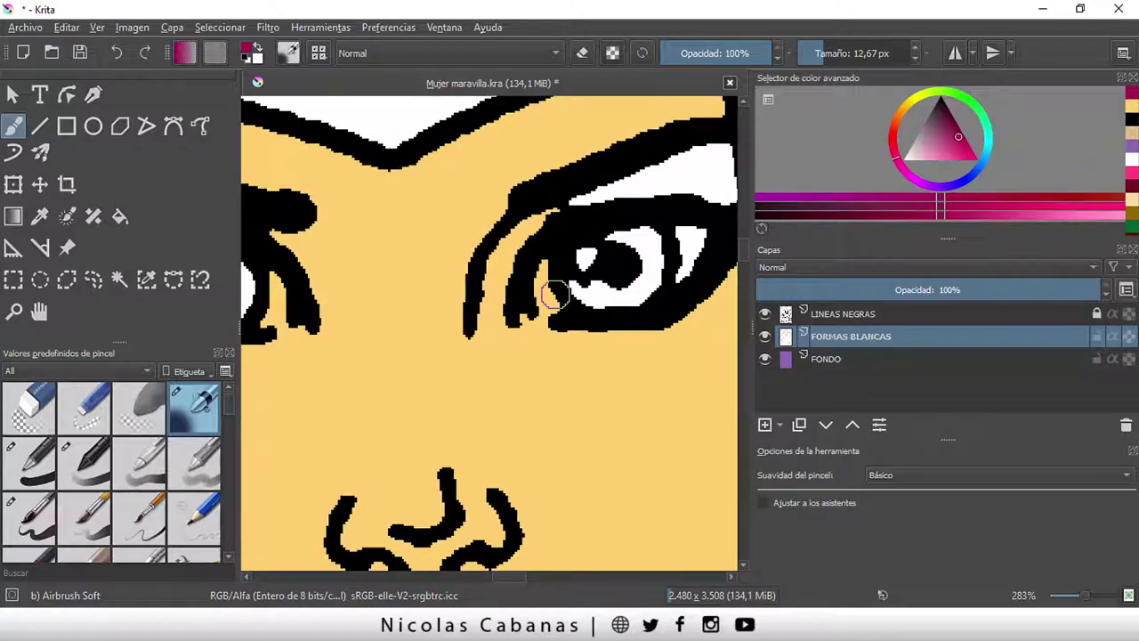
click(900, 159)
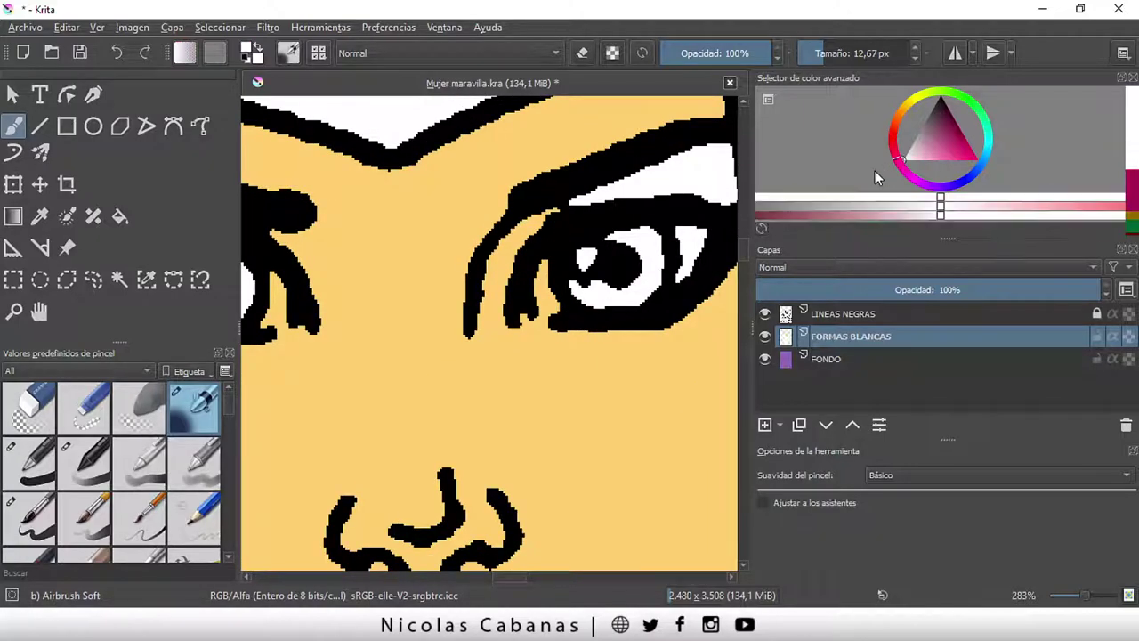
scroll(503, 263, up, 1)
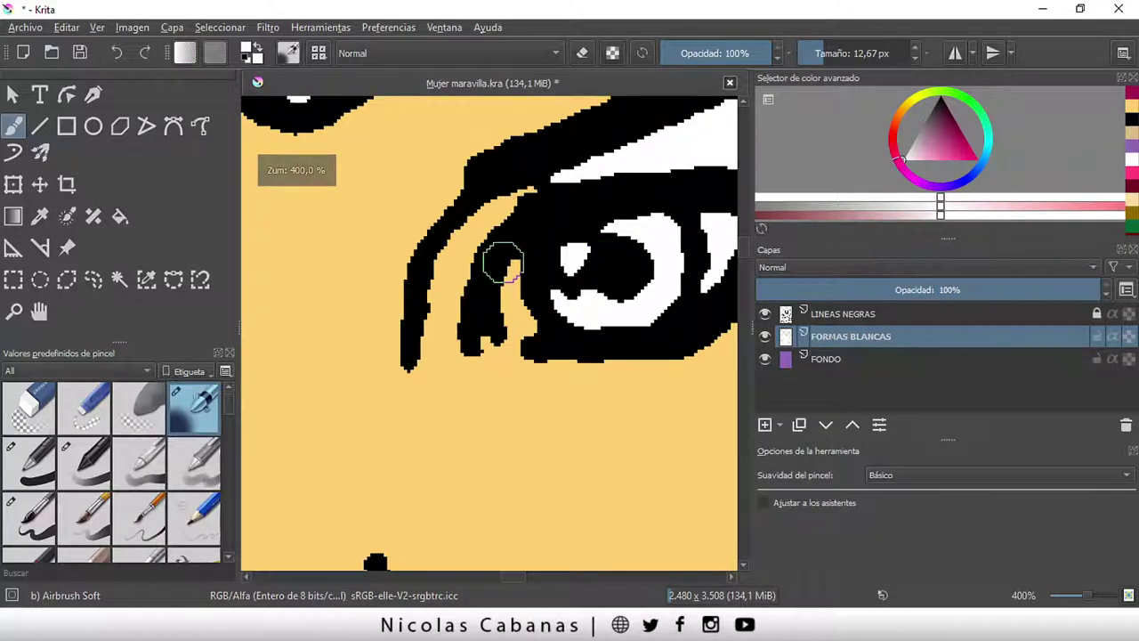
drag(522, 267, 508, 318)
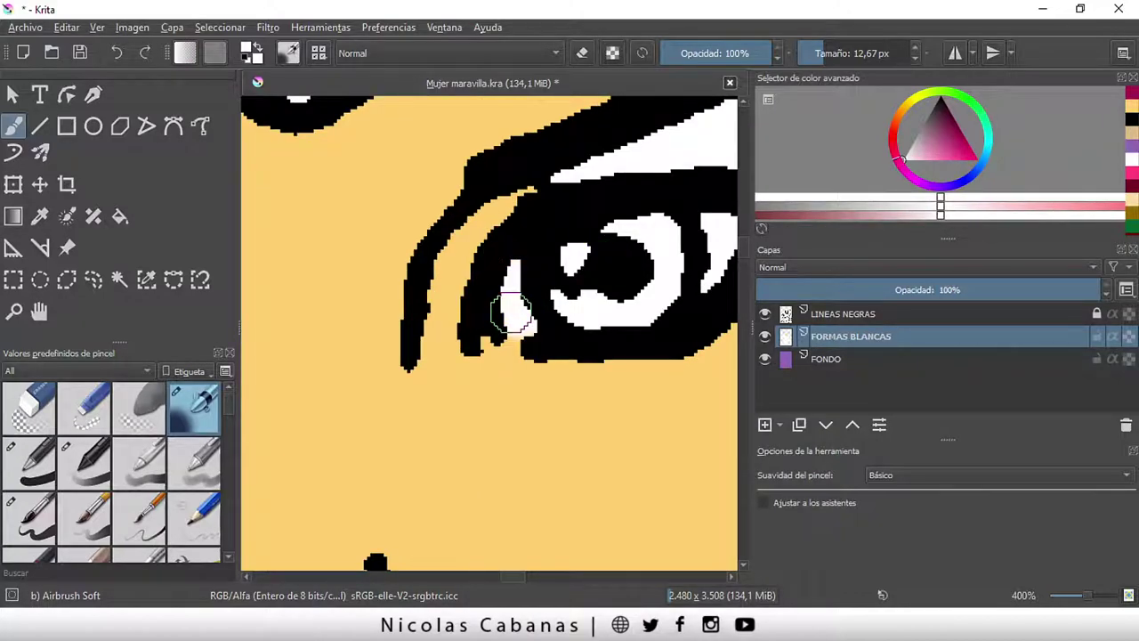
- Airbrush the iris mid blue, then add darker blue strokes at 100% opacity
click(982, 157)
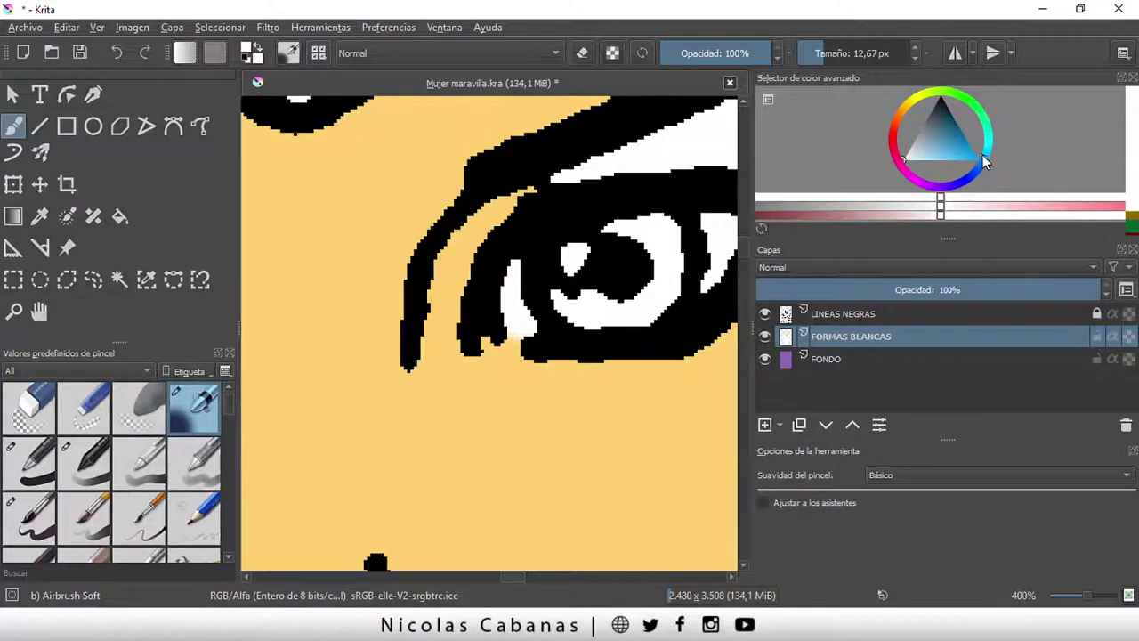
click(965, 138)
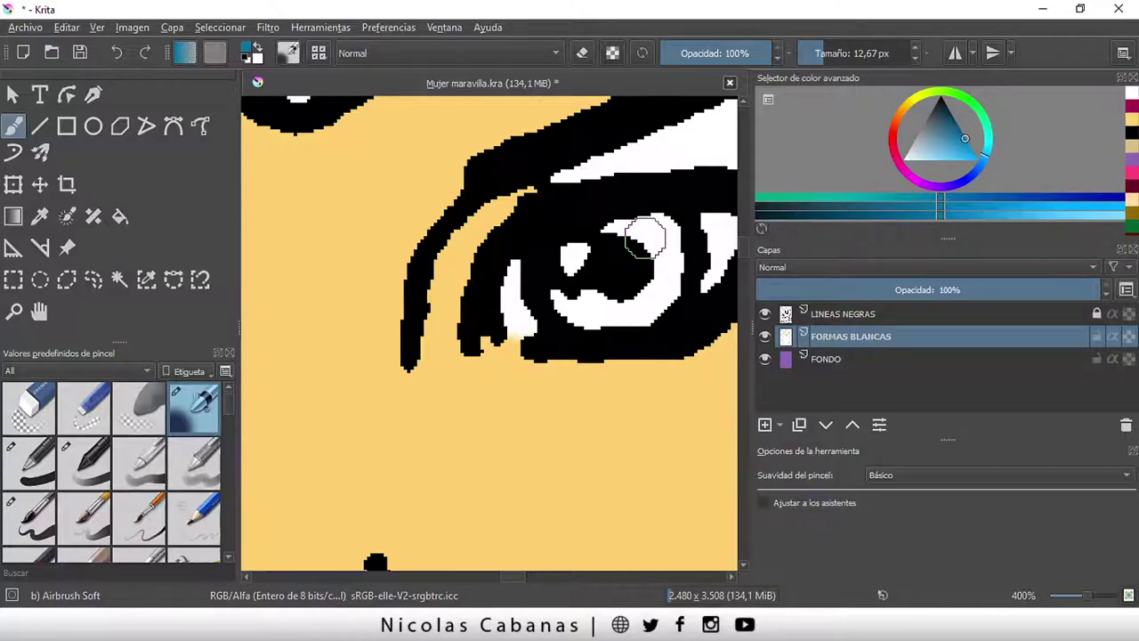
mouse_move(645, 236)
mouse_down()
mouse_move(623, 222)
mouse_move(656, 301)
mouse_up()
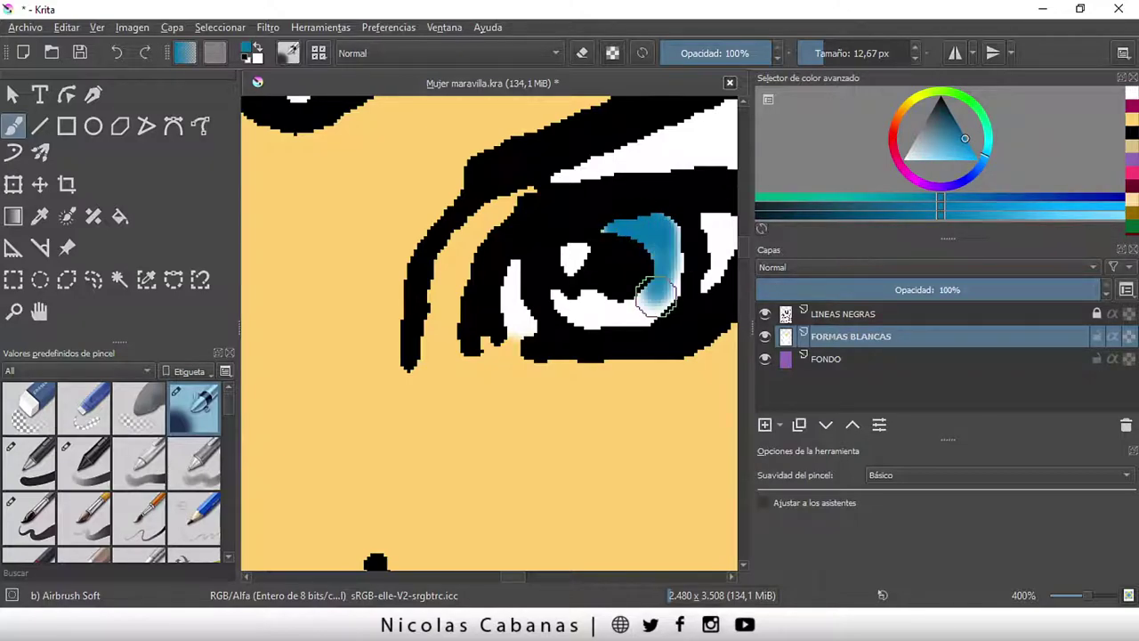
click(708, 54)
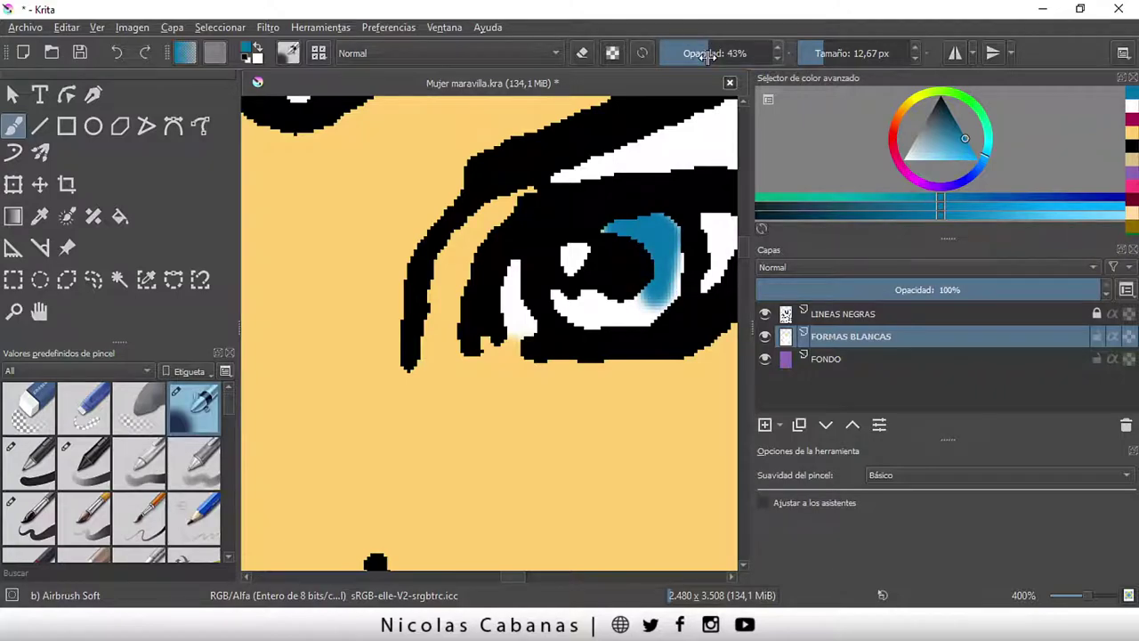
drag(708, 55, 774, 53)
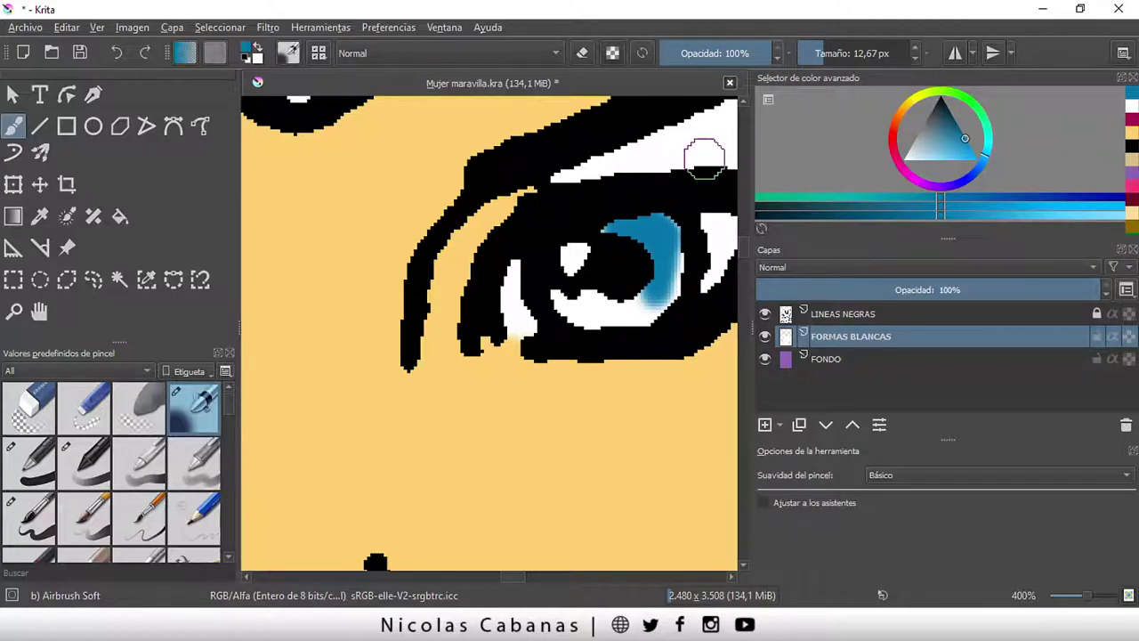
click(687, 55)
drag(689, 55, 774, 53)
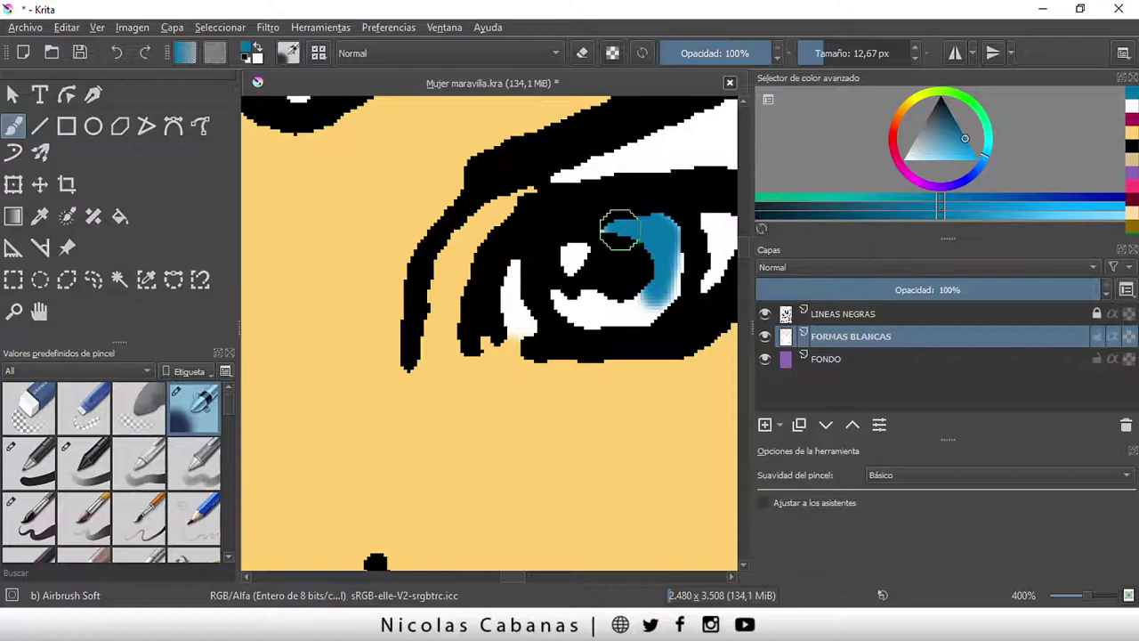
mouse_move(623, 234)
mouse_down()
mouse_move(656, 234)
mouse_move(644, 311)
mouse_move(600, 303)
mouse_move(611, 310)
mouse_move(590, 317)
mouse_move(602, 311)
mouse_up()
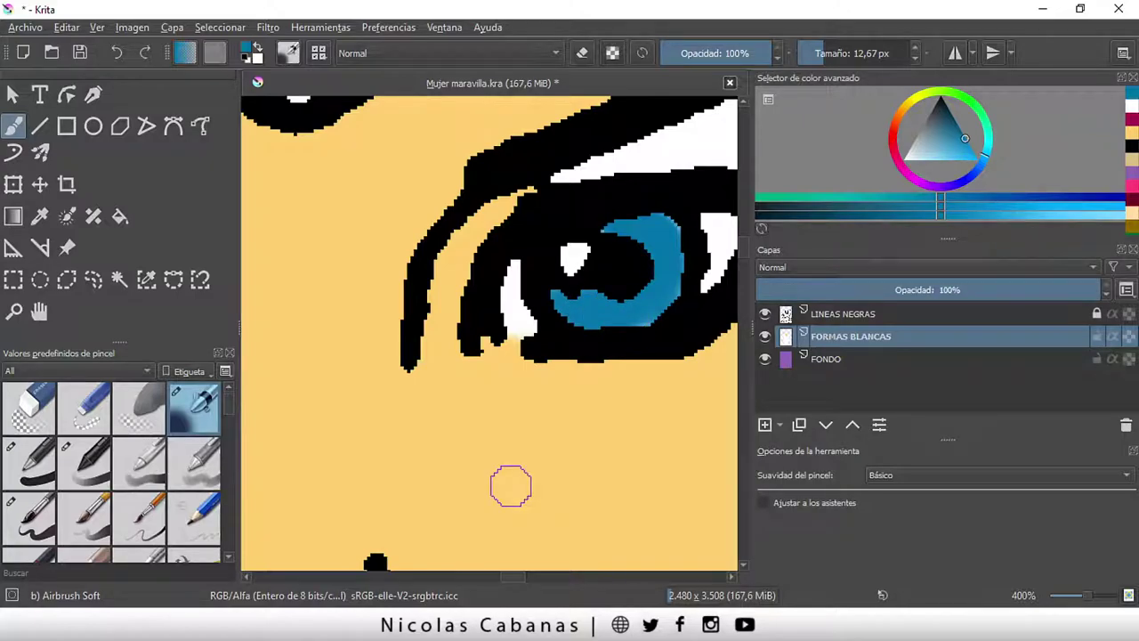
key(minus)
key(minus)
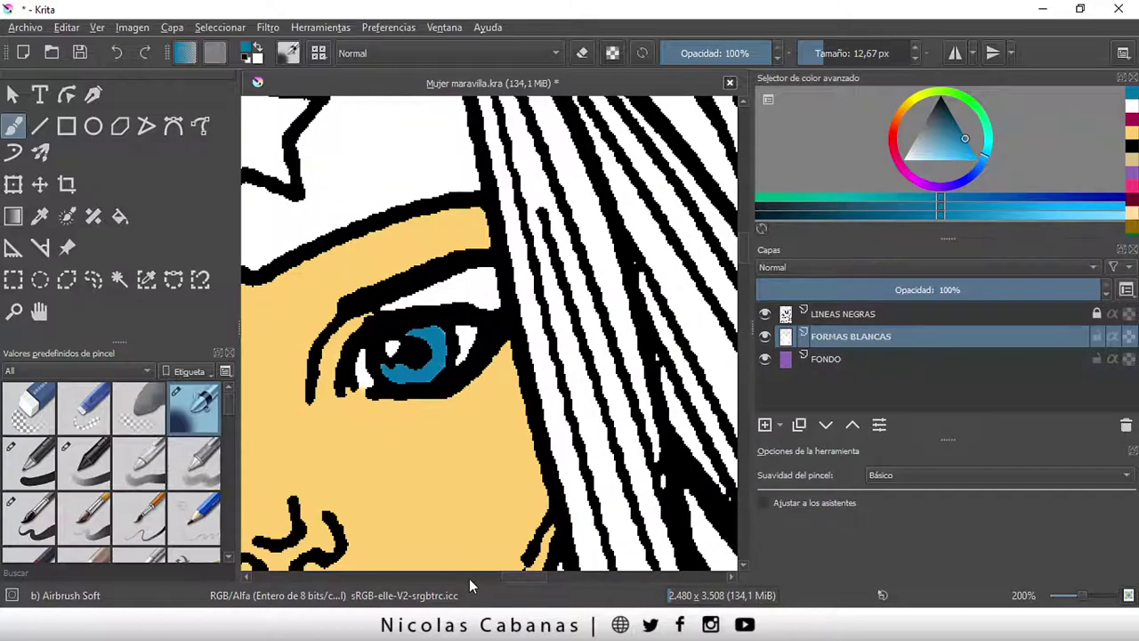
- Sample the face's skin yellow and paint it over the white above the eye
drag(516, 577, 505, 575)
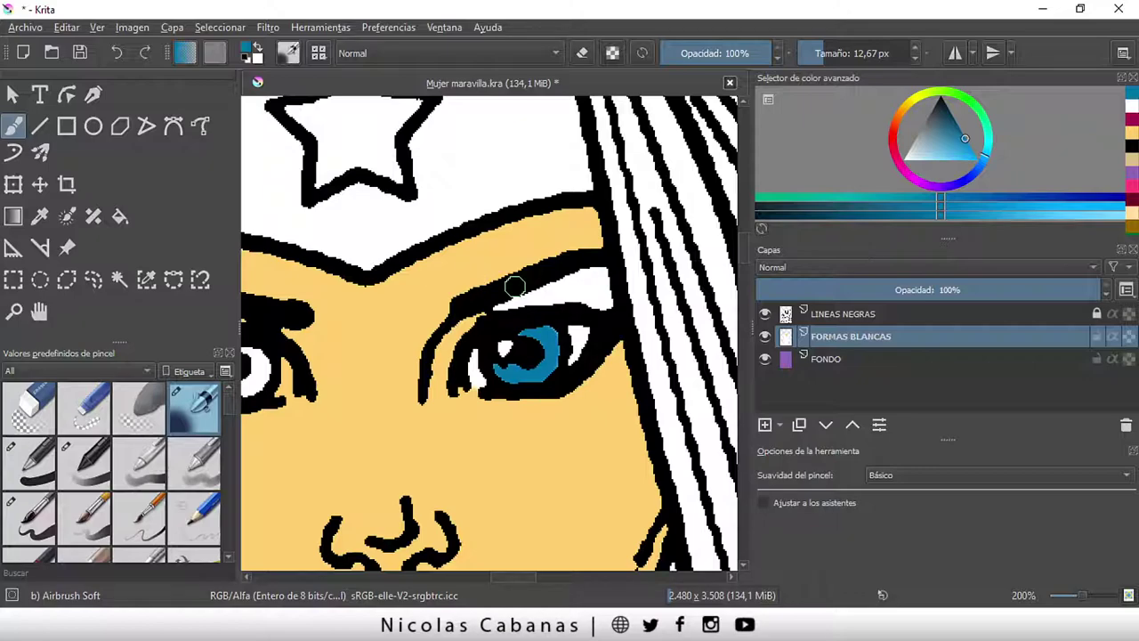
click(49, 218)
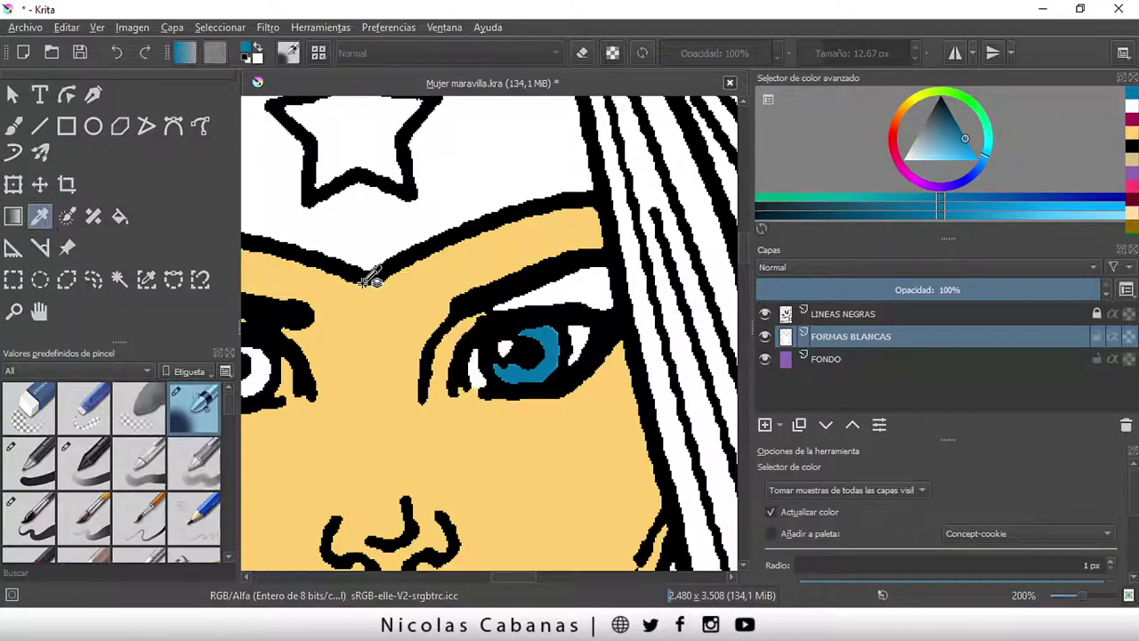
click(455, 261)
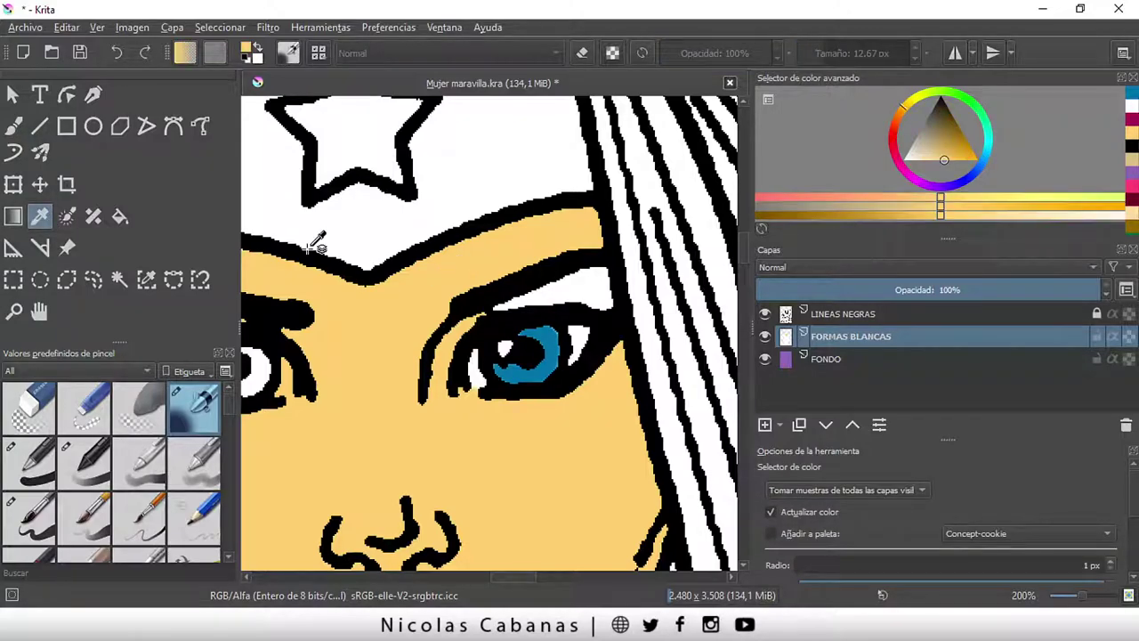
key(b)
ctrl+scroll(583, 287, up, 1)
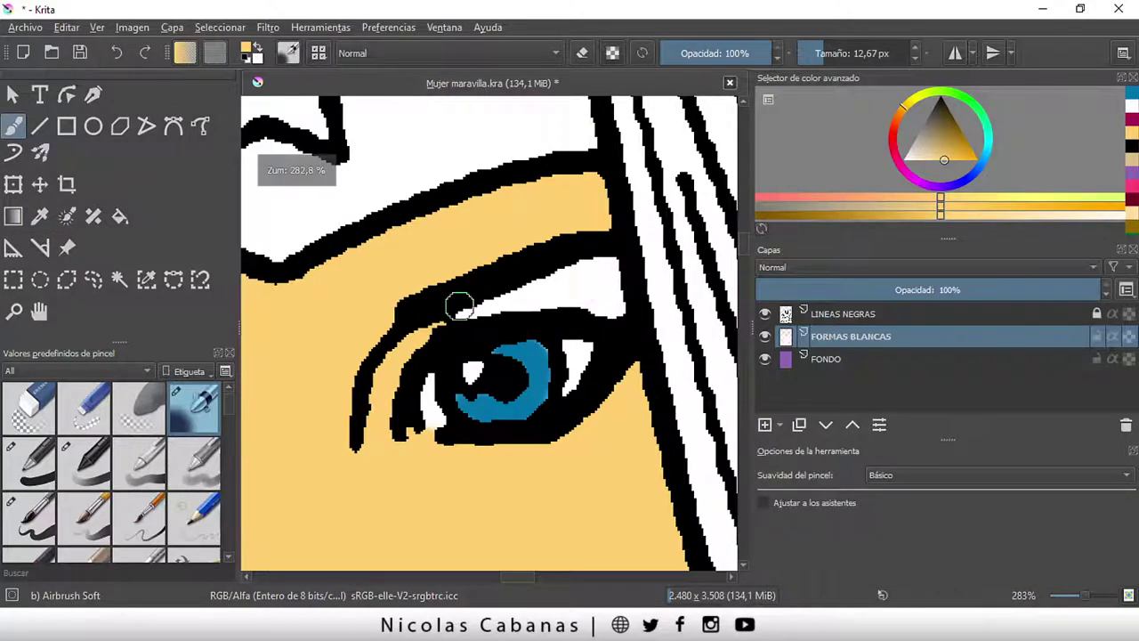
mouse_move(460, 306)
mouse_down()
mouse_move(605, 249)
mouse_move(623, 304)
mouse_move(601, 269)
mouse_move(590, 303)
mouse_move(569, 290)
mouse_move(599, 263)
mouse_up()
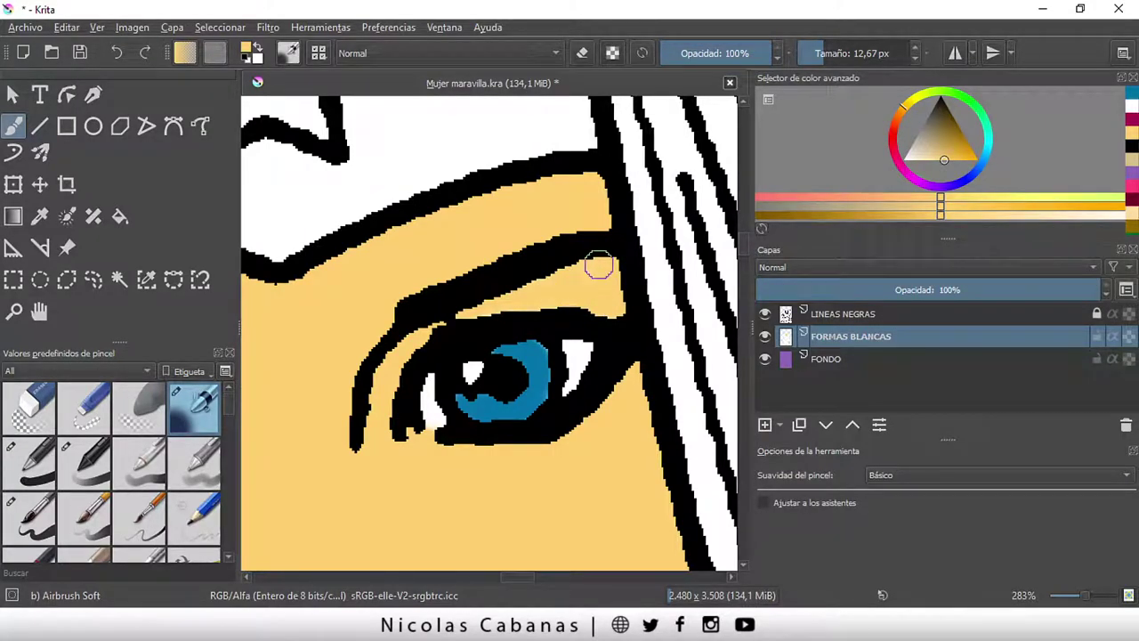
- Paint white over part of the left eye's outline, then bring the right eye into view
key(minus)
key(minus)
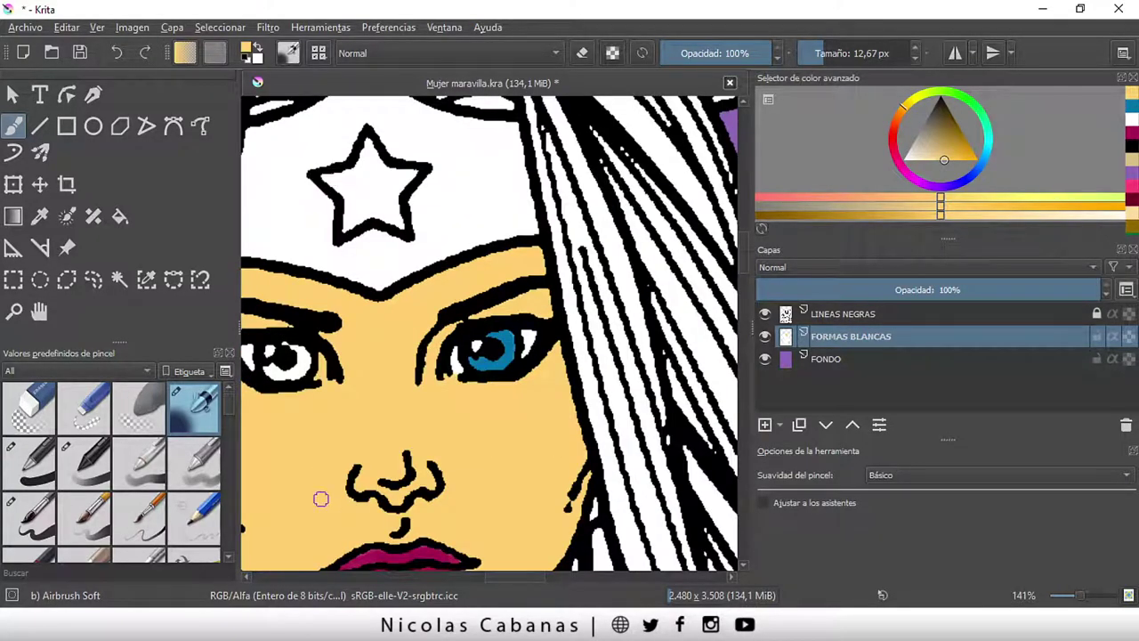
mouse_move(489, 578)
mouse_down()
mouse_move(470, 577)
mouse_move(518, 577)
mouse_up()
key(plus)
key(plus)
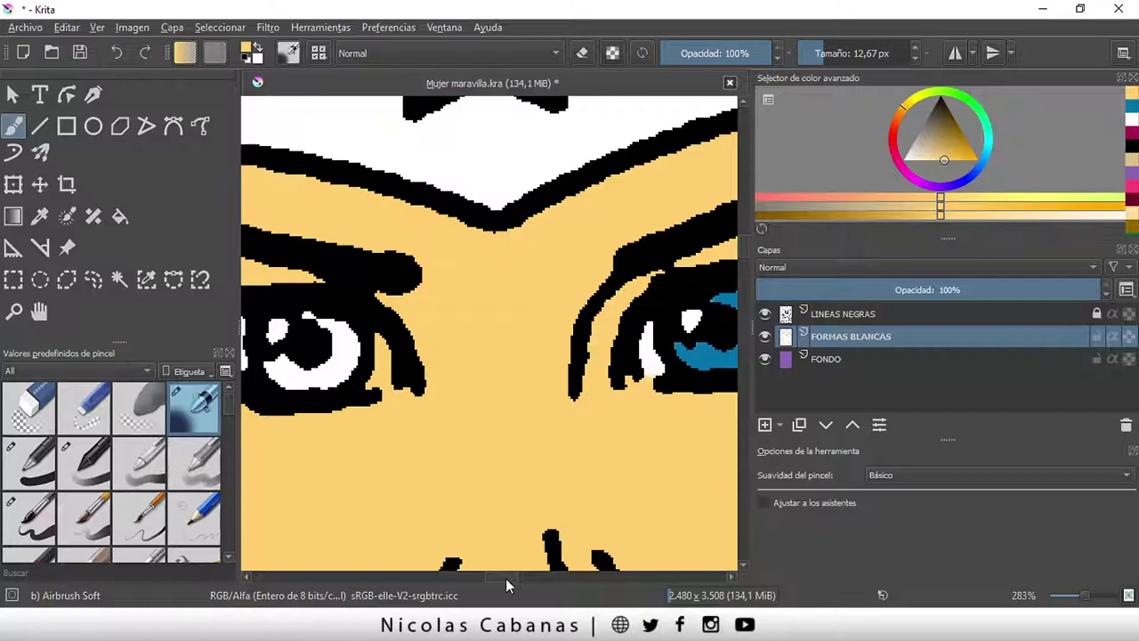
drag(505, 578, 498, 574)
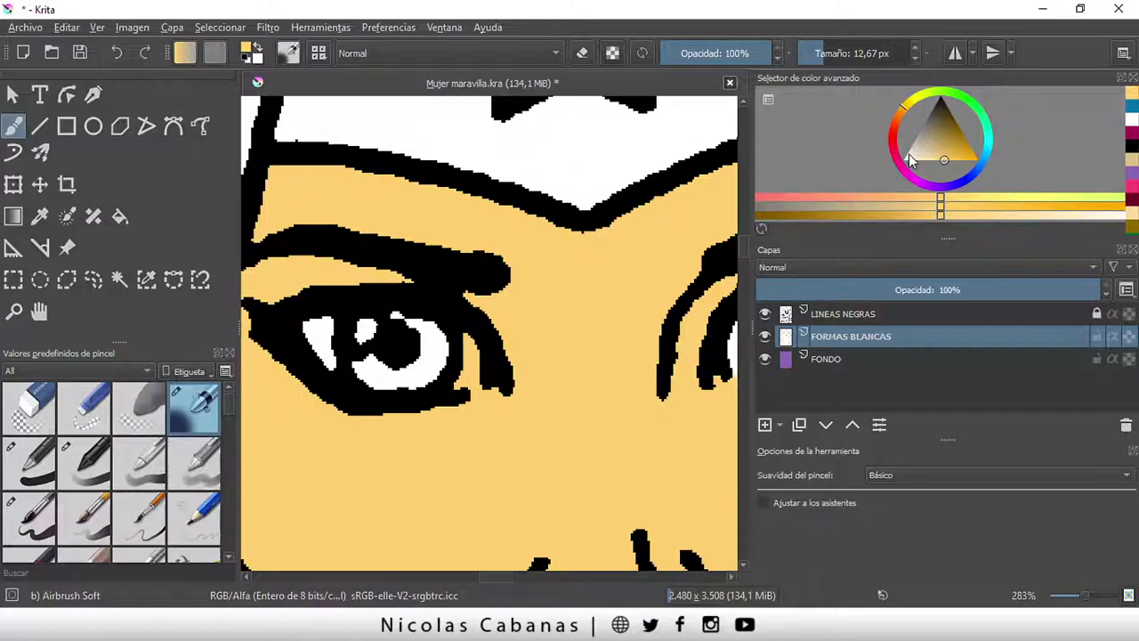
key(x)
mouse_move(462, 365)
mouse_down()
mouse_move(465, 343)
mouse_move(462, 373)
mouse_move(485, 377)
mouse_up()
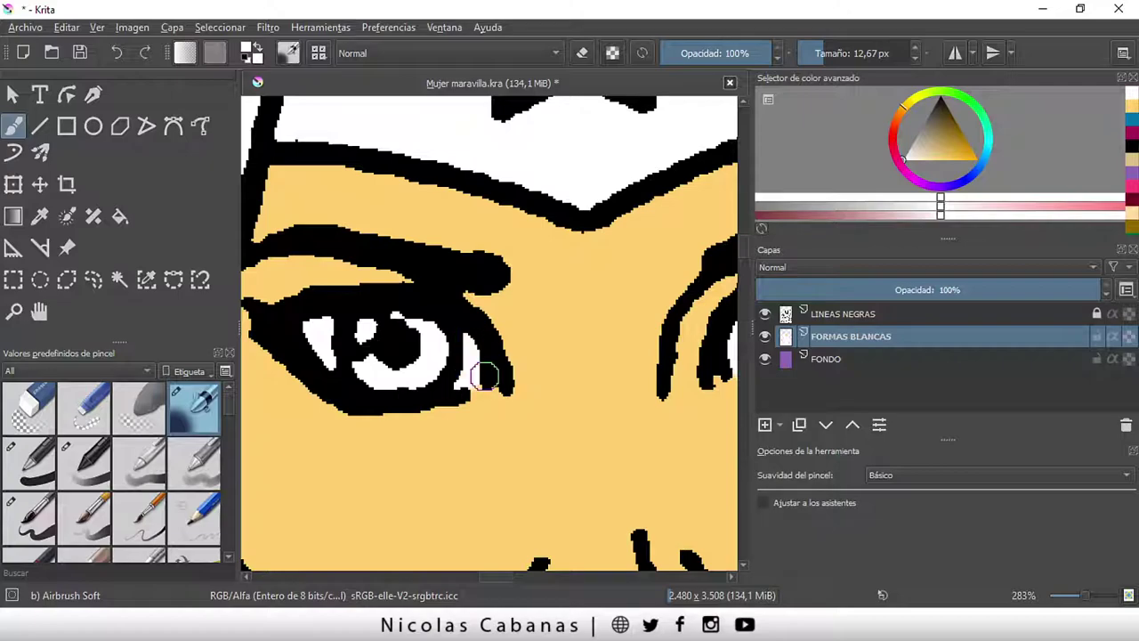
scroll(485, 378, down, 1)
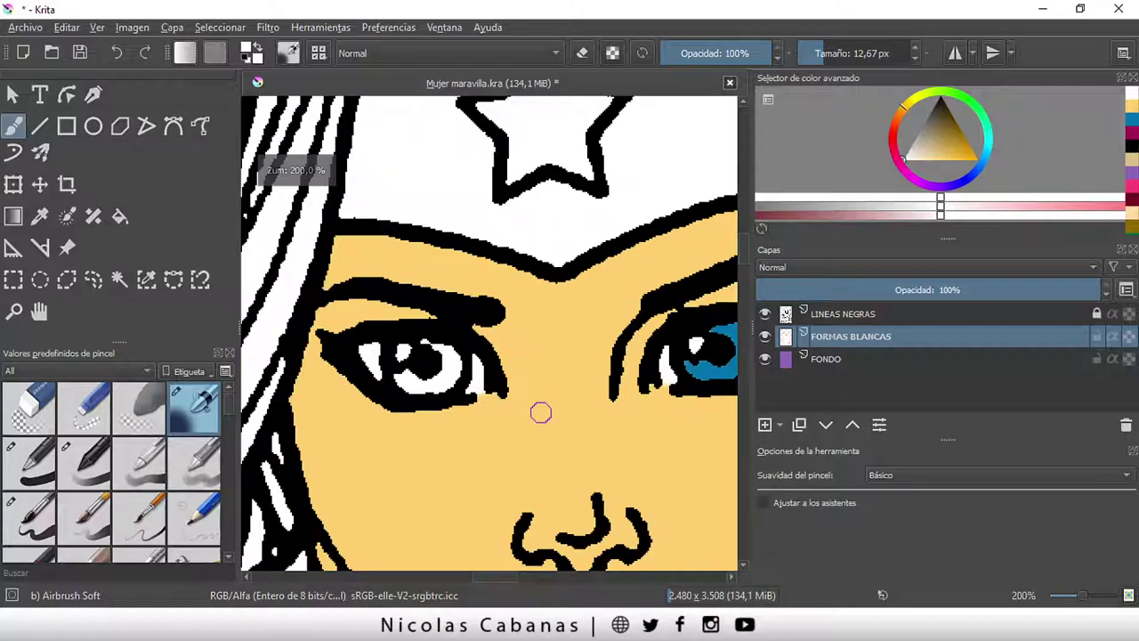
drag(541, 412, 465, 399)
- Sample the right iris blue and paint it into the left eye's iris
key(p)
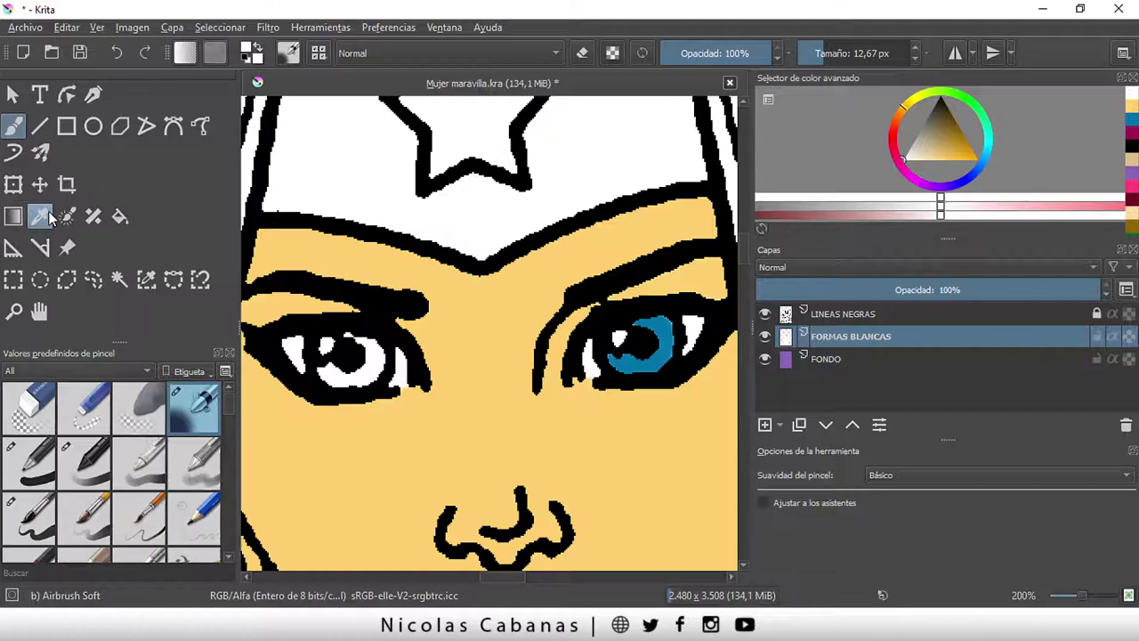
click(639, 347)
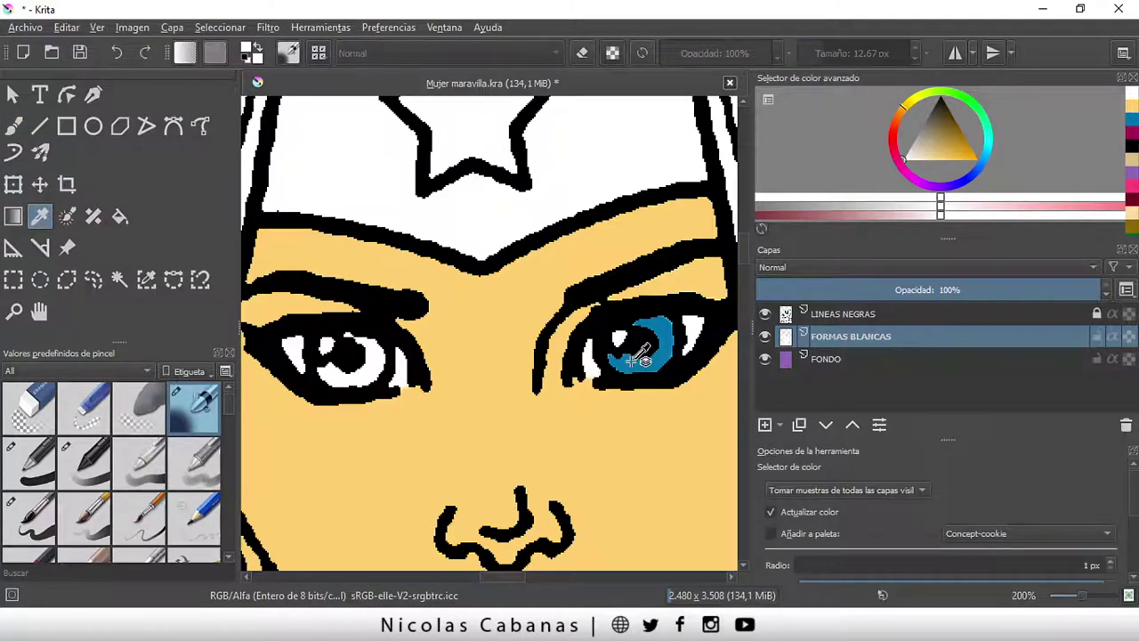
click(24, 131)
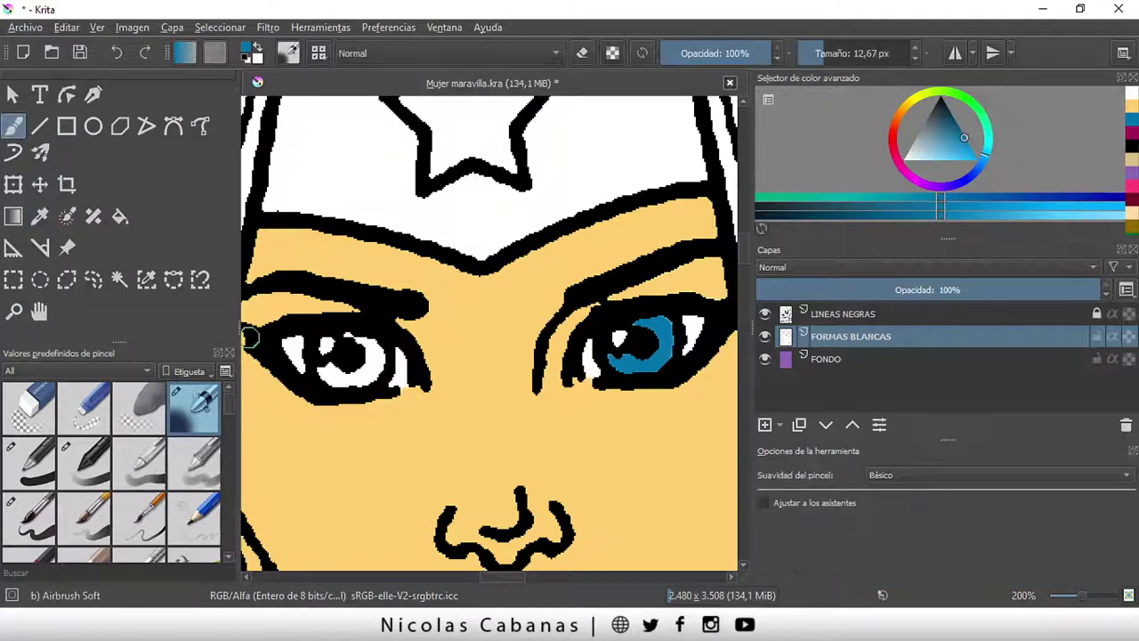
mouse_move(328, 369)
mouse_down()
mouse_move(318, 374)
mouse_move(338, 380)
mouse_move(356, 336)
mouse_move(344, 330)
mouse_move(379, 367)
mouse_move(355, 383)
mouse_move(469, 372)
mouse_up()
scroll(355, 382, down, 3)
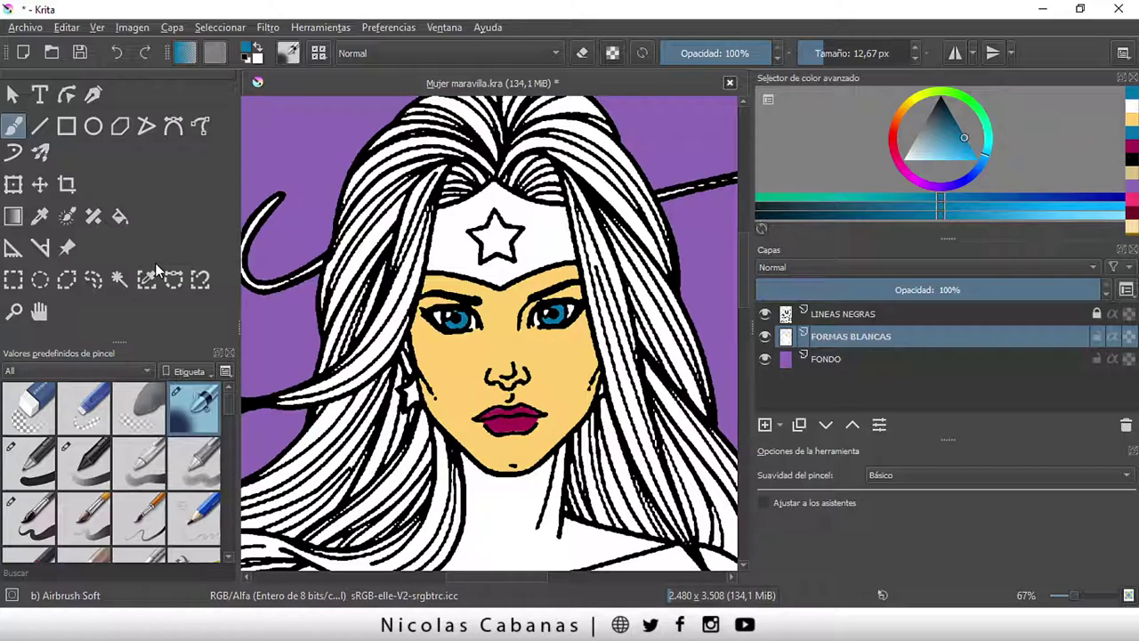
- Magic-wand select the star on the tiara
click(119, 279)
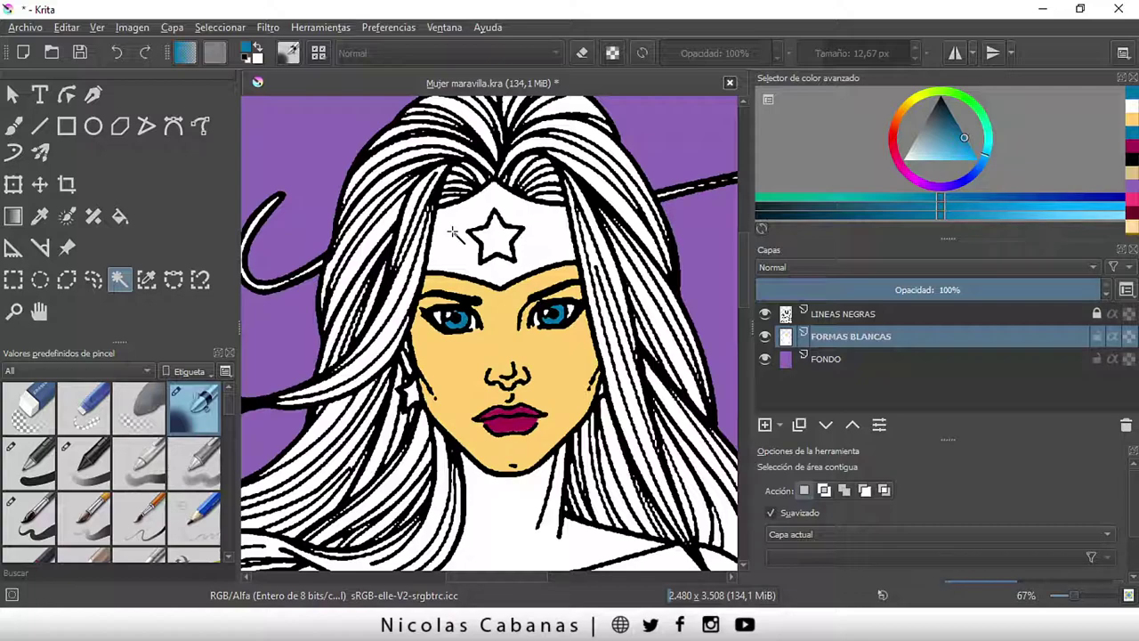
click(494, 235)
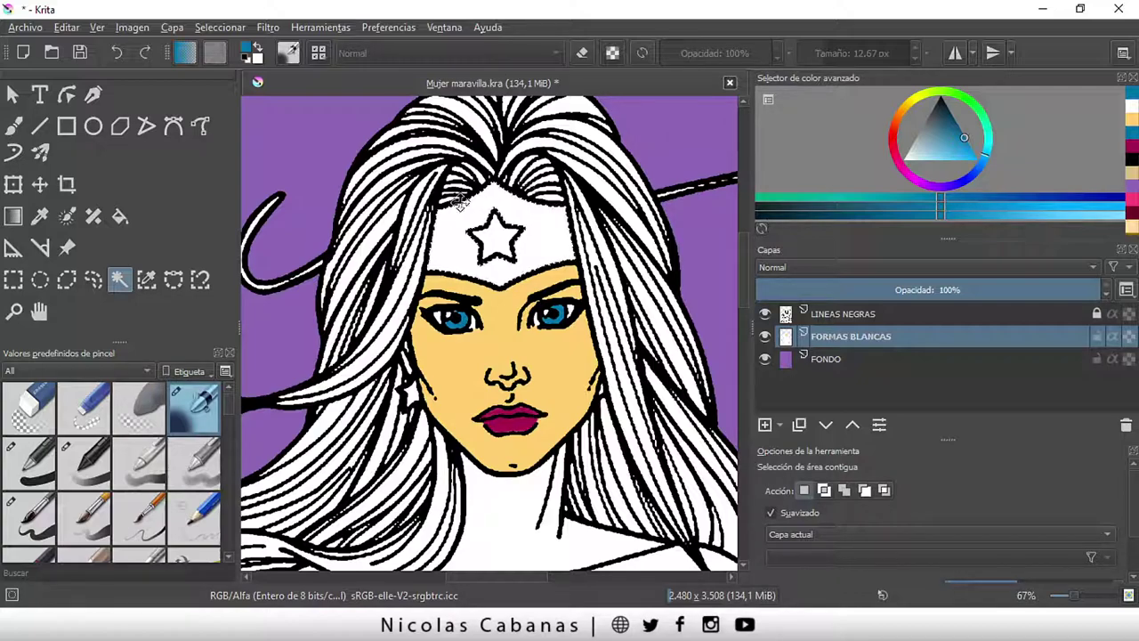
scroll(481, 194, up, 2)
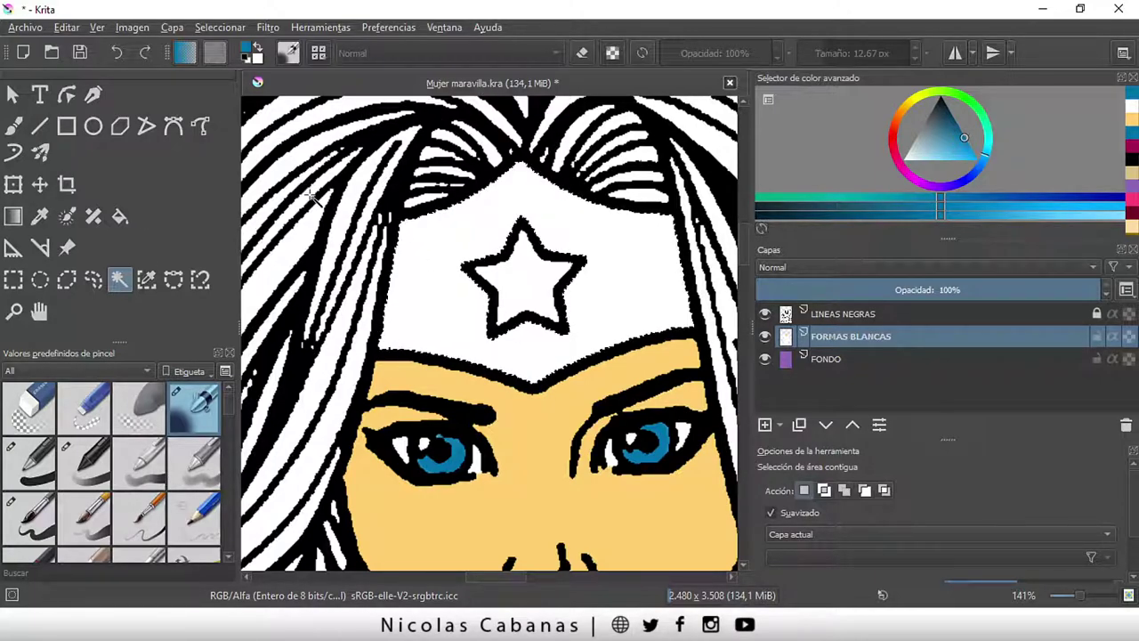
- Pick a bright saturated yellow and bucket-fill the headband around the star
click(120, 217)
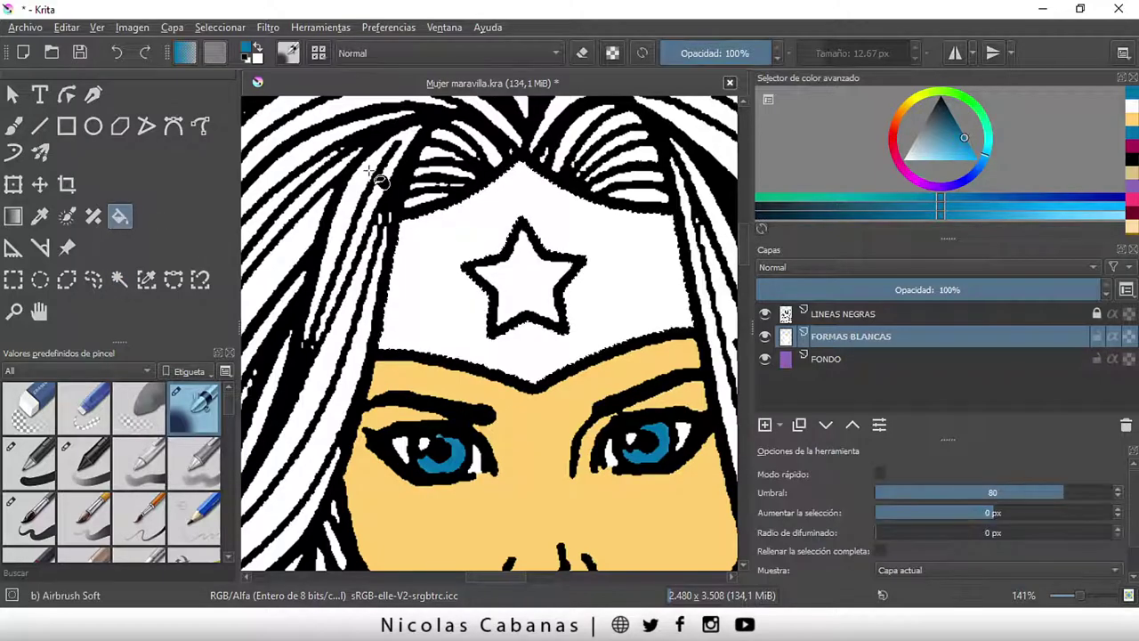
drag(905, 113, 919, 95)
click(944, 147)
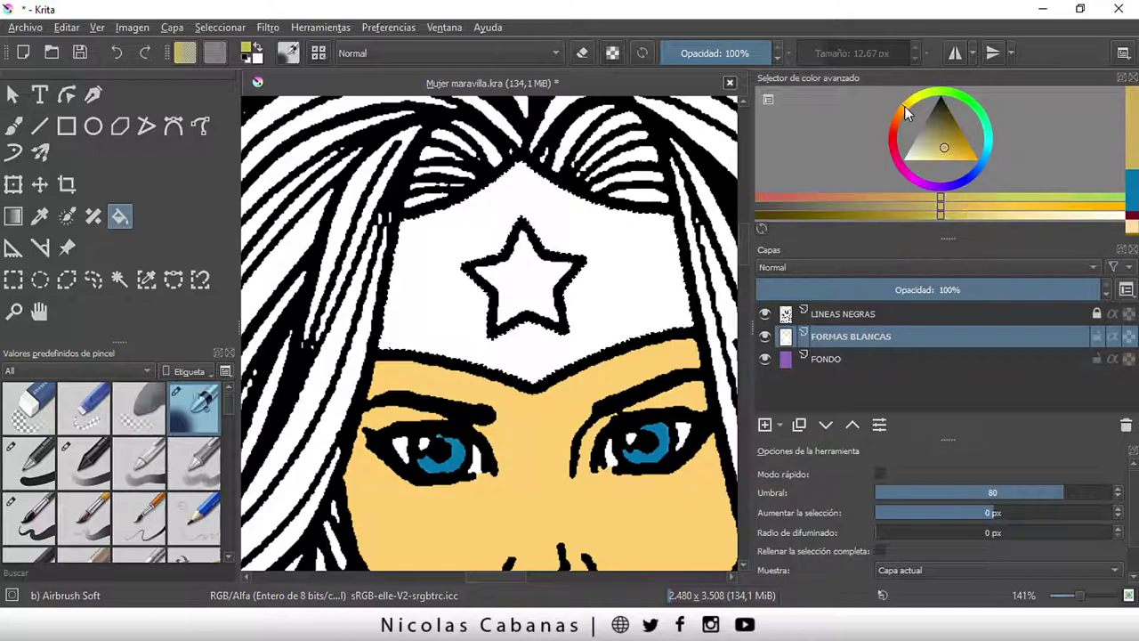
mouse_move(920, 98)
mouse_down()
mouse_move(905, 112)
mouse_move(923, 100)
mouse_up()
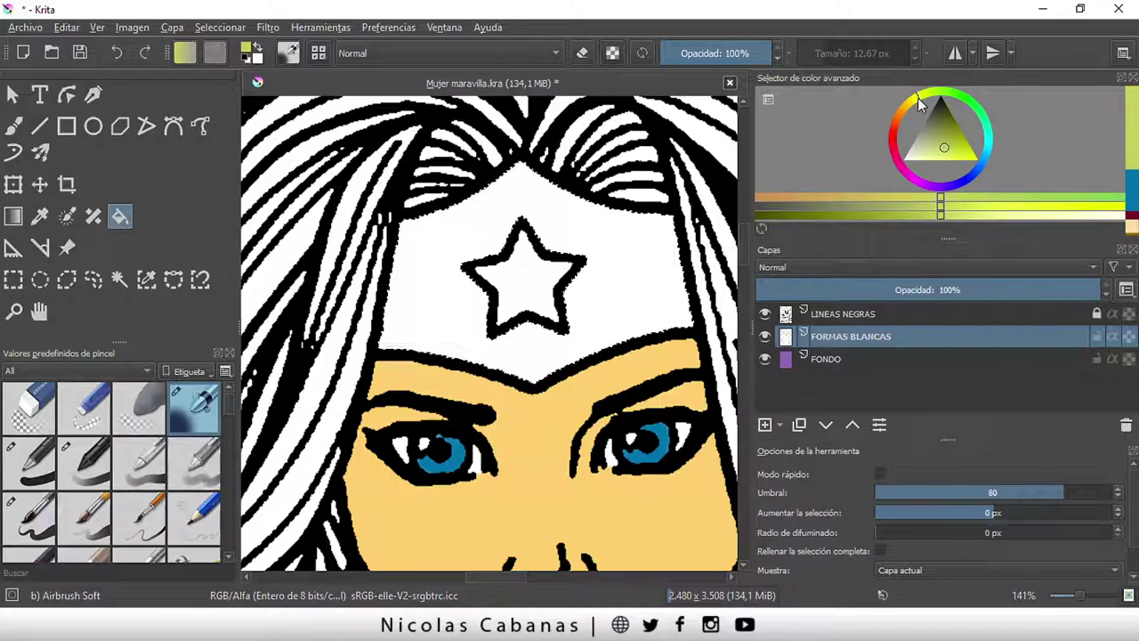
drag(955, 154, 979, 161)
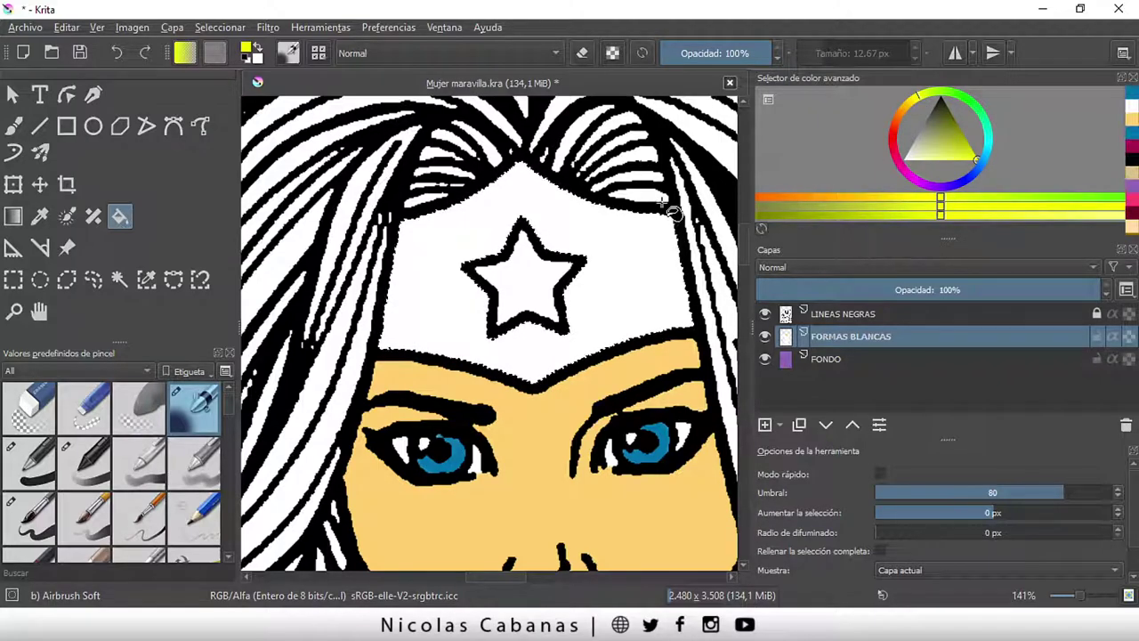
click(600, 234)
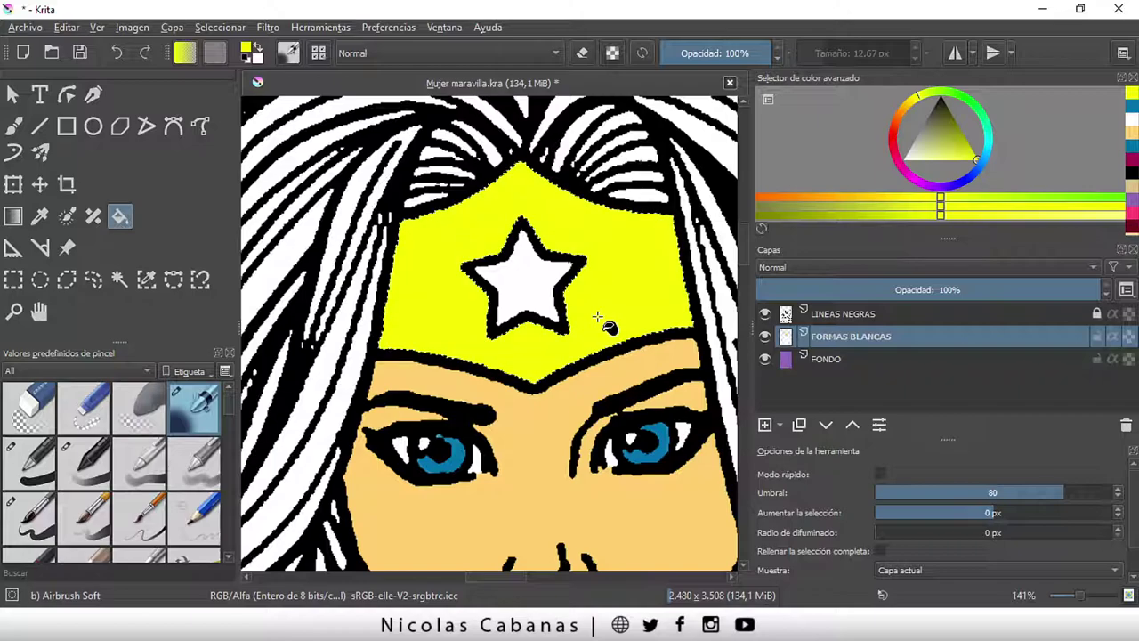
scroll(606, 356, down, 3)
scroll(668, 449, up, 1)
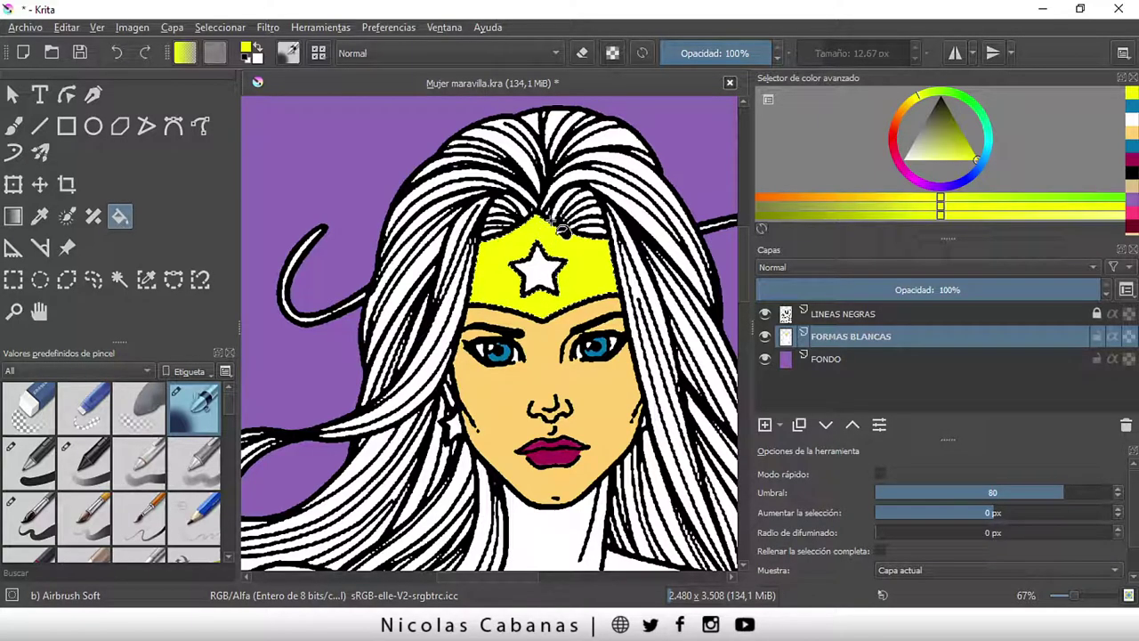
scroll(552, 262, up, 1)
scroll(534, 302, down, 1)
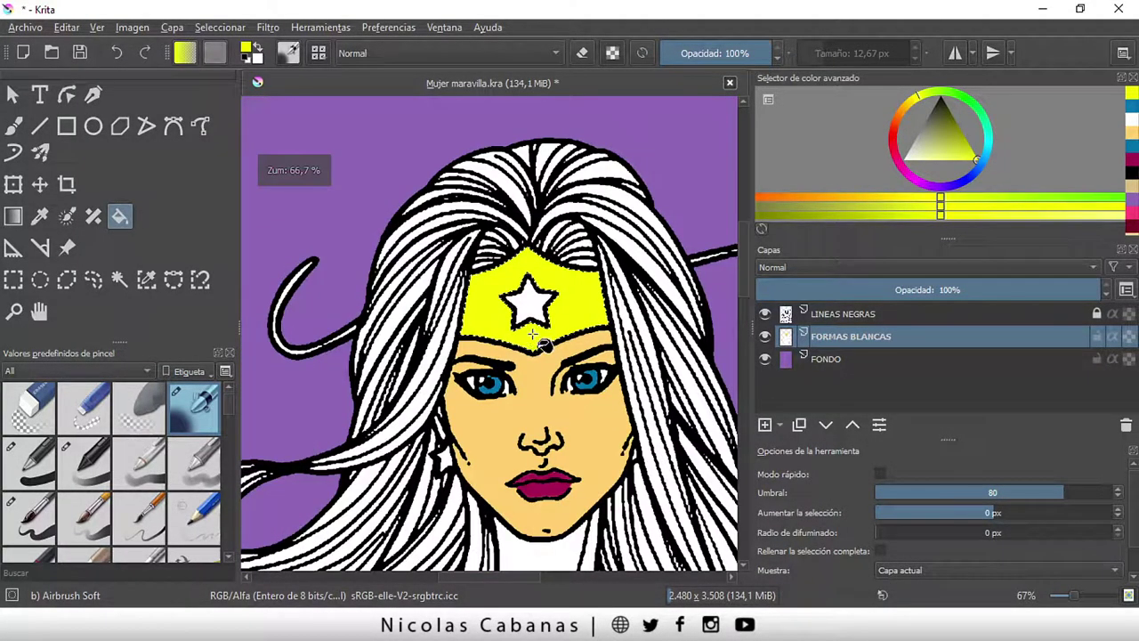
scroll(498, 339, up, 1)
scroll(412, 266, up, 1)
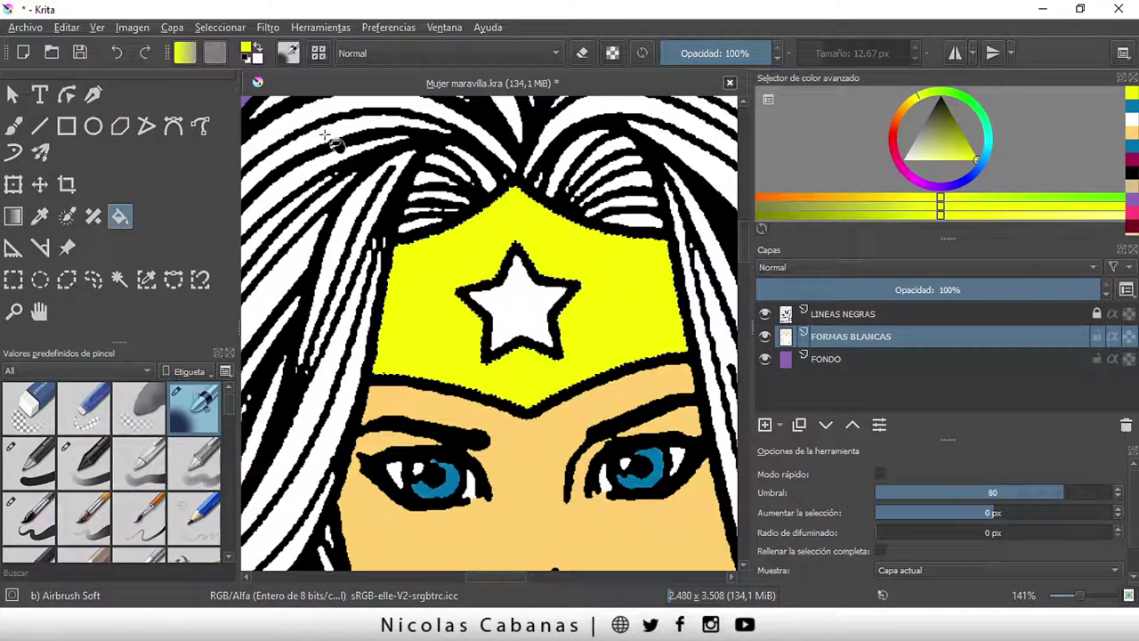
- Clear the old selection and magic-wand select the white star
click(218, 27)
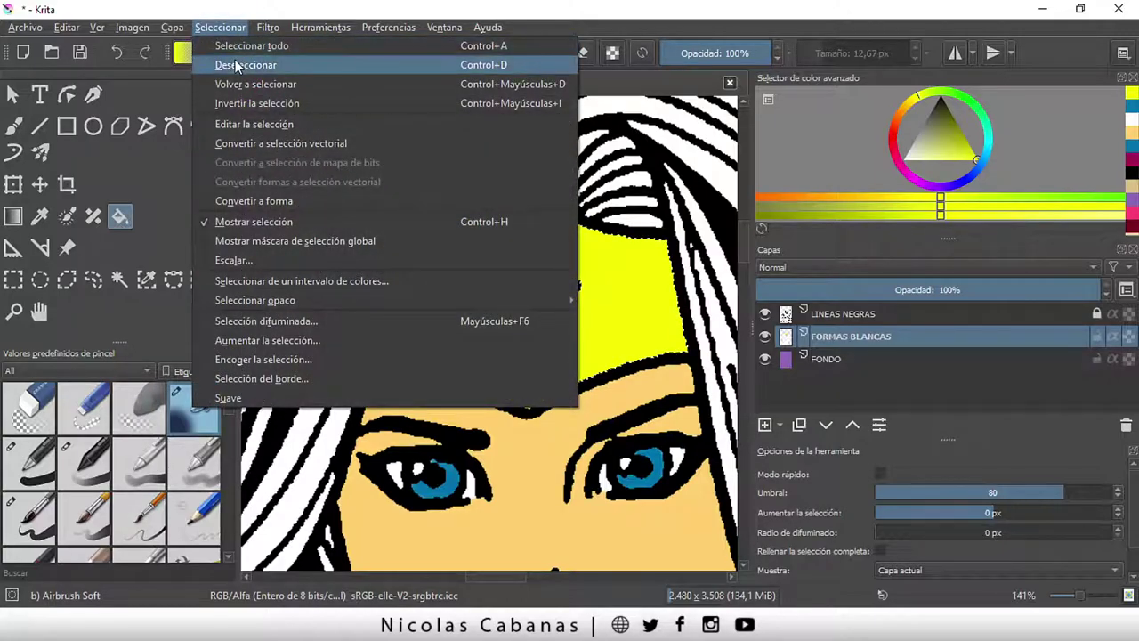
click(230, 68)
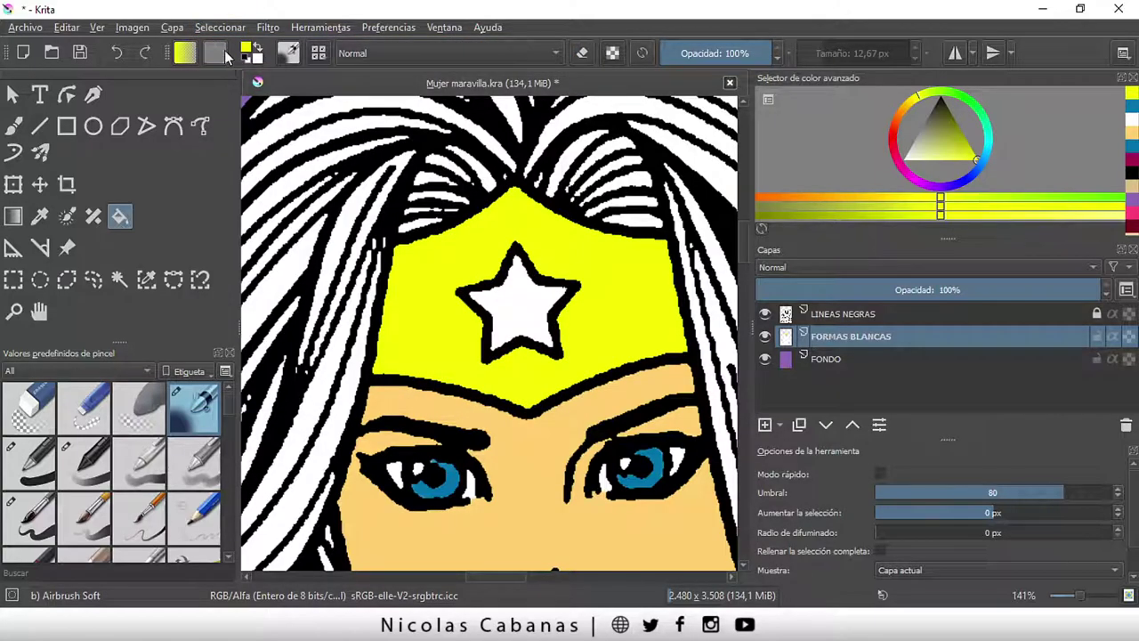
click(219, 30)
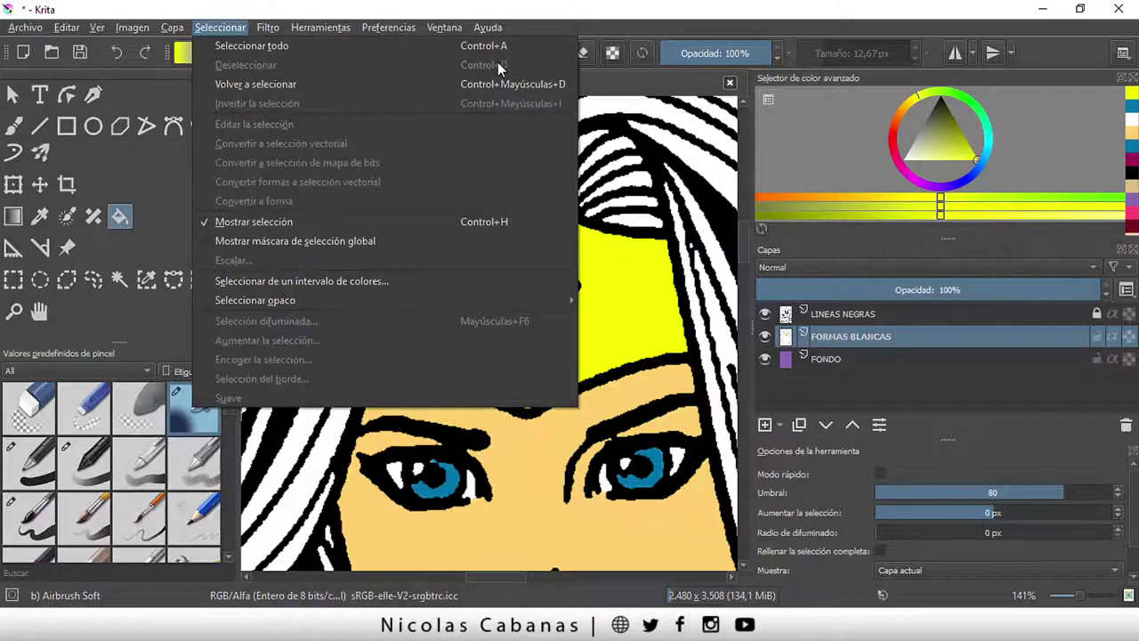
click(526, 22)
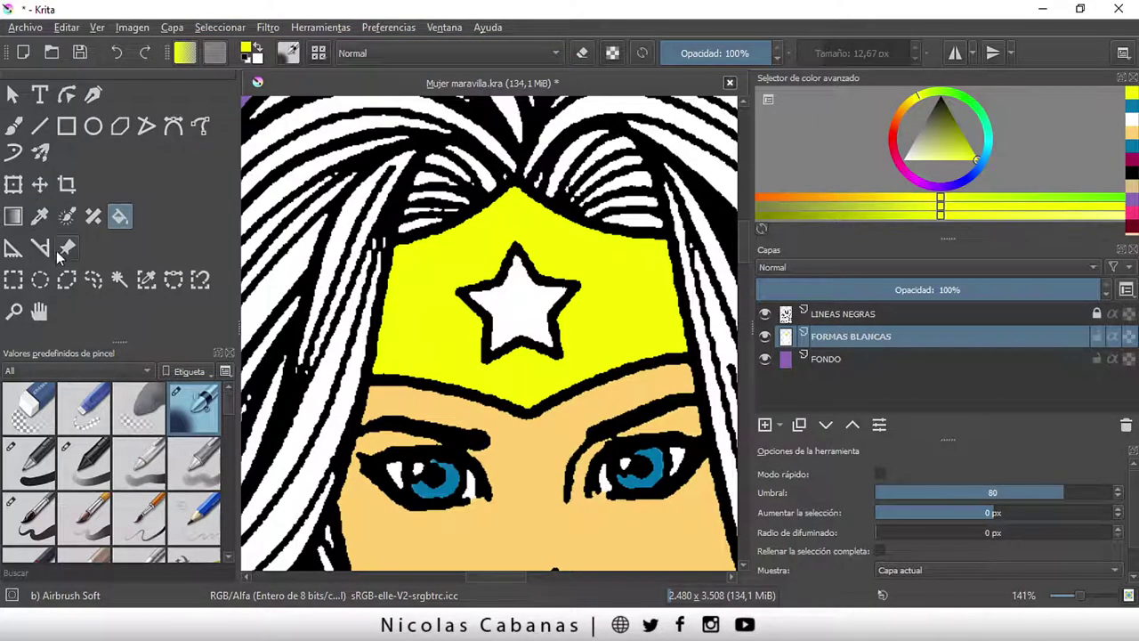
click(119, 279)
click(512, 308)
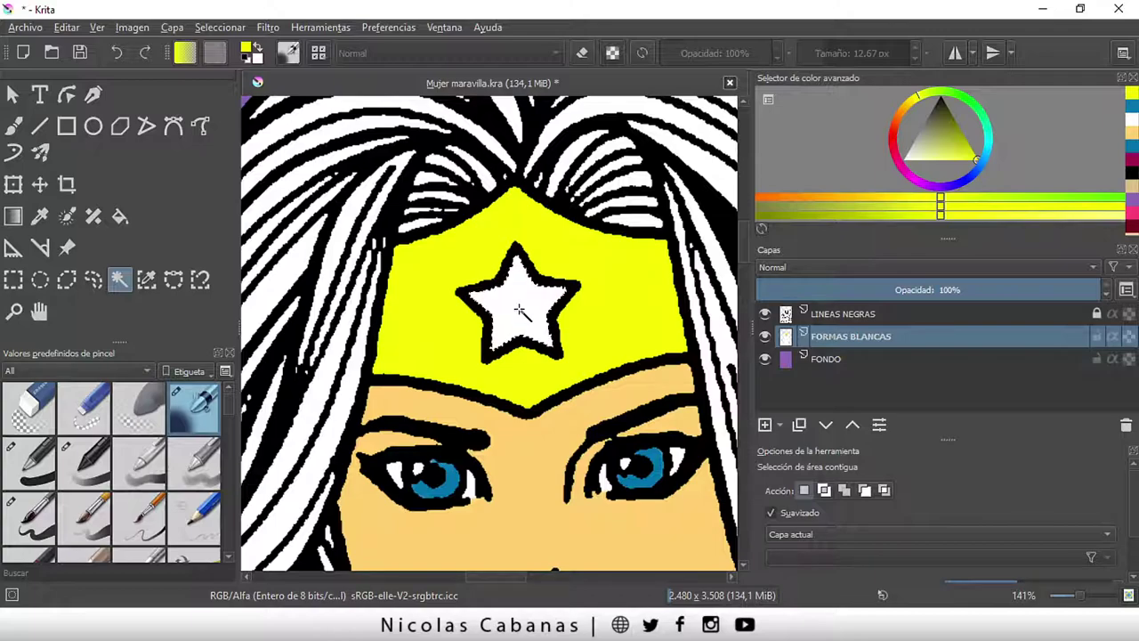
click(214, 27)
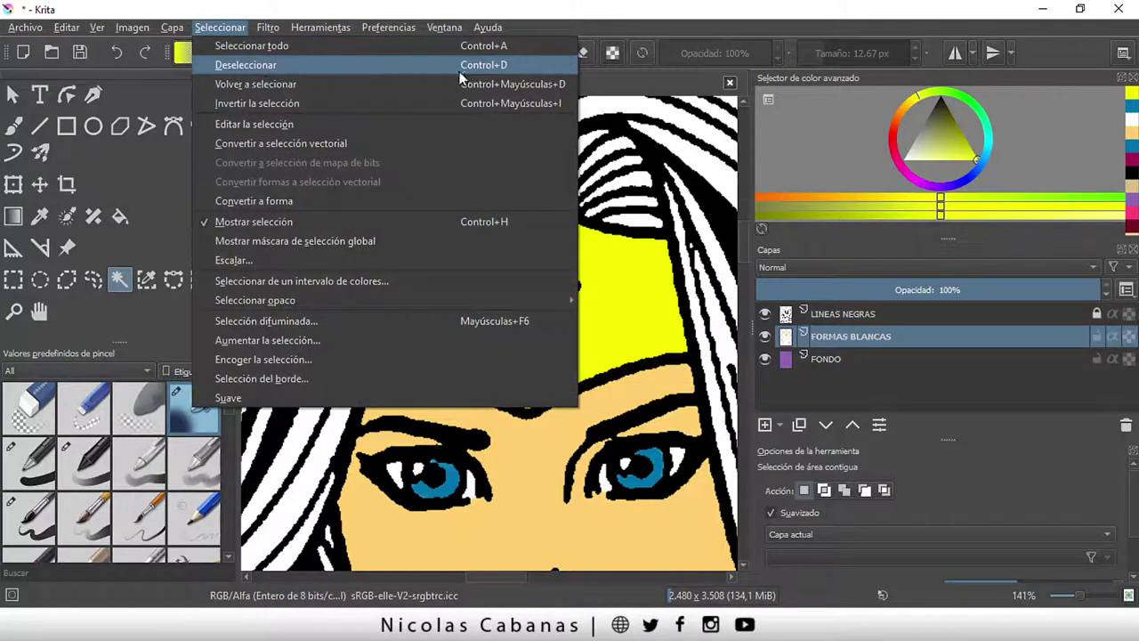
click(553, 19)
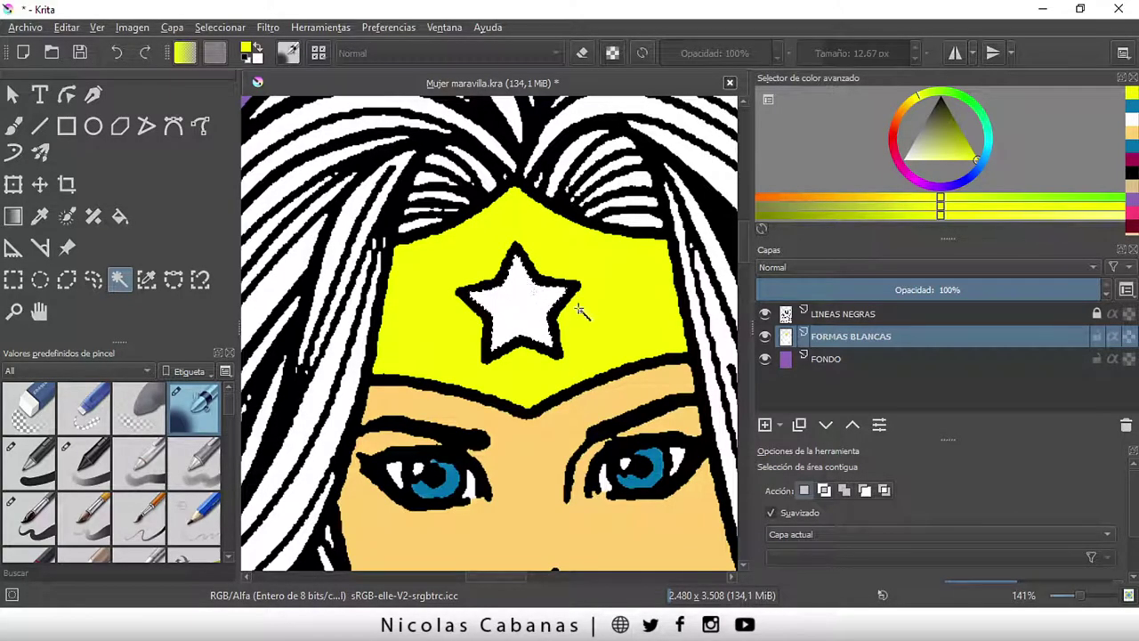
- Pick a deep cyan and bucket-fill the selected star with it
click(122, 219)
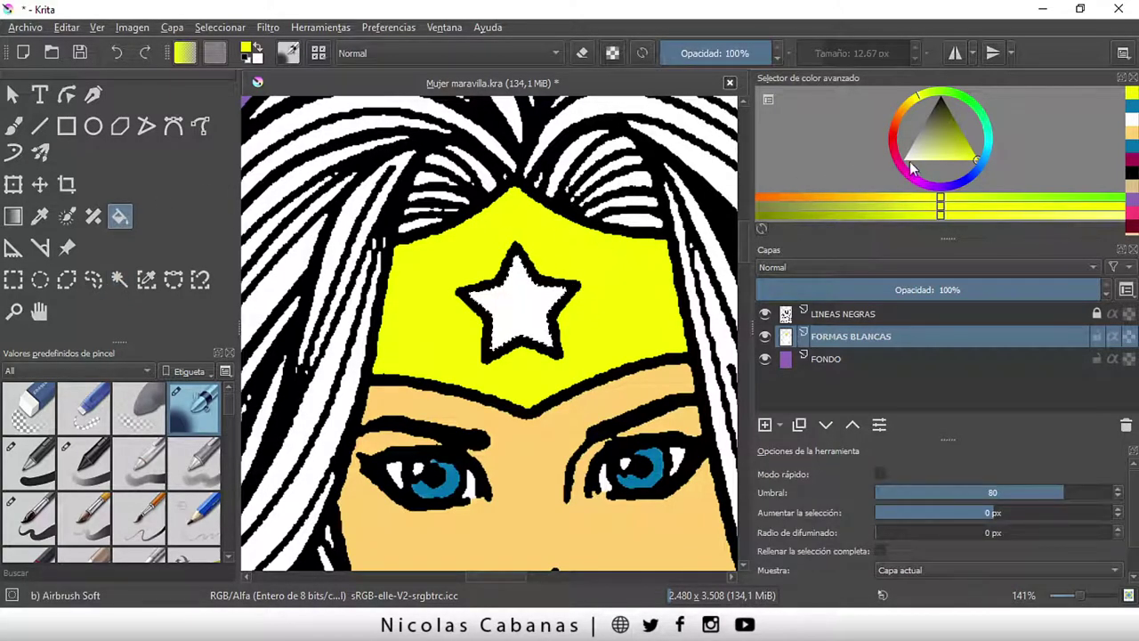
click(982, 150)
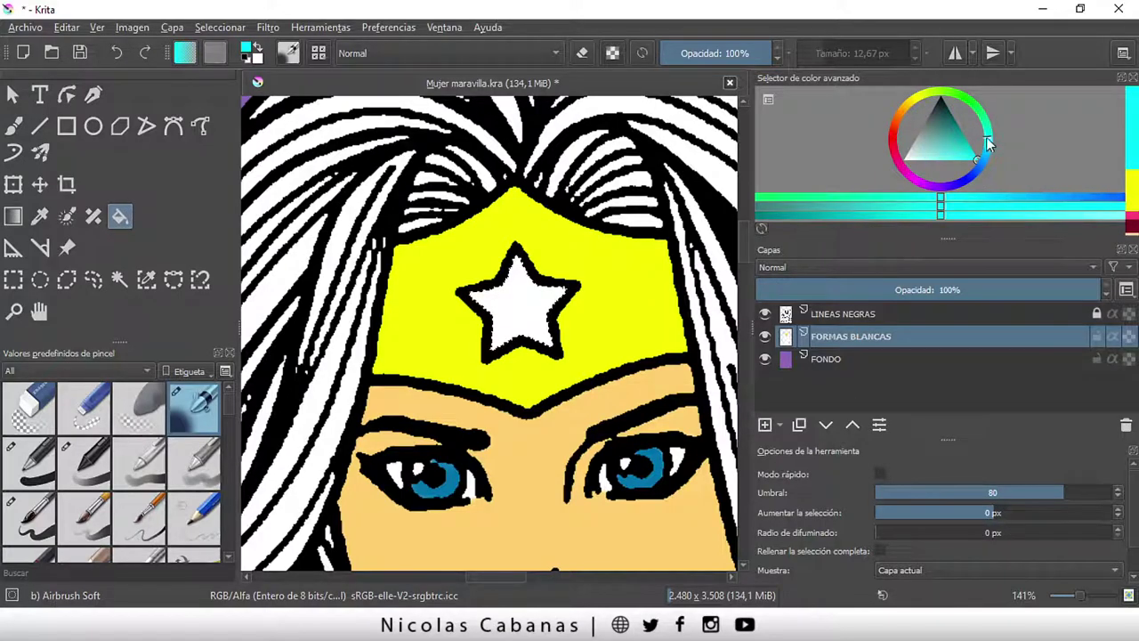
drag(973, 149, 966, 141)
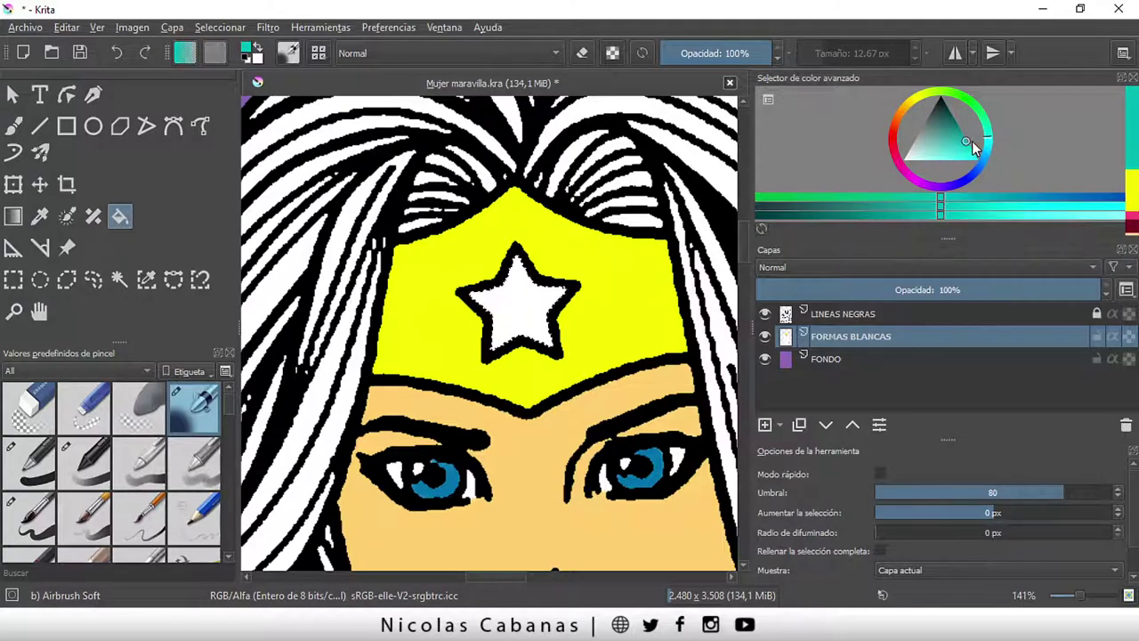
click(534, 307)
scroll(420, 345, down, 3)
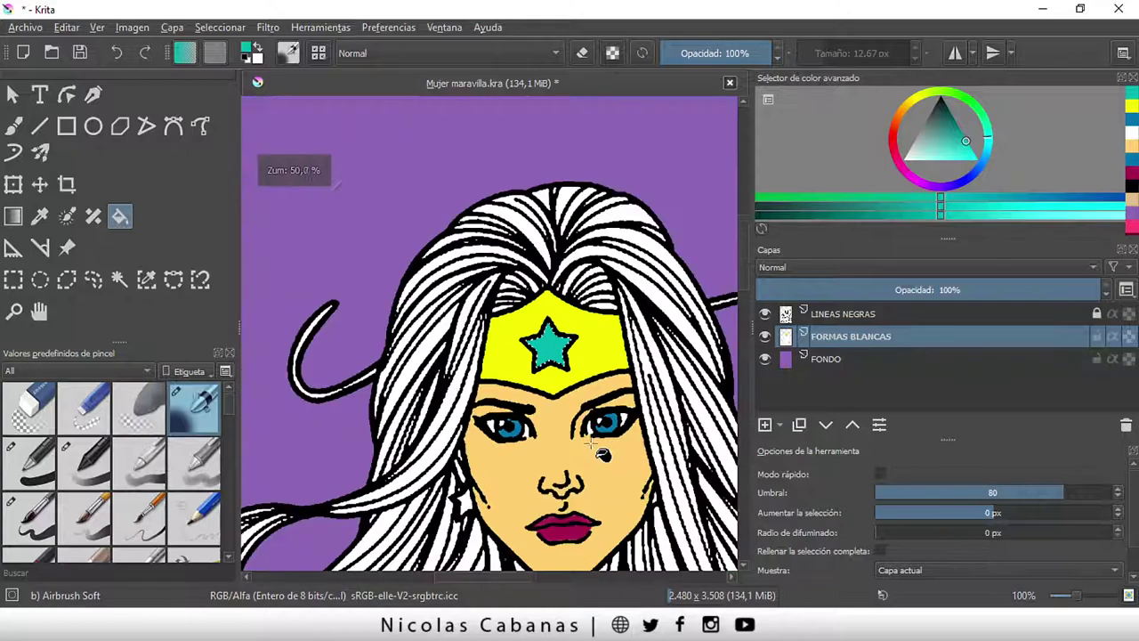
scroll(420, 346, down, 2)
scroll(503, 365, up, 1)
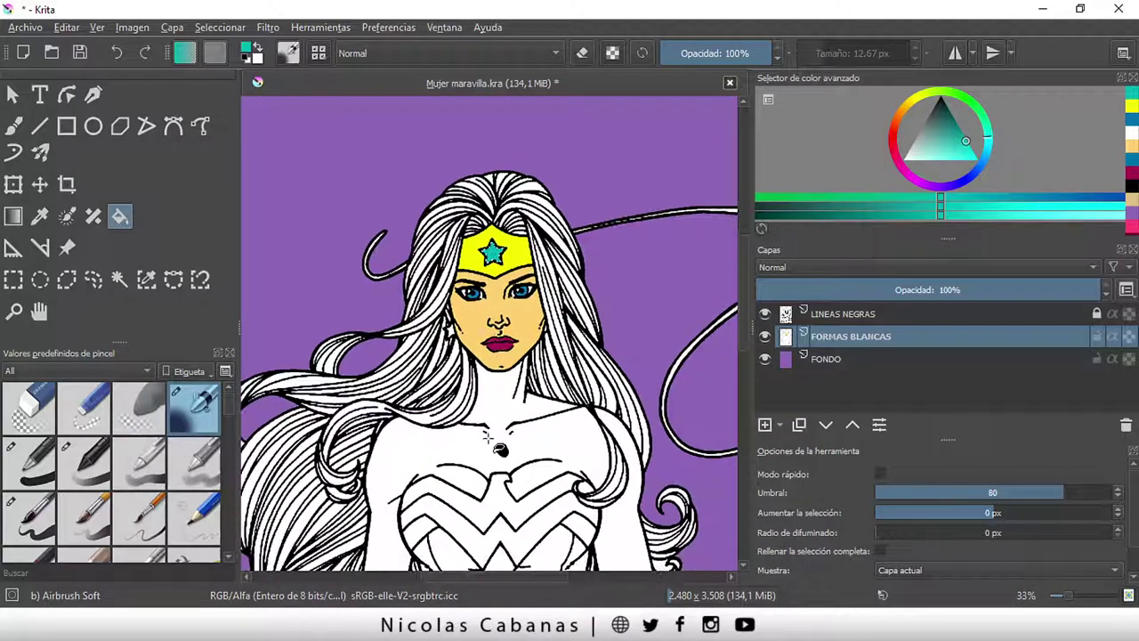
scroll(477, 469, up, 1)
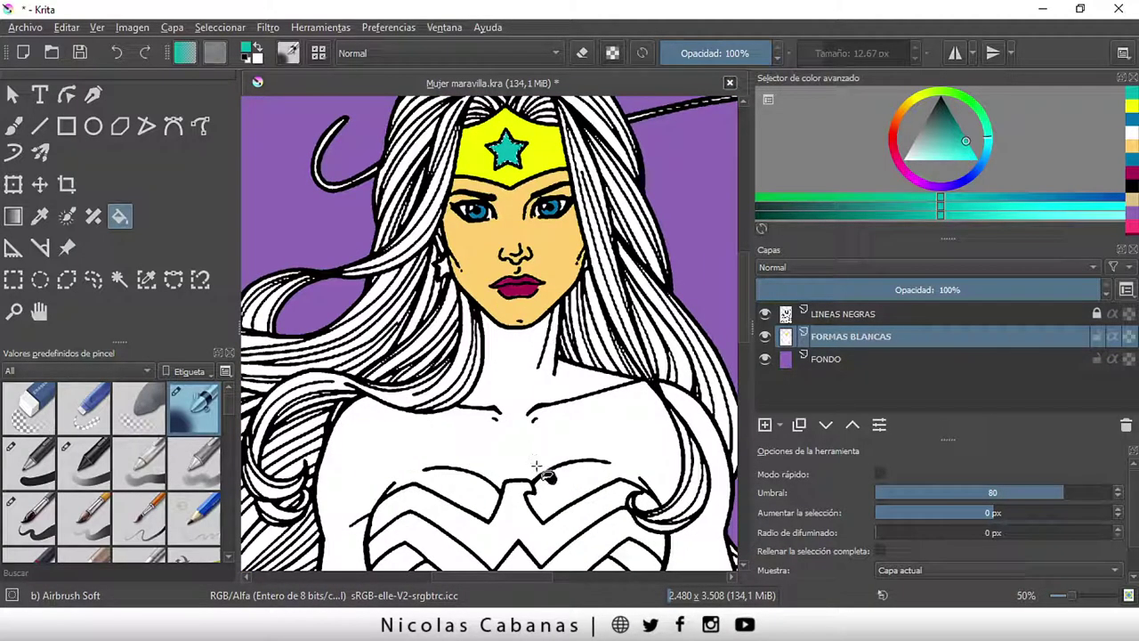
scroll(513, 365, down, 2)
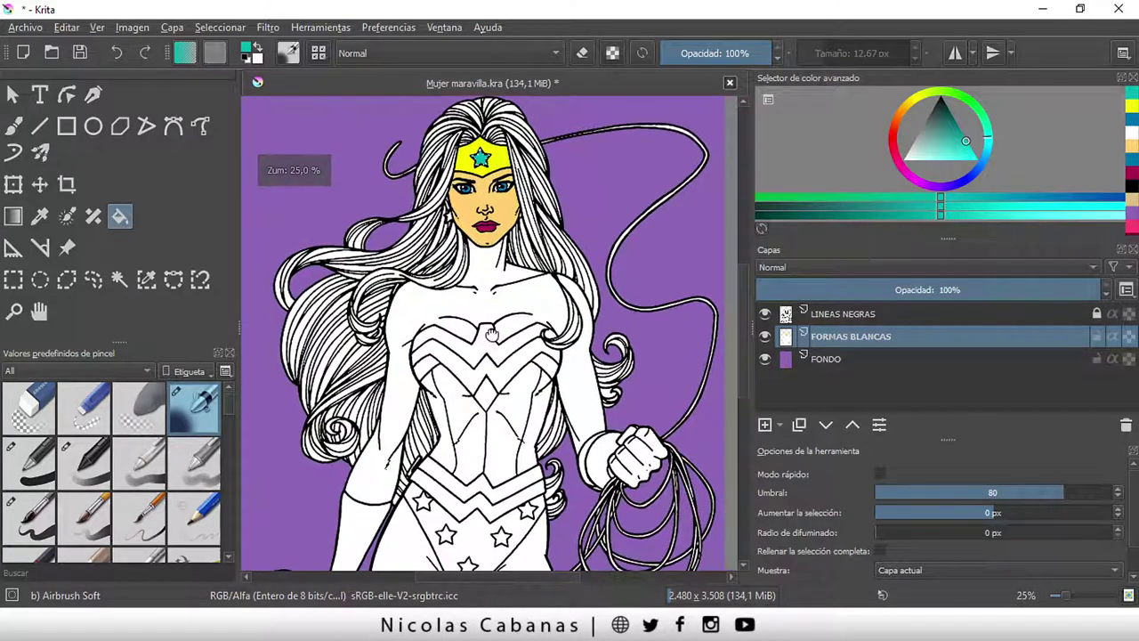
- Clear the selection, sample the face's skin tone and fill the chest, shoulders and left arm
click(119, 279)
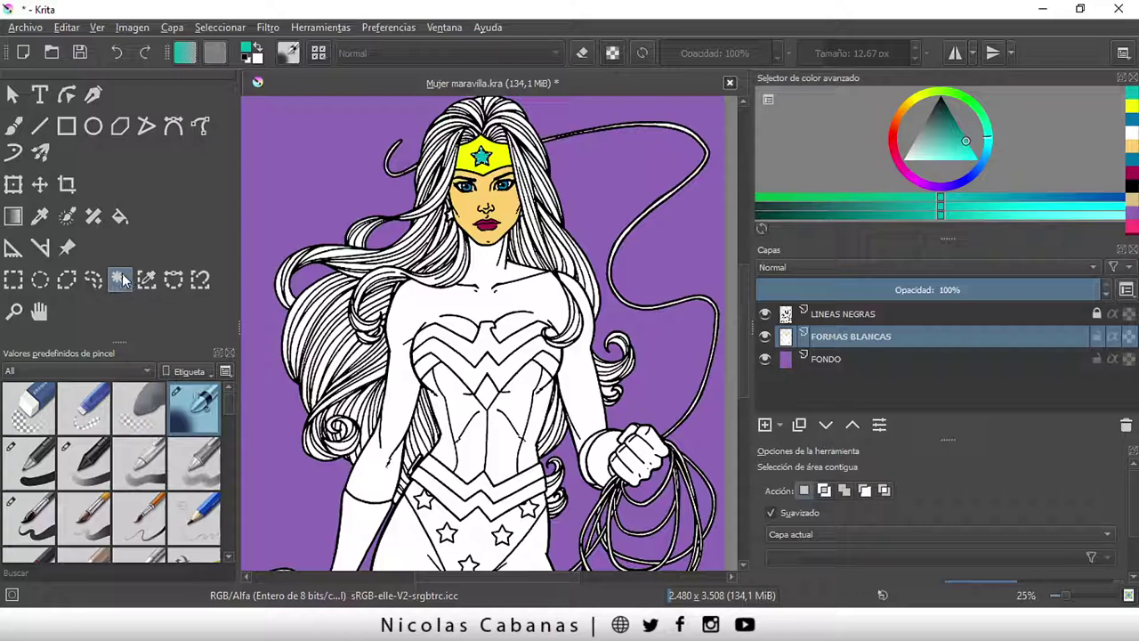
click(220, 27)
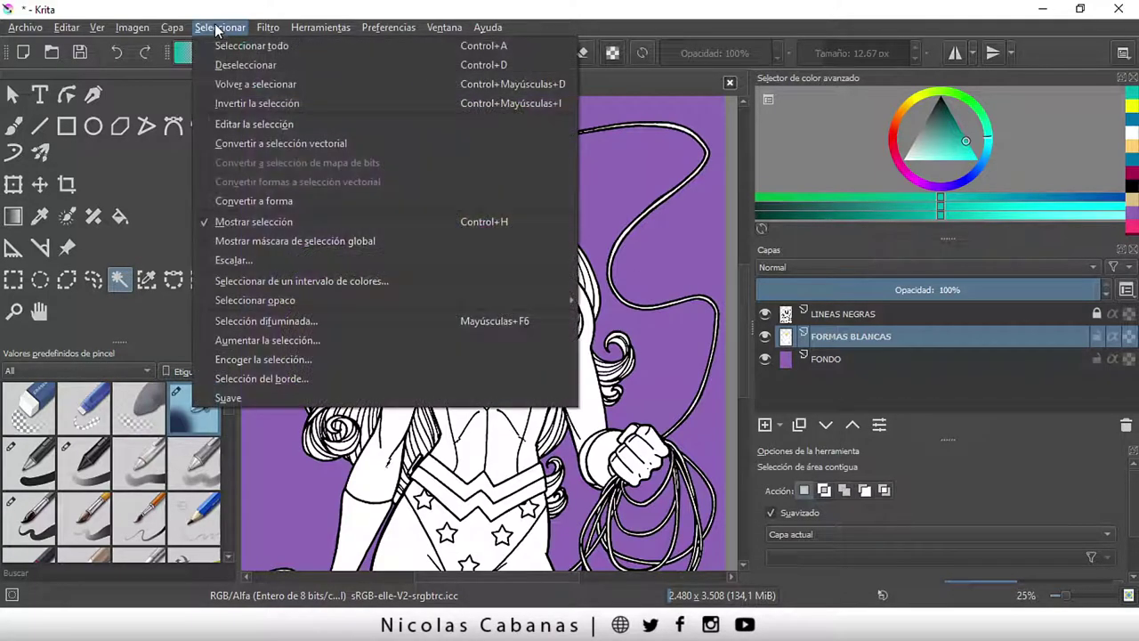
click(224, 63)
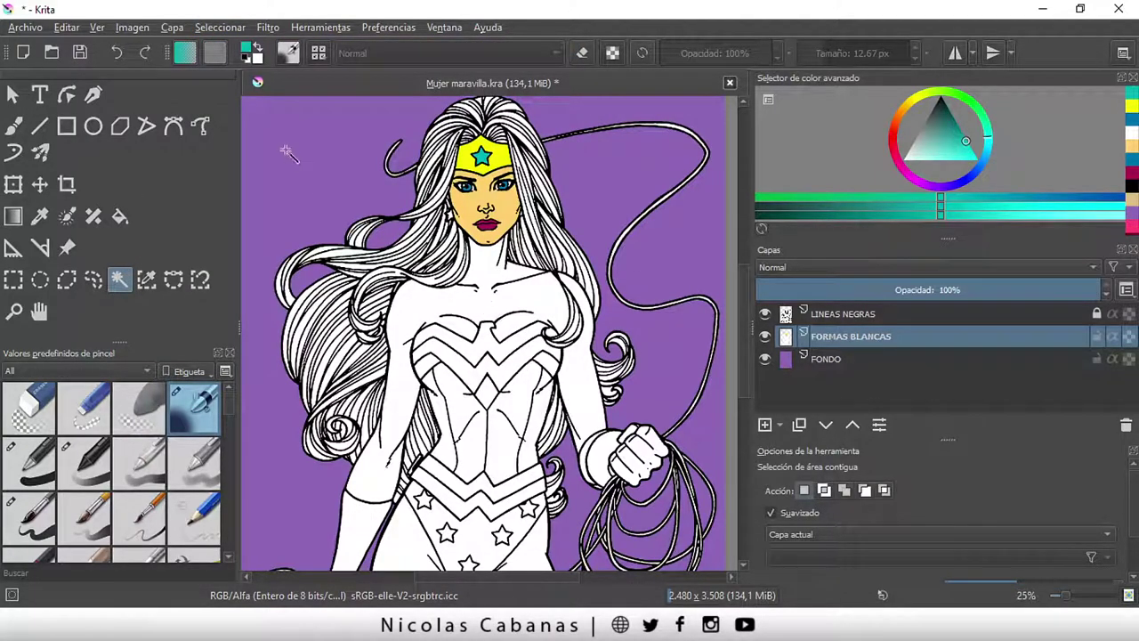
click(218, 27)
click(225, 42)
click(218, 27)
click(223, 63)
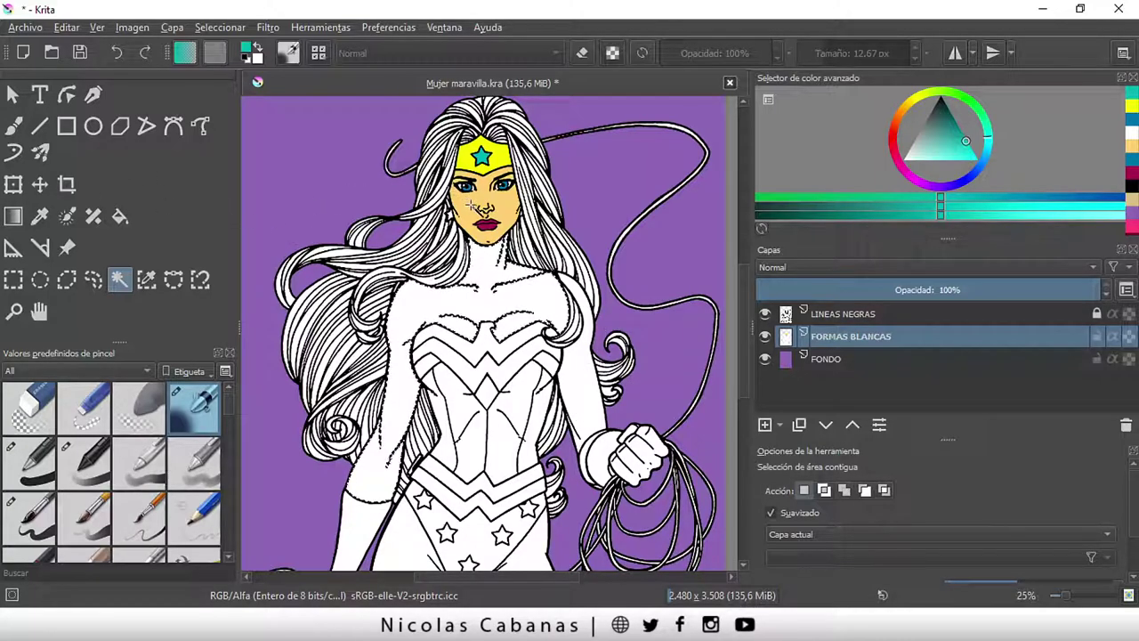
click(40, 216)
click(481, 204)
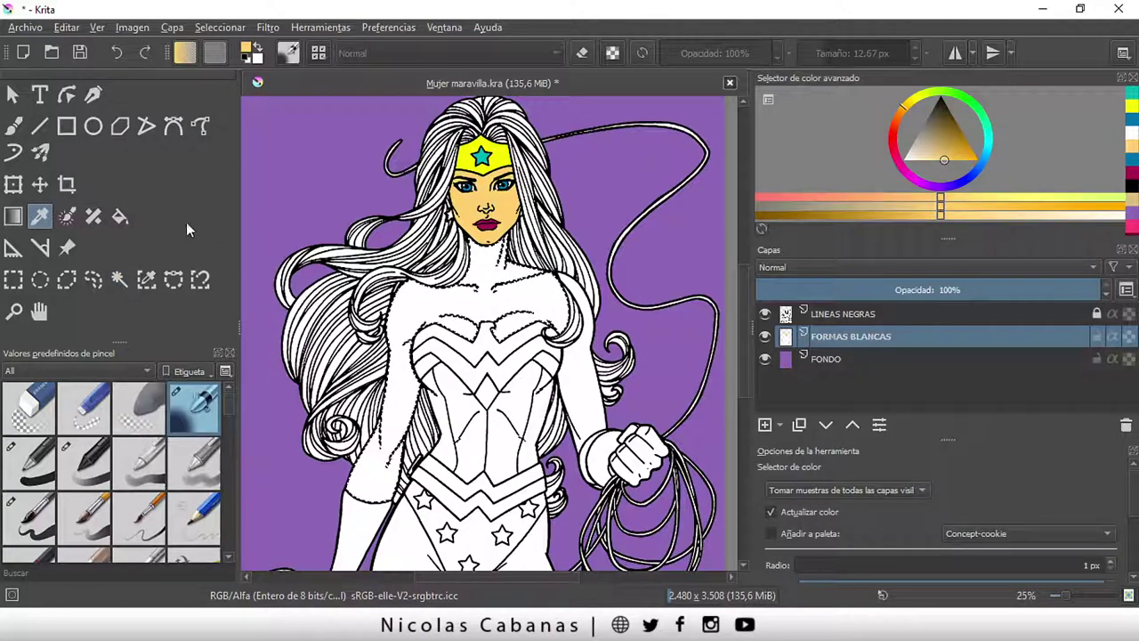
click(119, 216)
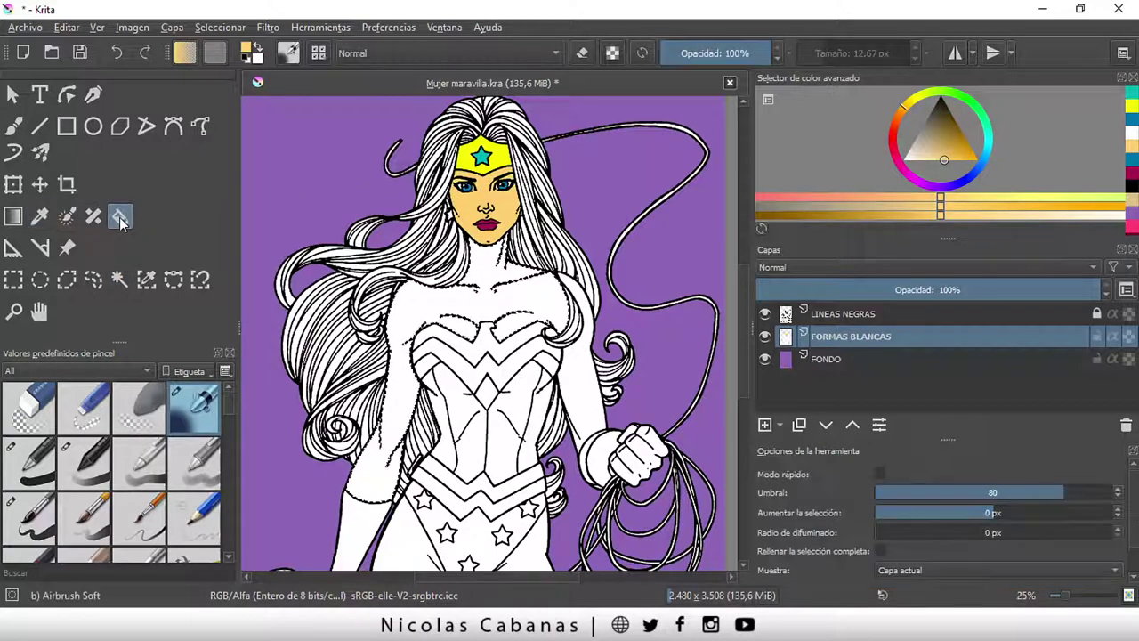
click(469, 299)
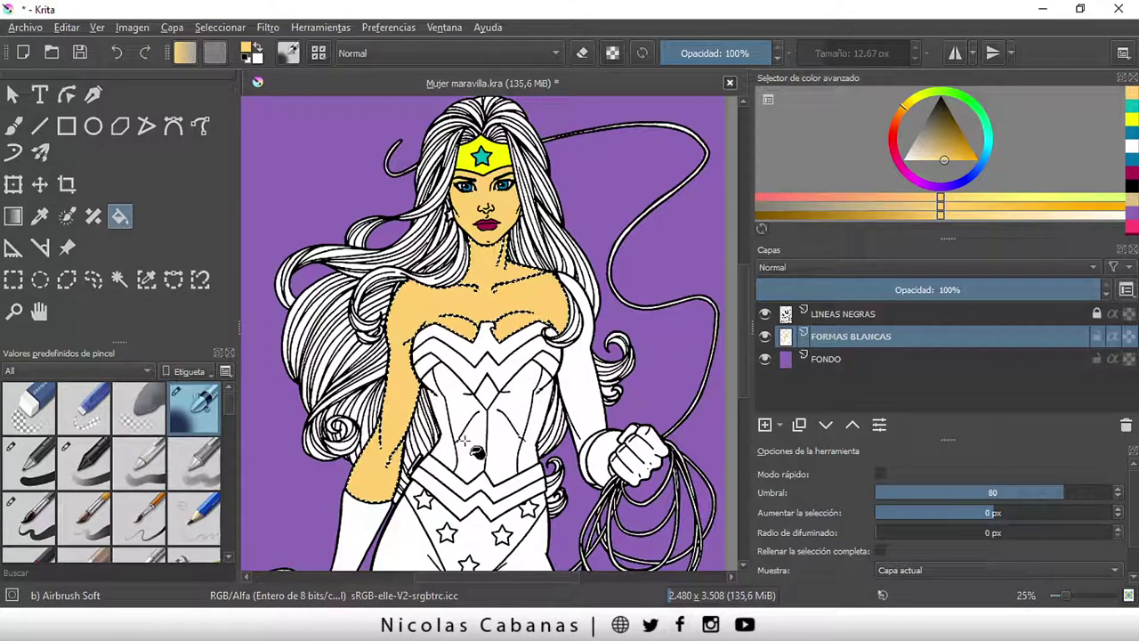
- Magic-wand select the white right upper arm above the glove
click(119, 280)
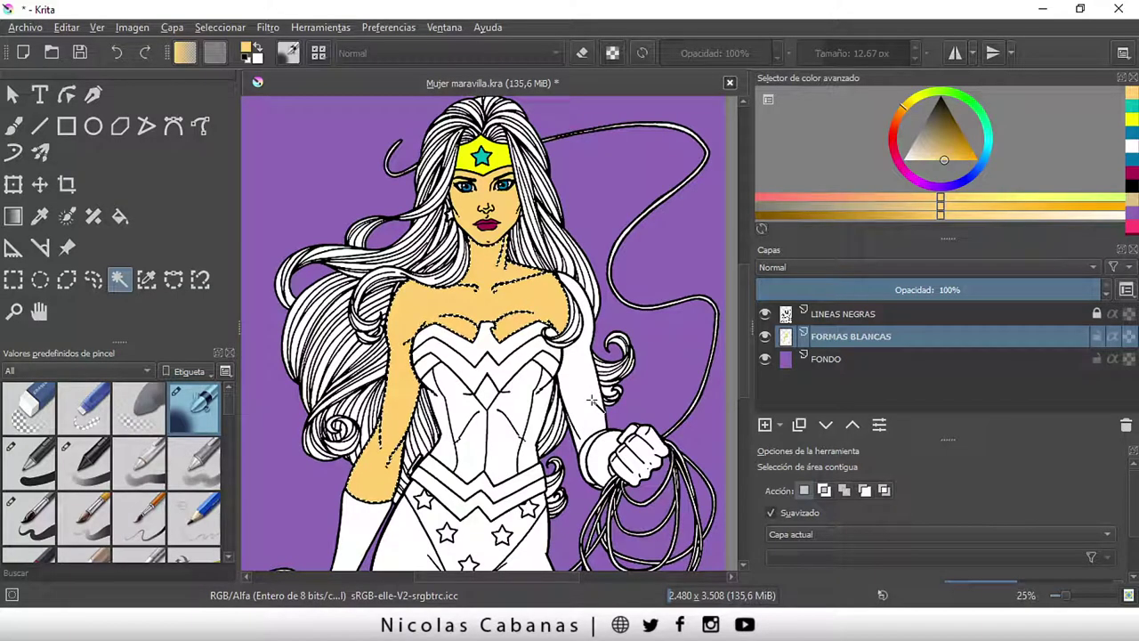
key(ctrl+shift+a)
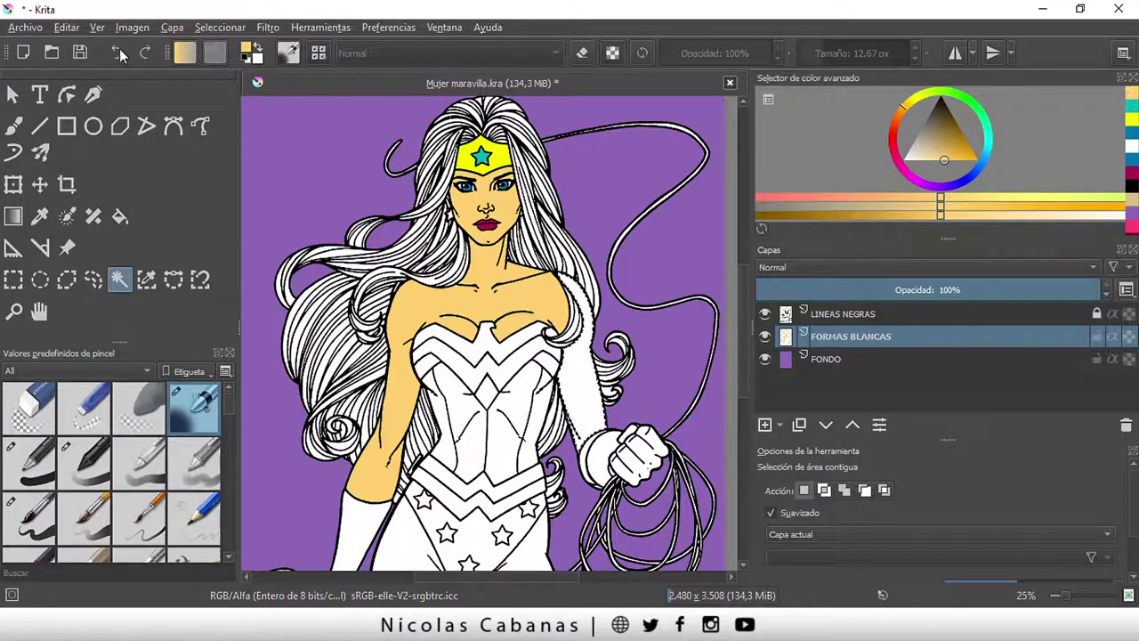
click(504, 306)
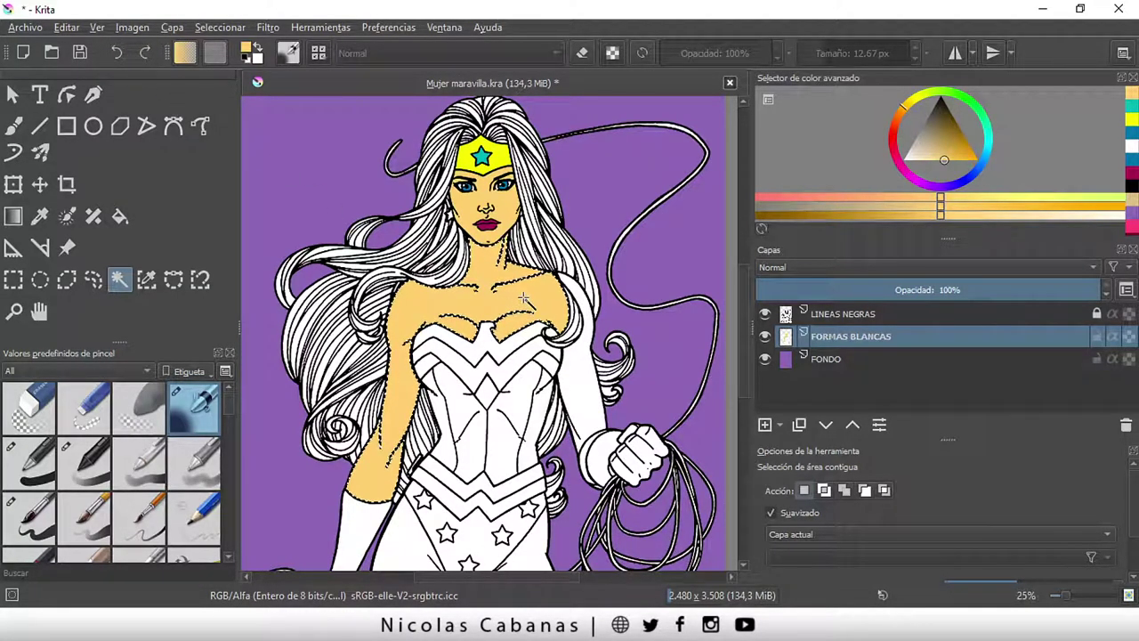
click(220, 26)
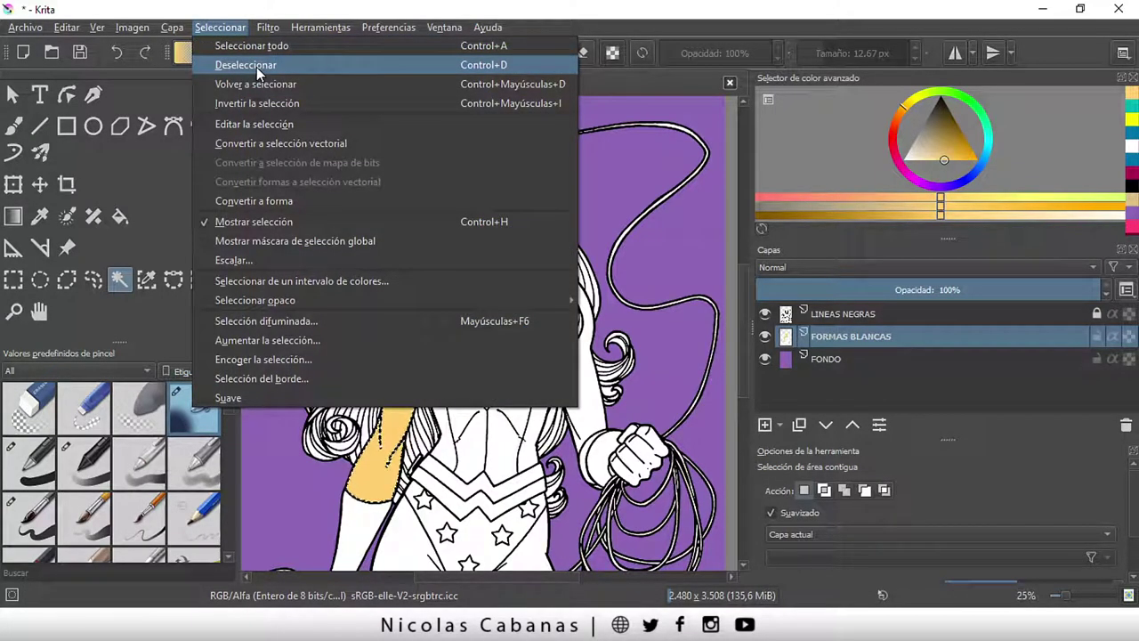
click(256, 67)
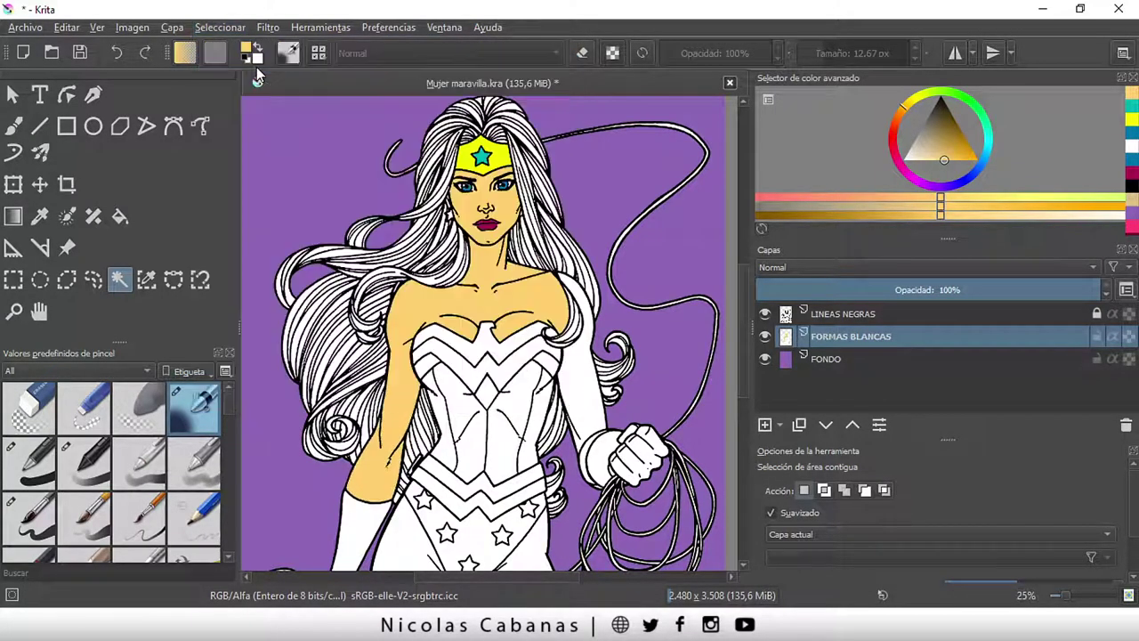
click(575, 384)
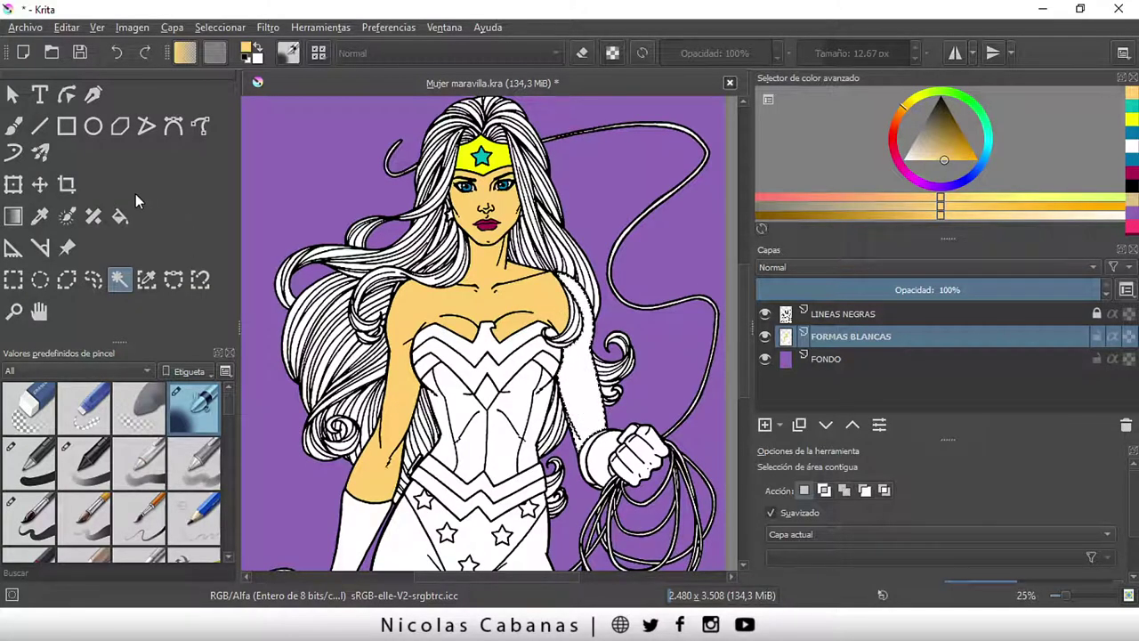
click(120, 217)
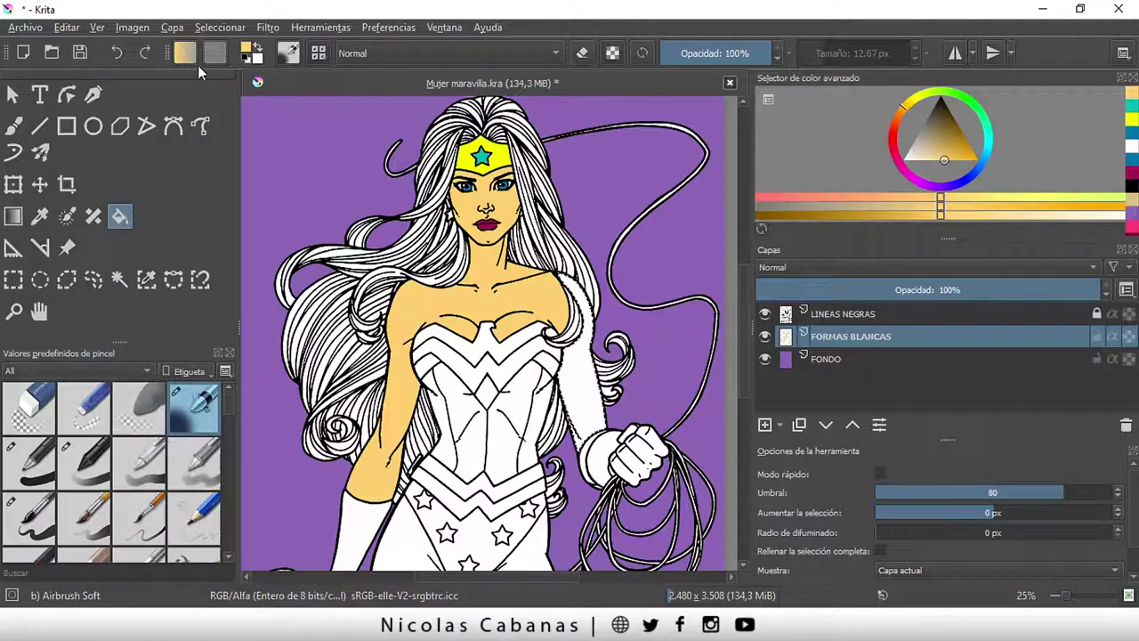
- Fill the selected upper arm with skin tone and clear the selection
key(shift+BackSpace)
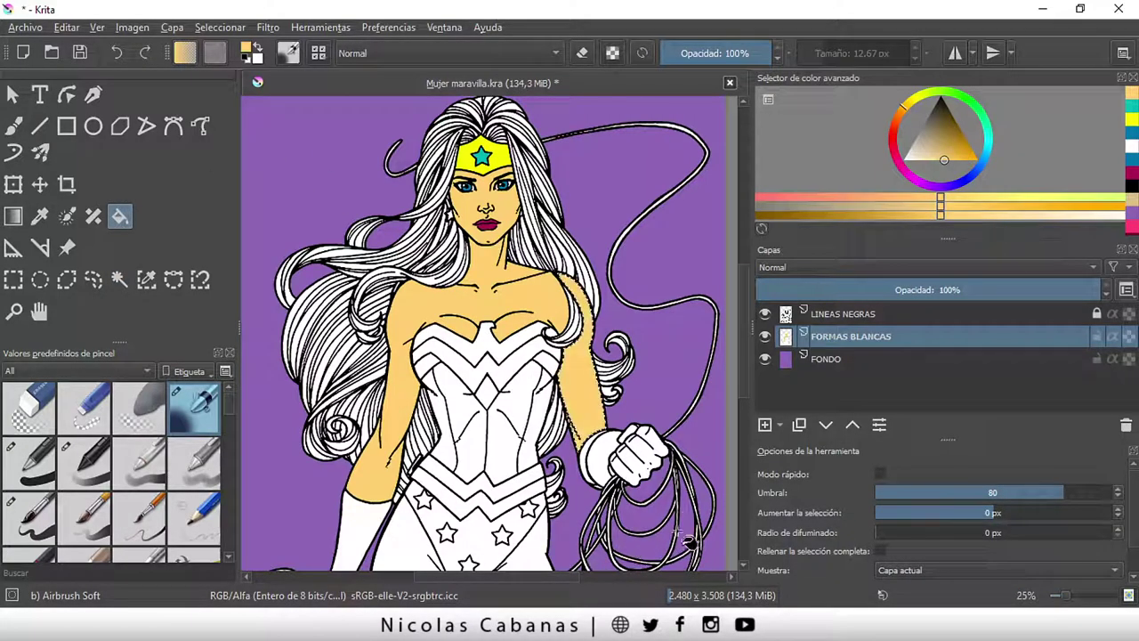
scroll(676, 492, up, 2)
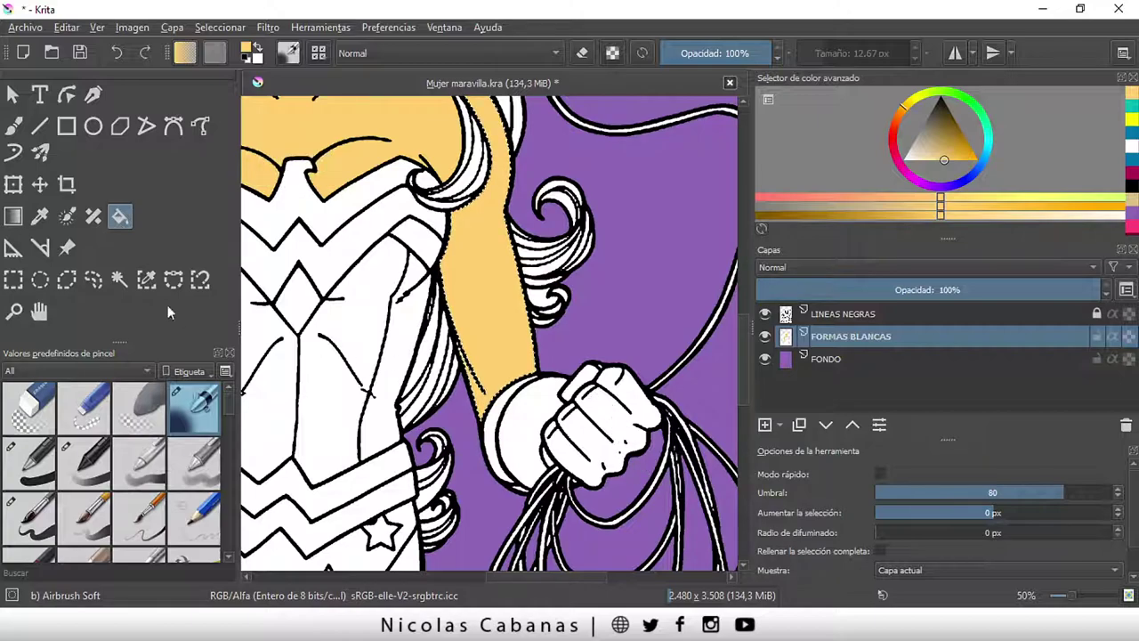
click(118, 280)
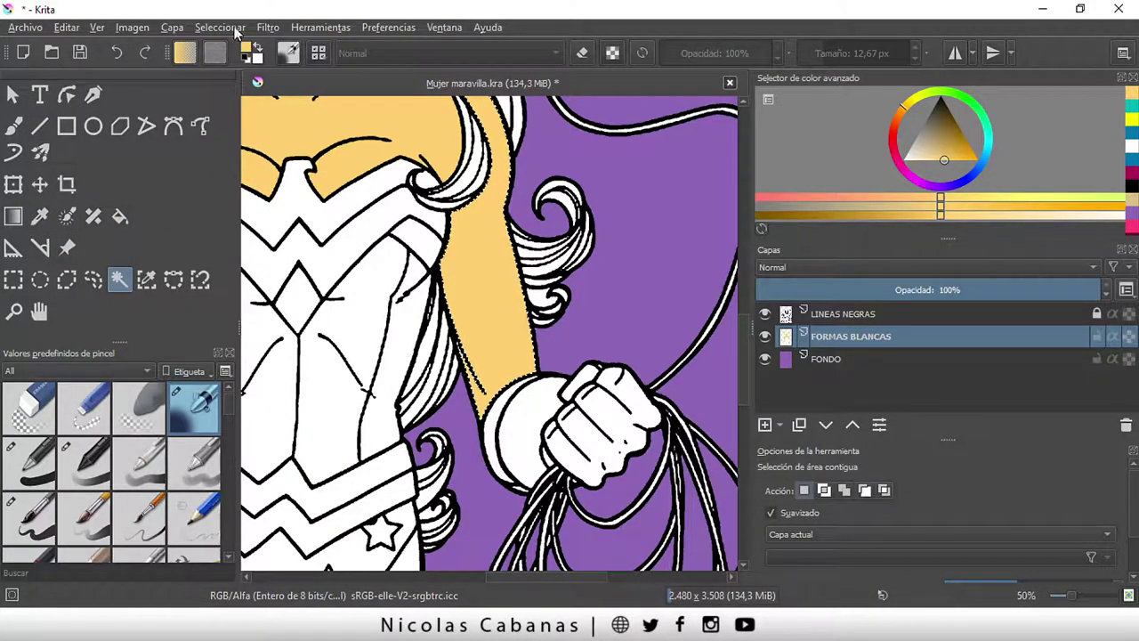
click(222, 28)
click(235, 58)
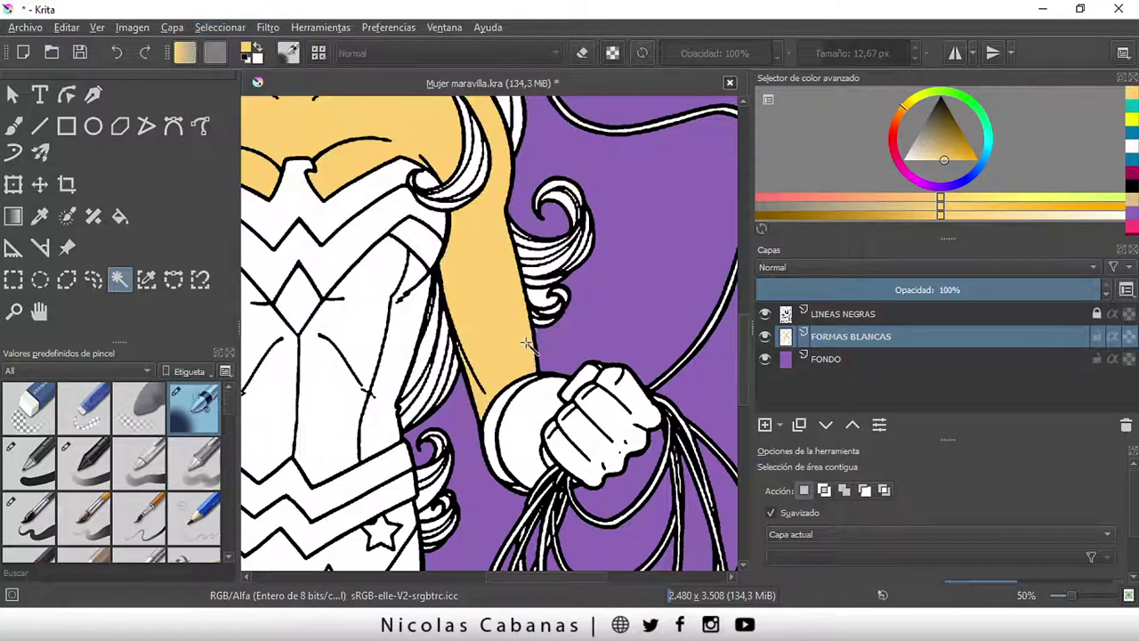
ctrl+scroll(610, 466, up, 2)
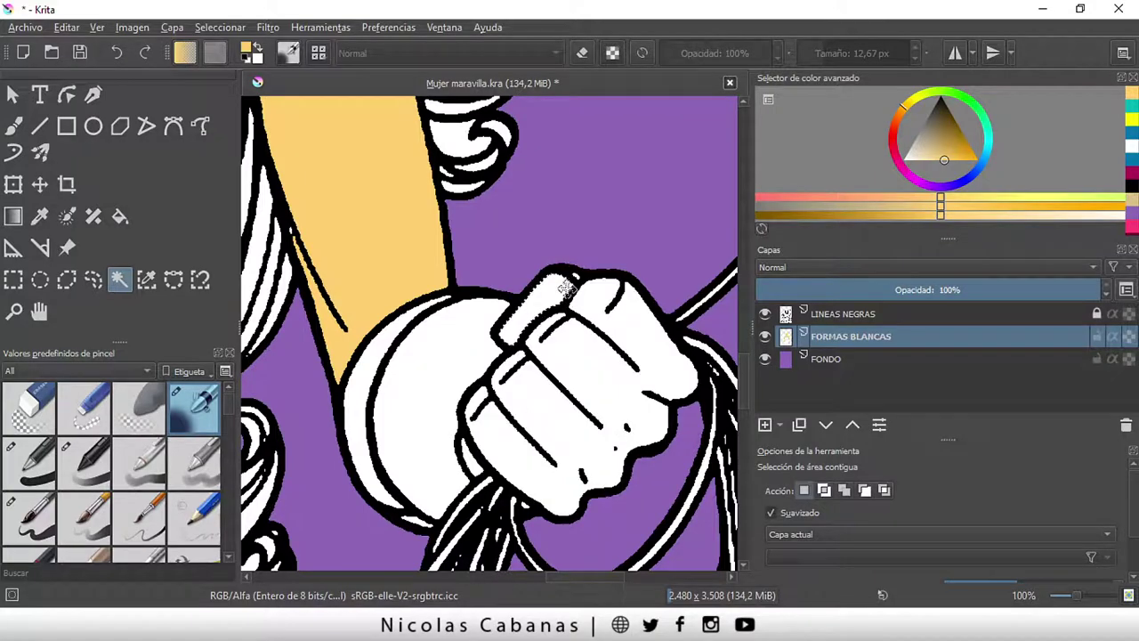
ctrl+scroll(549, 303, up, 2)
ctrl+scroll(551, 402, down, 2)
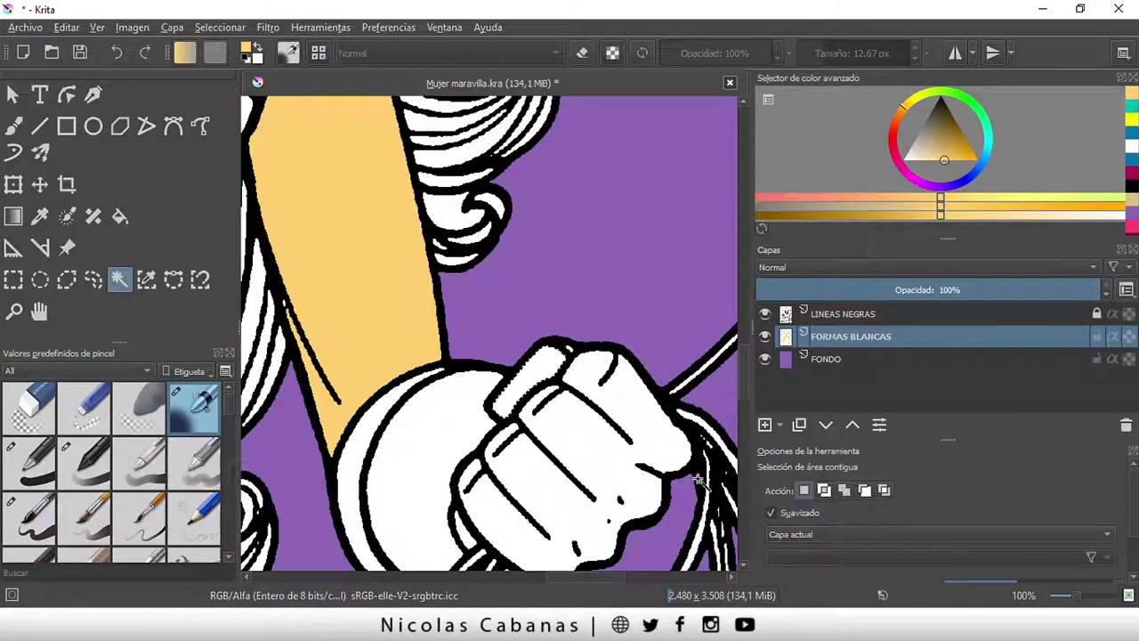
drag(743, 383, 742, 395)
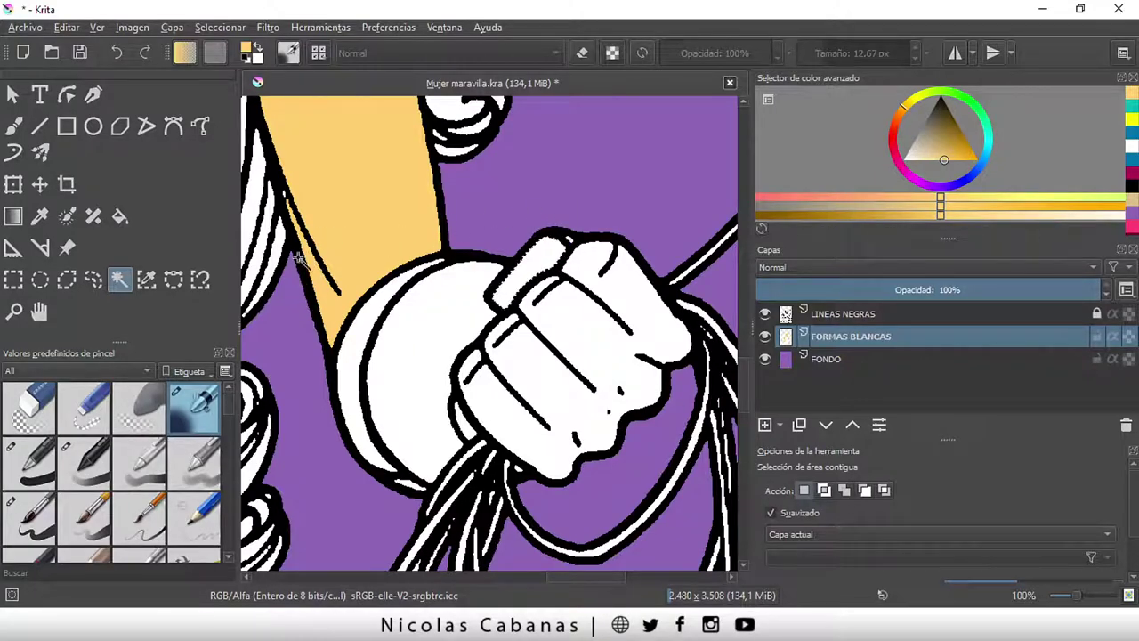
- Bucket-fill a finger segment and the magic-wand-selected fist with skin tone
click(119, 217)
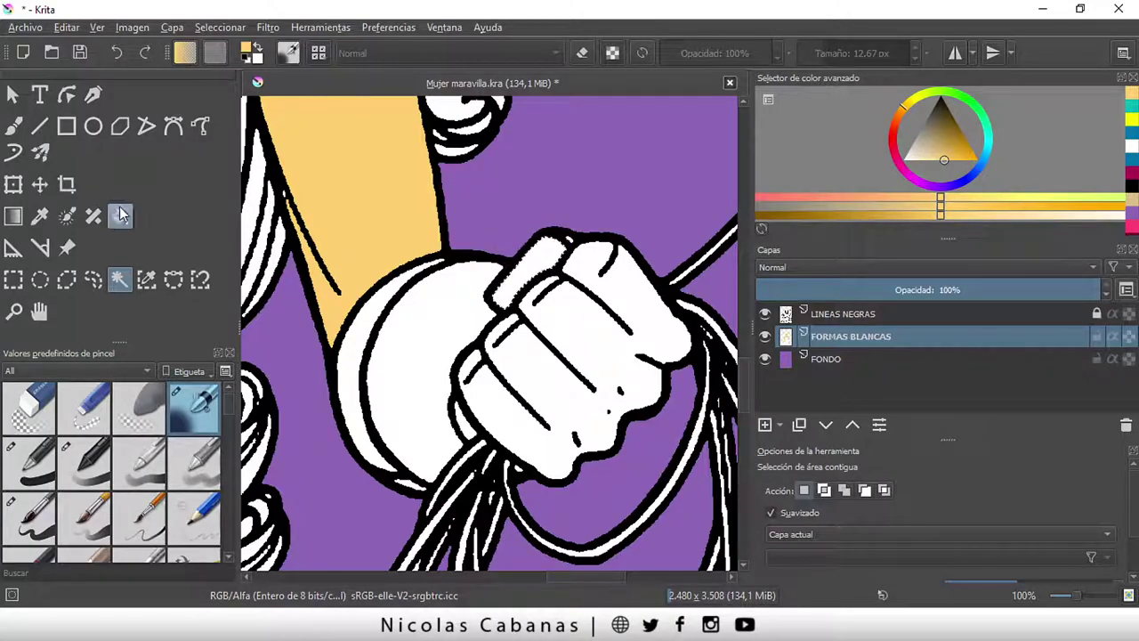
click(538, 263)
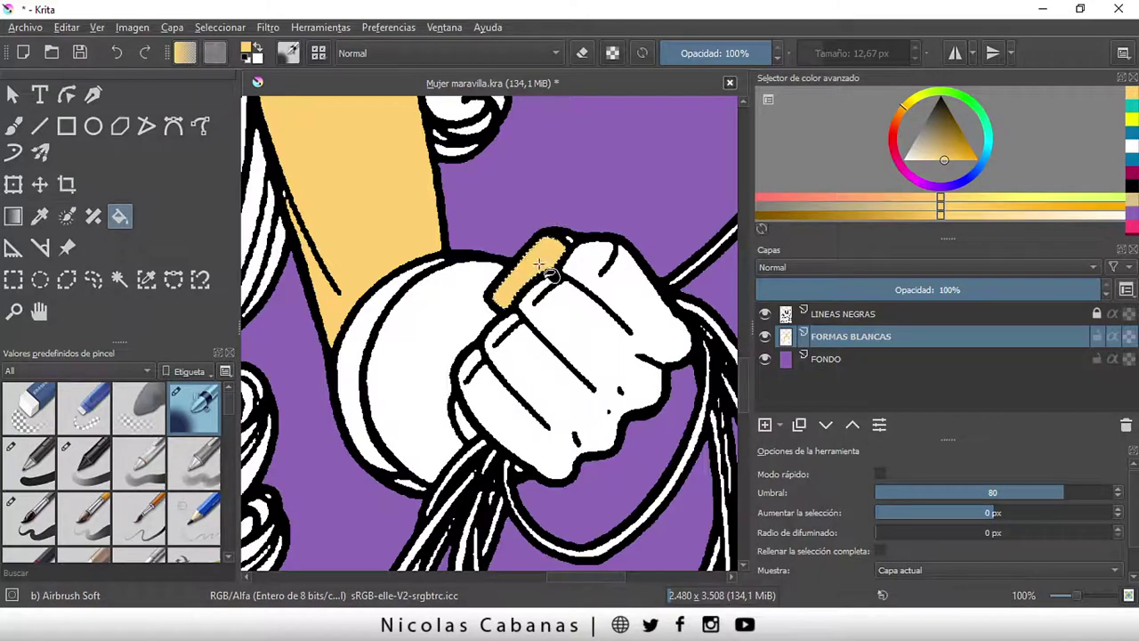
click(214, 28)
click(222, 61)
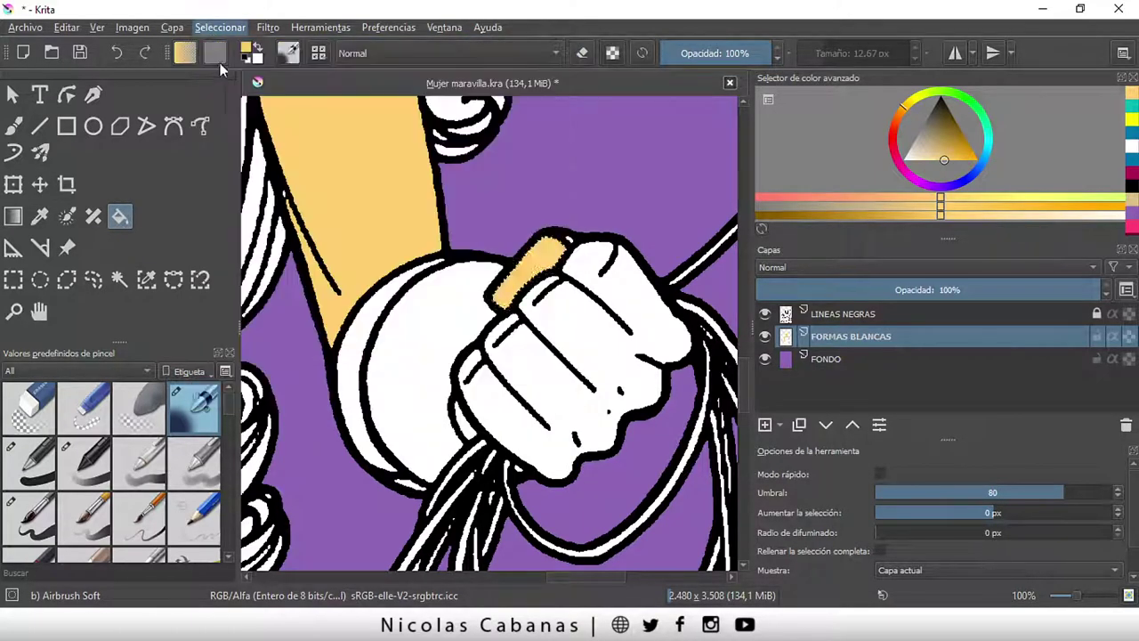
click(120, 279)
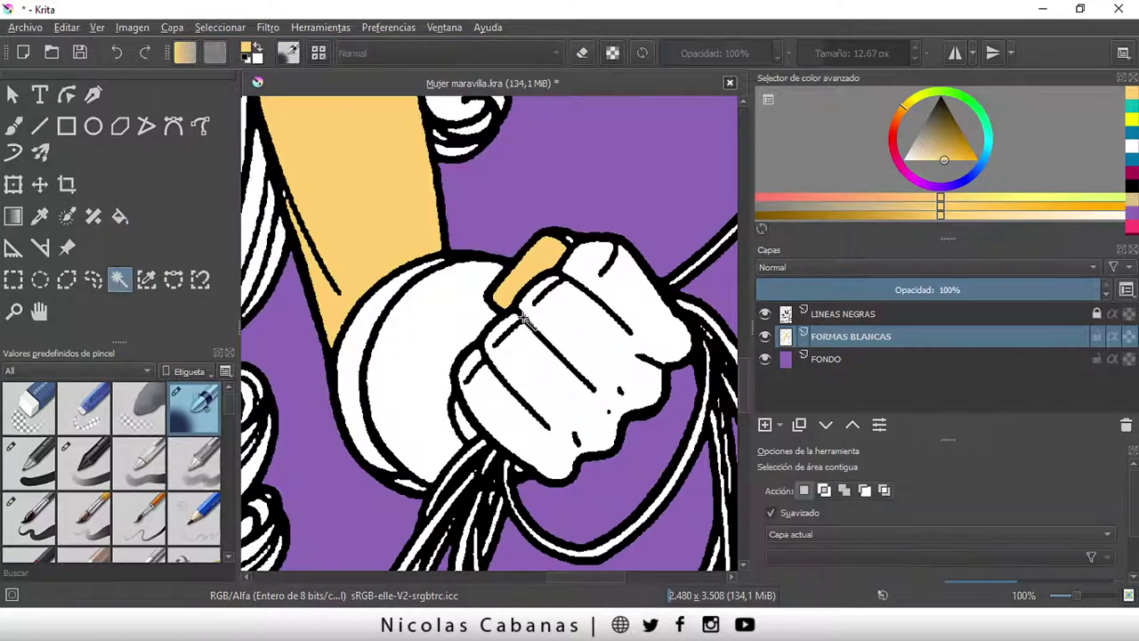
click(592, 343)
click(121, 219)
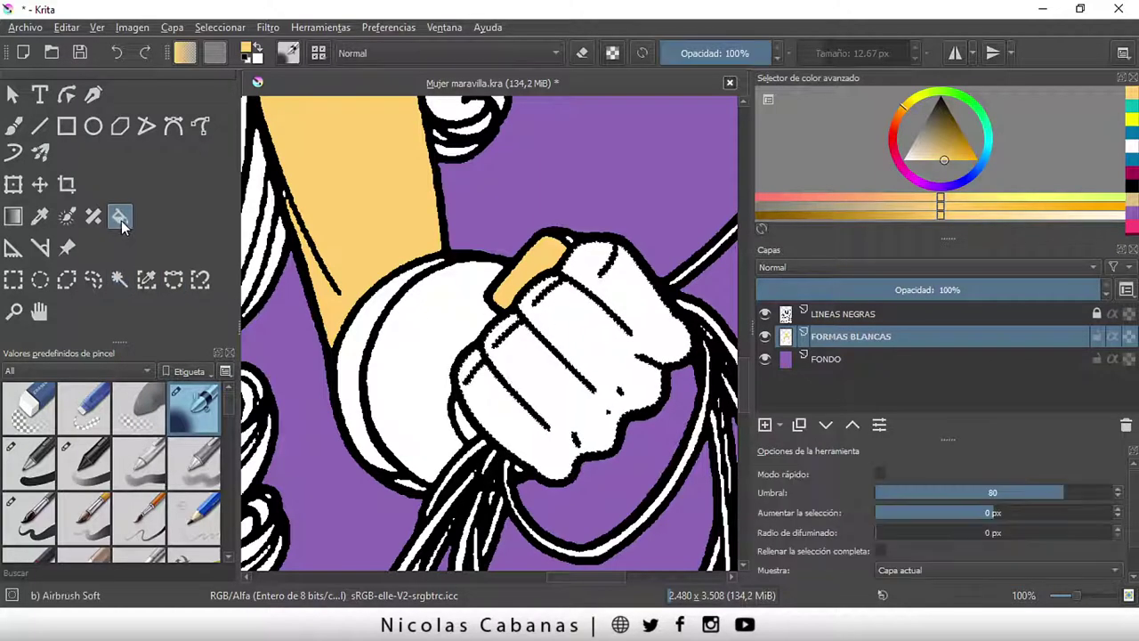
click(584, 333)
- Clear the selection, return to the freehand brush and zoom out to check the hand
scroll(590, 245, up, 2)
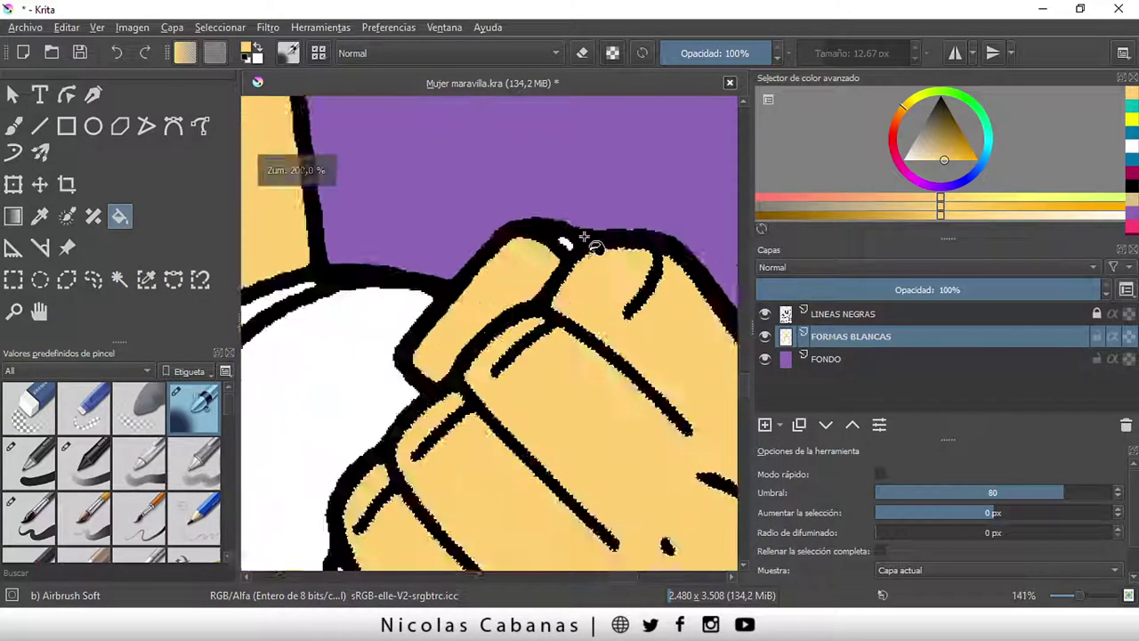
scroll(585, 238, up, 2)
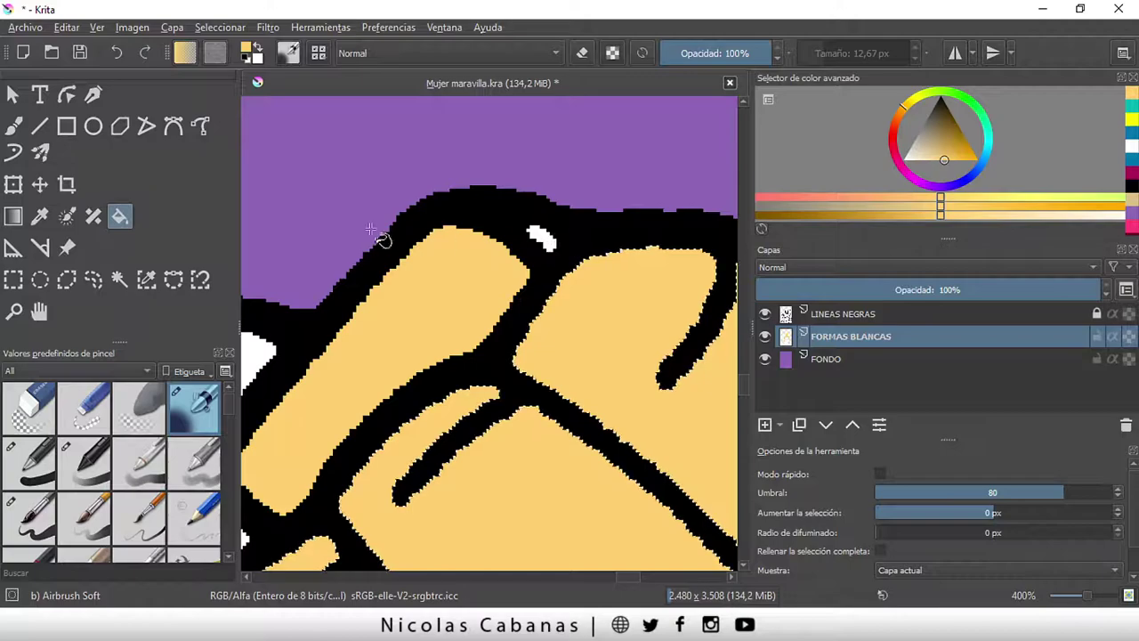
scroll(548, 290, down, 2)
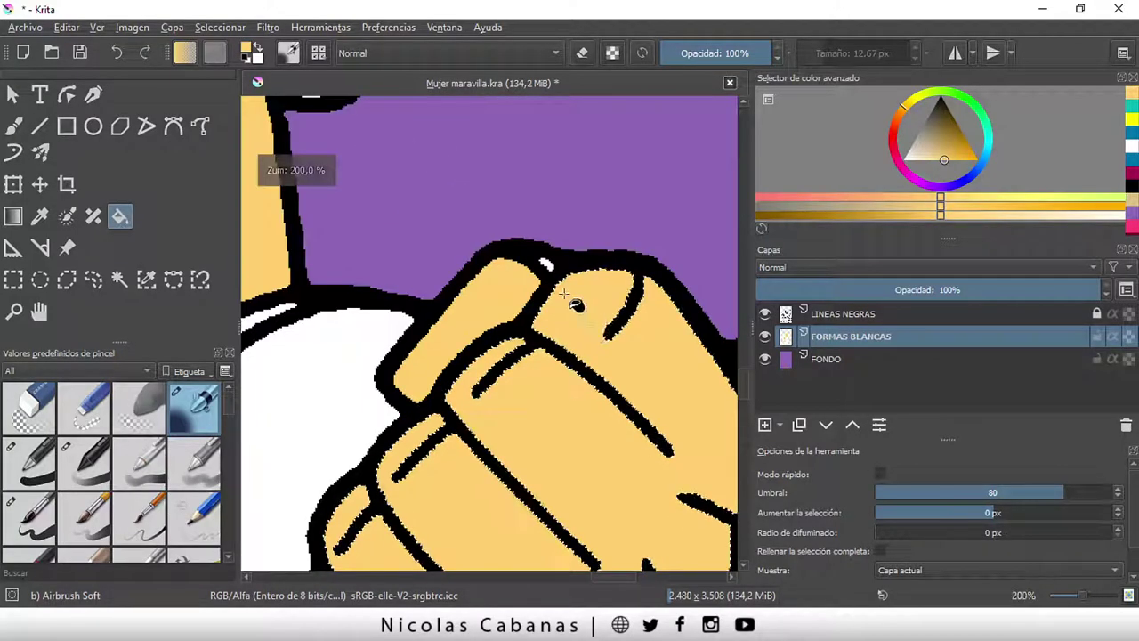
click(220, 27)
click(235, 68)
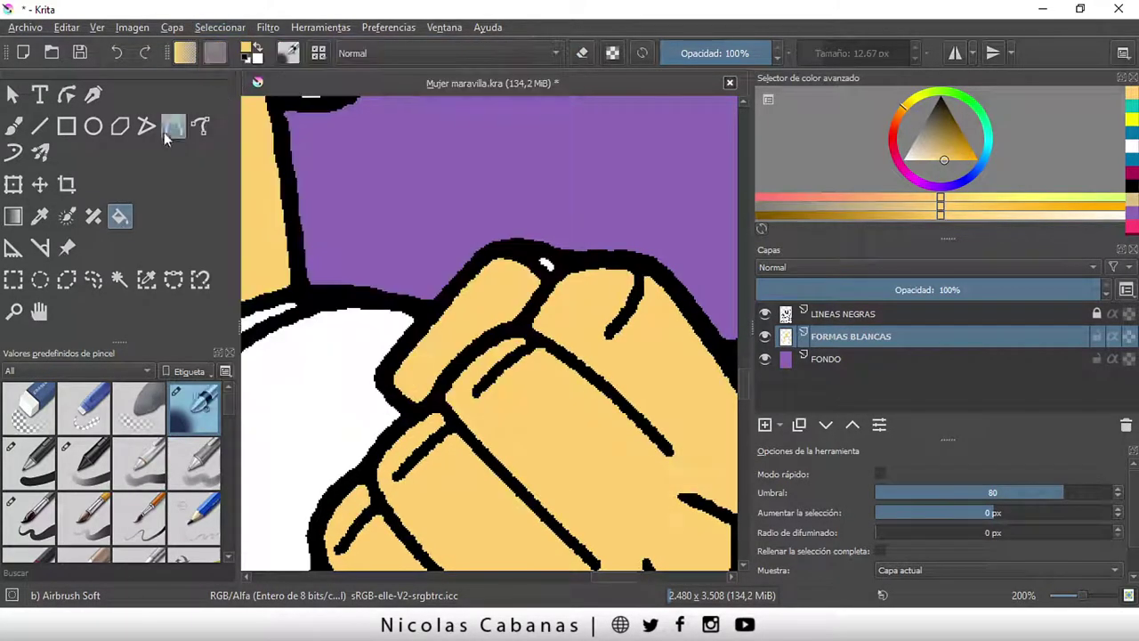
click(13, 129)
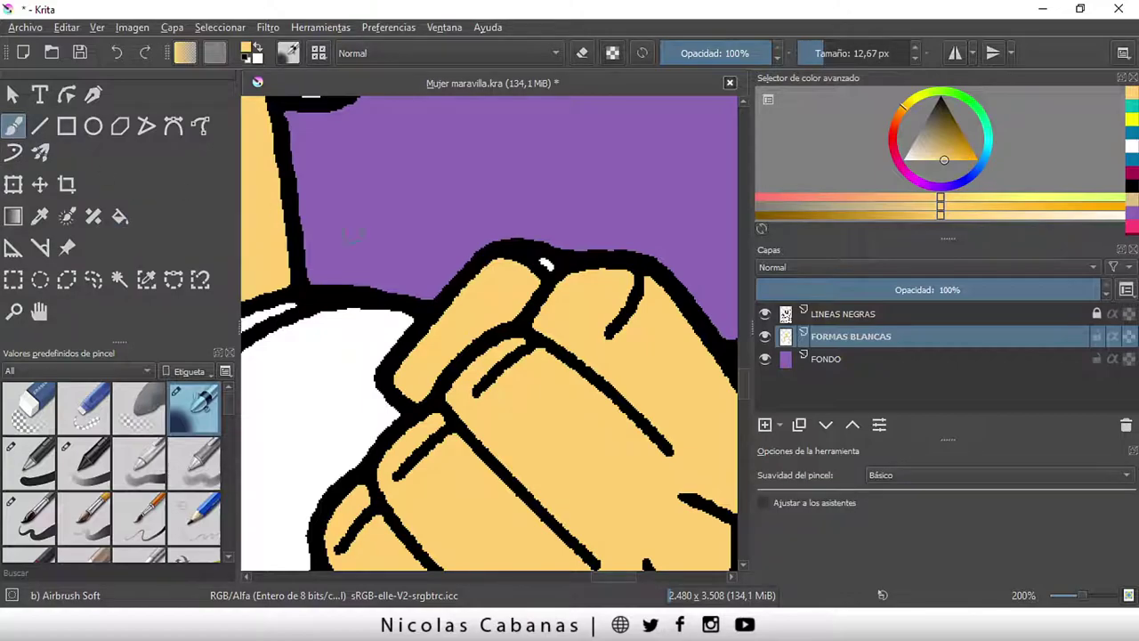
scroll(546, 262, down, 2)
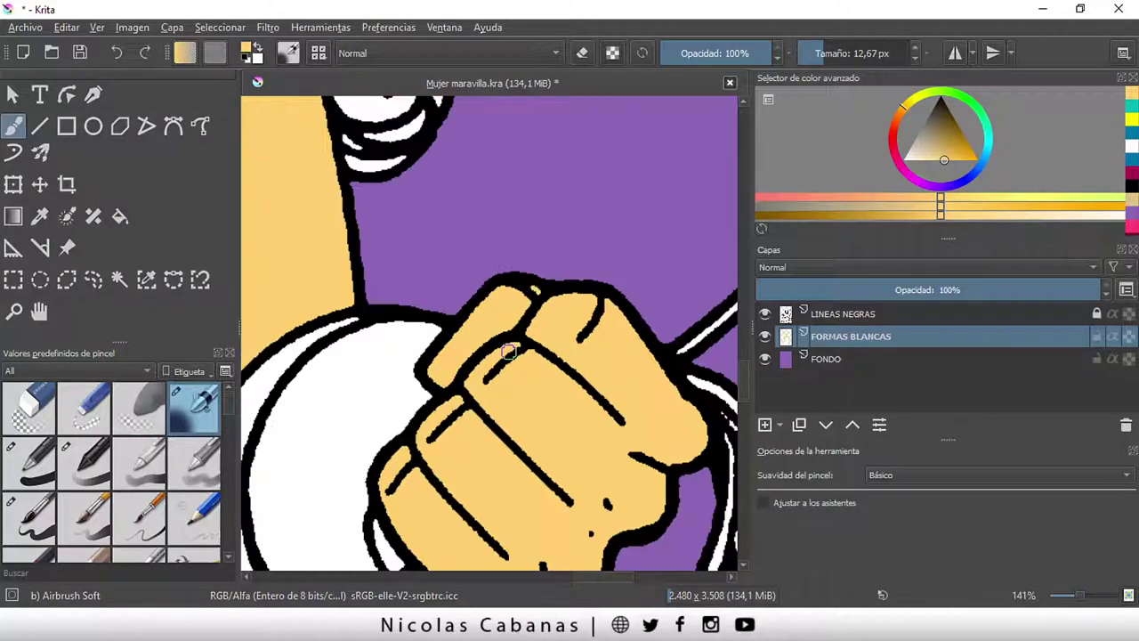
scroll(545, 261, down, 2)
scroll(490, 329, up, 1)
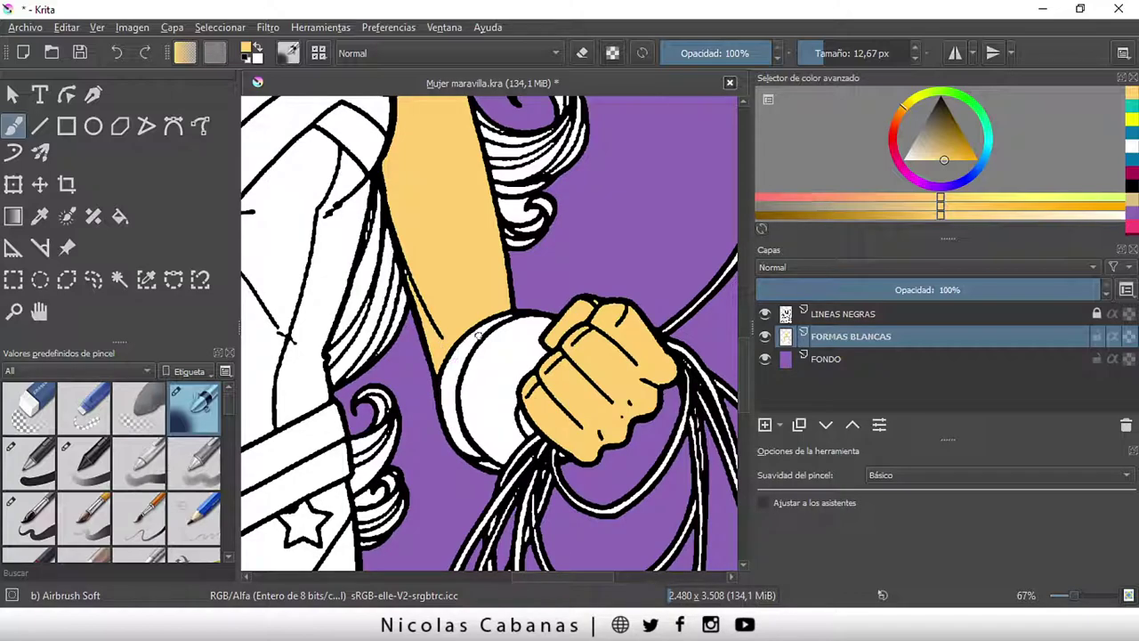
- Bring the torso into view and clear the current selection with Select > Deselect
scroll(476, 369, down, 3)
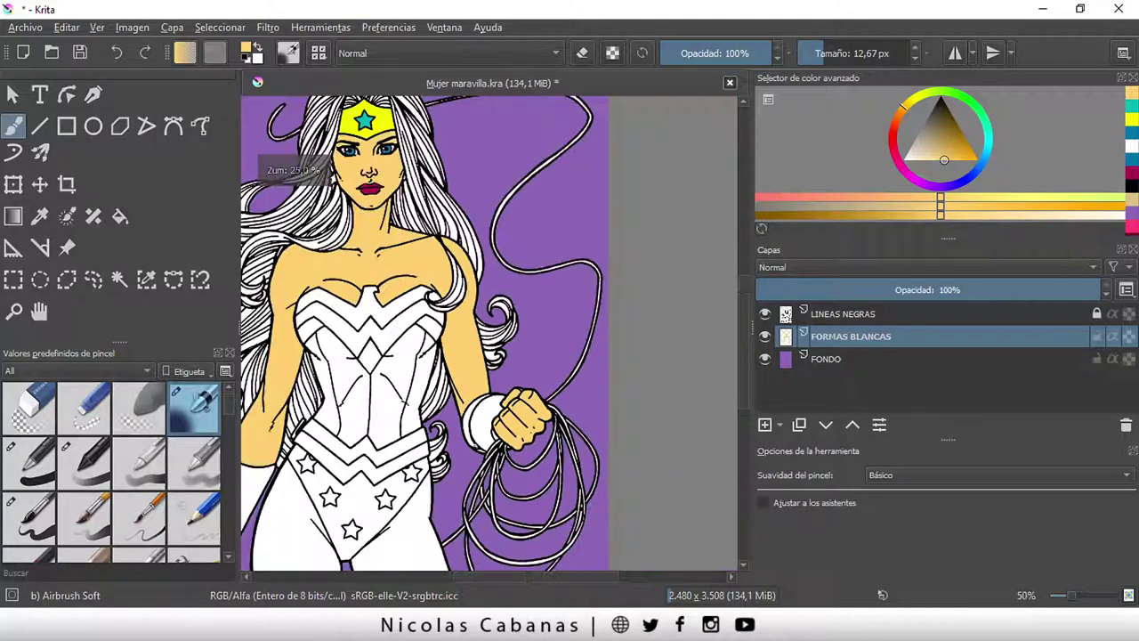
scroll(476, 369, up, 1)
mouse_move(428, 460)
mouse_down()
mouse_move(570, 344)
mouse_move(484, 288)
mouse_up()
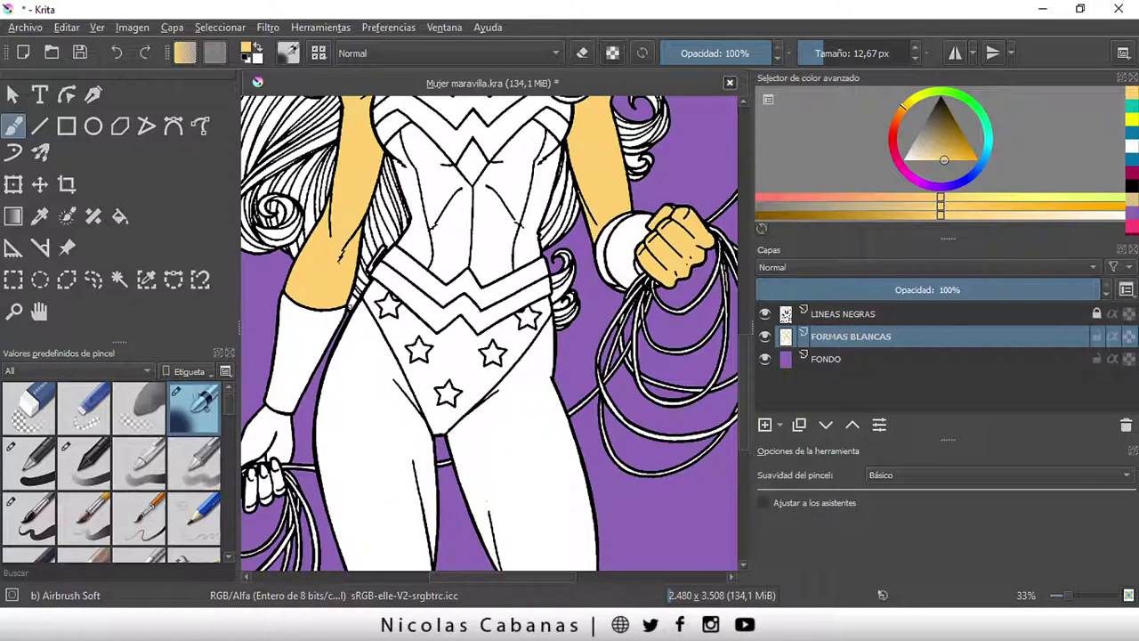
scroll(615, 229, up, 1)
scroll(616, 229, up, 1)
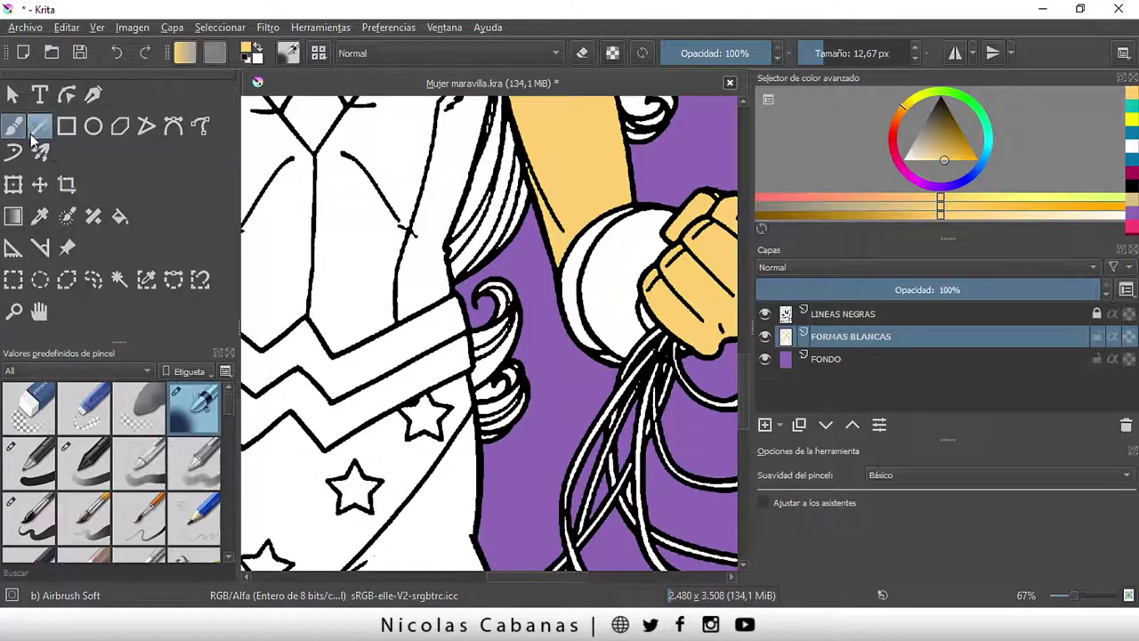
click(119, 279)
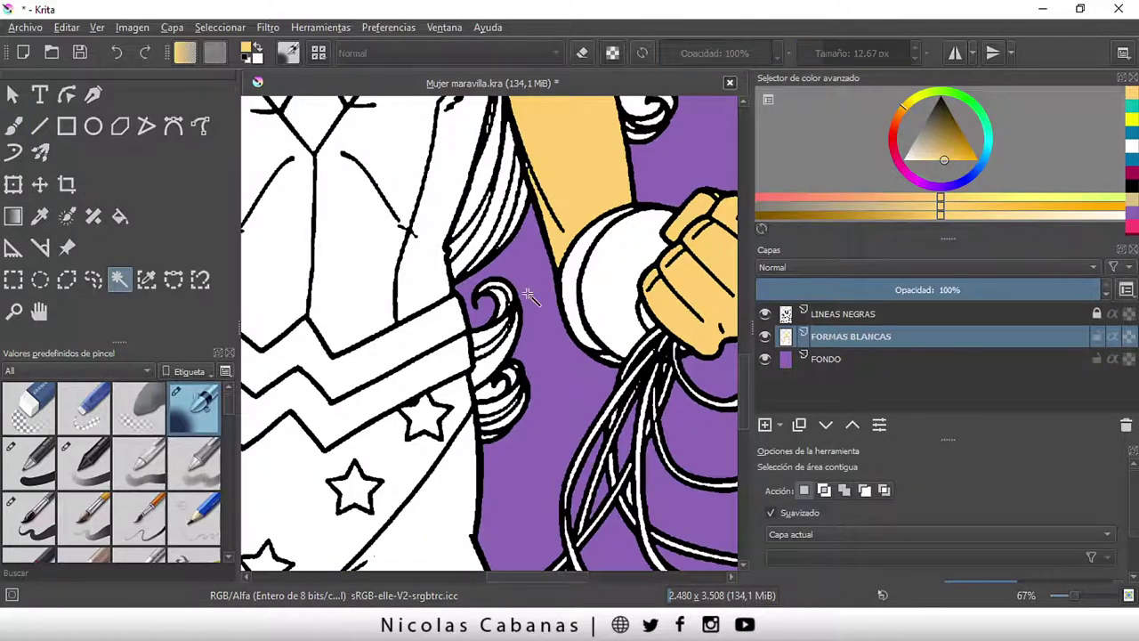
scroll(622, 356, up, 2)
scroll(614, 354, up, 1)
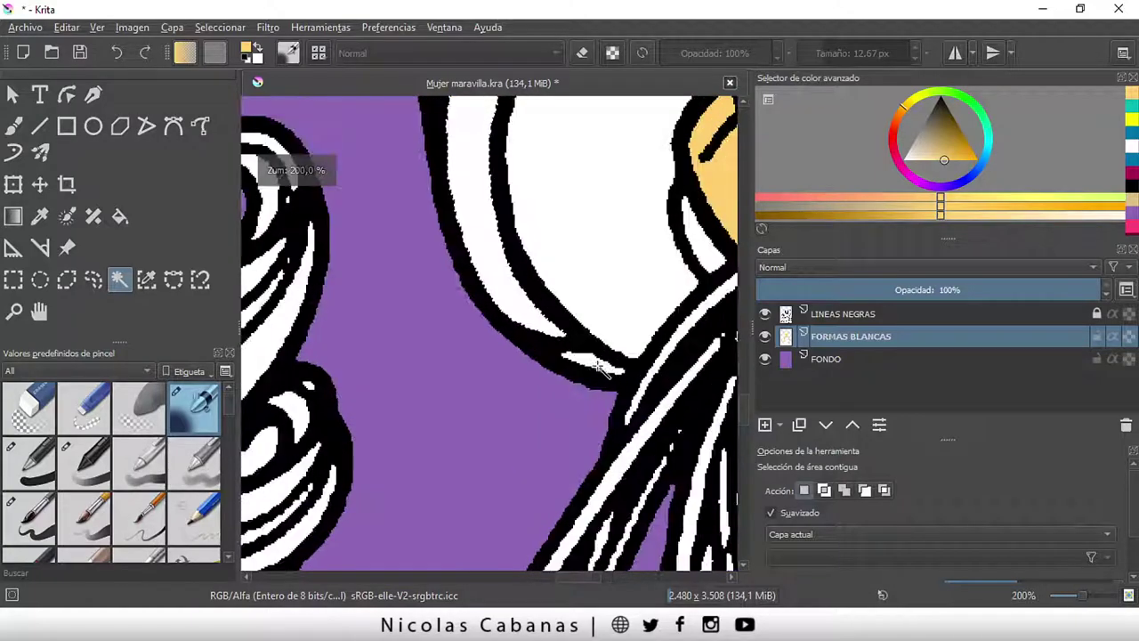
scroll(584, 351, down, 3)
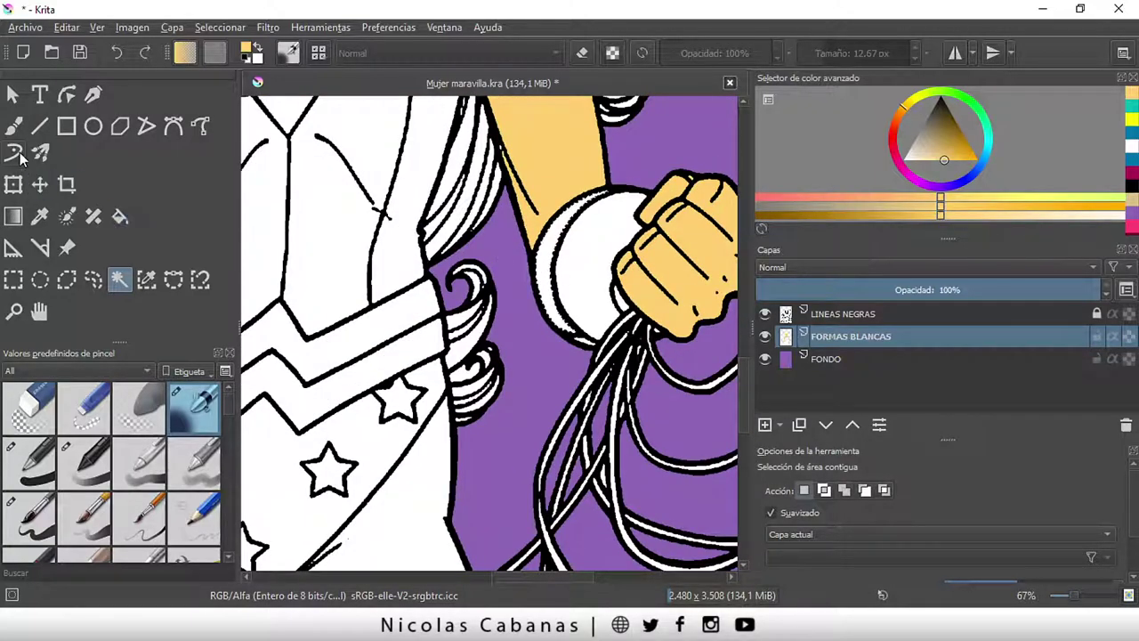
key(b)
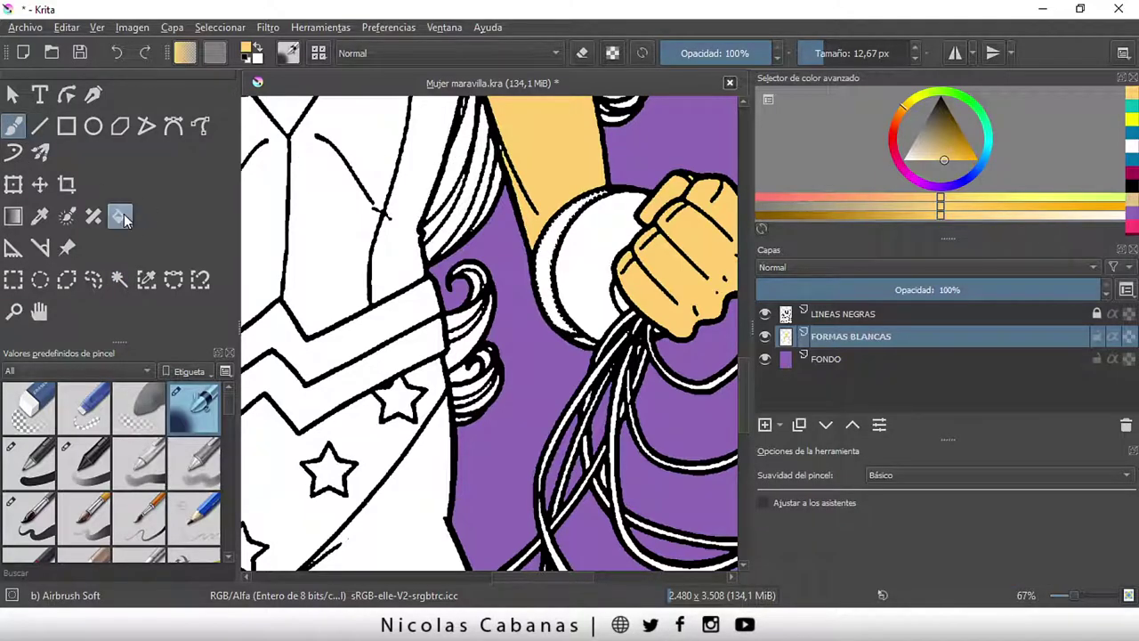
click(120, 216)
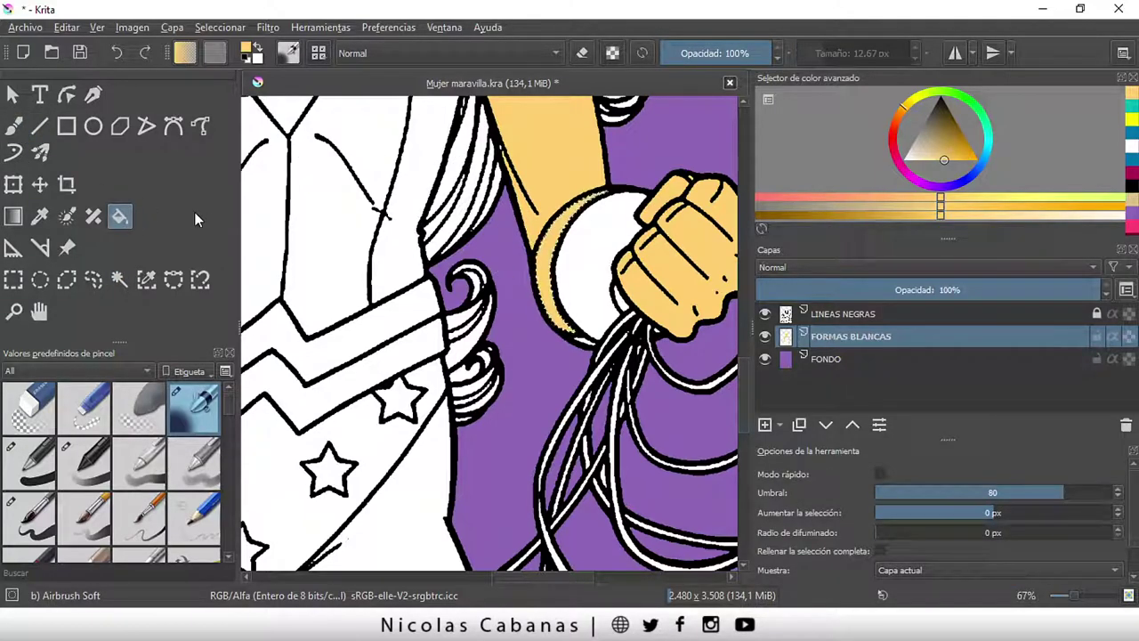
click(120, 280)
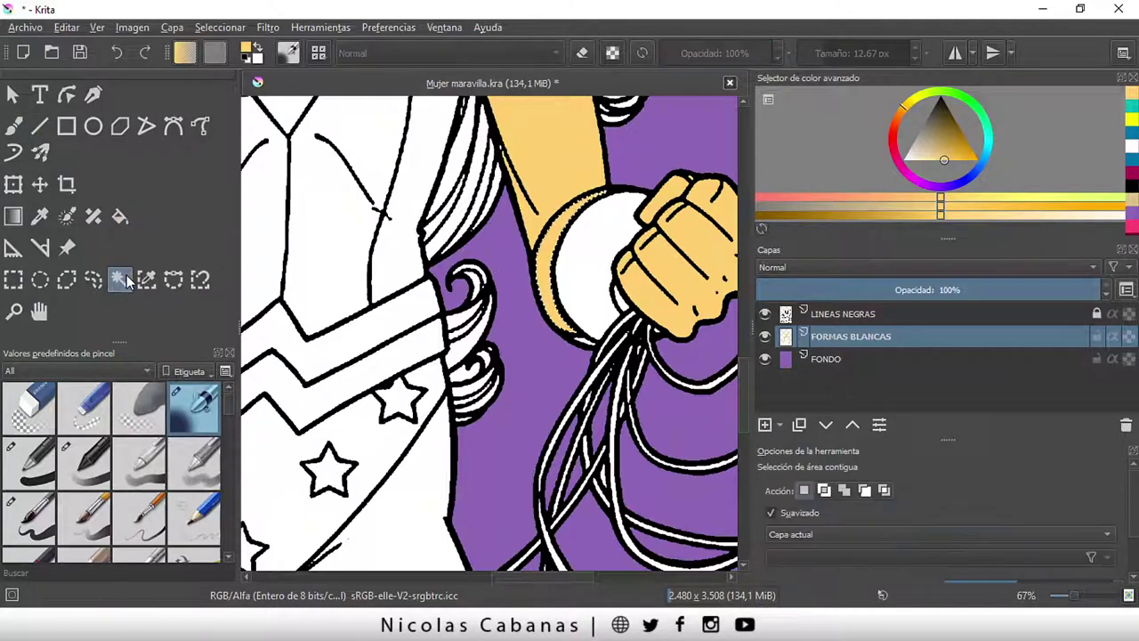
click(214, 27)
click(227, 65)
- Zoom in on the wrist and deselect the leftover selection again
scroll(666, 416, up, 3)
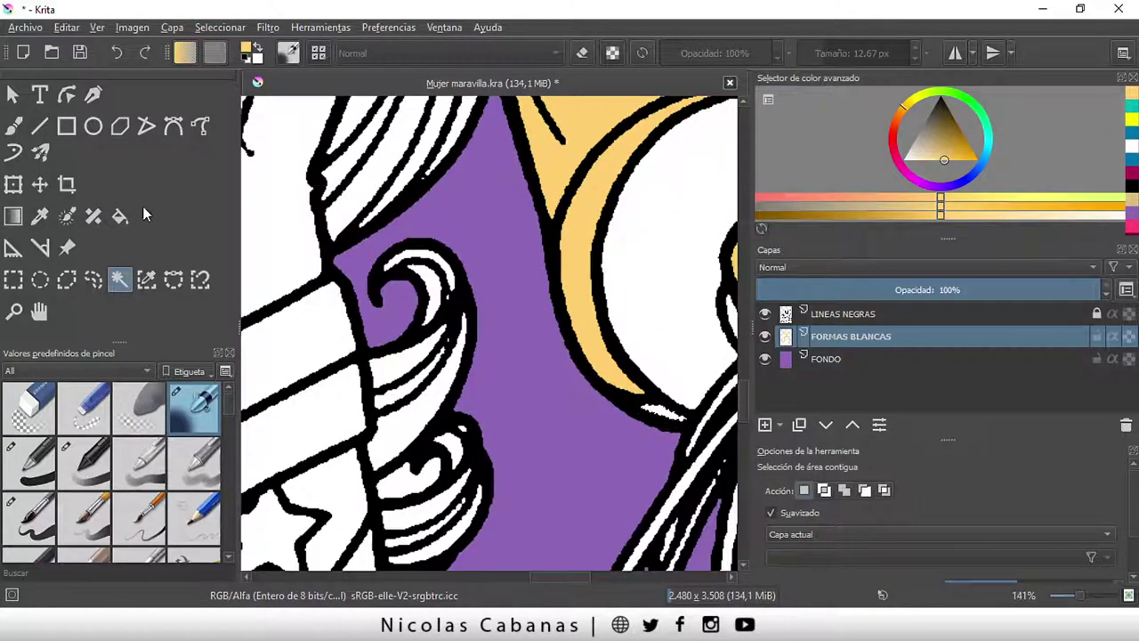
click(120, 212)
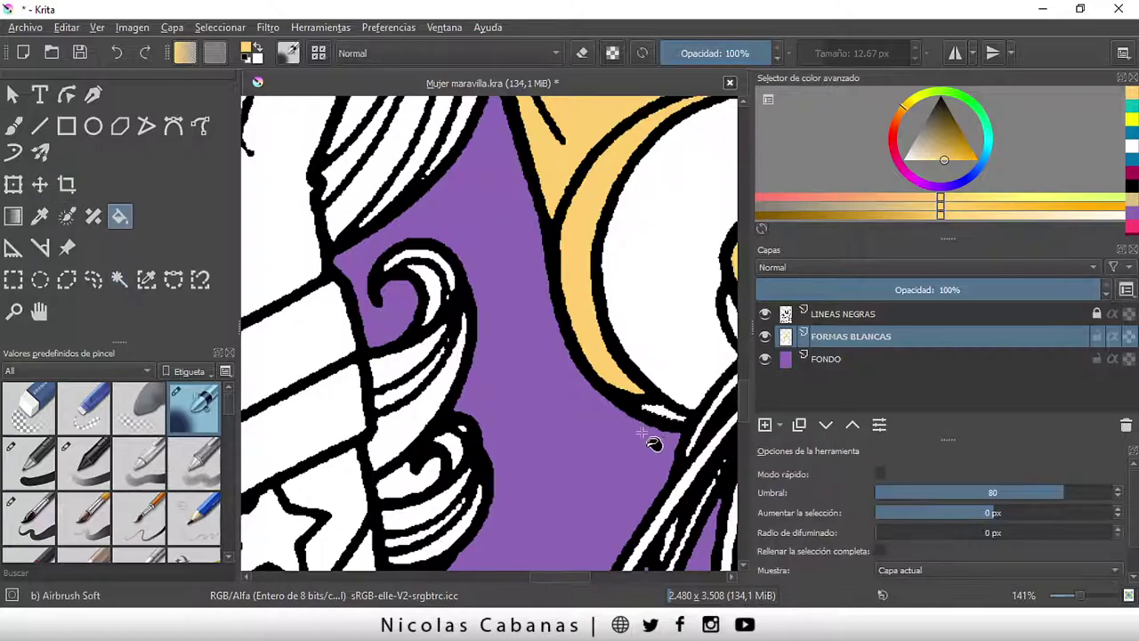
scroll(679, 420, down, 2)
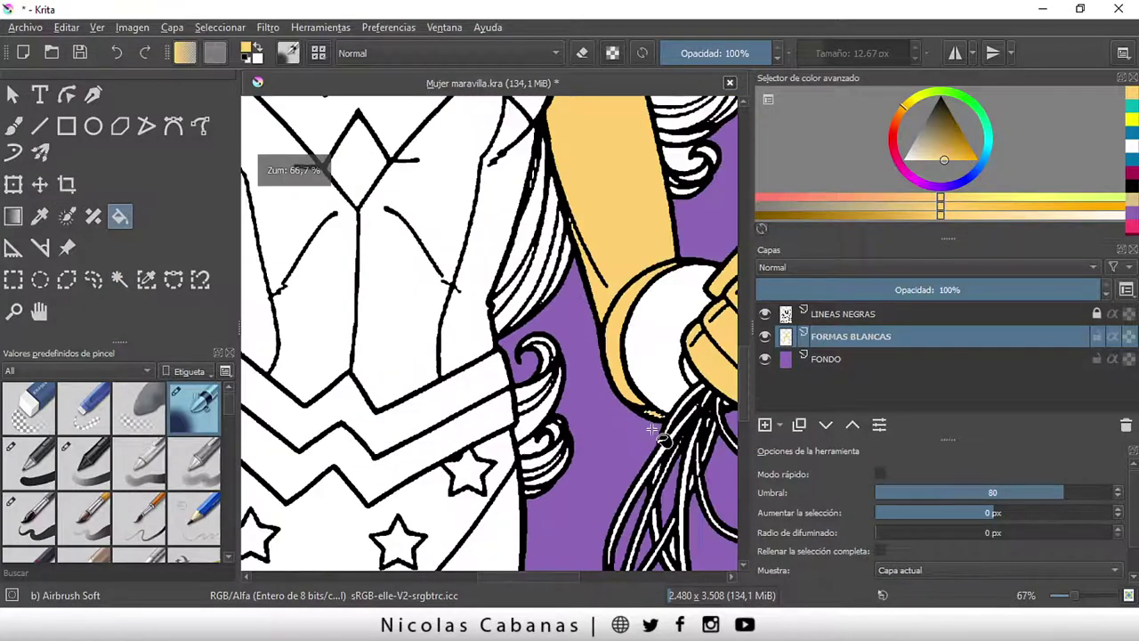
scroll(685, 418, down, 2)
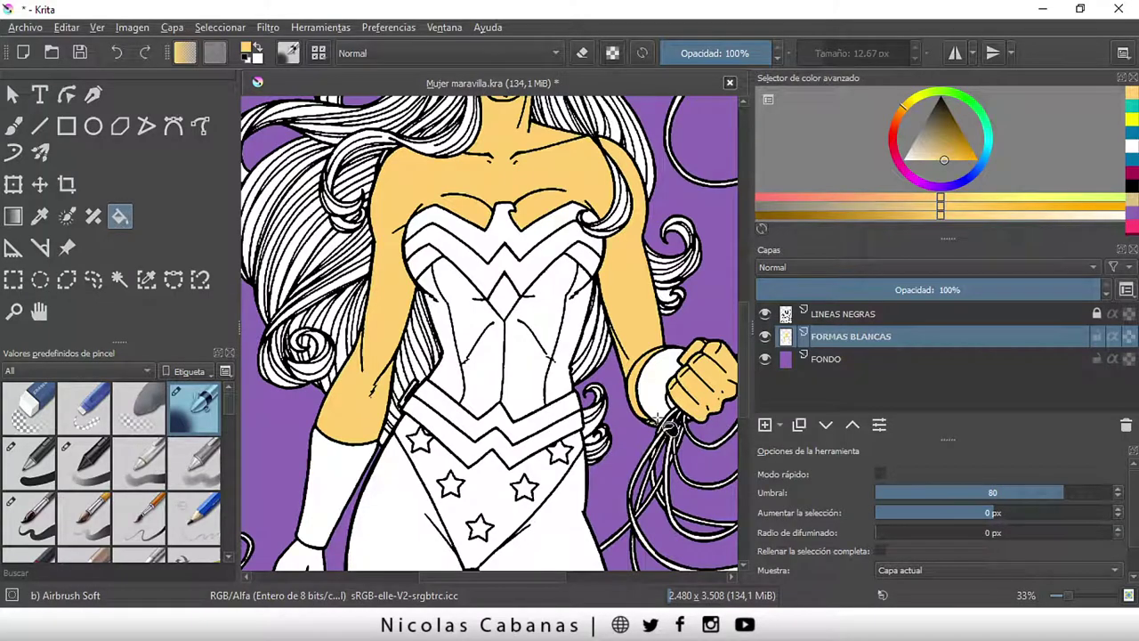
scroll(672, 425, down, 1)
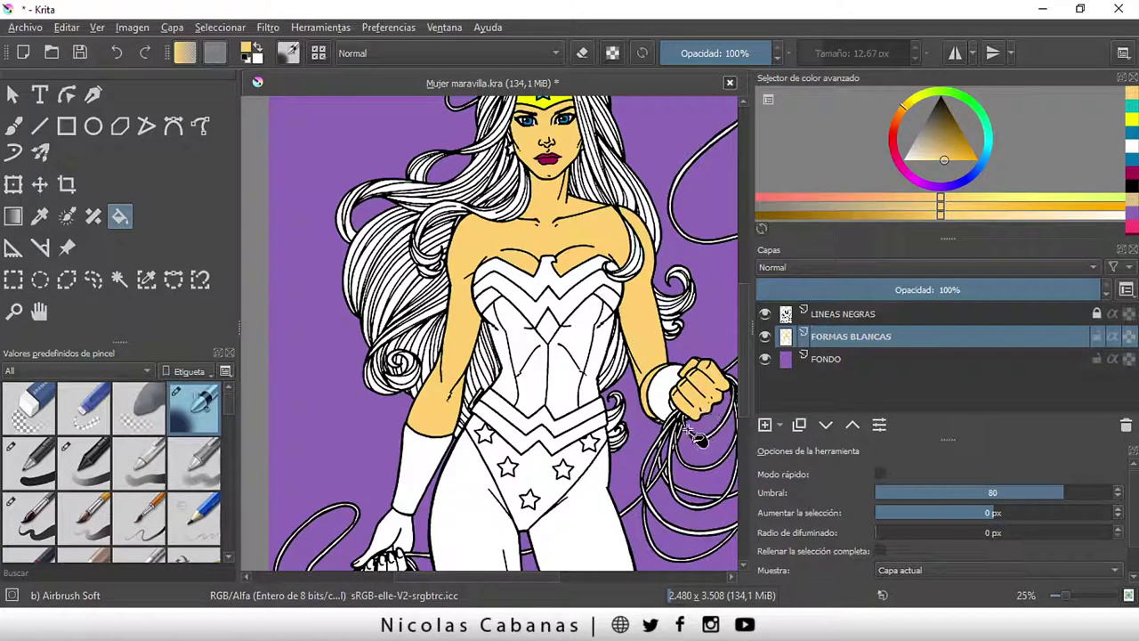
scroll(710, 449, up, 1)
scroll(710, 449, up, 2)
scroll(676, 392, up, 2)
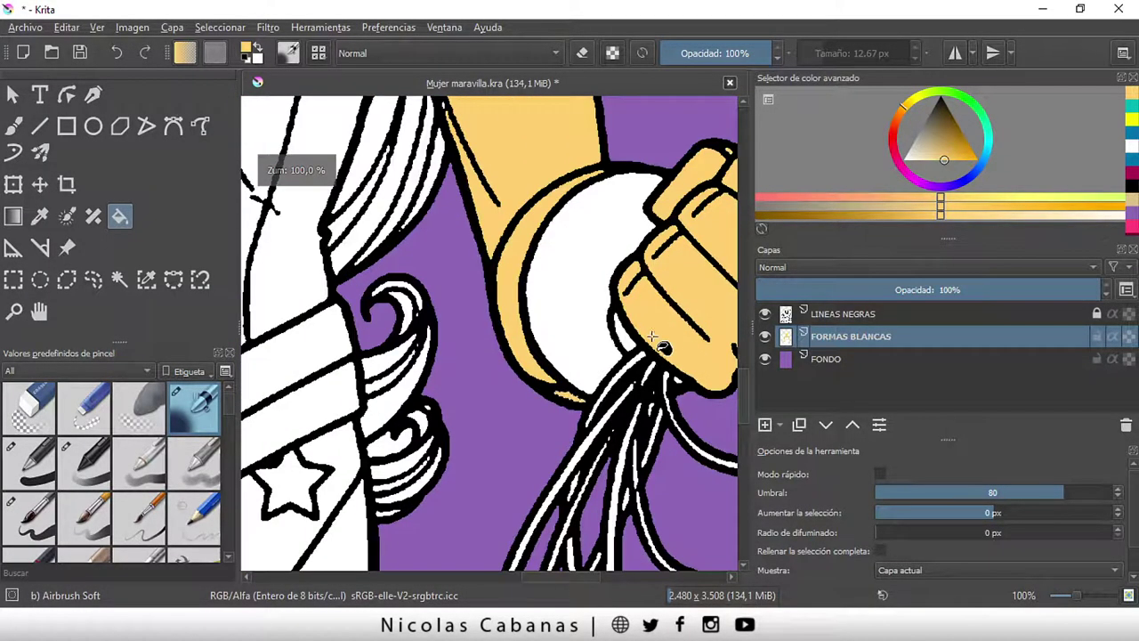
scroll(666, 351, up, 1)
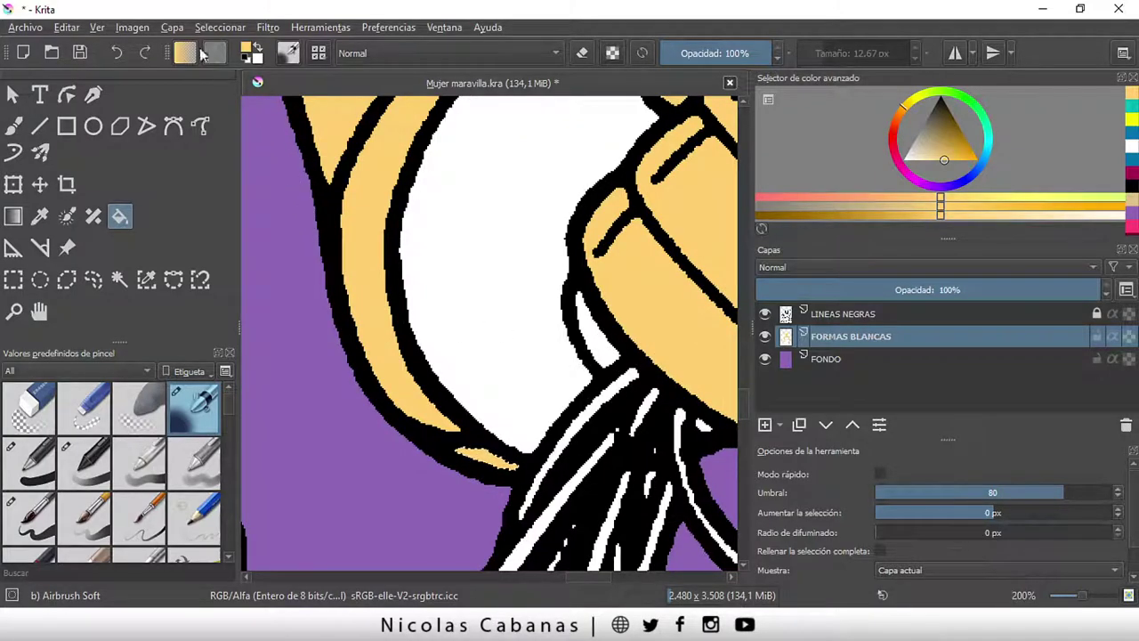
click(220, 26)
click(235, 61)
- Brush over the white gap at the wrist with the peach skin colour
click(13, 126)
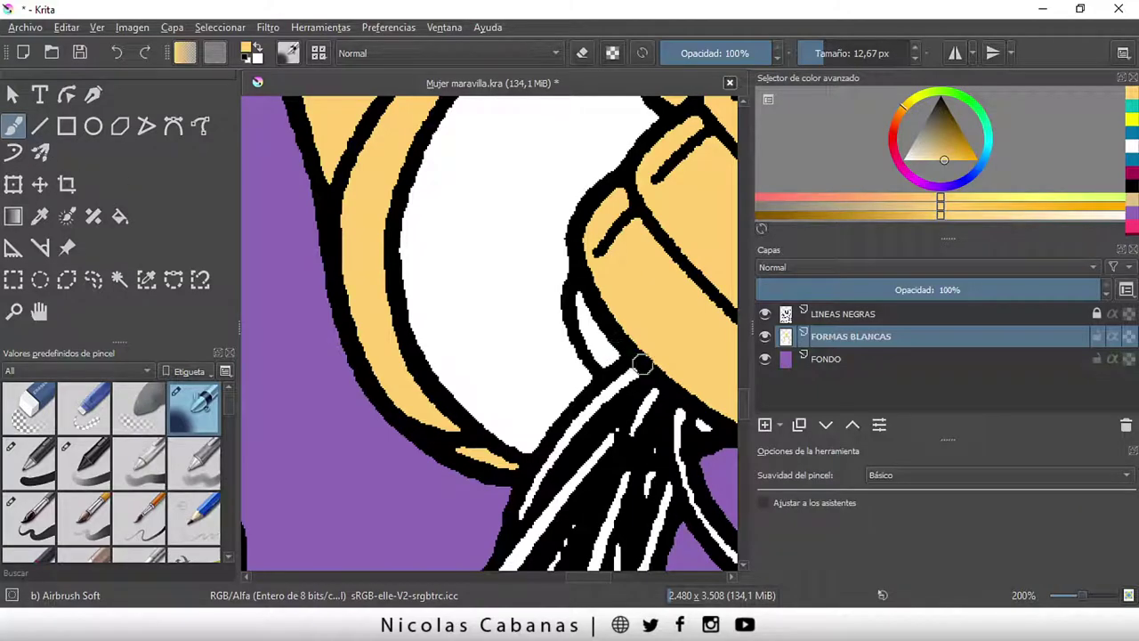
mouse_move(586, 290)
mouse_down()
mouse_move(605, 348)
mouse_move(577, 301)
mouse_up()
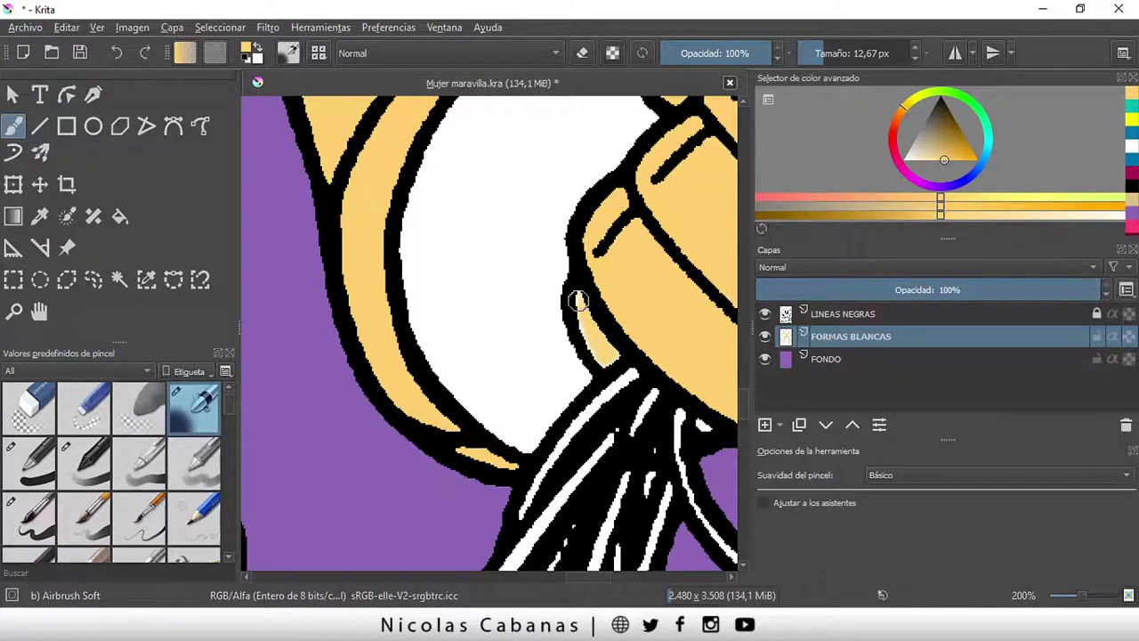
scroll(613, 356, down, 3)
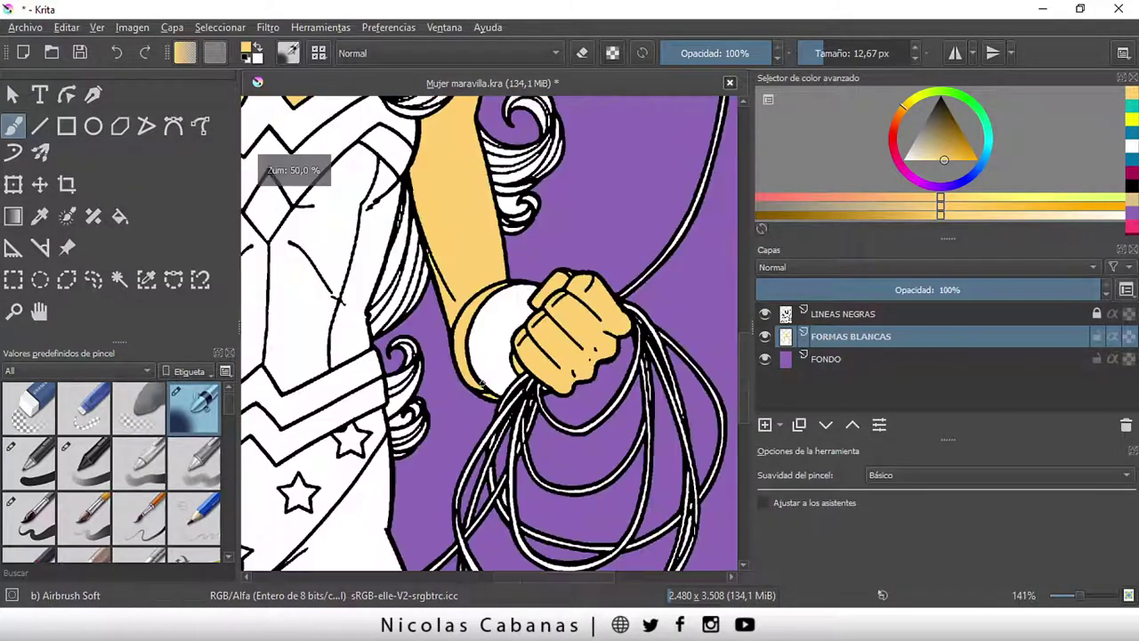
scroll(613, 357, down, 1)
scroll(613, 357, down, 2)
scroll(613, 357, down, 1)
scroll(285, 489, up, 1)
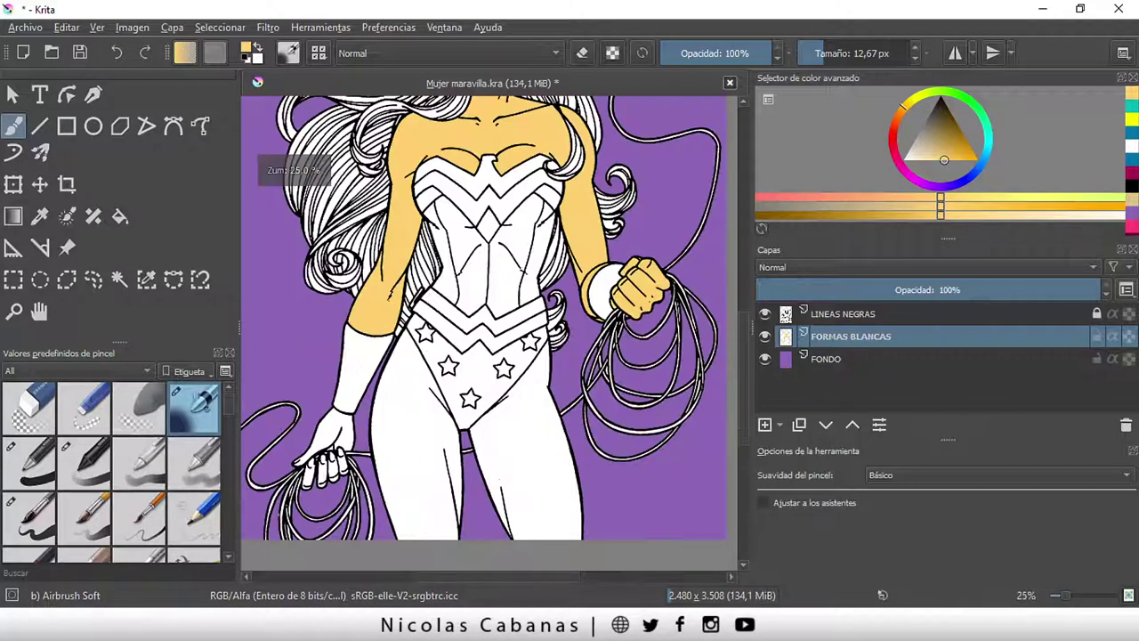
scroll(285, 490, up, 1)
scroll(285, 489, up, 1)
- Fill the back of the lower hand with skin tone and clear the selection
click(119, 279)
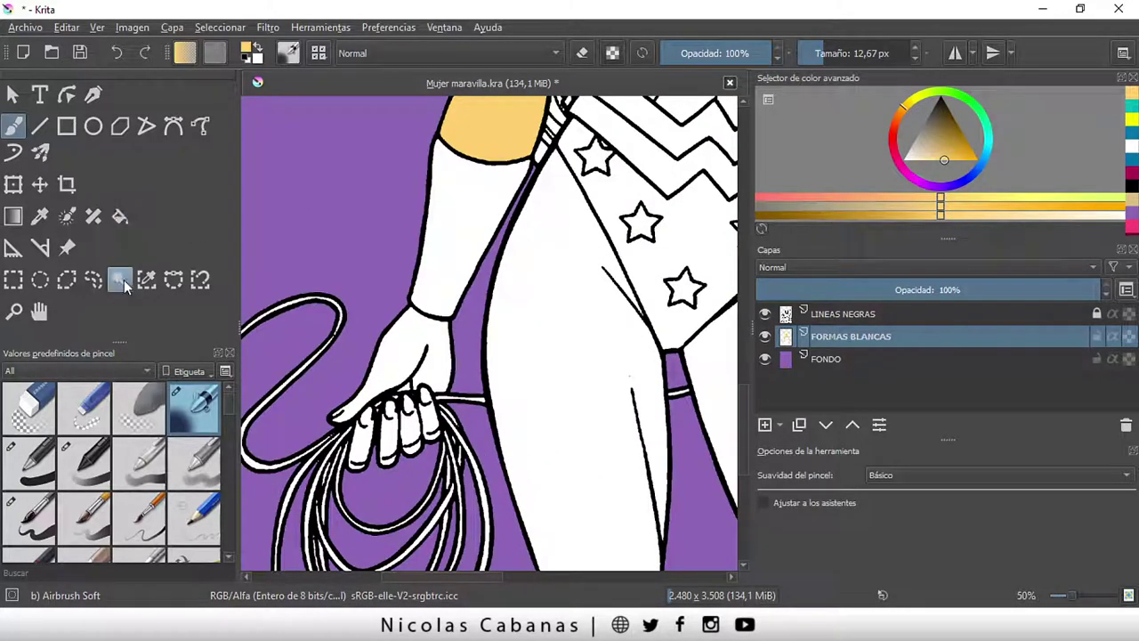
scroll(400, 352, up, 2)
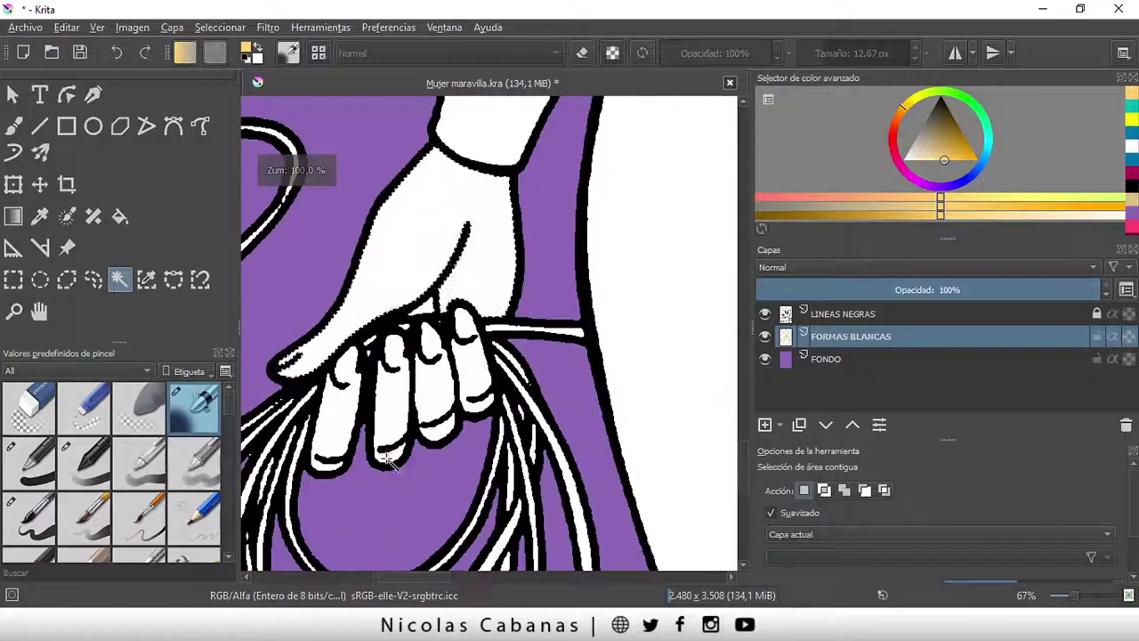
click(119, 216)
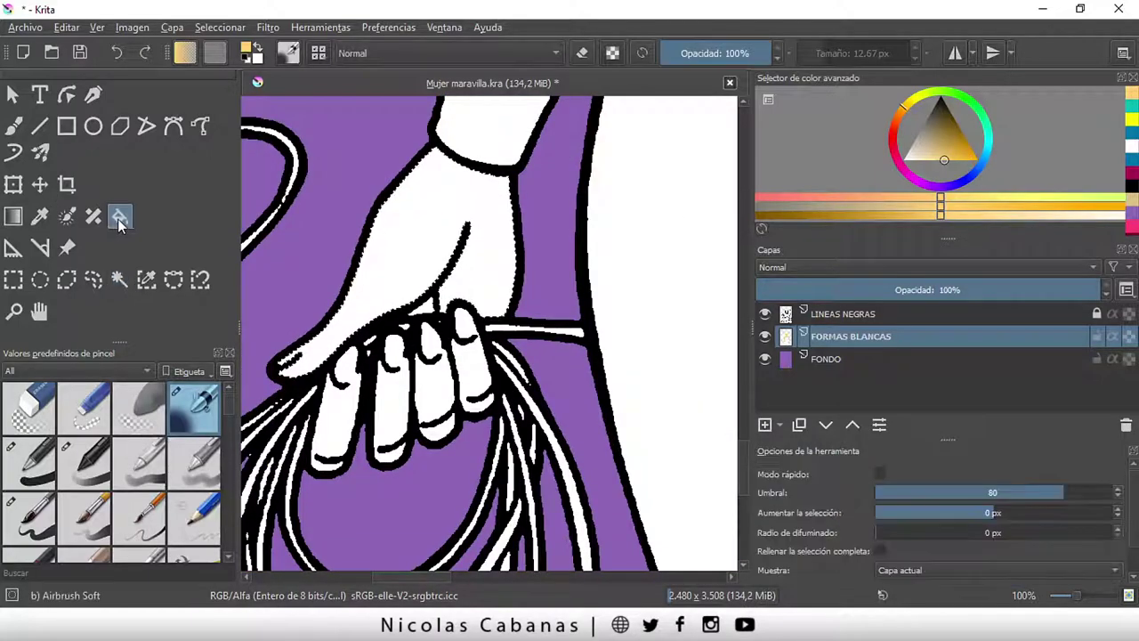
click(423, 219)
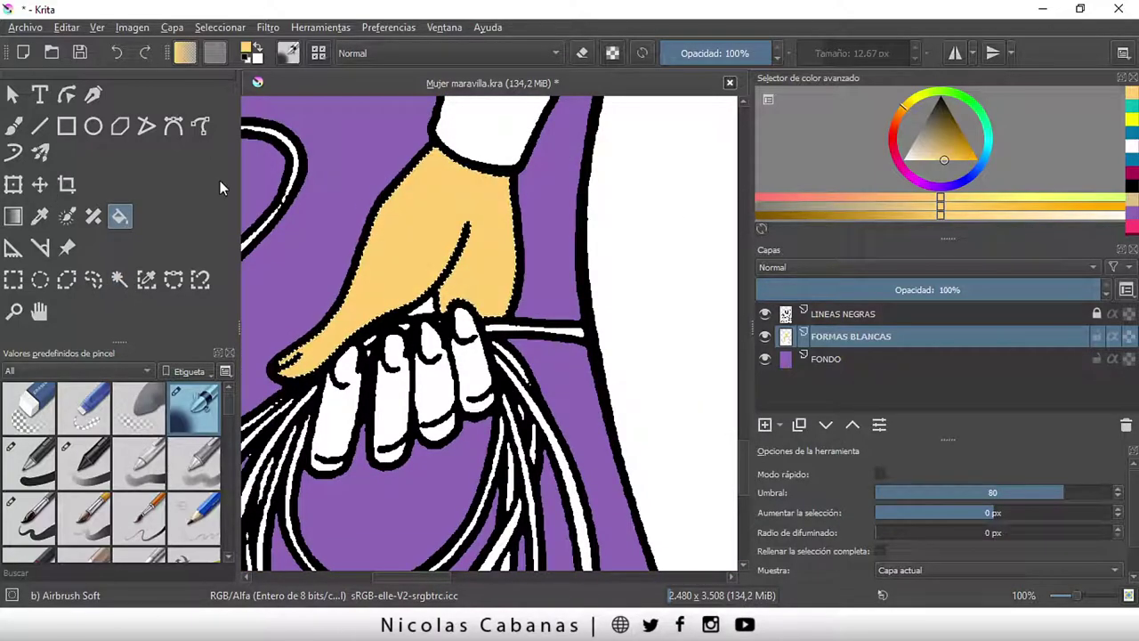
click(120, 280)
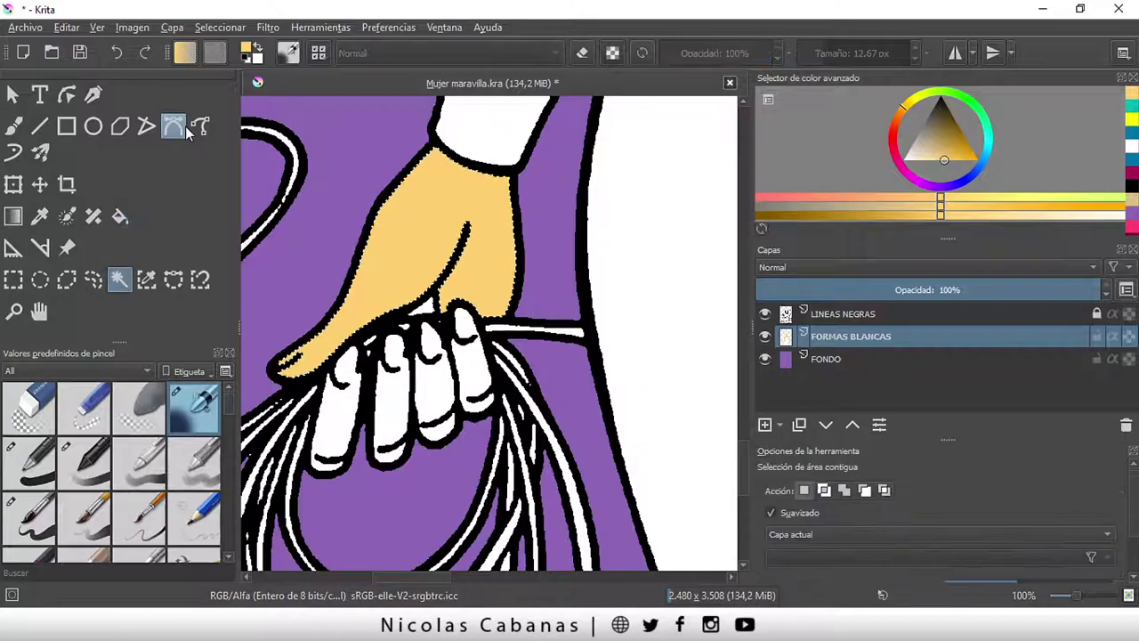
click(220, 27)
click(227, 70)
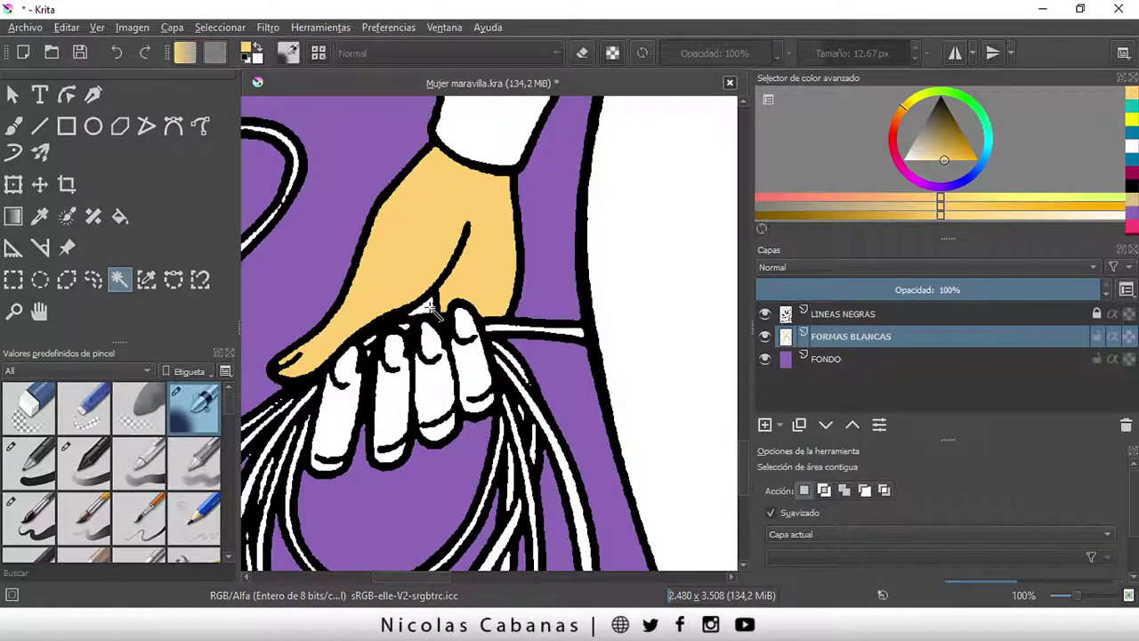
click(121, 217)
scroll(432, 302, up, 1)
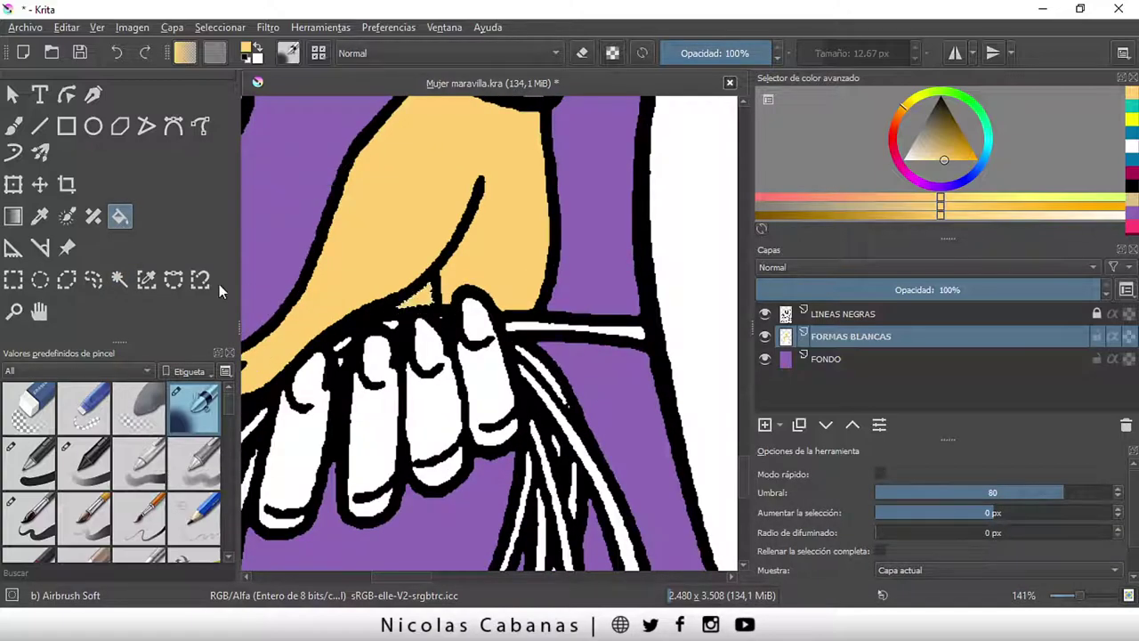
- Fill the leftmost finger and the next white finger with skin yellow
click(120, 279)
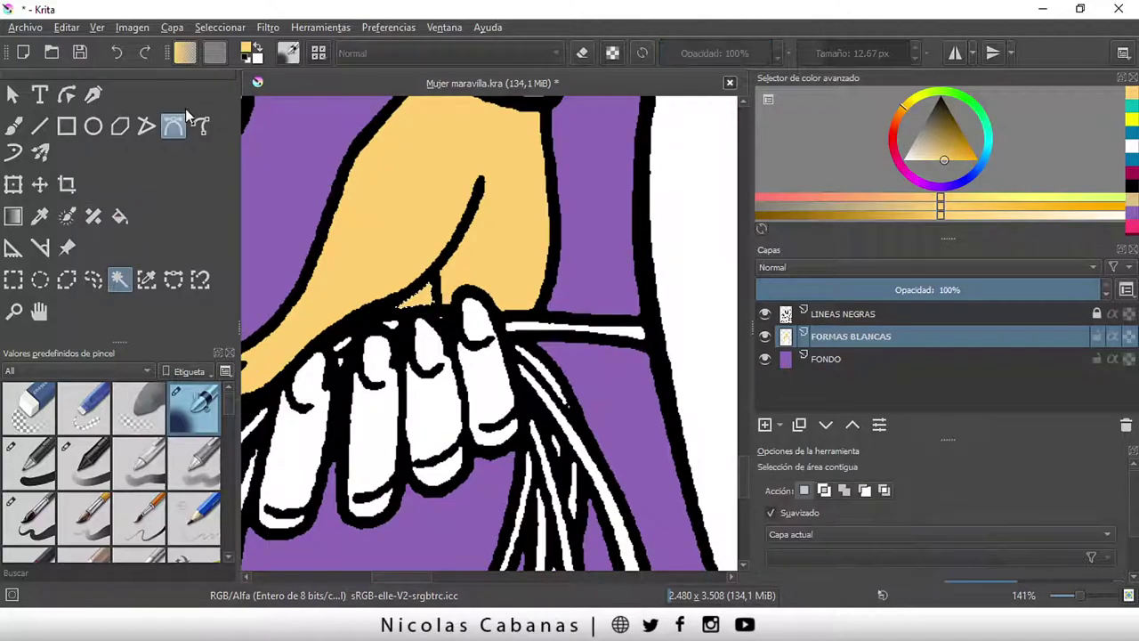
click(222, 28)
click(233, 65)
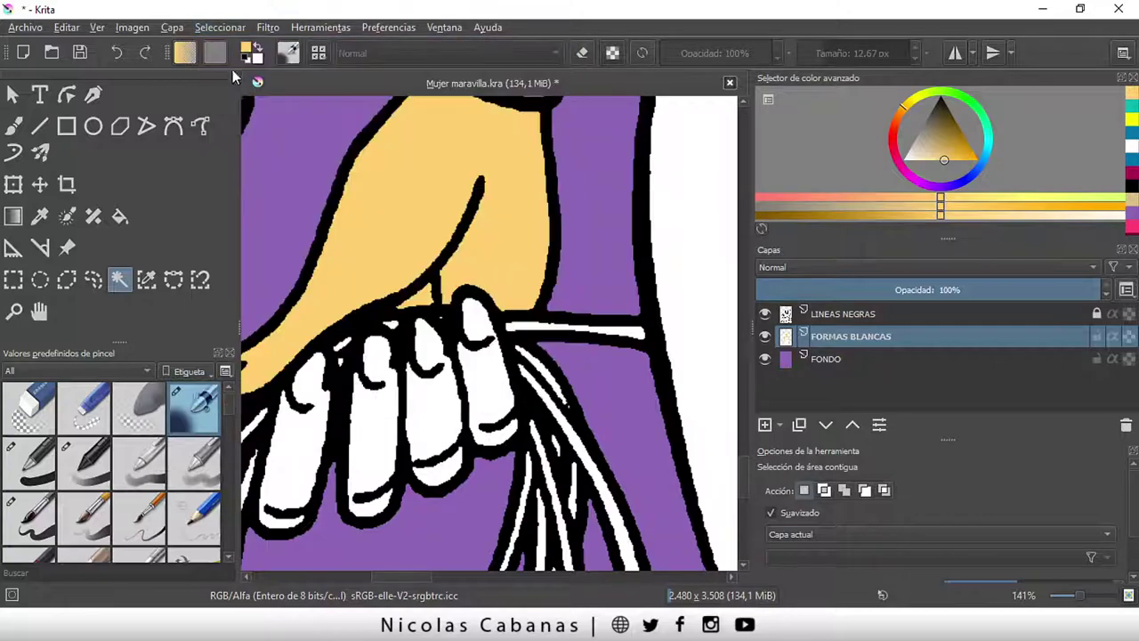
click(121, 216)
click(286, 449)
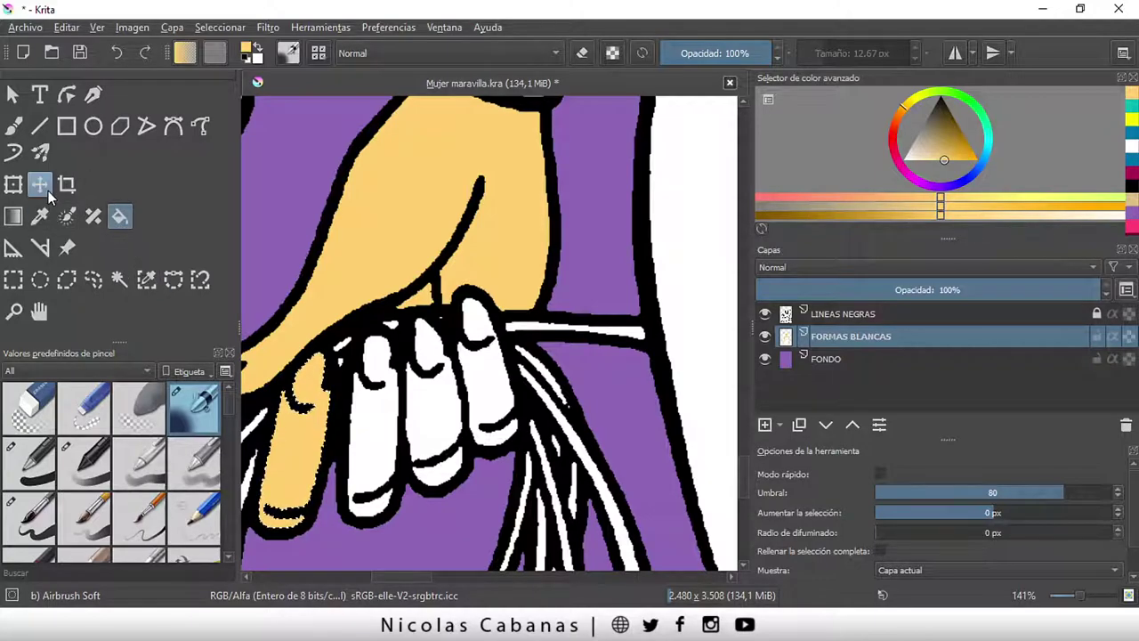
click(120, 279)
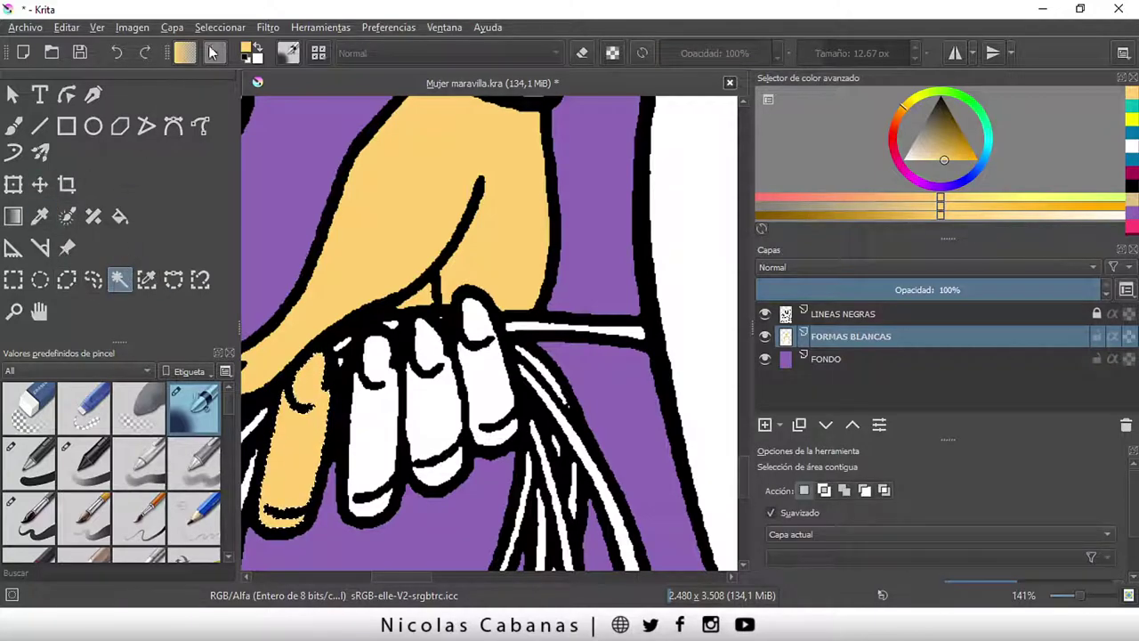
click(220, 27)
click(228, 67)
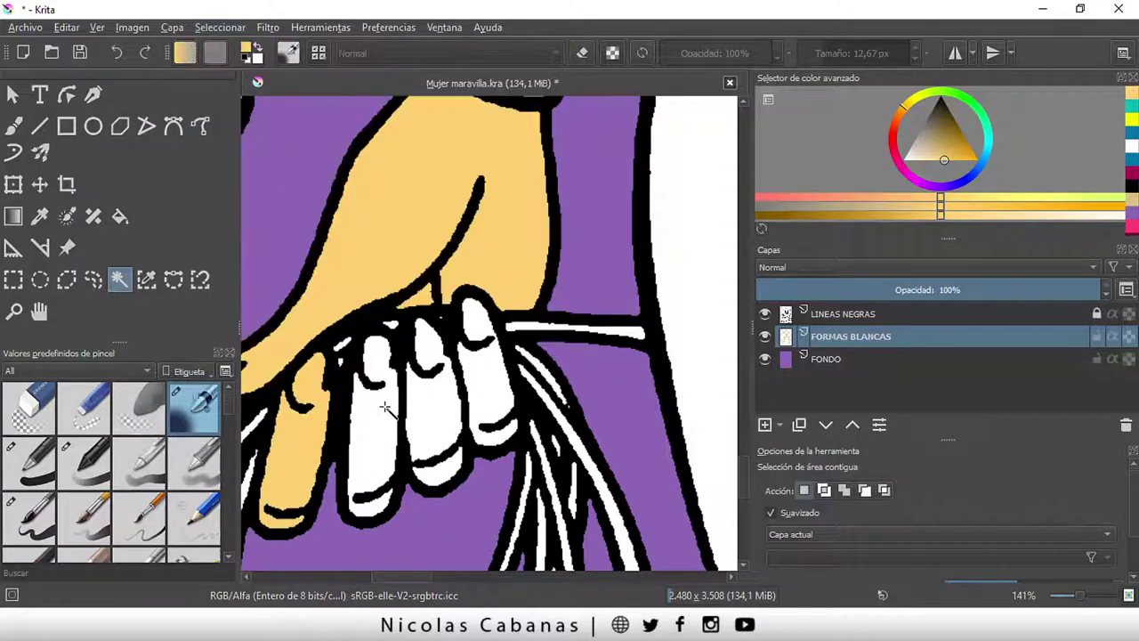
click(120, 216)
click(349, 426)
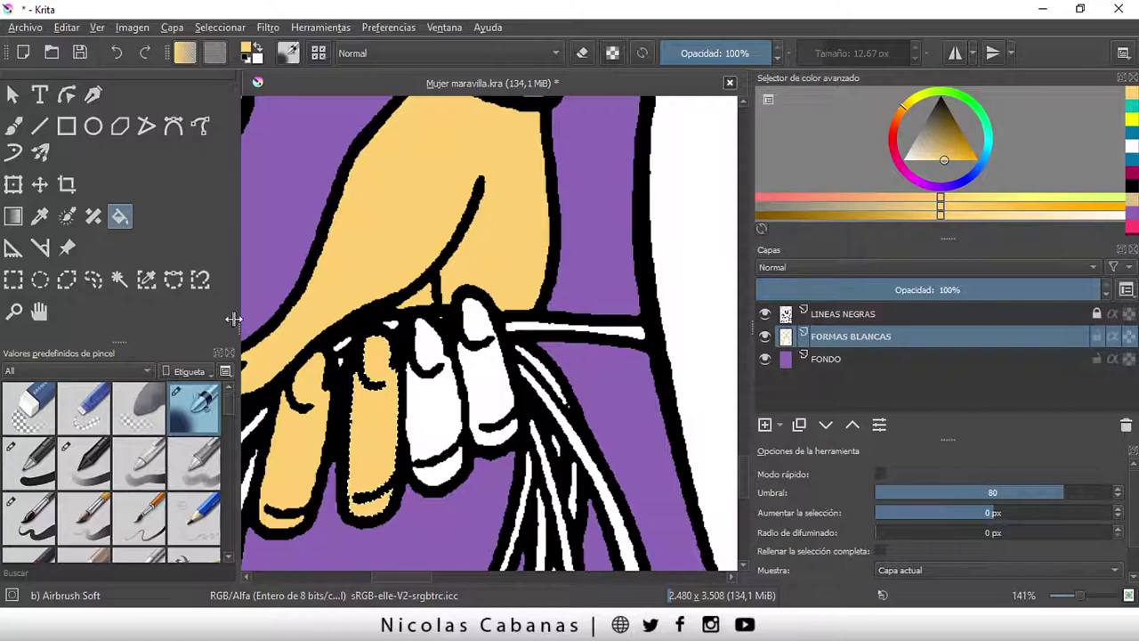
- Fill another white finger with skin yellow and clear the selection
click(121, 278)
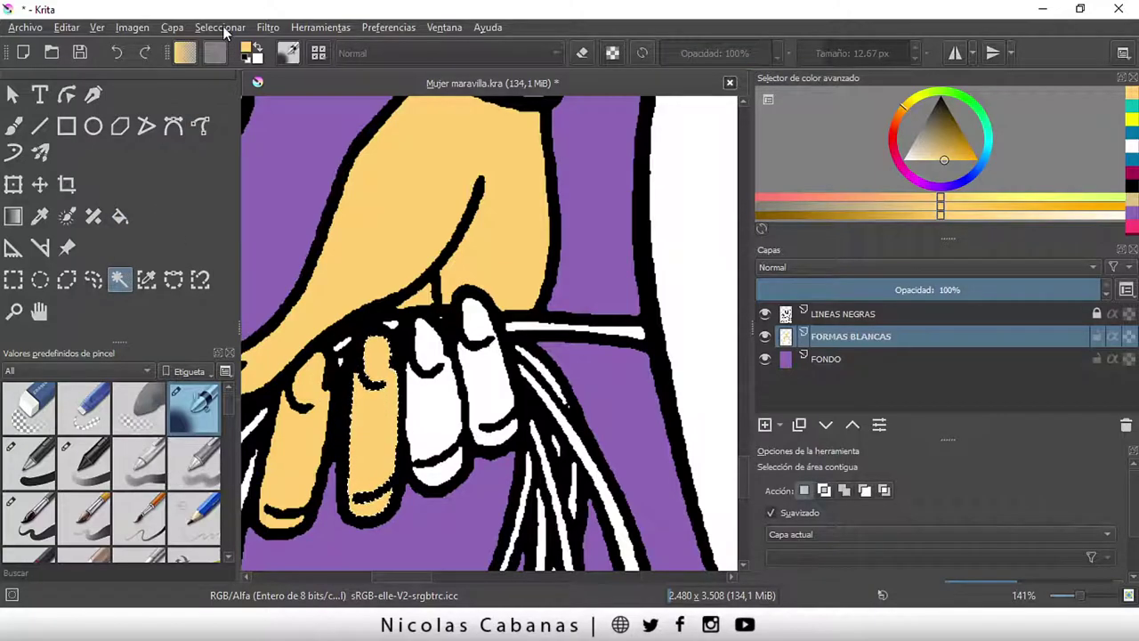
click(220, 27)
click(227, 66)
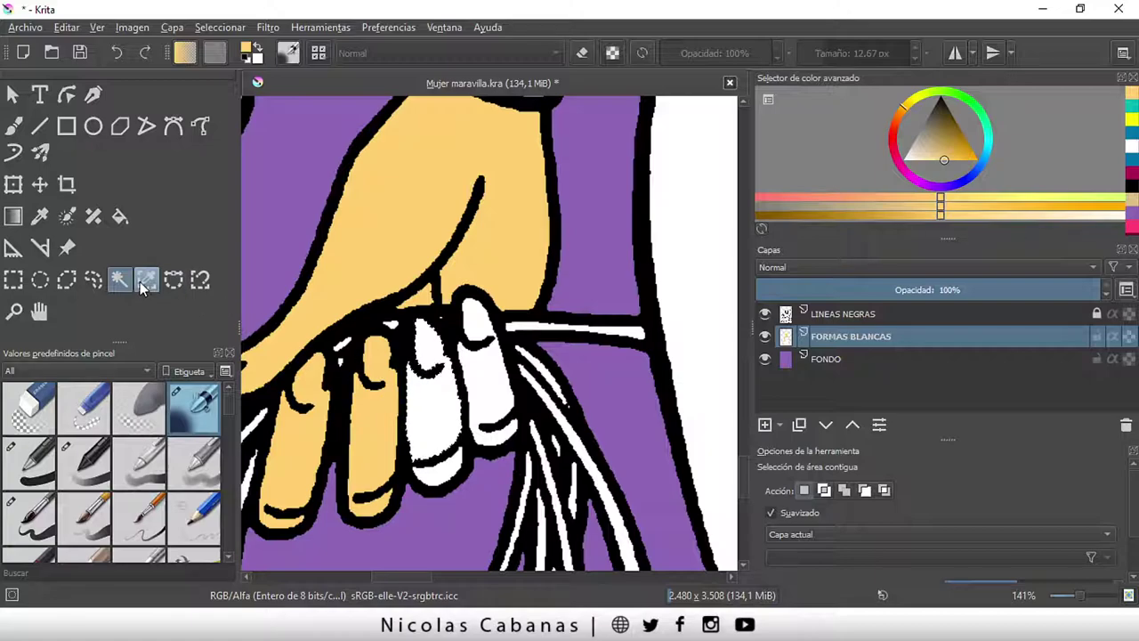
click(120, 216)
click(440, 401)
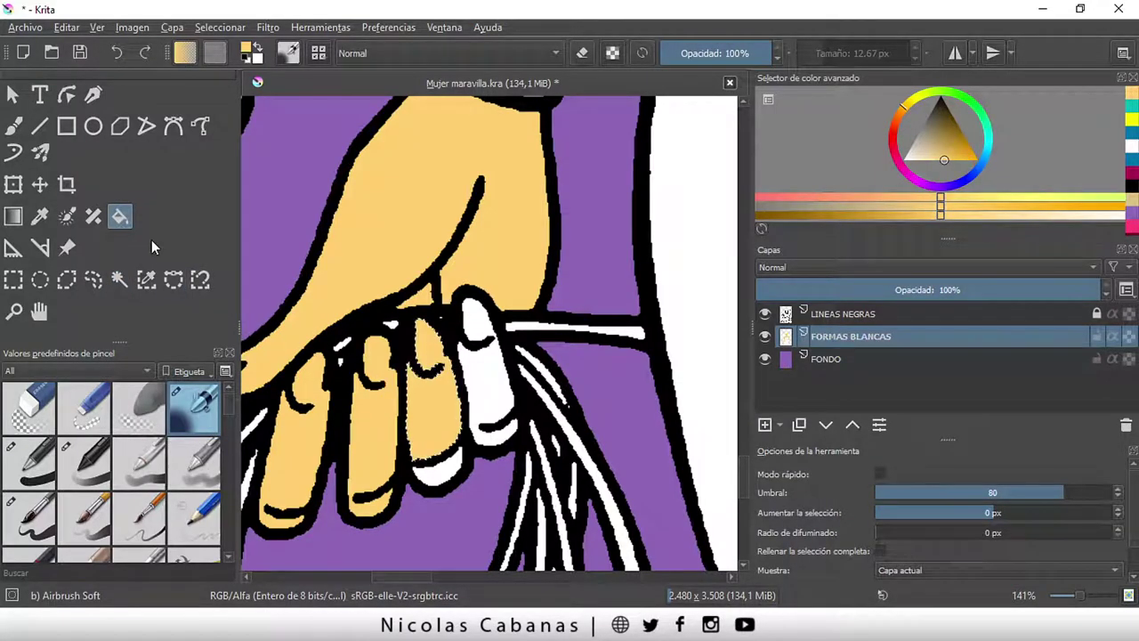
click(120, 278)
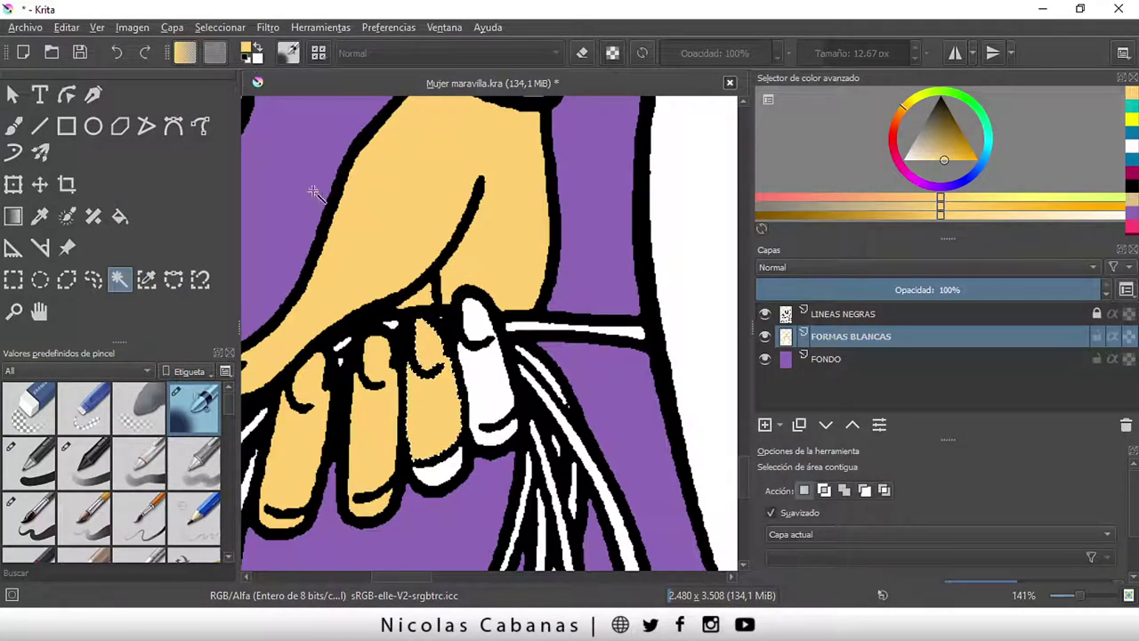
click(219, 27)
click(233, 67)
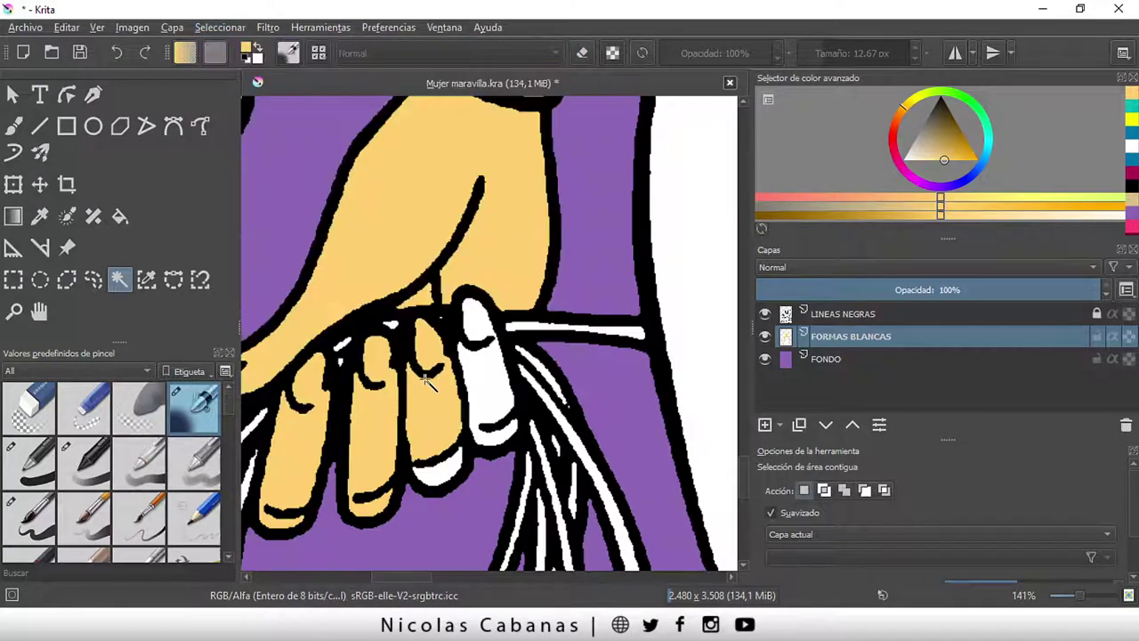
- Fill the last two white fingertips with skin yellow
key(f)
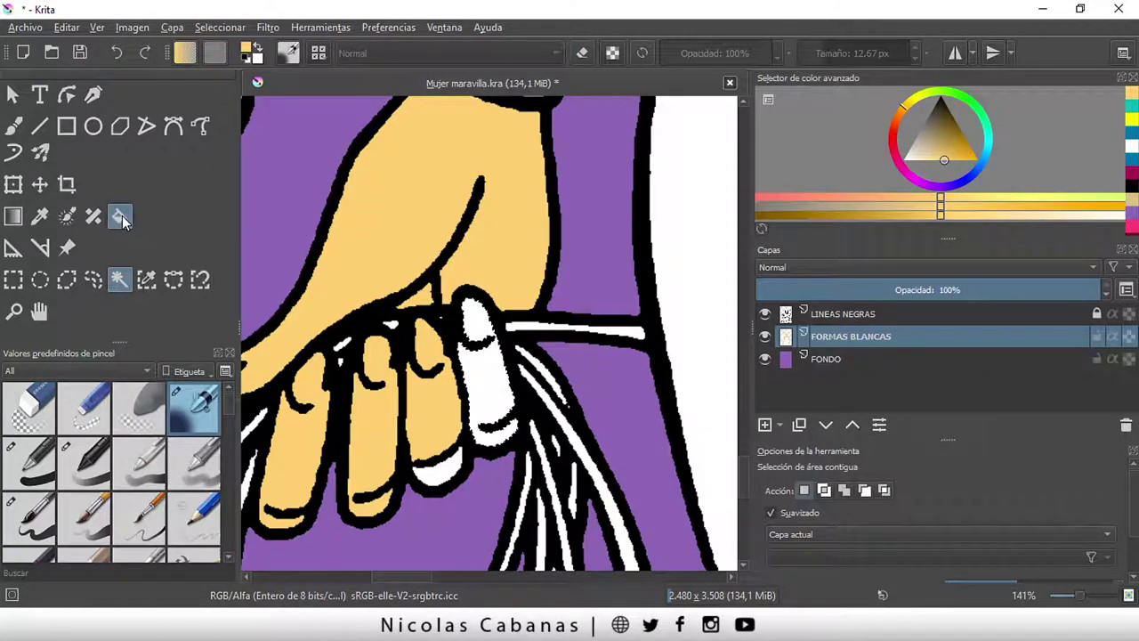
click(488, 310)
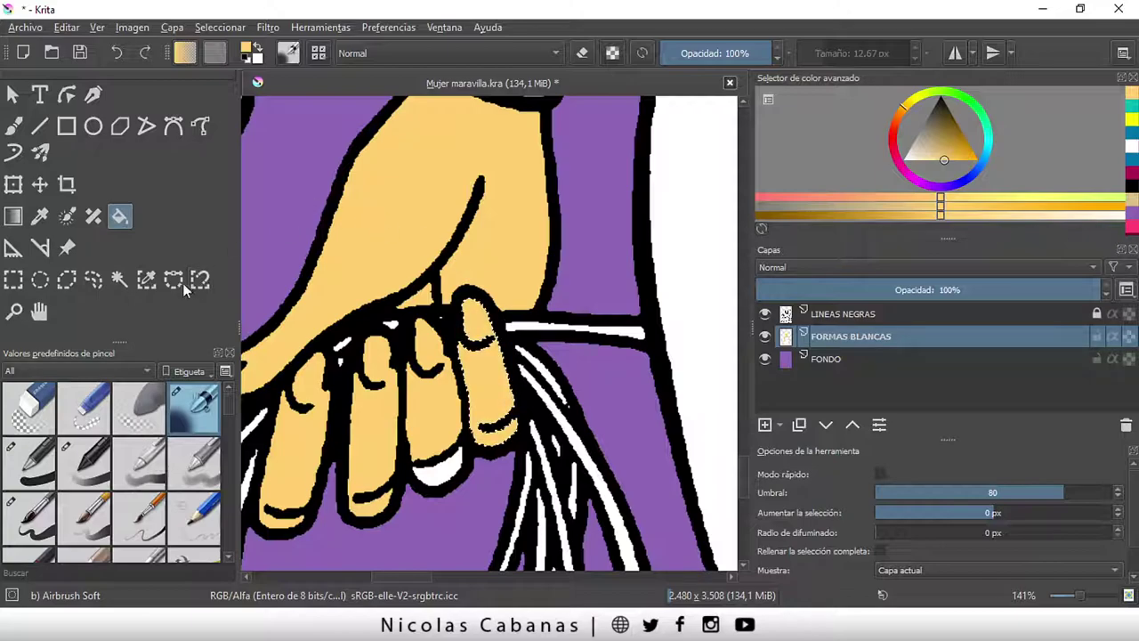
click(119, 279)
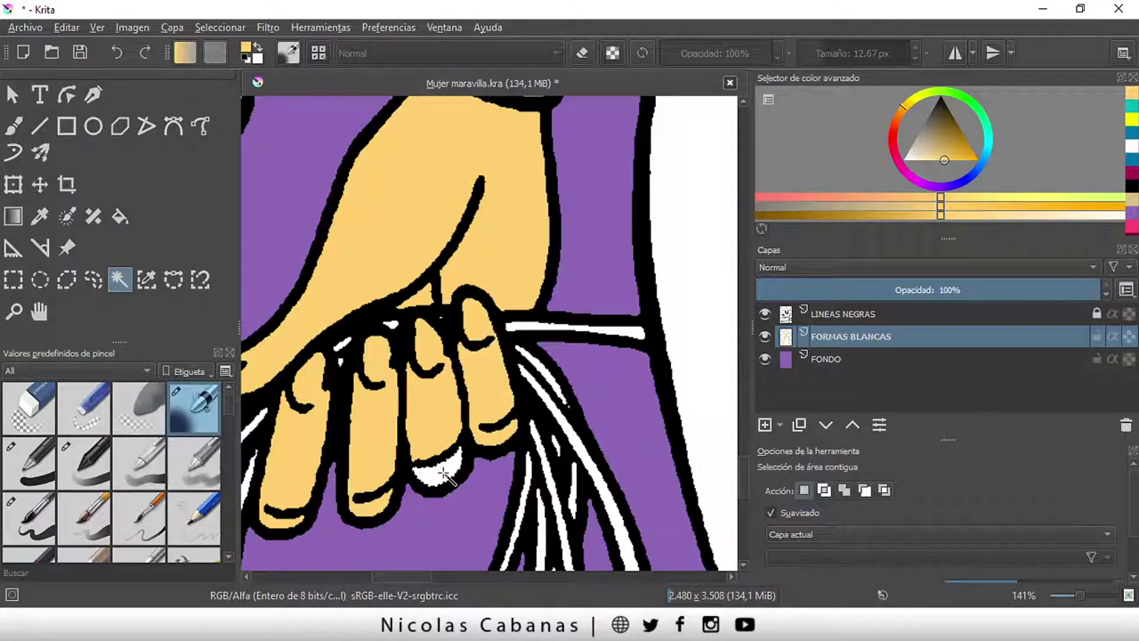
click(120, 222)
click(454, 470)
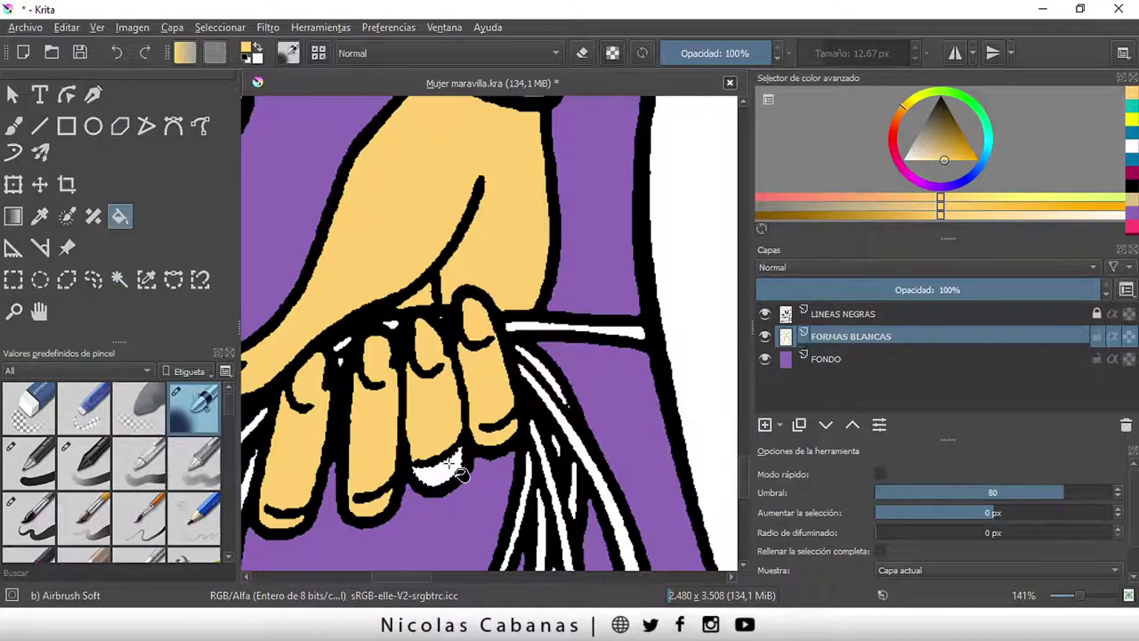
scroll(485, 458, down, 2)
- Pan to the legs, magic-wand the first white leg and fill it skin yellow
scroll(501, 444, down, 1)
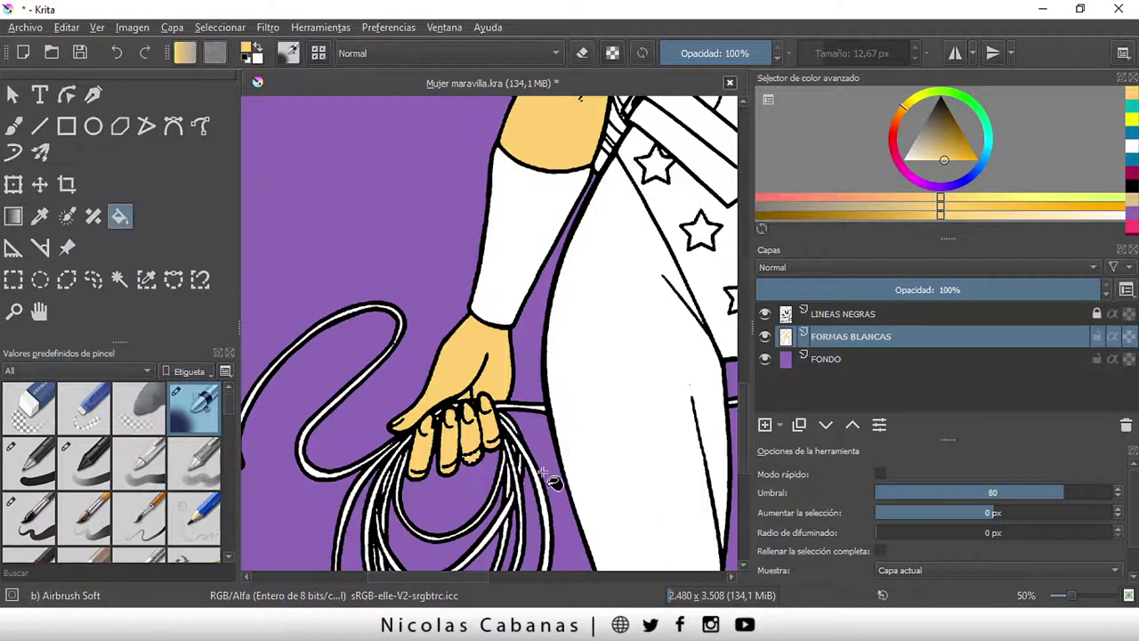
drag(621, 457, 461, 439)
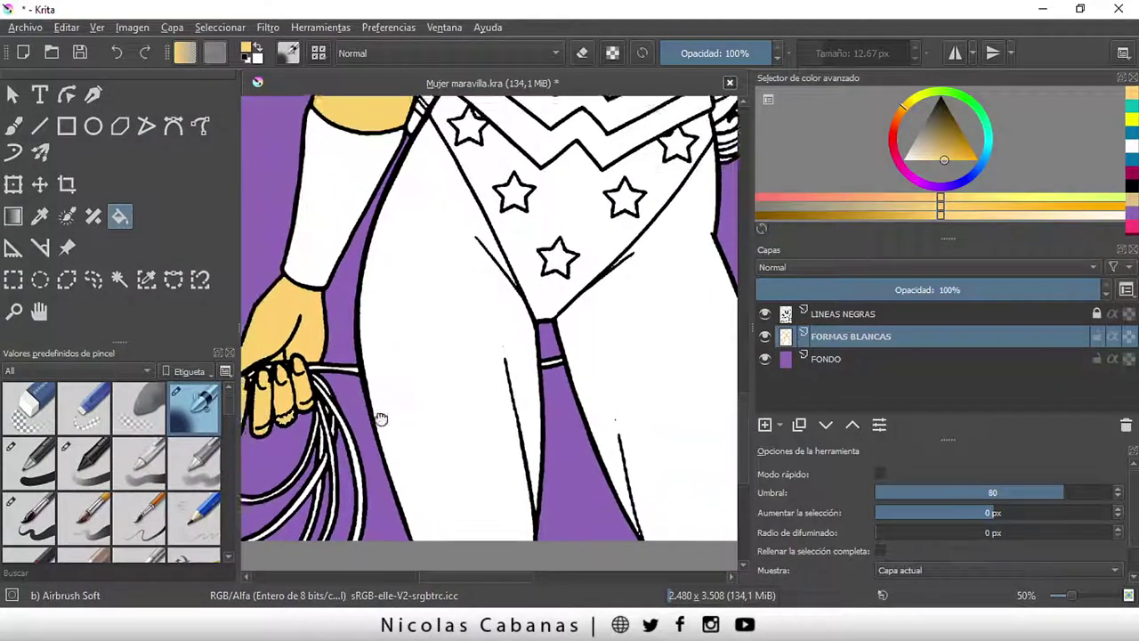
click(121, 278)
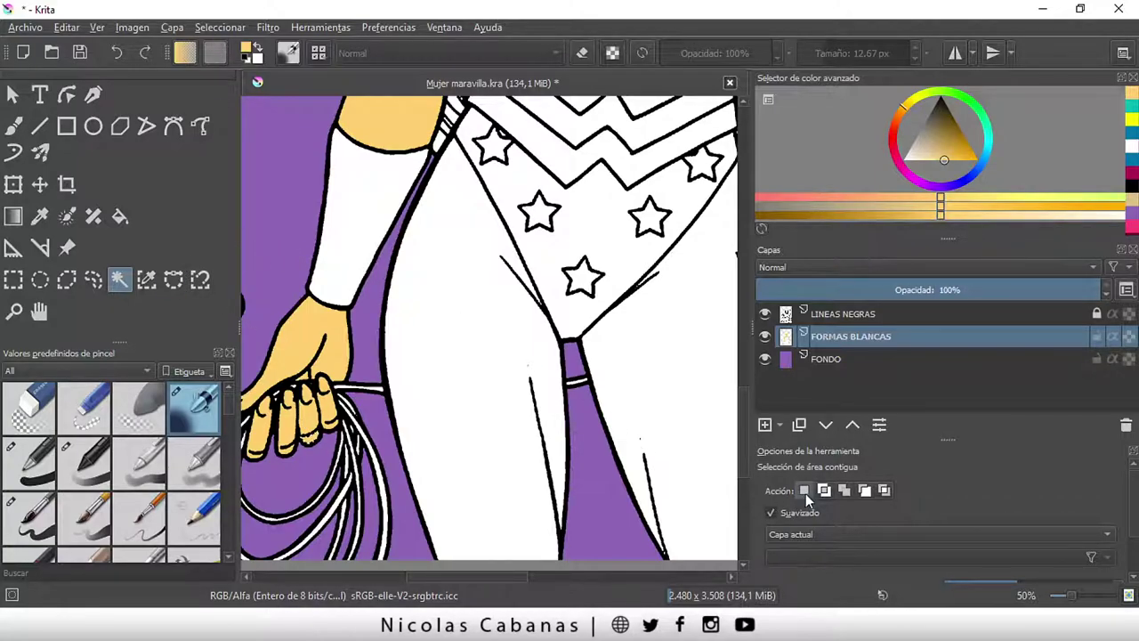
key(a)
click(806, 491)
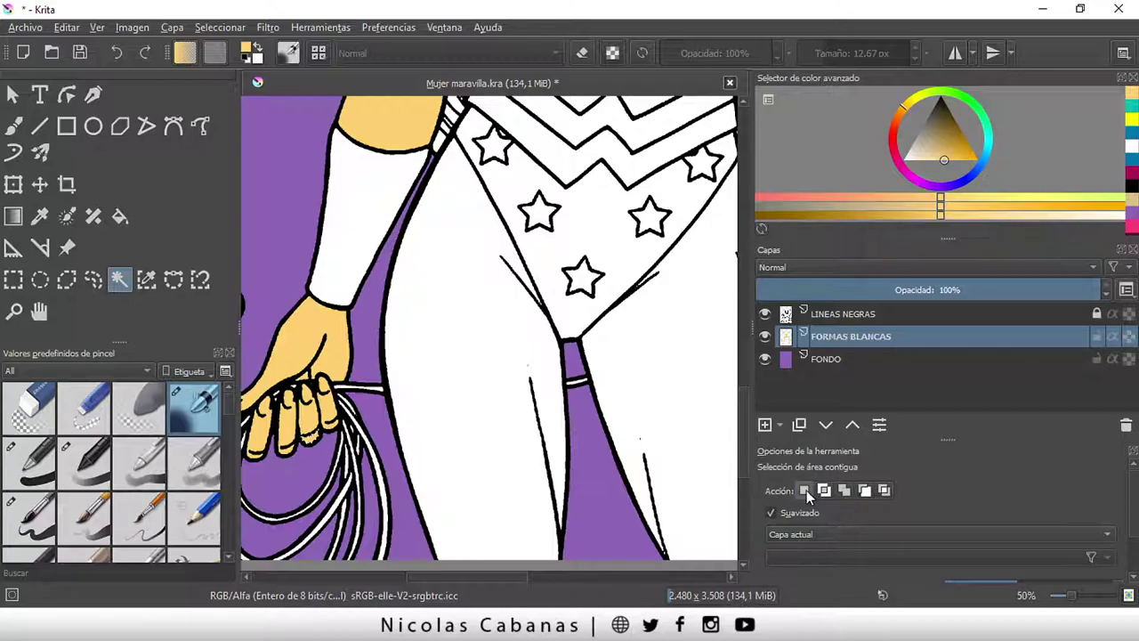
click(450, 337)
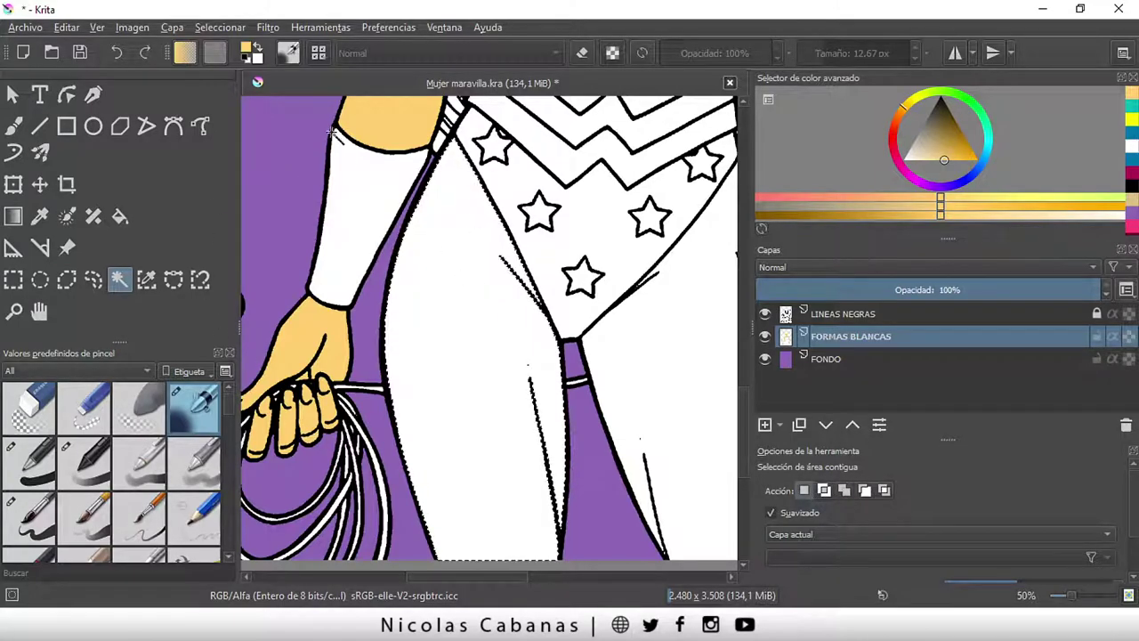
click(231, 28)
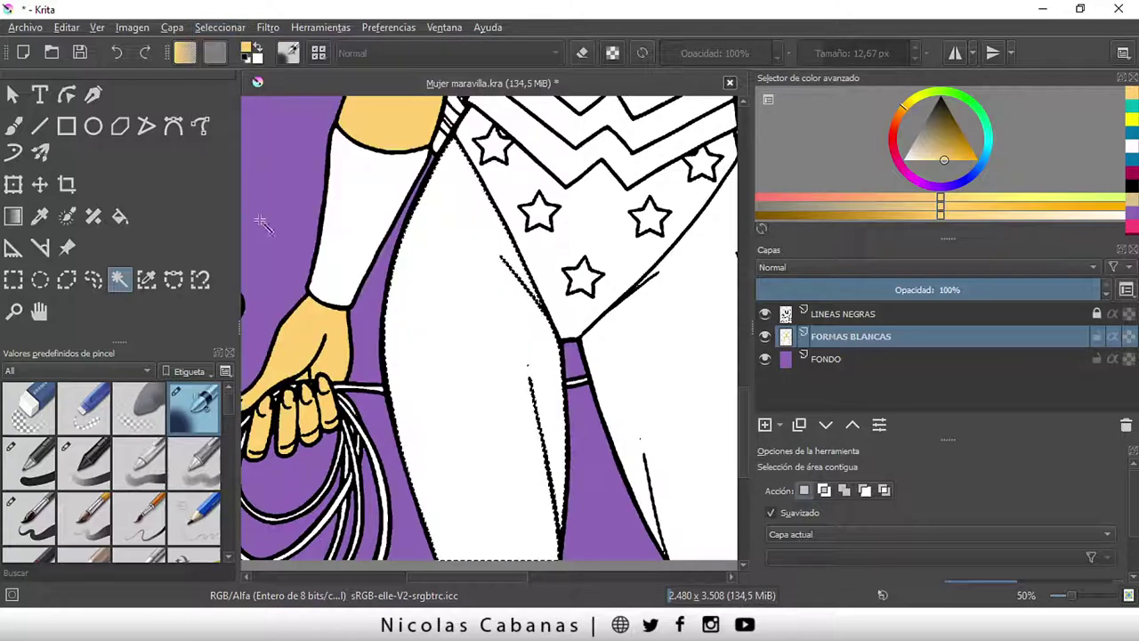
drag(517, 460, 446, 447)
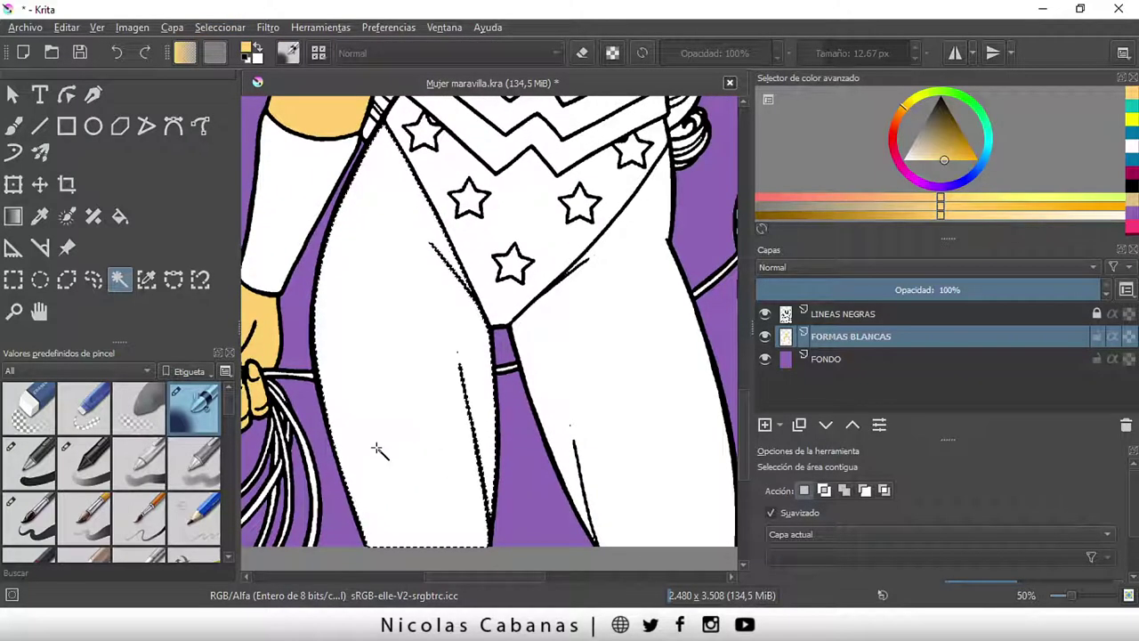
click(120, 216)
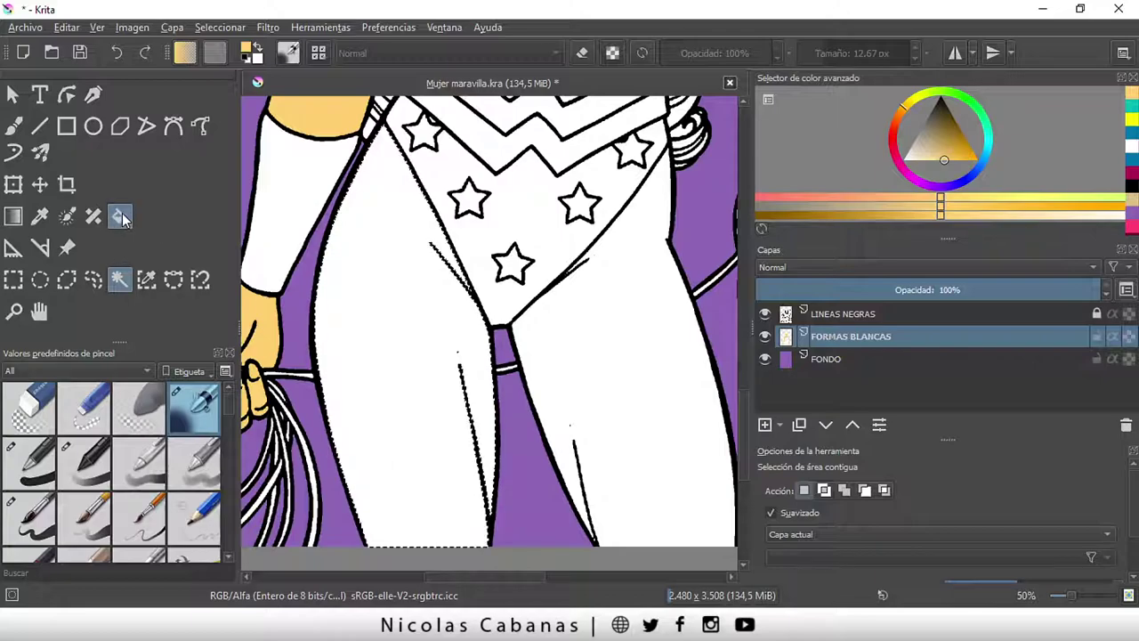
click(379, 304)
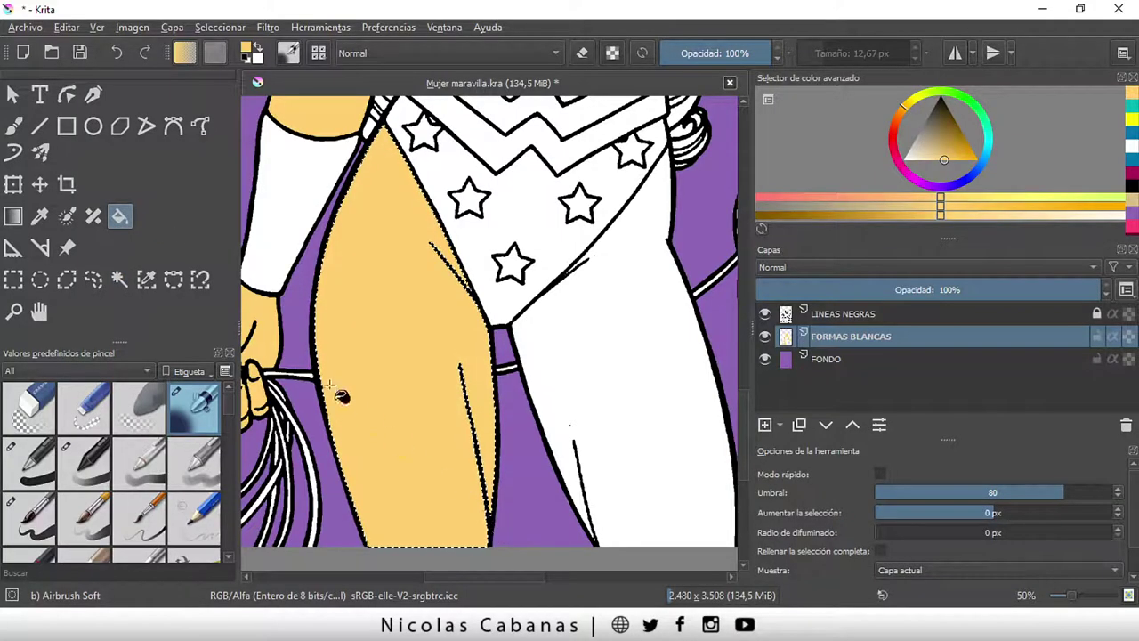
- Select the second white leg and fill it with skin yellow
click(120, 279)
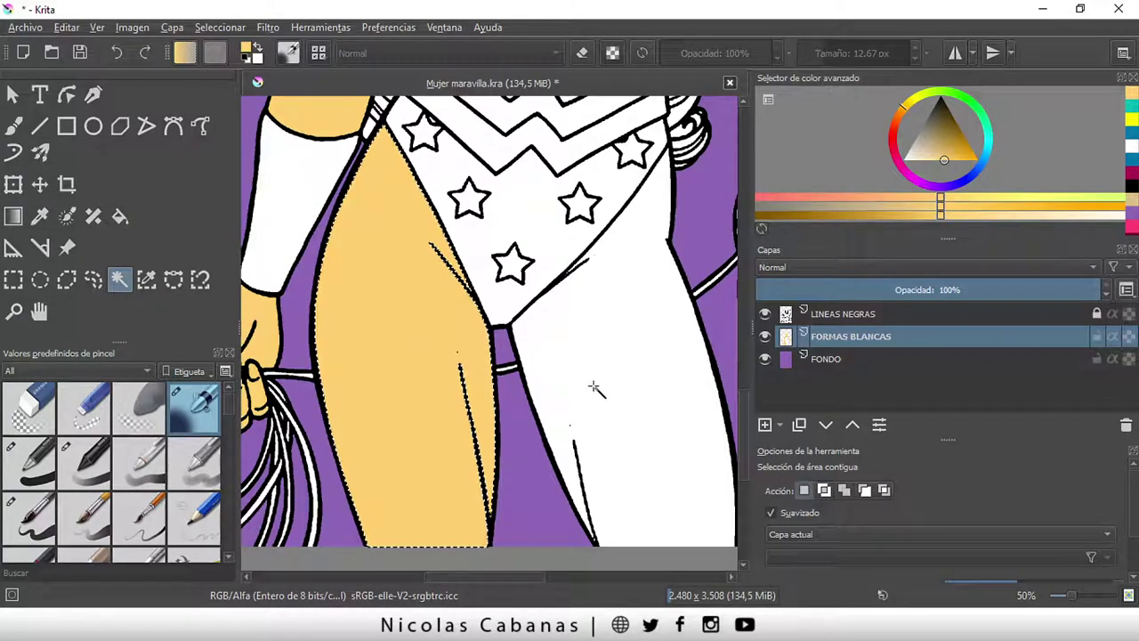
click(618, 369)
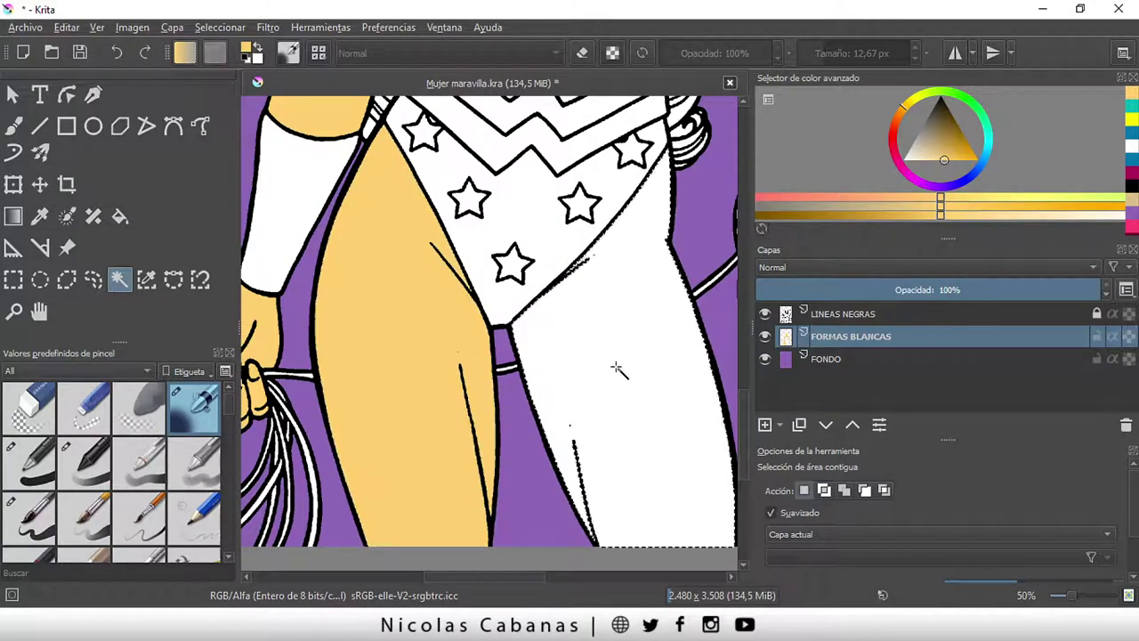
click(112, 214)
click(620, 320)
scroll(634, 331, down, 2)
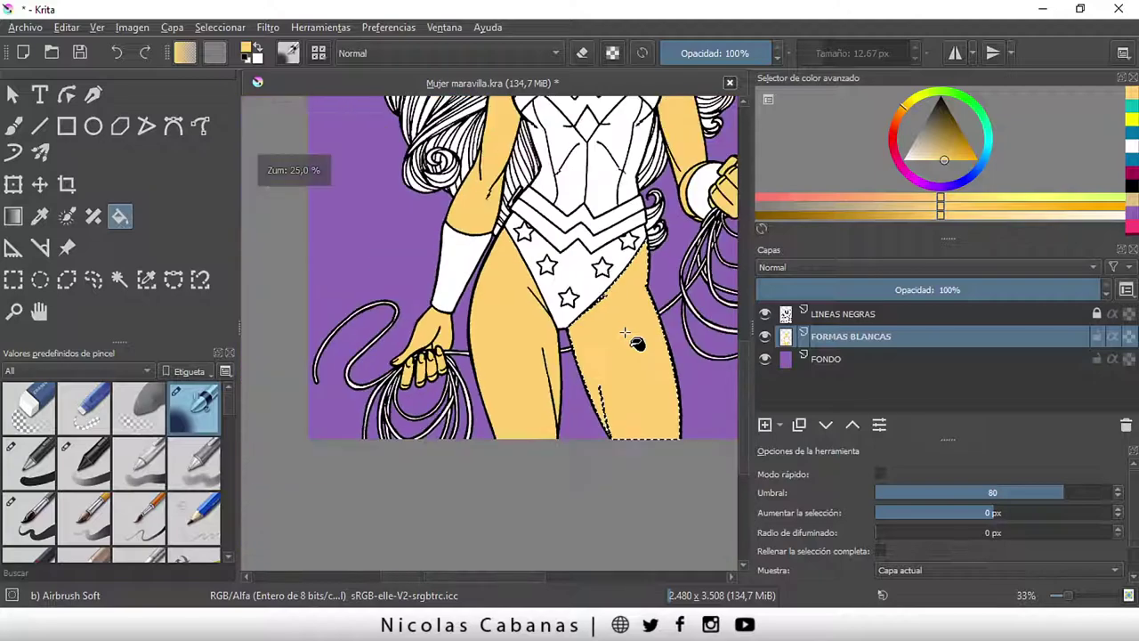
scroll(559, 252, up, 5)
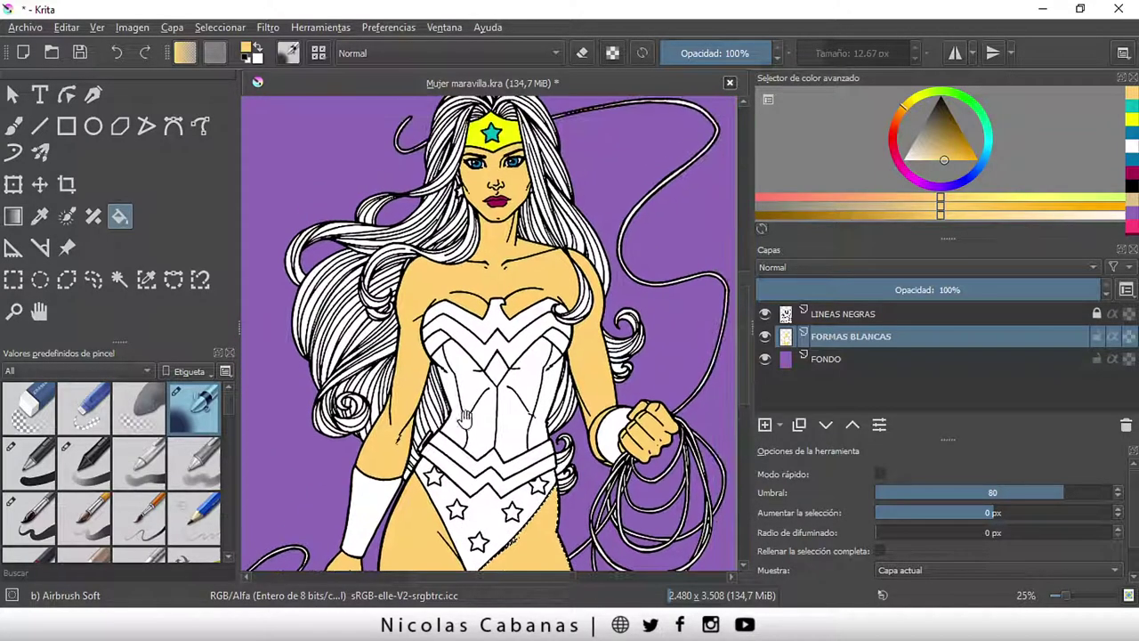
click(60, 29)
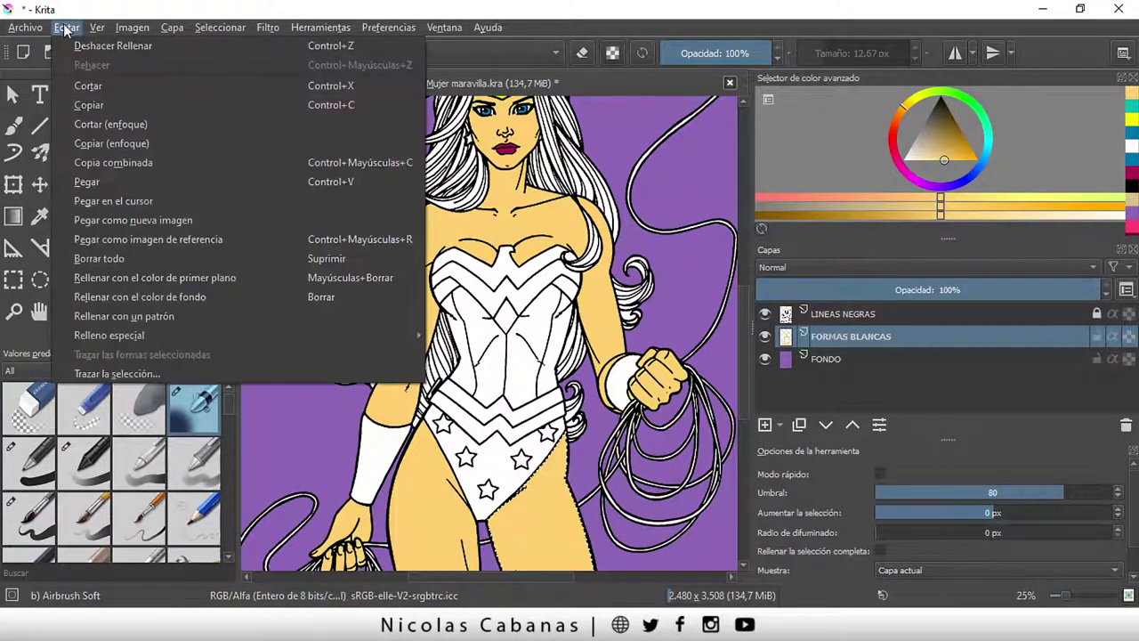
- Deselect the leg selection, zoom out to check, then zoom in on the starred briefs
click(203, 10)
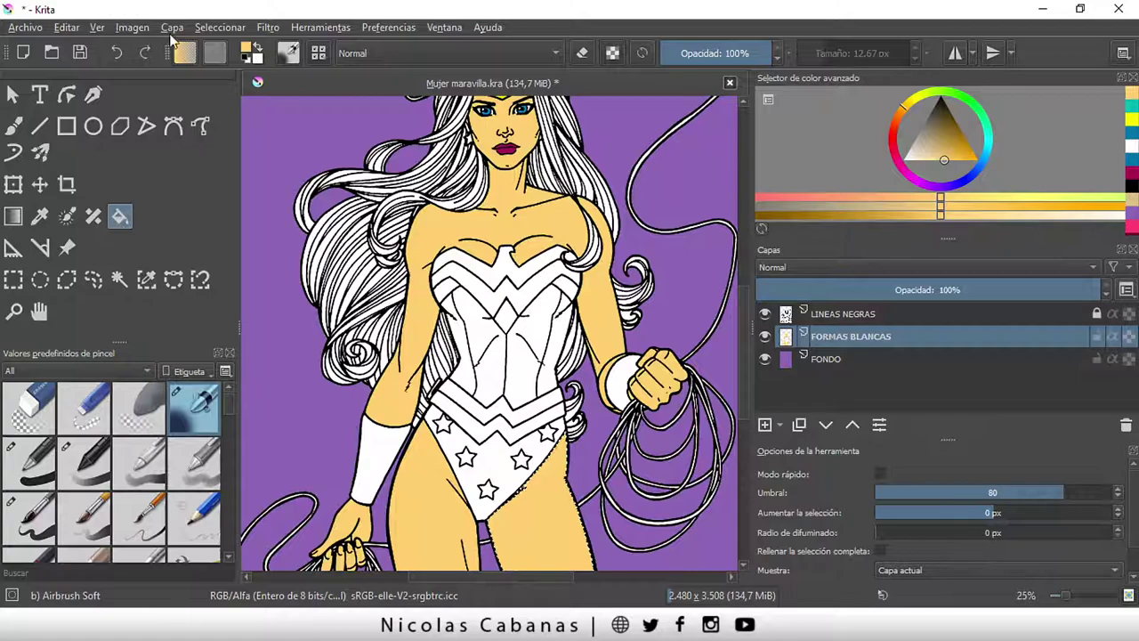
click(220, 27)
click(248, 67)
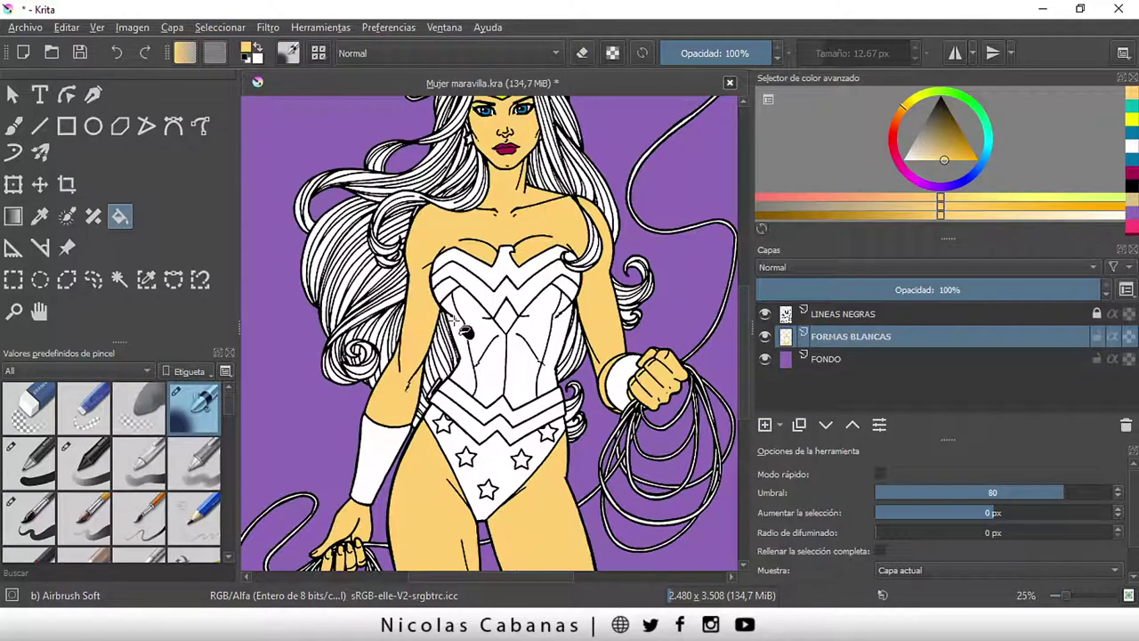
scroll(464, 331, down, 1)
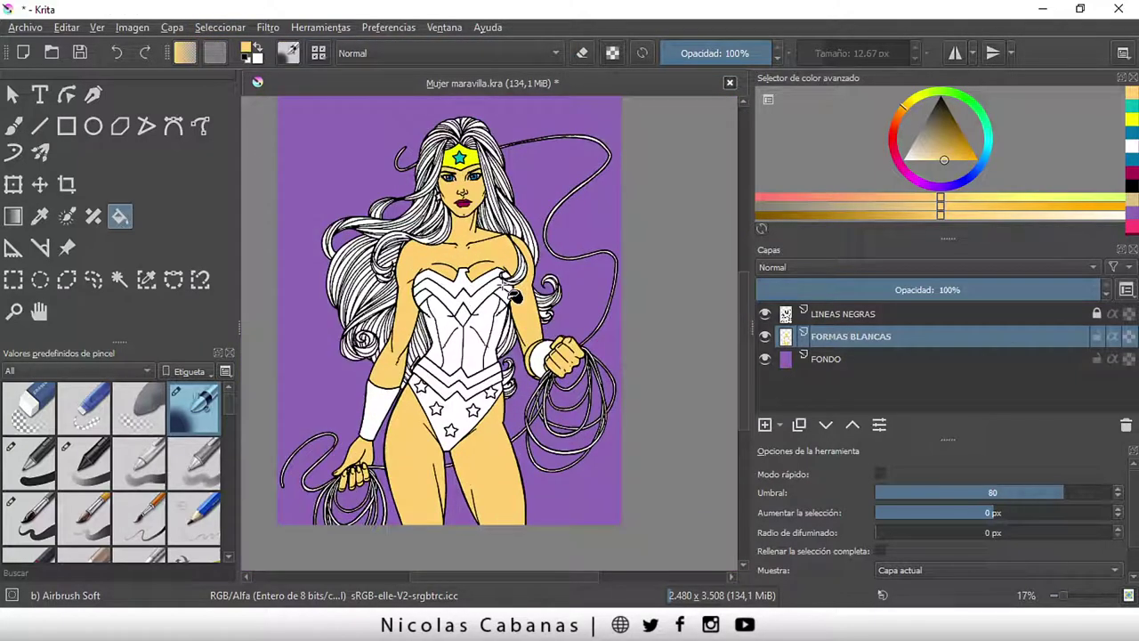
scroll(511, 294, up, 1)
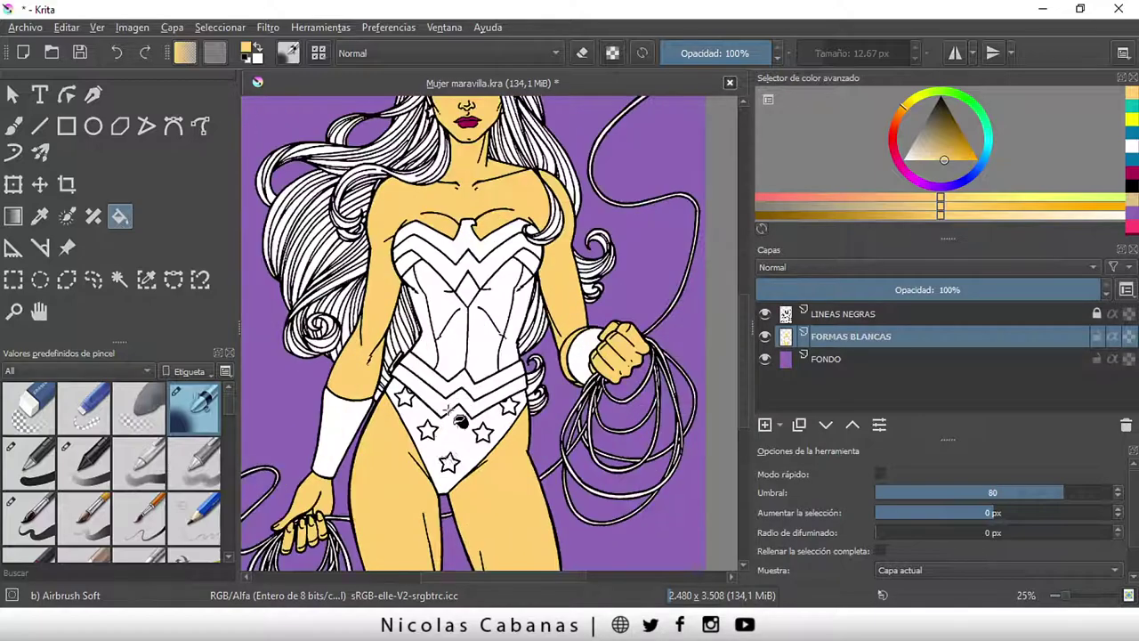
scroll(473, 478, up, 1)
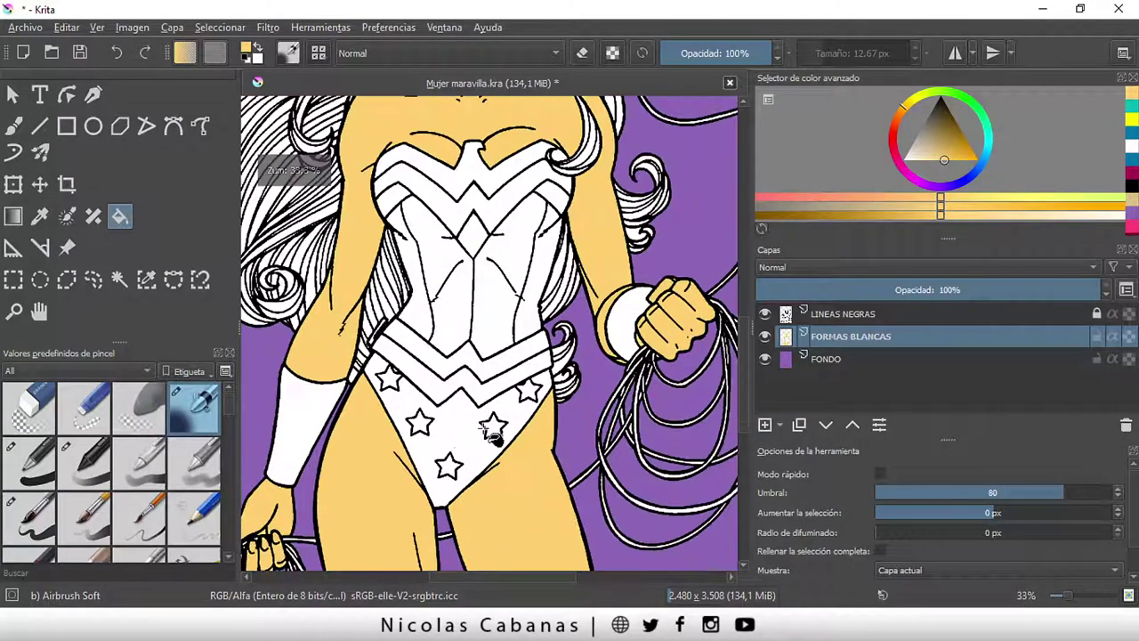
click(129, 279)
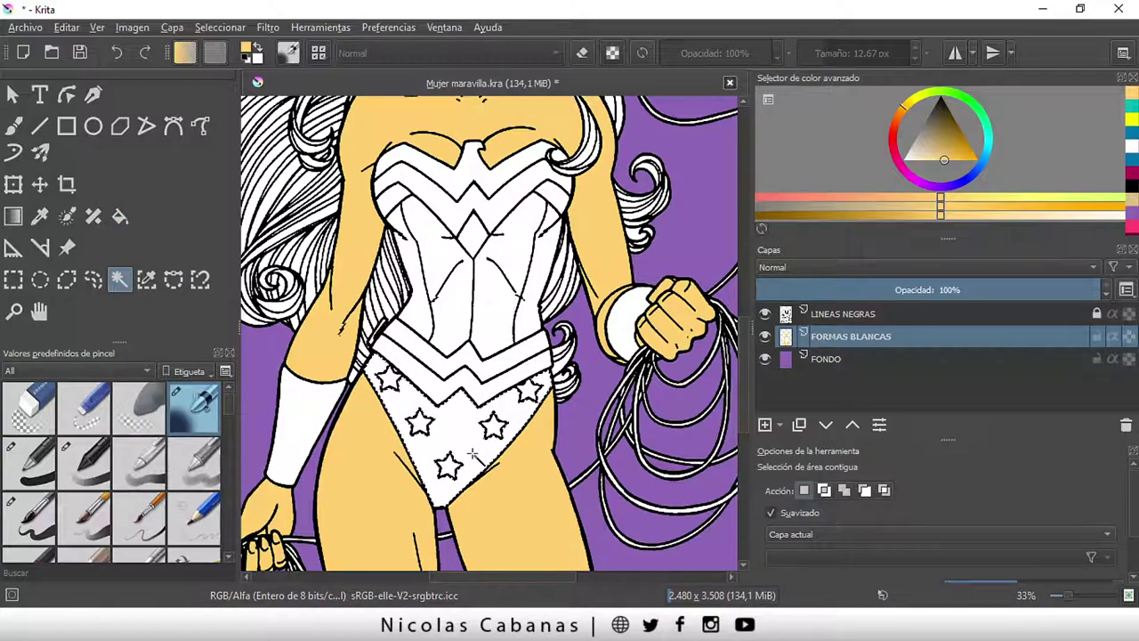
- Fill the briefs blue, then refill them with a lighter blue, leaving the stars white
scroll(473, 453, up, 1)
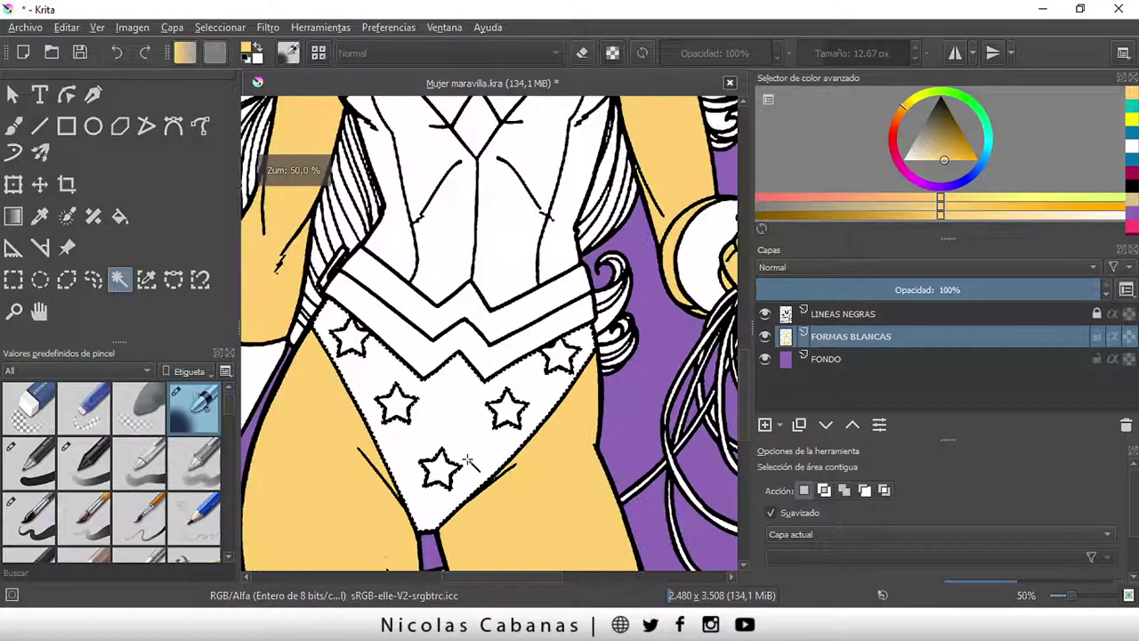
click(114, 222)
click(974, 177)
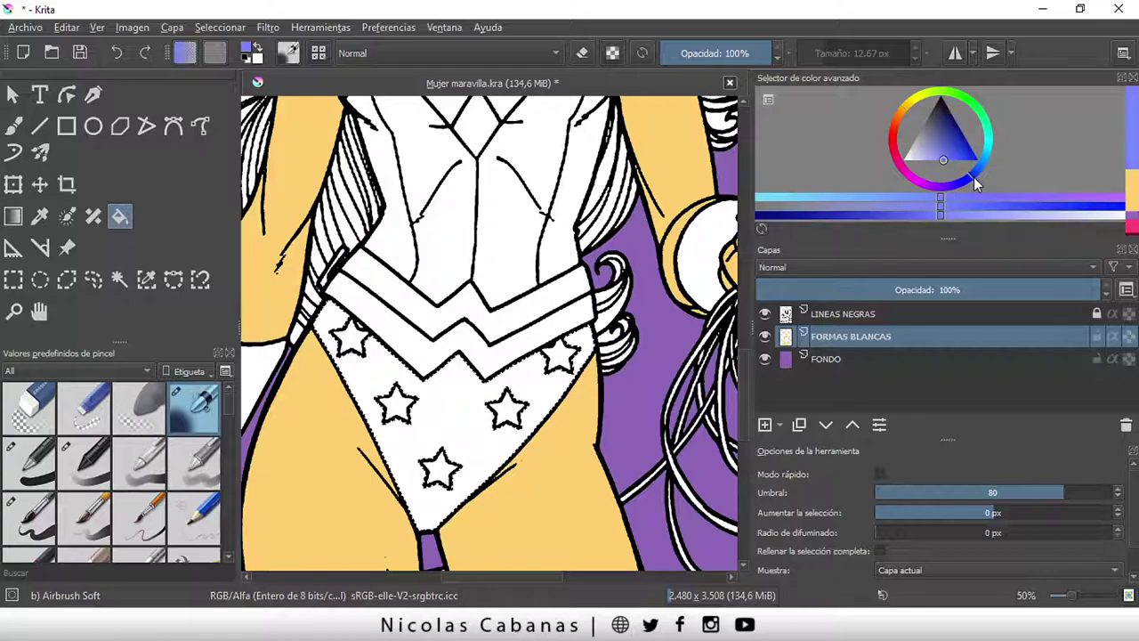
click(966, 140)
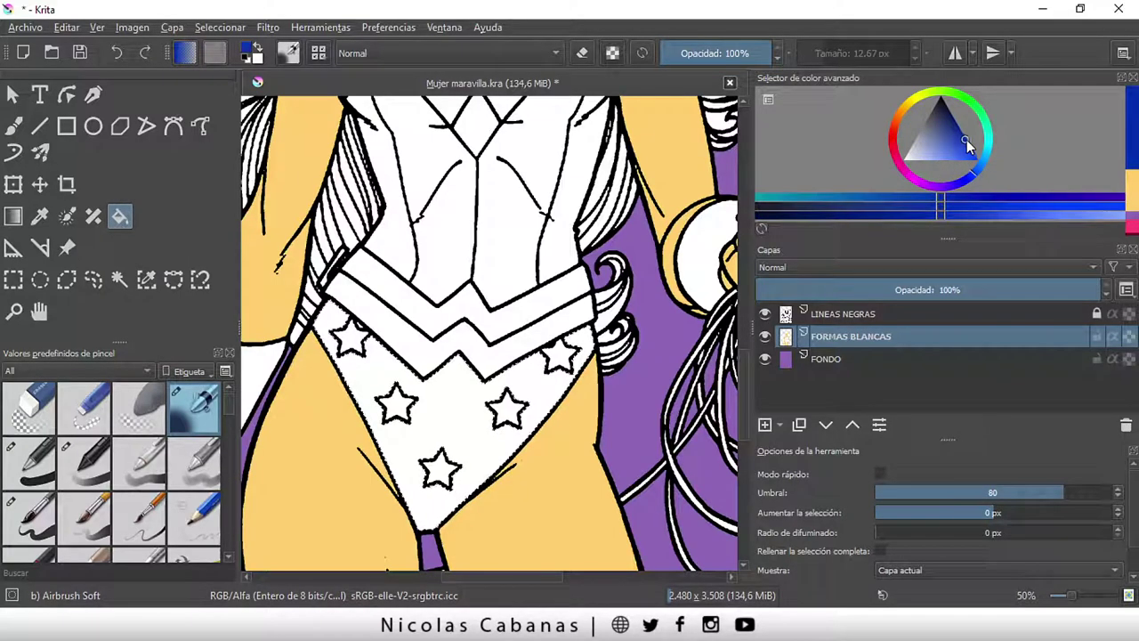
click(445, 403)
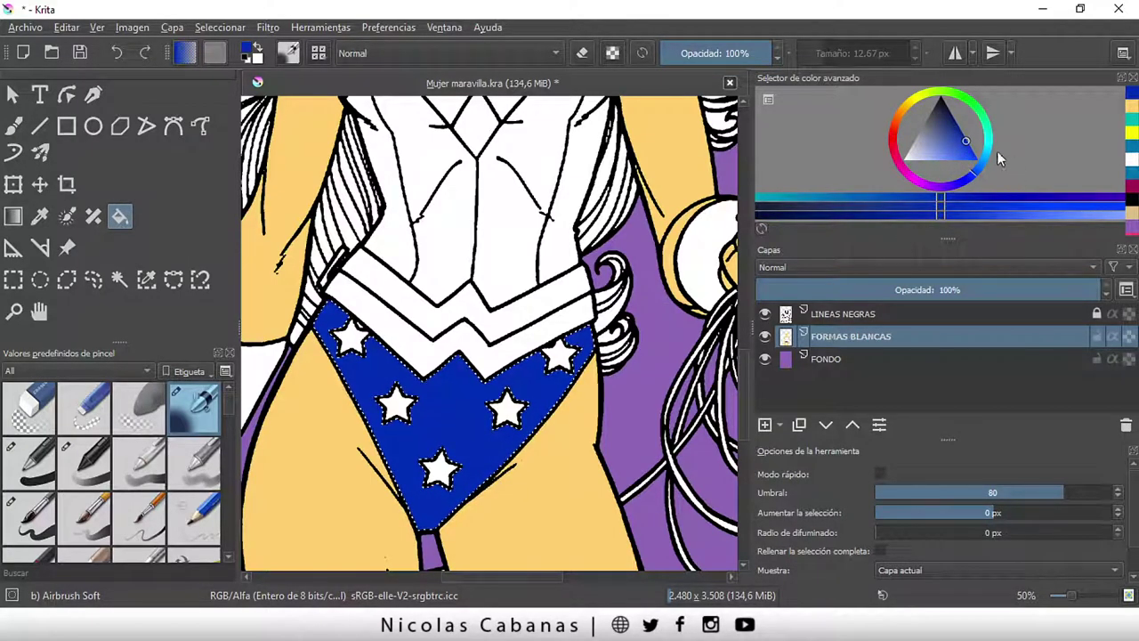
click(955, 153)
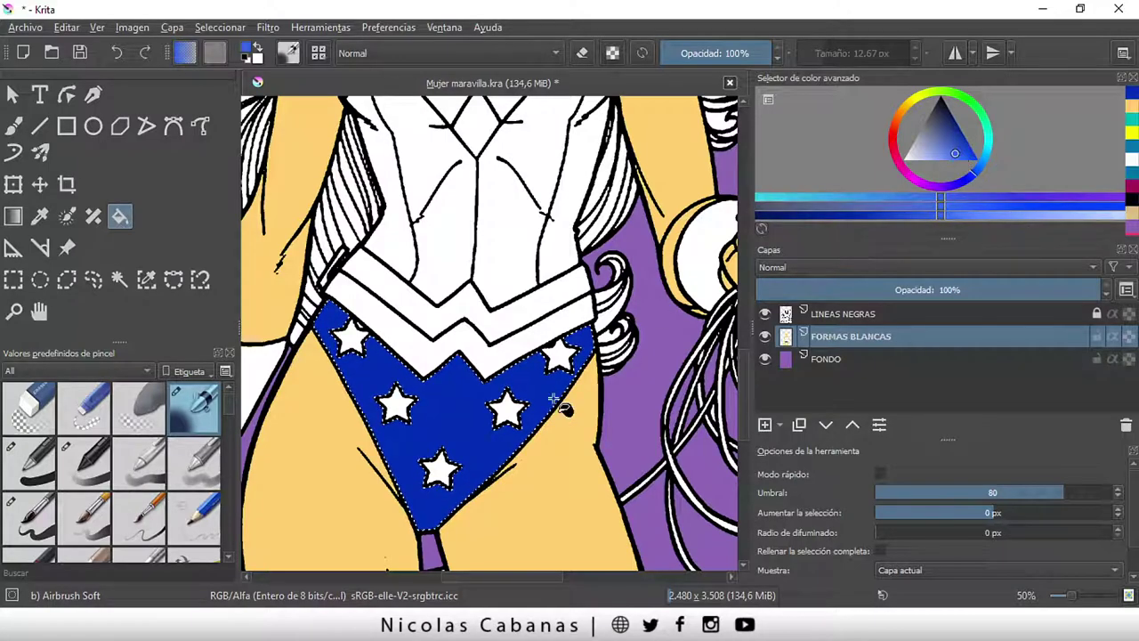
click(457, 432)
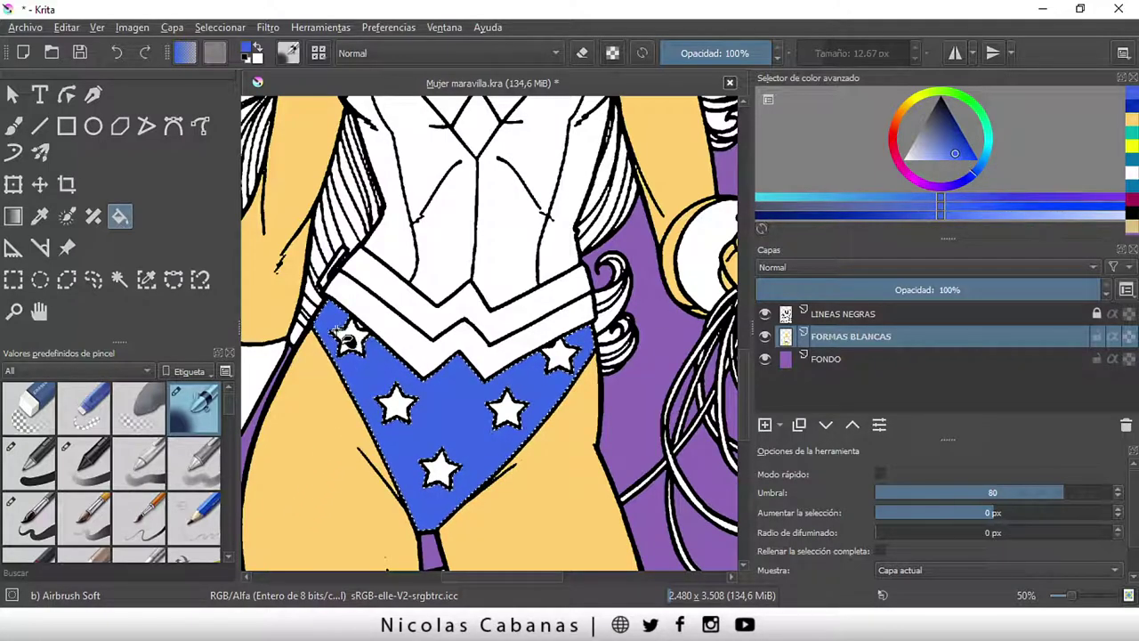
click(120, 287)
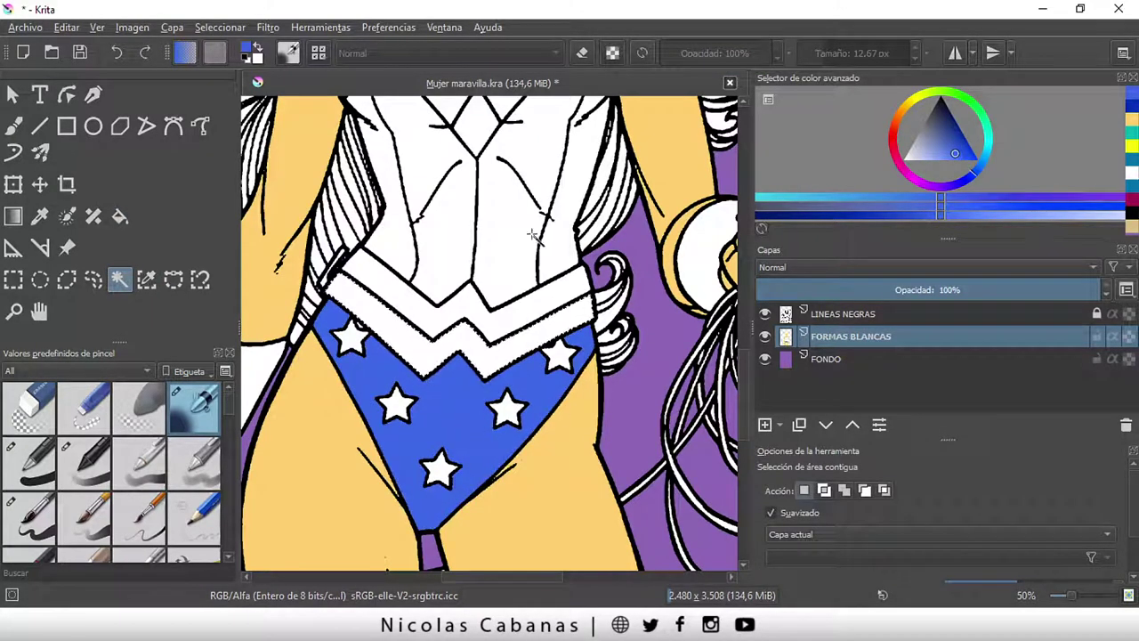
click(120, 216)
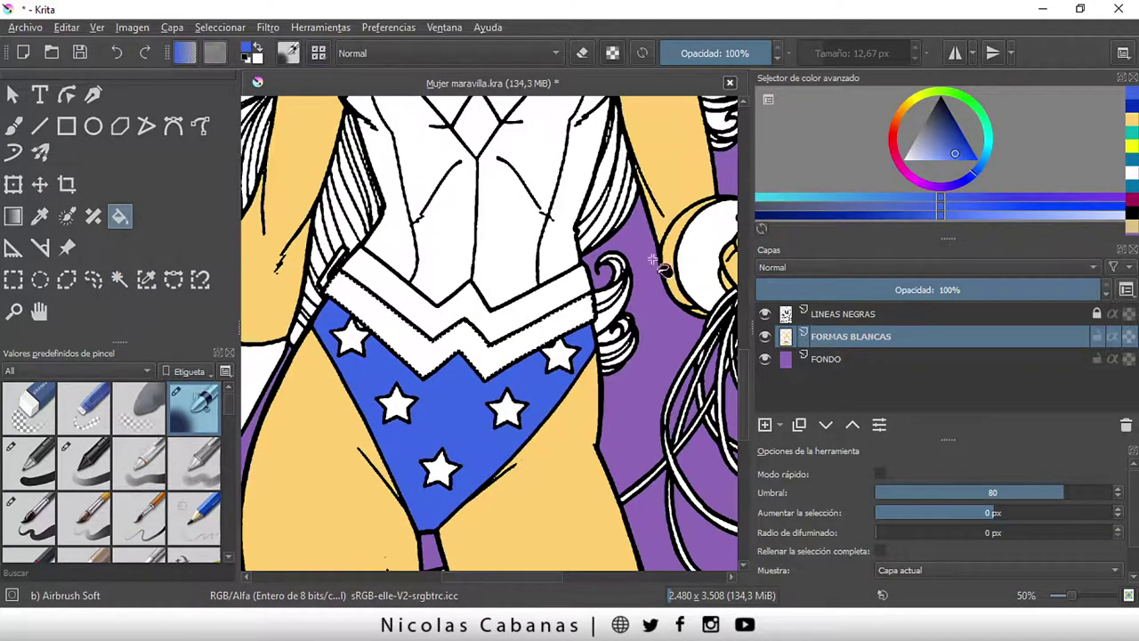
key(minus)
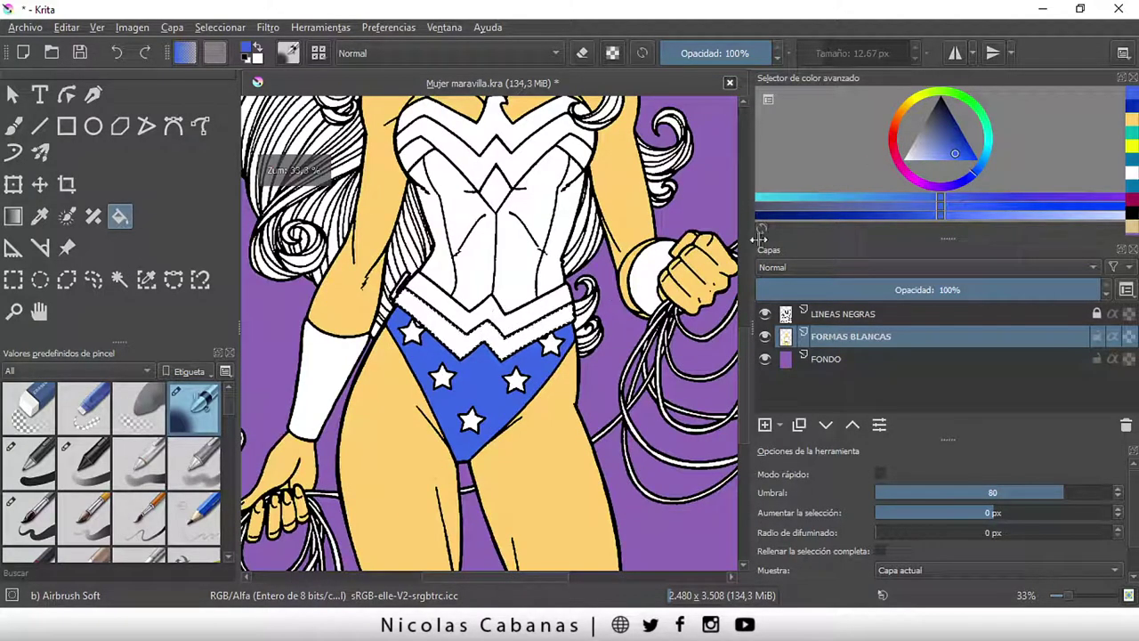
- Sample the tiara's yellow and fill the zigzag belt band with it
drag(743, 347, 743, 295)
key(minus)
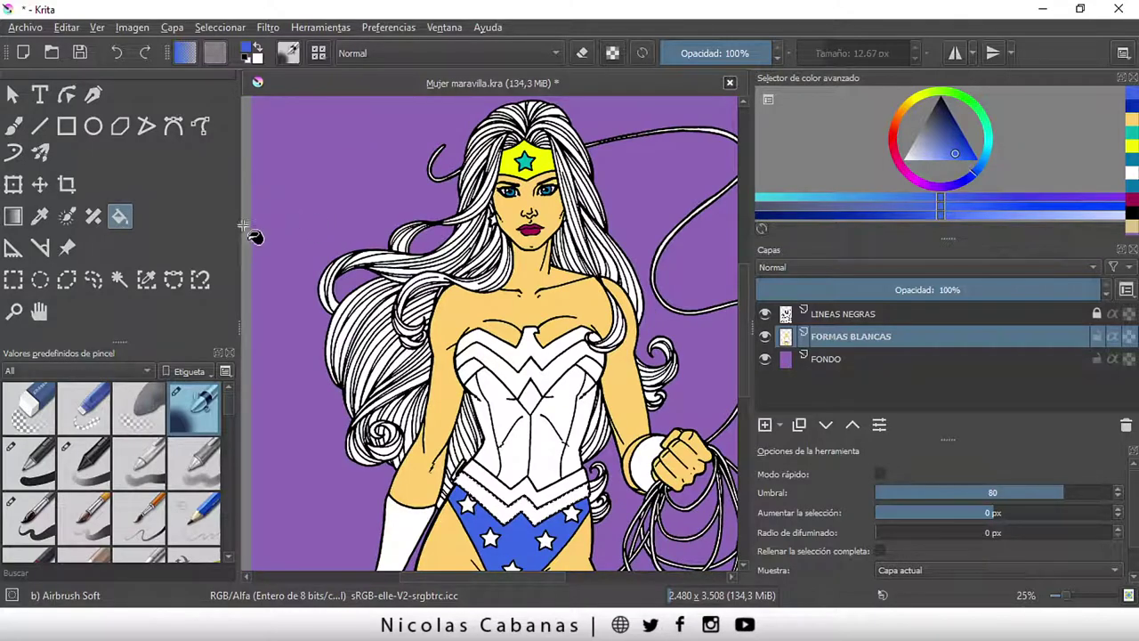
click(39, 214)
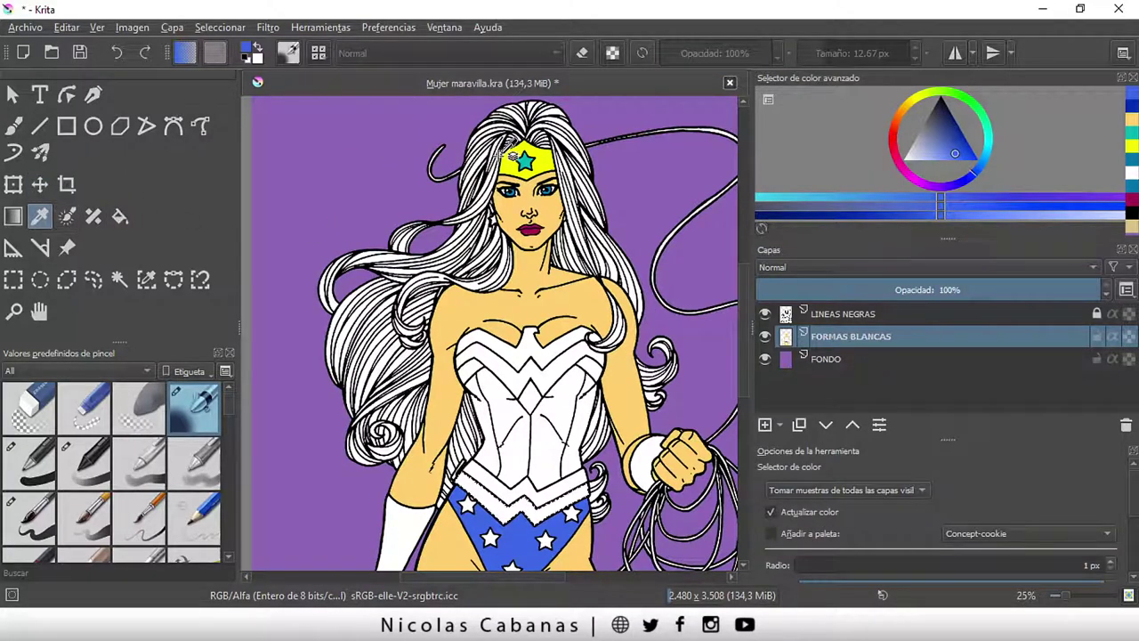
click(514, 162)
click(123, 216)
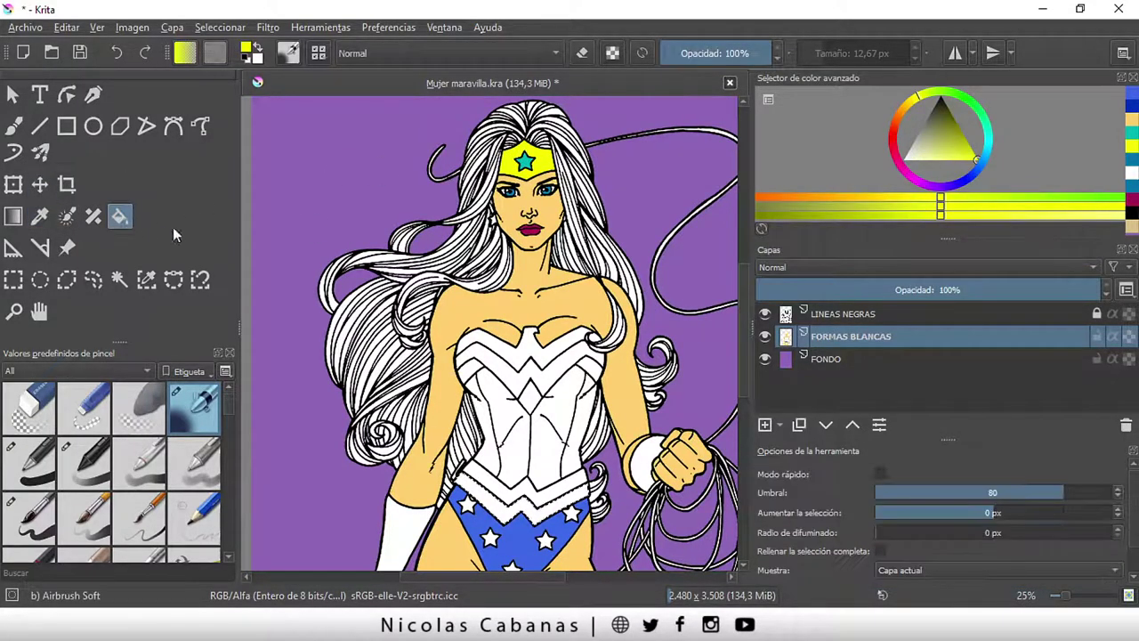
click(489, 499)
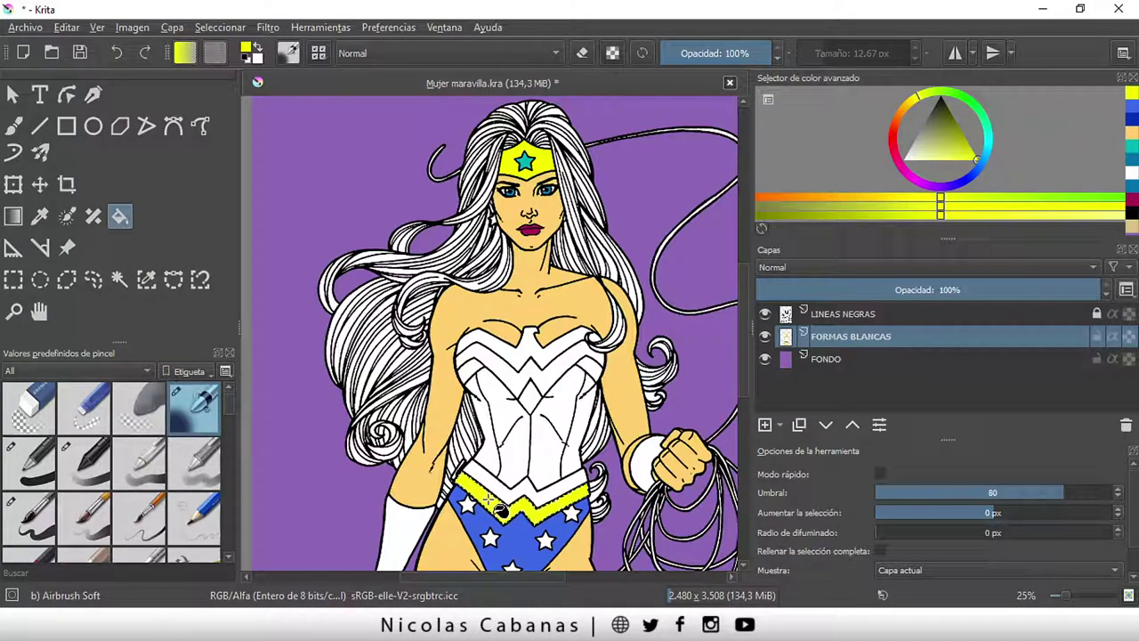
- Select the right white corset panel and choose dark red as the paint colour
click(118, 281)
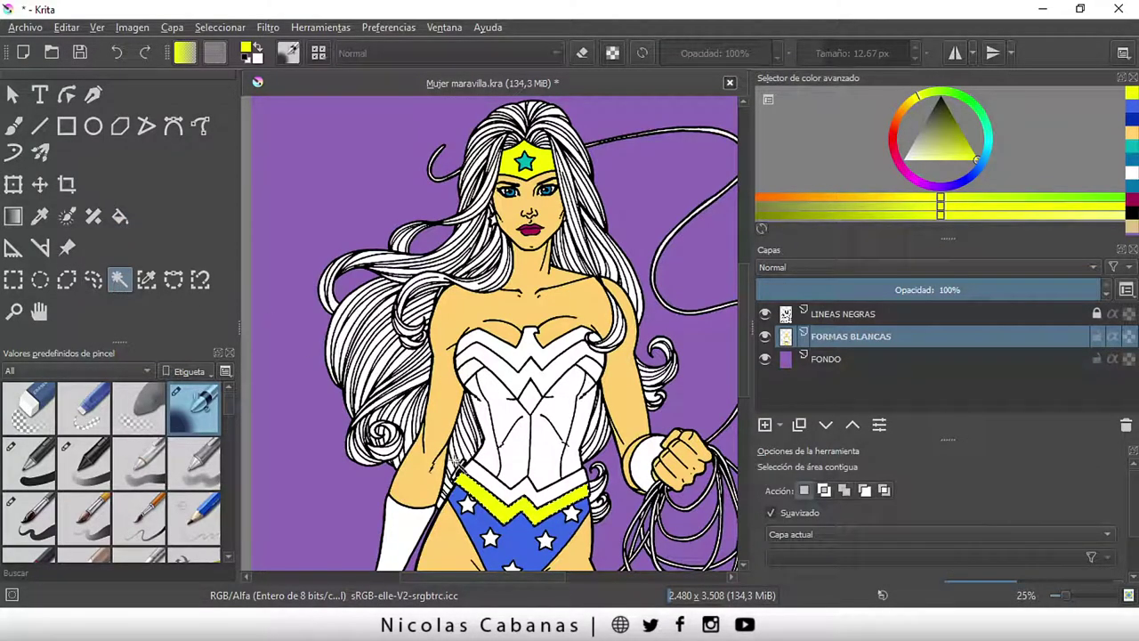
ctrl+scroll(501, 492, up, 1)
ctrl+scroll(501, 492, up, 1)
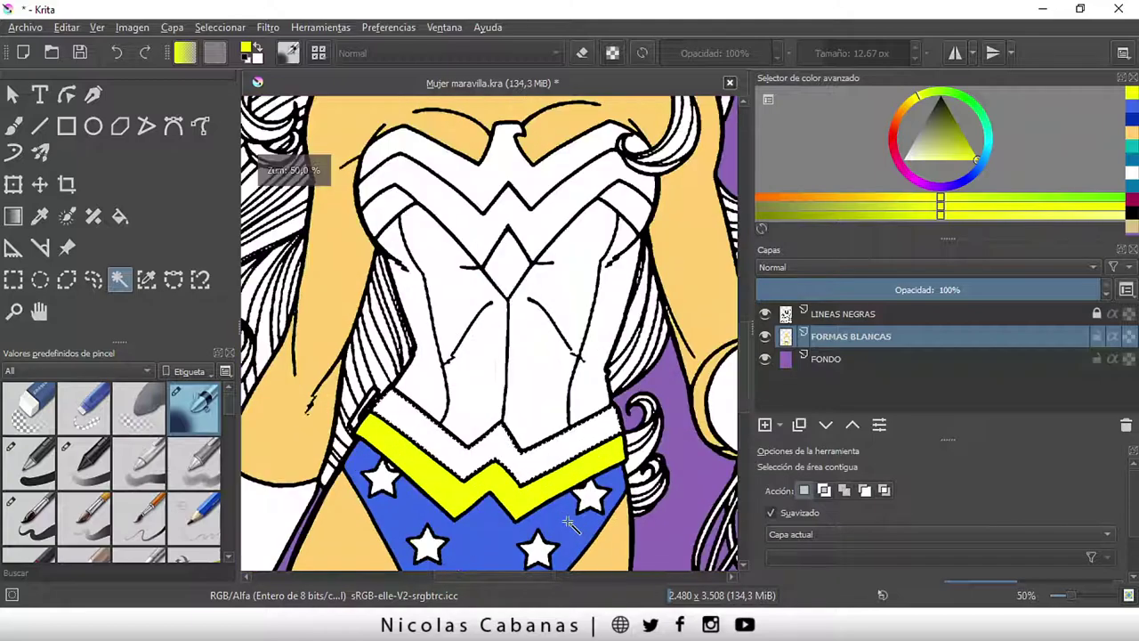
click(124, 218)
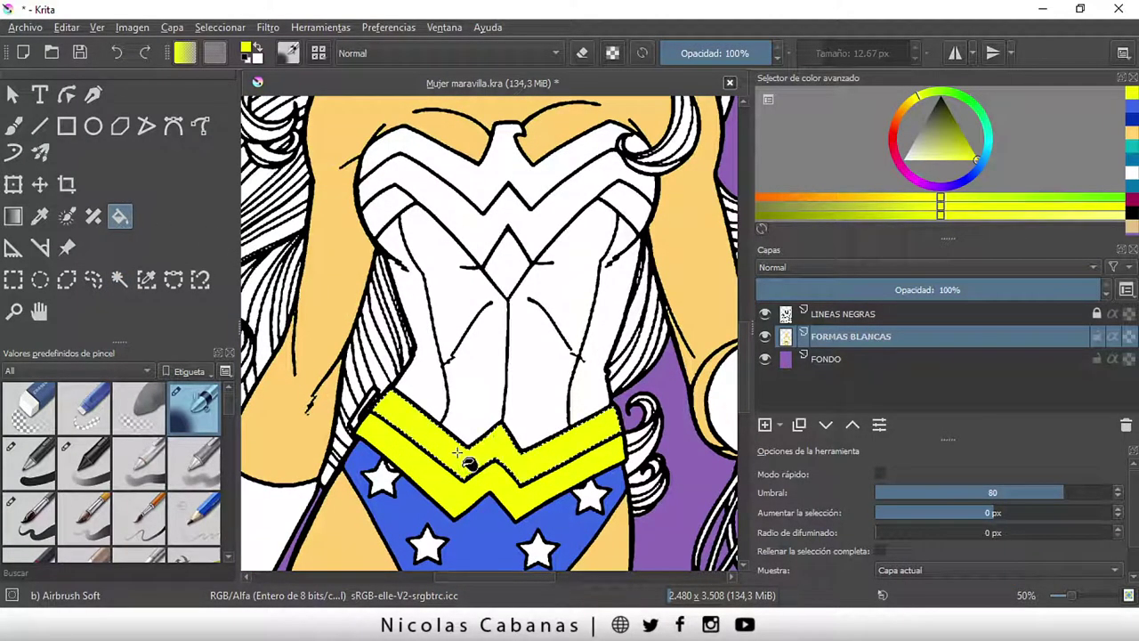
ctrl+scroll(457, 454, down, 1)
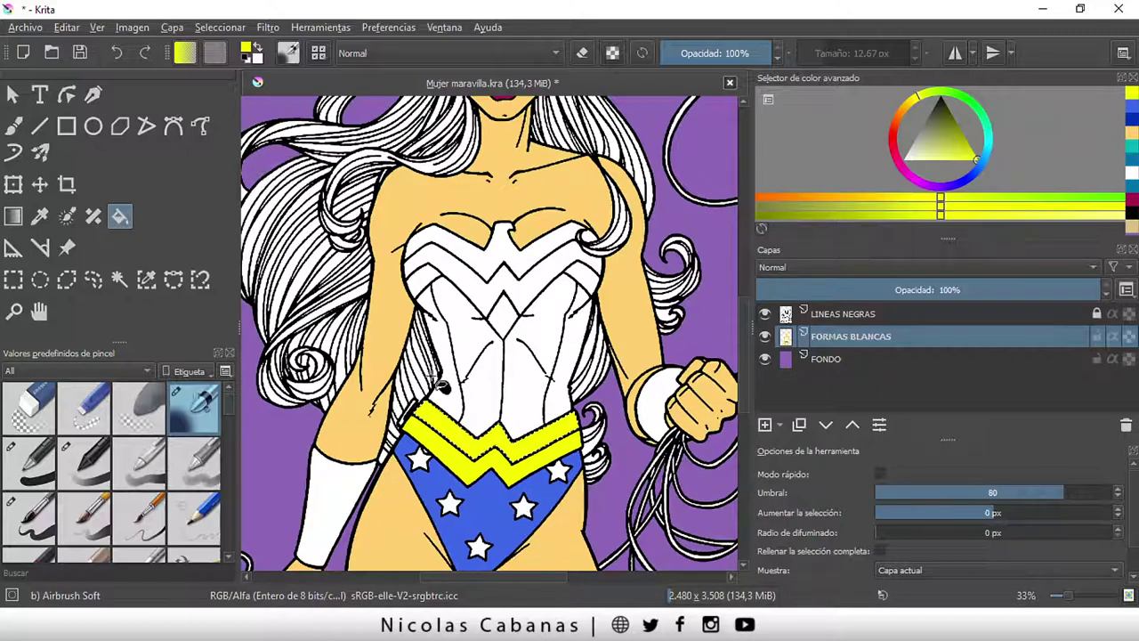
click(120, 279)
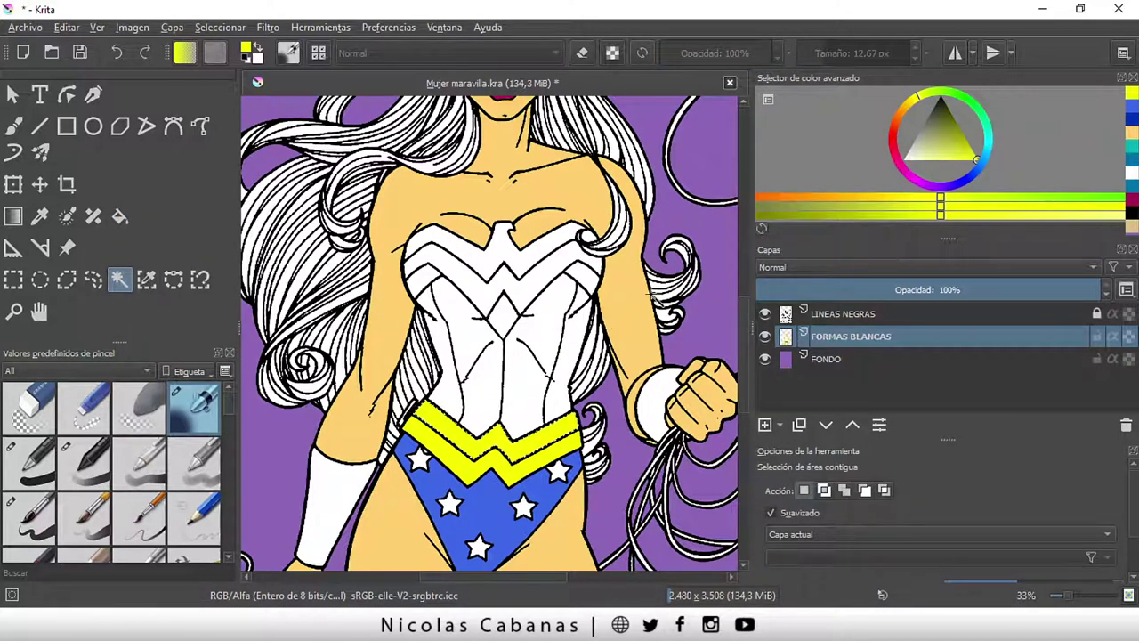
click(553, 336)
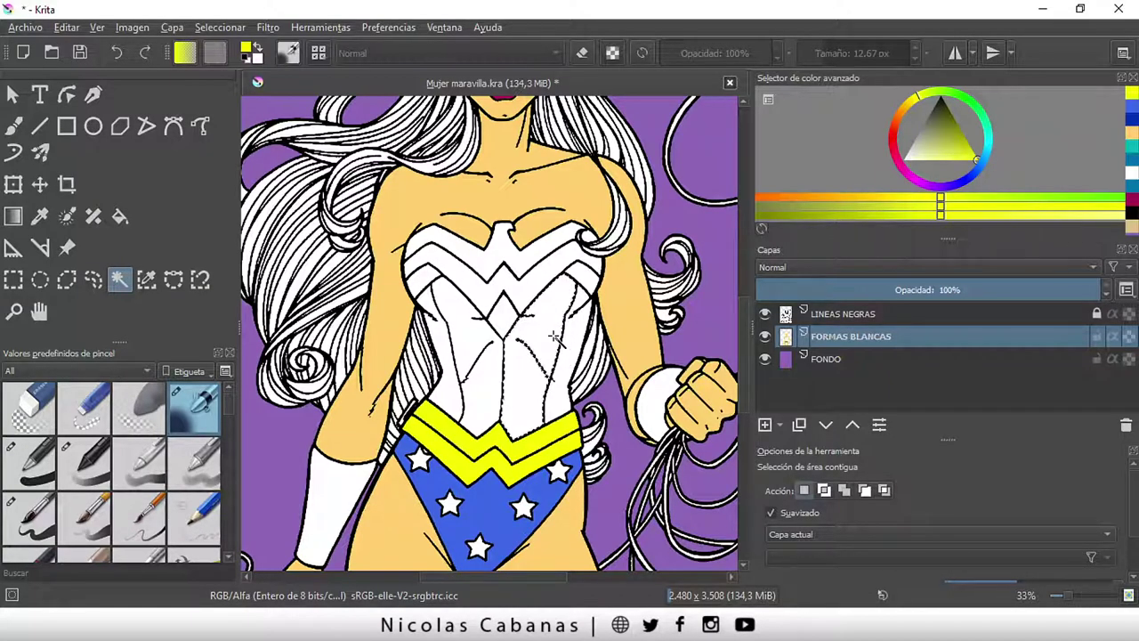
key(f)
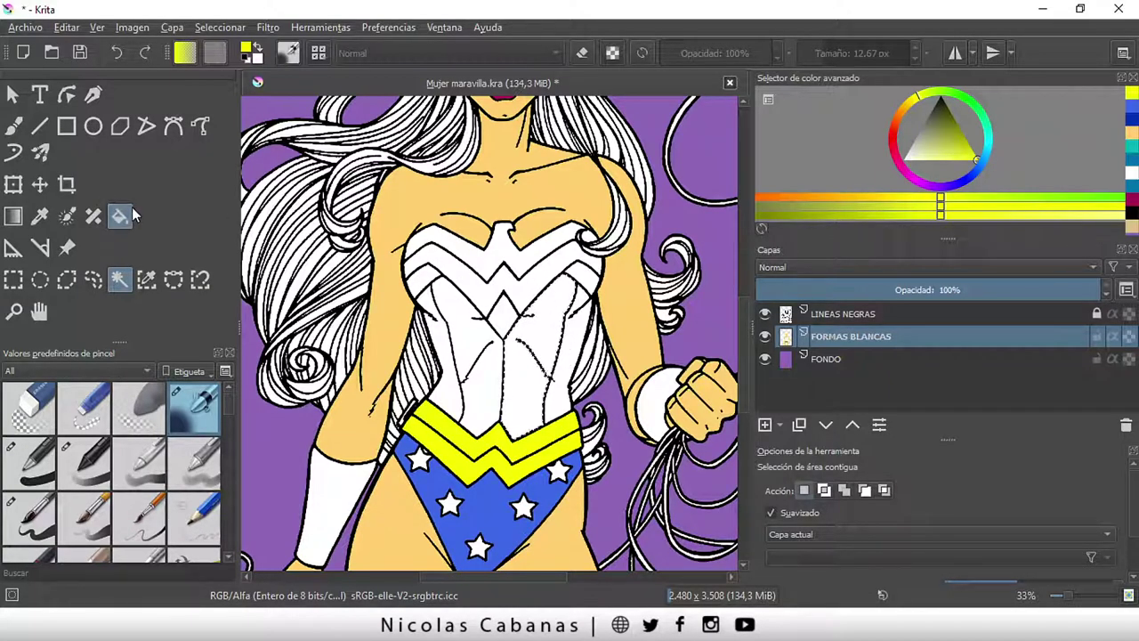
click(893, 132)
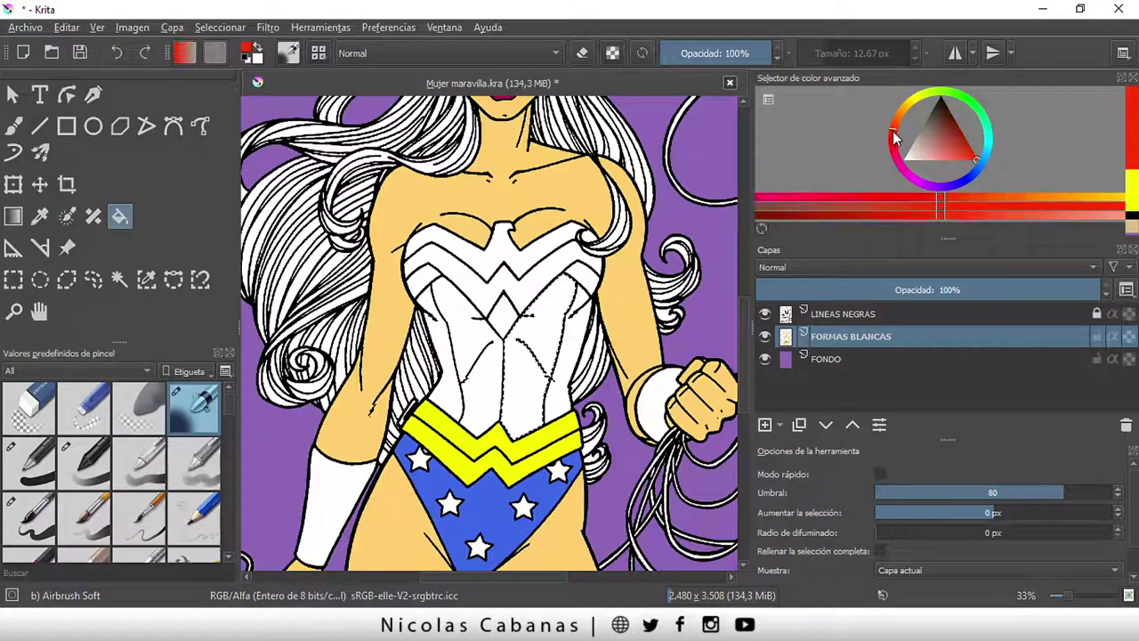
click(963, 138)
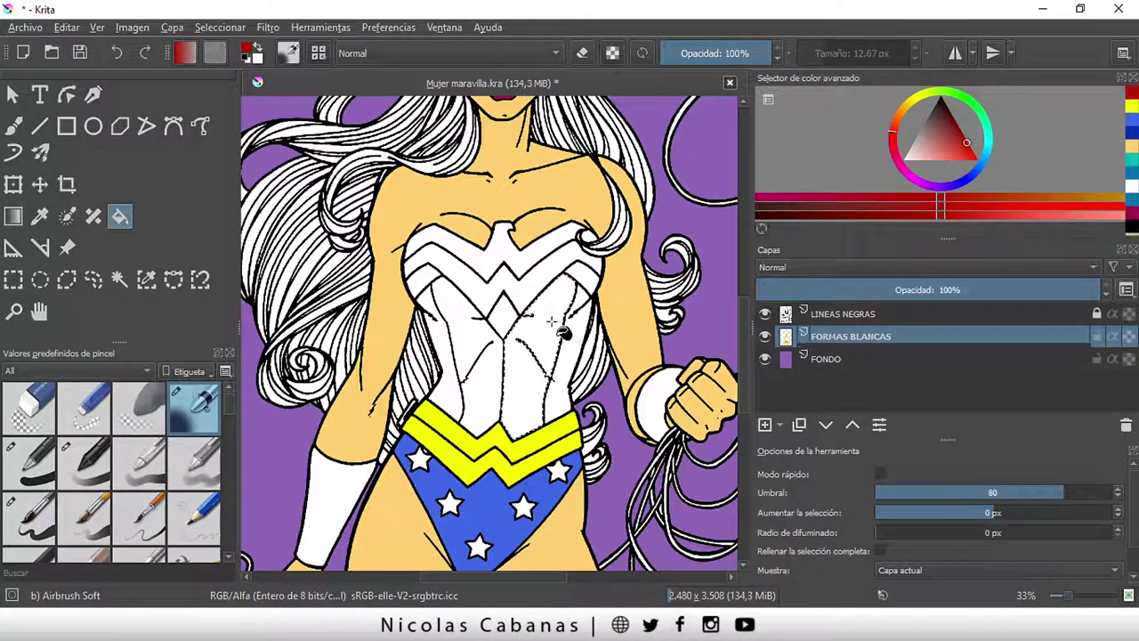
- Fill the right and left corset panels and the remaining white strip dark red
click(522, 397)
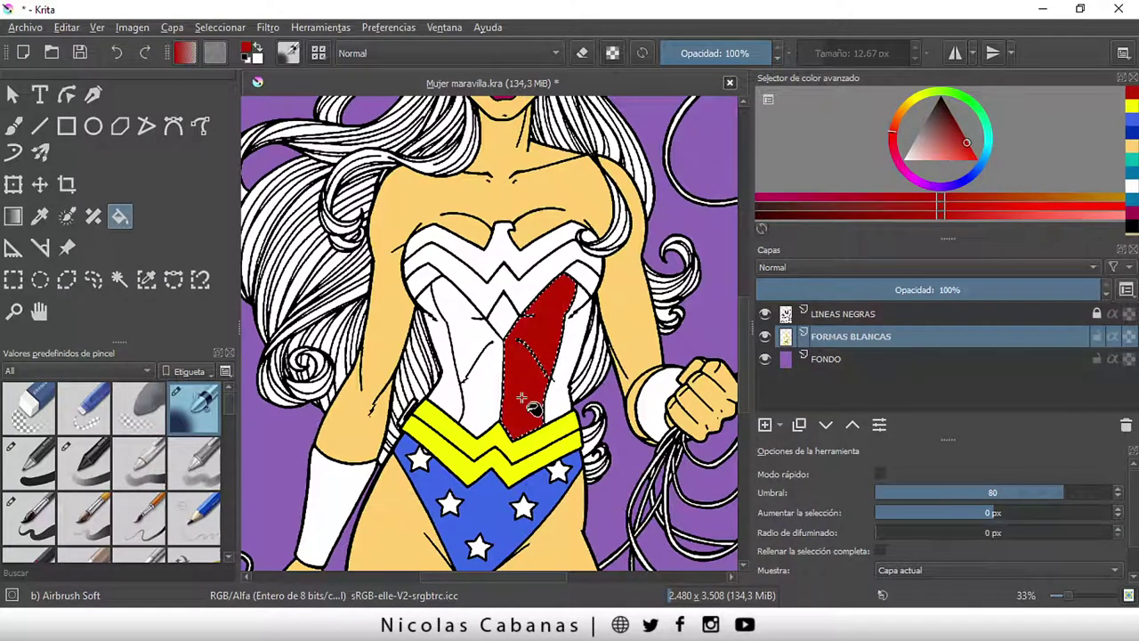
click(120, 279)
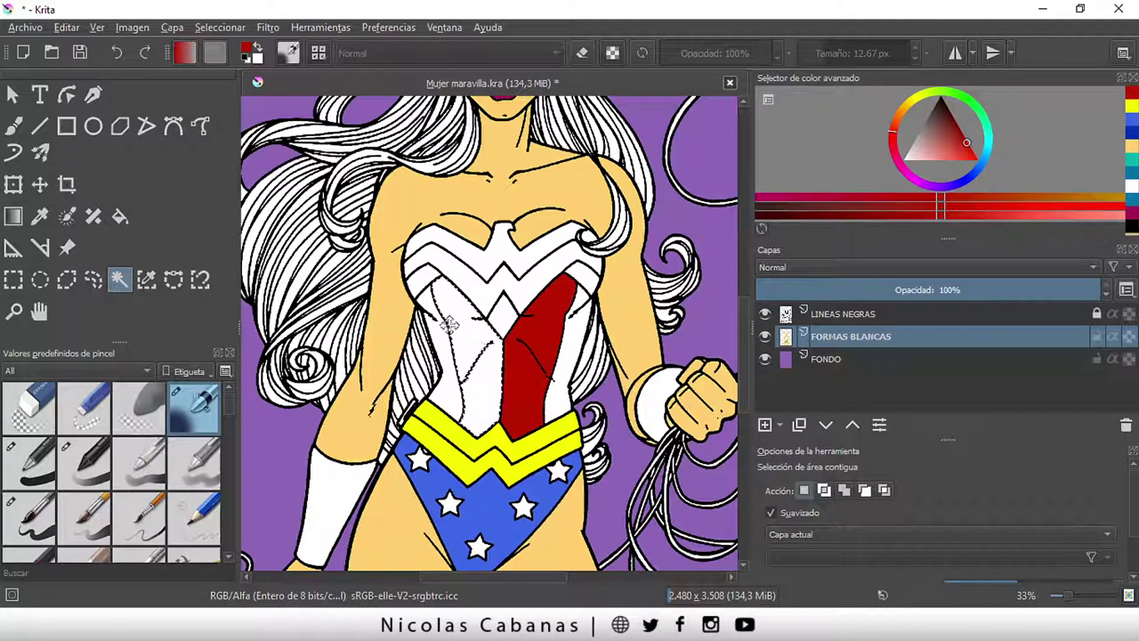
key(f)
key(ctrl+shift+a)
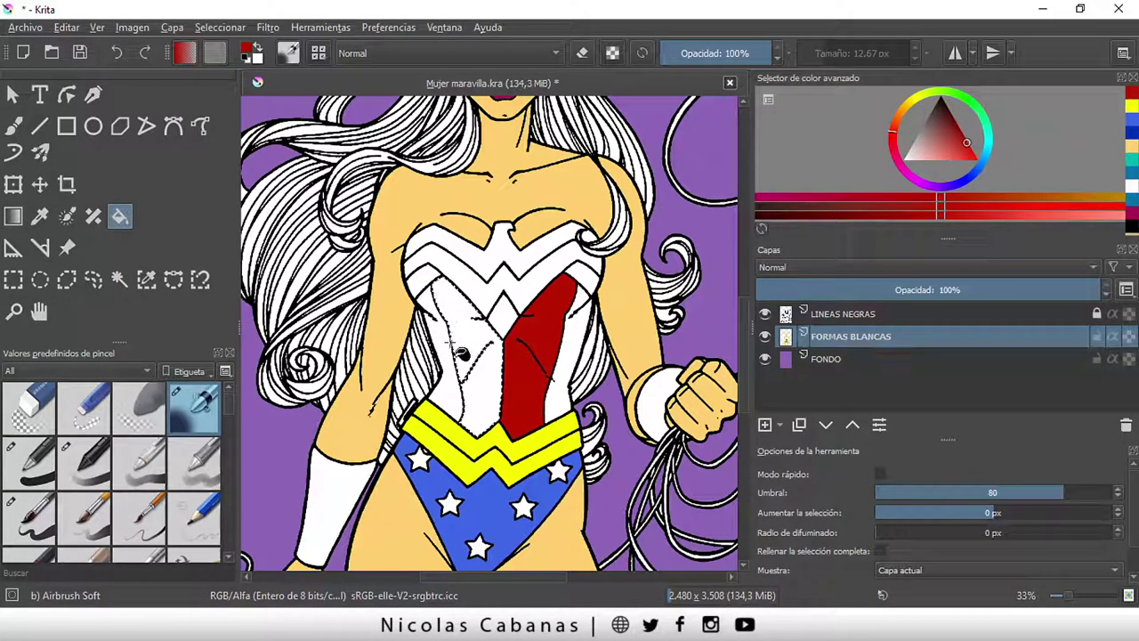
click(467, 333)
click(119, 279)
click(445, 351)
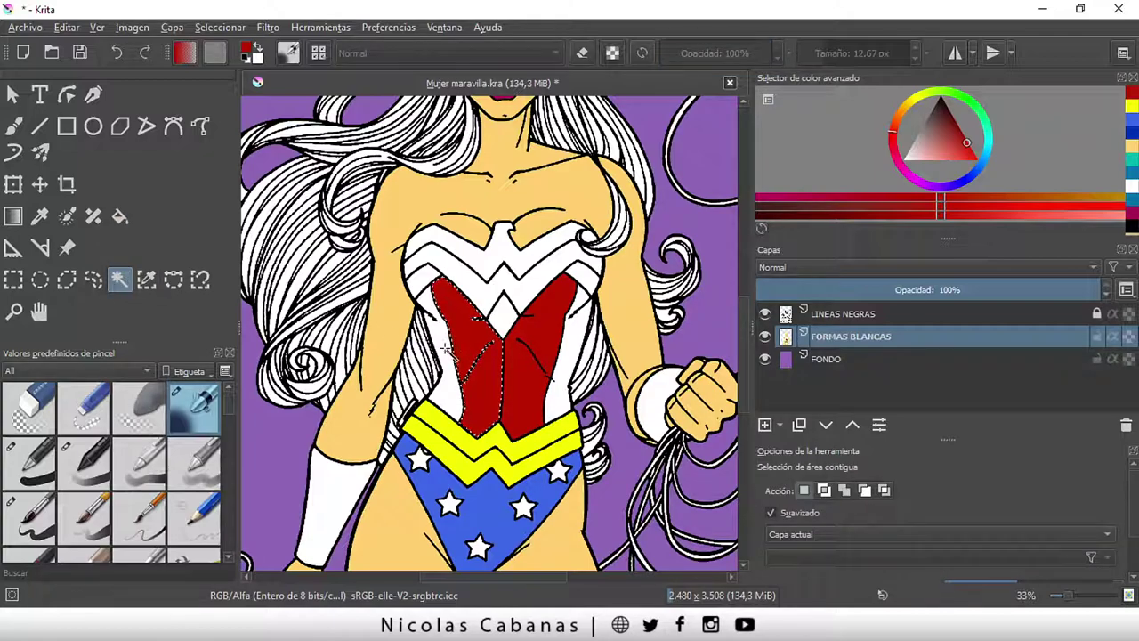
click(119, 216)
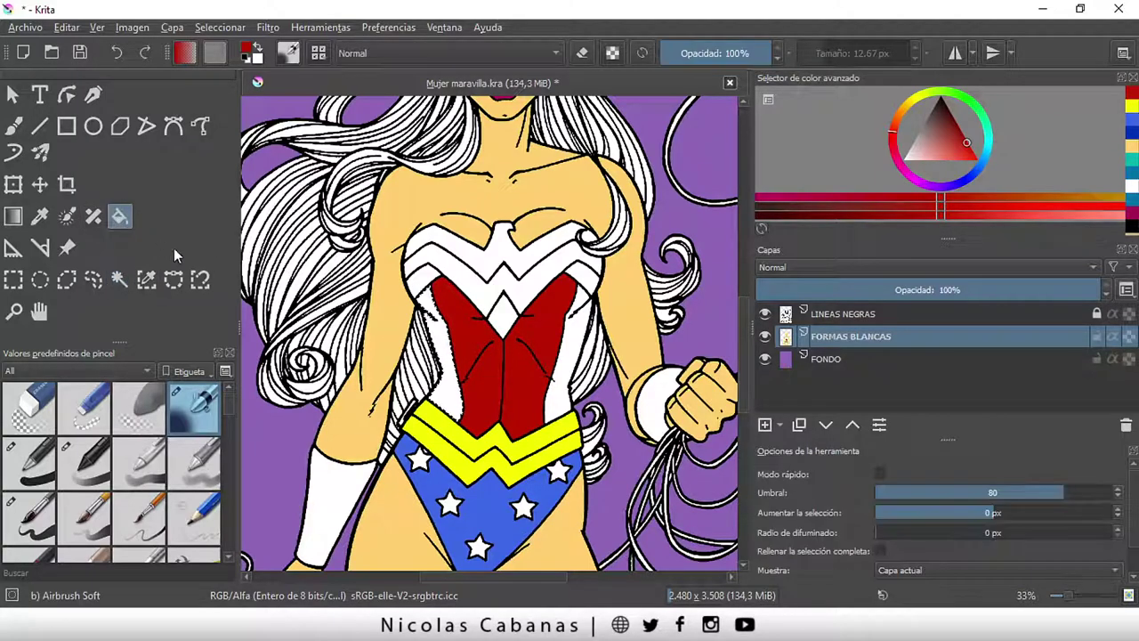
click(452, 361)
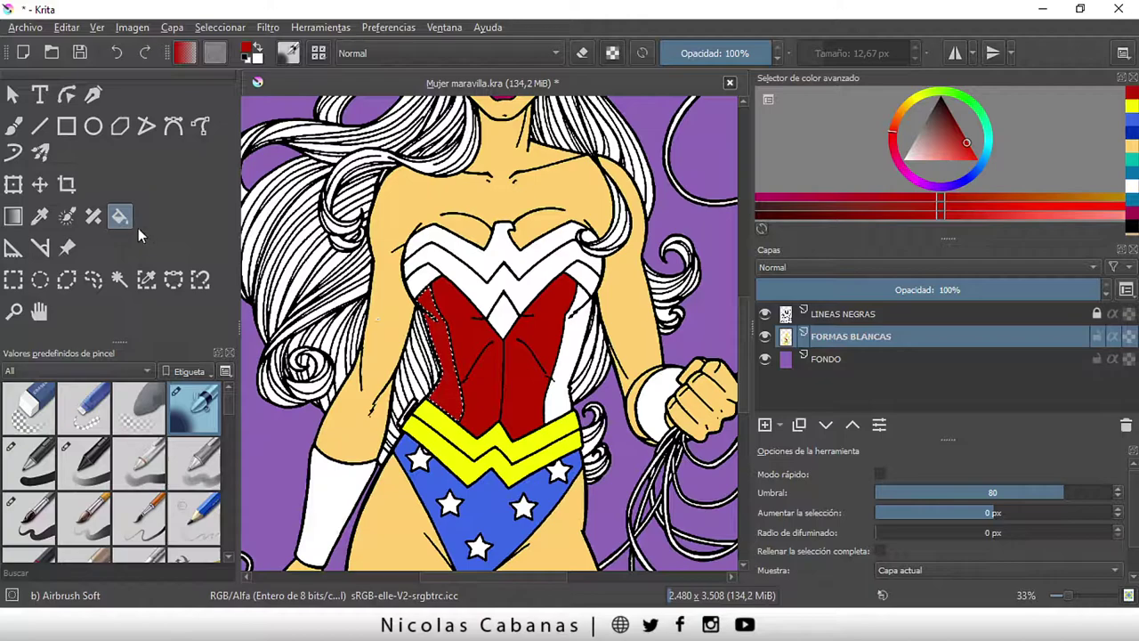
click(119, 281)
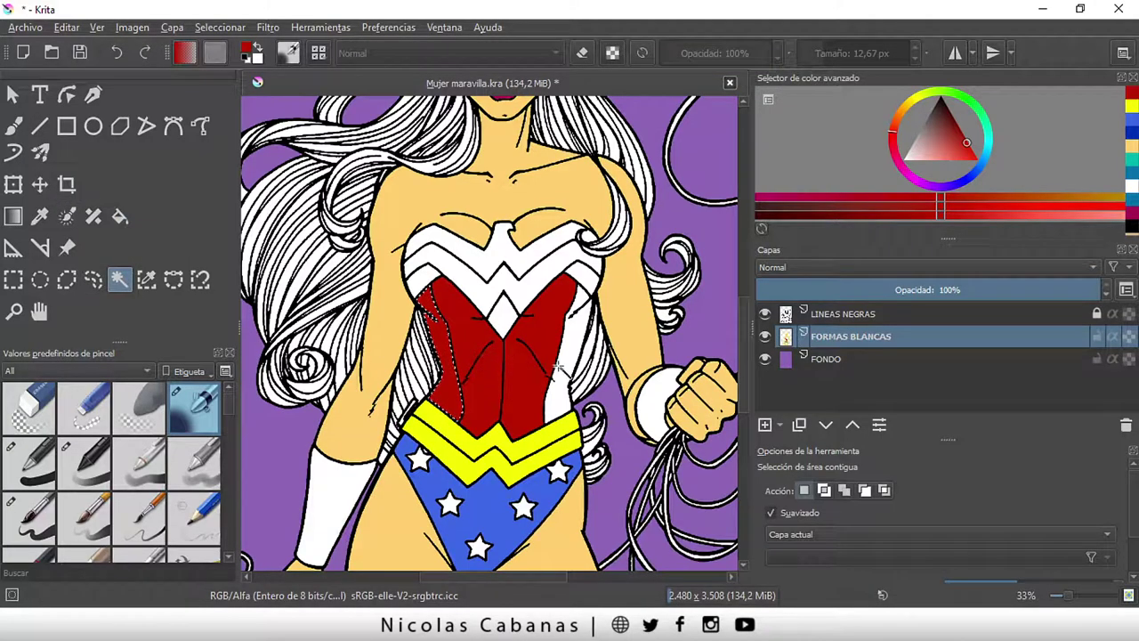
click(119, 216)
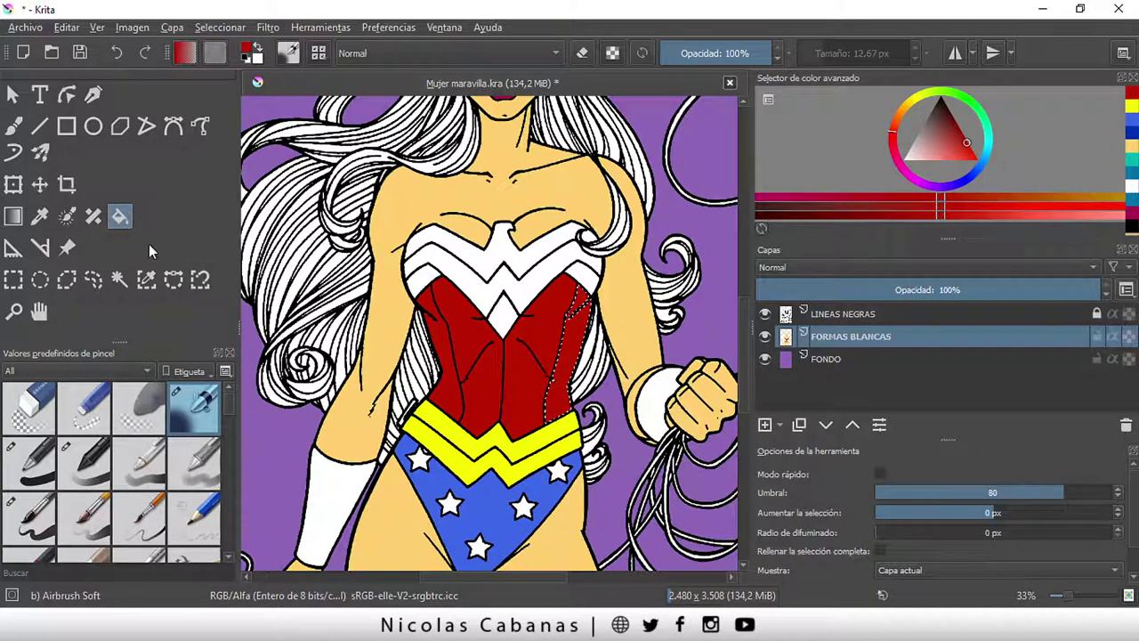
- Sample the belt's yellow and fill the emblem's upper chevron with it
key(p)
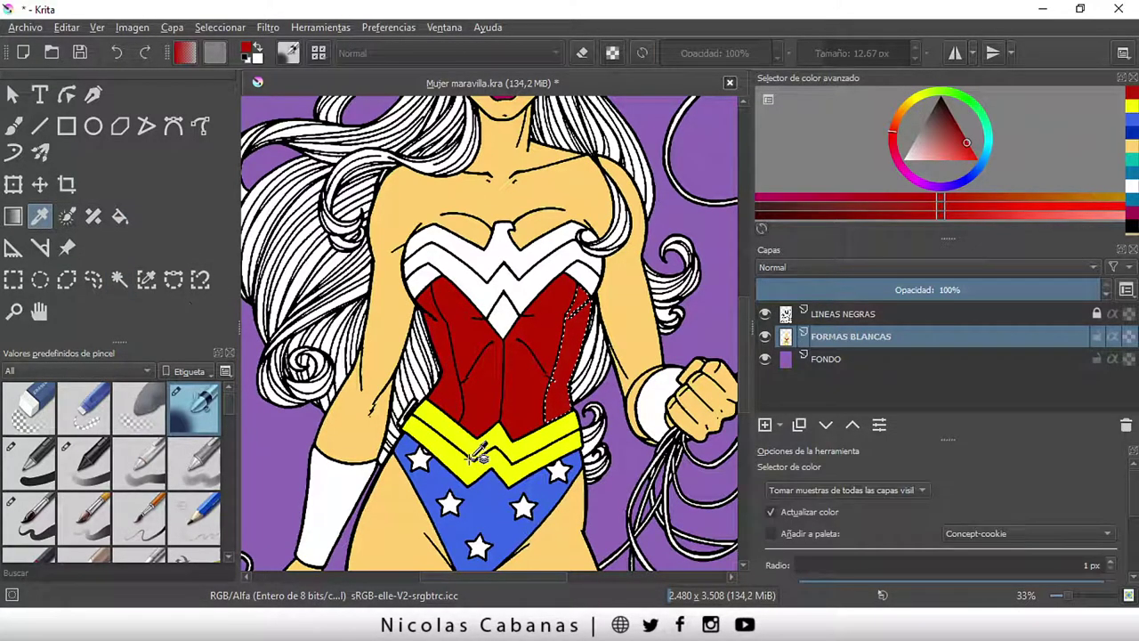
click(458, 425)
click(118, 279)
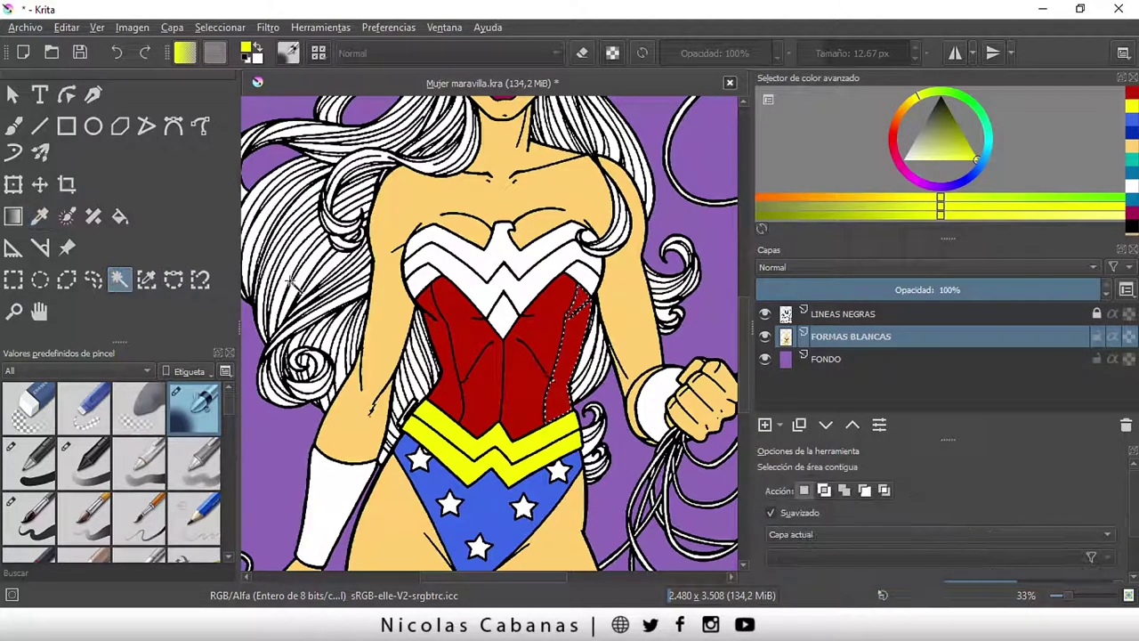
click(473, 289)
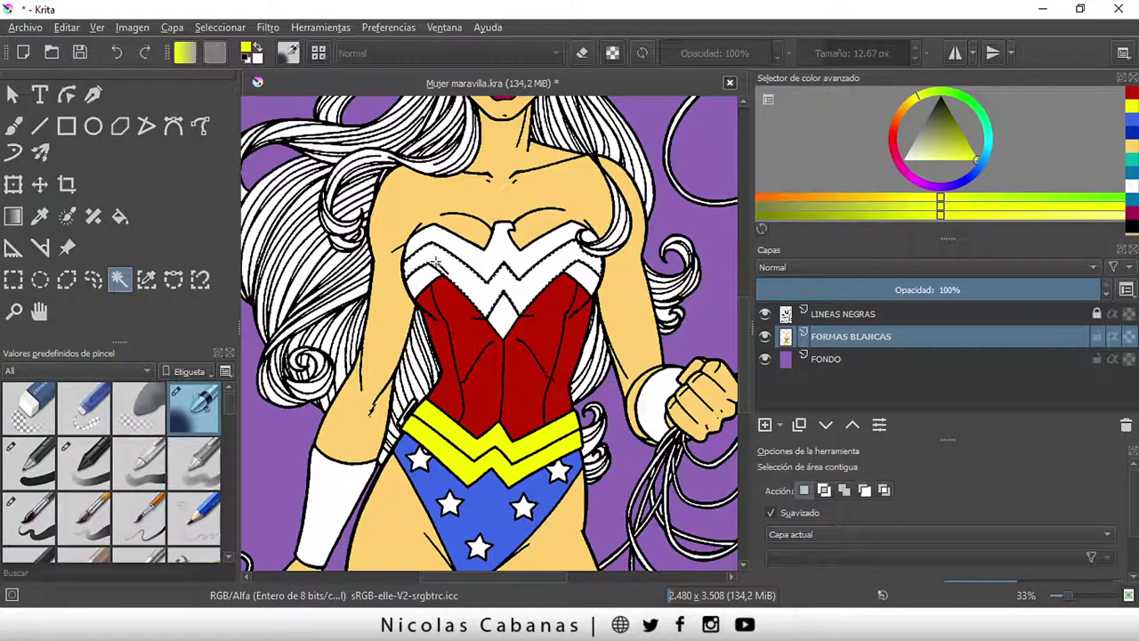
key(f)
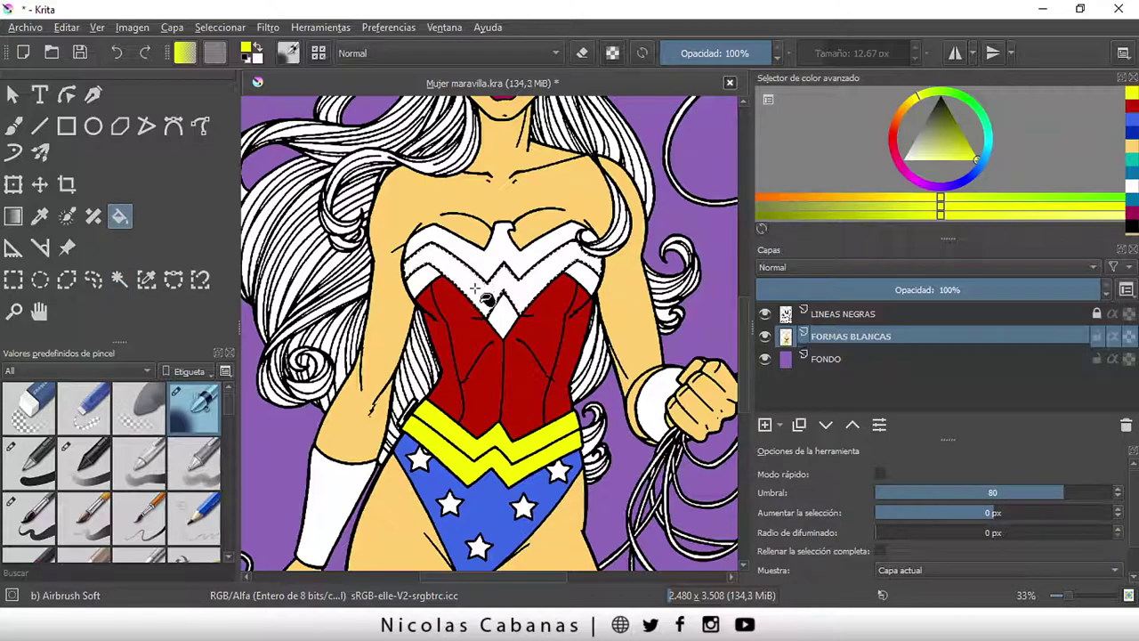
click(534, 258)
- Fill the rest of the upper chevron and the center diamond yellow
ctrl+scroll(569, 204, up, 1)
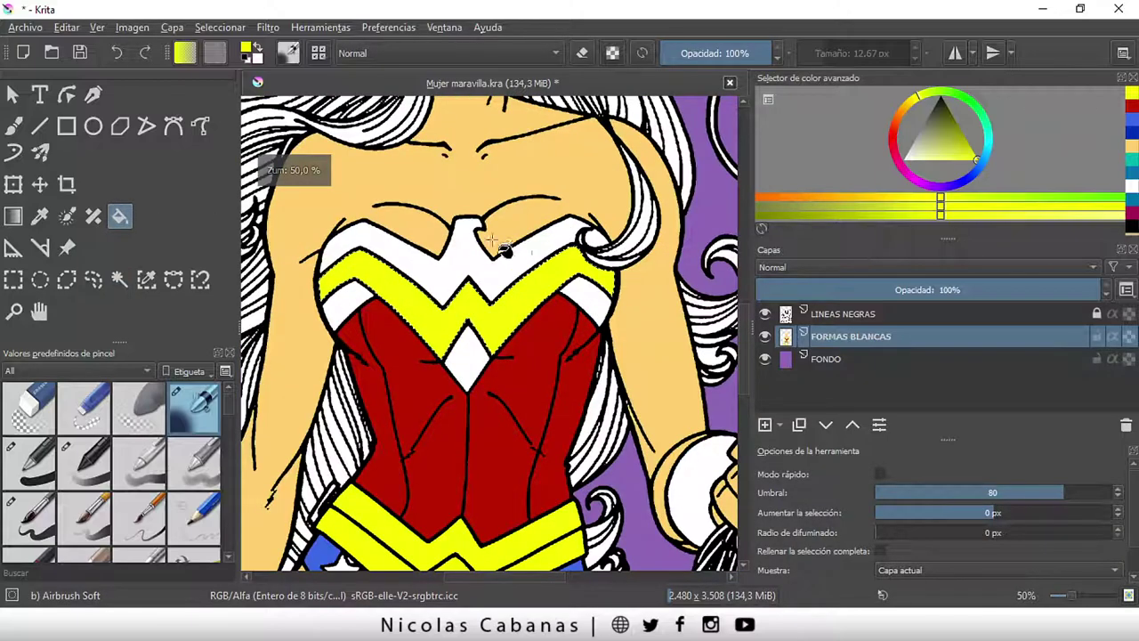
click(118, 279)
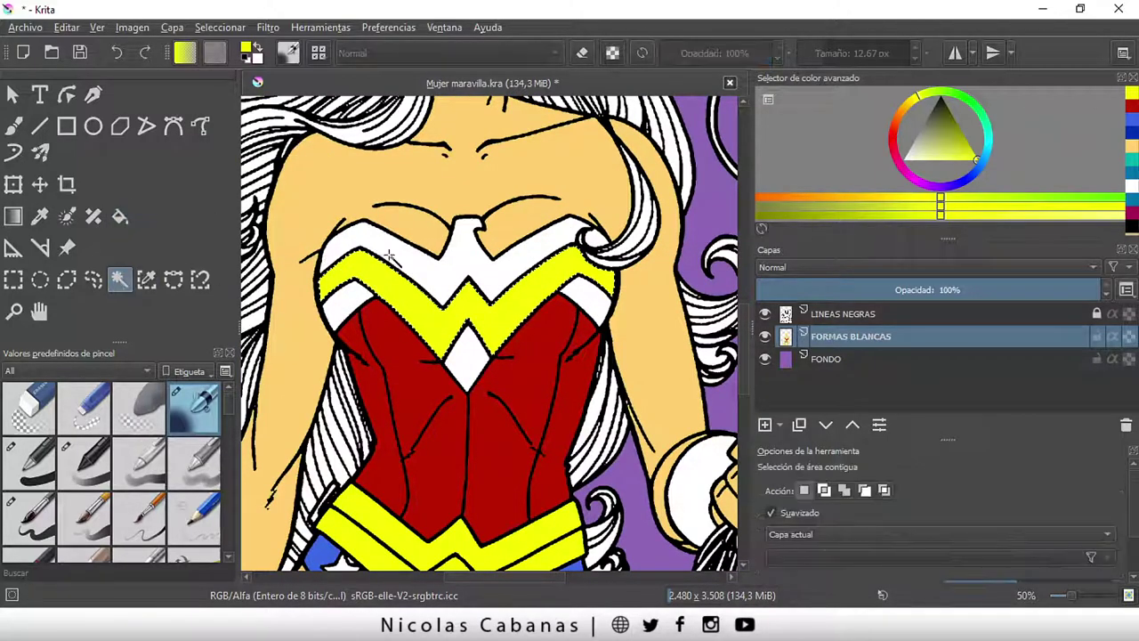
click(120, 218)
click(441, 278)
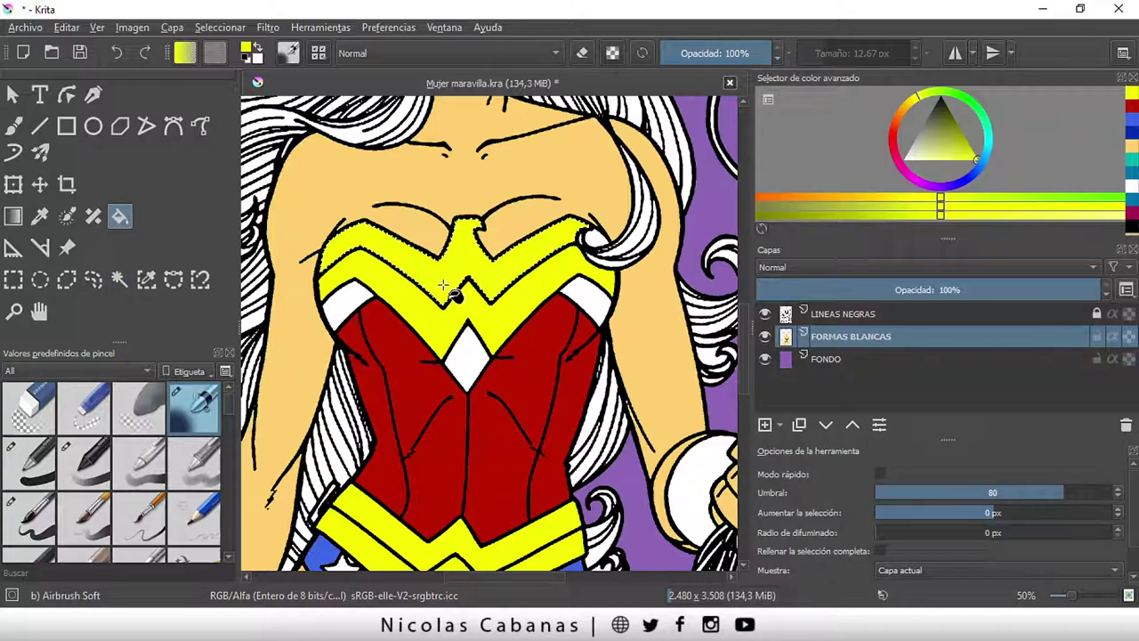
click(119, 279)
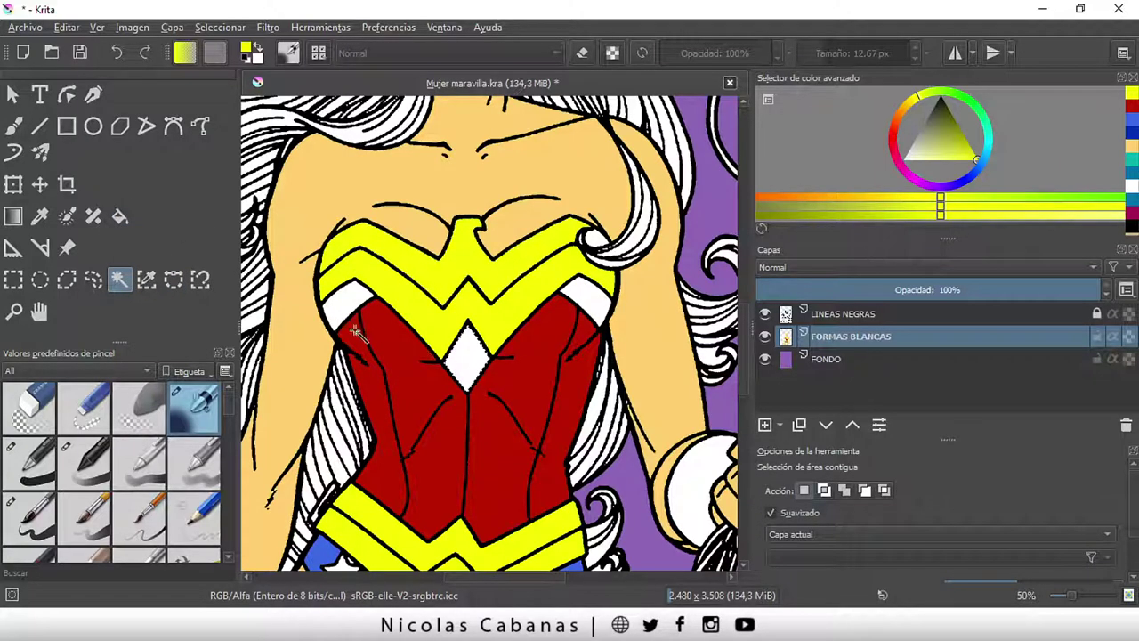
click(120, 217)
click(472, 356)
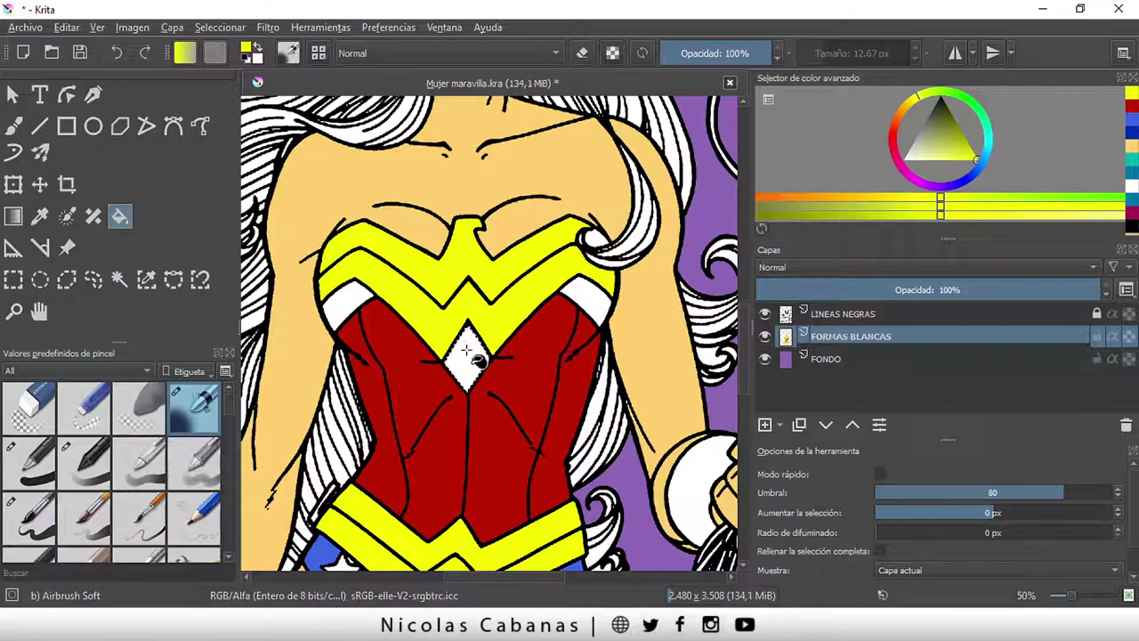
- Fill the small white patch at the emblem's right tip yellow
click(118, 281)
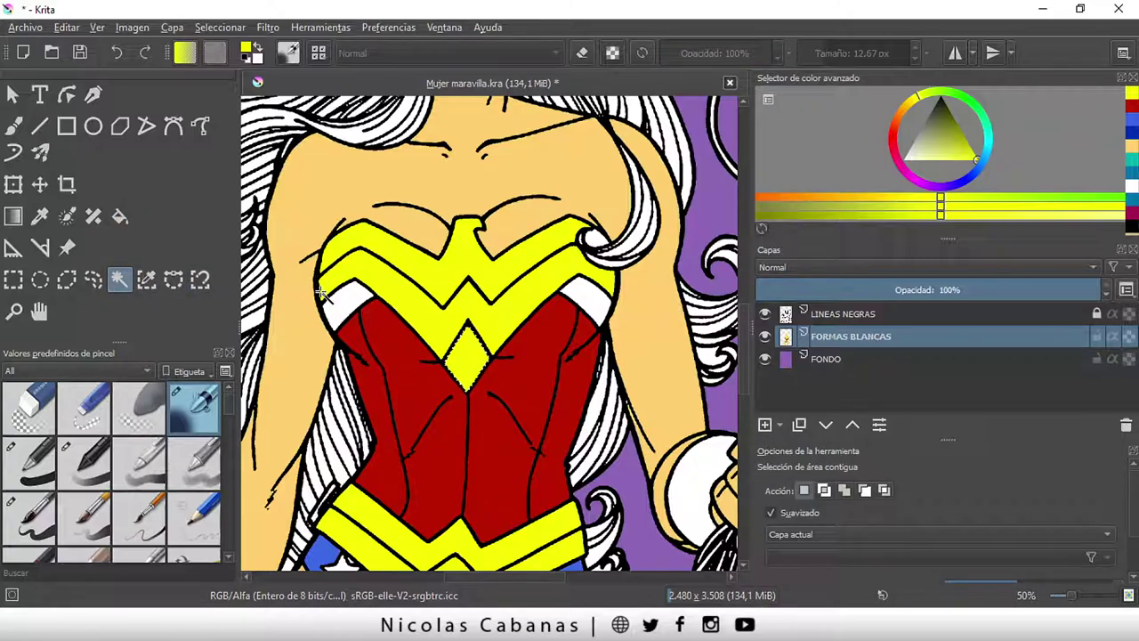
click(121, 217)
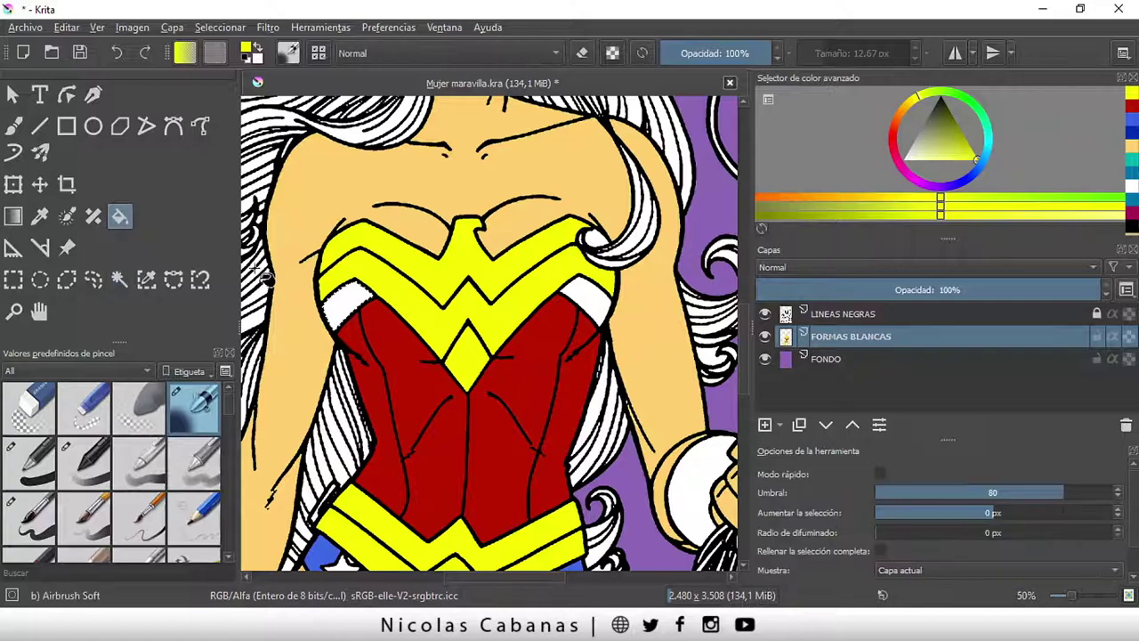
click(124, 283)
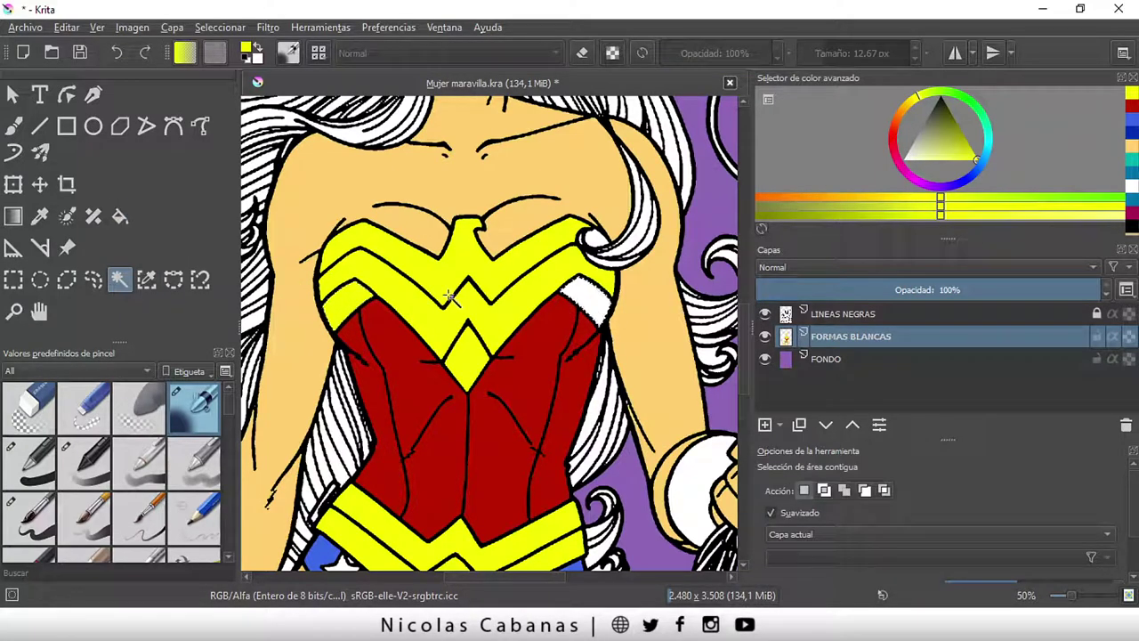
click(120, 217)
click(589, 302)
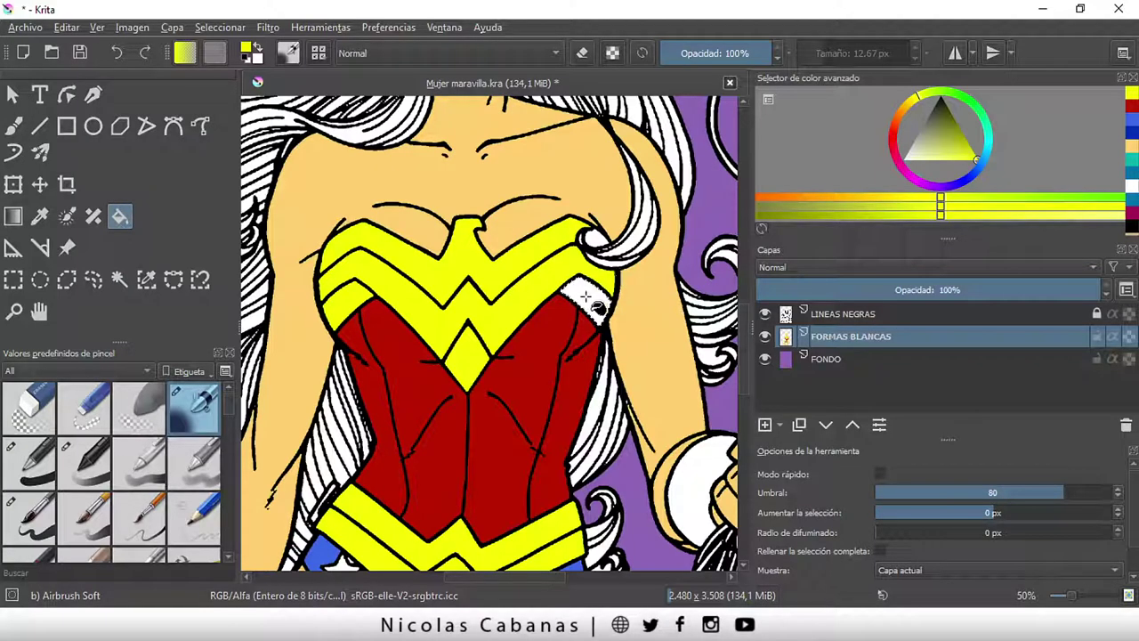
scroll(529, 317, down, 2)
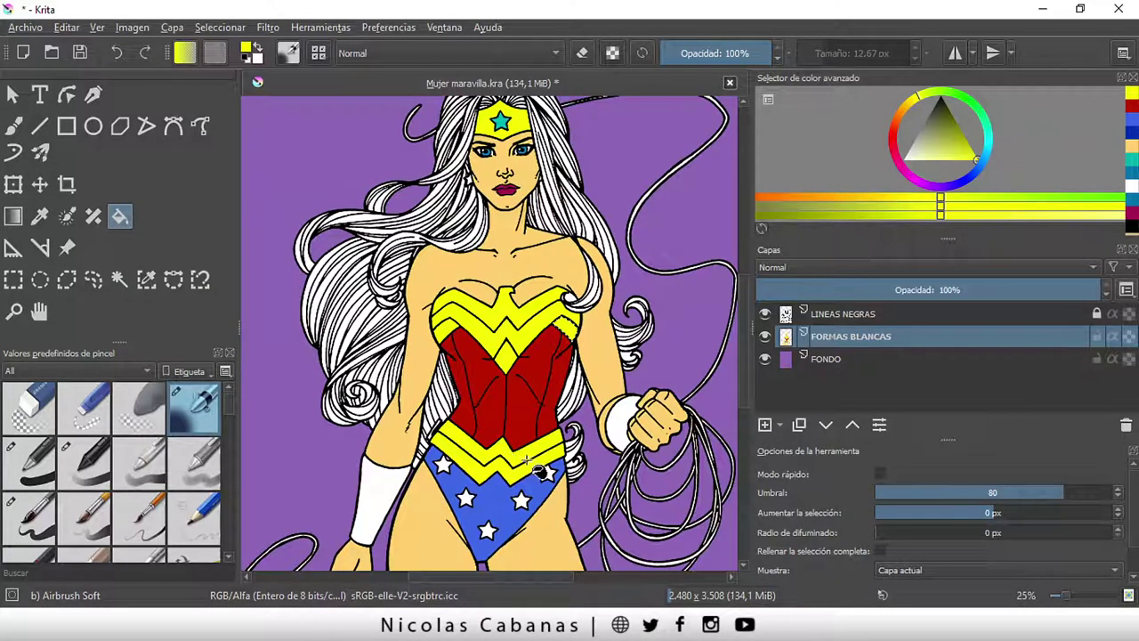
scroll(595, 485, up, 1)
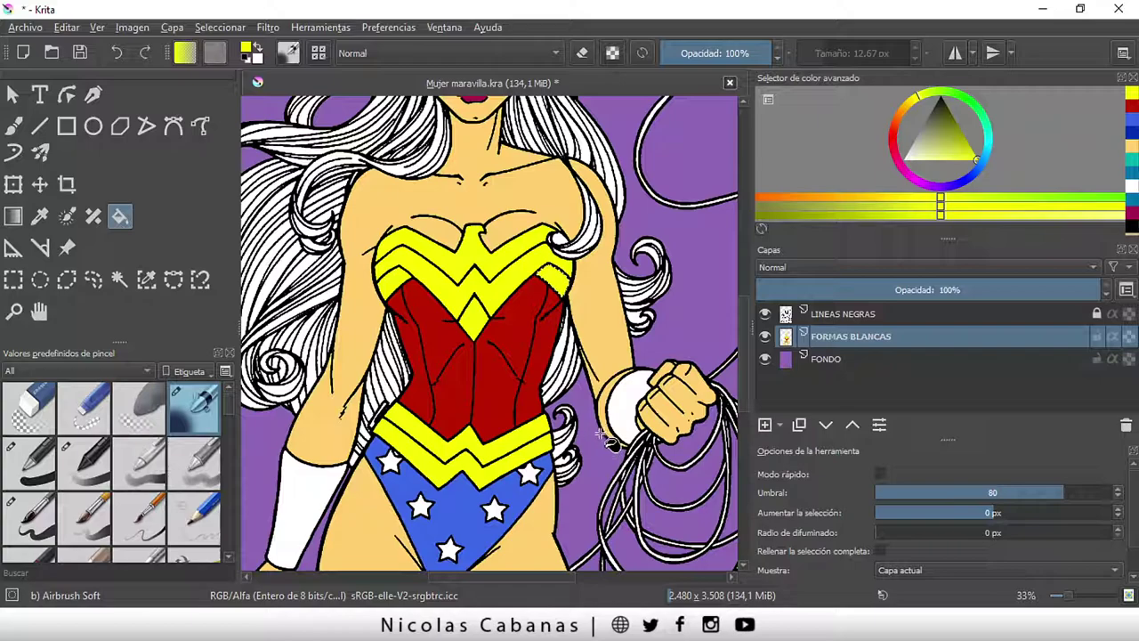
- Pick a blue-gray shade and fill the bracelet on the raised fist with it
click(113, 285)
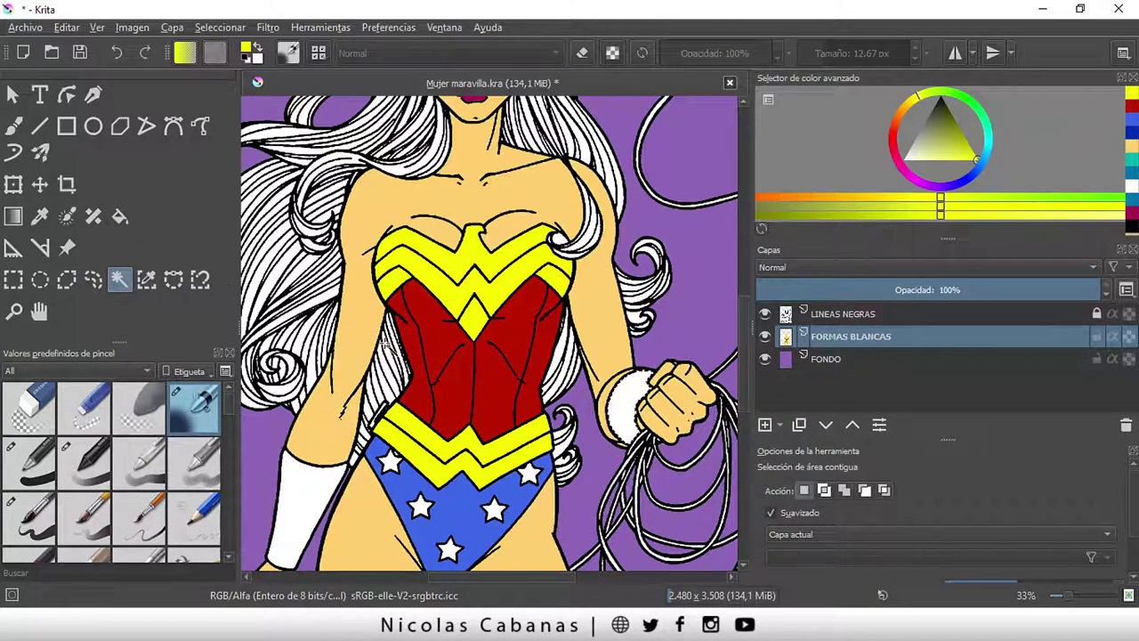
click(122, 219)
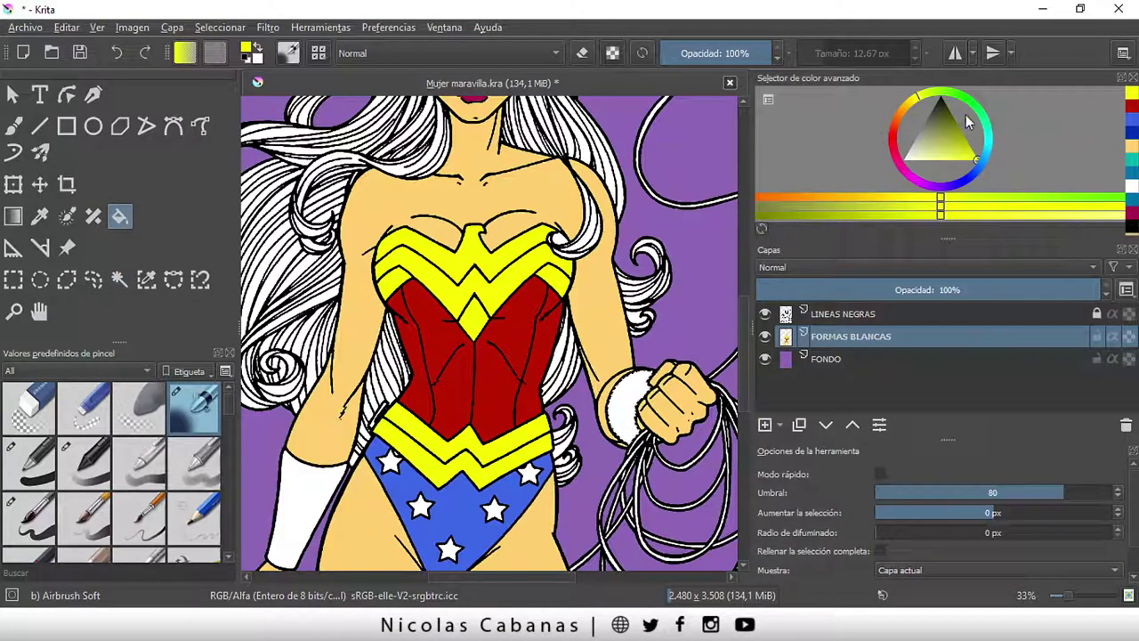
click(994, 144)
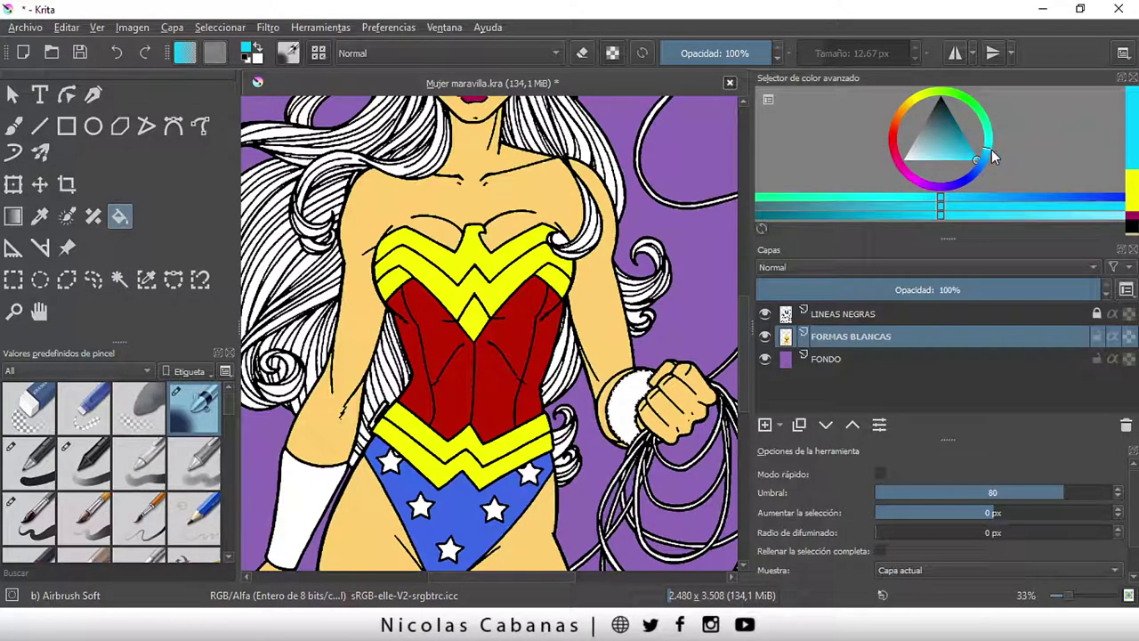
drag(984, 159, 941, 138)
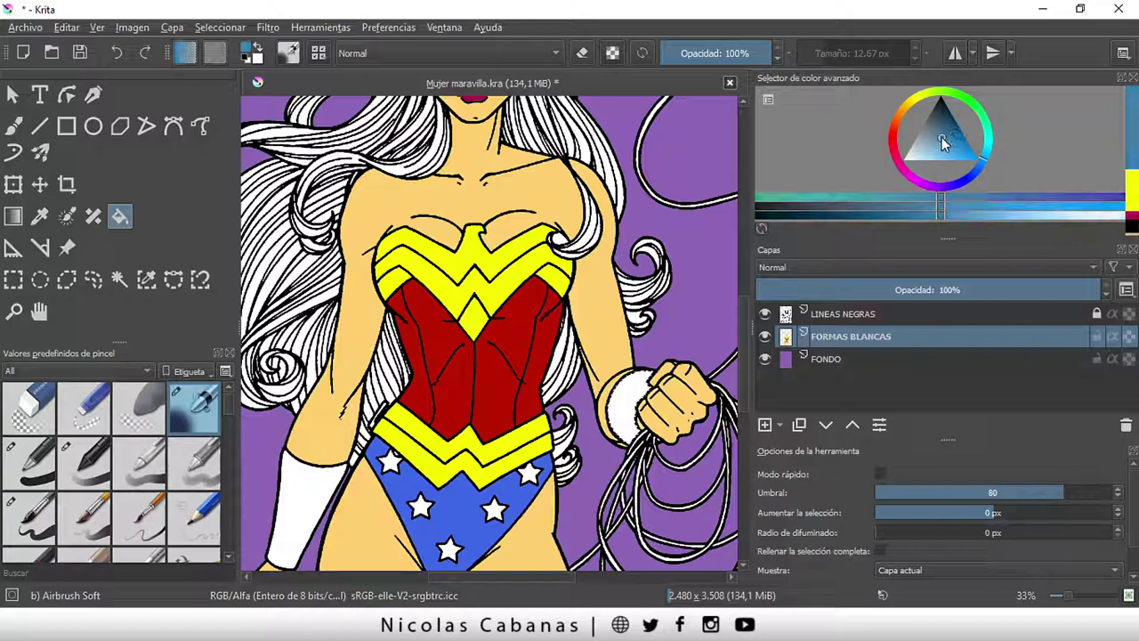
click(623, 405)
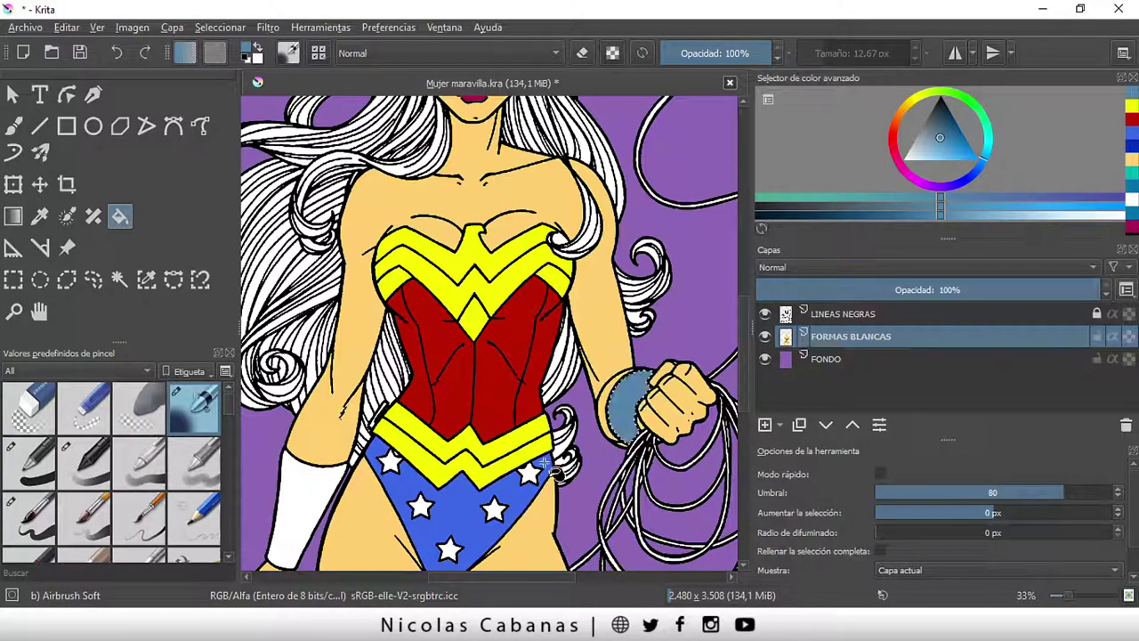
drag(953, 130, 921, 149)
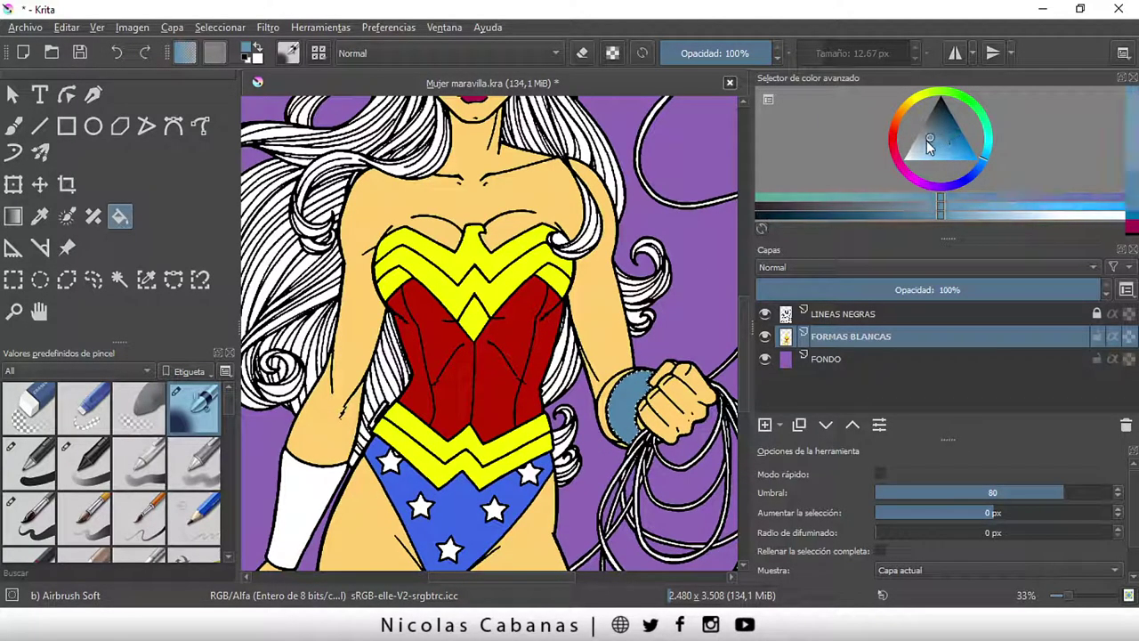
click(632, 391)
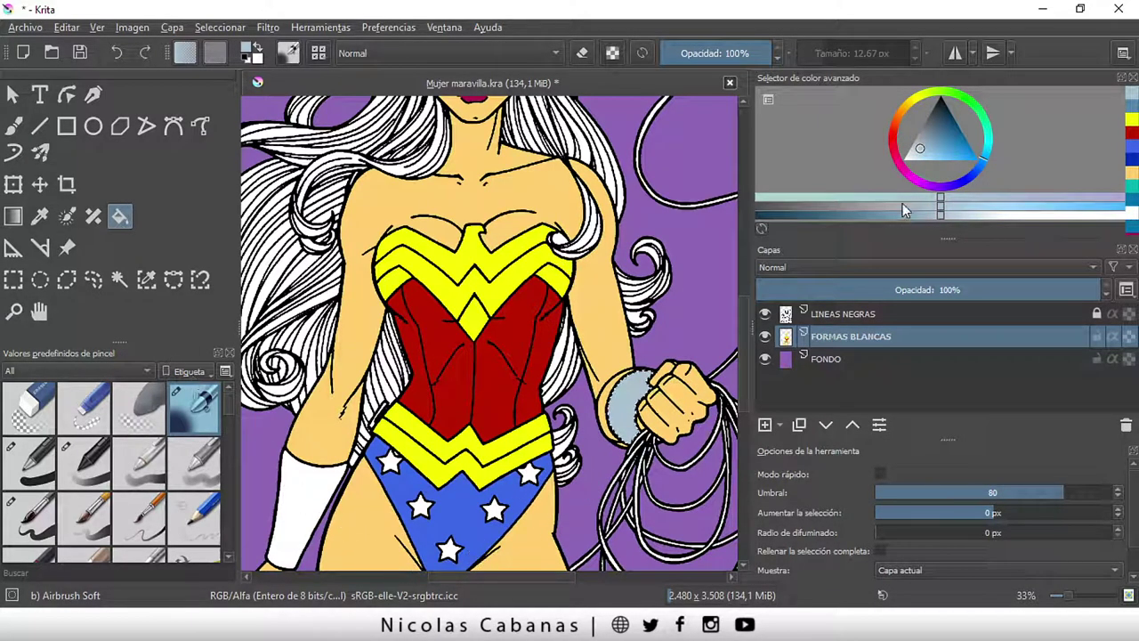
click(924, 125)
click(931, 130)
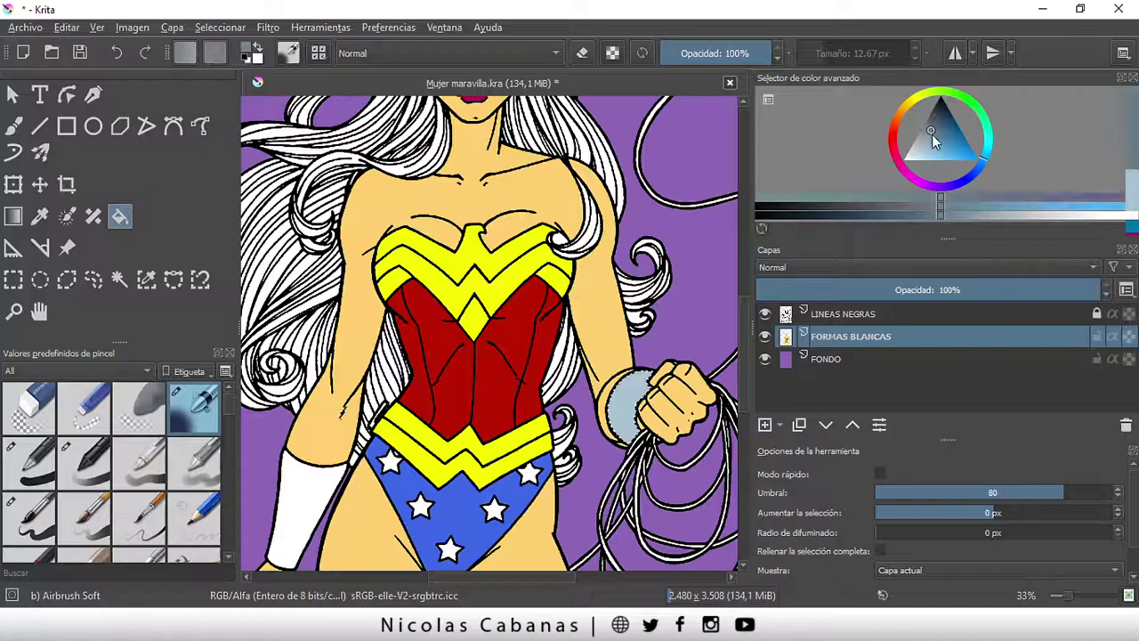
click(634, 405)
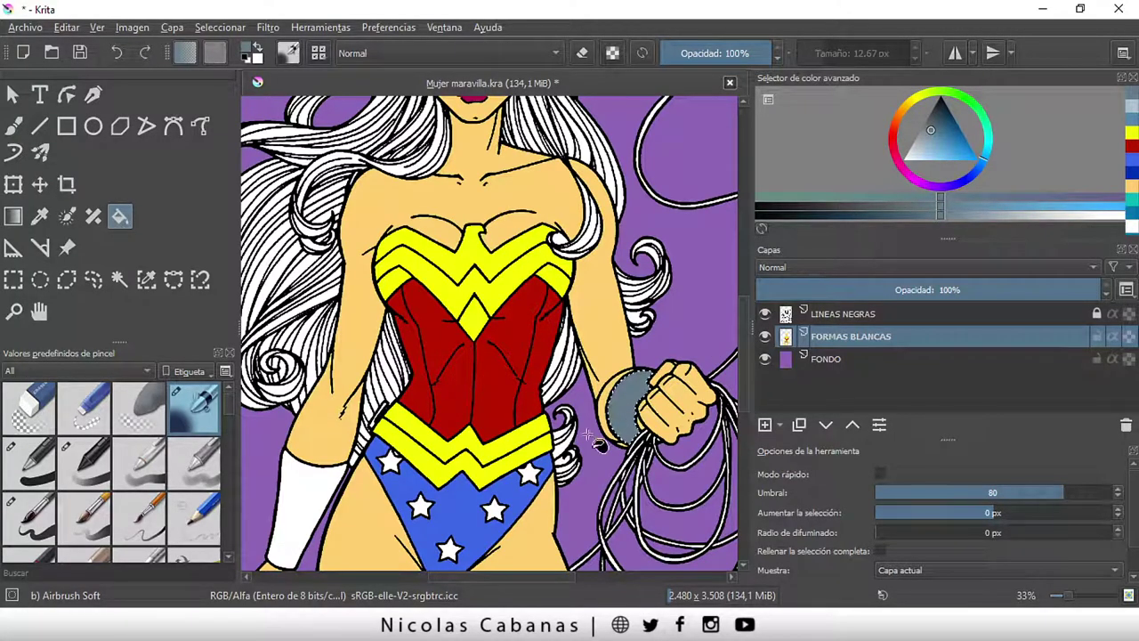
- Fill the long bracelet on the other forearm with the same blue-gray
click(119, 278)
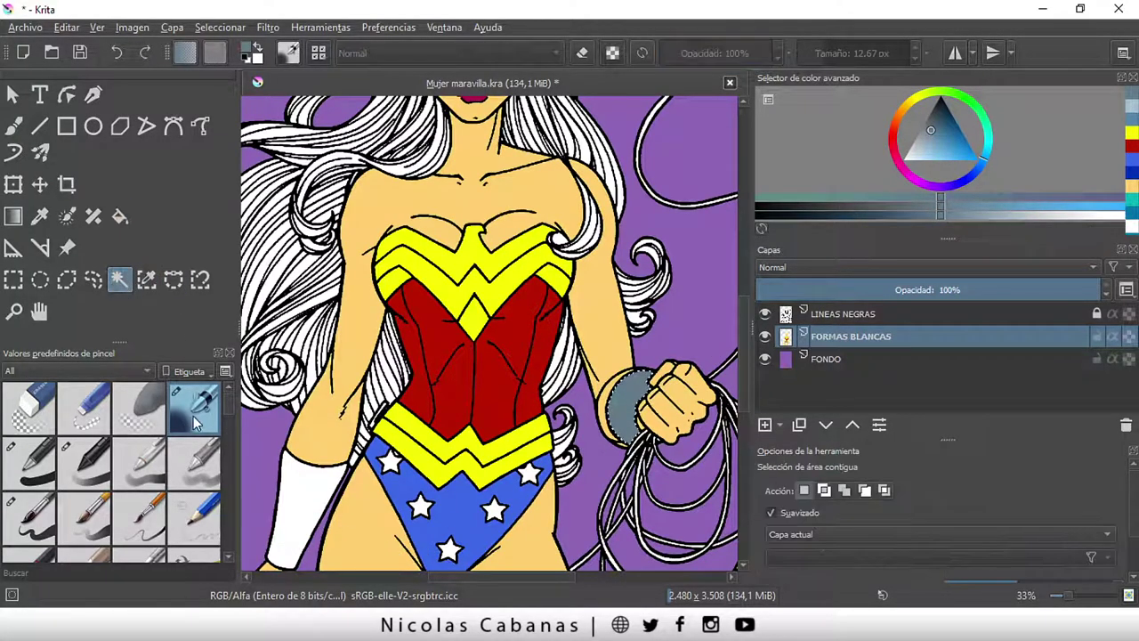
click(295, 475)
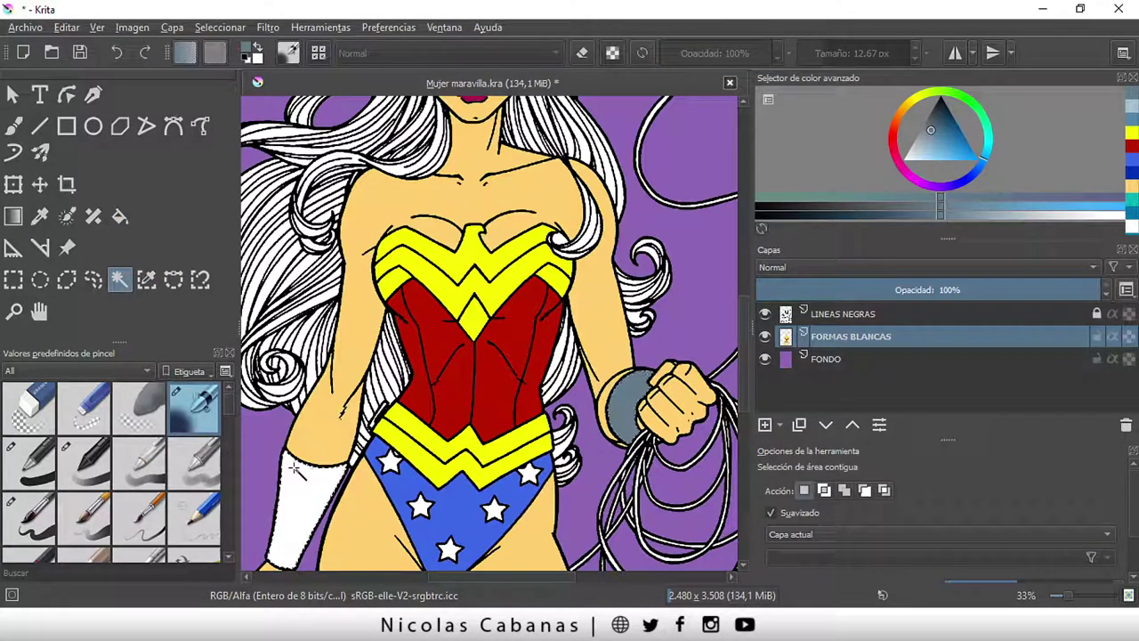
click(118, 217)
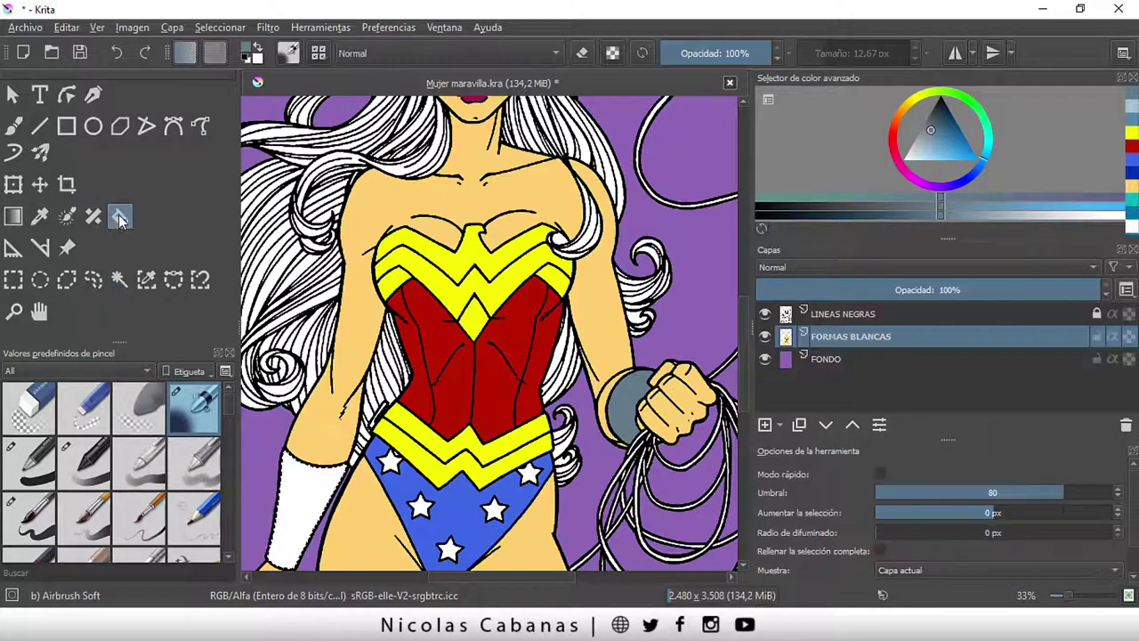
click(299, 495)
- Save the drawing as Mujer maravilla.kra with Archivo > Guardar
scroll(338, 508, down, 1)
scroll(369, 520, down, 2)
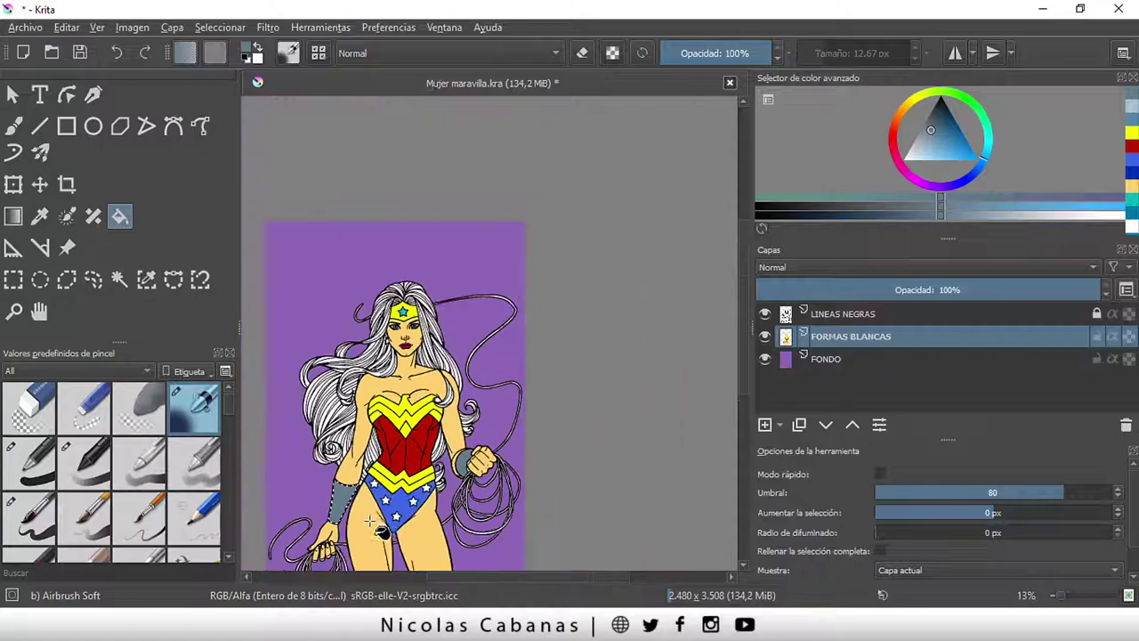
scroll(369, 521, up, 2)
click(25, 27)
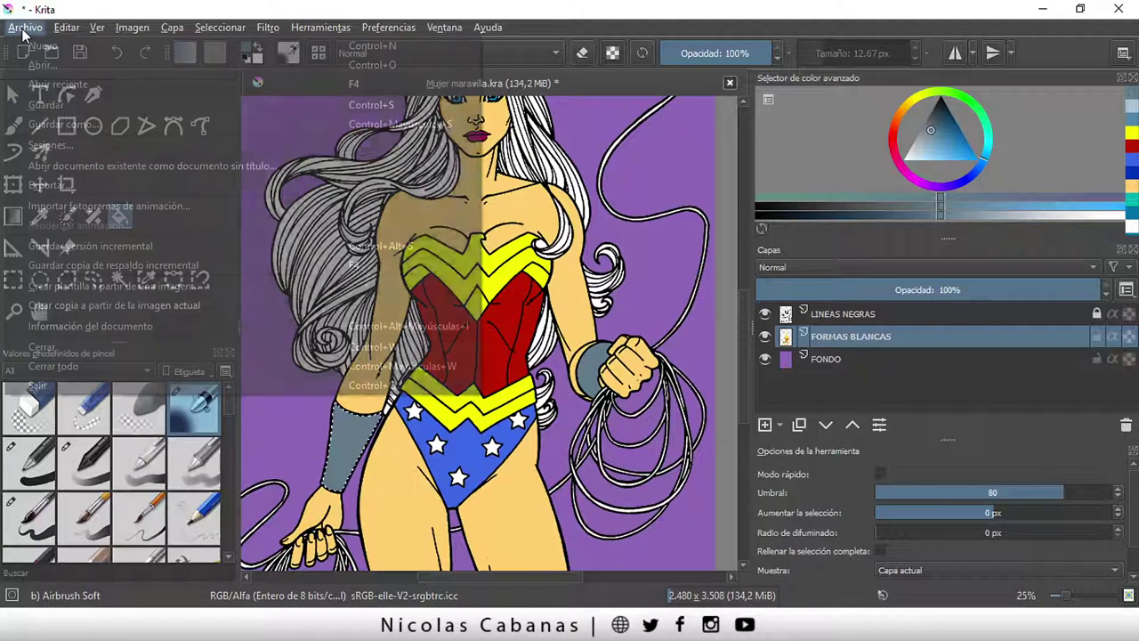
click(40, 104)
- Scroll and pan across the canvas to review the finished coloring
scroll(302, 325, down, 1)
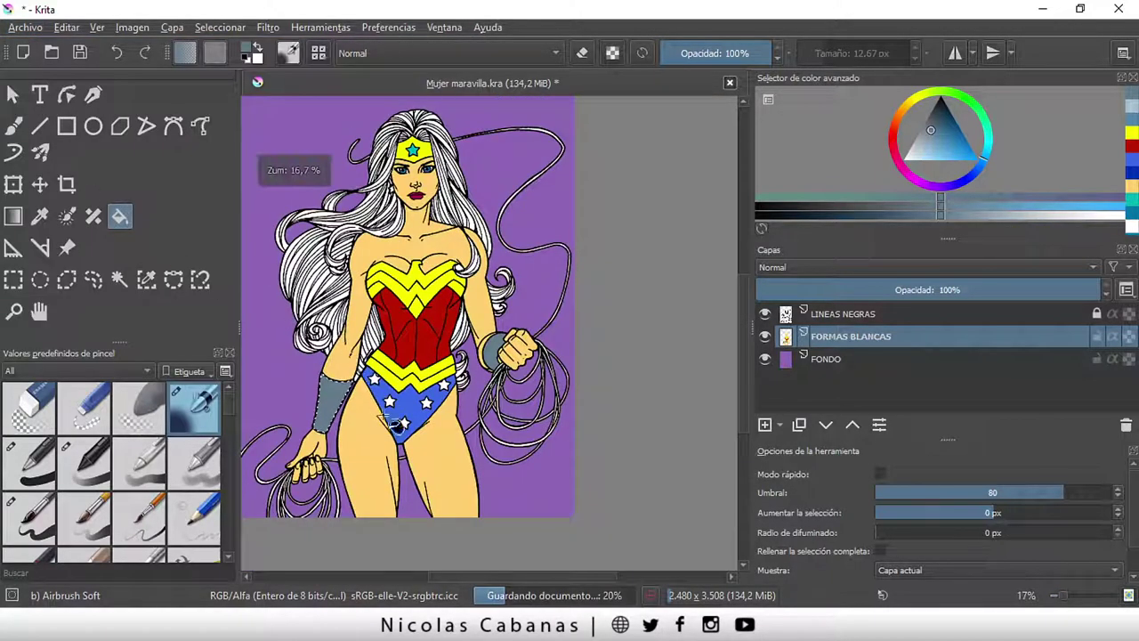
drag(461, 579, 447, 577)
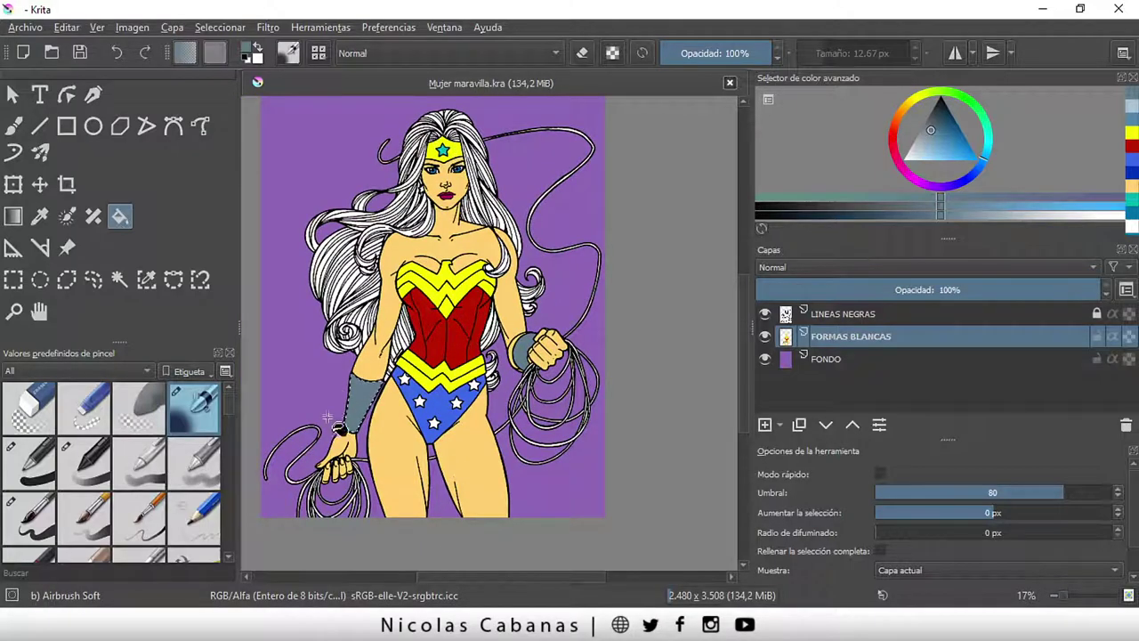
scroll(321, 525, up, 1)
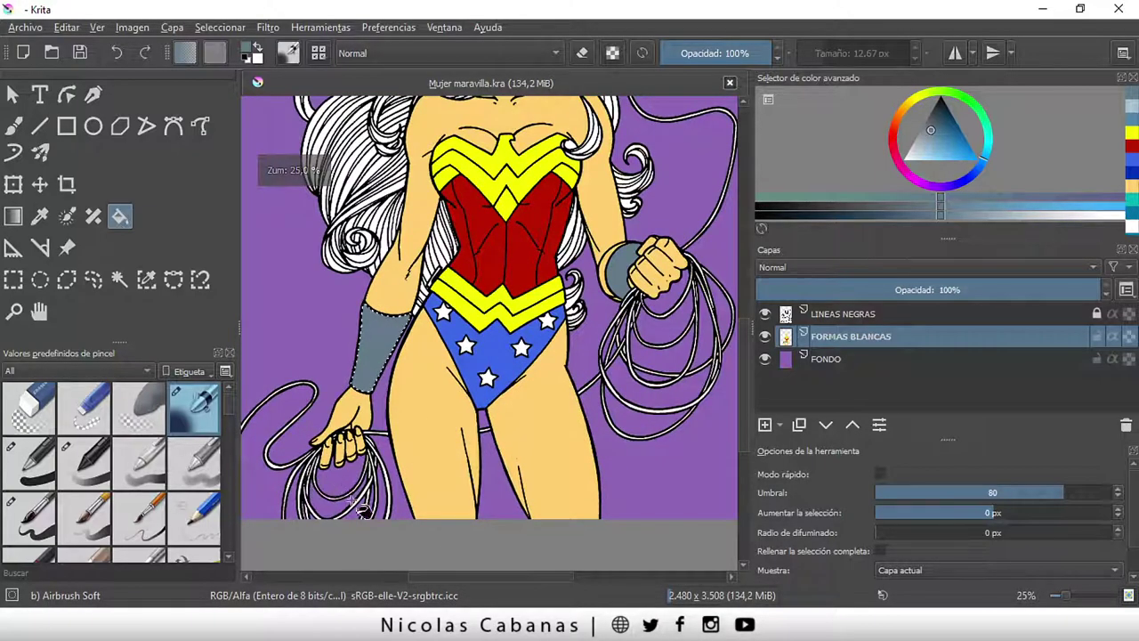
drag(459, 578, 437, 579)
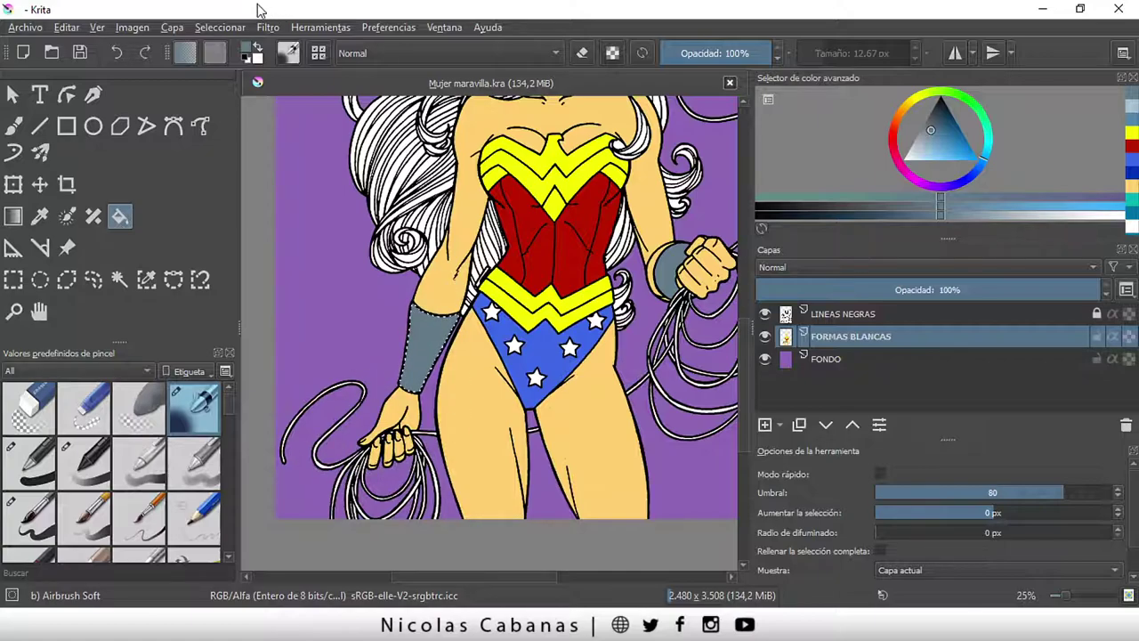
- Deselect the bracer, pick a saturated golden yellow, and switch to the freehand brush
click(220, 27)
click(239, 66)
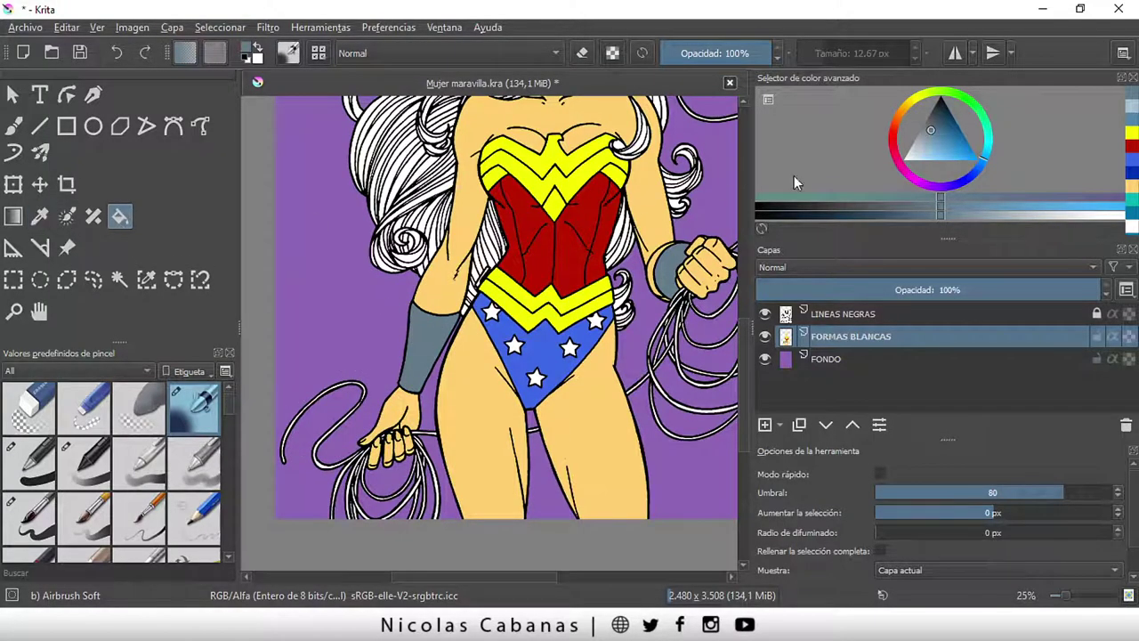
click(903, 107)
drag(931, 131, 944, 154)
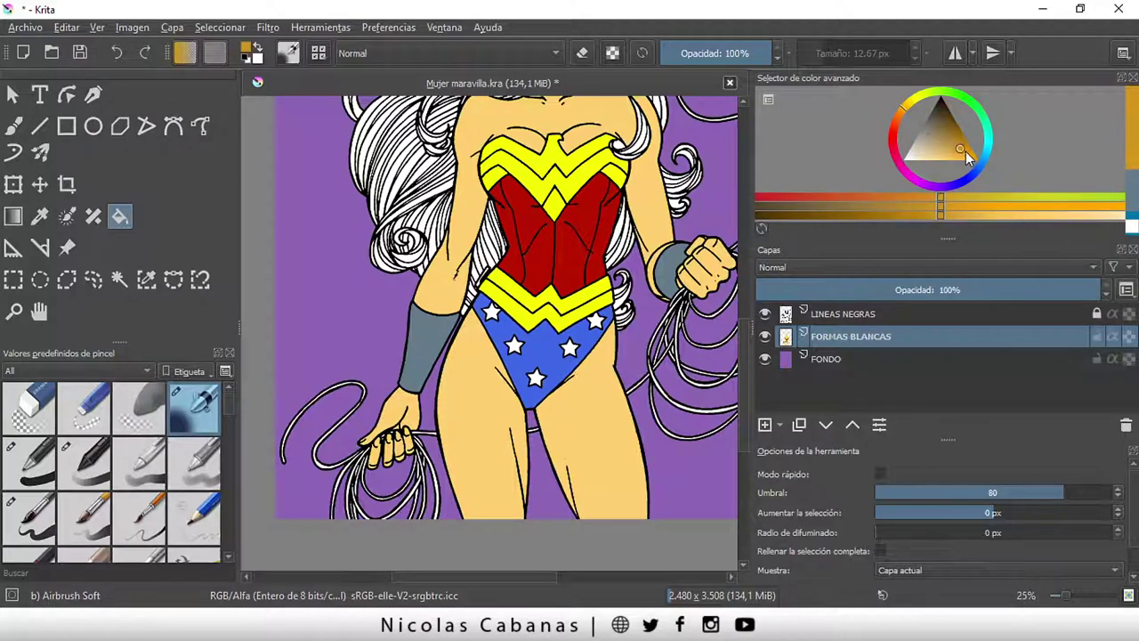
click(907, 106)
drag(936, 148, 971, 149)
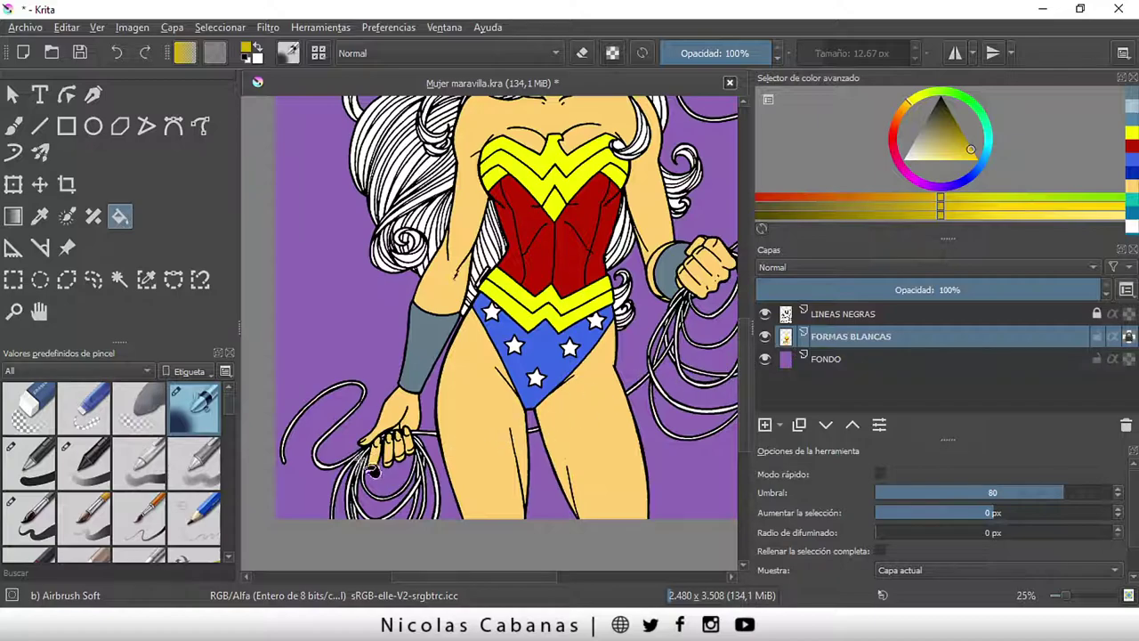
scroll(283, 469, up, 1)
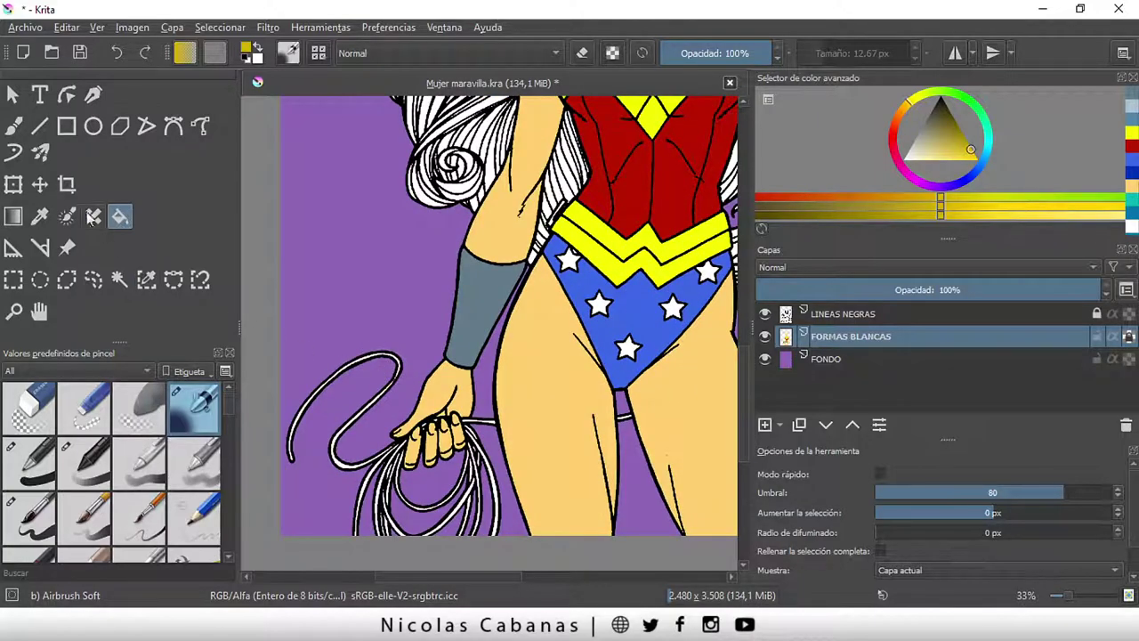
click(13, 126)
- With an enlarged brush, paint the lasso's upper curve, descending curve and lower strands yellow
scroll(258, 458, up, 1)
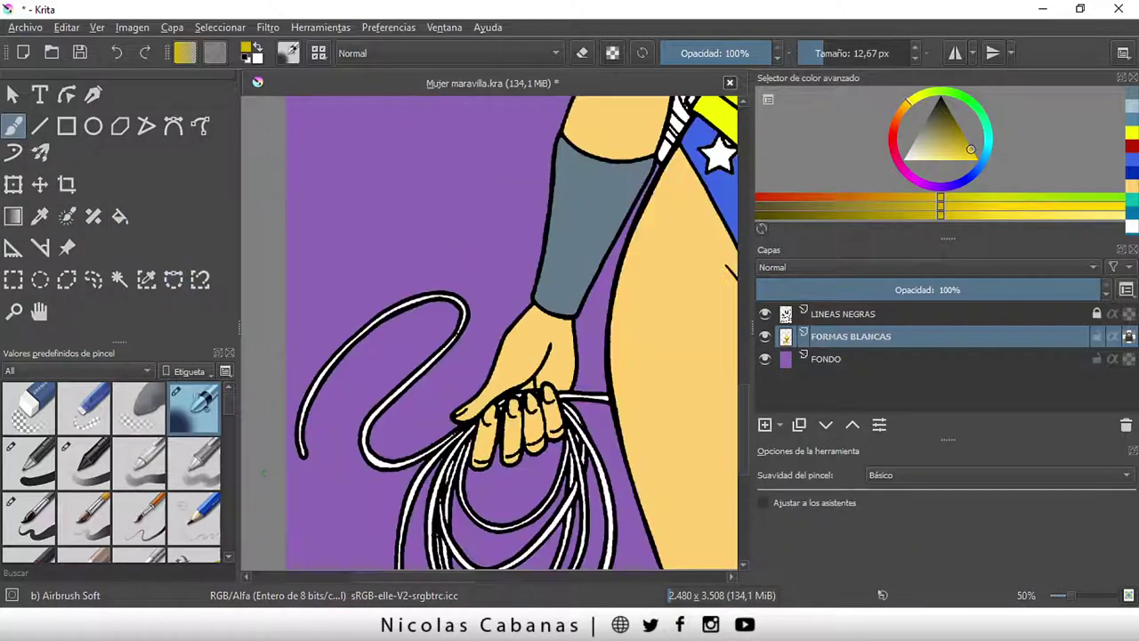
drag(826, 56, 842, 55)
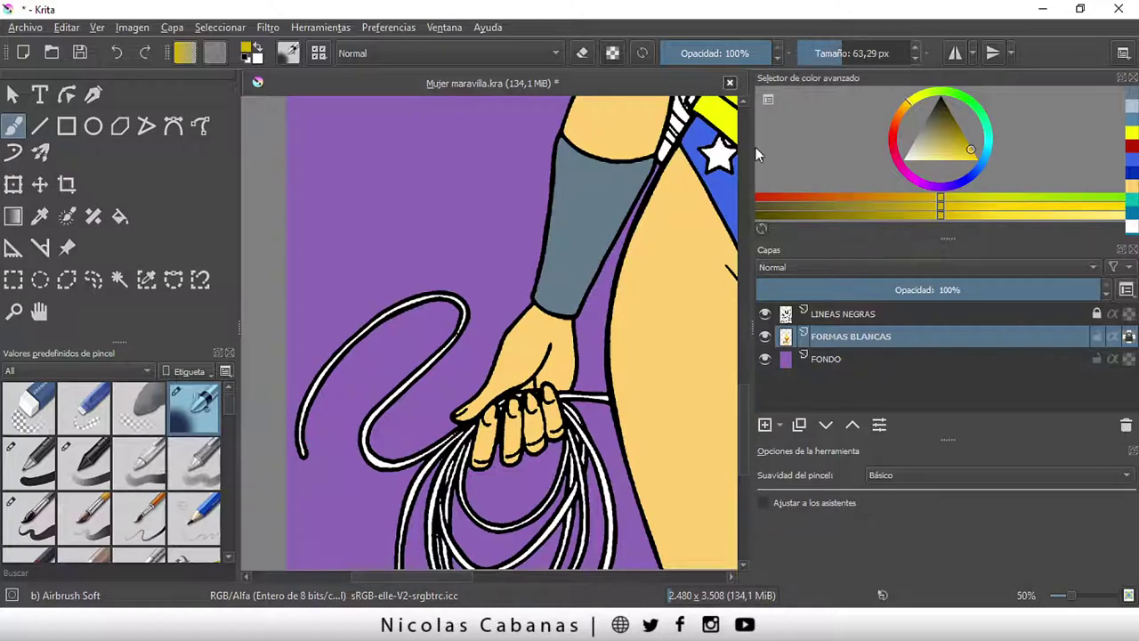
mouse_move(303, 429)
mouse_down()
mouse_move(336, 354)
mouse_move(405, 303)
mouse_move(454, 296)
mouse_move(383, 312)
mouse_up()
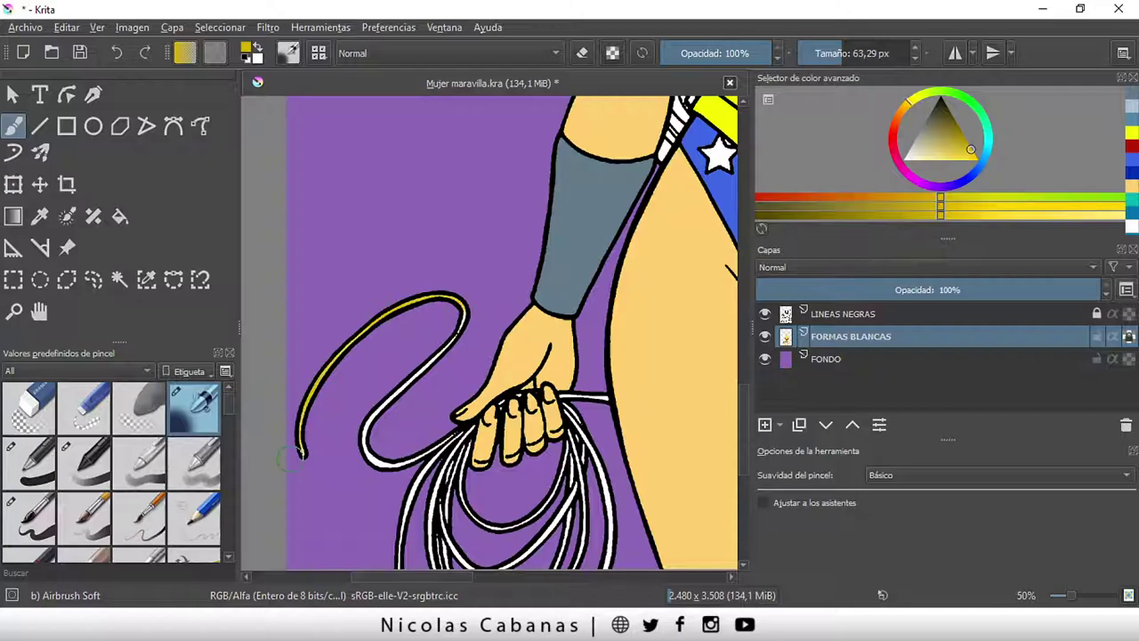
drag(856, 55, 890, 55)
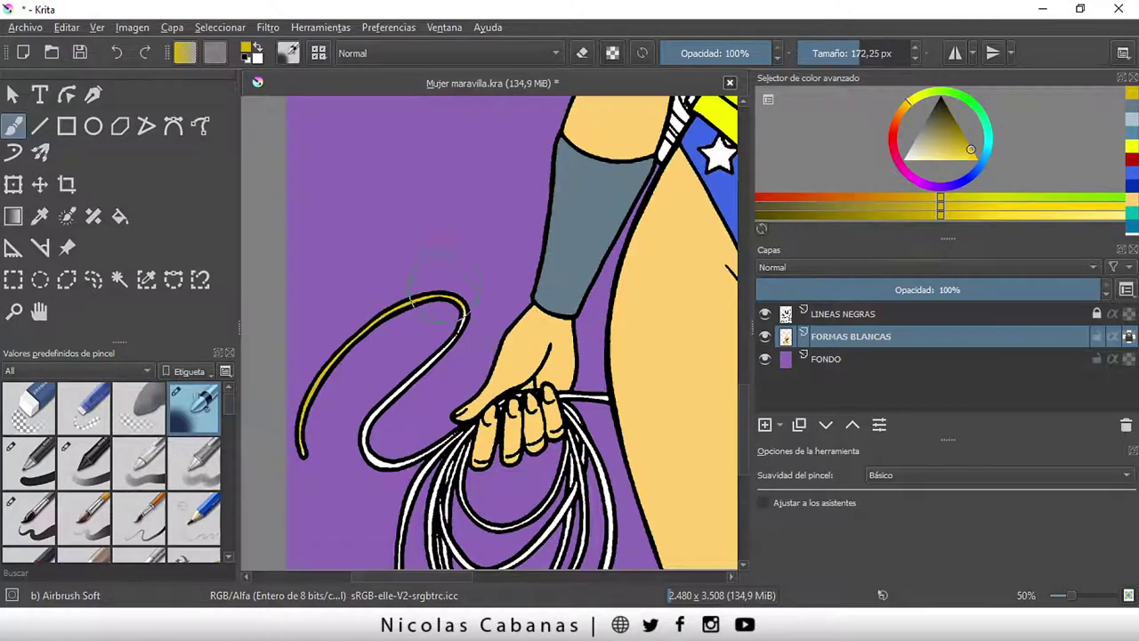
mouse_move(463, 308)
mouse_down()
mouse_move(368, 452)
mouse_move(401, 464)
mouse_move(443, 452)
mouse_move(411, 561)
mouse_up()
mouse_move(436, 516)
mouse_down()
mouse_move(445, 565)
mouse_move(379, 415)
mouse_up()
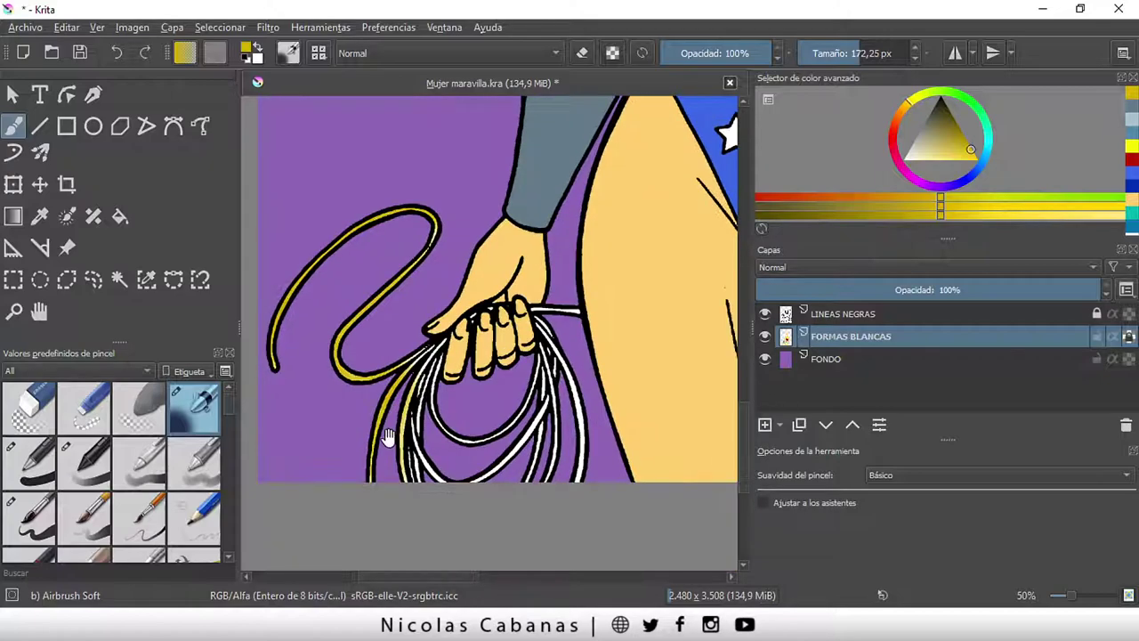
mouse_move(400, 467)
mouse_down()
mouse_move(556, 454)
mouse_move(582, 467)
mouse_move(432, 418)
mouse_move(405, 463)
mouse_up()
- With a smaller brush, paint the lasso strands near and below the hand yellow
scroll(471, 419, up, 2)
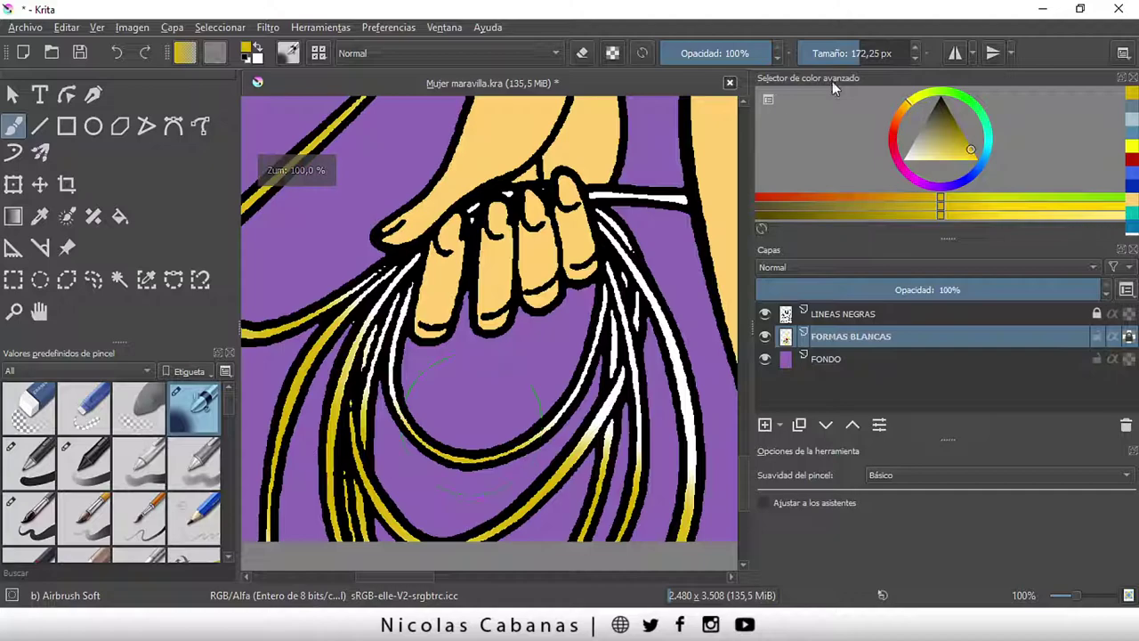
click(815, 53)
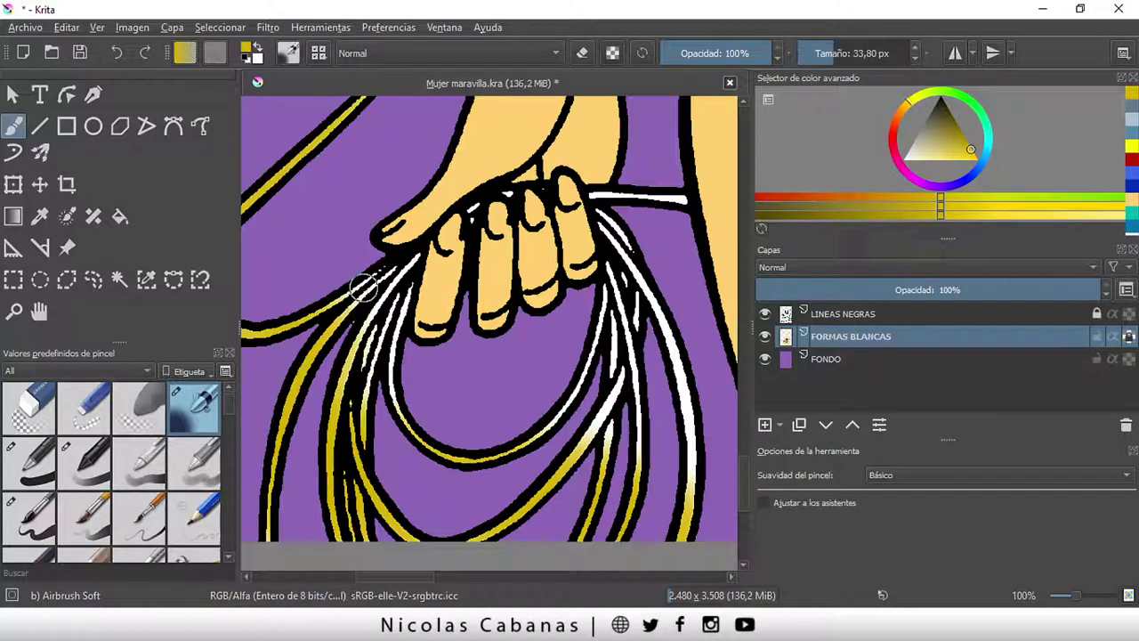
mouse_move(358, 302)
mouse_down()
mouse_move(391, 269)
mouse_move(351, 374)
mouse_move(365, 400)
mouse_move(405, 263)
mouse_up()
scroll(405, 262, up, 2)
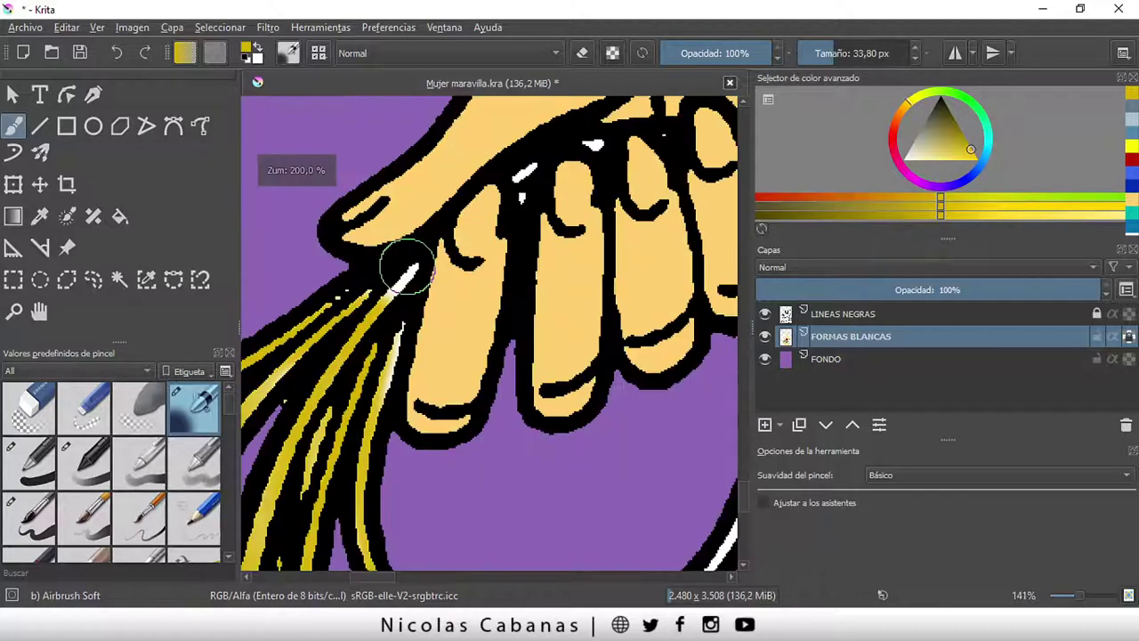
scroll(383, 285, up, 1)
mouse_move(375, 301)
mouse_down()
mouse_move(382, 287)
mouse_move(356, 330)
mouse_move(376, 376)
mouse_move(346, 480)
mouse_move(382, 315)
mouse_up()
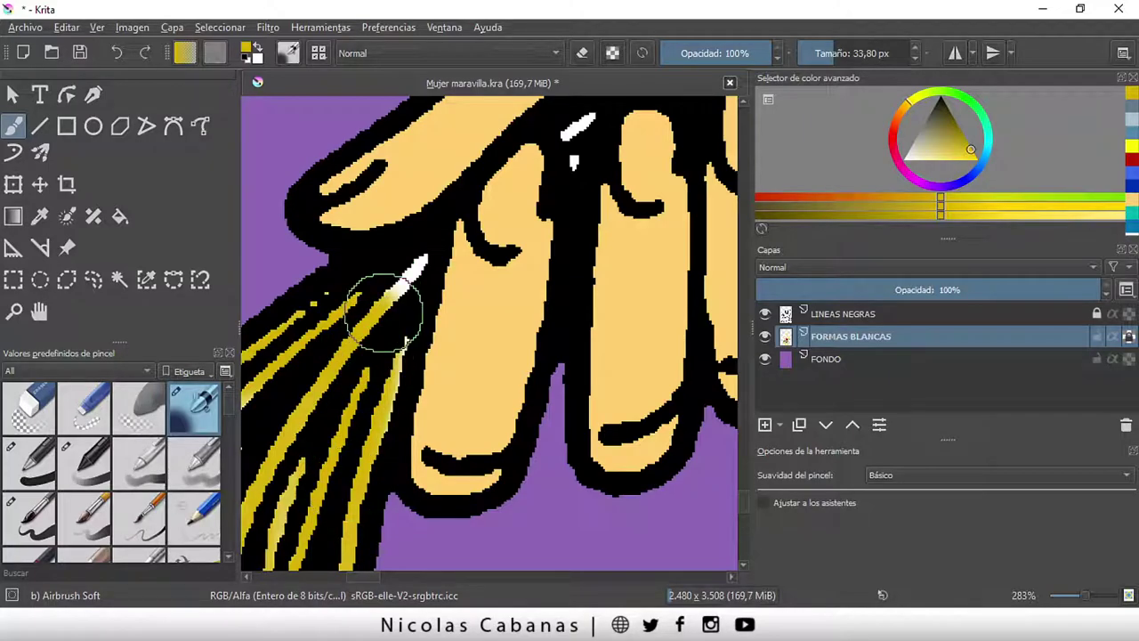
- Cover the white strands and spots between her fingers with yellow using a detail-sized brush
drag(836, 53, 806, 53)
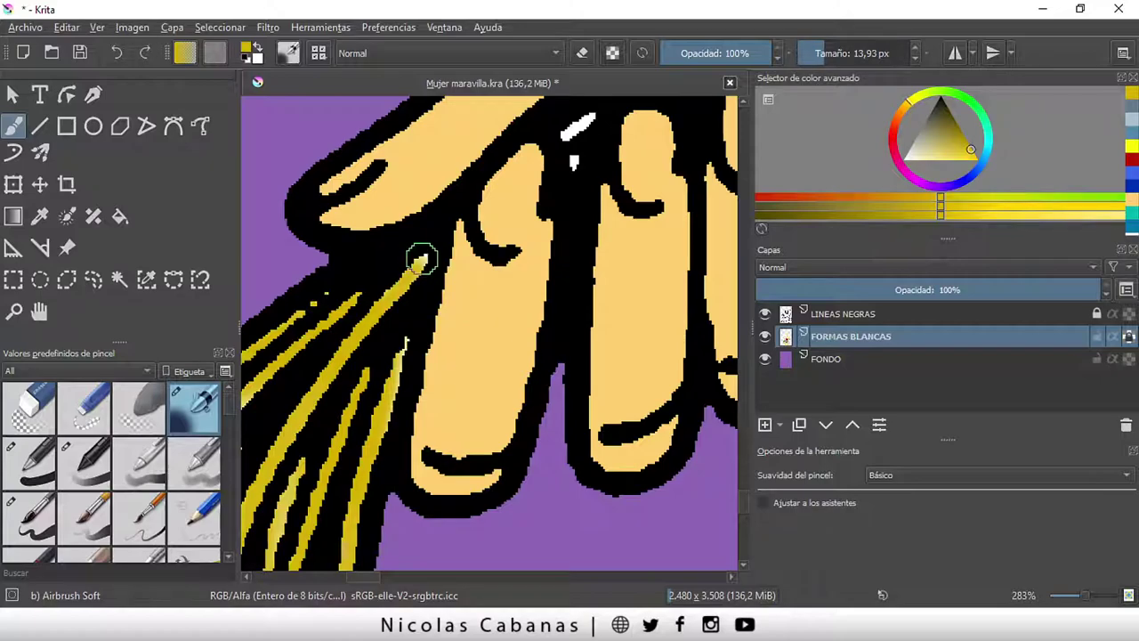
drag(542, 234, 456, 335)
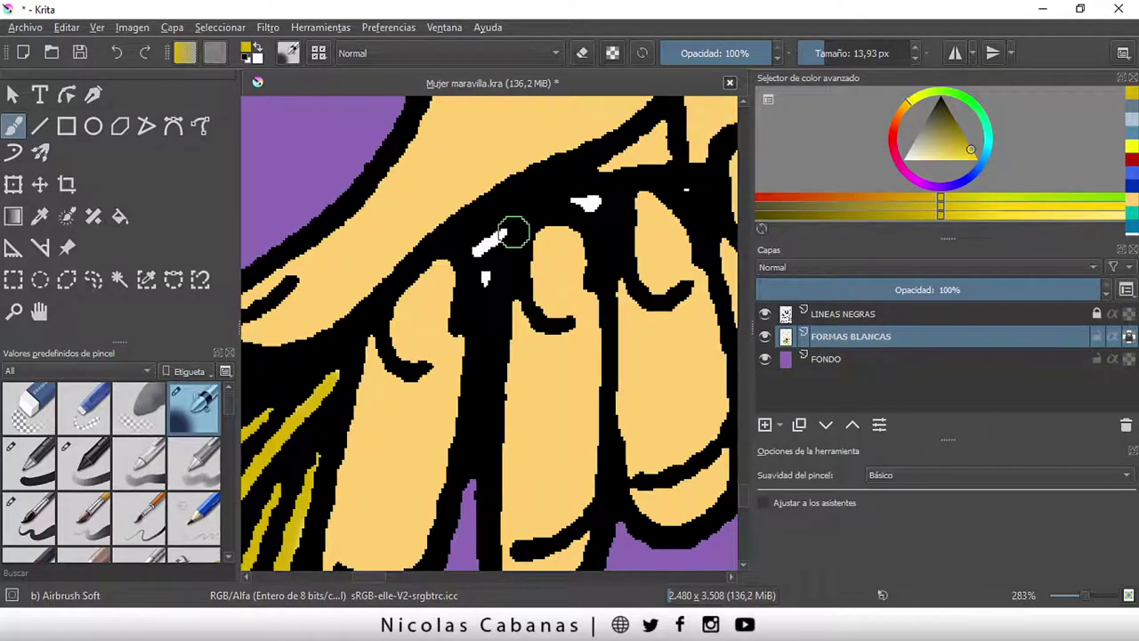
mouse_move(478, 250)
mouse_down()
mouse_move(503, 231)
mouse_move(346, 359)
mouse_up()
click(484, 272)
click(412, 296)
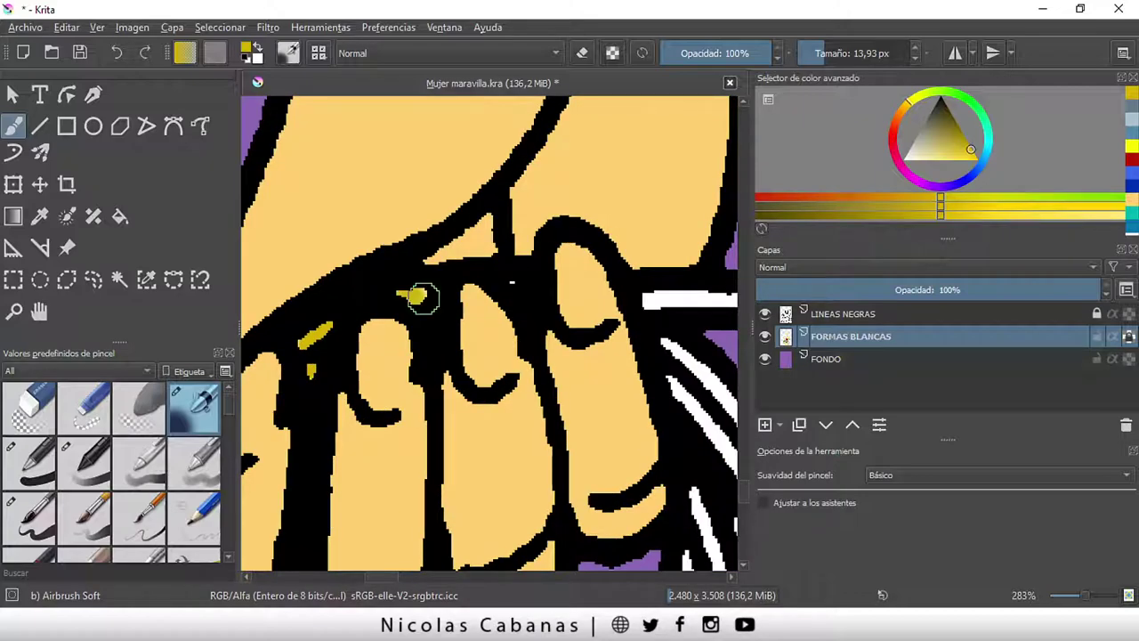
drag(488, 287, 399, 291)
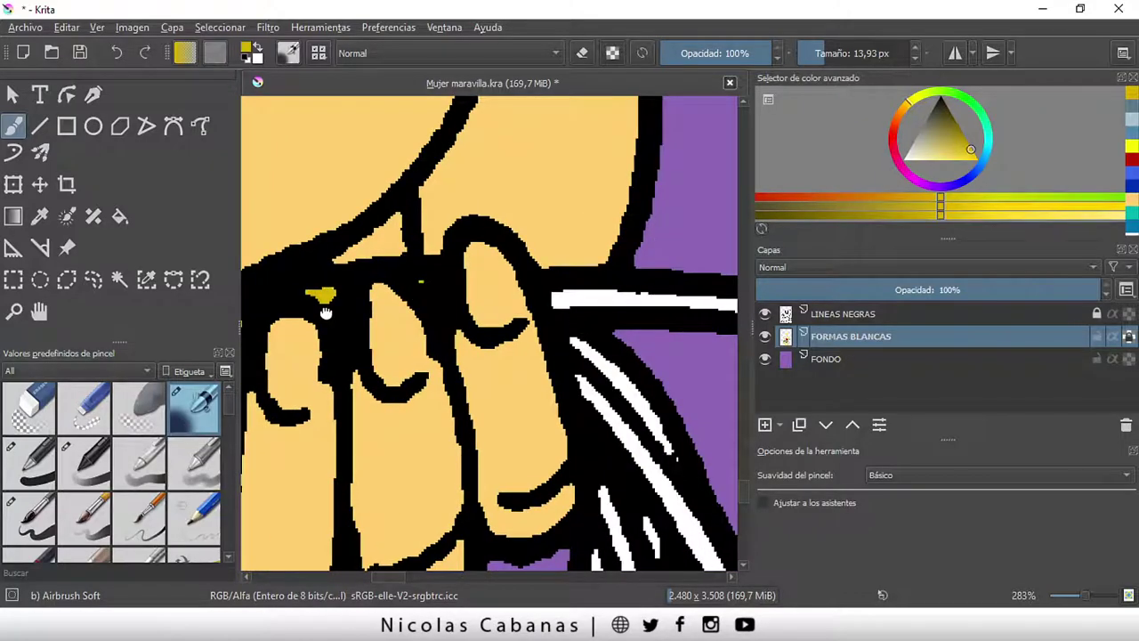
mouse_move(544, 303)
mouse_down()
mouse_move(322, 231)
mouse_move(497, 250)
mouse_move(331, 245)
mouse_move(426, 184)
mouse_move(451, 197)
mouse_move(452, 249)
mouse_up()
scroll(328, 240, down, 1)
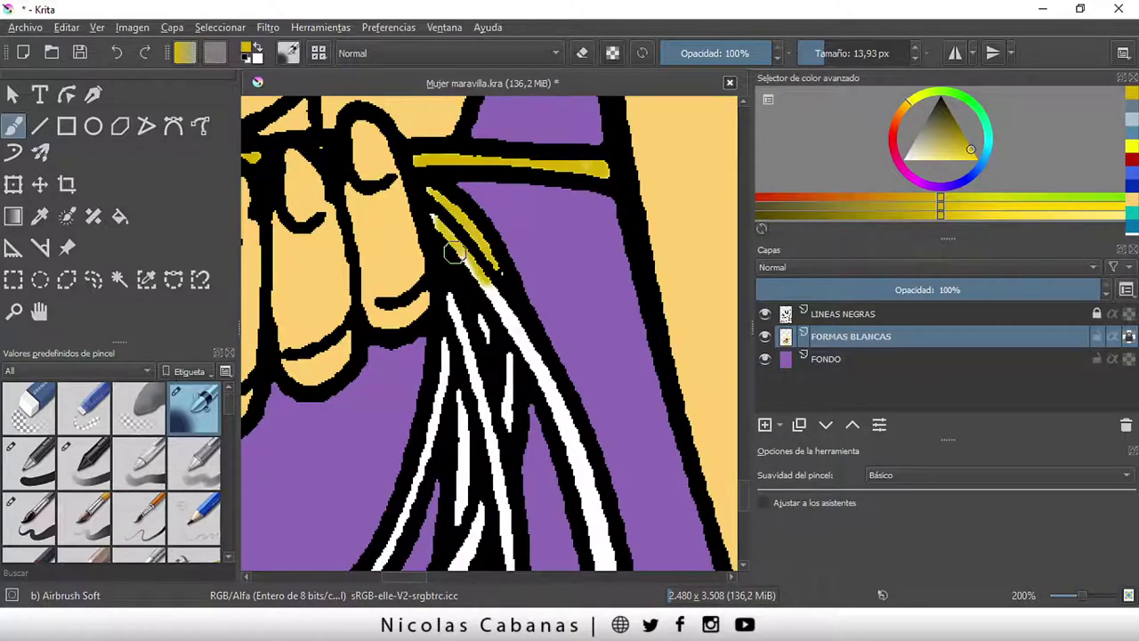
scroll(463, 254, down, 2)
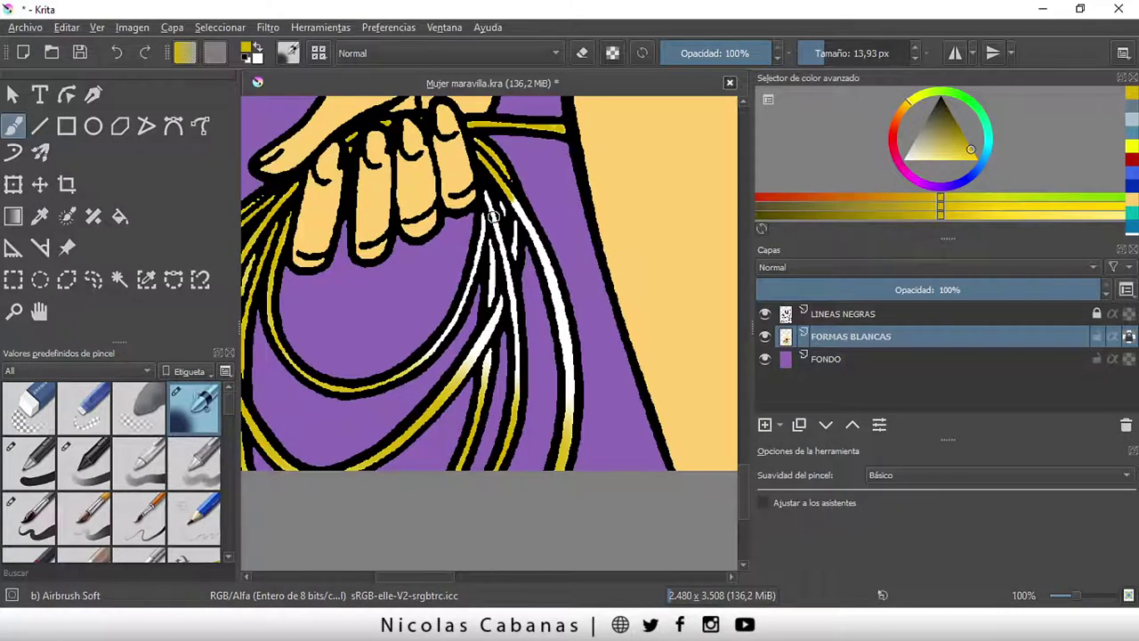
- Paint the lower and upper white lasso strands yellow, covering the last highlight
mouse_move(493, 216)
mouse_down()
mouse_move(513, 205)
mouse_move(560, 440)
mouse_up()
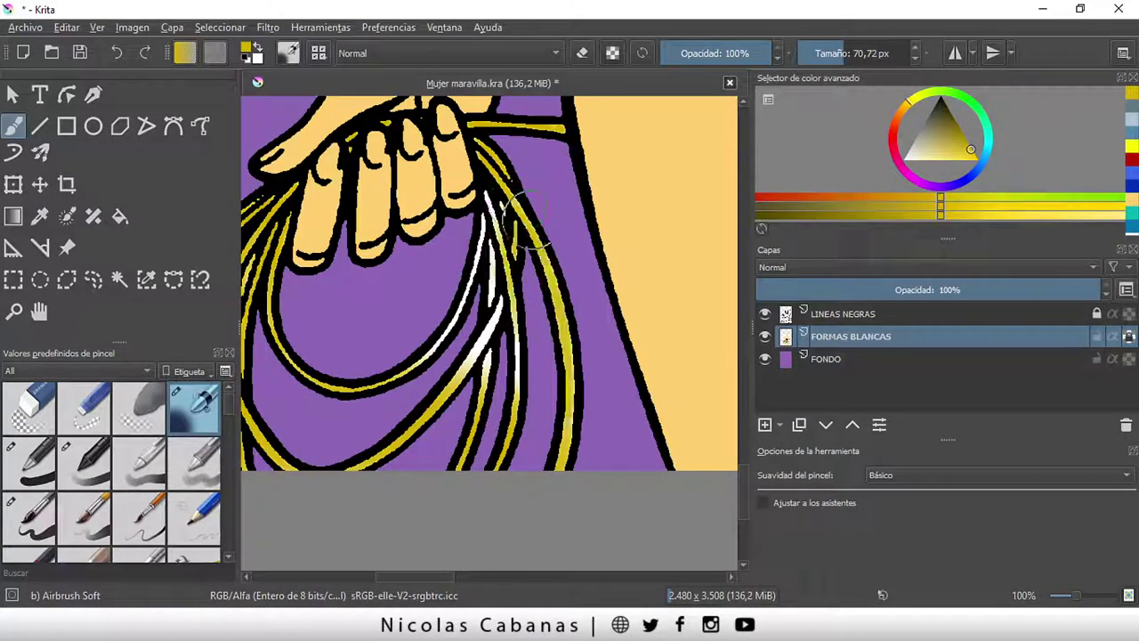
drag(495, 392, 475, 355)
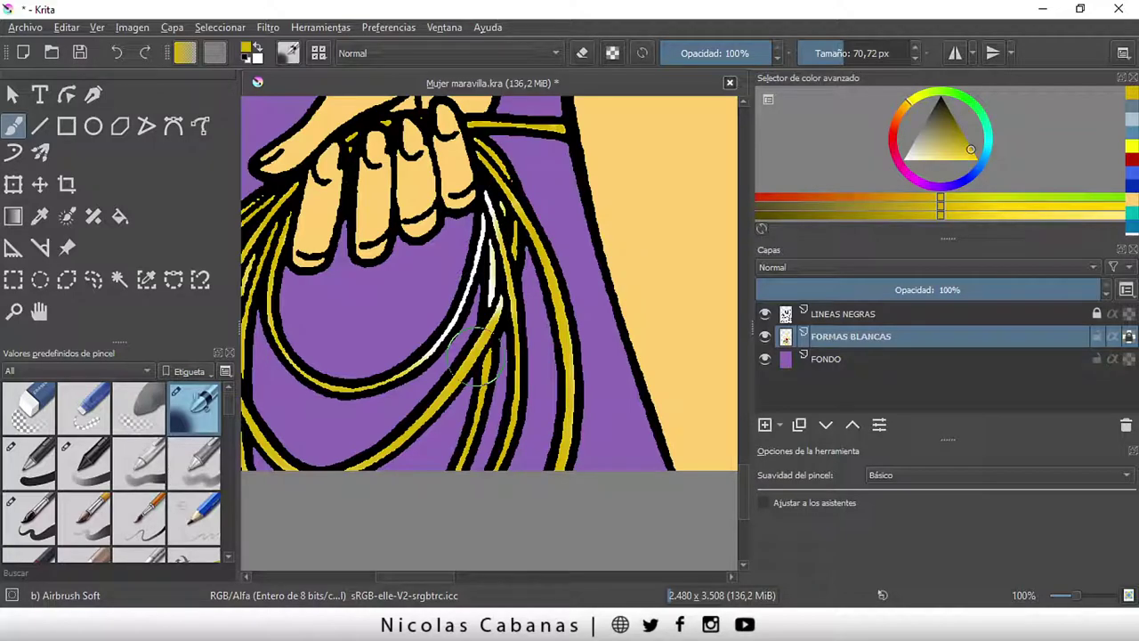
scroll(516, 258, up, 4)
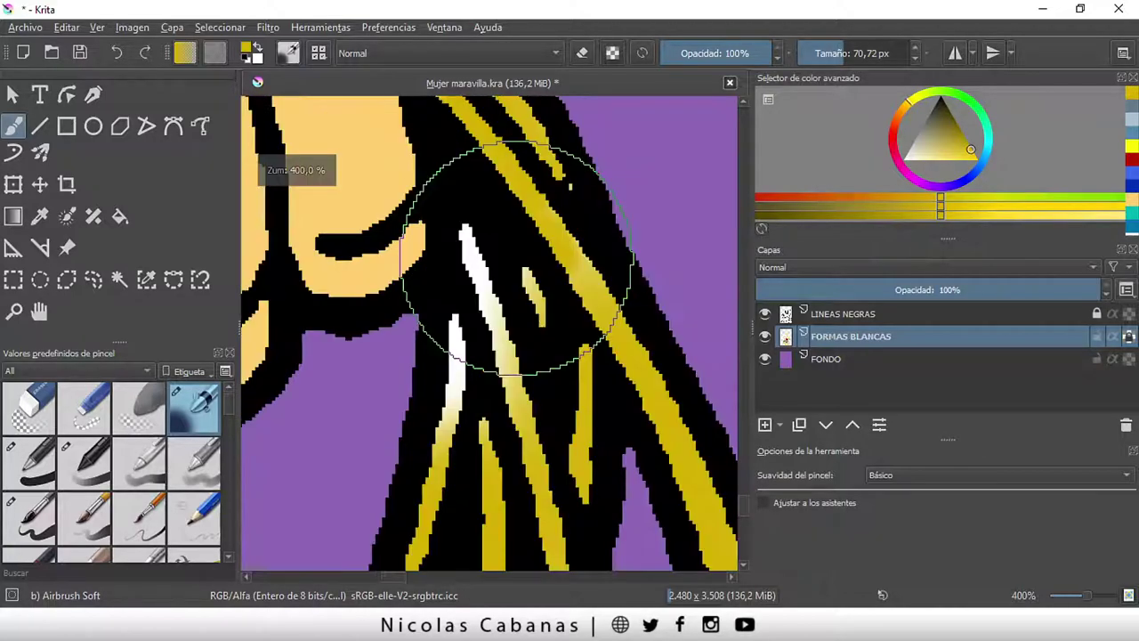
key(bracketleft)
key(bracketleft)
key(bracketleft)
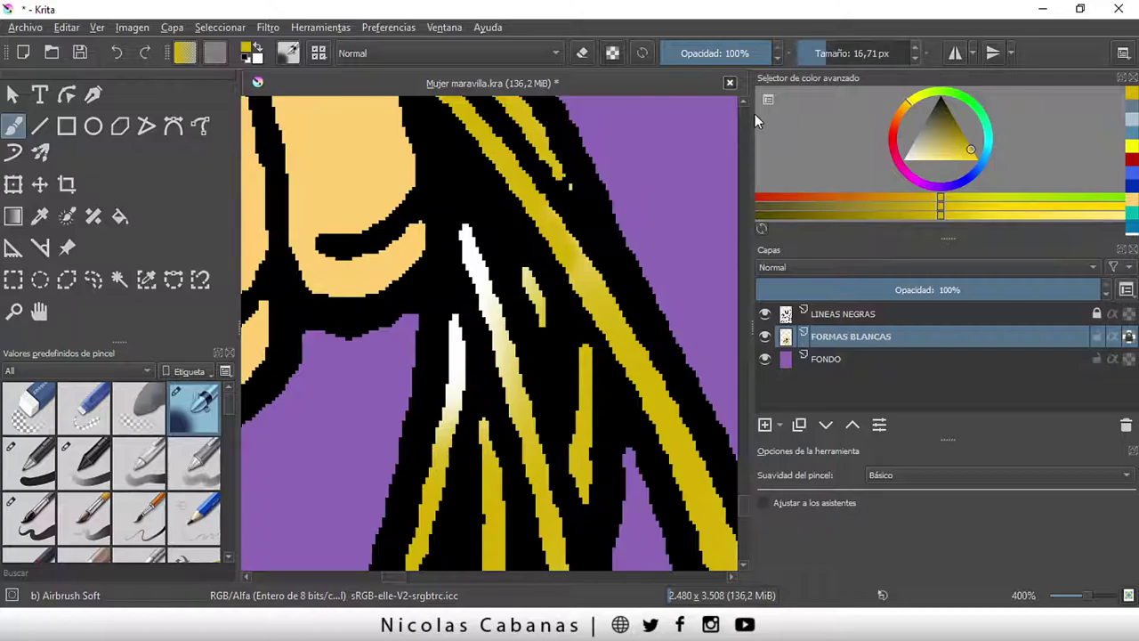
drag(465, 233, 519, 415)
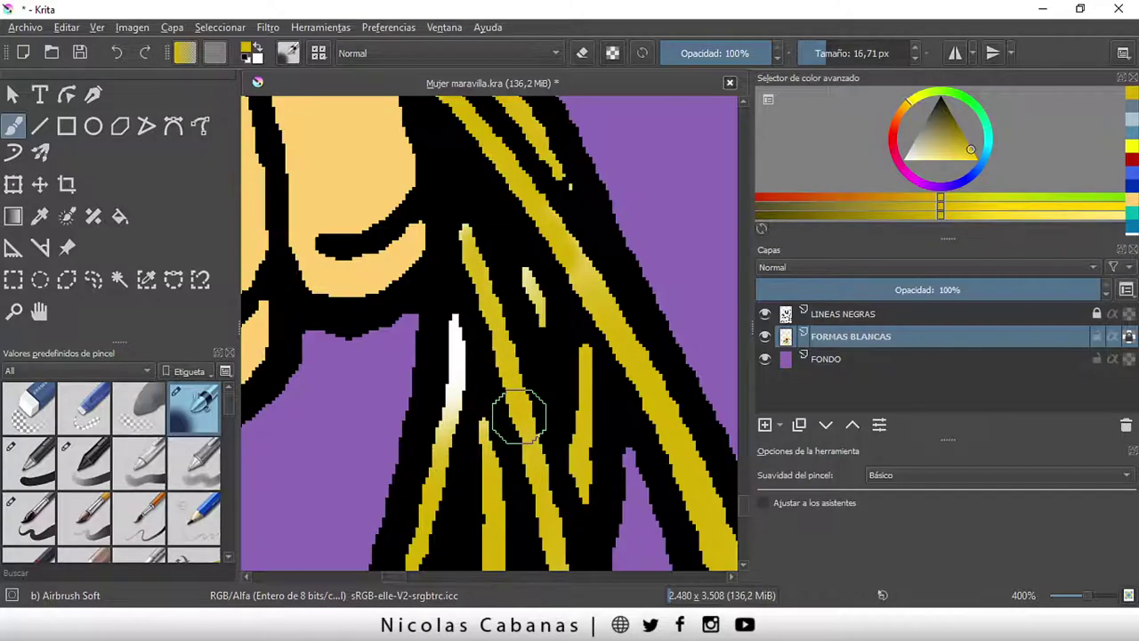
drag(455, 319, 442, 462)
drag(539, 320, 527, 254)
scroll(526, 251, down, 2)
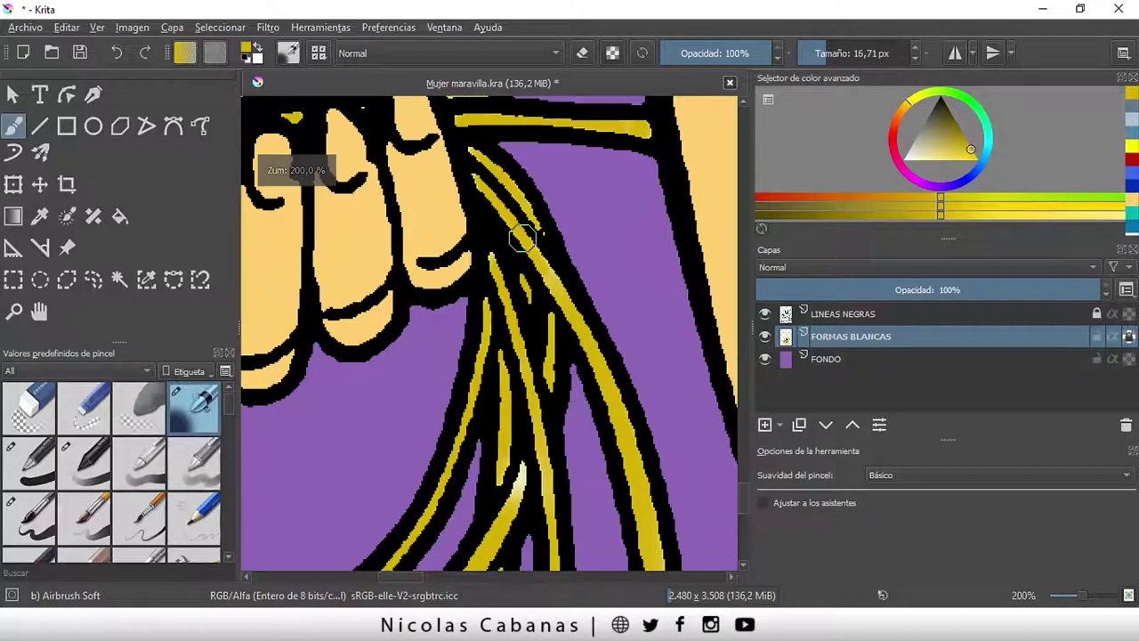
drag(512, 493, 519, 459)
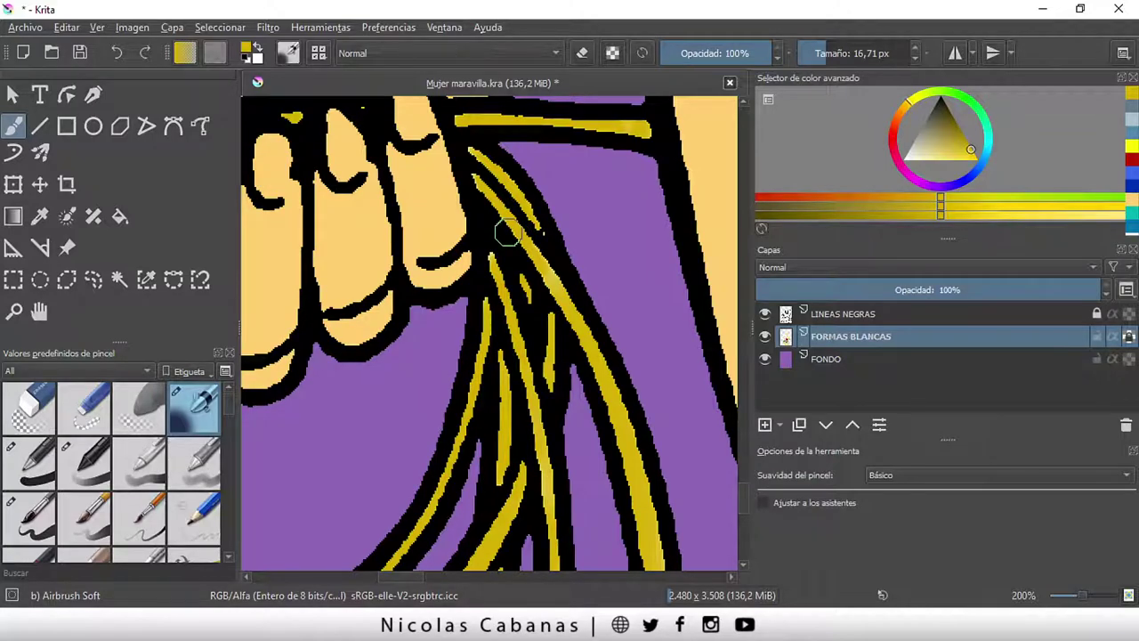
- Paint the white lasso band beside the leg yellow
scroll(507, 233, down, 2)
scroll(484, 379, down, 3)
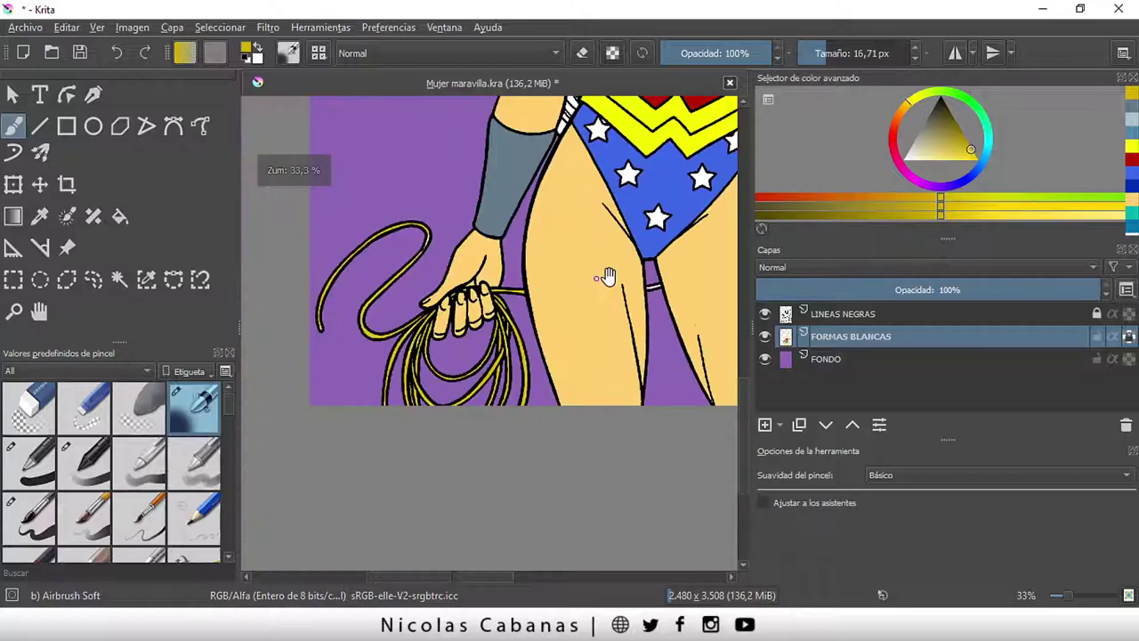
scroll(608, 276, up, 5)
scroll(470, 330, up, 2)
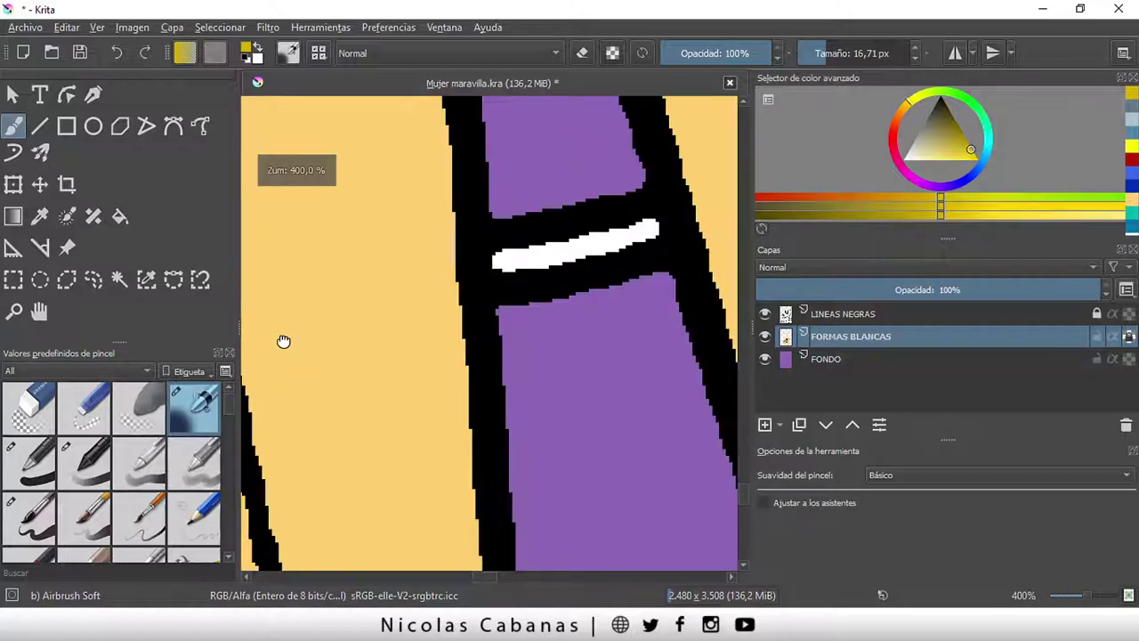
drag(283, 341, 259, 413)
mouse_move(494, 336)
mouse_down()
mouse_move(512, 341)
mouse_move(494, 347)
mouse_up()
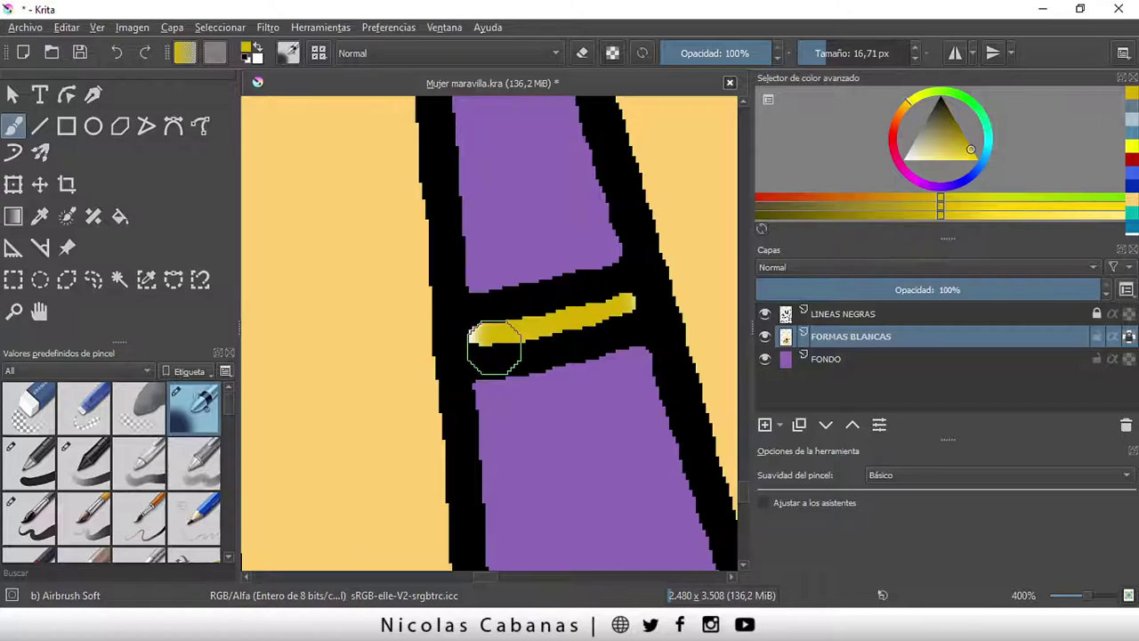
- Zoom out over the lasso and enlarge the soft airbrush to about 106 px
key(1)
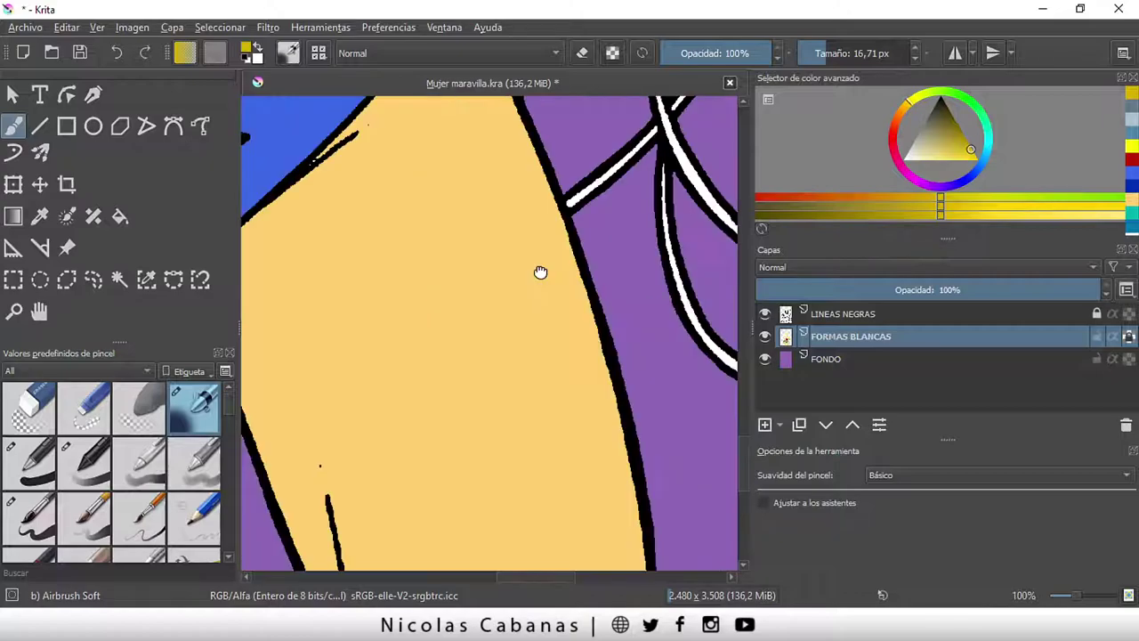
drag(540, 272, 401, 393)
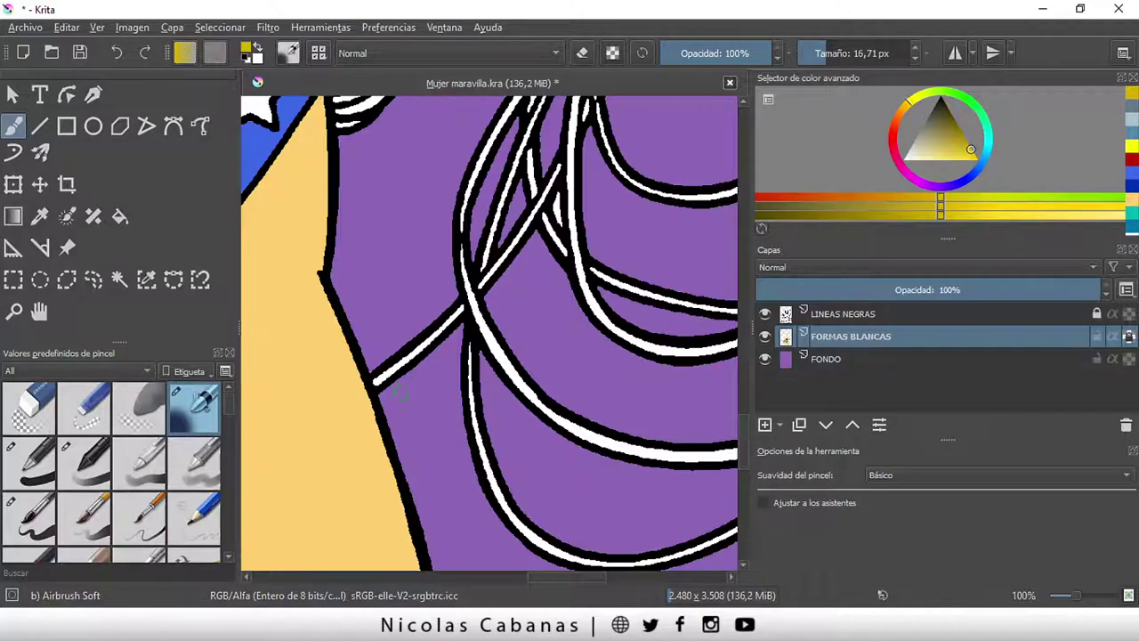
key(minus)
key(minus)
key(minus)
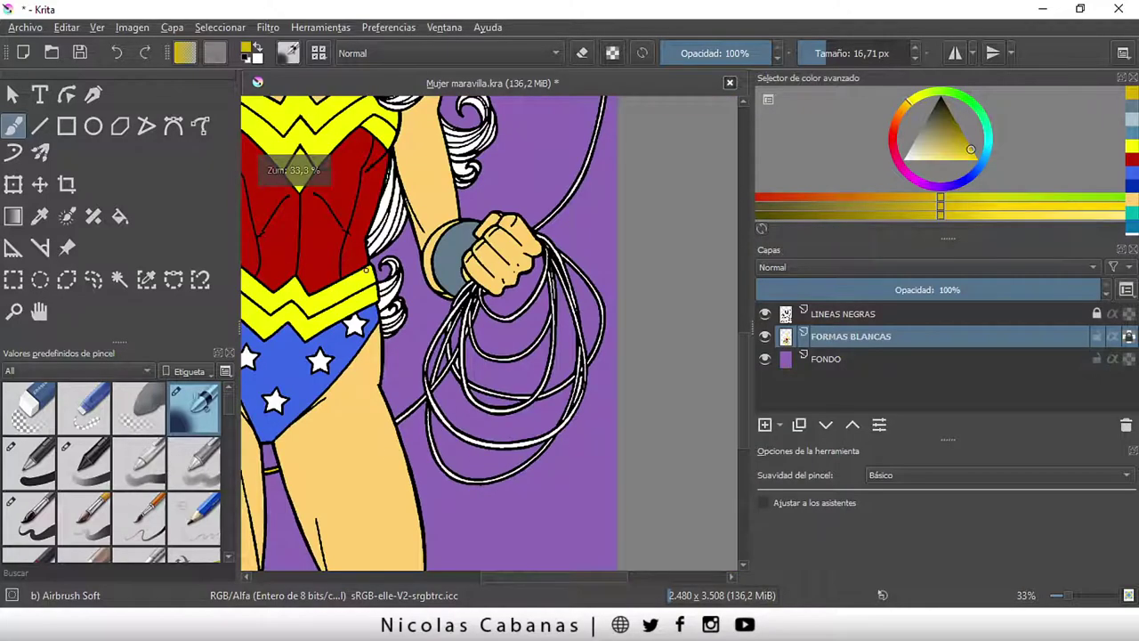
ctrl+scroll(390, 422, up, 2)
drag(389, 422, 472, 422)
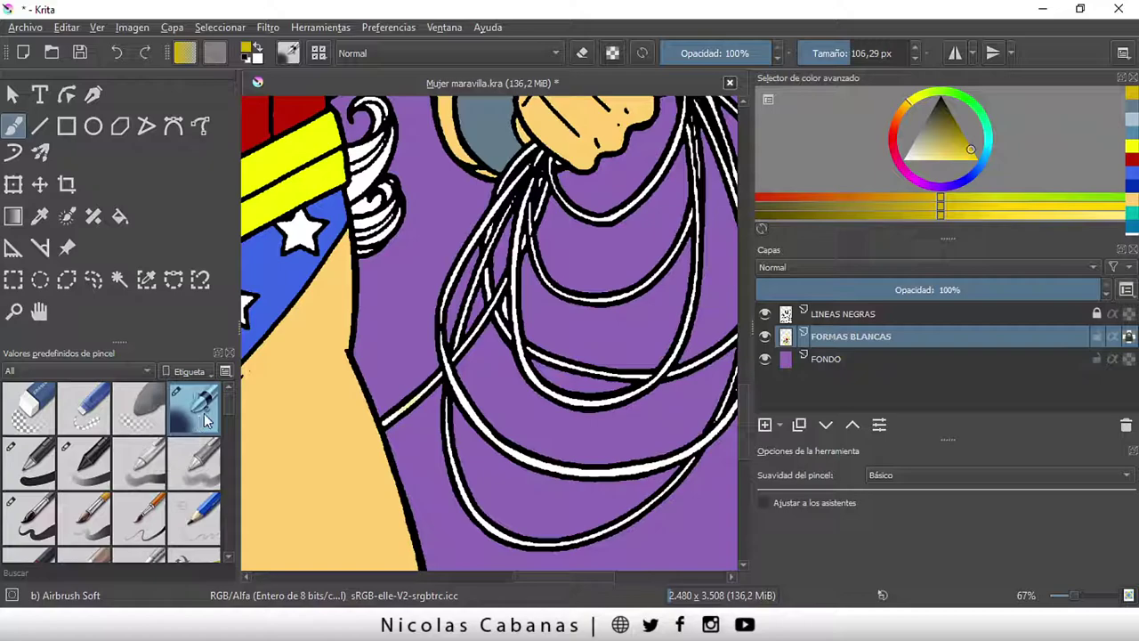
- Paint the lasso's inner lines yellow with a 165 px Basic-1 hard brush, undoing the last stroke
click(33, 468)
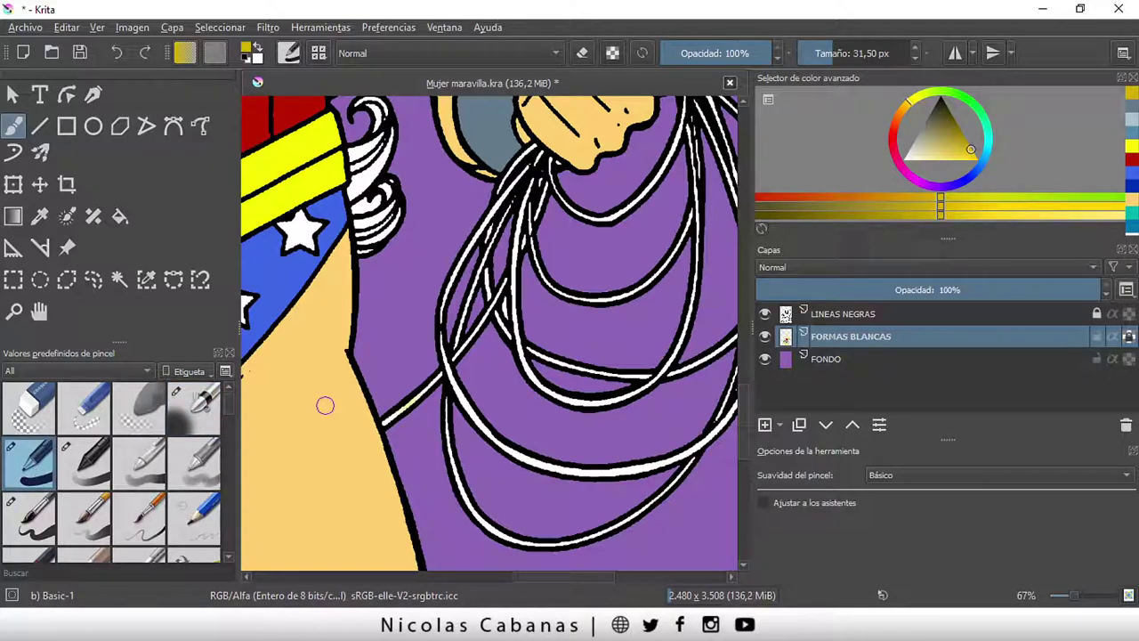
mouse_move(325, 405)
mouse_down()
mouse_move(429, 407)
mouse_move(503, 200)
mouse_up()
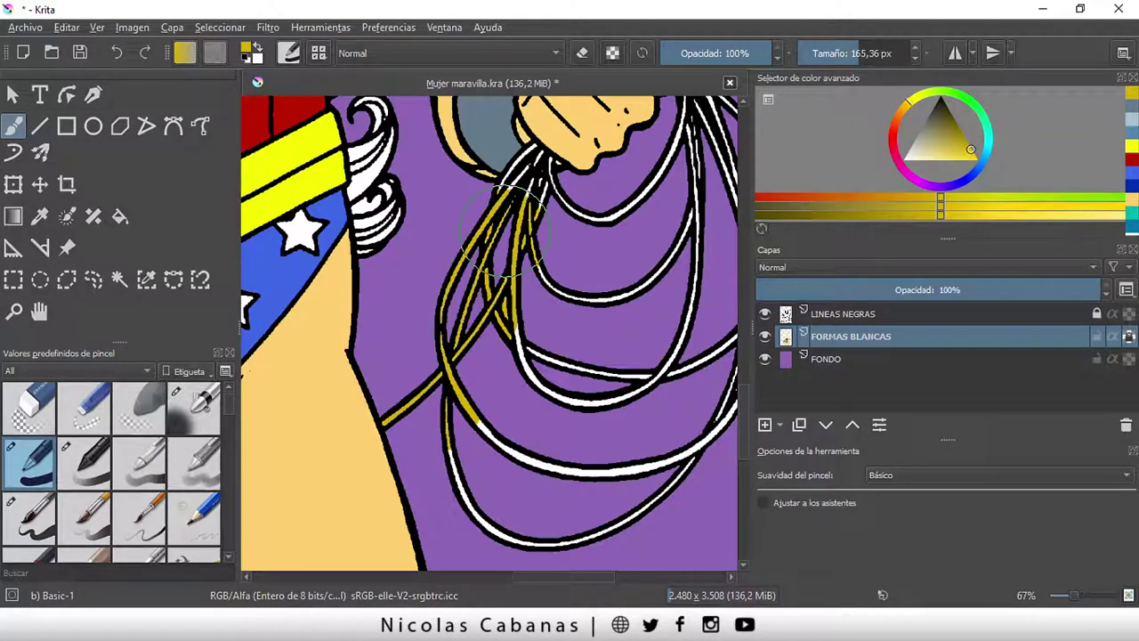
mouse_move(481, 427)
mouse_down()
mouse_move(510, 511)
mouse_move(459, 352)
mouse_up()
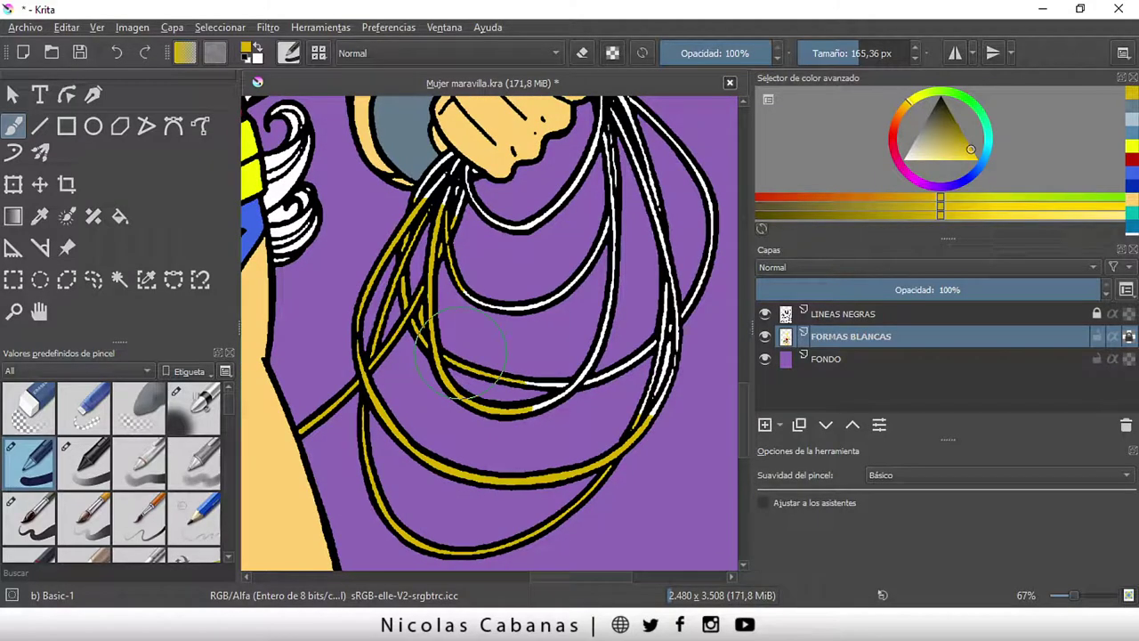
mouse_move(468, 272)
mouse_down()
mouse_move(584, 399)
mouse_move(525, 465)
mouse_move(588, 258)
mouse_up()
drag(554, 346, 576, 360)
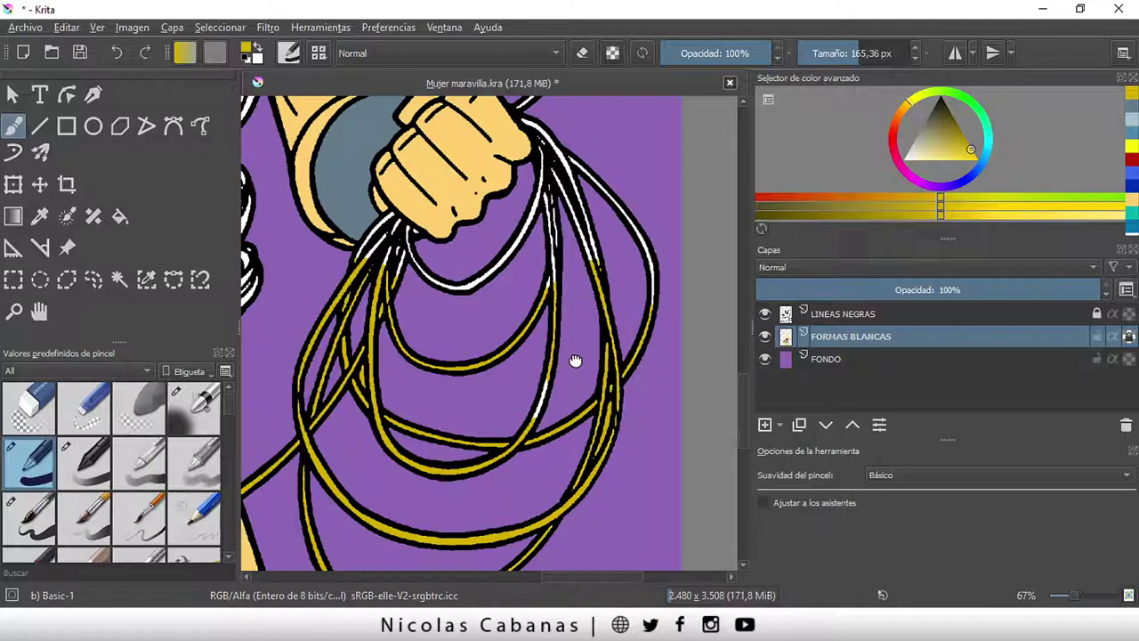
scroll(576, 360, up, 3)
click(115, 53)
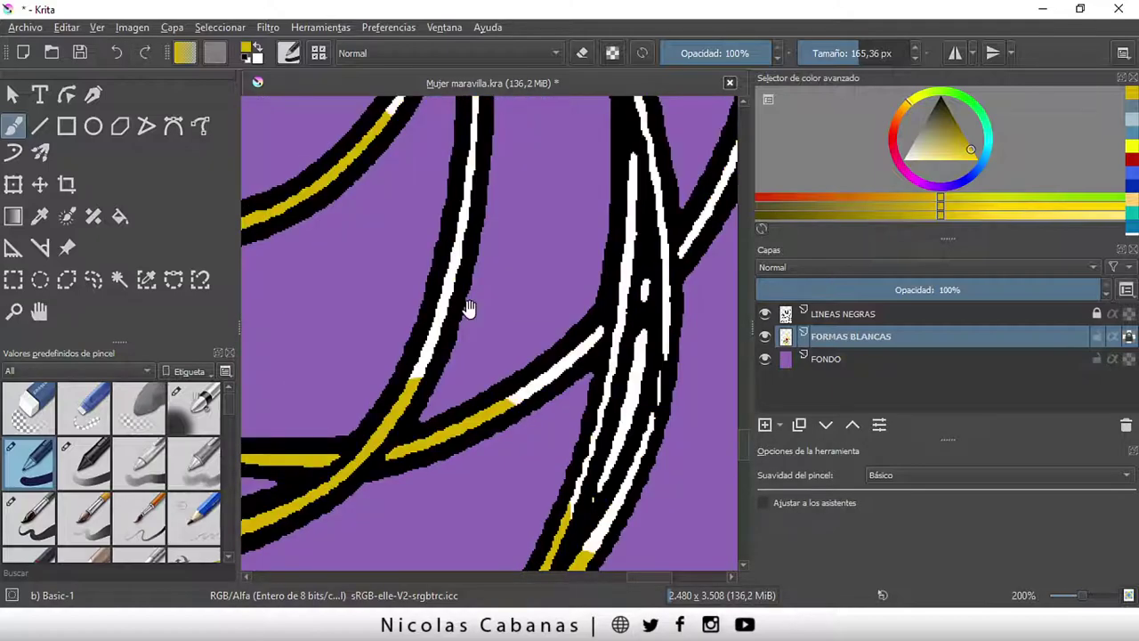
drag(469, 308, 404, 288)
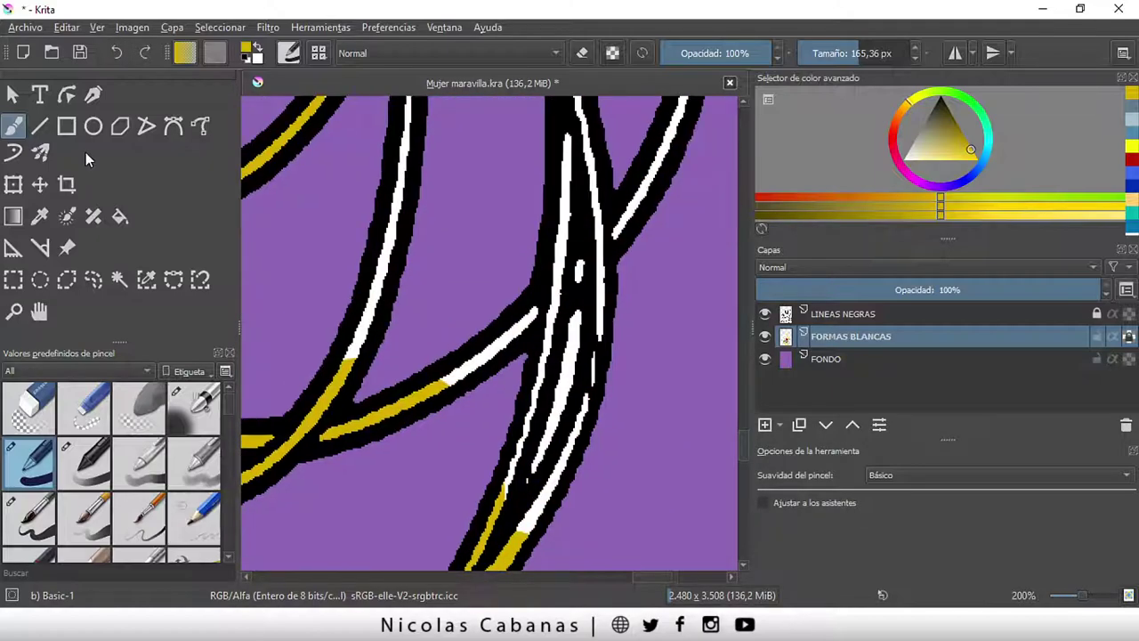
click(120, 278)
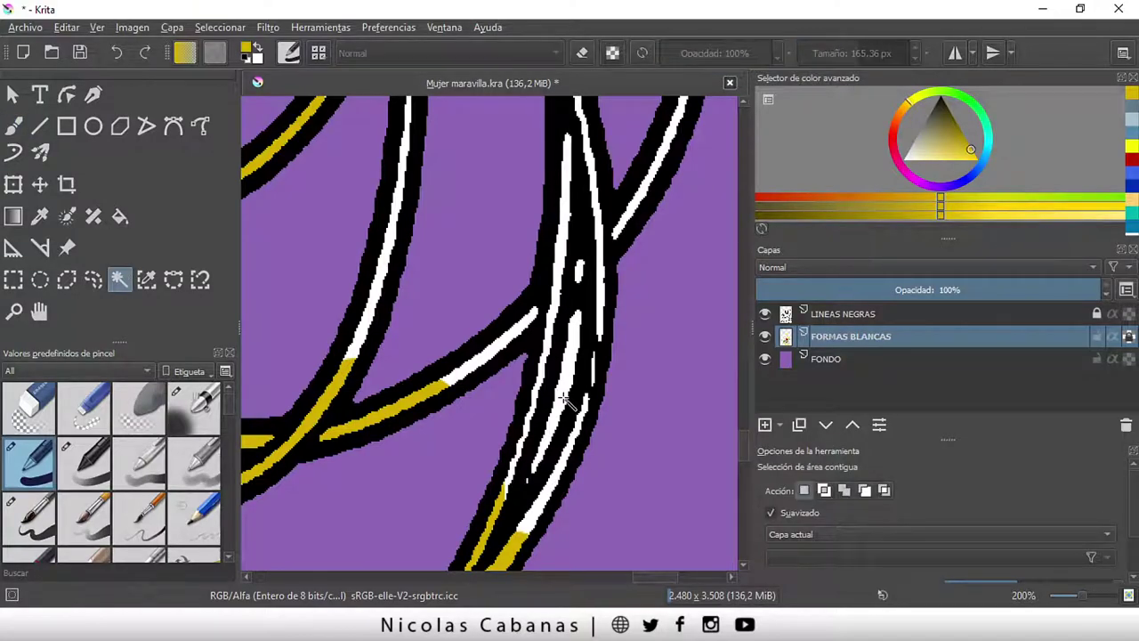
click(562, 397)
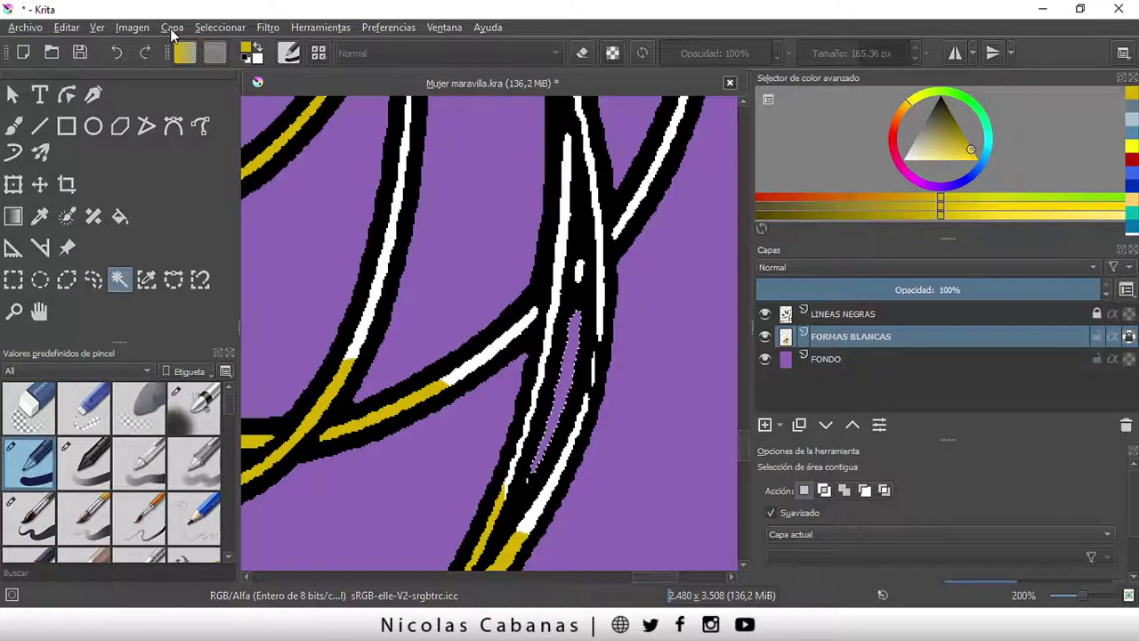
key(ctrl+shift+a)
key(b)
- Paint the central lasso strands and the rope loop under the fist yellow
key(minus)
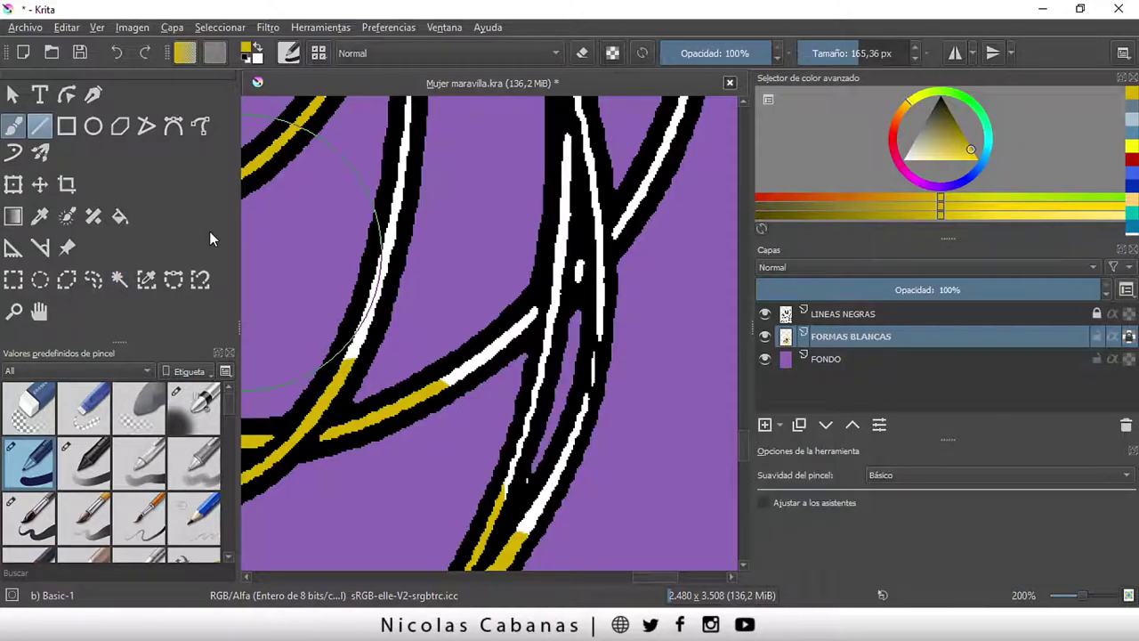
key(minus)
key(minus)
mouse_move(410, 365)
mouse_down()
mouse_move(521, 236)
mouse_move(574, 331)
mouse_up()
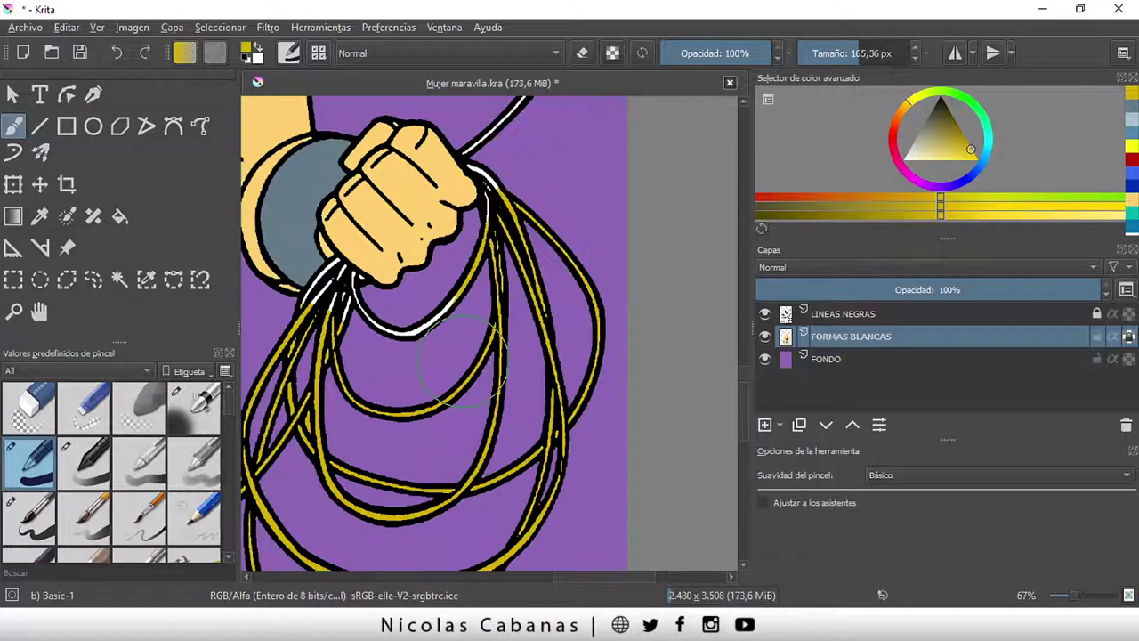
drag(461, 356, 440, 371)
scroll(439, 371, up, 5)
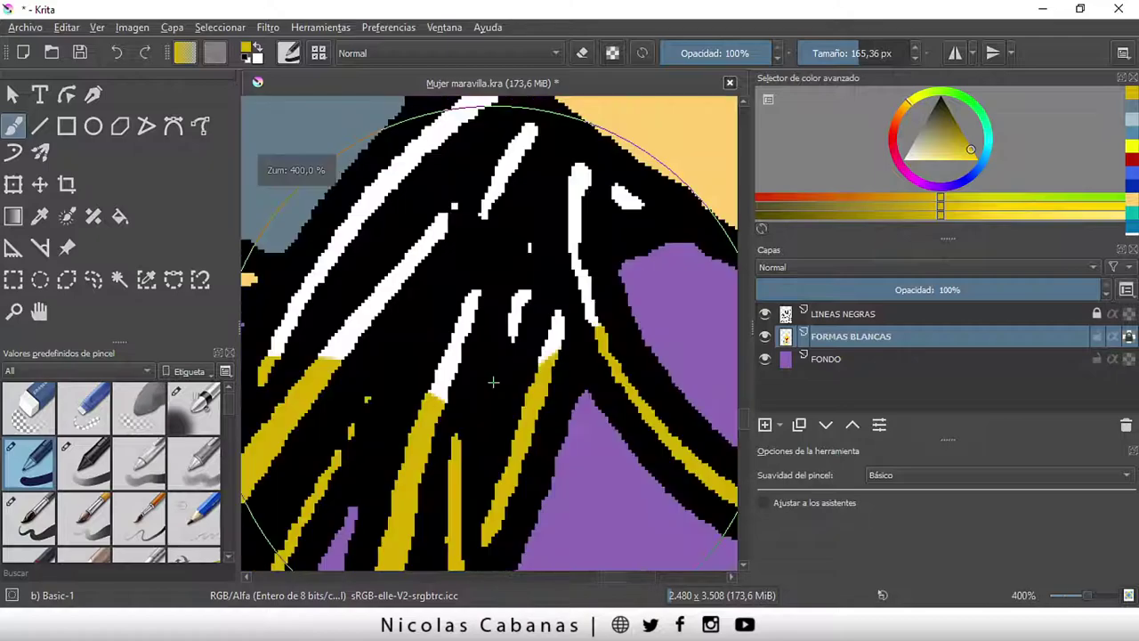
- At 44.14 px, paint the fine strands leaving the fist yellow, then hide the panels
click(841, 54)
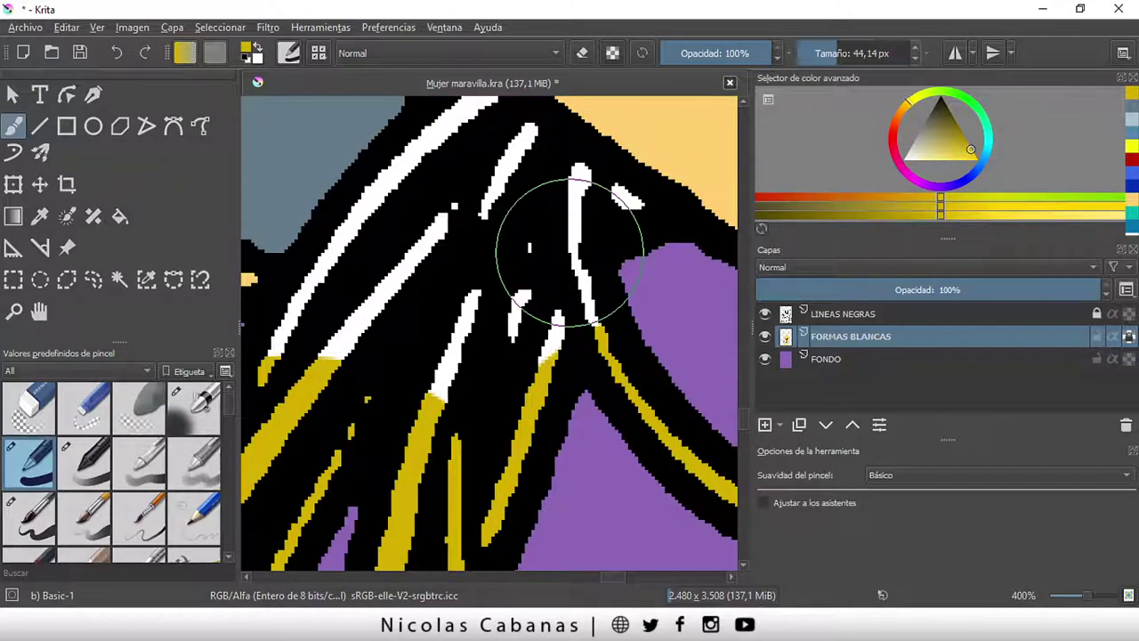
mouse_move(569, 253)
mouse_down()
mouse_move(592, 243)
mouse_move(650, 289)
mouse_up()
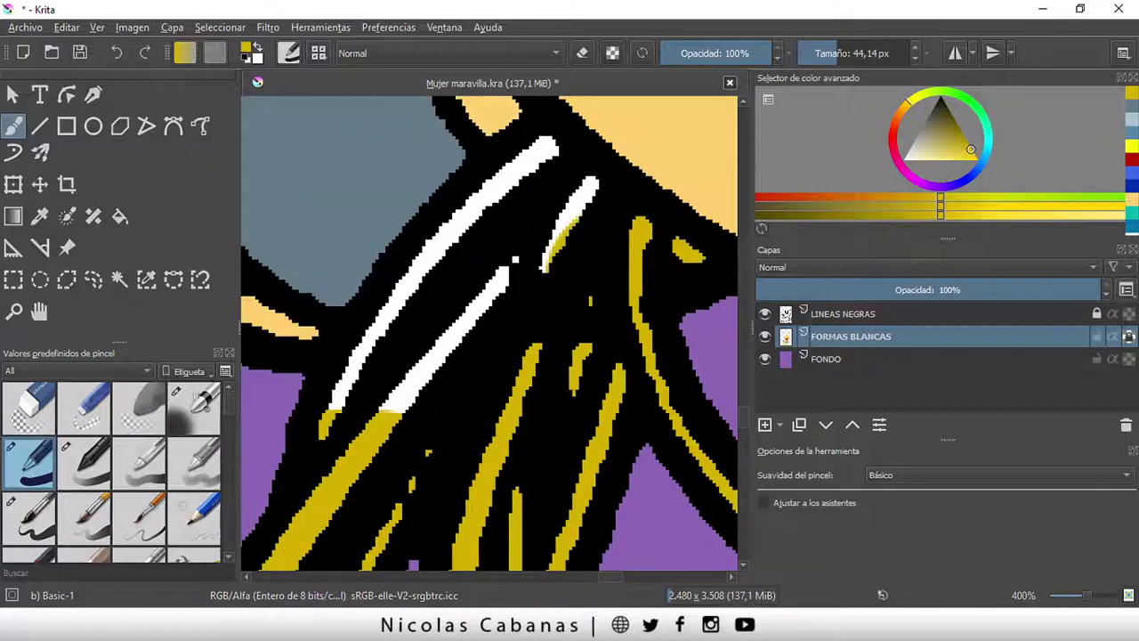
mouse_move(548, 155)
mouse_down()
mouse_move(483, 279)
mouse_move(360, 431)
mouse_up()
key(minus)
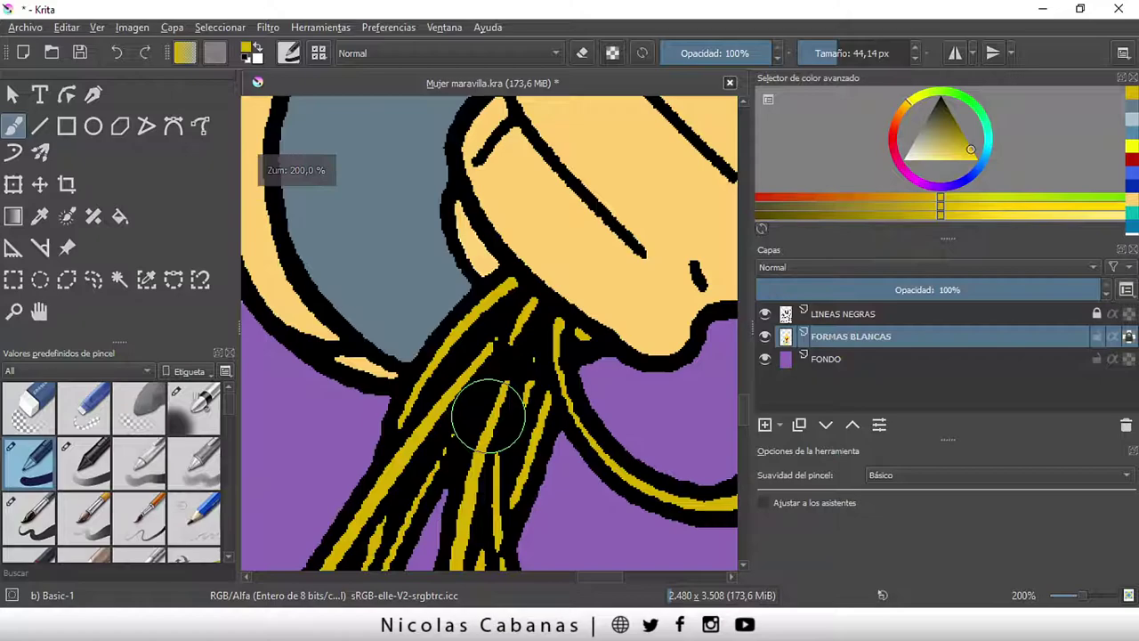
key(minus)
drag(488, 414, 479, 423)
key(plus)
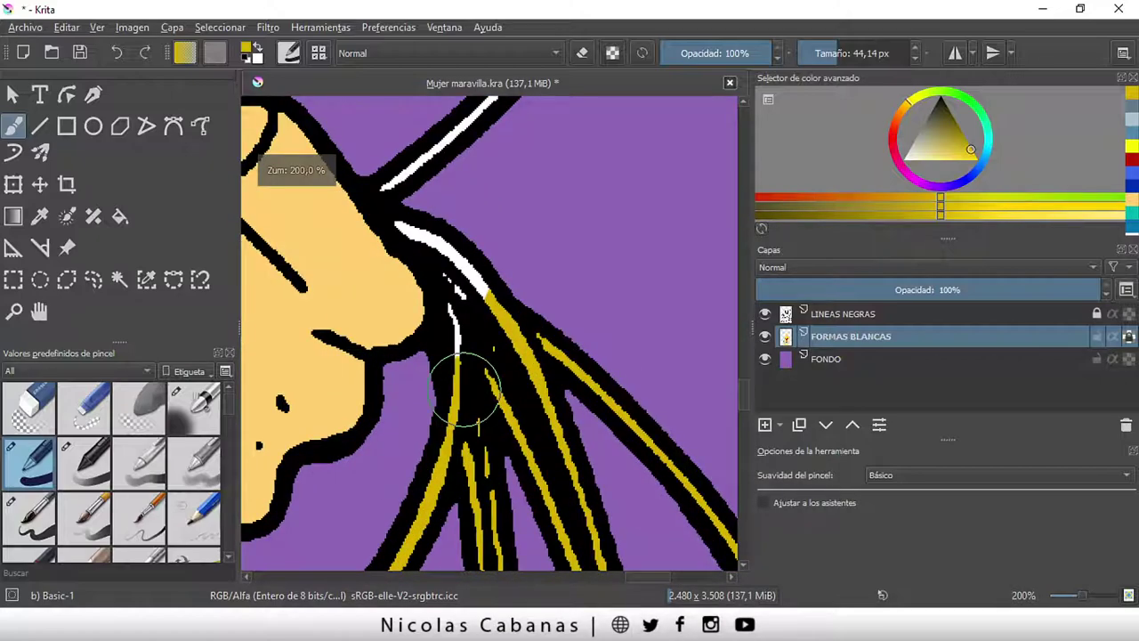
drag(465, 389, 509, 476)
drag(525, 391, 463, 307)
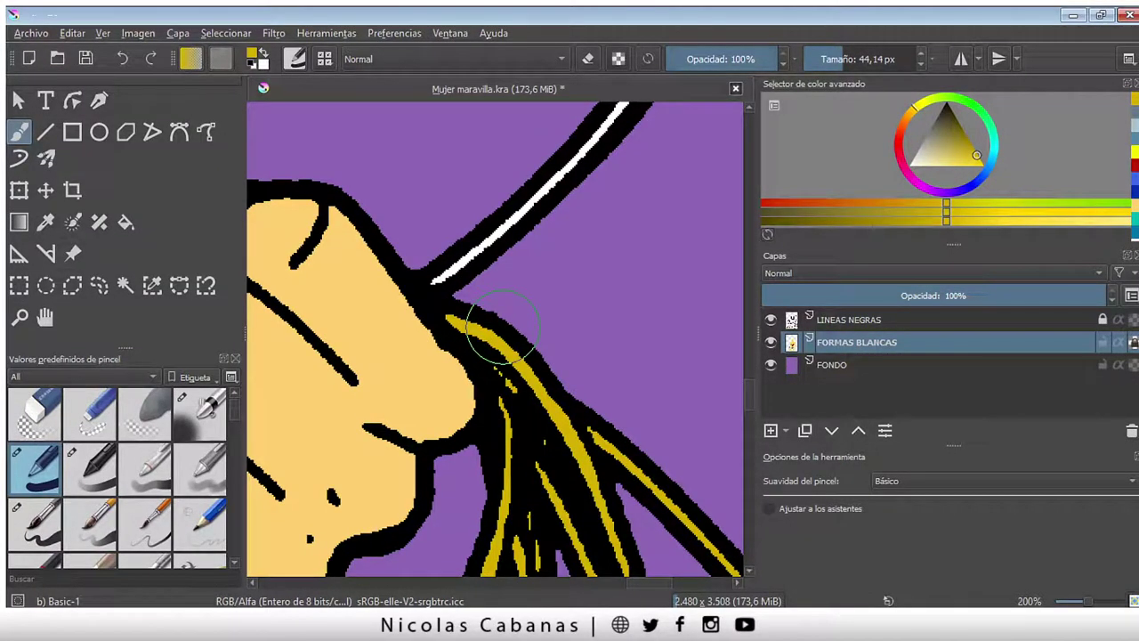
key(Tab)
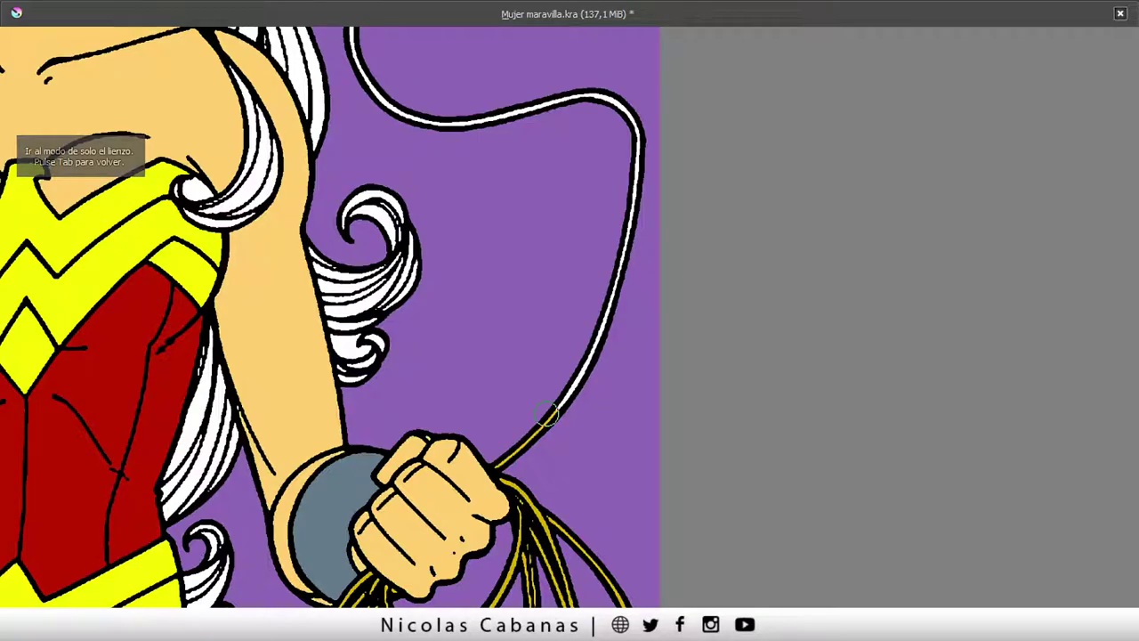
- Paint the long upper lasso line yellow all the way to its tip by the face
drag(547, 411, 515, 580)
mouse_move(579, 456)
mouse_down()
mouse_move(602, 365)
mouse_move(563, 264)
mouse_up()
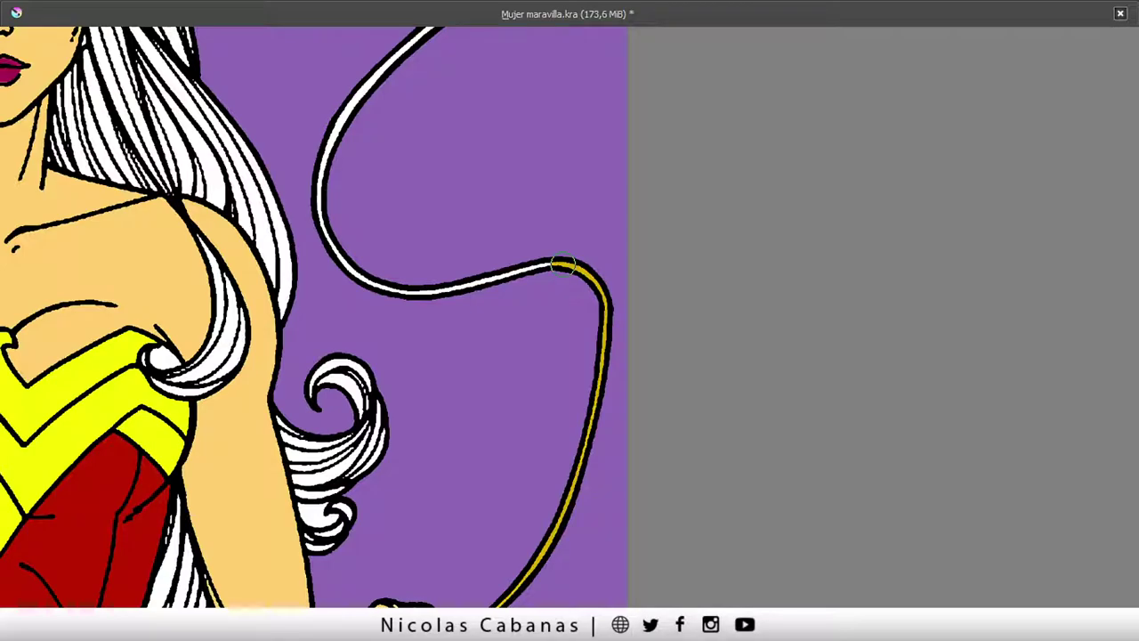
scroll(563, 264, down, 4)
drag(551, 257, 559, 287)
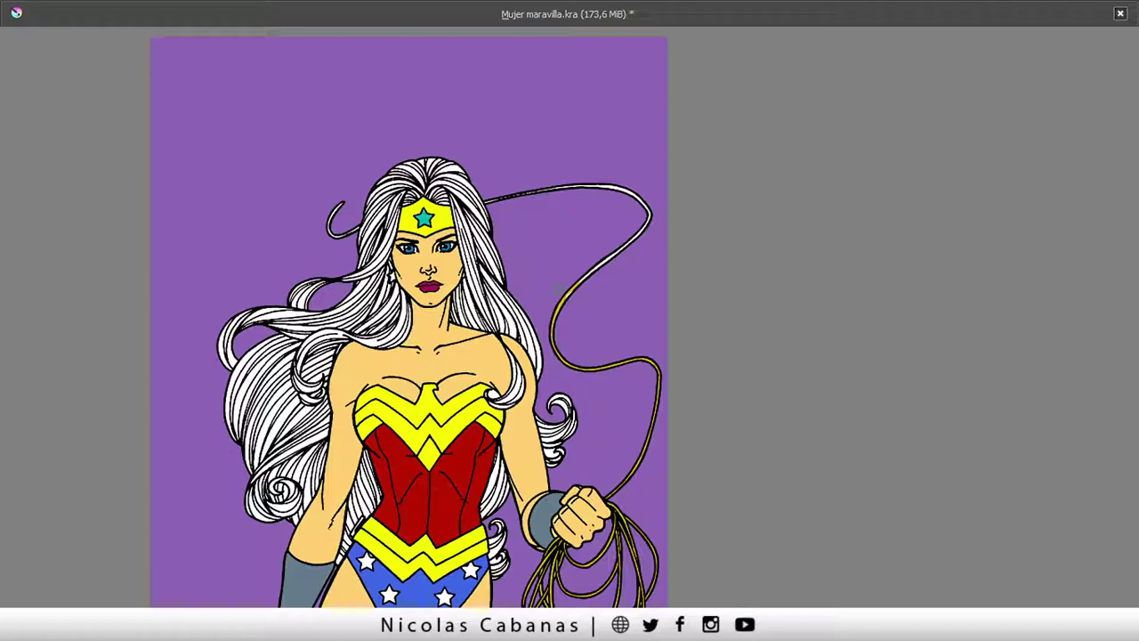
scroll(557, 290, up, 4)
mouse_move(541, 394)
mouse_down()
mouse_move(741, 220)
mouse_move(722, 123)
mouse_up()
drag(738, 191, 810, 339)
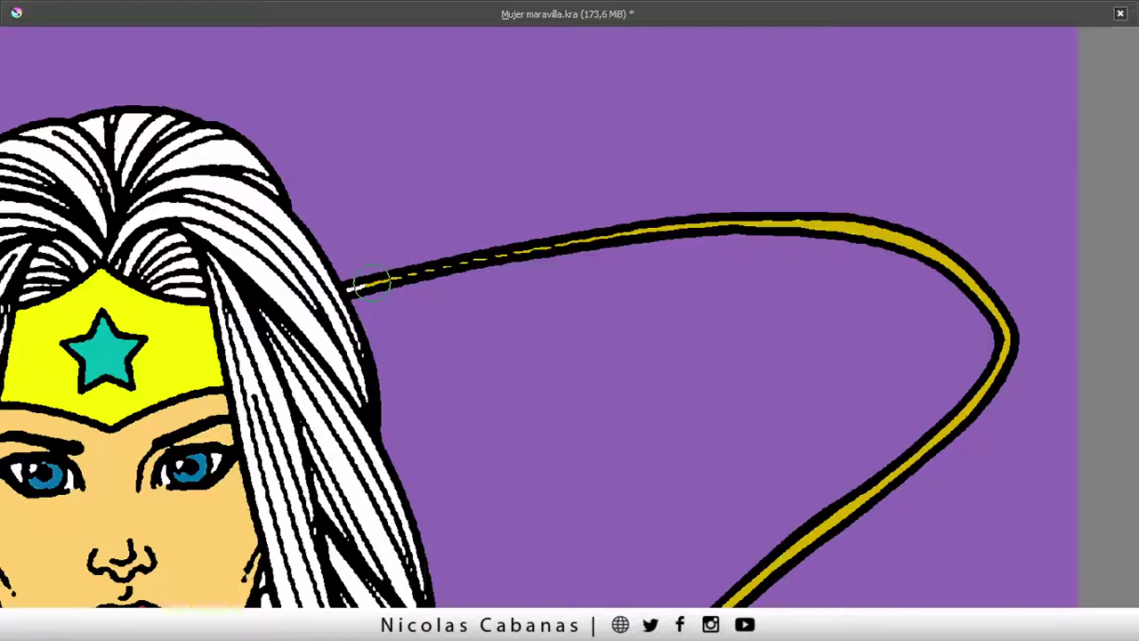
drag(372, 283, 398, 412)
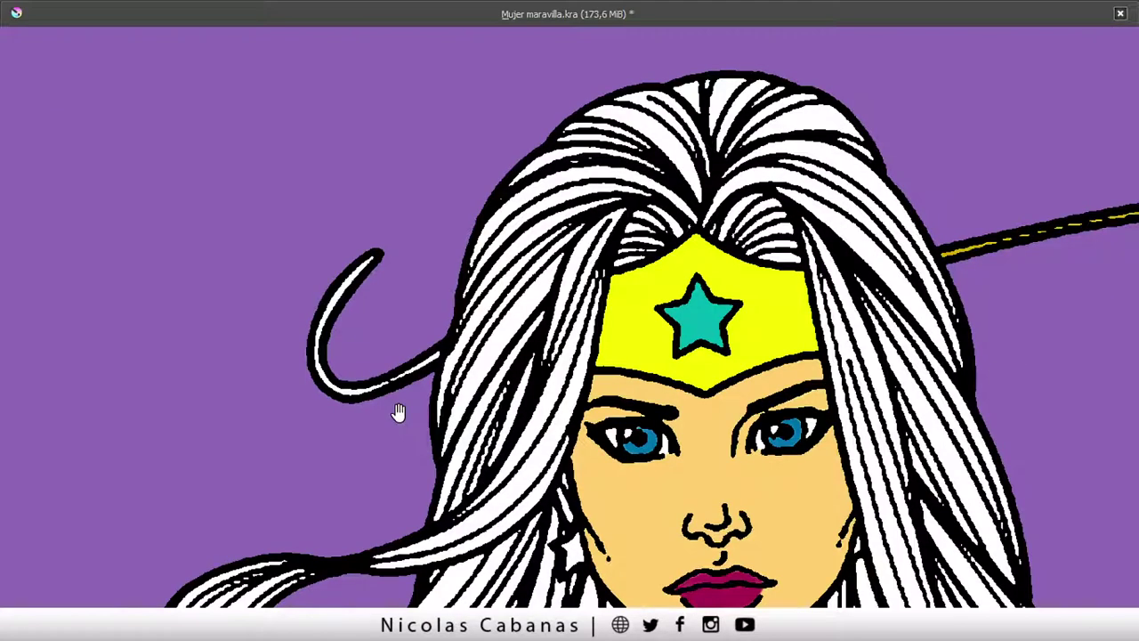
drag(419, 347, 422, 347)
- Review the whole illustration and the face, then bring the panels back
key(2)
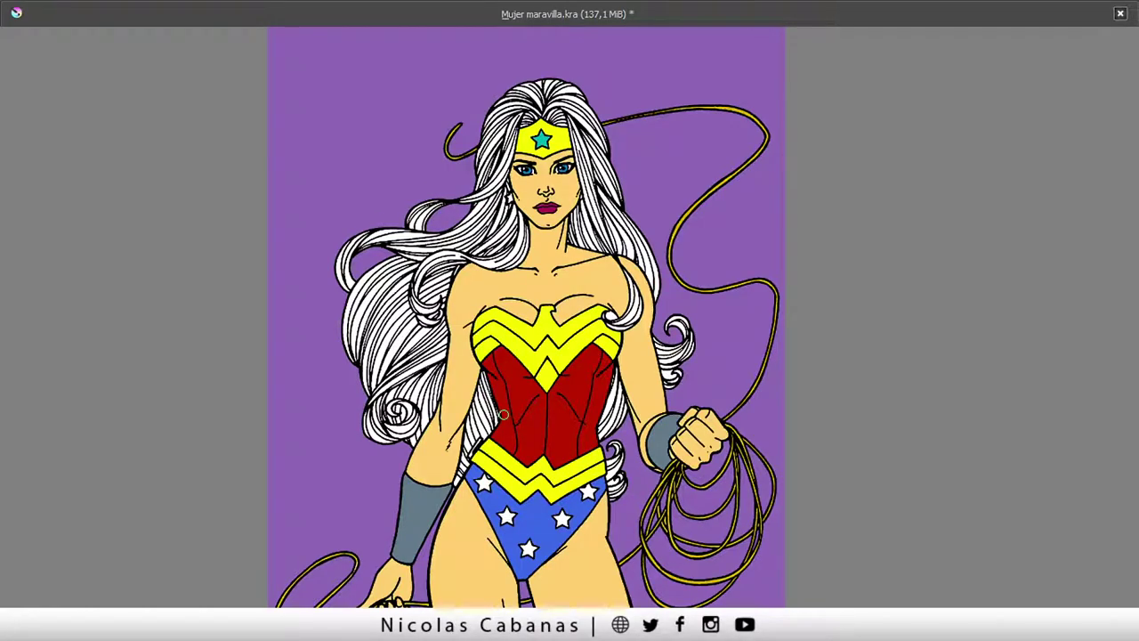
key(1)
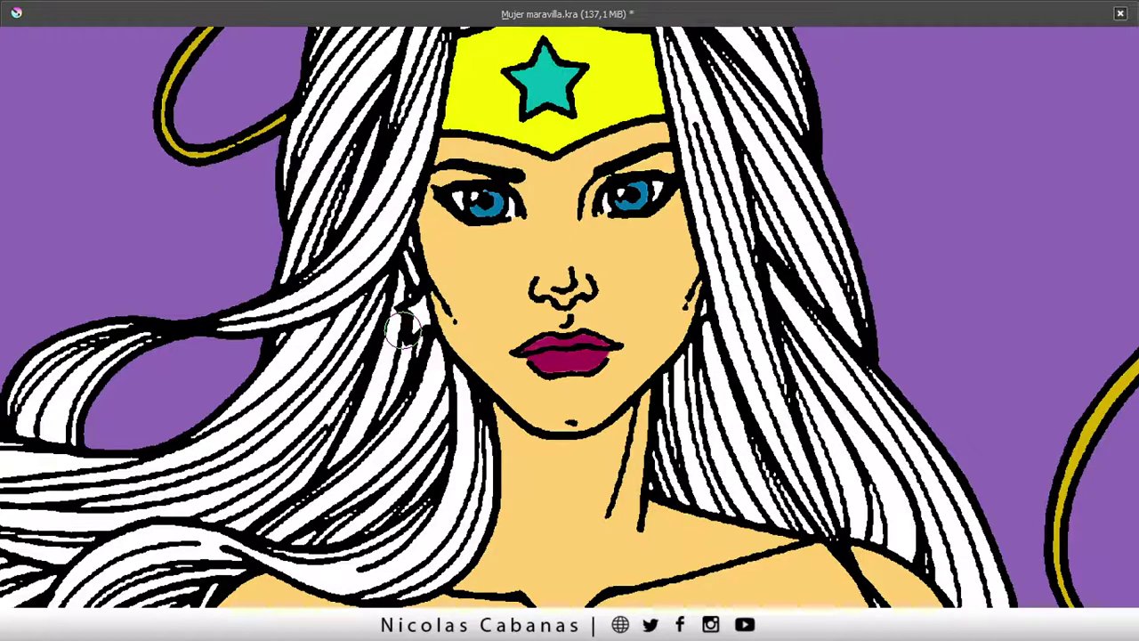
scroll(405, 330, up, 2)
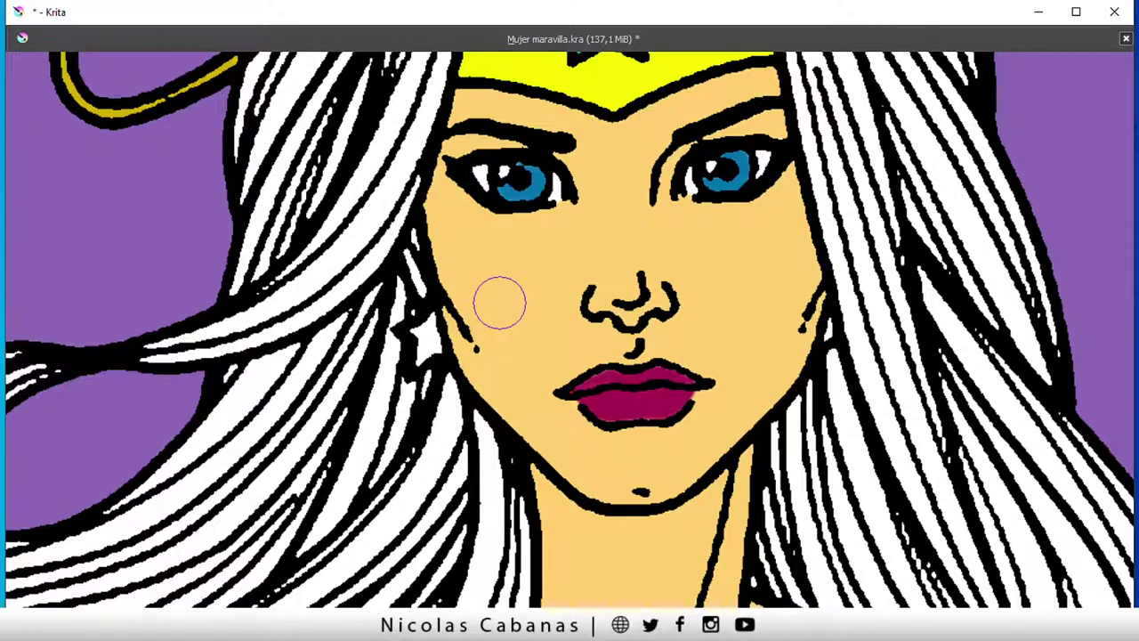
key(Tab)
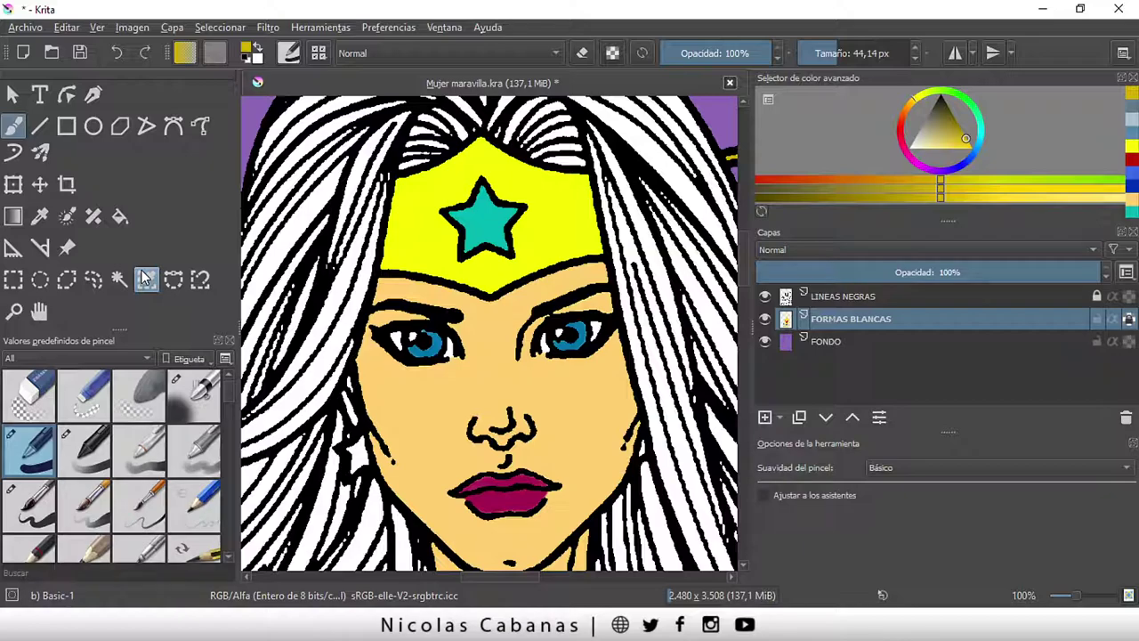
- Sample teal from the artwork and paint over the white gap near the earring
key(p)
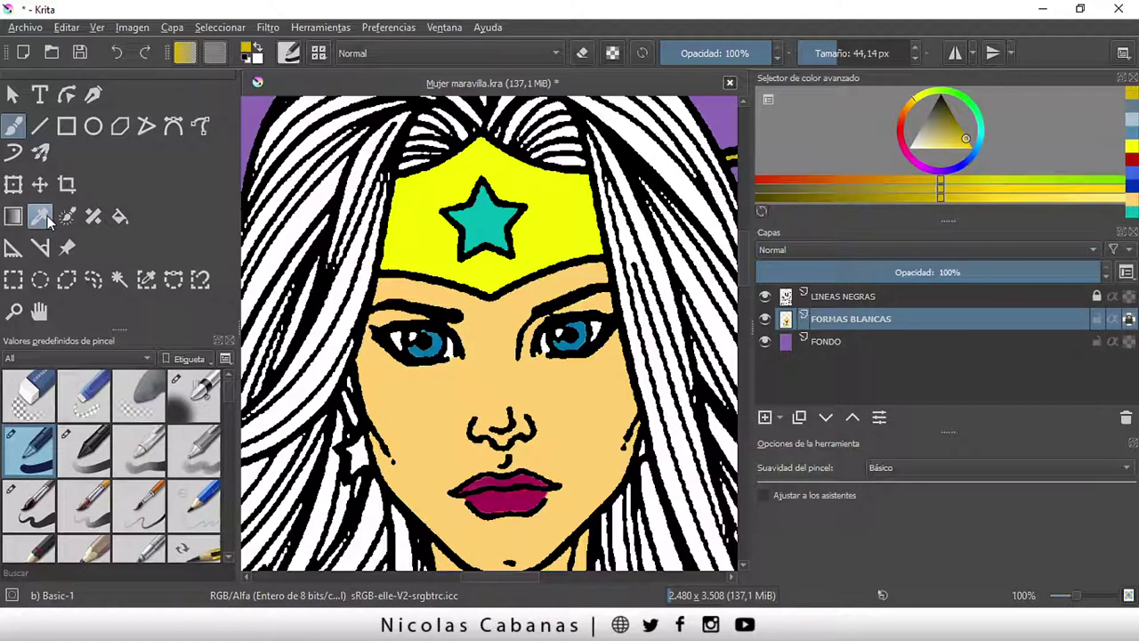
click(478, 209)
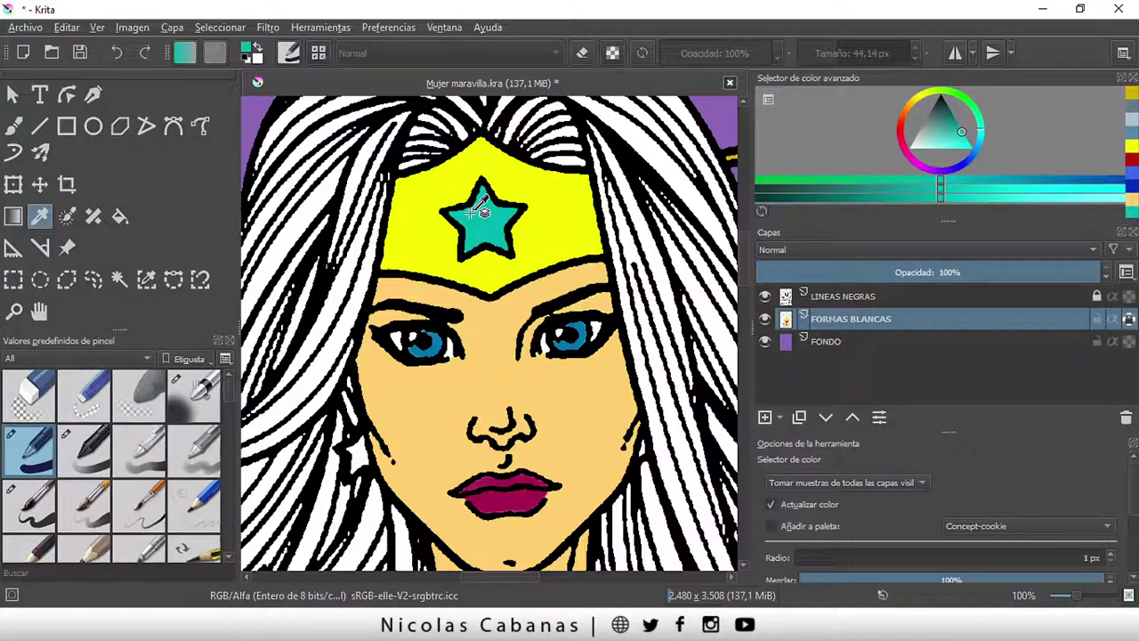
key(b)
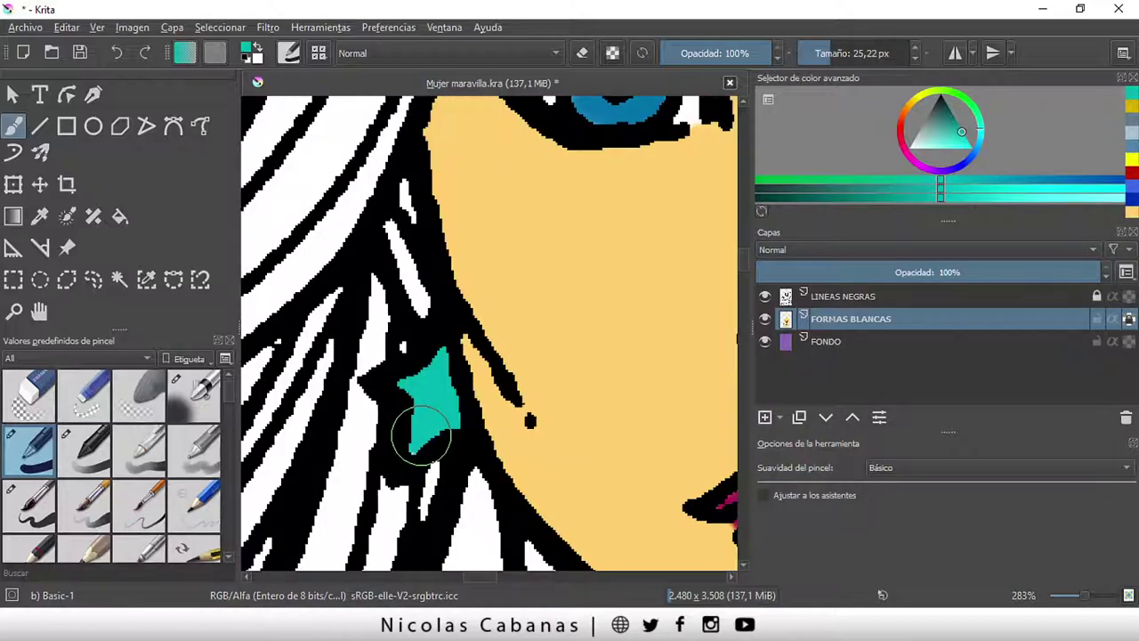
key(1)
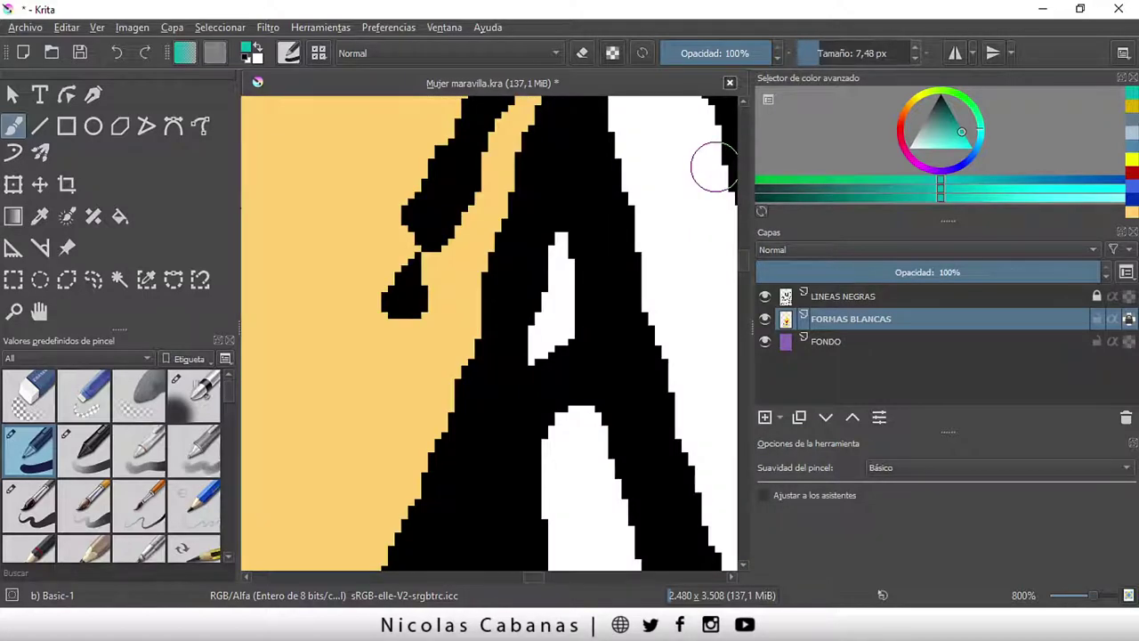
drag(561, 238, 541, 342)
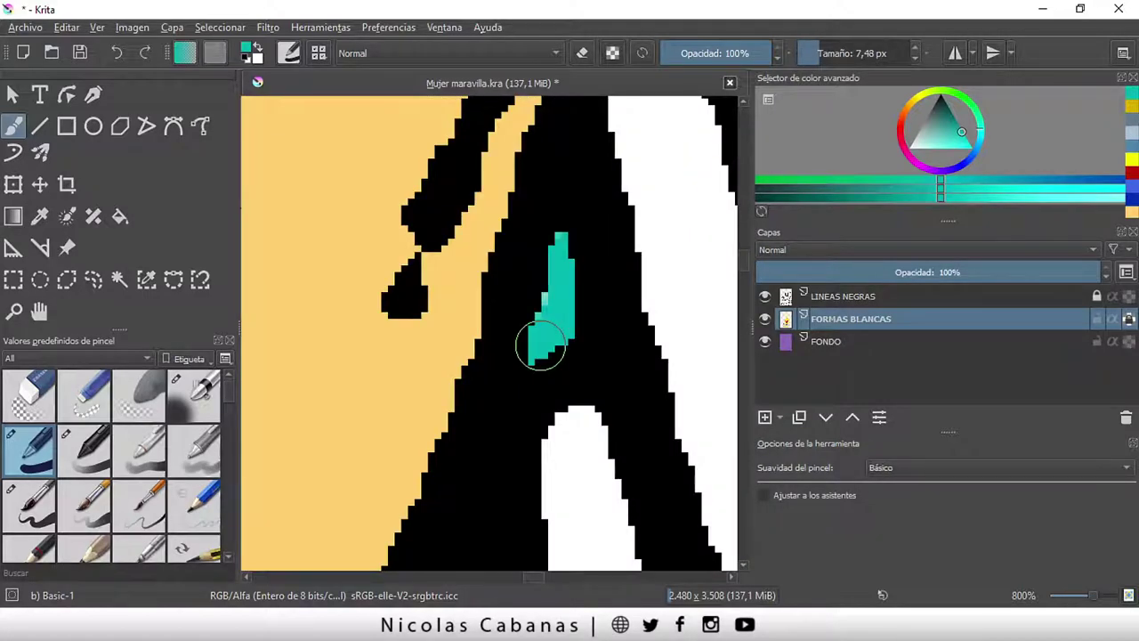
key(minus)
key(minus)
key(minus)
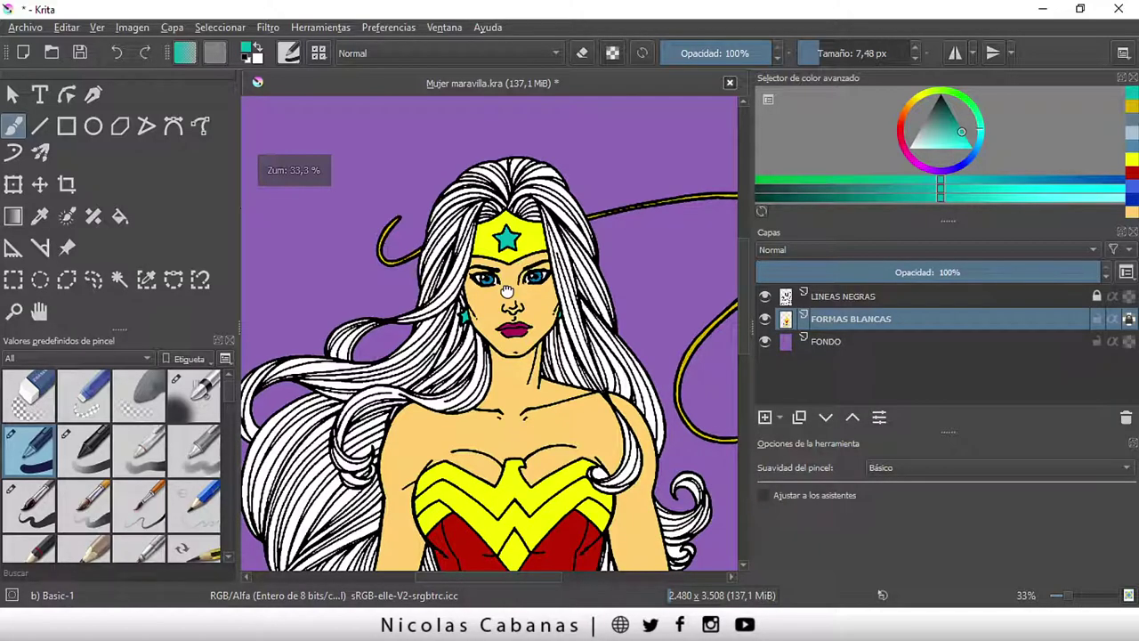
key(minus)
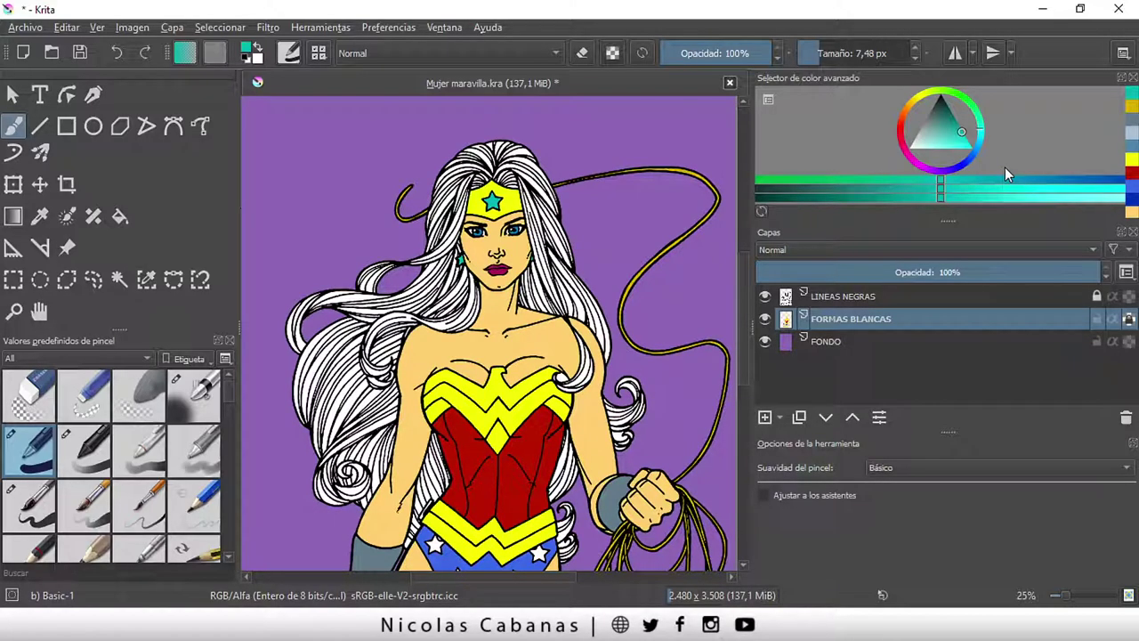
- Pick a near-black navy and paint the top of the hair dark
click(951, 111)
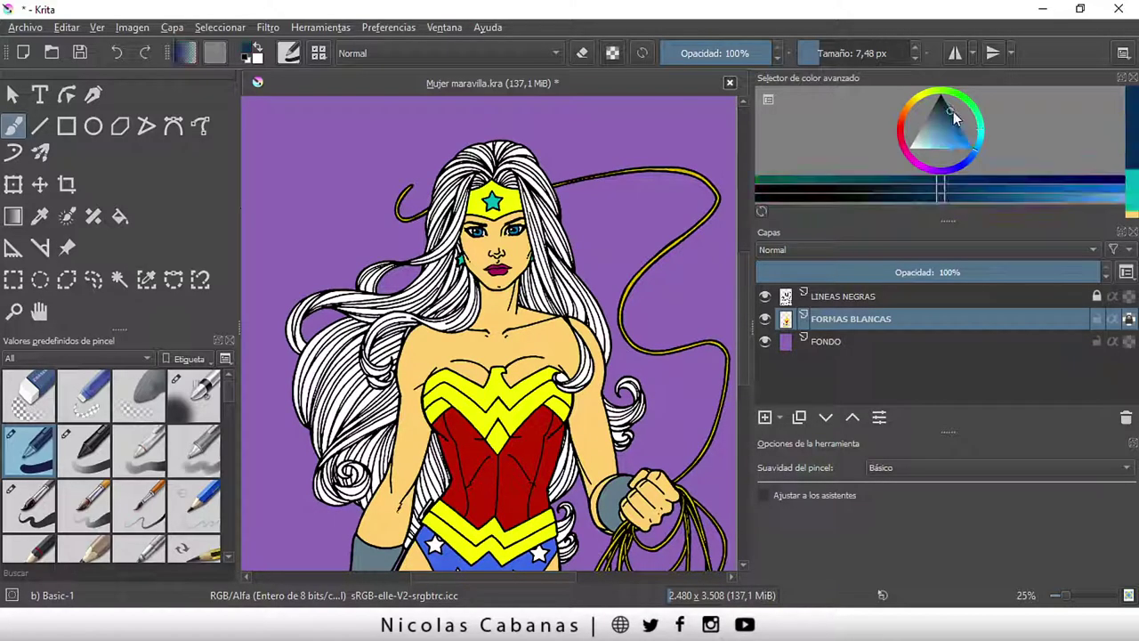
click(977, 180)
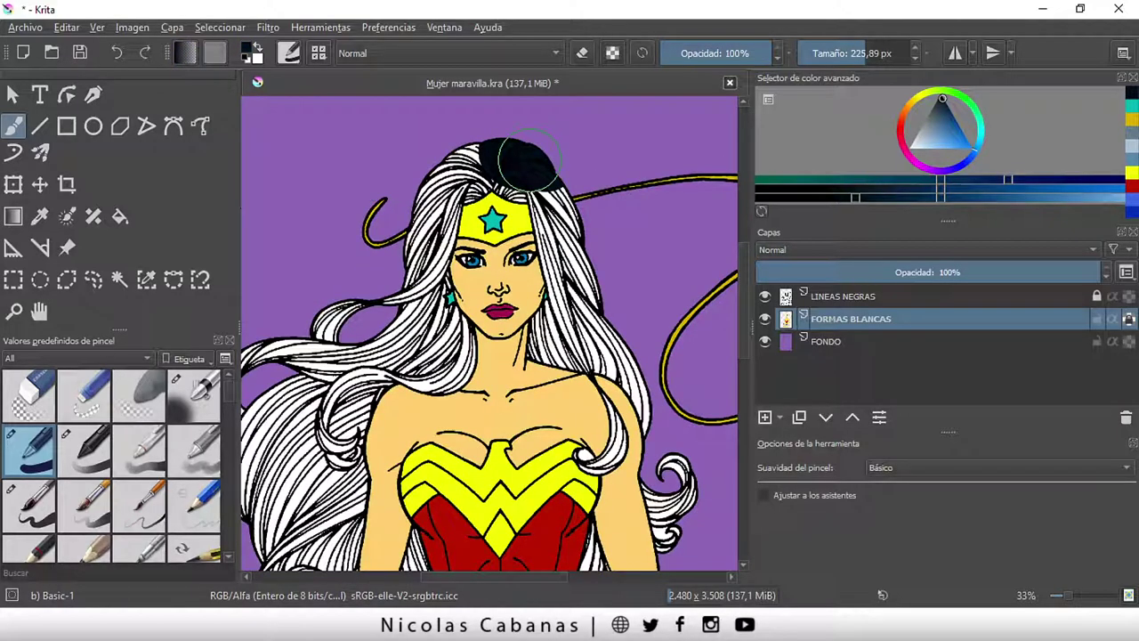
drag(529, 158, 462, 158)
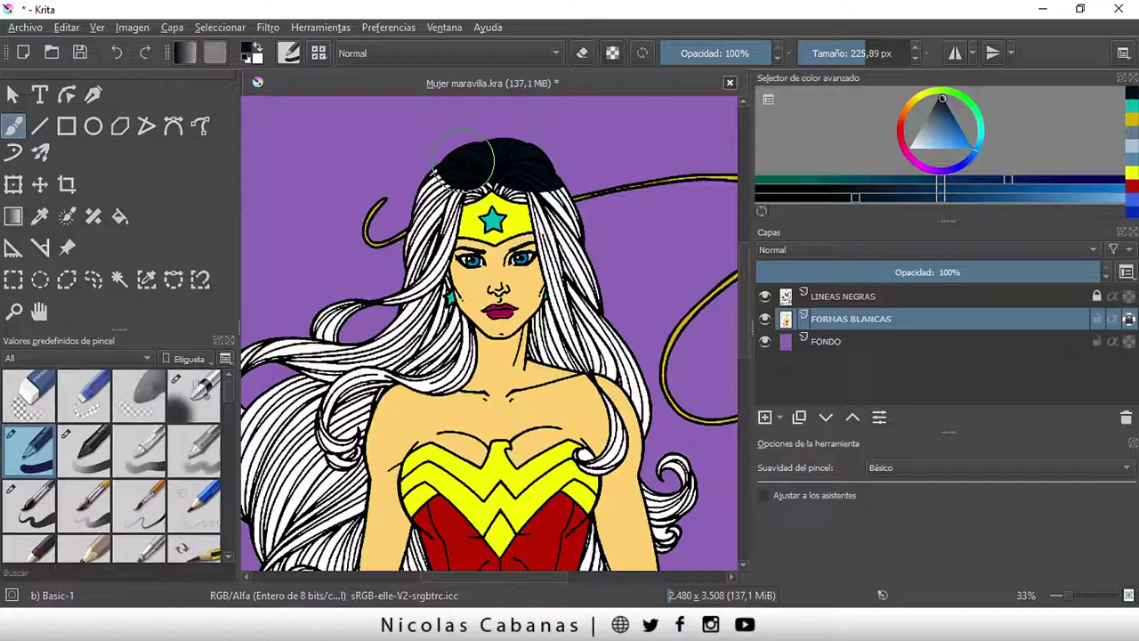
scroll(398, 183, up, 3)
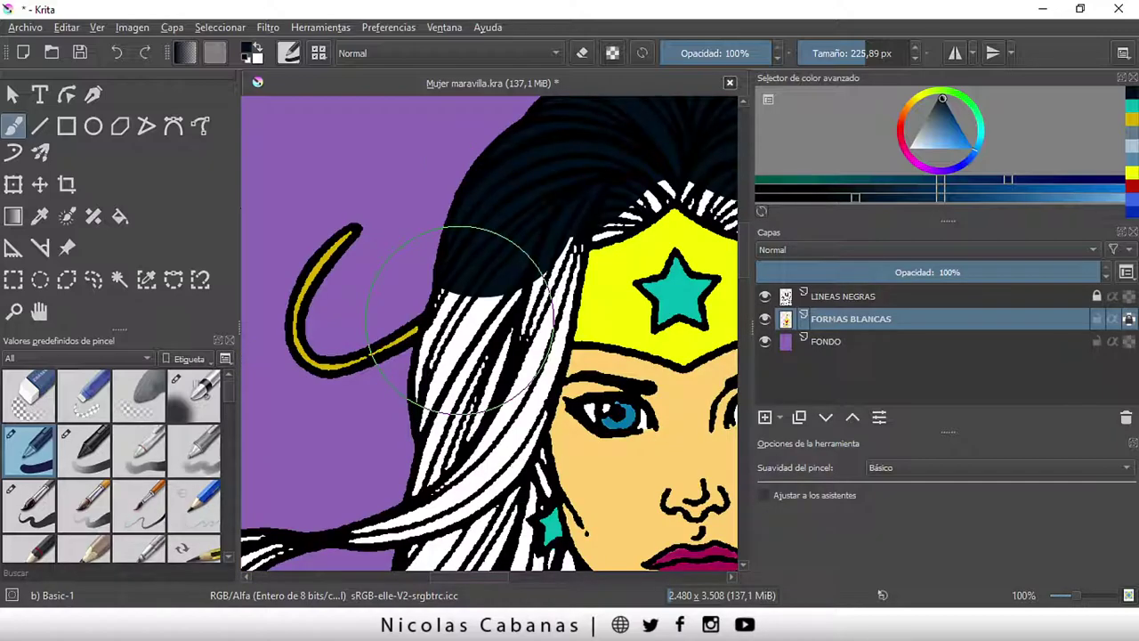
drag(458, 320, 531, 205)
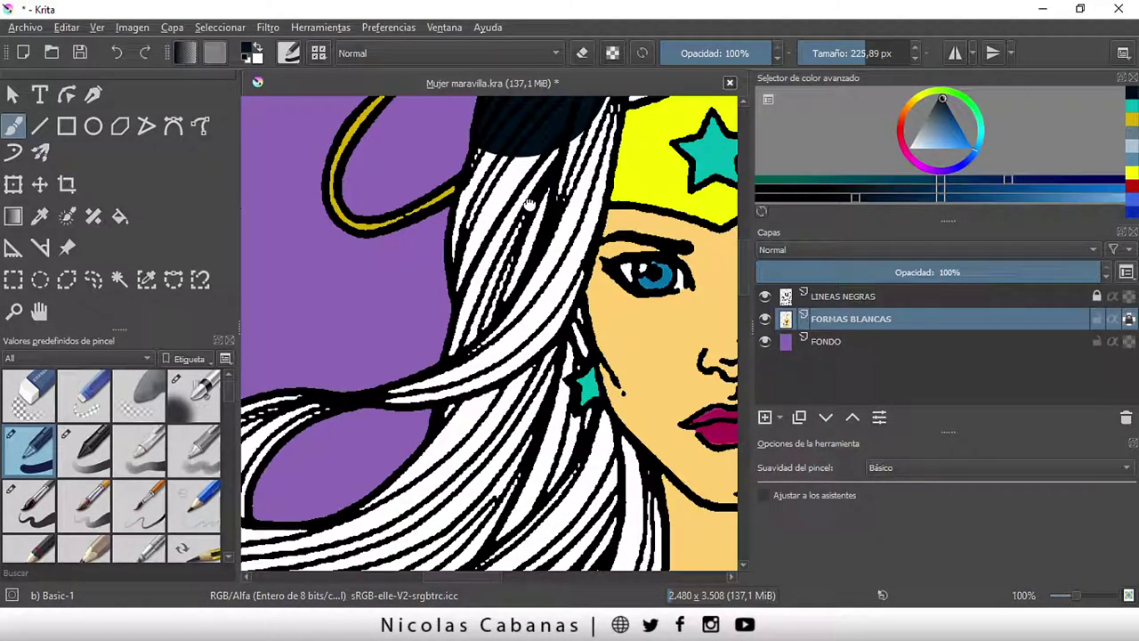
scroll(530, 204, down, 3)
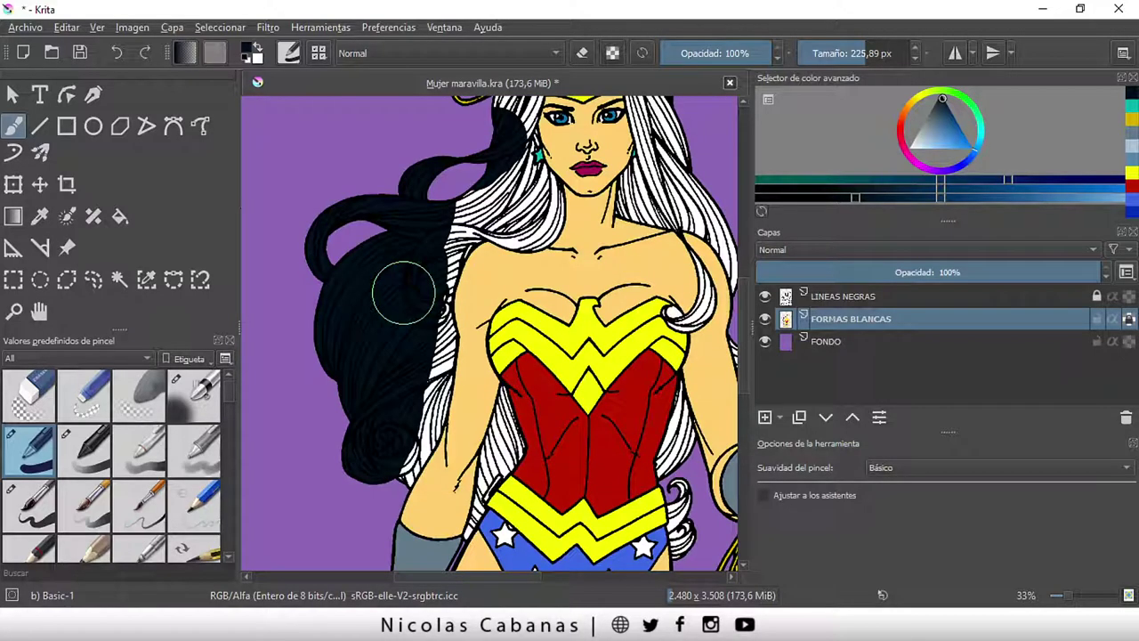
drag(403, 294, 404, 344)
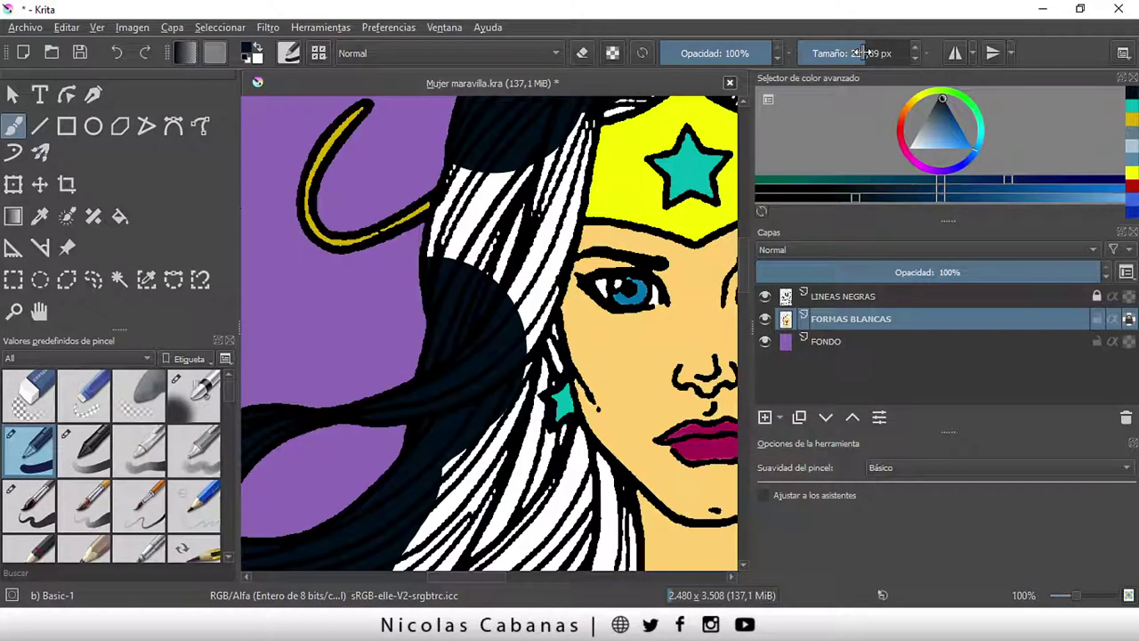
- At 87.30 px, darken the white strands from the headband down past the earring
drag(861, 52, 846, 52)
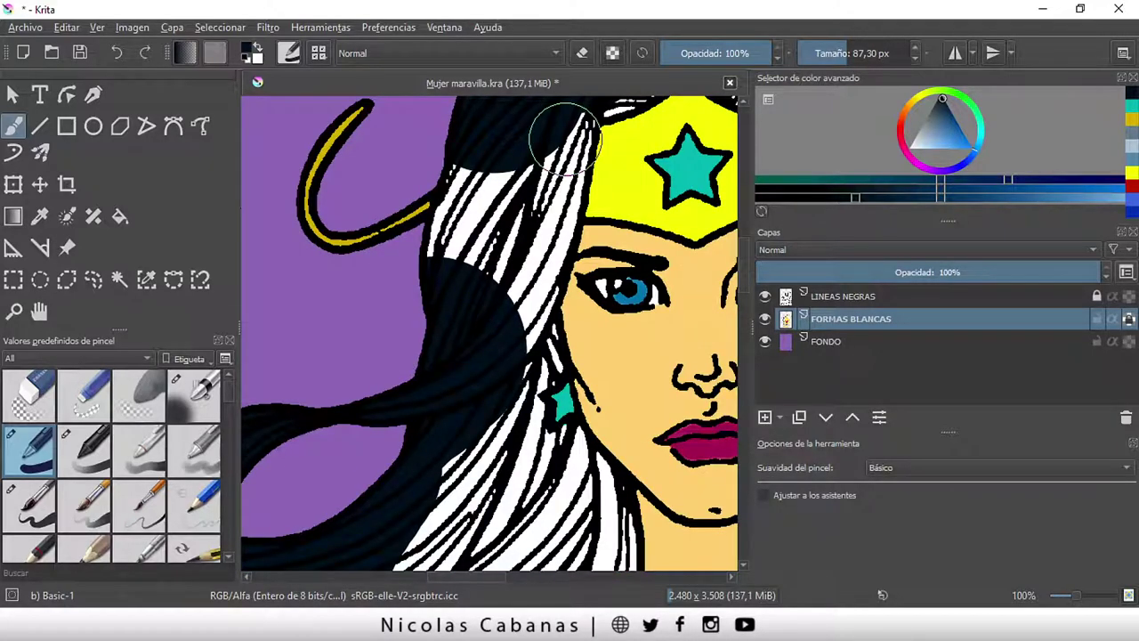
drag(564, 138, 481, 169)
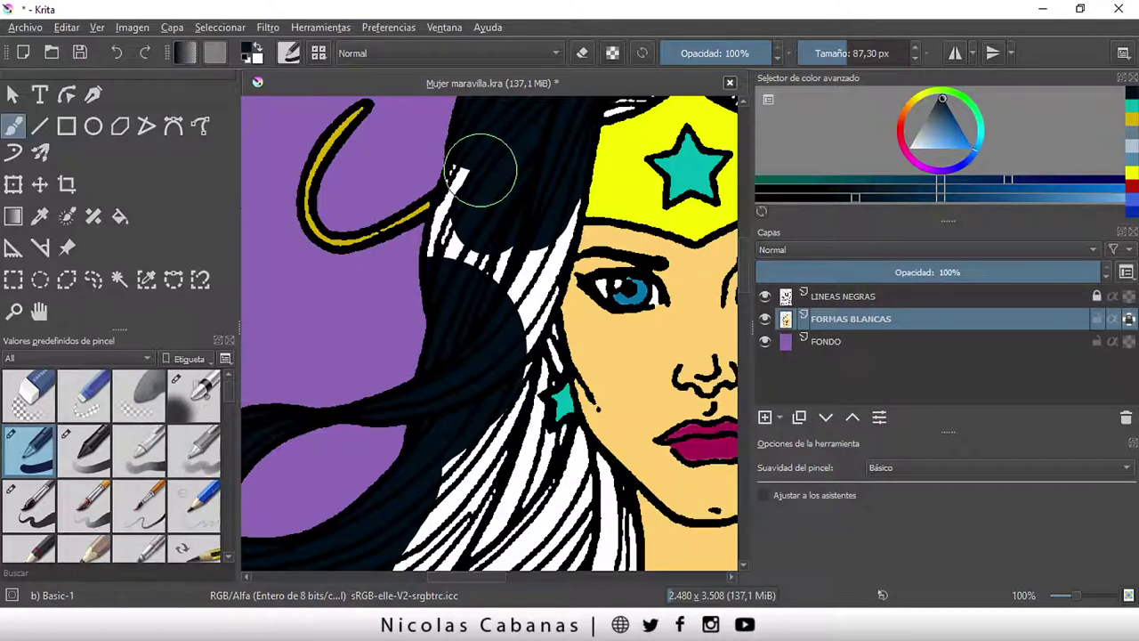
drag(499, 313, 455, 202)
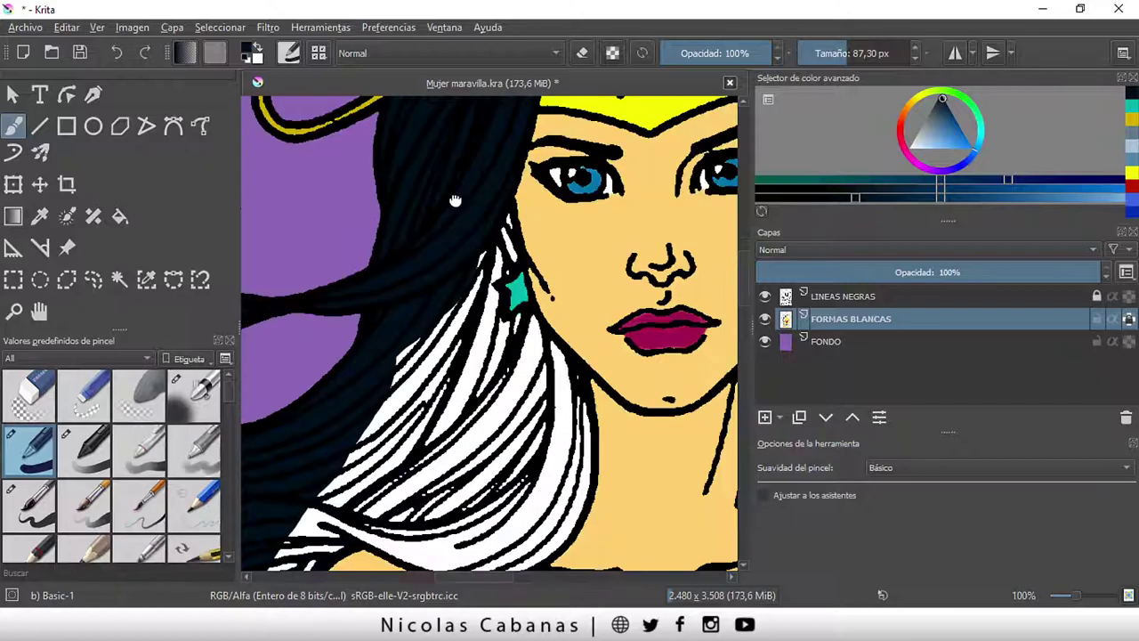
click(472, 247)
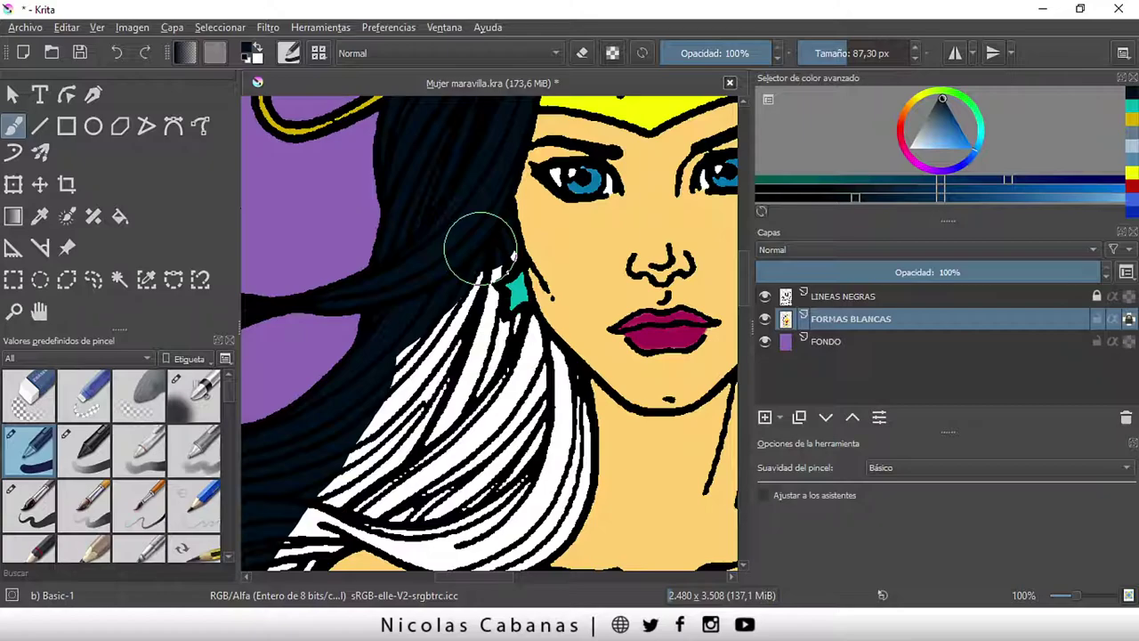
mouse_move(481, 249)
mouse_down()
mouse_move(513, 356)
mouse_move(423, 316)
mouse_up()
scroll(512, 356, down, 2)
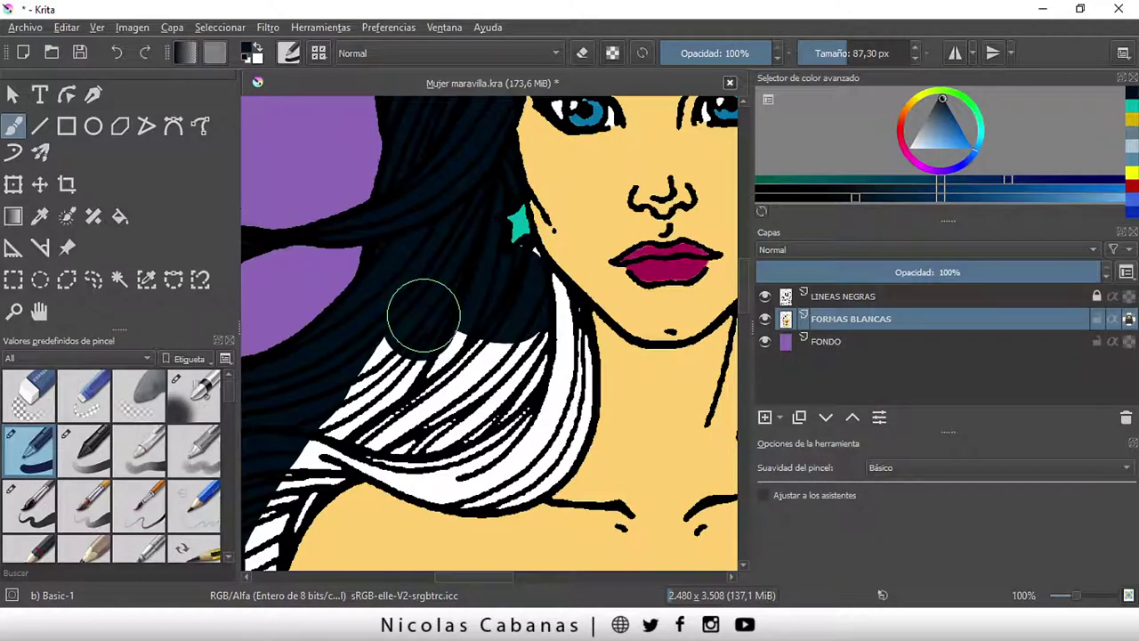
key(minus)
key(minus)
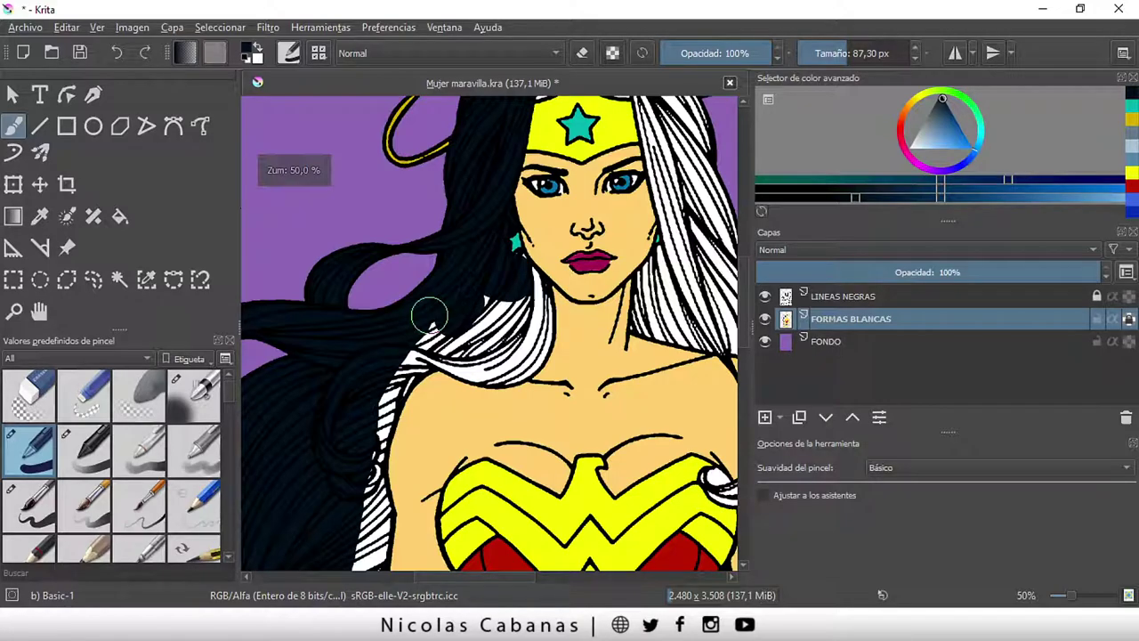
- Magic-wand the neck and chest skin, invert the selection, and return to the brush
click(125, 278)
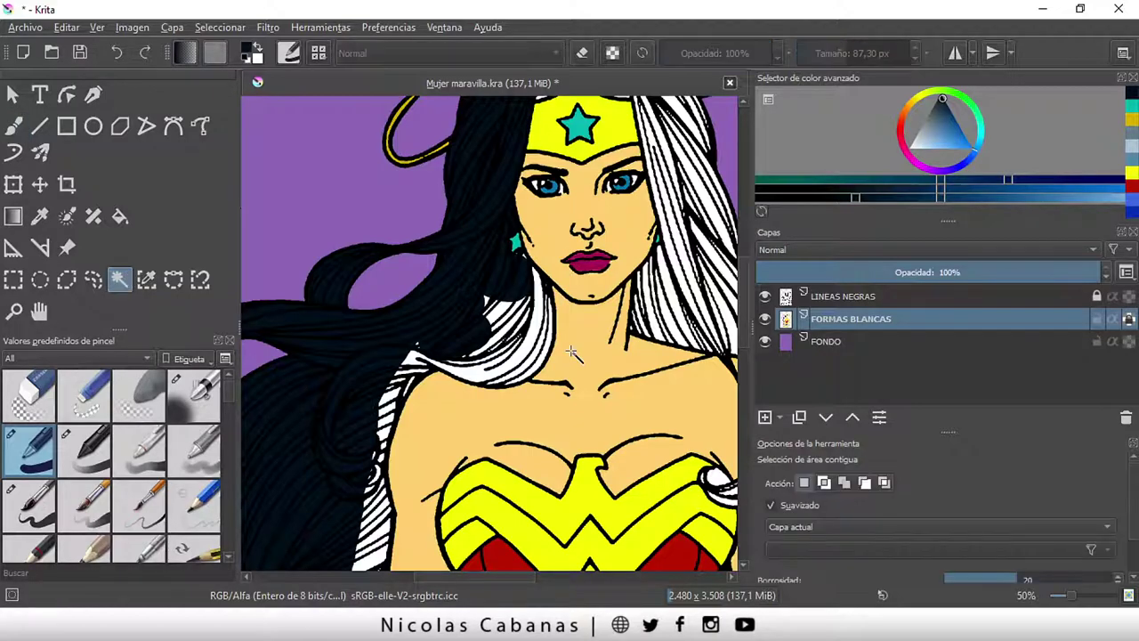
click(571, 351)
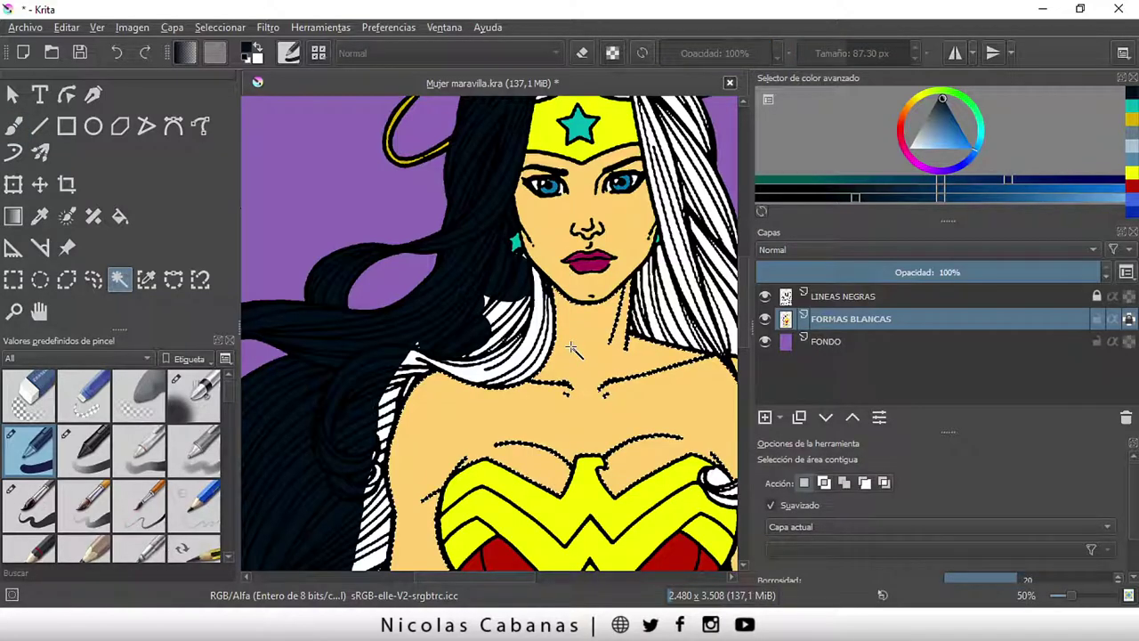
scroll(571, 351, down, 1)
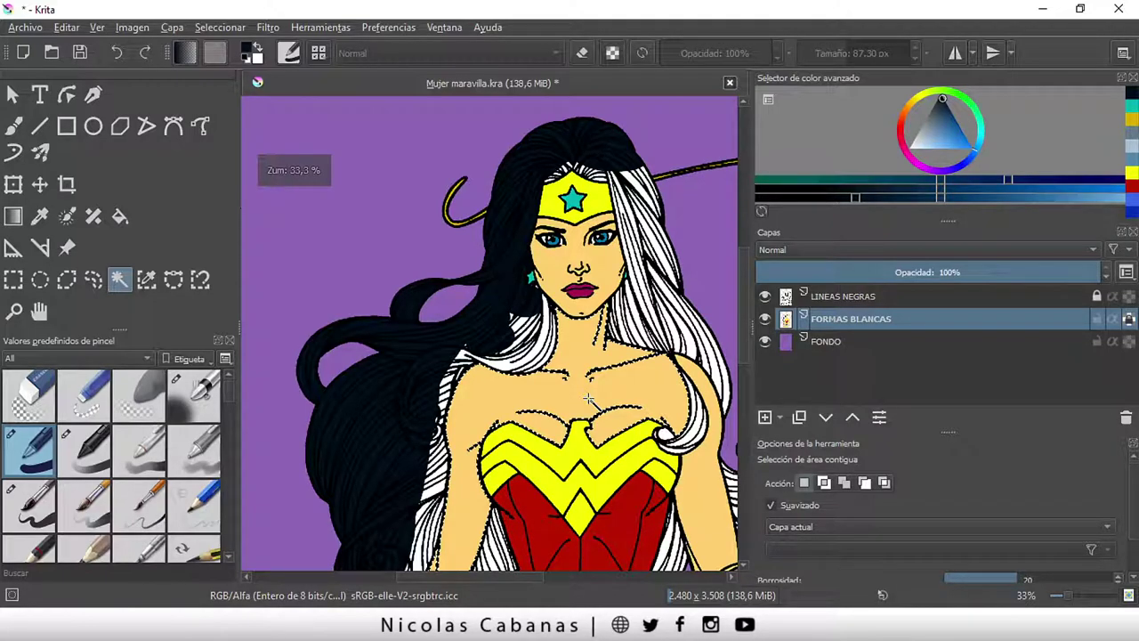
click(222, 27)
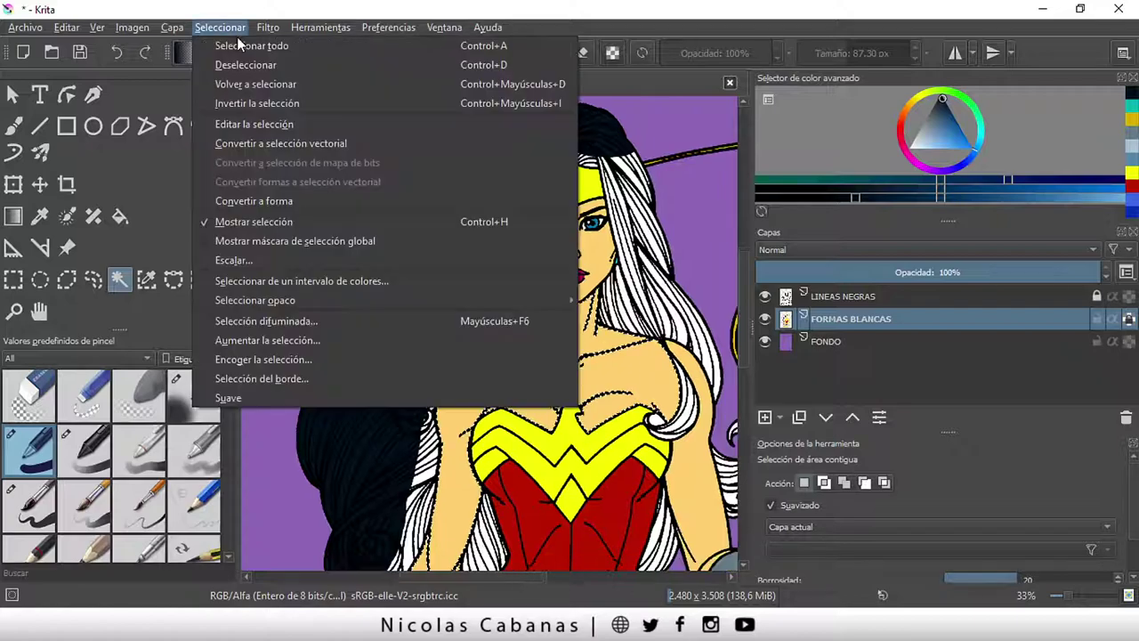
click(274, 103)
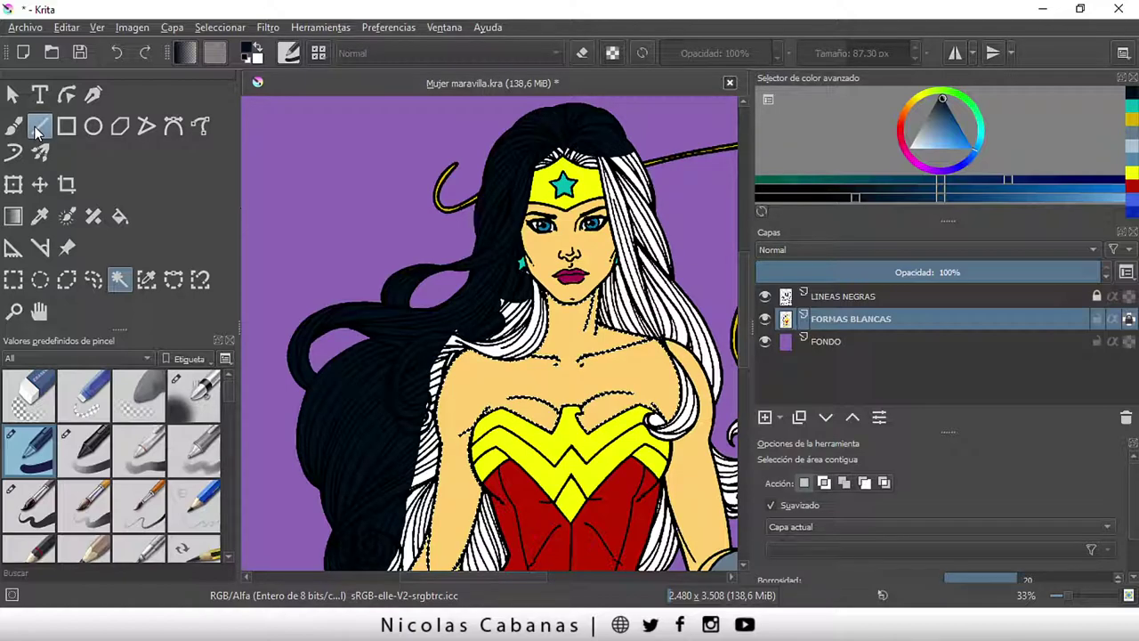
key(b)
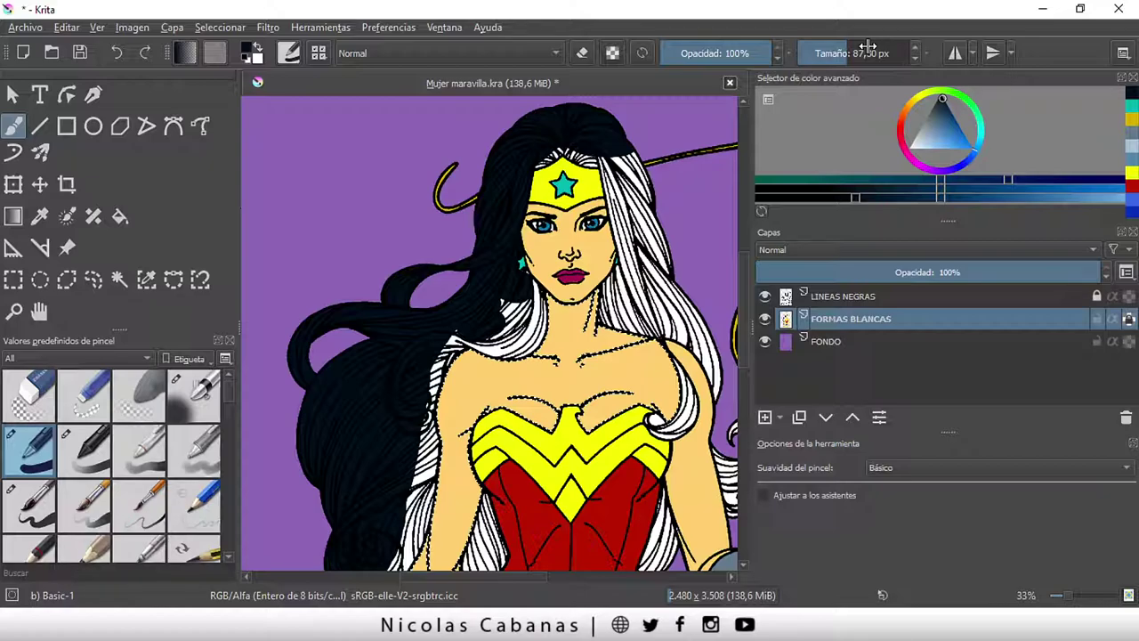
- Paint the hair strands left of the torso and beside the arm dark navy, then fit the page
scroll(445, 370, down, 1)
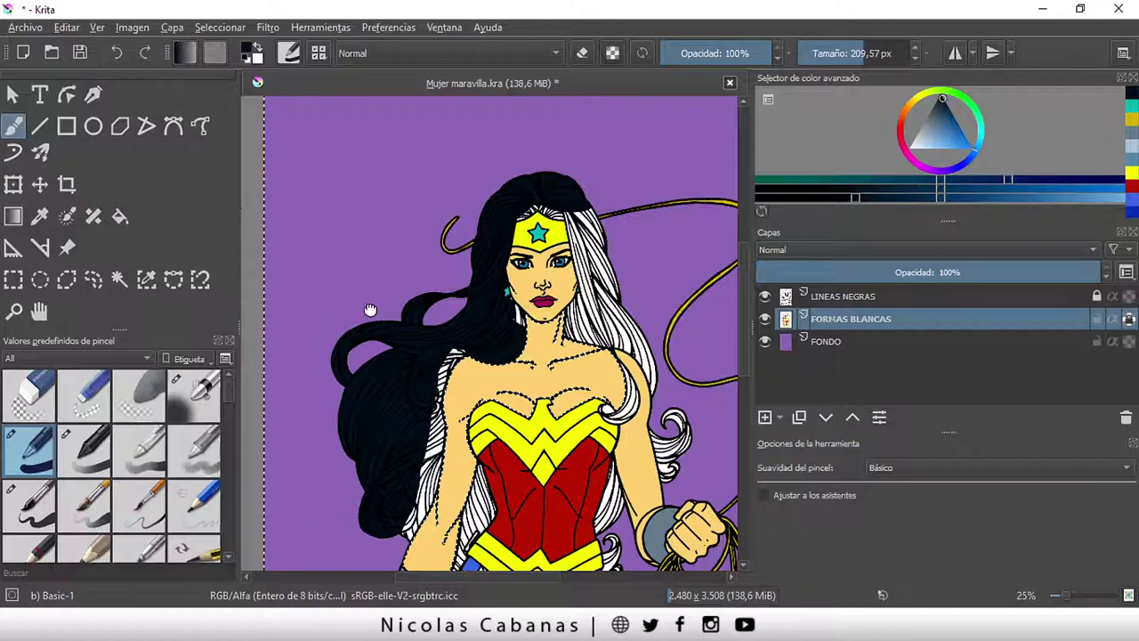
mouse_move(370, 309)
mouse_down()
mouse_move(423, 272)
mouse_move(423, 256)
mouse_up()
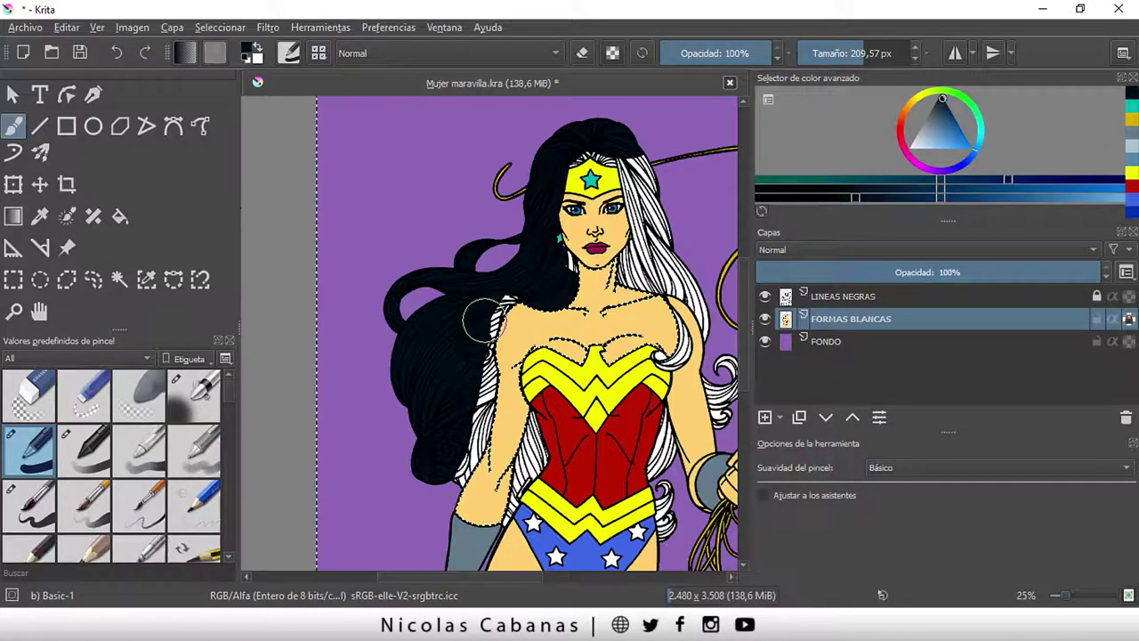
drag(481, 320, 471, 445)
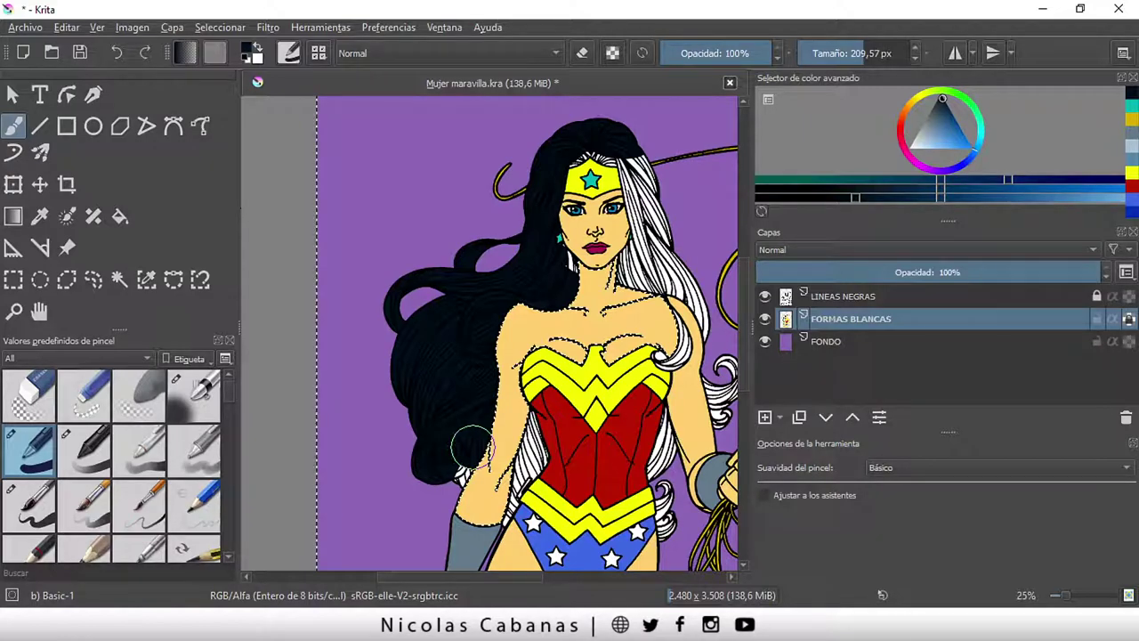
scroll(472, 444, up, 3)
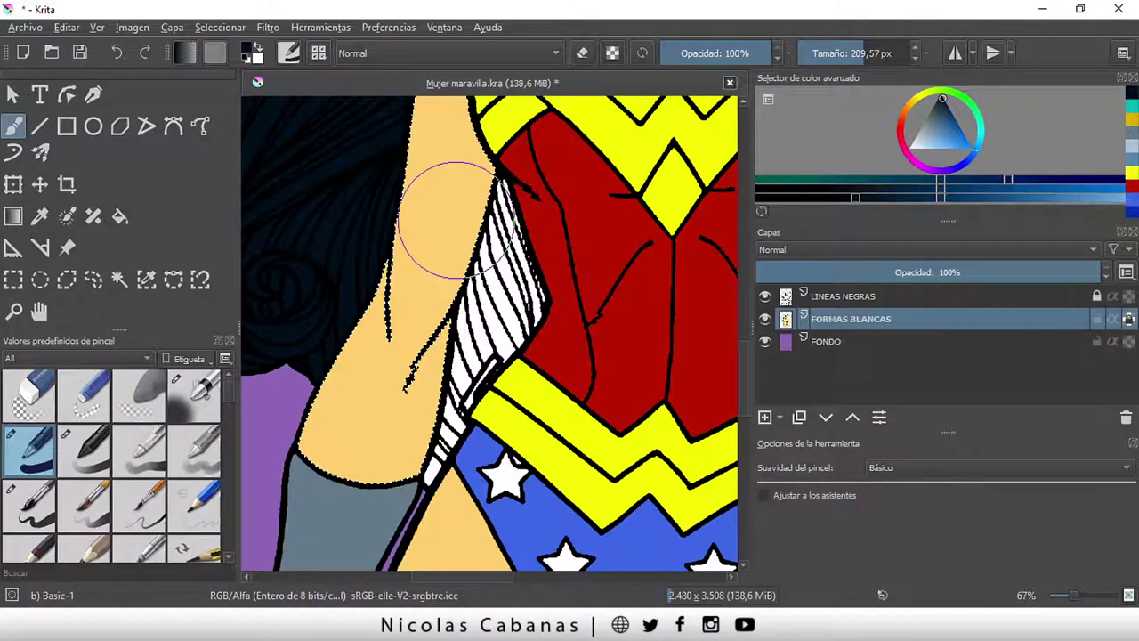
drag(454, 218, 523, 303)
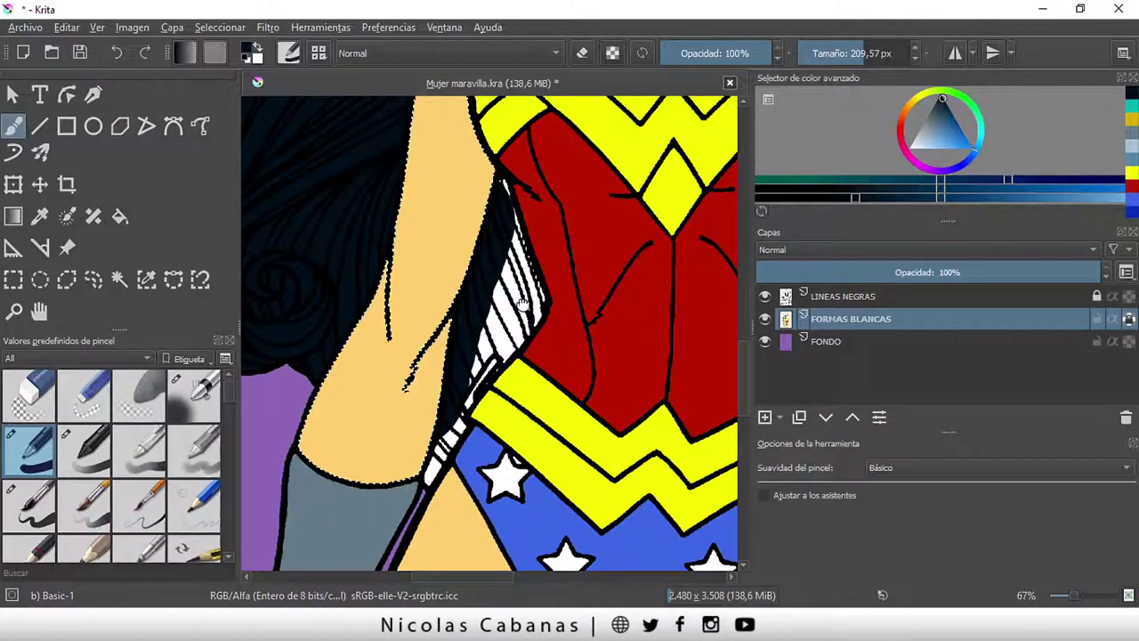
scroll(523, 303, down, 1)
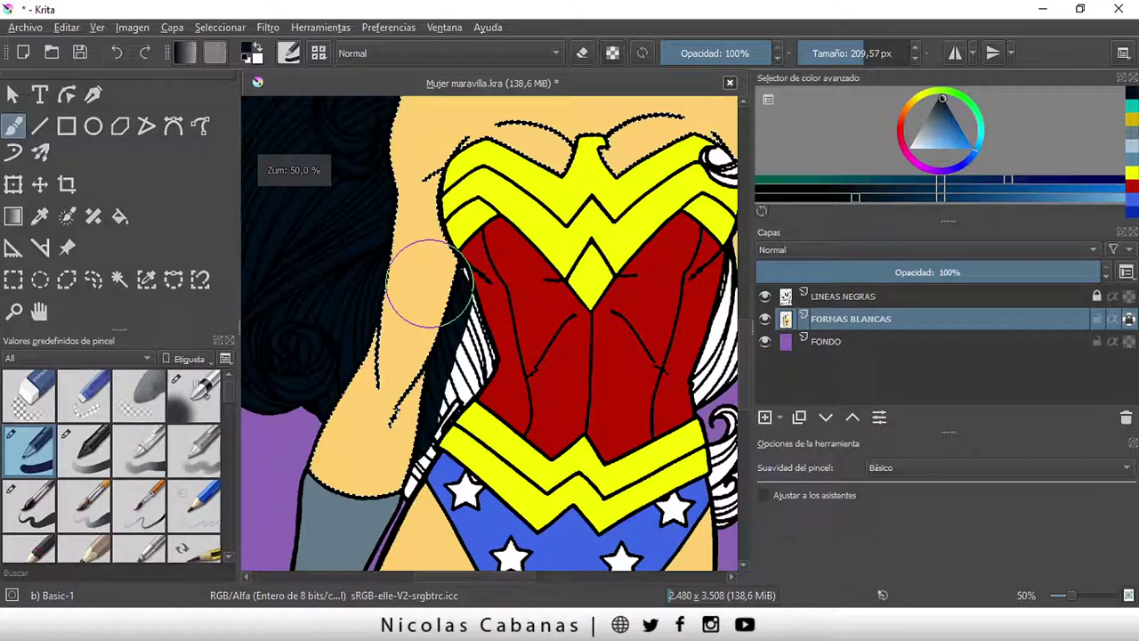
scroll(463, 381, down, 2)
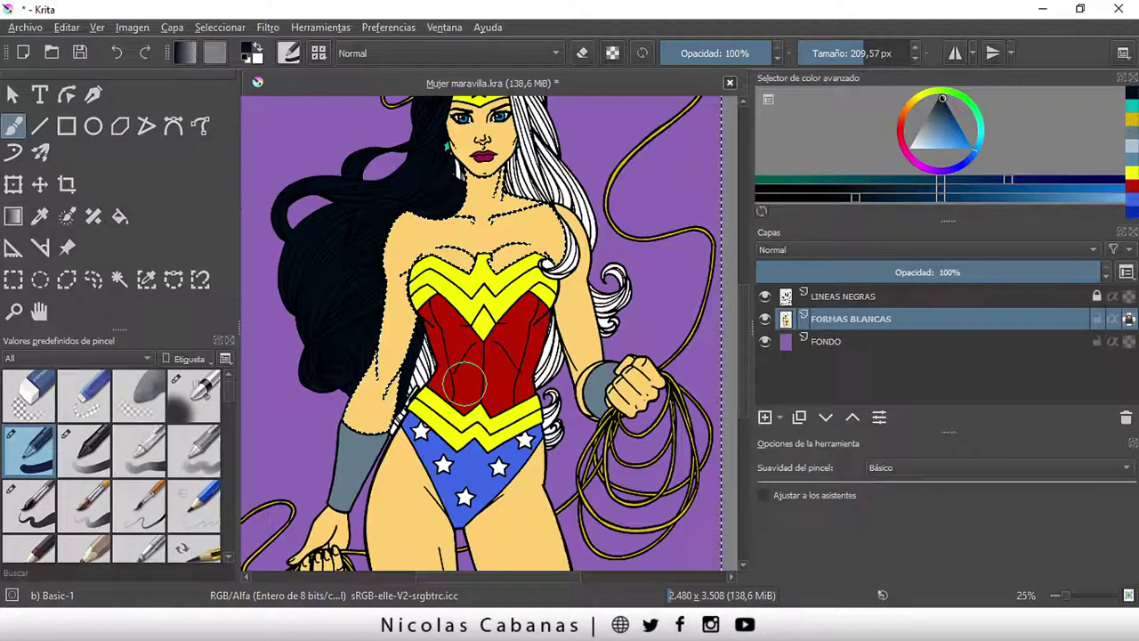
key(ctrl+r)
key(2)
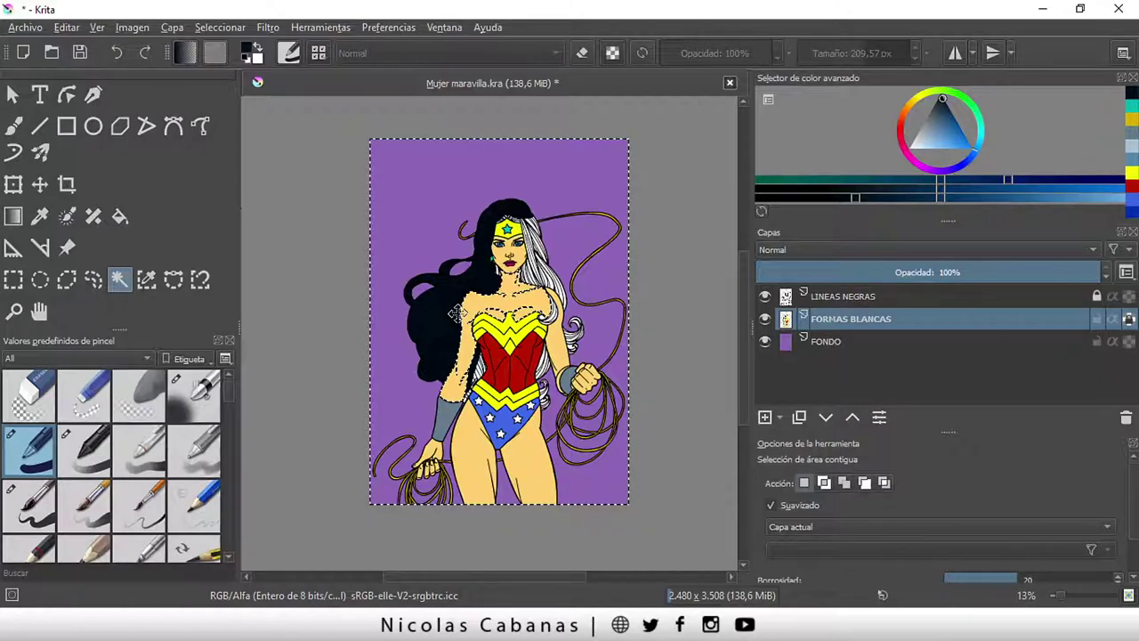
- Add a small area beside the hair to the selection and zoom in on the torso
click(456, 313)
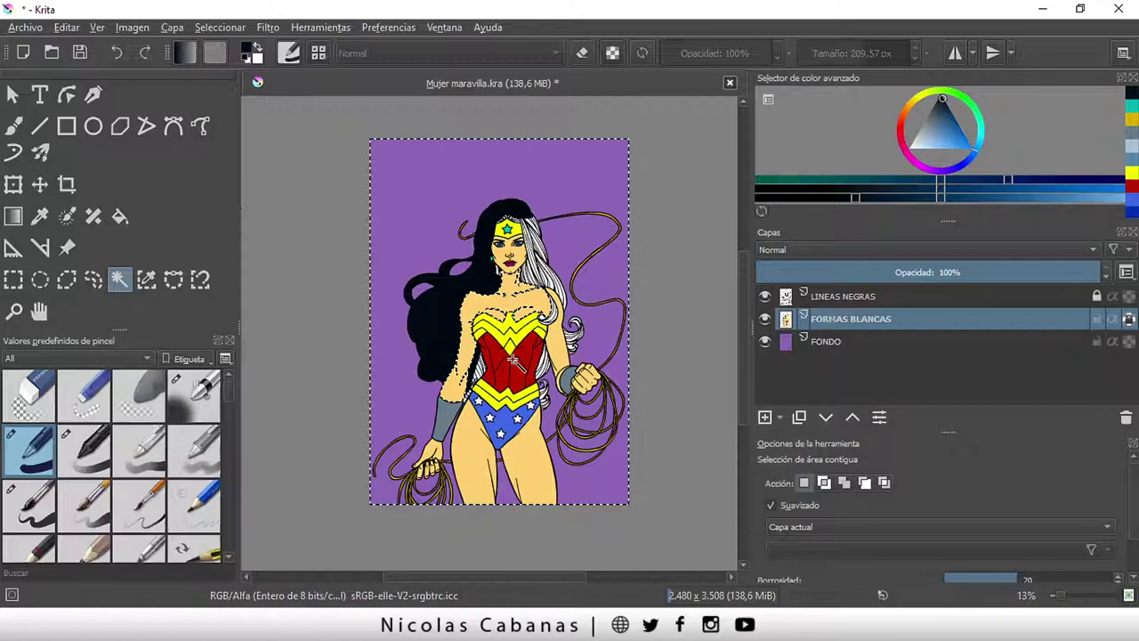
key(plus)
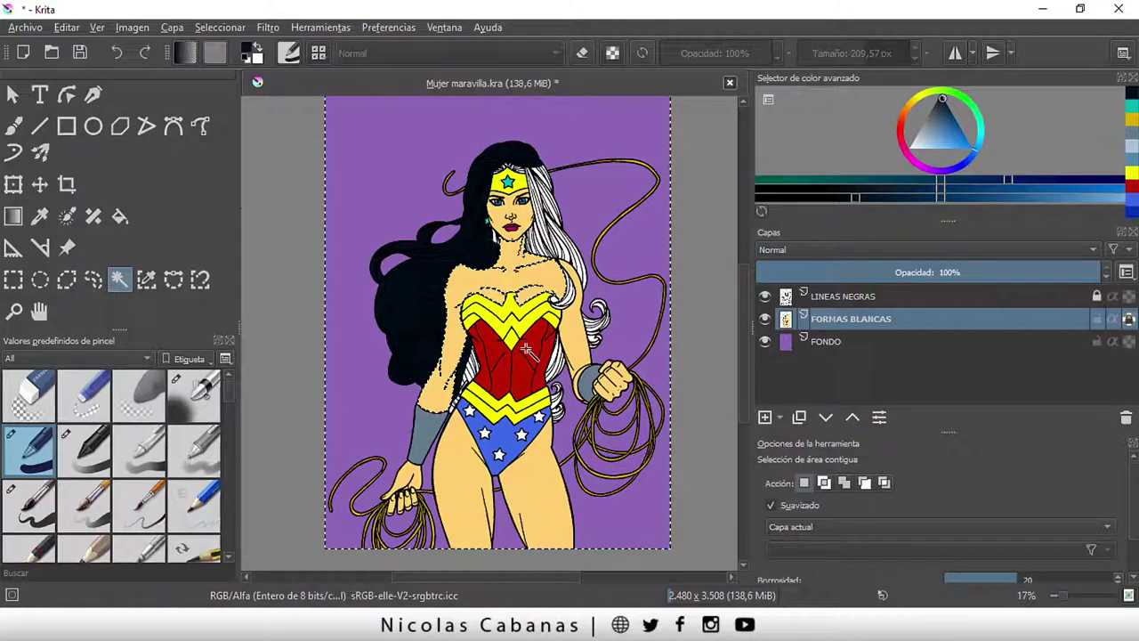
key(plus)
key(plus)
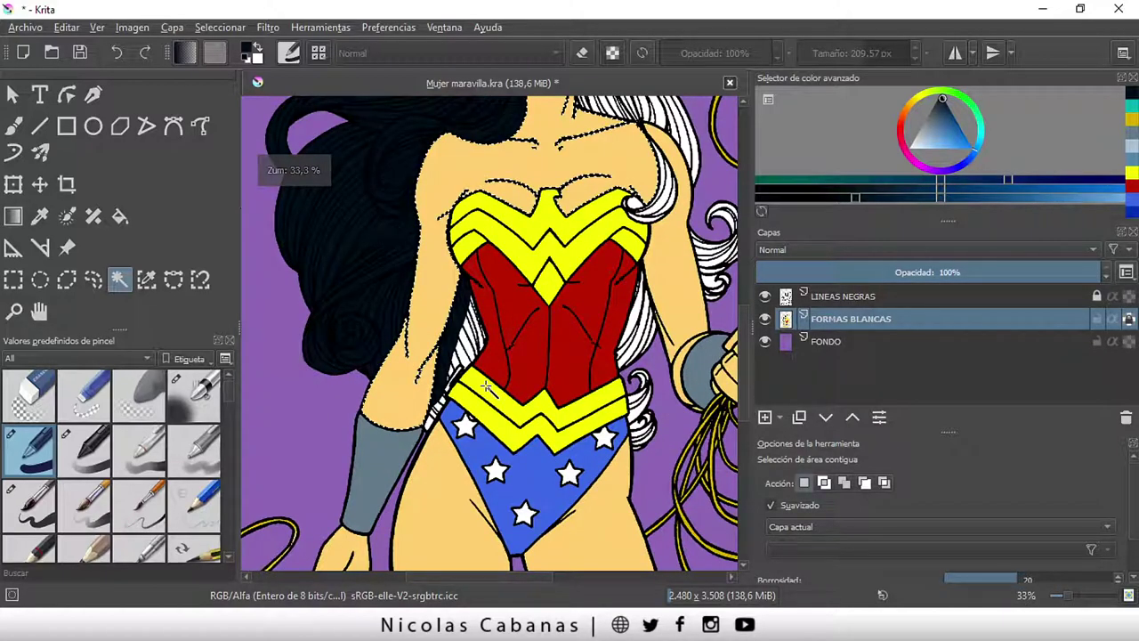
key(minus)
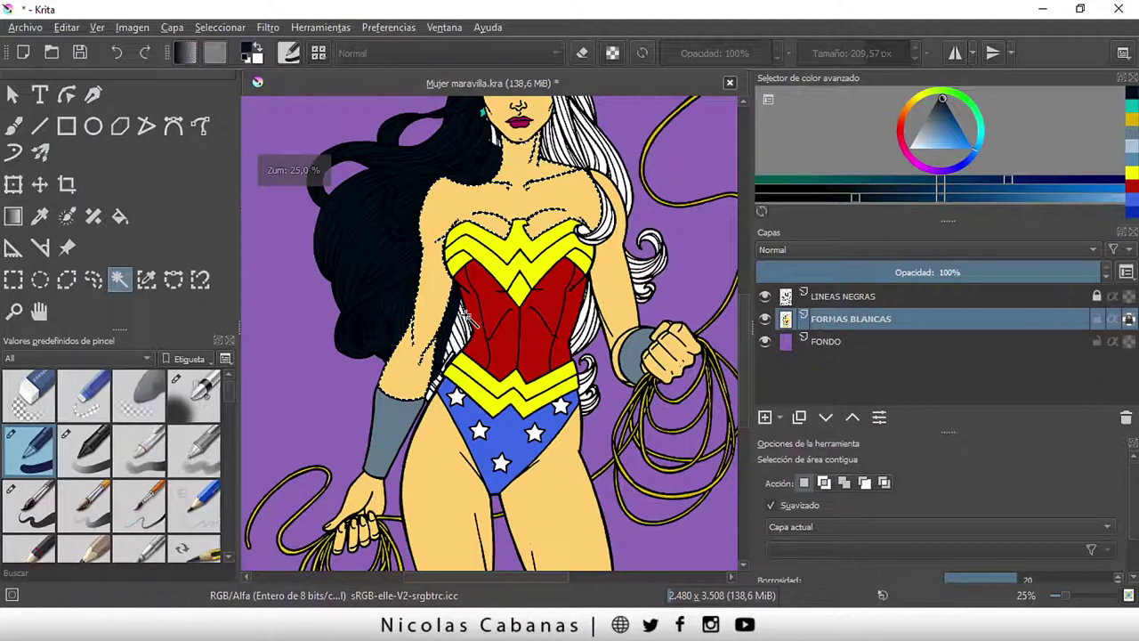
key(plus)
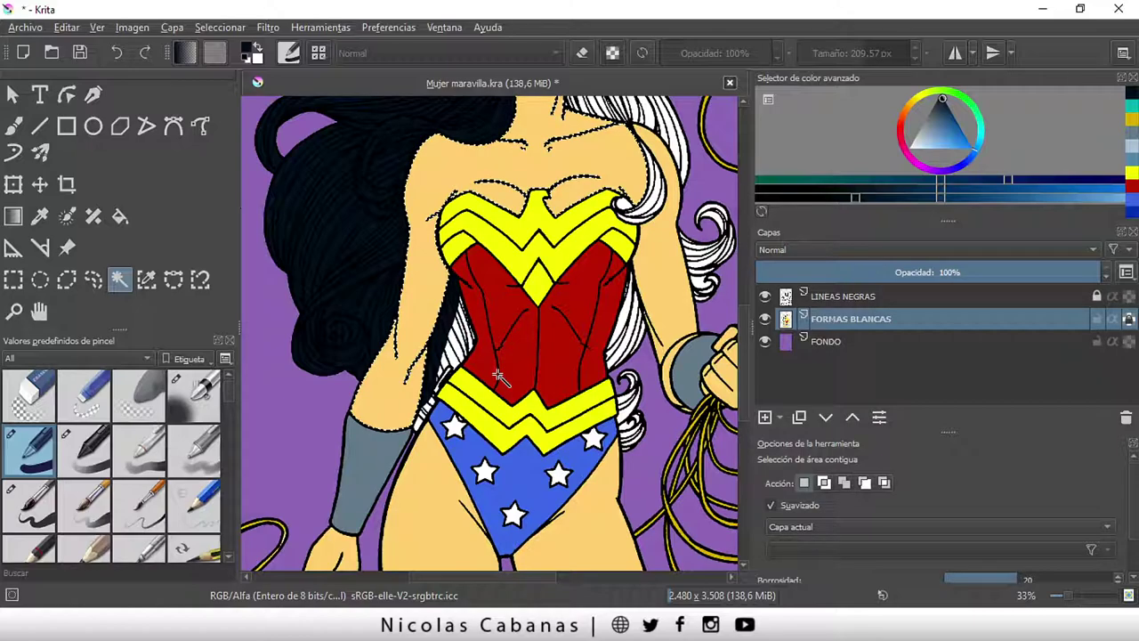
key(minus)
key(minus)
key(minus)
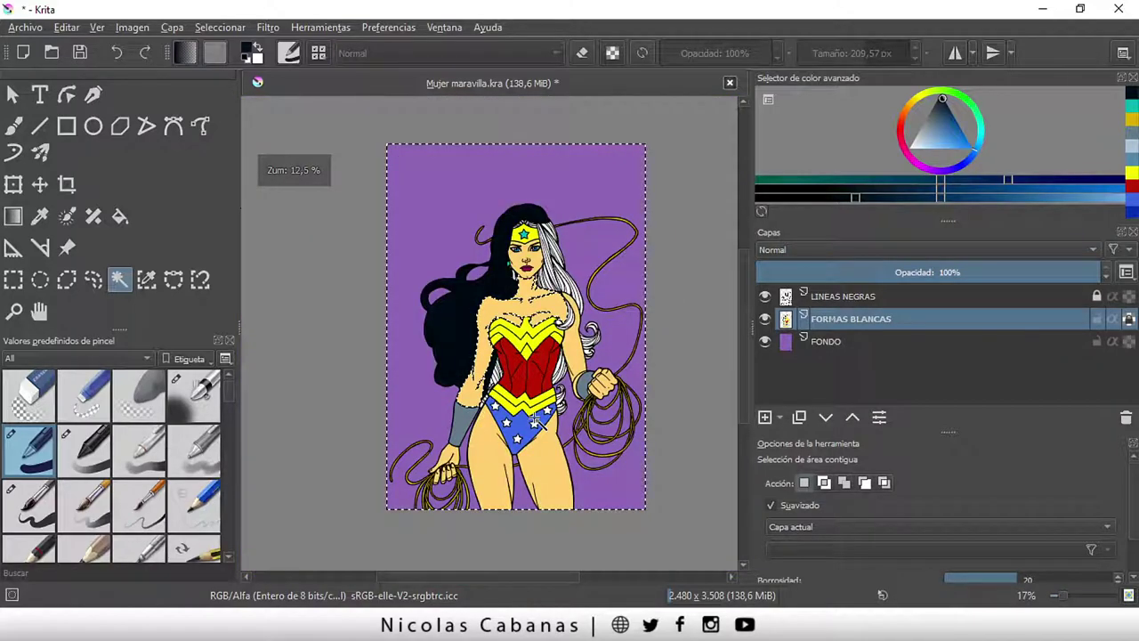
key(plus)
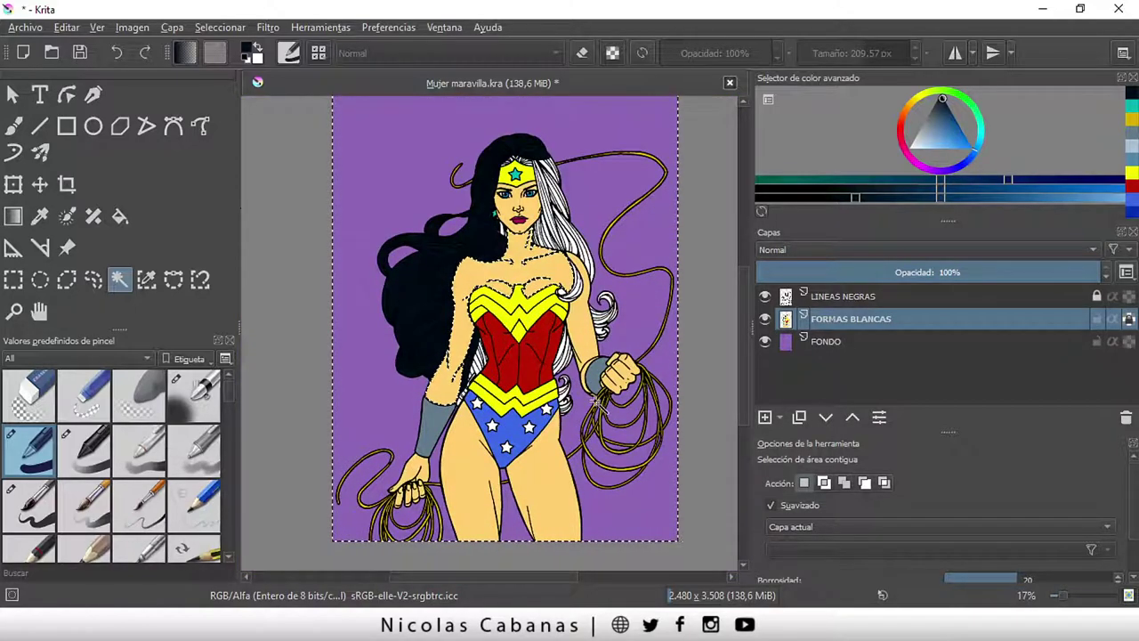
- Deselect everything via Seleccionar > Deseleccionar and zoom in closer on the torso
click(220, 27)
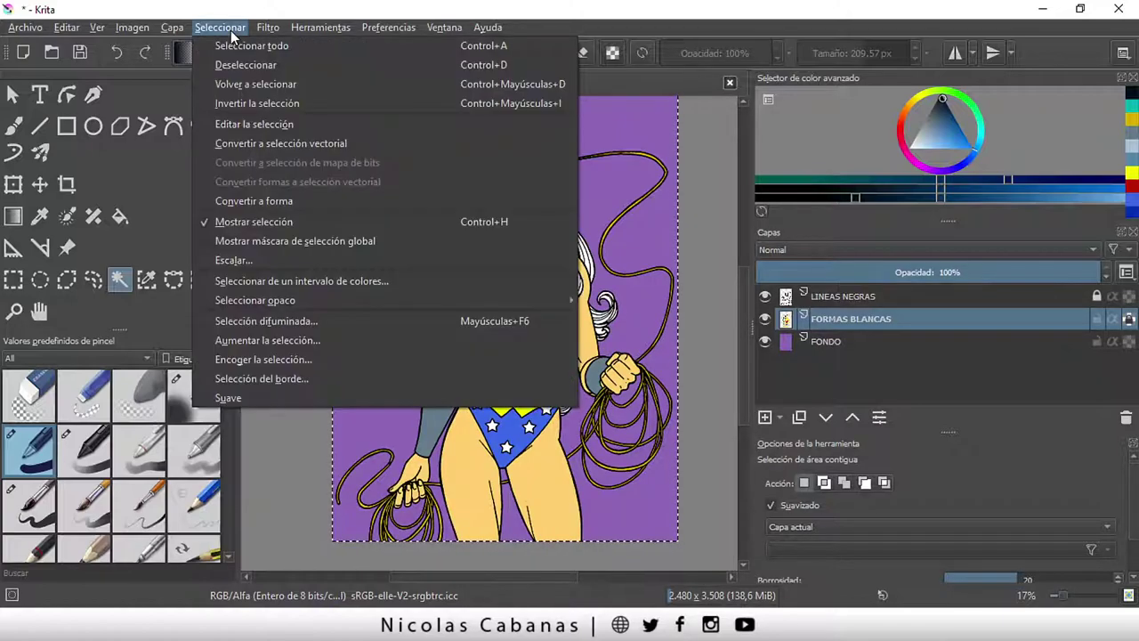
click(242, 62)
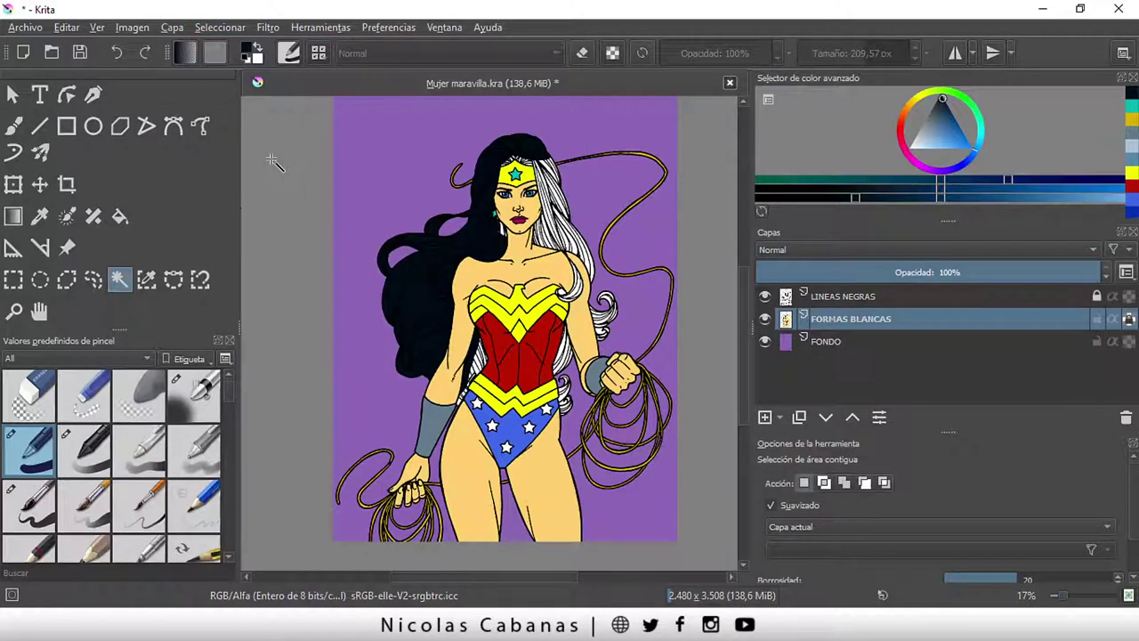
key(plus)
key(plus)
key(plus)
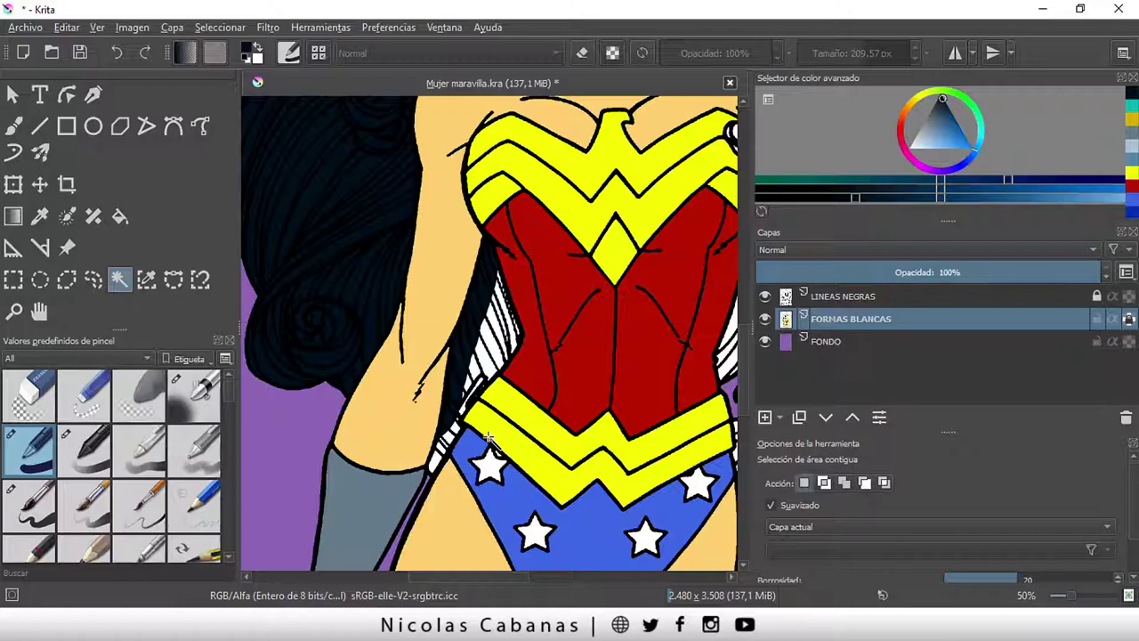
key(plus)
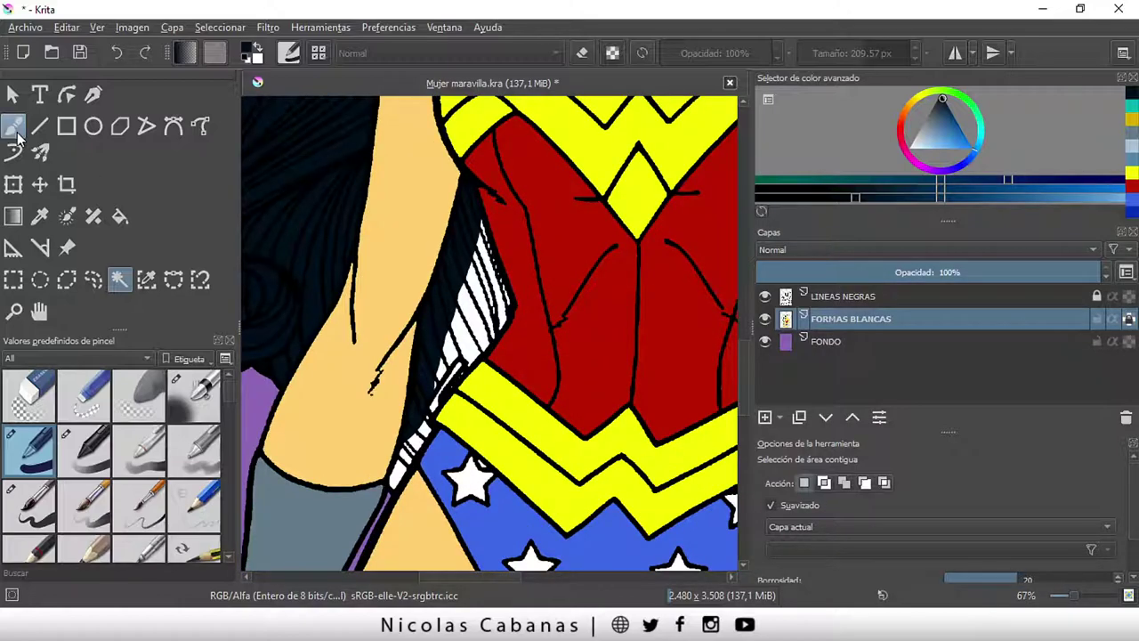
- With the Freehand Brush, try a dark stroke, undo it, and shrink the brush to about 29 px
click(15, 127)
click(841, 53)
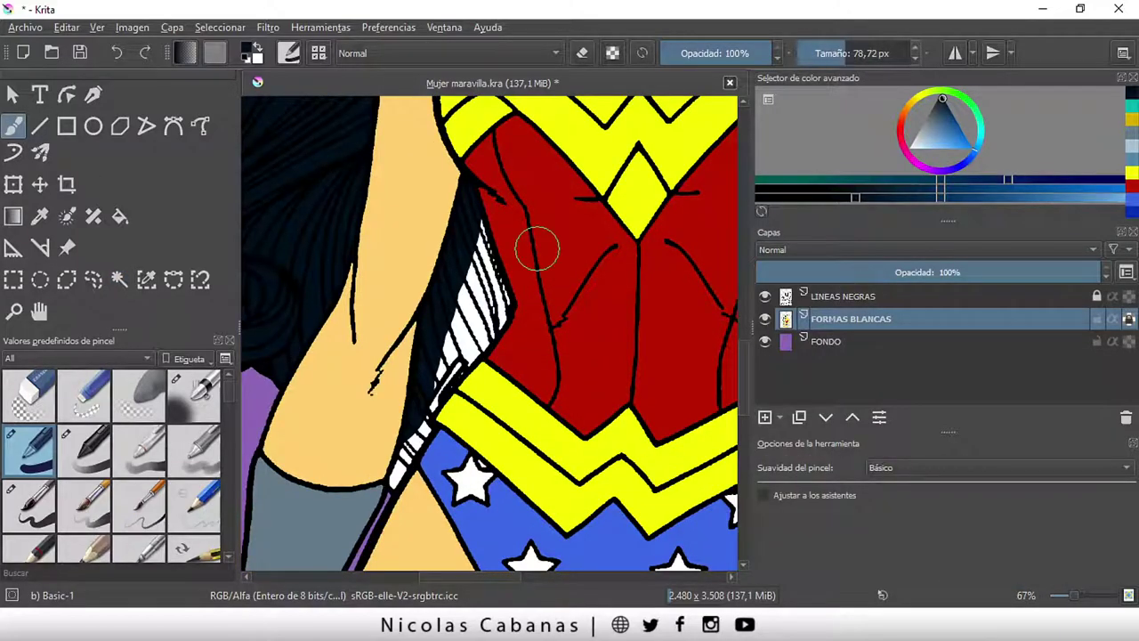
drag(476, 233, 487, 302)
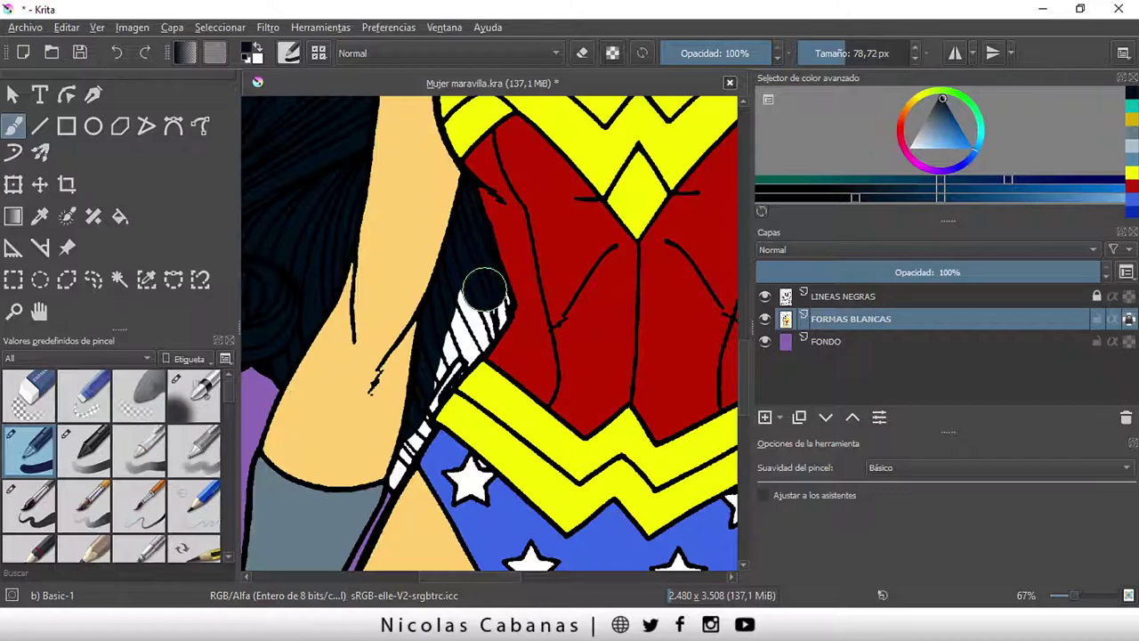
click(119, 53)
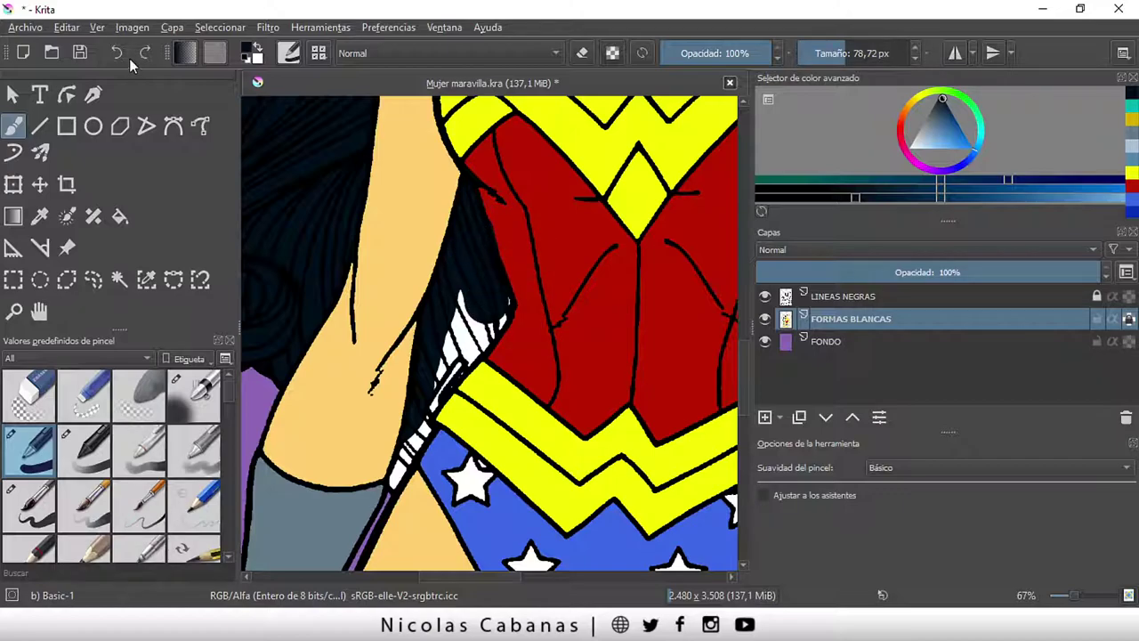
click(117, 53)
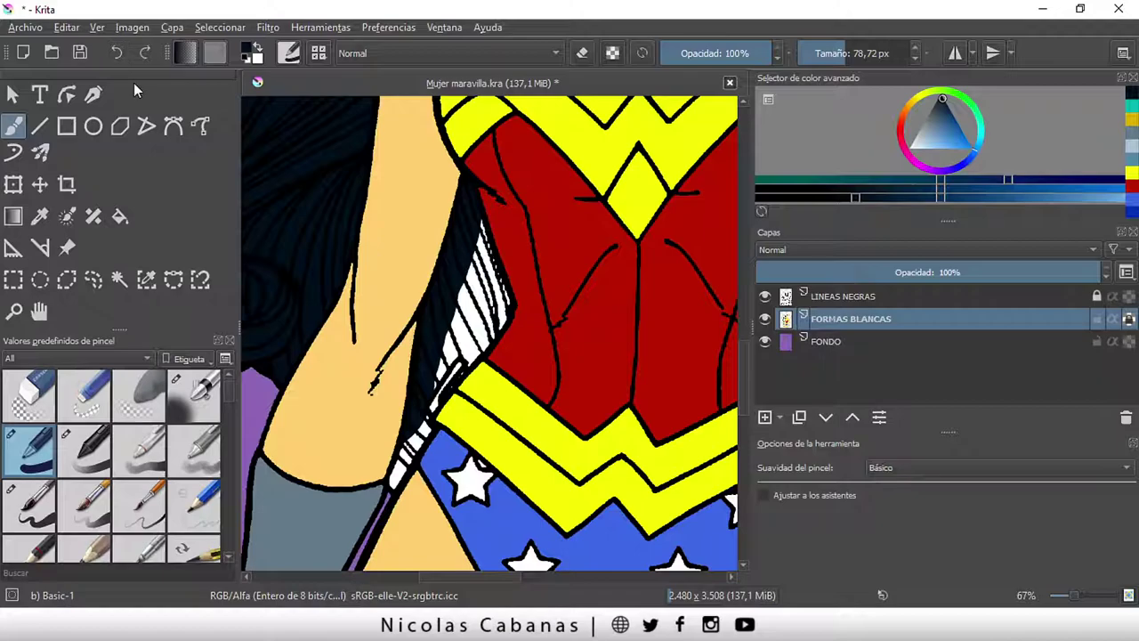
scroll(486, 252, up, 2)
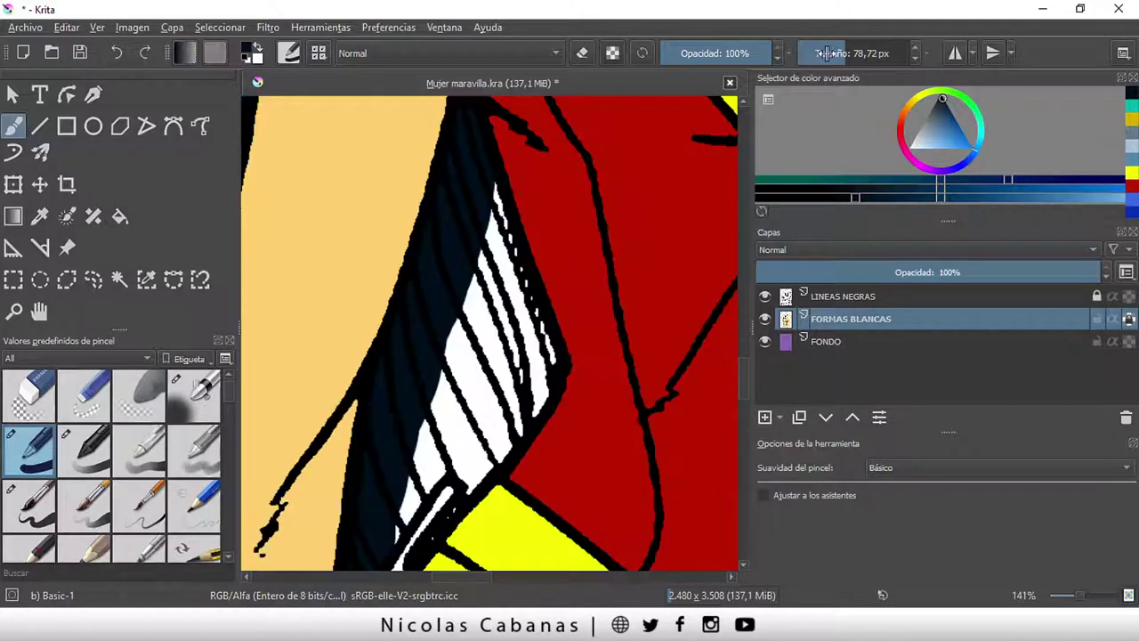
drag(890, 52, 850, 52)
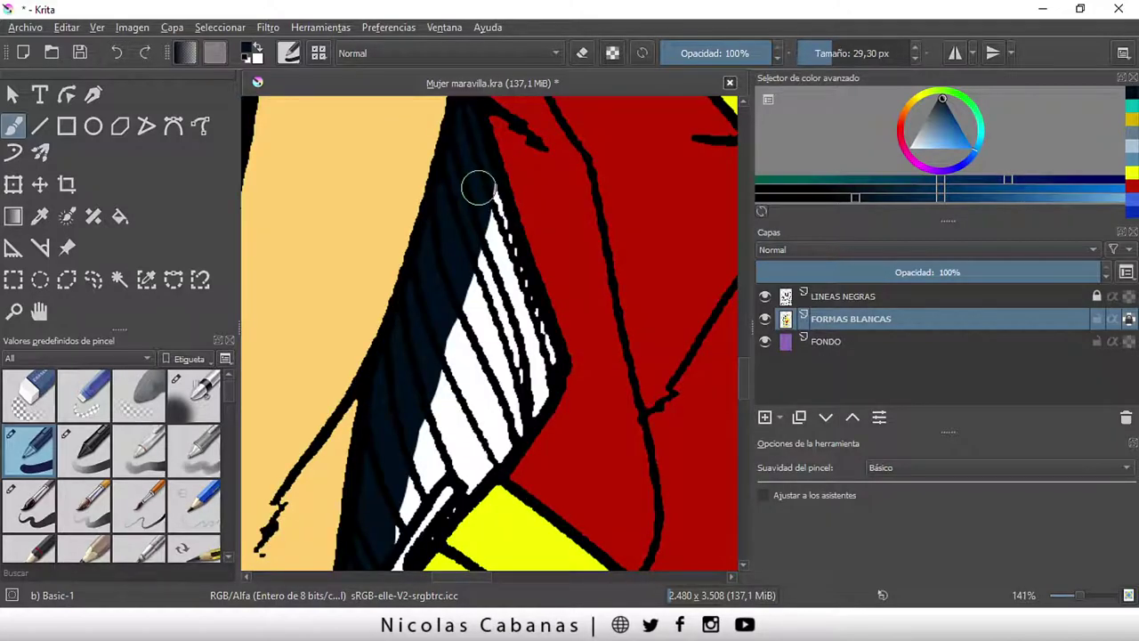
- Cover the upper white hatching between hair and corset with dark navy, then switch to a fine tip
mouse_move(478, 186)
mouse_down()
mouse_move(498, 225)
mouse_move(517, 419)
mouse_move(490, 419)
mouse_move(460, 320)
mouse_move(446, 375)
mouse_move(471, 466)
mouse_move(432, 425)
mouse_move(484, 317)
mouse_move(442, 360)
mouse_up()
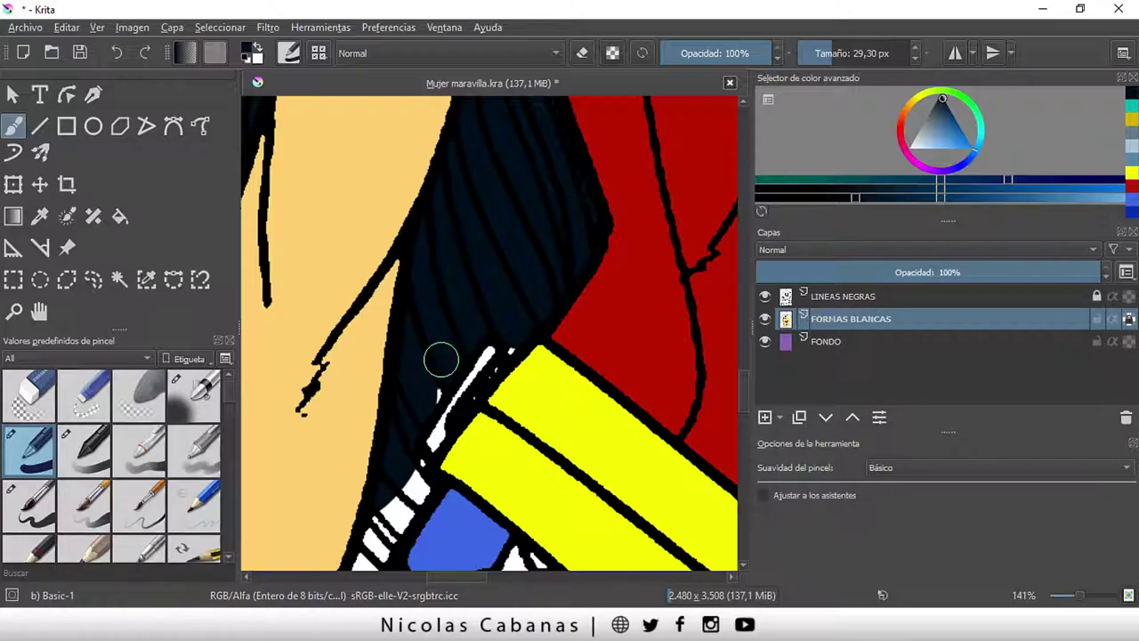
scroll(441, 359, up, 2)
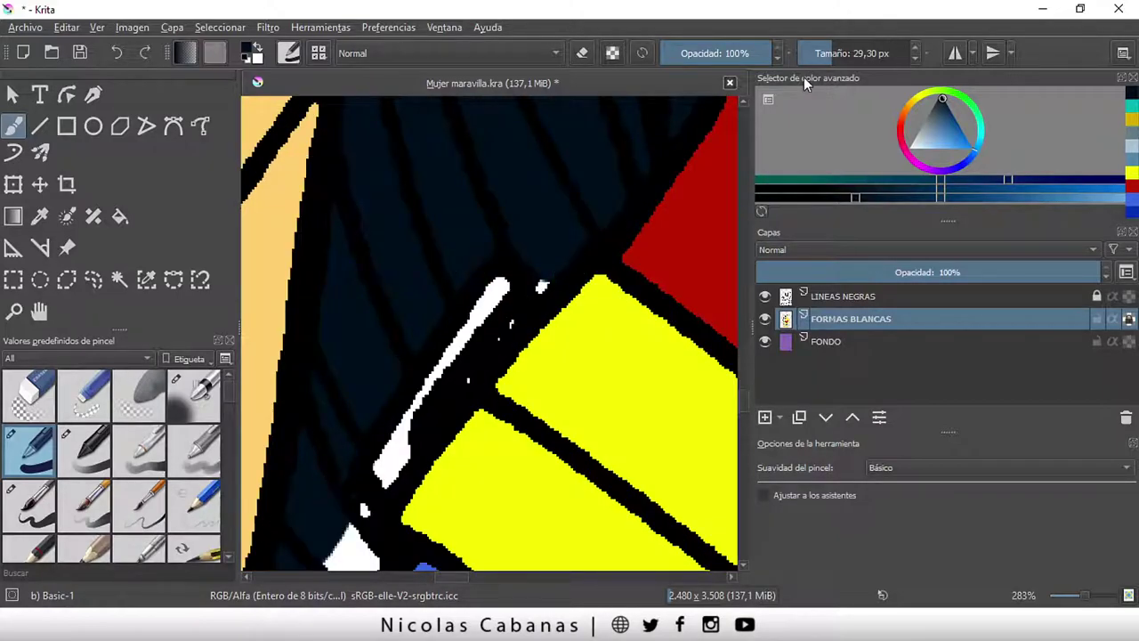
key(bracketleft)
key(bracketleft)
key(bracketleft)
drag(395, 450, 429, 298)
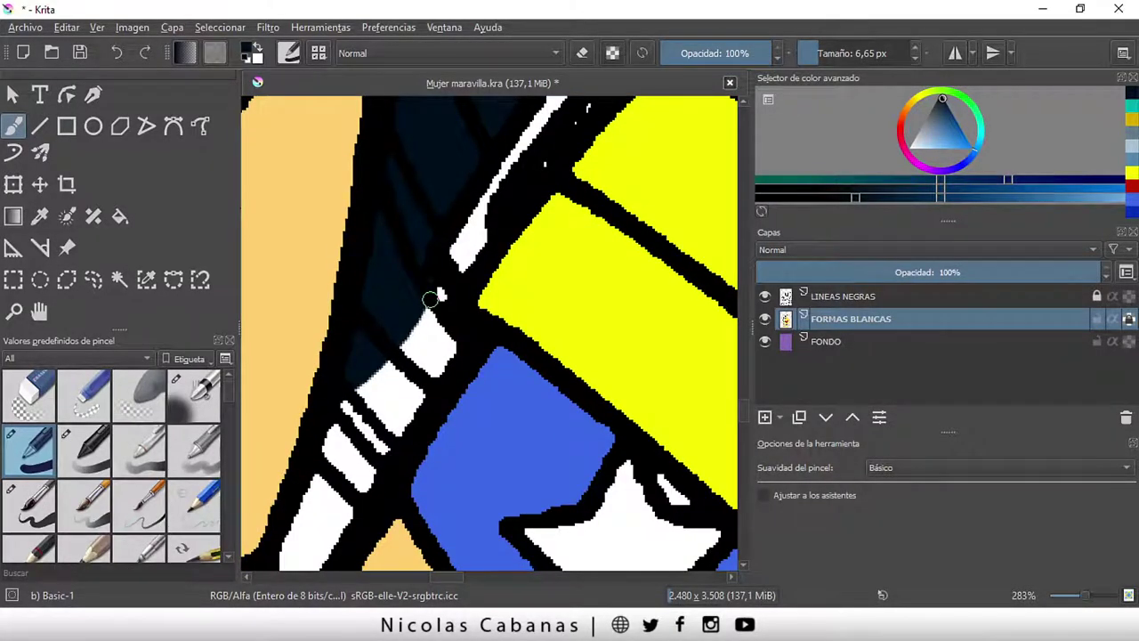
scroll(430, 298, down, 1)
scroll(430, 298, down, 2)
- Paint over the small white patch beside the stripe with a roughly 17 px brush
key(bracketright)
key(bracketright)
key(bracketright)
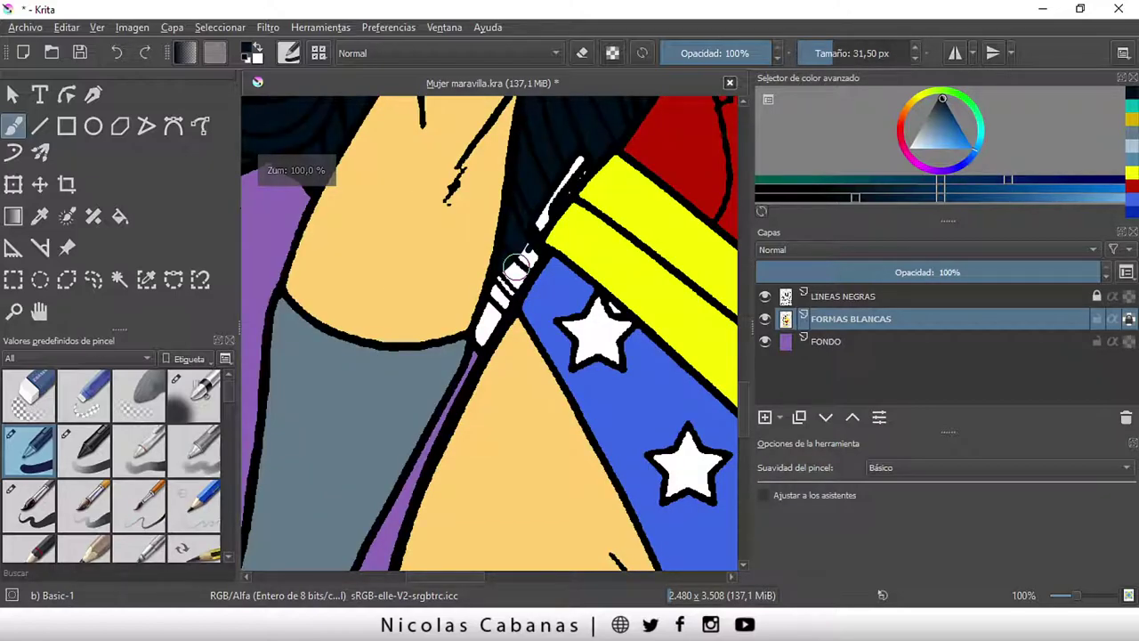
key(bracketleft)
key(bracketleft)
scroll(533, 244, up, 2)
mouse_move(540, 224)
mouse_down()
mouse_move(521, 315)
mouse_move(494, 307)
mouse_up()
scroll(493, 308, down, 1)
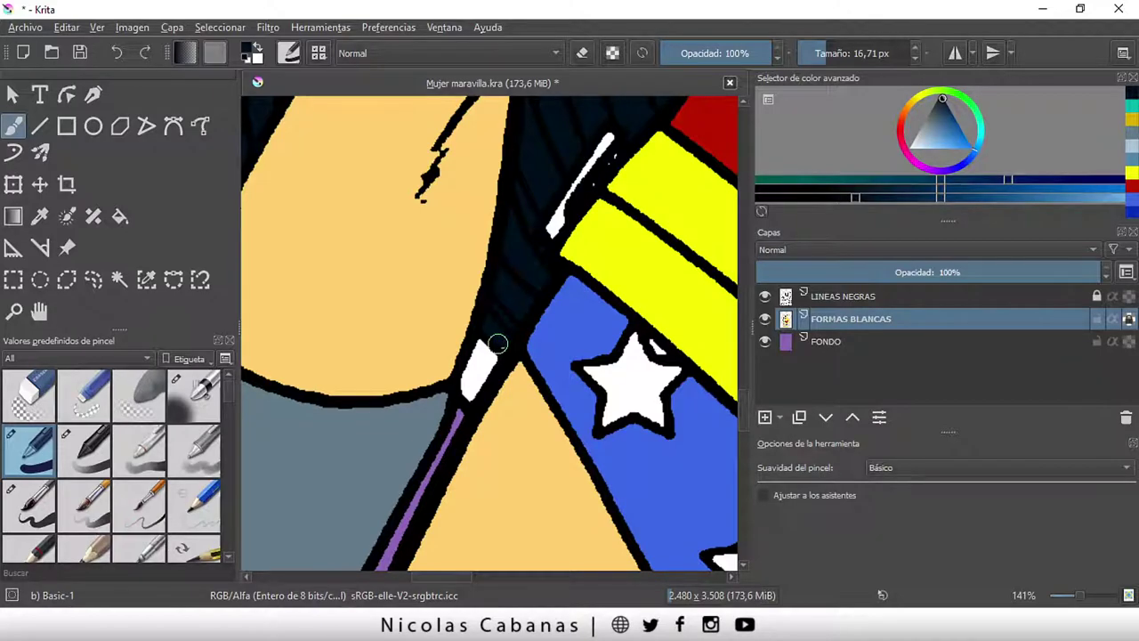
scroll(497, 343, down, 4)
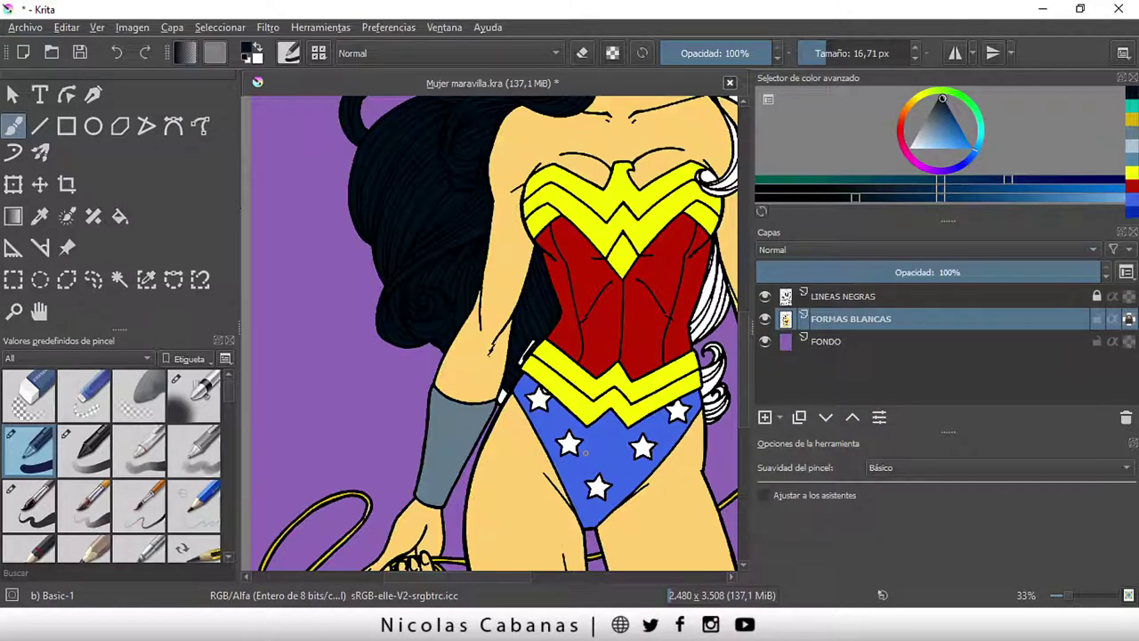
scroll(585, 451, down, 2)
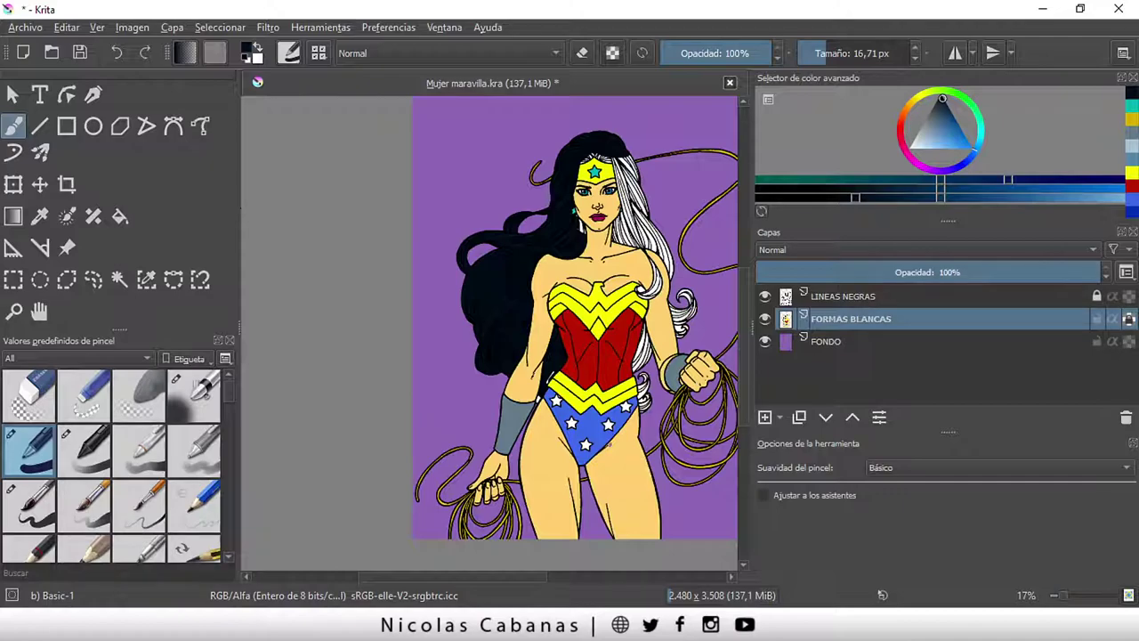
scroll(489, 394, up, 6)
- Sample the waistband yellow and paint it over the white spot on the costume band
scroll(488, 394, down, 3)
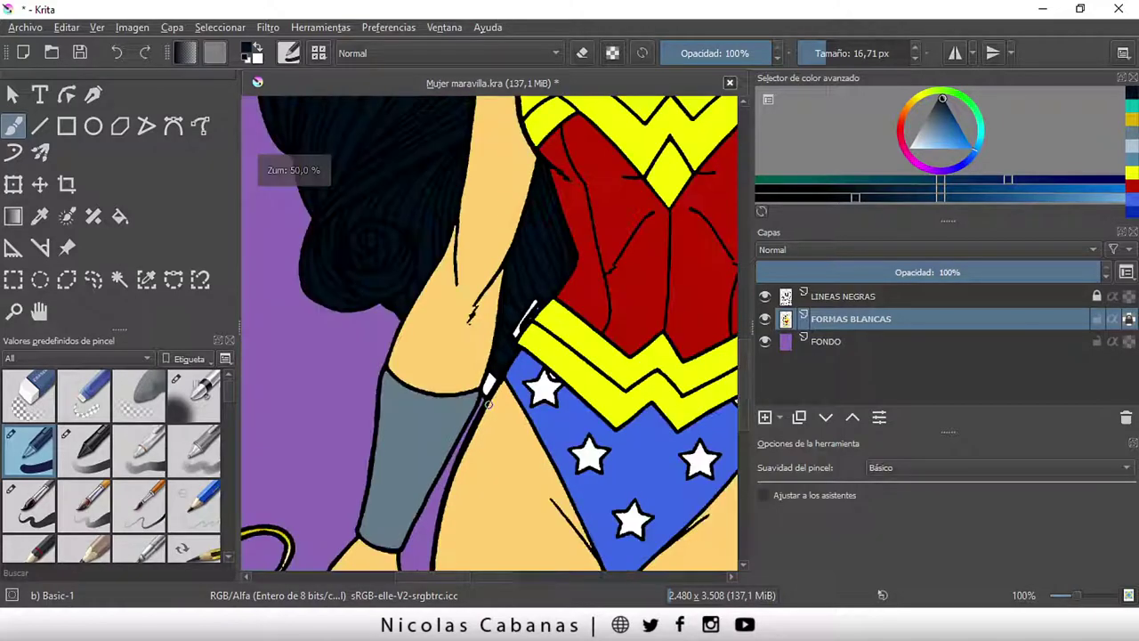
drag(468, 374, 423, 411)
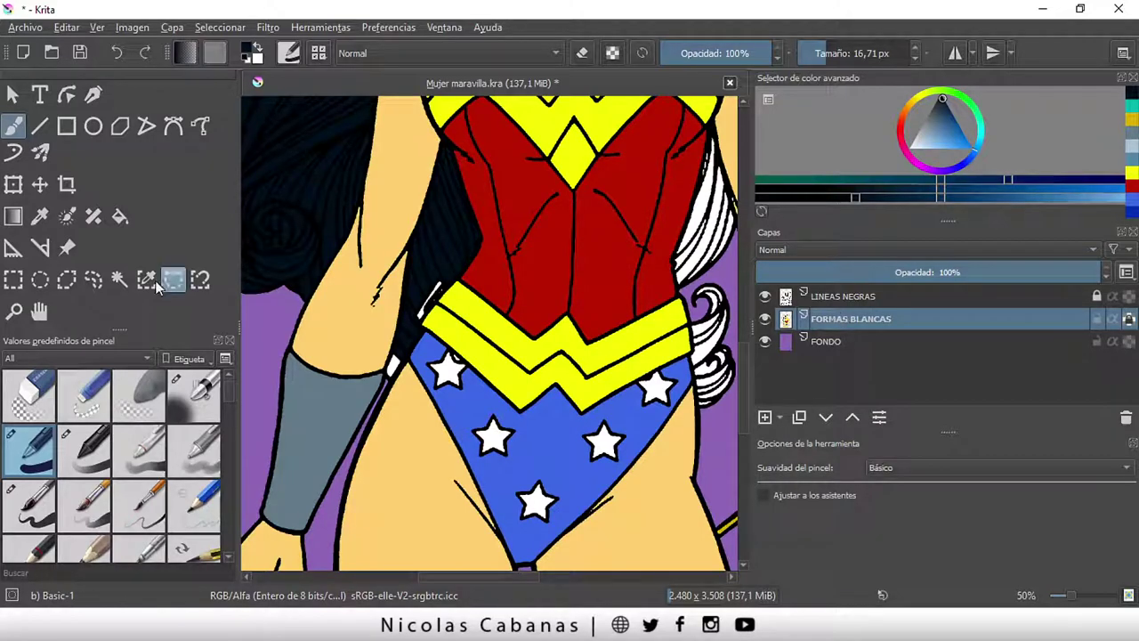
click(119, 280)
scroll(481, 383, up, 2)
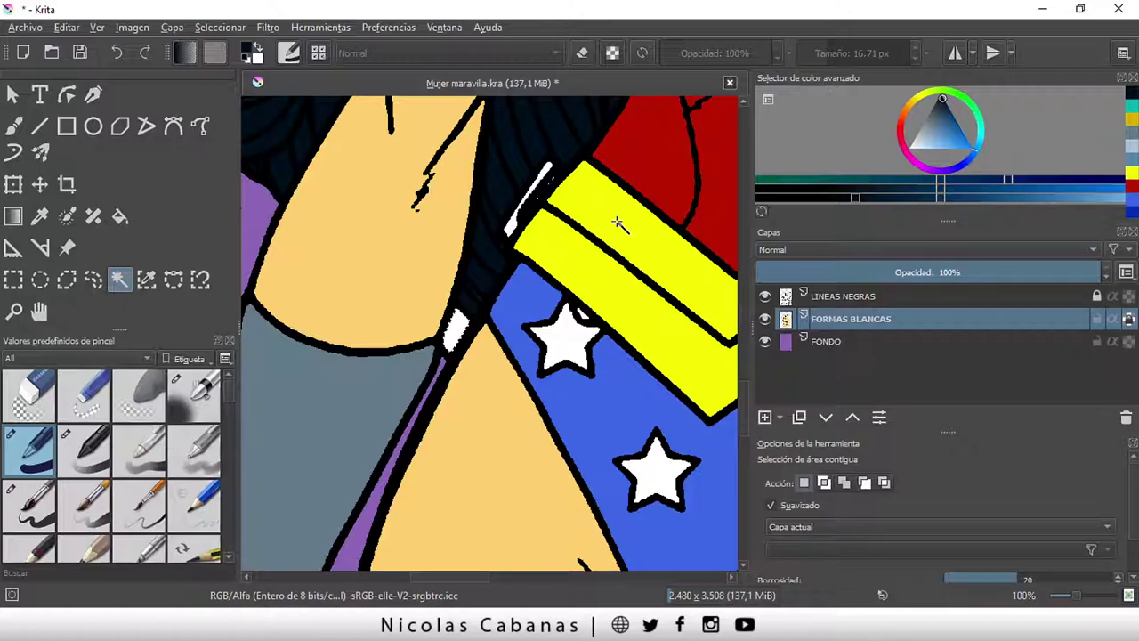
key(p)
click(614, 291)
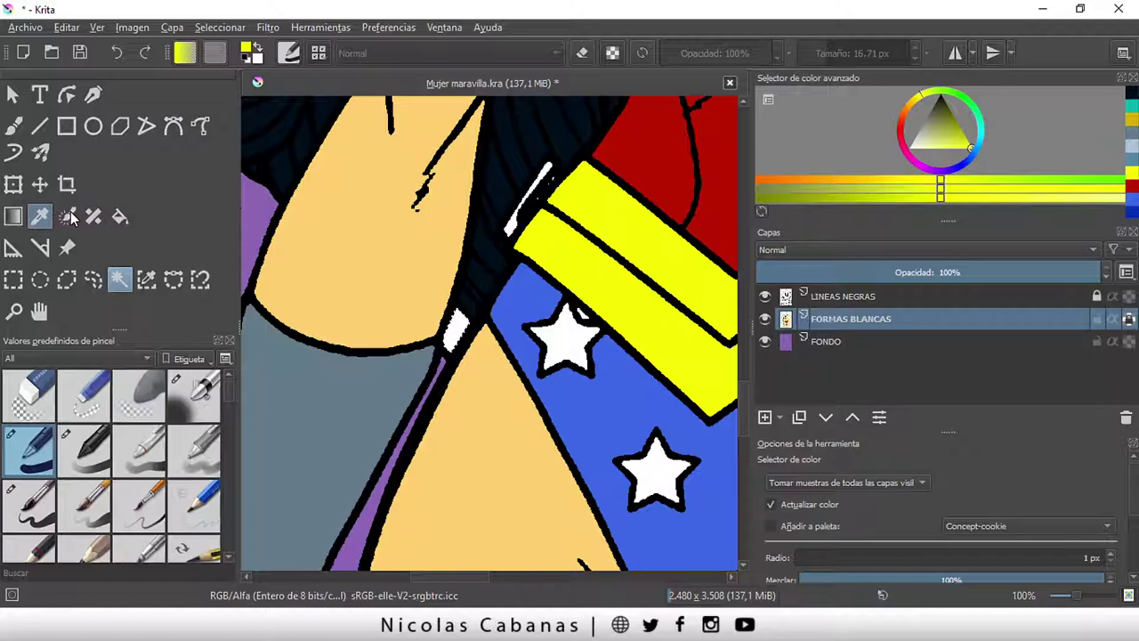
key(b)
mouse_move(450, 343)
mouse_down()
mouse_move(458, 308)
mouse_move(454, 327)
mouse_up()
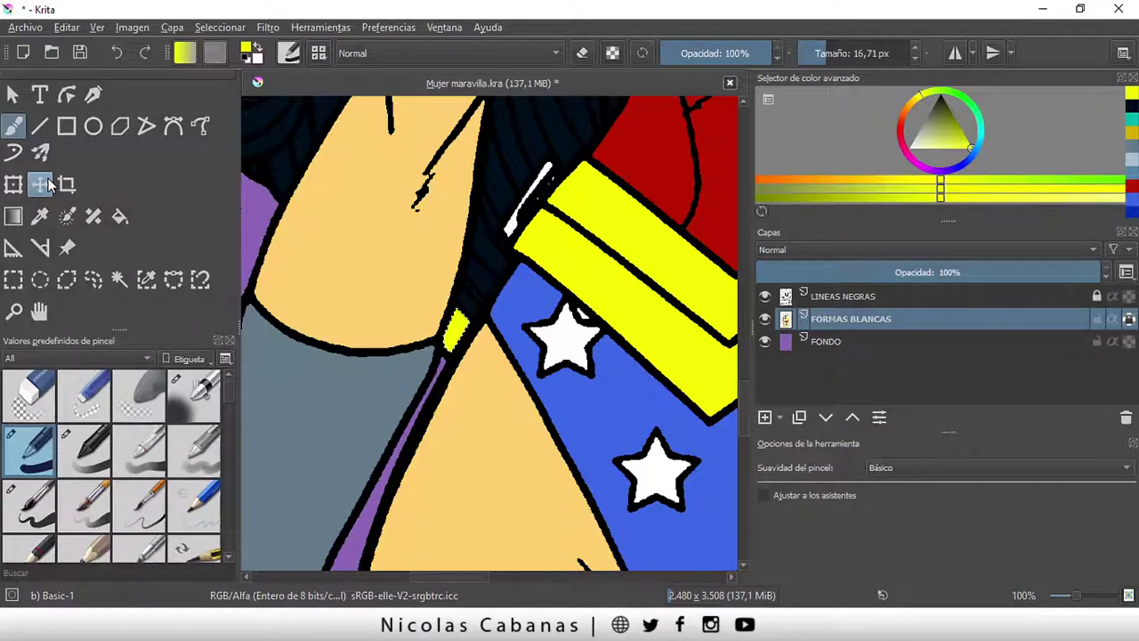
- Paint the white streak beside the dark hair yellow, then deselect and fit the illustration in view
click(119, 279)
scroll(591, 183, up, 2)
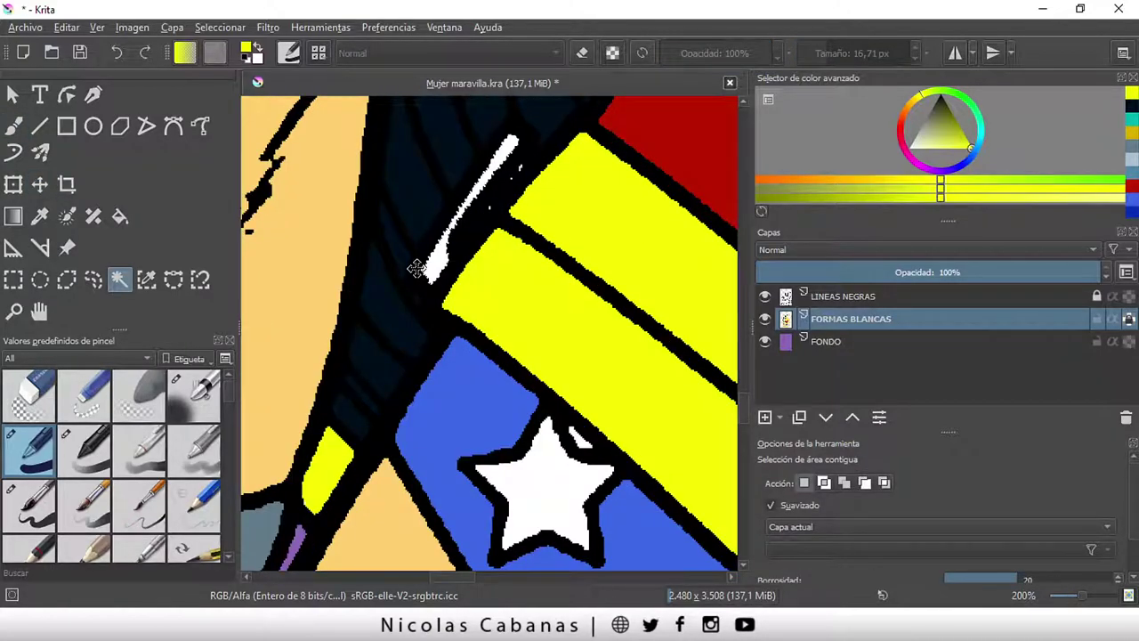
click(16, 129)
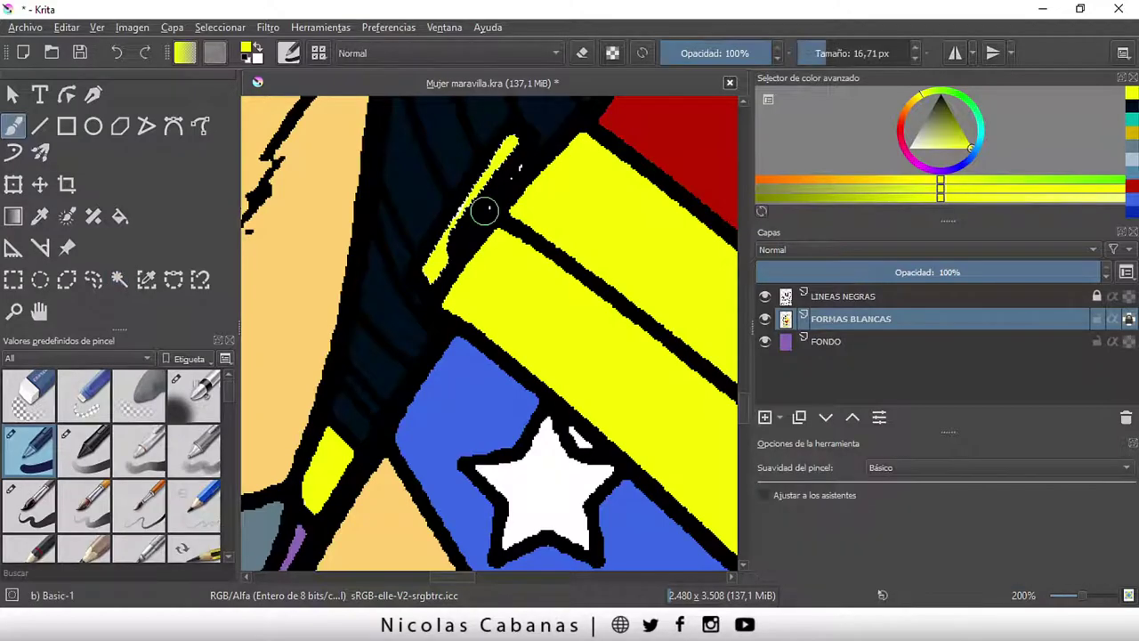
drag(512, 142, 431, 276)
click(220, 27)
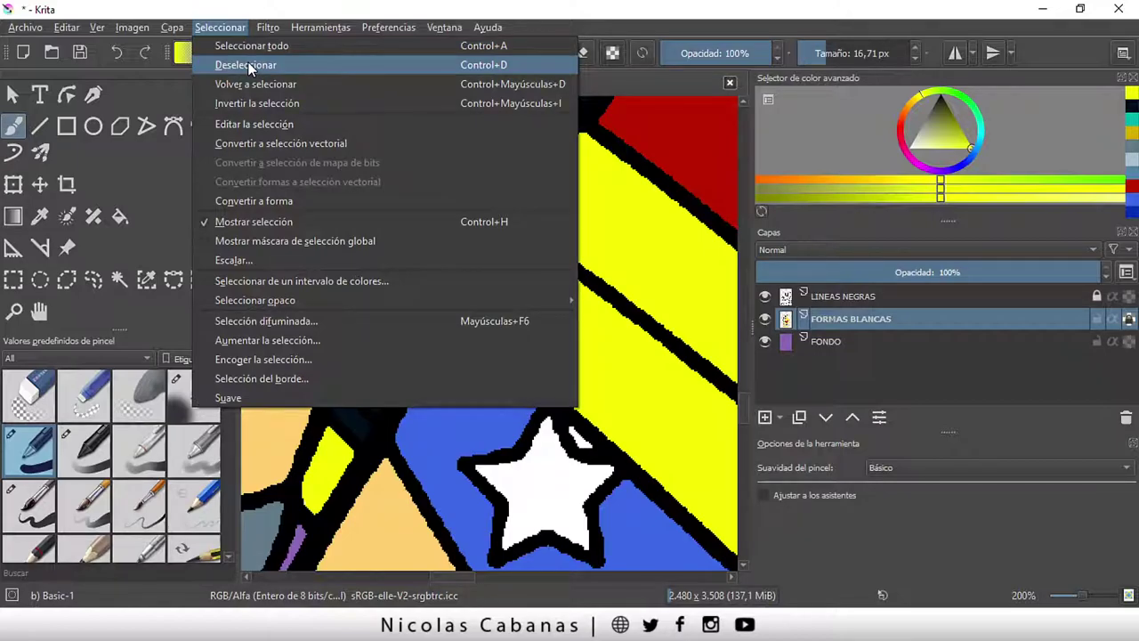
click(247, 65)
key(2)
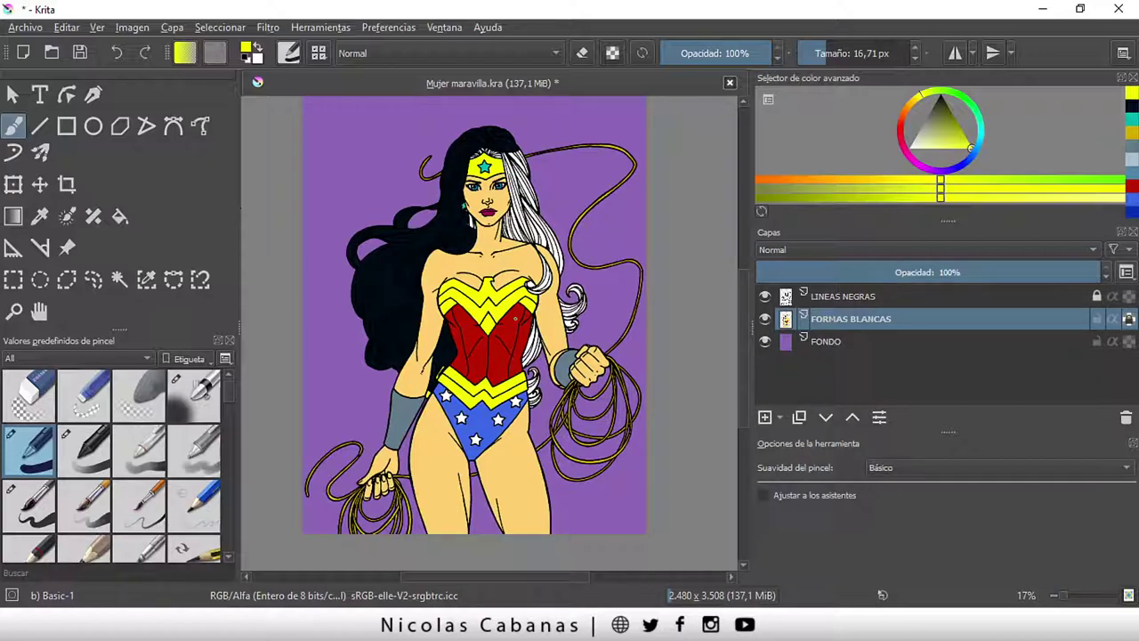
scroll(472, 440, up, 3)
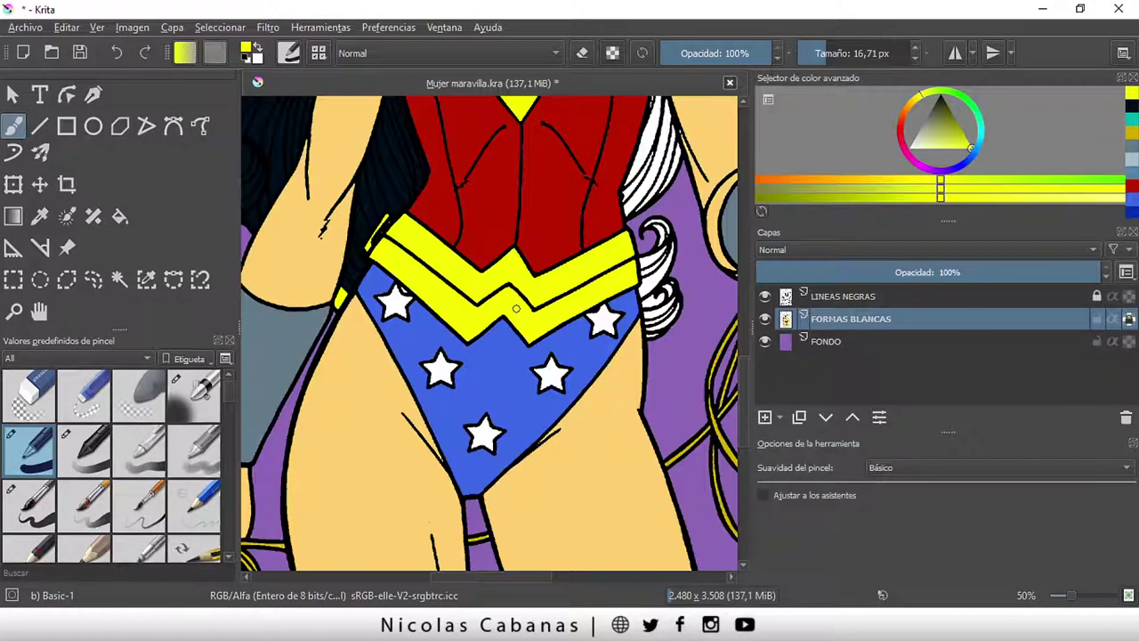
- Paint the white gap in the hair curl beside the chest emblem yellow, enlarging the brush for the last streak
drag(569, 194, 470, 461)
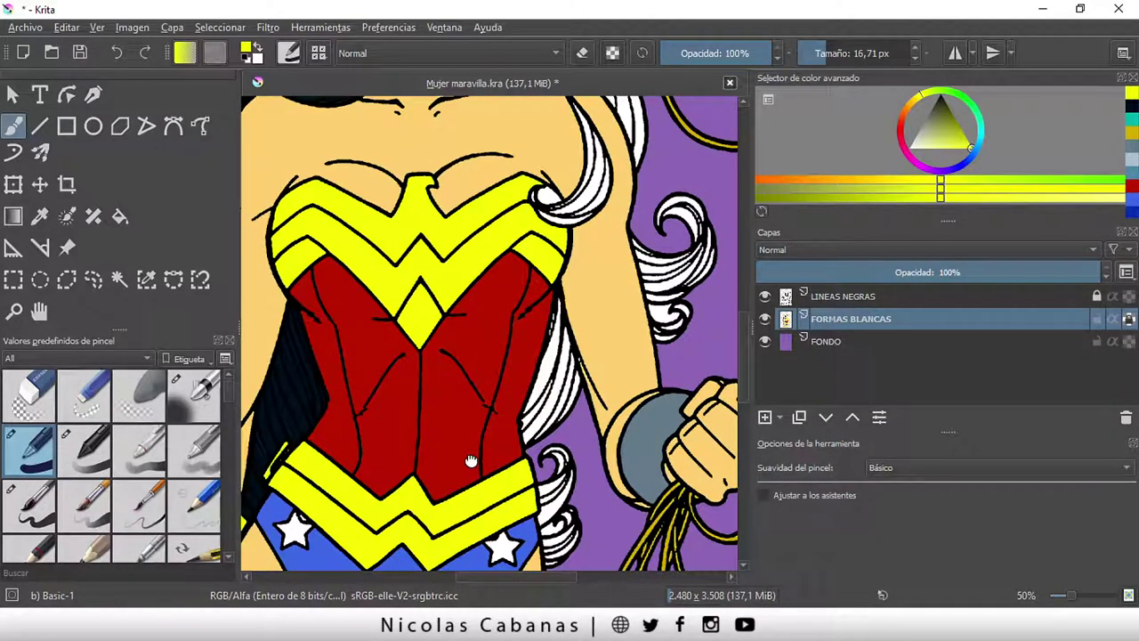
scroll(326, 325, up, 3)
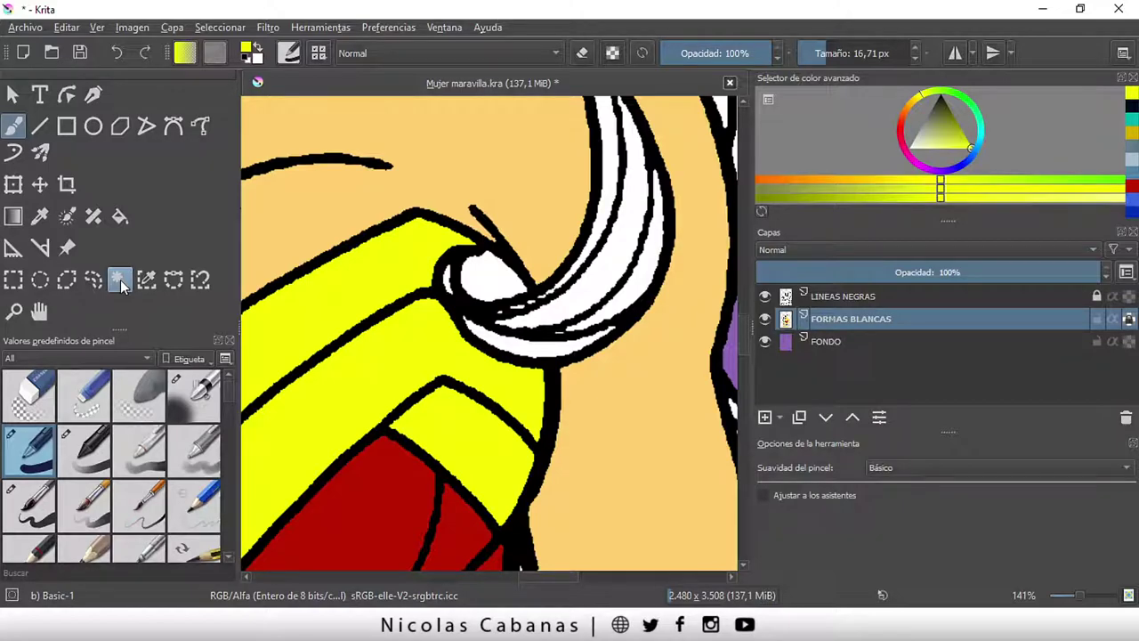
drag(470, 265, 512, 276)
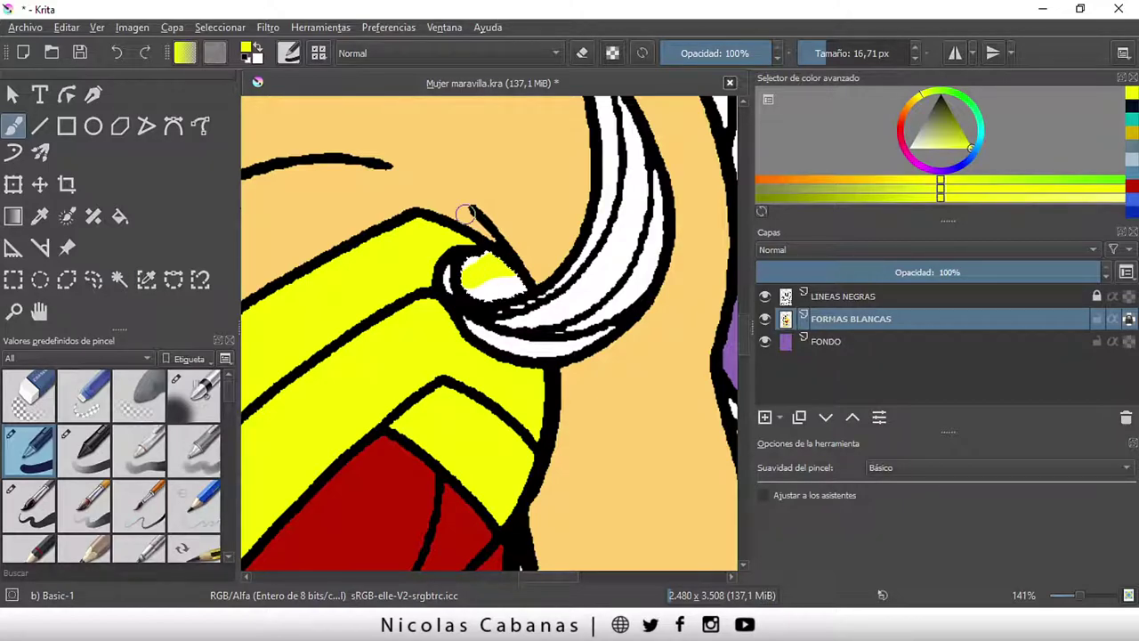
key(])
click(472, 286)
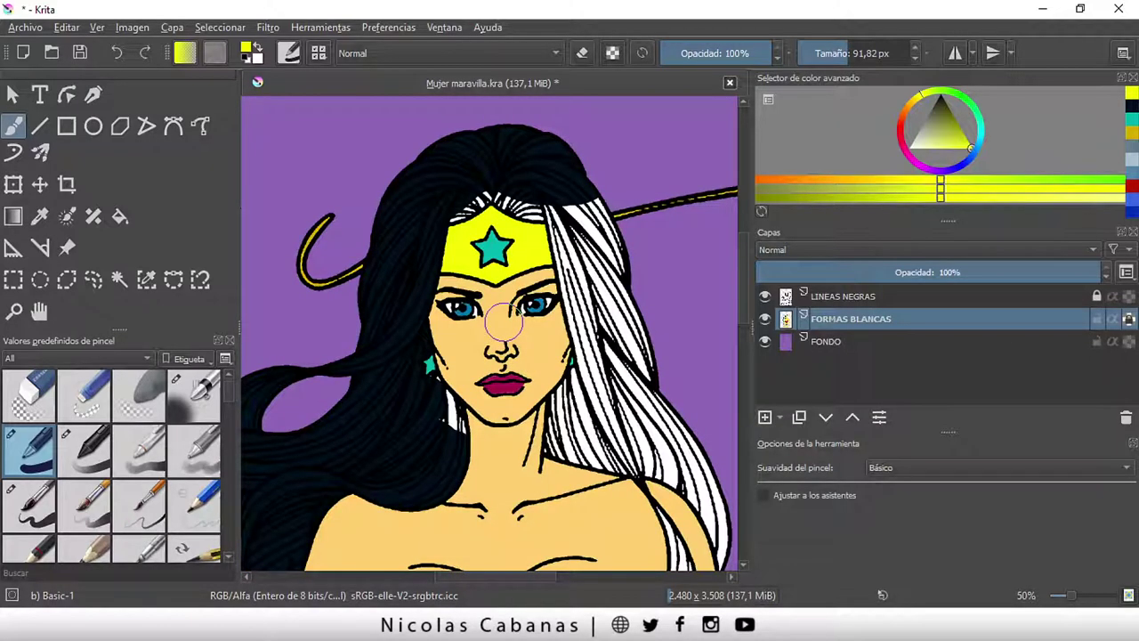
scroll(504, 322, down, 4)
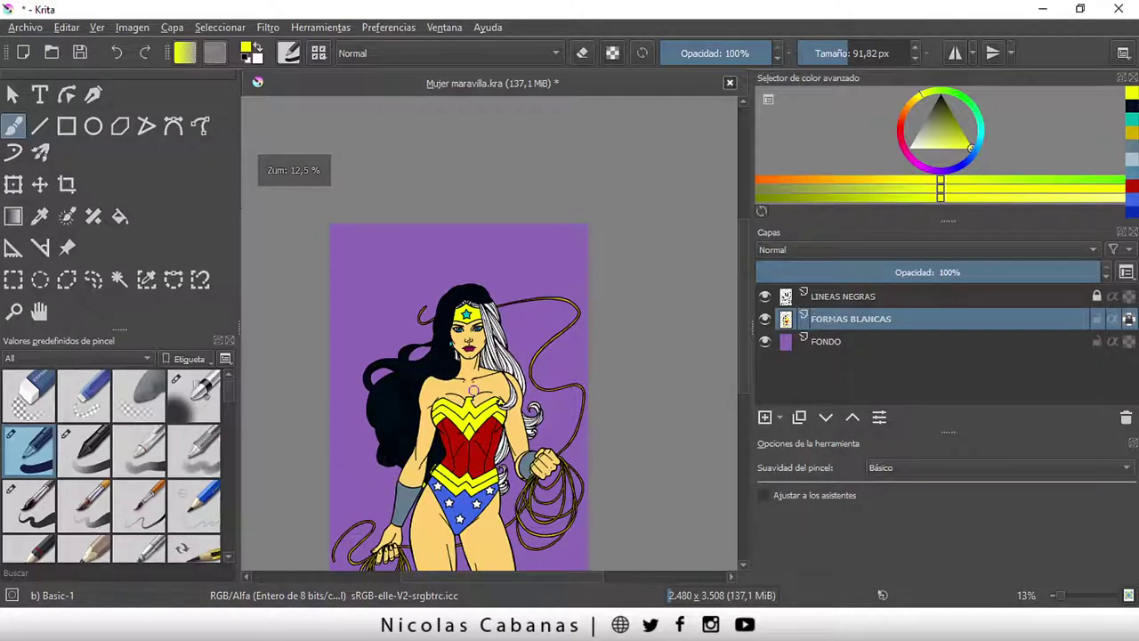
scroll(458, 299, up, 7)
- Undo the stray yellow below the earring and paint the white hair patch black instead
drag(457, 300, 465, 312)
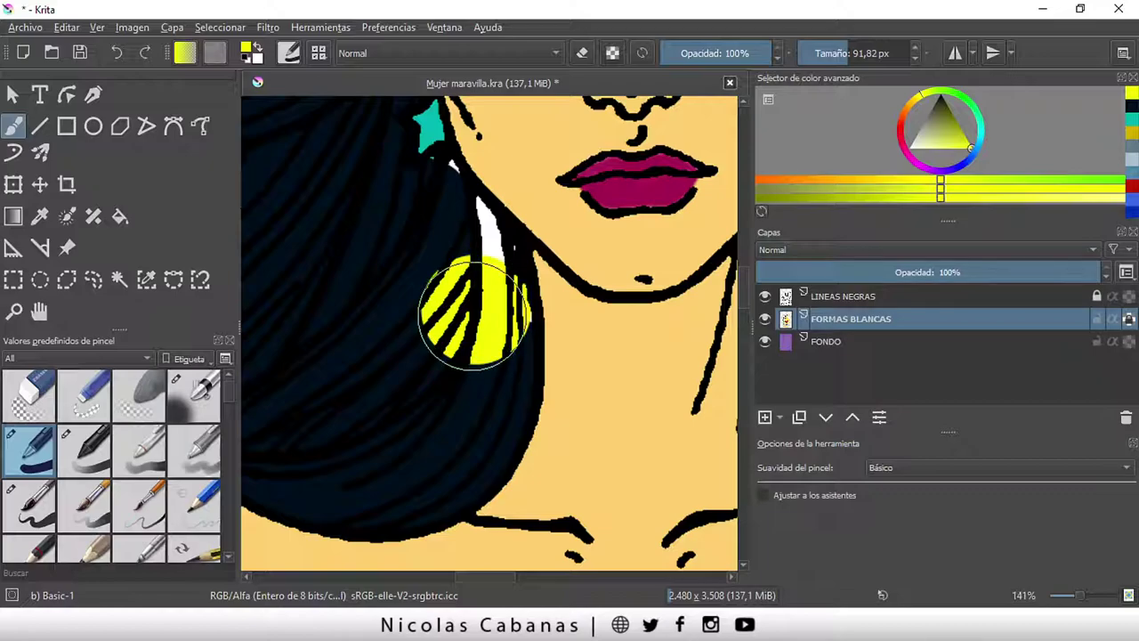
click(113, 54)
key(d)
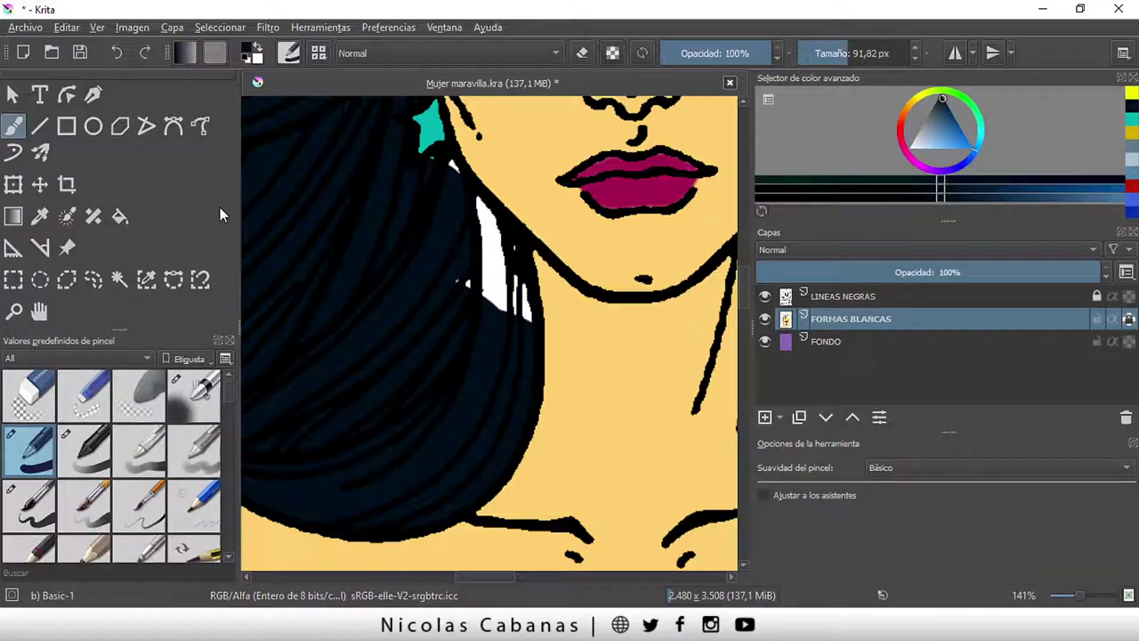
click(478, 315)
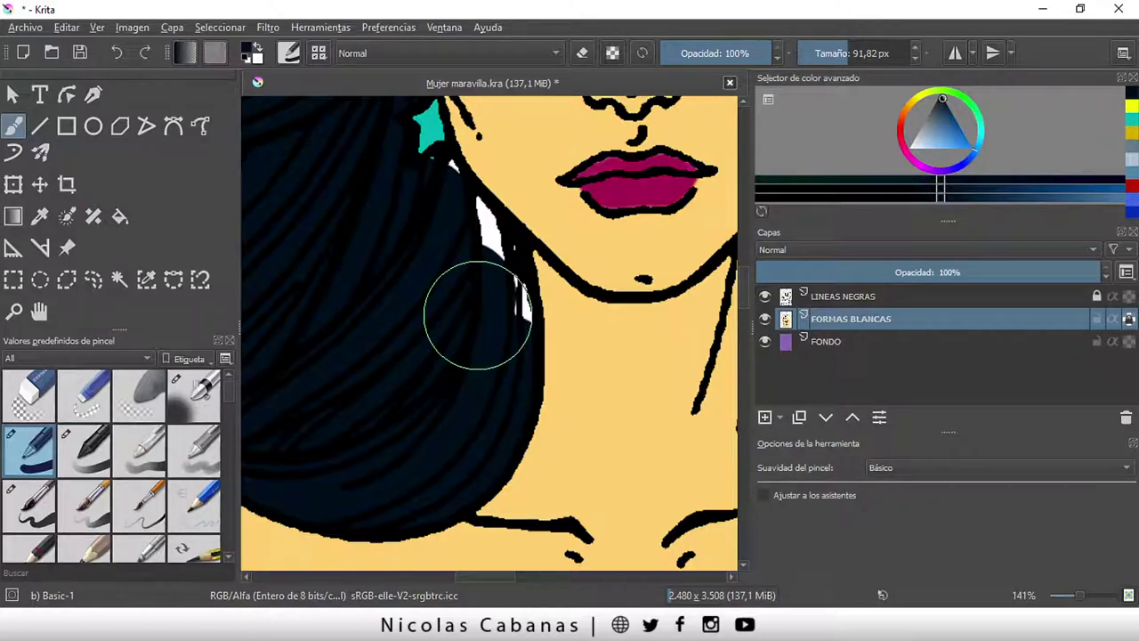
scroll(478, 315, up, 3)
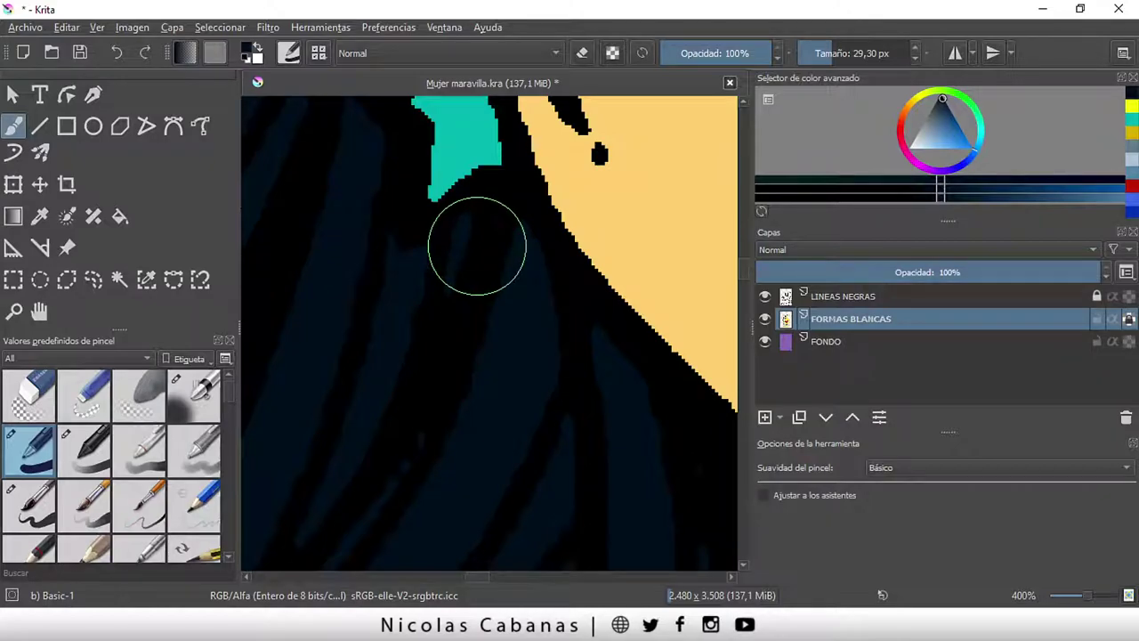
key(1)
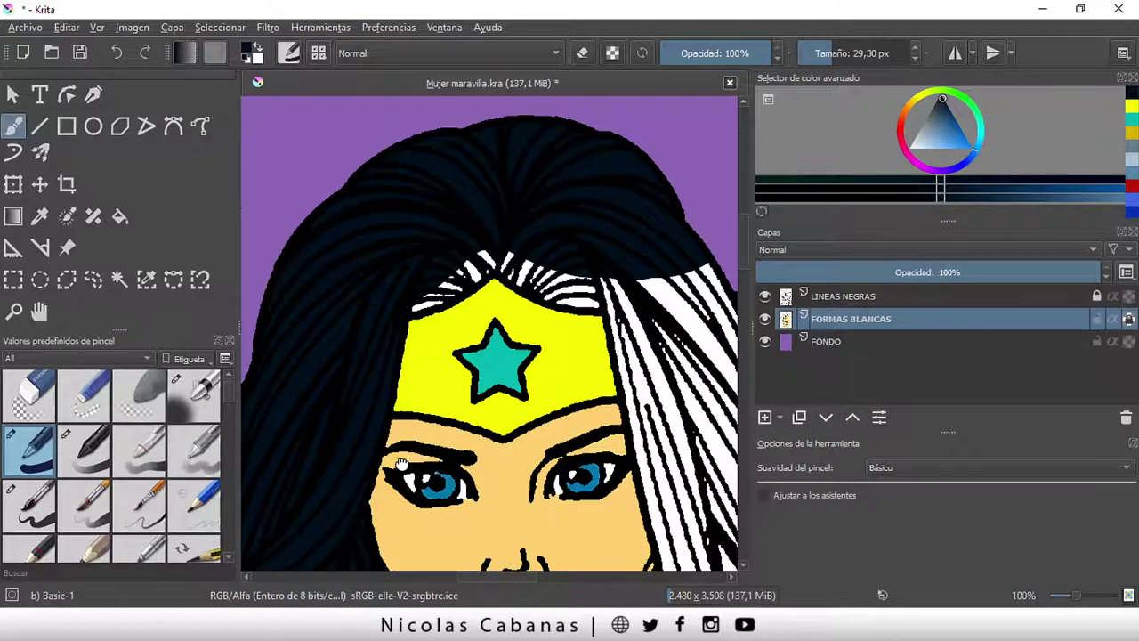
scroll(402, 463, up, 5)
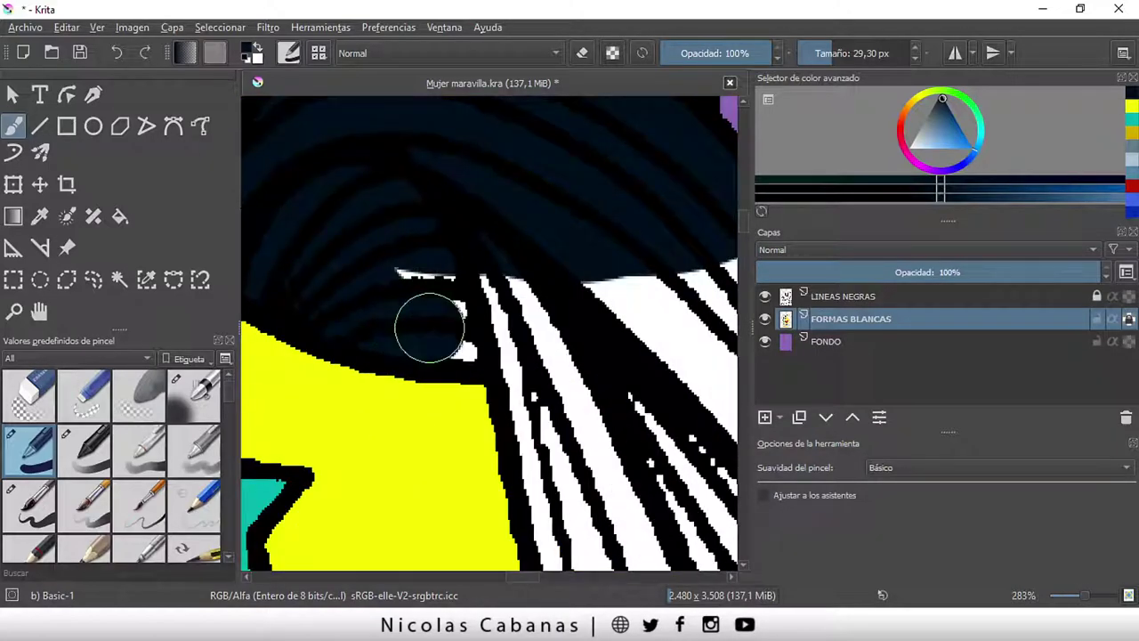
scroll(436, 209, down, 2)
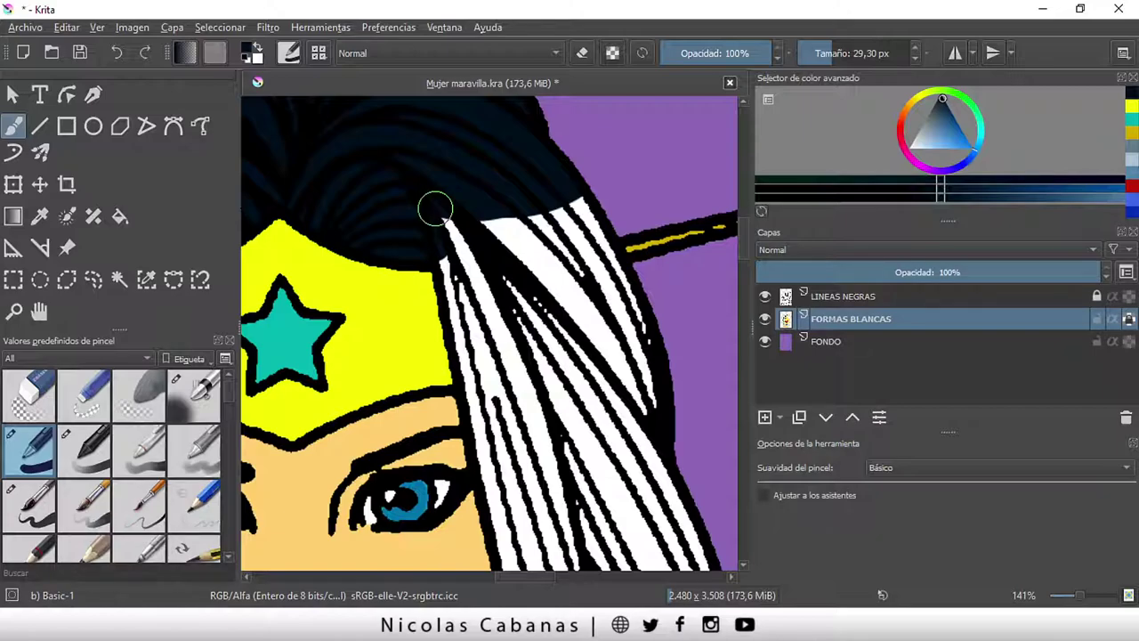
scroll(435, 209, down, 2)
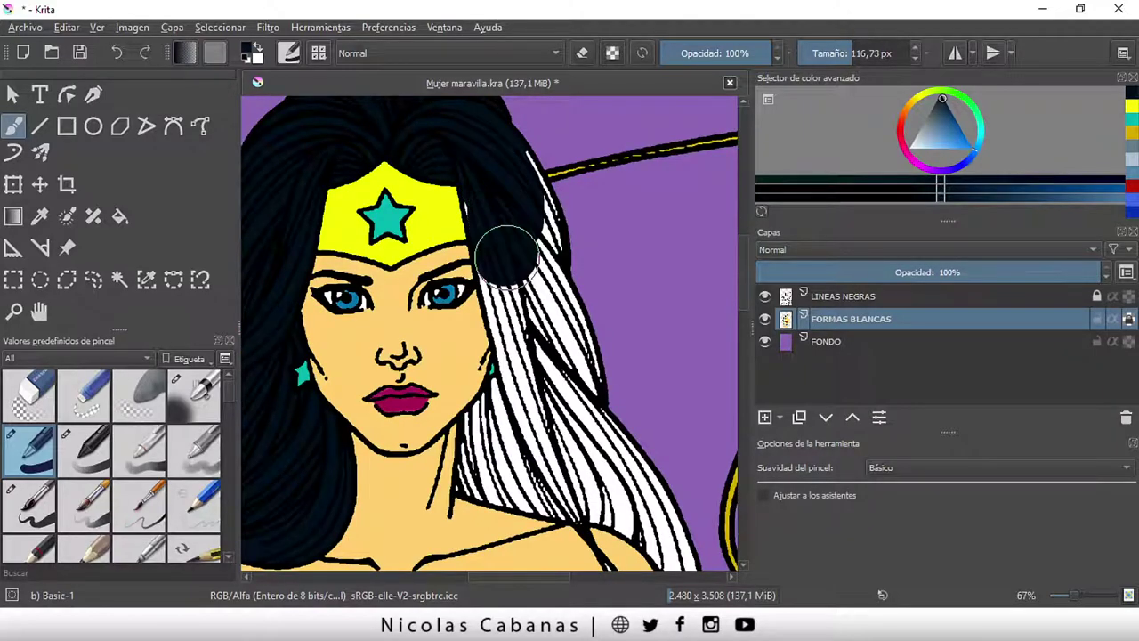
- Paint the white strands beside the headband and cheek dark navy down toward the neck, using a smaller brush
drag(506, 256, 523, 339)
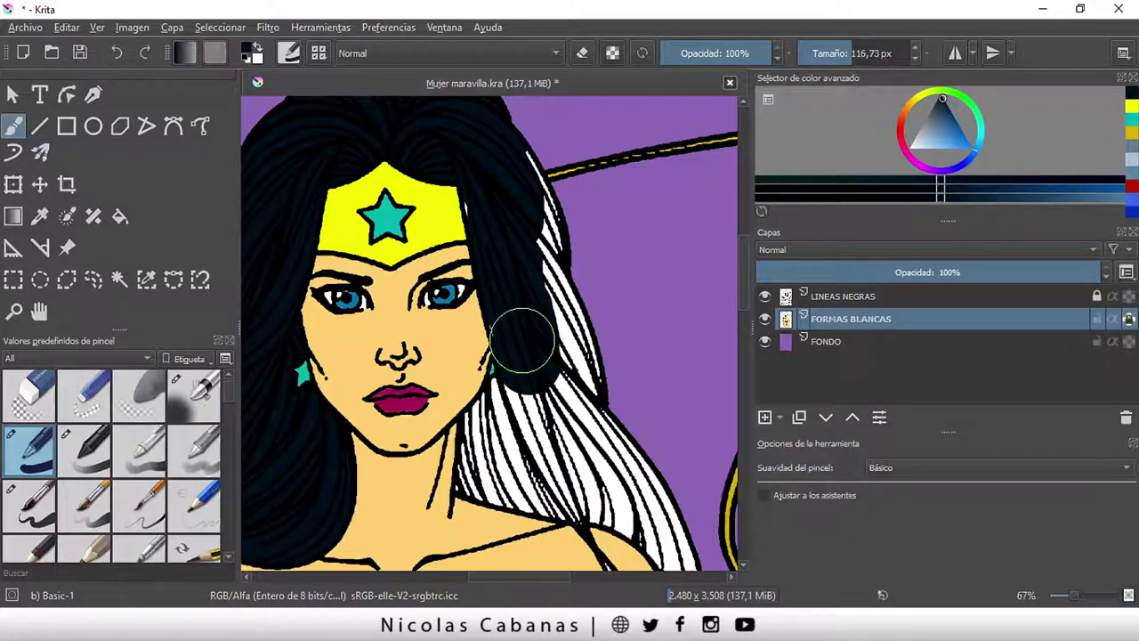
key(1)
key(bracketleft)
key(bracketleft)
key(bracketleft)
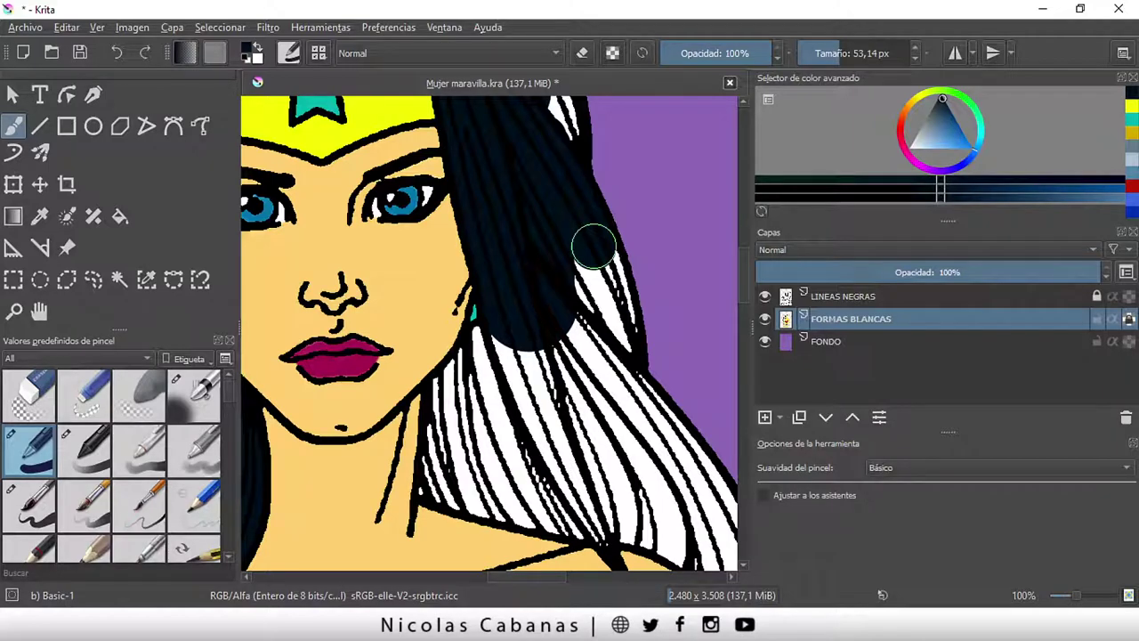
drag(593, 246, 578, 278)
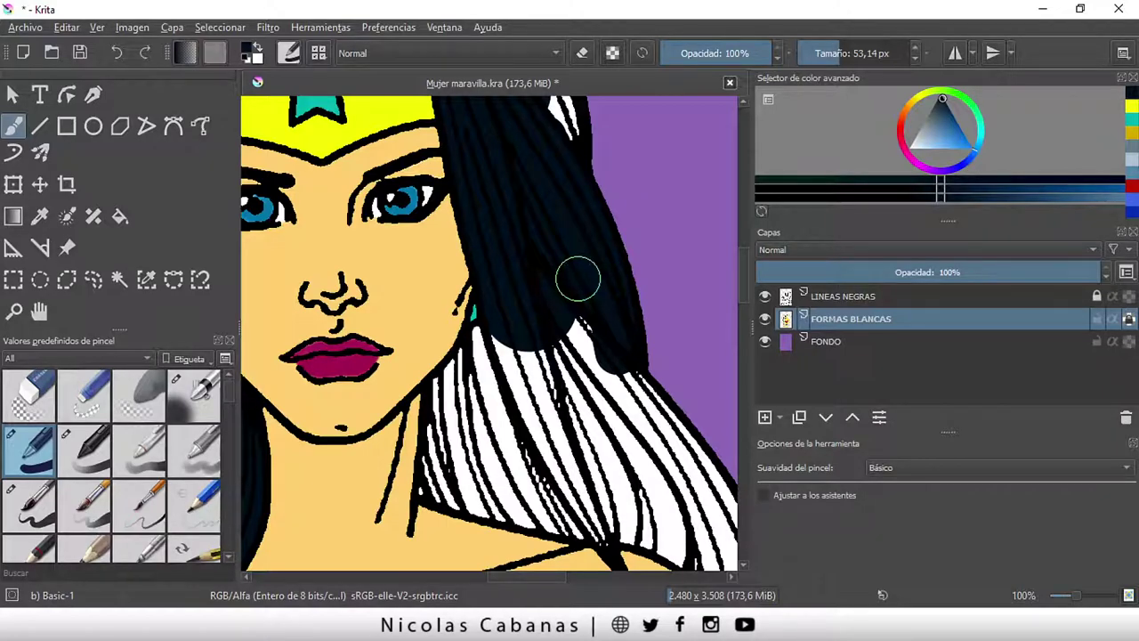
mouse_move(578, 280)
mouse_down()
mouse_move(580, 308)
mouse_move(500, 356)
mouse_up()
scroll(500, 356, up, 2)
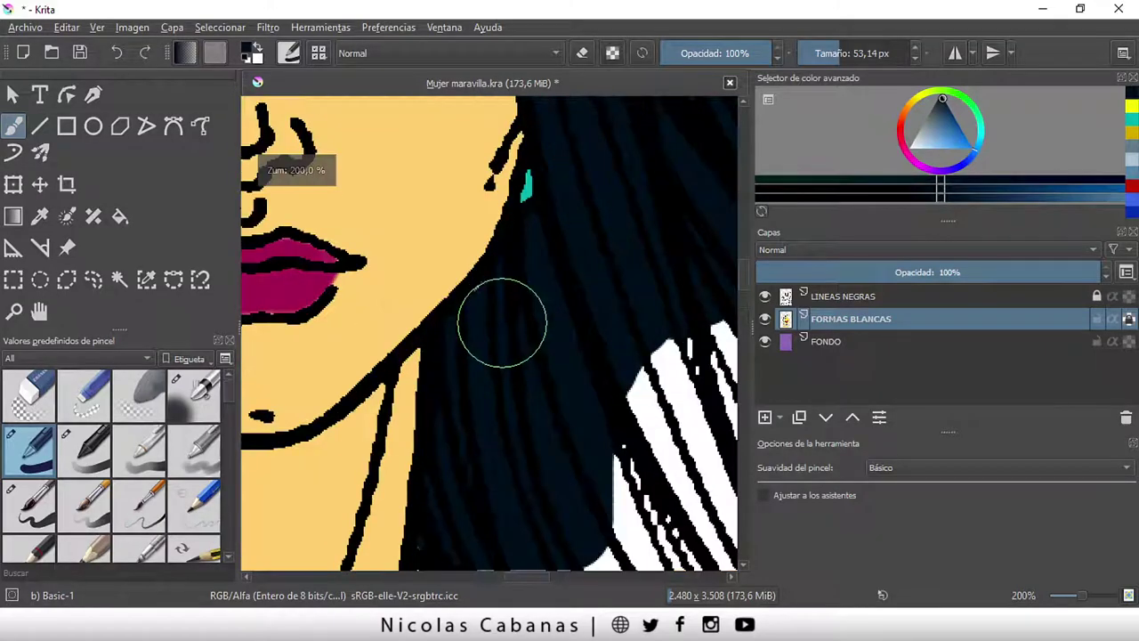
scroll(480, 338, down, 3)
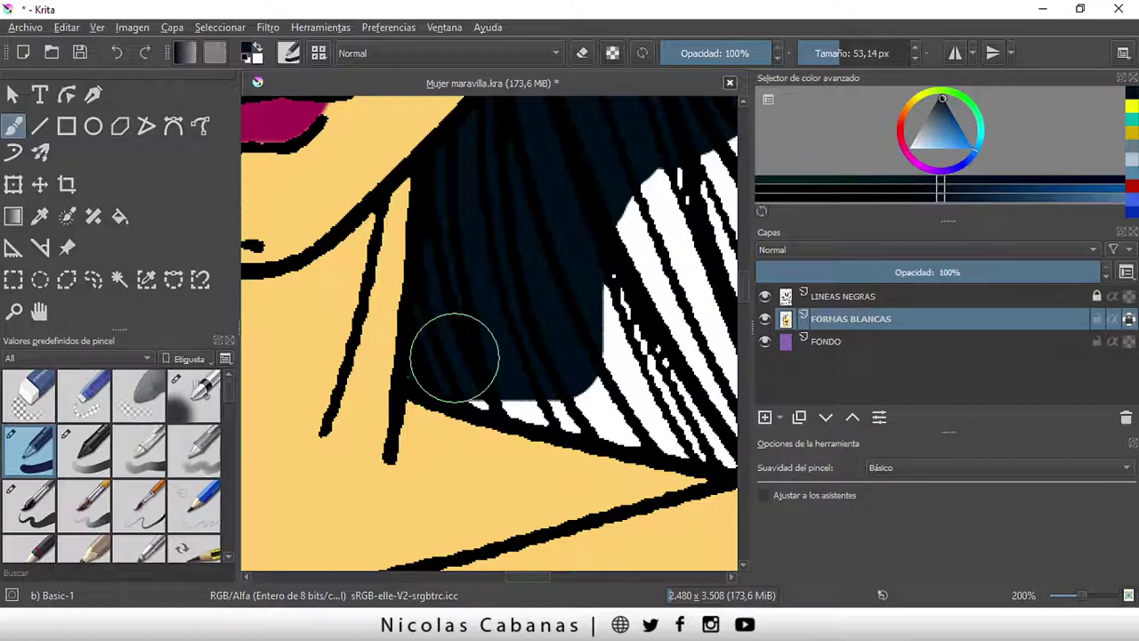
scroll(453, 348, down, 3)
drag(516, 400, 428, 401)
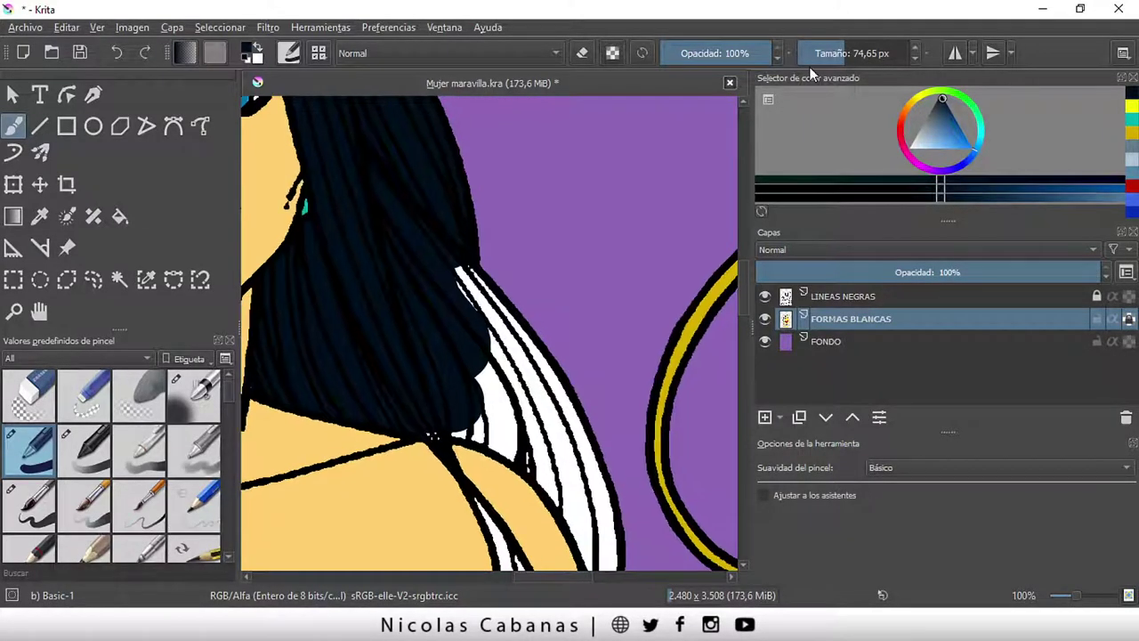
key(bracketleft)
scroll(437, 284, up, 1)
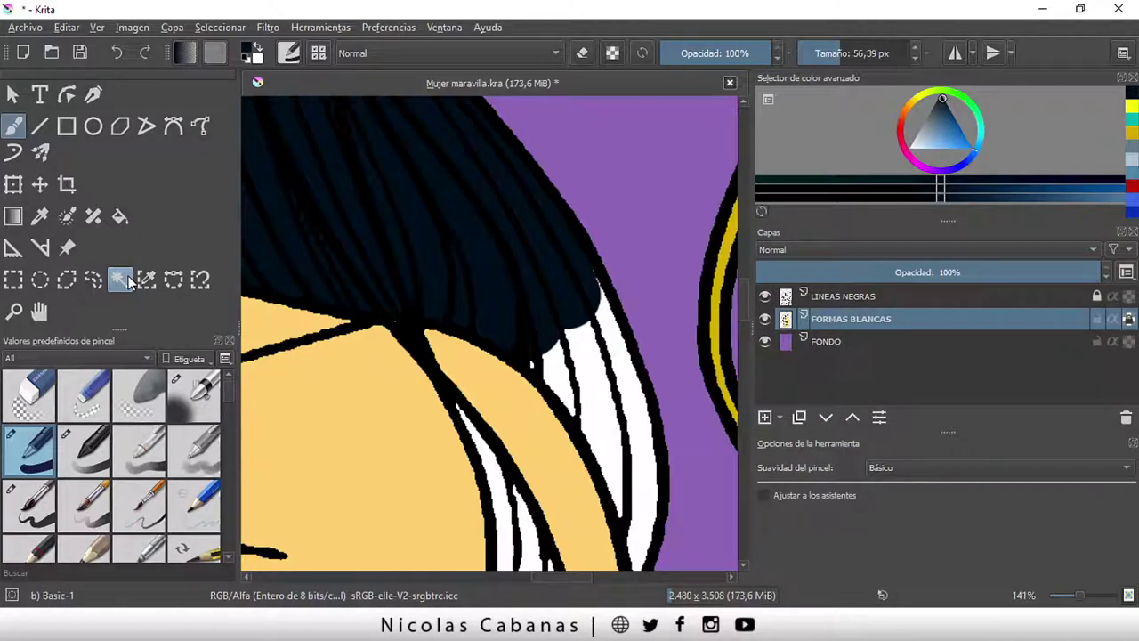
- Darken the top of the white hair strand and narrow the lower white highlight with a much smaller brush
click(122, 281)
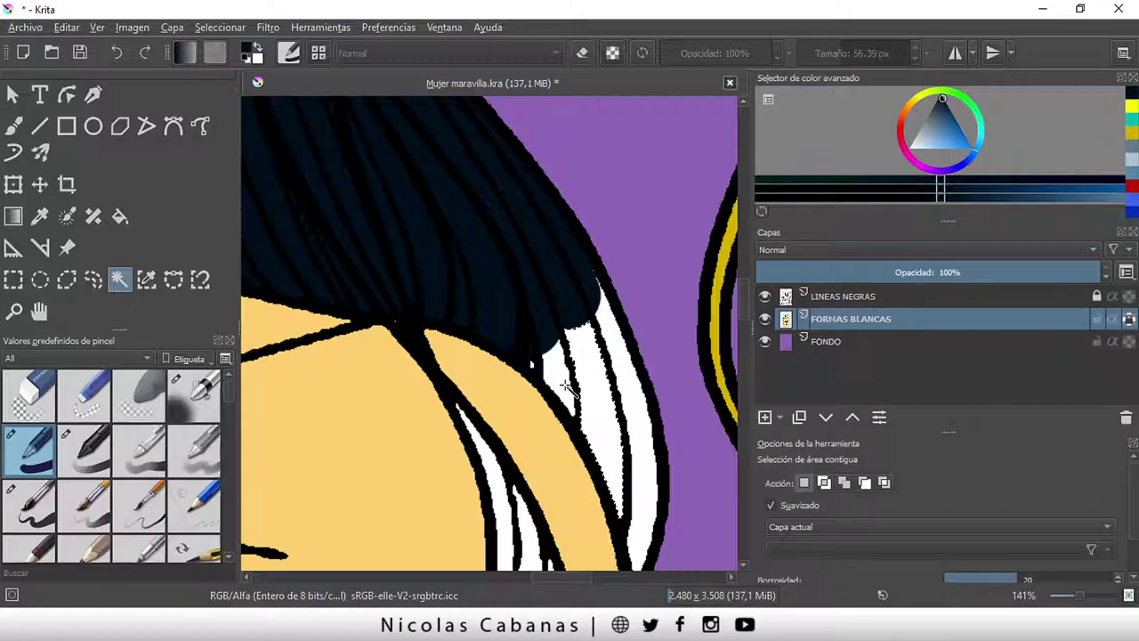
key(b)
scroll(564, 384, up, 2)
mouse_move(452, 172)
mouse_down()
mouse_move(488, 297)
mouse_move(467, 221)
mouse_up()
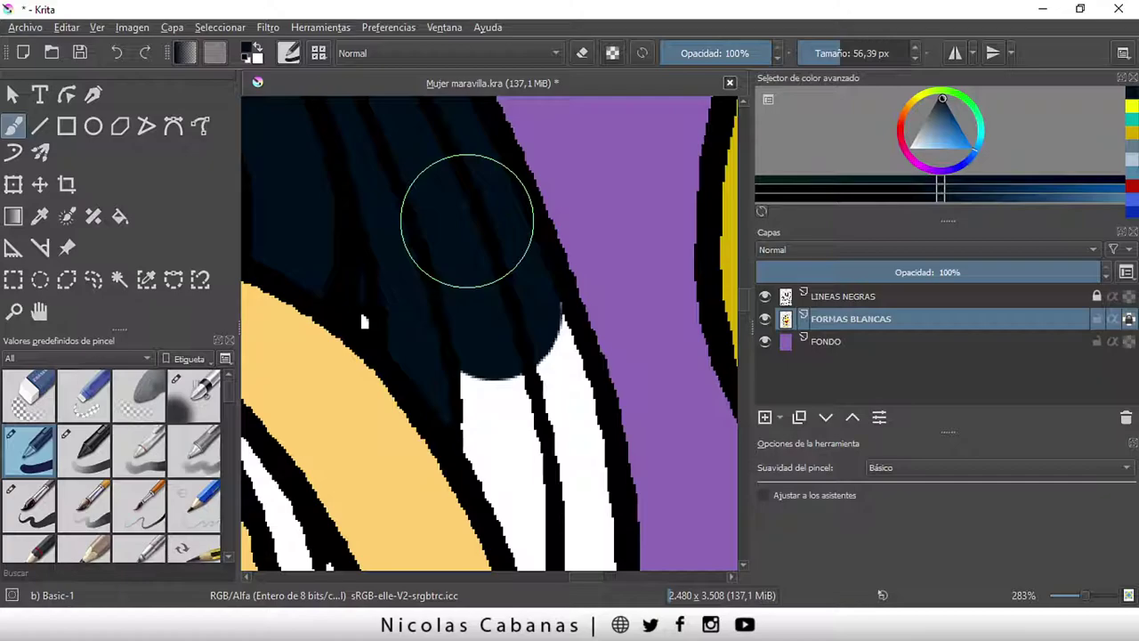
drag(846, 53, 819, 69)
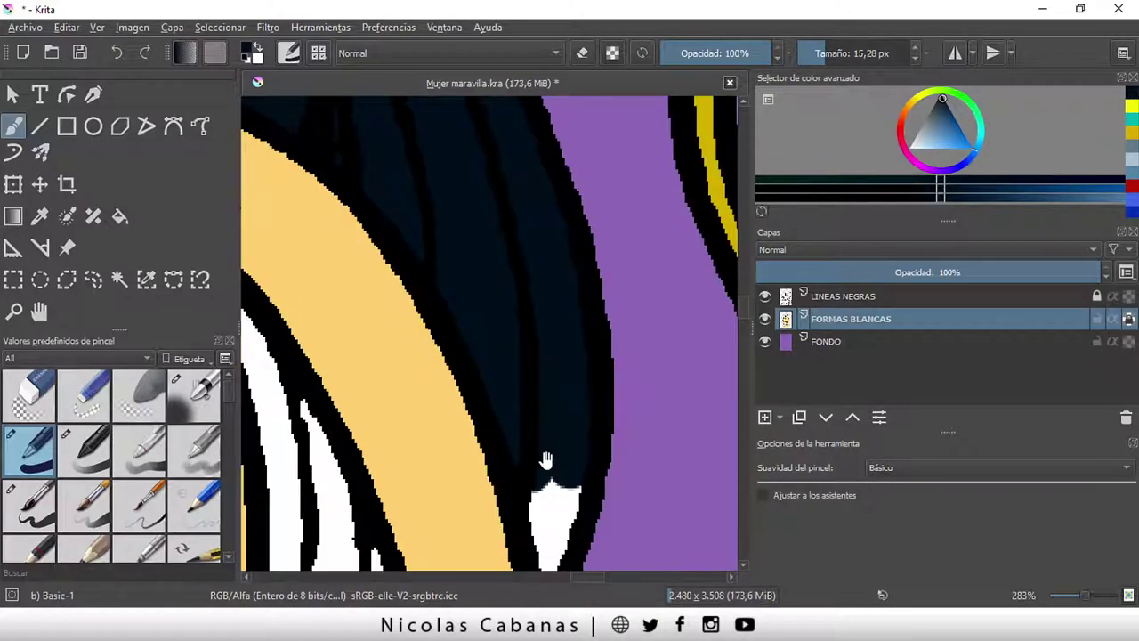
drag(545, 459, 533, 317)
mouse_move(555, 276)
mouse_down()
mouse_move(555, 406)
mouse_move(538, 329)
mouse_up()
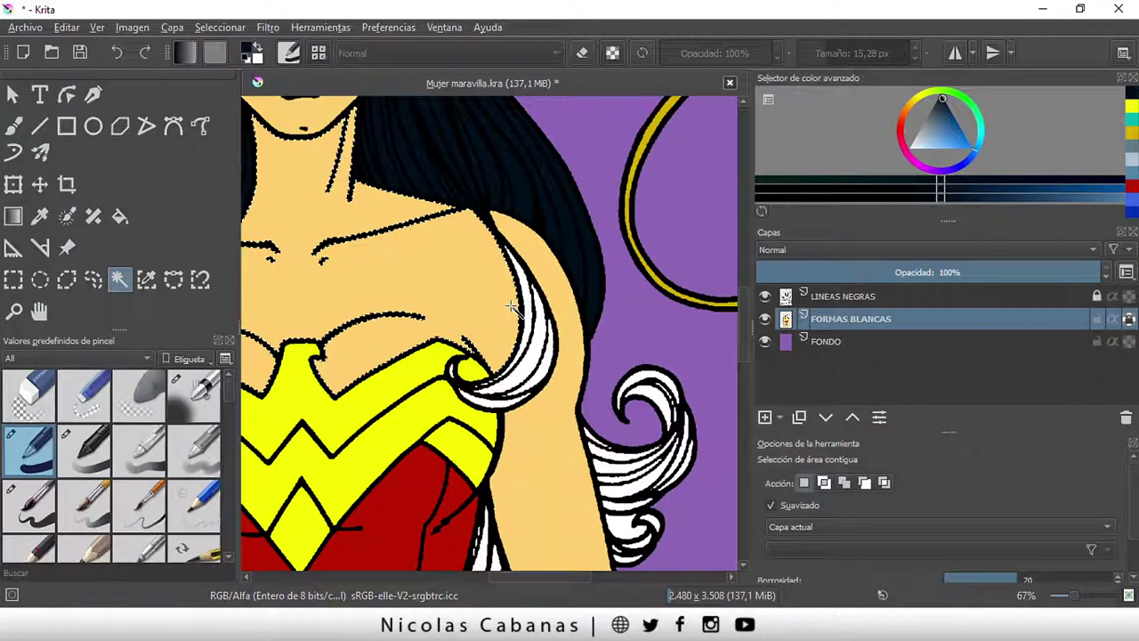
- Paint dark navy along the gap in the hair crescent's outline
click(222, 28)
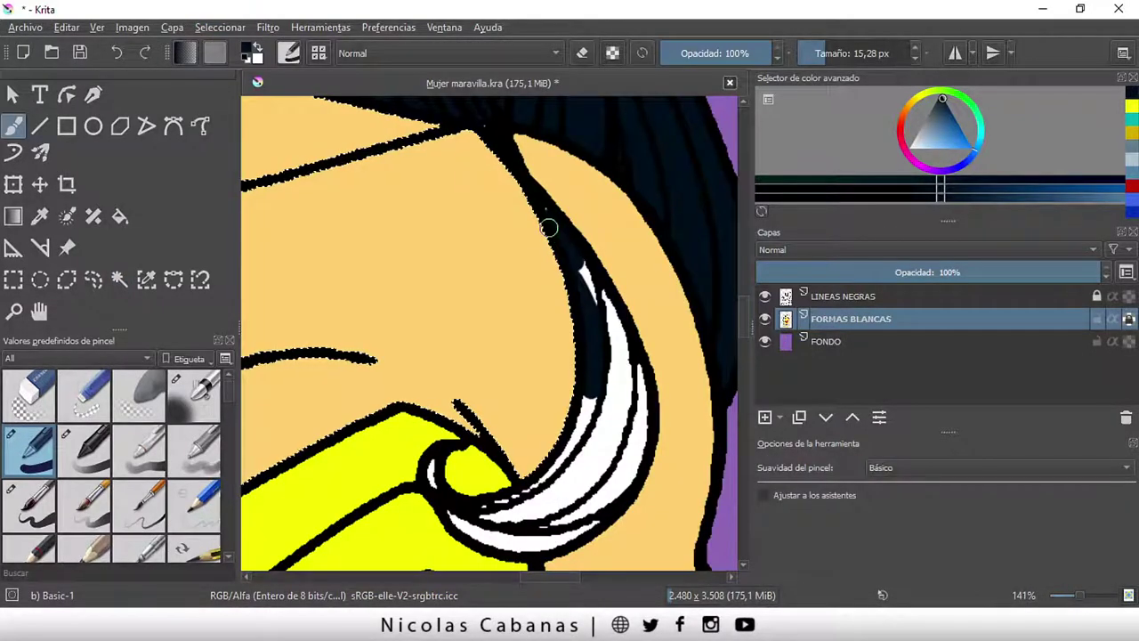
drag(548, 228, 605, 305)
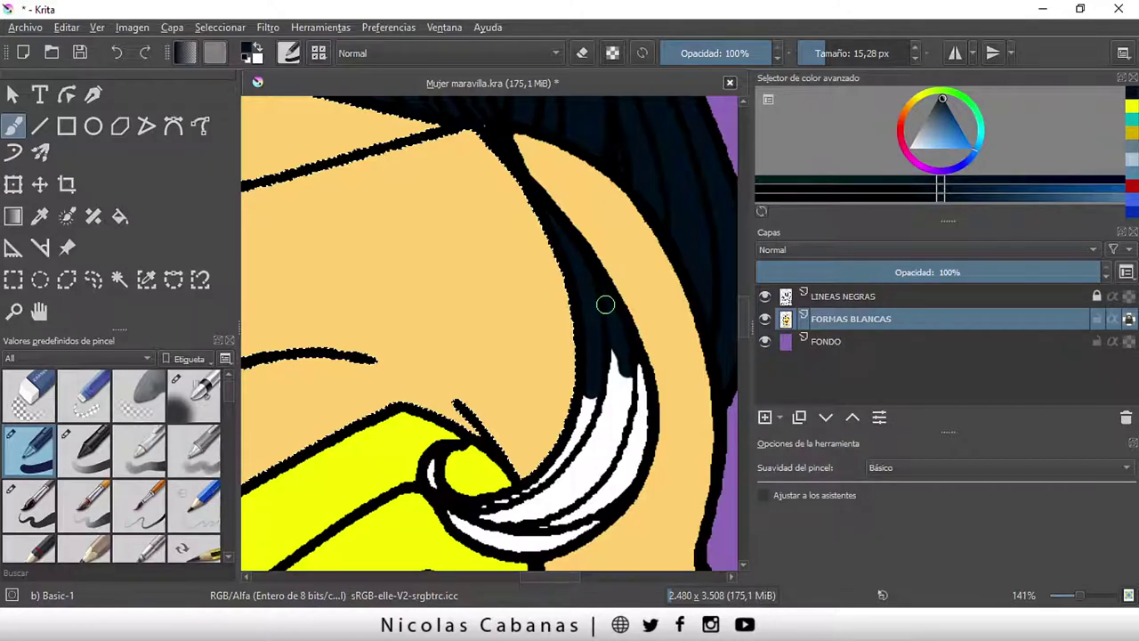
scroll(605, 305, down, 4)
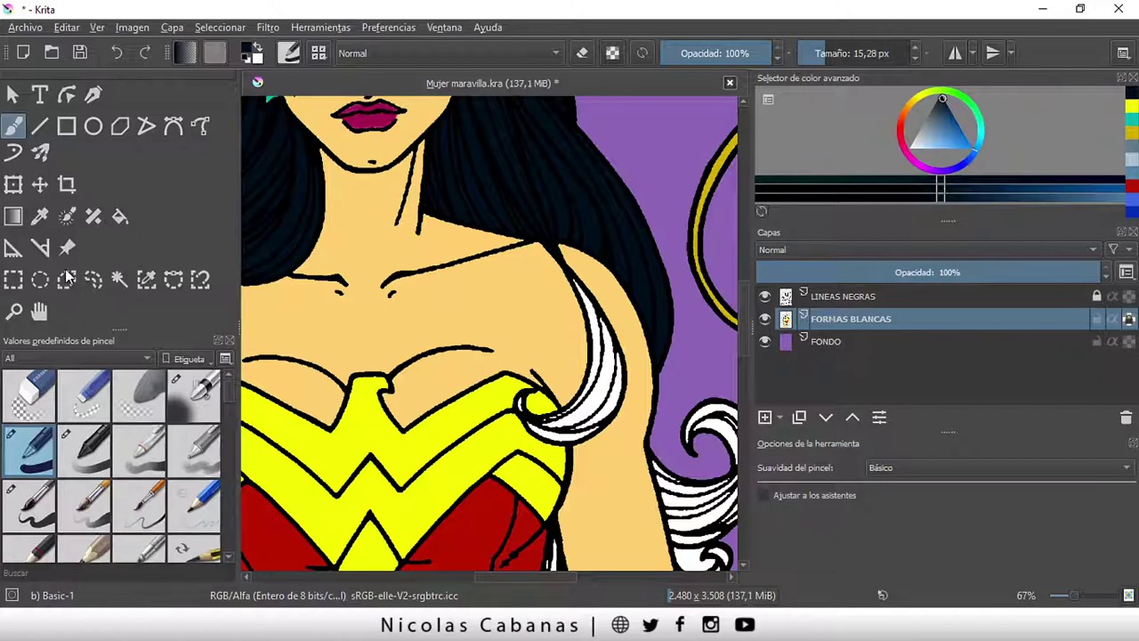
- Magic-wand the white hair crescent and its inner strip, fill them dark navy, then deselect
click(119, 279)
scroll(629, 334, up, 4)
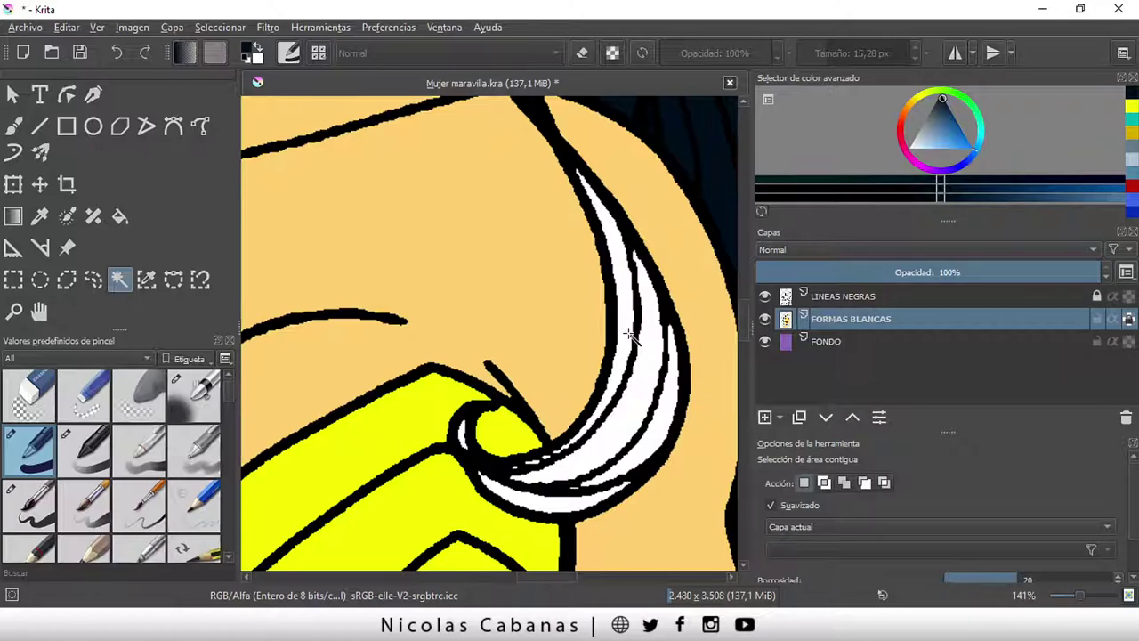
click(628, 334)
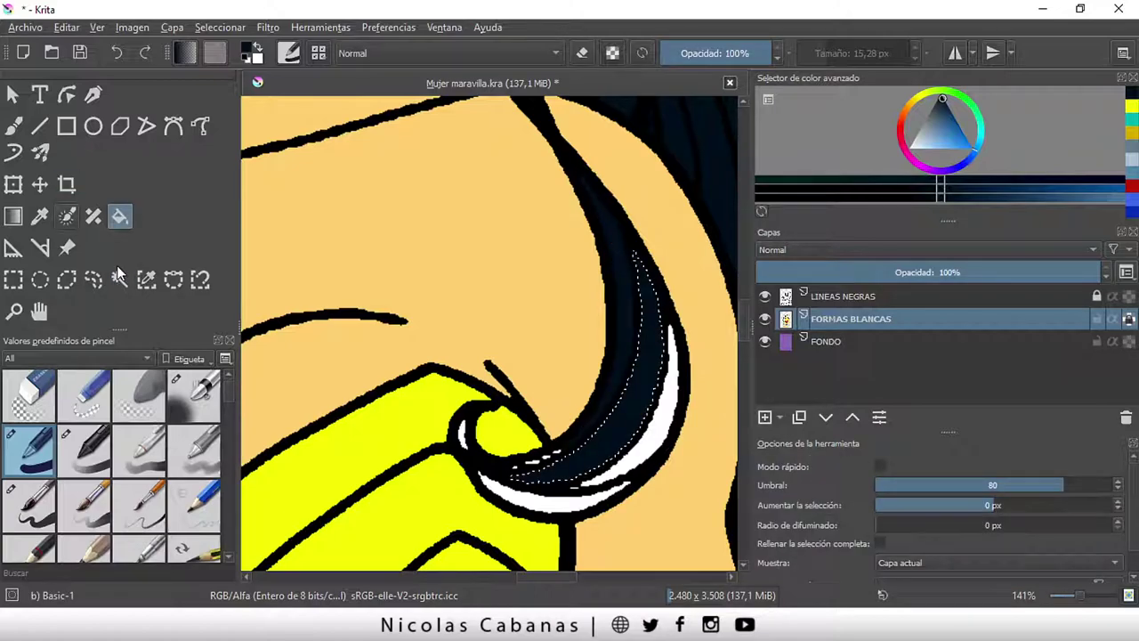
click(628, 436)
key(ctrl+shift+a)
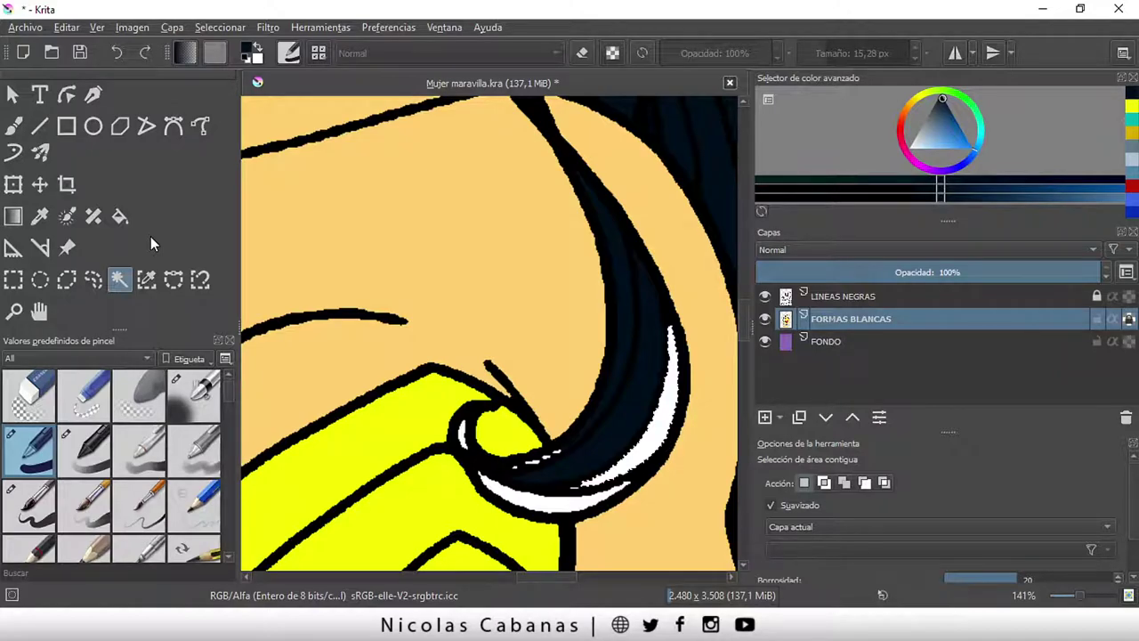
key(shift+BackSpace)
key(b)
click(233, 25)
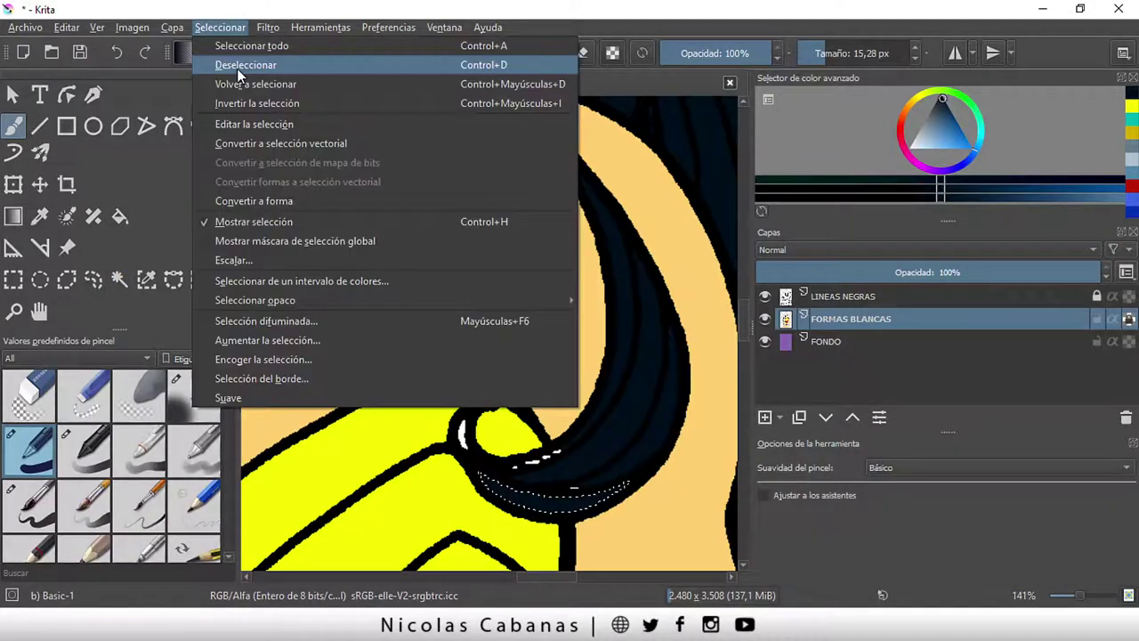
click(237, 68)
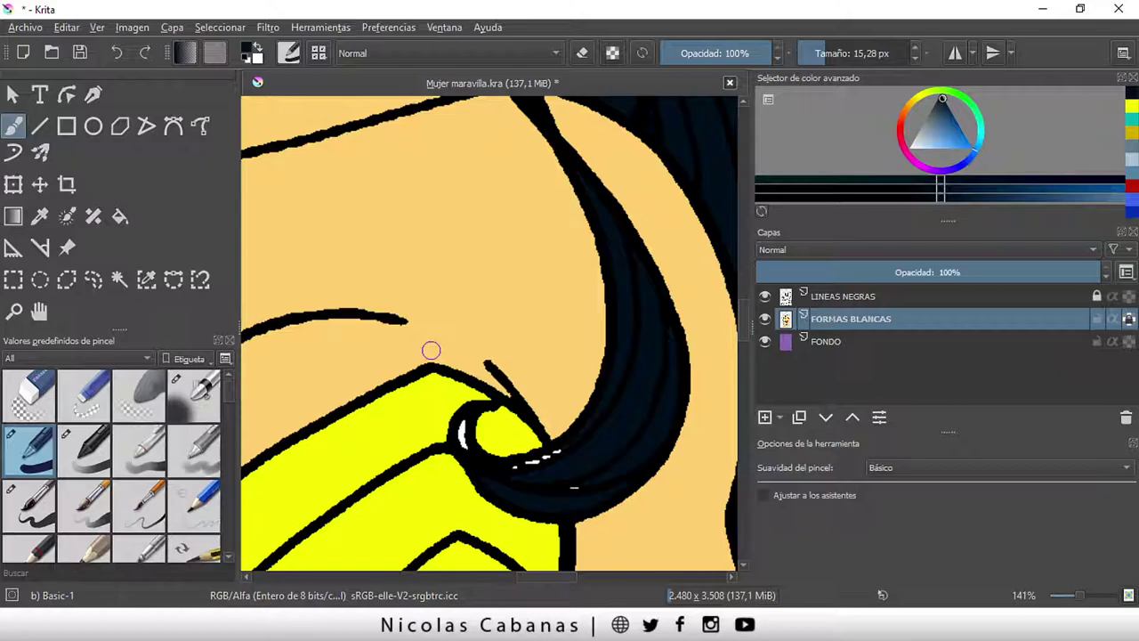
- Save the illustration and select the white area at the top of the hair swirl
scroll(431, 349, up, 2)
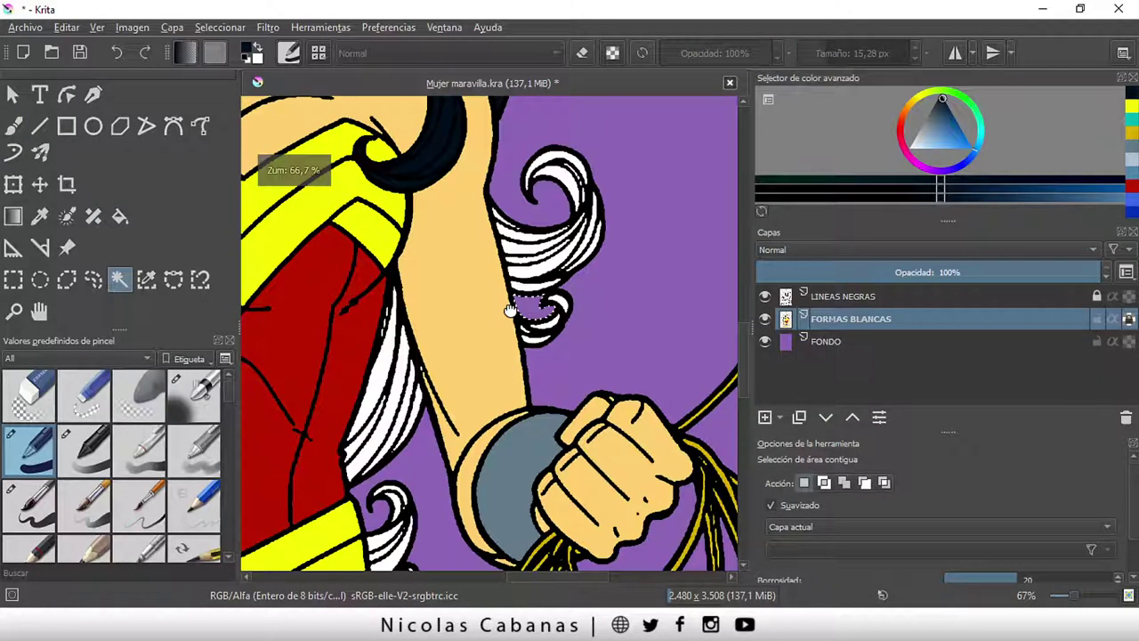
scroll(509, 309, up, 3)
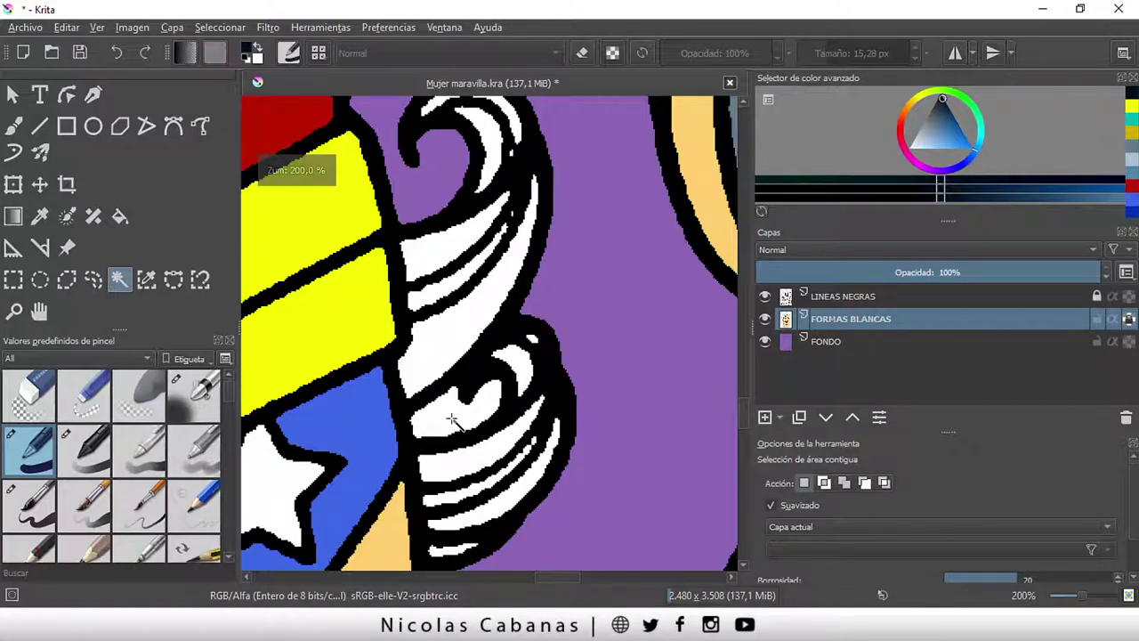
key(ctrl+s)
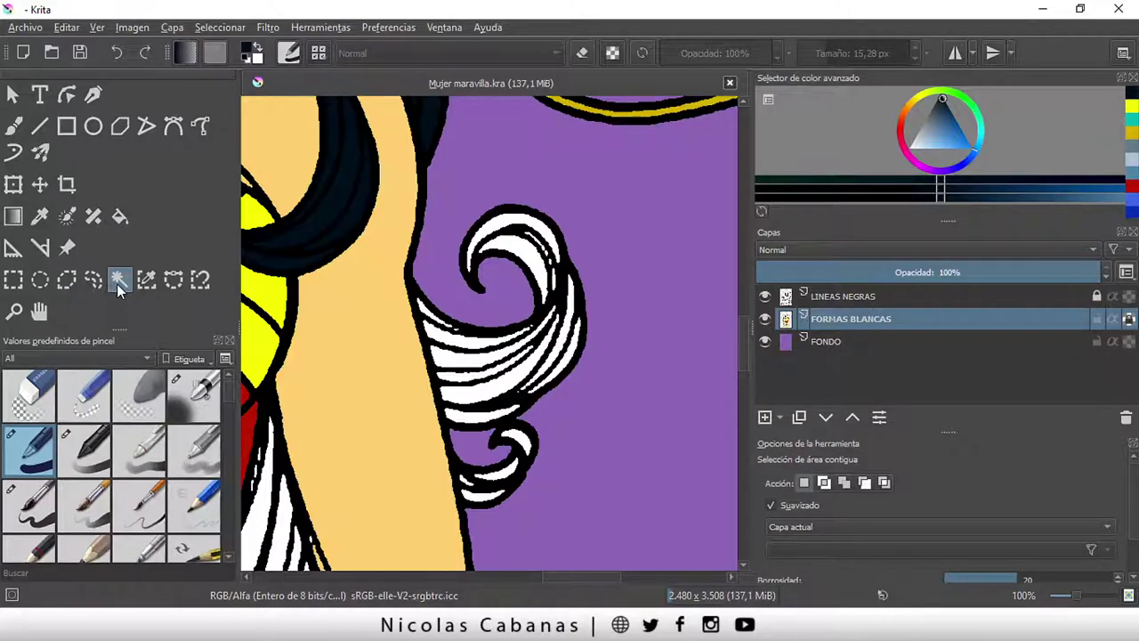
click(525, 233)
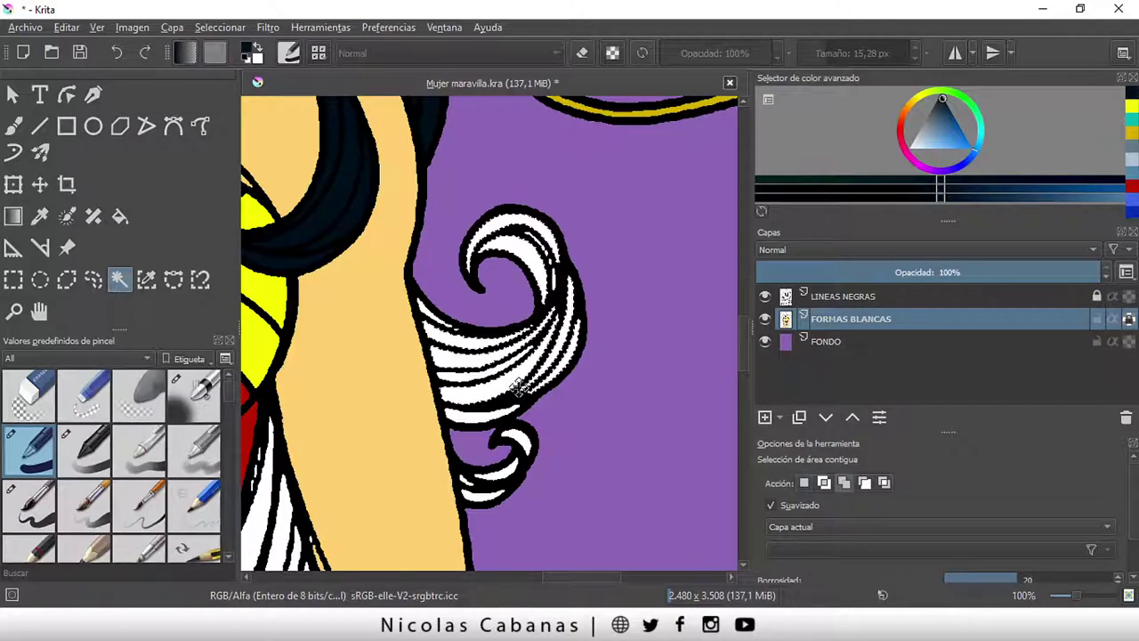
scroll(485, 414, up, 1)
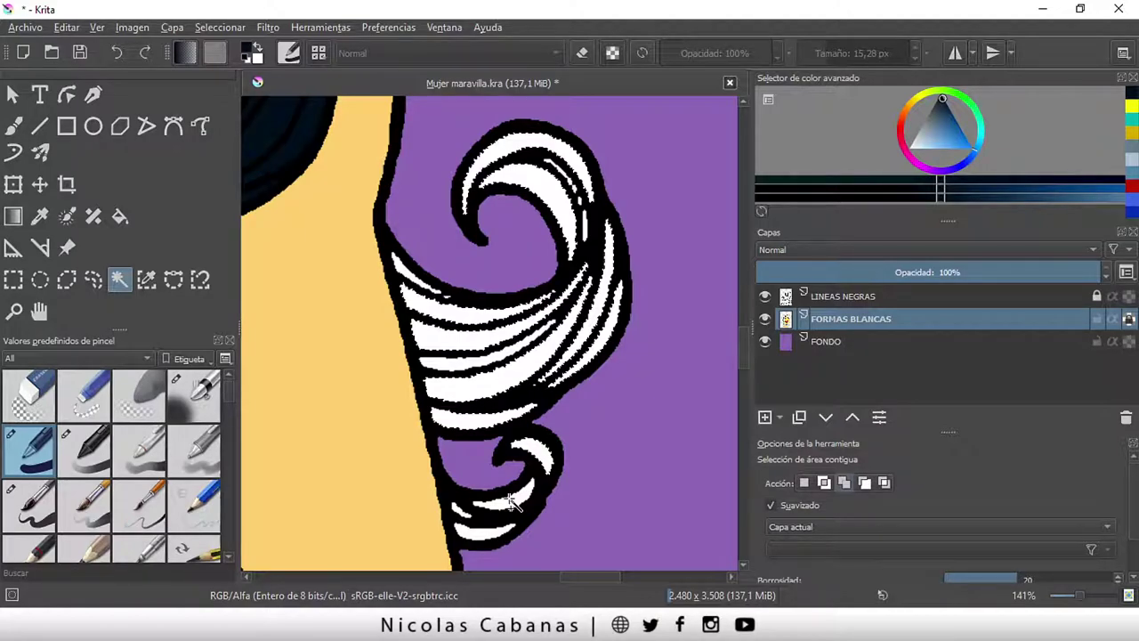
scroll(512, 502, up, 1)
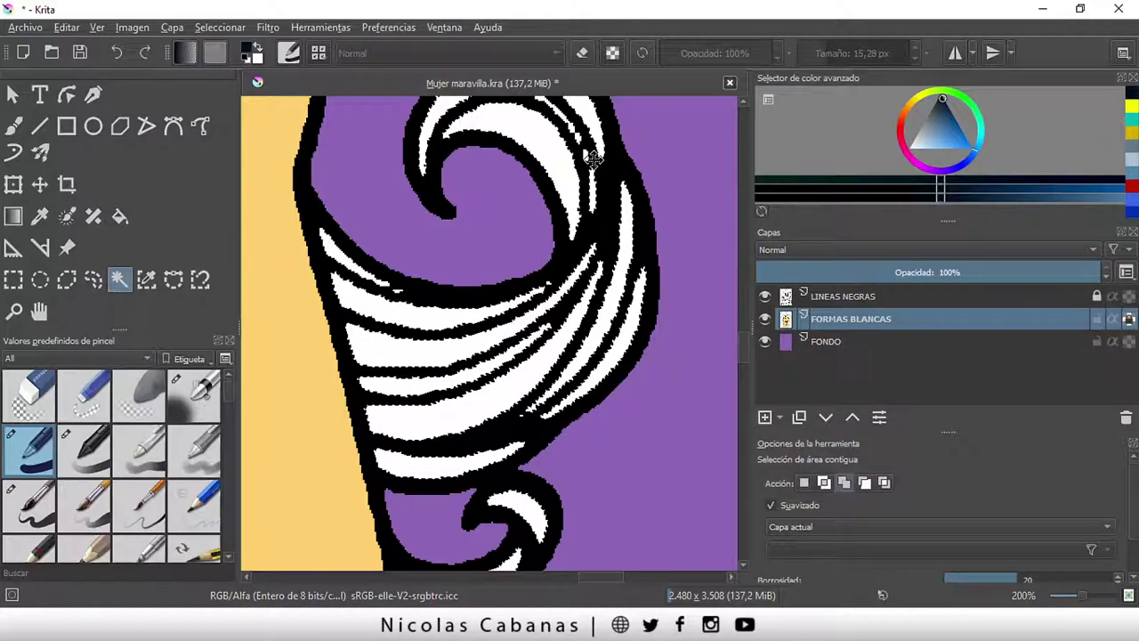
scroll(605, 322, up, 2)
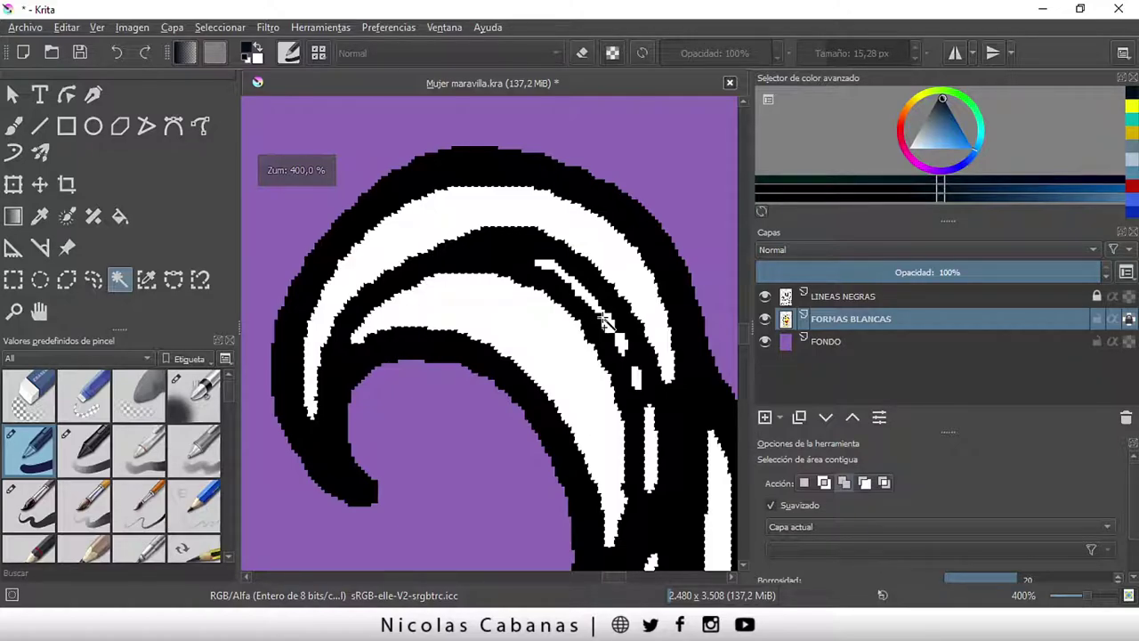
scroll(605, 322, down, 3)
drag(607, 423, 447, 435)
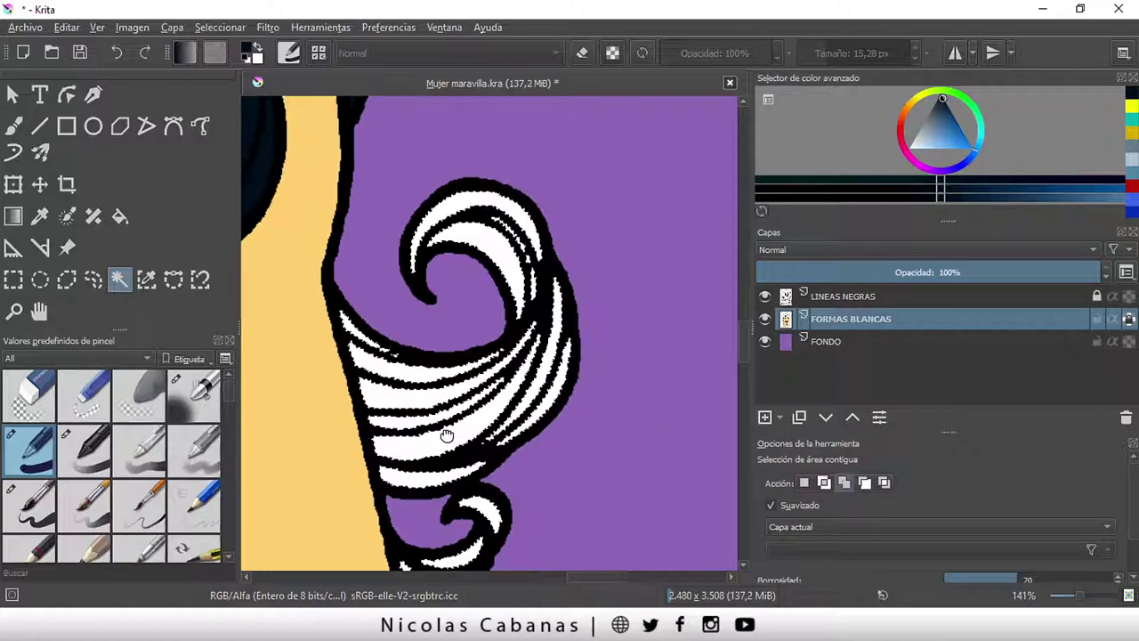
key(1)
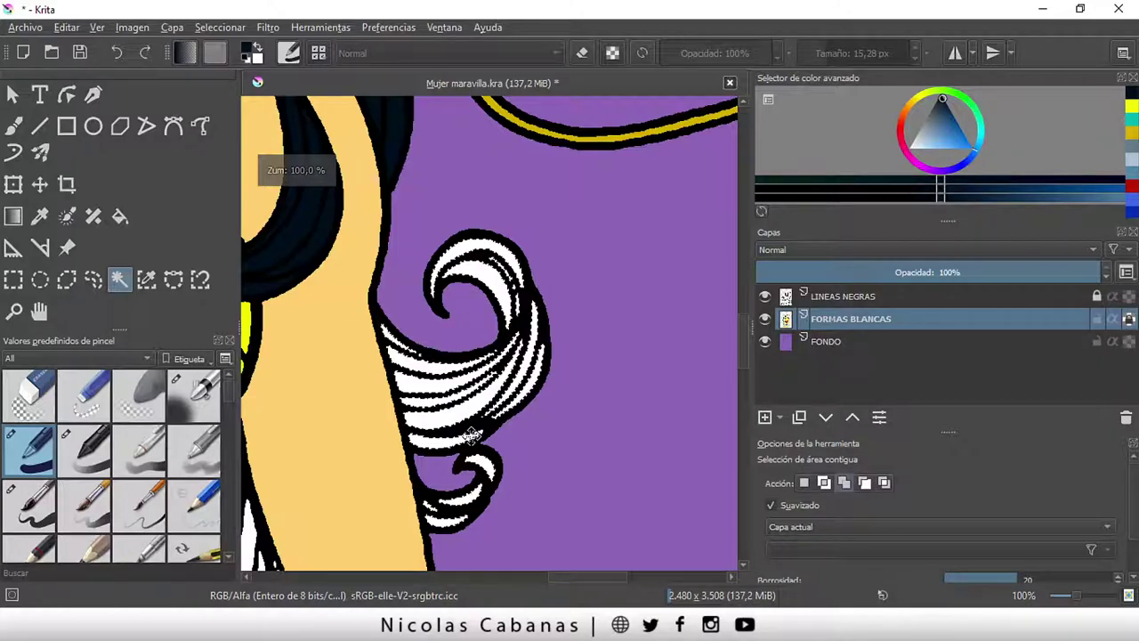
- Select the white stripes of the hair curl beside the arm and fill them dark navy with the Fill tool
click(467, 405)
key(f)
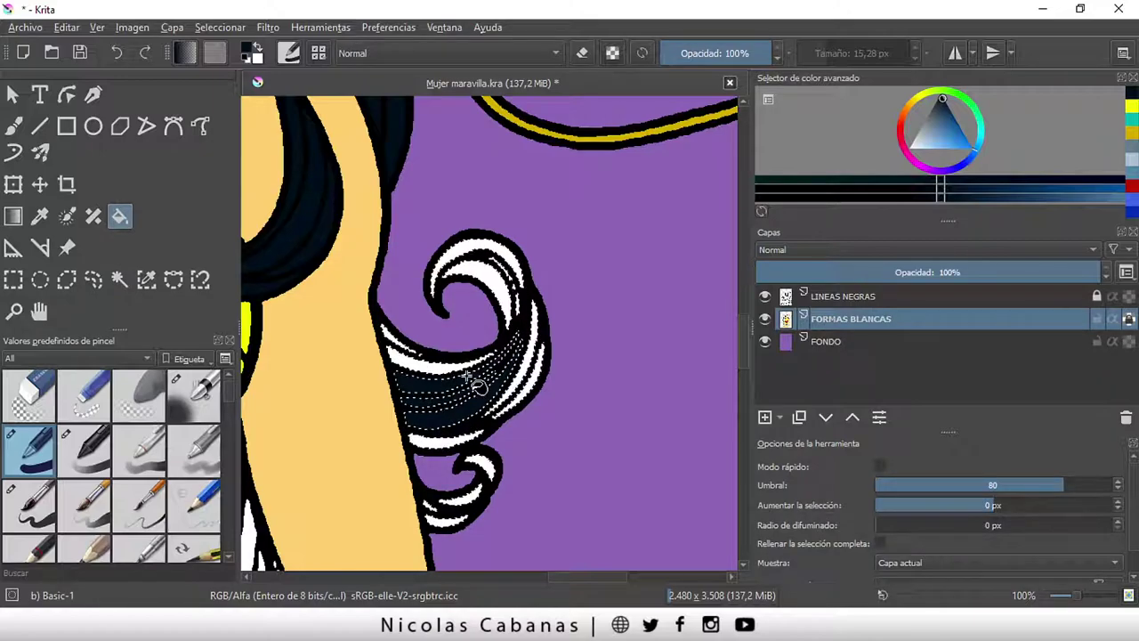
click(476, 244)
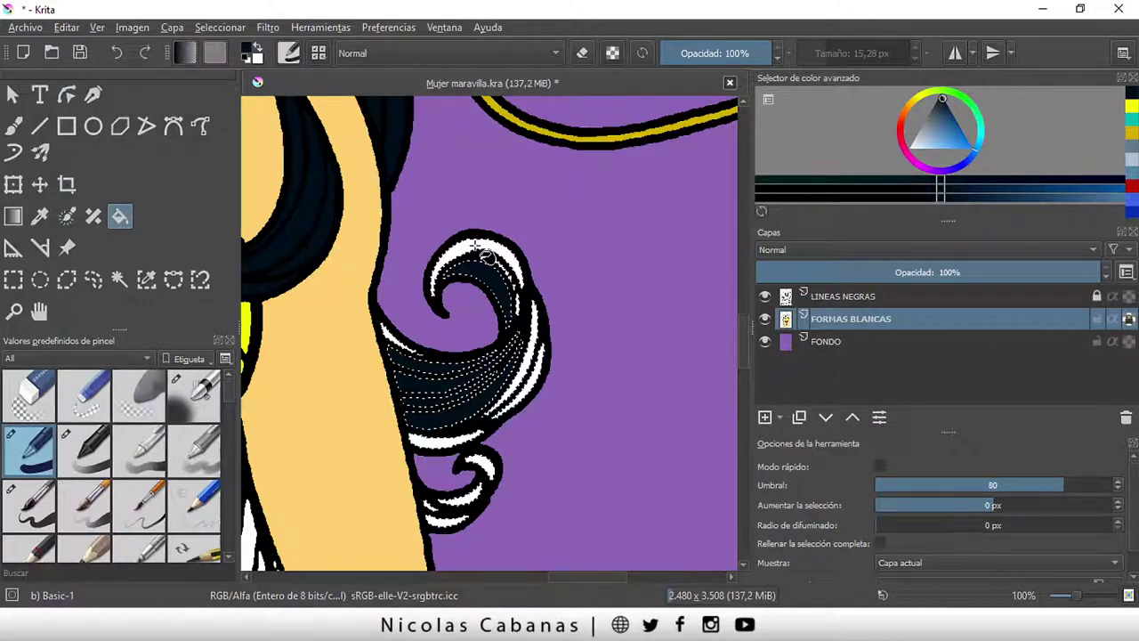
key(b)
mouse_move(356, 374)
mouse_down()
mouse_move(564, 279)
mouse_move(595, 186)
mouse_up()
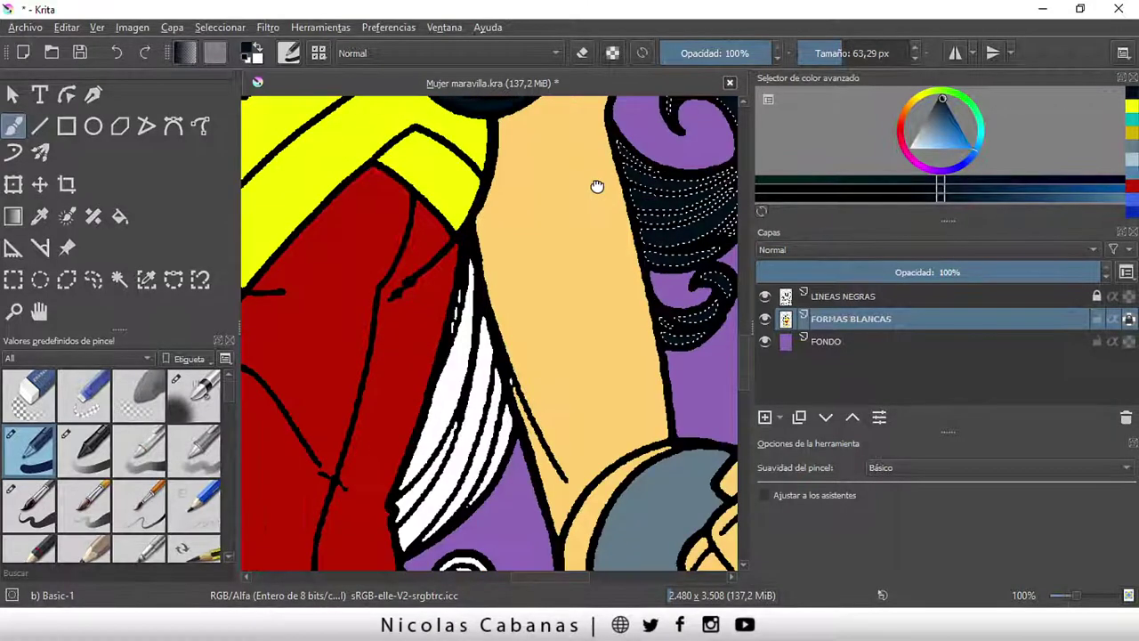
drag(482, 340, 481, 325)
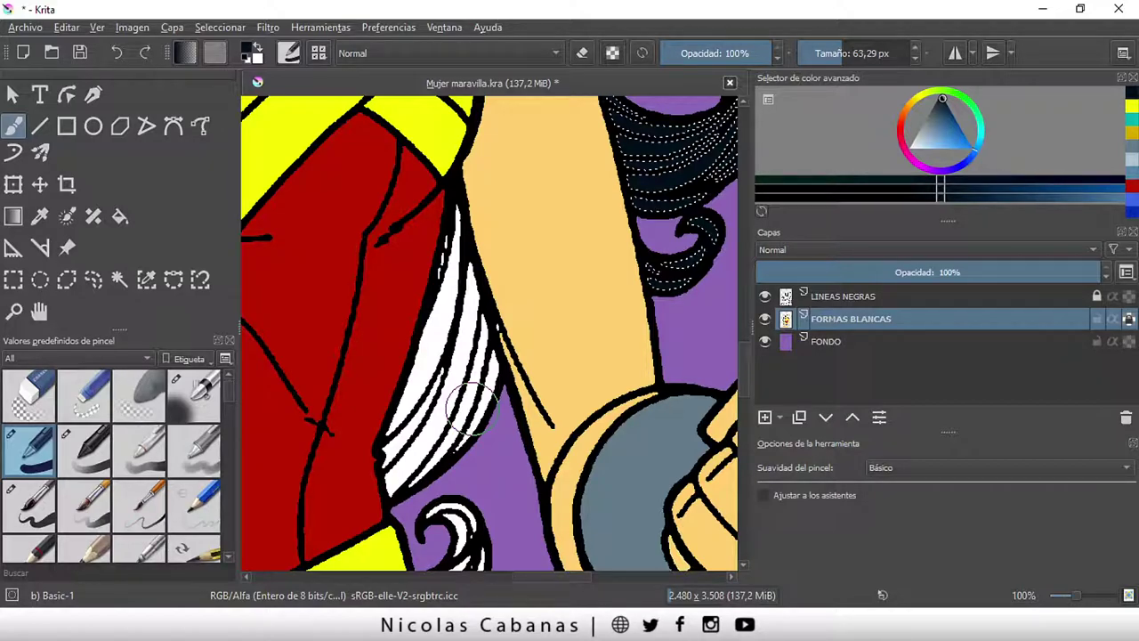
click(220, 27)
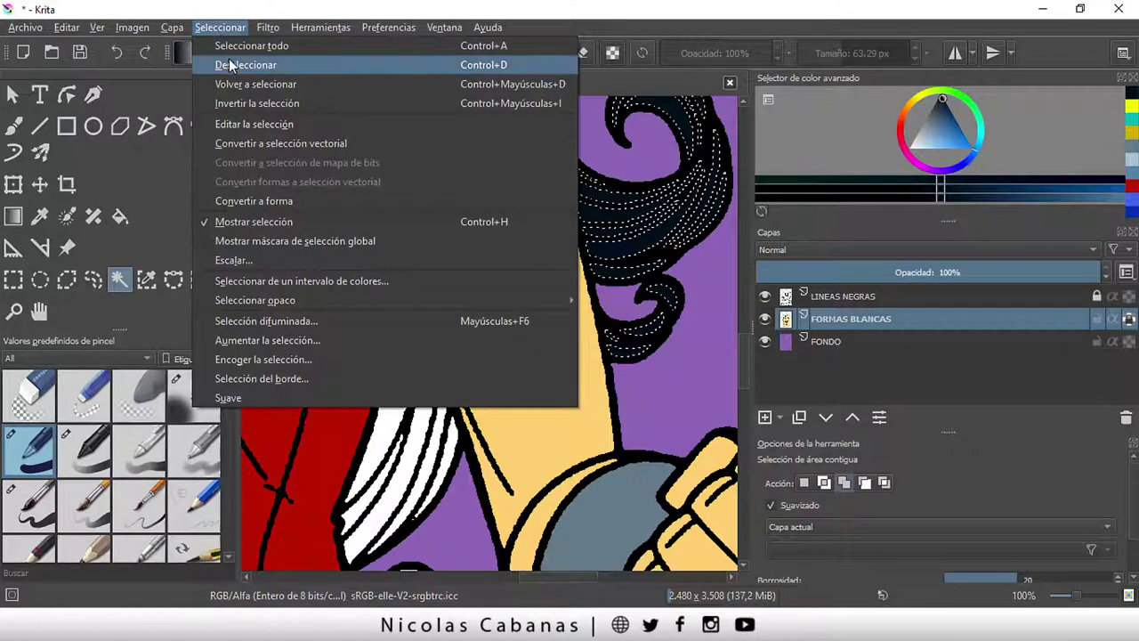
- Clear the selection around the hair curl and magic-wand the region around the lower white curls
click(236, 64)
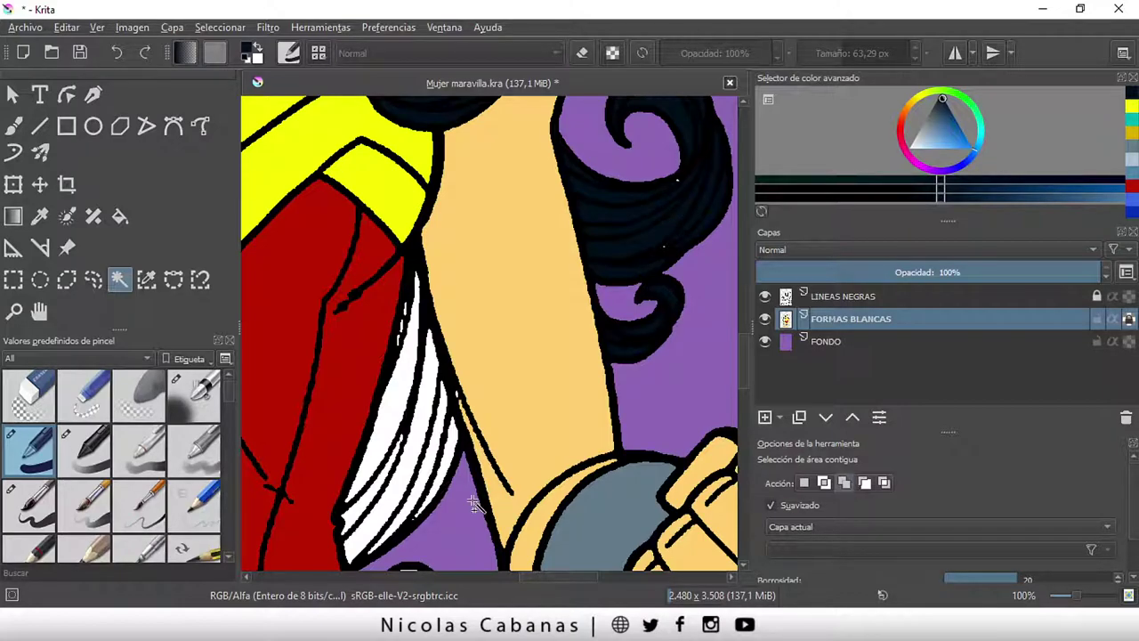
scroll(472, 504, up, 1)
scroll(497, 432, up, 1)
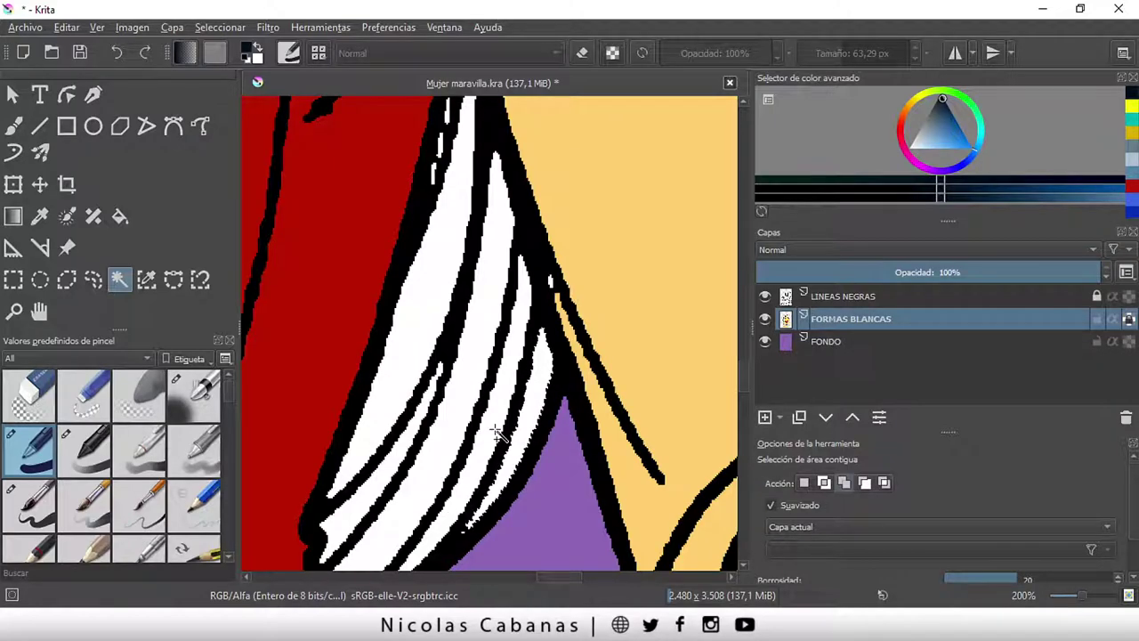
scroll(496, 432, down, 2)
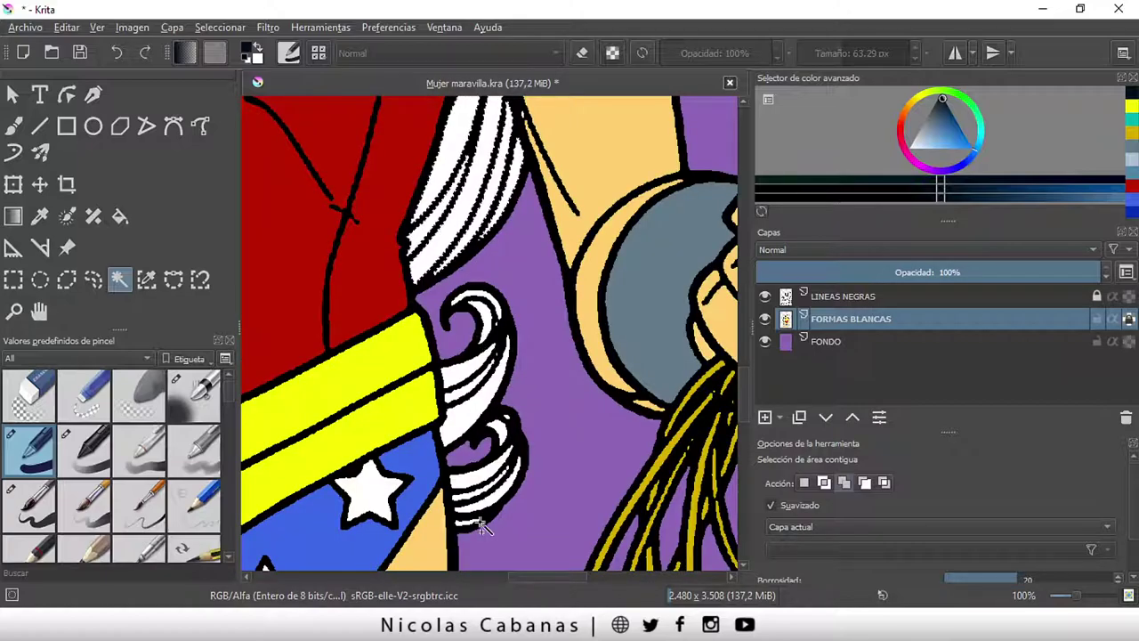
scroll(471, 532, up, 1)
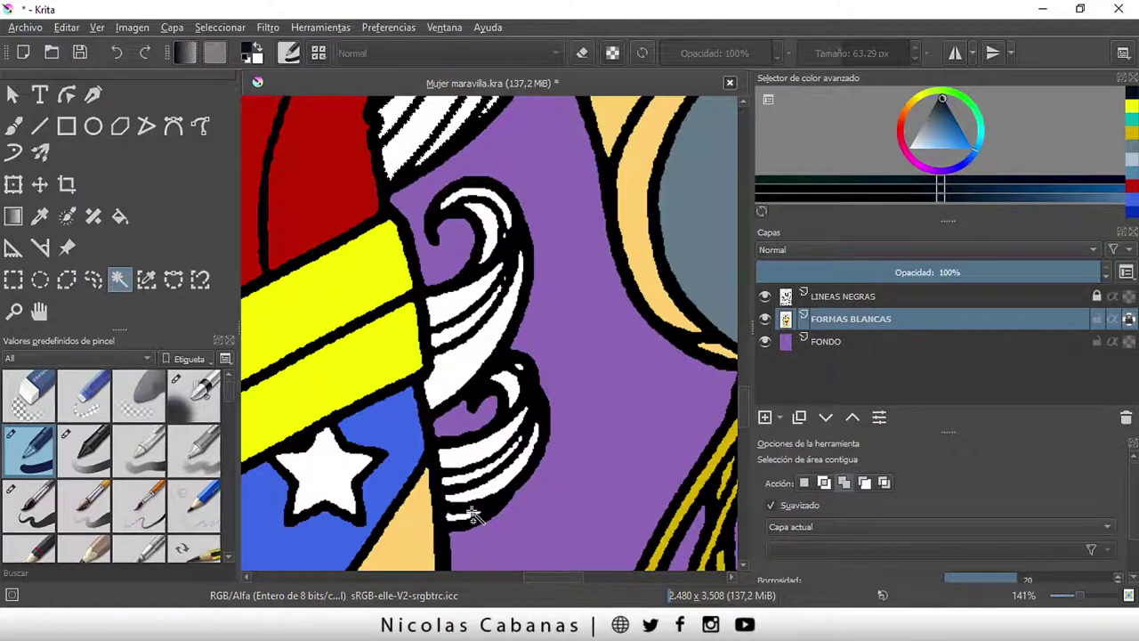
click(467, 355)
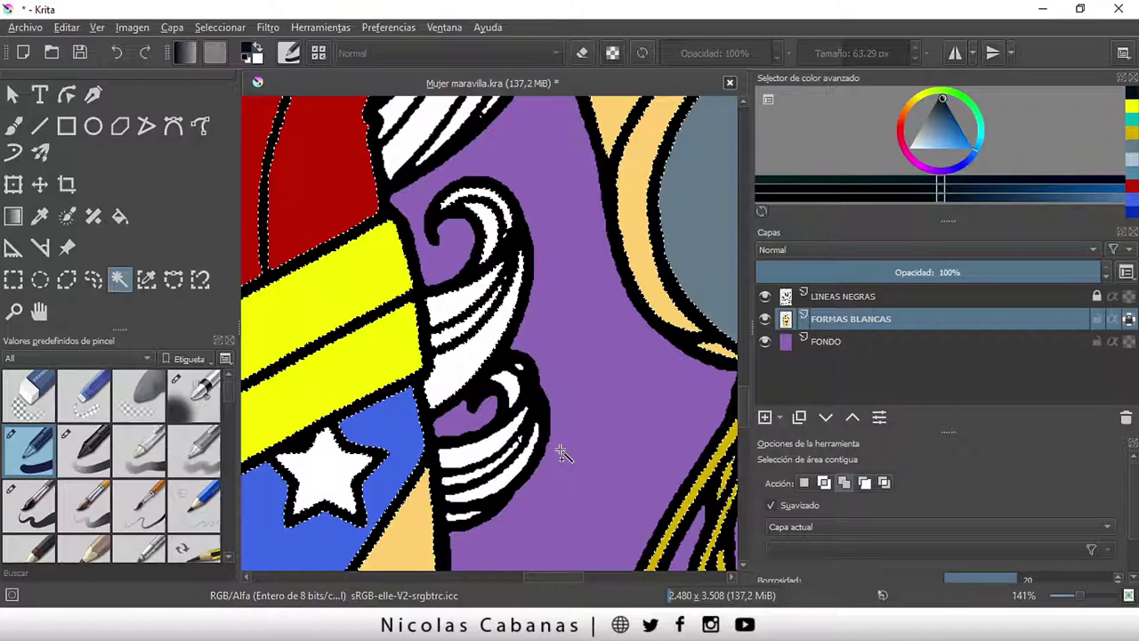
scroll(465, 382, up, 1)
scroll(469, 356, up, 2)
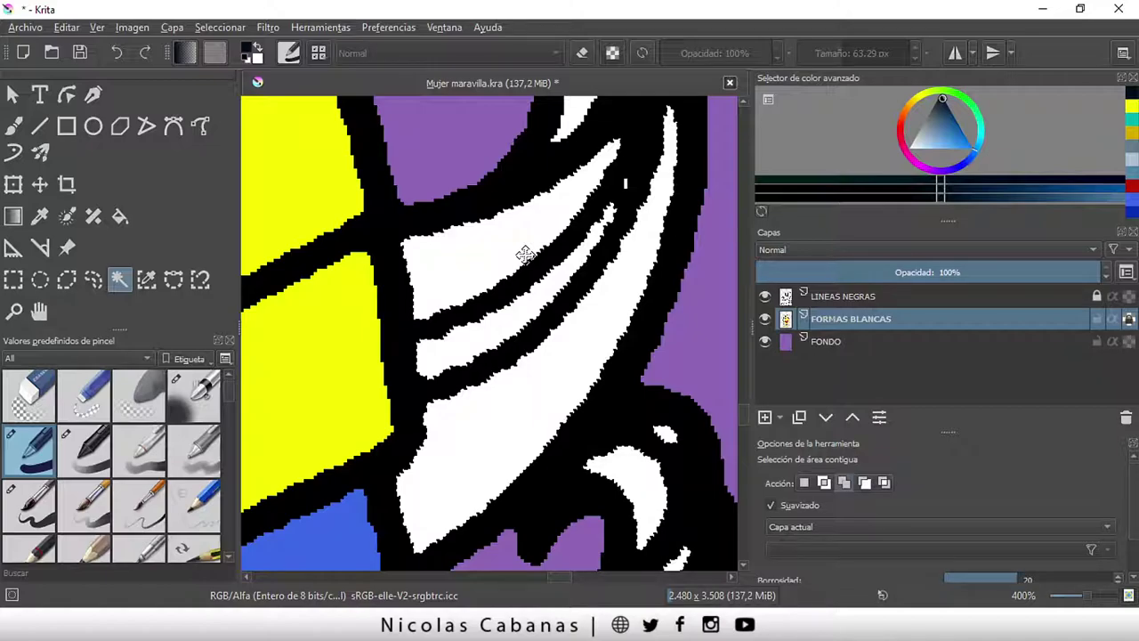
scroll(525, 254, down, 5)
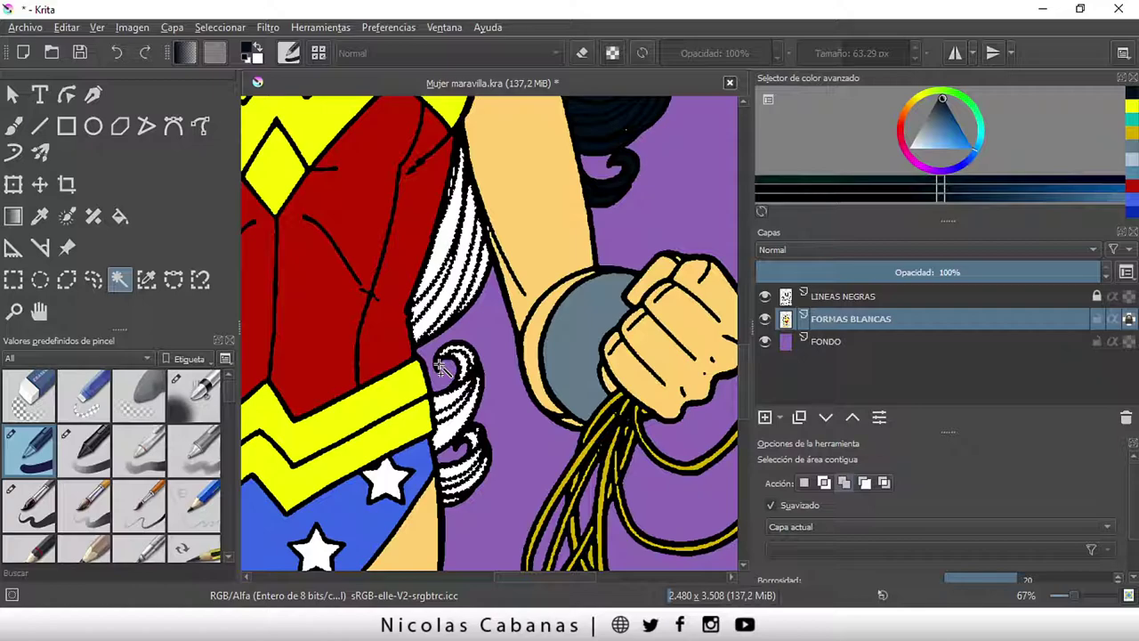
click(15, 128)
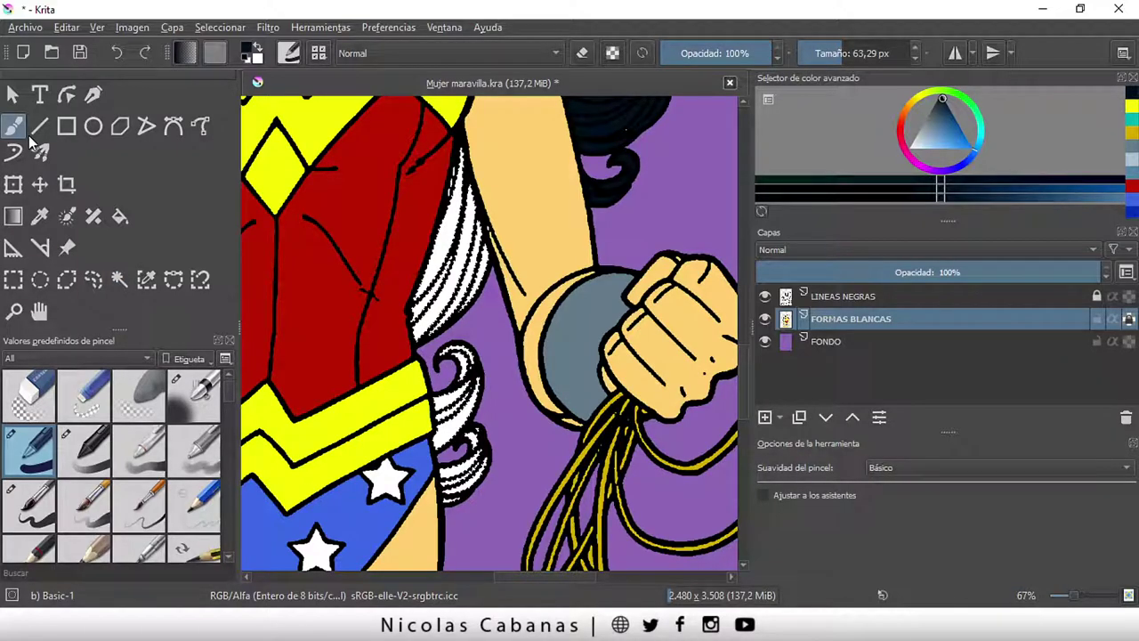
- Clear the current selection and sample the beige skin colour from the face
click(220, 26)
click(233, 66)
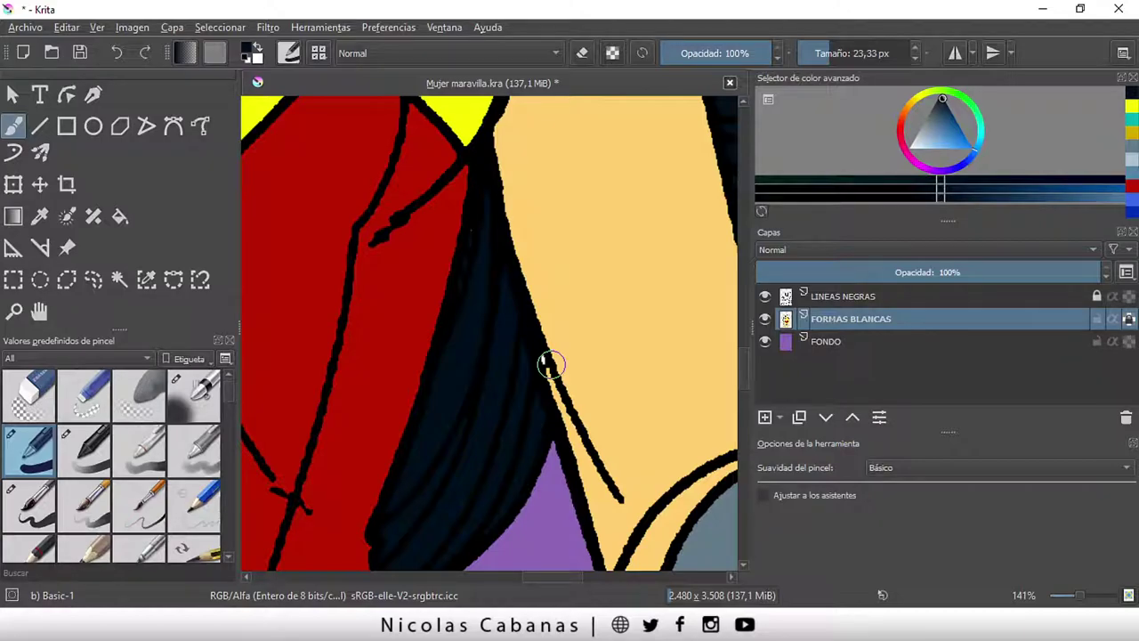
scroll(703, 516, up, 1)
key(p)
click(496, 242)
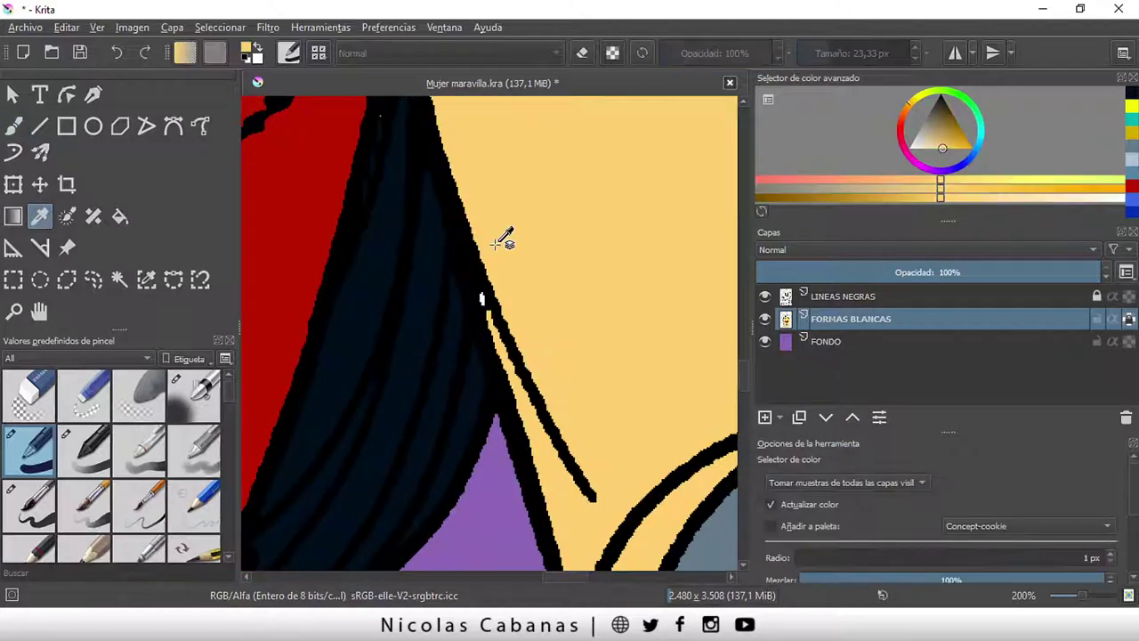
key(b)
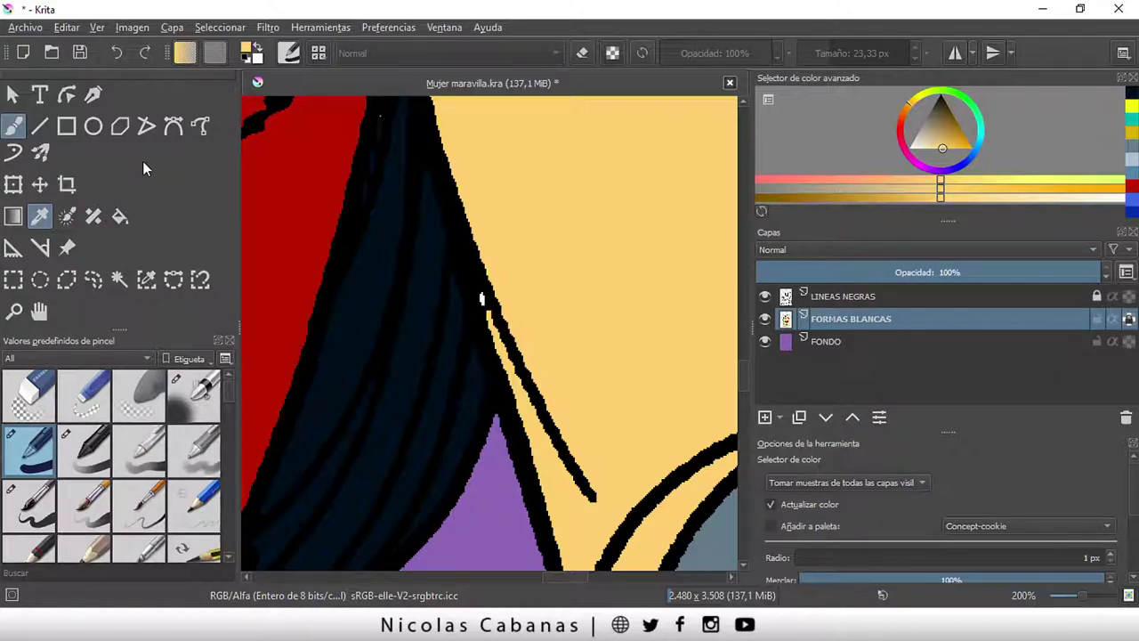
- Sample the dark navy hair colour and paint it over the white streaks on the hair edge
key(2)
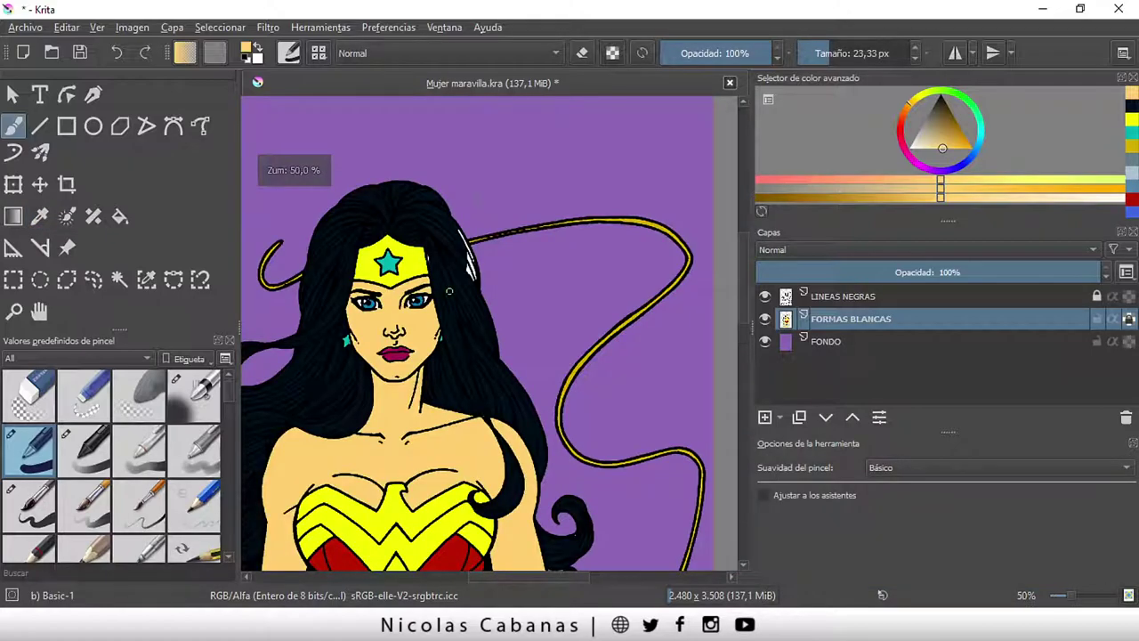
scroll(525, 187, up, 7)
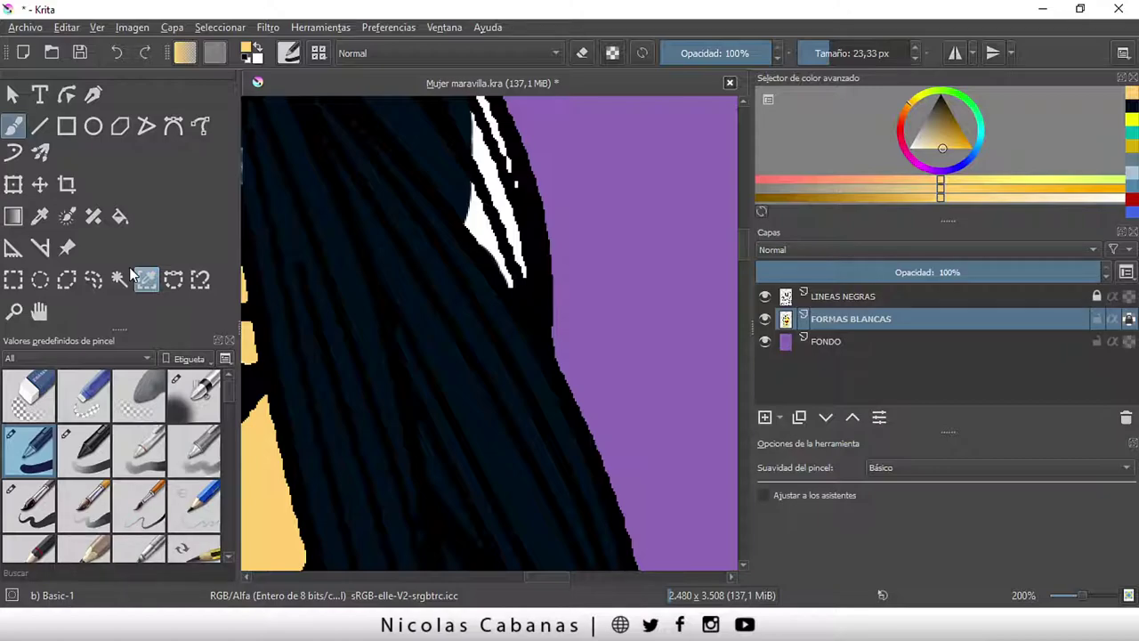
scroll(437, 178, up, 5)
ctrl+click(437, 178)
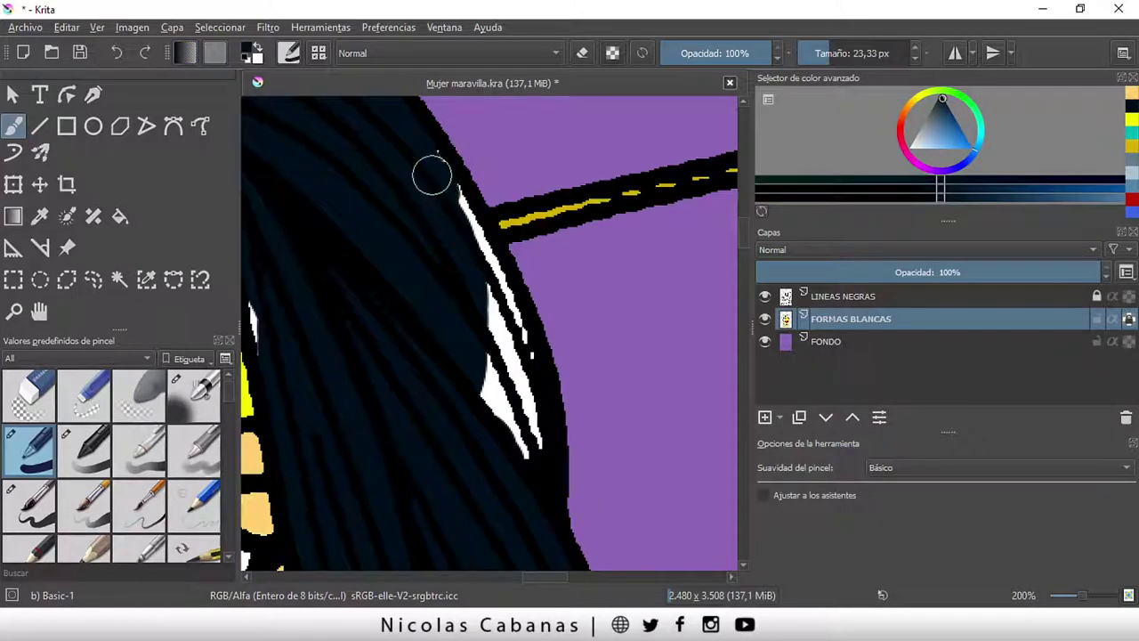
drag(480, 259, 495, 294)
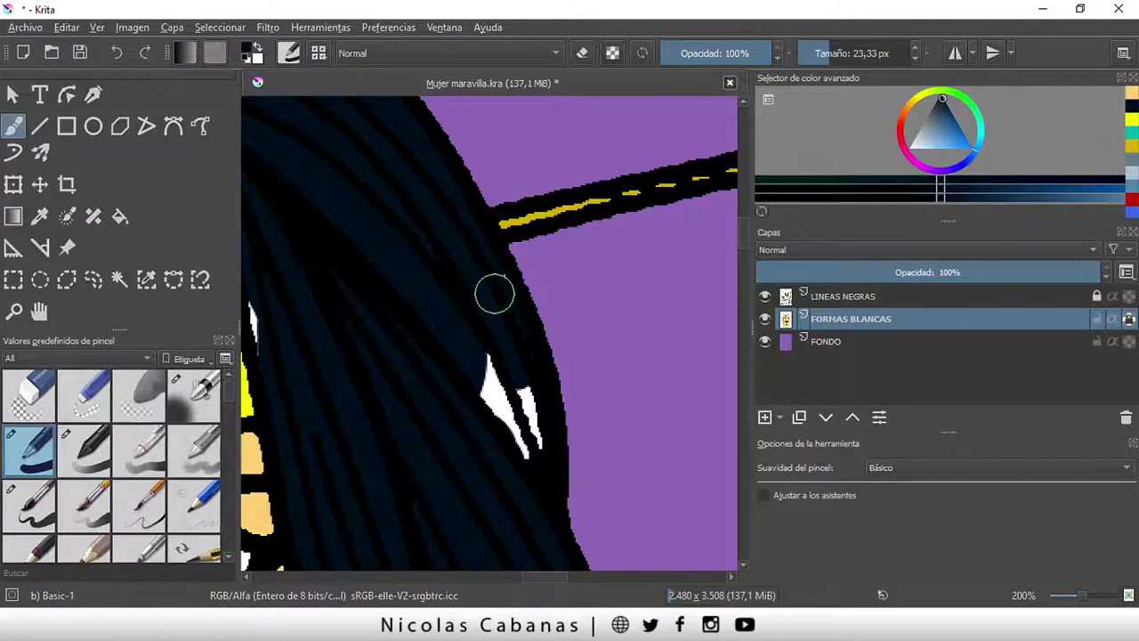
key(2)
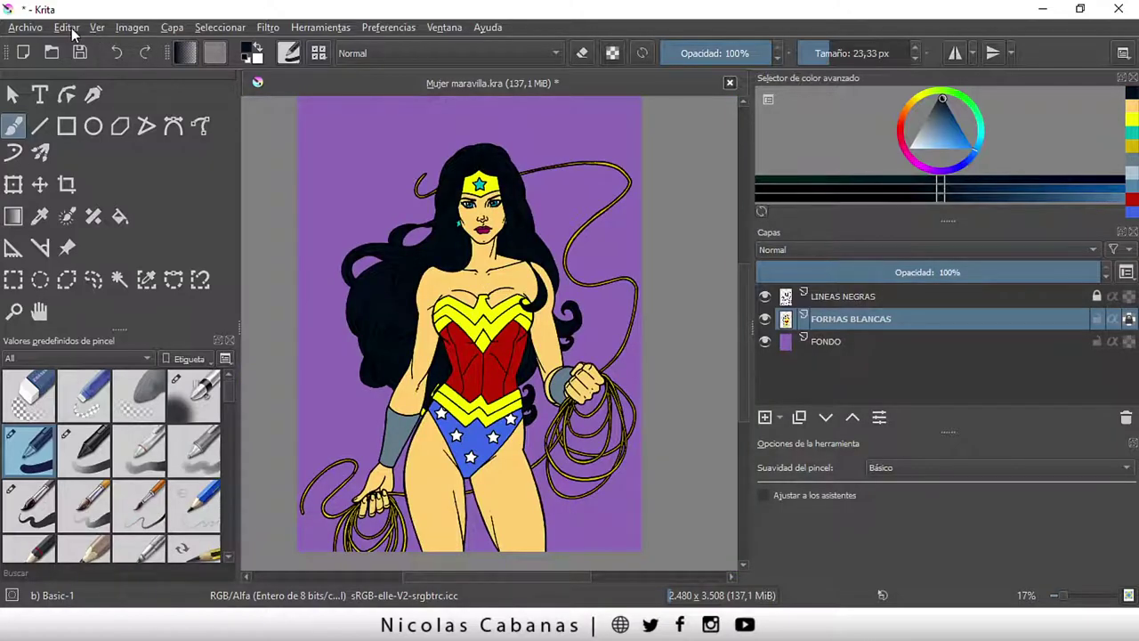
- Save Mujer maravilla.kra with Archivo > Guardar
click(34, 34)
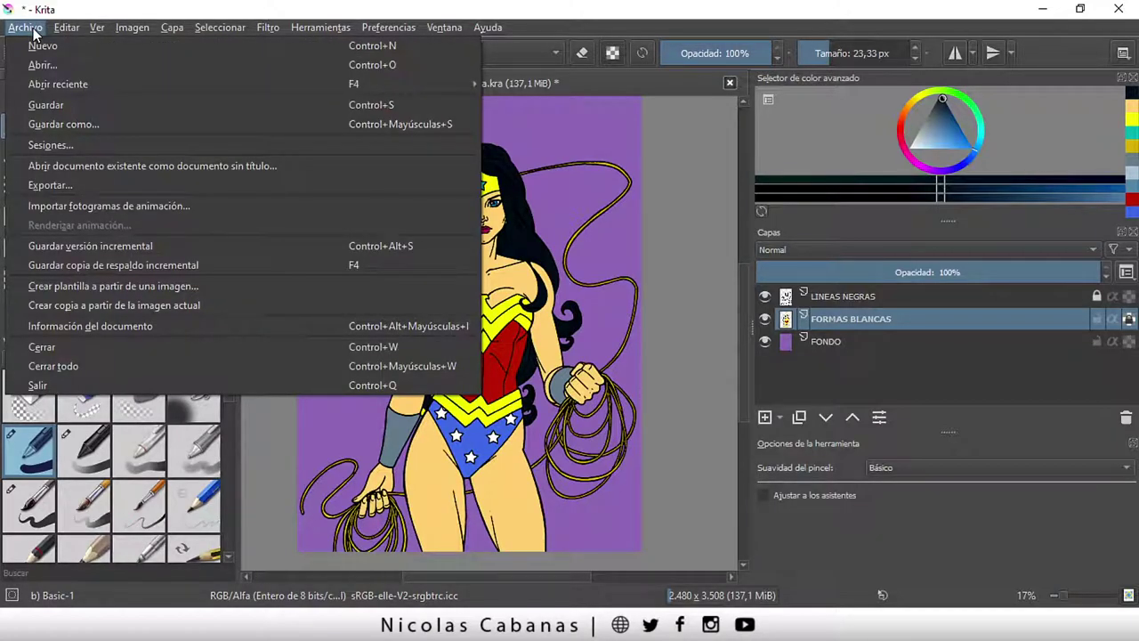
click(46, 104)
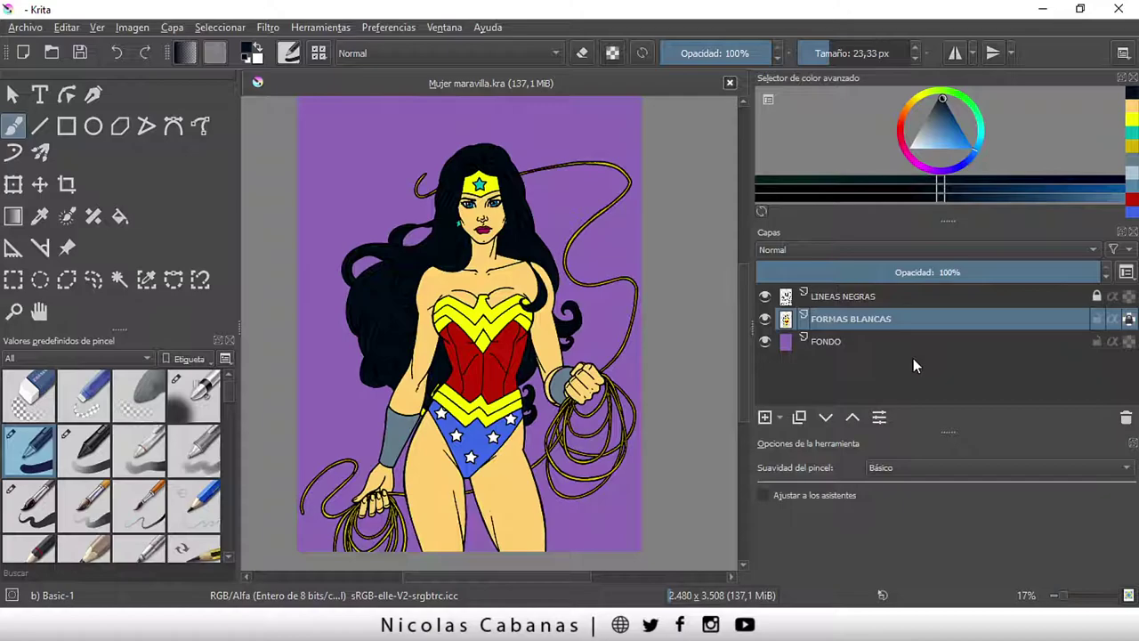
- Create a new layer above FORMAS BLANCAS and rename it LUCES DE LA PIEL
click(764, 419)
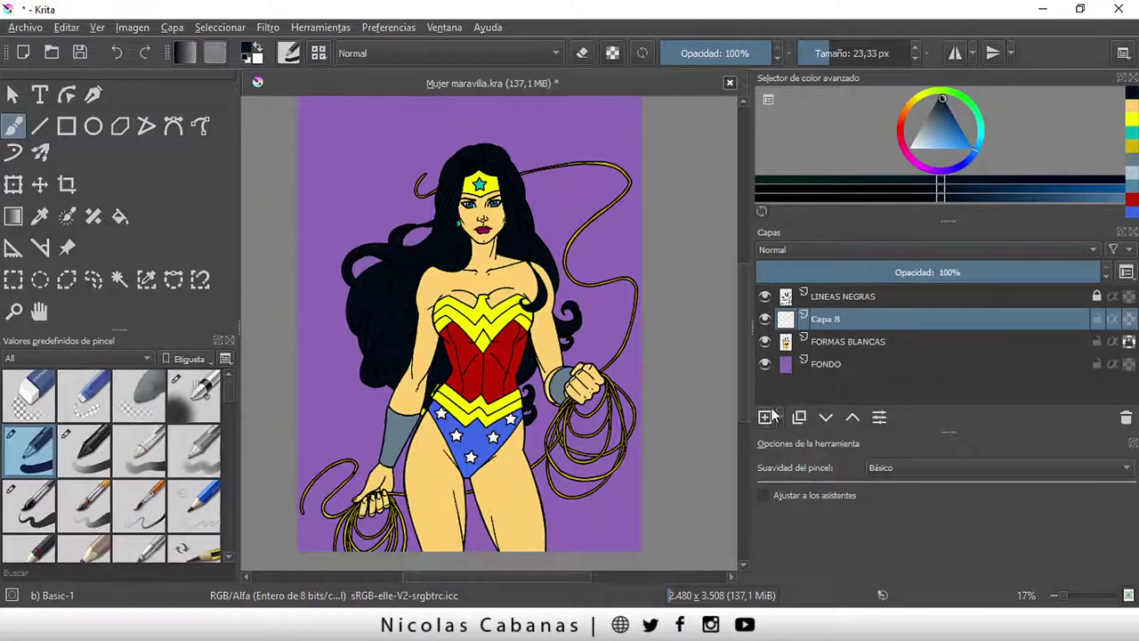
double_click(822, 321)
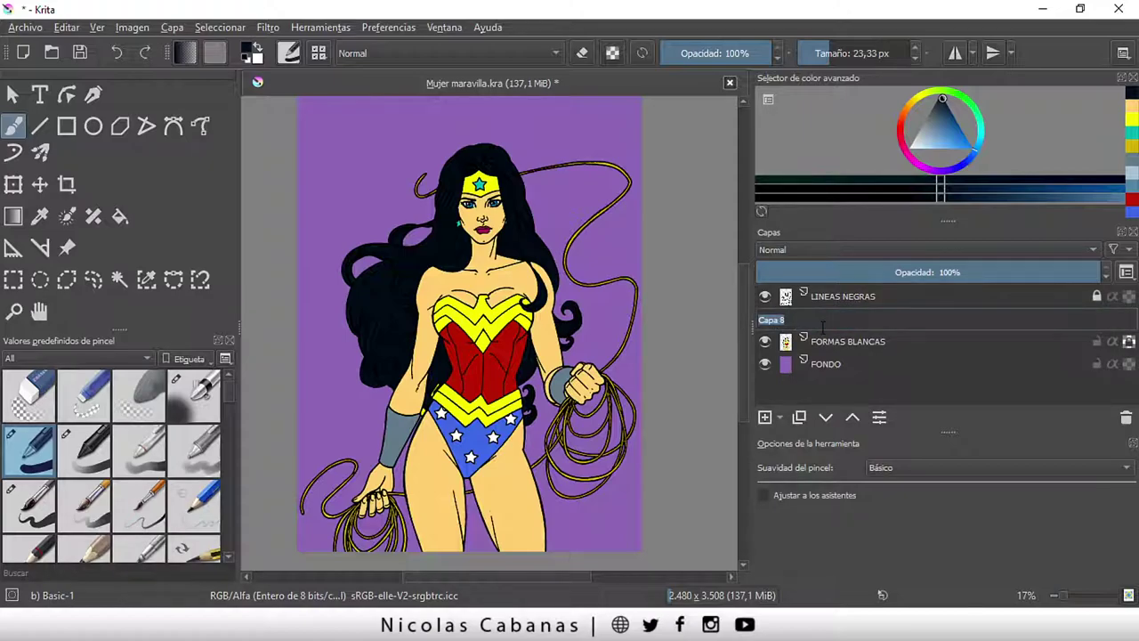
text(LUCE)
text(S DE LA PIEL)
key(Return)
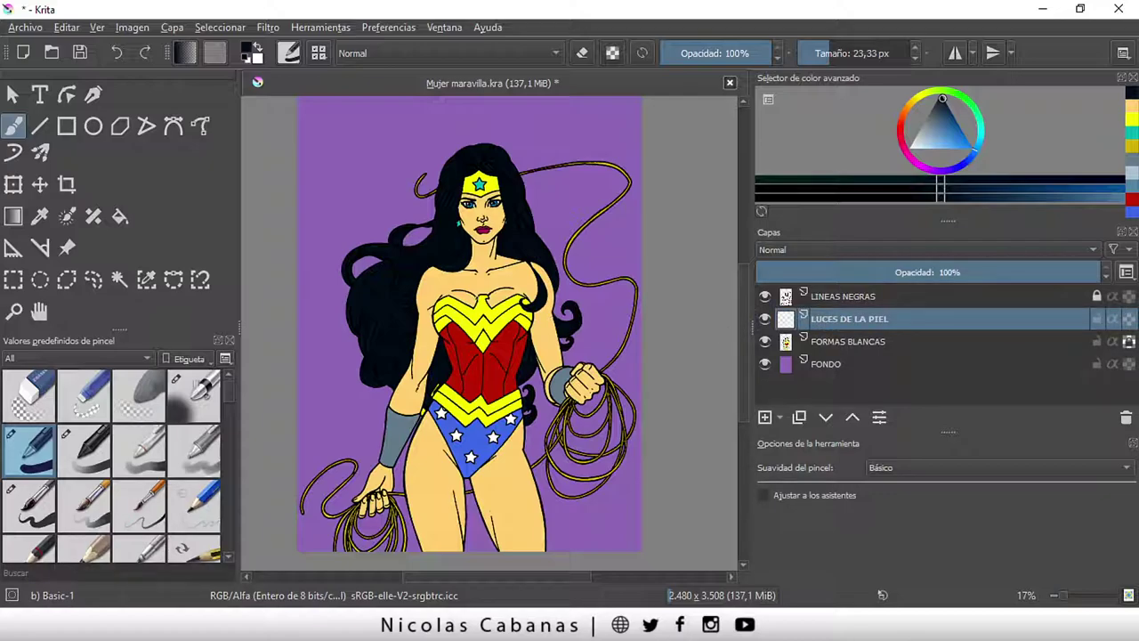
key(plus)
key(plus)
key(minus)
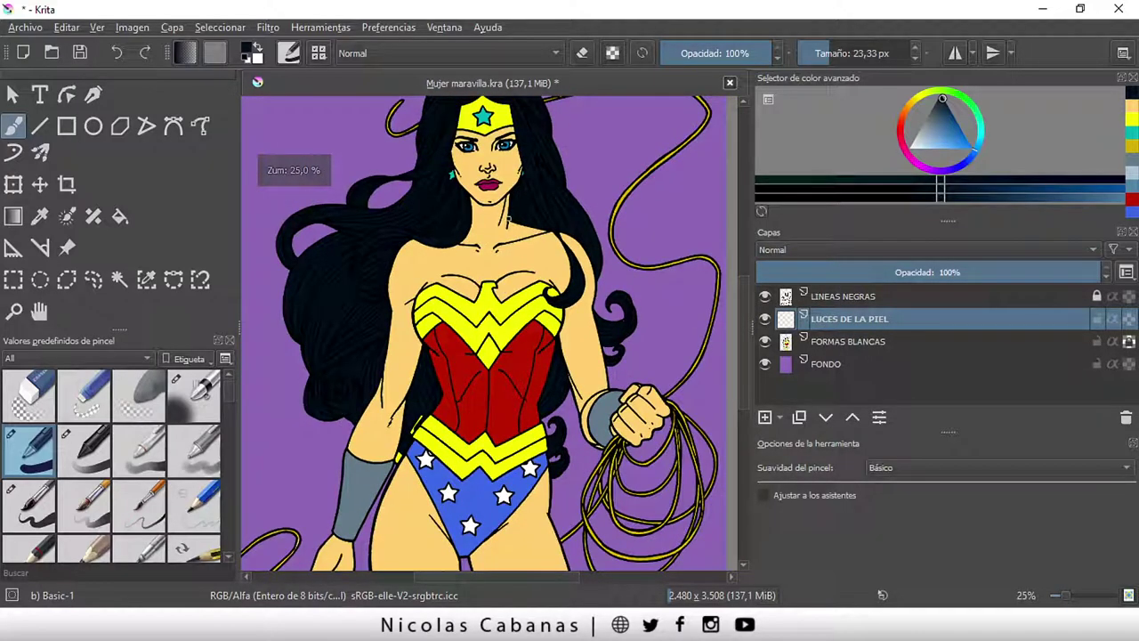
- Hide the line art, LUCES DE LA PIEL and purple background layers to check the flats, then show them again
click(843, 341)
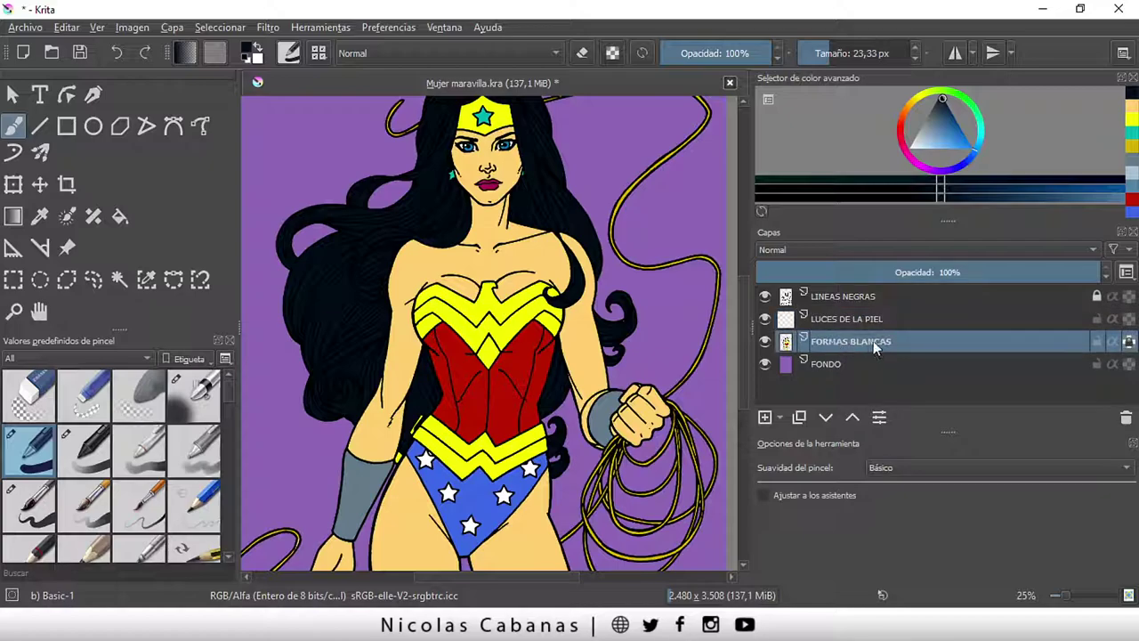
click(764, 319)
click(764, 296)
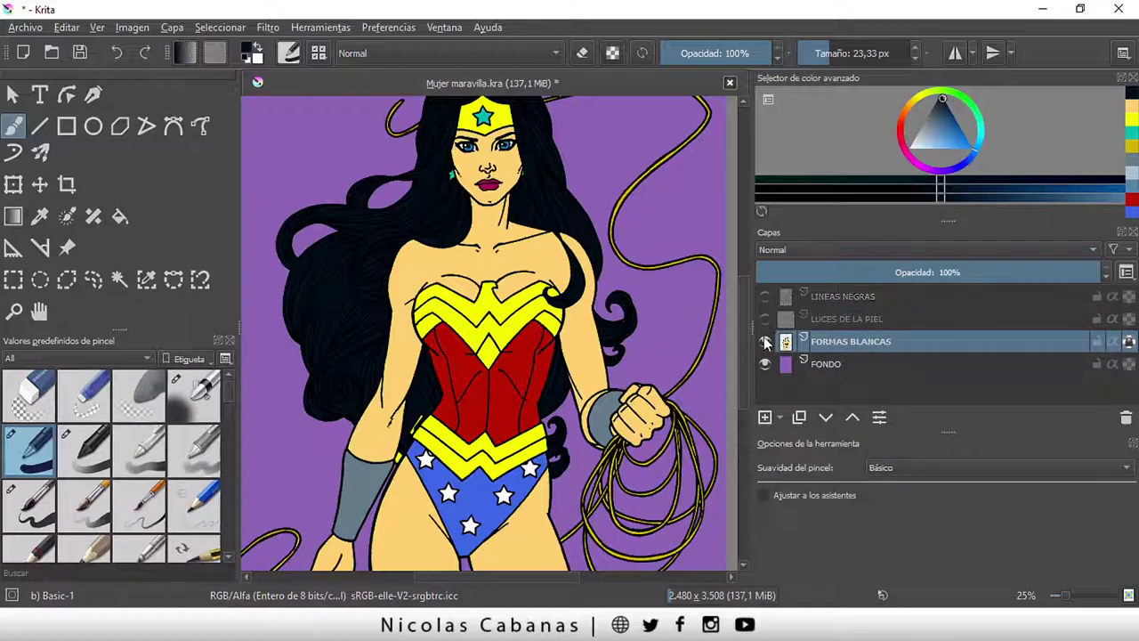
click(764, 363)
key(minus)
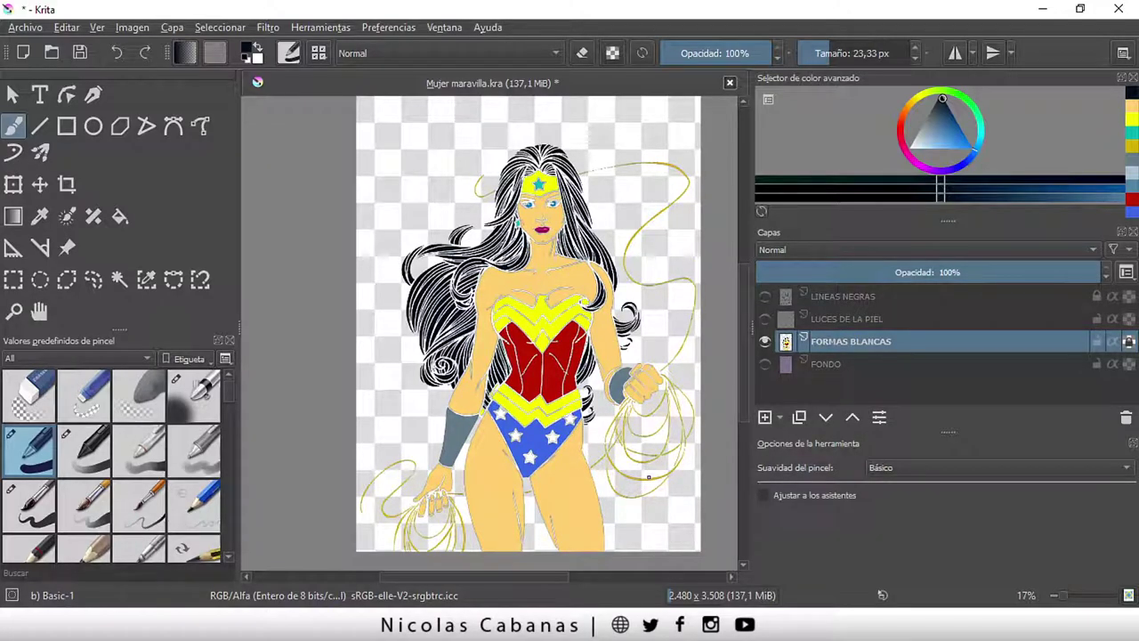
click(766, 296)
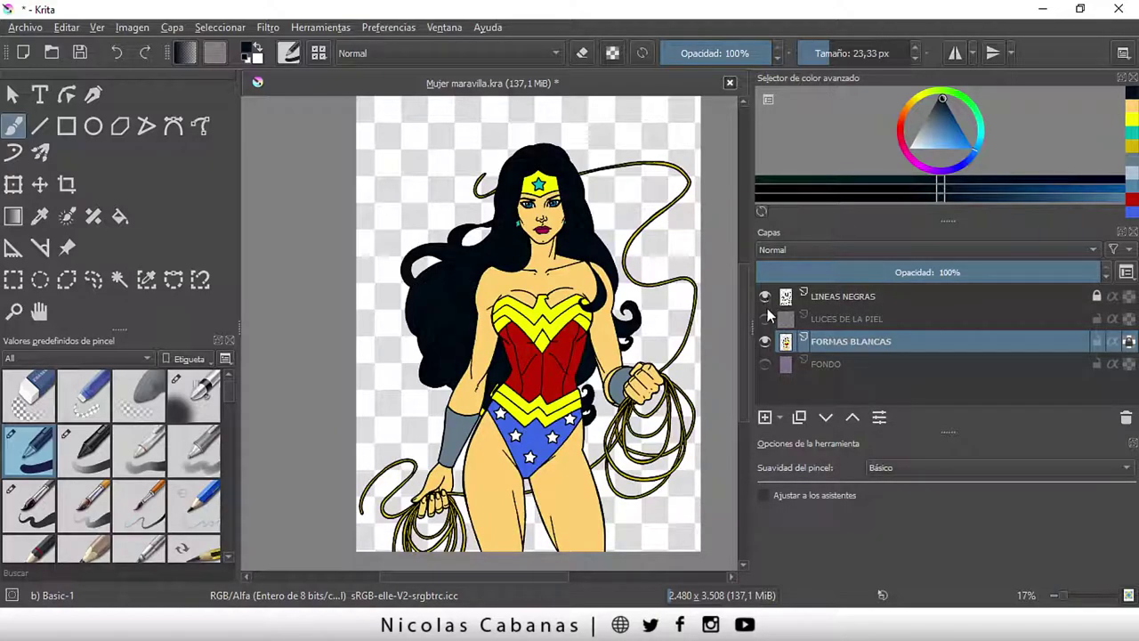
click(765, 317)
click(843, 321)
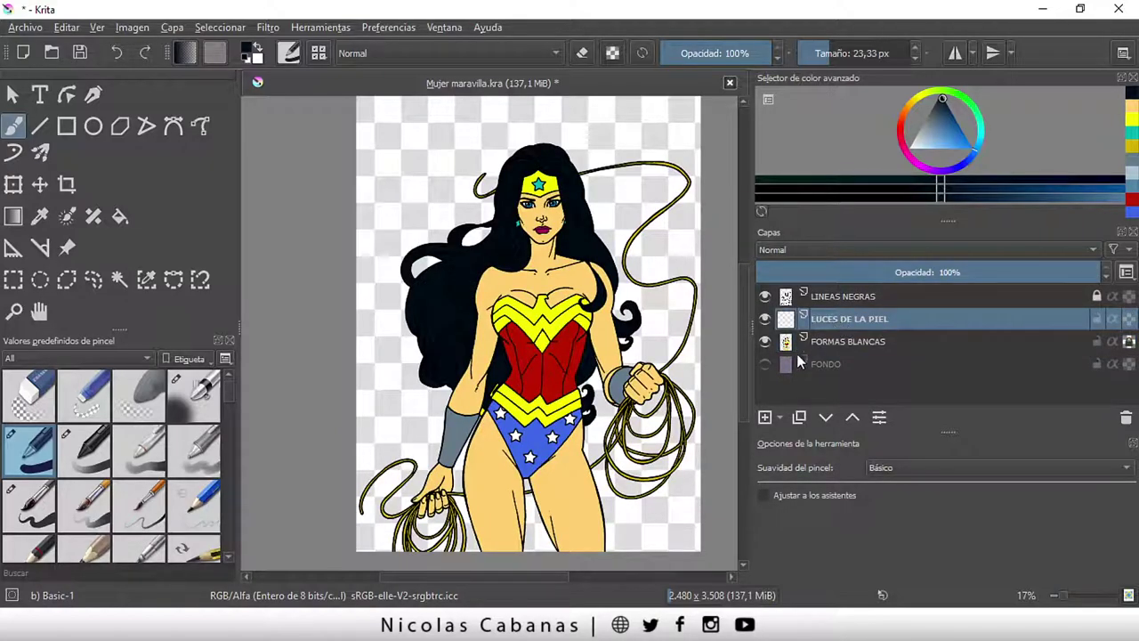
mouse_move(787, 364)
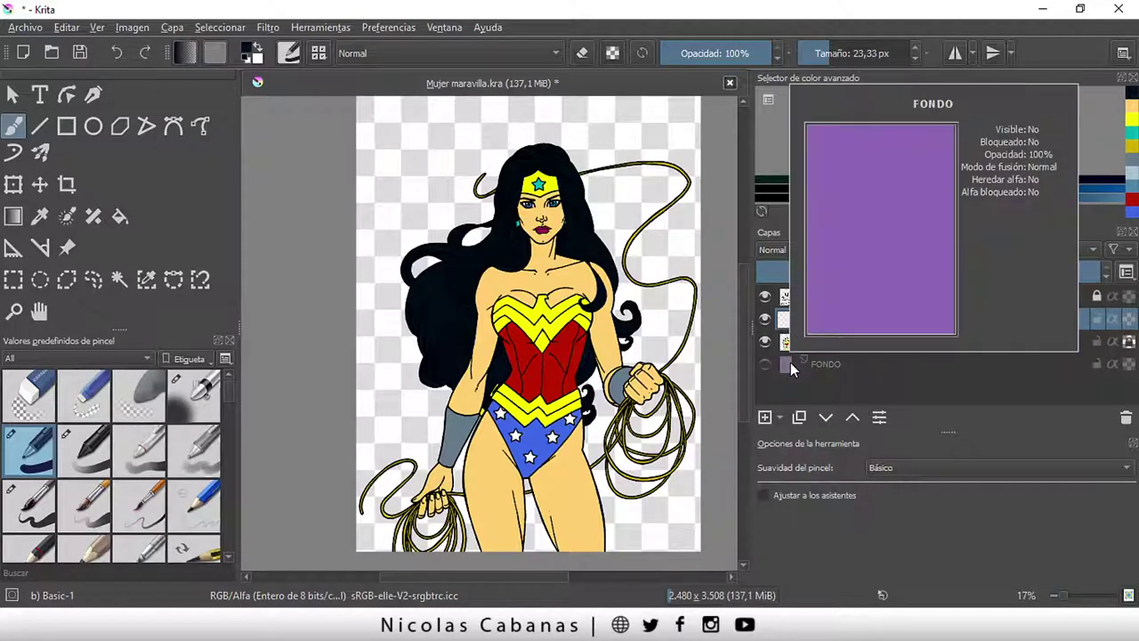
click(764, 365)
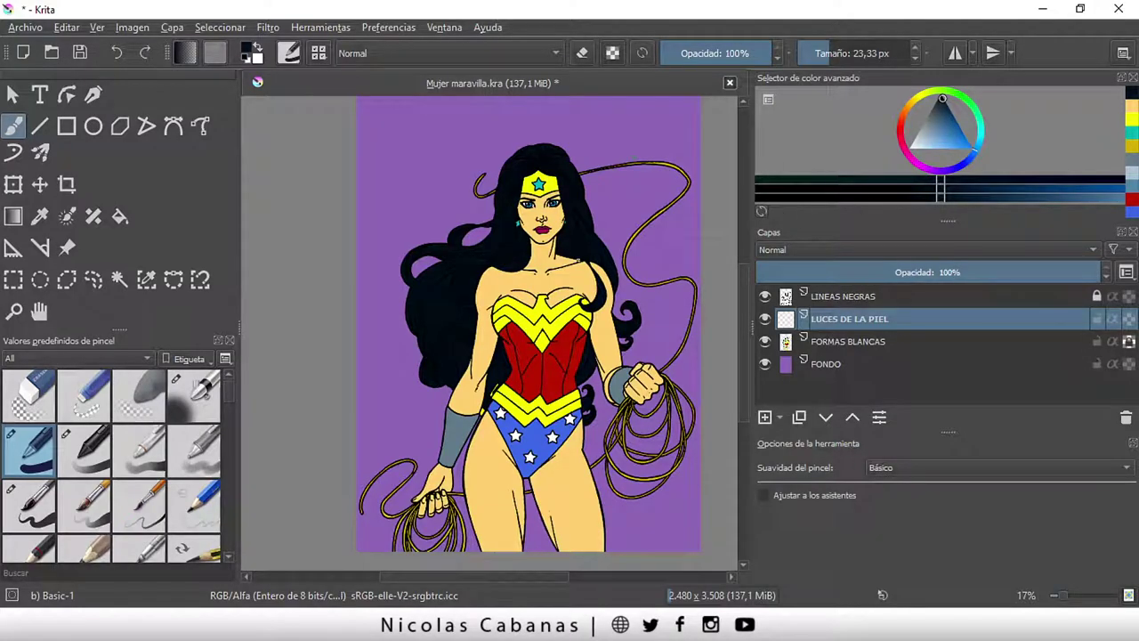
- Select all skin areas on FORMAS BLANCAS with Similar Color Selection, then make LUCES DE LA PIEL active
click(867, 341)
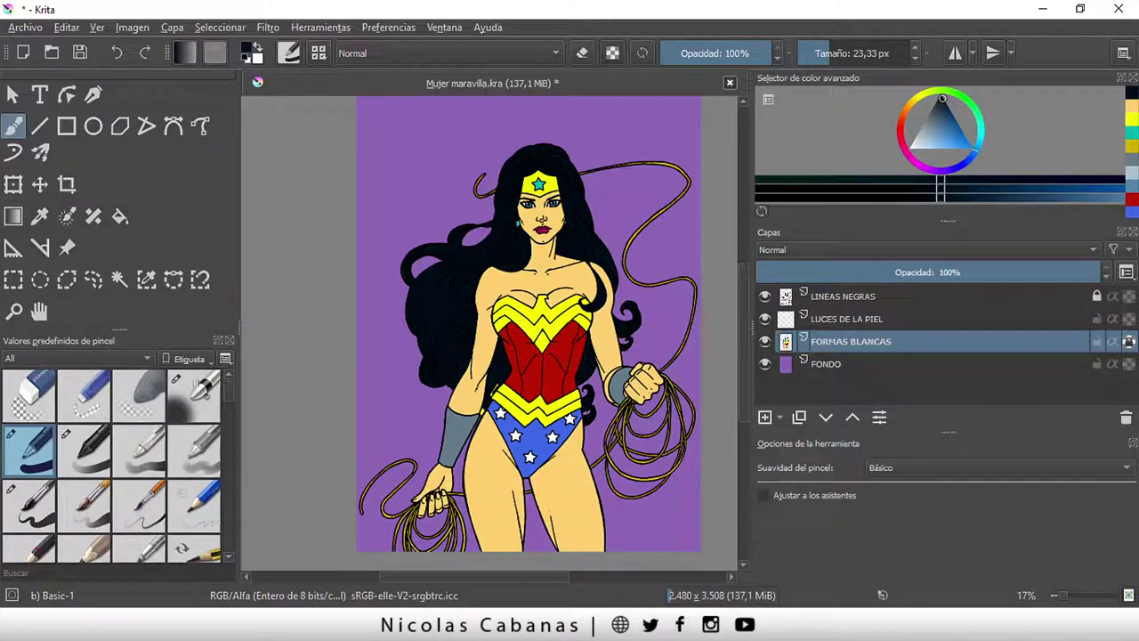
click(146, 281)
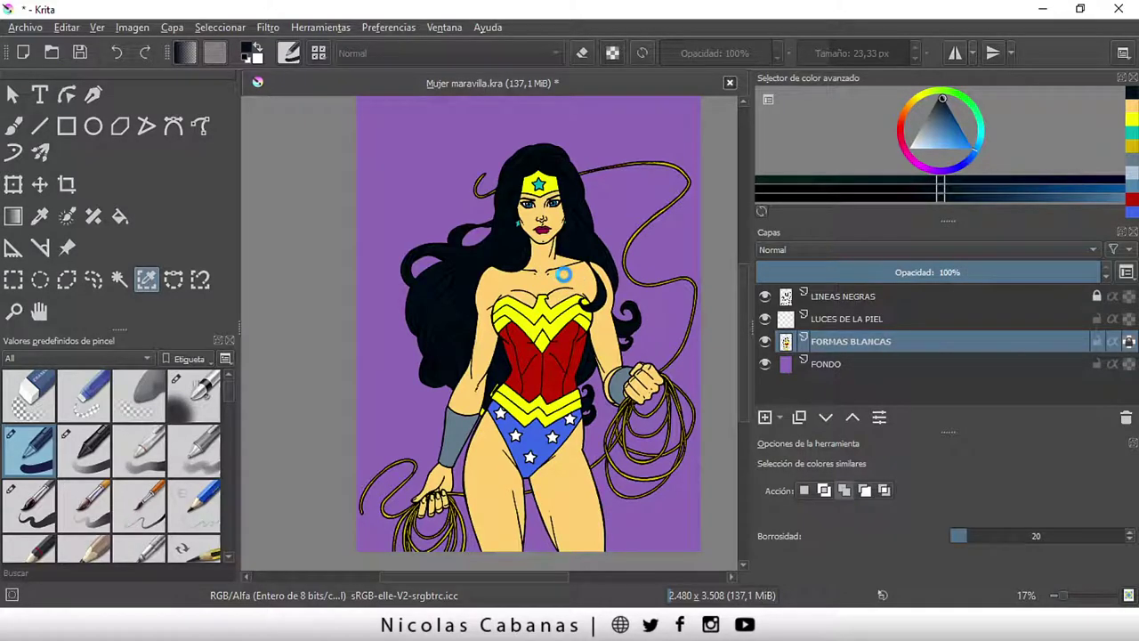
click(563, 275)
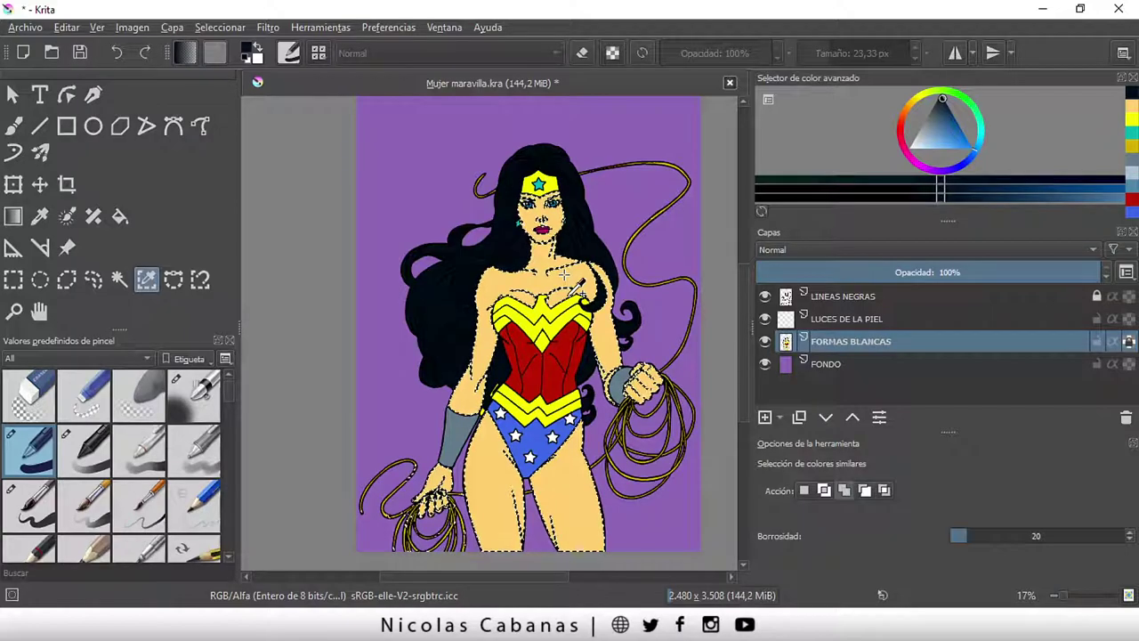
click(867, 319)
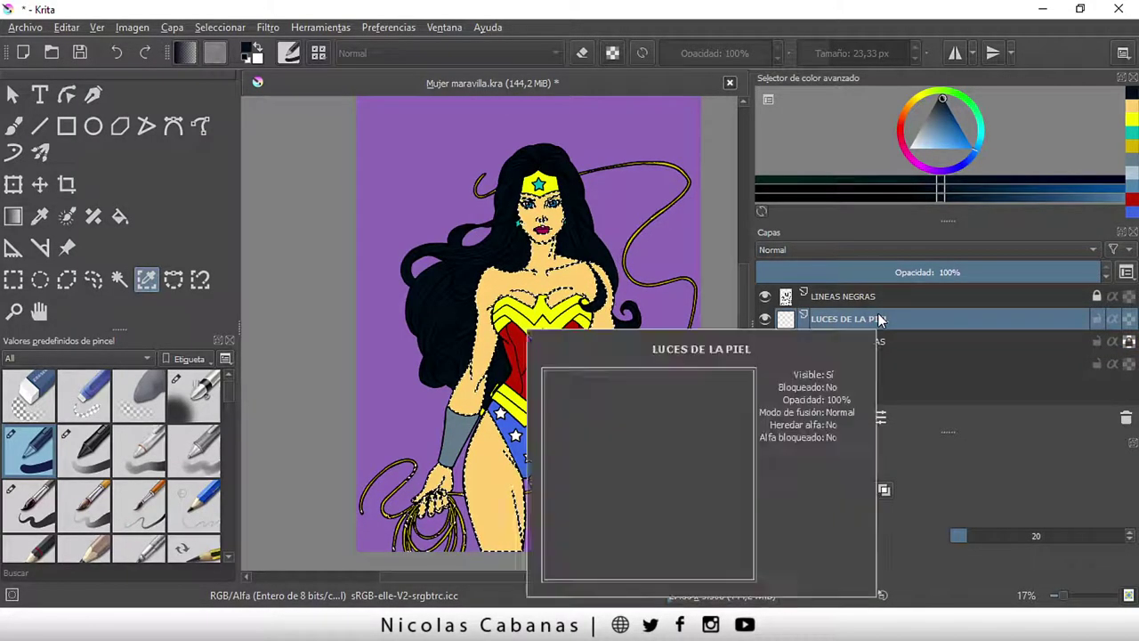
- Switch to the Freehand Brush with the Airbrush Soft preset enlarged to about 412 px
key(plus)
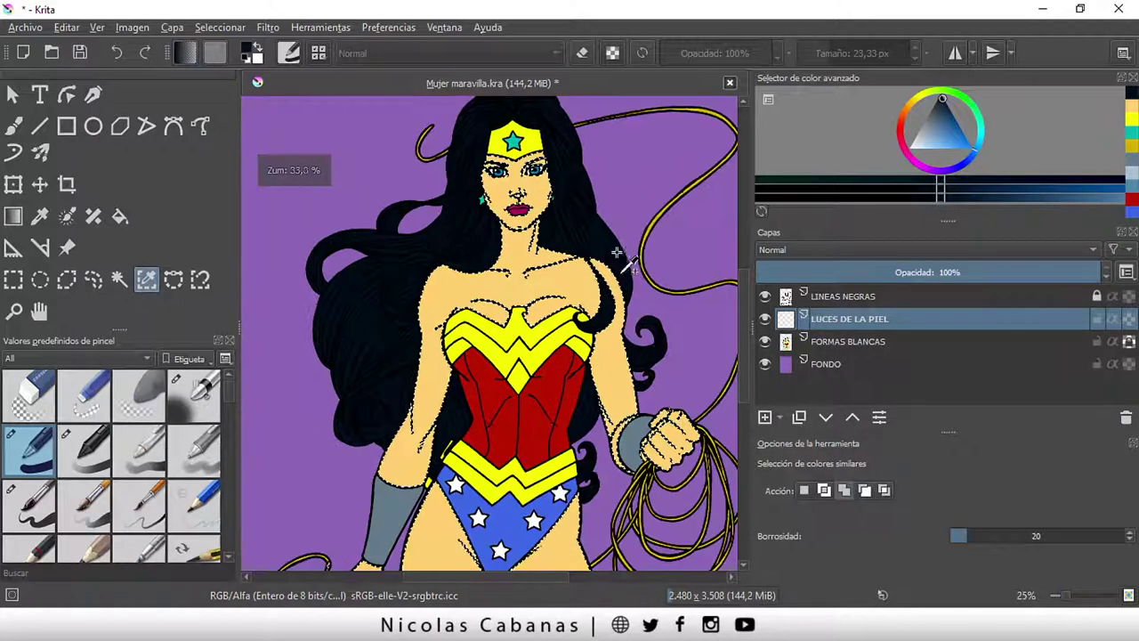
key(plus)
key(plus)
key(minus)
click(14, 125)
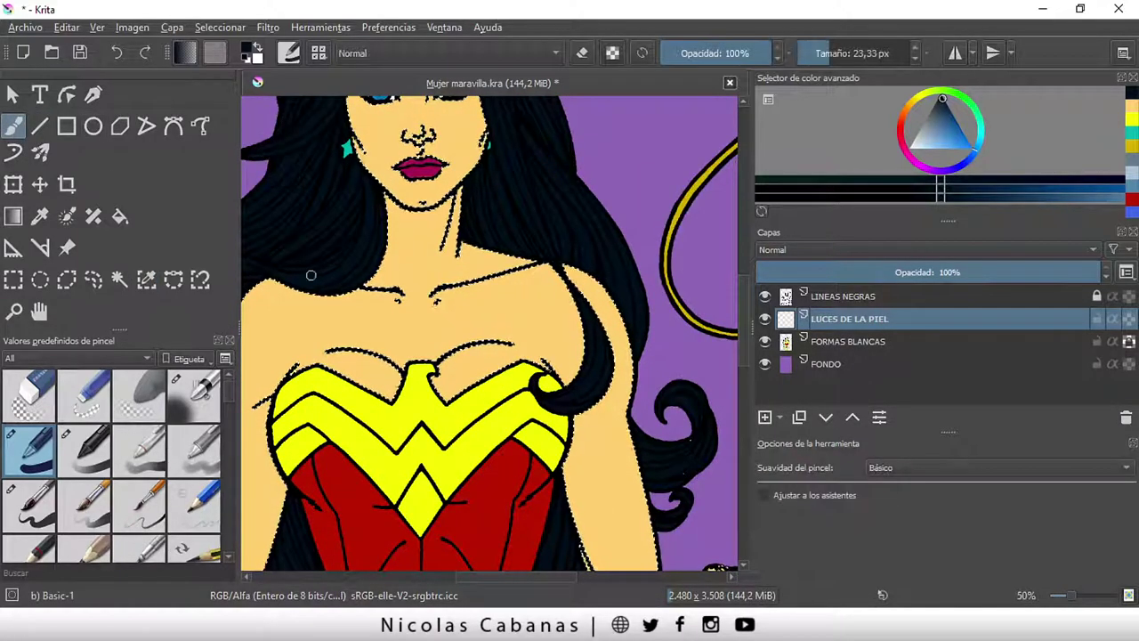
key(minus)
key(minus)
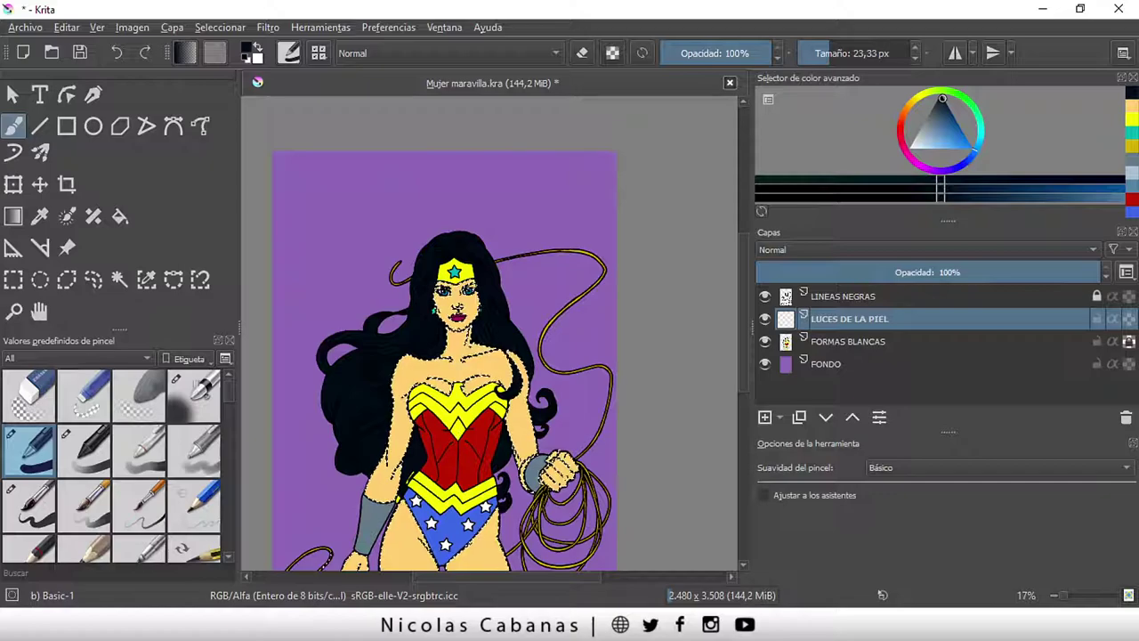
drag(740, 327, 742, 374)
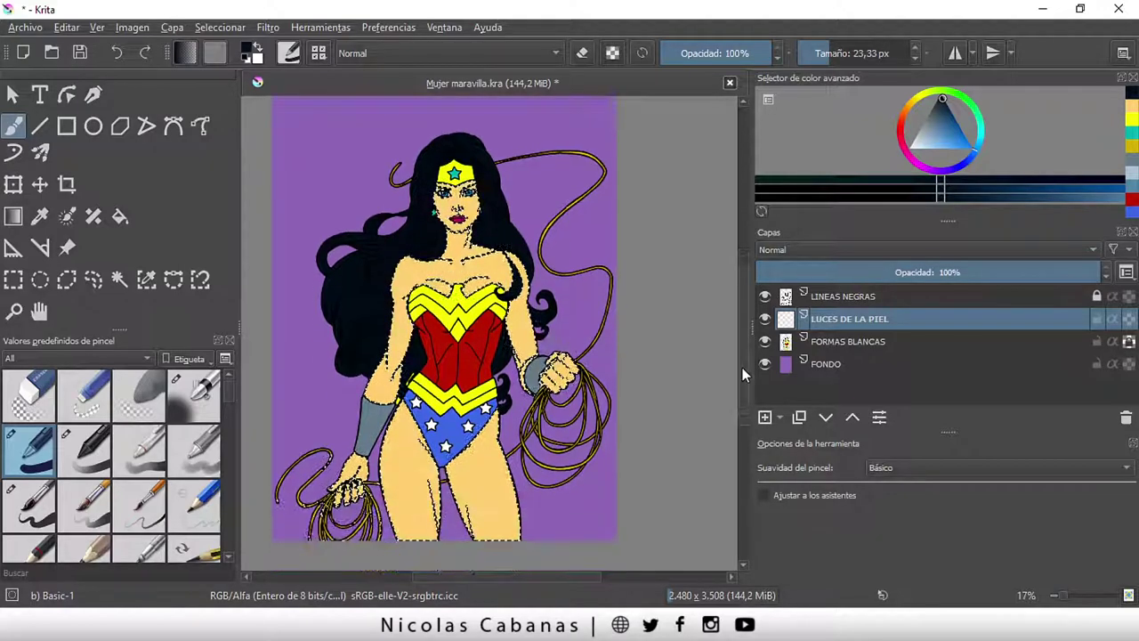
click(195, 391)
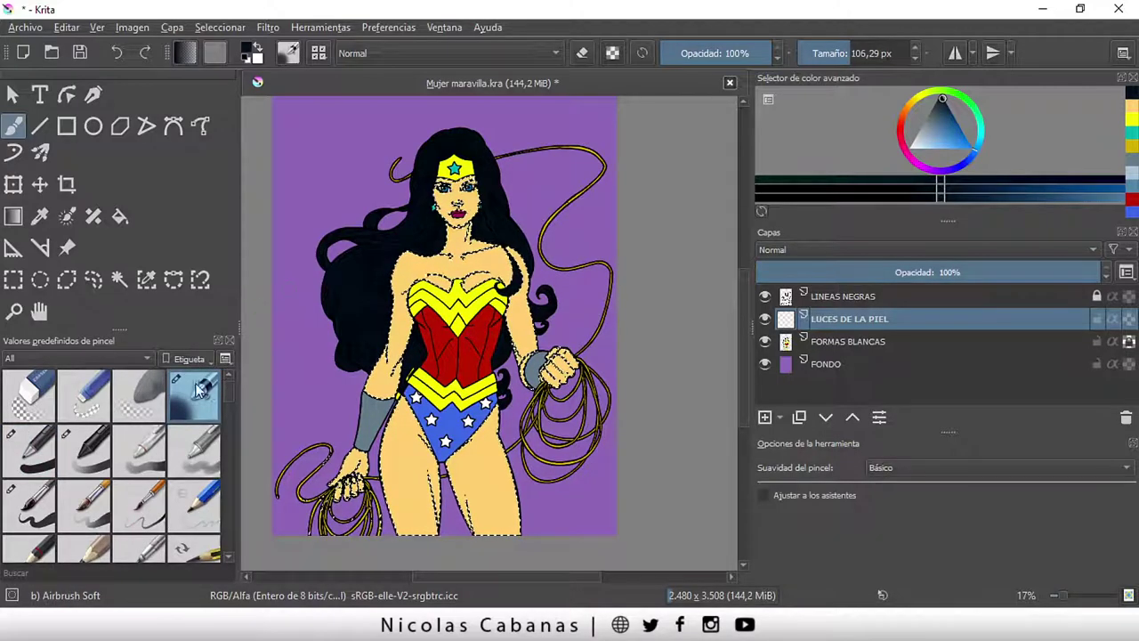
drag(841, 60, 885, 55)
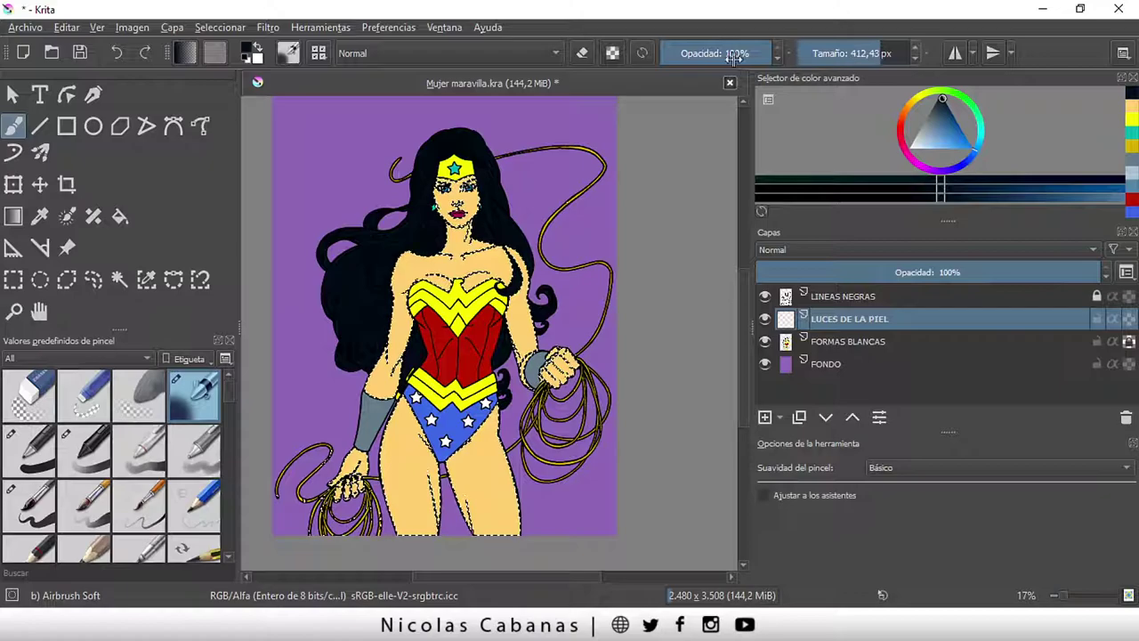
- Set the airbrush to a darker orange at about 226 px and 9% opacity
drag(735, 60, 674, 56)
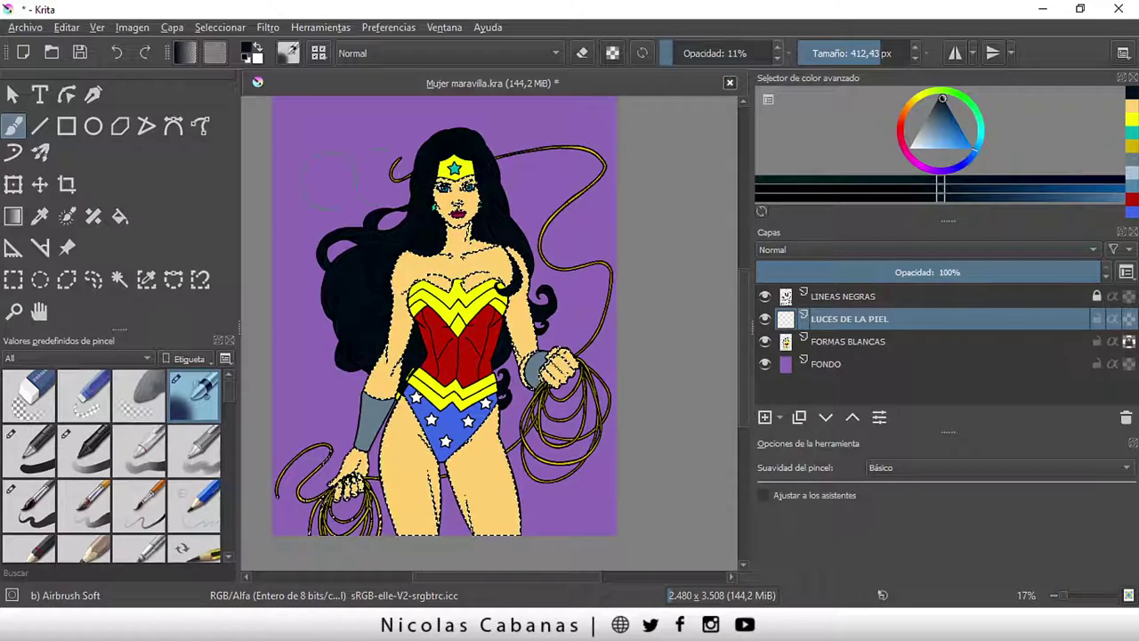
click(907, 104)
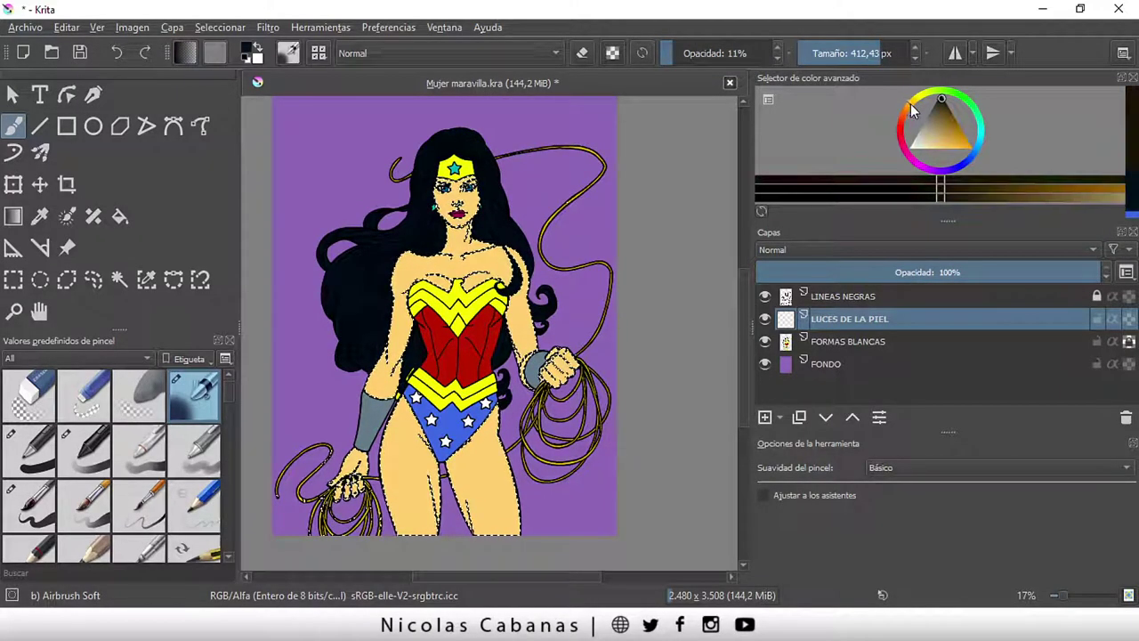
drag(954, 127, 952, 113)
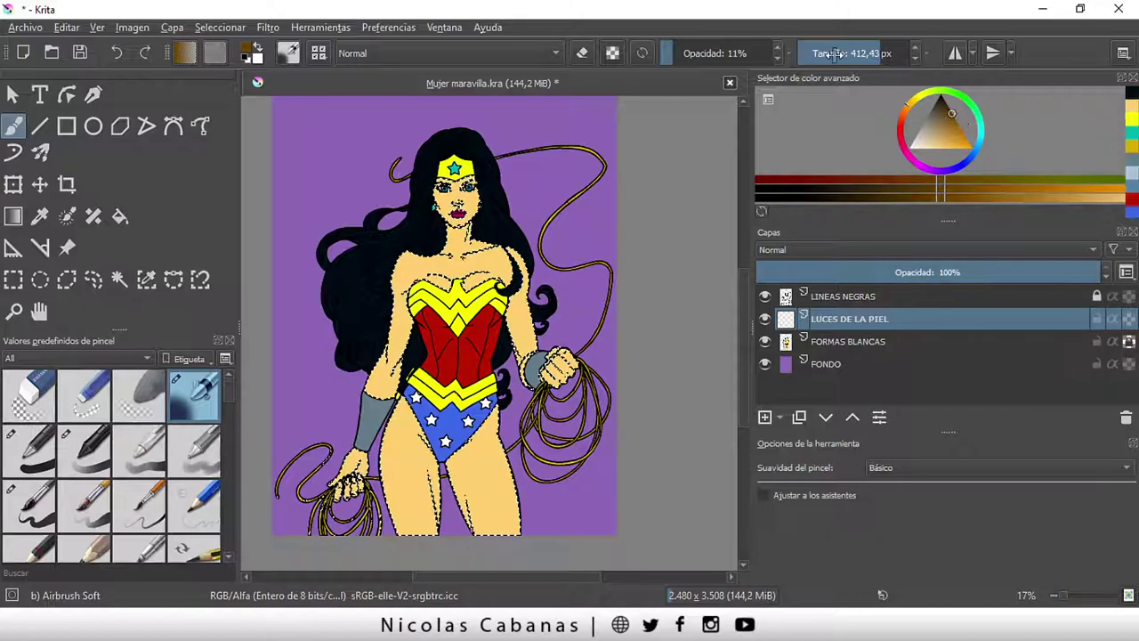
drag(676, 53, 669, 54)
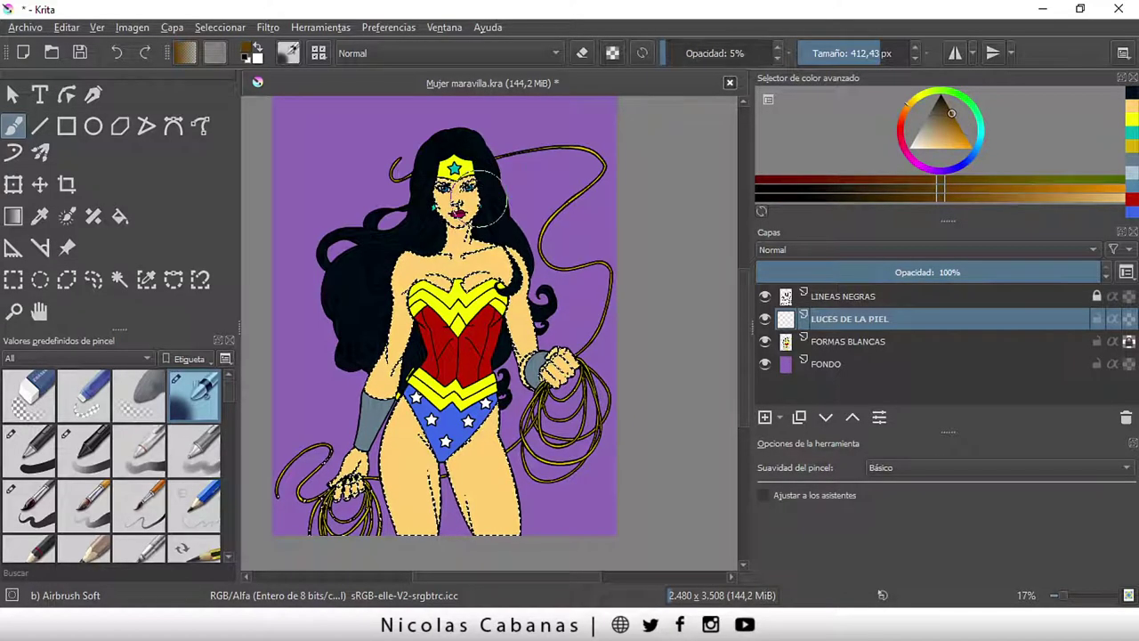
ctrl+scroll(458, 178, up, 2)
ctrl+scroll(356, 172, up, 2)
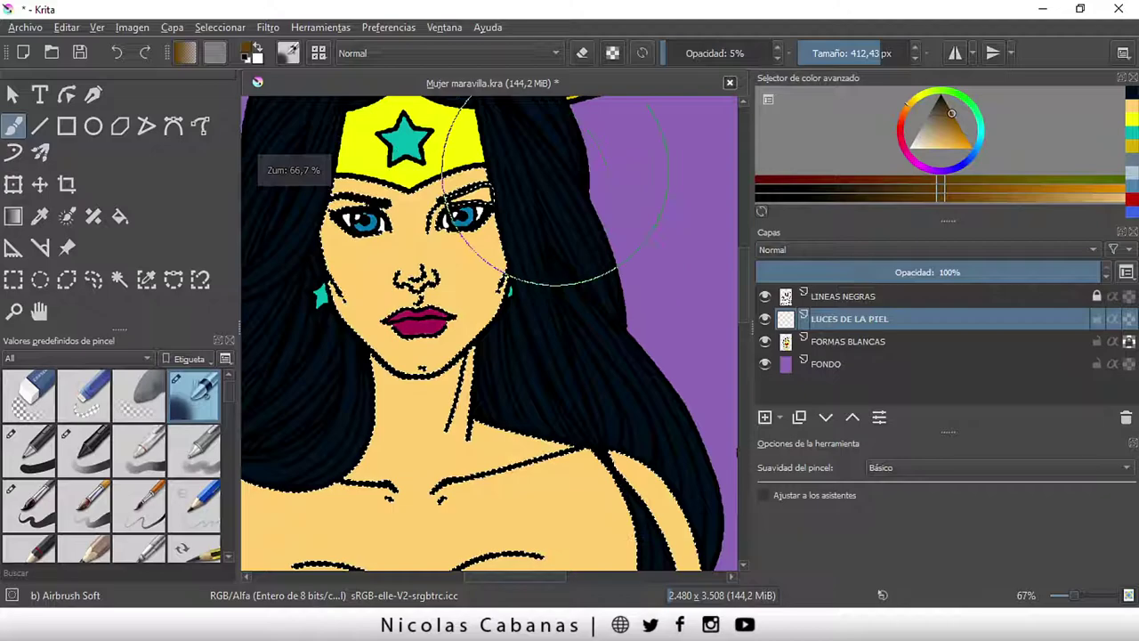
drag(869, 48, 850, 52)
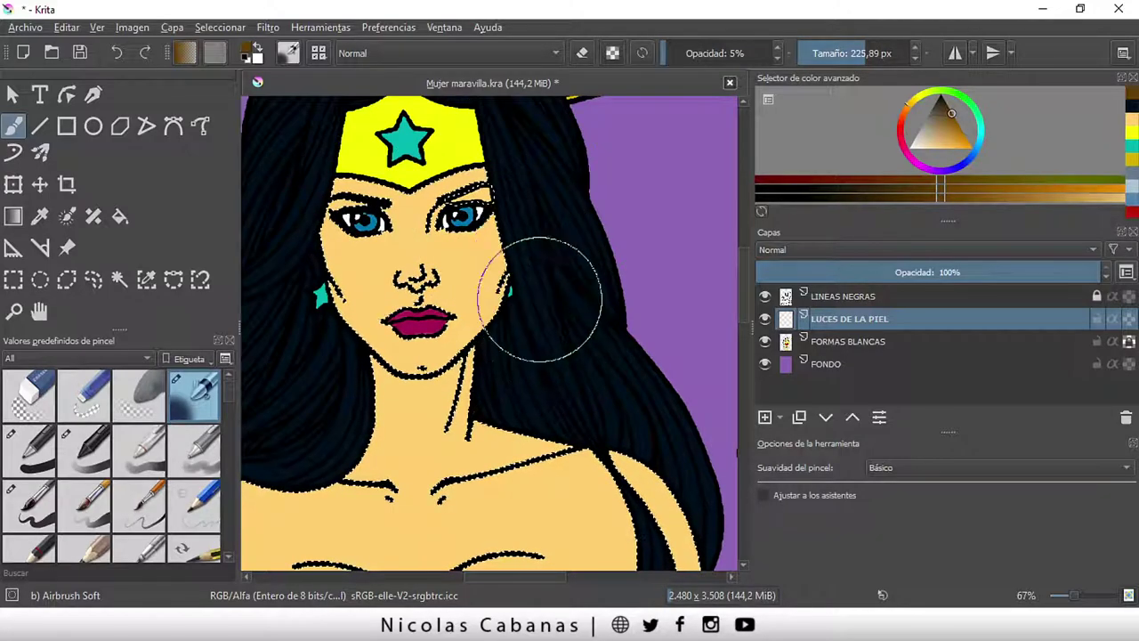
click(950, 111)
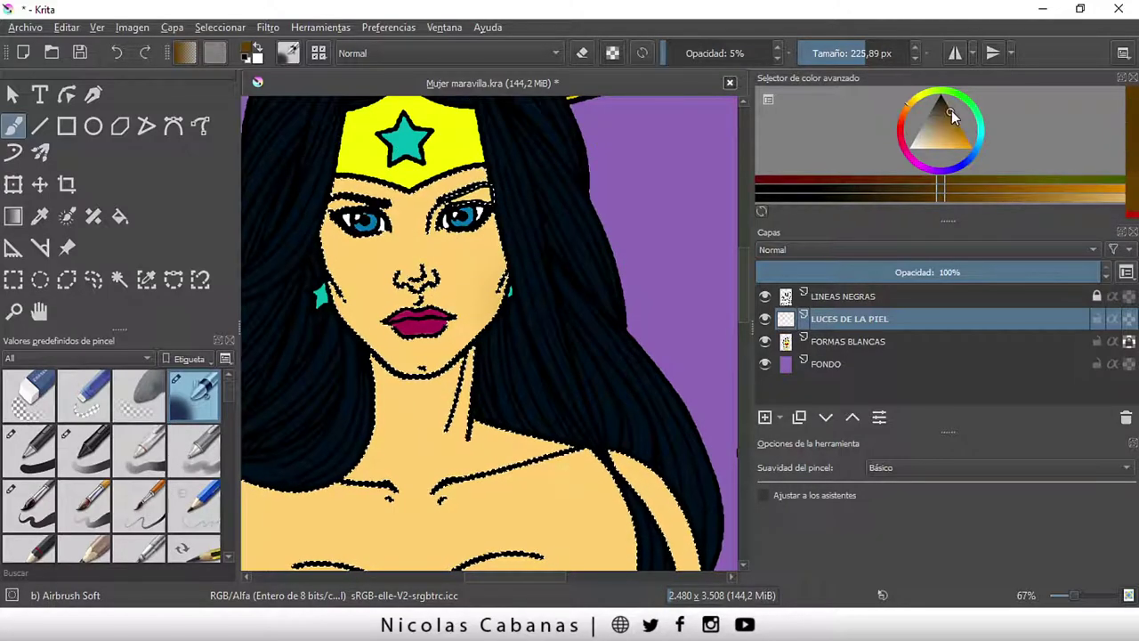
click(671, 53)
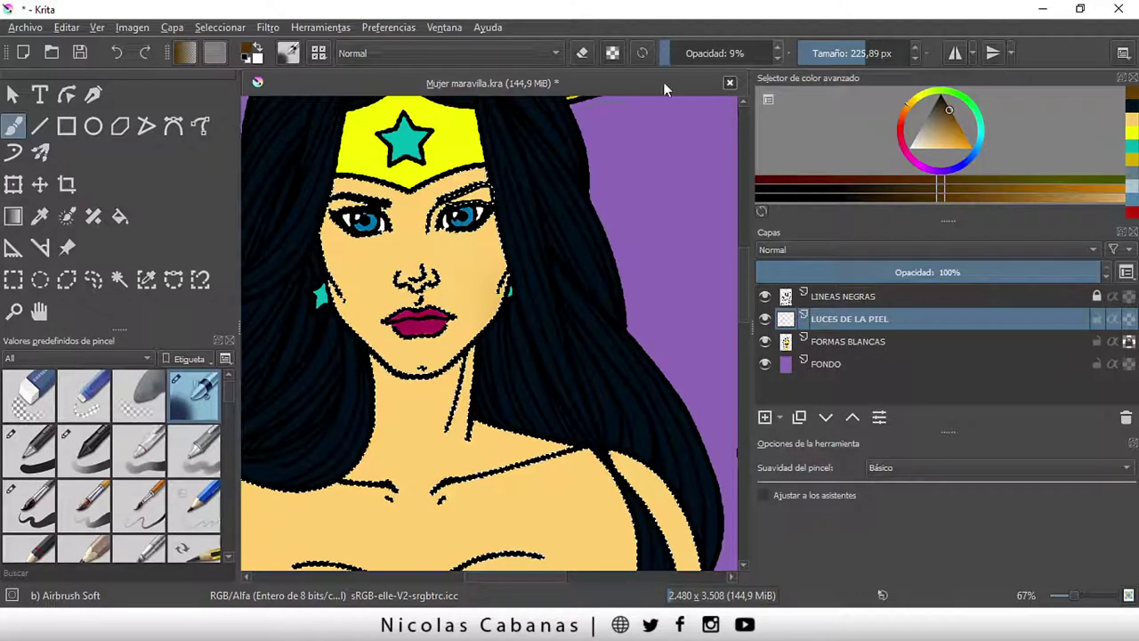
- Airbrush soft orange shading onto the right cheek, neck, shoulder and collarbone
mouse_move(553, 258)
mouse_down()
mouse_move(532, 316)
mouse_move(546, 267)
mouse_move(483, 356)
mouse_up()
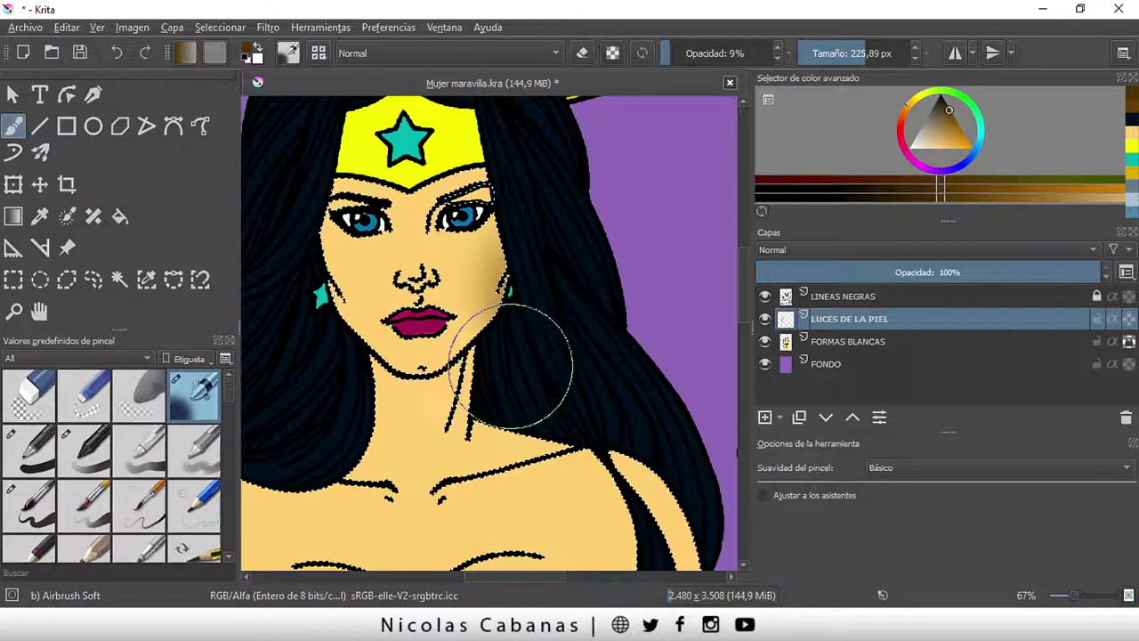
drag(526, 261, 509, 406)
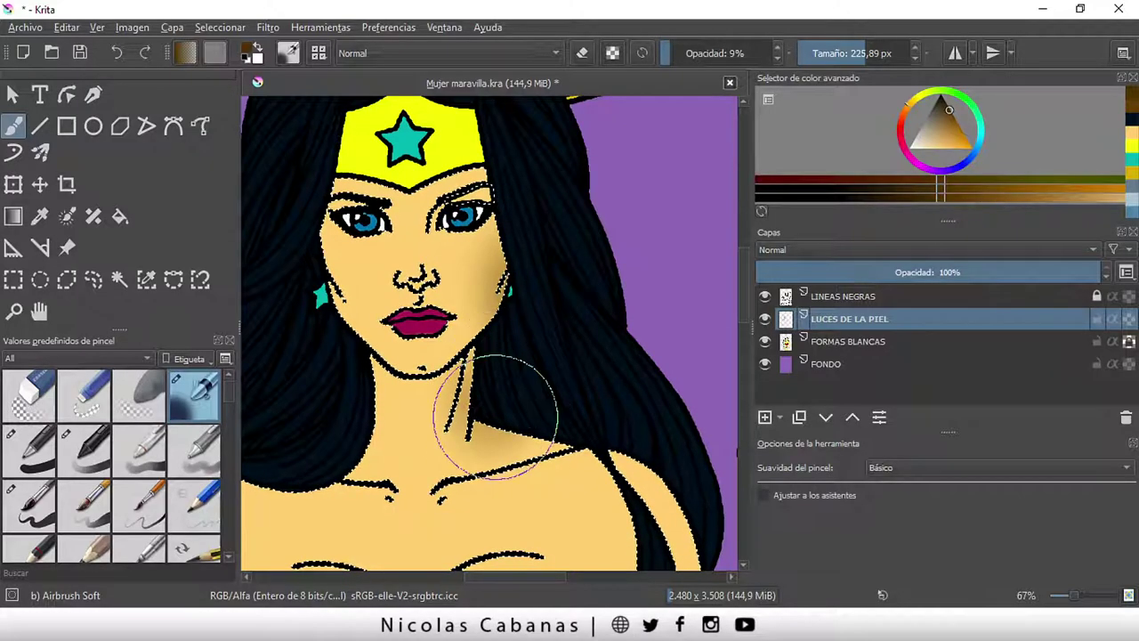
scroll(742, 298, down, 3)
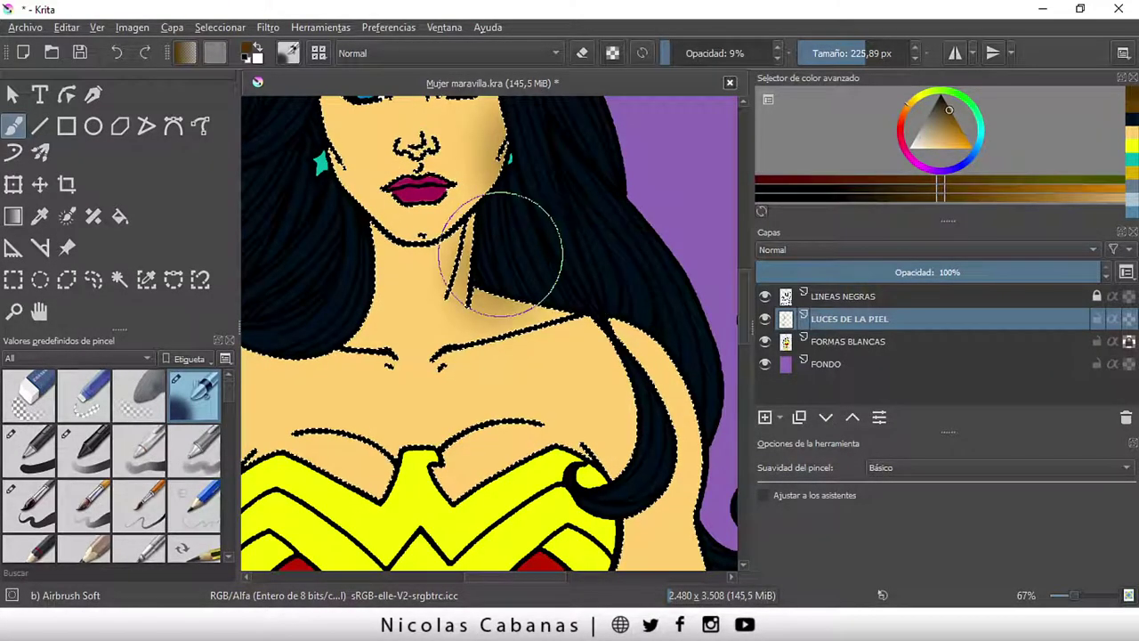
drag(611, 255, 534, 280)
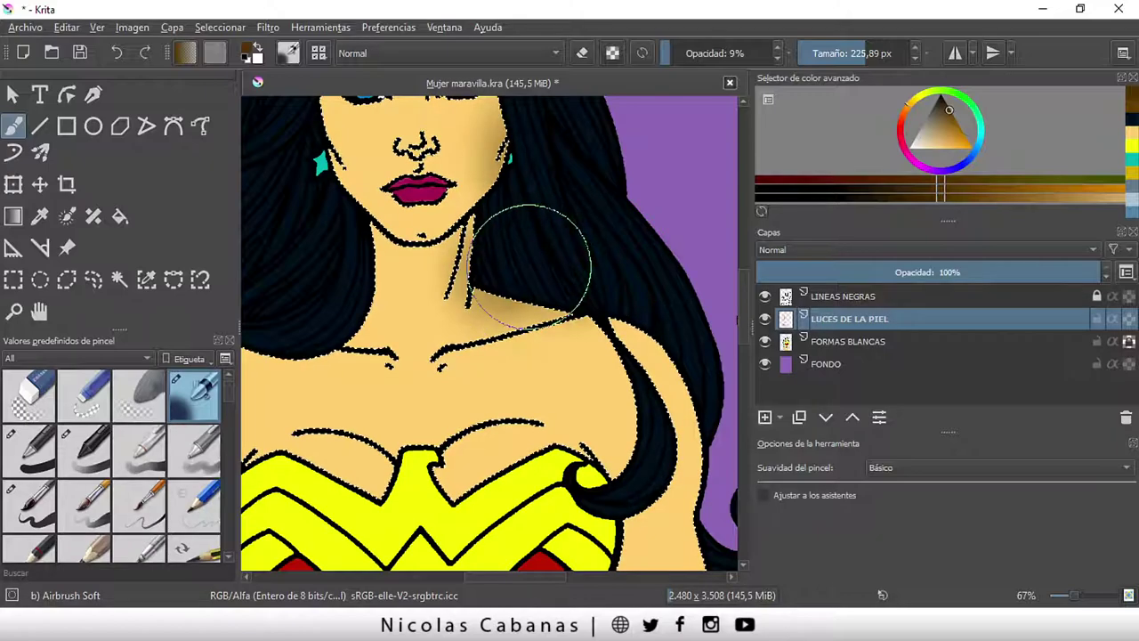
mouse_move(633, 244)
mouse_down()
mouse_move(546, 344)
mouse_move(674, 369)
mouse_up()
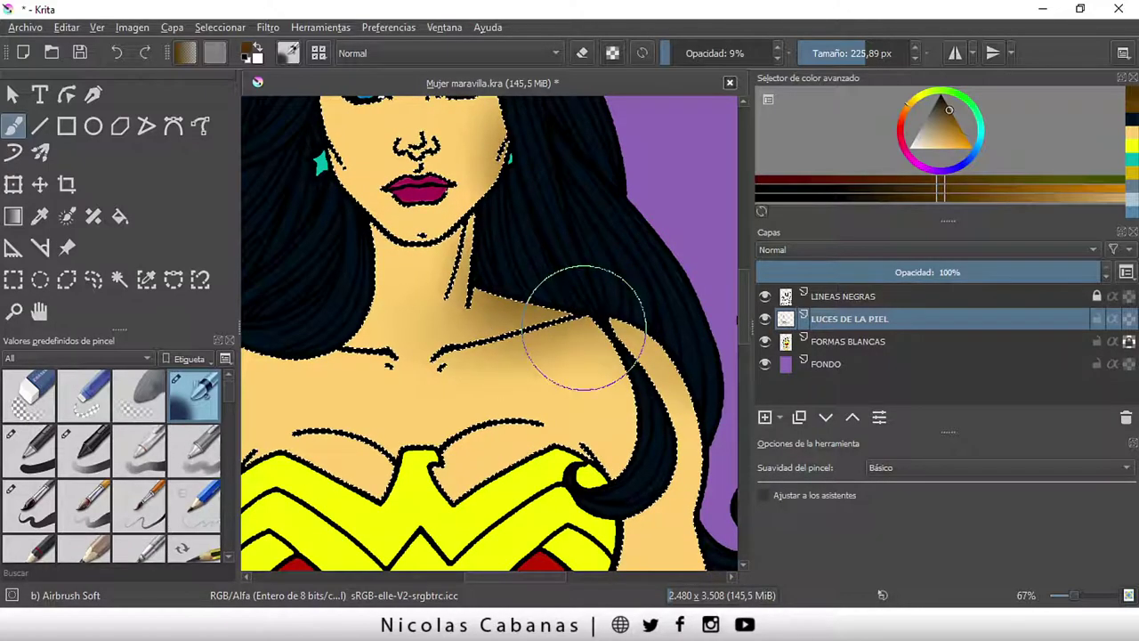
drag(584, 328, 610, 305)
drag(546, 330, 521, 381)
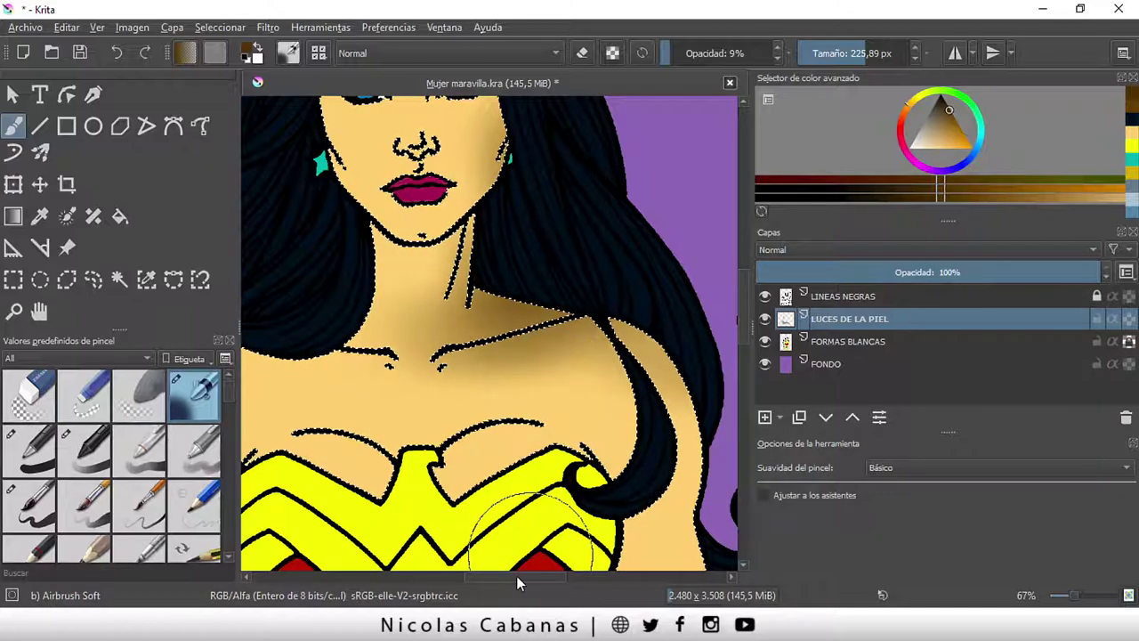
drag(518, 583, 485, 583)
key(minus)
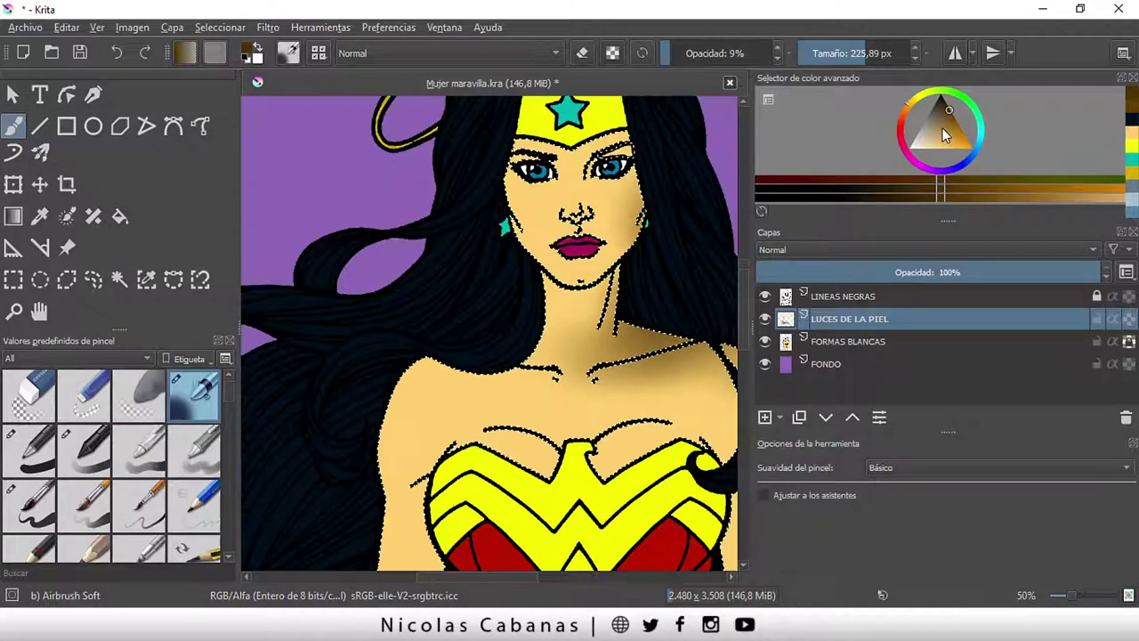
- Switch to a light pinkish-white and airbrush a faint highlight across the face
click(912, 131)
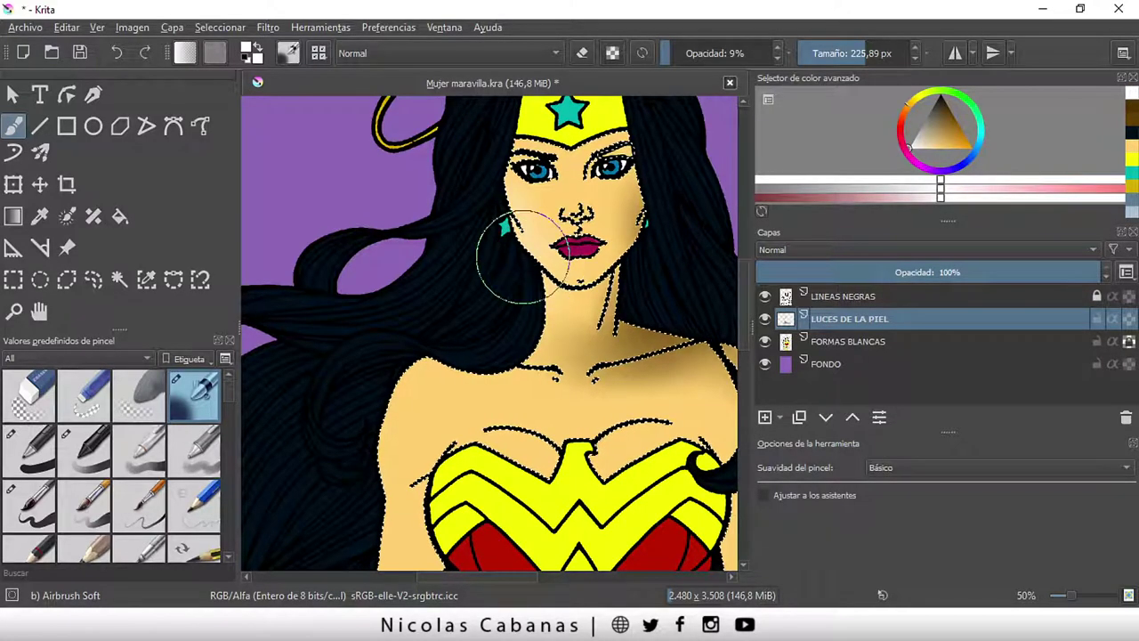
scroll(614, 145, up, 1)
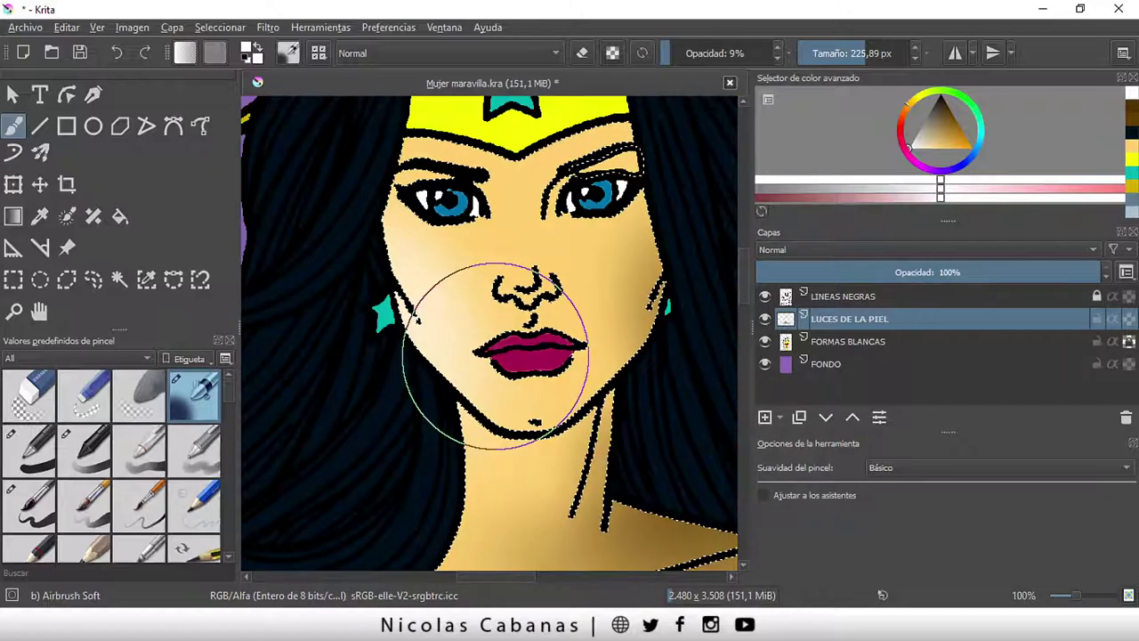
scroll(573, 279, up, 3)
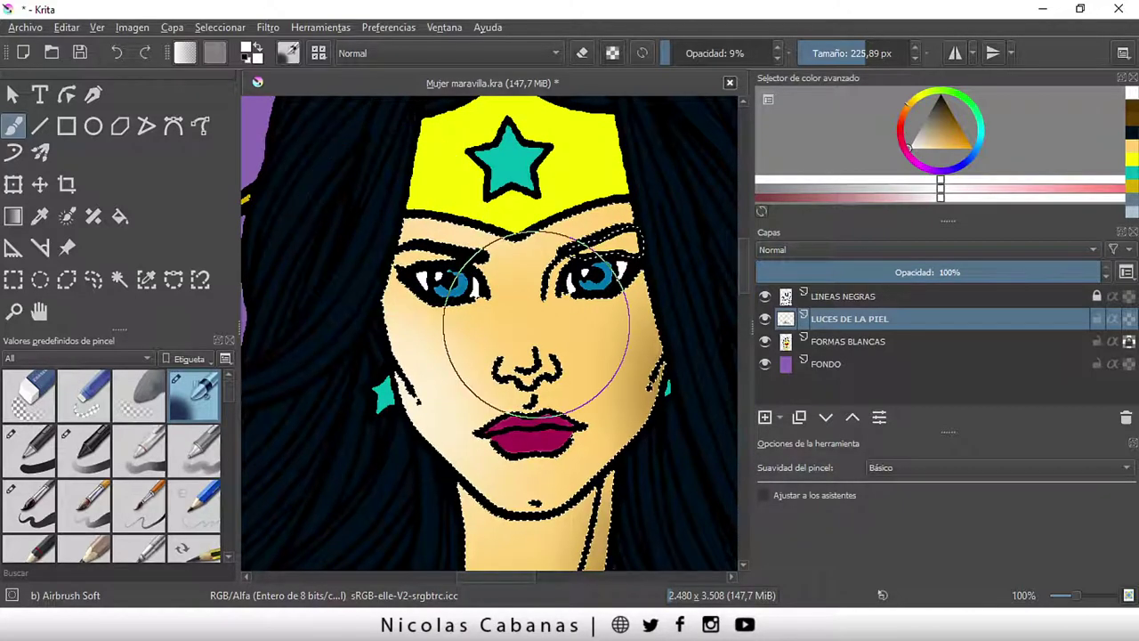
drag(537, 325, 623, 445)
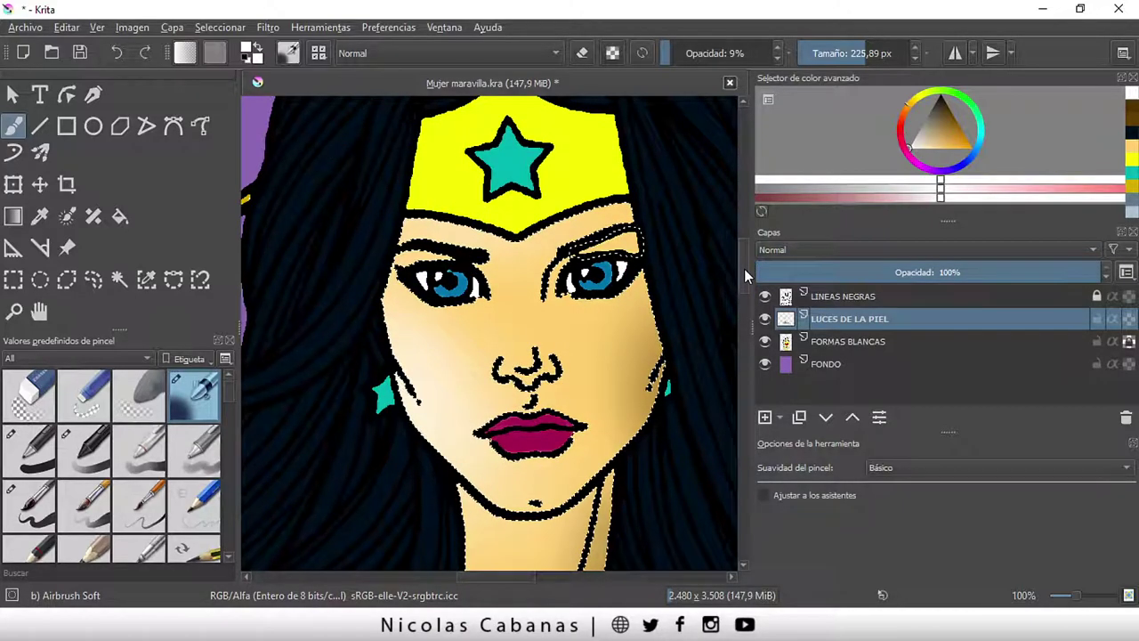
key(minus)
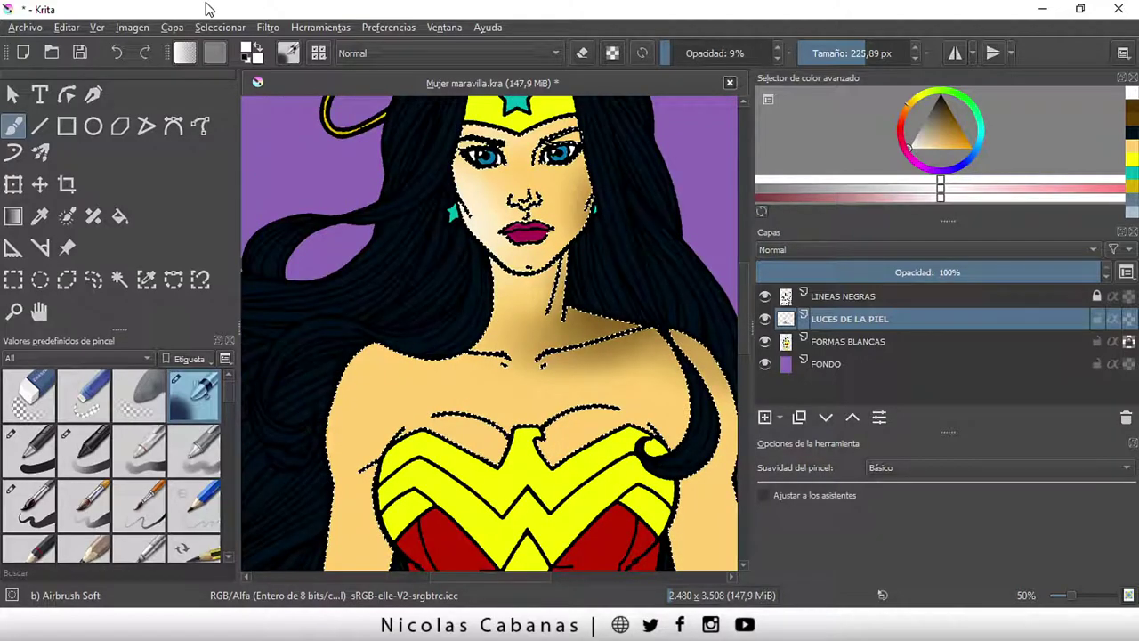
- Hide the marching-ants selection outline with Seleccionar > Mostrar selección
click(221, 28)
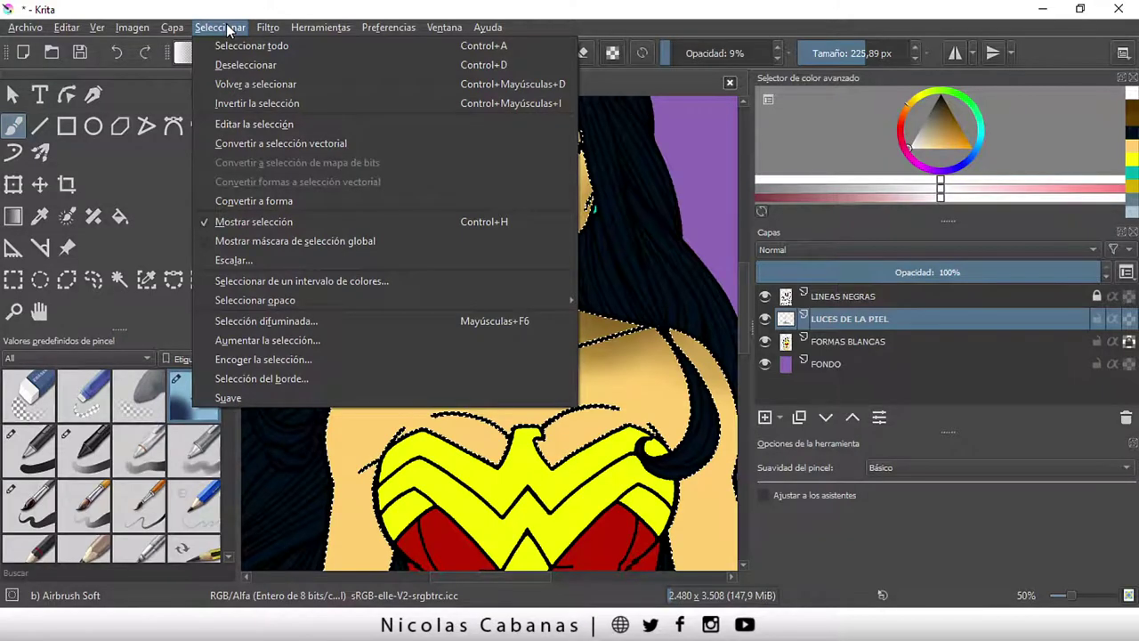
click(272, 219)
key(minus)
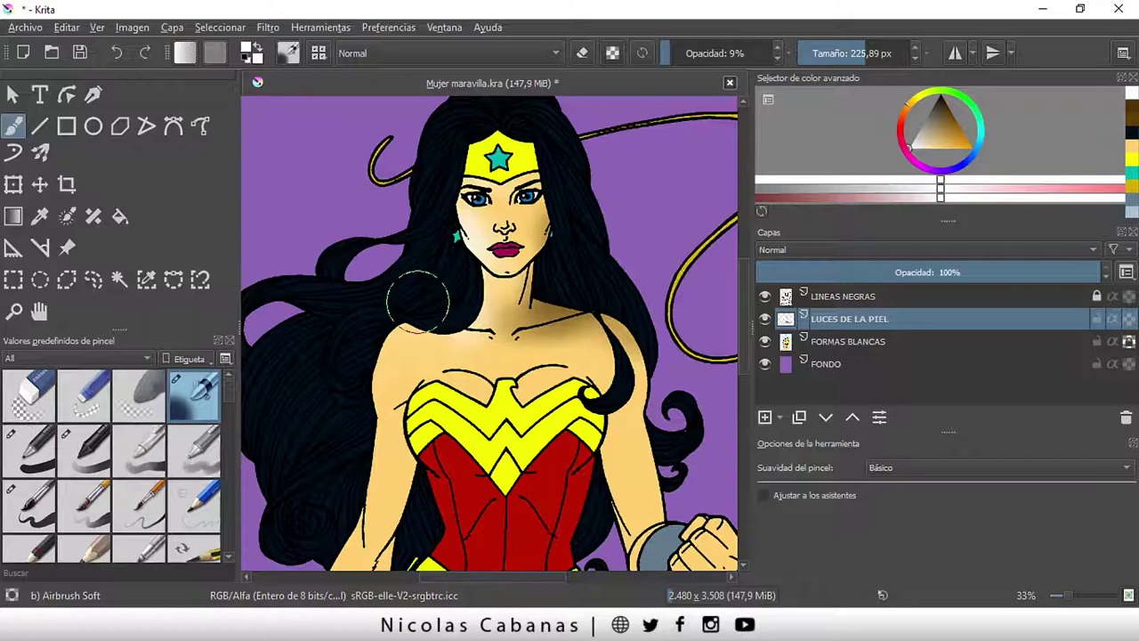
key(plus)
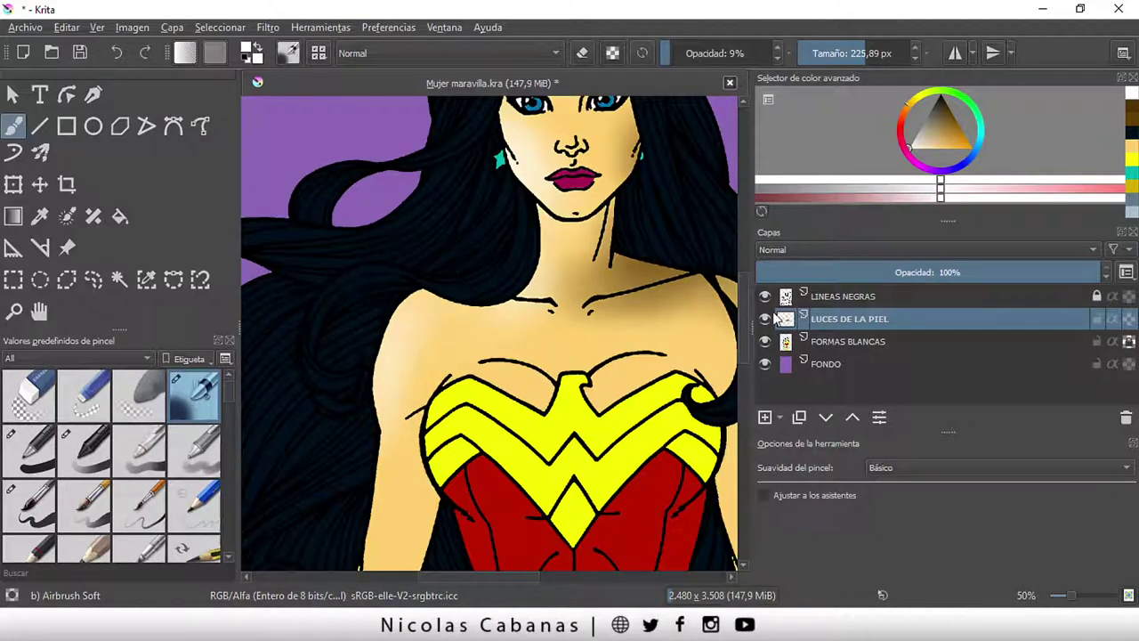
- Move across the arm, belt and shoulders, ending with the face, neck and chest in view
scroll(742, 323, down, 2)
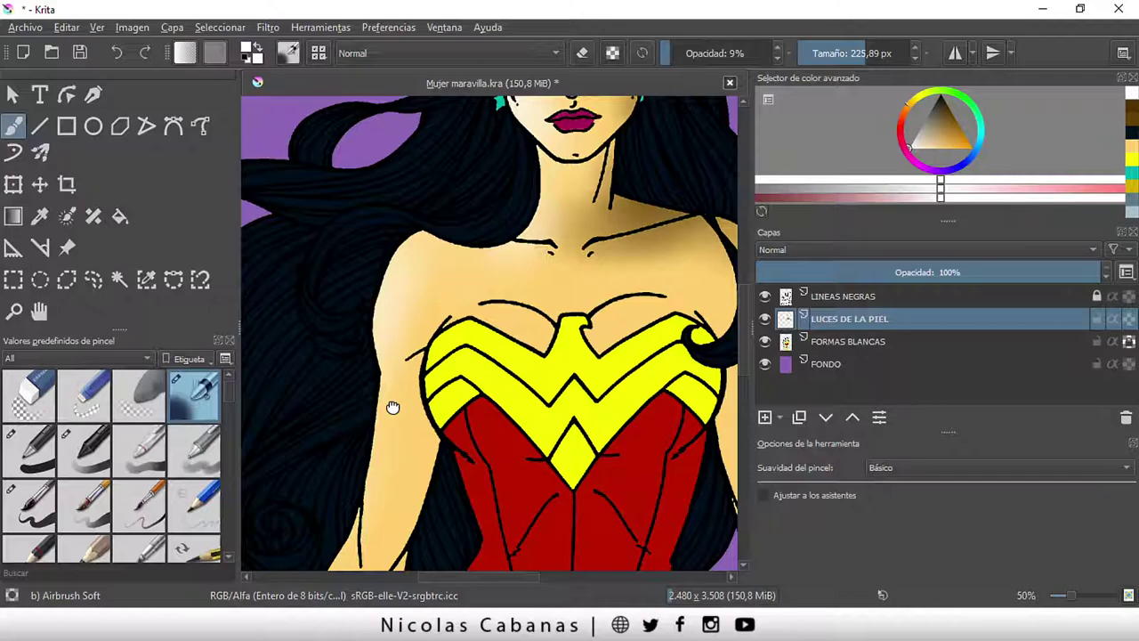
drag(392, 406, 406, 277)
drag(366, 360, 381, 257)
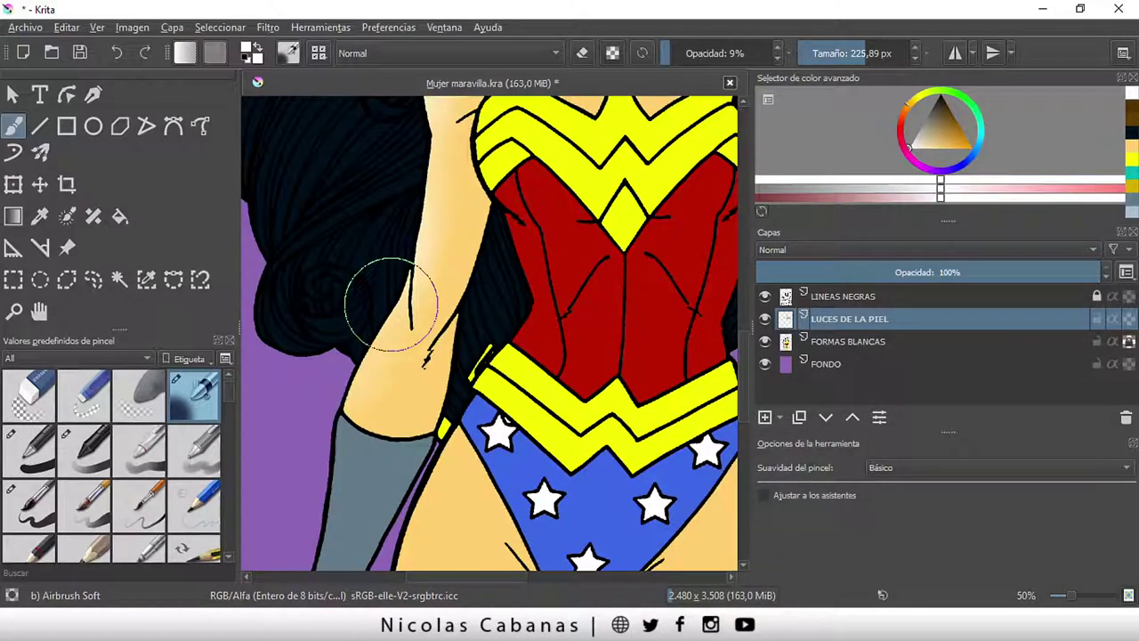
drag(391, 304, 392, 428)
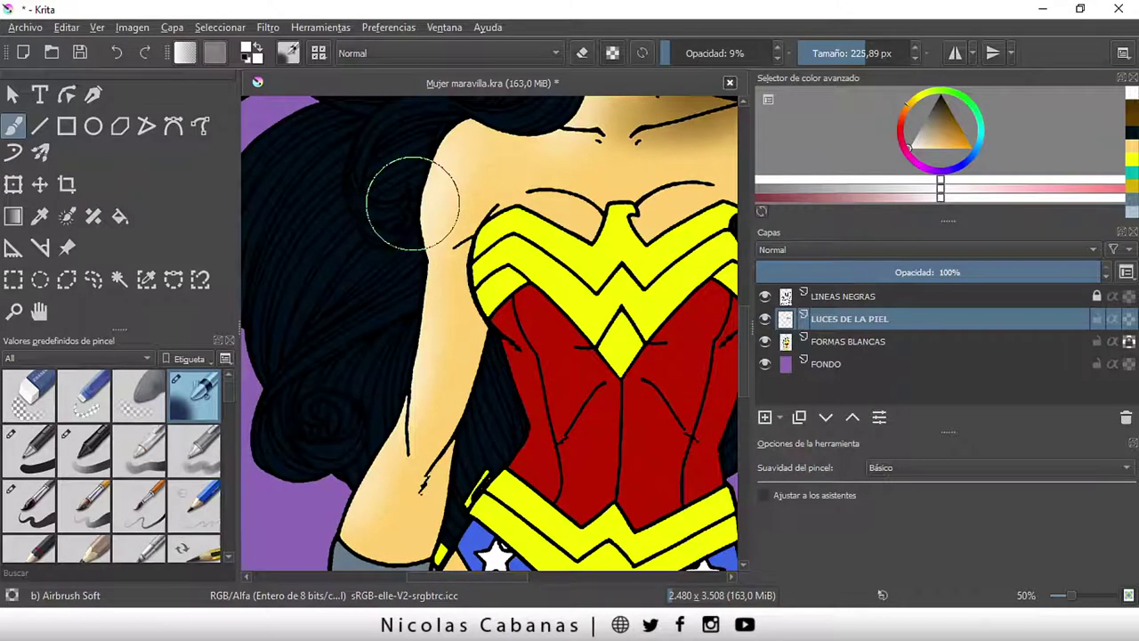
mouse_move(412, 202)
mouse_down()
mouse_move(433, 241)
mouse_move(345, 343)
mouse_move(352, 397)
mouse_up()
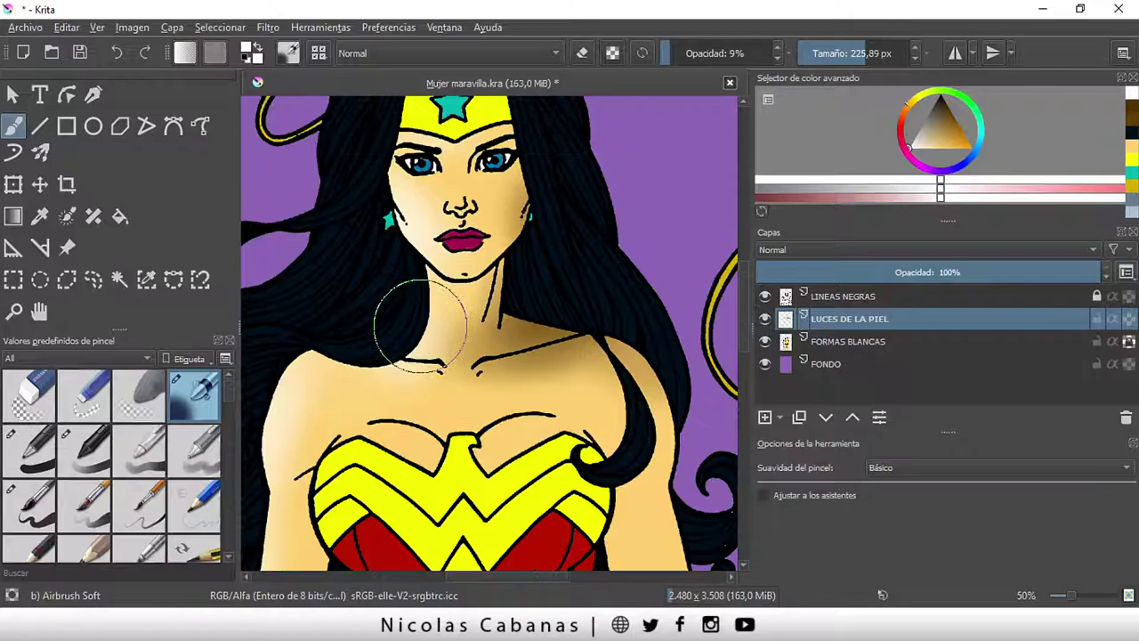
scroll(425, 266, up, 1)
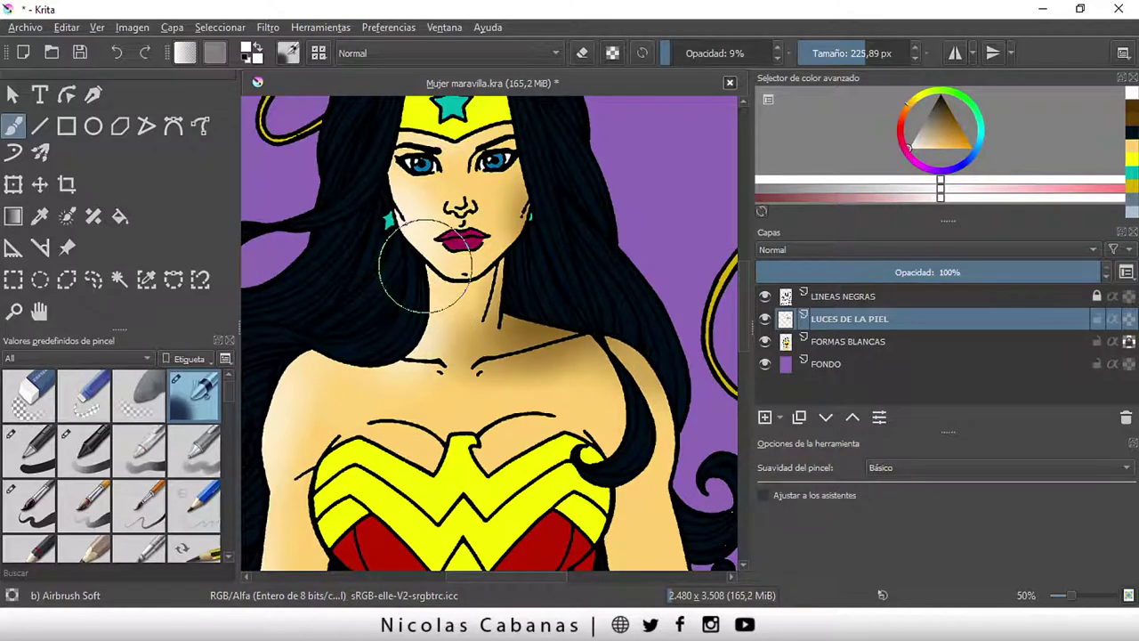
scroll(394, 292, up, 2)
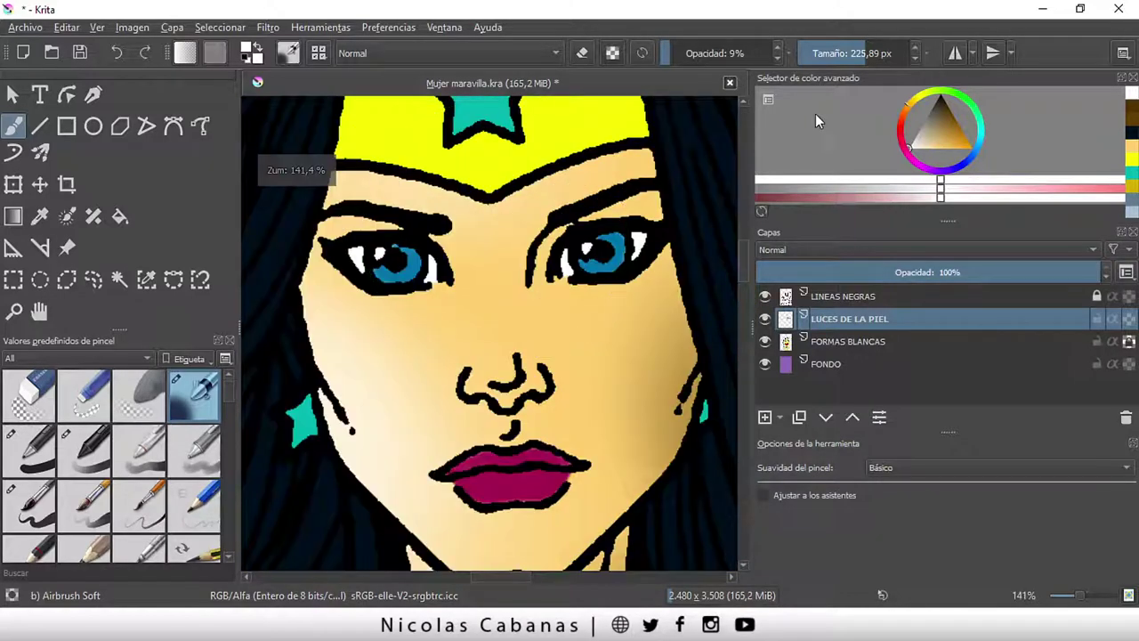
- Airbrush a fine highlight down the nose bridge
mouse_move(498, 309)
mouse_down()
mouse_move(400, 309)
mouse_move(463, 308)
mouse_up()
key(o)
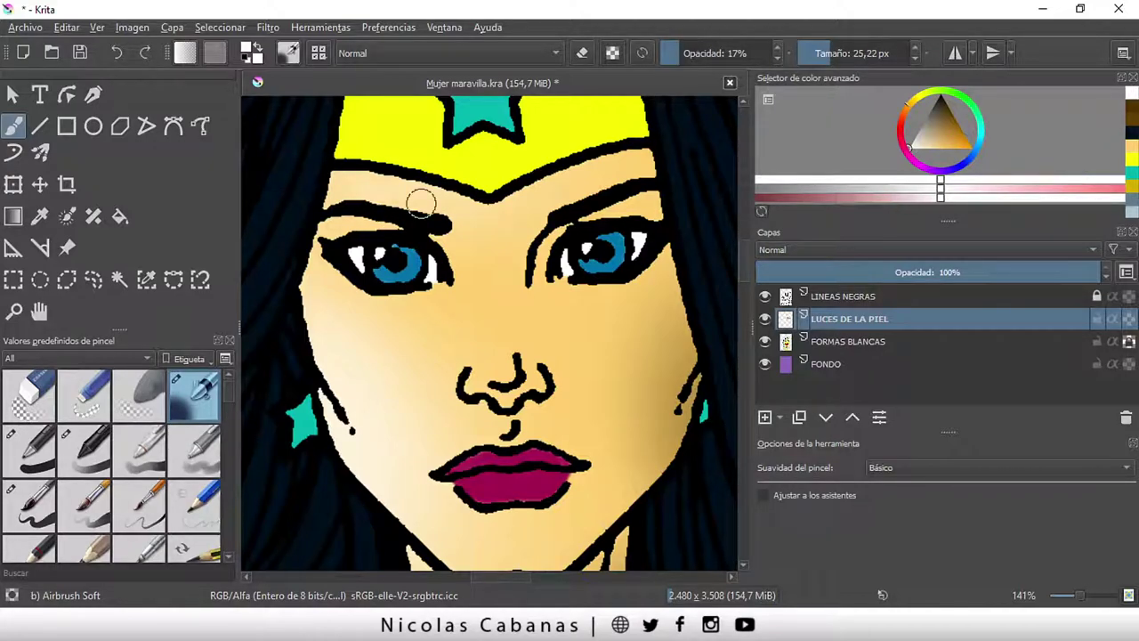
mouse_move(475, 316)
mouse_down()
mouse_move(484, 234)
mouse_move(485, 357)
mouse_up()
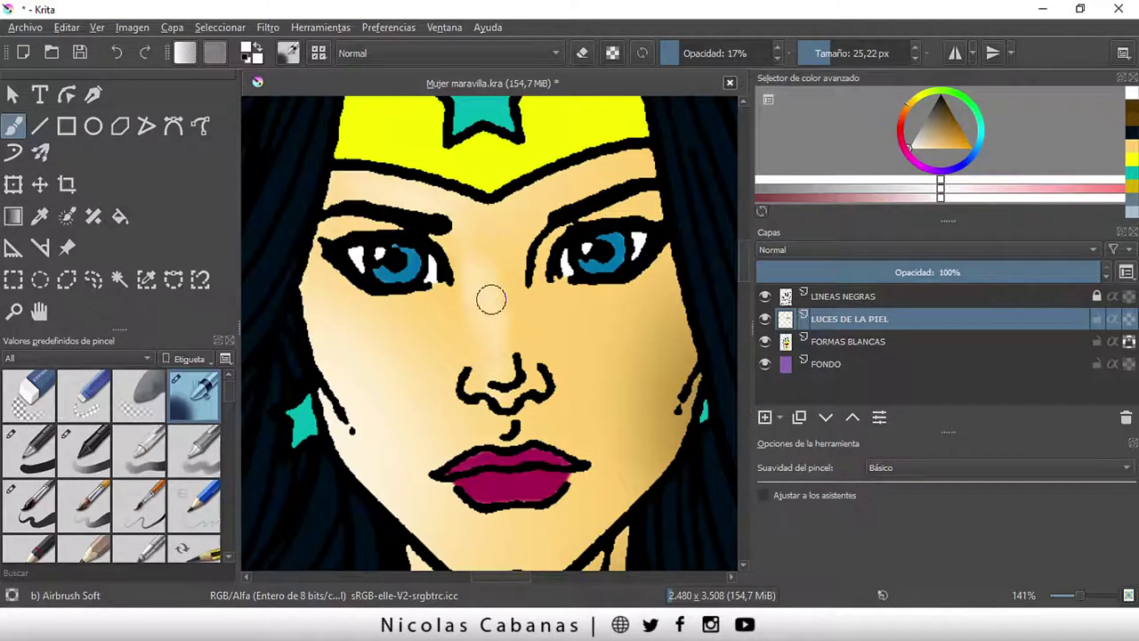
drag(490, 297, 480, 267)
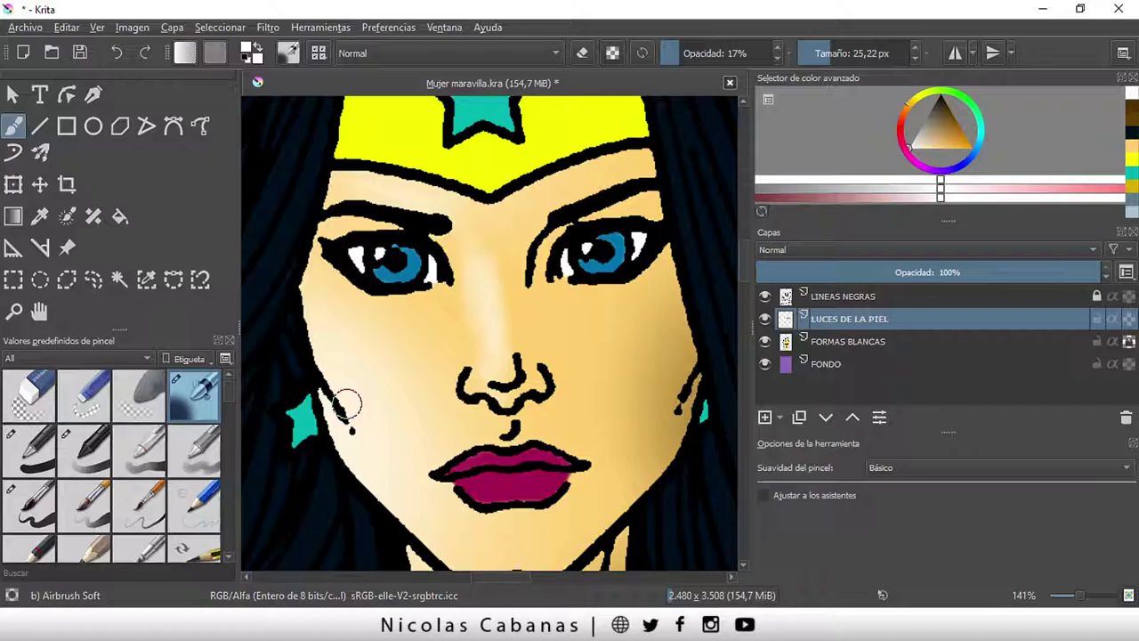
- Lower the airbrush opacity to 9% and enlarge it to about 47 px
drag(704, 58, 671, 59)
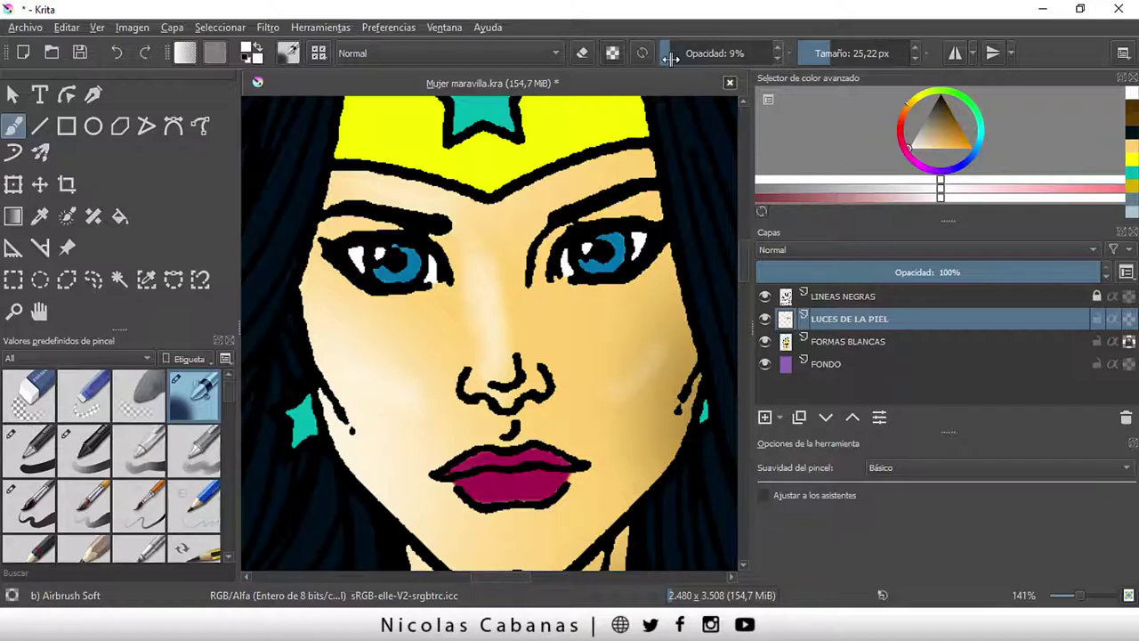
key(bracketright)
key(bracketright)
key(bracketright)
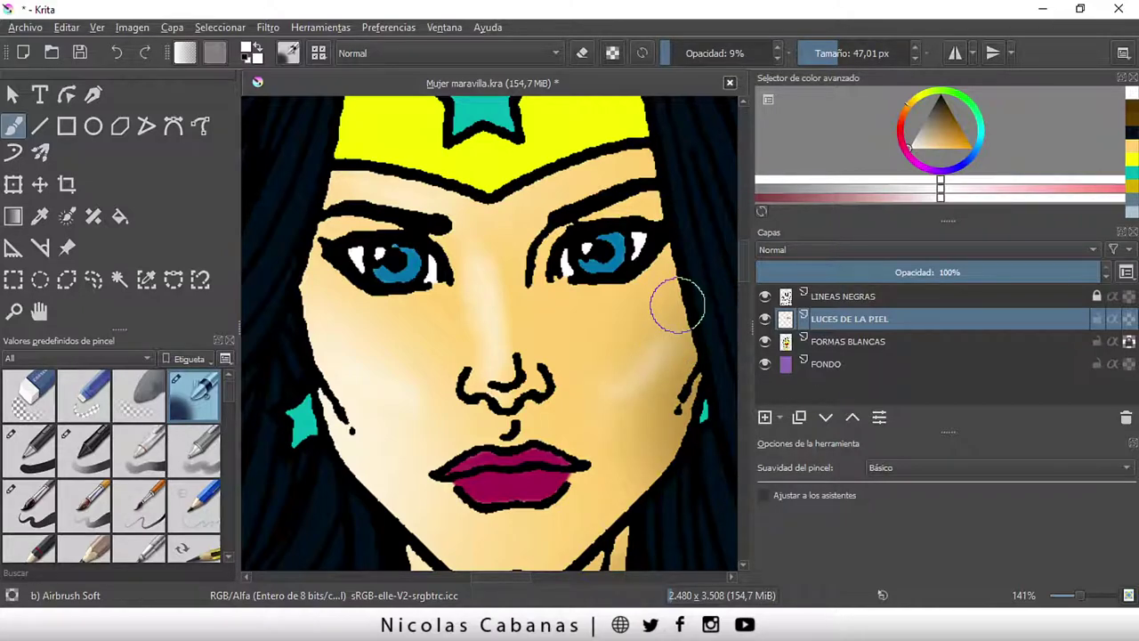
scroll(676, 305, down, 3)
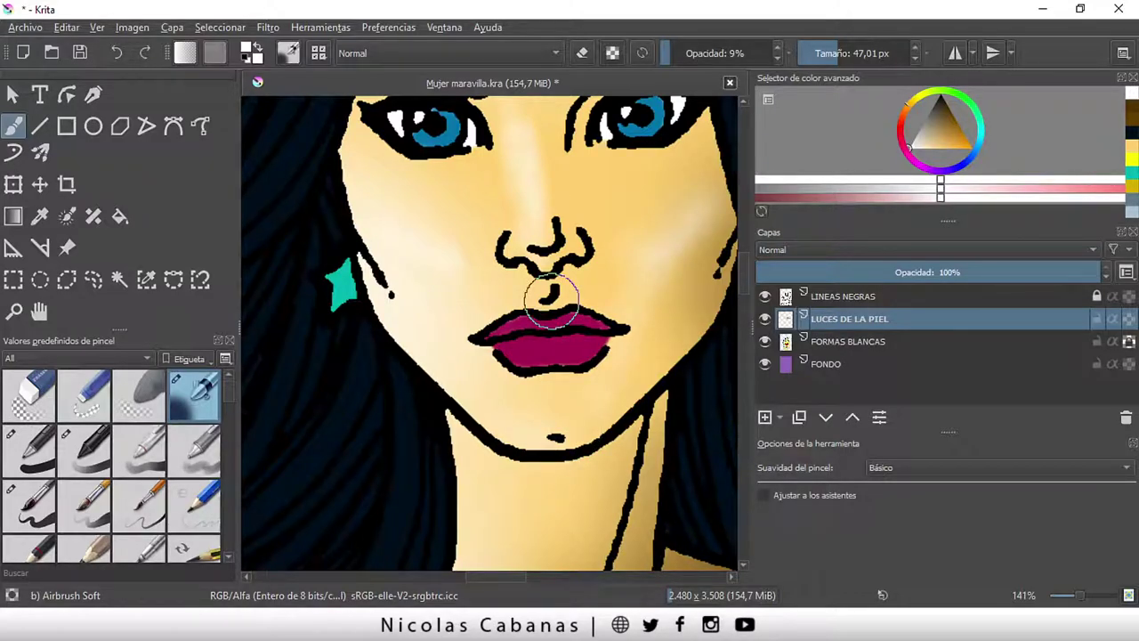
scroll(552, 303, up, 1)
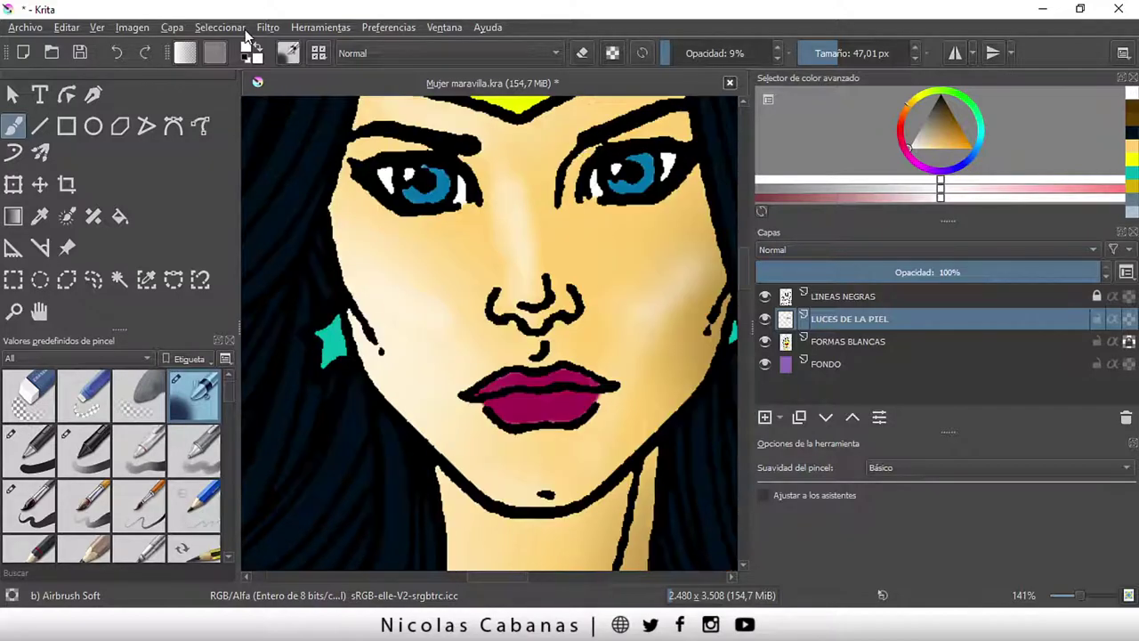
- Set the foreground colour to golden orange #f8a100
click(249, 52)
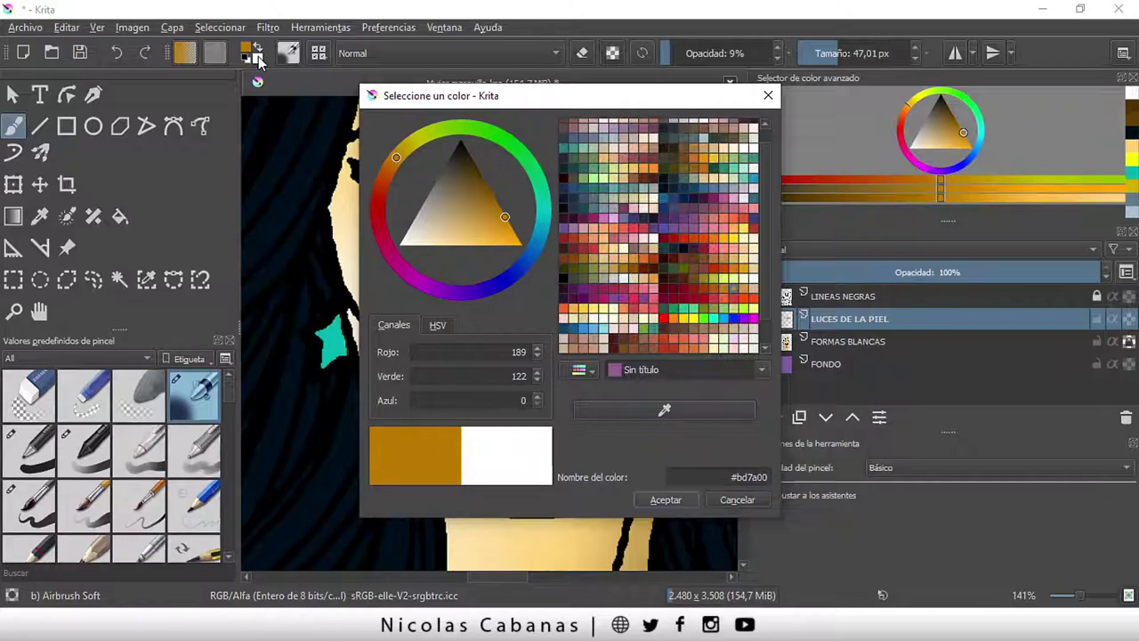
key(Escape)
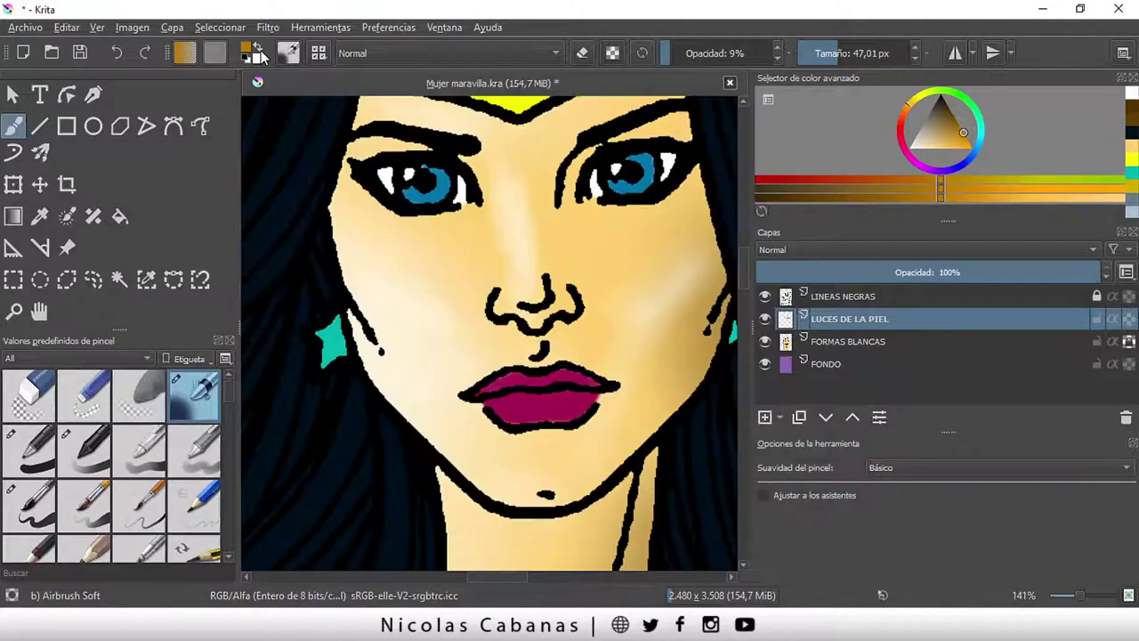
click(252, 55)
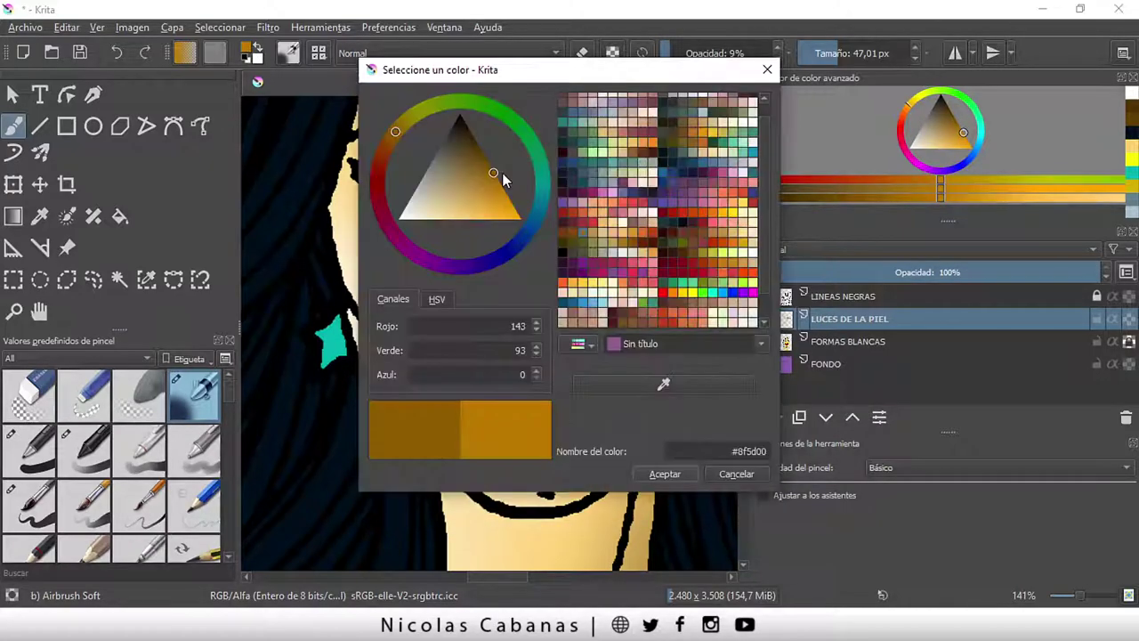
drag(502, 172, 665, 473)
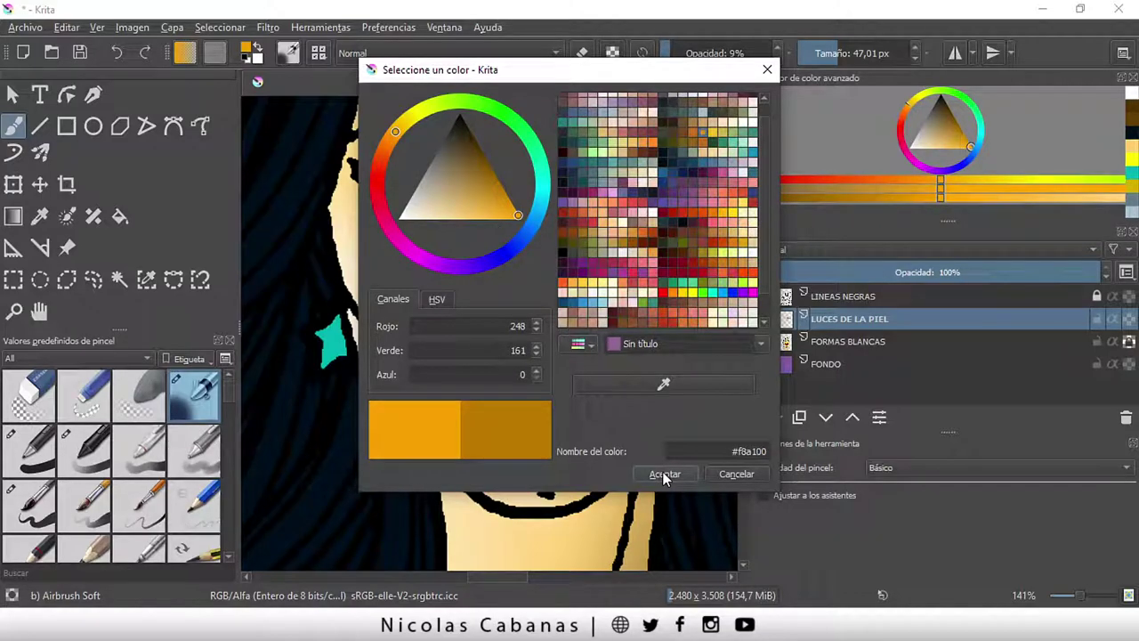
click(664, 474)
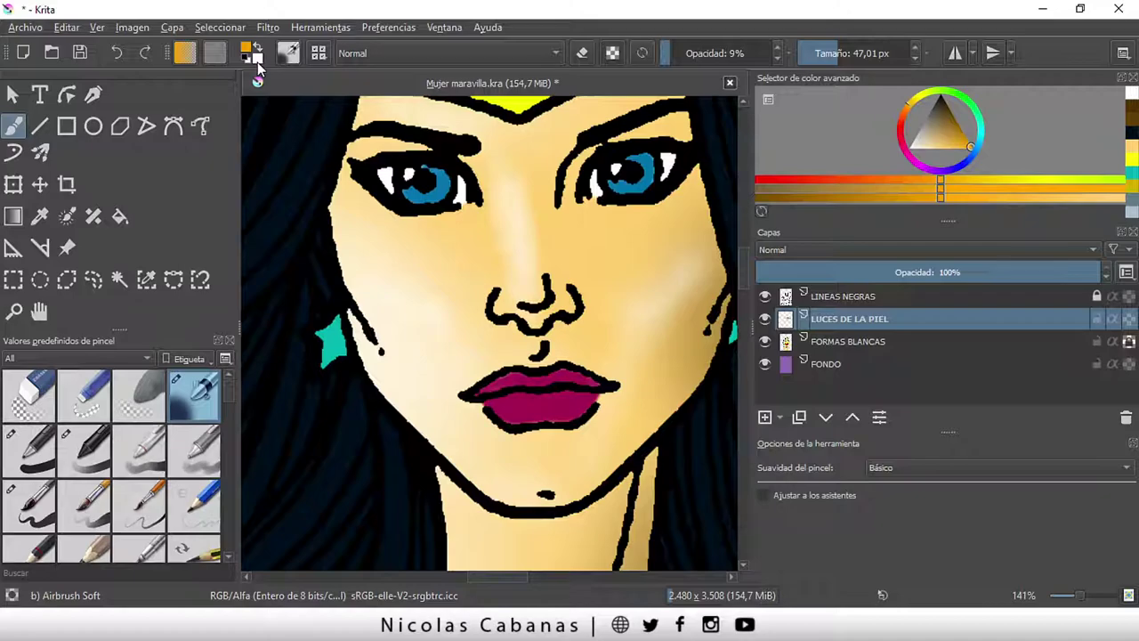
- Set the background colour to dark brown #4a3200, darkened from the sampled face skin tone
click(258, 60)
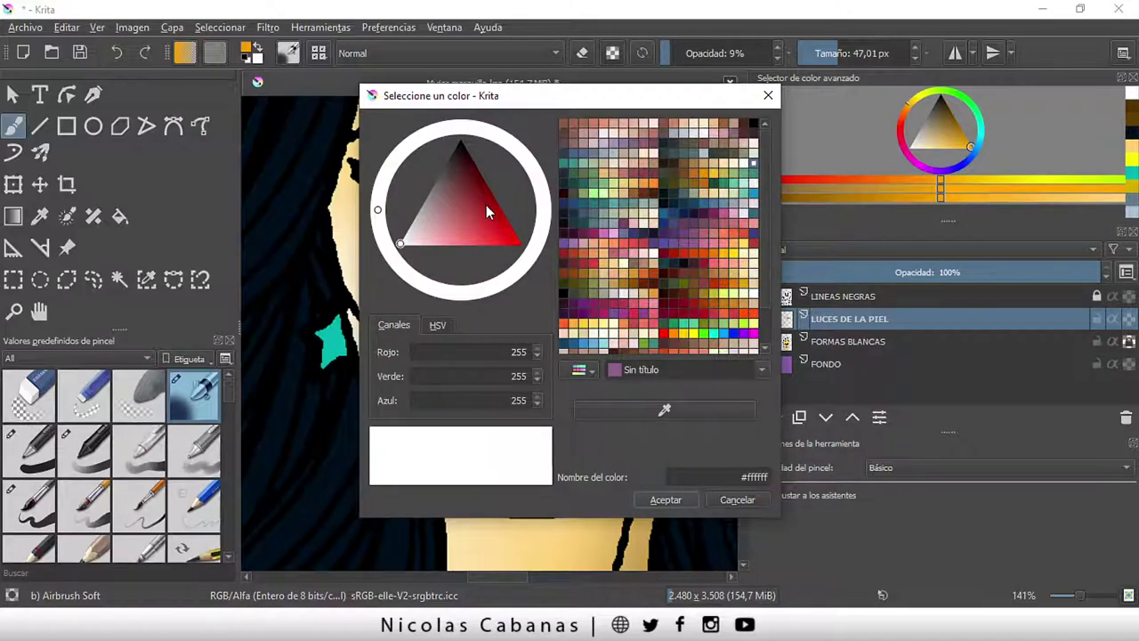
drag(561, 94, 757, 97)
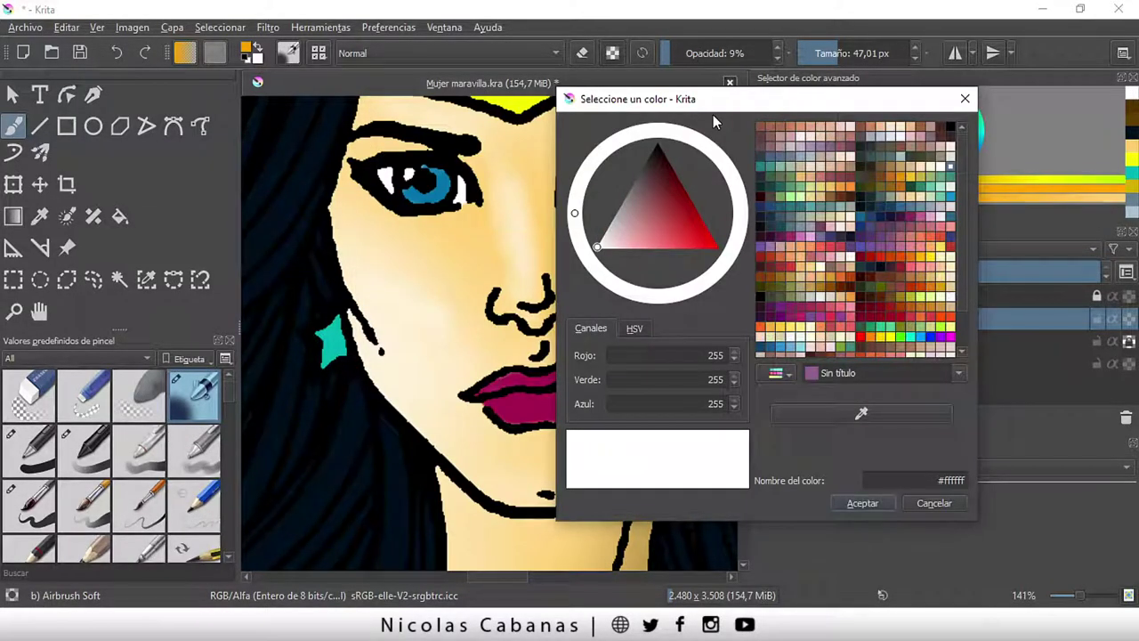
click(859, 411)
click(482, 242)
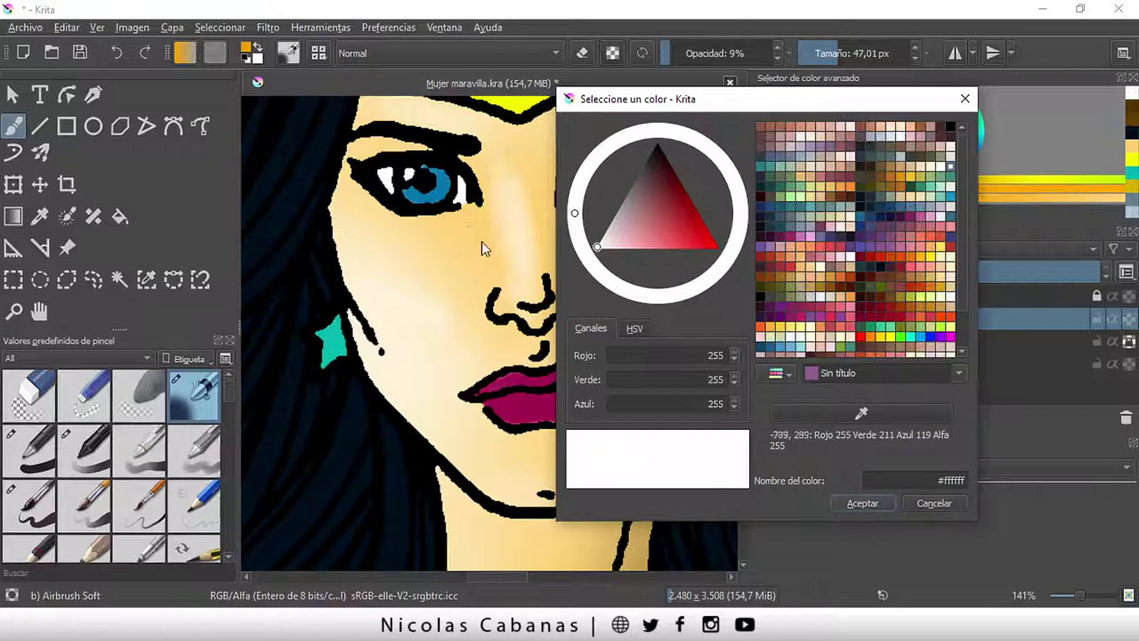
click(834, 406)
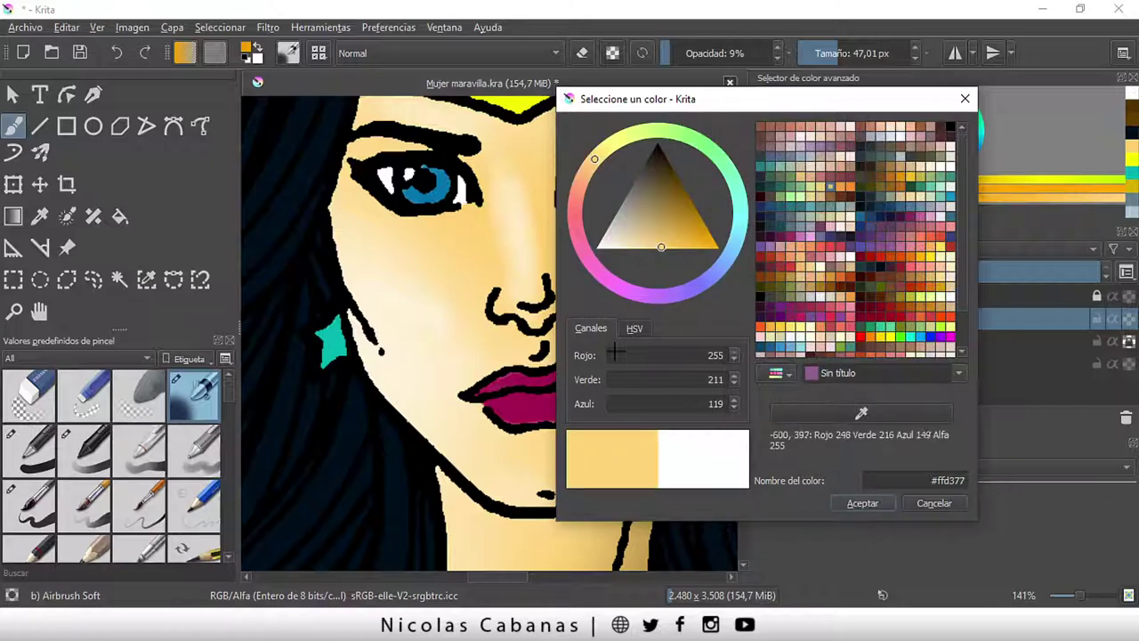
click(496, 233)
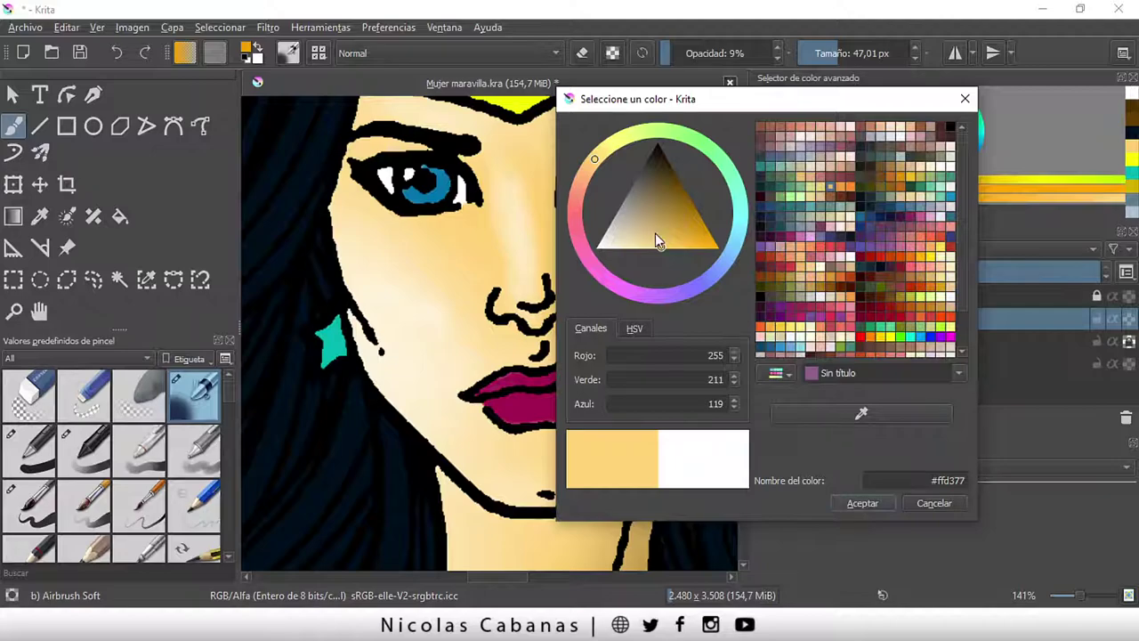
click(669, 247)
mouse_move(673, 249)
mouse_down()
mouse_move(665, 183)
mouse_move(674, 173)
mouse_up()
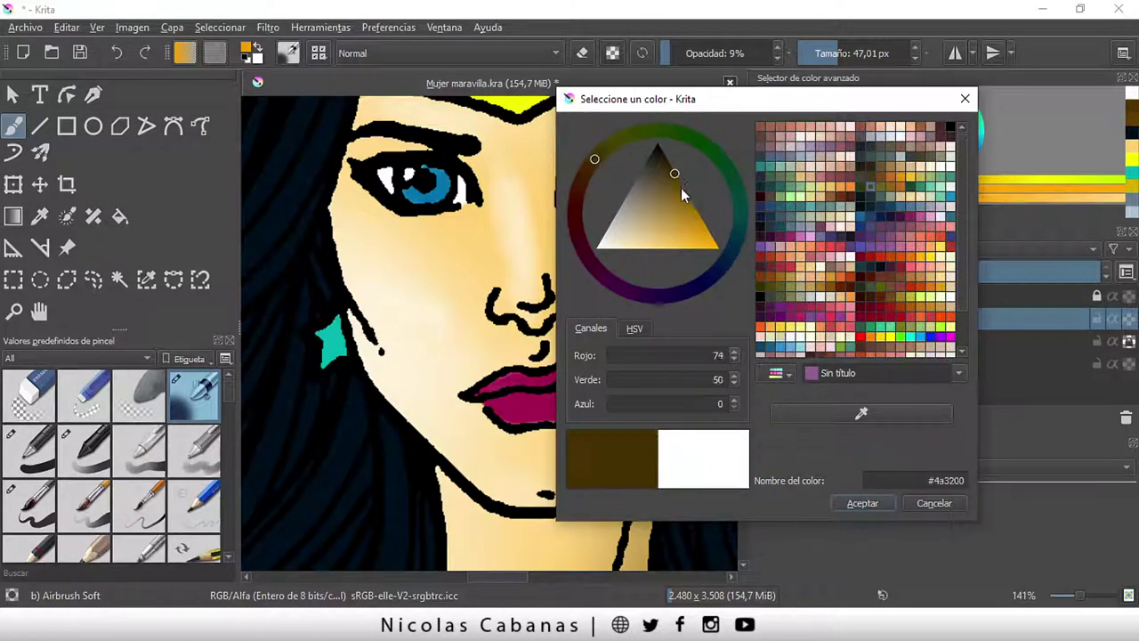
click(864, 500)
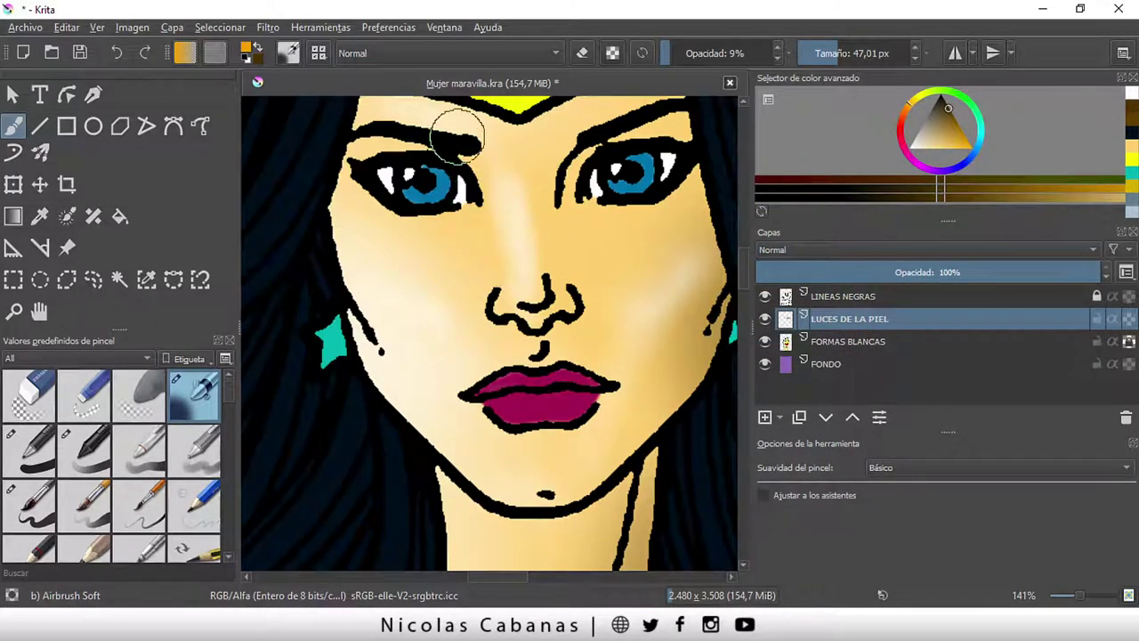
- Airbrush a soft dark brown shadow under the left eye at 4% opacity
click(258, 45)
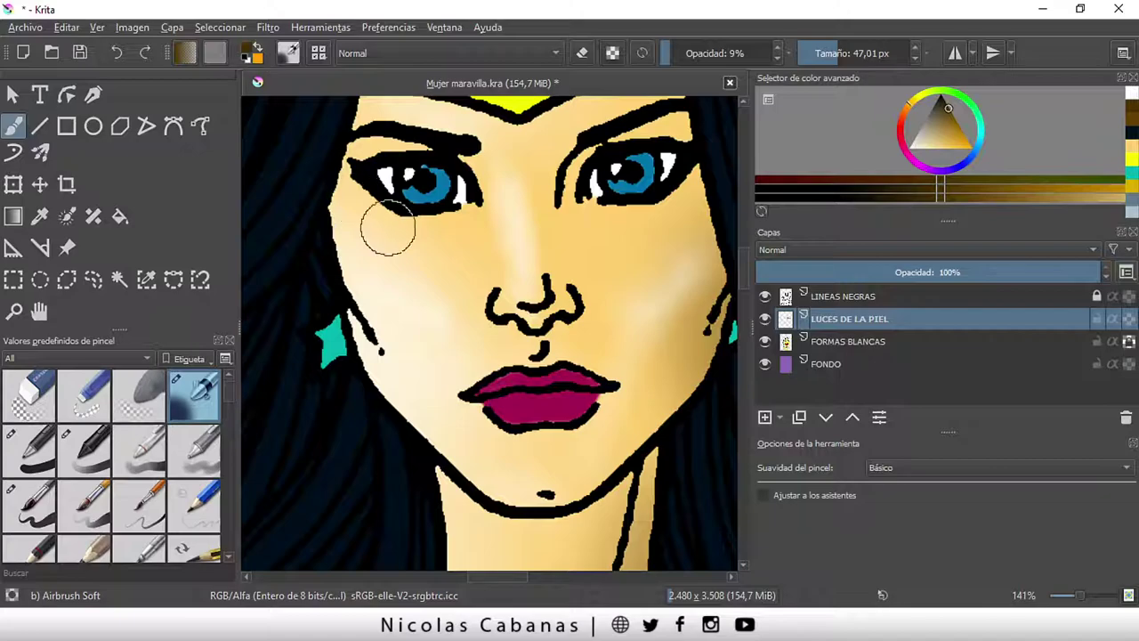
drag(466, 221, 380, 224)
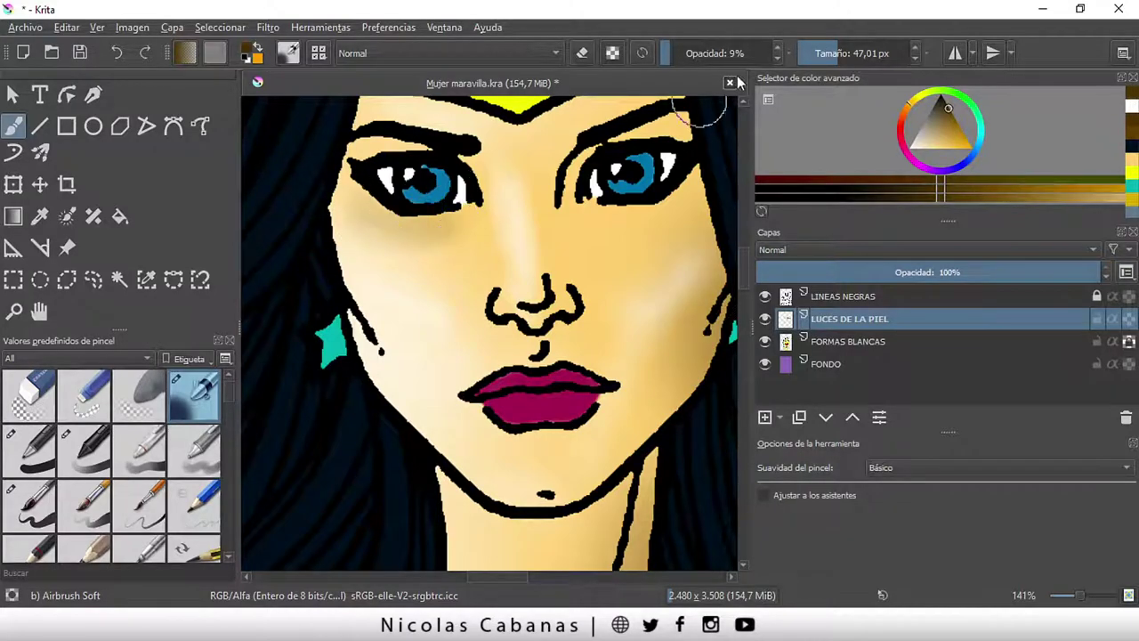
drag(671, 54, 667, 54)
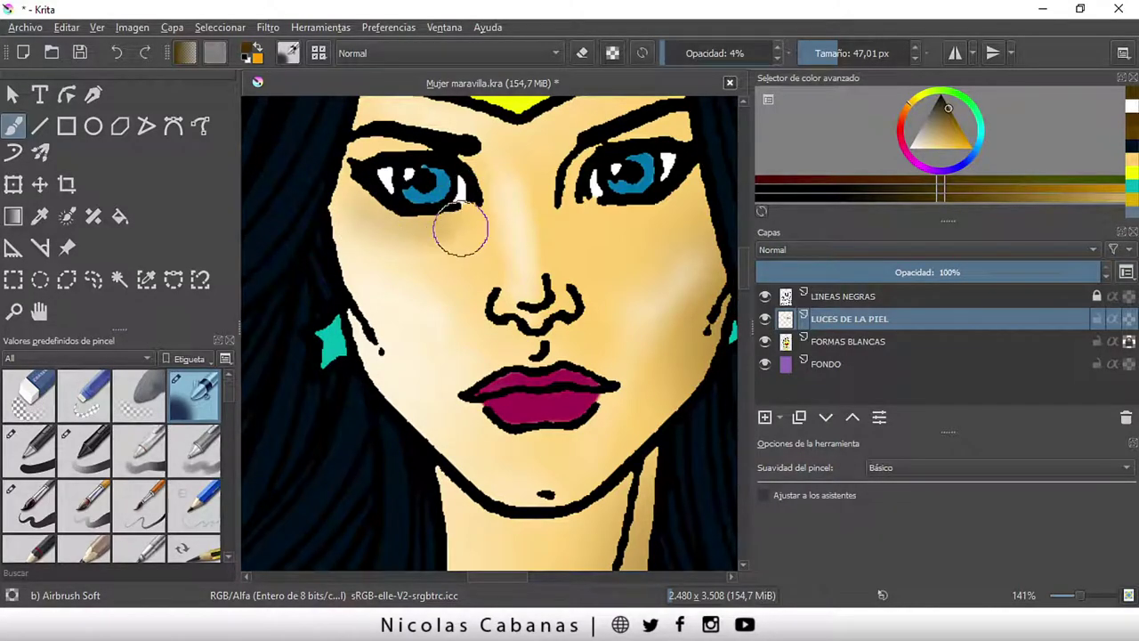
mouse_move(452, 206)
mouse_down()
mouse_move(374, 198)
mouse_move(473, 241)
mouse_up()
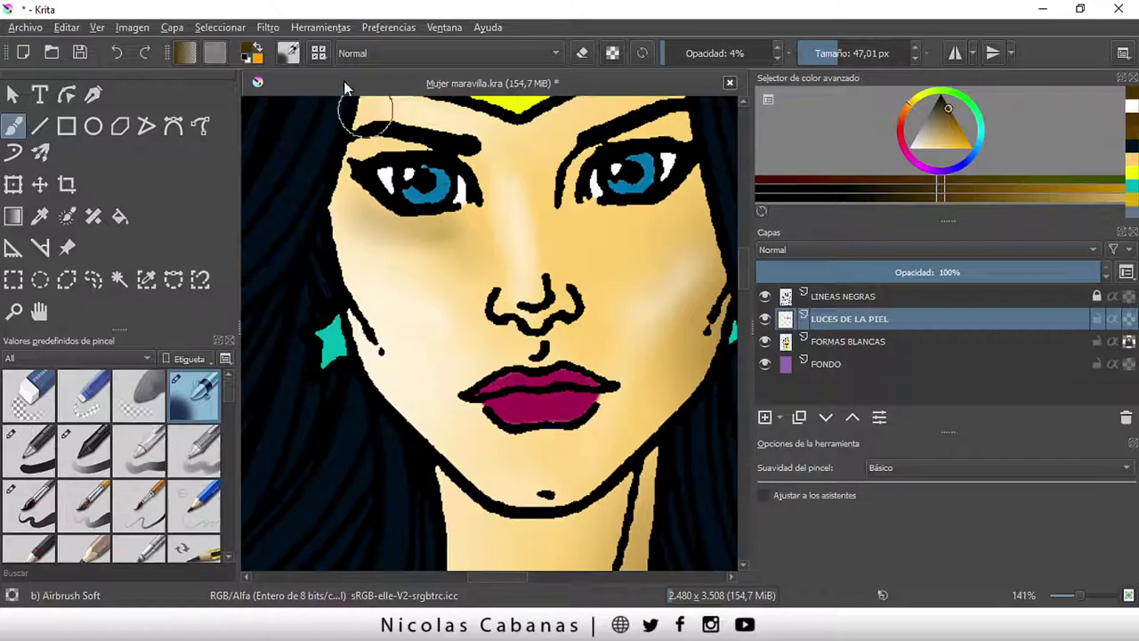
click(260, 46)
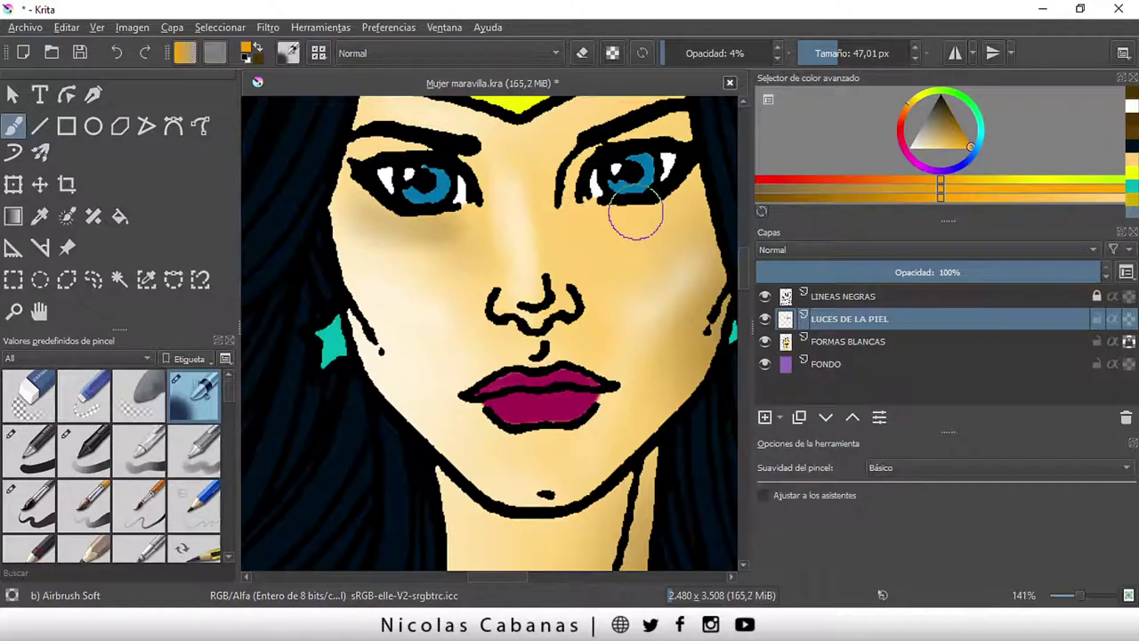
- Add a faint pale cream highlight on the right cheek, then set the colour to light peach
click(245, 51)
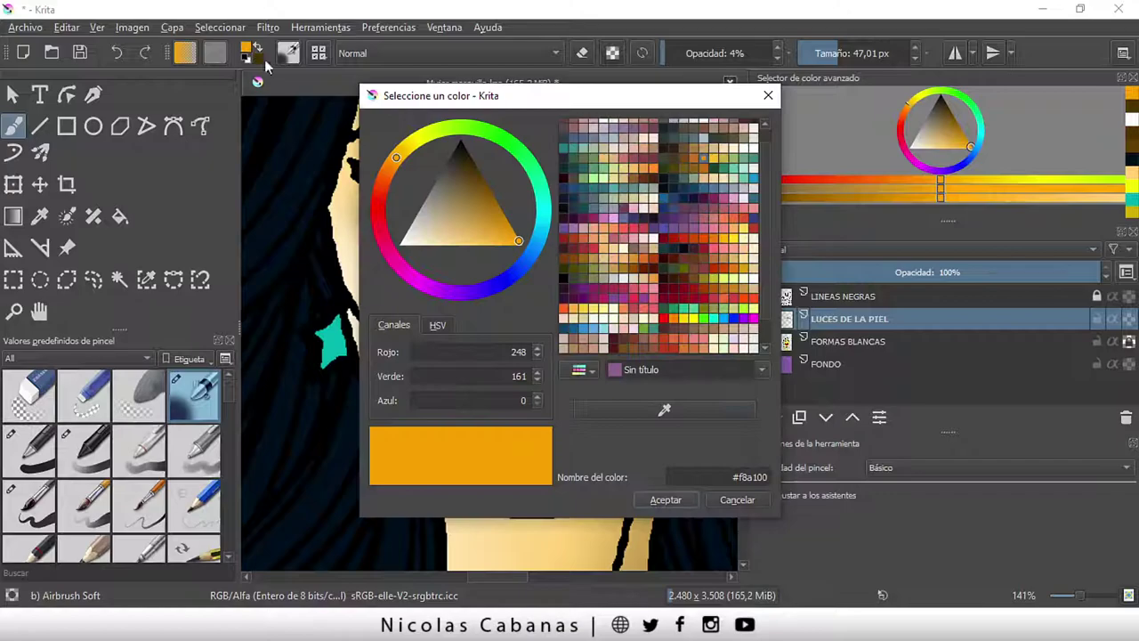
drag(505, 241, 437, 244)
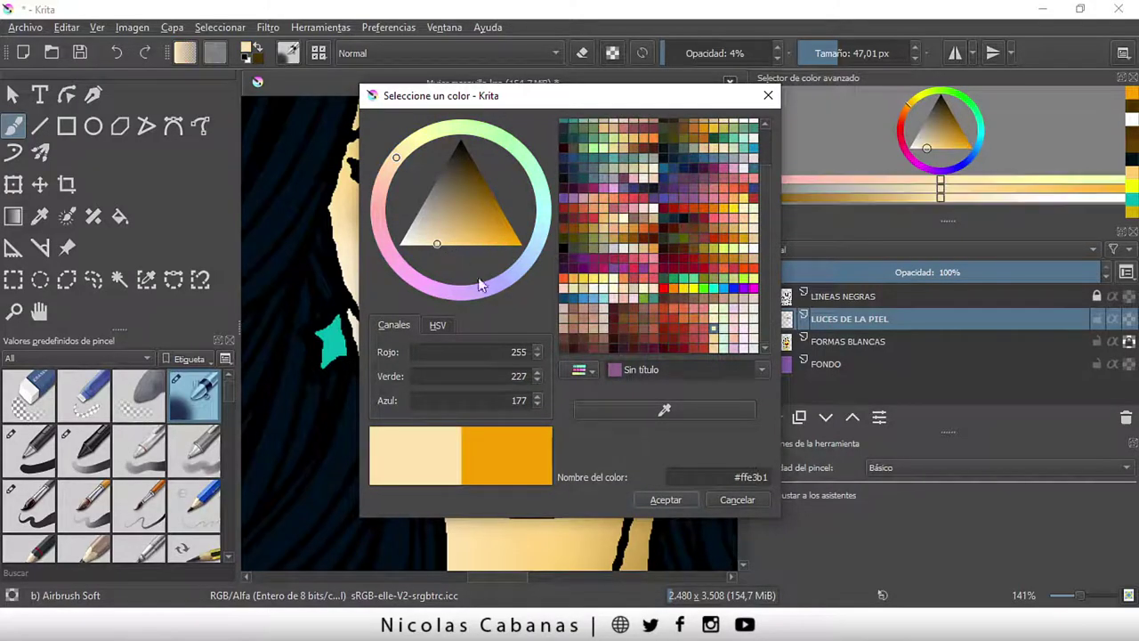
click(663, 499)
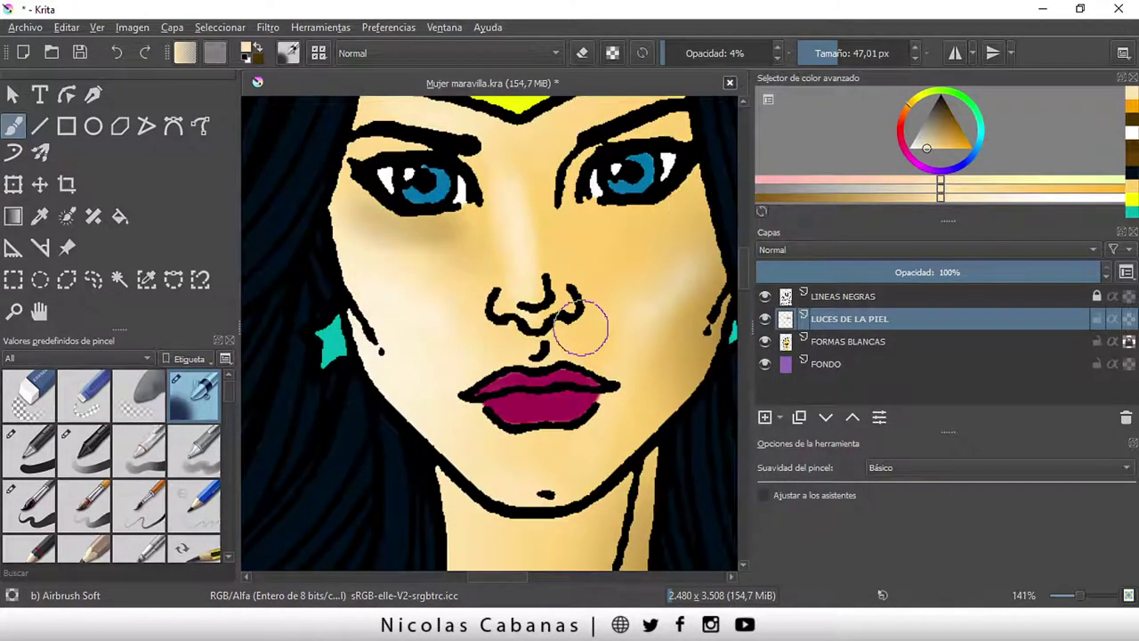
mouse_move(658, 257)
mouse_down()
mouse_move(623, 318)
mouse_move(620, 292)
mouse_move(656, 267)
mouse_up()
click(248, 52)
drag(512, 228, 391, 258)
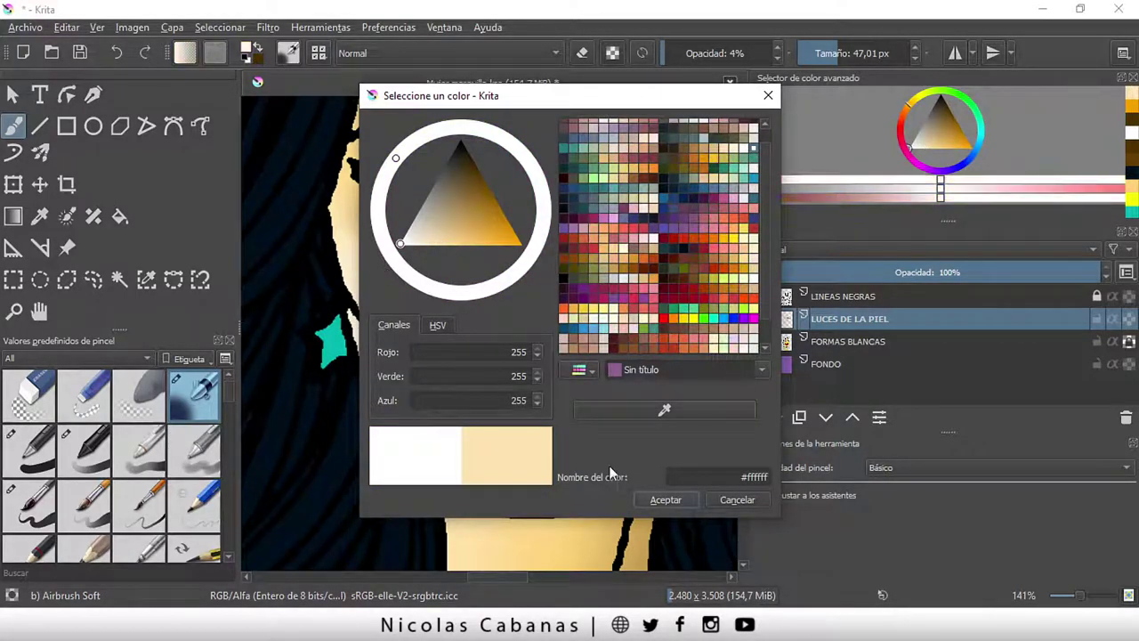
click(650, 500)
click(249, 52)
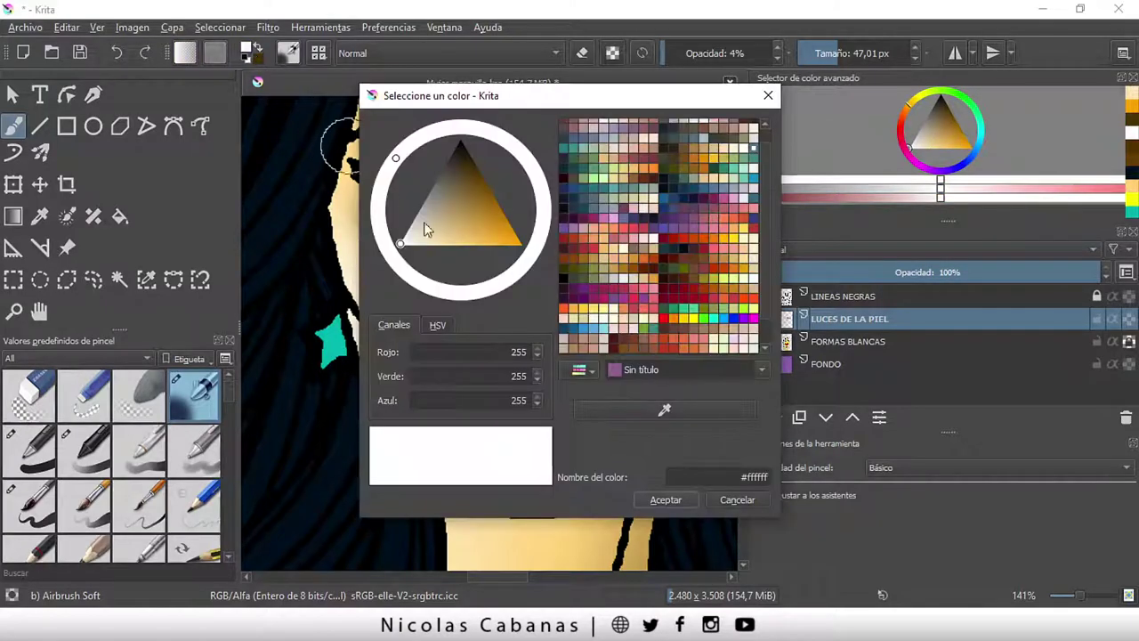
click(424, 249)
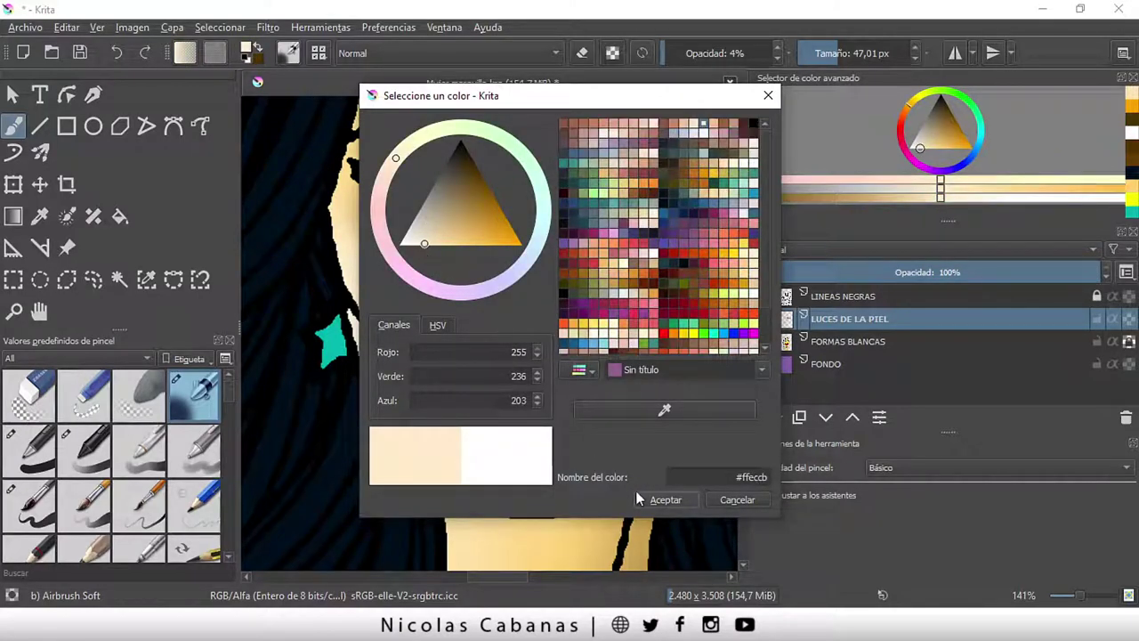
click(666, 499)
- Darken the brush colour to #2f1f00, airbrush under the left eye, then switch to canvas-only view
click(248, 51)
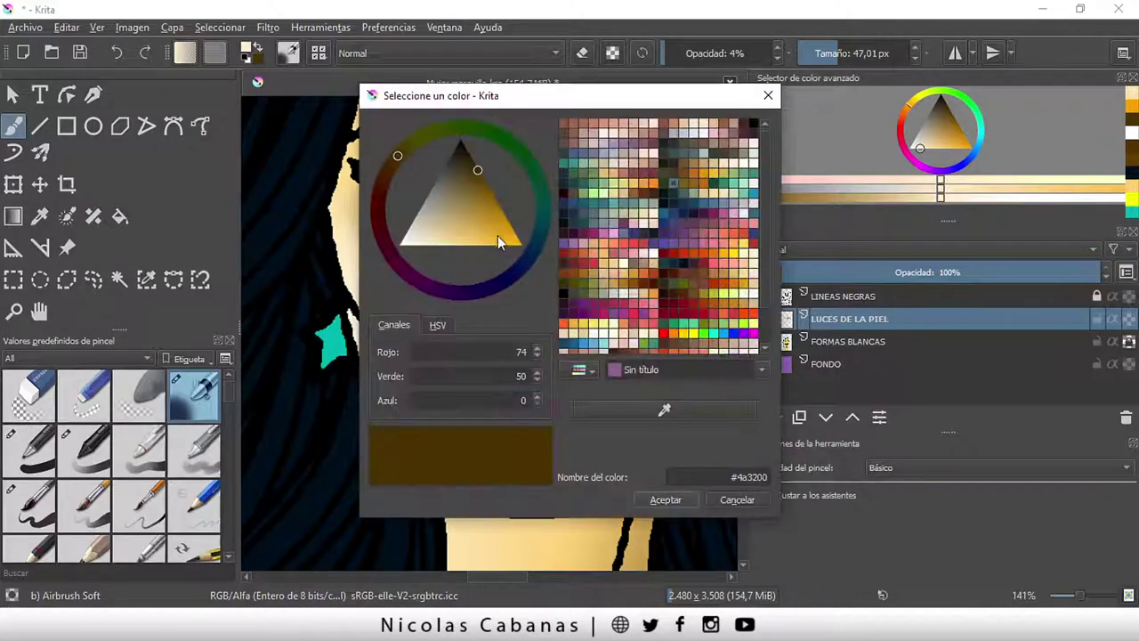
drag(481, 175, 473, 160)
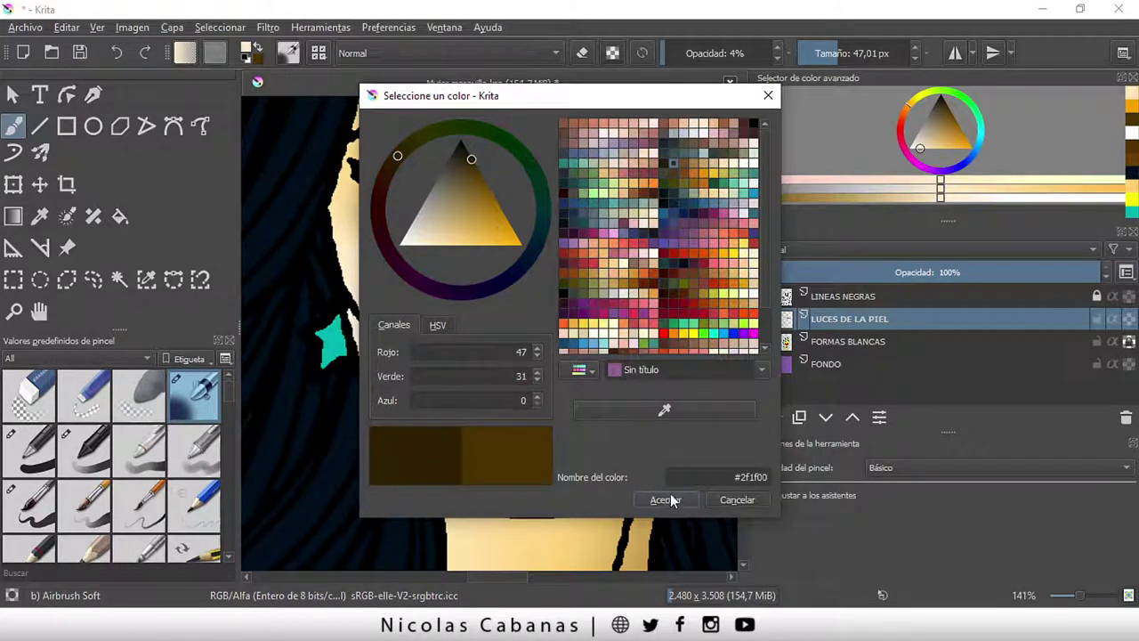
key(Return)
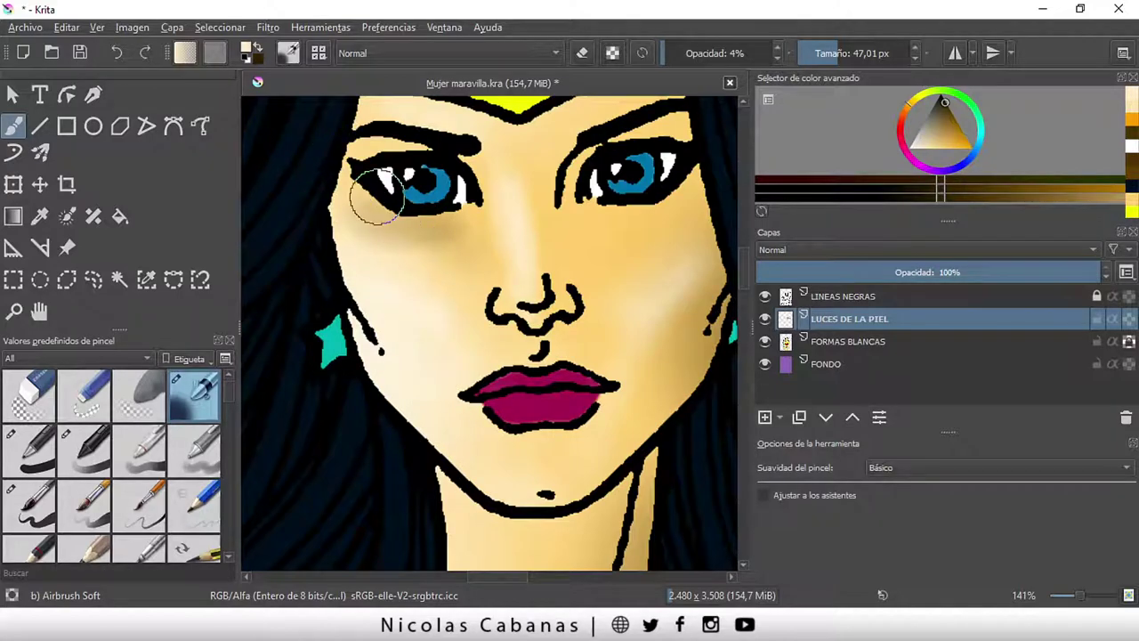
drag(470, 191, 356, 211)
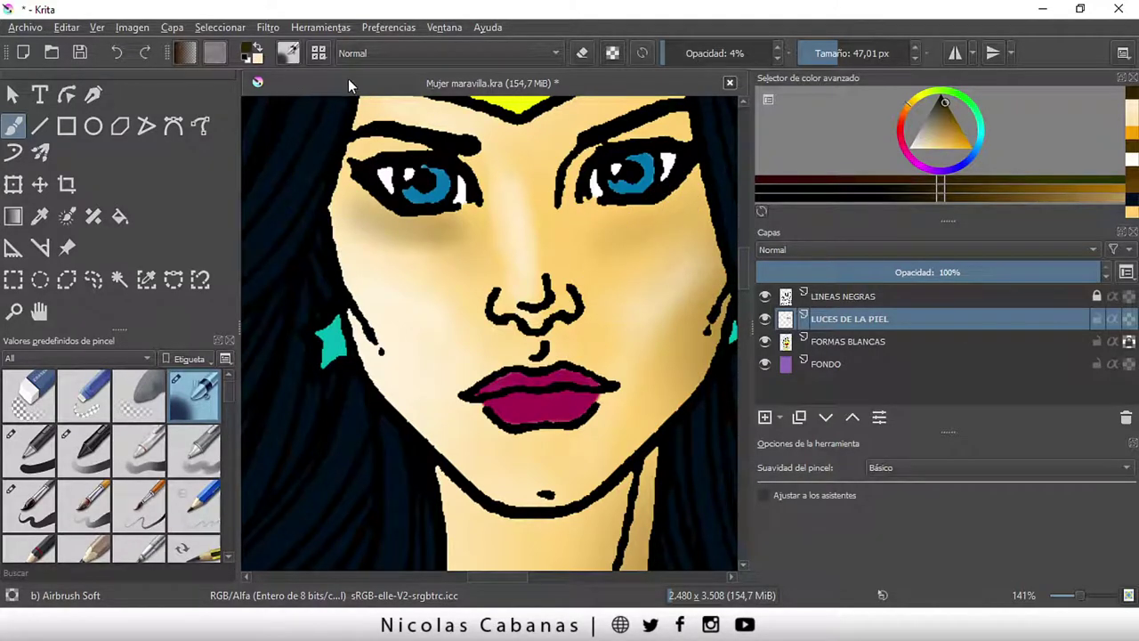
key(x)
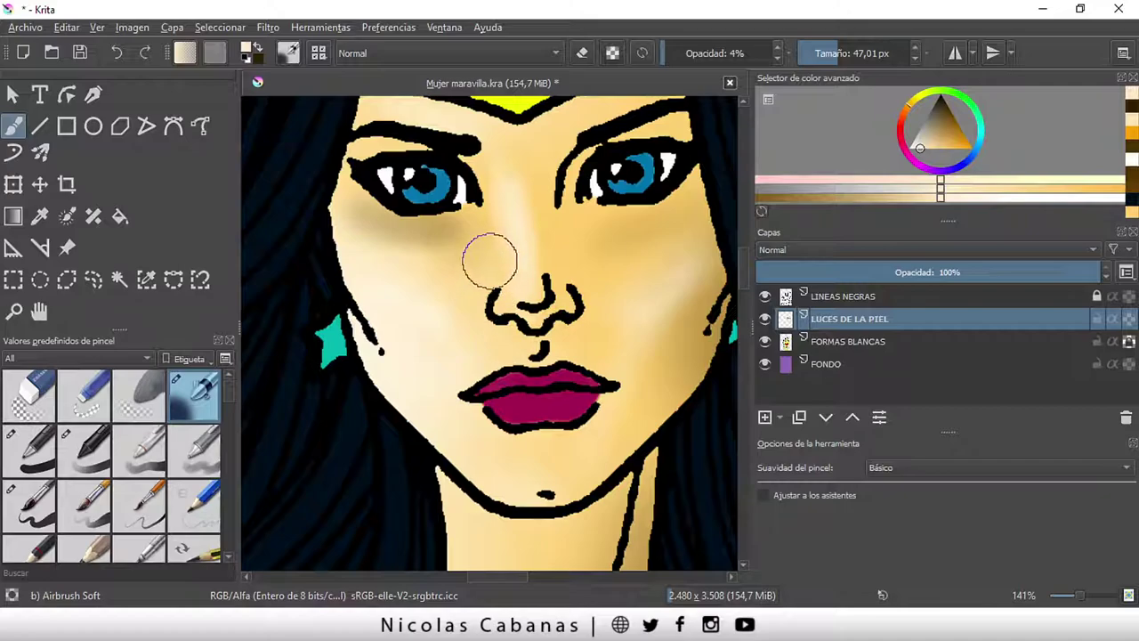
key(Tab)
- Deepen the shadow under the left eye toward its outer corner, then blend sampled skin tone down the left cheek
key(minus)
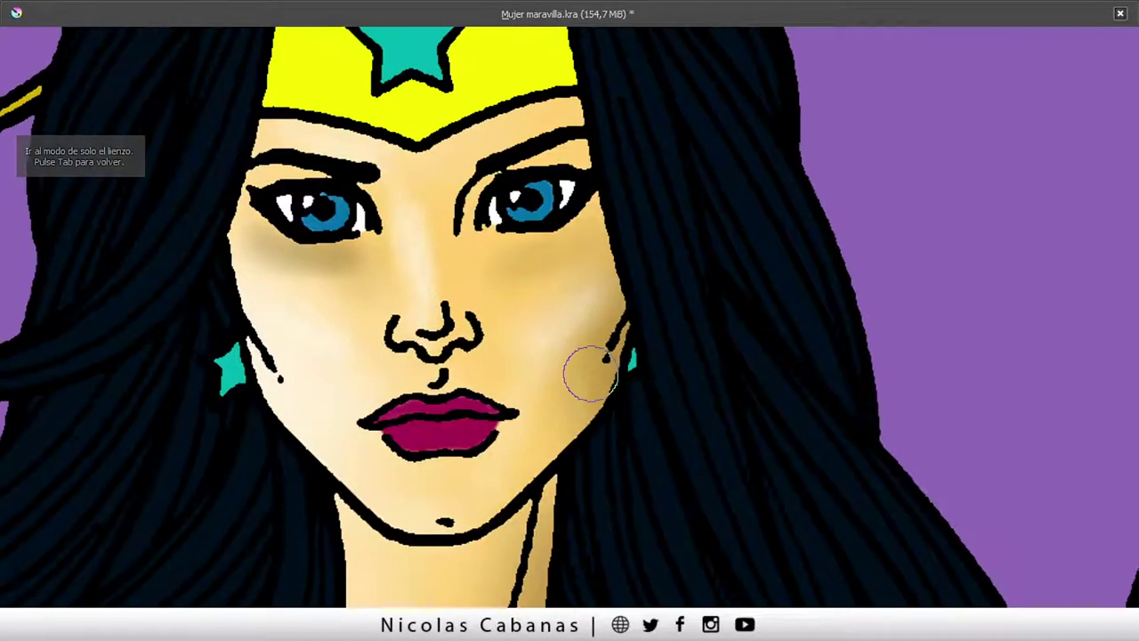
key(minus)
scroll(505, 441, up, 1)
scroll(511, 382, up, 1)
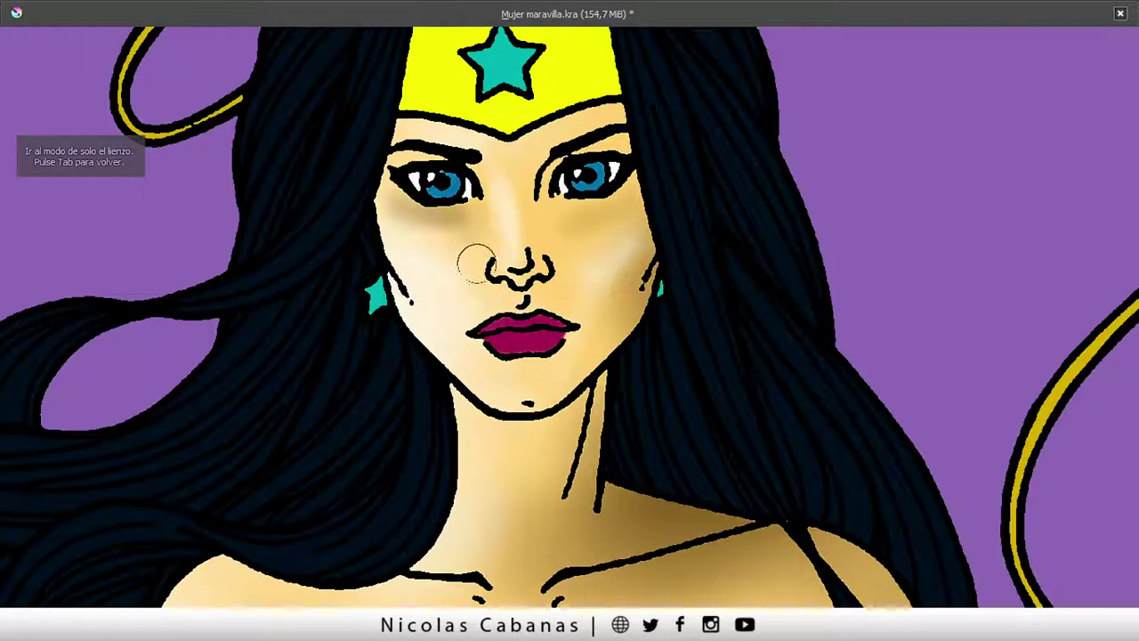
scroll(440, 209, up, 1)
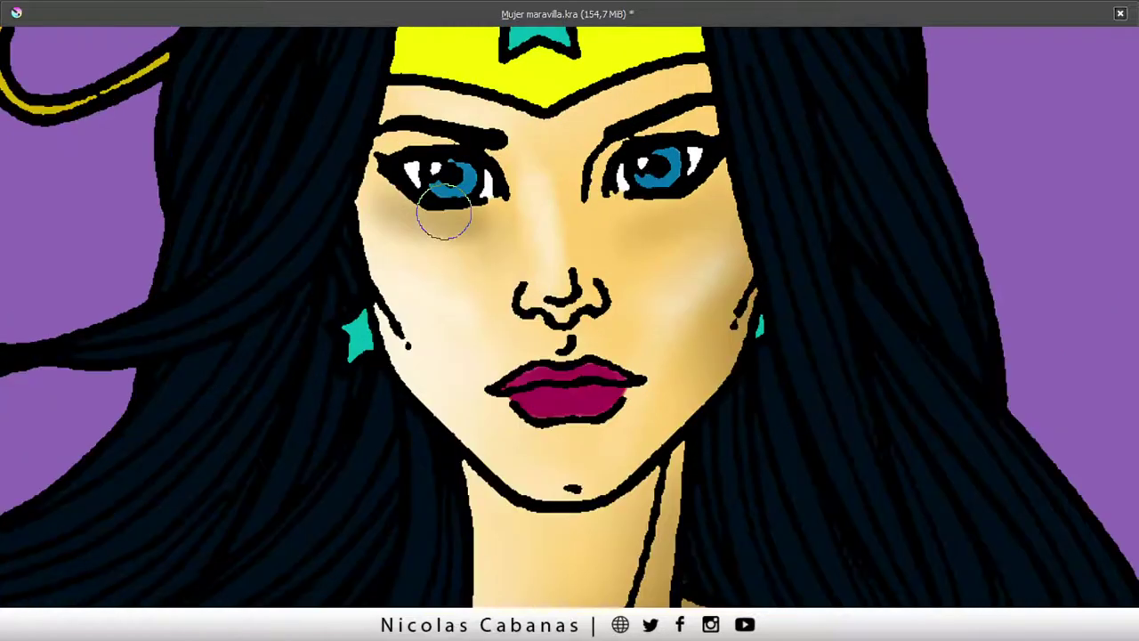
mouse_move(451, 209)
mouse_down()
mouse_move(436, 223)
mouse_move(393, 222)
mouse_move(463, 231)
mouse_move(419, 228)
mouse_move(495, 216)
mouse_move(412, 200)
mouse_move(427, 198)
mouse_up()
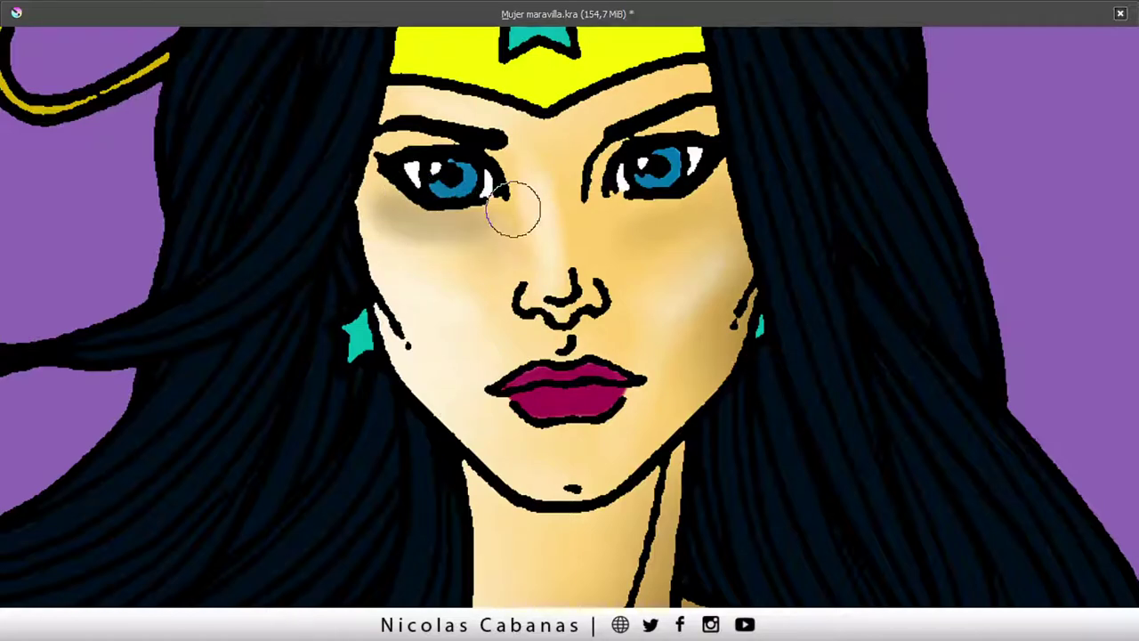
drag(513, 209, 399, 206)
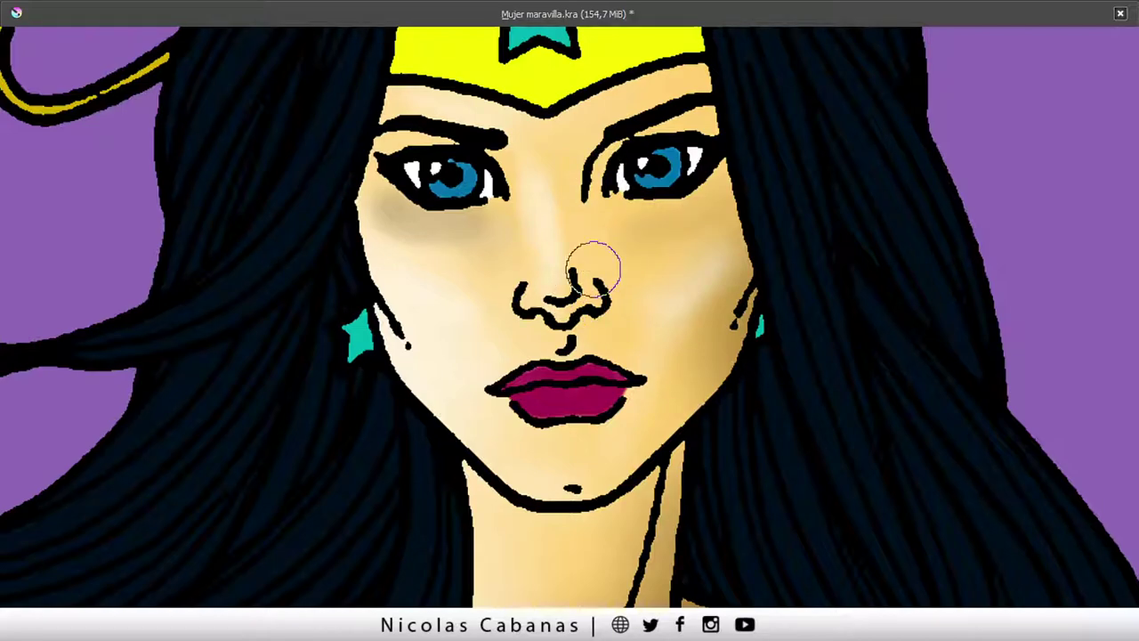
ctrl+click(495, 255)
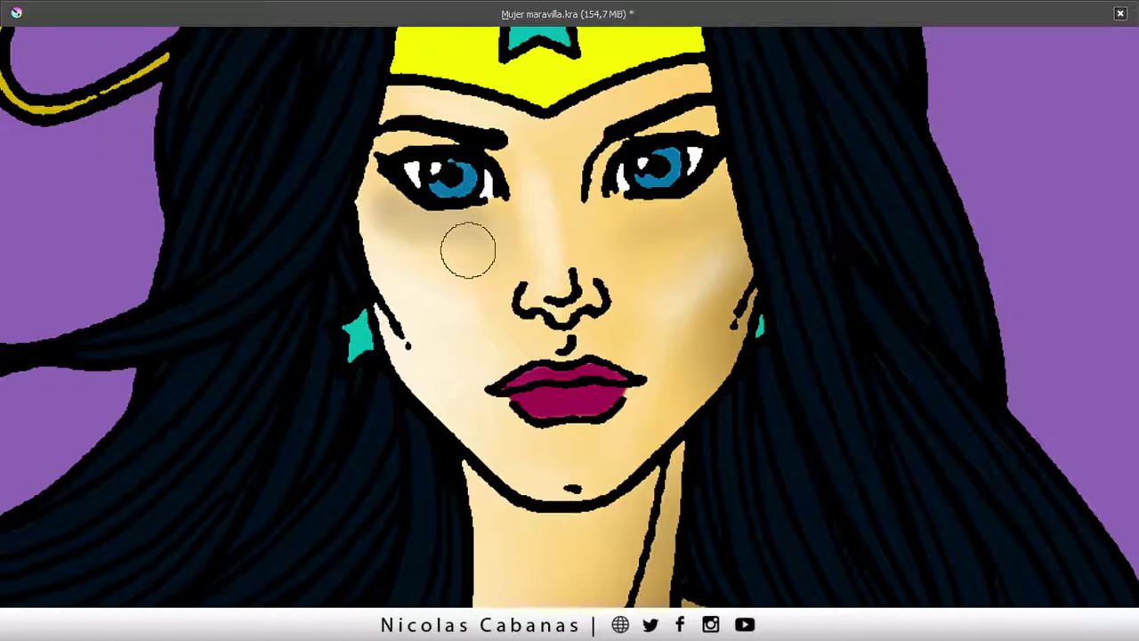
drag(467, 250, 485, 315)
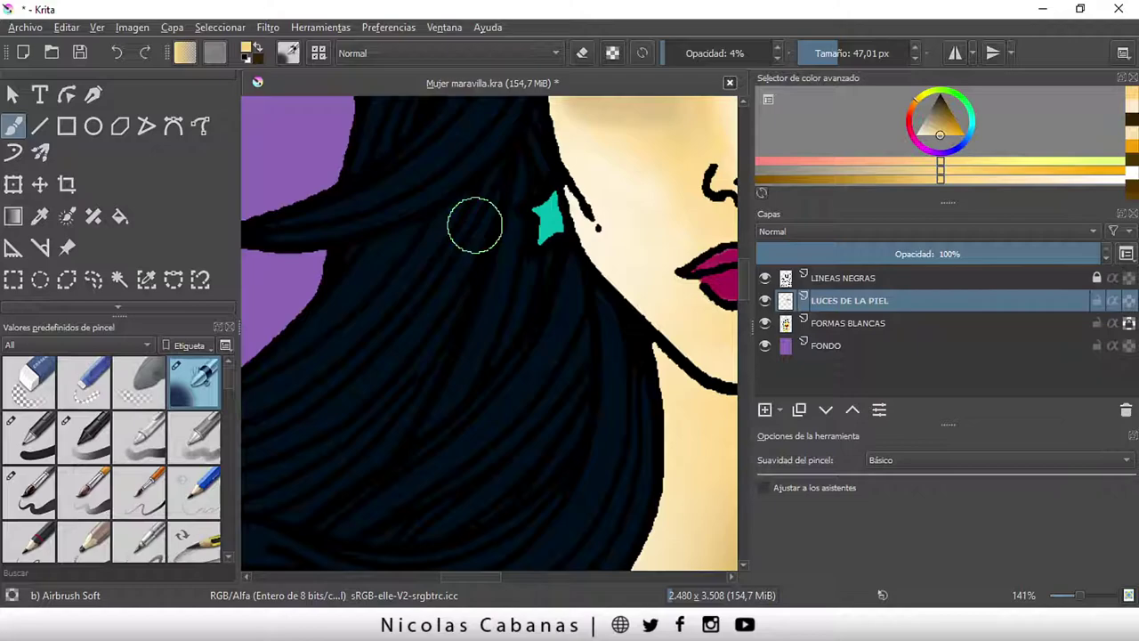
- Check the skin tone, raise the airbrush opacity to 33%, and scroll down to the chest
click(251, 53)
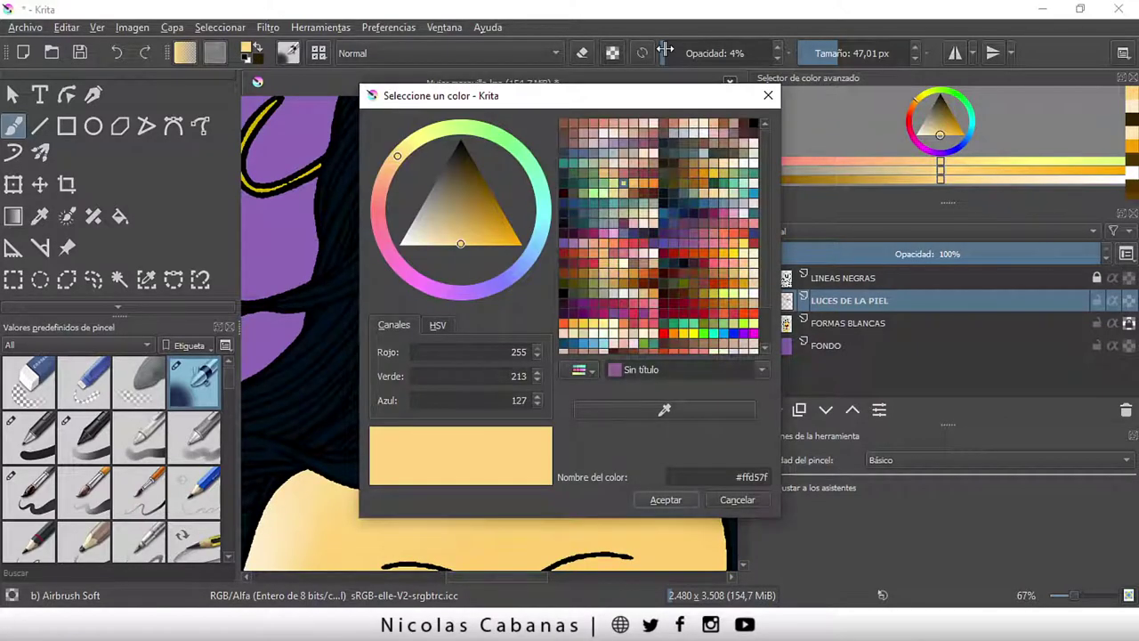
click(699, 53)
click(699, 53)
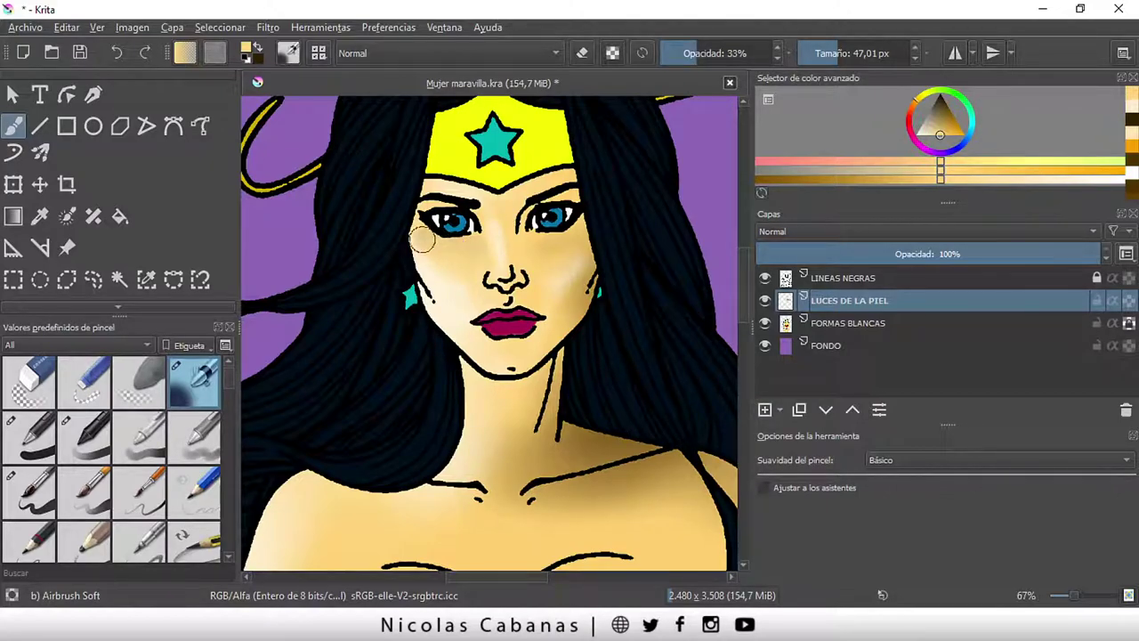
scroll(475, 237, down, 3)
scroll(501, 387, down, 1)
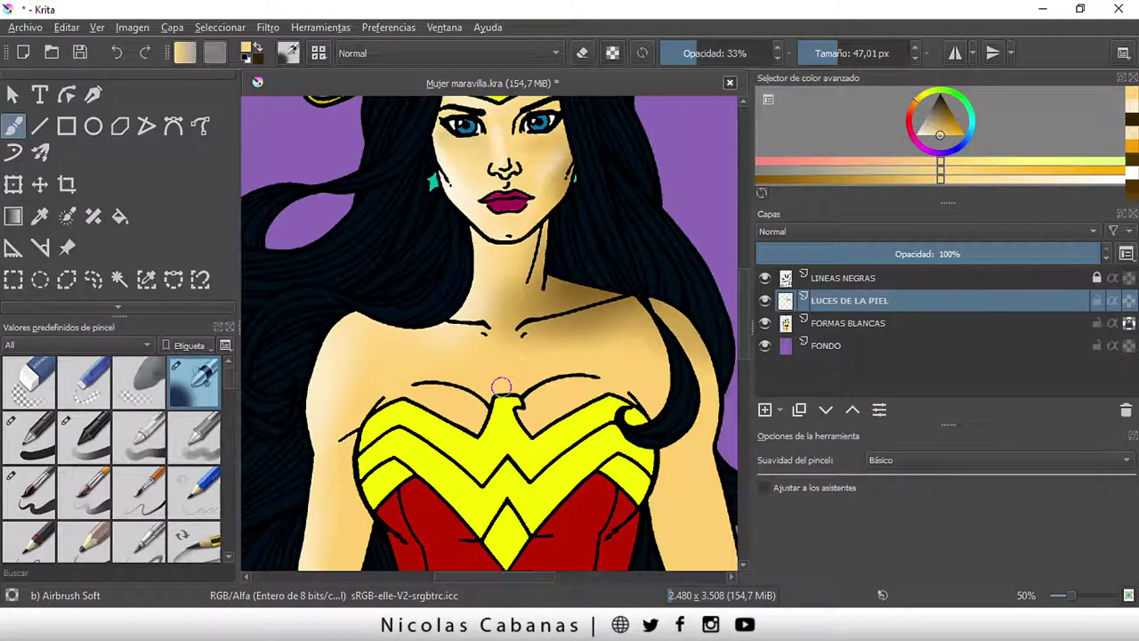
scroll(384, 234, down, 1)
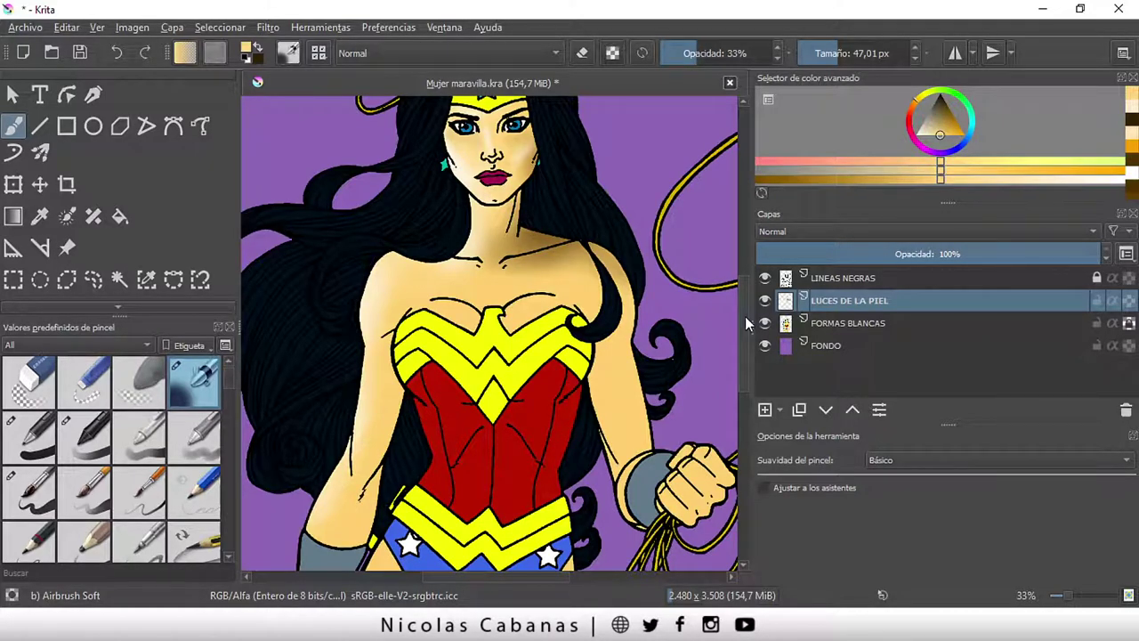
- Select Opaque, airbrush shading onto the neck and shoulder skin, then deselect
scroll(490, 223, up, 1)
click(219, 28)
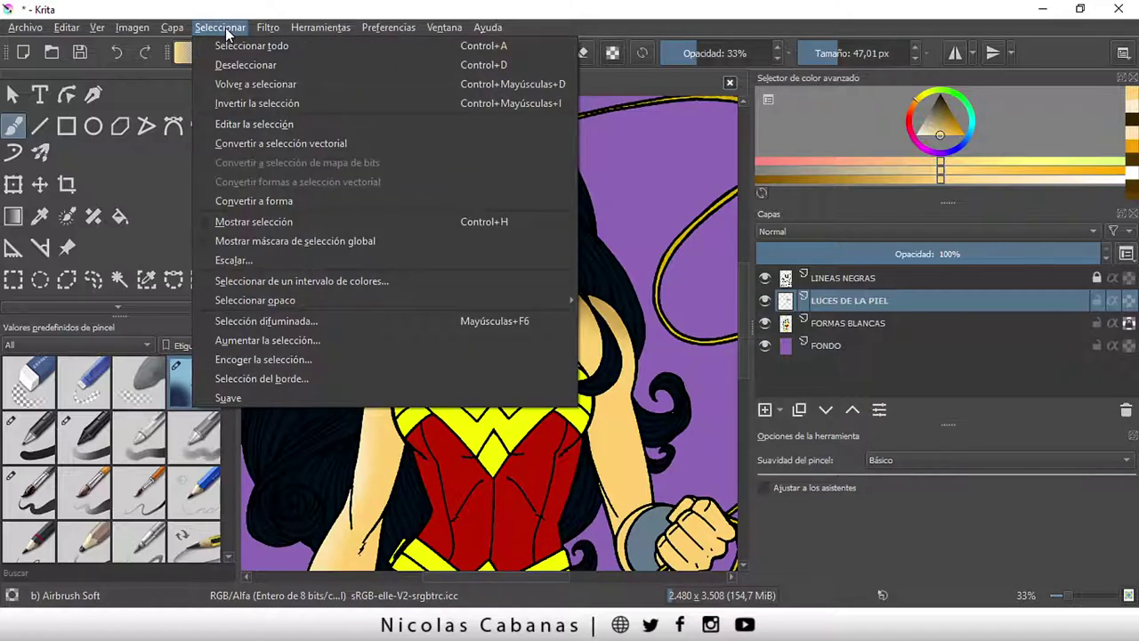
click(254, 221)
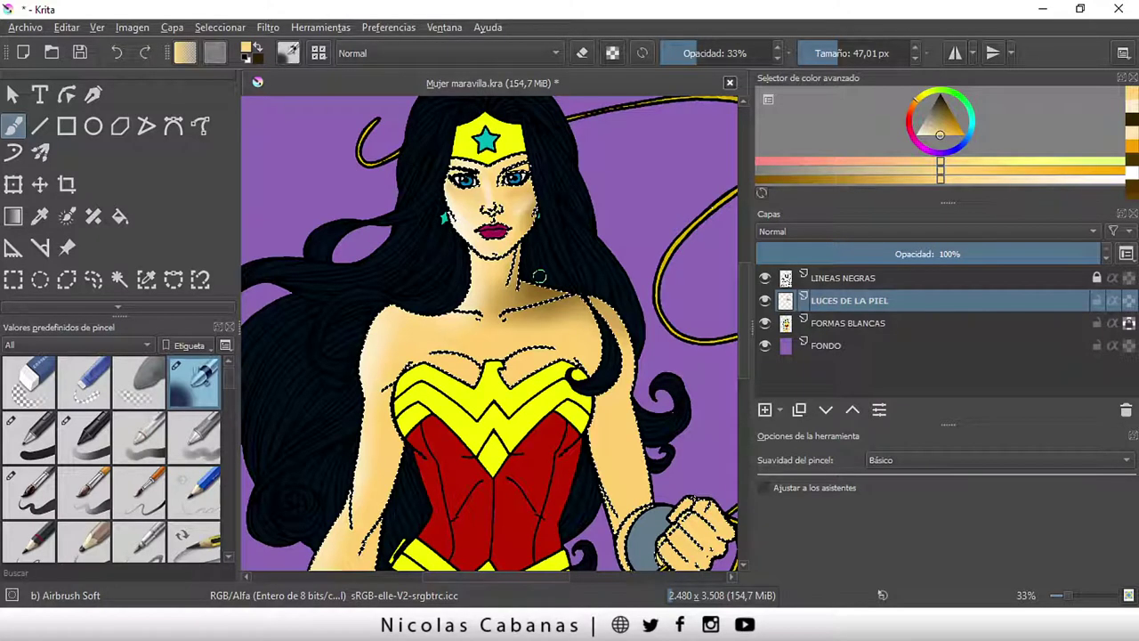
drag(540, 277, 592, 299)
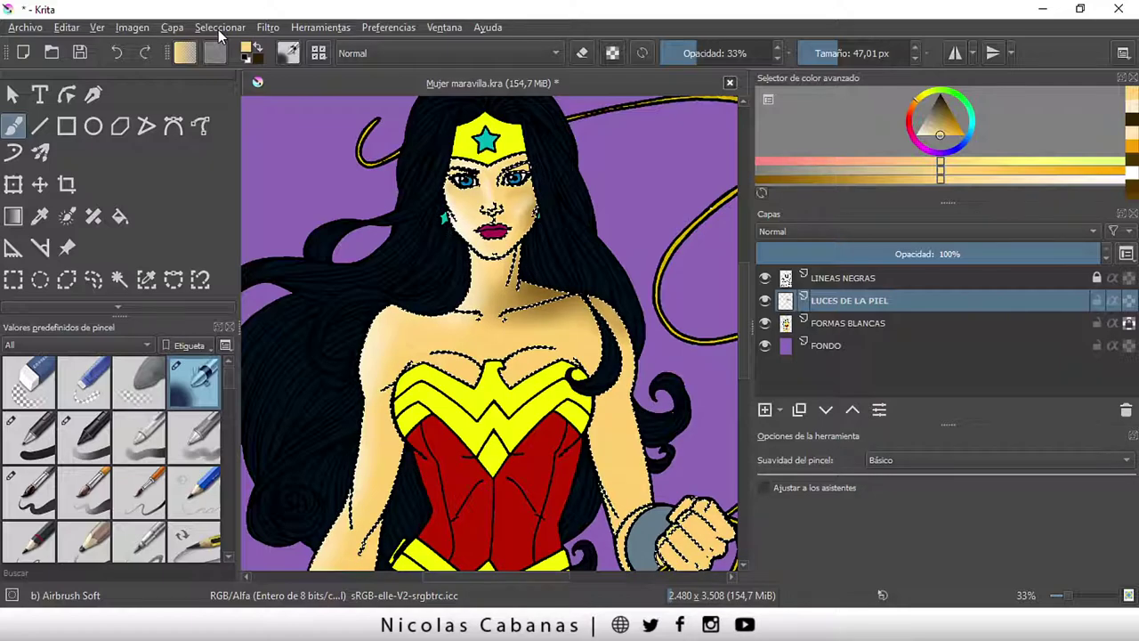
key(ctrl+shift+a)
- Start selecting the red corset with the Contiguous Selection tool in Add mode
key(minus)
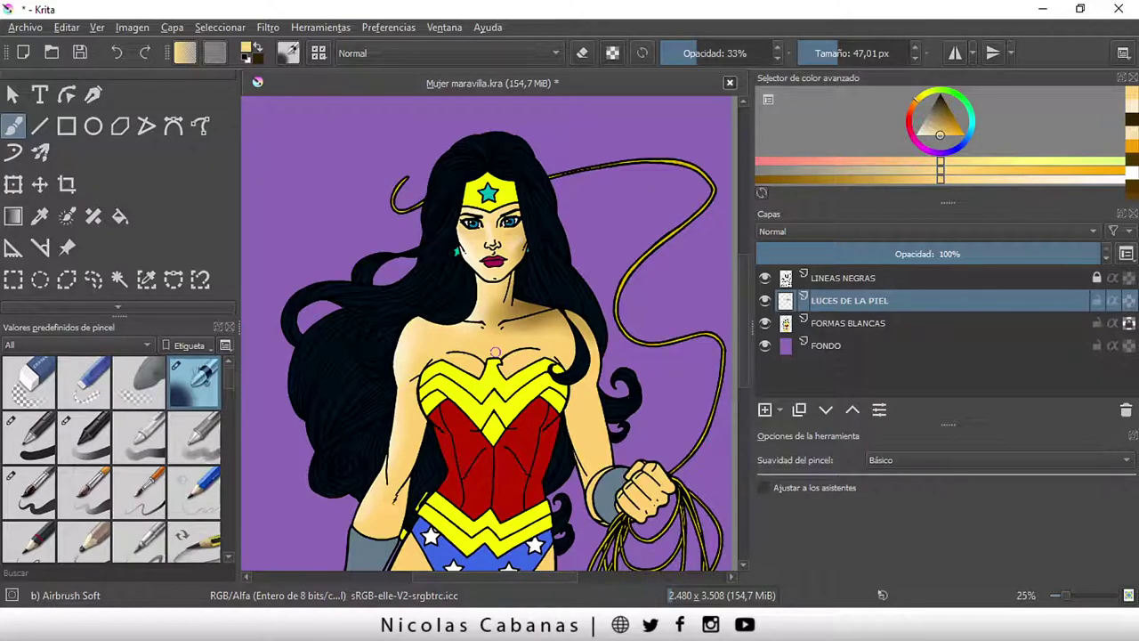
key(plus)
click(118, 281)
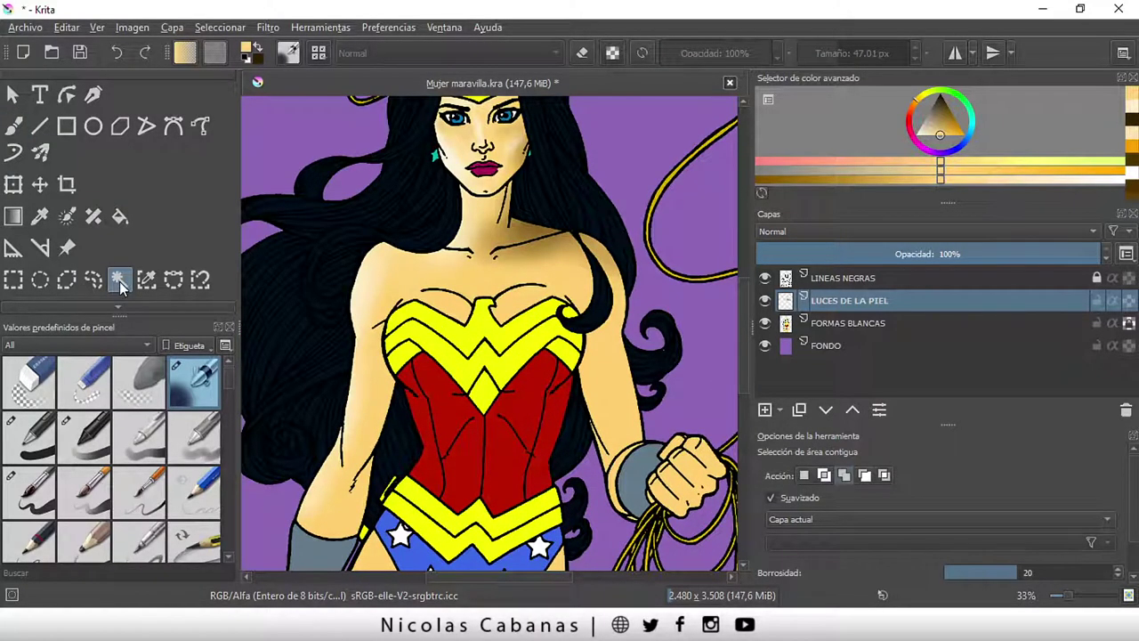
click(825, 475)
click(440, 413)
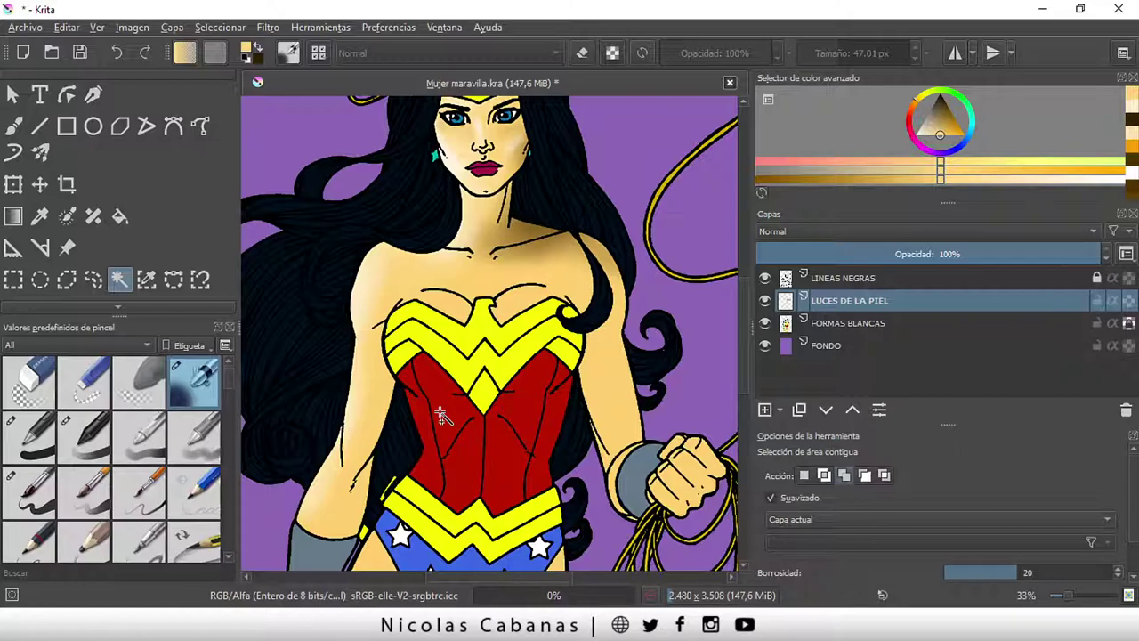
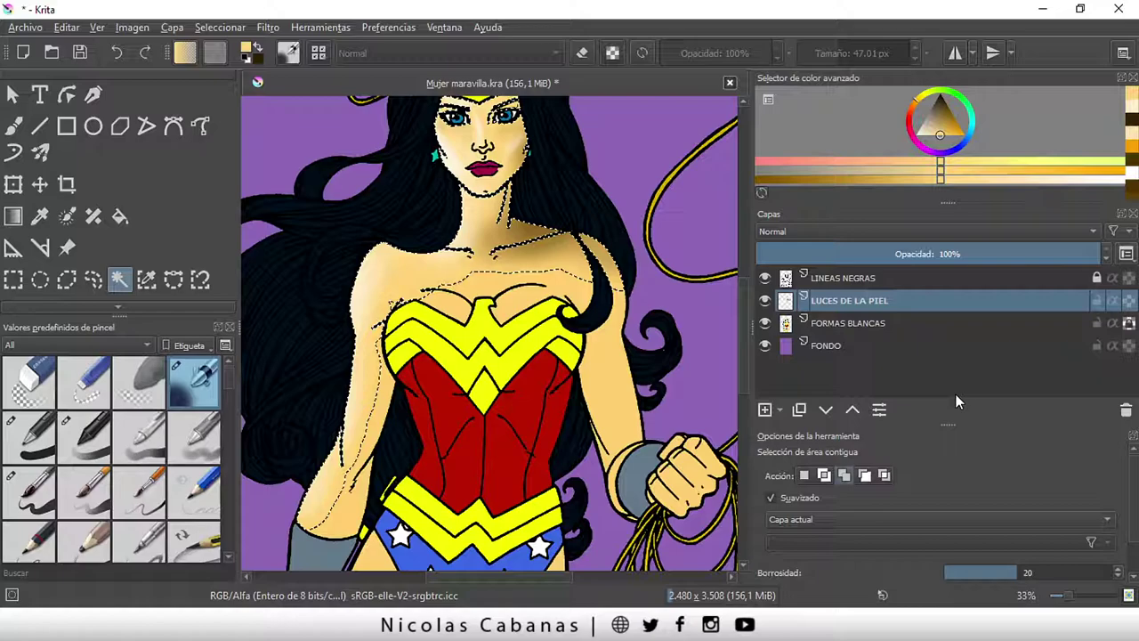
- Make FORMAS BLANCAS the active layer and deselect the existing hair selection
click(870, 325)
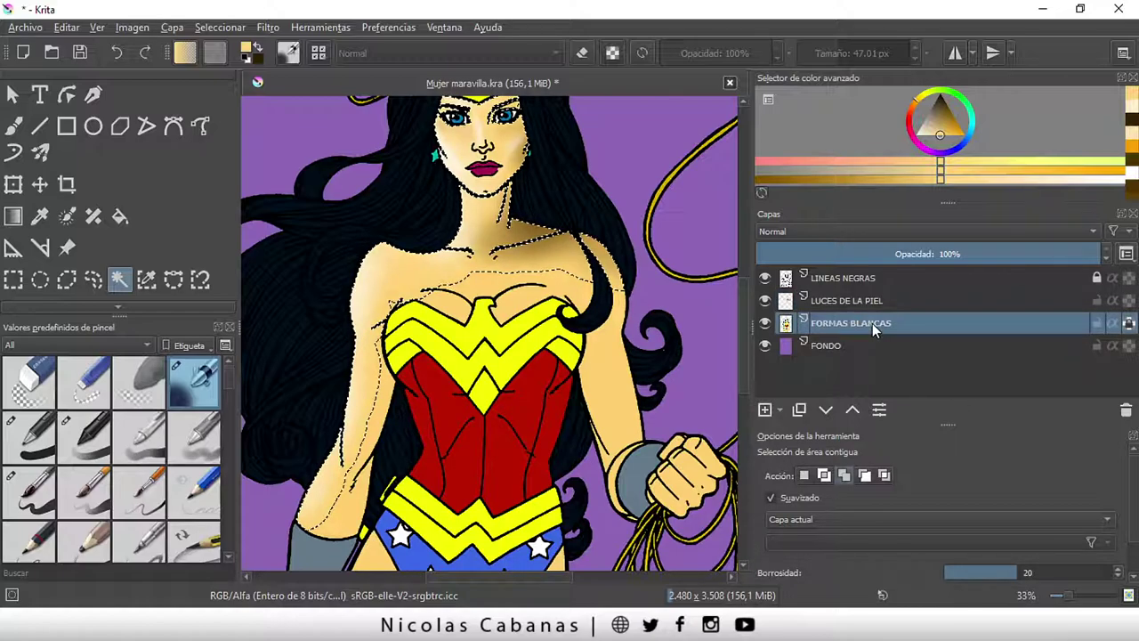
click(220, 26)
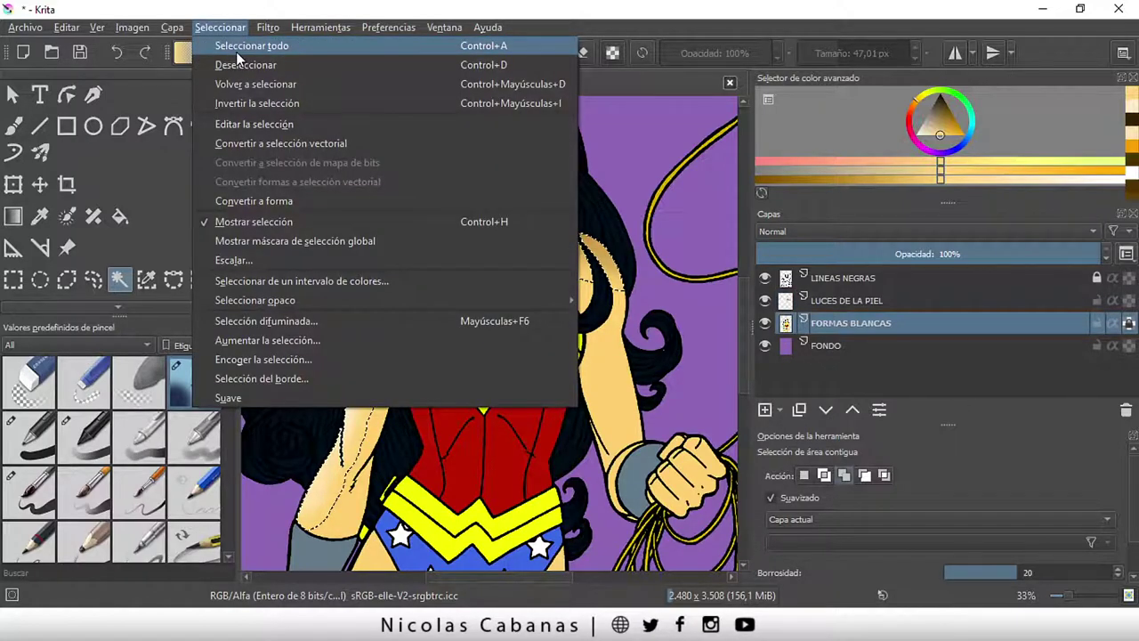
click(235, 51)
- Magic-wand select the three red corset panels and add a new empty layer above
click(528, 417)
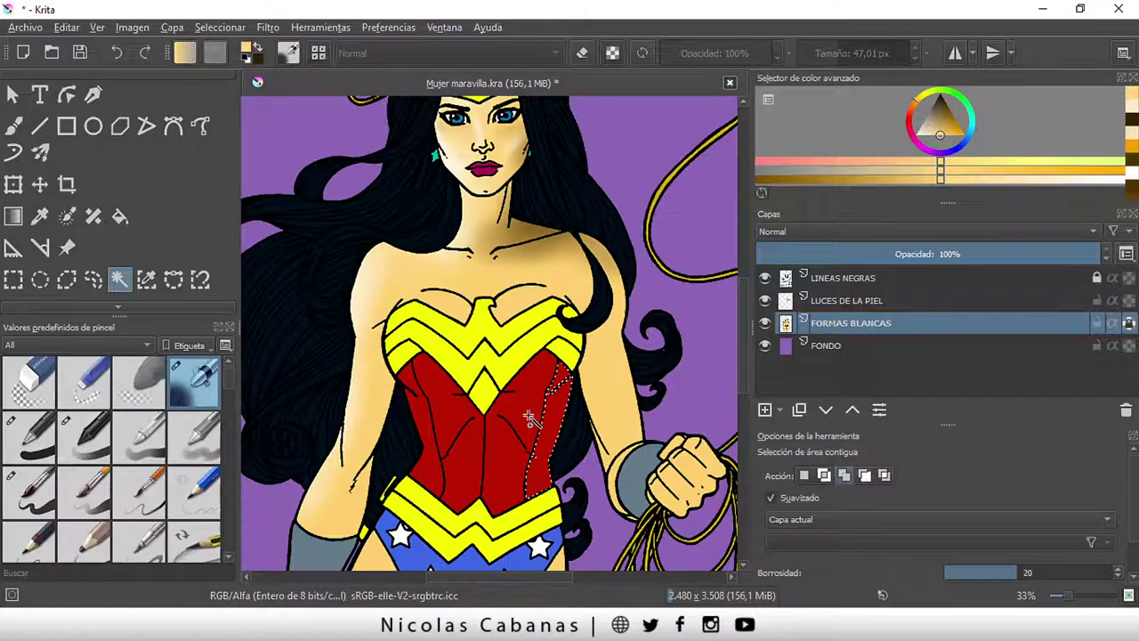
click(507, 436)
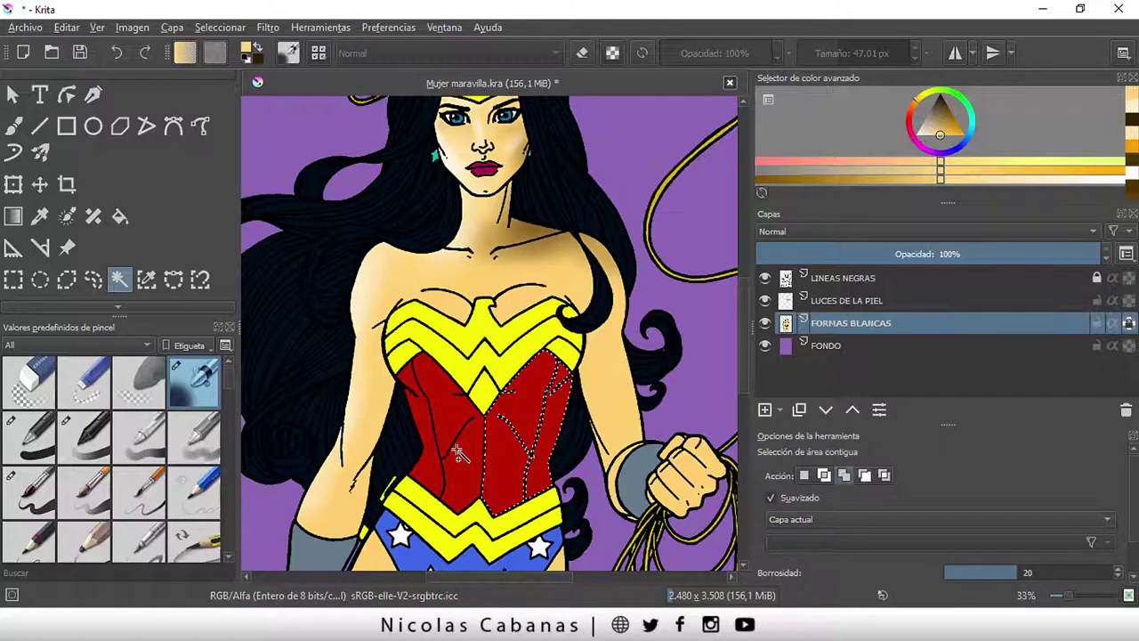
click(458, 454)
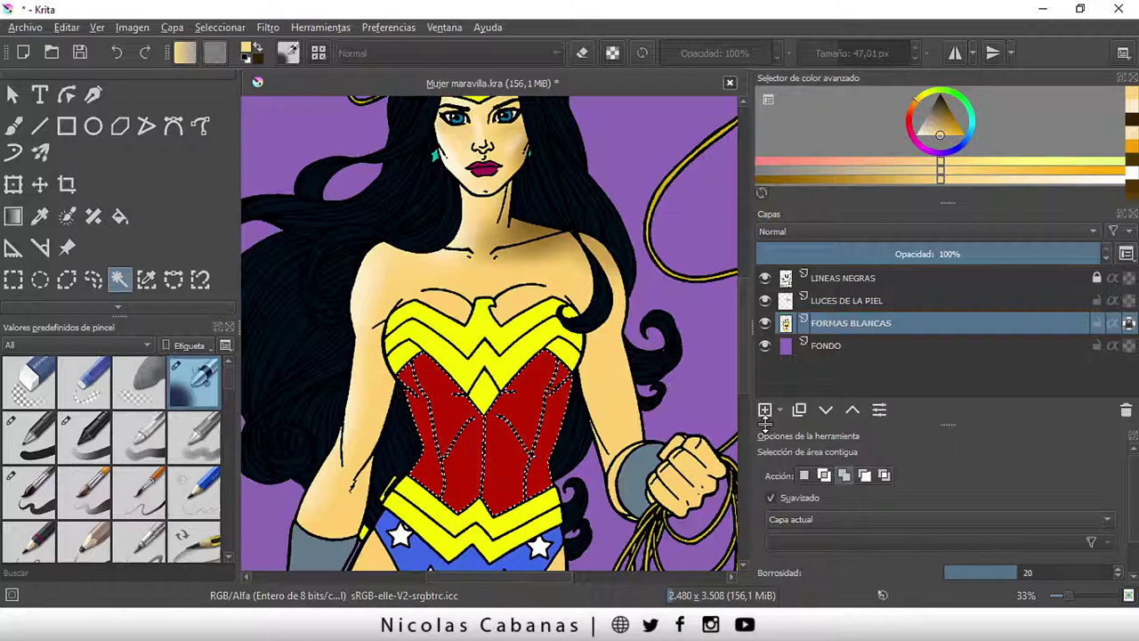
click(764, 413)
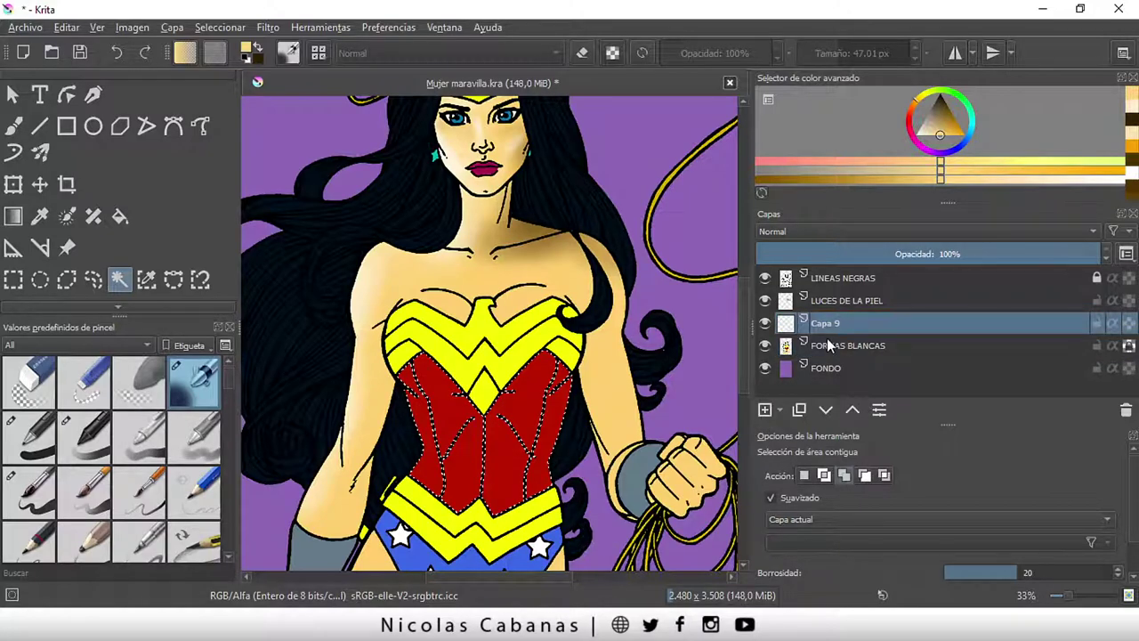
- Rename the new Capa 9 layer to ARMADURA
double_click(829, 324)
text(AR)
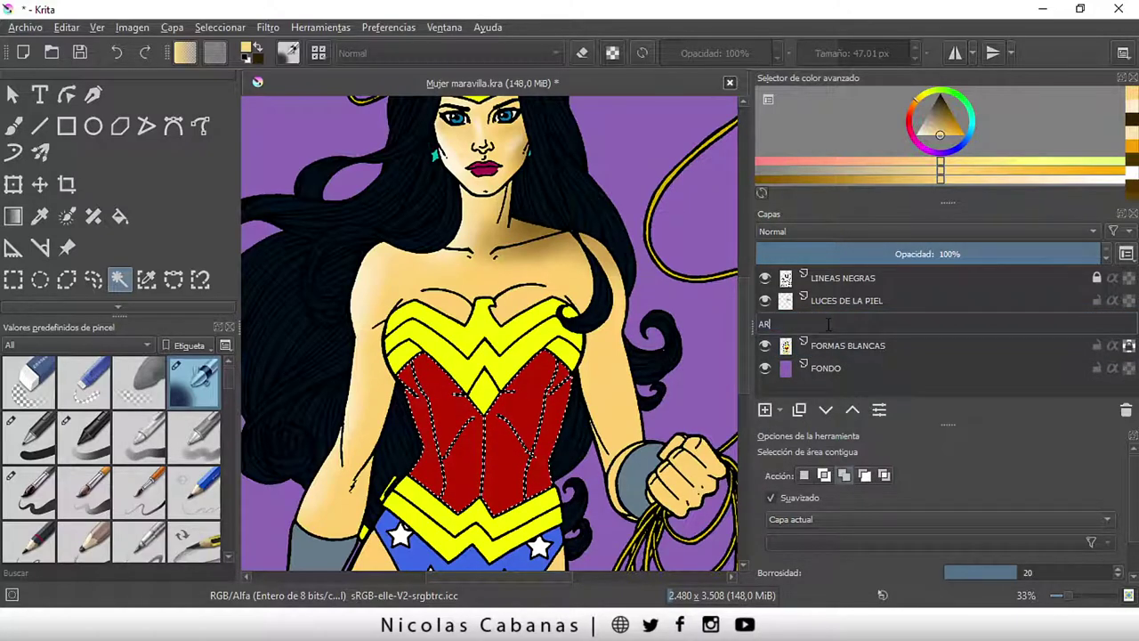
text(MADURA)
key(Return)
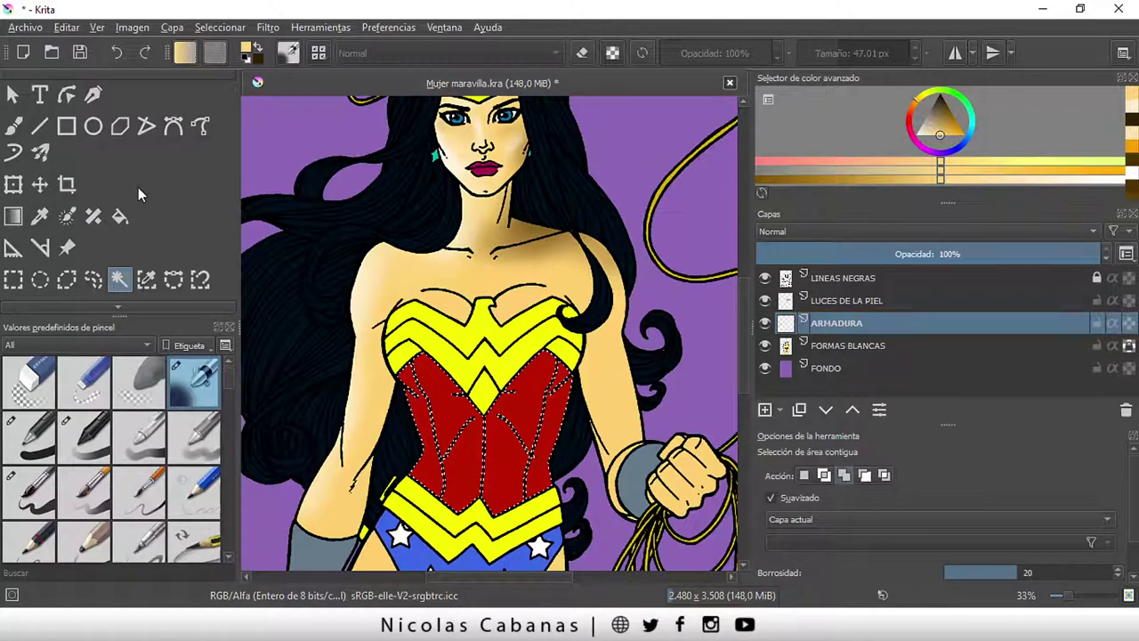
- Sample the corset red and choose a darker shade of it
key(b)
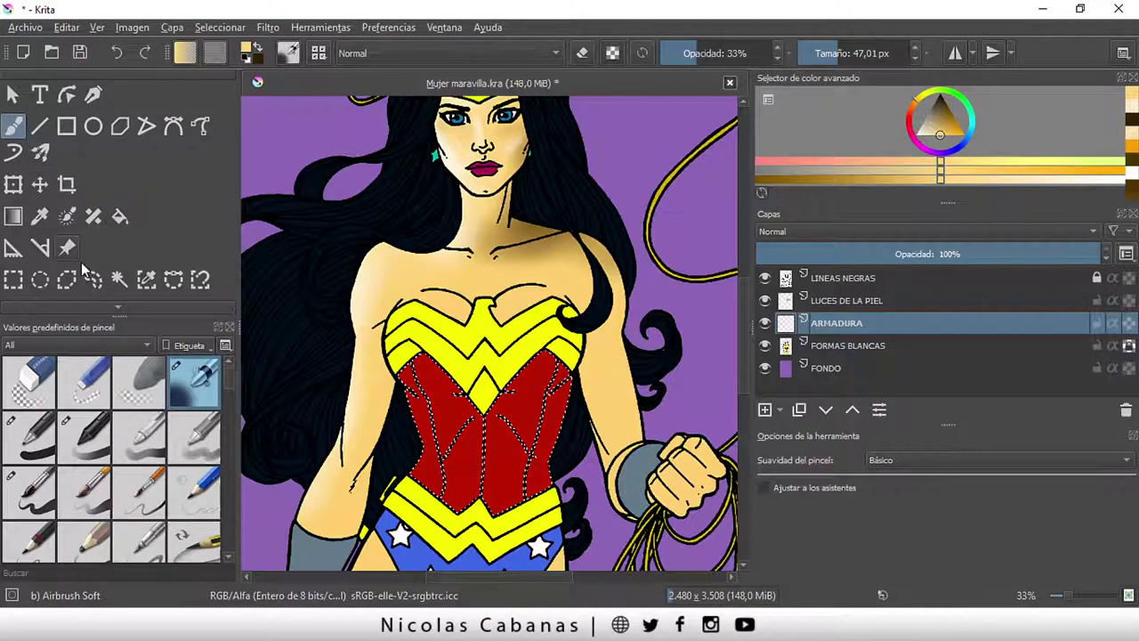
key(p)
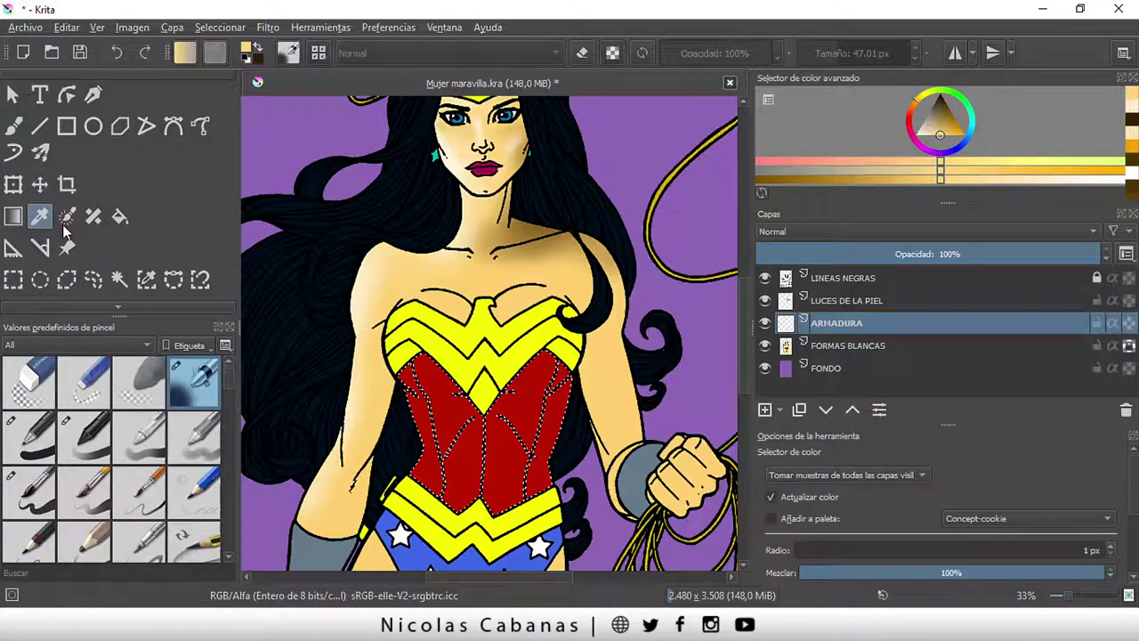
click(452, 411)
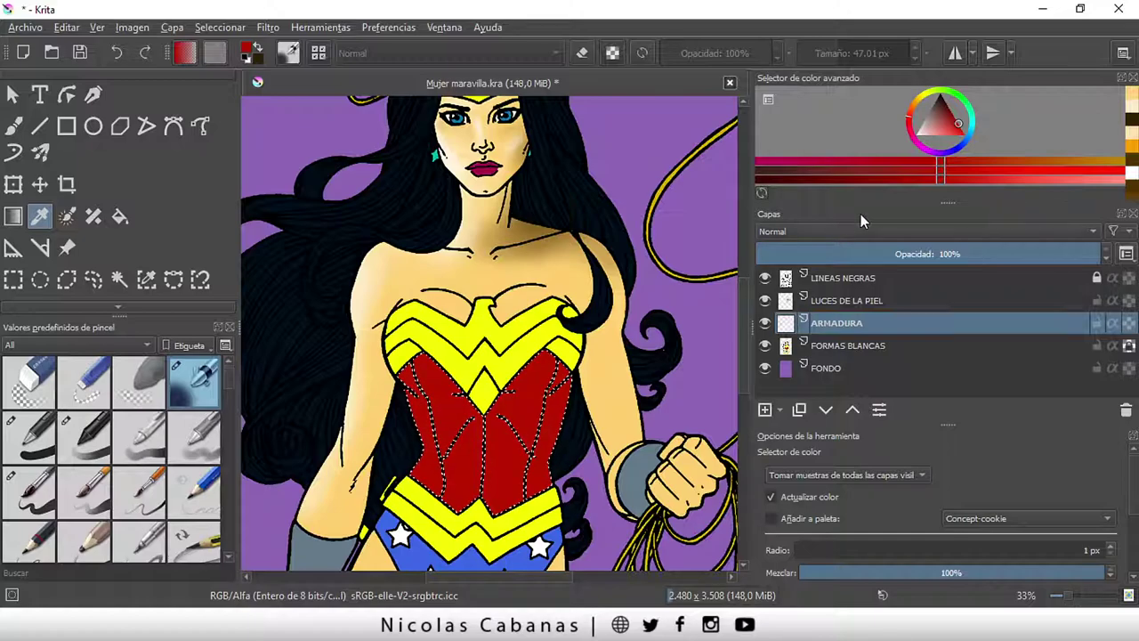
click(781, 181)
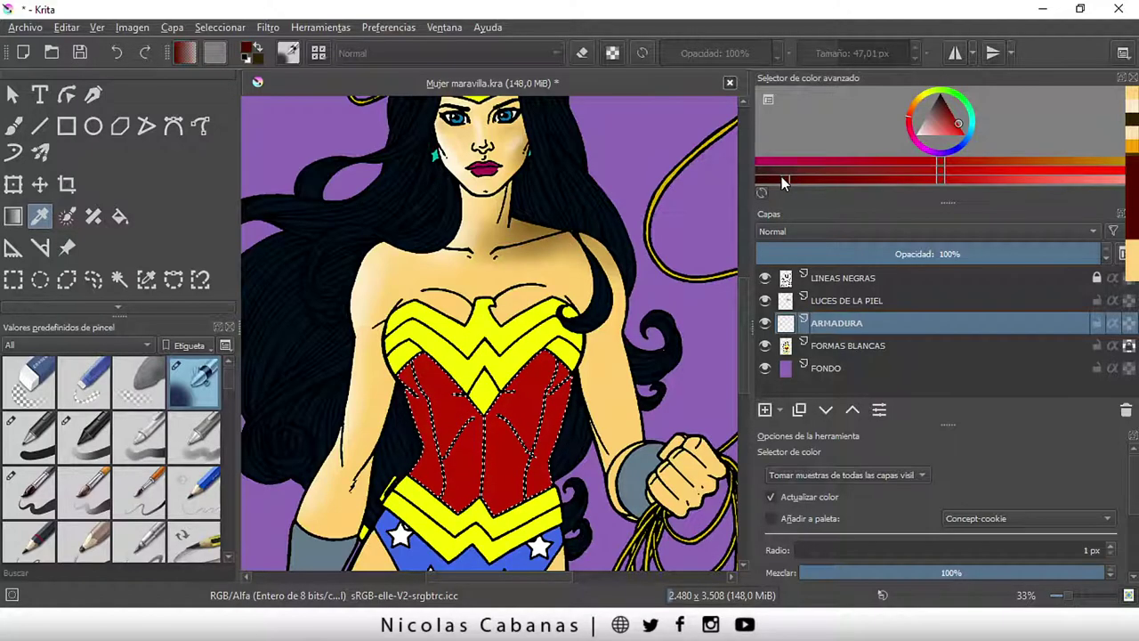
- Airbrush dark red shading on the corset's right side at 376 px, 27% opacity, then deselect
click(19, 130)
click(869, 54)
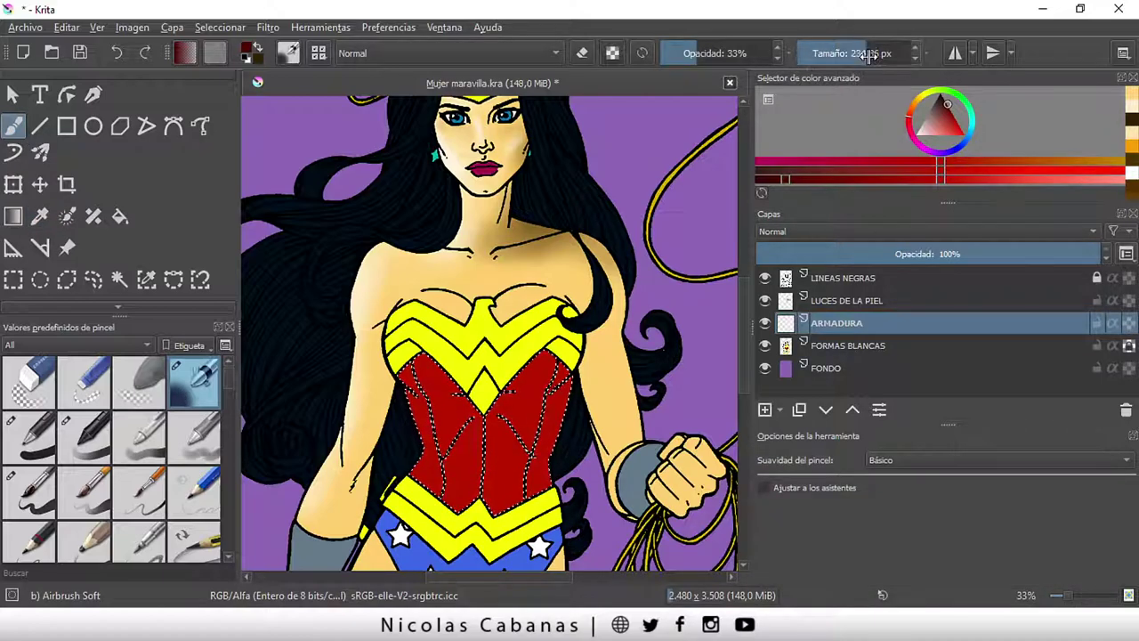
click(876, 54)
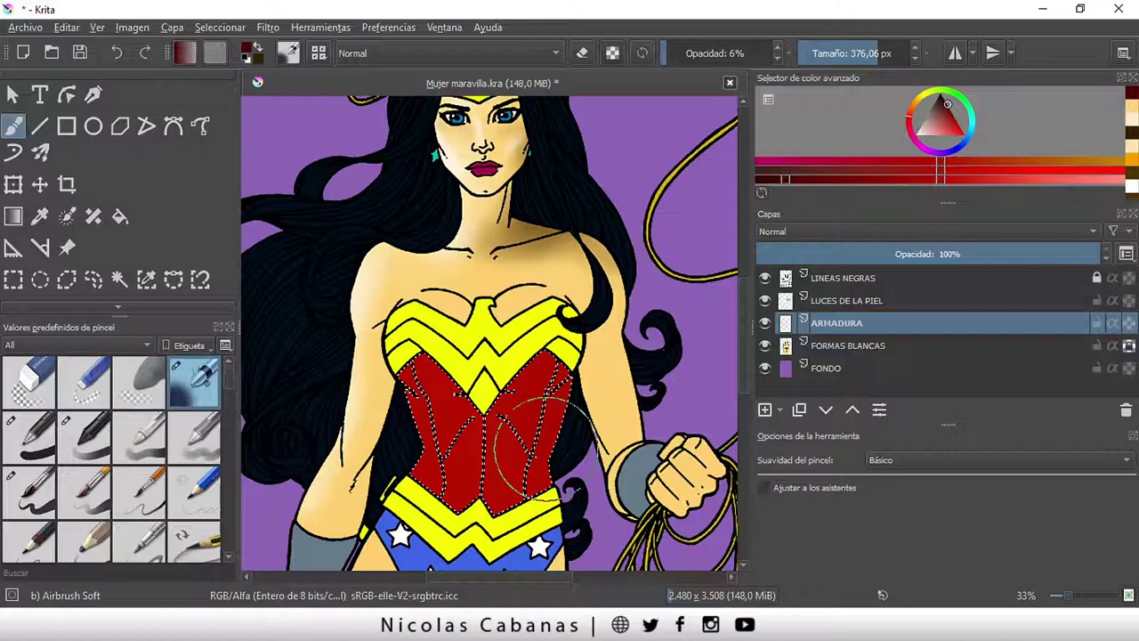
key(o)
mouse_move(531, 451)
mouse_down()
mouse_move(577, 356)
mouse_move(569, 484)
mouse_up()
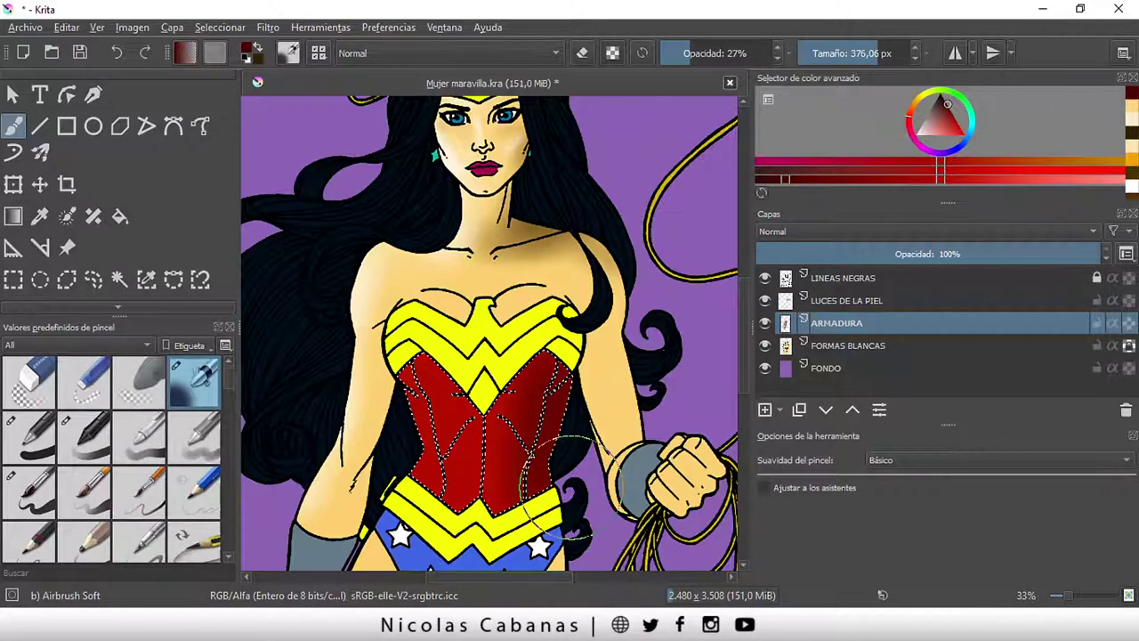
scroll(561, 481, down, 3)
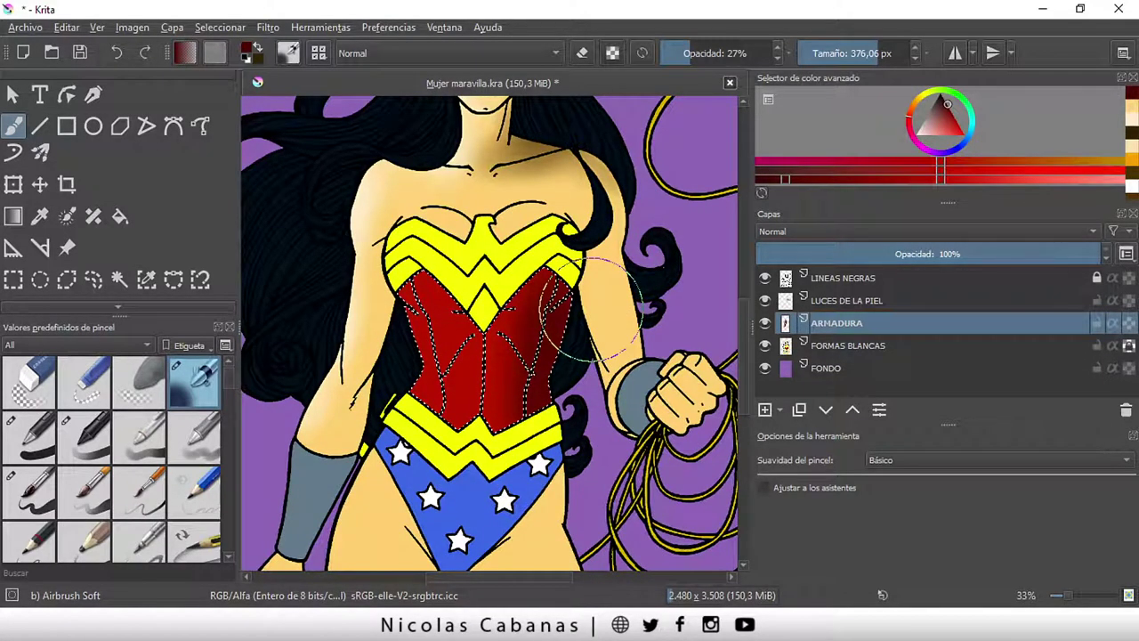
click(220, 27)
click(221, 67)
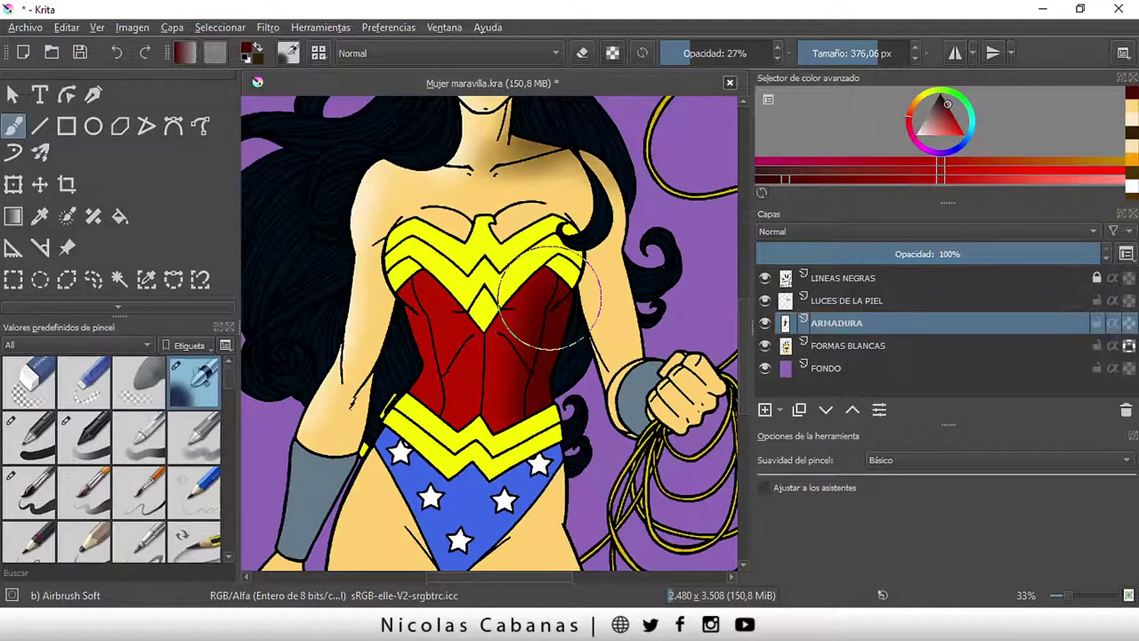
scroll(547, 297, down, 1)
click(122, 285)
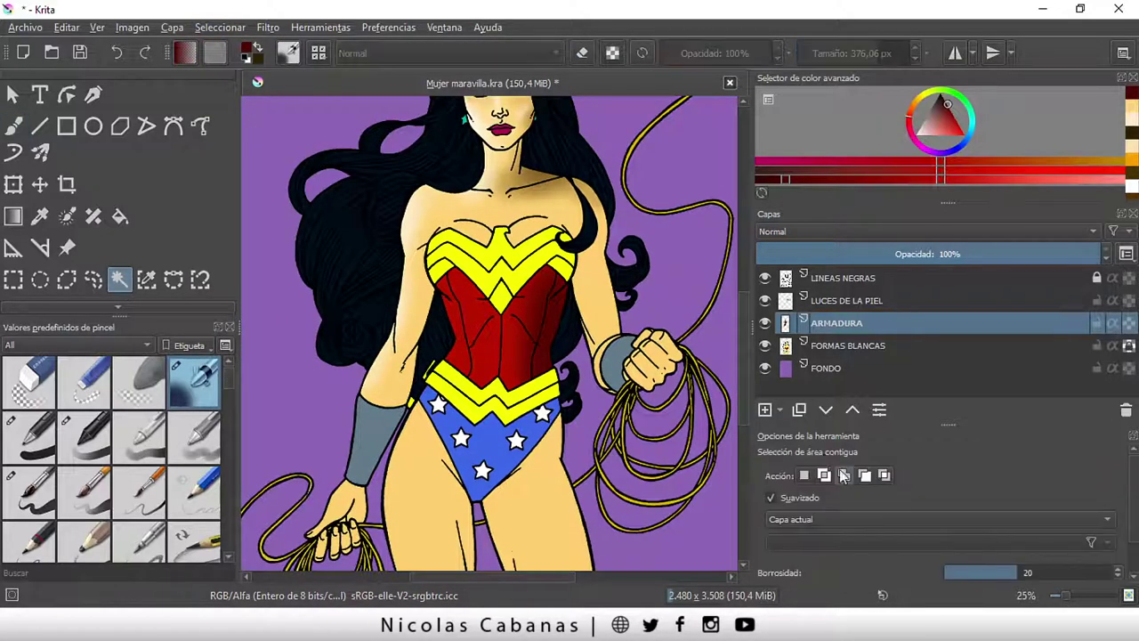
click(843, 476)
click(363, 231)
key(minus)
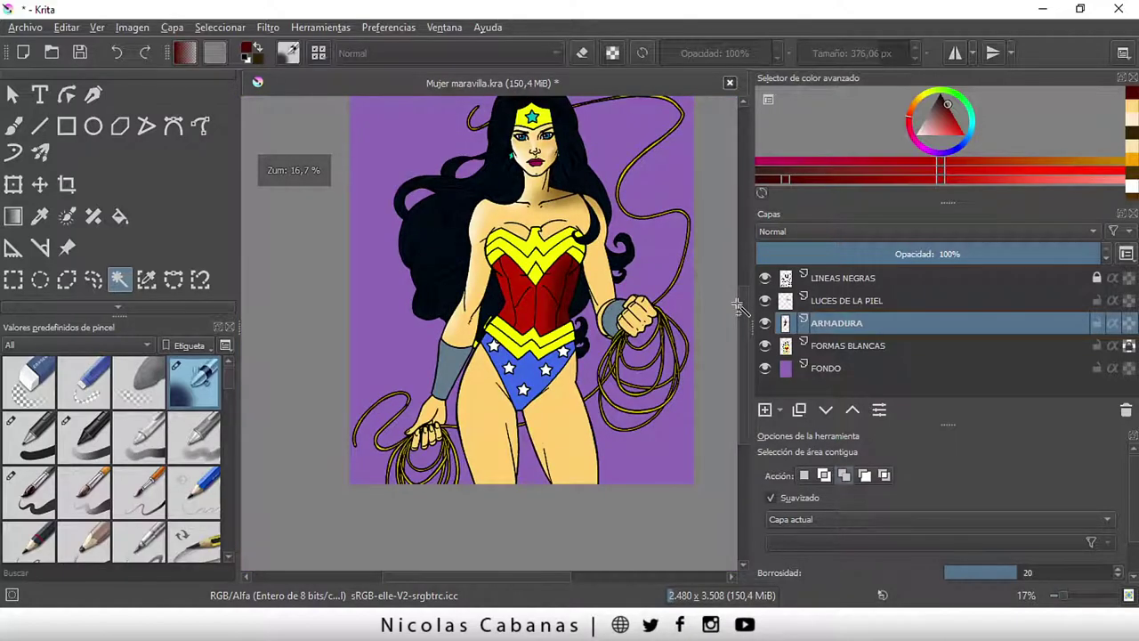
scroll(736, 305, up, 1)
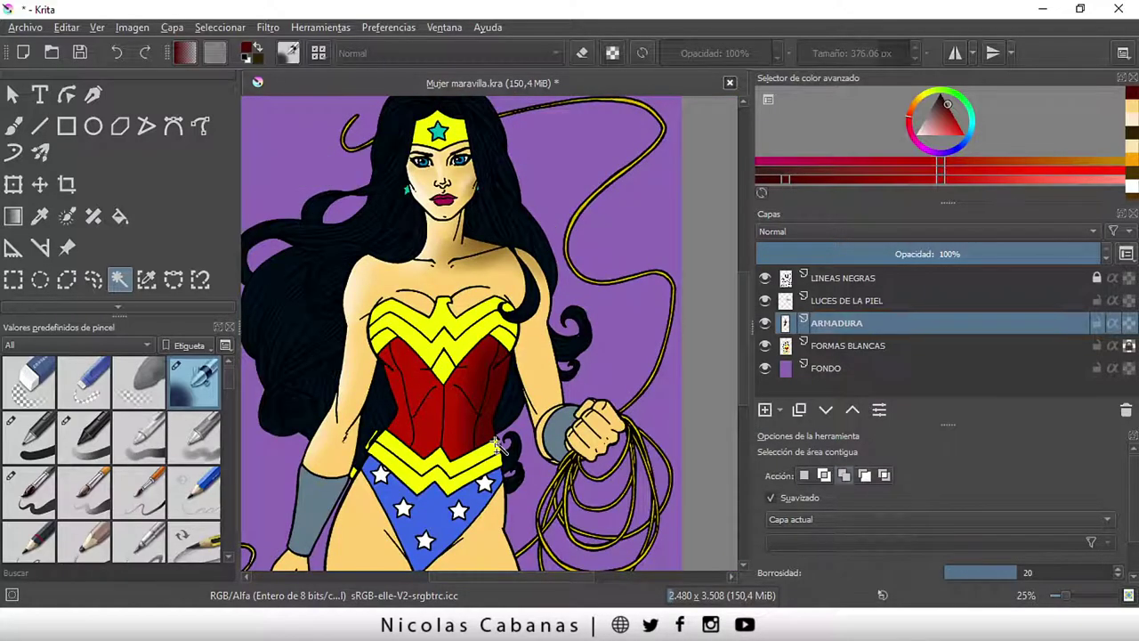
click(464, 384)
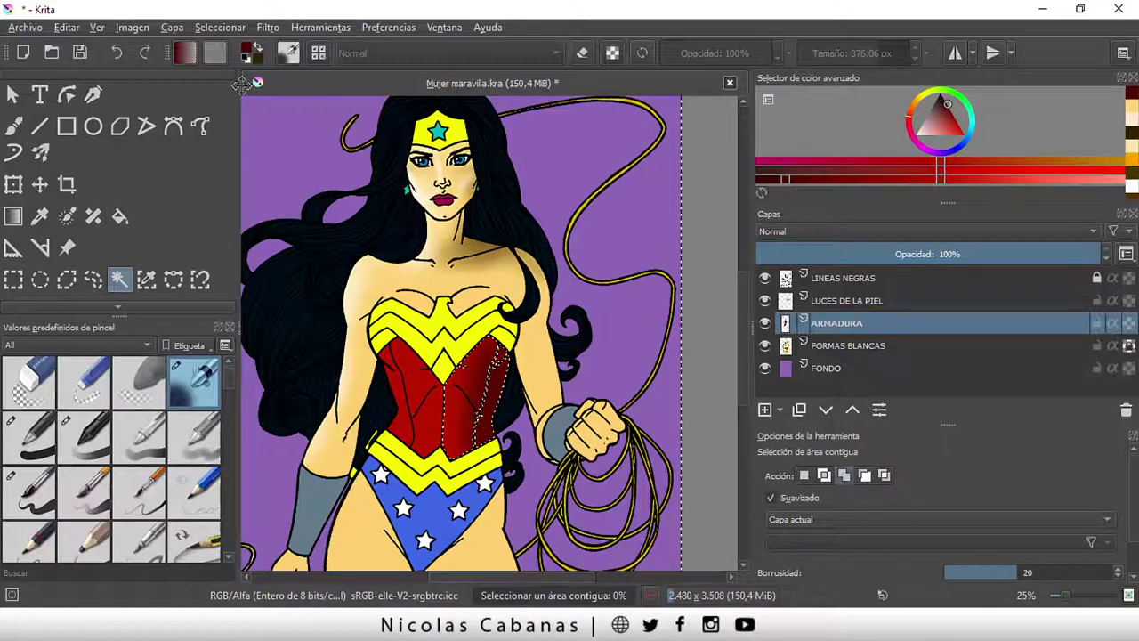
click(132, 27)
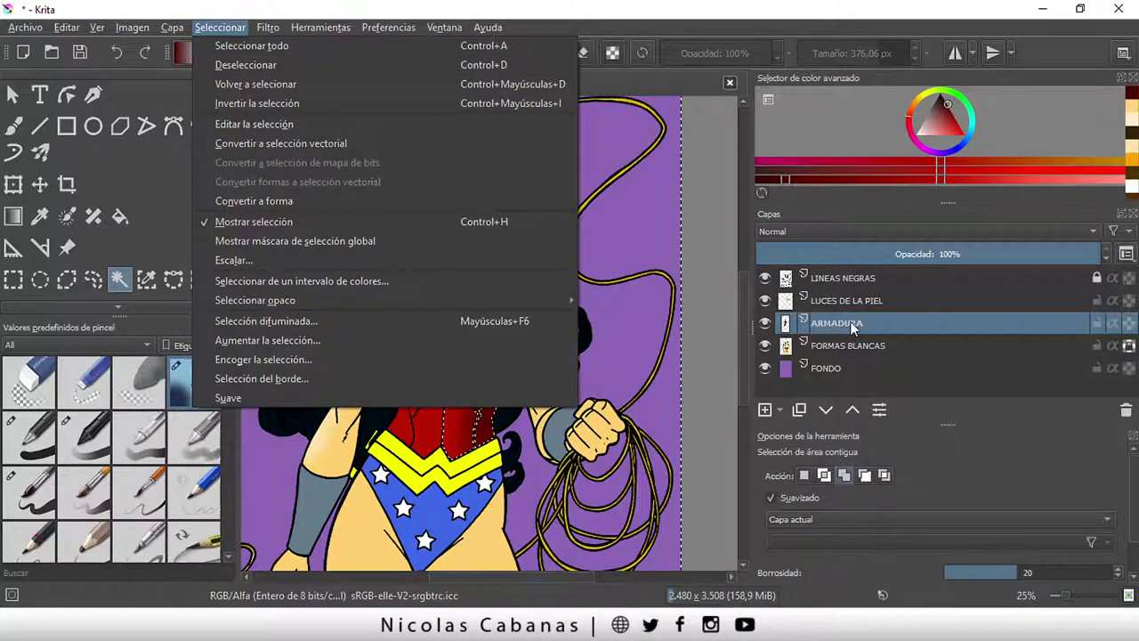
click(304, 63)
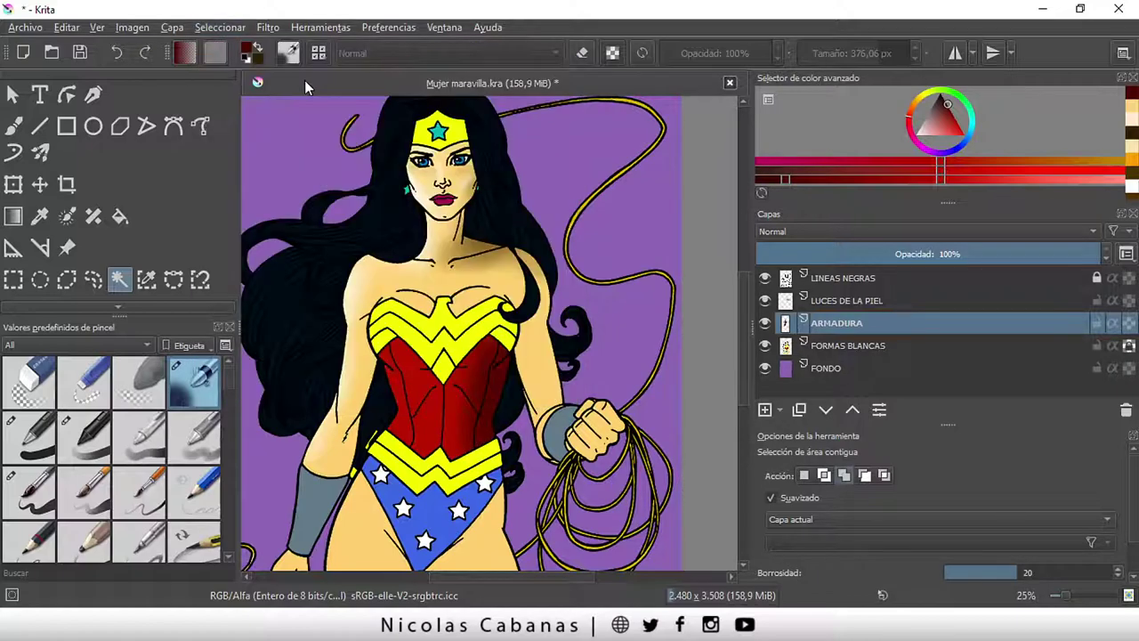
- On FORMAS BLANCAS, briefly toggle the upper layers, then select the yellow belt and chest chevrons
click(839, 348)
click(763, 324)
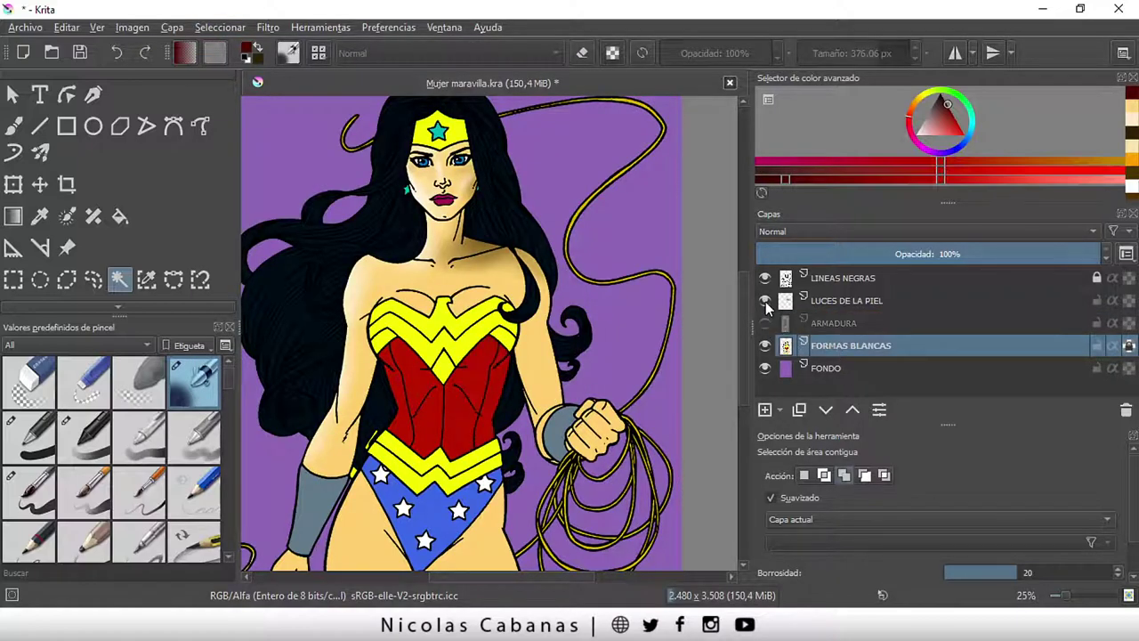
click(766, 302)
click(764, 280)
click(764, 280)
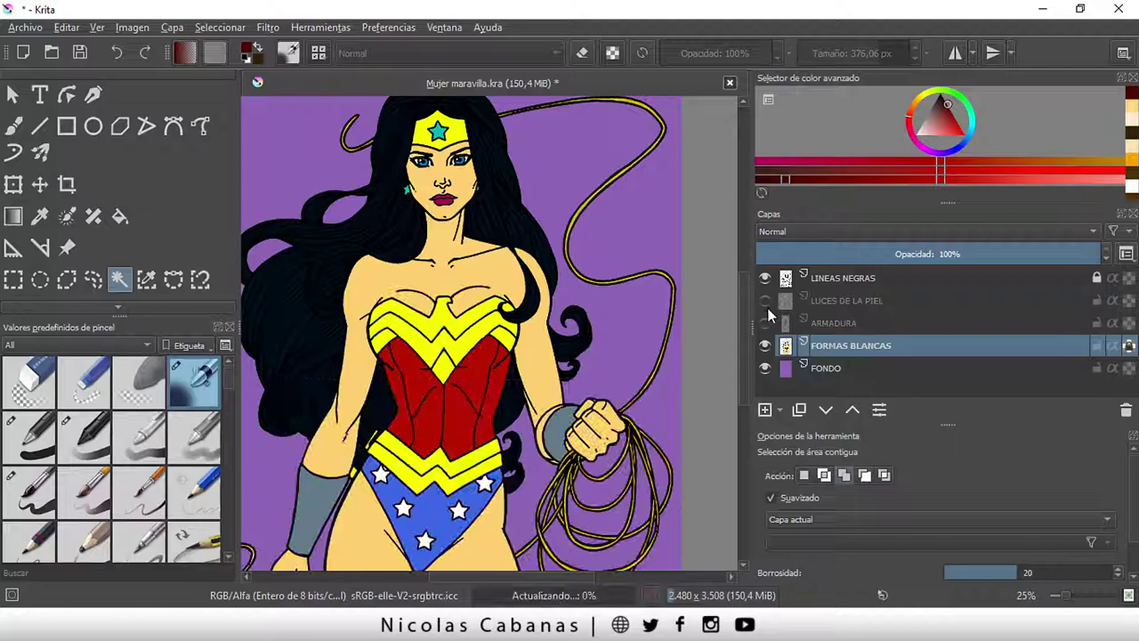
click(766, 301)
click(765, 323)
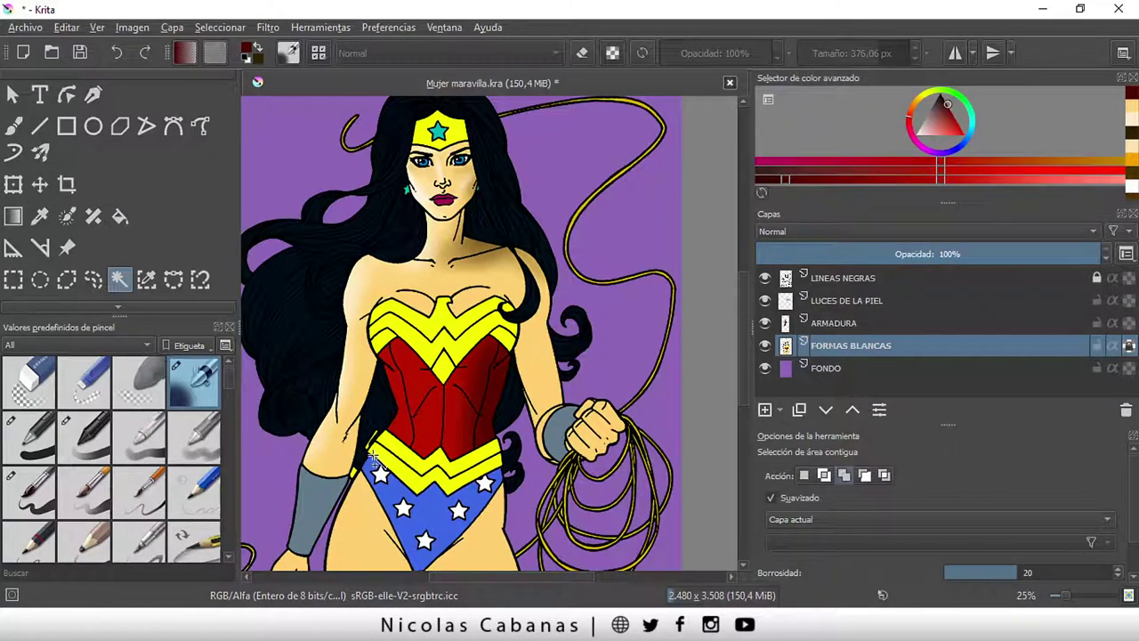
click(431, 443)
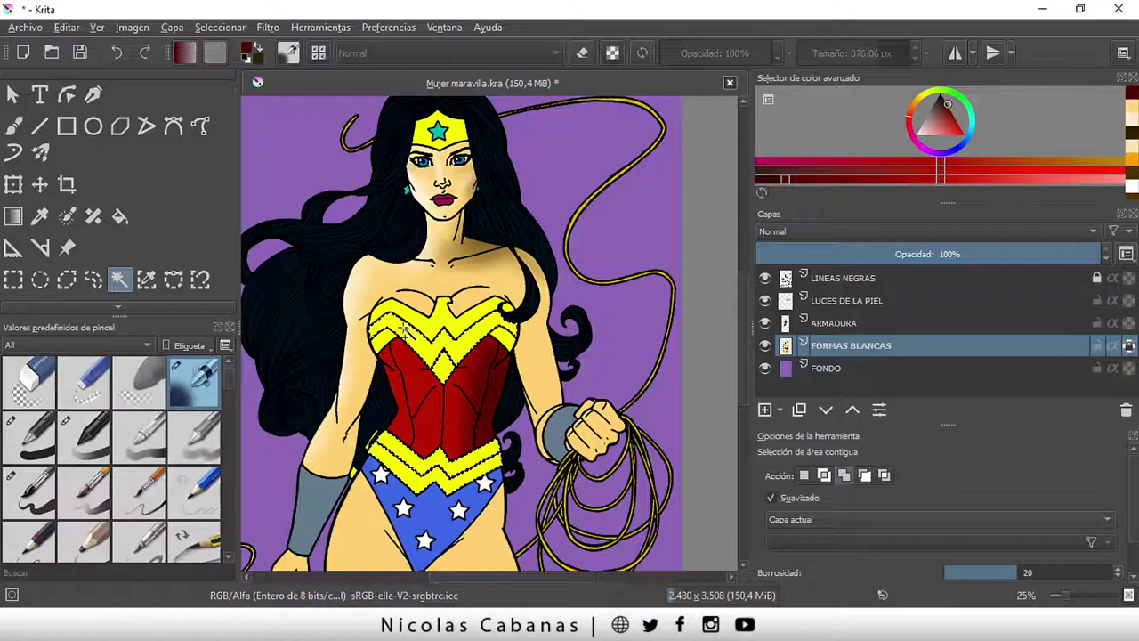
click(383, 347)
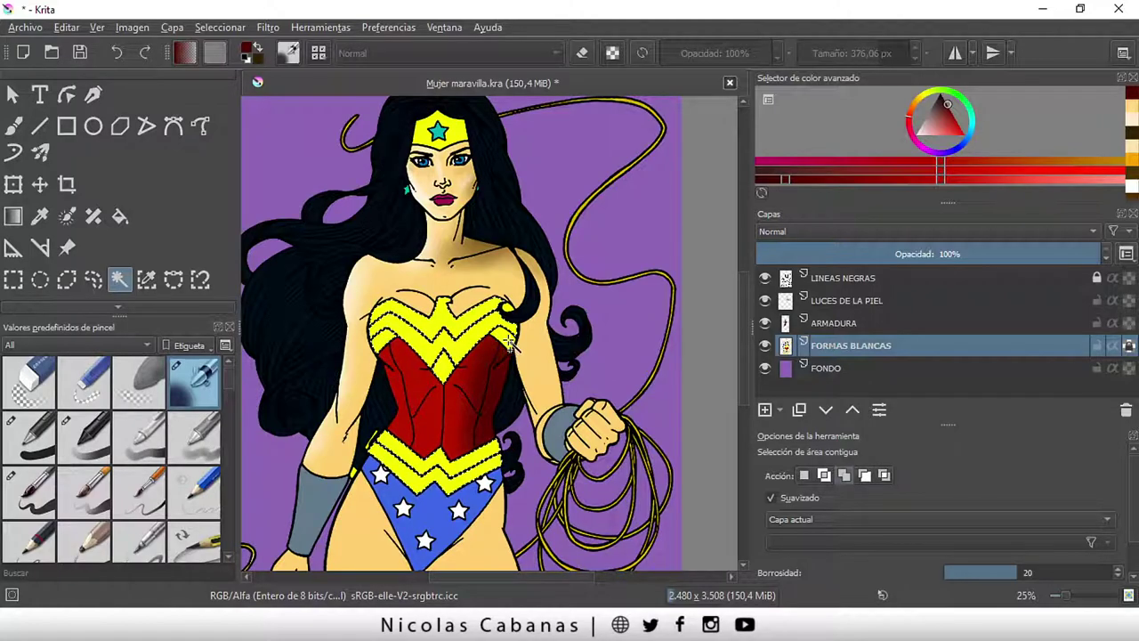
- Sample the chevron yellow and darken it to an olive shade
key(b)
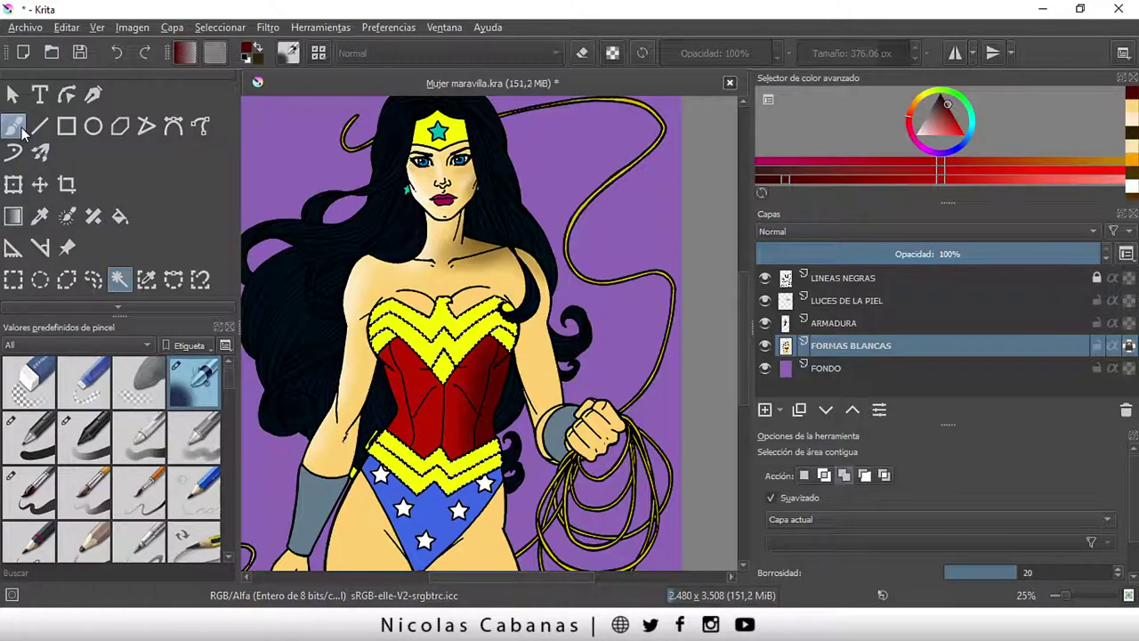
click(40, 216)
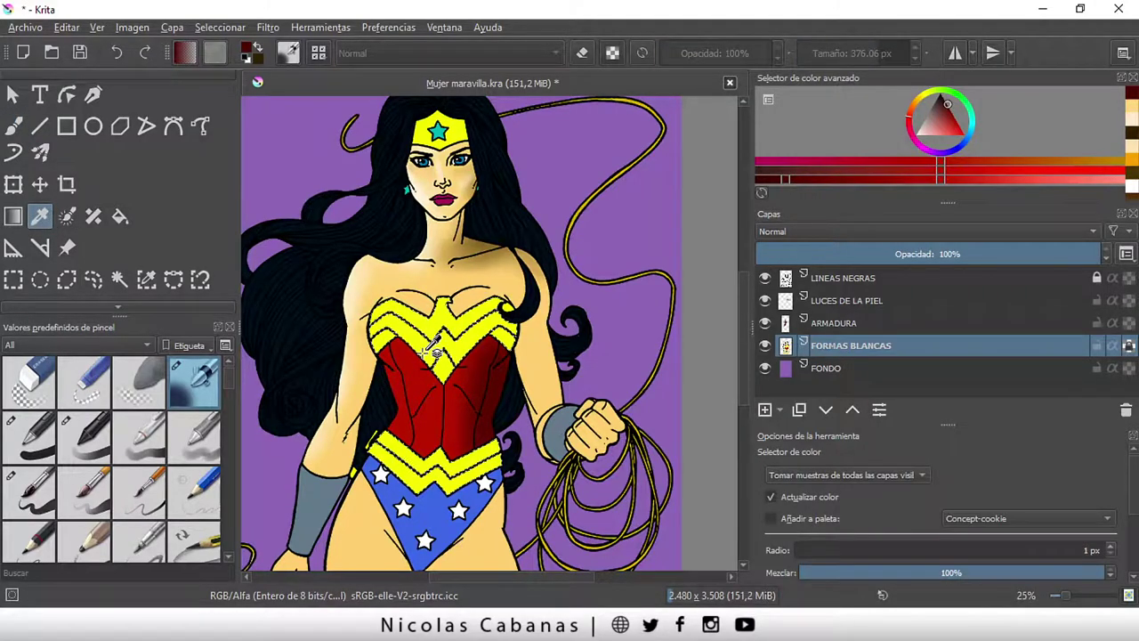
click(401, 320)
drag(948, 143, 957, 151)
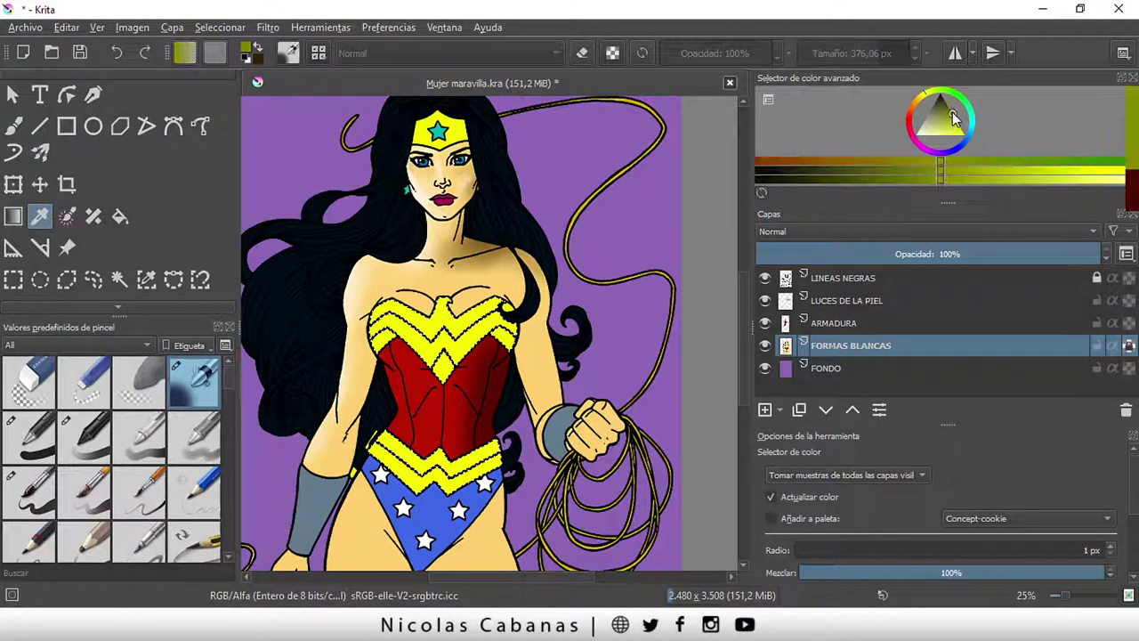
click(977, 169)
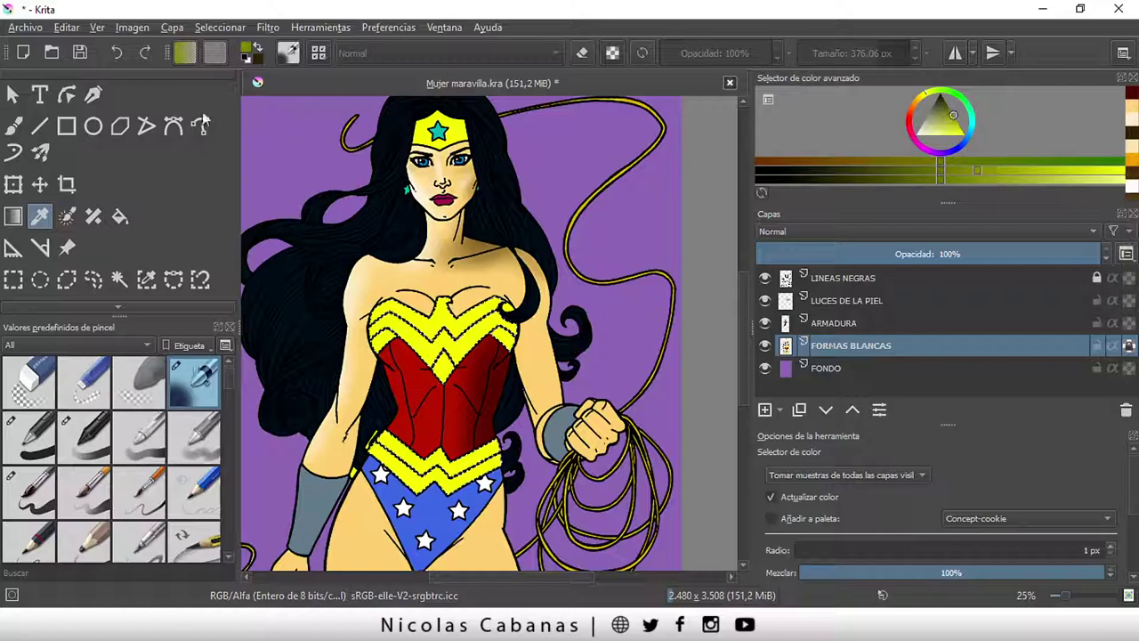
- With the selection outline hidden, airbrush olive shading across the chest chevrons toward the shoulder
click(14, 125)
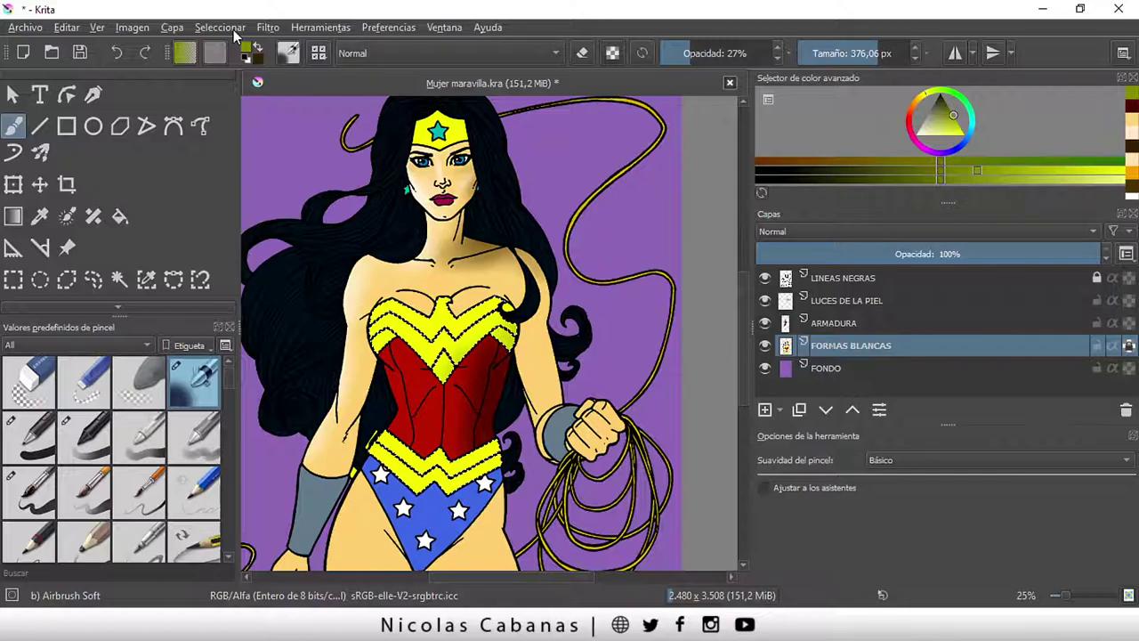
click(220, 26)
click(240, 205)
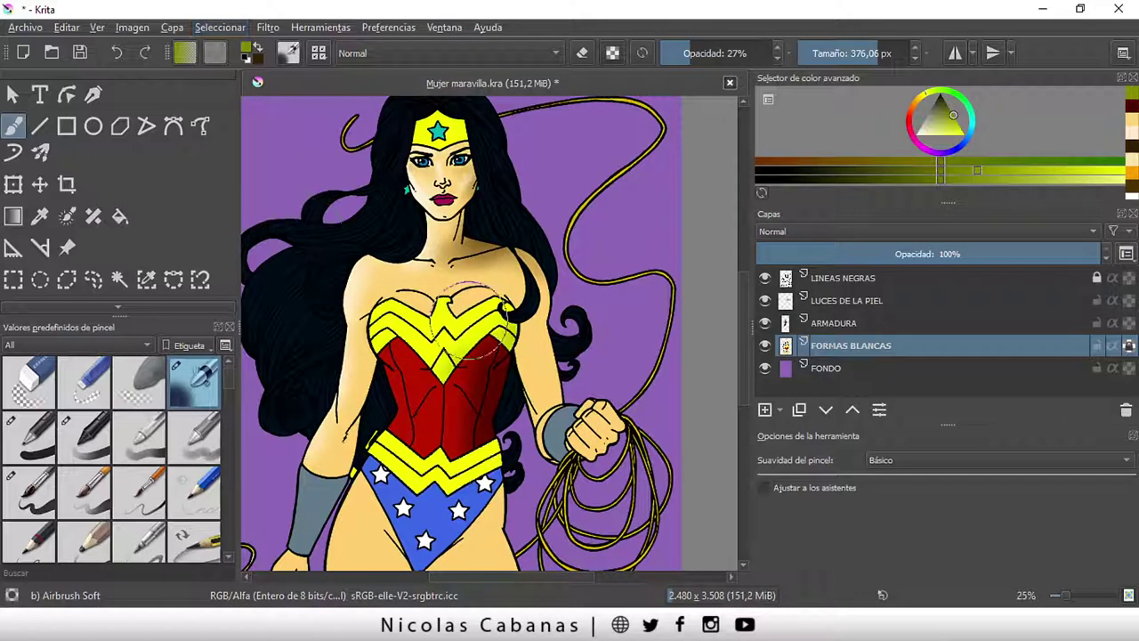
mouse_move(471, 315)
mouse_down()
mouse_move(457, 433)
mouse_move(466, 419)
mouse_move(479, 464)
mouse_up()
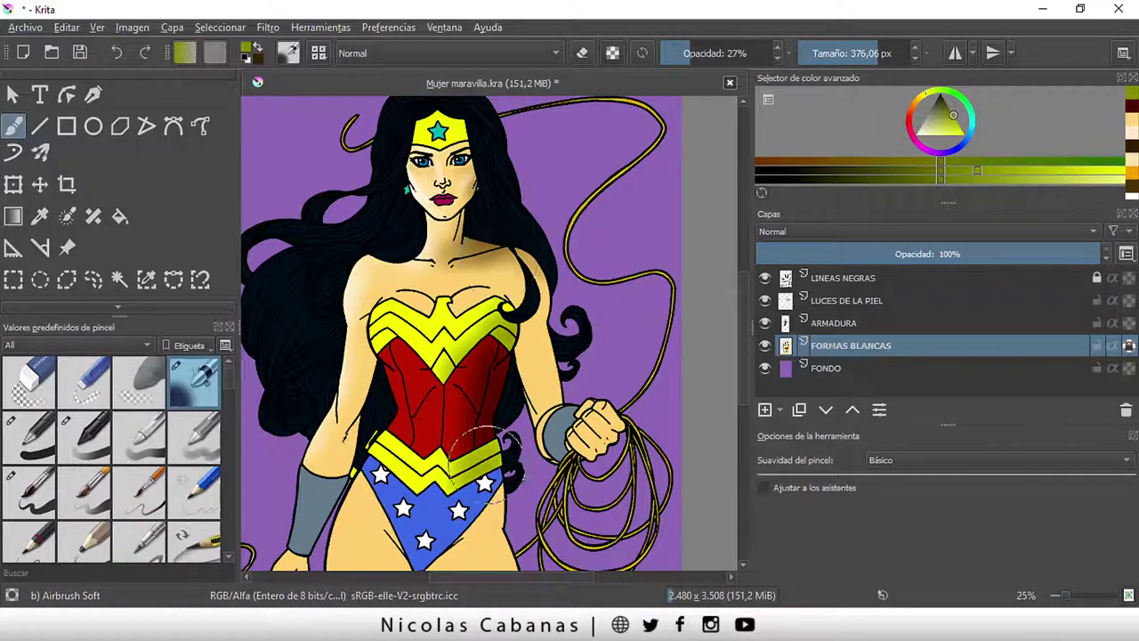
drag(506, 263, 485, 325)
click(485, 325)
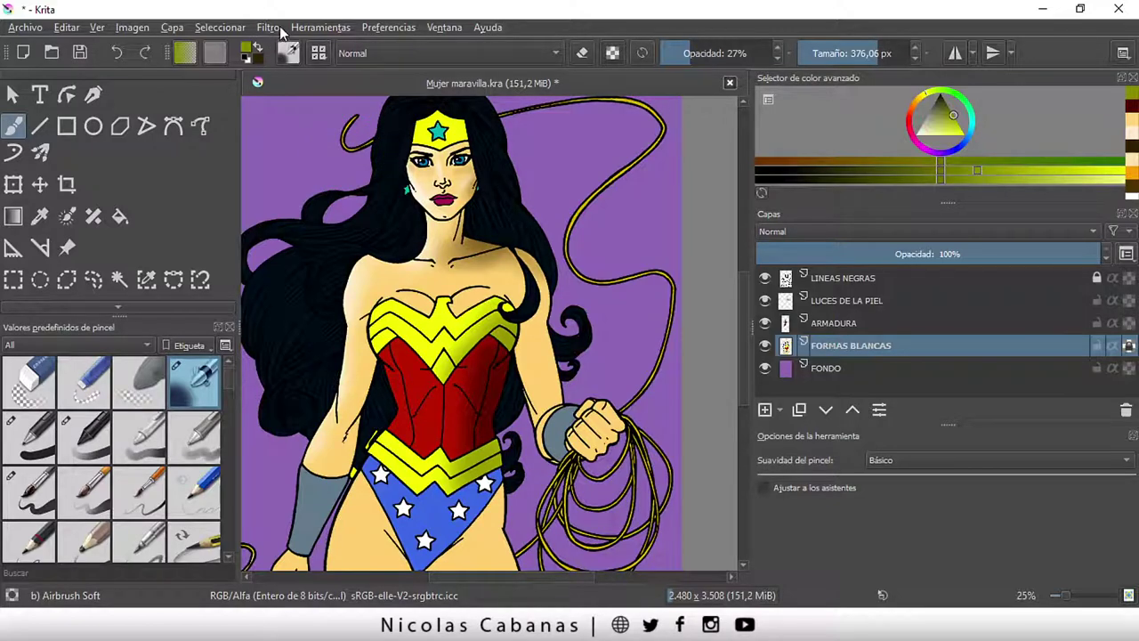
click(220, 27)
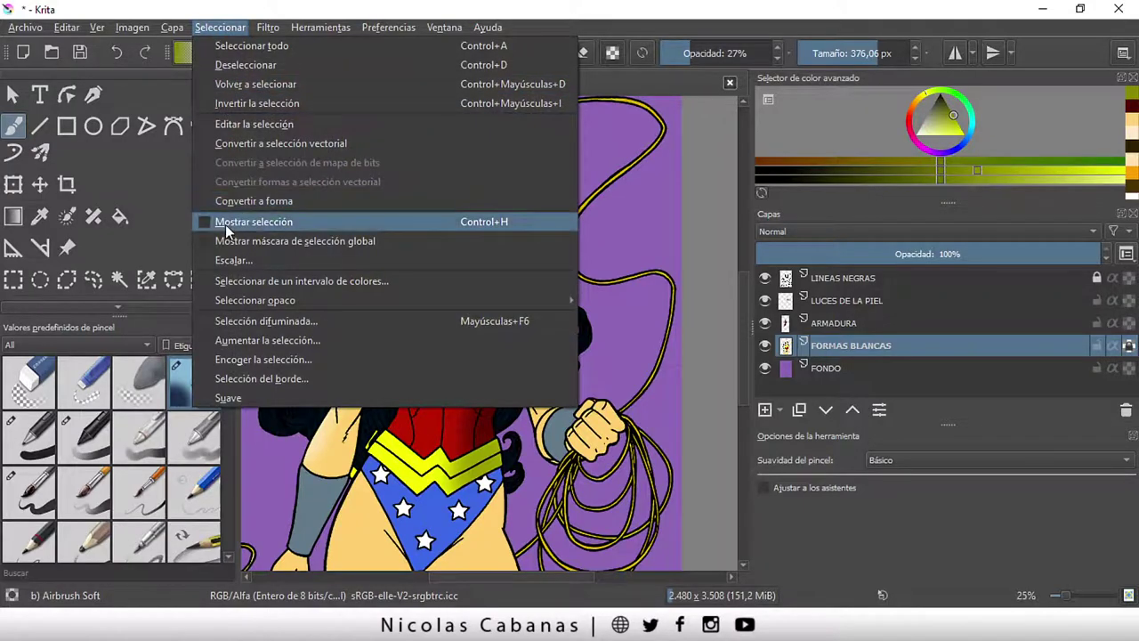
- Deselect the yellow chevron areas
click(225, 223)
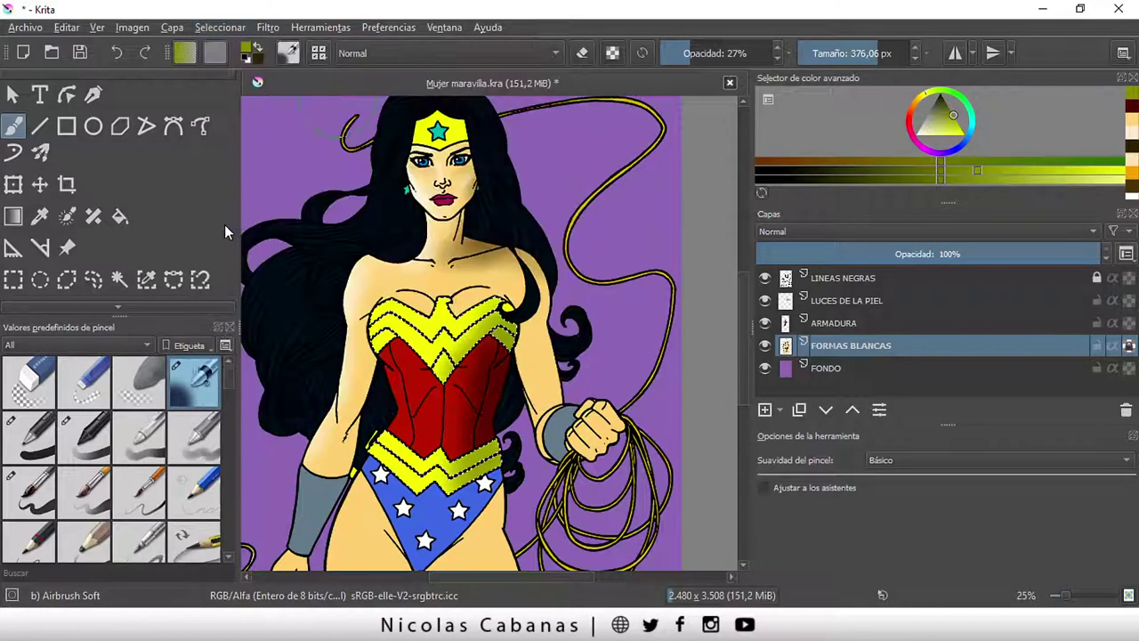
click(219, 27)
click(240, 65)
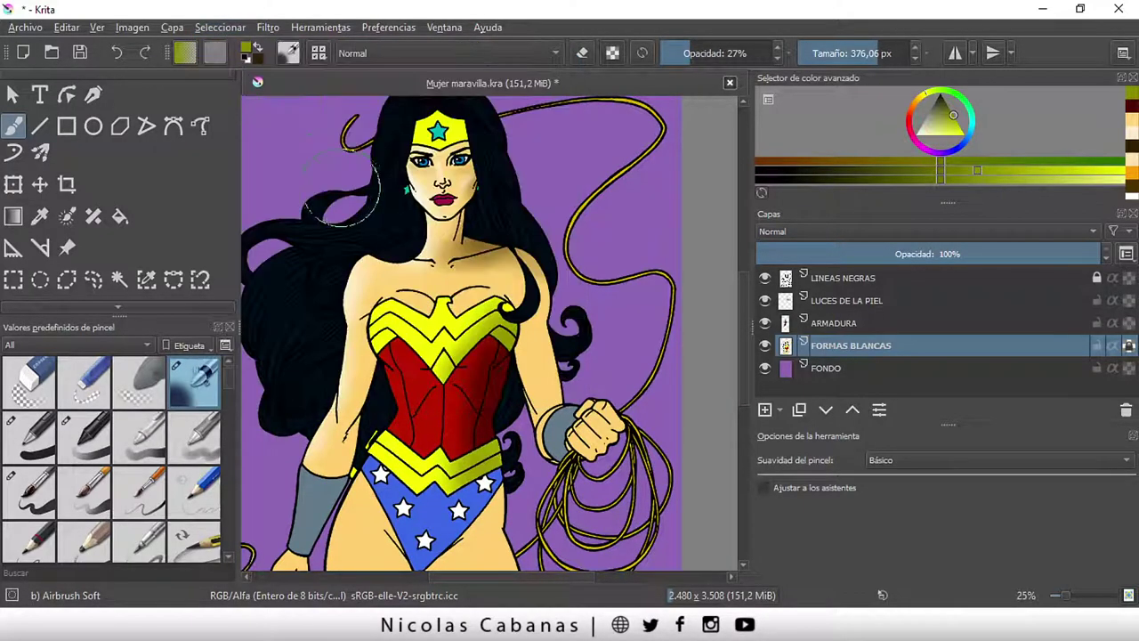
scroll(345, 183, down, 1)
scroll(293, 131, up, 1)
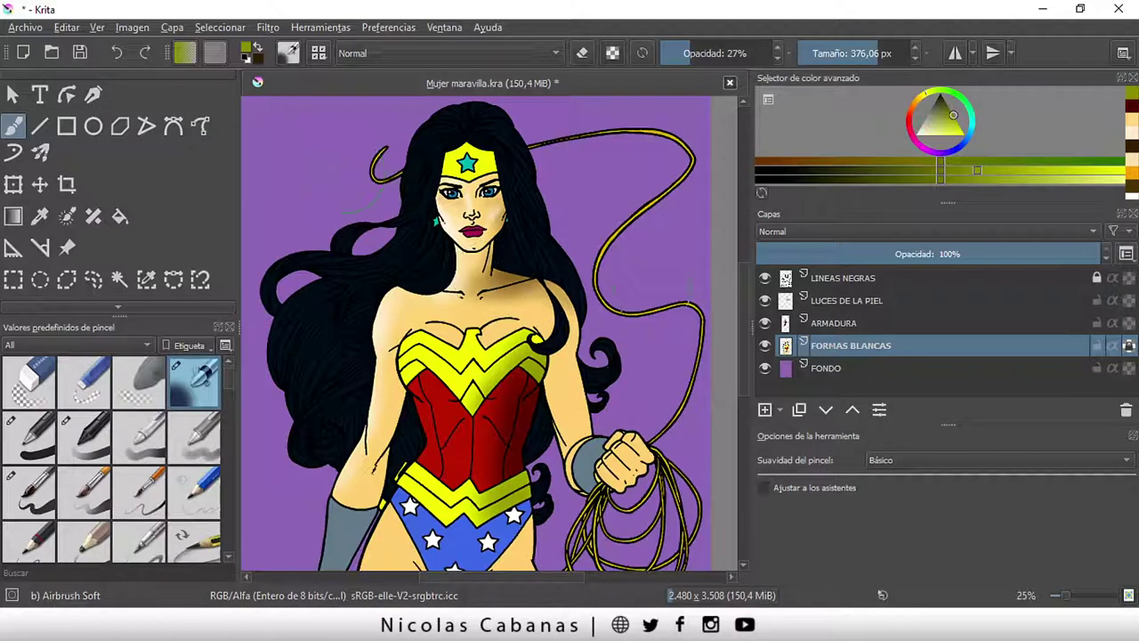
- Toggle the ARMADURA layer off and on to compare the shading
click(764, 322)
click(764, 323)
click(764, 323)
click(120, 279)
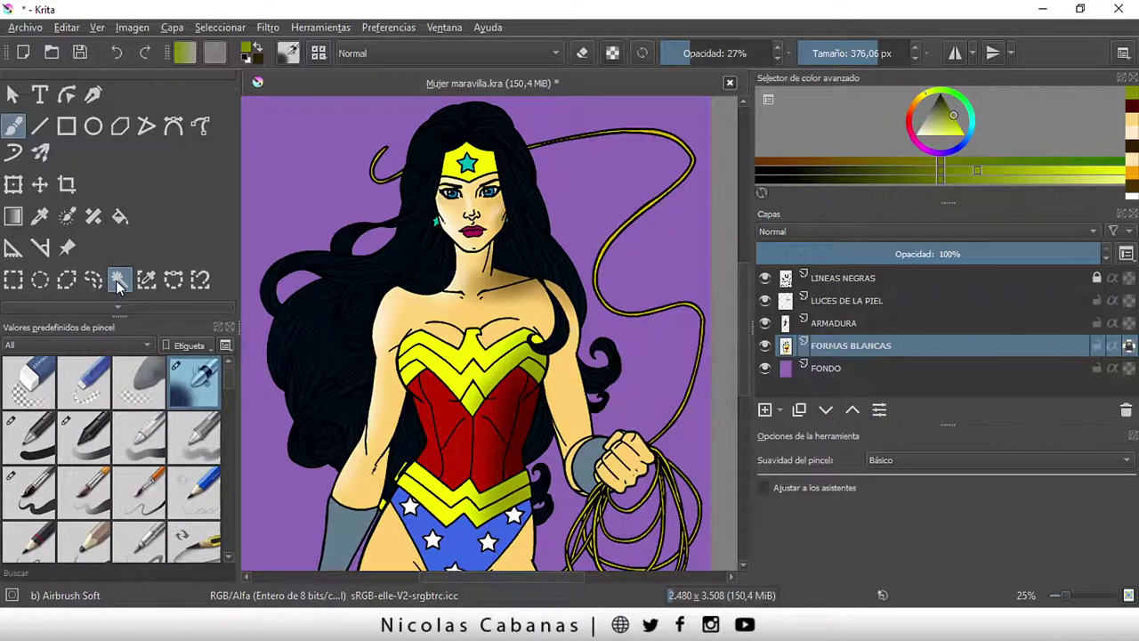
- Select a strip of the left hair, then clear that partial selection
click(290, 312)
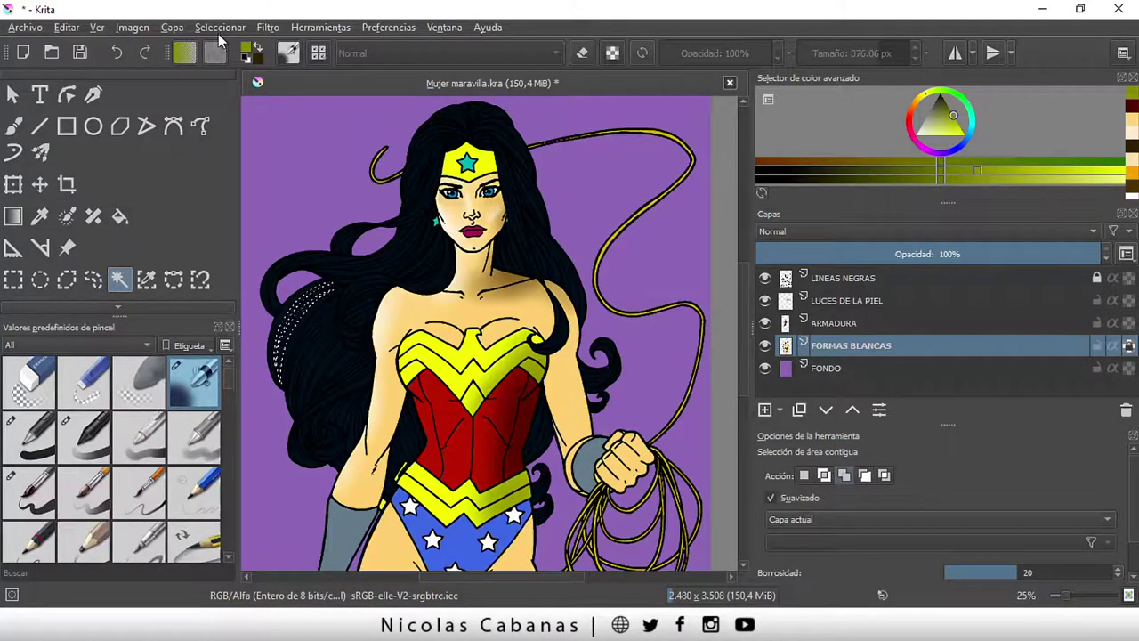
click(219, 27)
click(234, 62)
- Select all the black hair at once with Similar Color Selection and zoom out to check
click(147, 280)
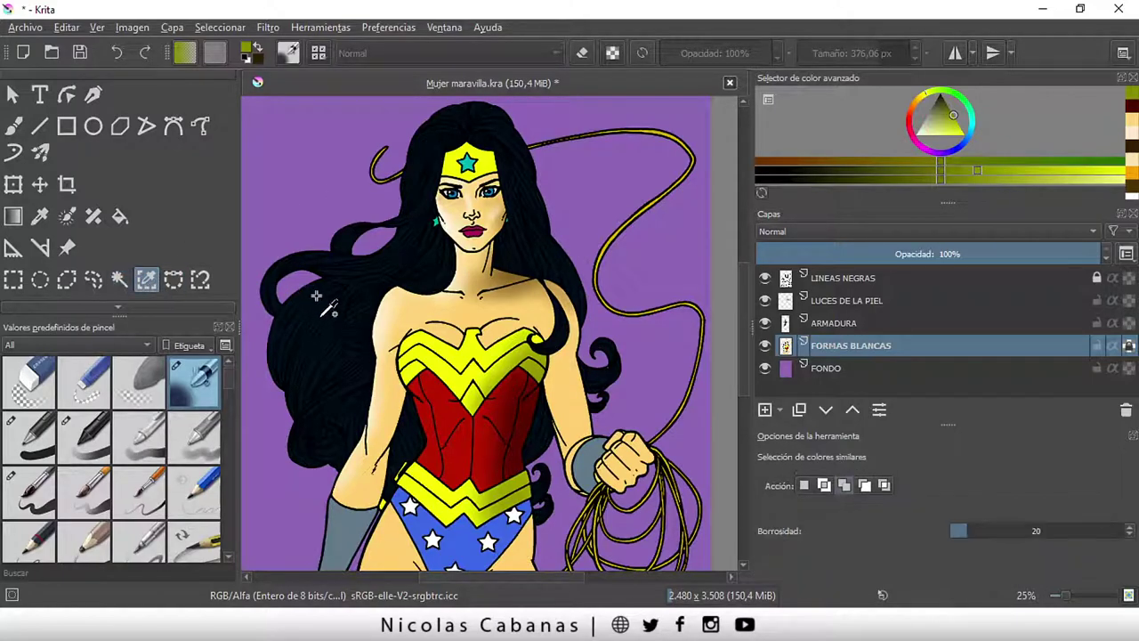
scroll(311, 312, up, 2)
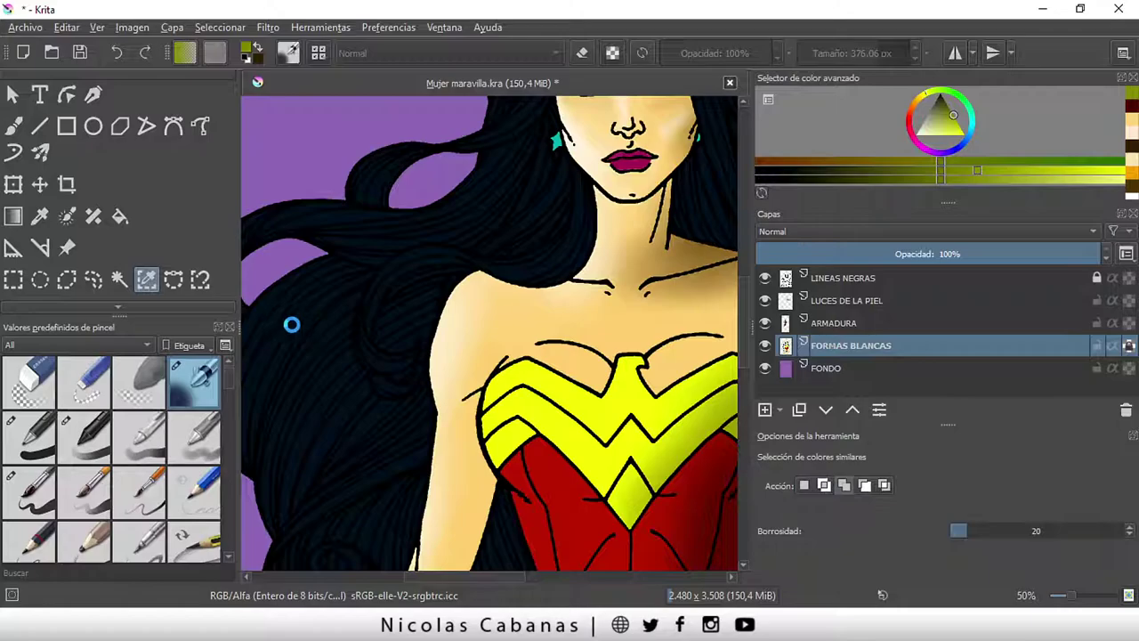
click(624, 382)
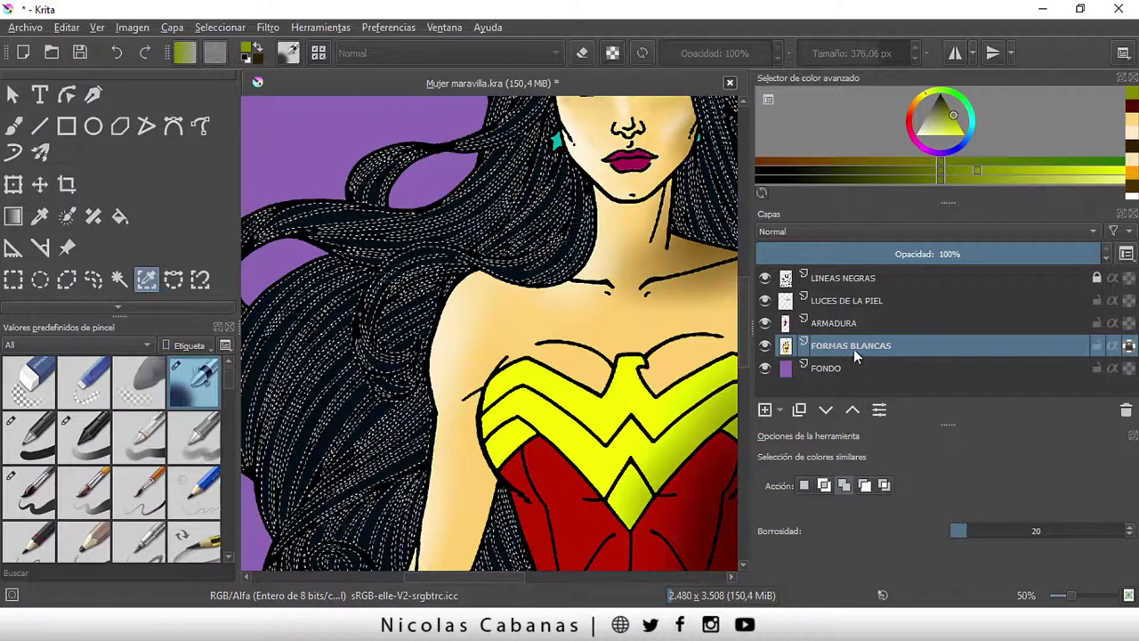
scroll(614, 392, down, 2)
scroll(613, 399, down, 2)
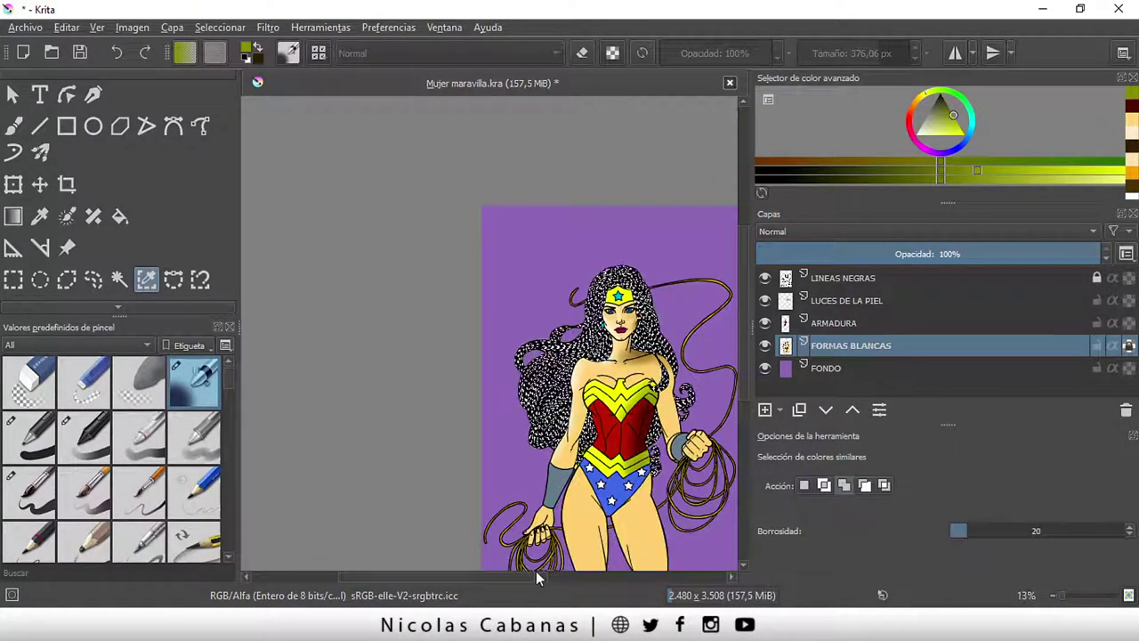
drag(530, 573, 567, 572)
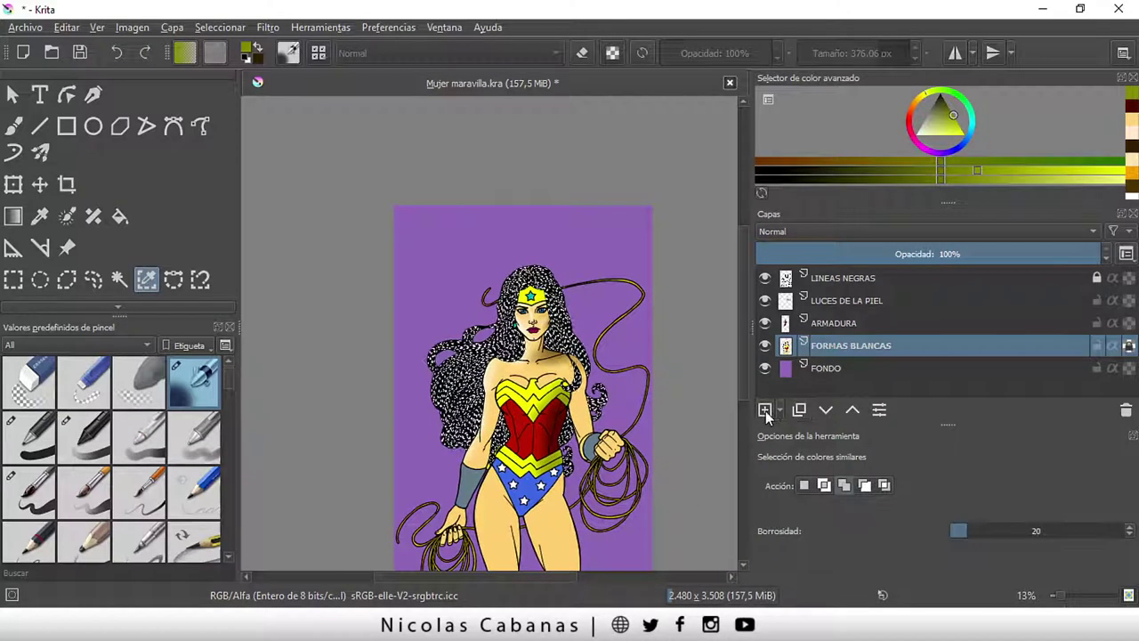
- Add a layer named PELO above FORMAS BLANCAS and hide the selection outline
click(765, 410)
double_click(824, 345)
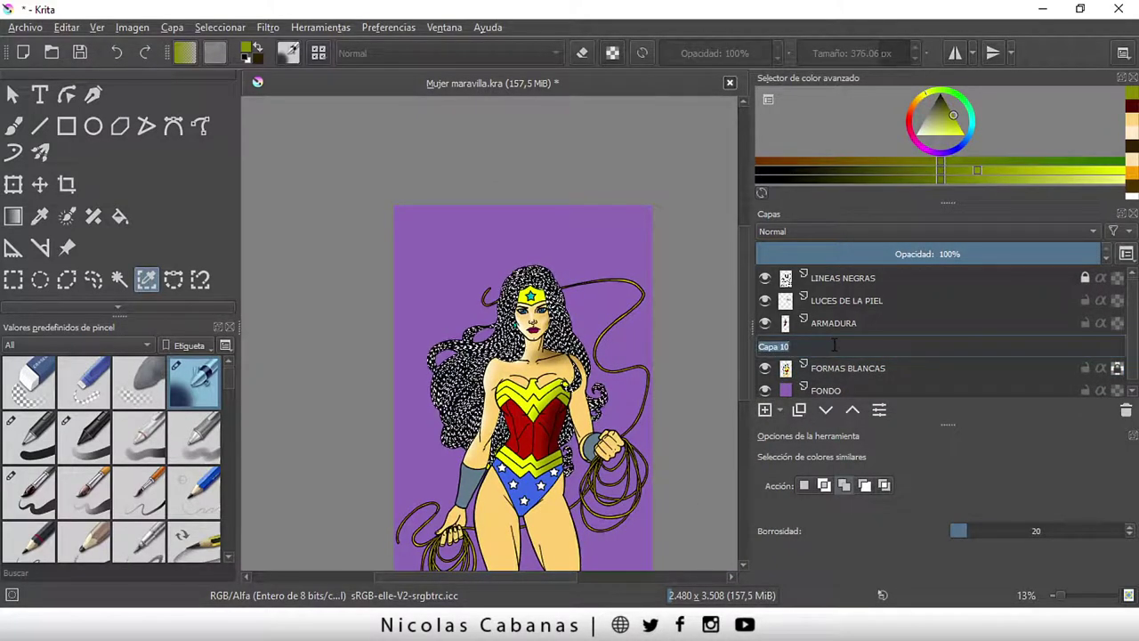
text(PELO)
key(Return)
scroll(541, 293, up, 3)
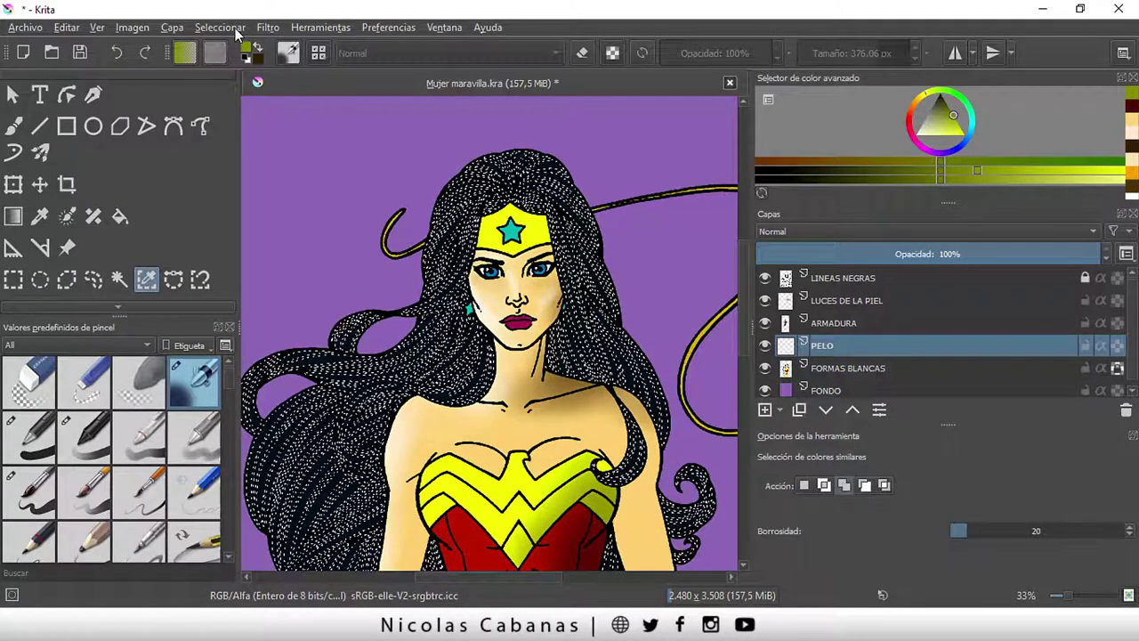
click(219, 27)
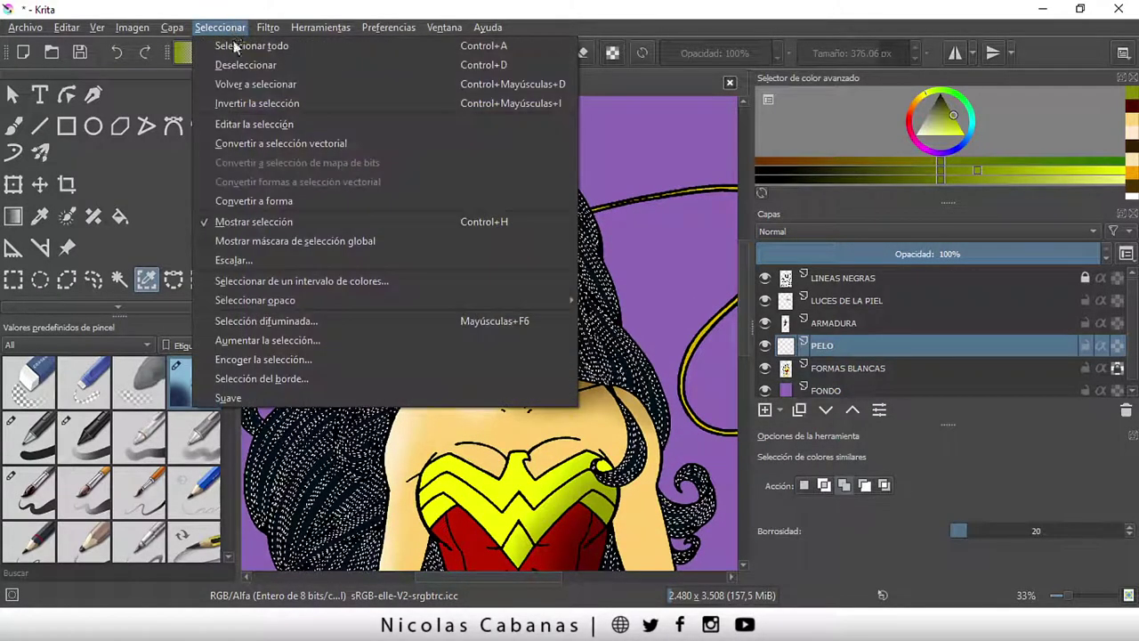
click(278, 219)
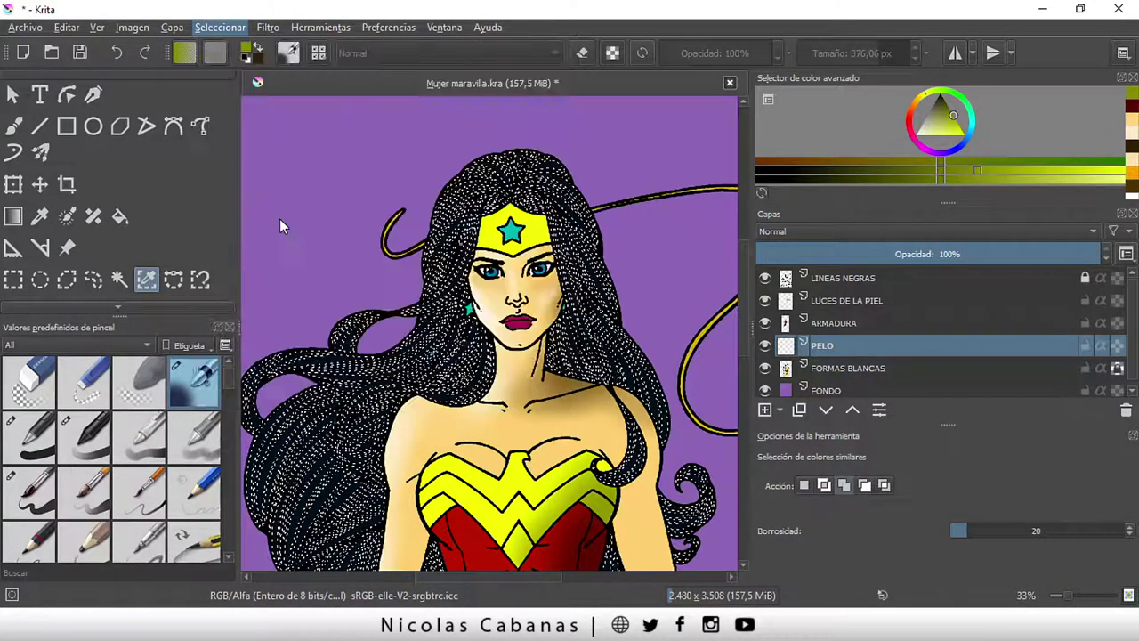
- Sample the dark hair colour and choose a light blue for highlights
click(14, 125)
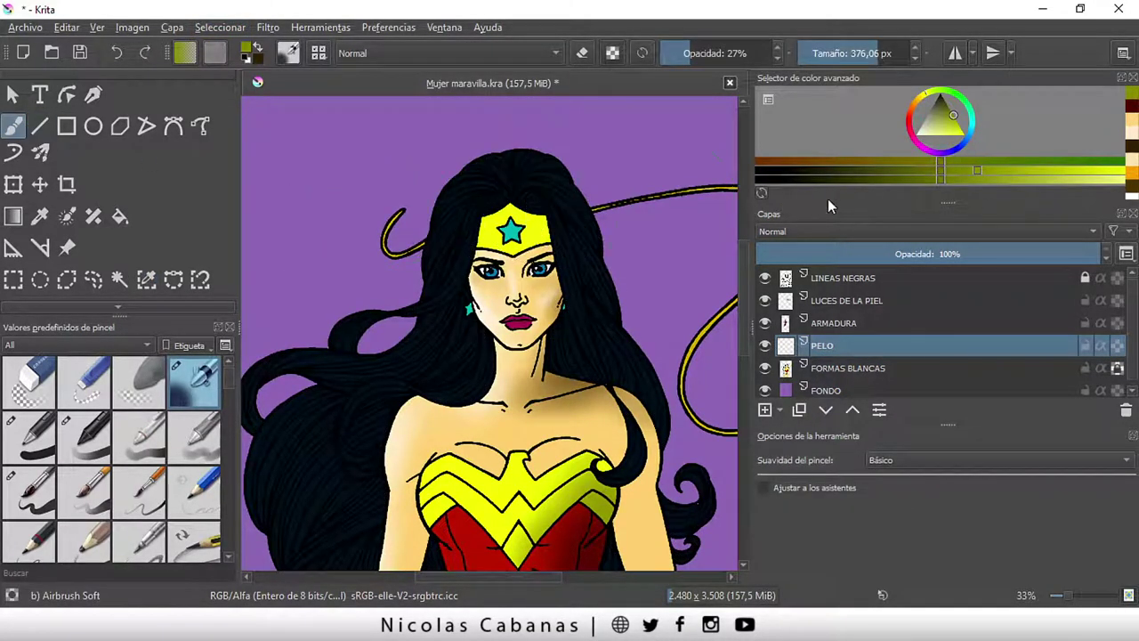
click(39, 216)
click(338, 337)
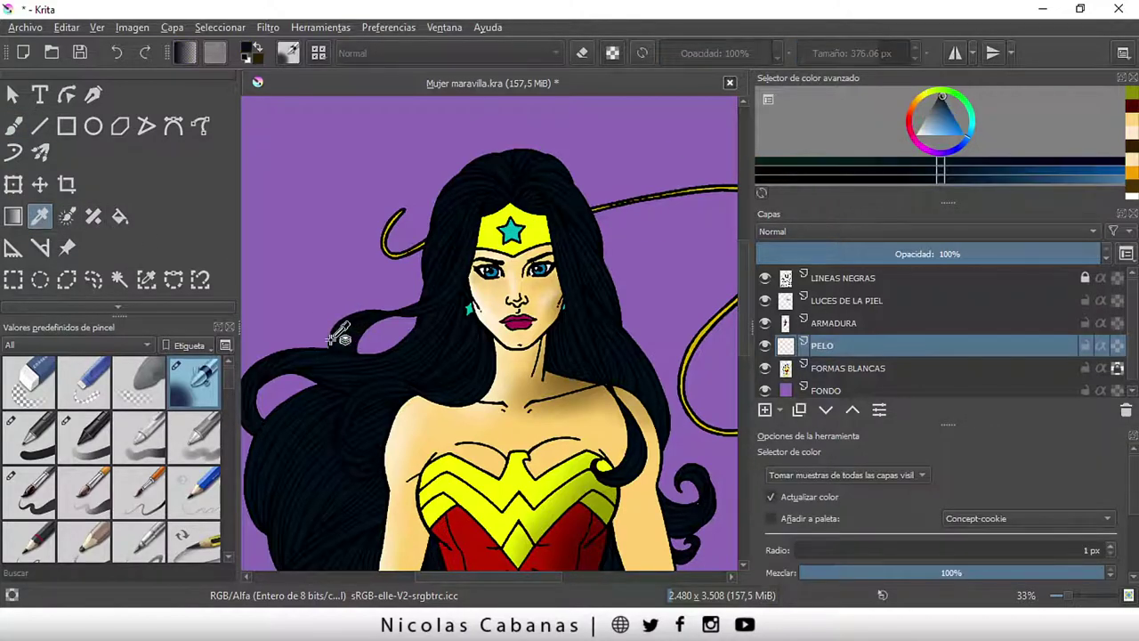
click(13, 125)
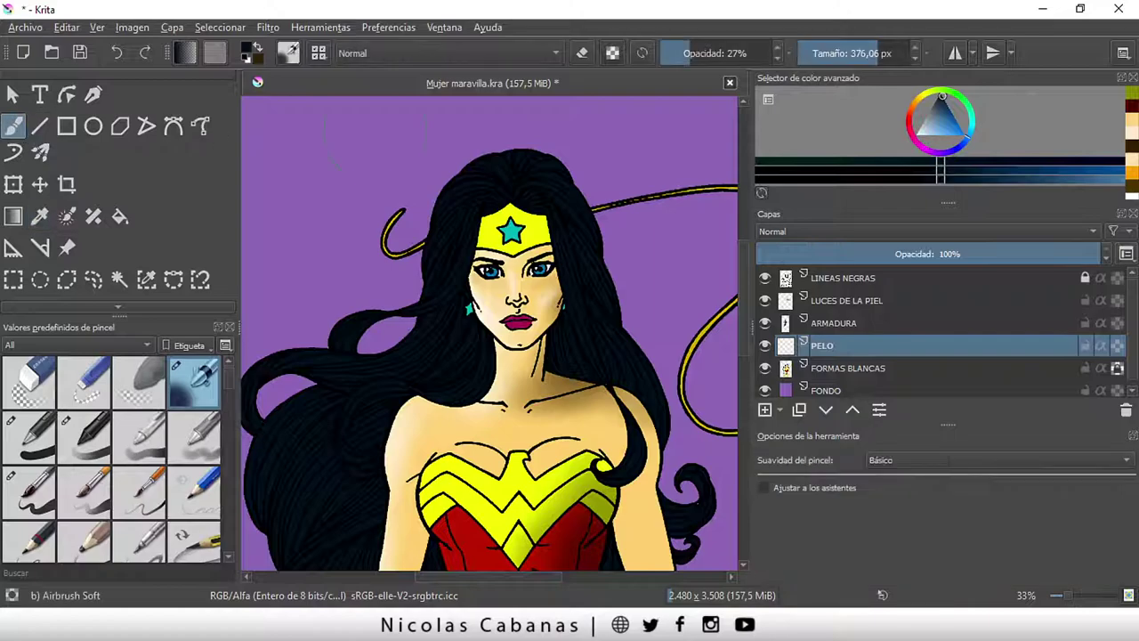
click(962, 130)
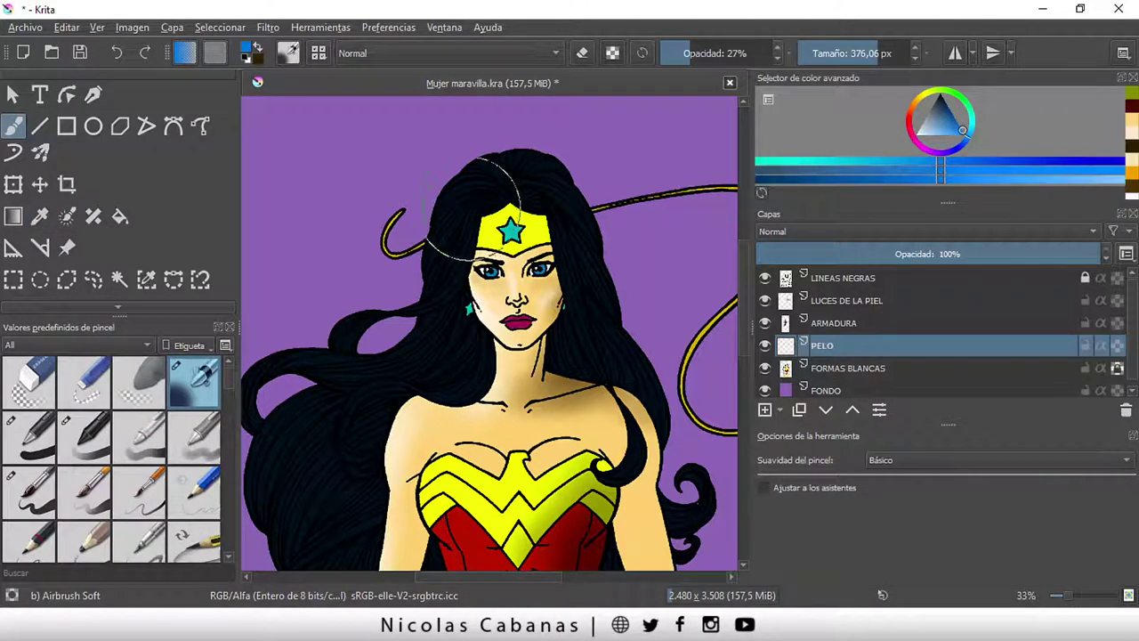
- Airbrush light-blue highlights over the top and left hair strands, darkening near the waist
drag(480, 203, 449, 207)
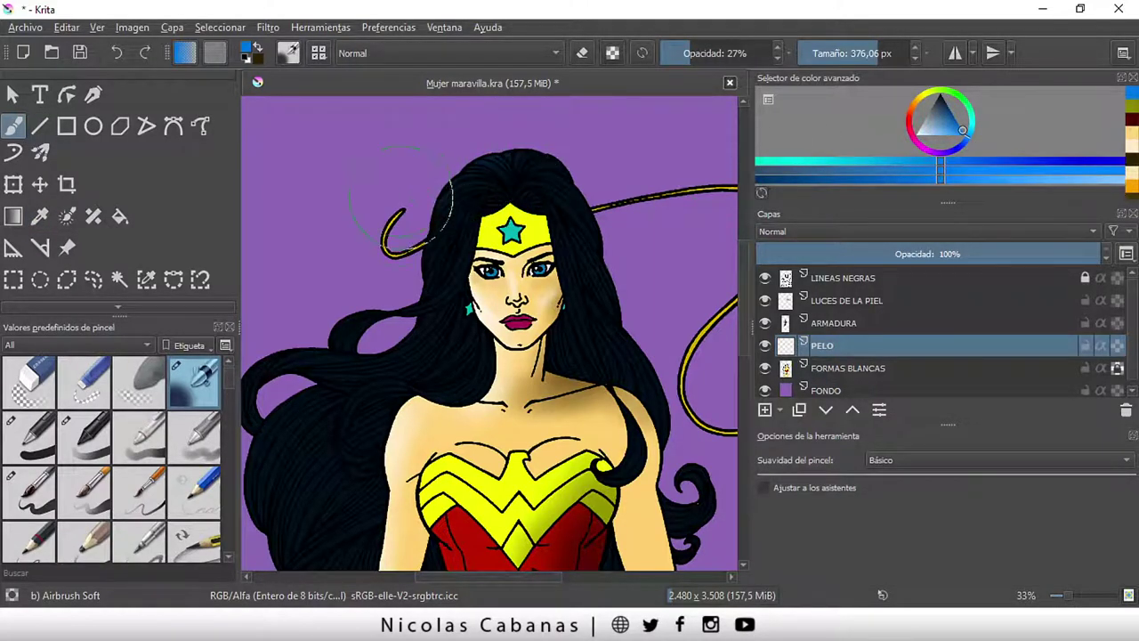
drag(427, 294, 374, 365)
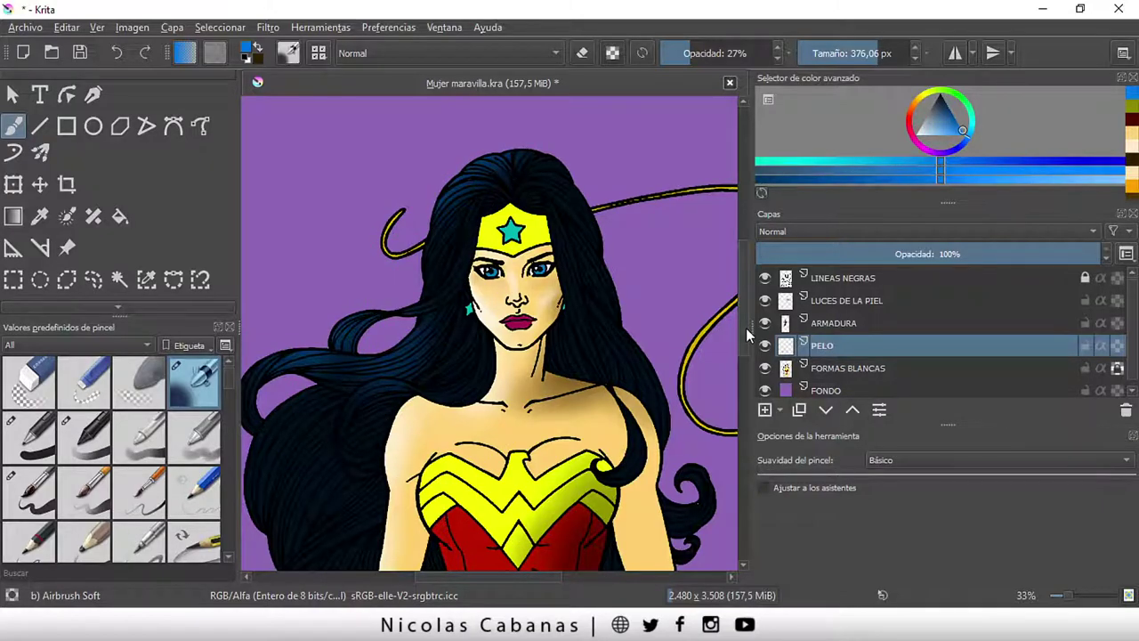
scroll(747, 335, down, 1)
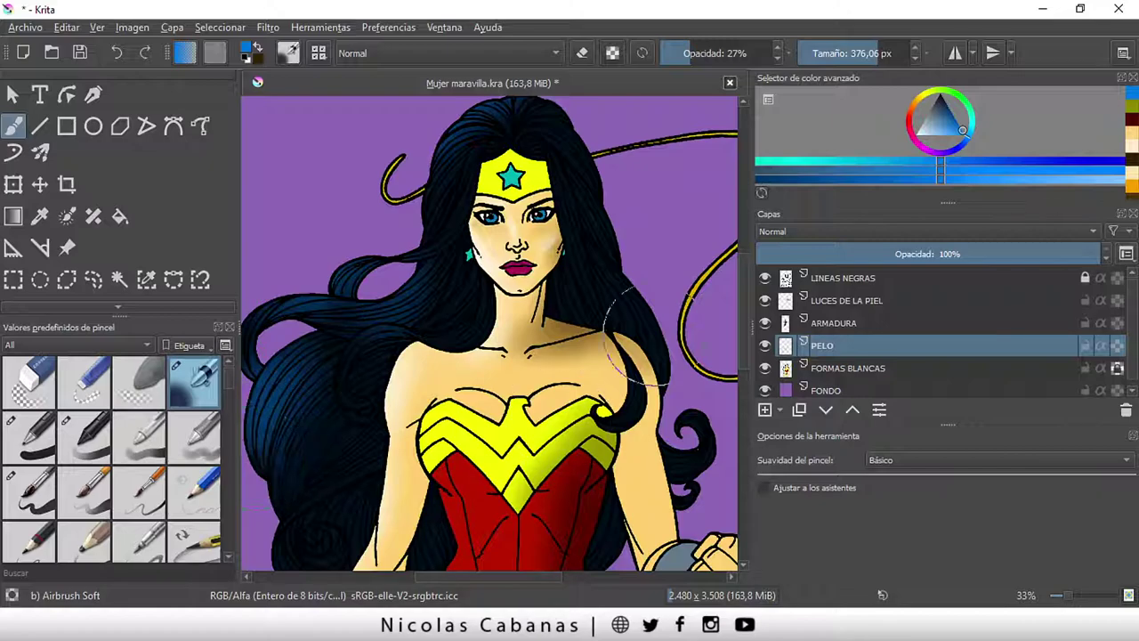
scroll(748, 329, down, 1)
scroll(747, 330, down, 2)
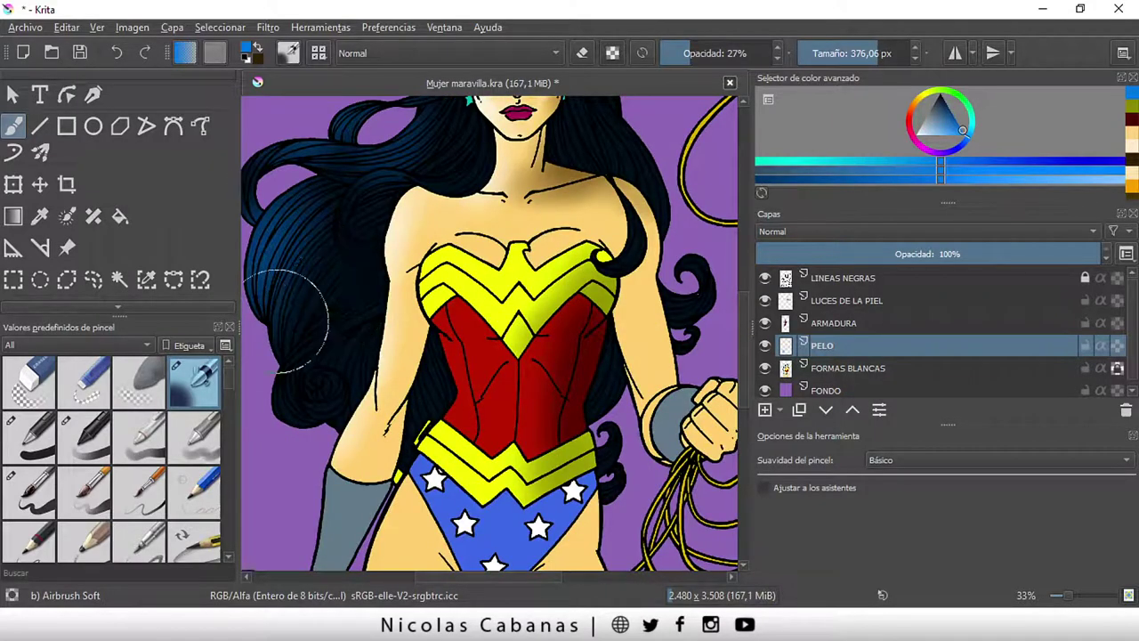
drag(293, 249, 283, 391)
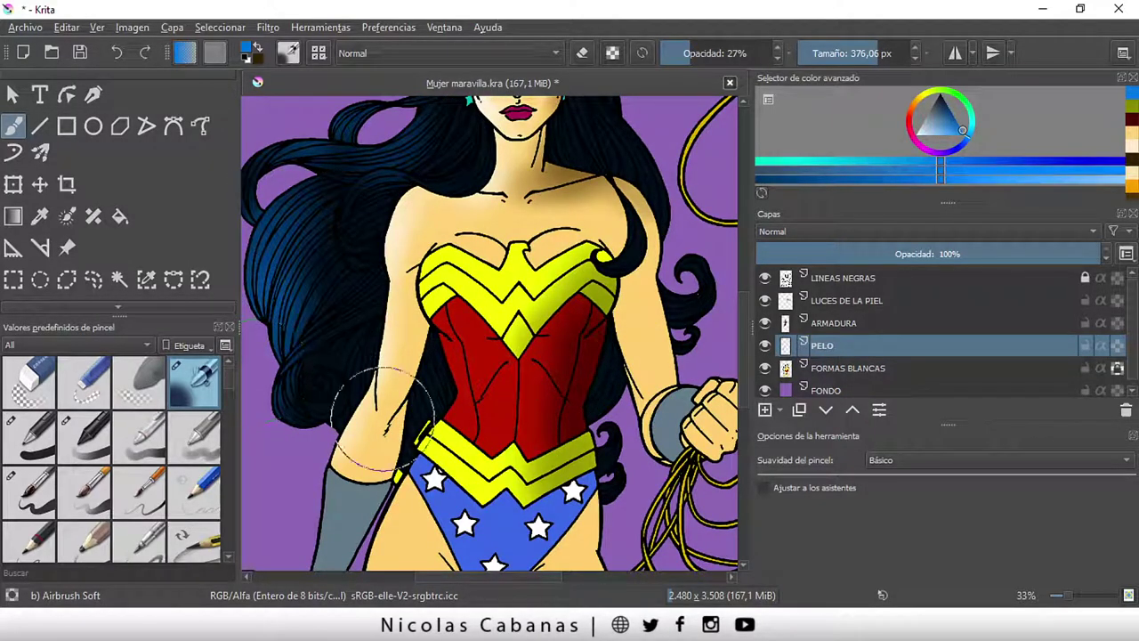
drag(383, 418, 436, 365)
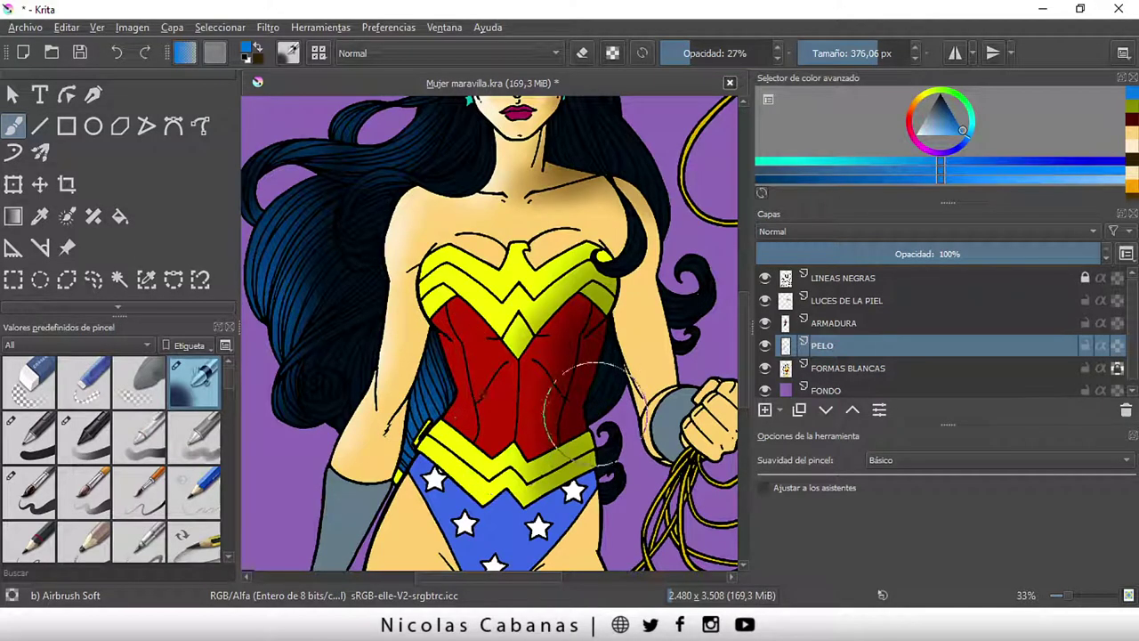
- Shade the right and lower red corset with black airbrush strokes
mouse_move(595, 409)
mouse_down()
mouse_move(597, 382)
mouse_move(579, 349)
mouse_up()
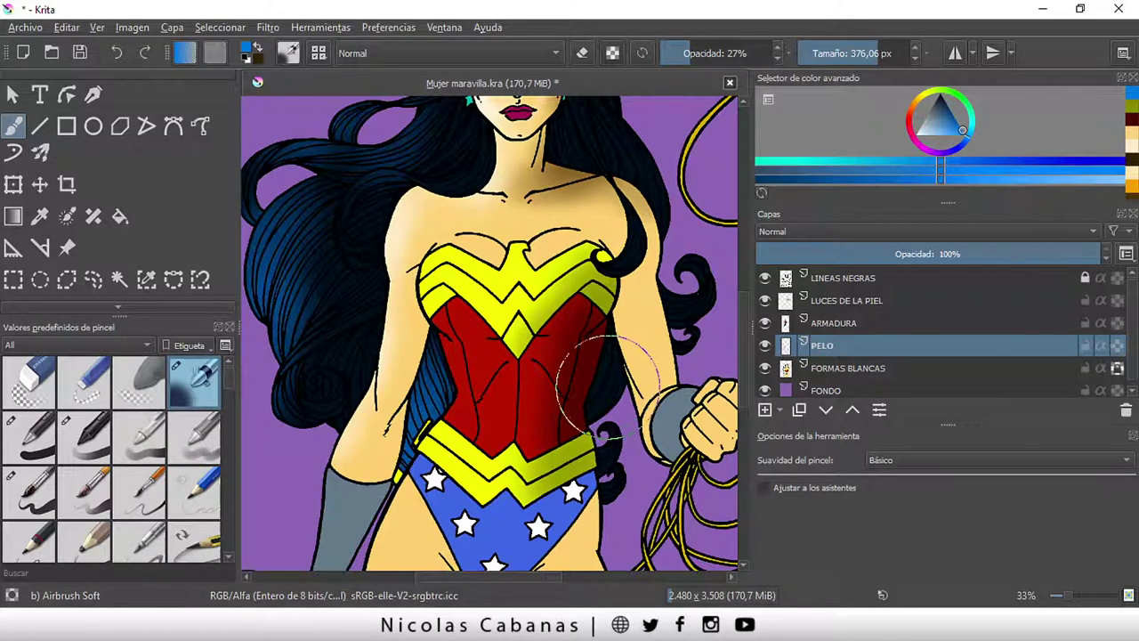
click(954, 97)
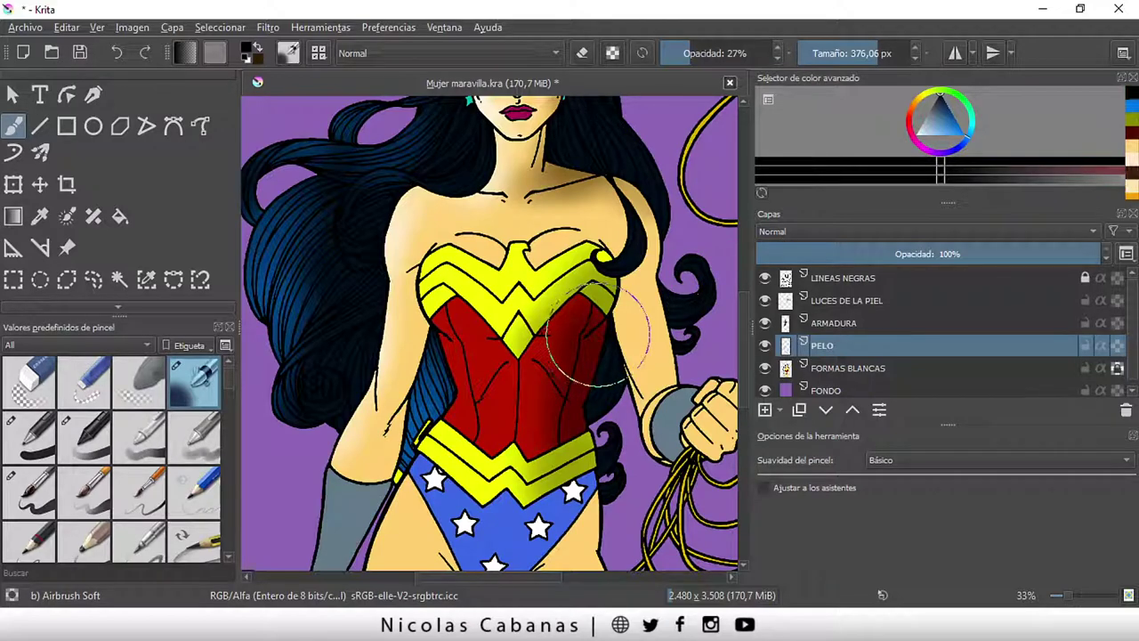
mouse_move(544, 461)
mouse_down()
mouse_move(593, 381)
mouse_move(564, 425)
mouse_move(580, 386)
mouse_up()
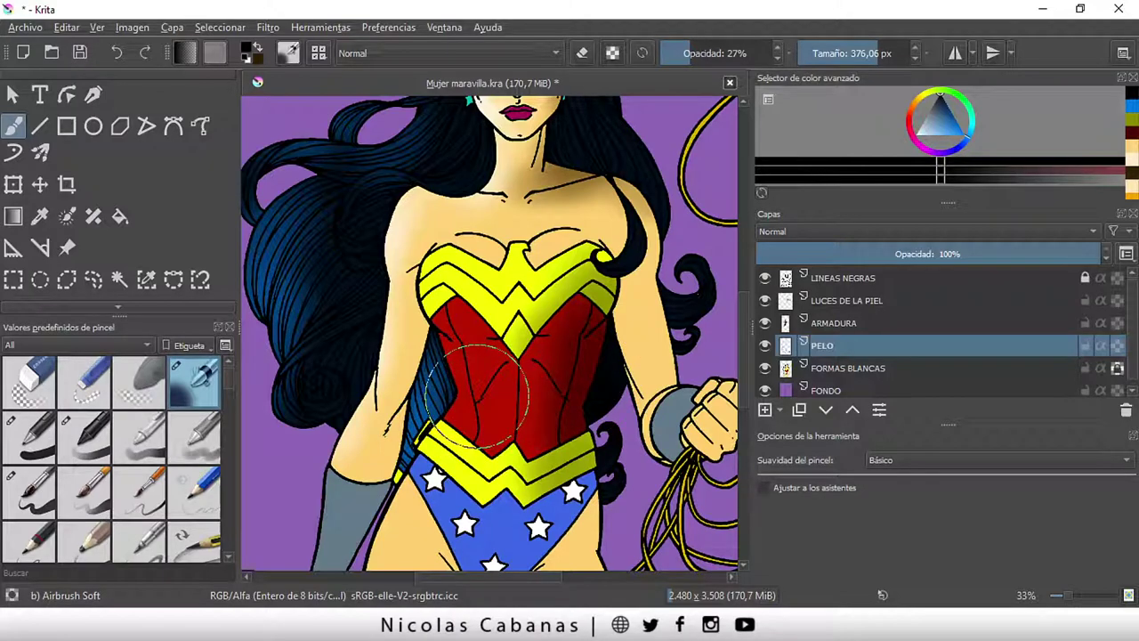
mouse_move(525, 381)
mouse_down()
mouse_move(492, 426)
mouse_move(456, 432)
mouse_move(470, 401)
mouse_move(412, 468)
mouse_up()
- Eyedrop the hair's dark blue and return to the airbrush
scroll(412, 468, down, 3)
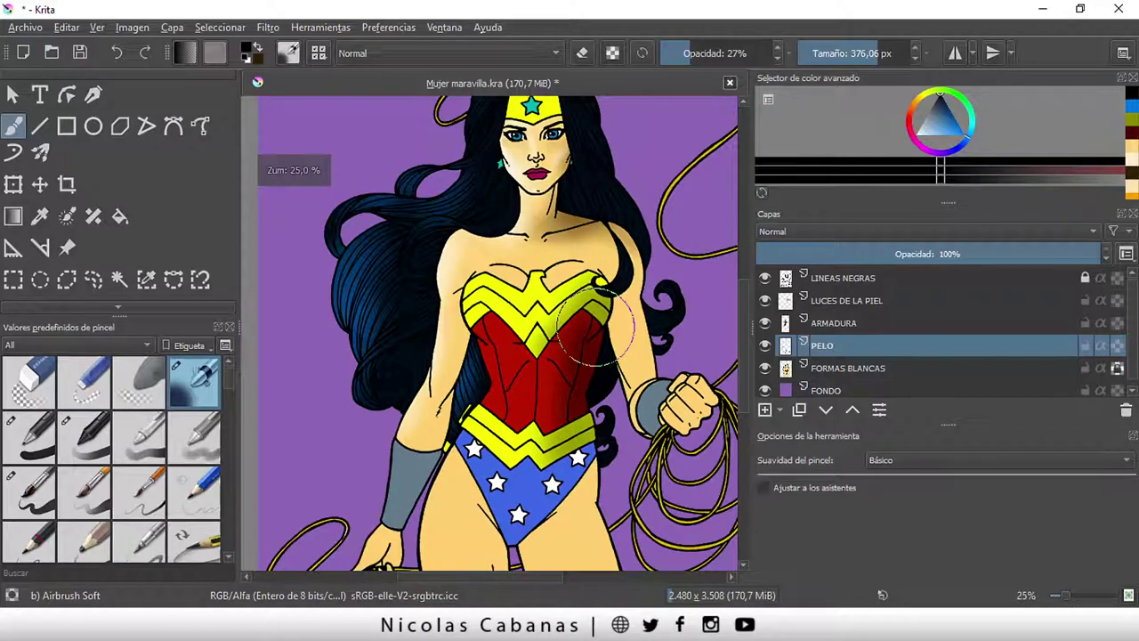
scroll(592, 164, up, 4)
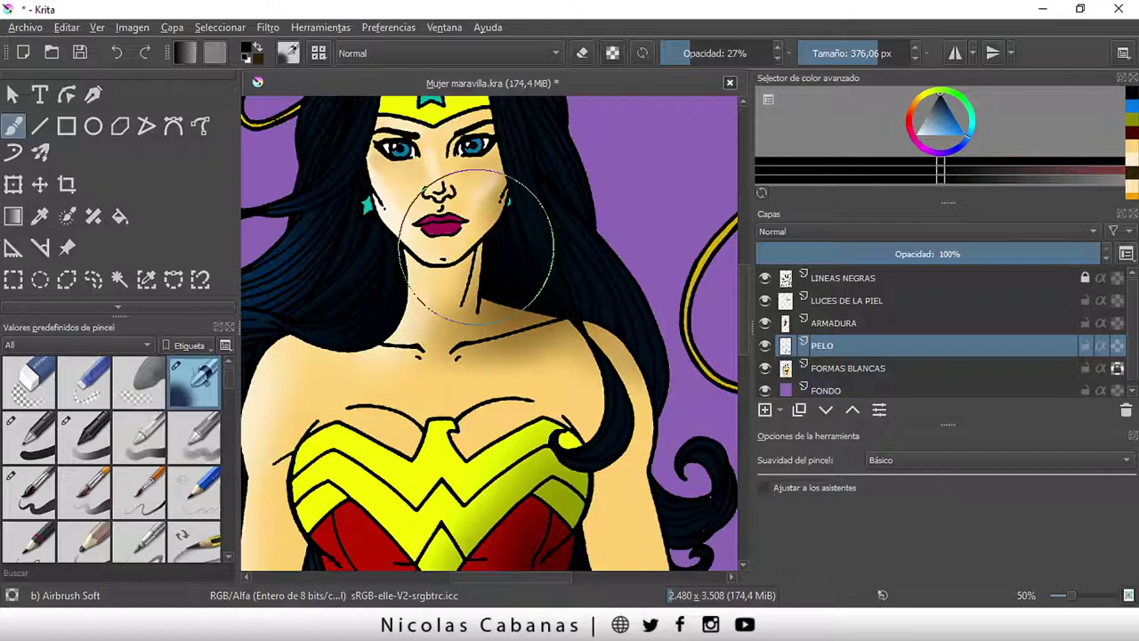
scroll(578, 129, down, 1)
scroll(578, 126, down, 1)
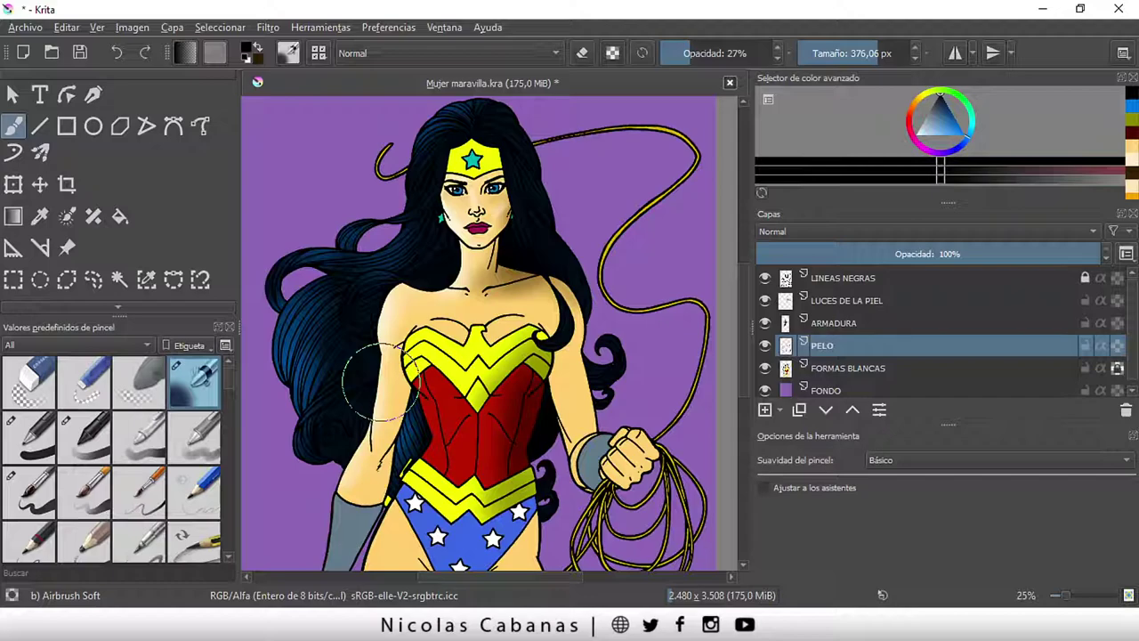
click(40, 219)
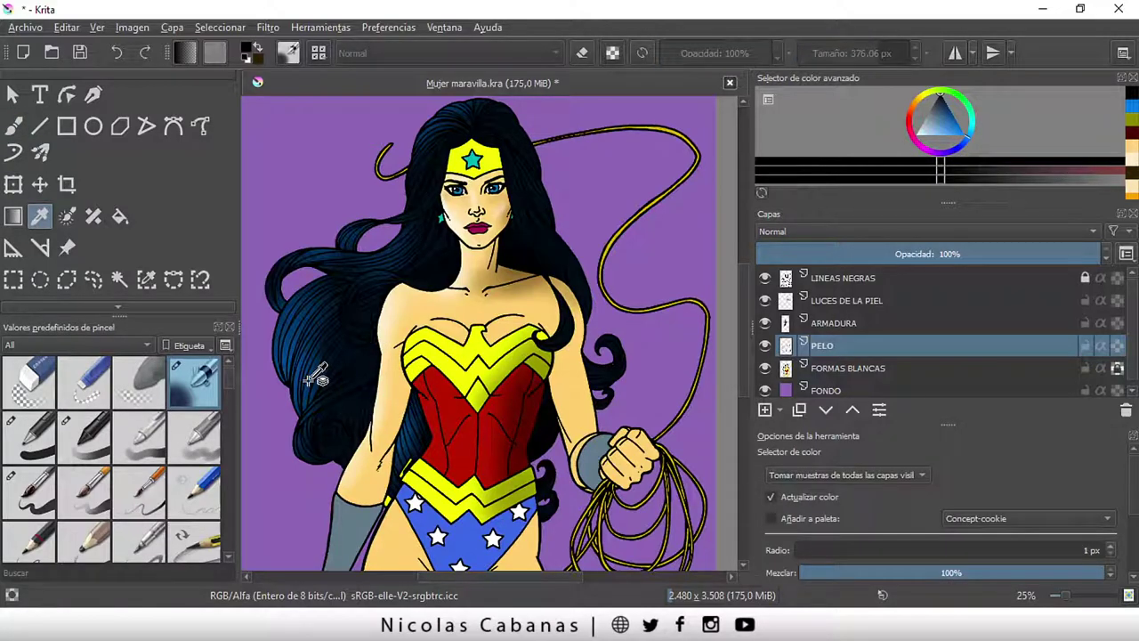
click(314, 378)
click(14, 126)
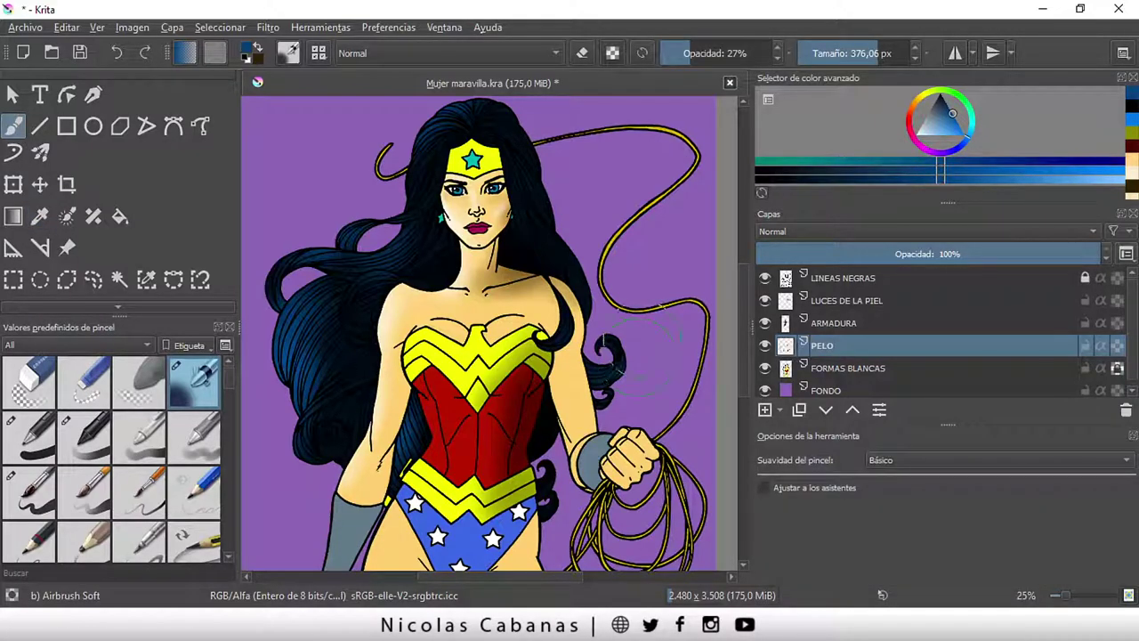
scroll(604, 452, down, 1)
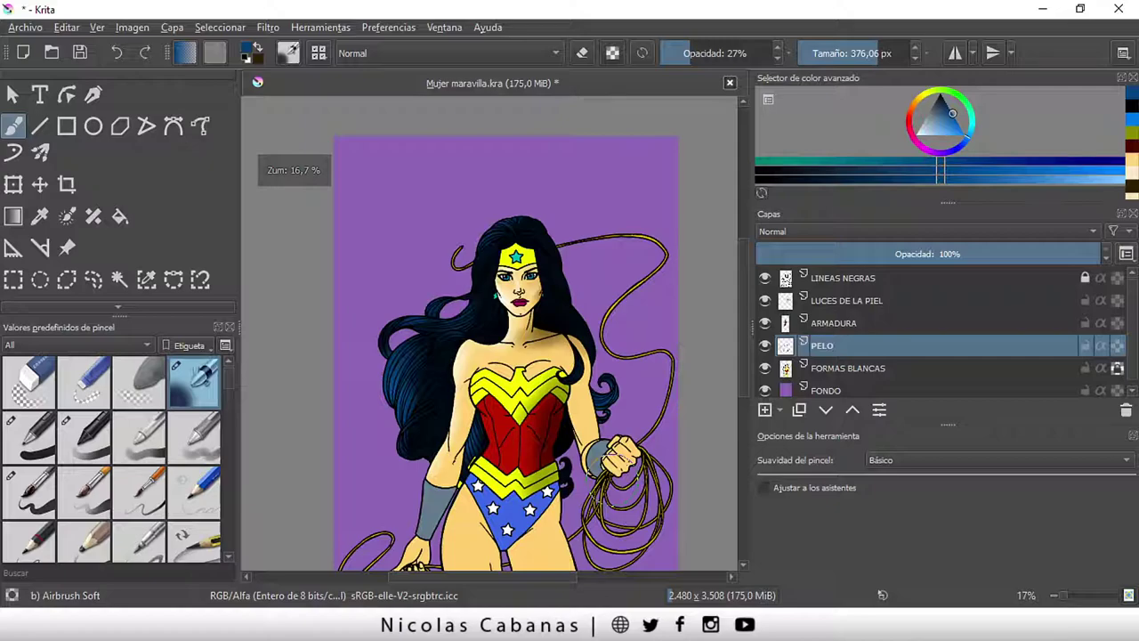
- Show the hair selection outline, then hide it again
click(219, 27)
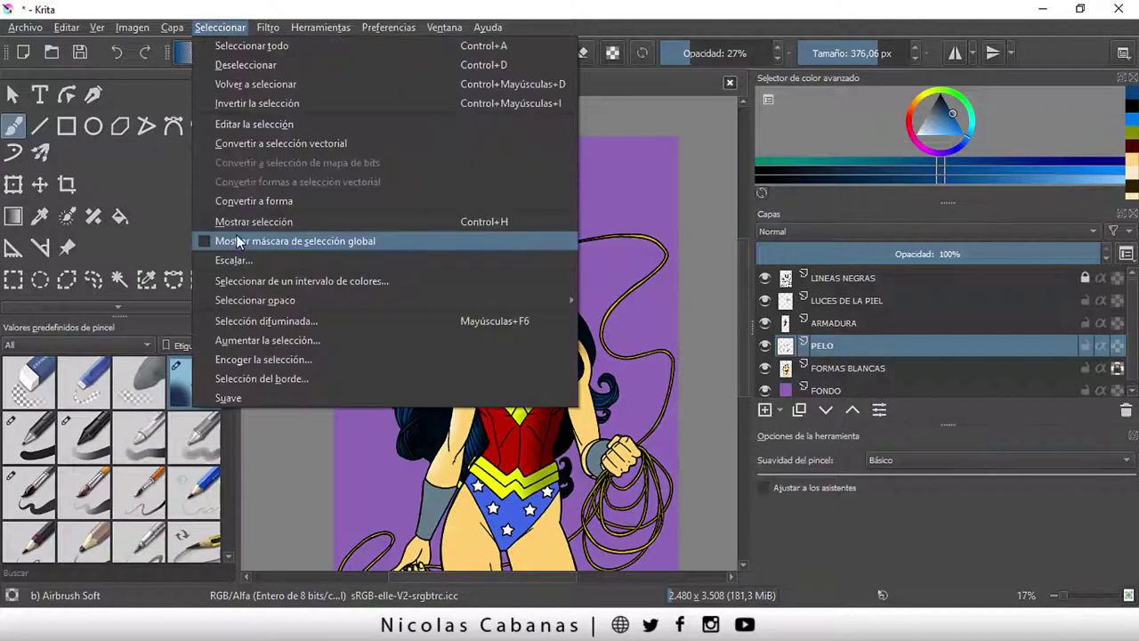
click(267, 236)
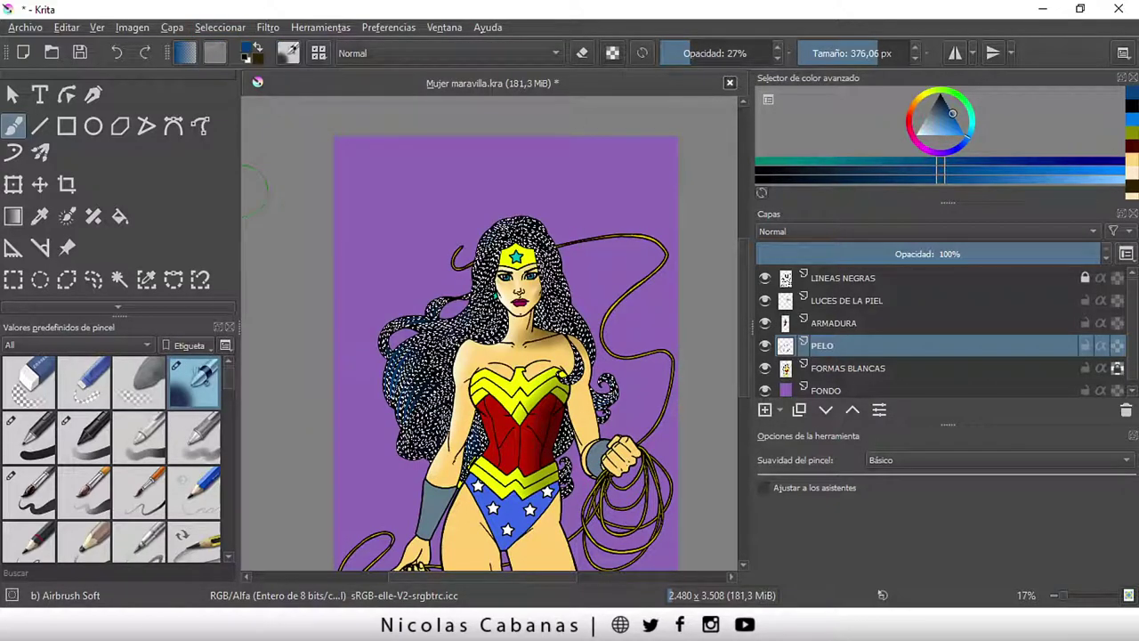
click(219, 26)
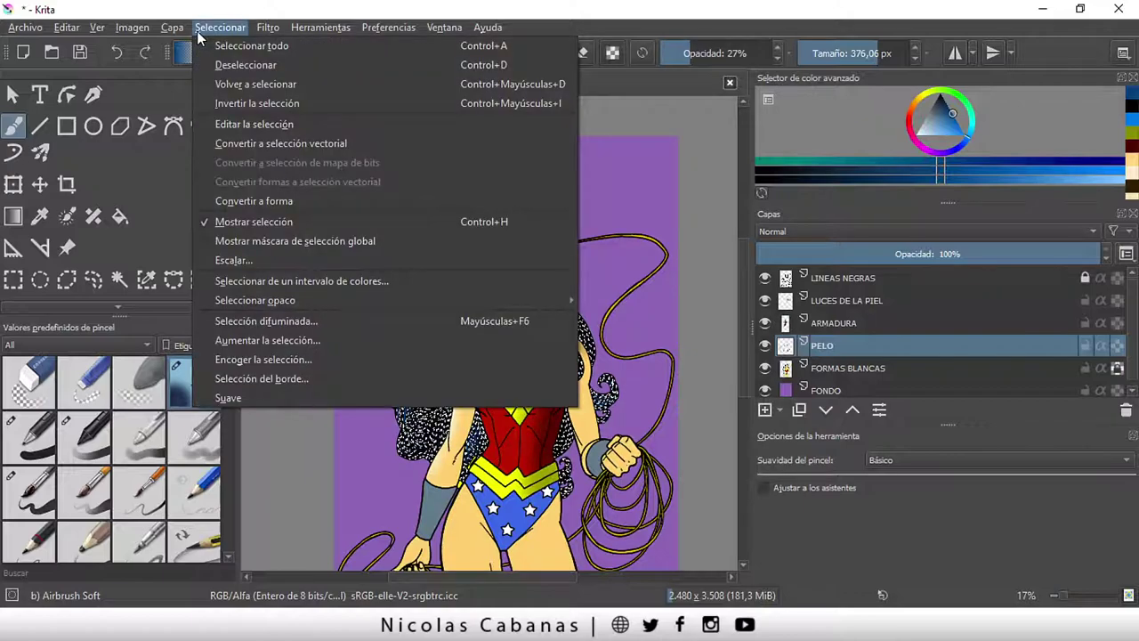
click(267, 236)
scroll(598, 406, down, 1)
scroll(502, 570, up, 1)
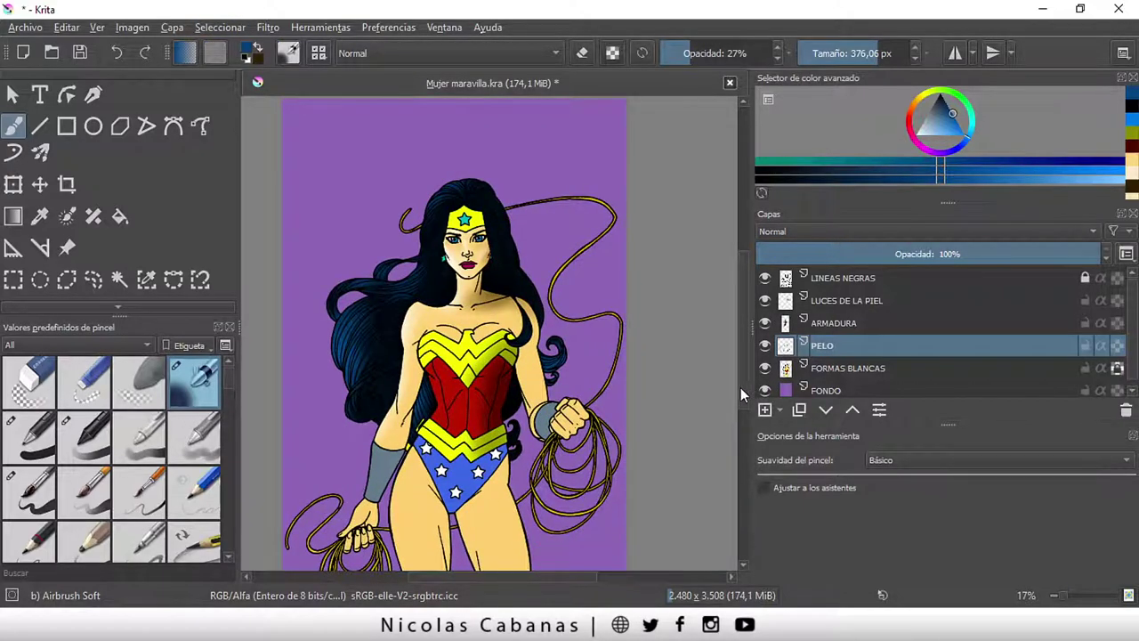
- Zoom to fit the whole figure and choose Similar Color Selection at fuzziness 20
scroll(740, 387, down, 1)
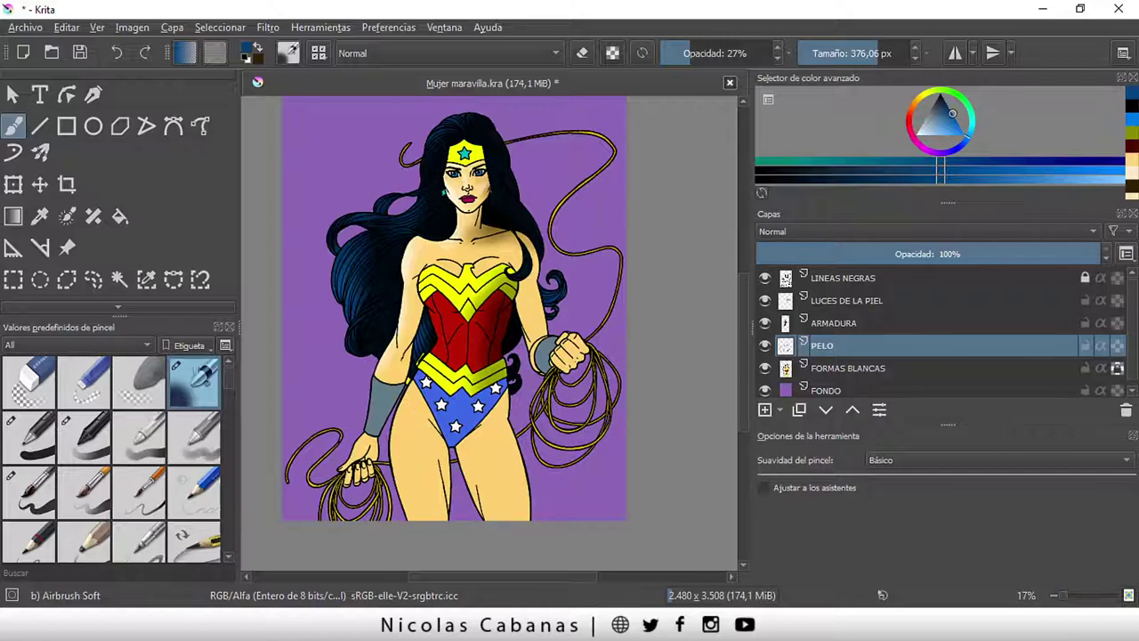
scroll(543, 229, up, 2)
scroll(542, 230, up, 2)
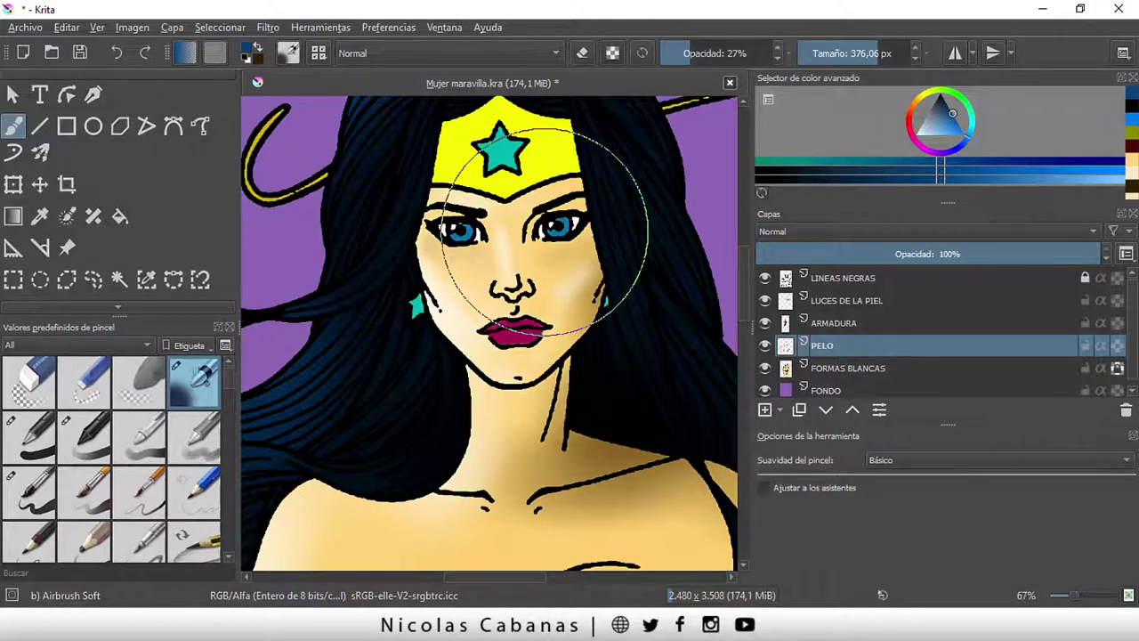
scroll(543, 230, down, 3)
scroll(605, 525, right, 2)
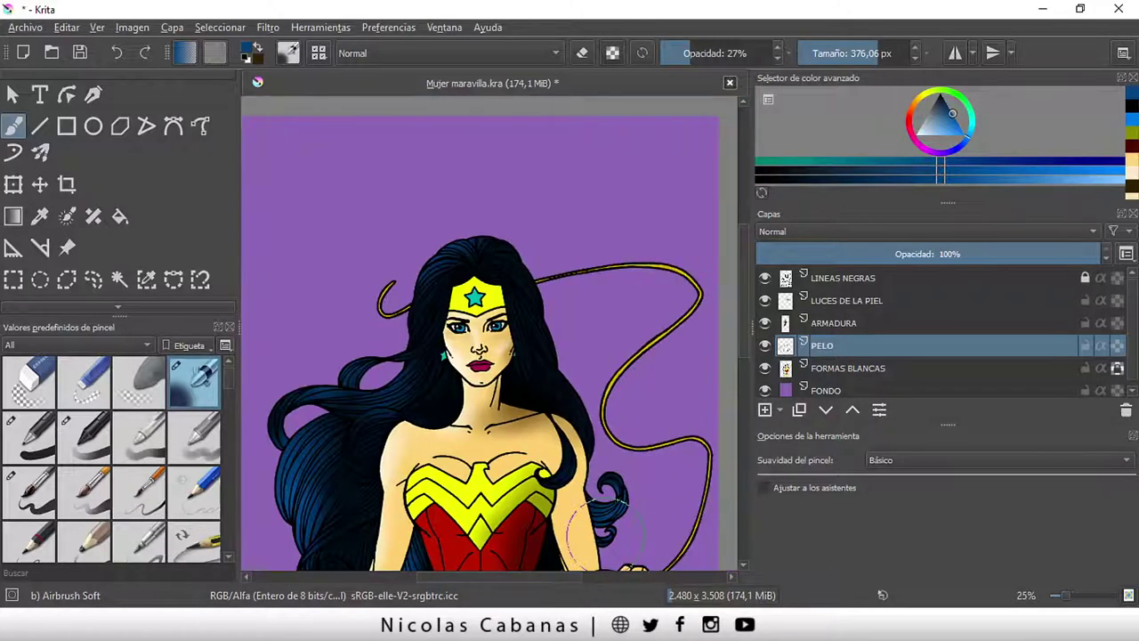
scroll(746, 327, down, 5)
key(minus)
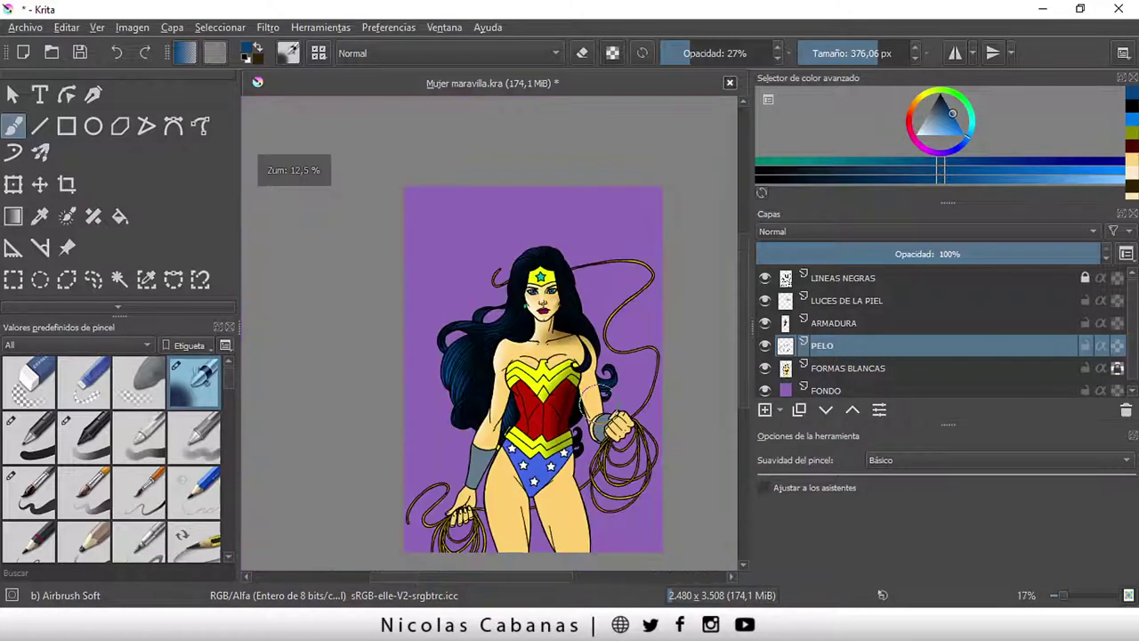
key(plus)
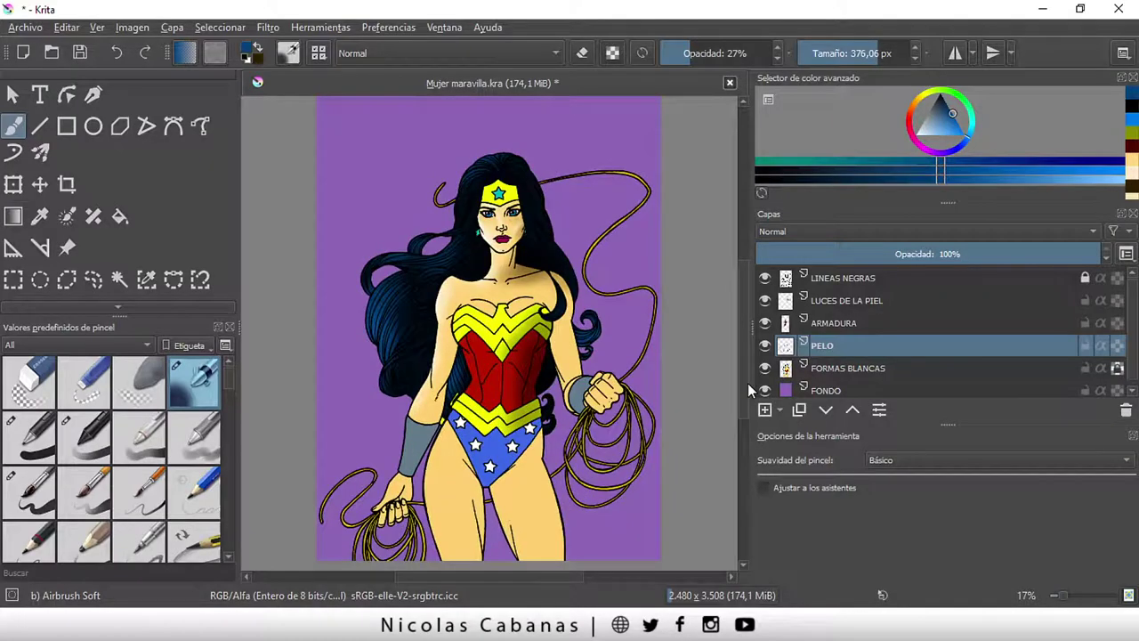
scroll(747, 382, down, 1)
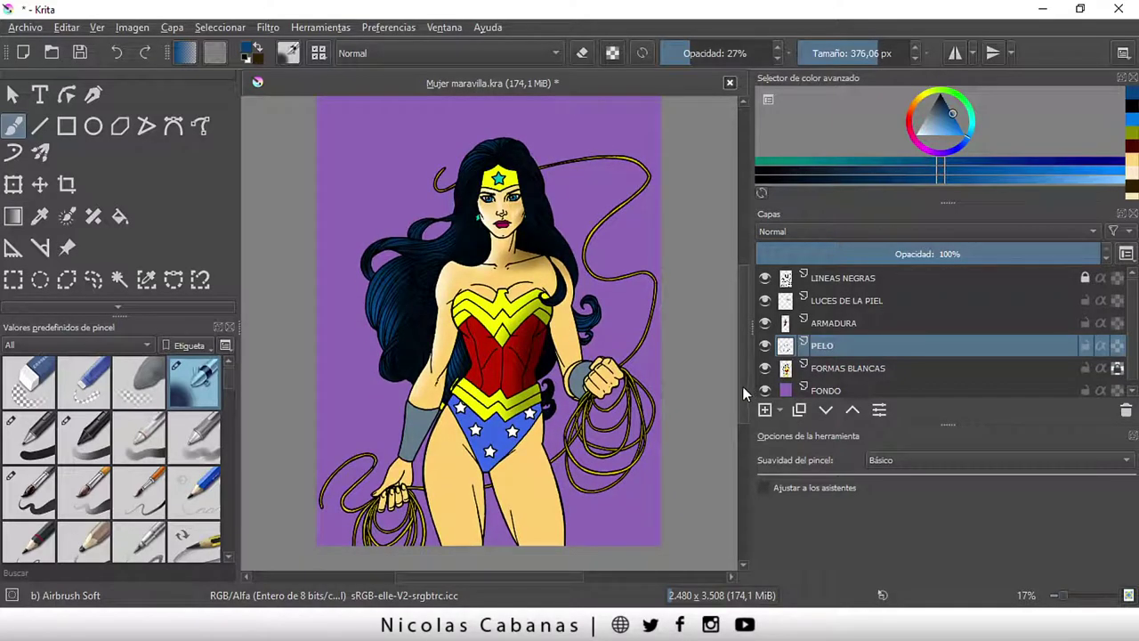
click(147, 279)
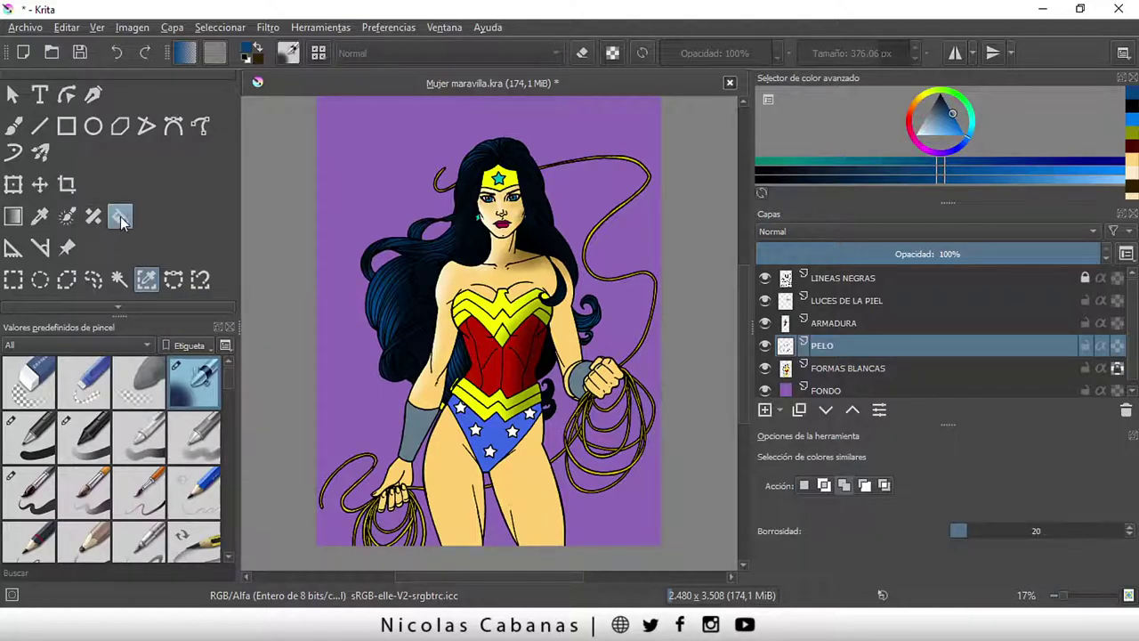
- Hide the upper layers and zoom in on FORMAS BLANCAS to inspect the belt and briefs flats
scroll(369, 325, down, 1)
scroll(599, 465, up, 1)
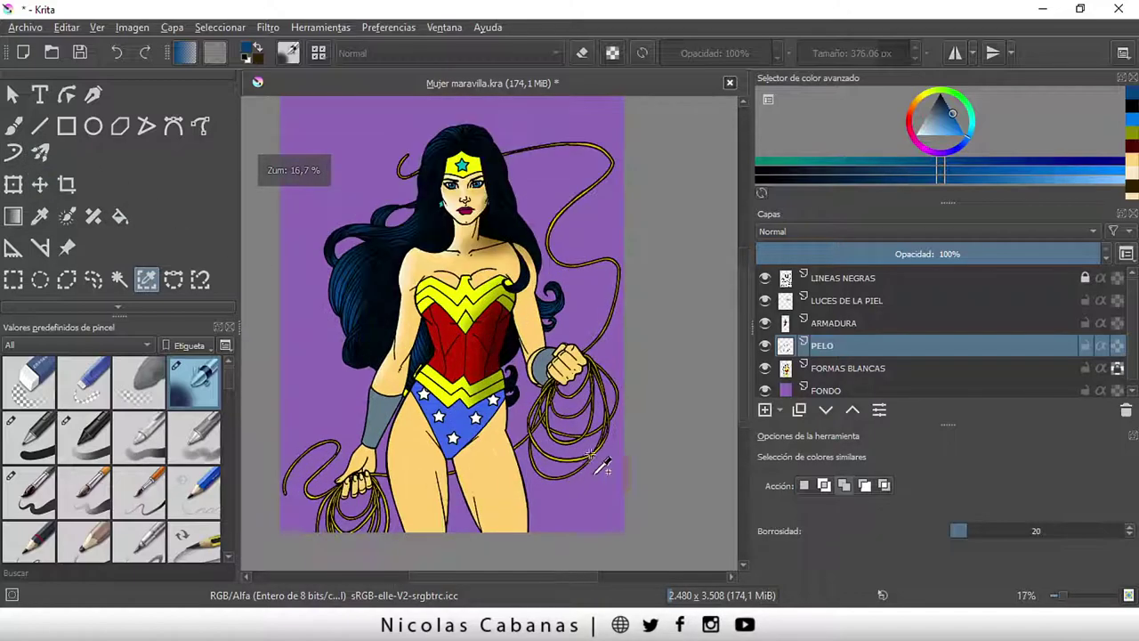
drag(763, 347, 765, 280)
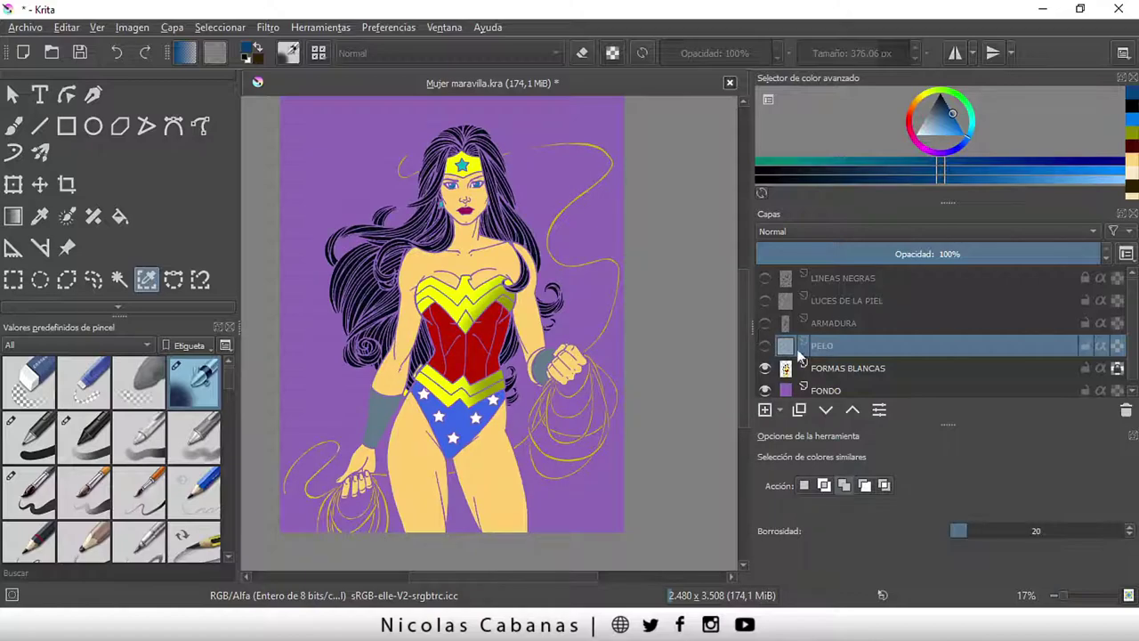
click(843, 366)
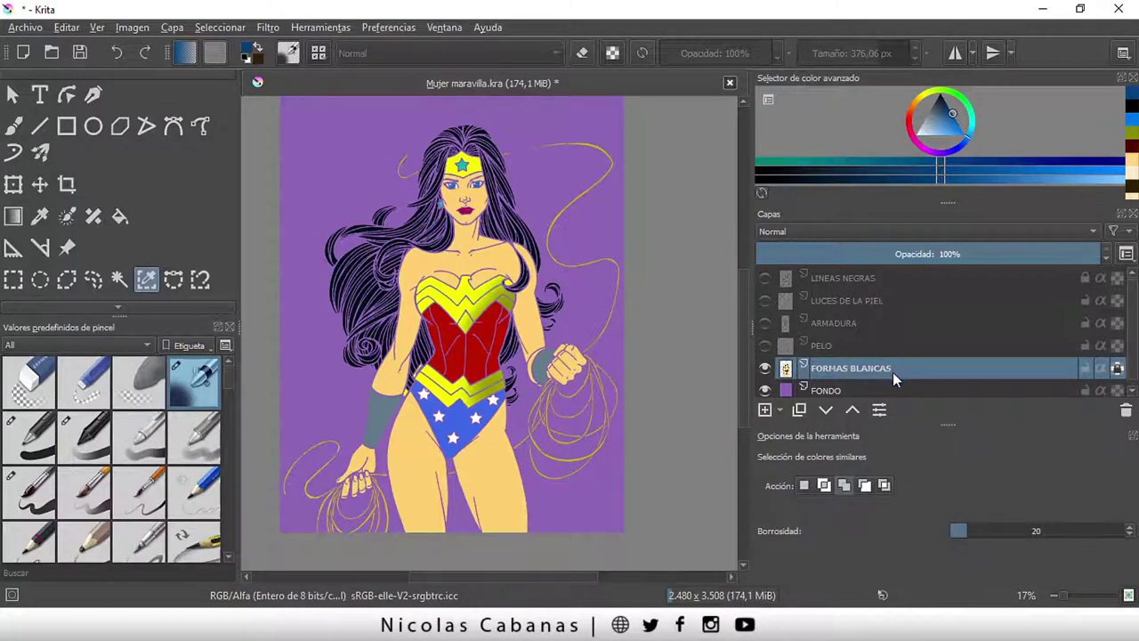
key(plus)
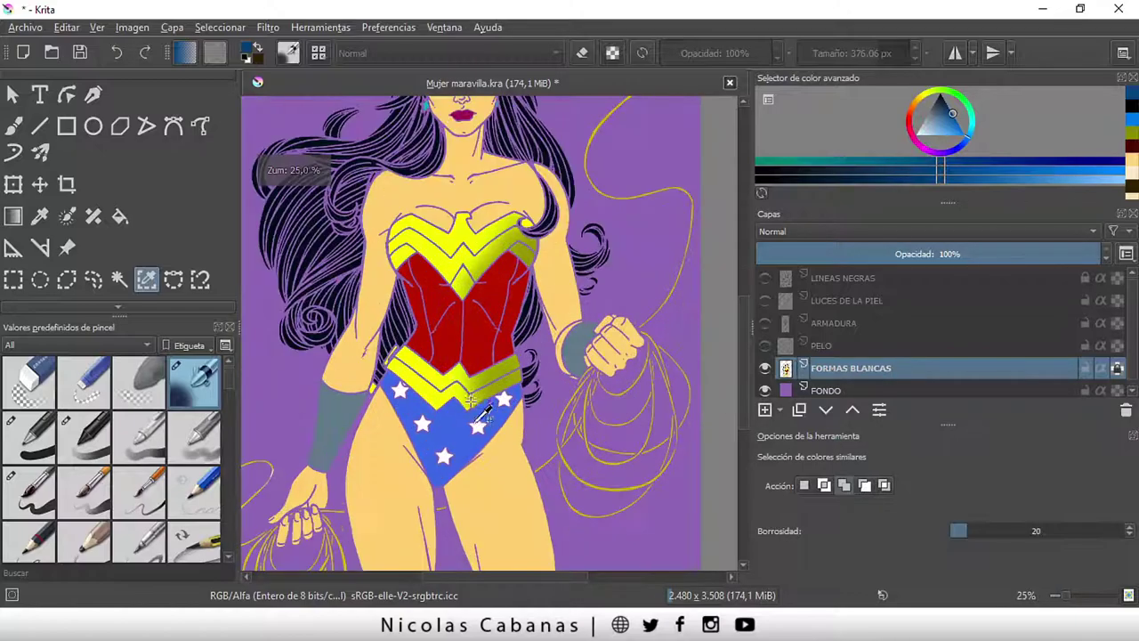
key(plus)
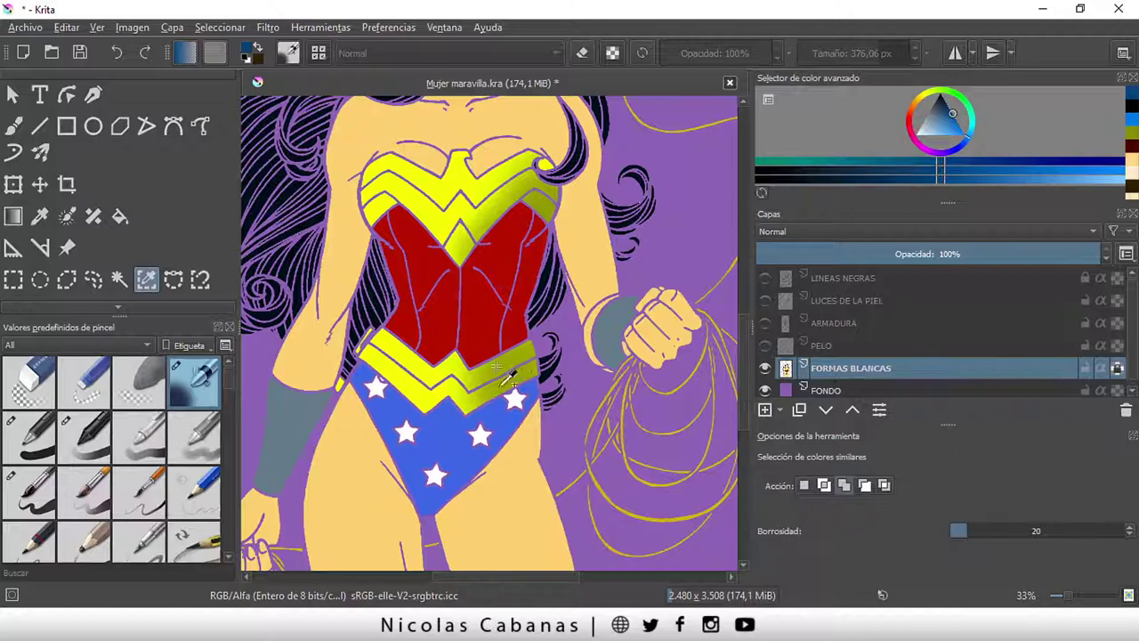
key(plus)
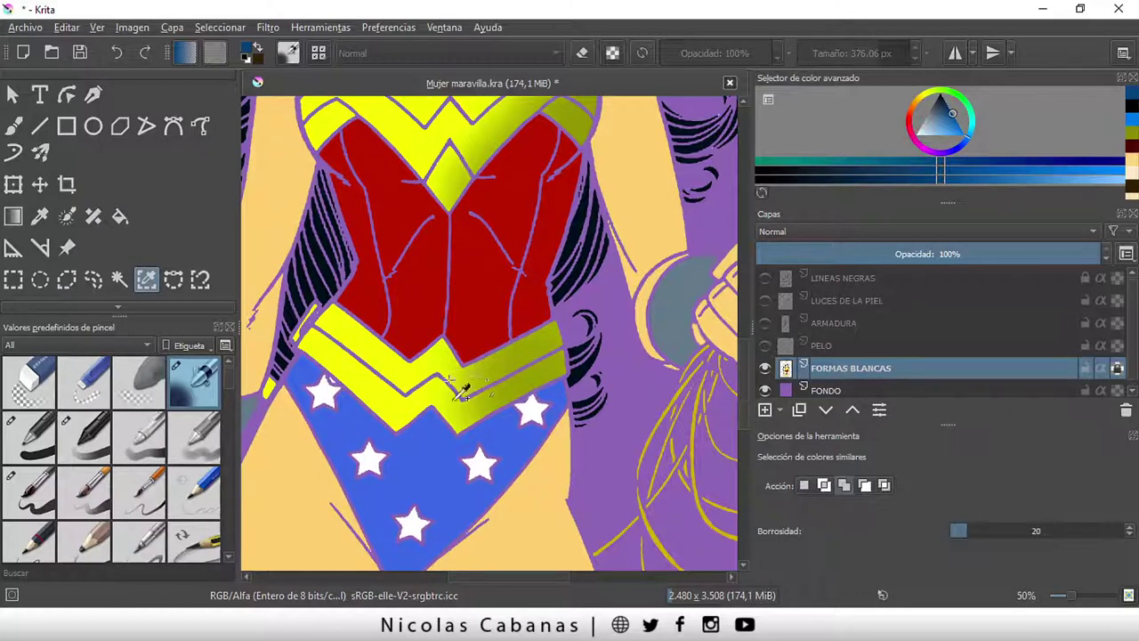
key(minus)
key(minus)
key(minus)
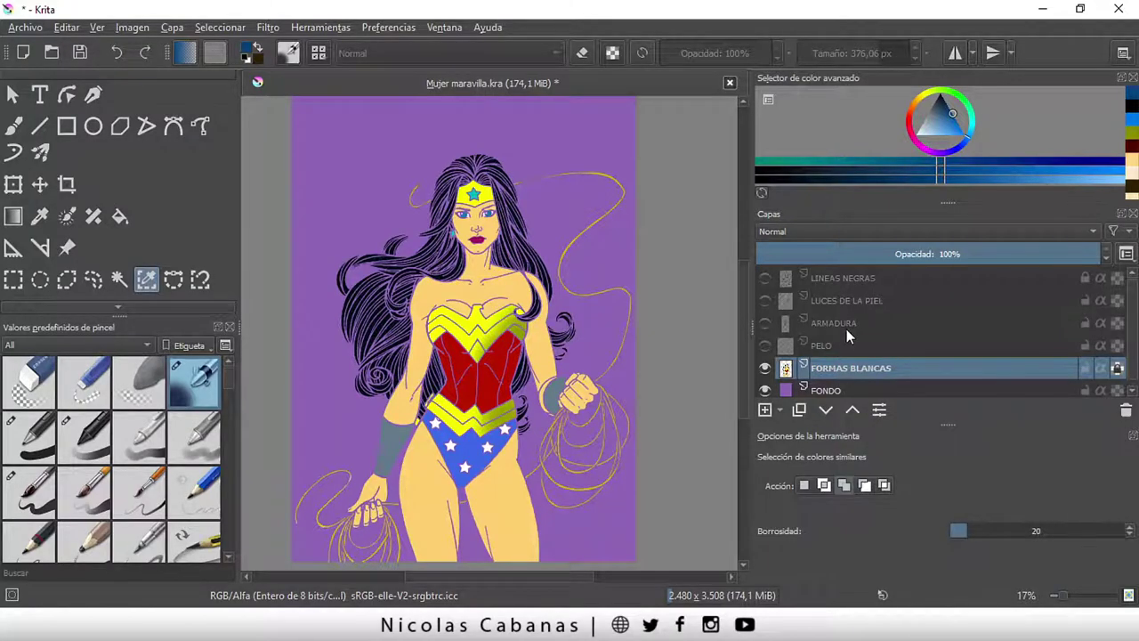
- Turn PELO, ARMADURA, LUCES DE LA PIEL and LINEAS NEGRAS back on
click(765, 345)
click(765, 323)
click(765, 300)
click(765, 277)
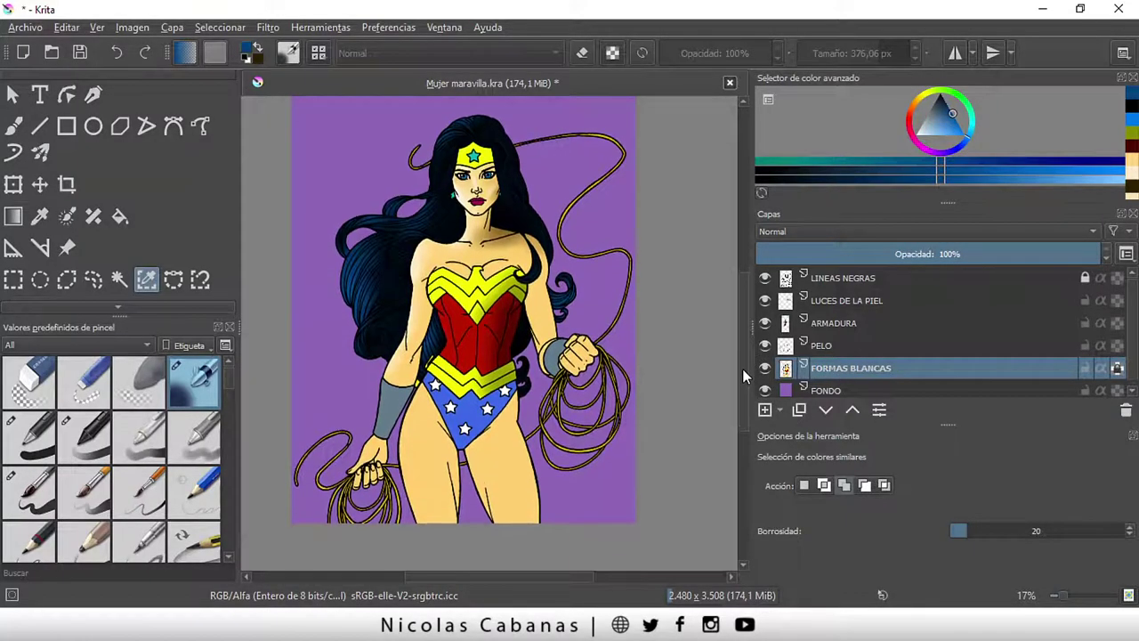
- Hide and show the FORMAS BLANCAS layer repeatedly to compare the figure with and without its flat colours
scroll(743, 363, down, 1)
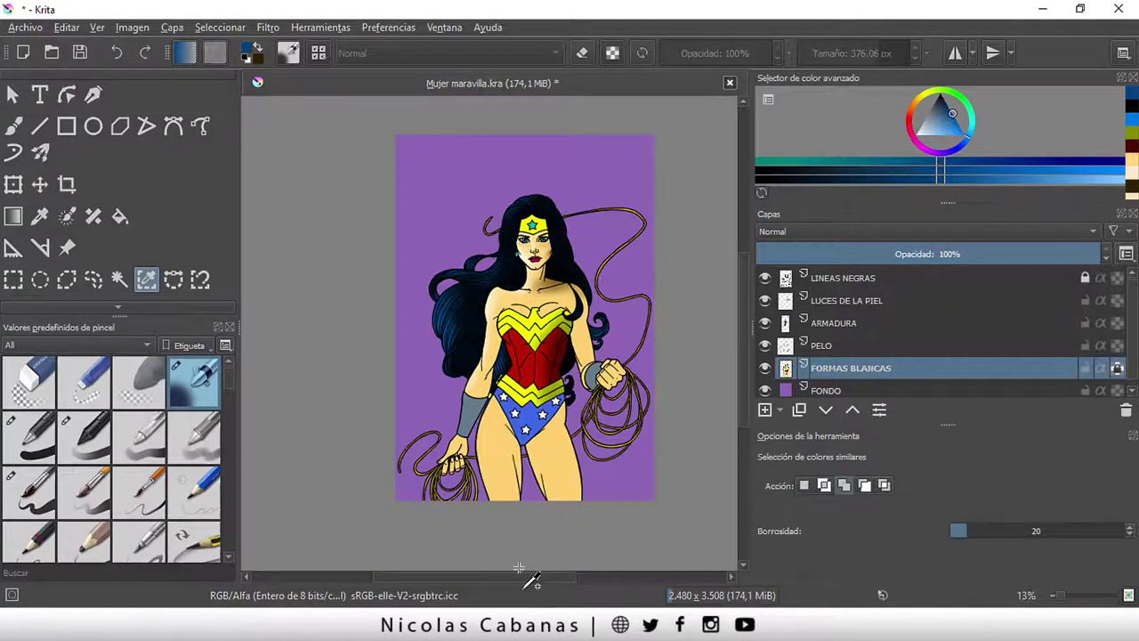
drag(512, 575, 566, 583)
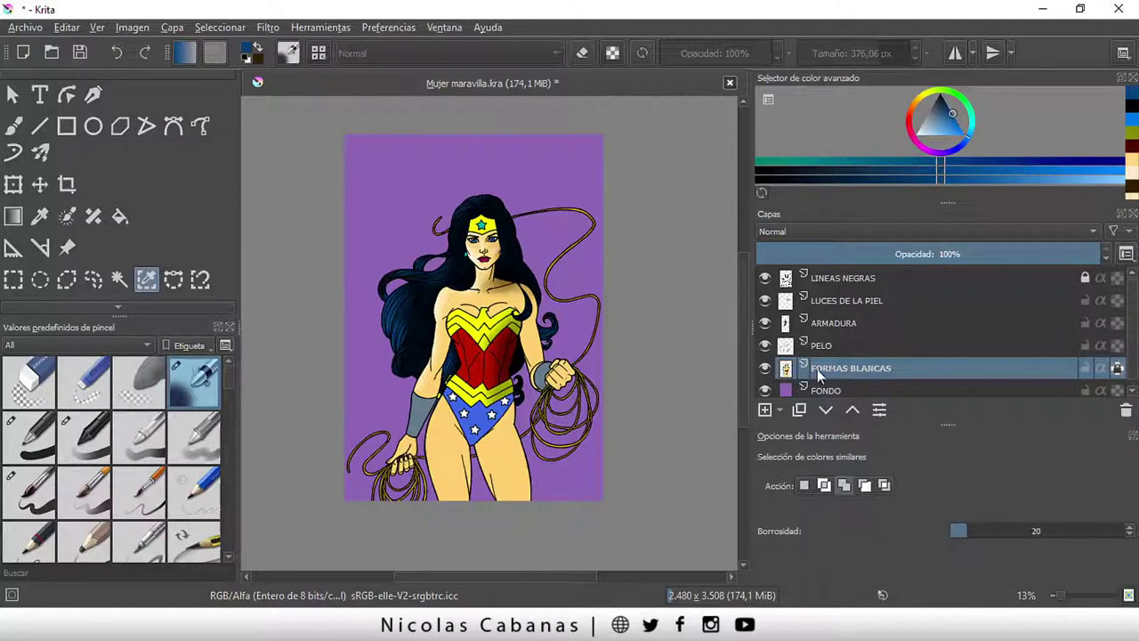
click(762, 372)
scroll(498, 298, up, 1)
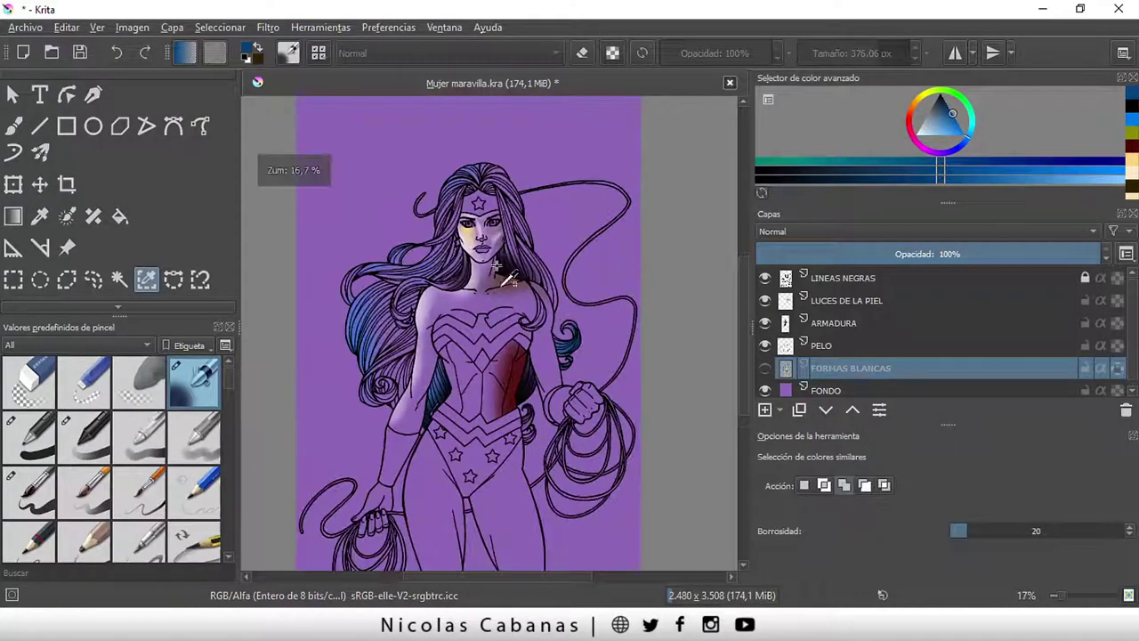
click(766, 370)
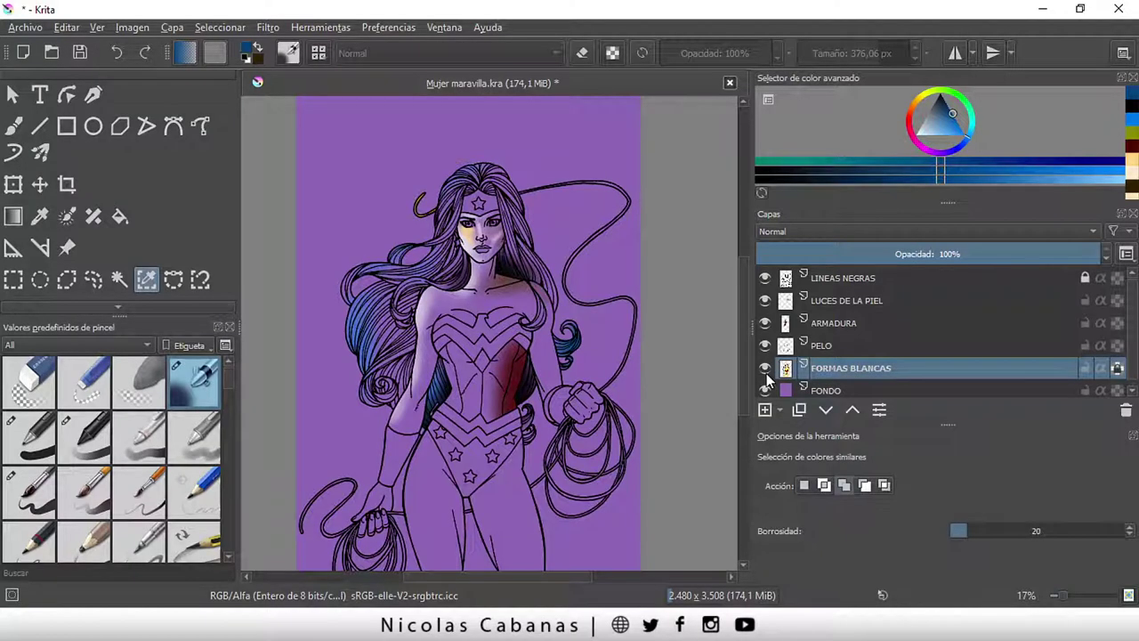
click(765, 370)
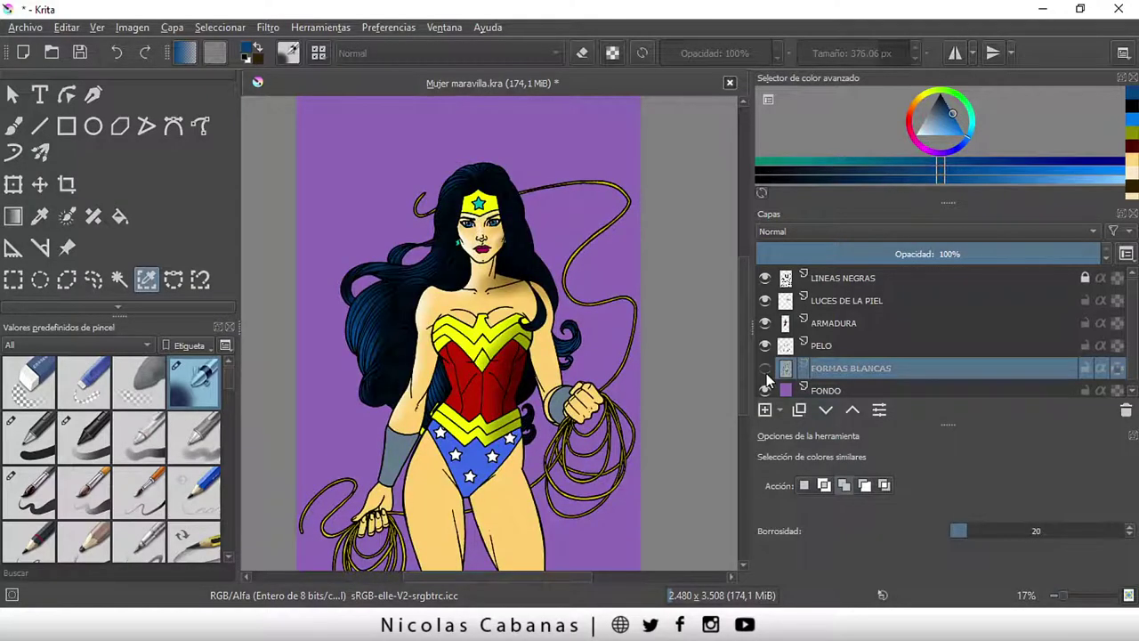
click(765, 370)
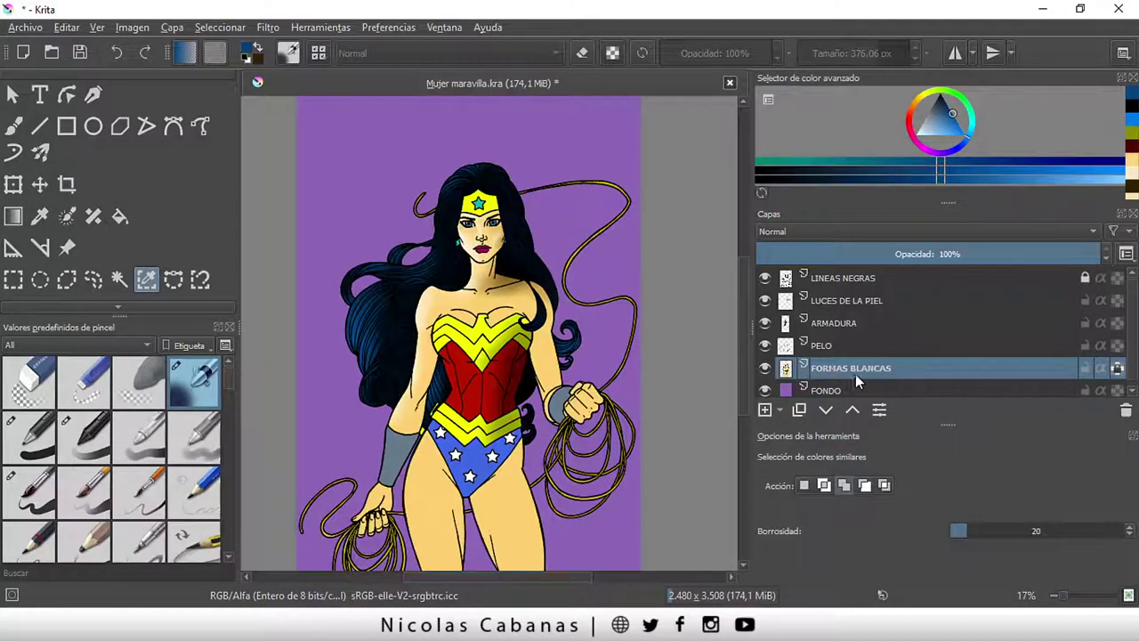
click(269, 28)
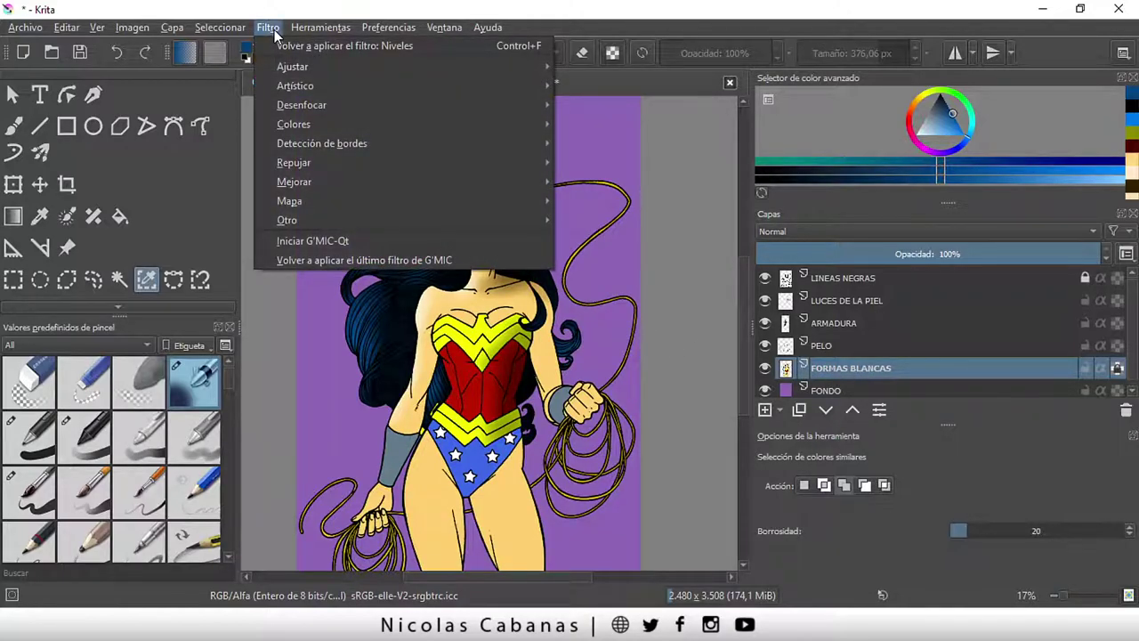
mouse_move(292, 67)
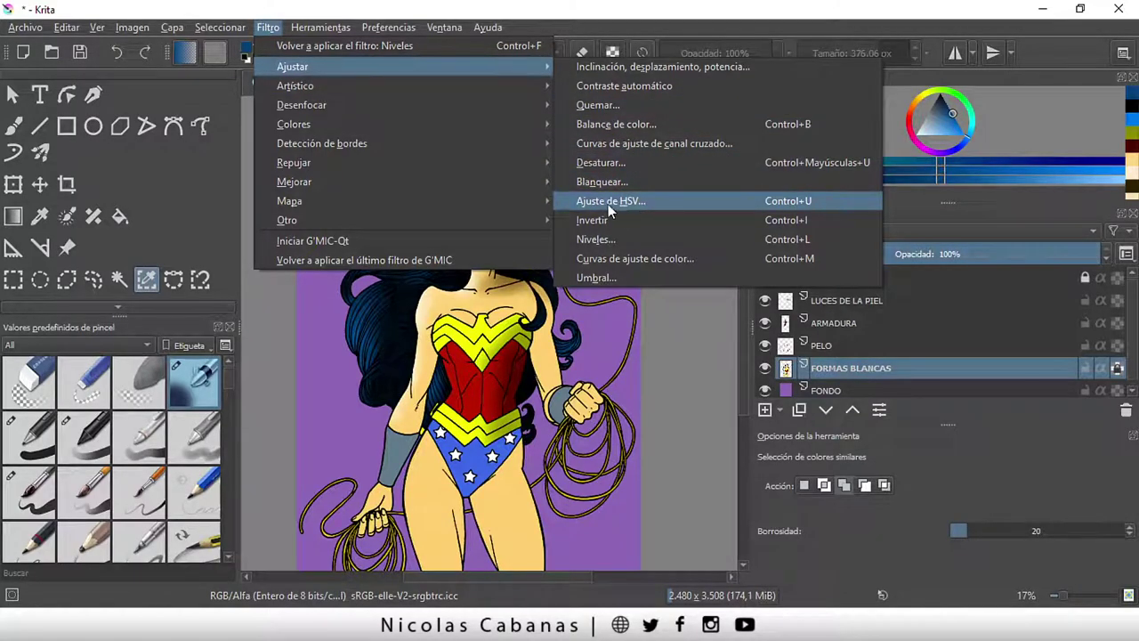
- Open the HSV/HSL Adjustment filter and preview the hue lowered step by step to -60
click(639, 203)
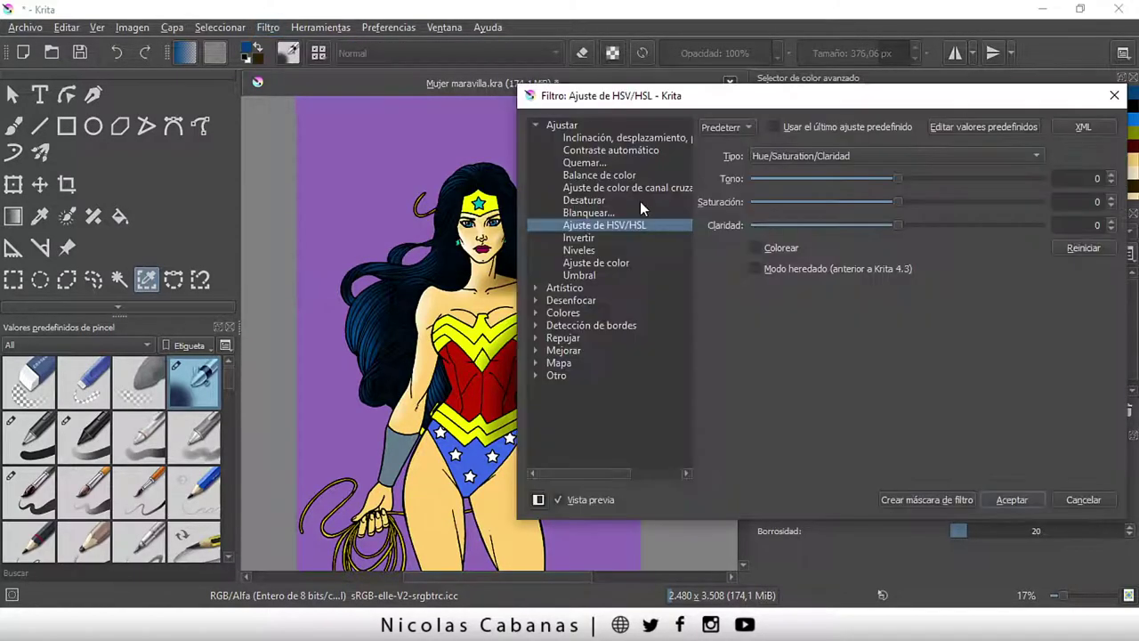
drag(826, 109, 857, 107)
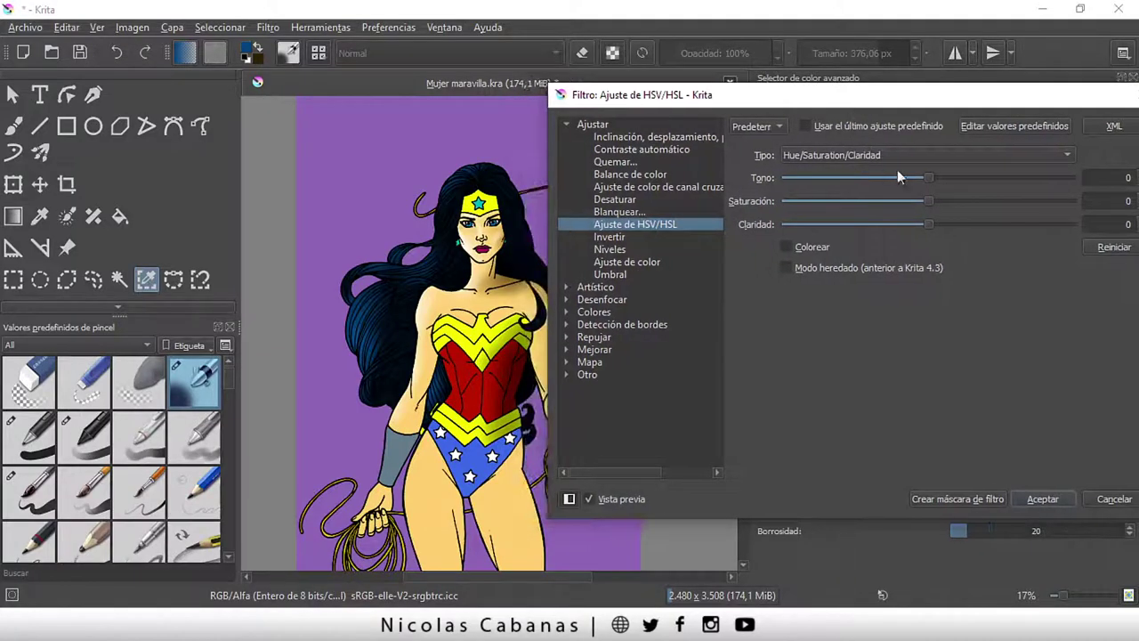
click(910, 177)
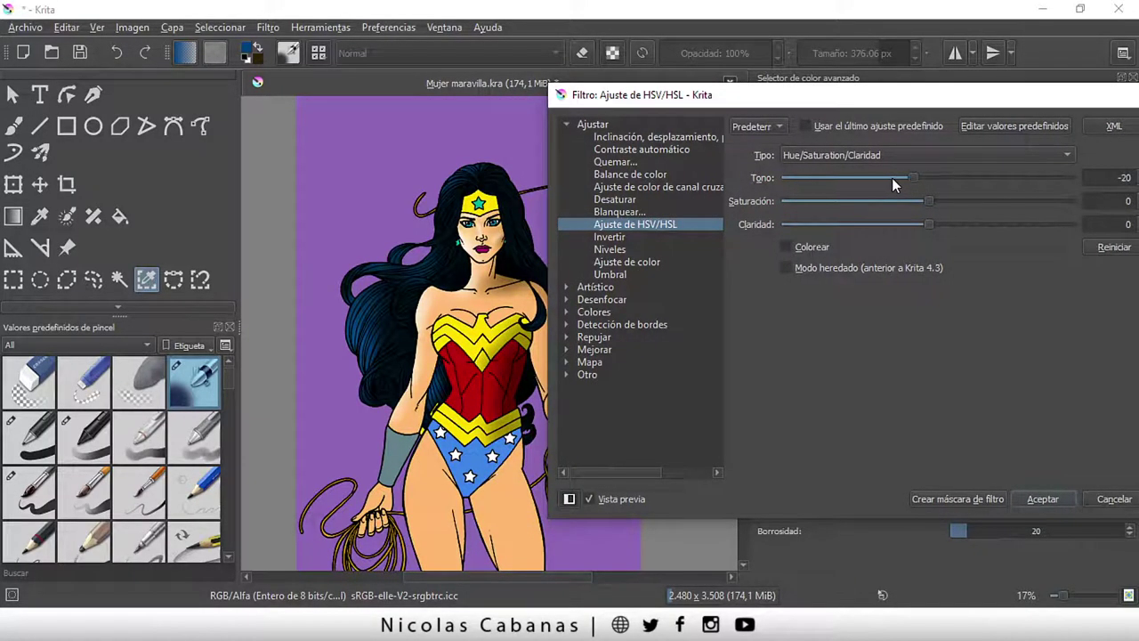
click(876, 178)
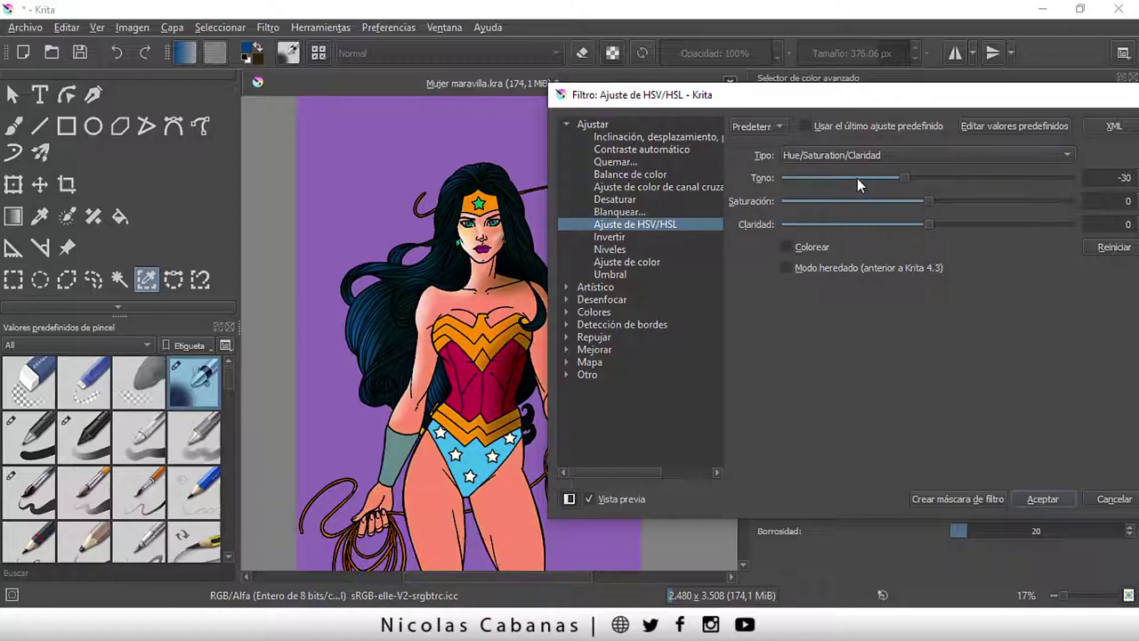
click(857, 178)
click(843, 179)
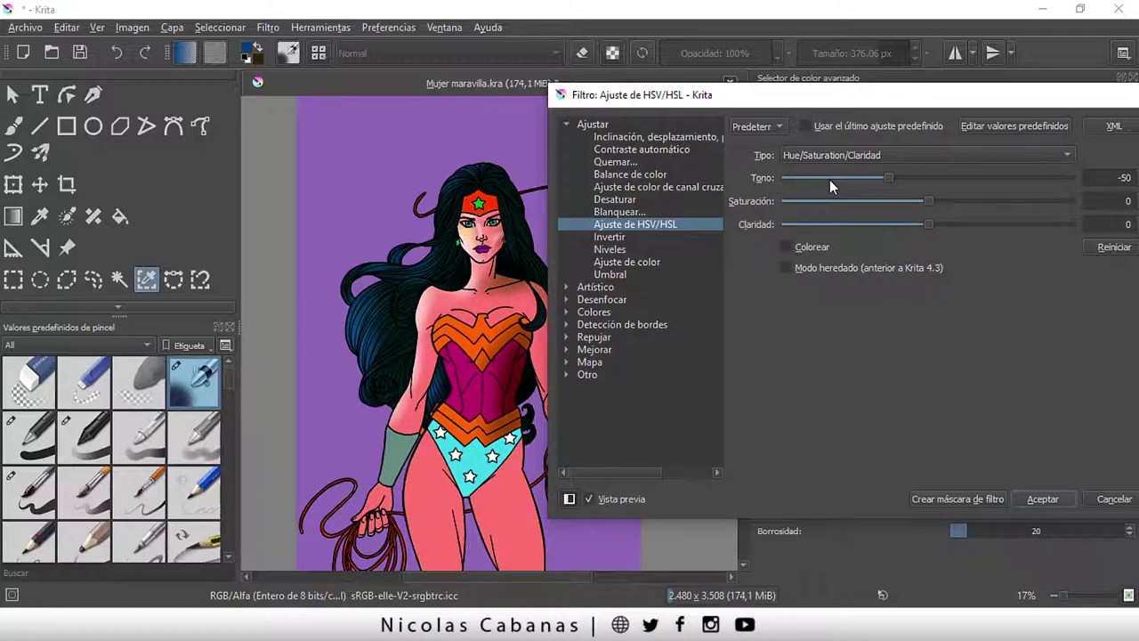
click(830, 180)
drag(823, 96, 837, 319)
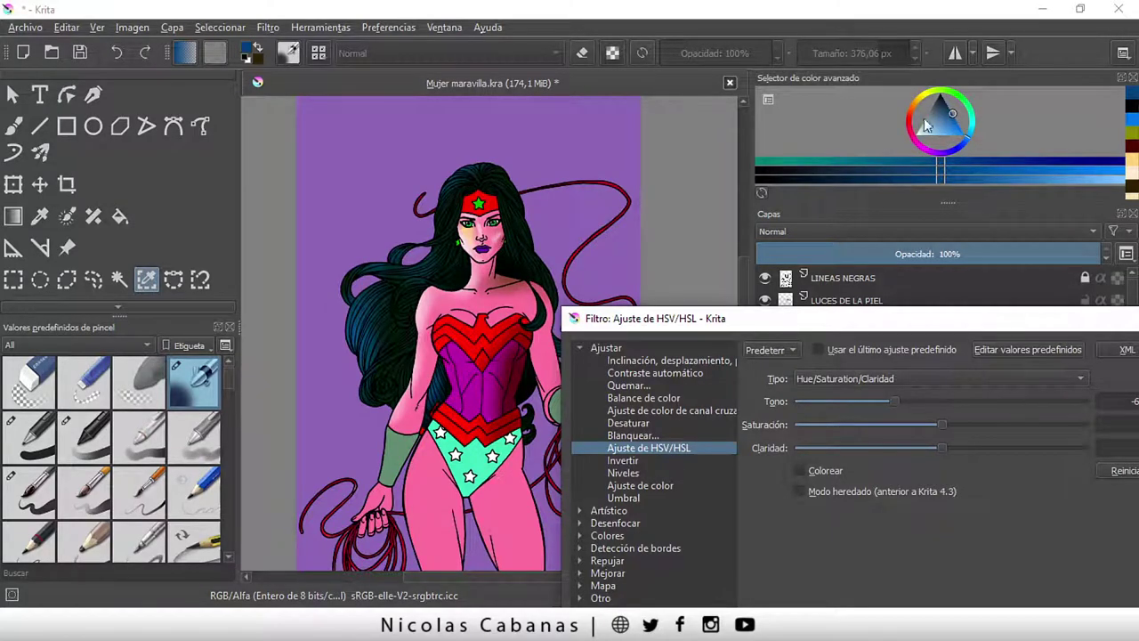
drag(867, 319, 851, 70)
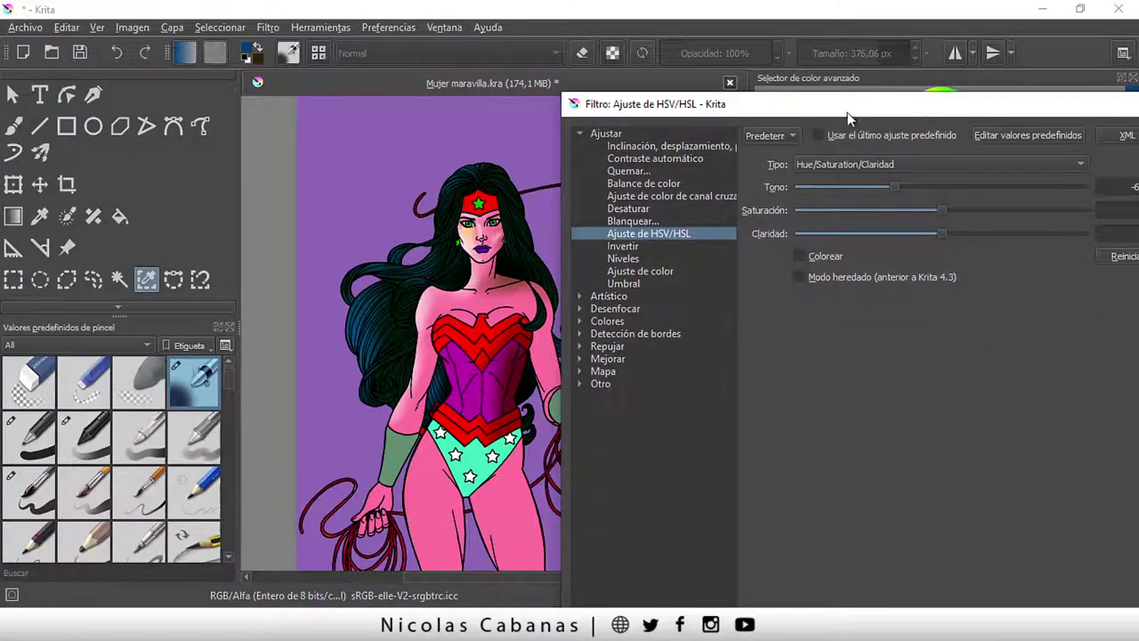
drag(846, 111, 848, 207)
mouse_move(851, 141)
mouse_down()
mouse_move(841, 124)
mouse_move(854, 116)
mouse_up()
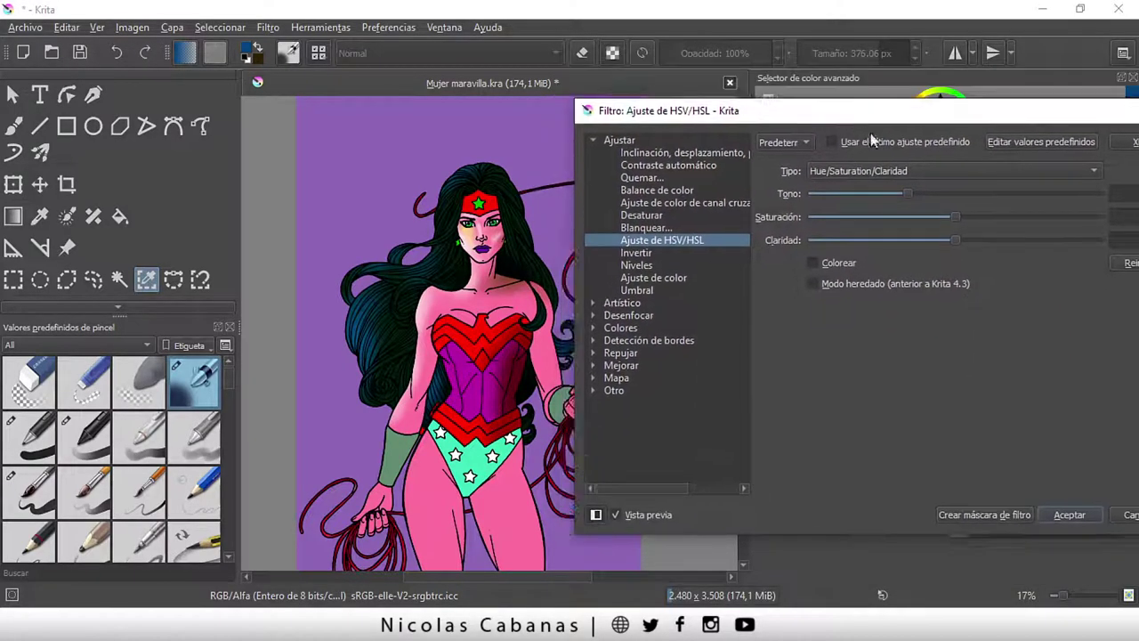
- Preview the hue pushed to its minimum, then raised until the skin turns green
click(882, 196)
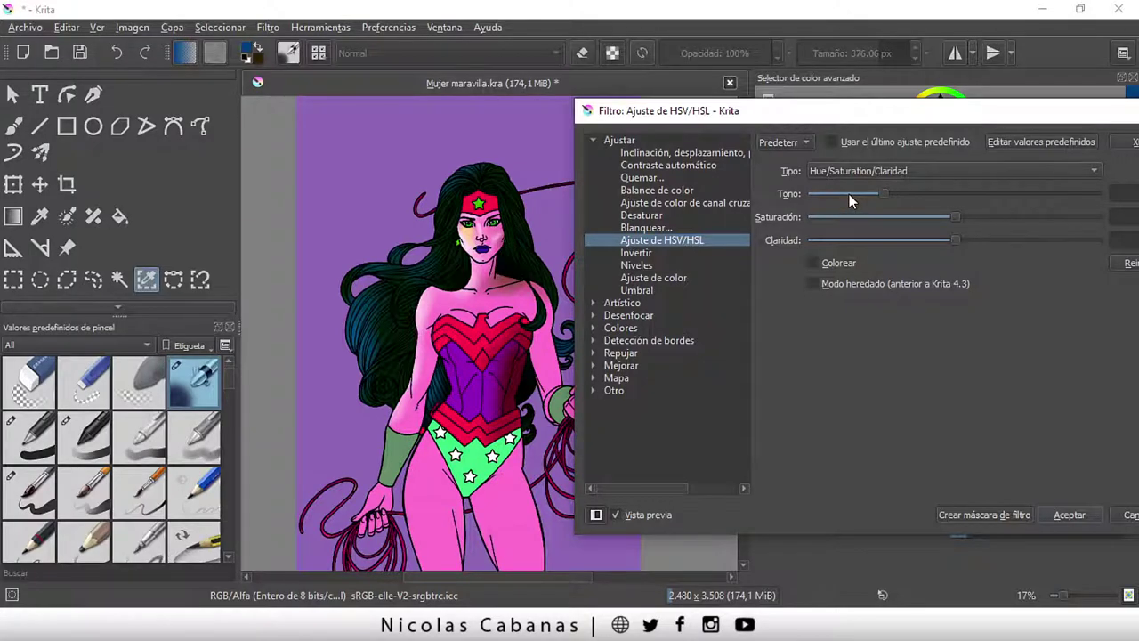
click(832, 194)
click(828, 193)
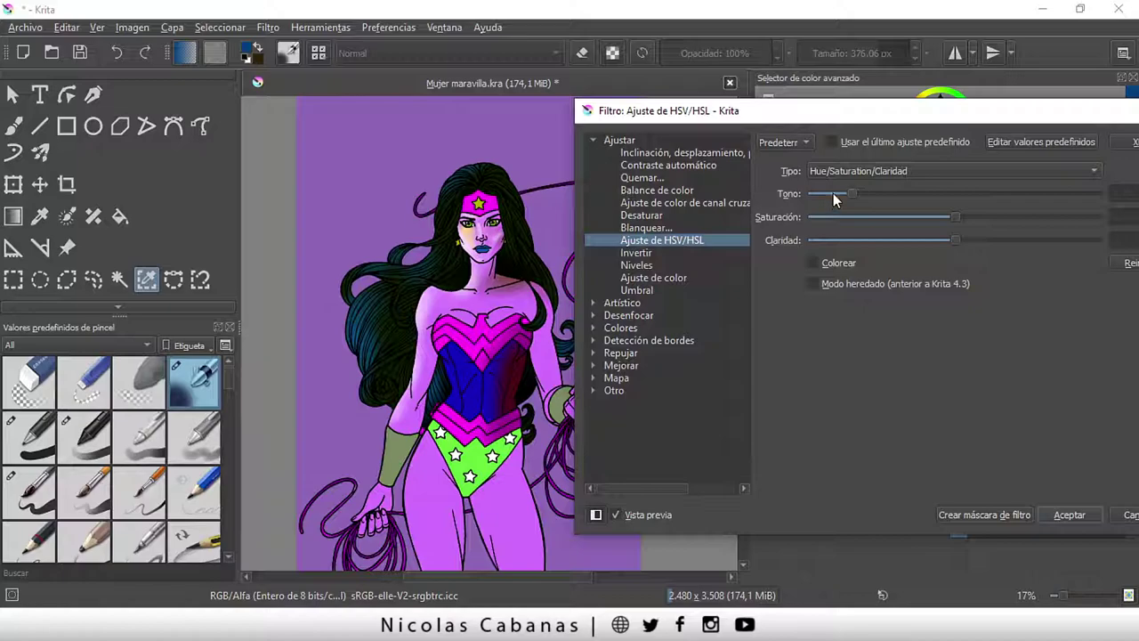
click(833, 195)
click(820, 195)
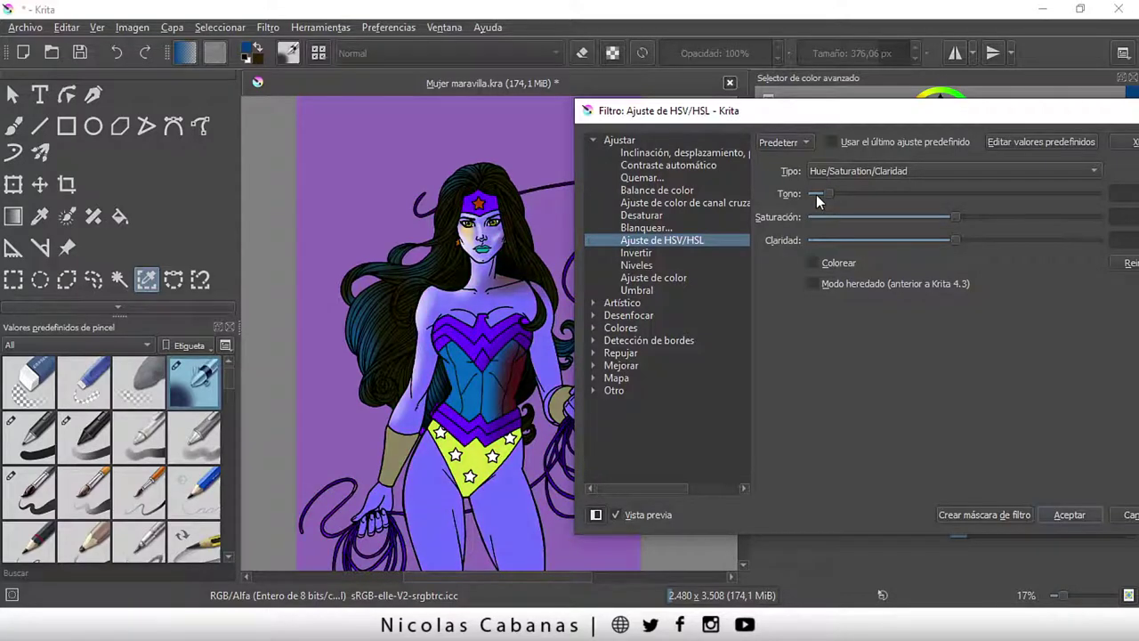
drag(816, 193, 805, 194)
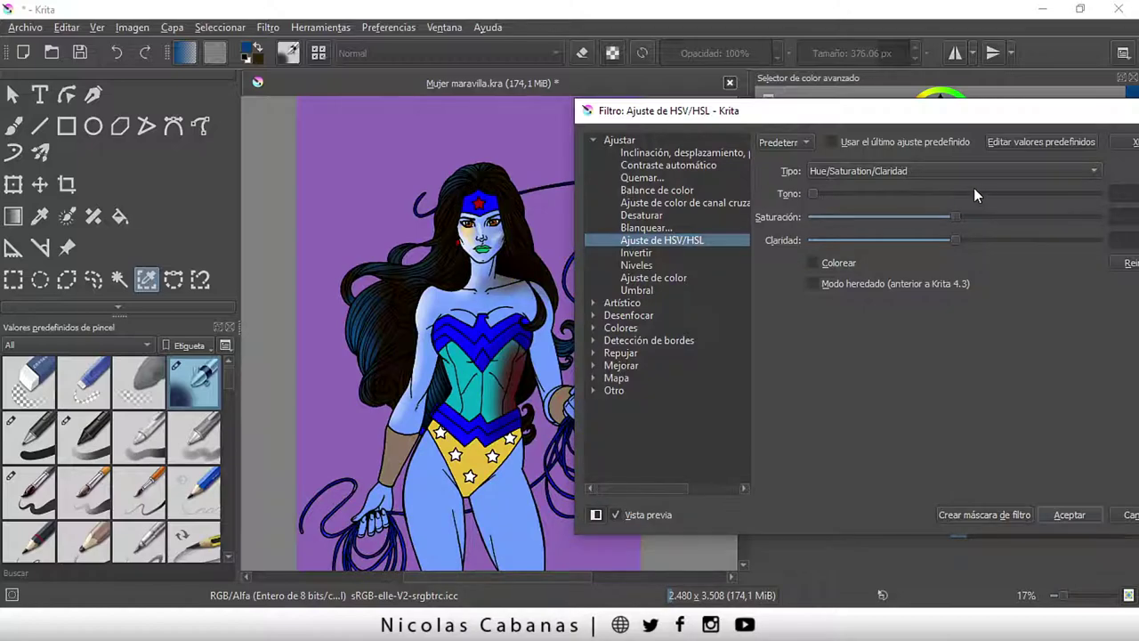
click(998, 193)
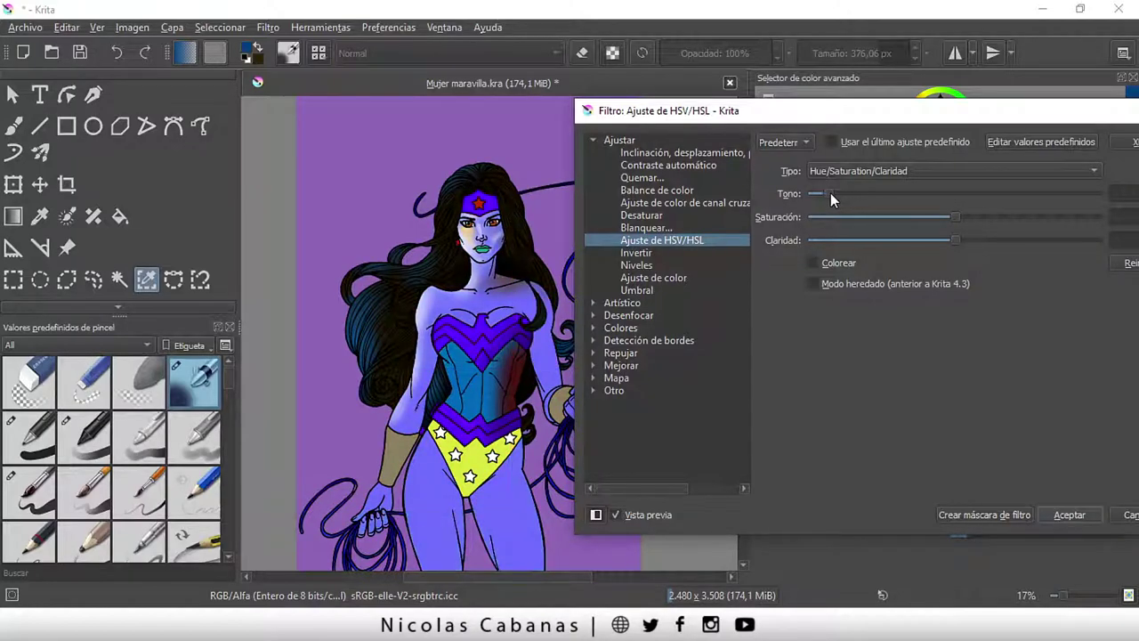
click(953, 193)
drag(953, 193, 1002, 193)
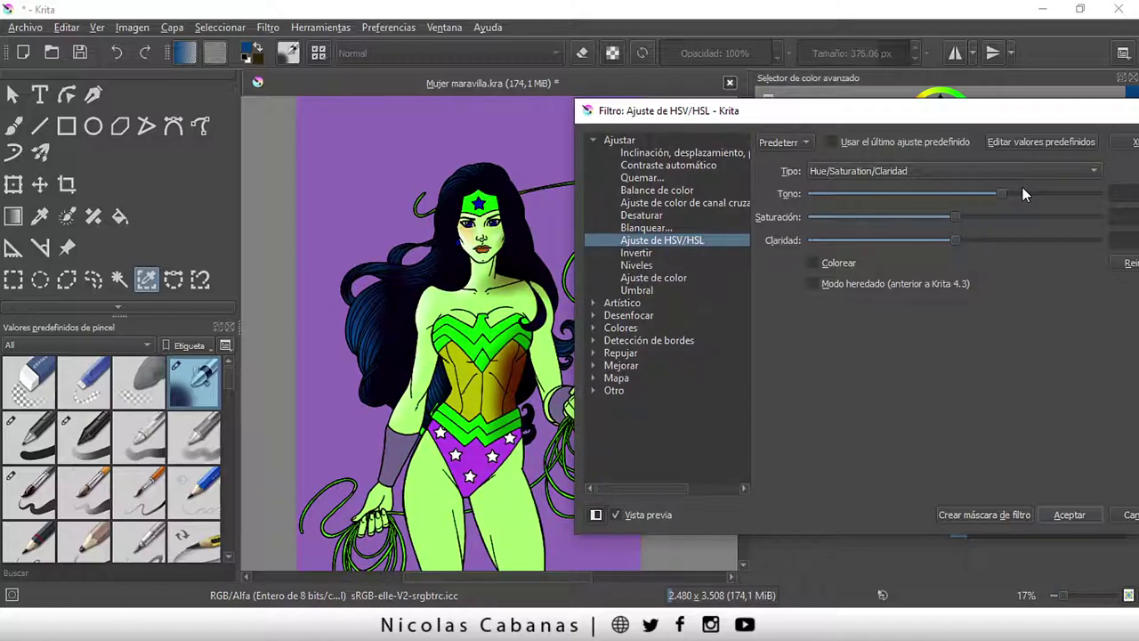
click(1021, 193)
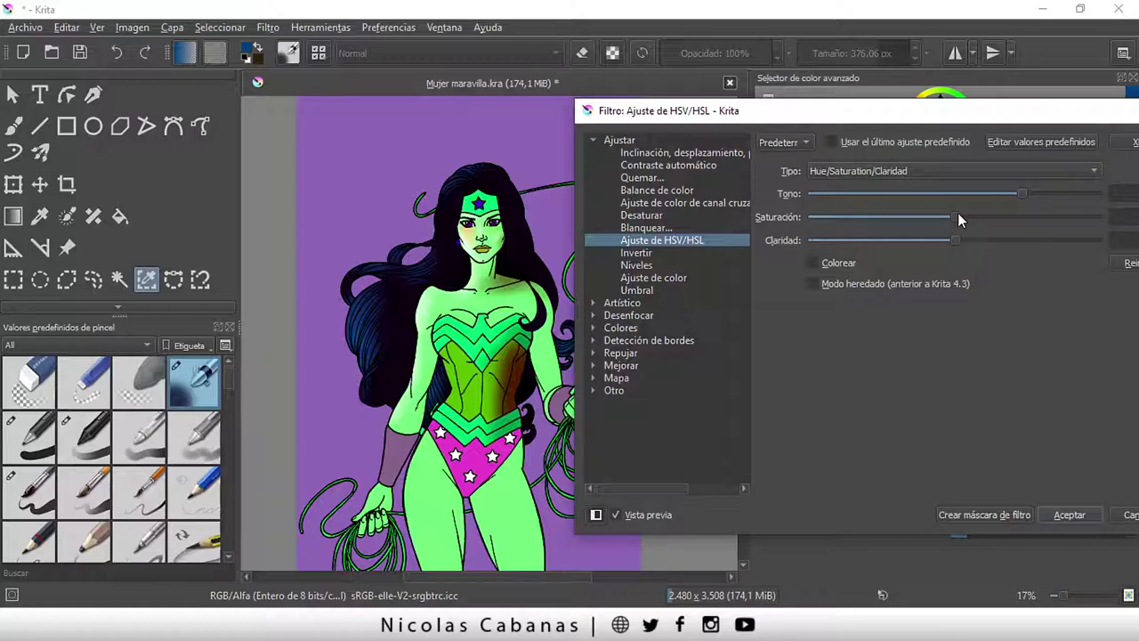
- Preview saturation drained to grey and raised to vivid, try another hue, then cancel the filter
drag(997, 217, 1032, 216)
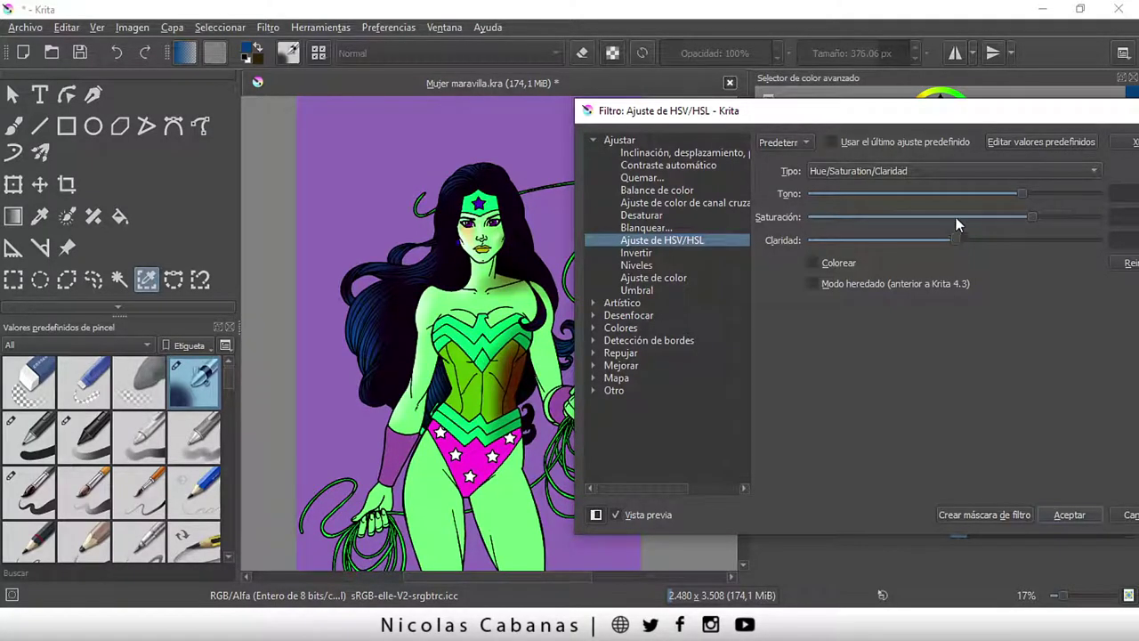
drag(816, 219, 801, 215)
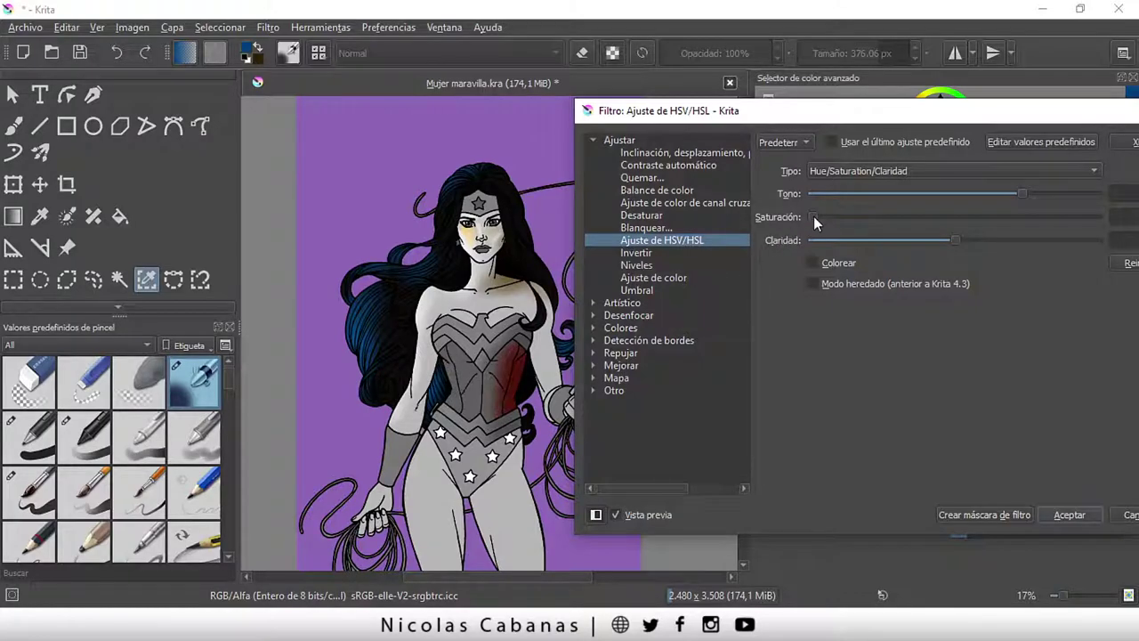
drag(814, 216, 959, 218)
drag(984, 115, 963, 90)
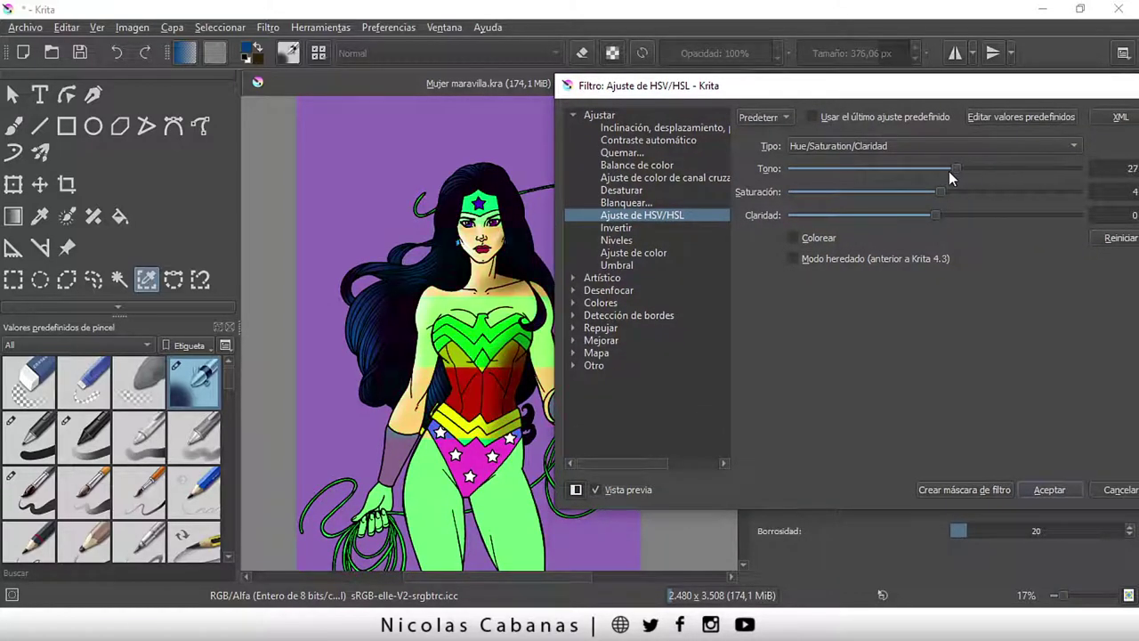
mouse_move(963, 172)
mouse_down()
mouse_move(895, 159)
mouse_move(914, 168)
mouse_up()
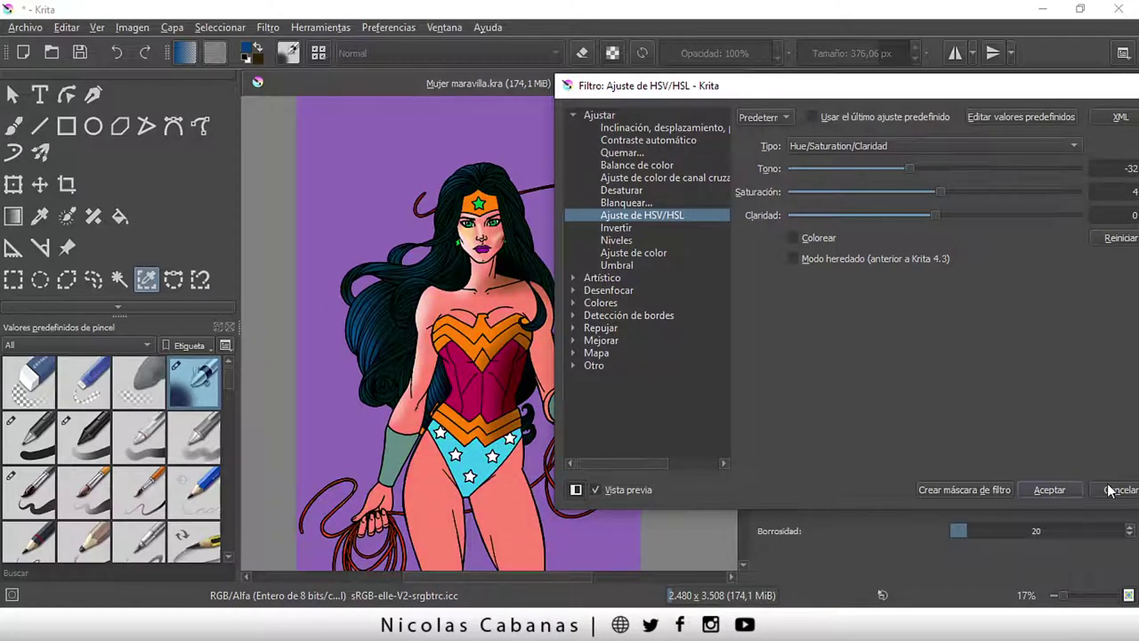
click(1077, 490)
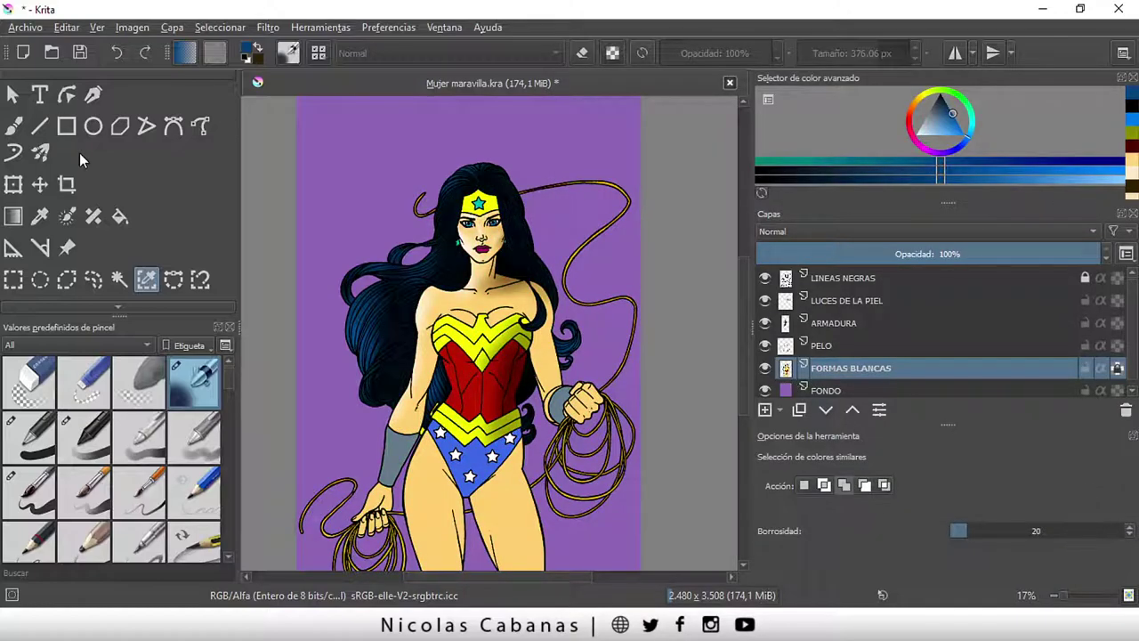
- Clear the current selection and use the Similar Color Selection tool to select the peach skin
click(113, 281)
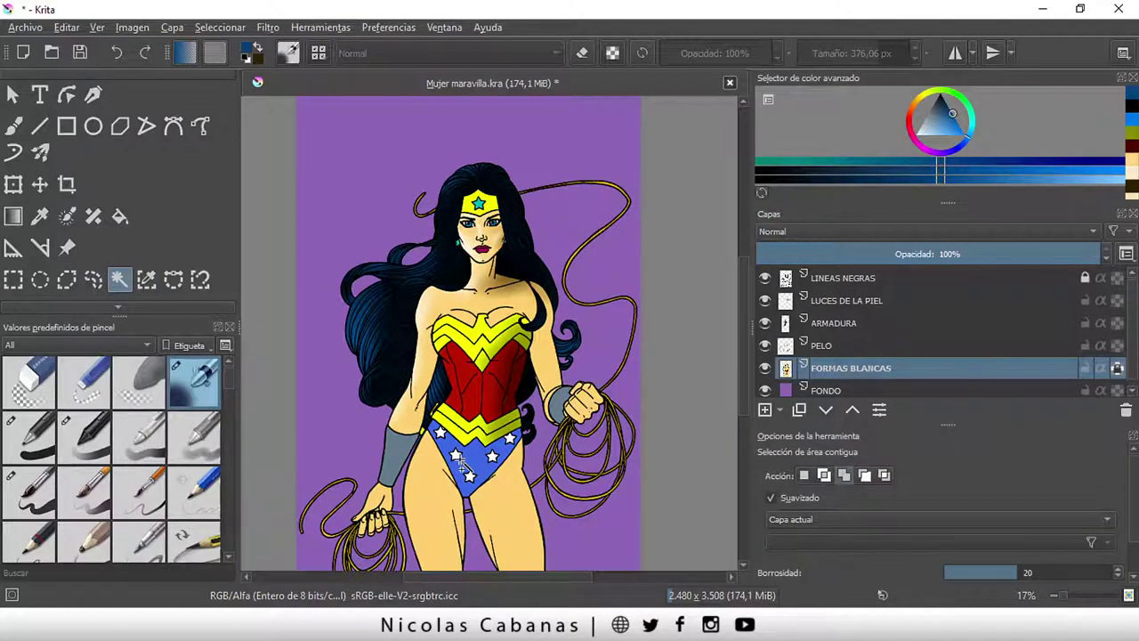
scroll(461, 463, up, 1)
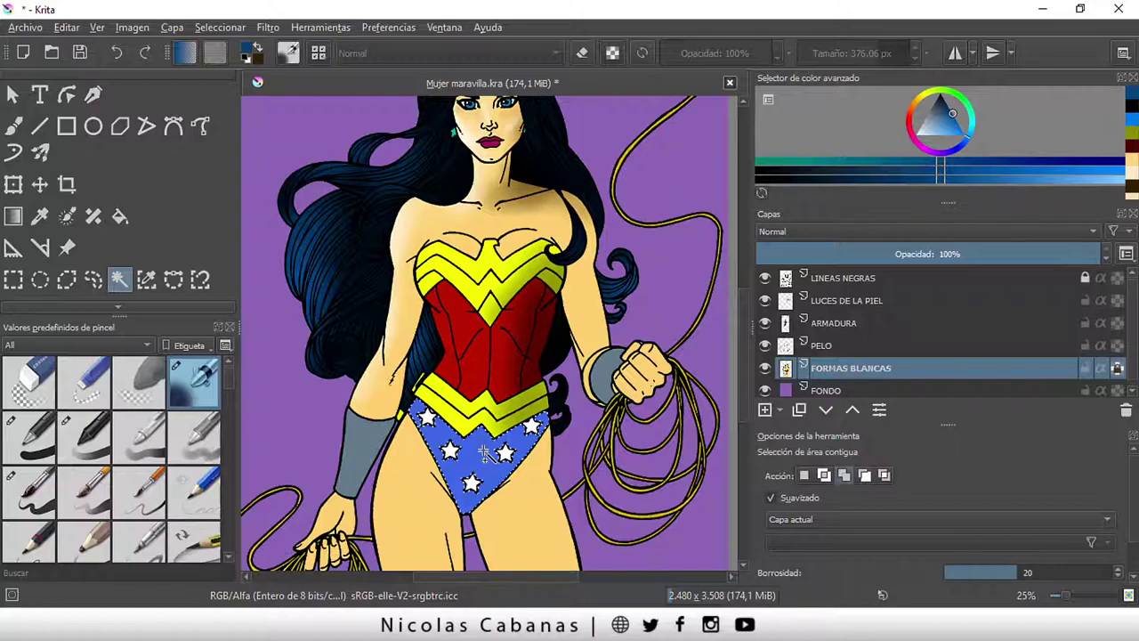
scroll(485, 454, down, 1)
scroll(503, 453, down, 1)
scroll(504, 456, up, 1)
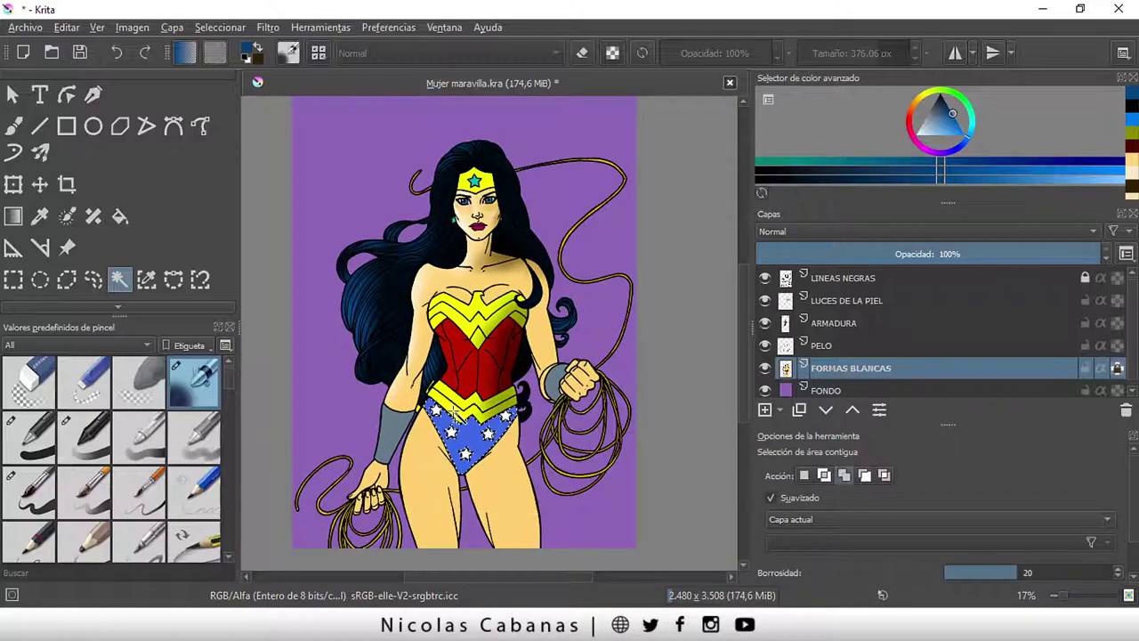
click(235, 30)
click(349, 66)
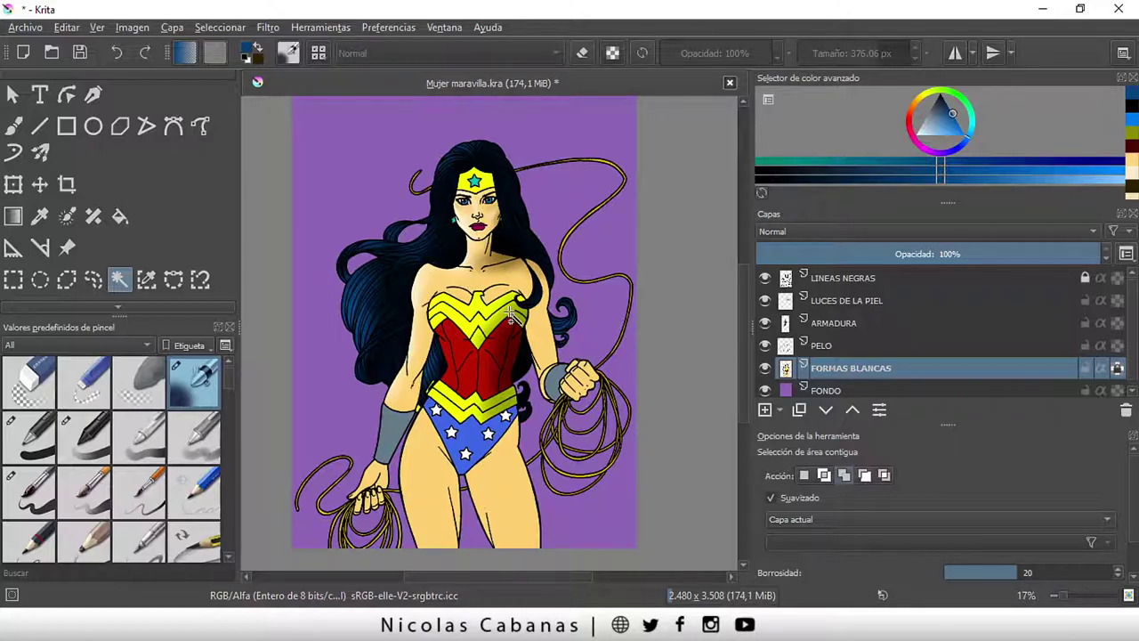
click(152, 281)
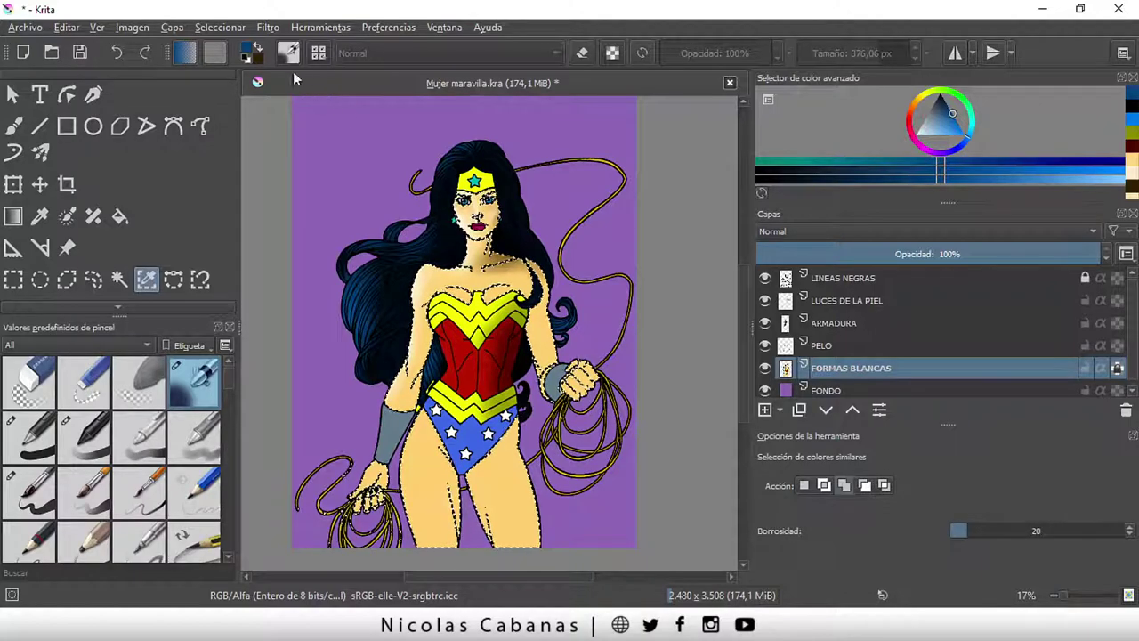
click(268, 27)
mouse_move(292, 67)
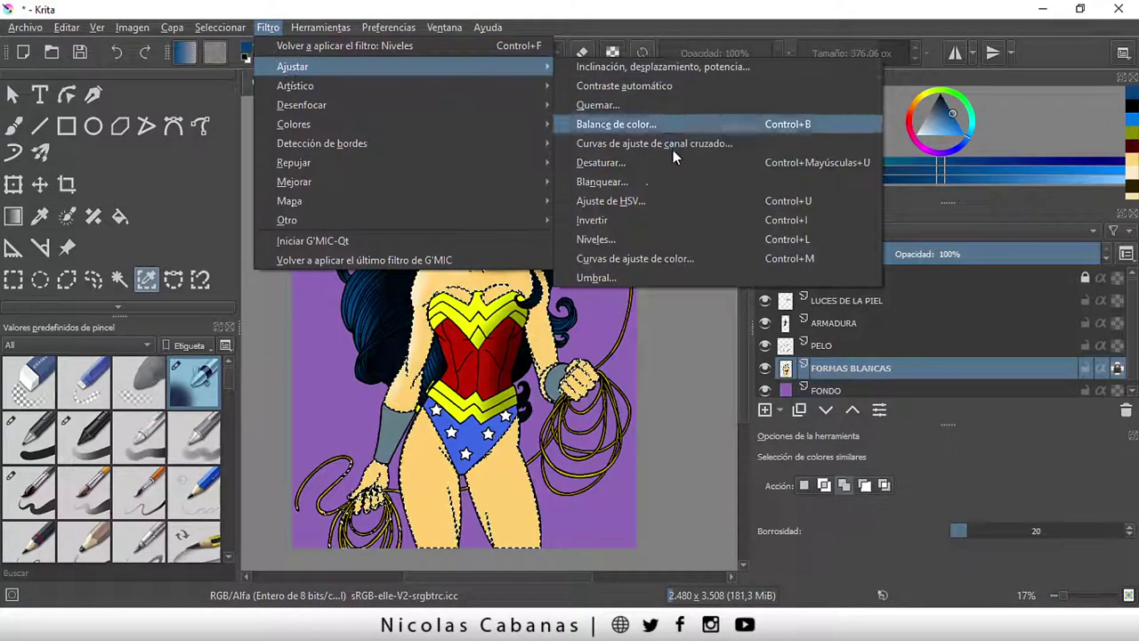
- Apply an HSV/HSL Adjustment, raising hue and saturation, to make the selected skin mint green
click(660, 202)
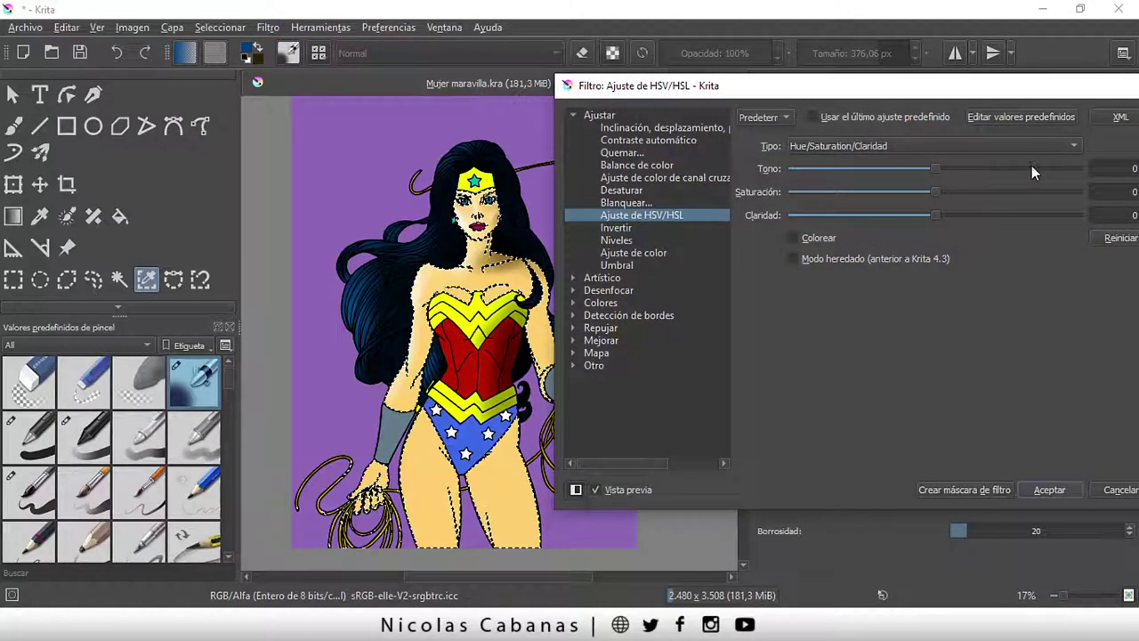
drag(935, 167, 1013, 168)
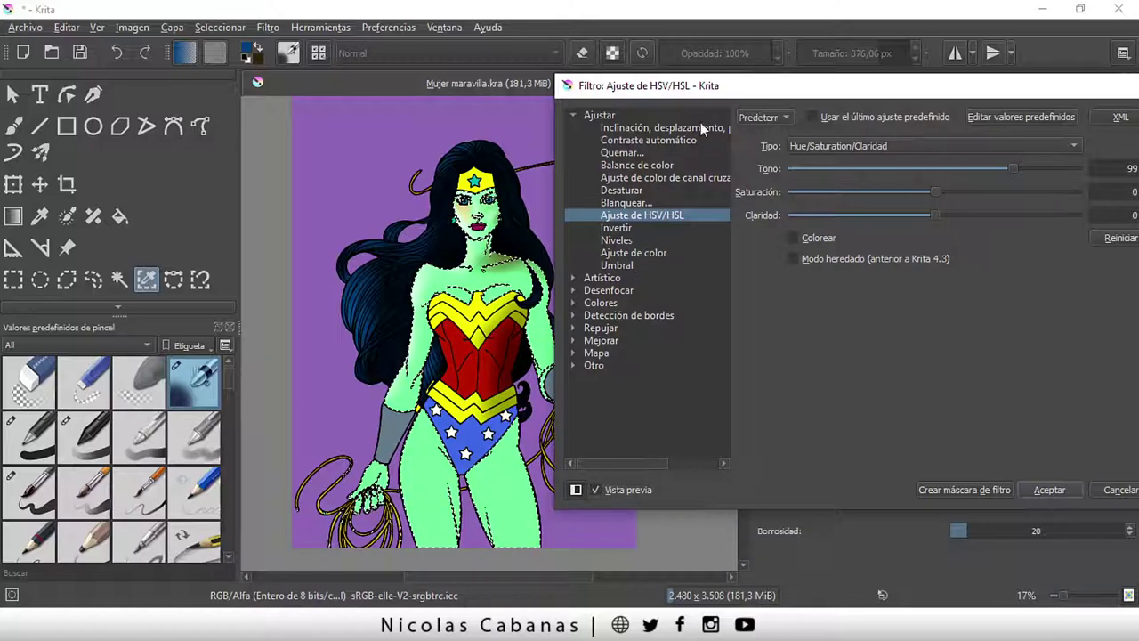
drag(700, 86, 785, 89)
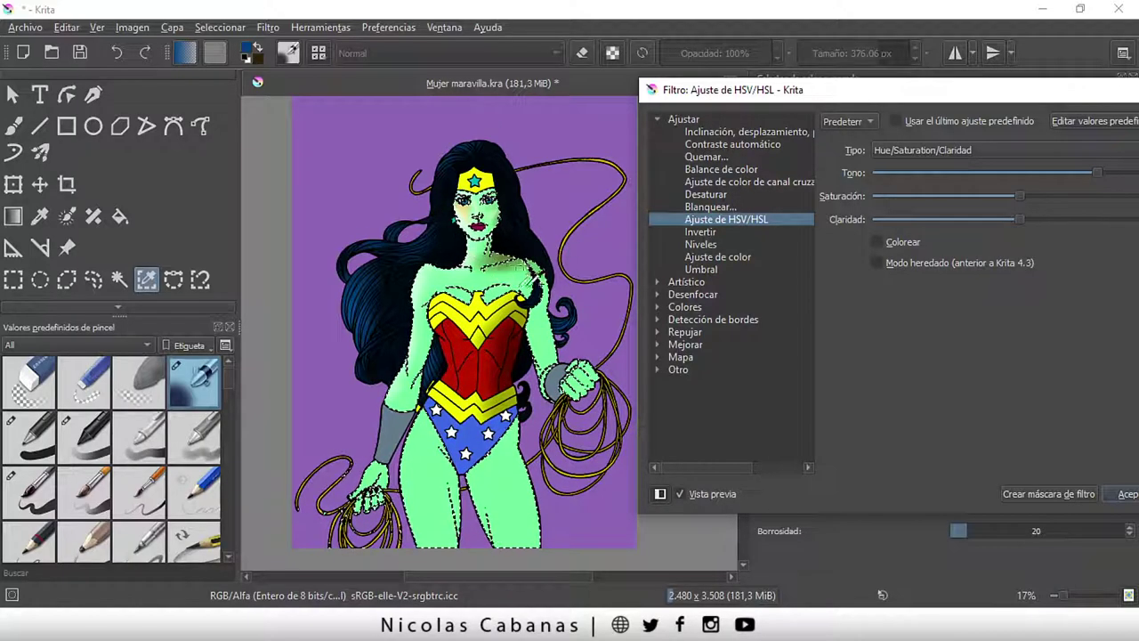
drag(1097, 173, 1110, 173)
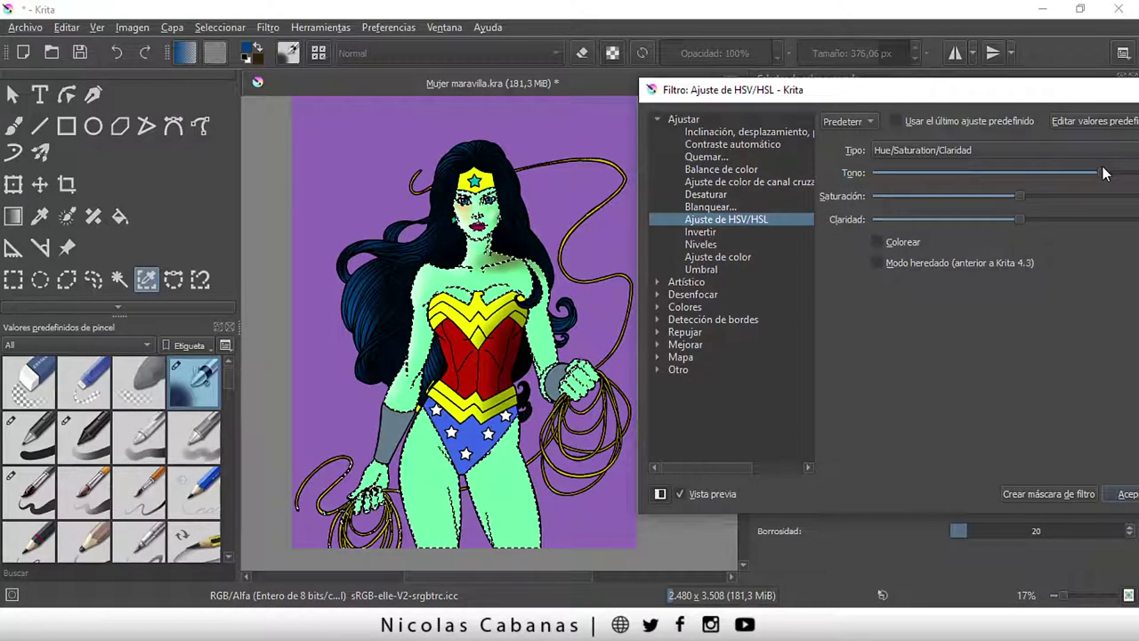
drag(1022, 195, 1093, 198)
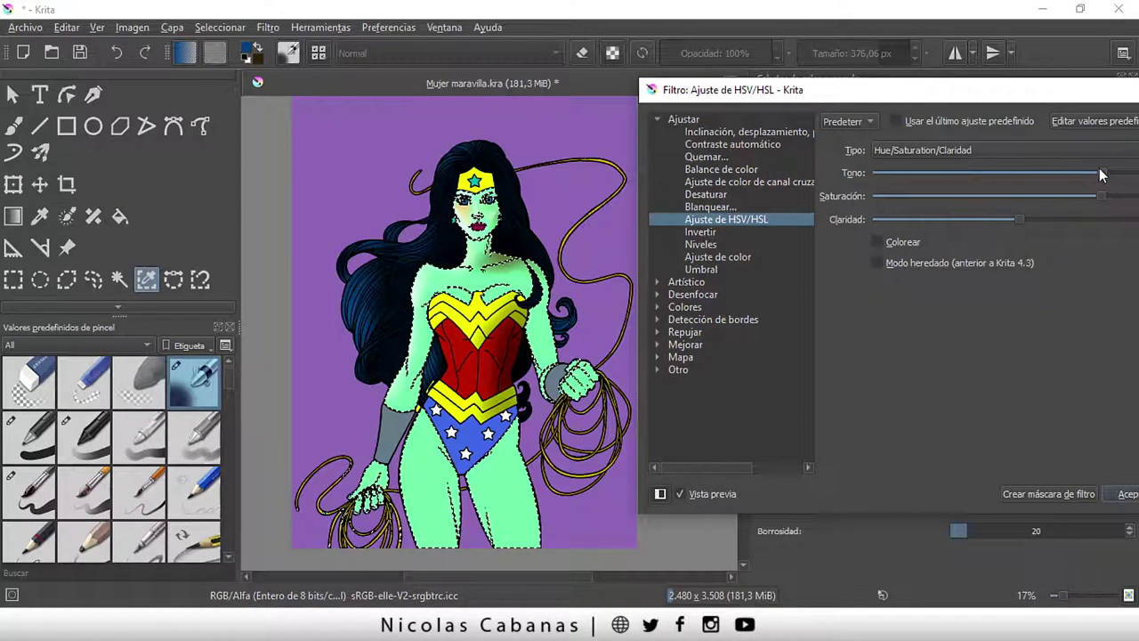
drag(1097, 174, 1097, 178)
drag(1080, 194, 1101, 195)
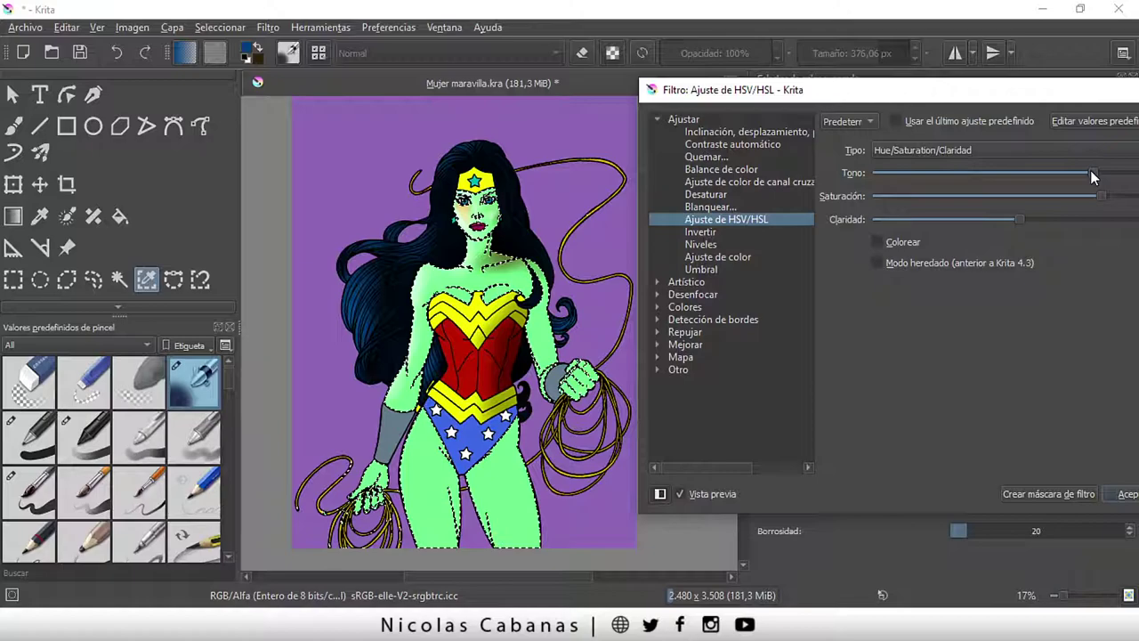
drag(1091, 172, 1088, 172)
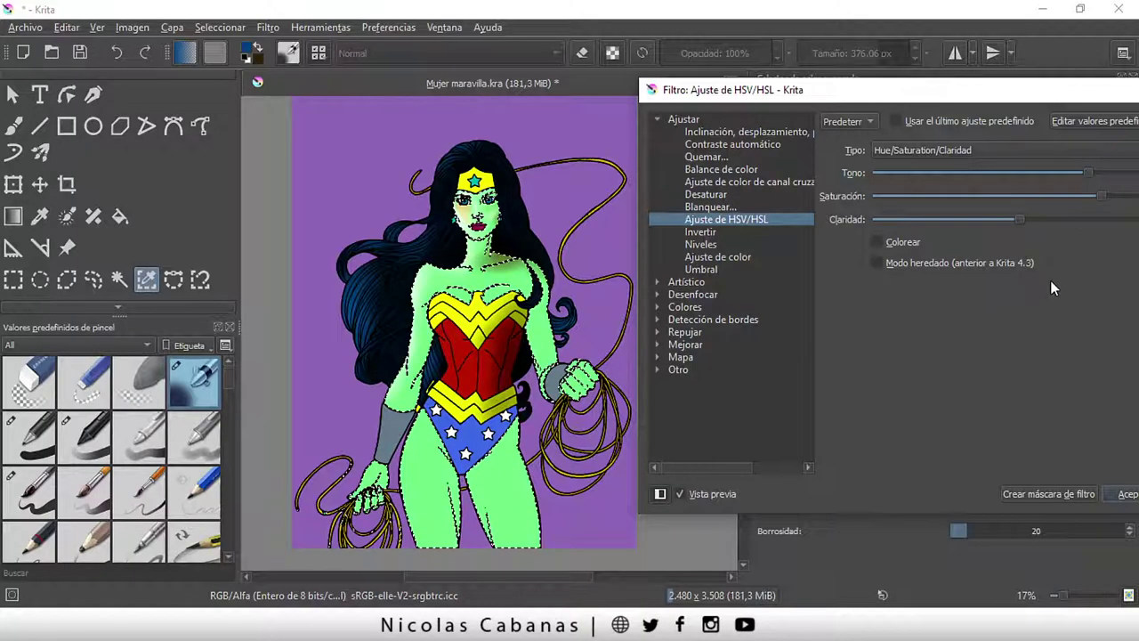
click(1122, 492)
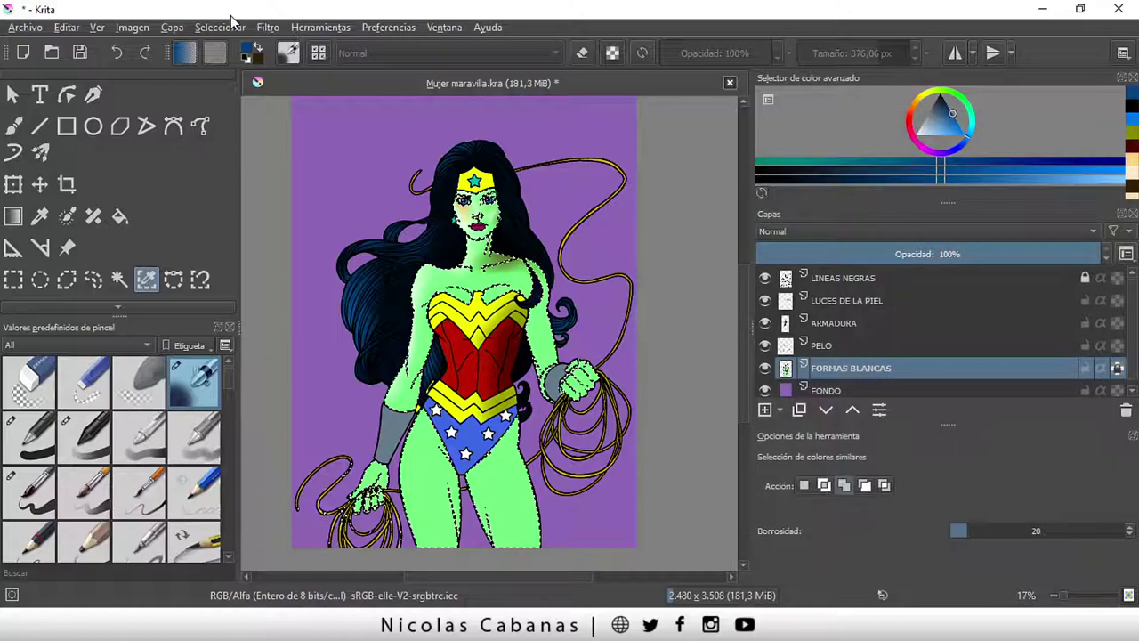
- Undo the green skin recolour and deselect the skin areas
key(ctrl+shift+a)
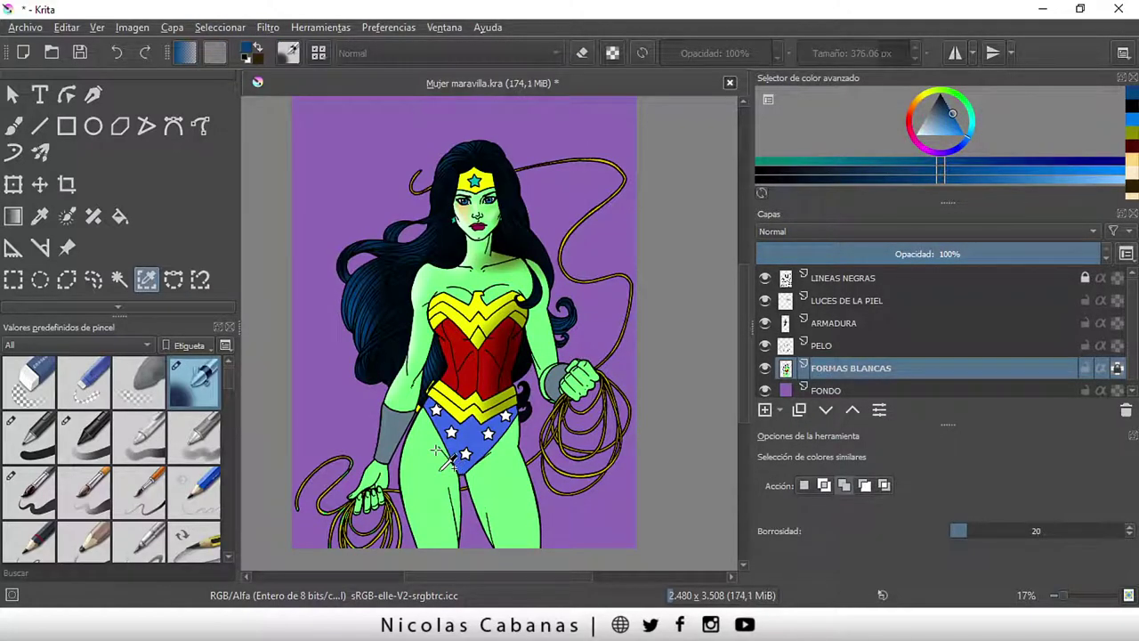
click(117, 53)
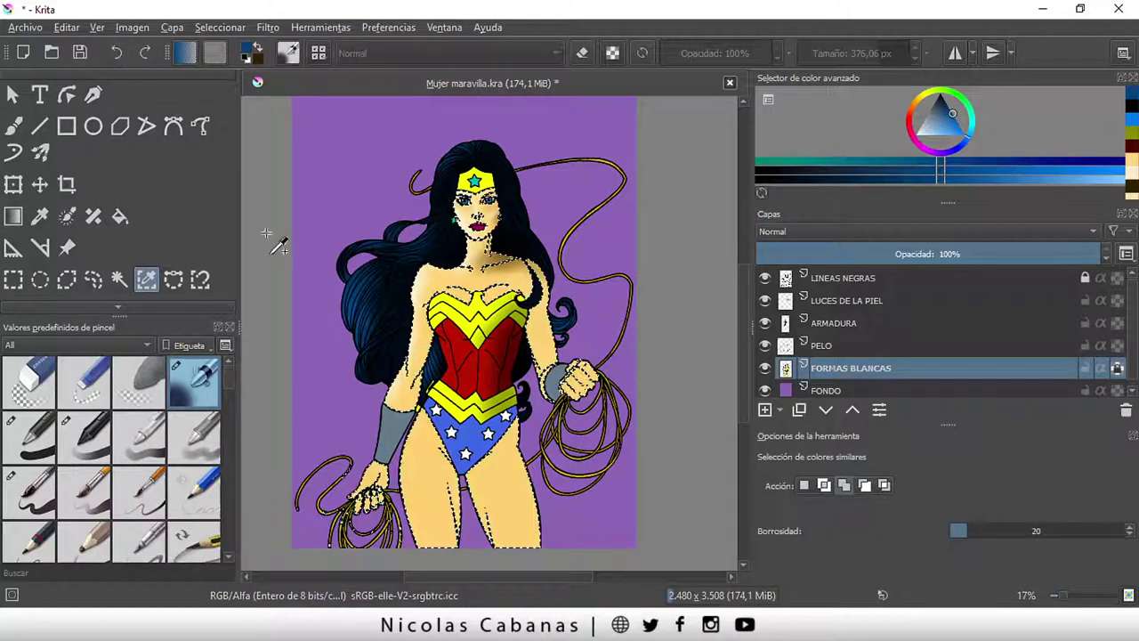
click(220, 27)
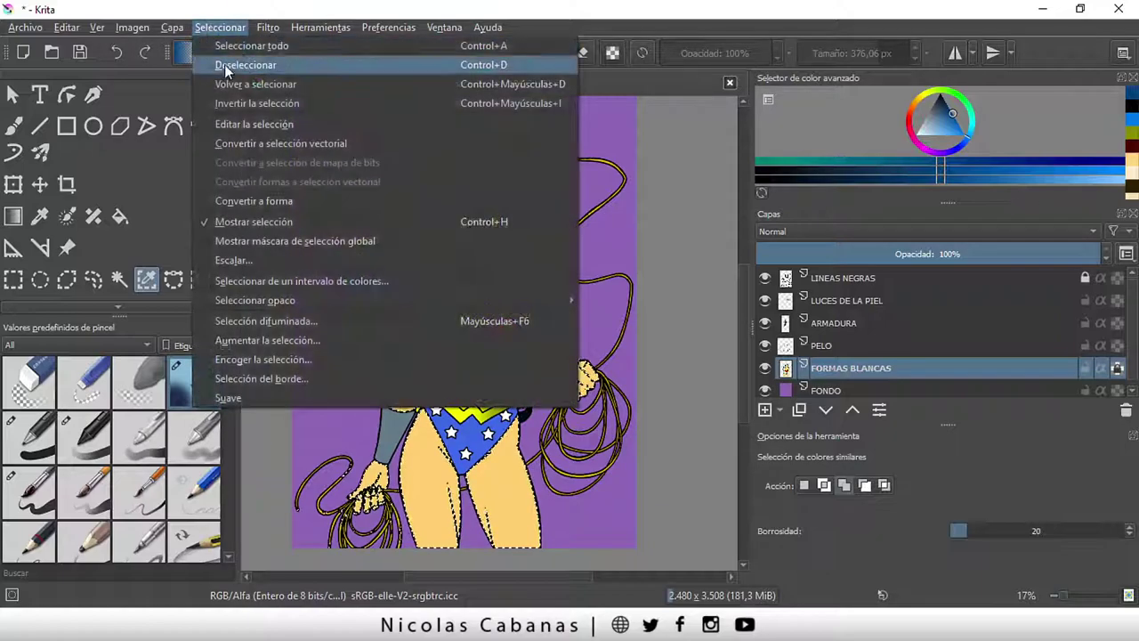
click(251, 68)
- Hide FORMAS BLANCAS, PELO, ARMADURA, LUCES DE LA PIEL and LINEAS NEGRAS, then show them again
click(765, 367)
click(765, 346)
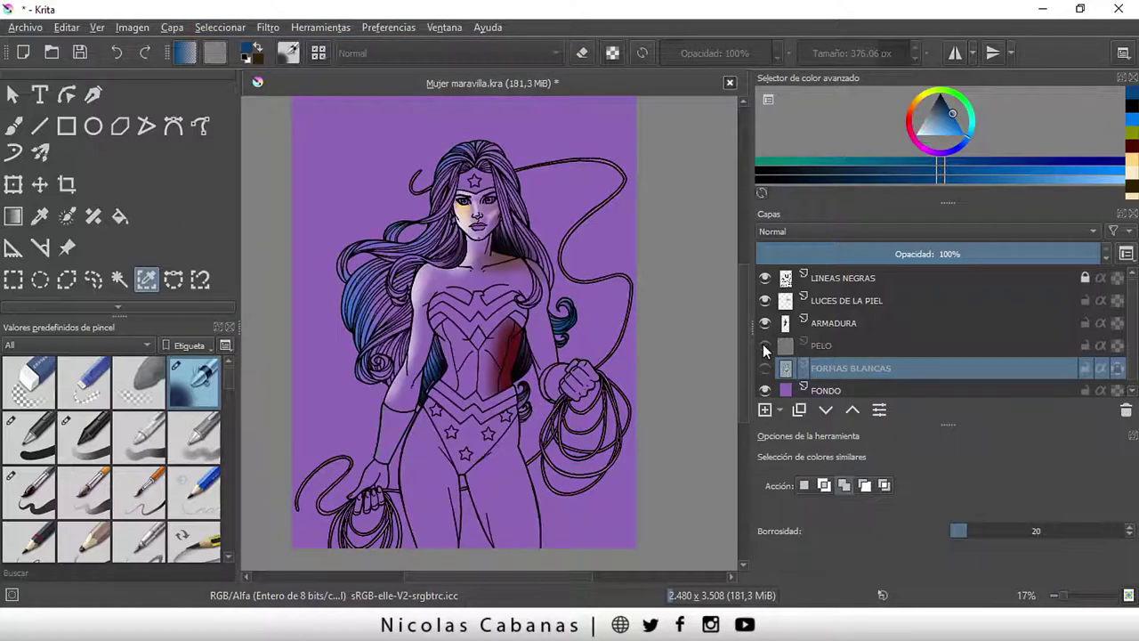
click(765, 322)
click(765, 300)
click(765, 278)
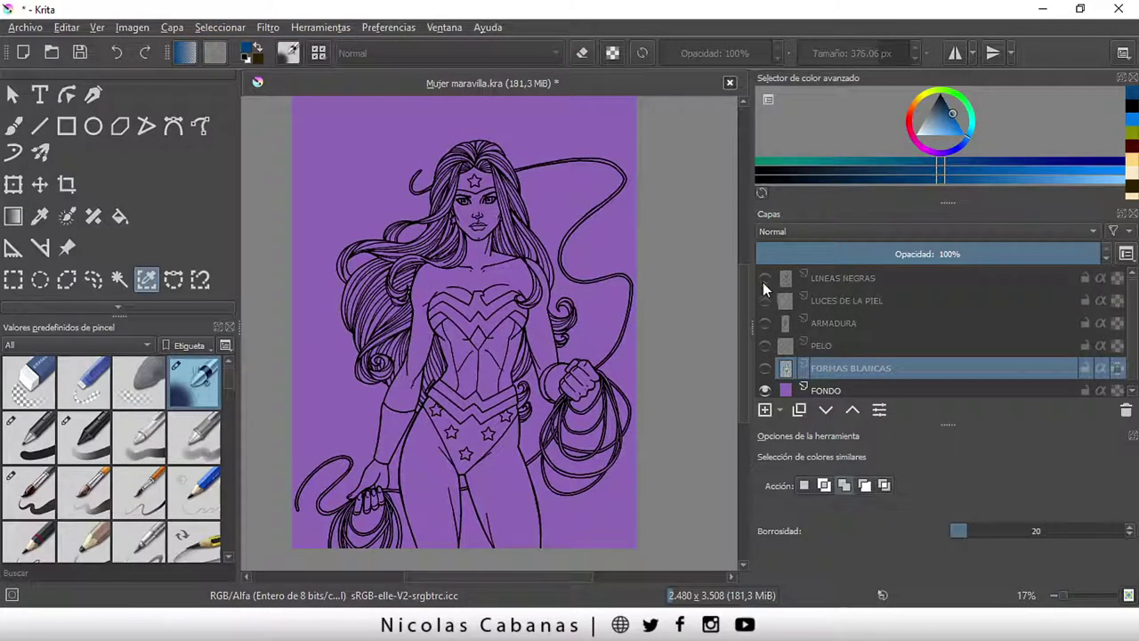
click(765, 278)
click(765, 300)
click(765, 322)
click(765, 345)
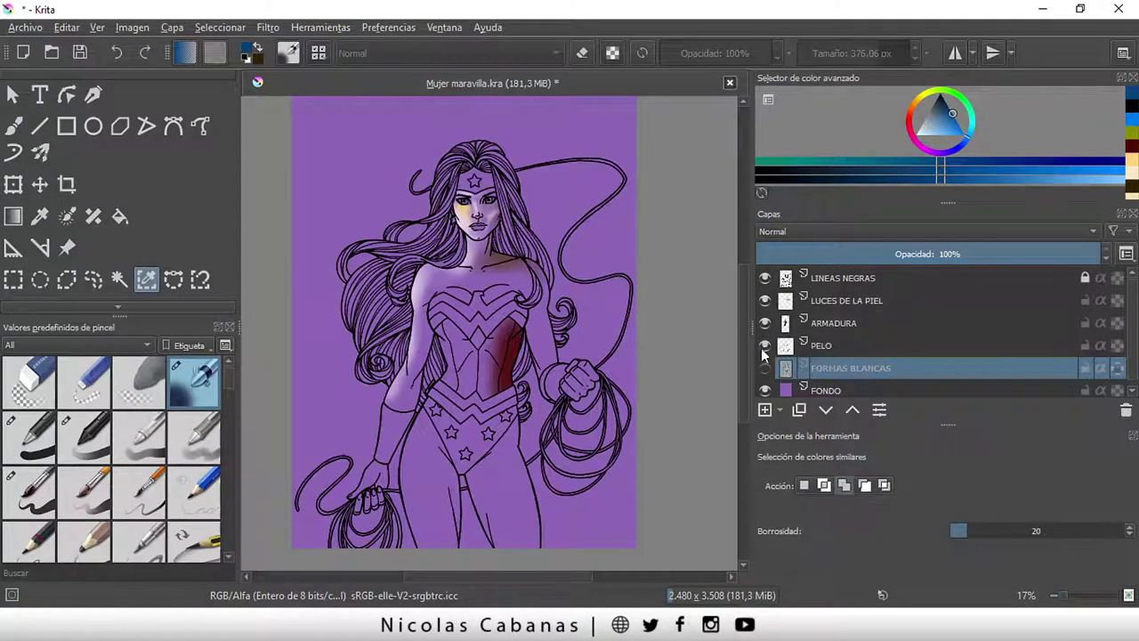
click(765, 368)
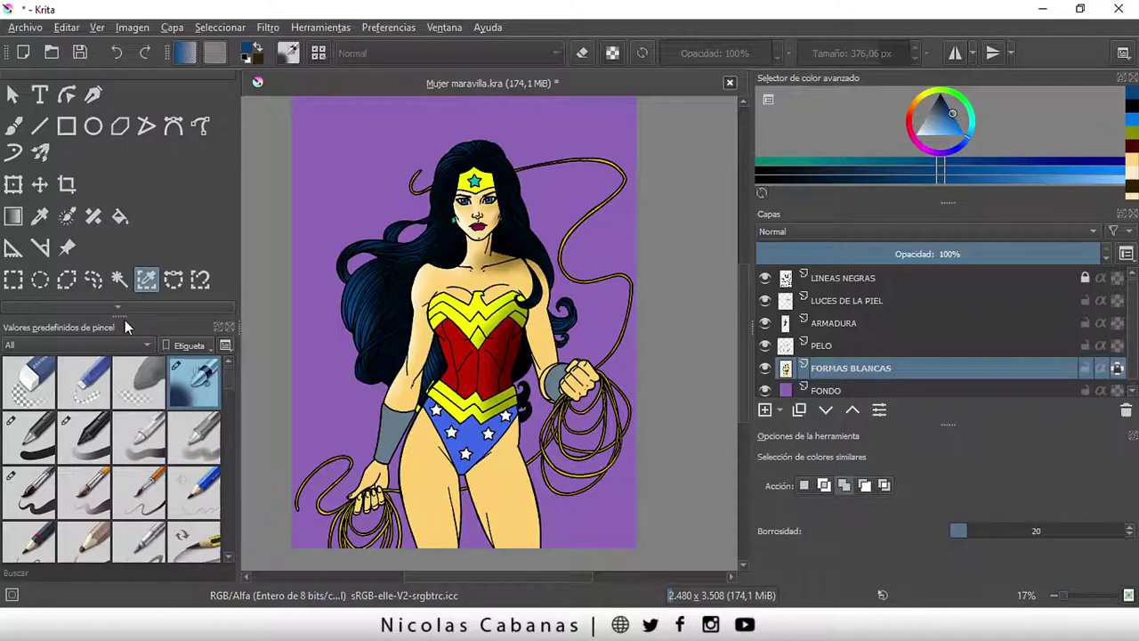
- Drag the toolbox splitter down until the Zoom and Pan tools are visible
mouse_move(120, 308)
mouse_down()
mouse_move(115, 358)
mouse_move(132, 325)
mouse_up()
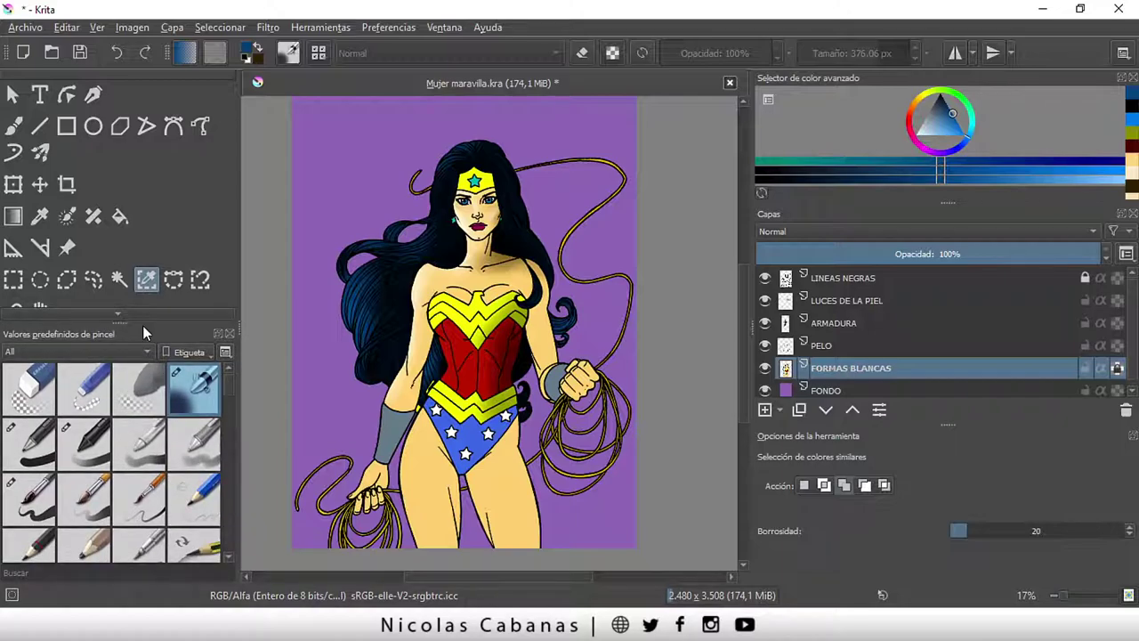
drag(129, 323, 124, 335)
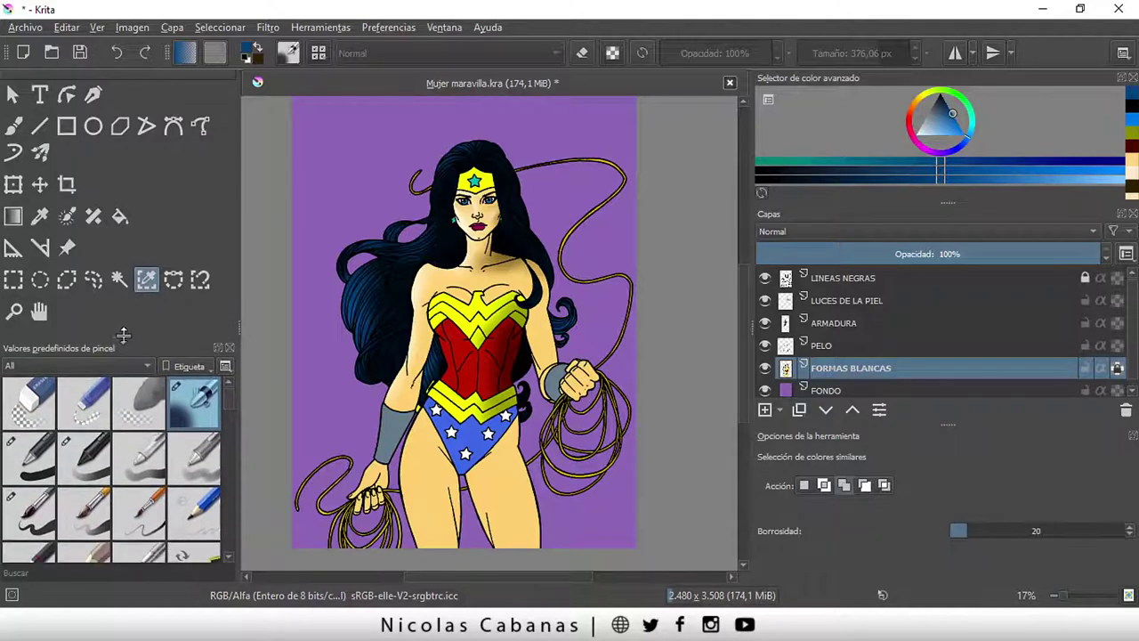